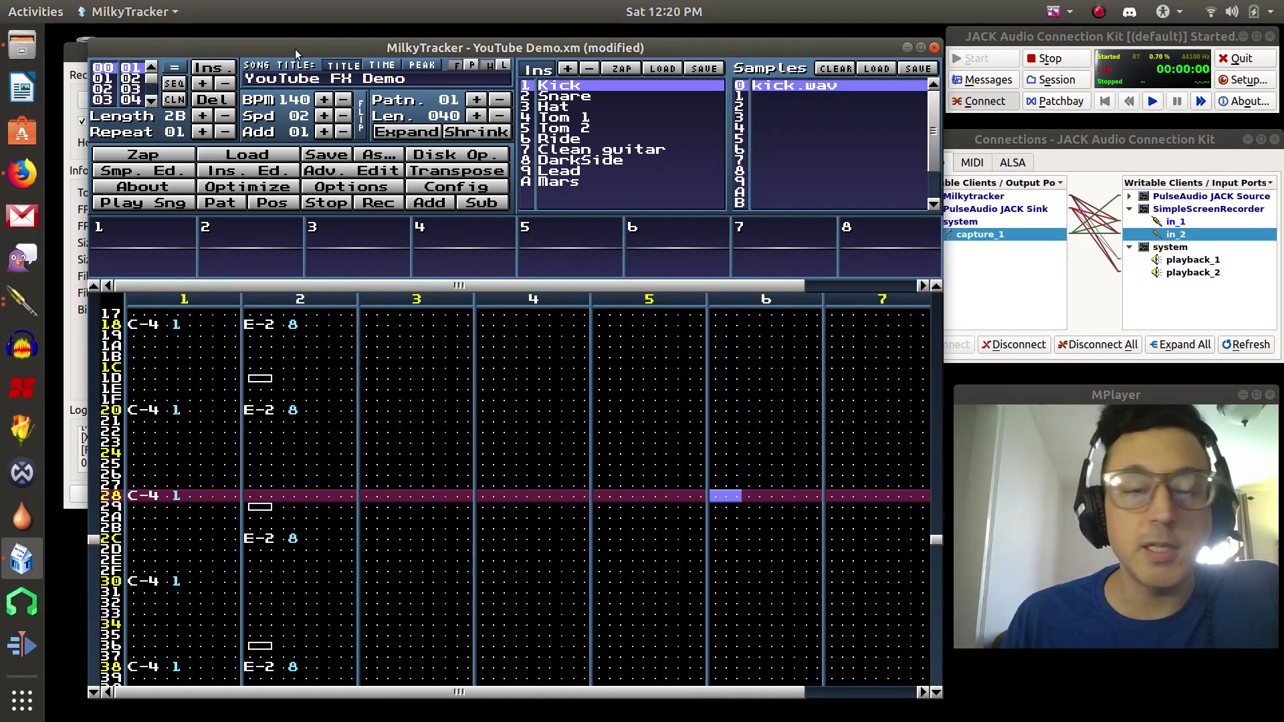
Step: Play back the demo song from pattern 01 and stop it
key(Return)
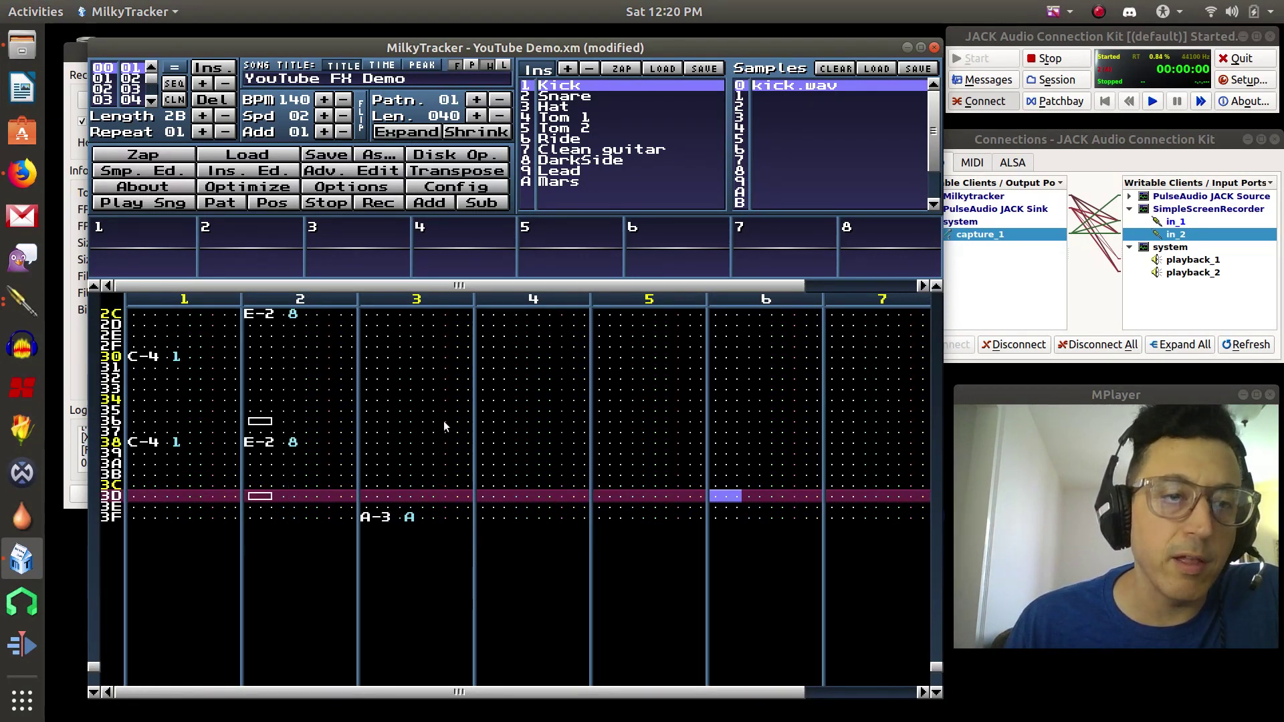
key(space)
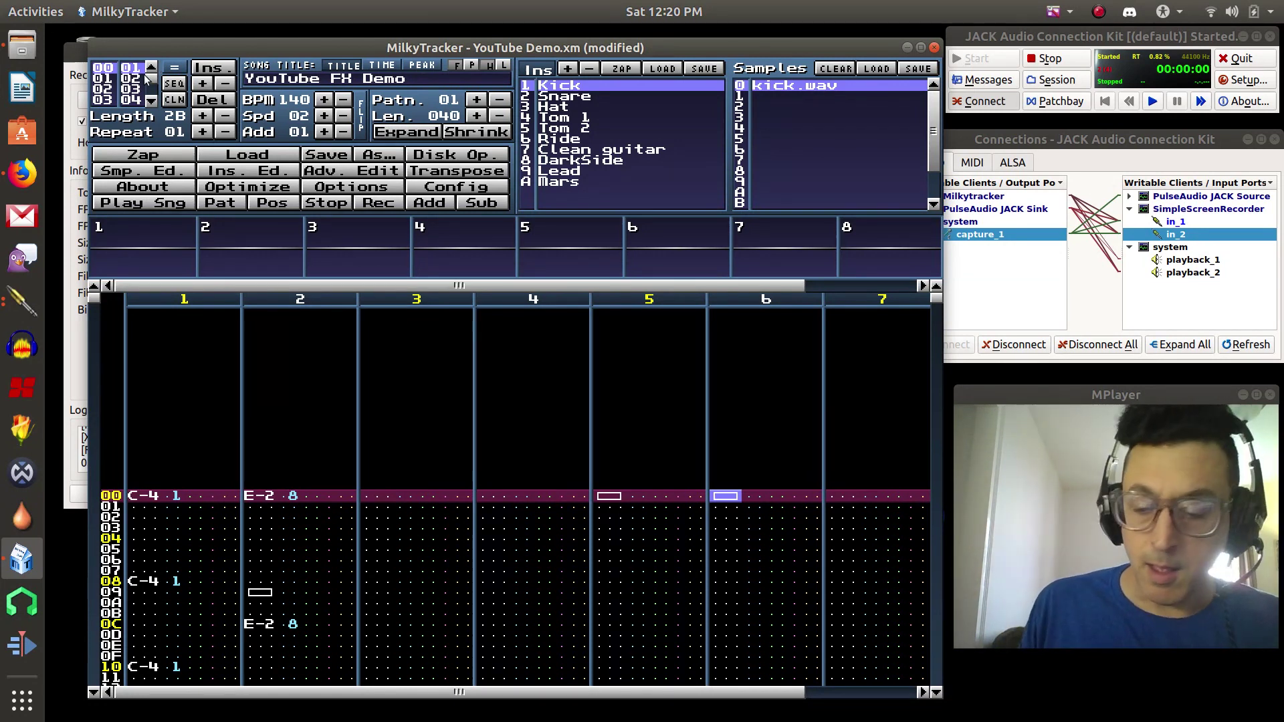
Step: Move the edit cursor from track 6 to the last effect digit of track 1 on row 00
key(Left)
key(Left)
key(Left)
key(Left)
key(Left)
key(Left)
key(Left)
key(Left)
key(Left)
key(Left)
key(Left)
key(Left)
key(Left)
key(Left)
key(Left)
key(Left)
key(Left)
key(Left)
key(Left)
key(Left)
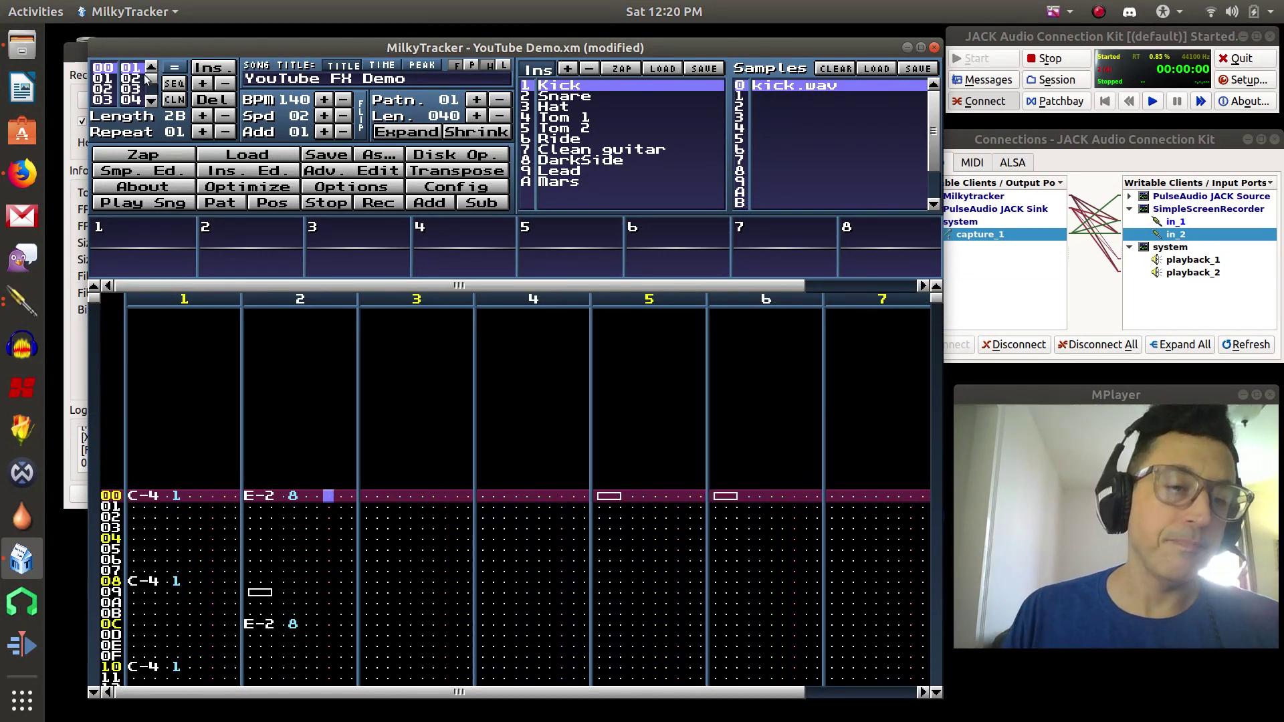
key(Left)
key(Left)
key(Left)
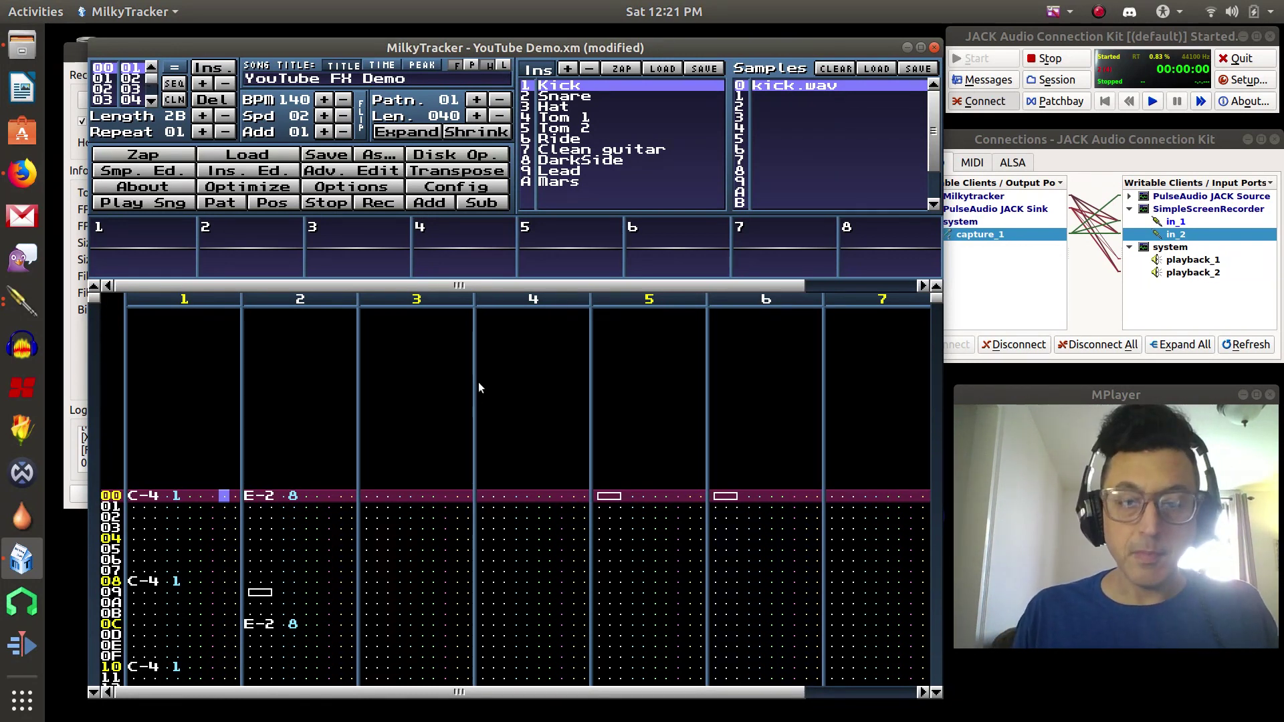
Step: Look through the rows of pattern 01 to examine the notes and empty effect columns, returning to row 00
scroll(330, 499, down, 13)
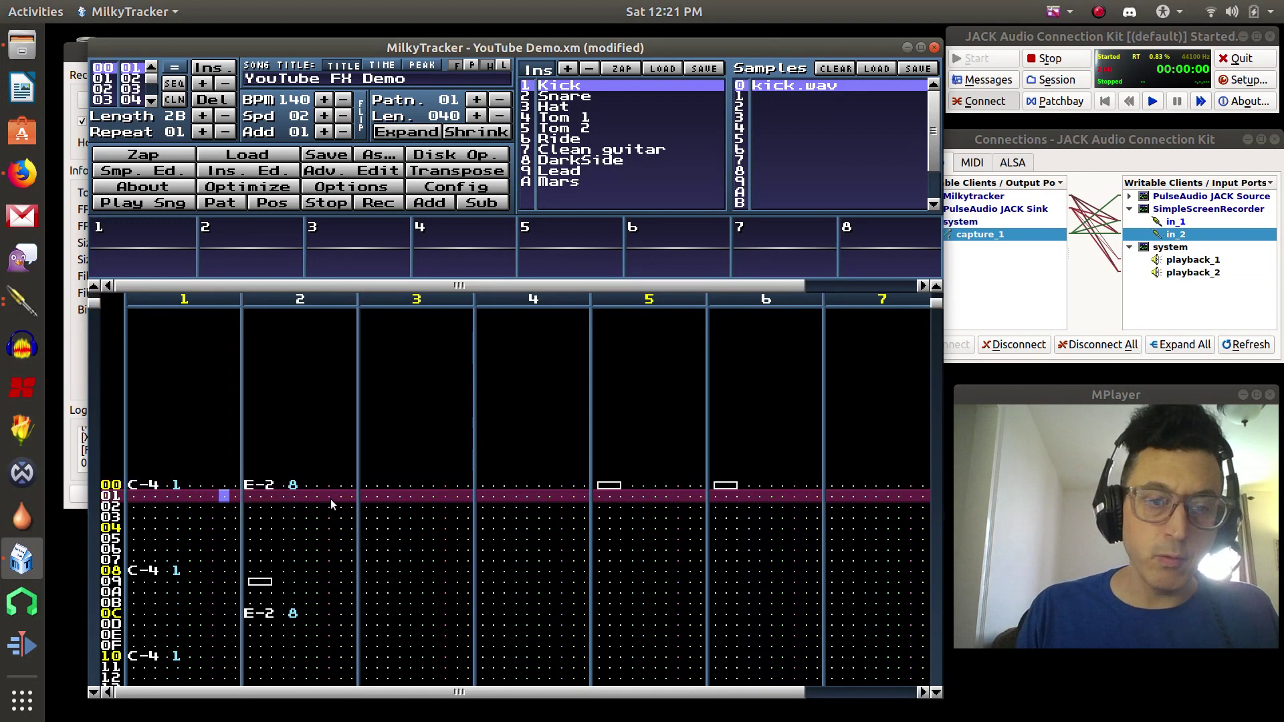
scroll(331, 499, down, 20)
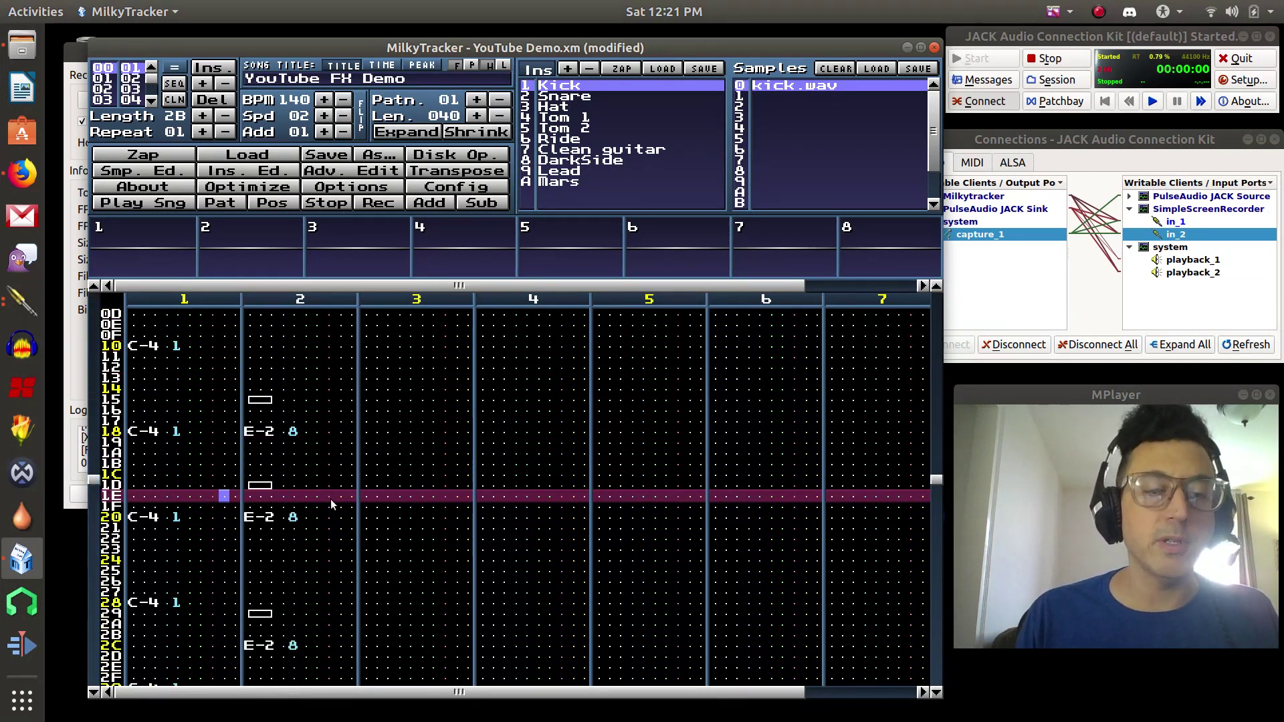
scroll(331, 499, down, 17)
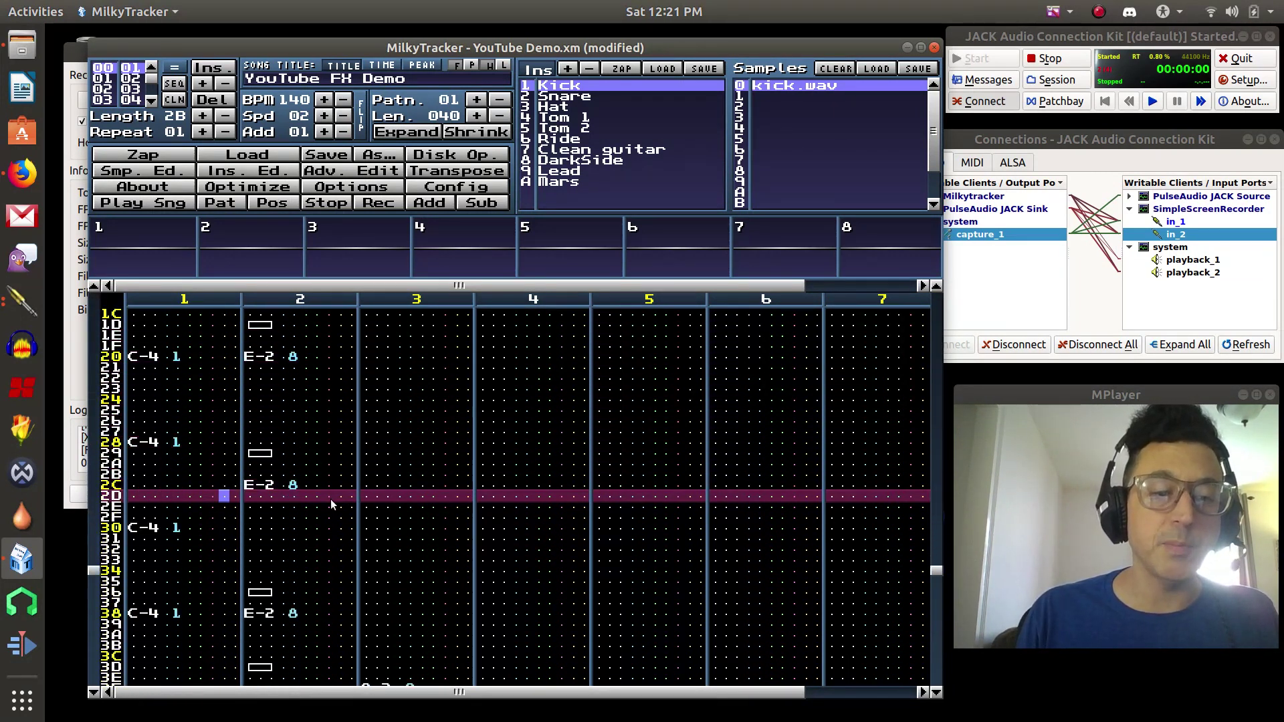
scroll(331, 499, down, 9)
scroll(330, 499, up, 15)
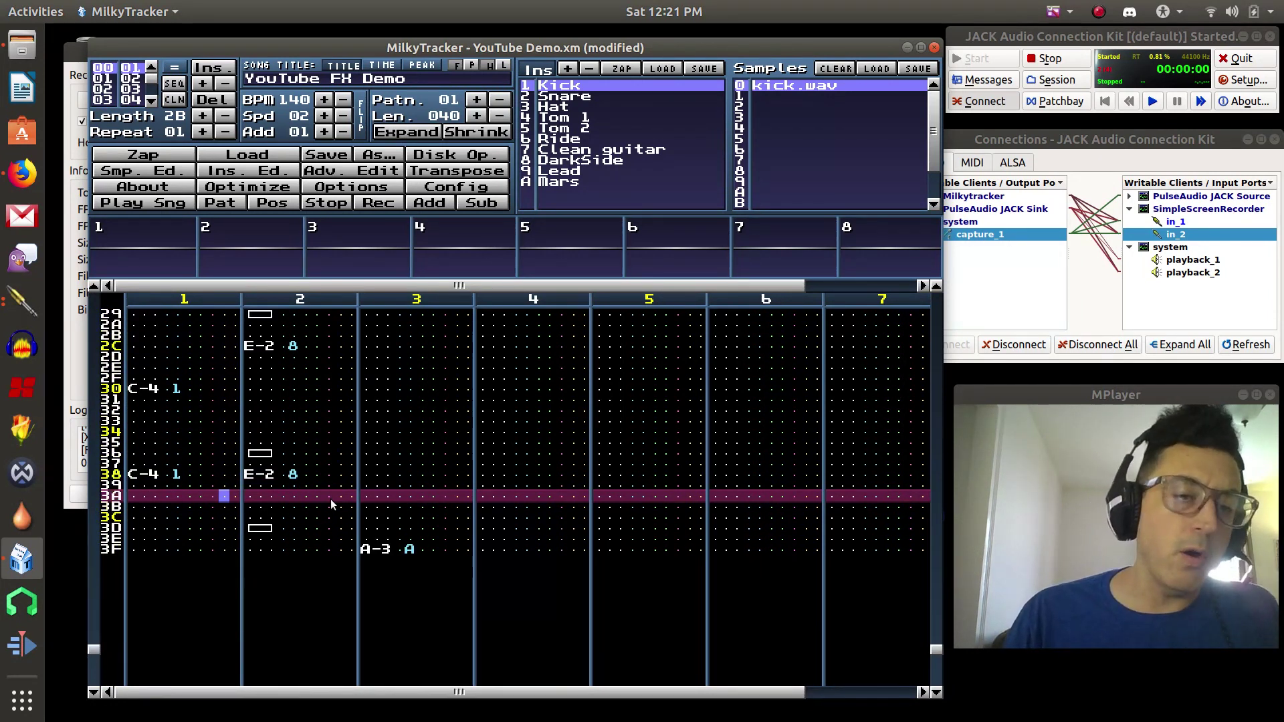
scroll(331, 499, up, 20)
key(Left)
key(Left)
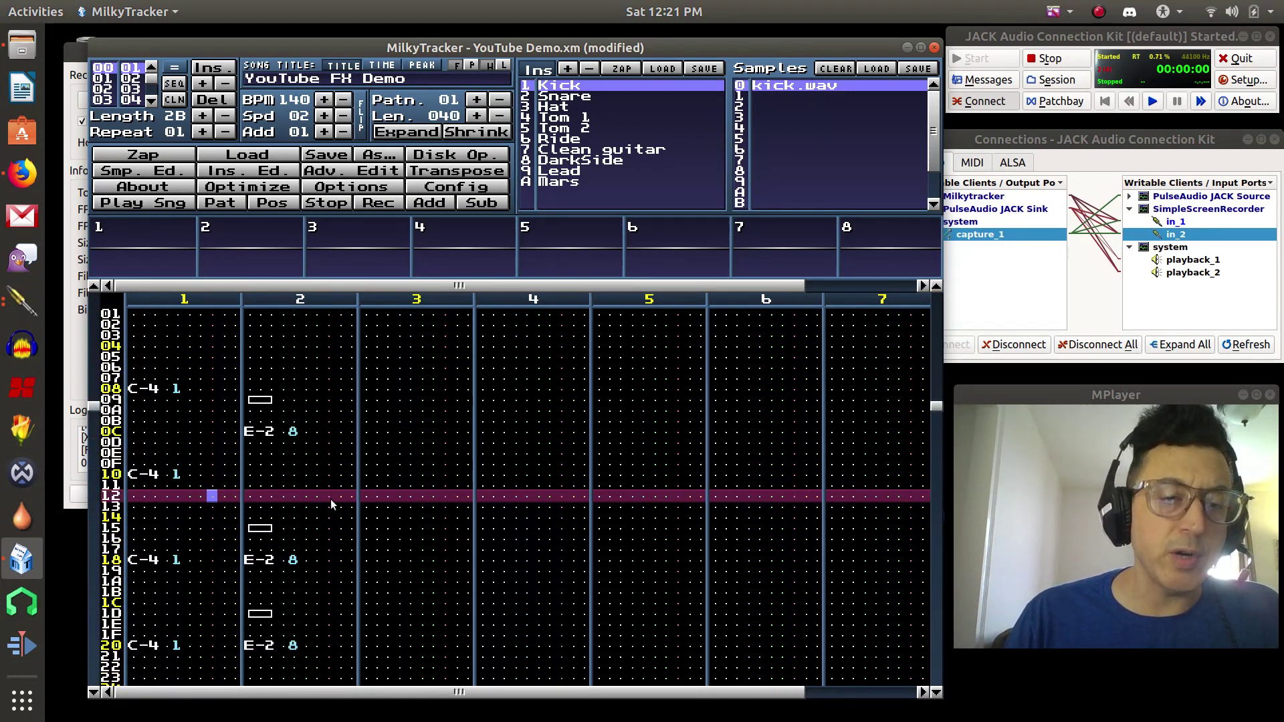
key(Right)
key(Right)
key(Left)
scroll(331, 499, up, 3)
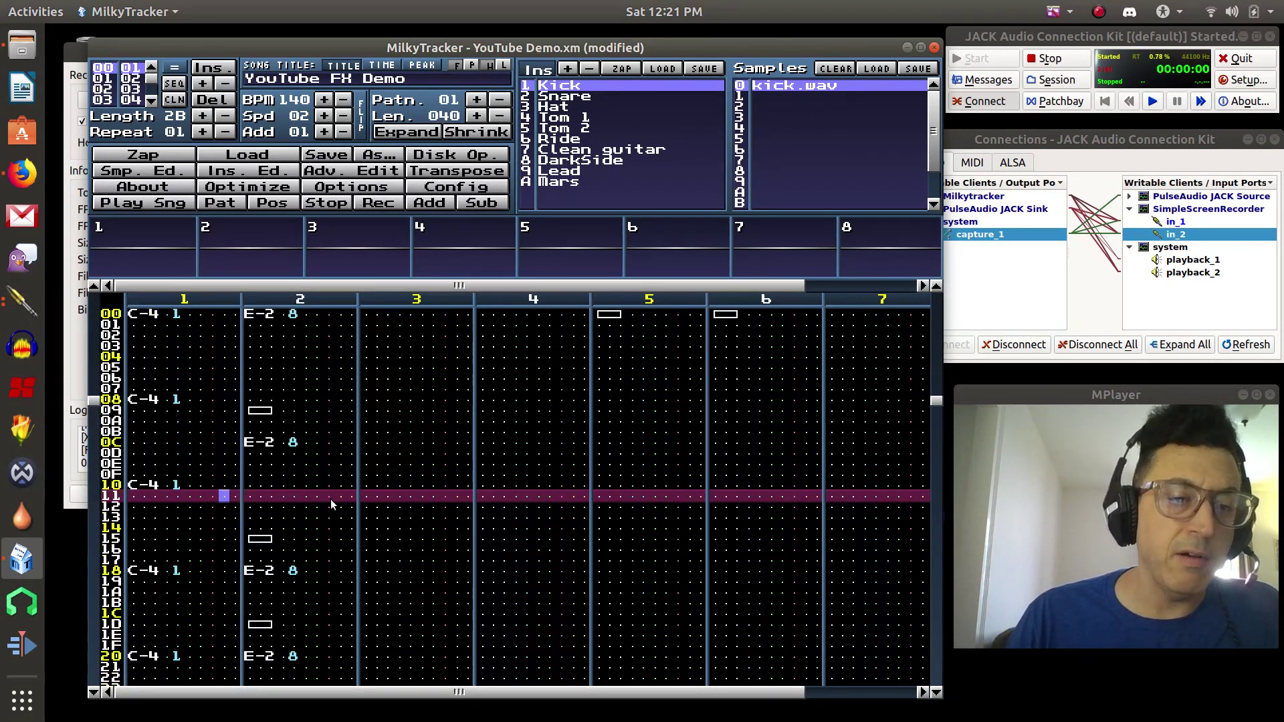
scroll(331, 499, up, 15)
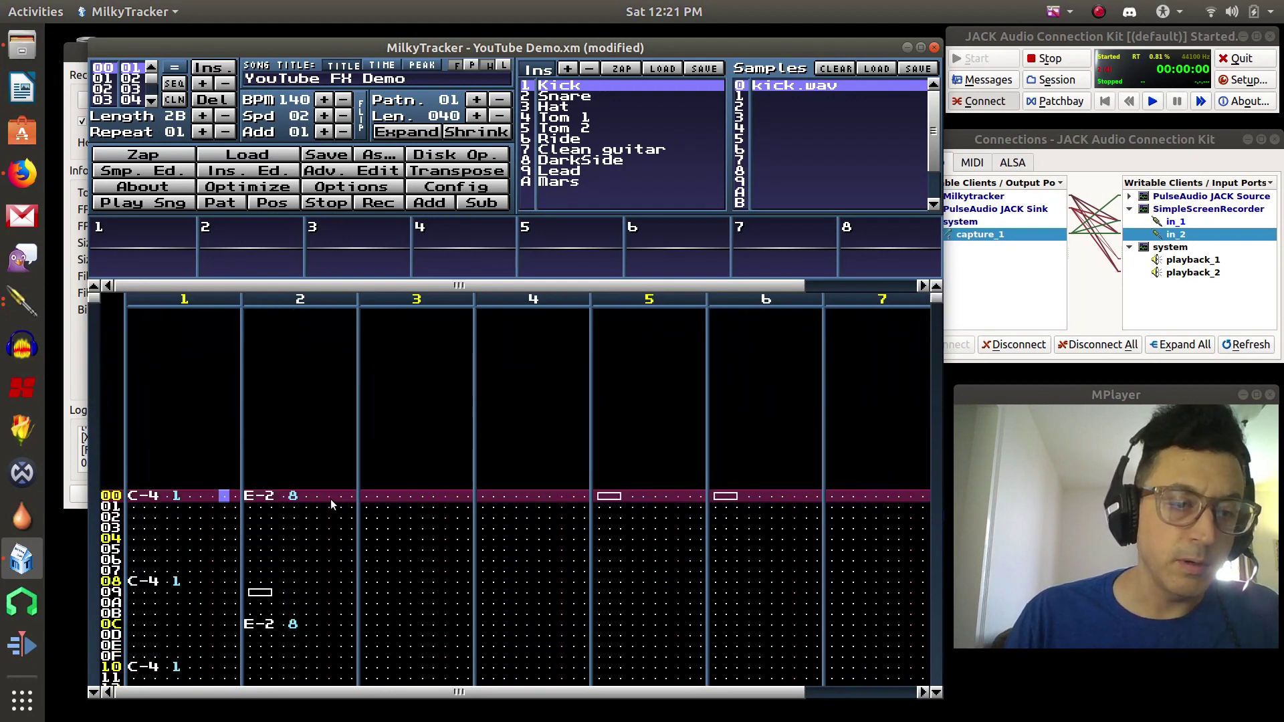
Step: Step through track 1's effect parameter column down to row 08 and back to the middle effect digit on row 00
key(Left)
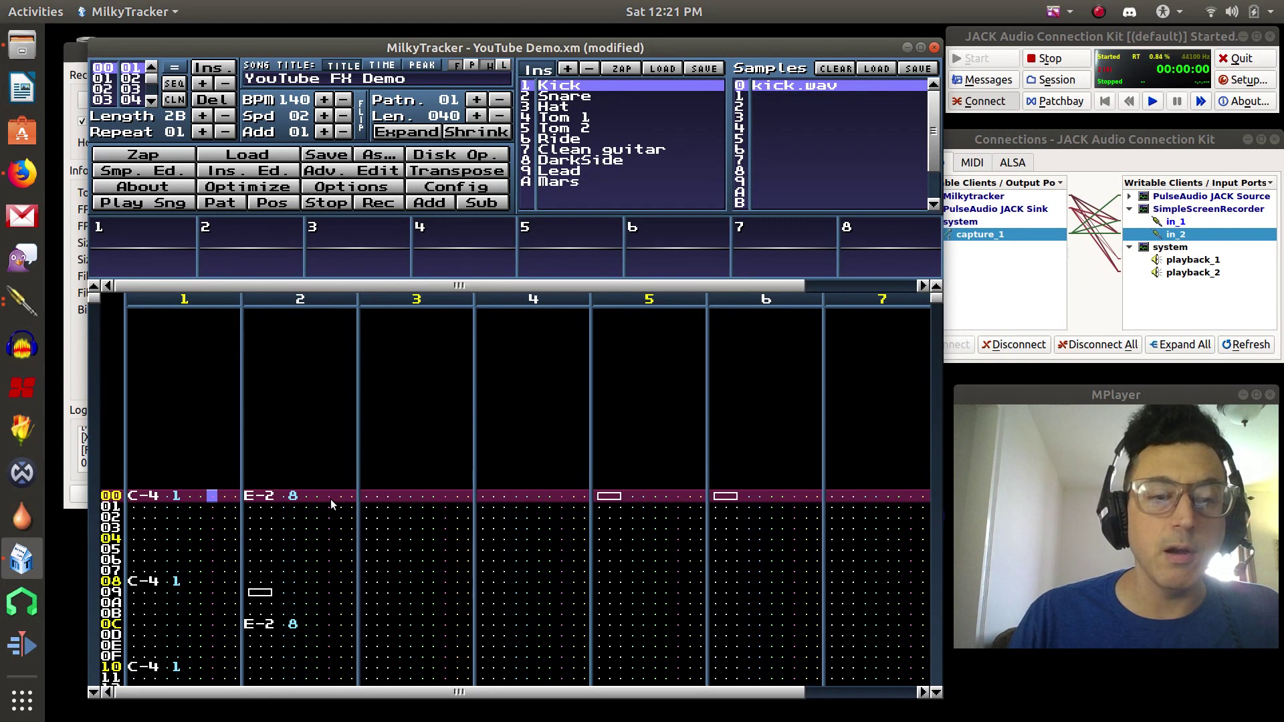
key(Down)
key(Down)
key(Up)
key(Up)
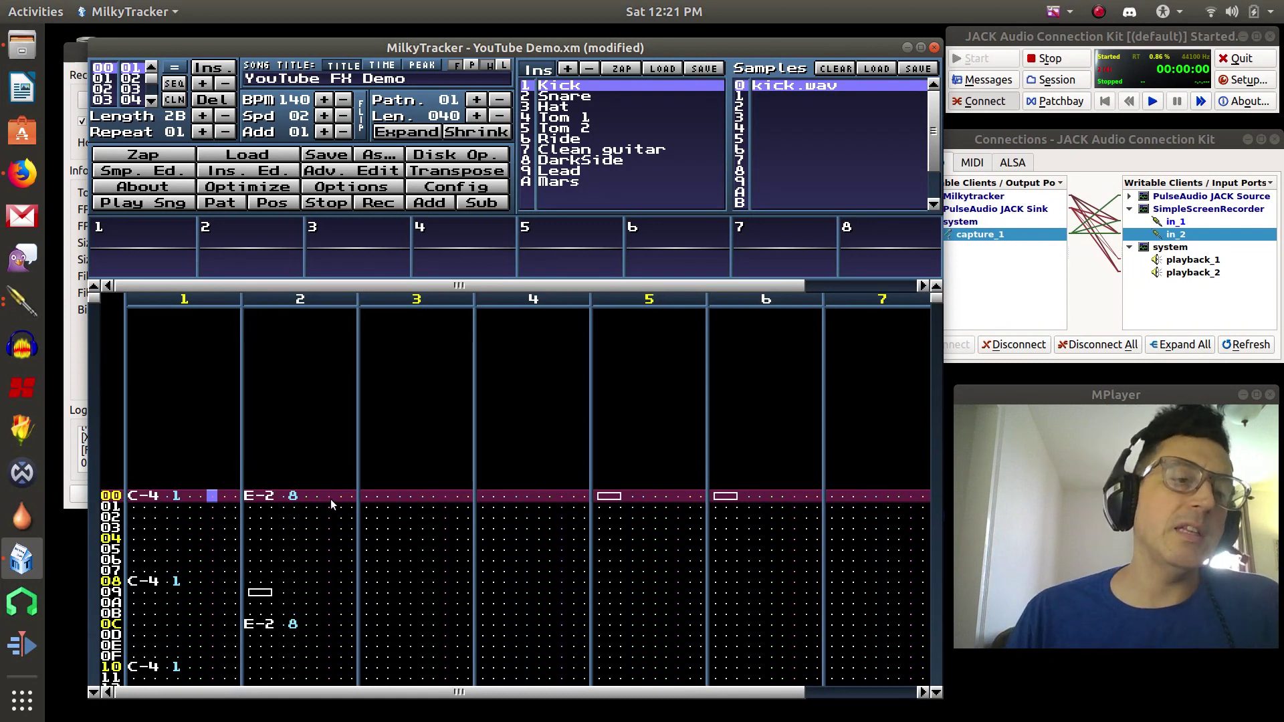
key(Down)
key(Down)
key(Down)
key(Down)
key(Down)
key(Down)
key(Down)
key(Down)
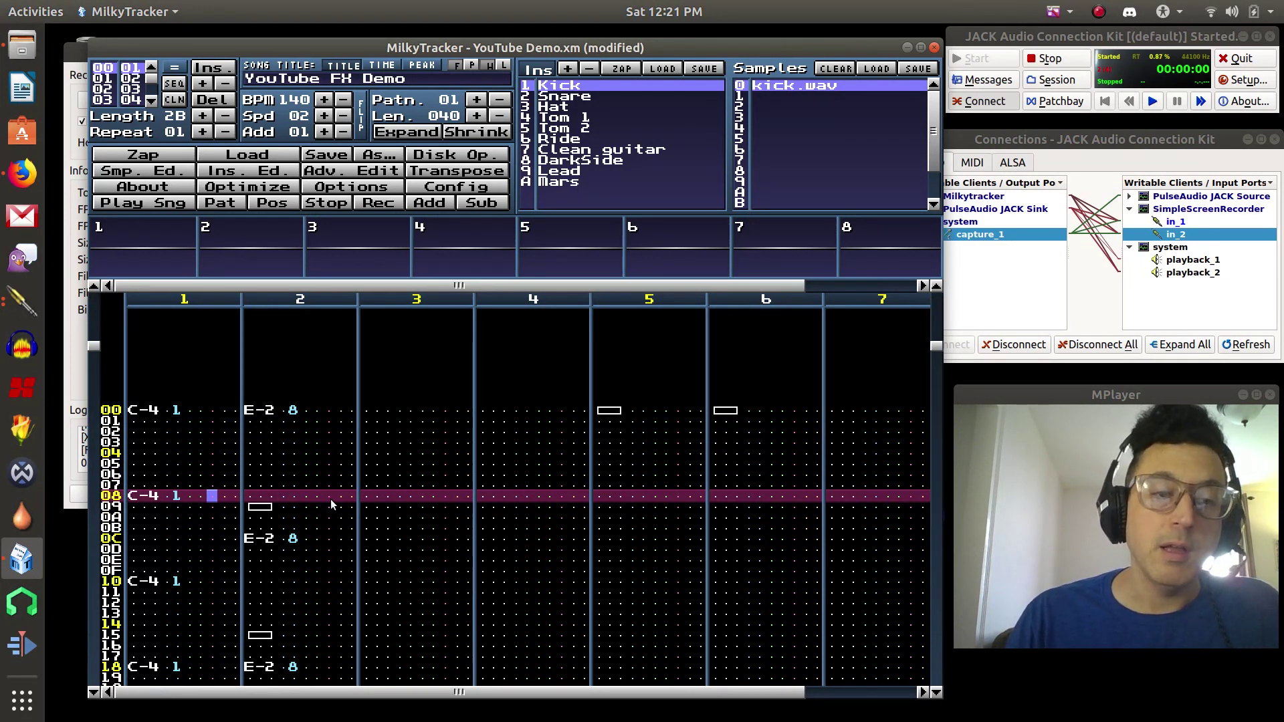
key(Up)
key(Up)
key(Up)
key(Up)
key(Up)
key(Up)
key(Up)
key(Up)
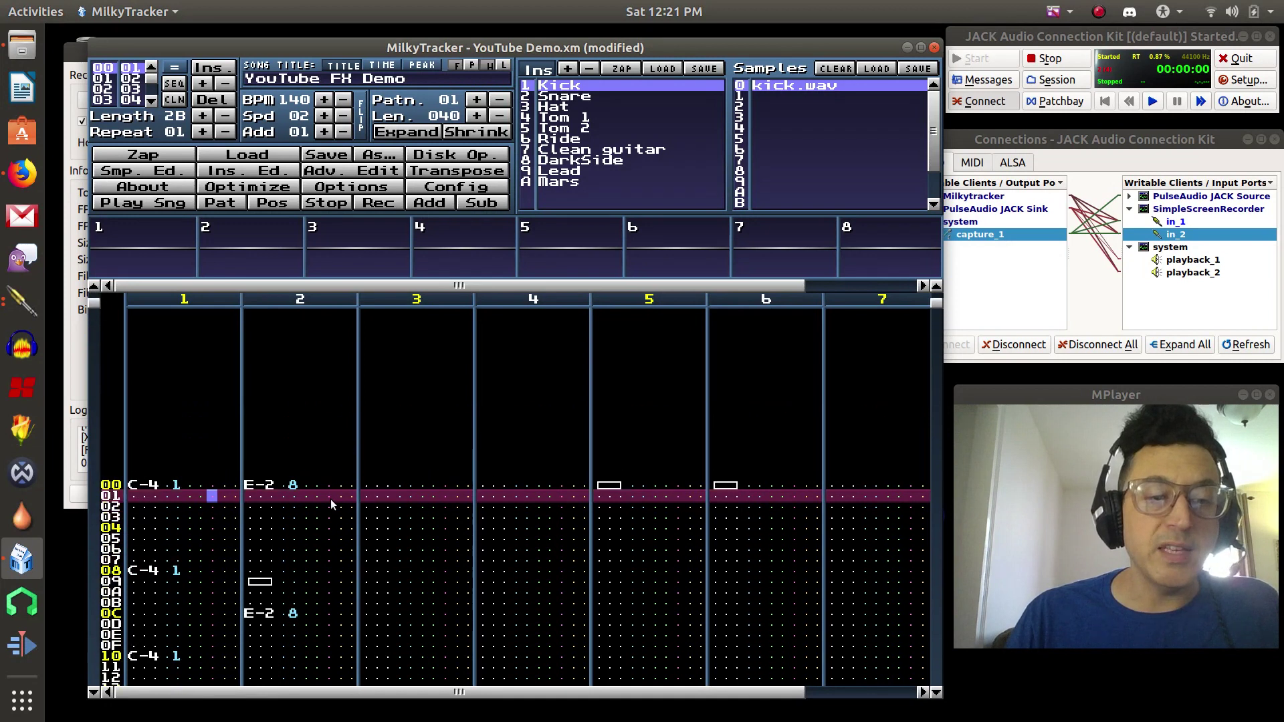
key(Right)
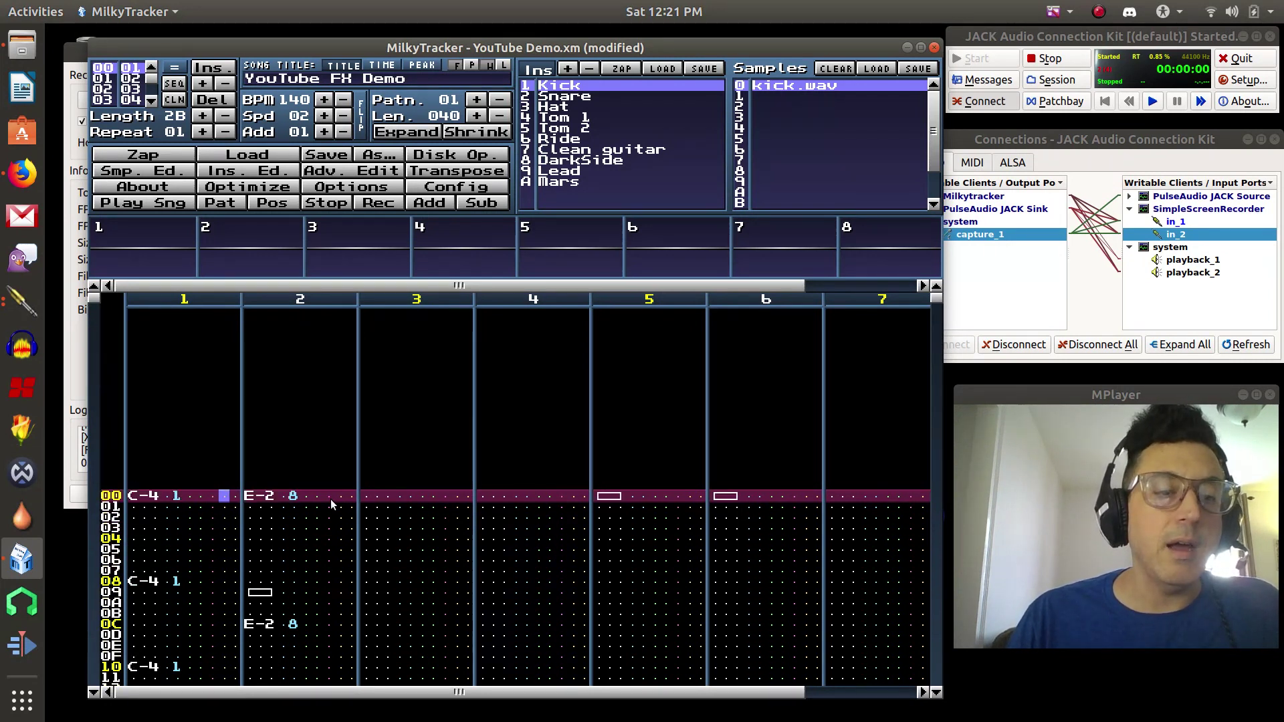
key(Left)
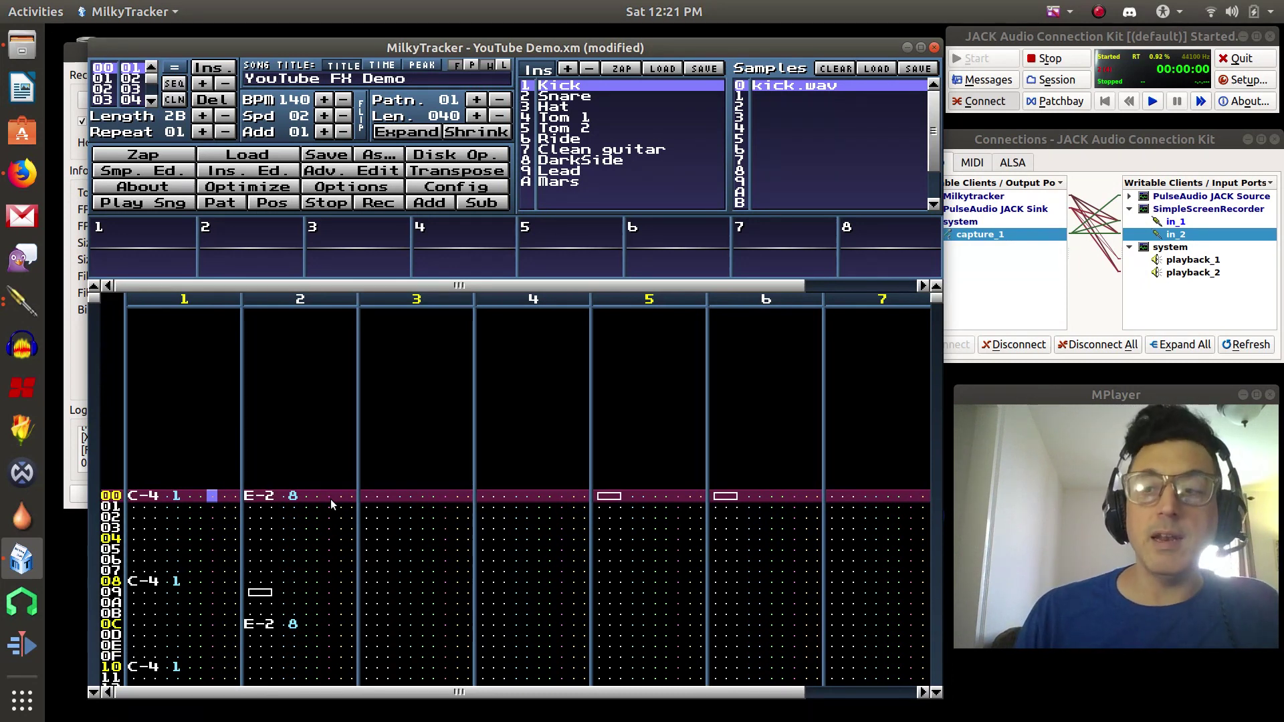
Step: Switch to the MilkyTracker manual in Firefox and highlight the standard effect commands and the Exy subcommands
click(20, 167)
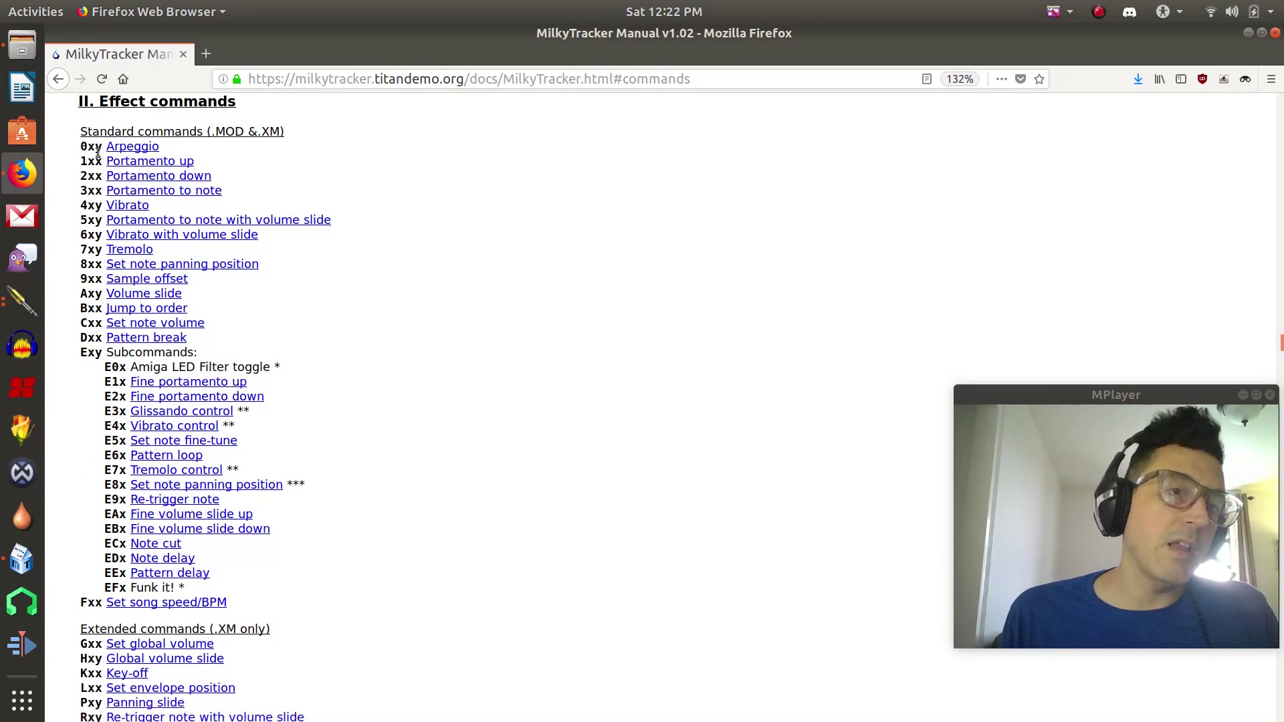
drag(77, 149, 89, 372)
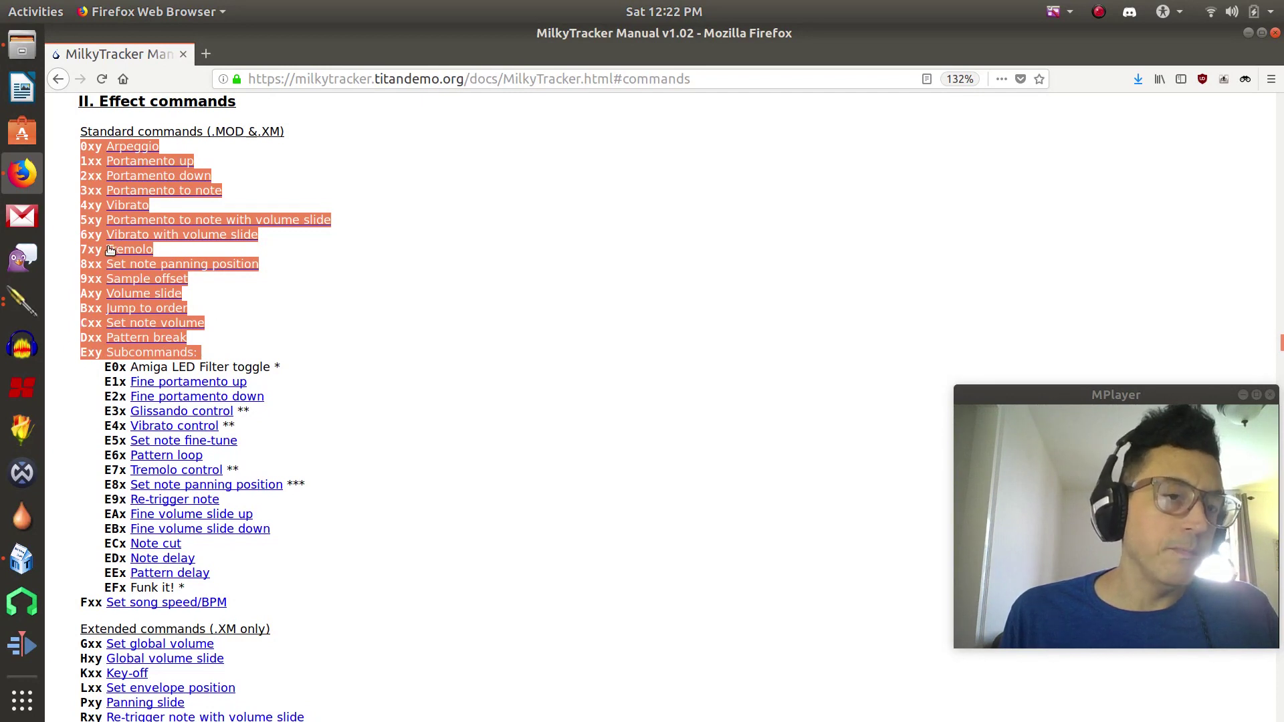
click(107, 365)
drag(107, 364, 115, 588)
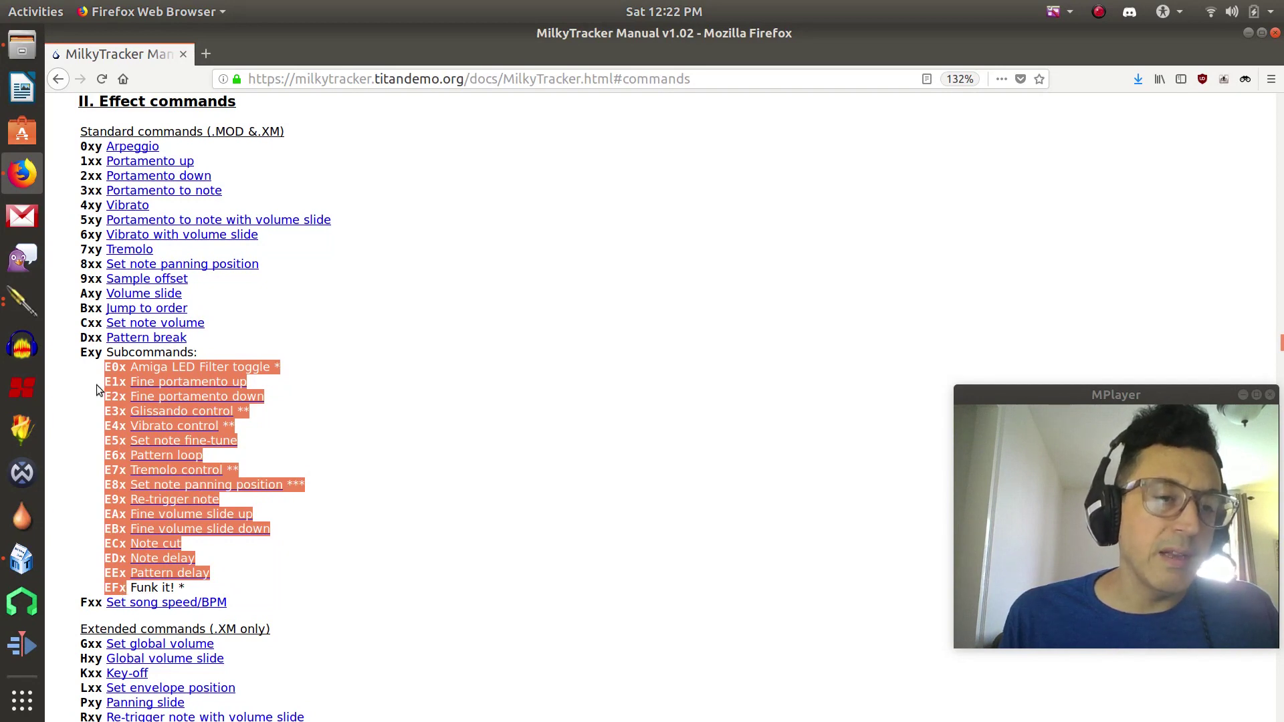
click(345, 400)
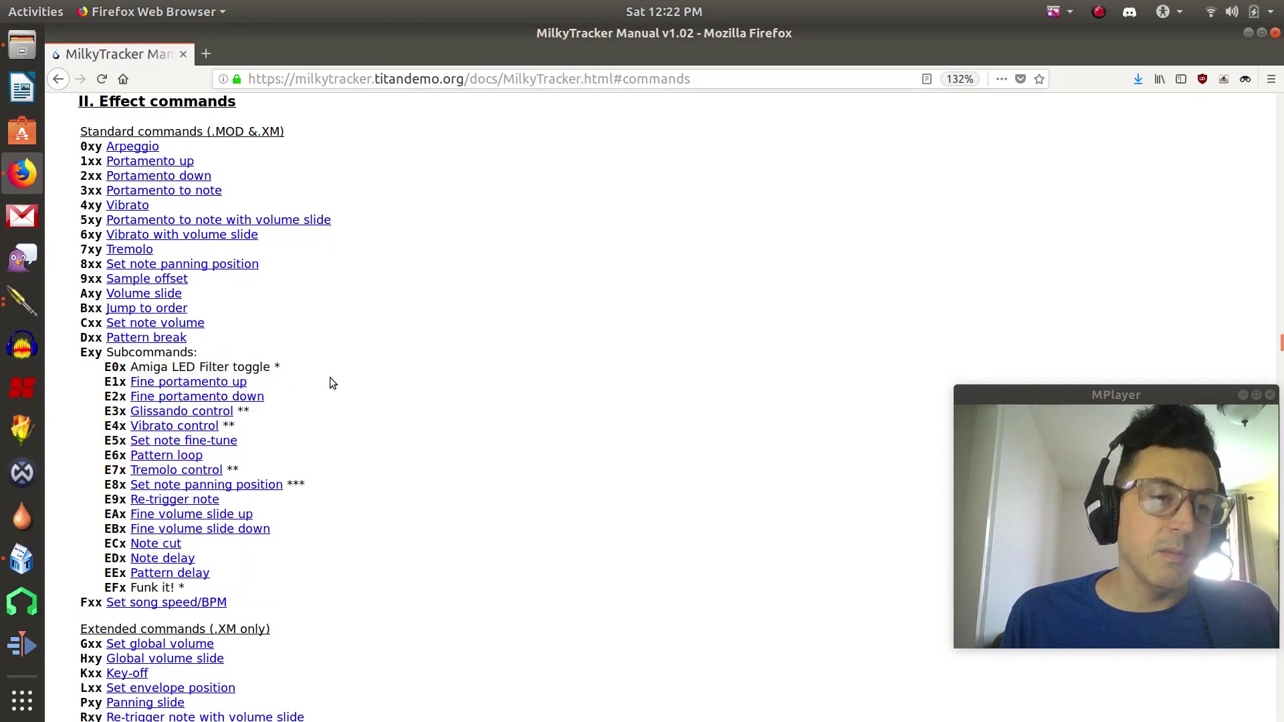
Step: Read the manual's extended commands, volume column commands and the start of the 0xy Arpeggio entry
scroll(337, 379, down, 5)
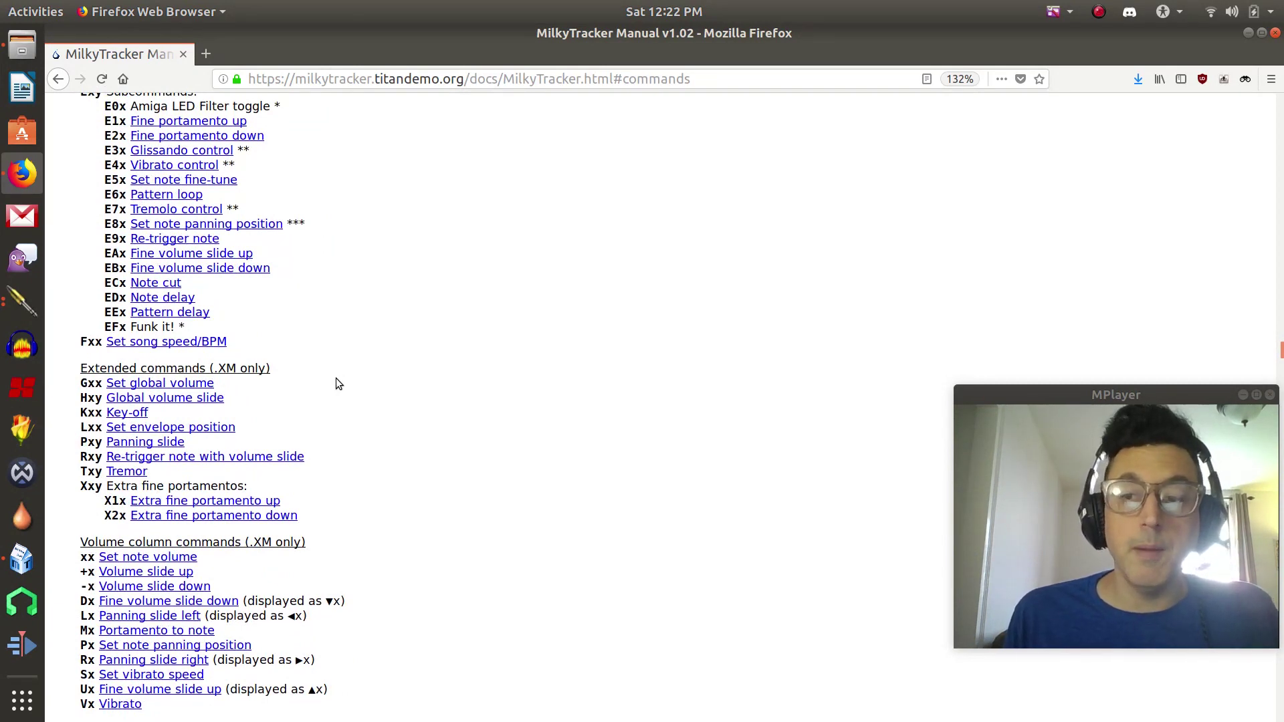
scroll(315, 364, down, 3)
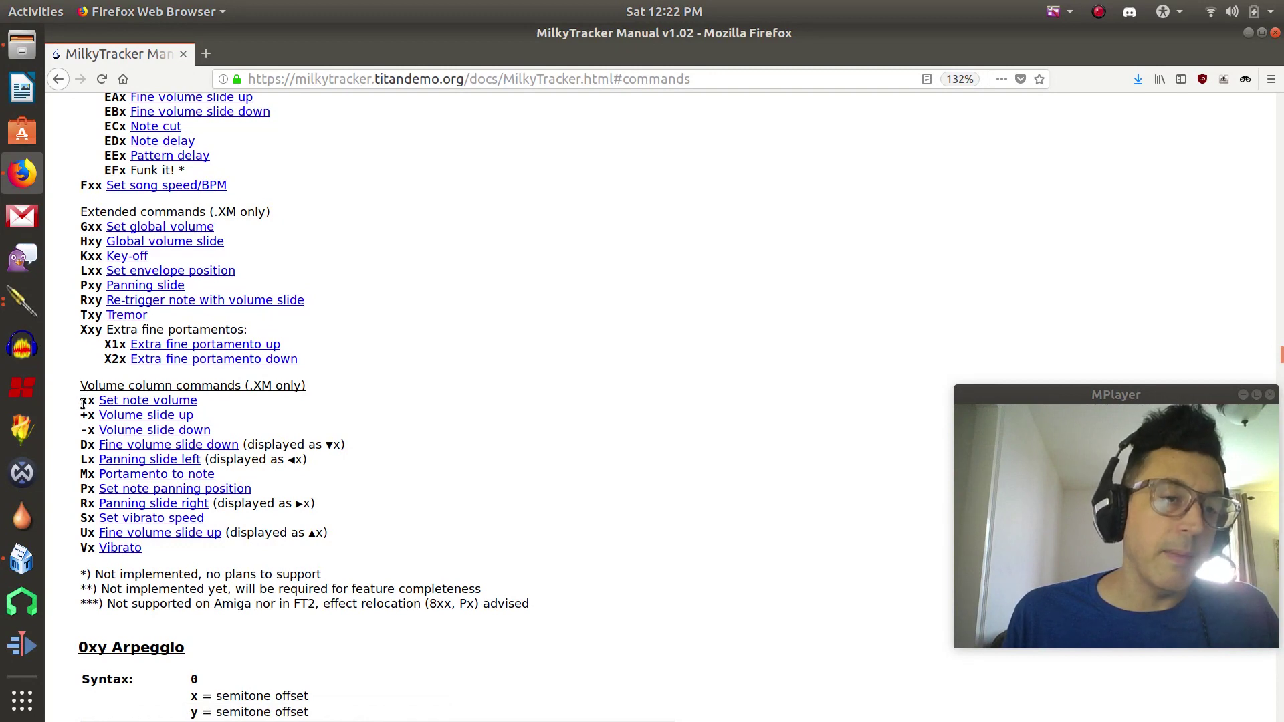
scroll(450, 379, down, 4)
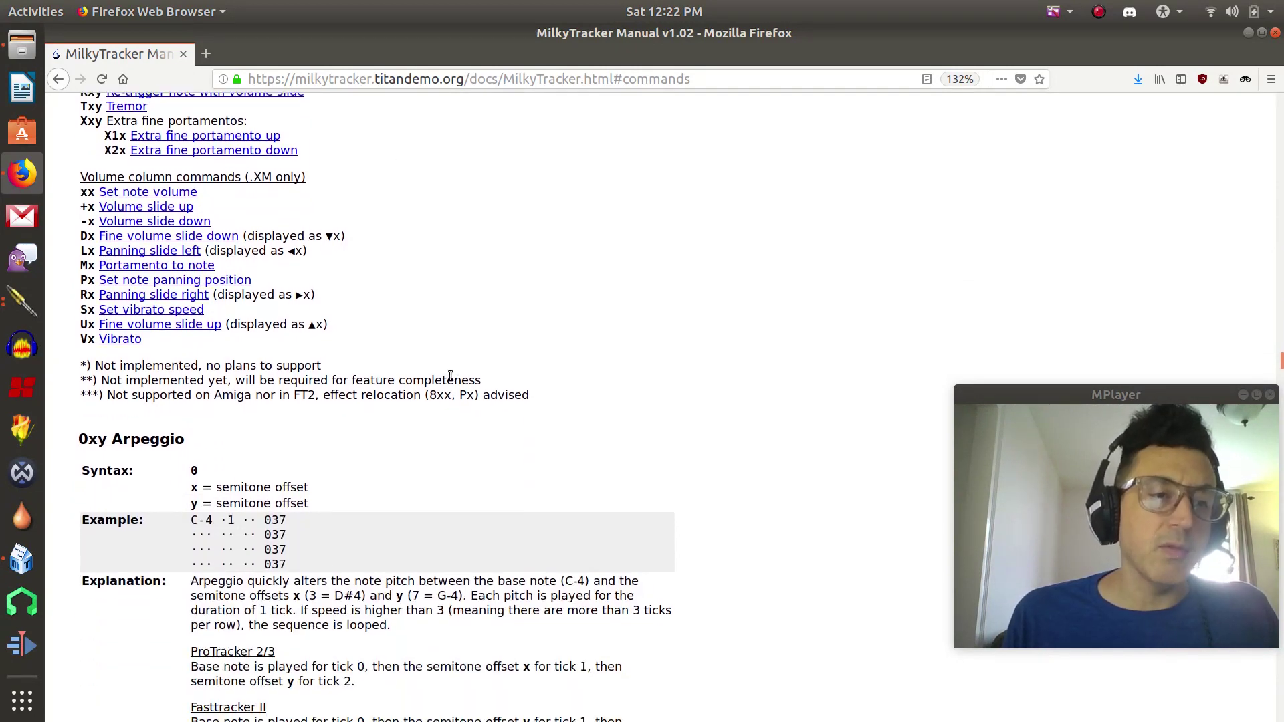
scroll(448, 373, down, 4)
scroll(448, 375, up, 8)
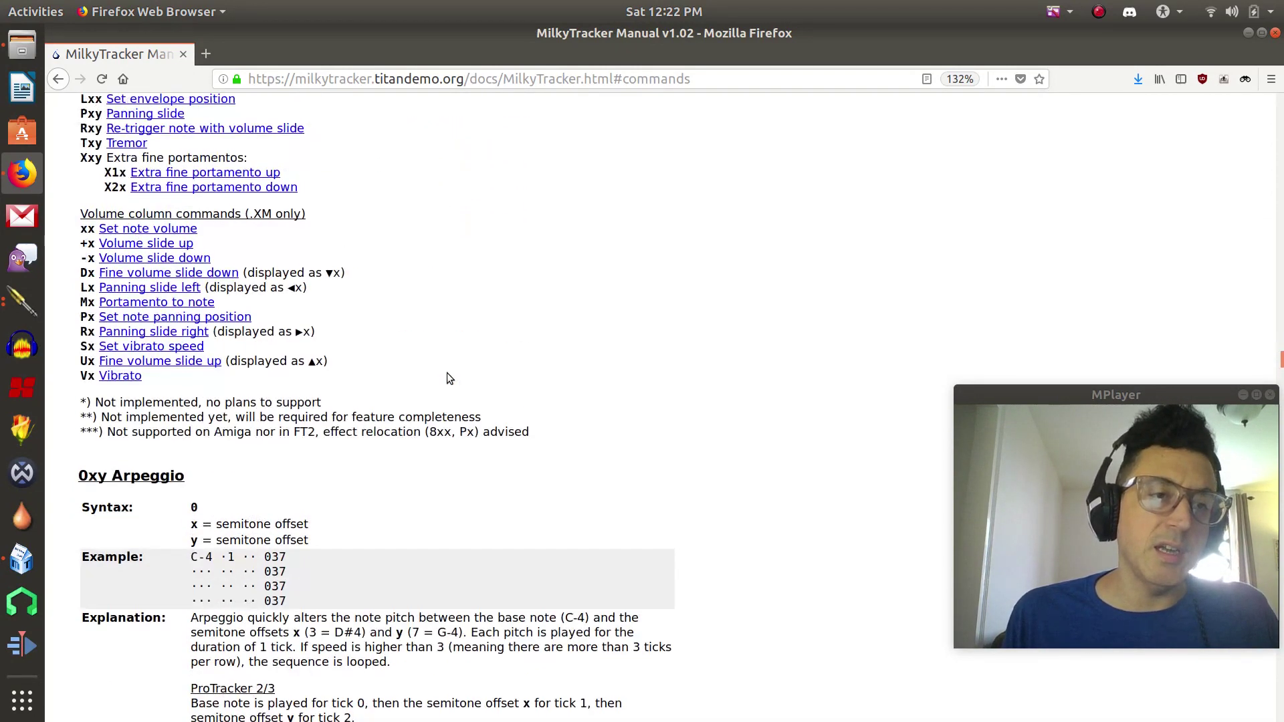
scroll(449, 394, up, 1)
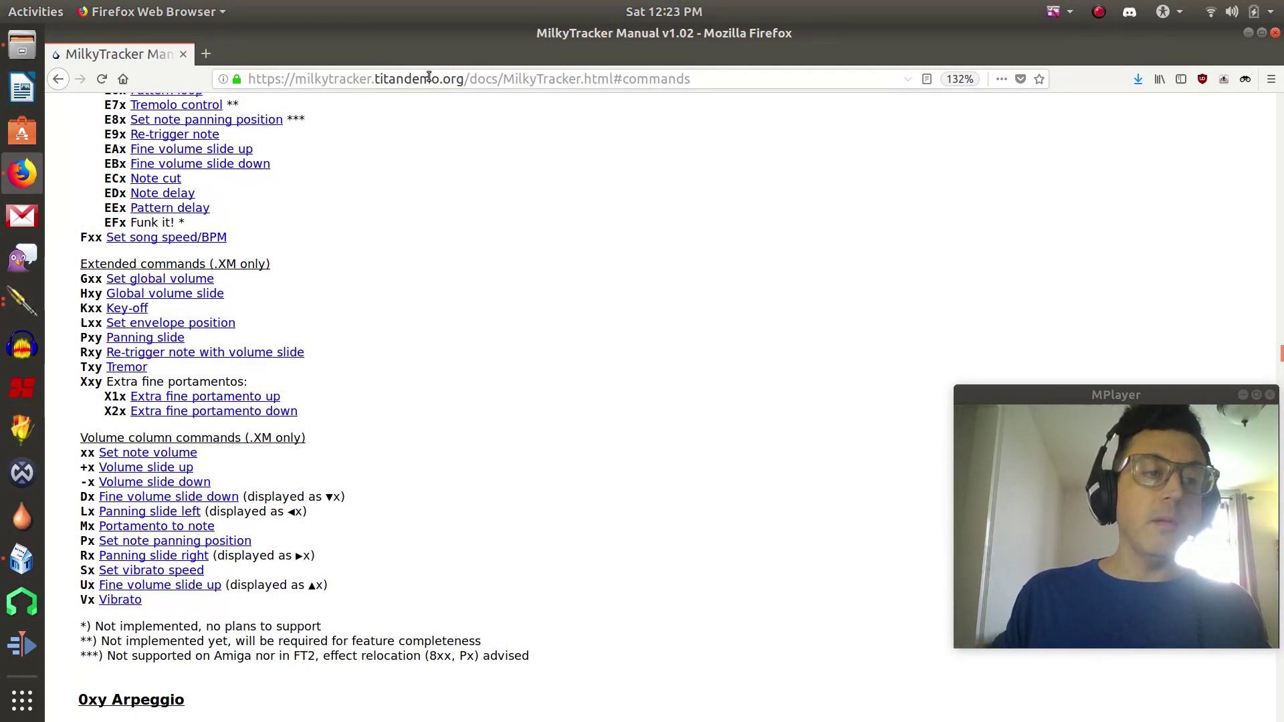
scroll(555, 287, down, 3)
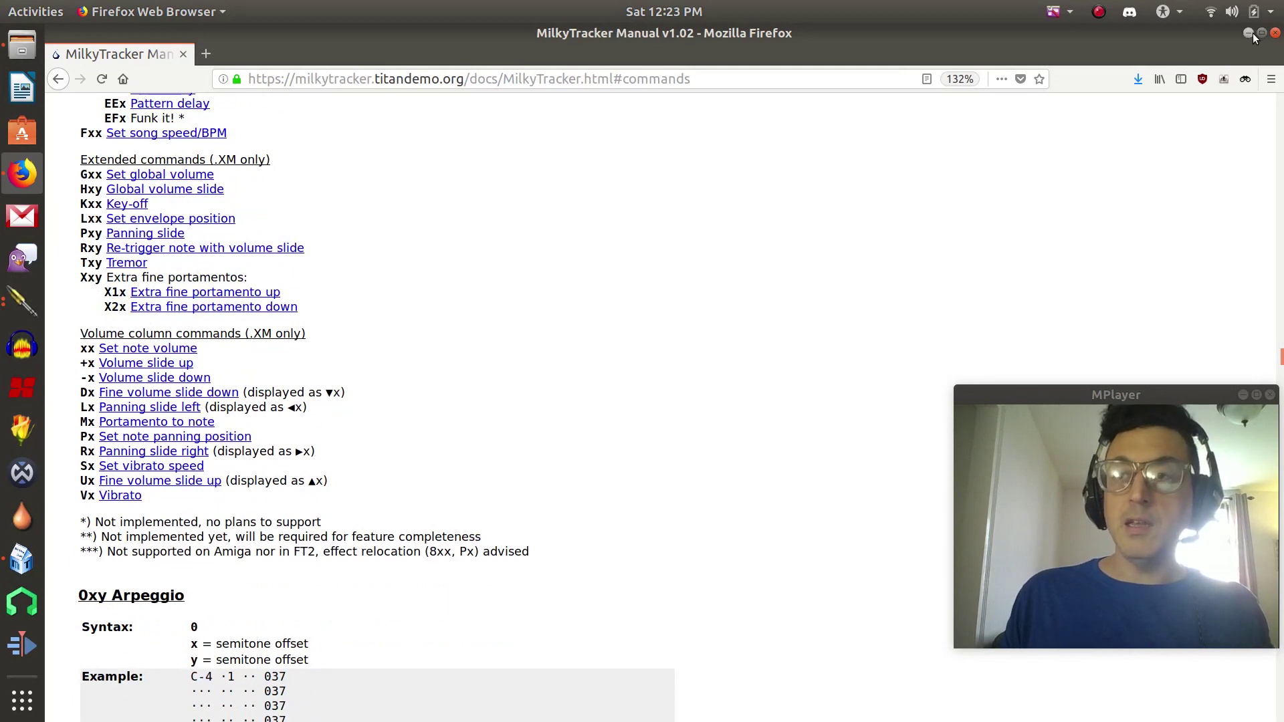
Step: Return to MilkyTracker and place the cursor on the middle effect digit of track 1 on row 00
click(1250, 34)
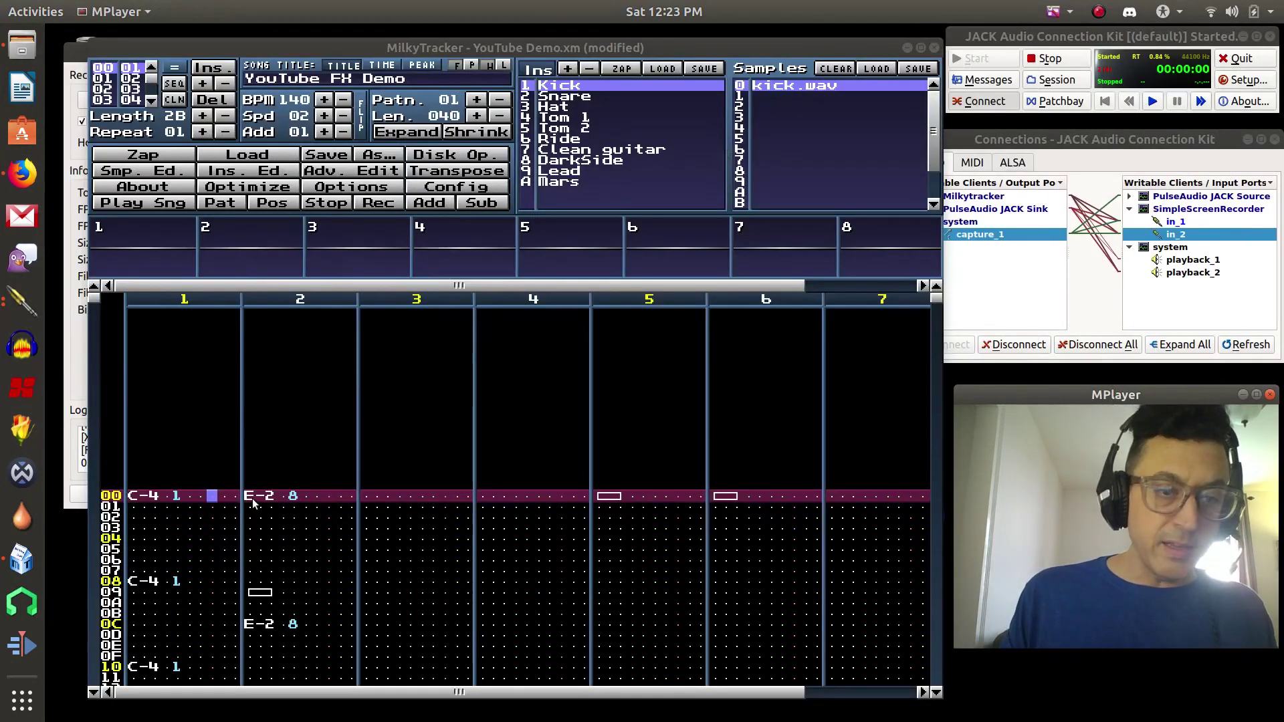
click(202, 454)
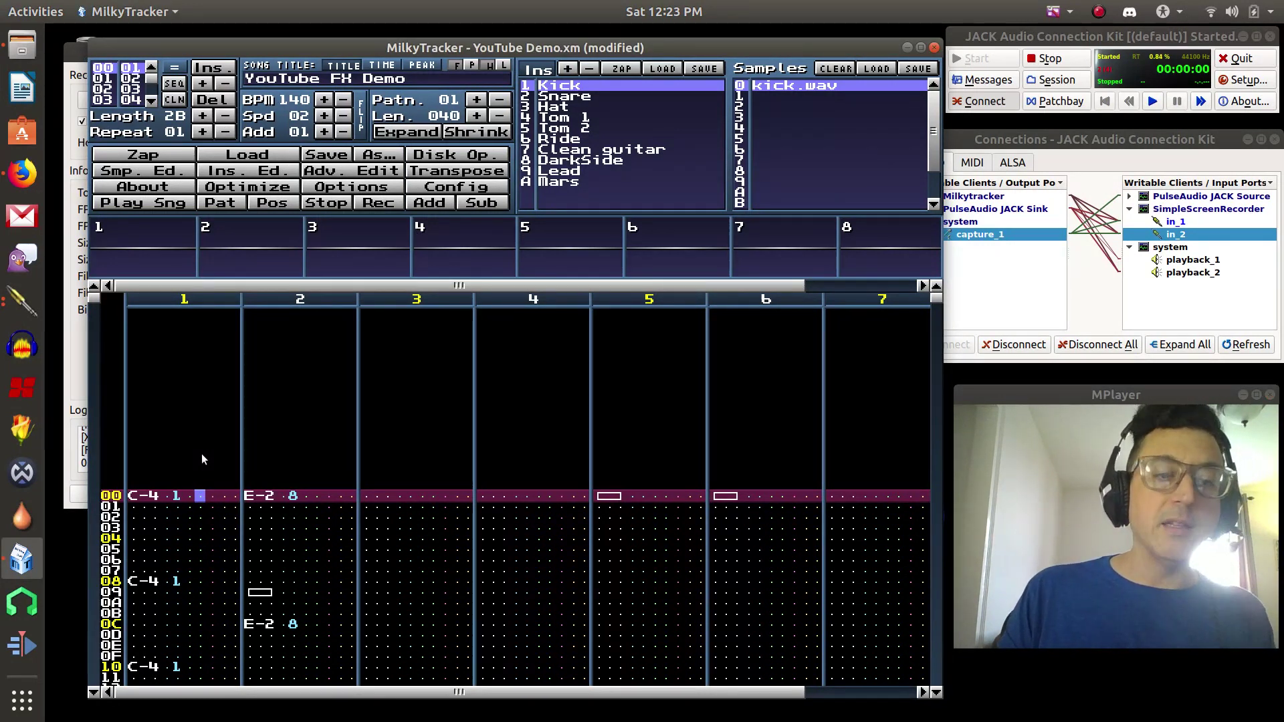
key(Right)
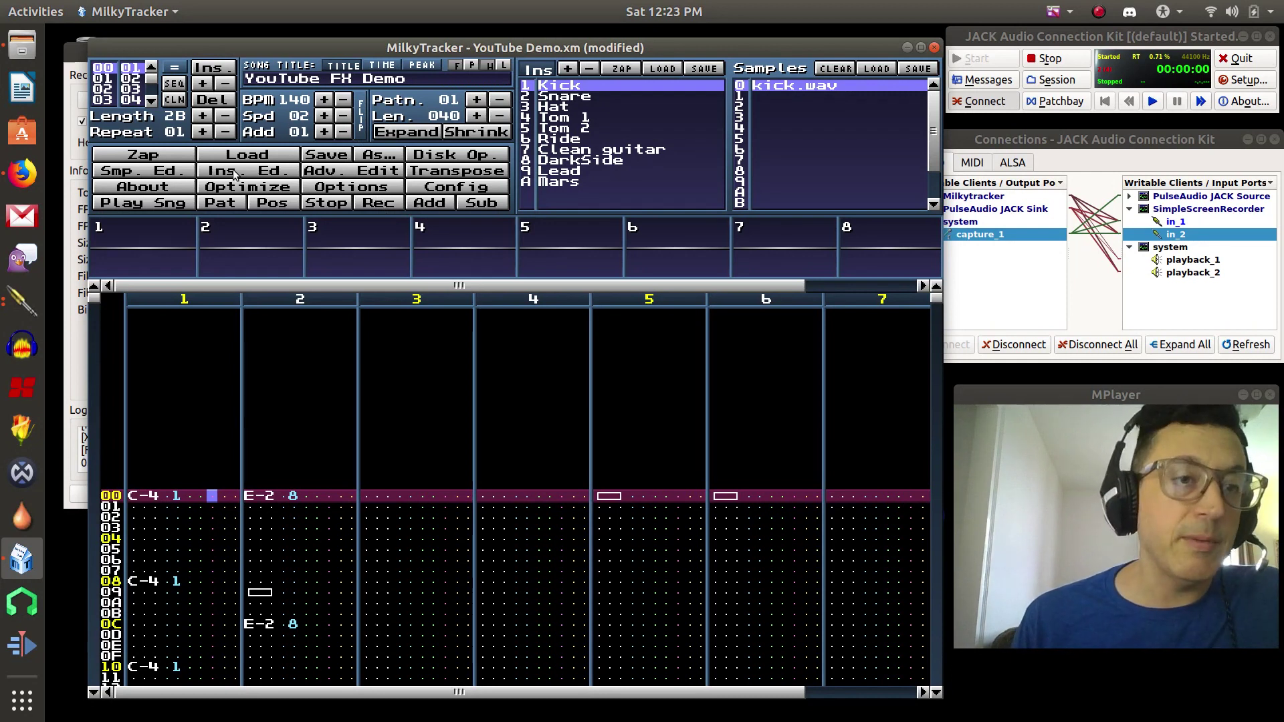
Step: Play the song and advance the order list to position 08, pattern 07, to examine its track 5 effects
click(162, 203)
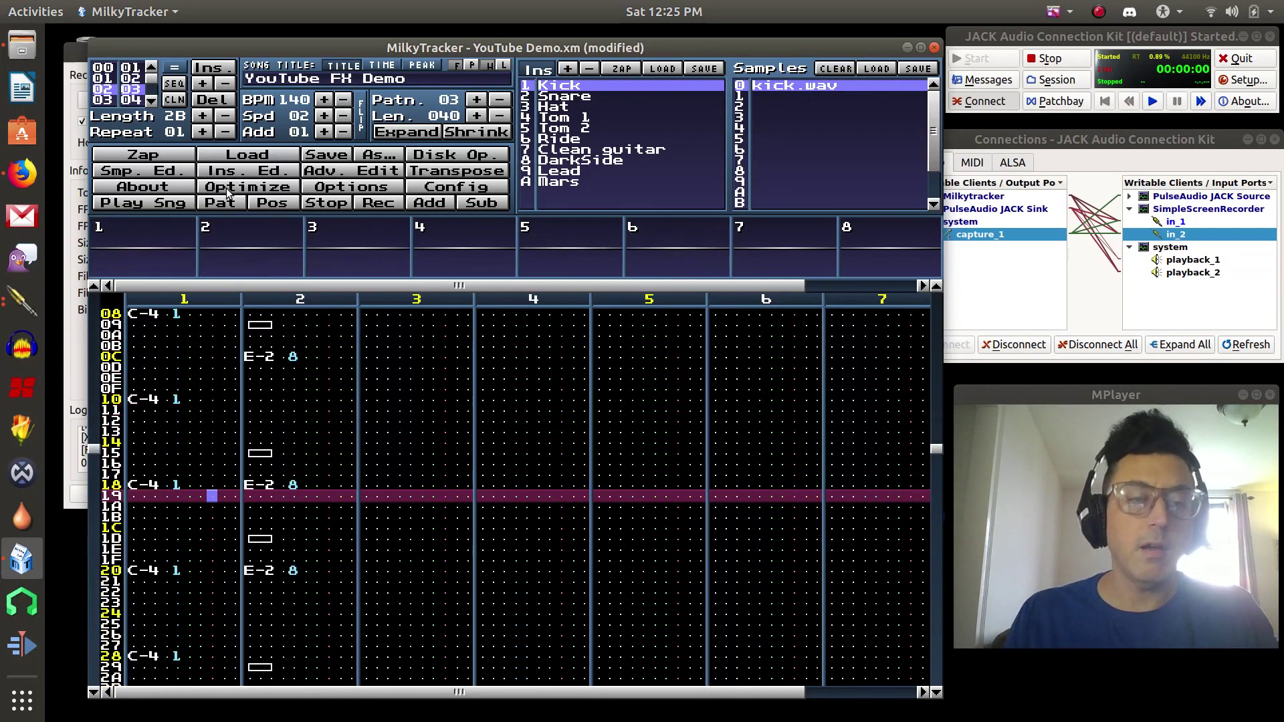
click(152, 67)
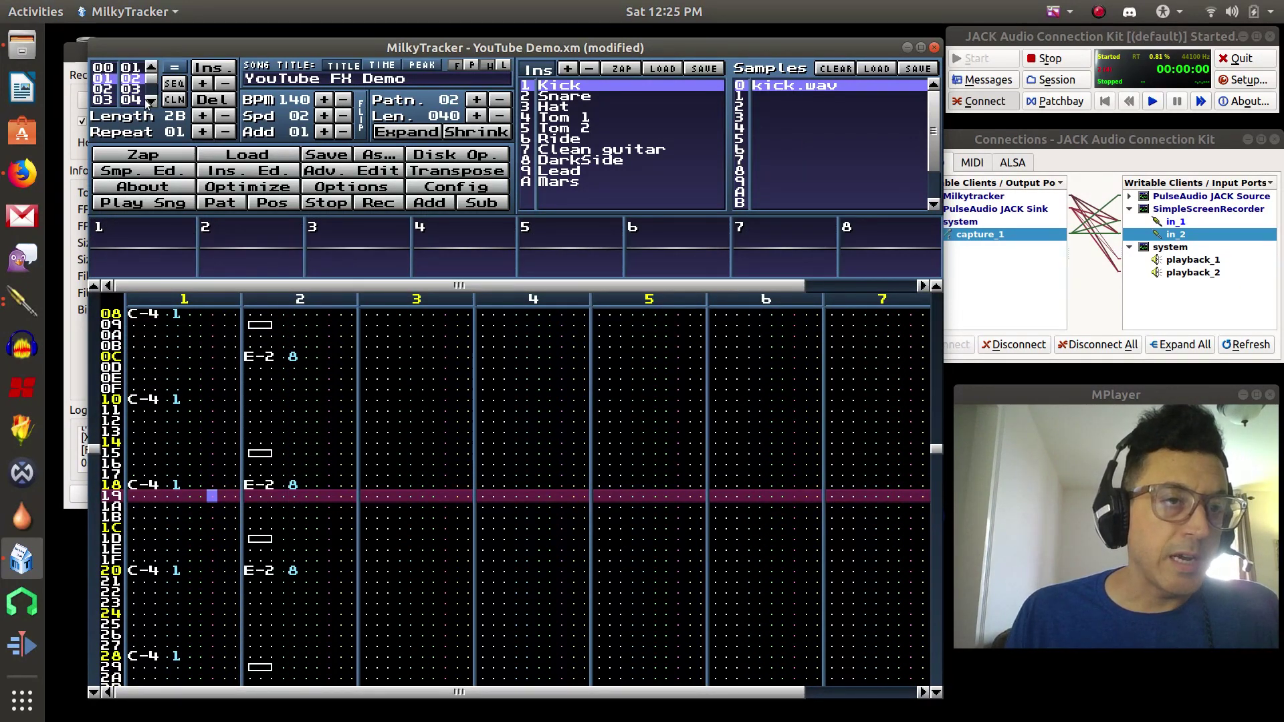
click(151, 101)
click(150, 102)
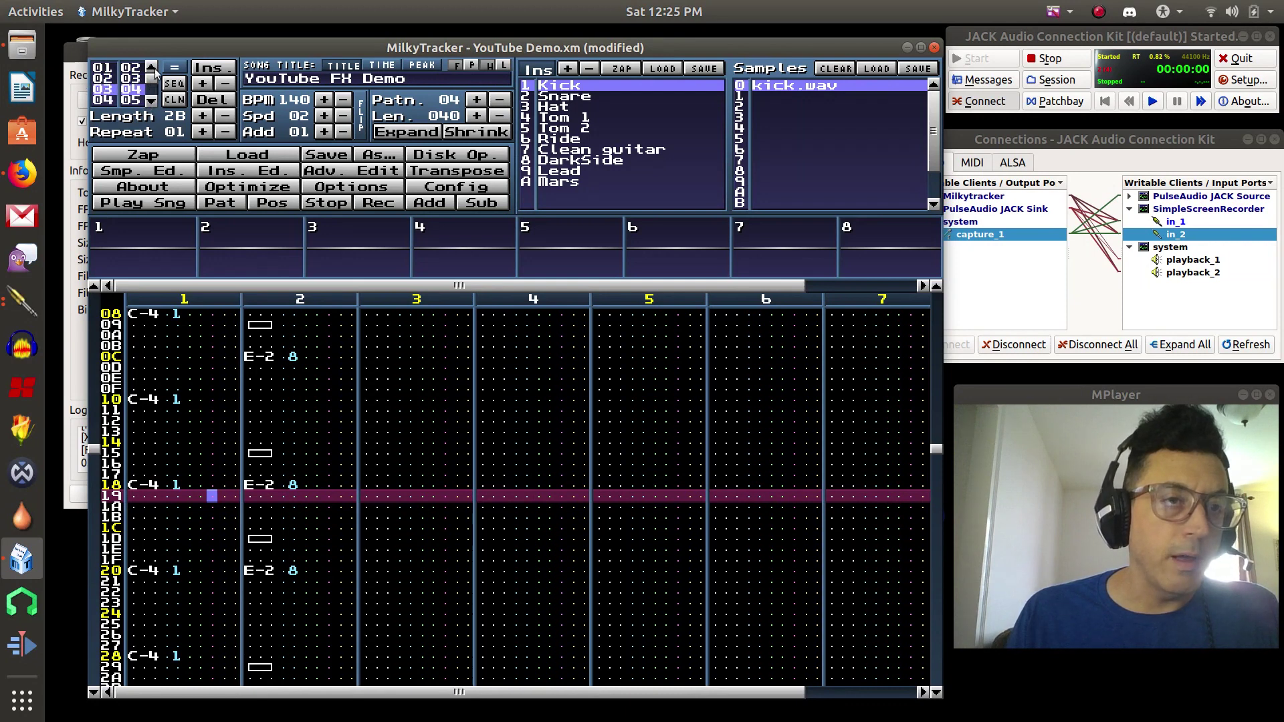
click(151, 101)
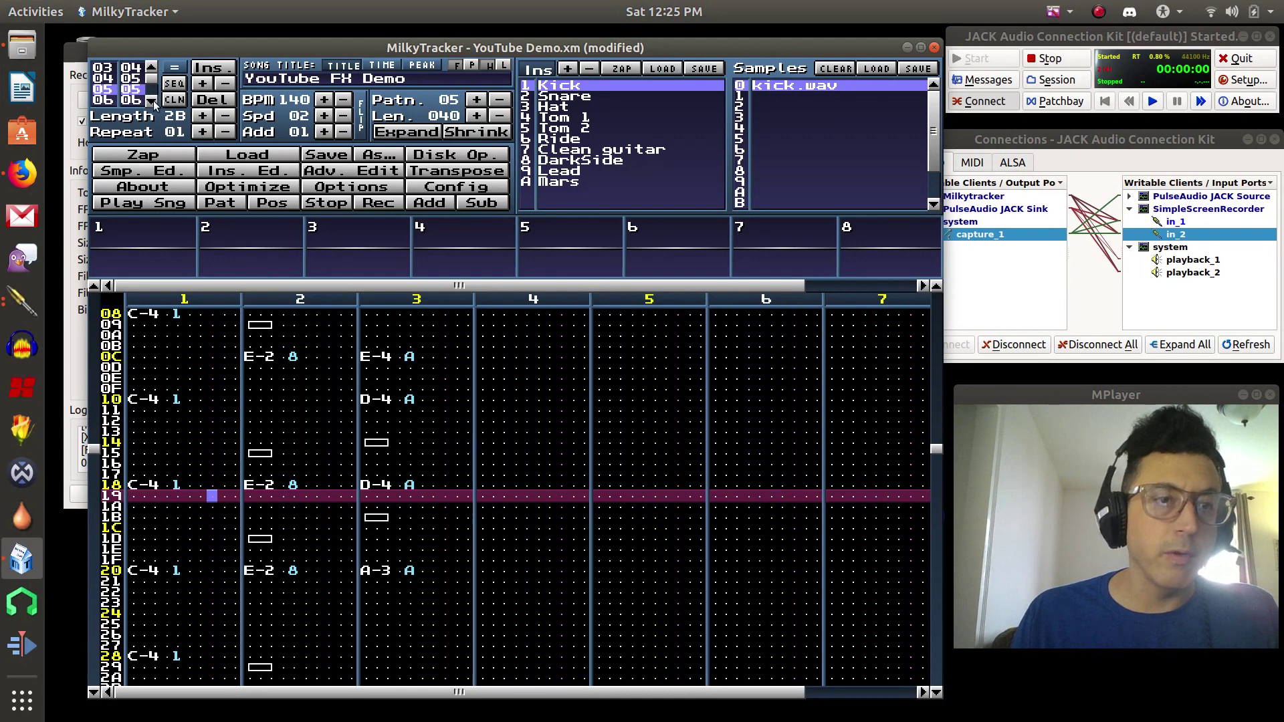
click(152, 102)
click(153, 102)
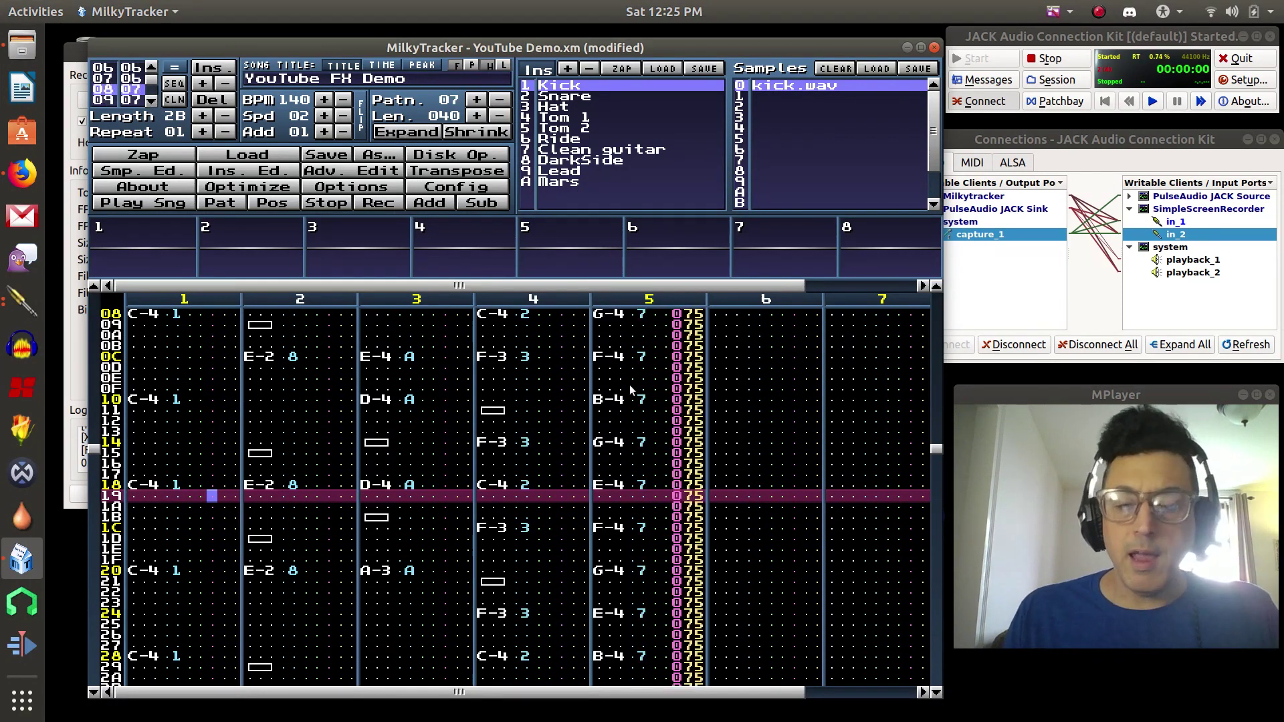
Step: Place the cursor on the effect type digit of track 5 on row 00 of pattern 07
scroll(629, 384, up, 19)
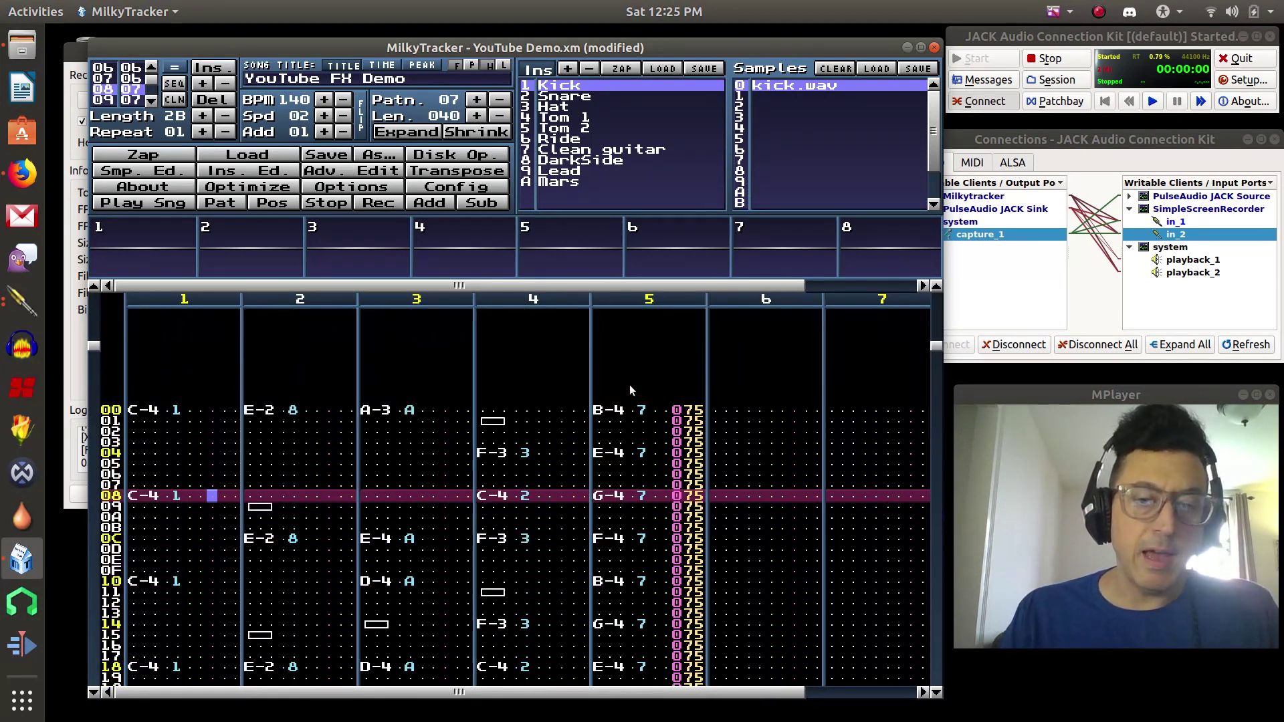
scroll(629, 384, up, 6)
key(Right)
key(Right)
key(Right)
key(Right)
key(Right)
key(Right)
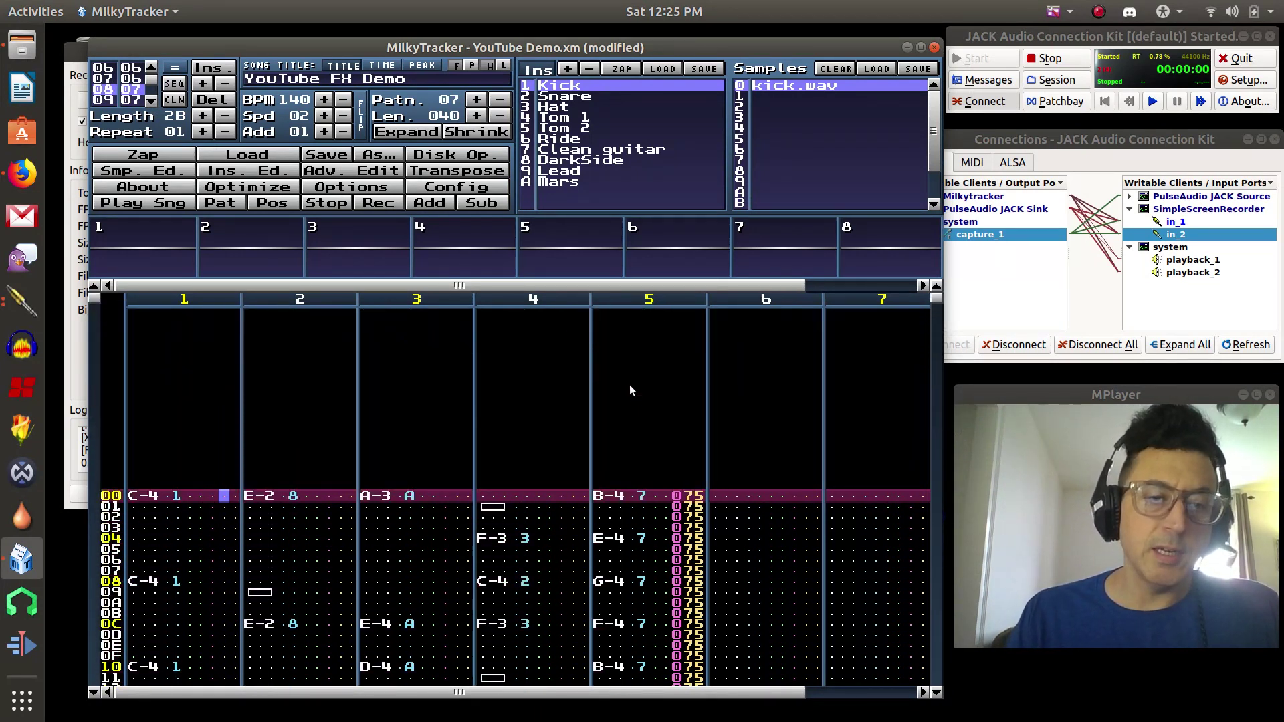
key(Right)
key(Right)
key(Right)
key(Right)
key(Right)
key(Right)
key(Right)
key(Right)
key(Right)
key(Right)
key(Right)
key(Right)
key(Right)
key(Right)
key(Right)
key(Right)
key(Right)
key(Right)
key(Right)
key(Right)
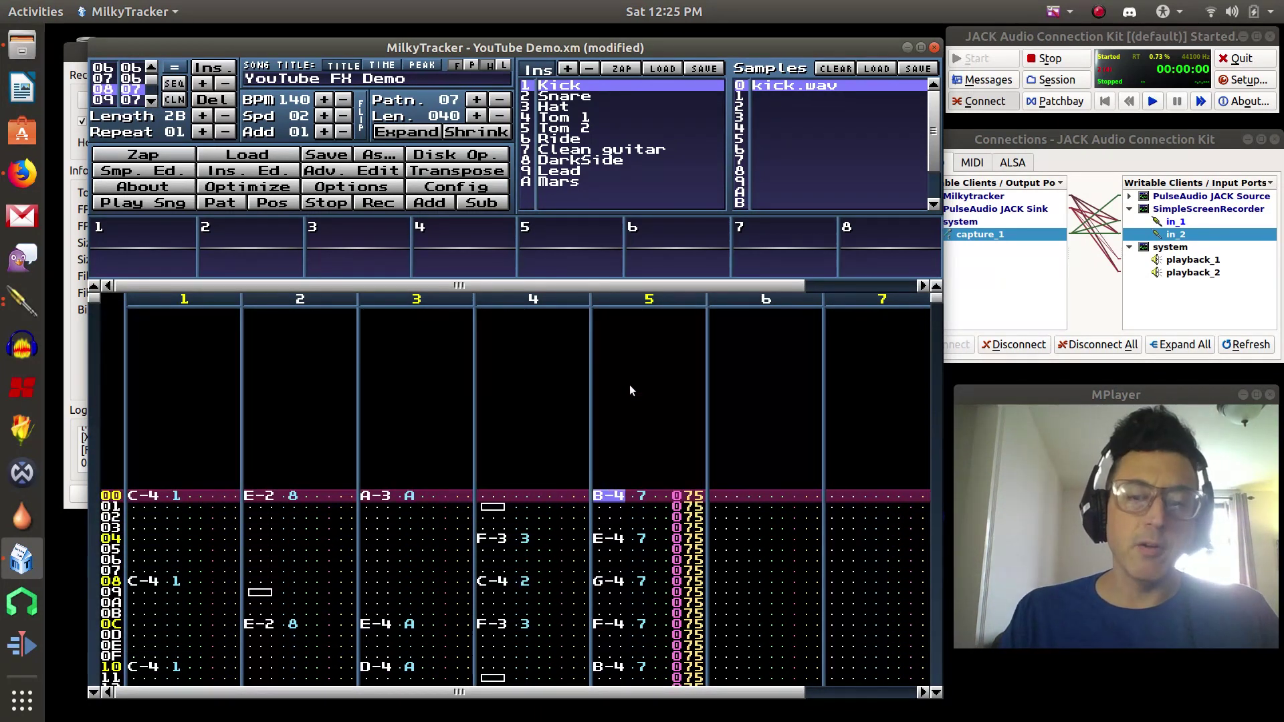
key(Right)
key(Right)
key(Right)
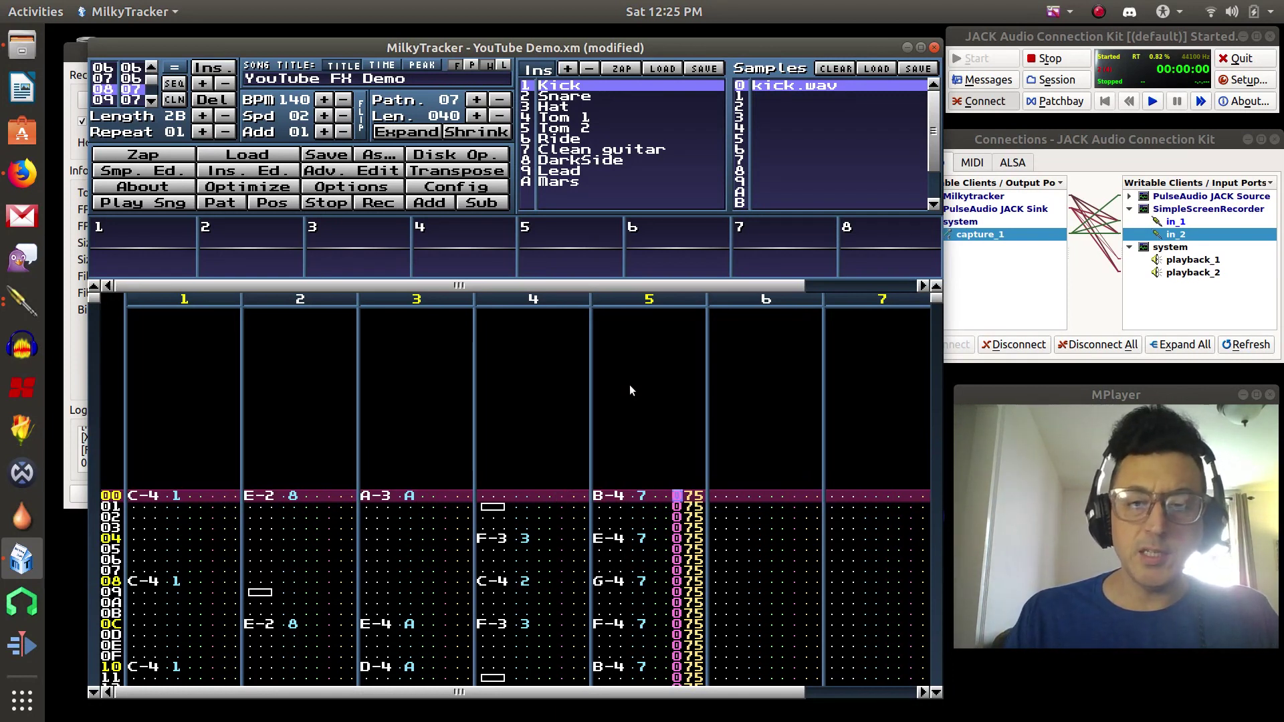
Step: Examine the 075 arpeggio commands down track 5's effect column to the pattern's last rows and return to row 00
key(Page_Down)
key(Page_Down)
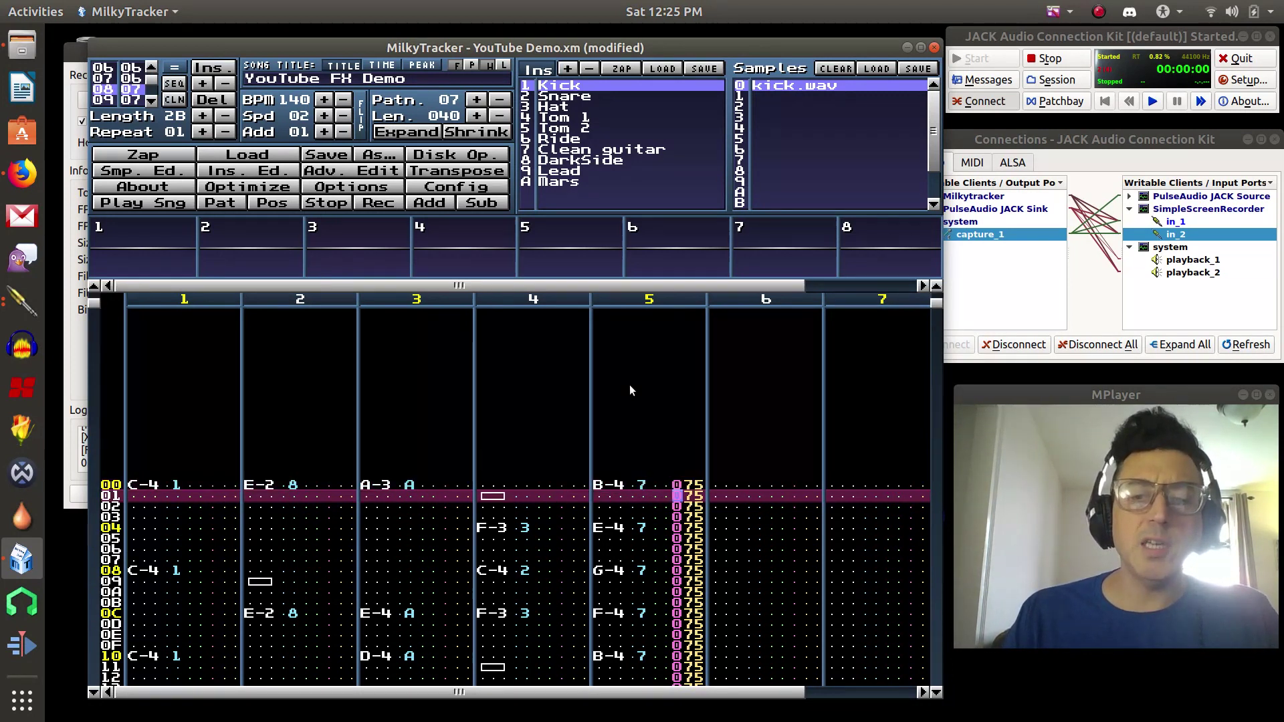
key(Down)
key(Down)
key(Down)
key(Down)
key(Down)
key(Down)
key(Down)
key(Down)
key(Down)
key(Down)
key(Down)
key(Down)
key(Down)
key(Down)
key(Down)
key(Down)
key(Down)
key(Down)
key(Down)
key(Down)
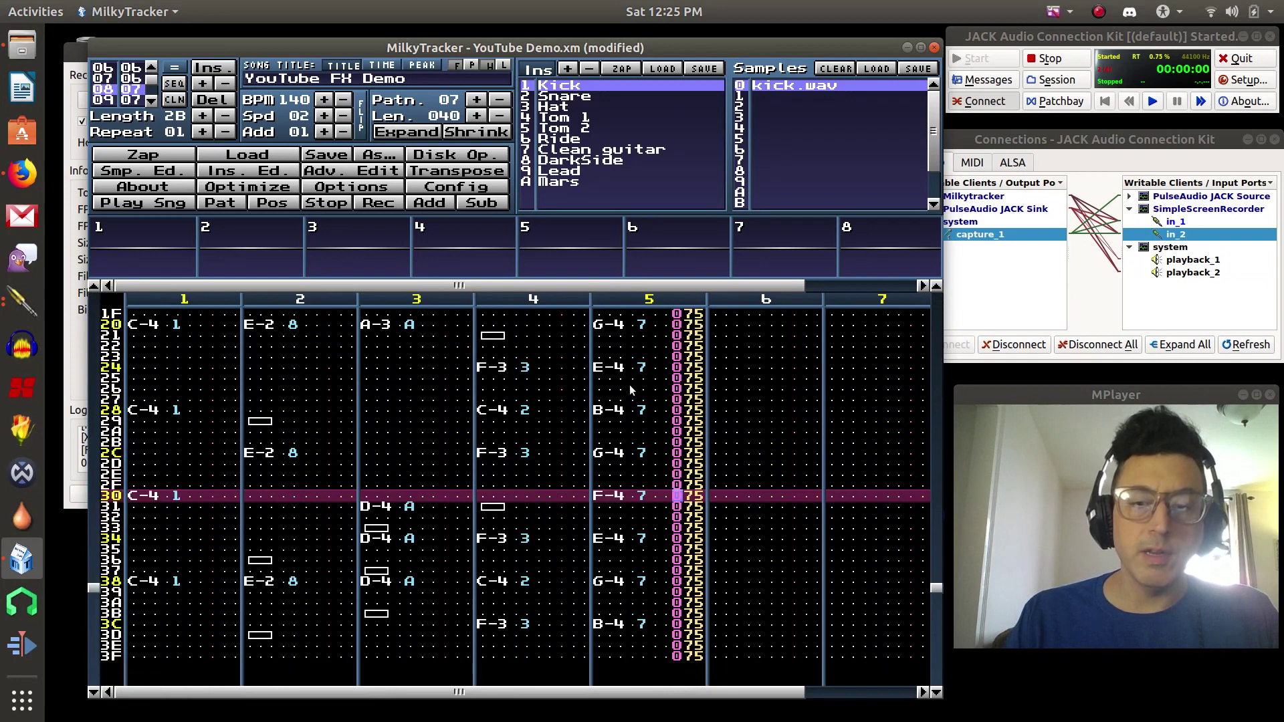
key(Down)
key(Down)
key(Down)
key(Down)
key(Down)
key(Down)
key(Down)
key(Down)
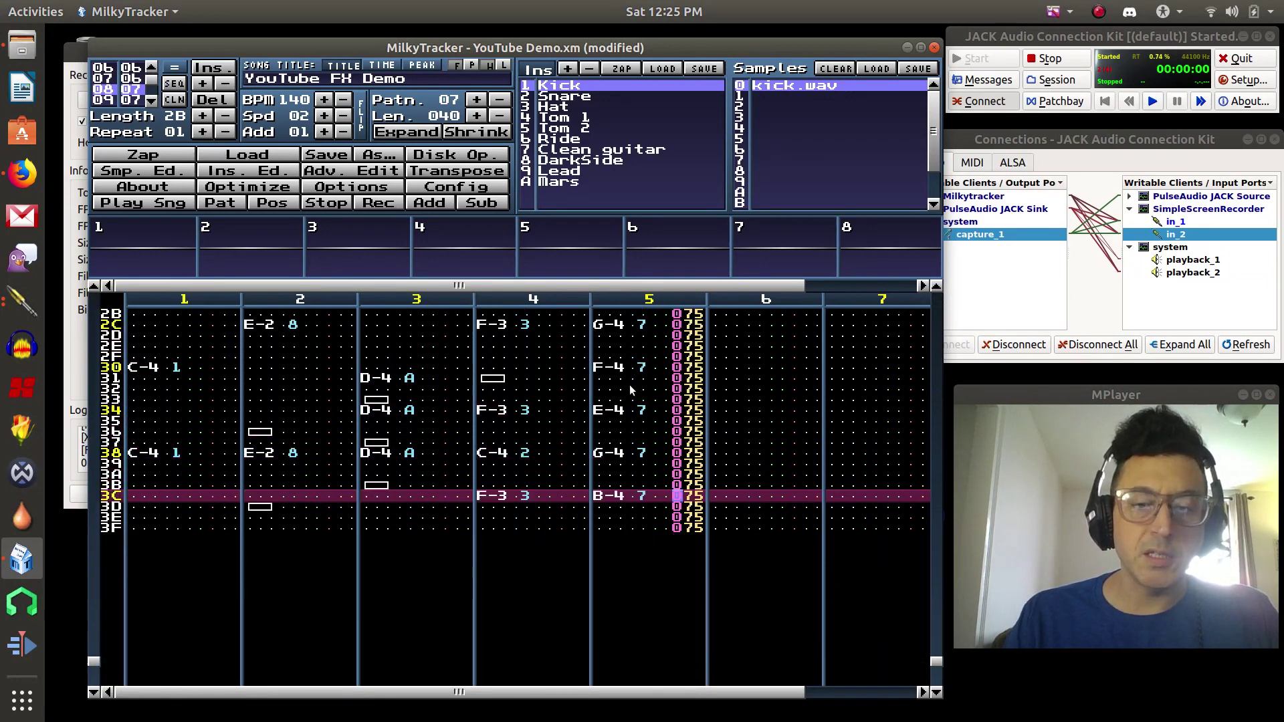
key(Up)
key(Up)
key(Up)
key(Up)
key(Up)
key(Up)
key(Up)
key(Up)
key(Up)
key(Up)
key(Up)
key(Up)
key(Up)
key(Up)
key(Up)
key(Up)
key(Up)
key(Up)
key(Up)
key(Up)
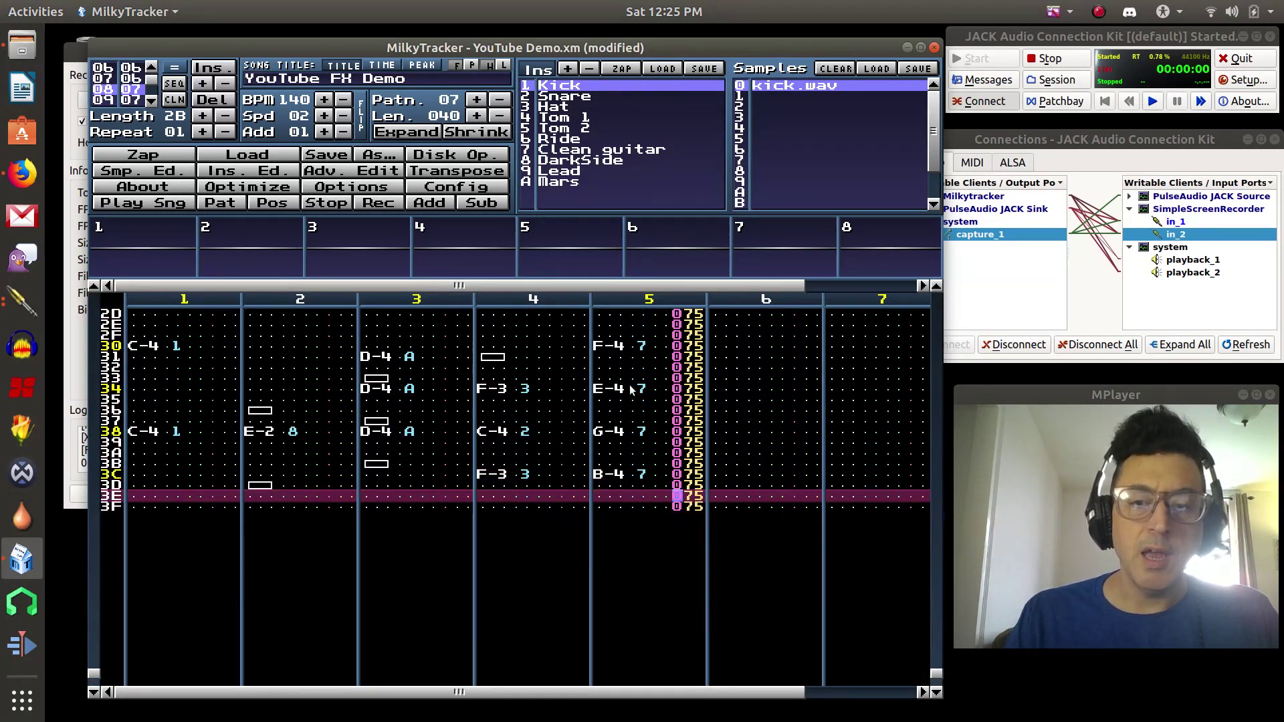
key(Up)
key(Up)
key(Up)
key(Up)
key(Up)
key(Up)
key(Up)
key(Up)
key(Up)
key(Up)
key(Up)
key(Up)
key(Up)
key(Up)
key(Up)
key(Up)
key(Up)
key(Up)
key(Up)
key(Up)
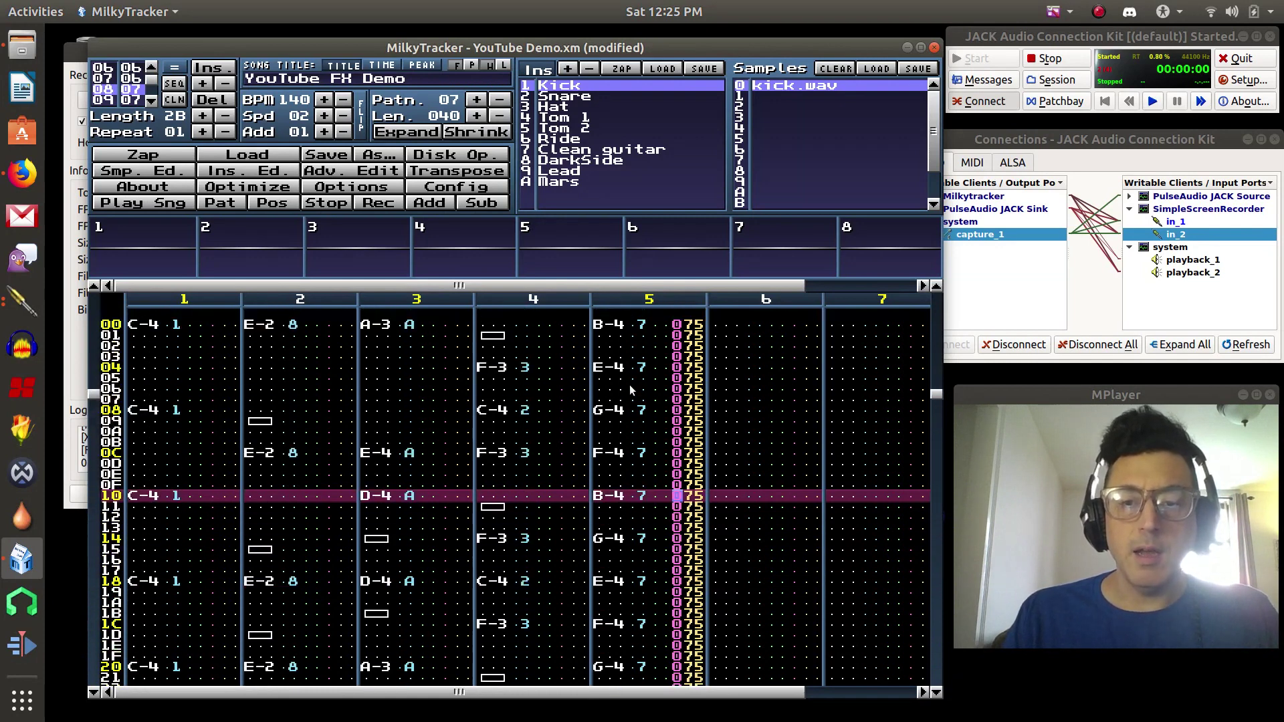
key(Up)
key(Up)
key(Up)
key(Up)
key(Up)
key(Up)
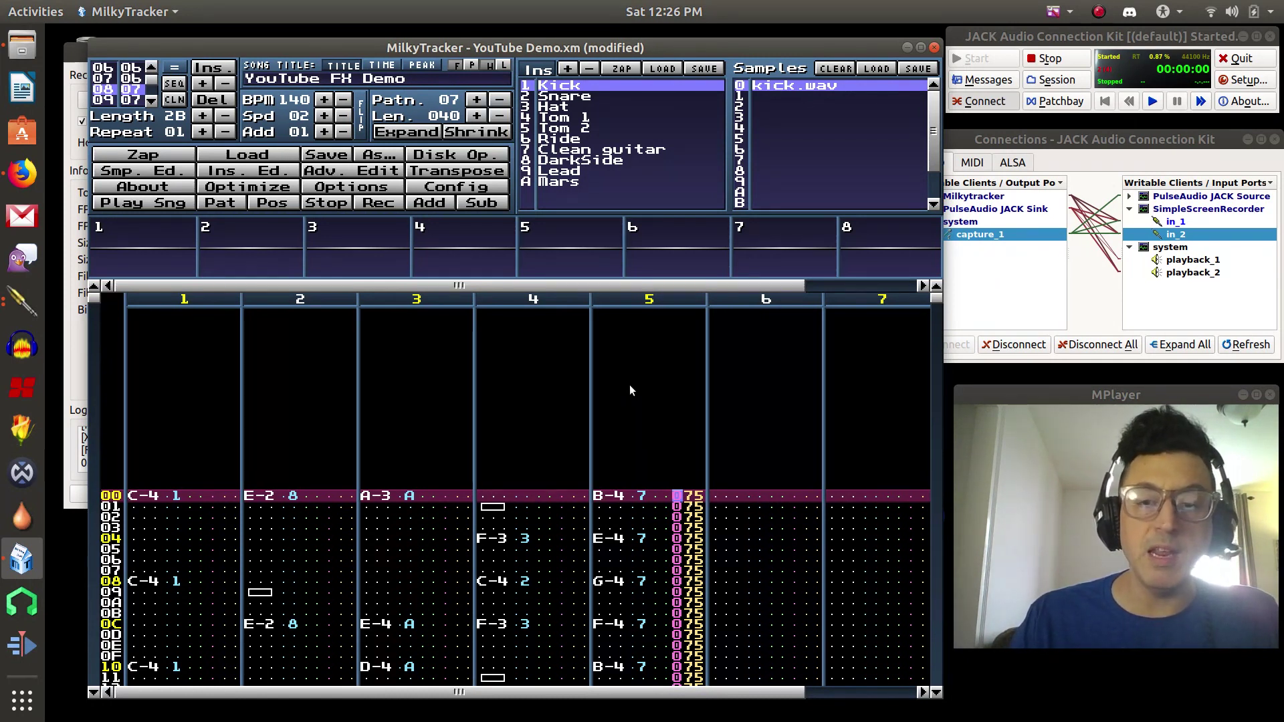
Step: Review track 5's arpeggio commands again from row 00 through the second half of the pattern, ending on row 20
key(Down)
key(Down)
key(Down)
key(Down)
key(Down)
key(Down)
key(Down)
key(Down)
key(Down)
key(Down)
key(Down)
key(Down)
key(Down)
key(Down)
key(Down)
key(Down)
key(Down)
key(Down)
key(Down)
key(Down)
key(Down)
key(Down)
key(Down)
key(Down)
key(Down)
key(Down)
key(Down)
key(Down)
key(Down)
key(Down)
key(Down)
key(Down)
key(Down)
key(Down)
key(Down)
key(Down)
key(Down)
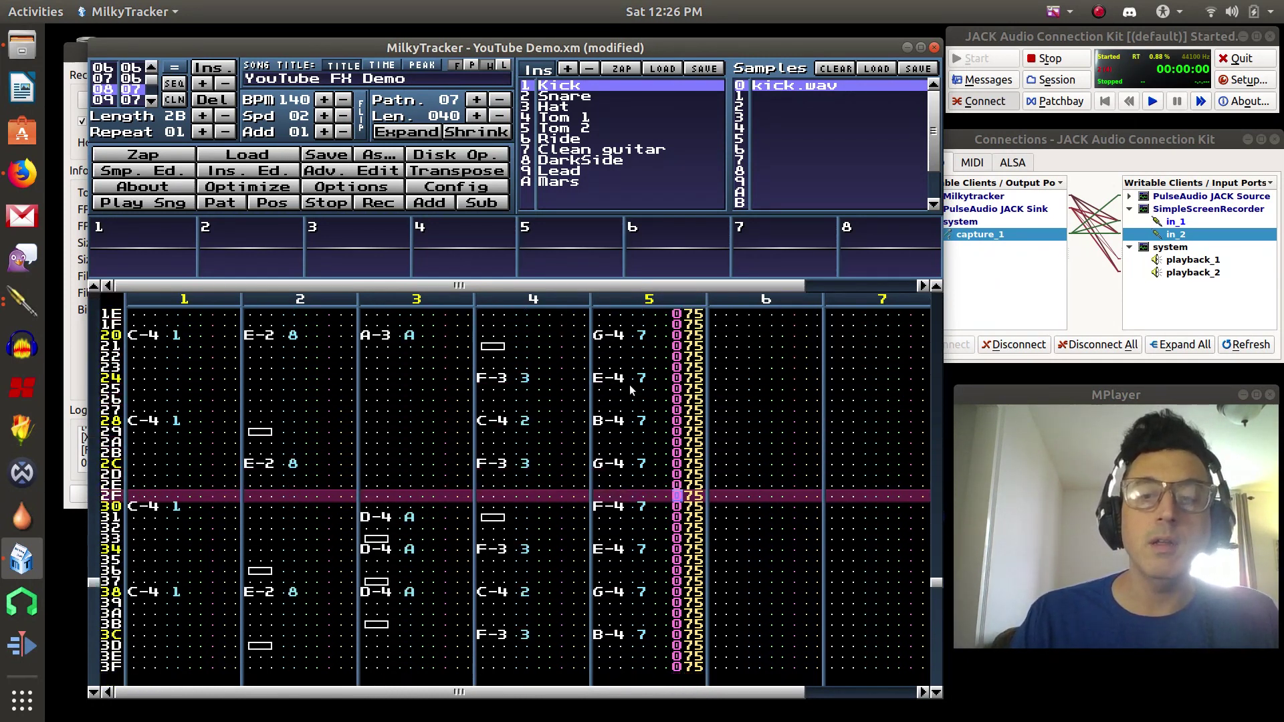
key(Down)
key(Down)
key(Down)
key(Down)
key(Down)
key(Down)
key(Down)
key(Down)
key(Down)
key(Down)
key(Down)
key(Down)
key(Down)
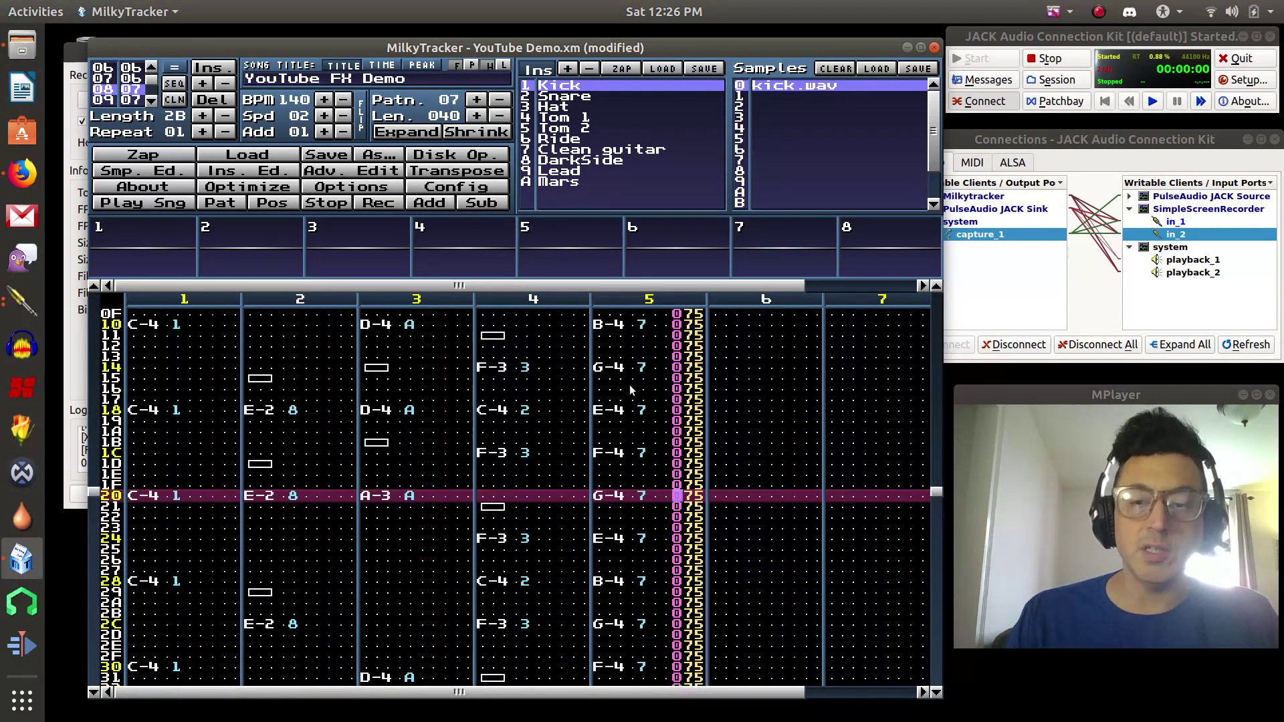
Step: Return to row 00 of pattern 07 and review the volume, effect and instrument columns of track 5
key(Up)
key(Up)
key(Up)
key(Up)
key(Up)
key(Up)
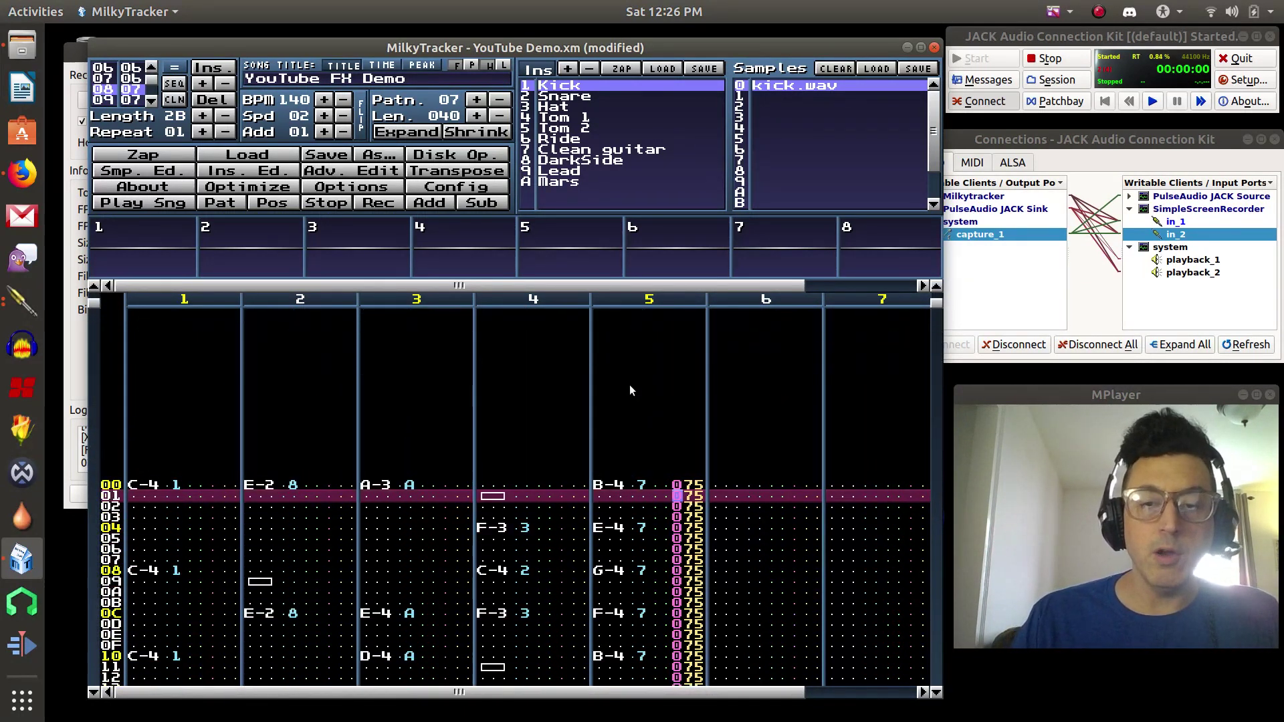
key(Left)
key(Left)
key(Left)
key(Right)
key(Right)
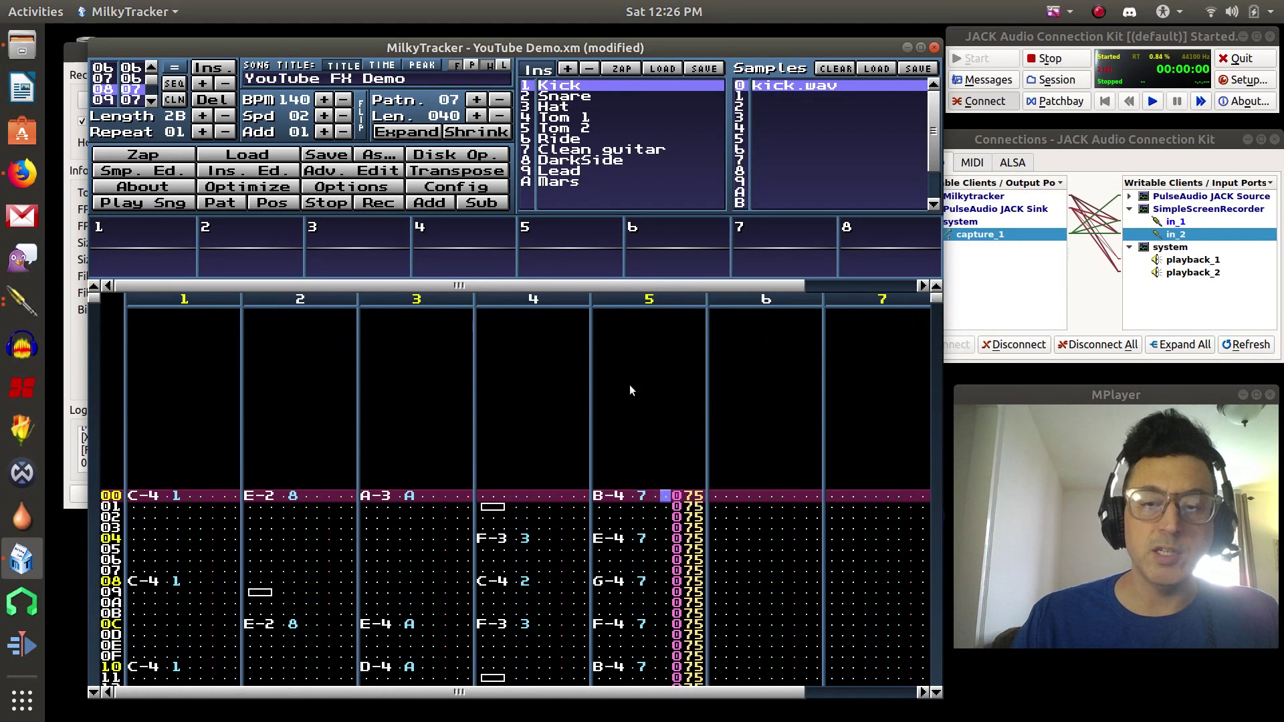
key(Right)
key(Left)
key(Left)
key(Left)
Step: Examine track 5's instrument column down to about row 0A and return to the effect type digit on row 00
key(Down)
key(Down)
key(Down)
key(Down)
key(Down)
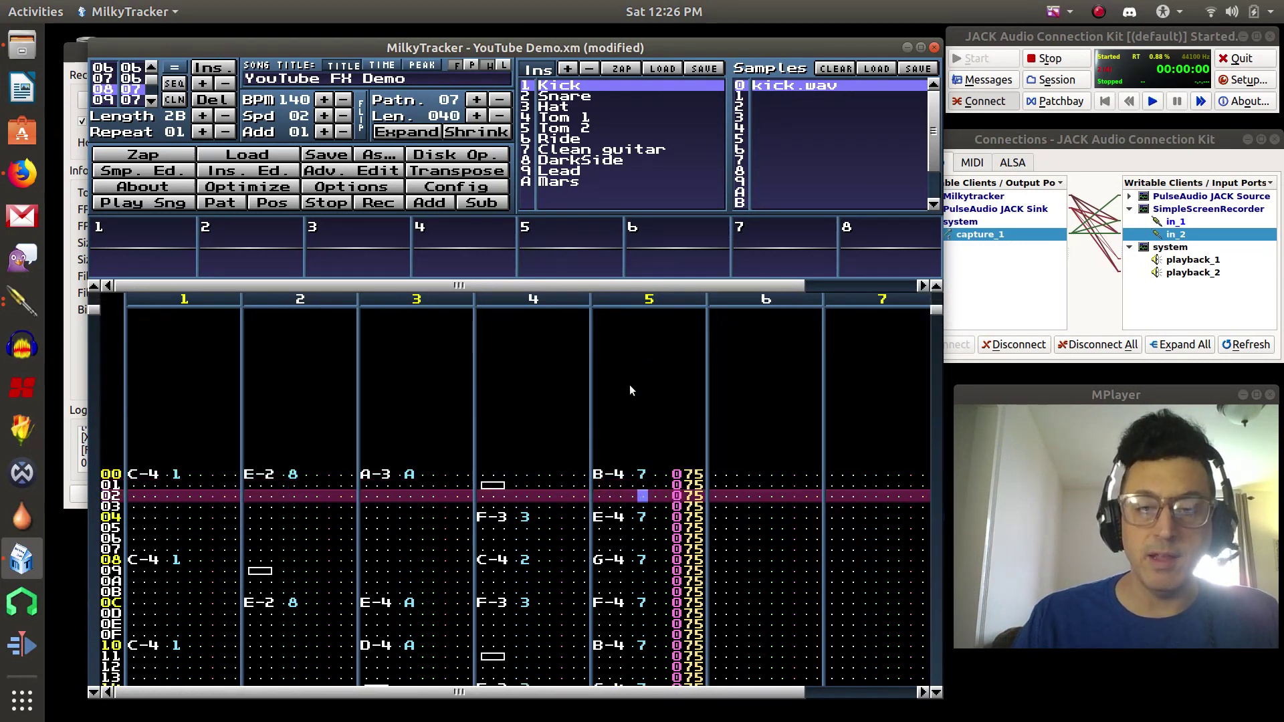
key(Down)
key(Down)
key(Down)
key(Down)
key(Down)
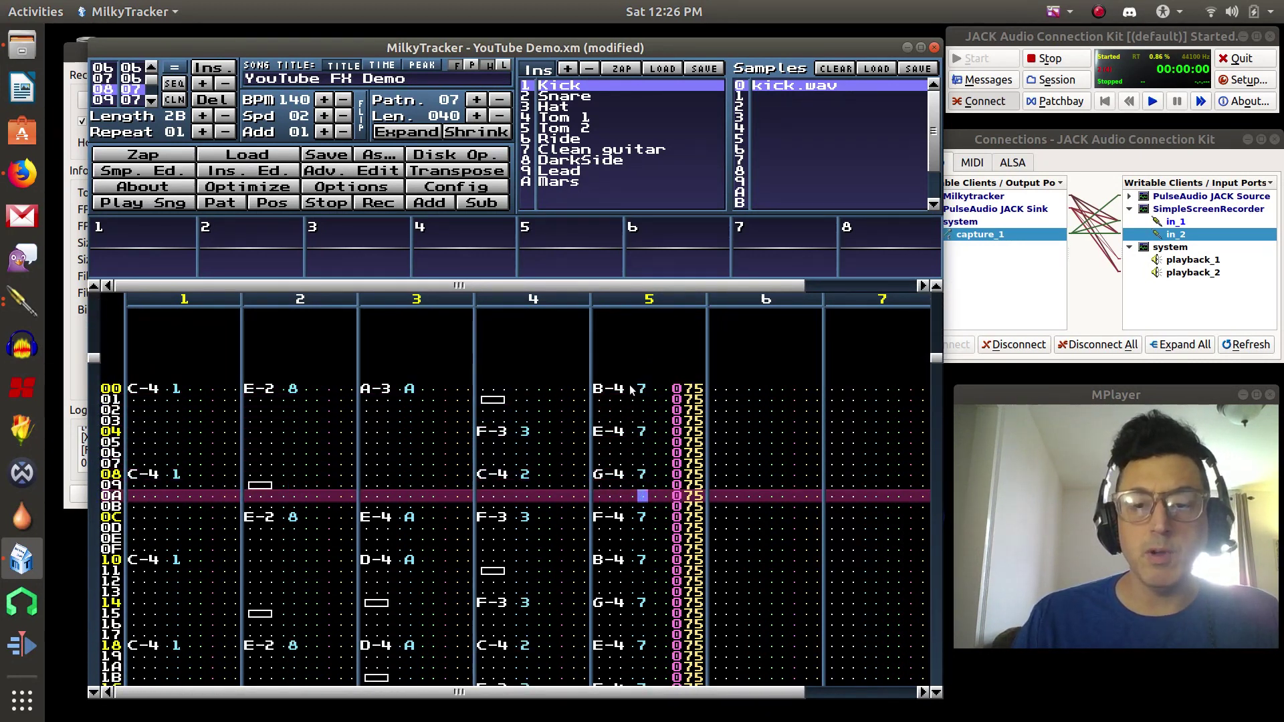
key(Up)
key(Up)
key(Up)
key(Up)
key(Up)
key(Up)
key(Up)
key(Up)
key(Up)
key(Up)
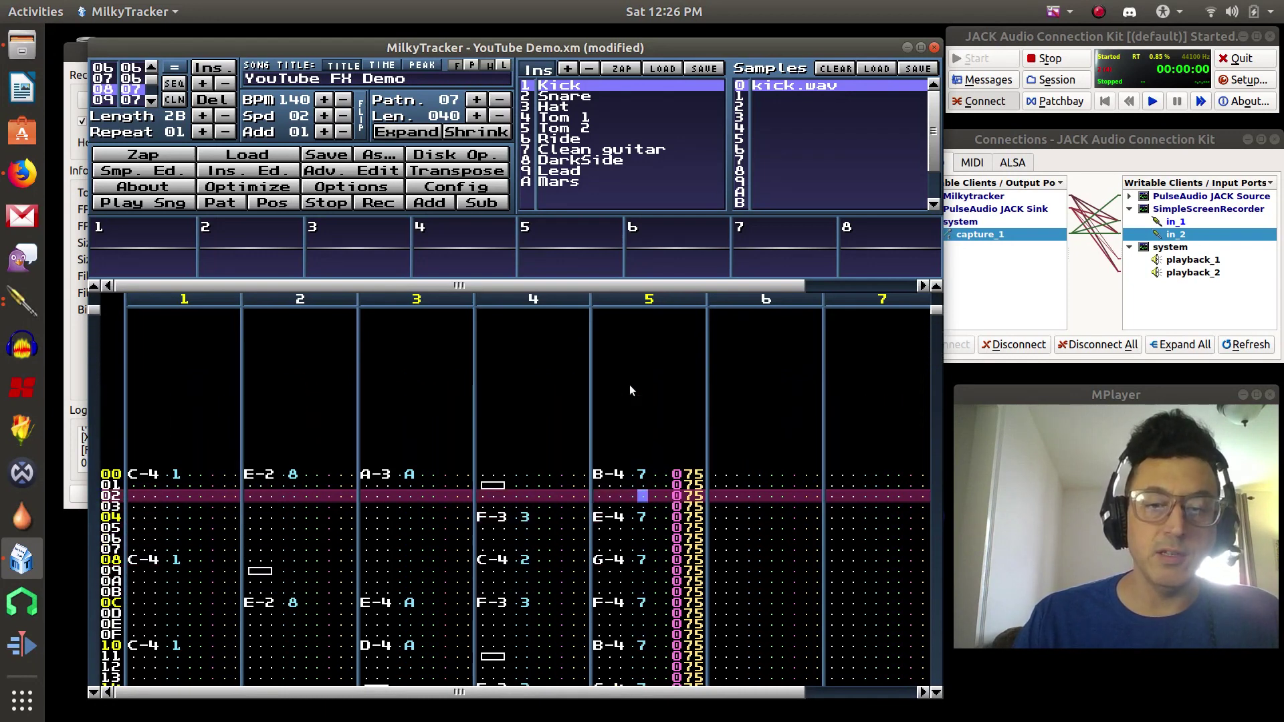
key(Right)
key(Right)
key(Right)
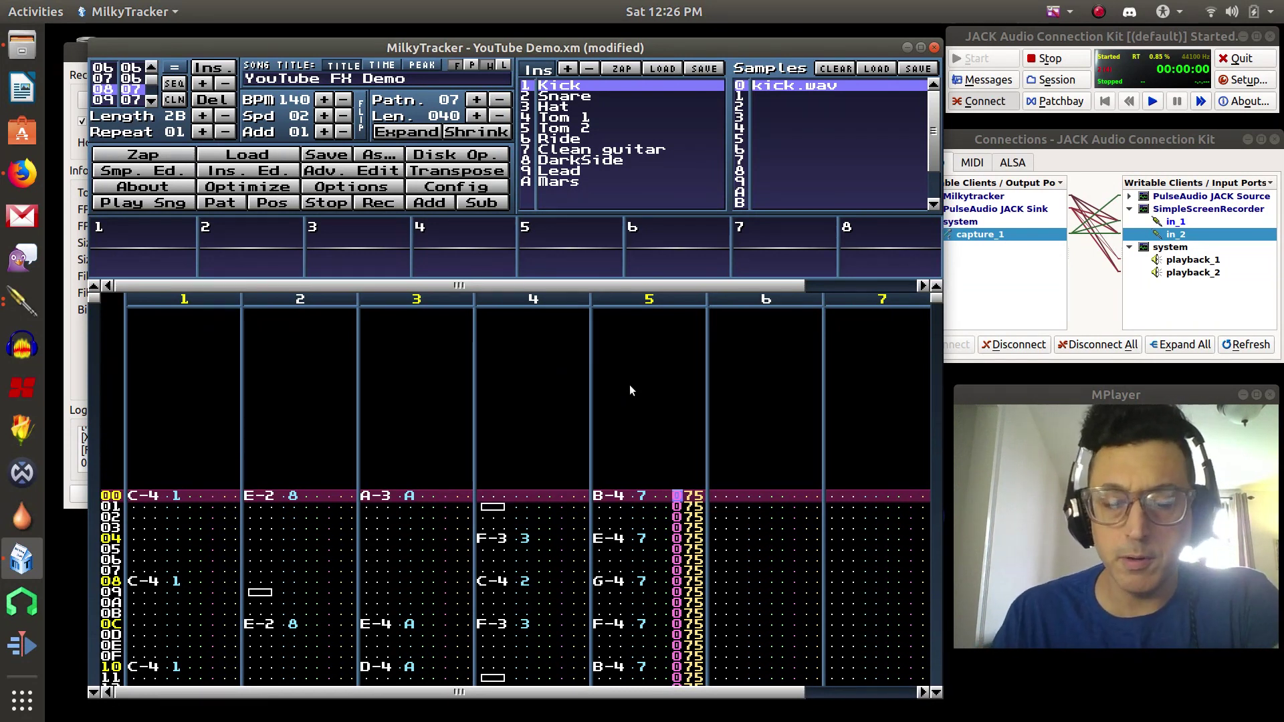
Step: Step through track 5's row 00 from the note across the instrument and volume columns to the last effect parameter digit
key(Left)
key(Left)
key(Left)
key(Left)
key(Left)
key(Left)
key(Right)
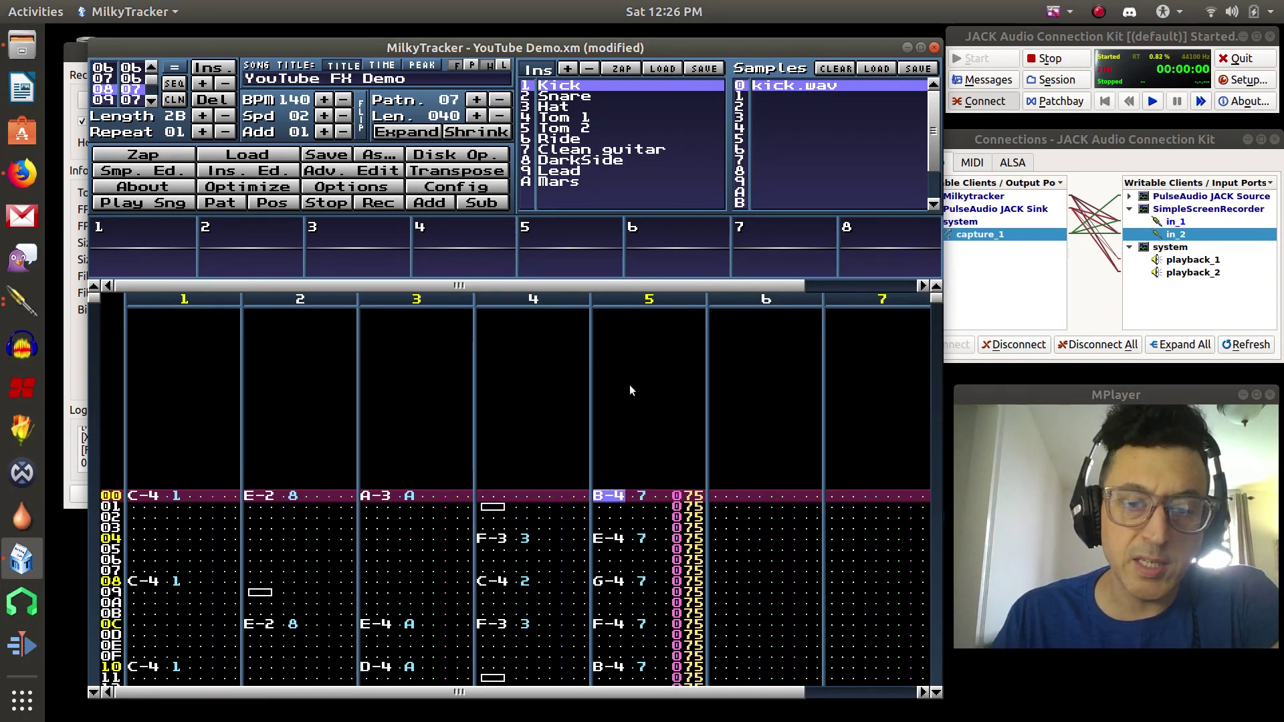
key(Right)
key(Right)
key(Right)
key(Right)
key(Right)
key(Right)
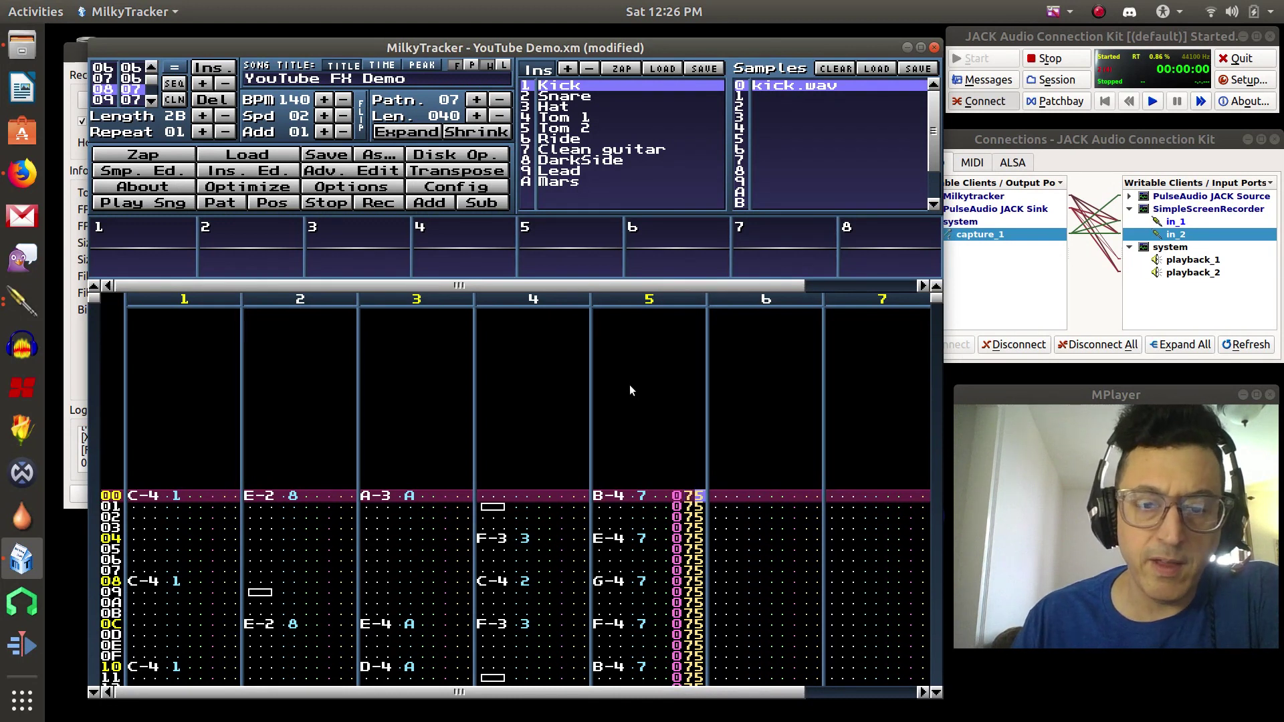
Step: Compare the two parameter digits of the 075 command on row 00 and return to track 5's instrument column
key(Left)
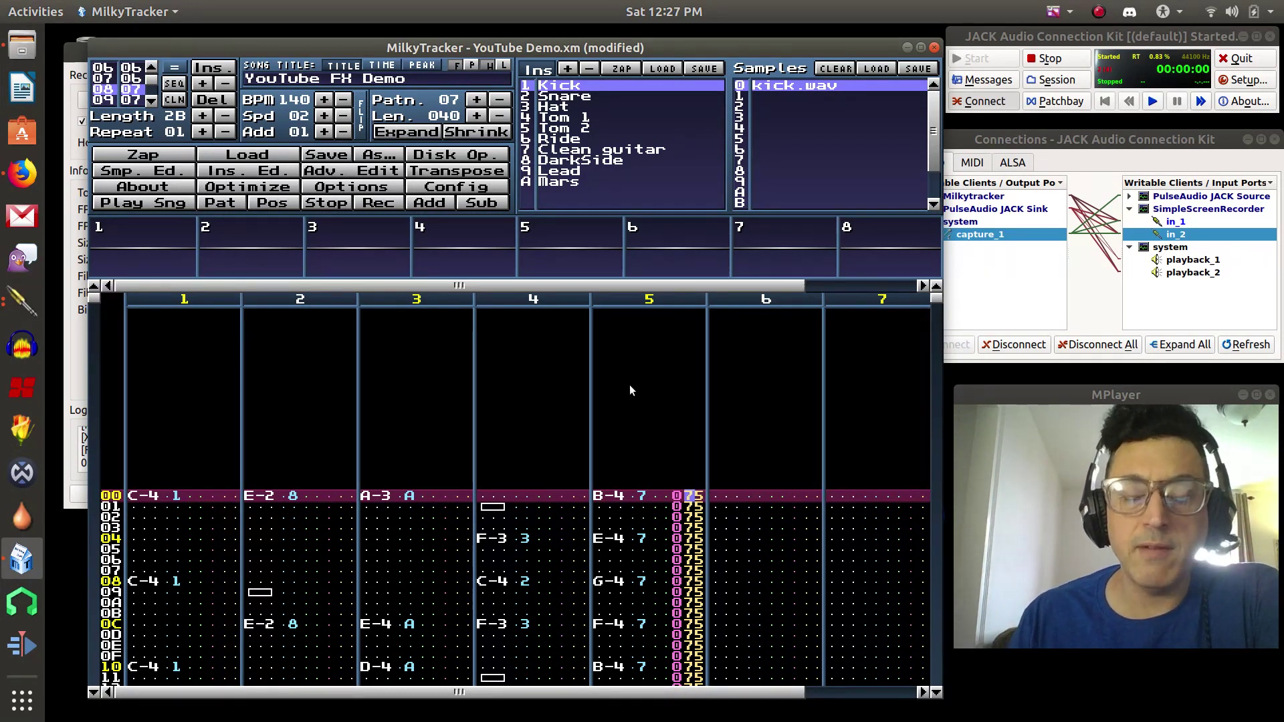
key(Right)
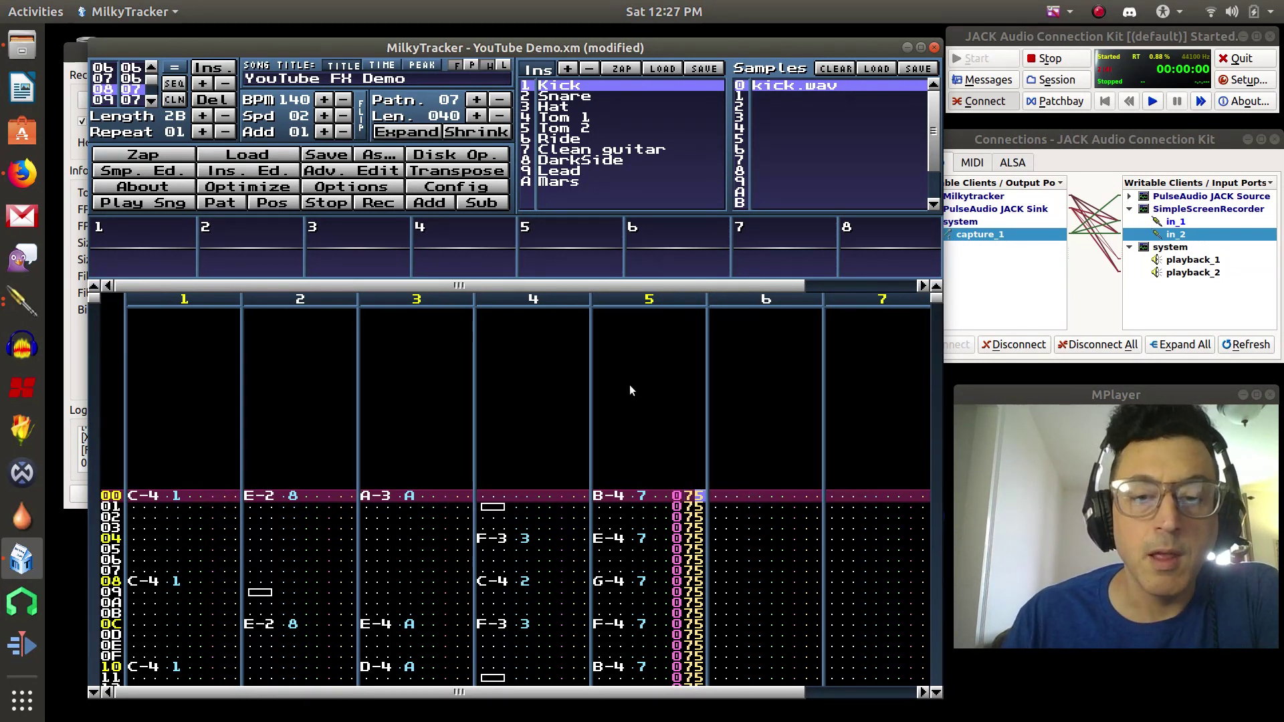
key(Left)
key(Left)
key(Left)
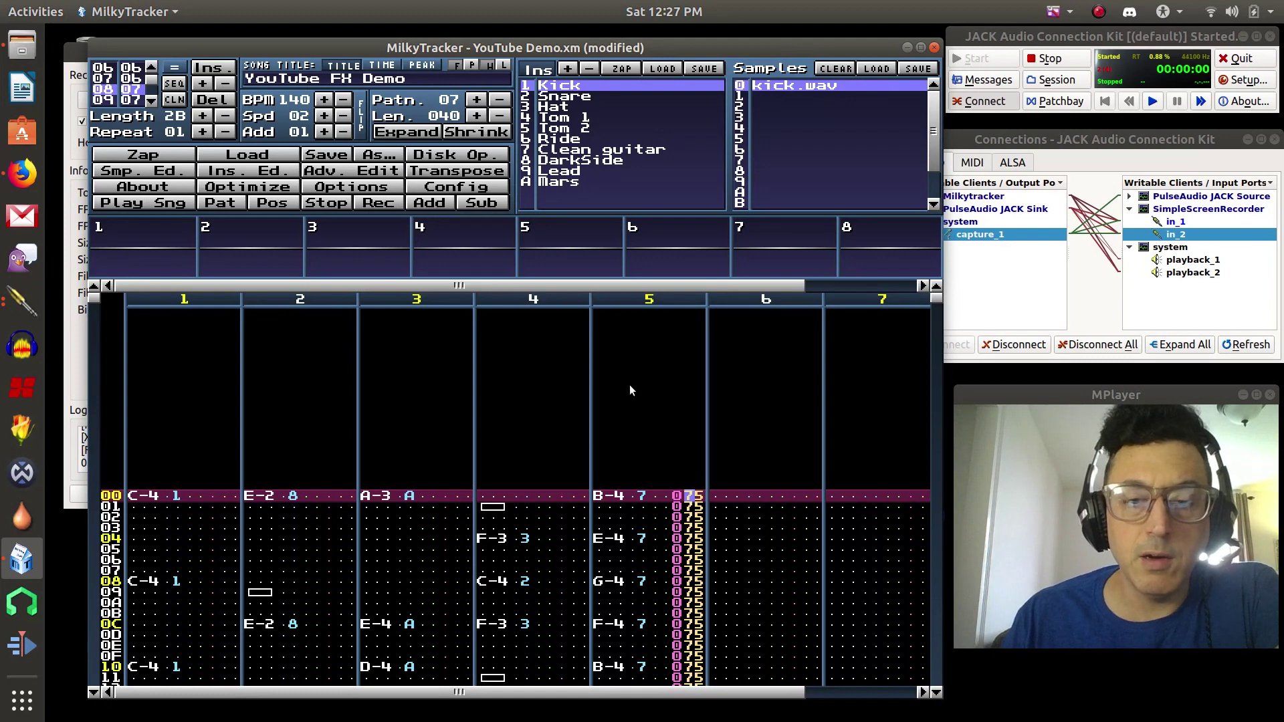
key(Left)
key(Left)
key(Left)
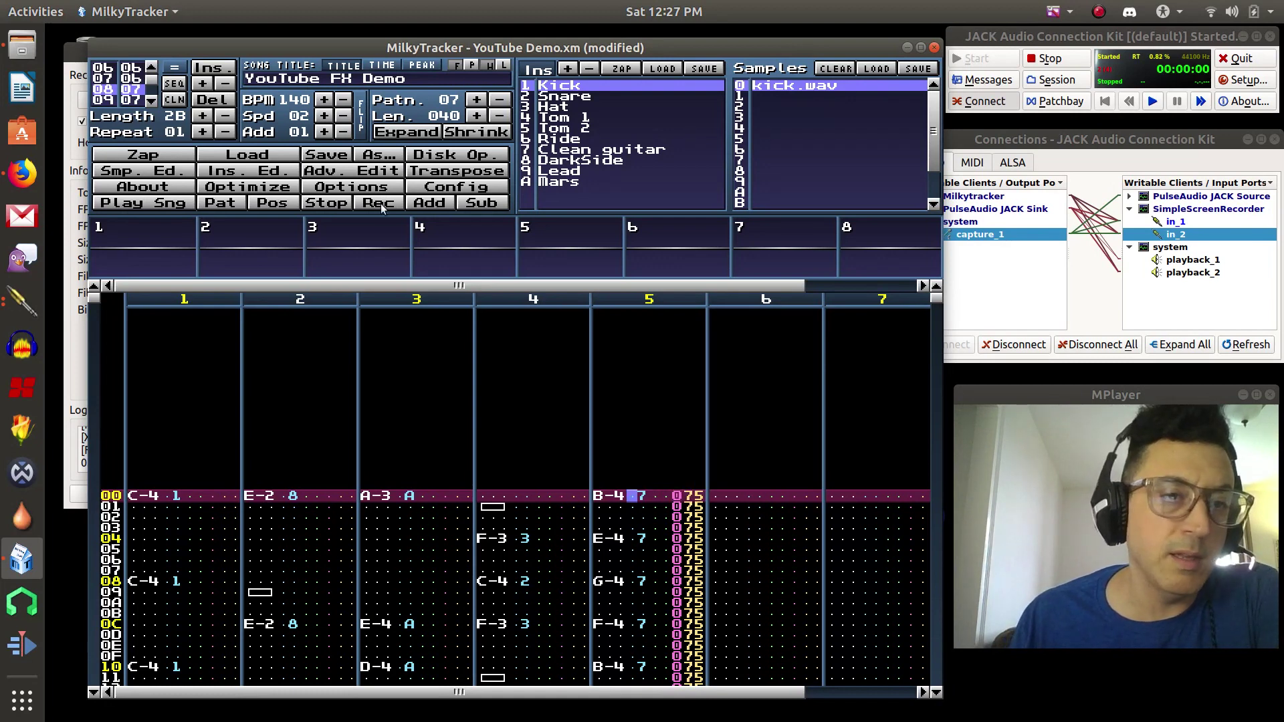
Step: Play pattern 07 to hear track 5's 075 arpeggio and return to row 00
click(227, 202)
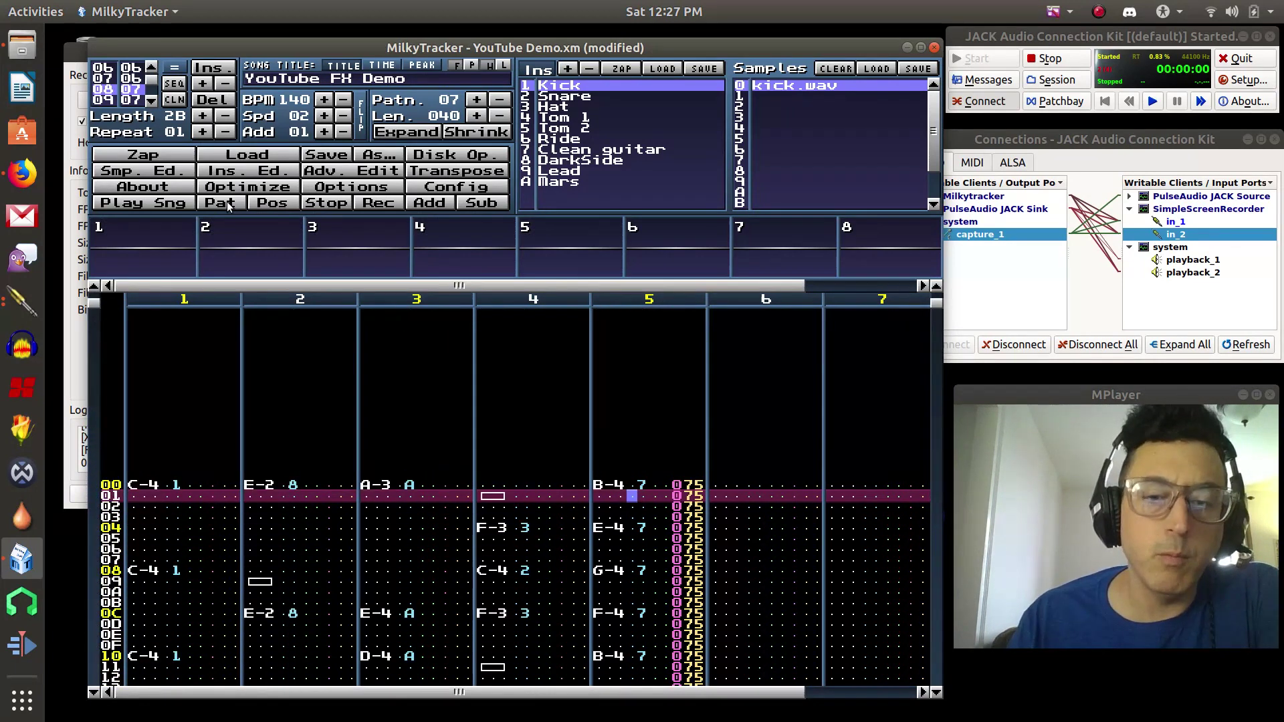
key(Up)
Step: Enable record mode and delete every 075 command from track 5's effect column, from row 00 through row 3F of pattern 07
key(Right)
key(Right)
key(Right)
key(Right)
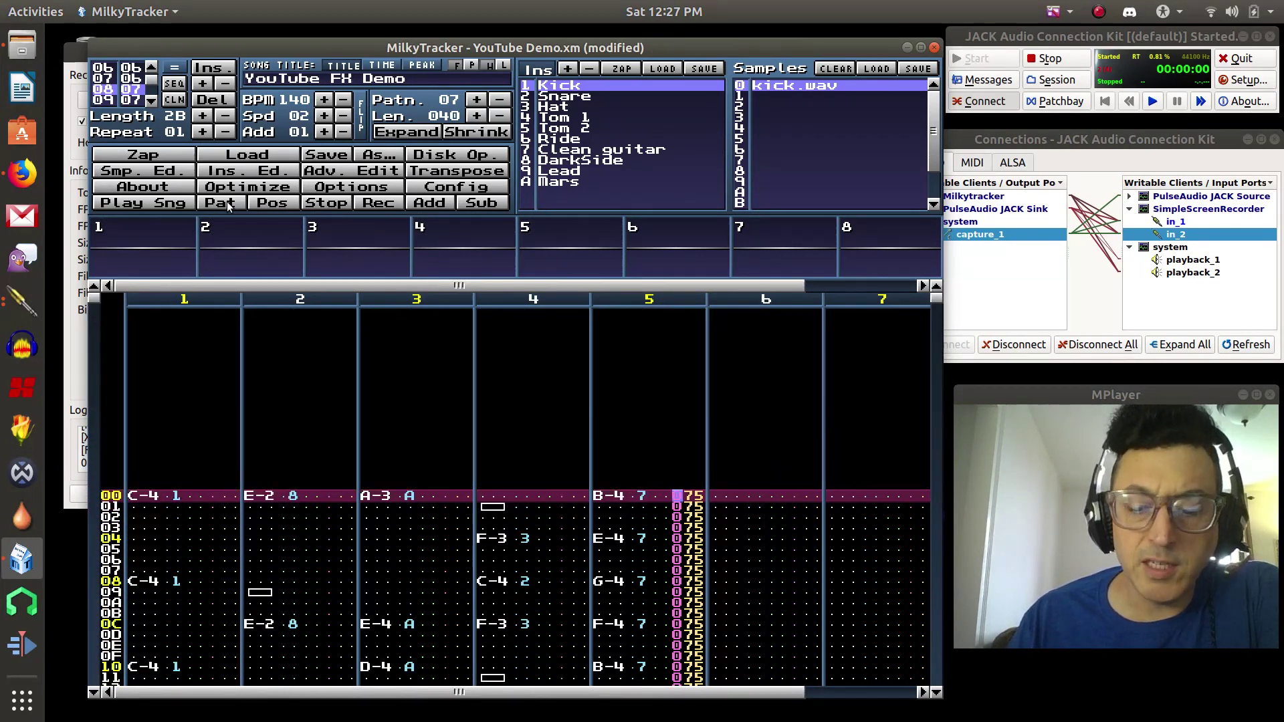
key(space)
key(Delete)
key(Delete)
key(Delete)
key(Delete)
key(Delete)
key(Delete)
key(Delete)
key(Delete)
key(Delete)
key(Delete)
key(Delete)
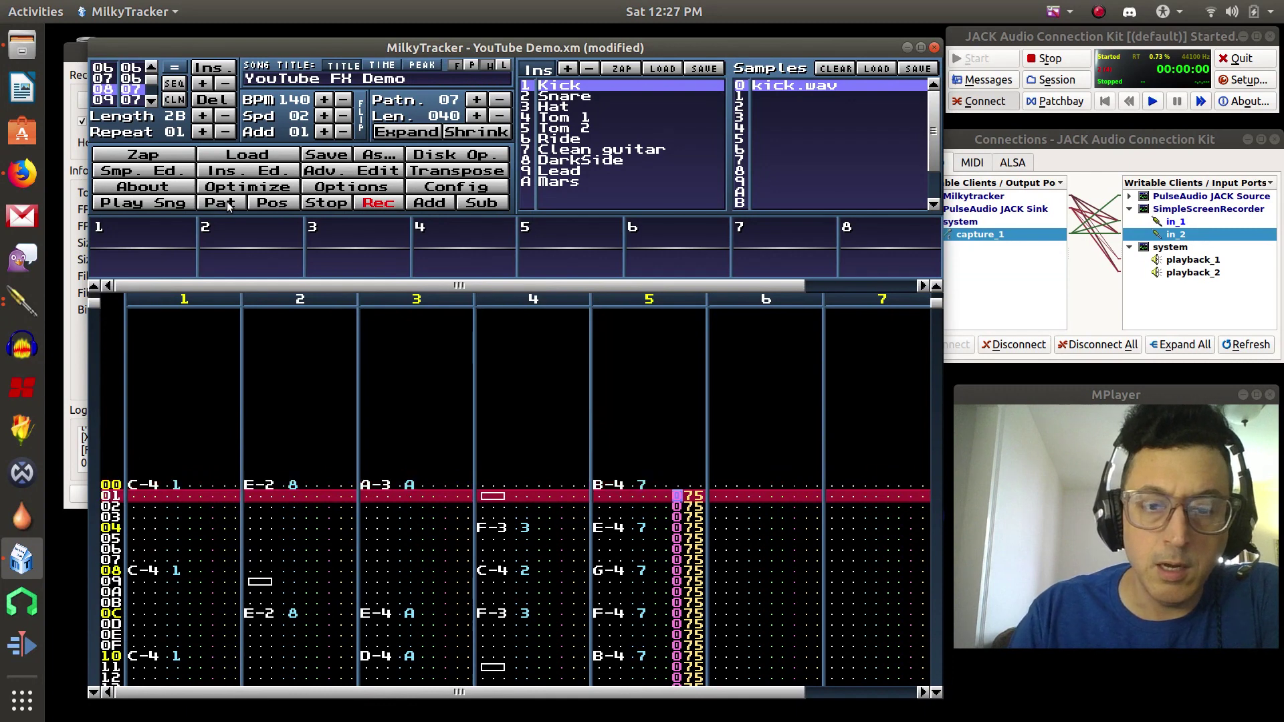
key(Delete)
key(Delete)
key(Delete)
key(Delete)
key(Delete)
key(Delete)
key(Delete)
key(Delete)
key(Delete)
key(Delete)
key(Delete)
key(Delete)
key(Delete)
key(Delete)
key(Delete)
key(Delete)
key(Delete)
key(Delete)
key(Delete)
key(Delete)
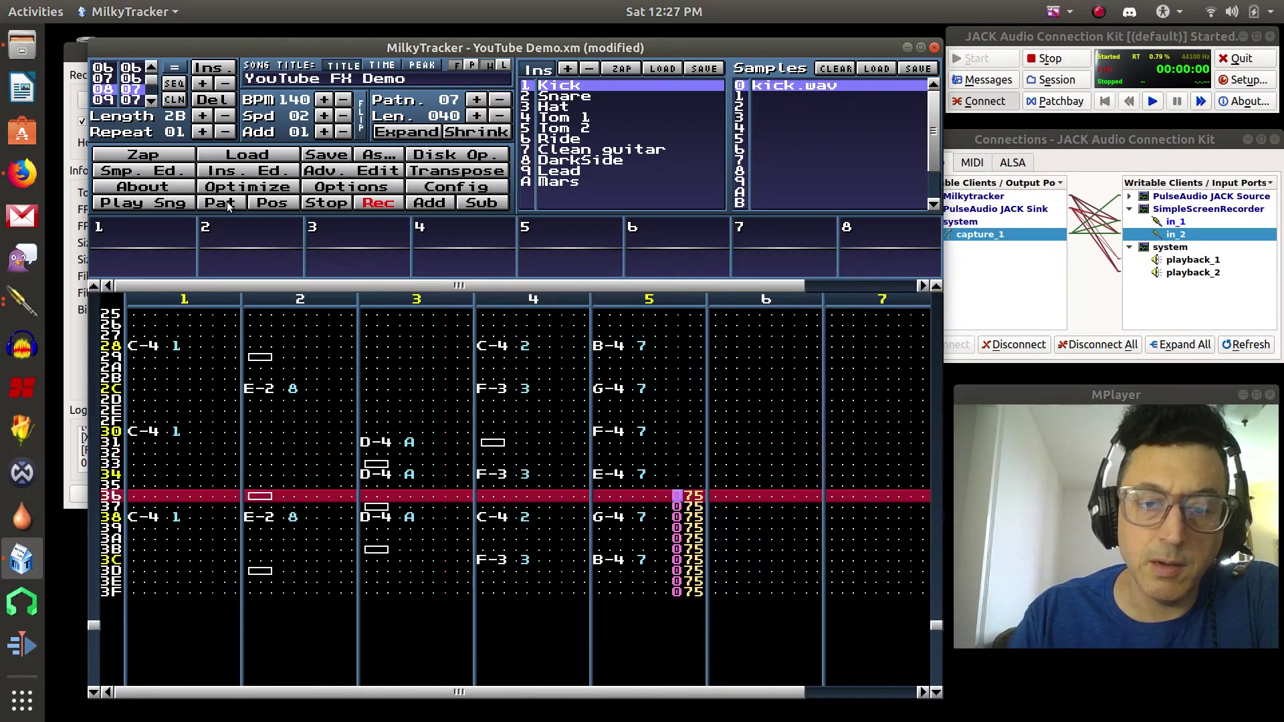
key(Delete)
key(Delete)
key(Delete)
key(Delete)
key(Delete)
key(Delete)
key(Delete)
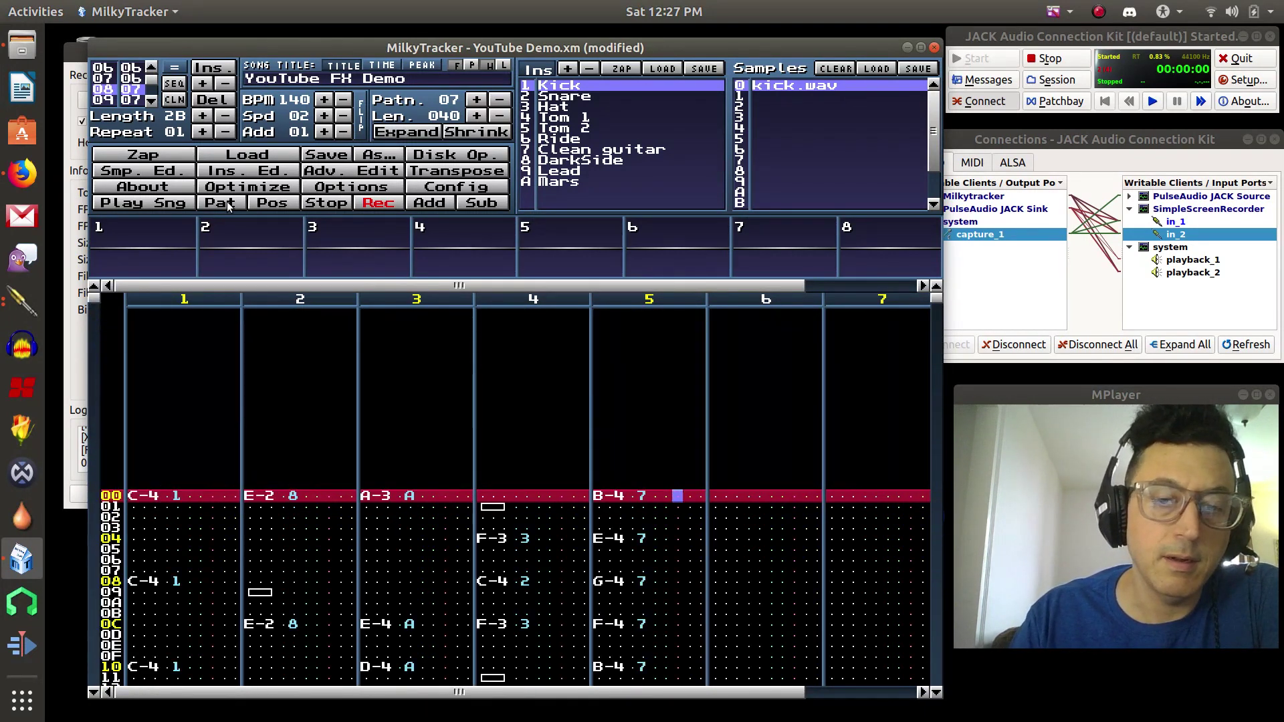
Step: Play pattern 07 without the arpeggio commands, stop playback and return to row 00
click(222, 203)
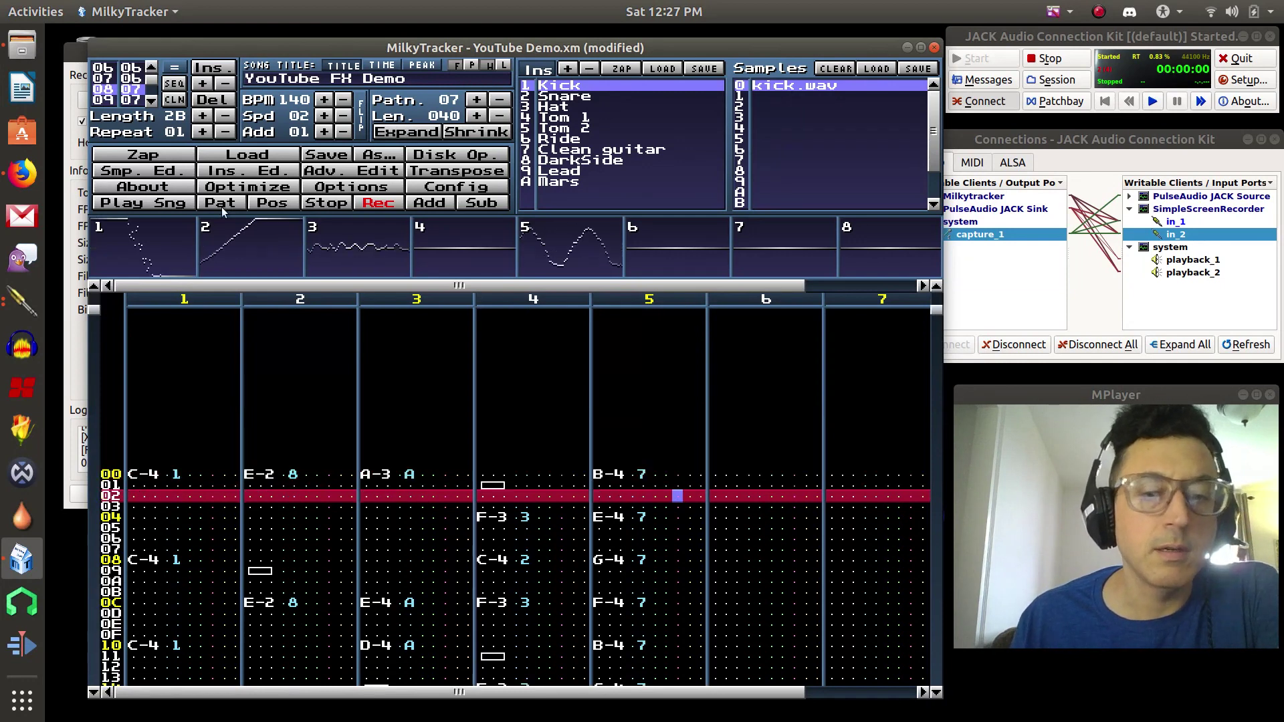
click(325, 203)
key(Up)
key(Up)
key(Up)
key(Up)
key(Up)
key(Up)
key(Up)
key(Up)
key(Up)
key(Up)
key(Up)
key(Up)
key(Up)
key(Up)
key(Up)
key(Up)
key(Up)
key(Up)
key(Up)
key(Up)
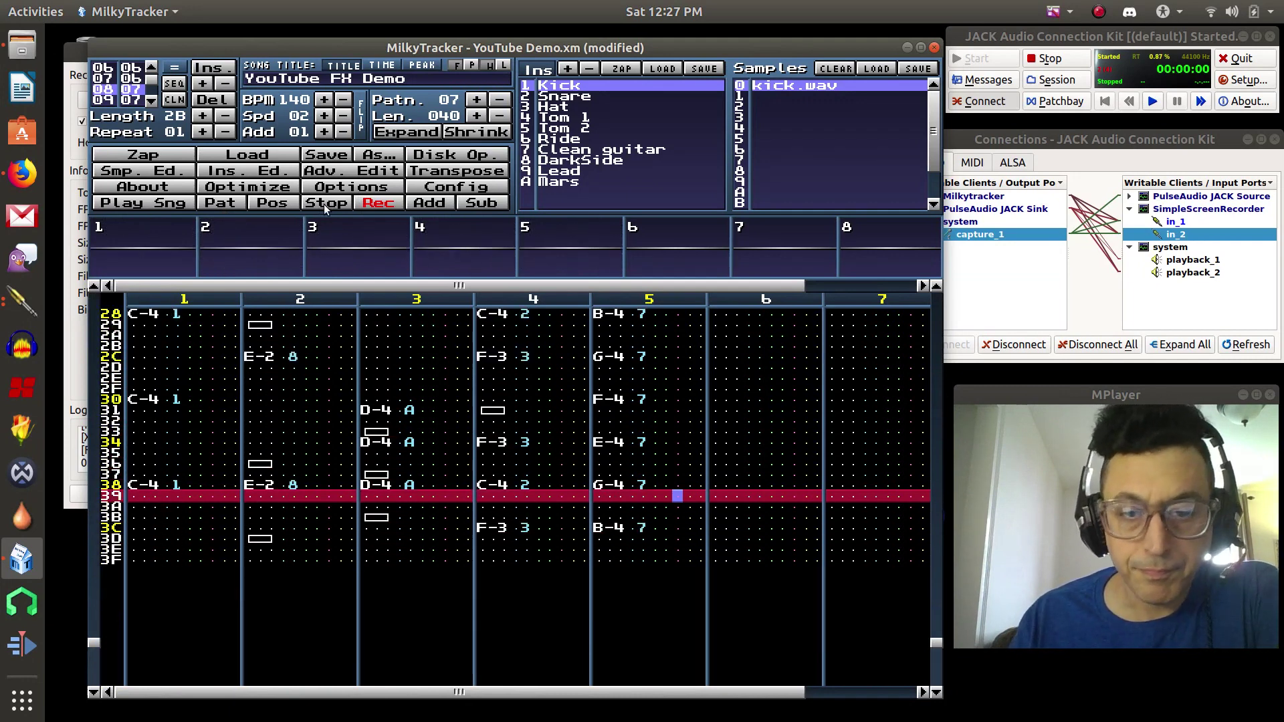
key(Up)
key(Up)
key(Up)
key(Up)
key(Up)
key(Up)
key(Up)
key(Up)
key(Up)
key(Up)
key(Up)
key(Up)
key(Up)
key(Up)
key(Up)
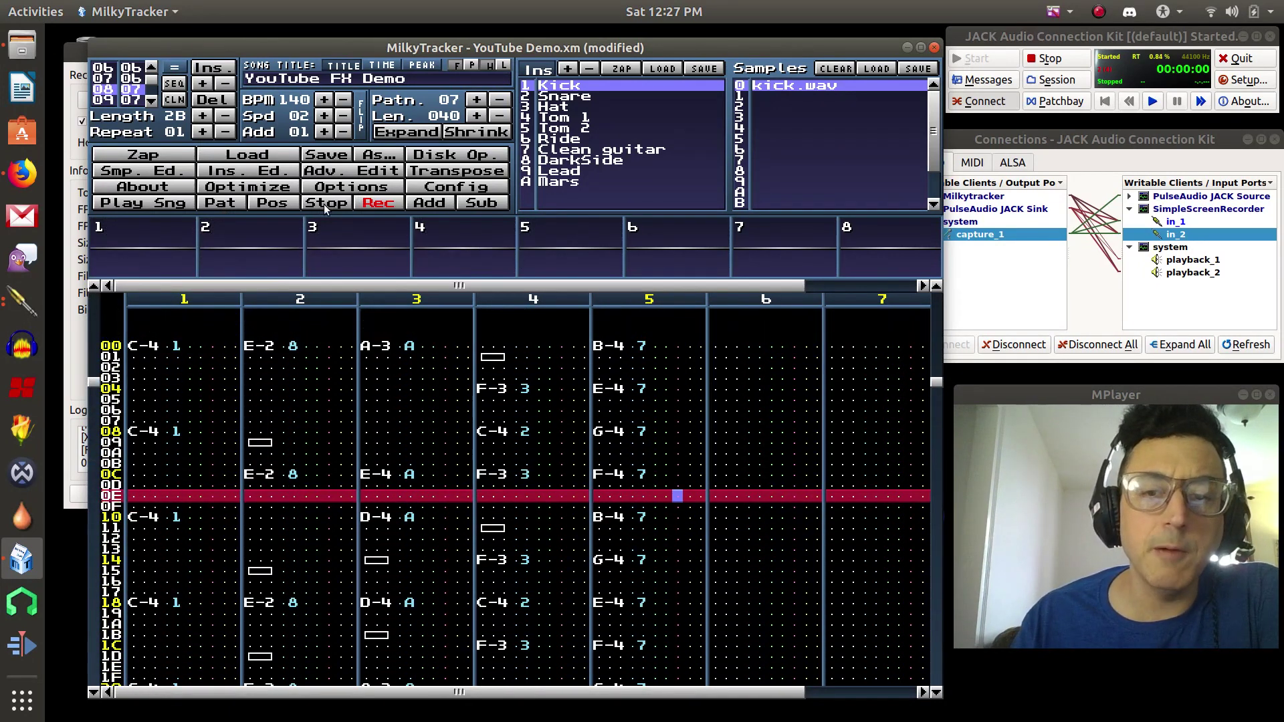
key(Up)
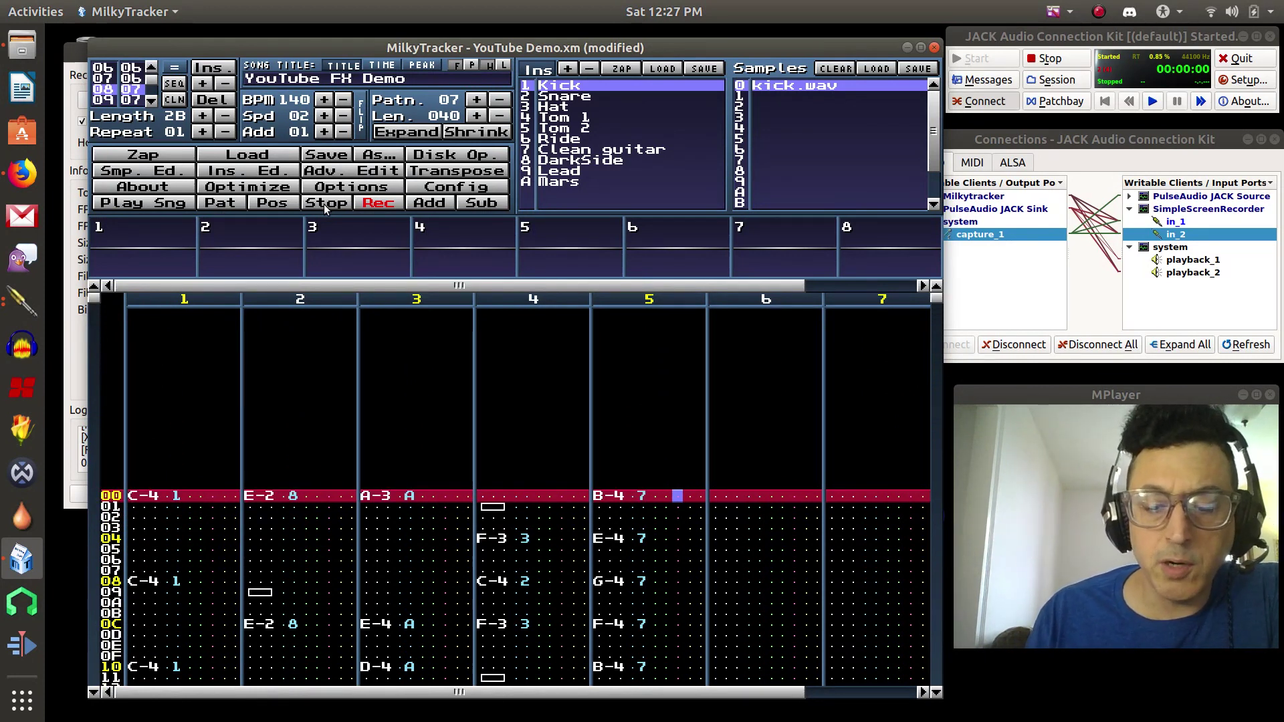
key(Down)
key(Down)
key(Down)
key(Down)
key(Down)
key(Down)
key(Down)
key(Down)
key(Down)
key(Down)
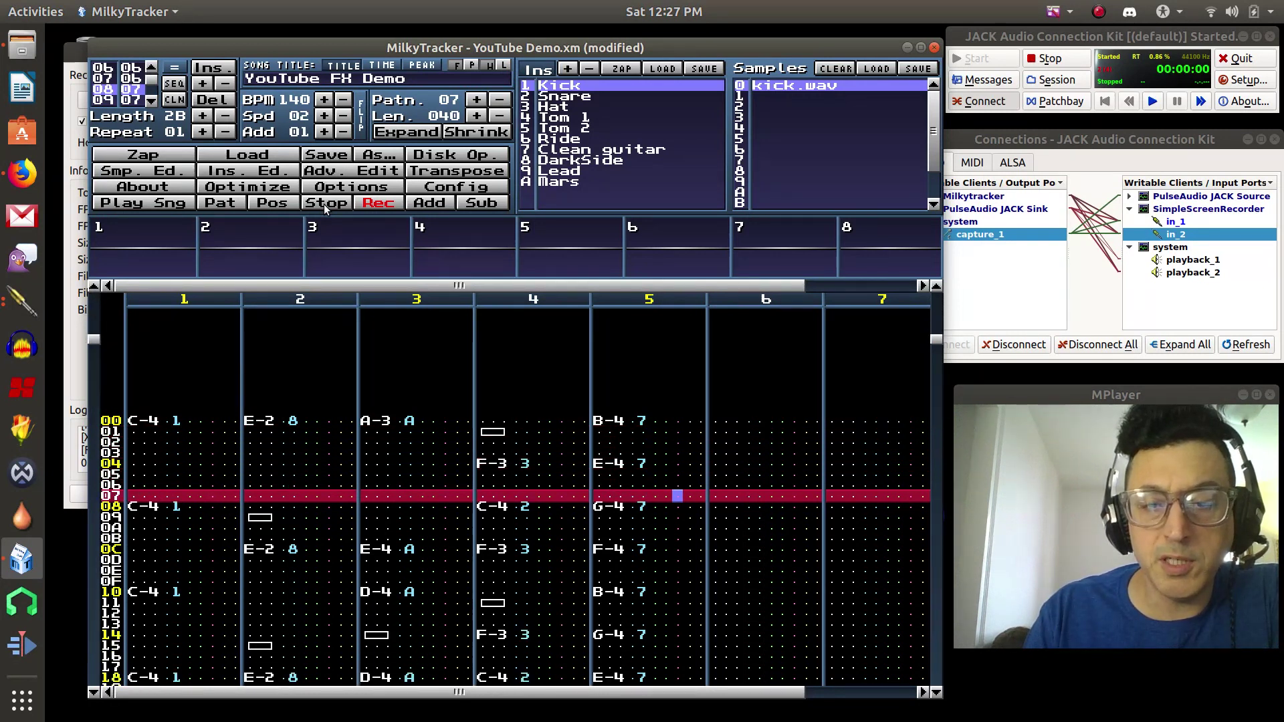
key(Down)
key(Down)
key(Up)
key(Up)
key(Up)
key(Up)
key(Up)
key(Up)
key(Up)
key(Up)
key(Up)
key(Up)
key(Up)
key(Up)
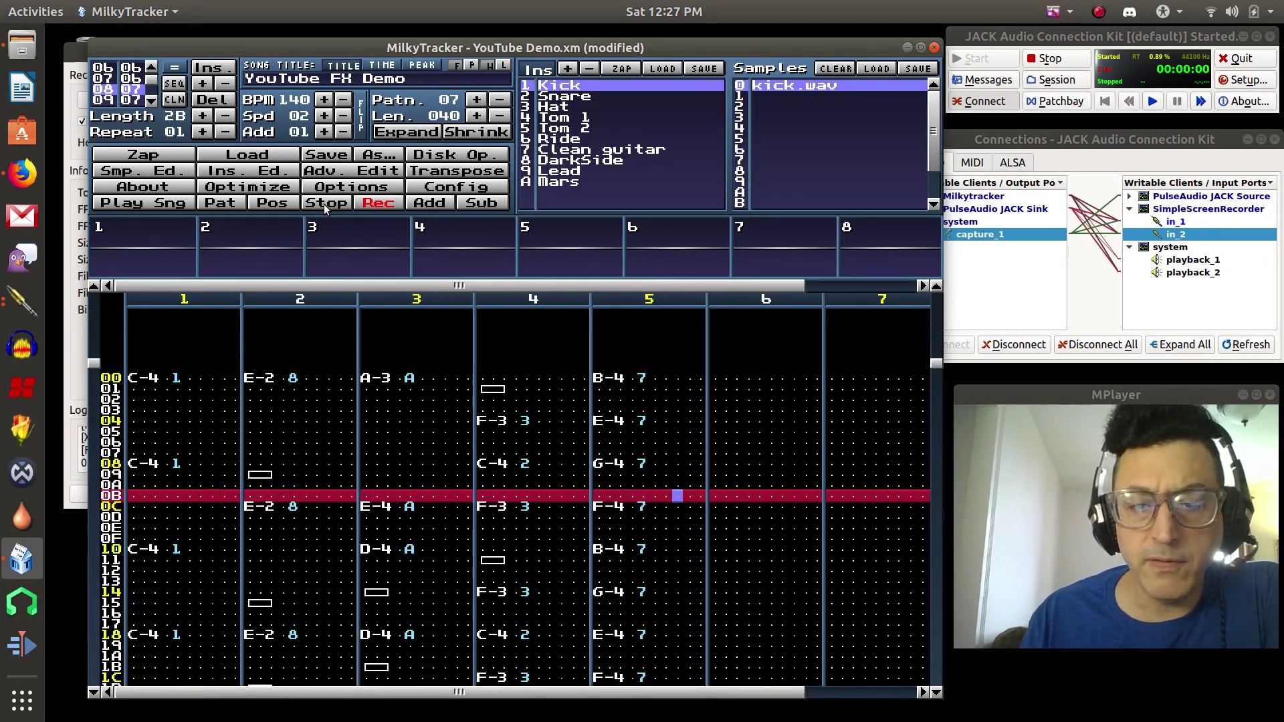
Step: Enter 7 as the first parameter digit in track 5's effect column on rows 00 through 3F of pattern 07, and return to row 00
key(Right)
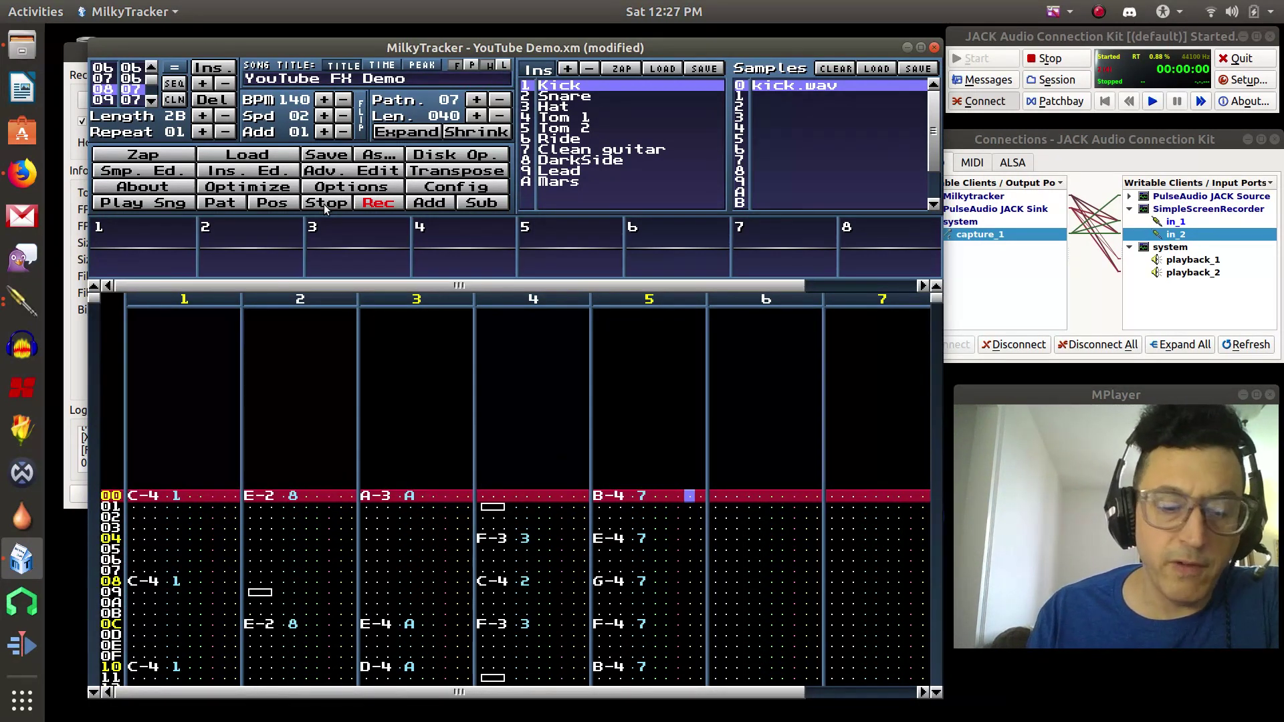
key(7)
key(7)
key(7)
key(7)
key(7)
key(7)
key(7)
key(7)
key(7)
key(7)
key(7)
key(7)
key(7)
key(7)
key(7)
key(7)
key(7)
key(7)
key(7)
key(7)
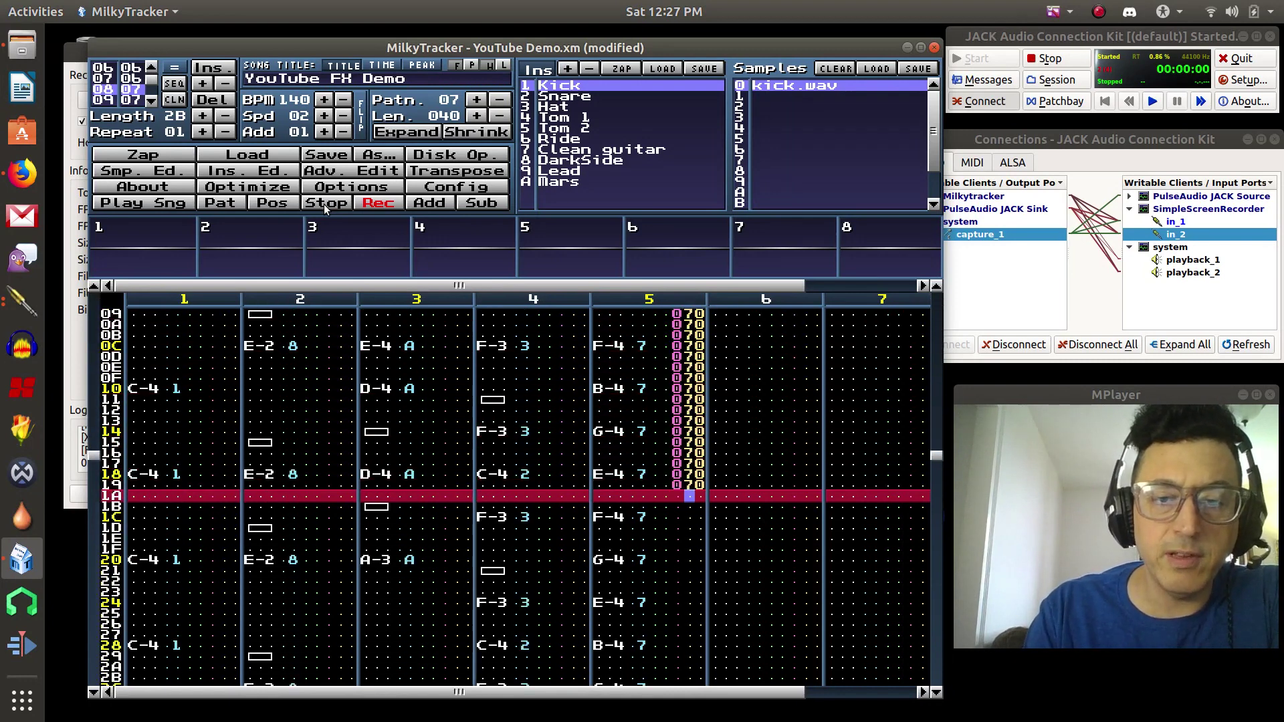
key(Up)
key(Up)
key(Up)
key(Up)
key(Up)
key(Up)
key(Up)
key(Up)
key(Up)
key(Up)
key(Up)
key(Up)
key(Up)
key(Up)
key(Up)
key(Up)
key(Up)
key(Up)
key(Up)
key(Up)
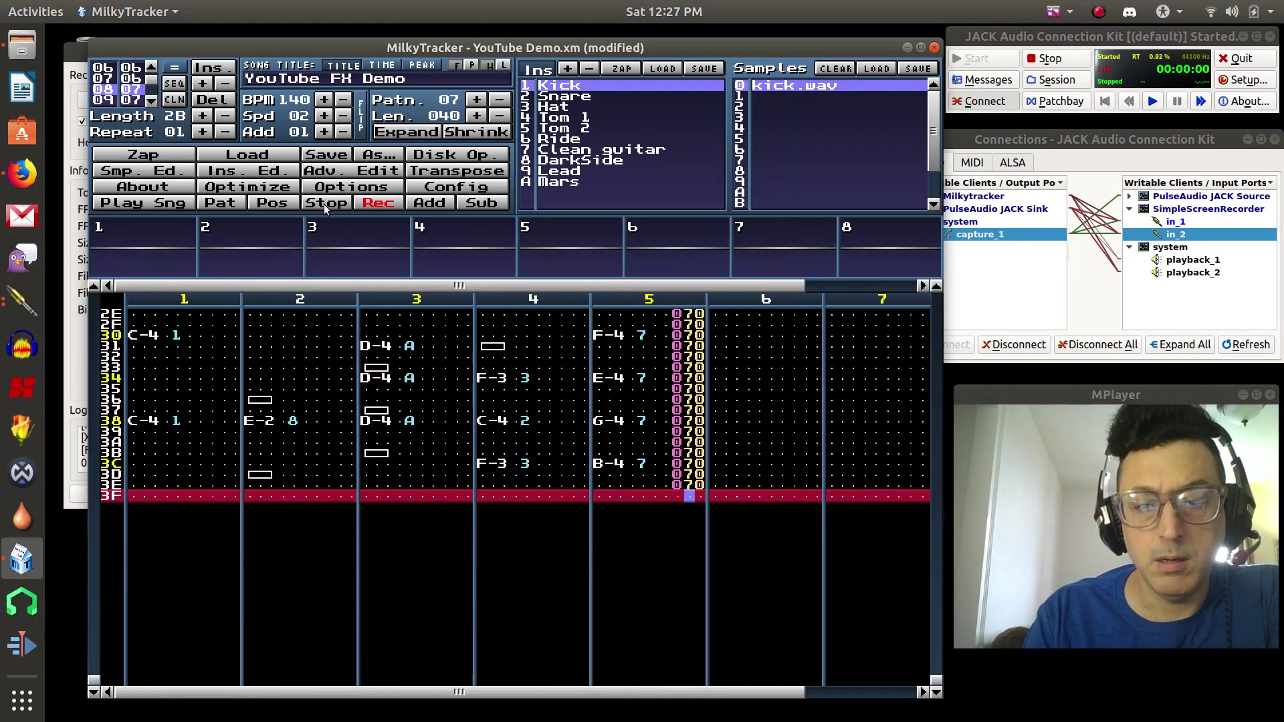
Step: Enter 5 as the second parameter digit in track 5's effect column on rows 00 through 3F, completing the 075 commands
key(Right)
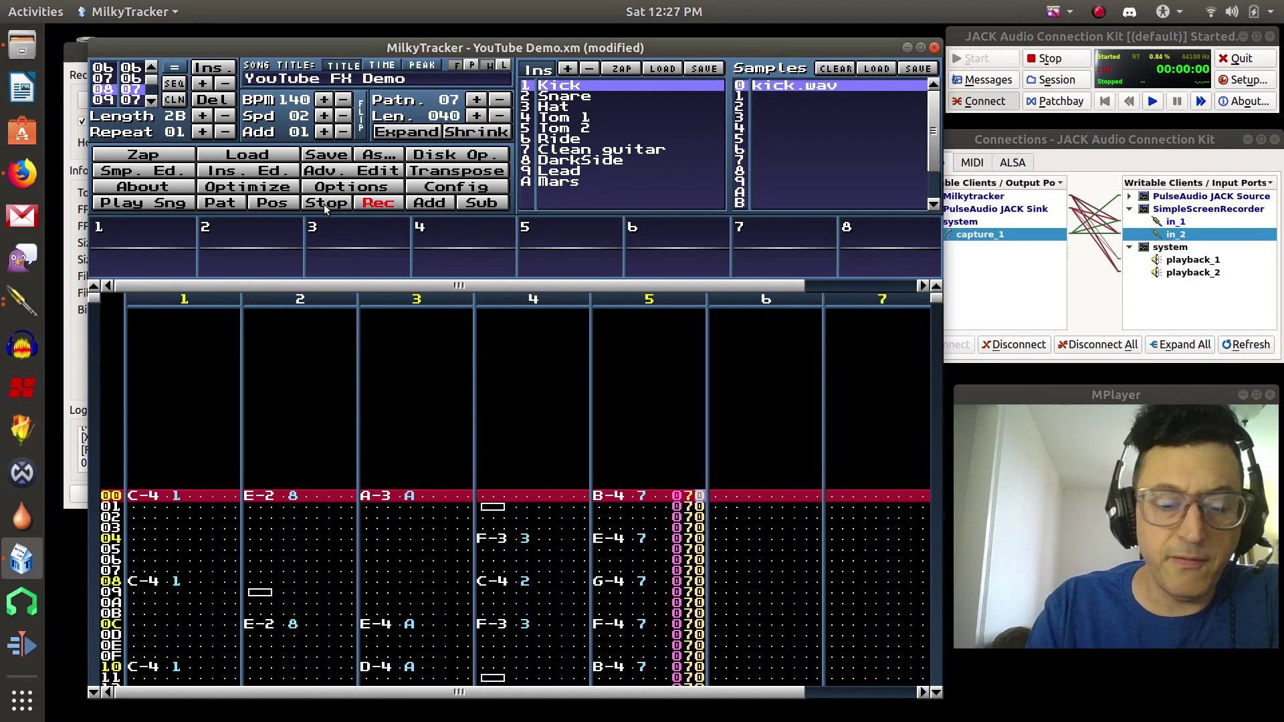
key(5)
key(5)
key(5)
key(5)
key(5)
key(5)
key(5)
key(5)
key(5)
key(5)
key(5)
key(5)
key(5)
key(5)
key(5)
key(5)
key(5)
key(5)
key(5)
key(5)
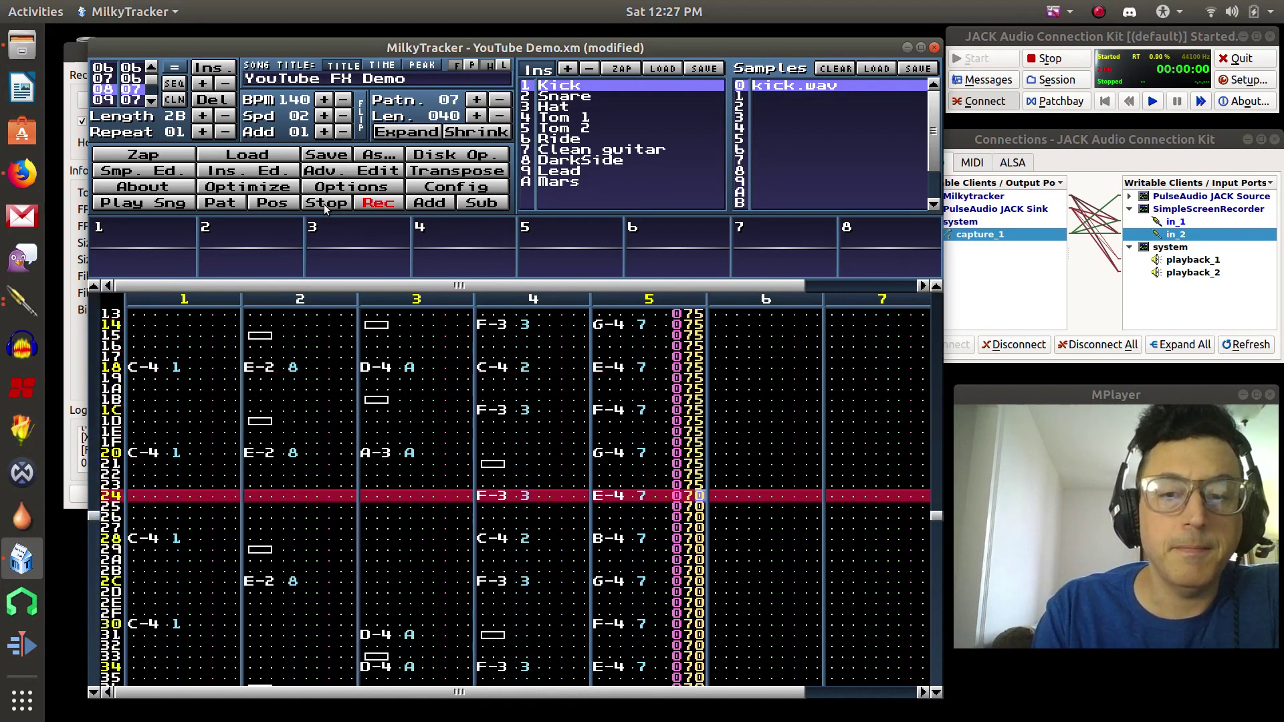
key(Up)
key(Up)
key(Up)
key(Up)
key(Up)
key(Up)
key(Up)
key(Up)
key(Up)
key(Up)
key(Up)
key(Up)
key(Up)
key(Up)
key(Up)
key(Up)
key(Up)
key(Up)
key(Up)
key(Up)
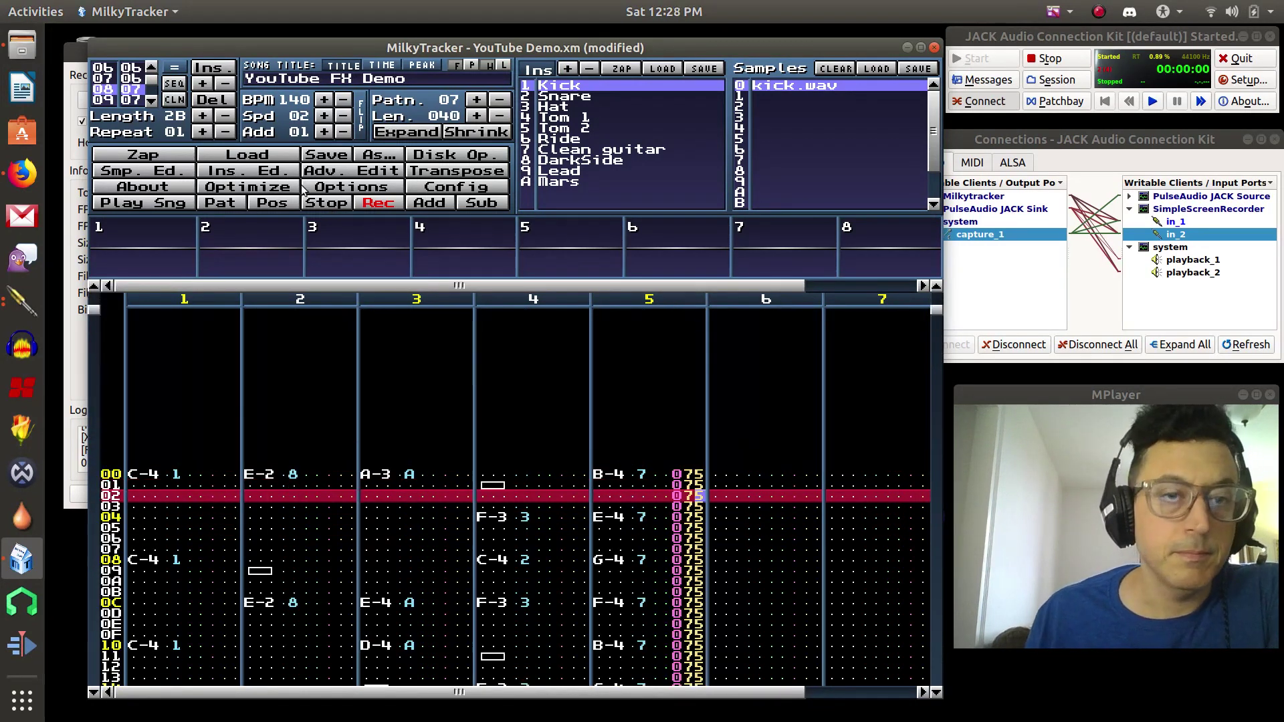
Step: Play pattern 07 with the restored 075 arpeggio on track 5, stop playback and return to row 00
click(218, 208)
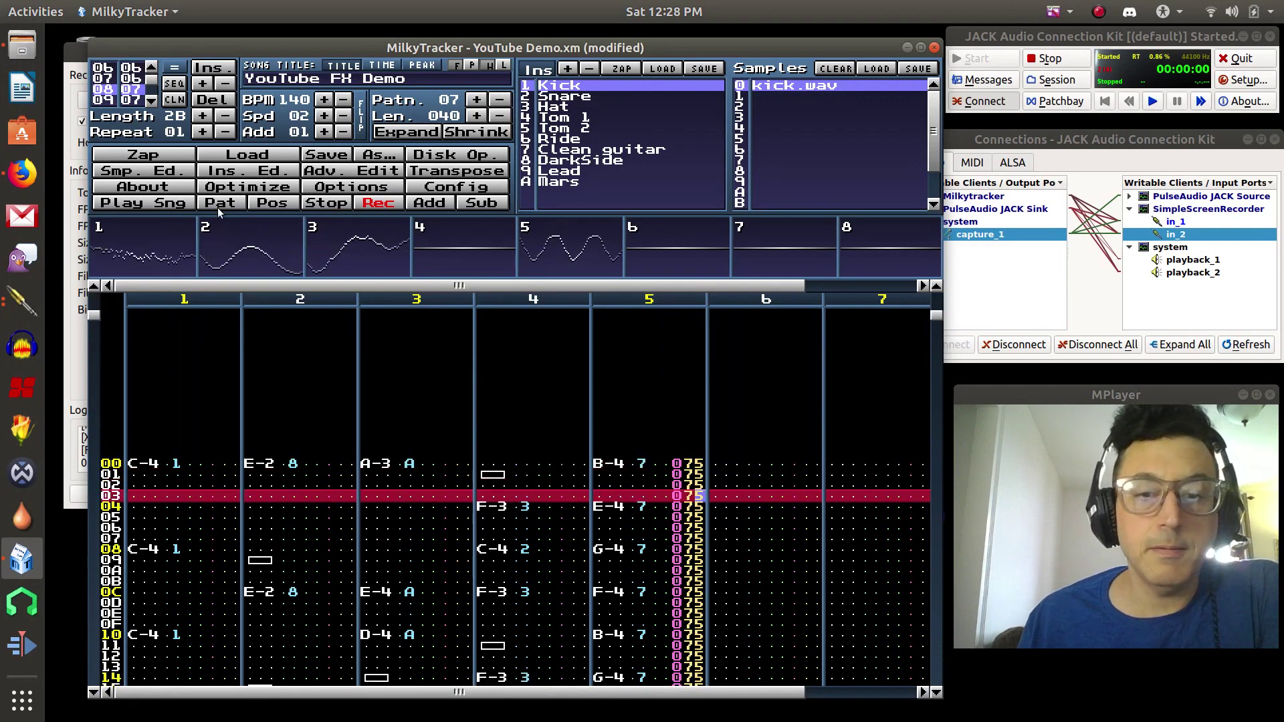
click(320, 202)
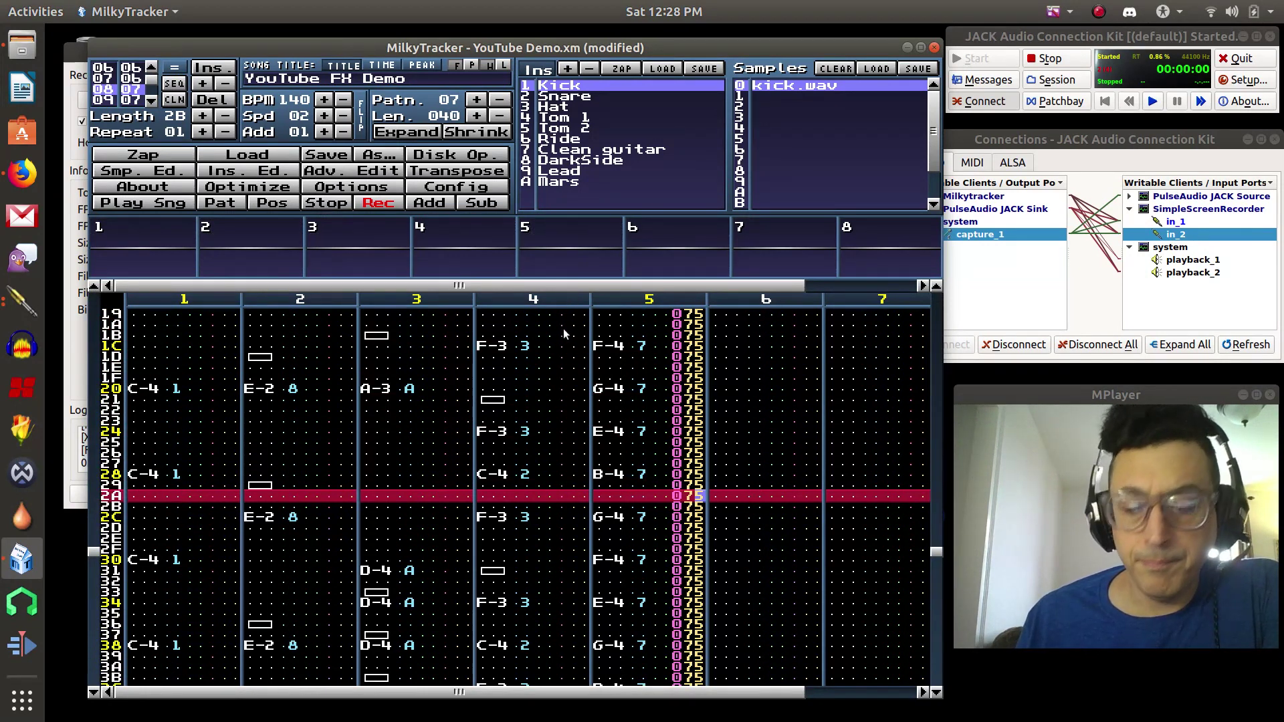
key(Up)
key(Up)
key(Up)
key(Up)
key(Up)
key(Up)
key(Up)
key(Up)
key(Up)
key(Up)
key(Up)
key(Up)
key(Up)
key(Up)
key(Up)
key(Up)
key(Up)
key(Up)
key(Up)
key(Up)
key(Up)
key(Up)
key(Up)
key(Up)
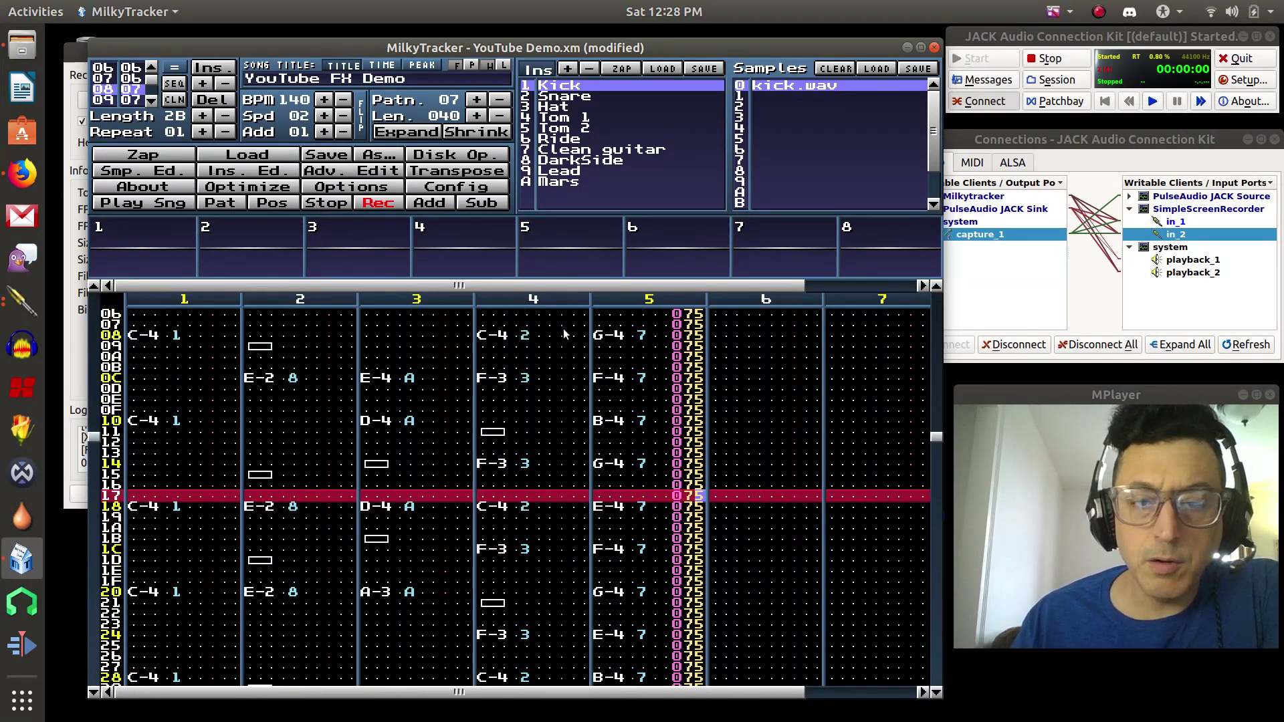
key(Up)
key(Up)
key(Up)
key(Up)
key(Up)
key(Up)
key(Up)
key(Up)
key(Up)
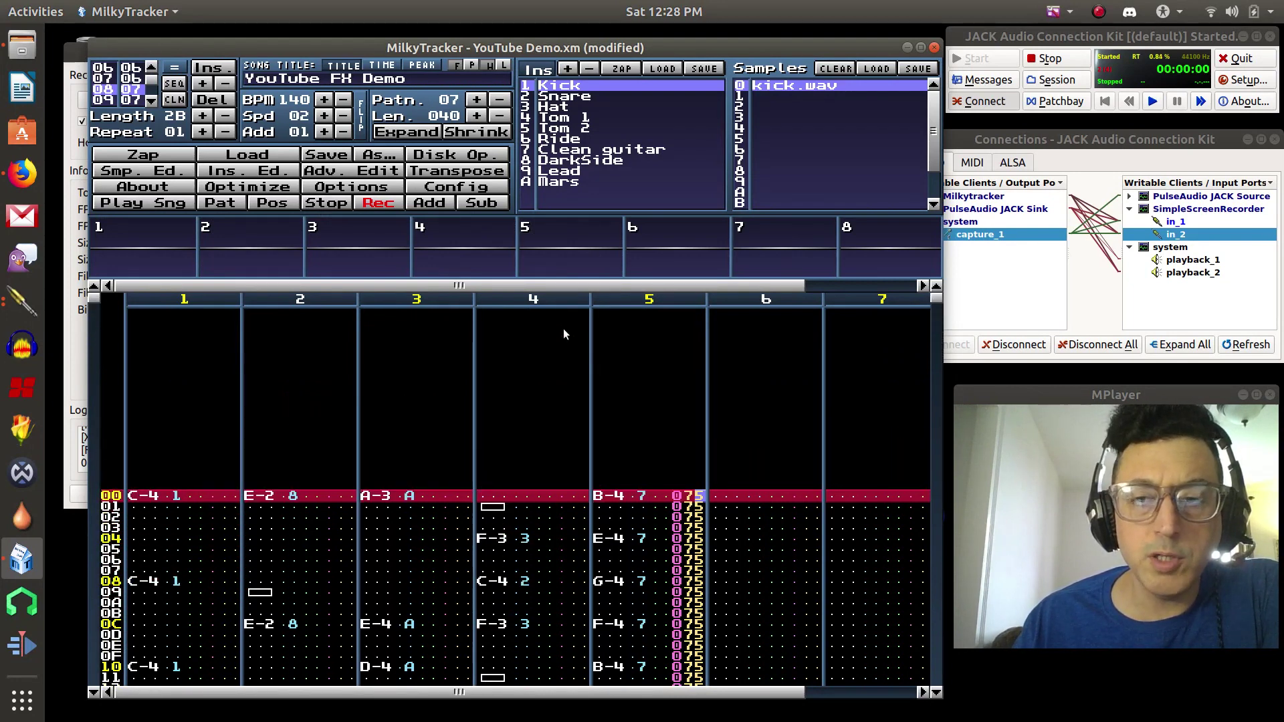
Step: Set the first parameter digit of track 5's arpeggio commands to C throughout pattern 07, making them 0C5
key(Left)
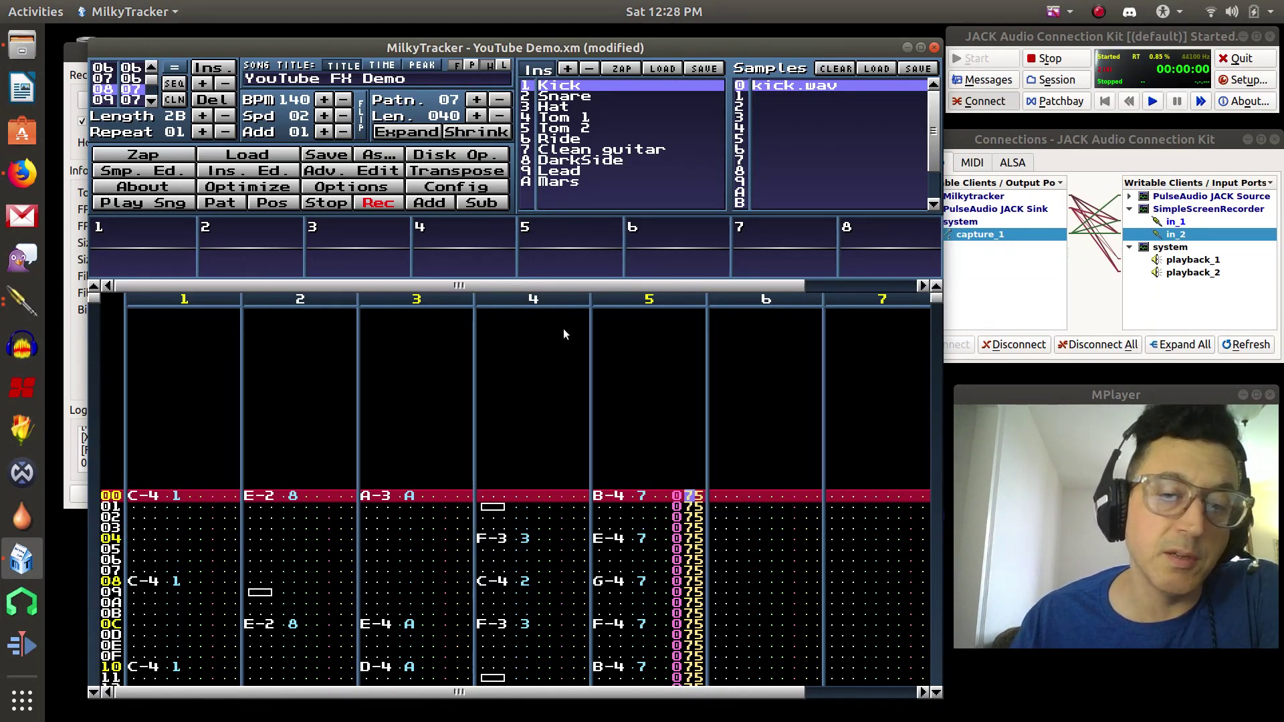
key(Right)
key(Right)
key(Left)
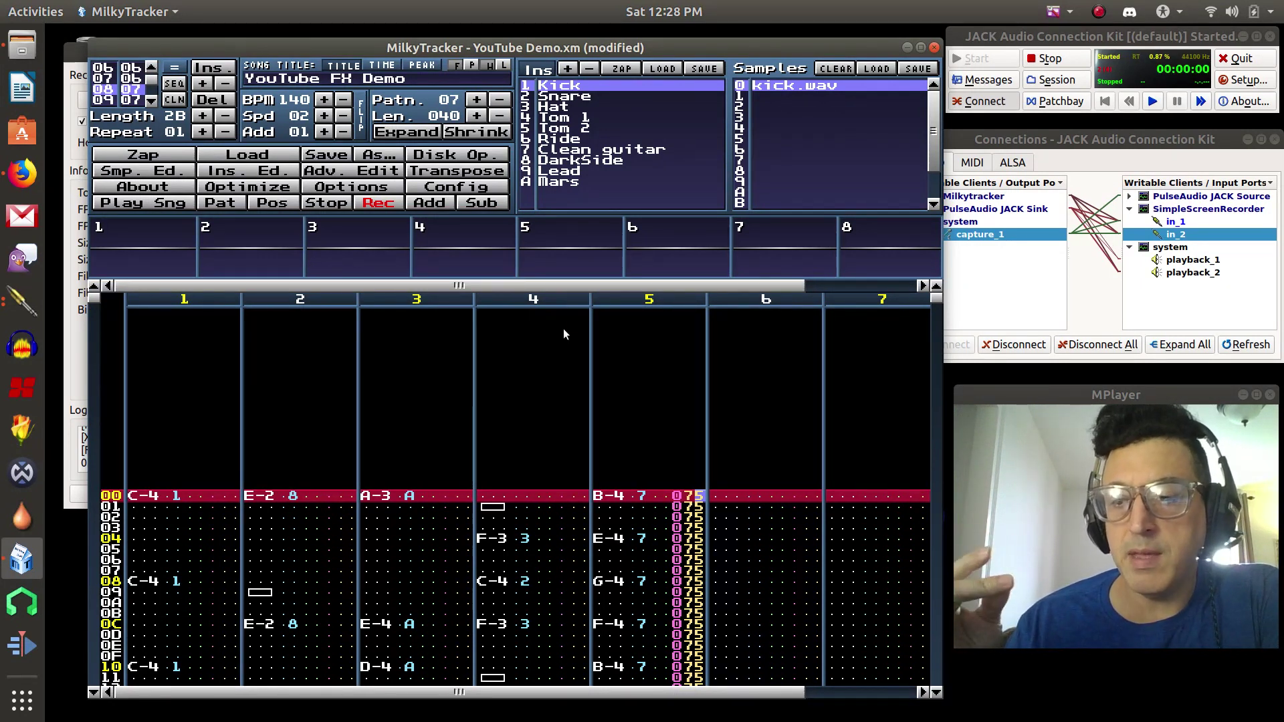
key(Left)
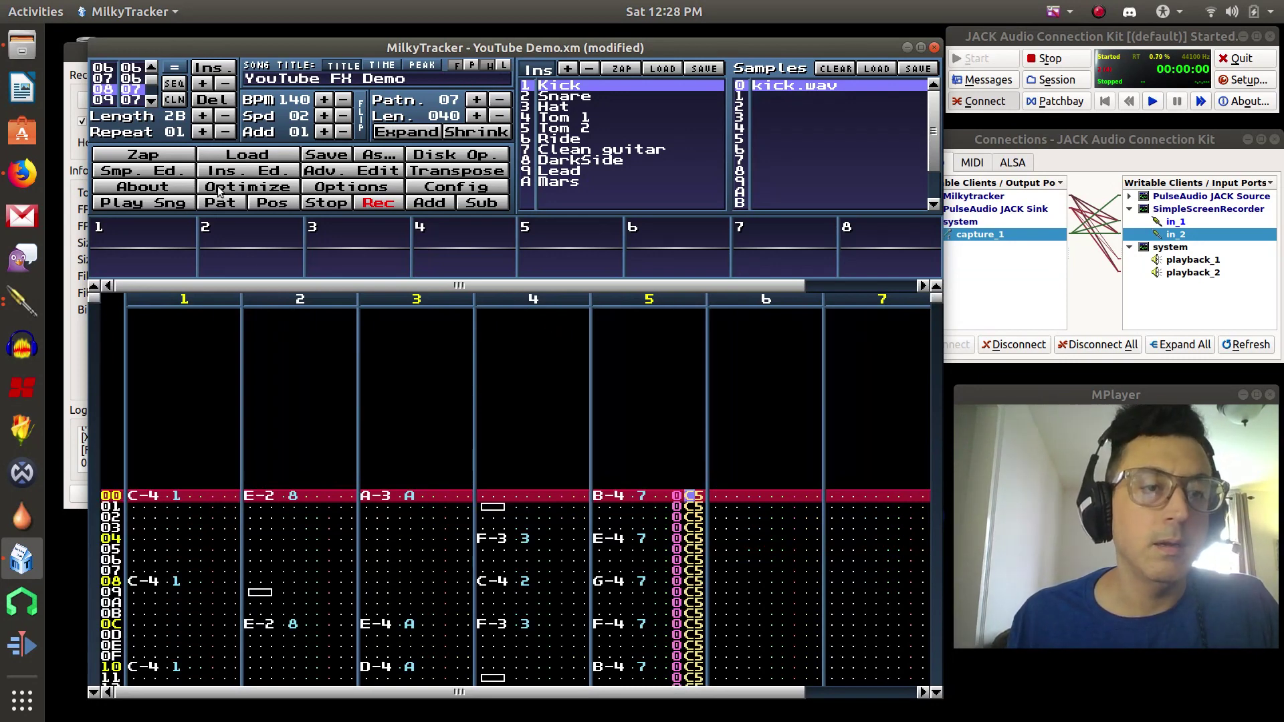
Step: Play pattern 07 with track 5's 0C5 arpeggio, stop playback and return to row 00
click(226, 203)
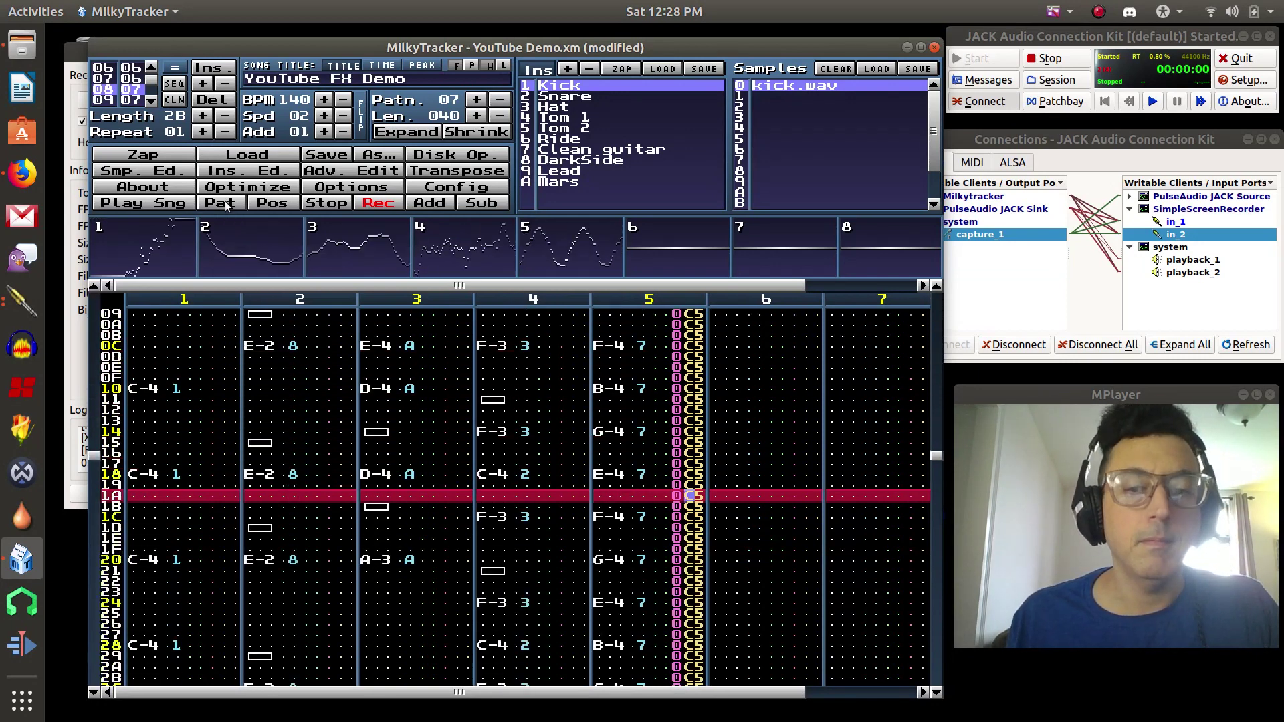
click(329, 203)
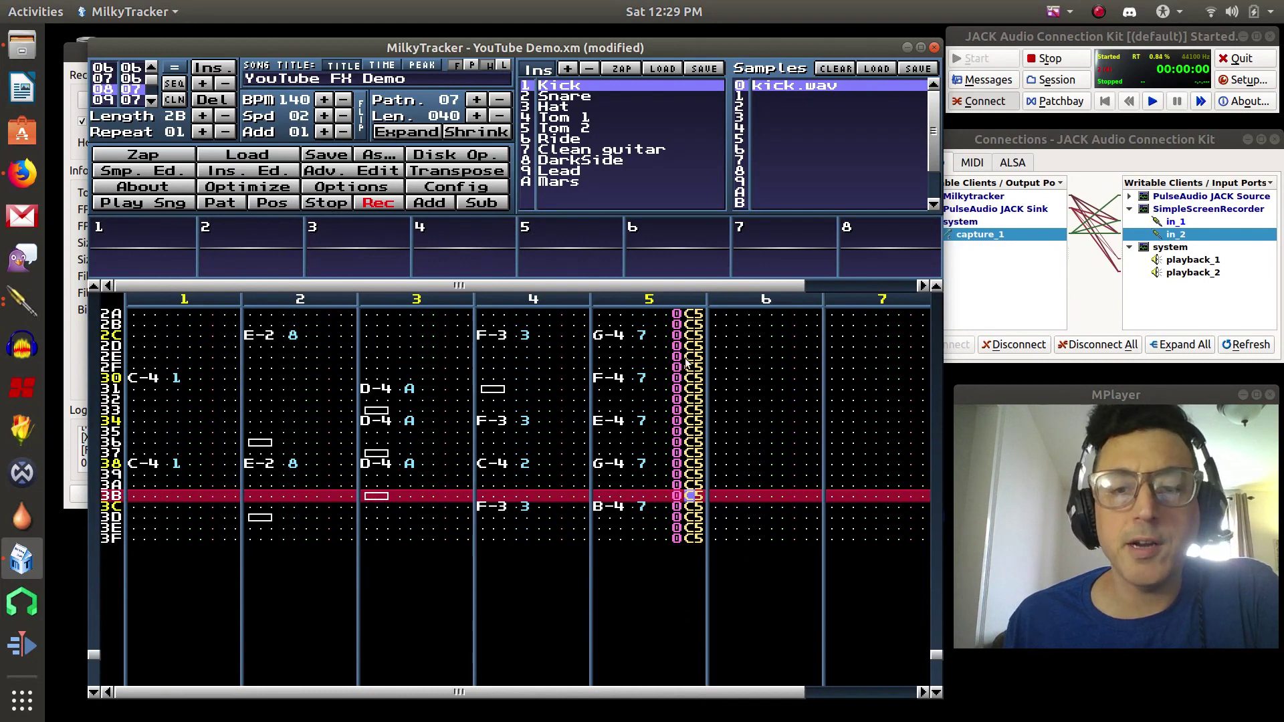
scroll(692, 400, up, 12)
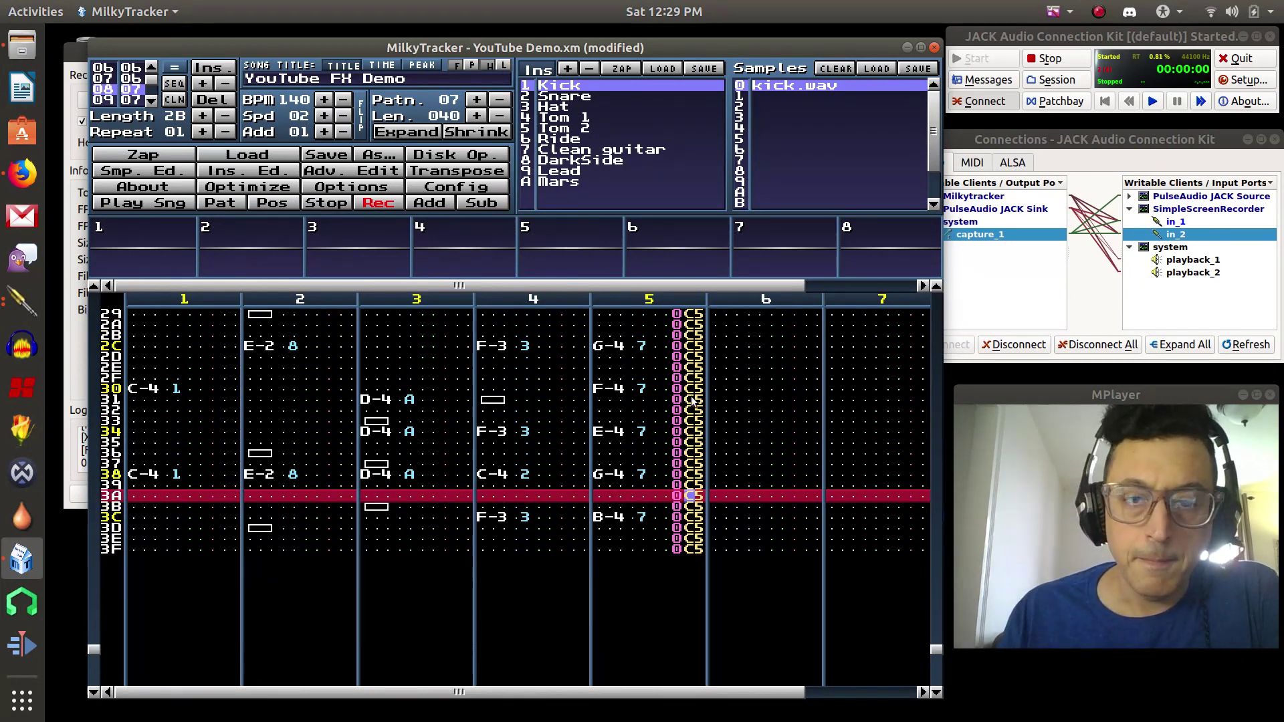
scroll(693, 400, up, 13)
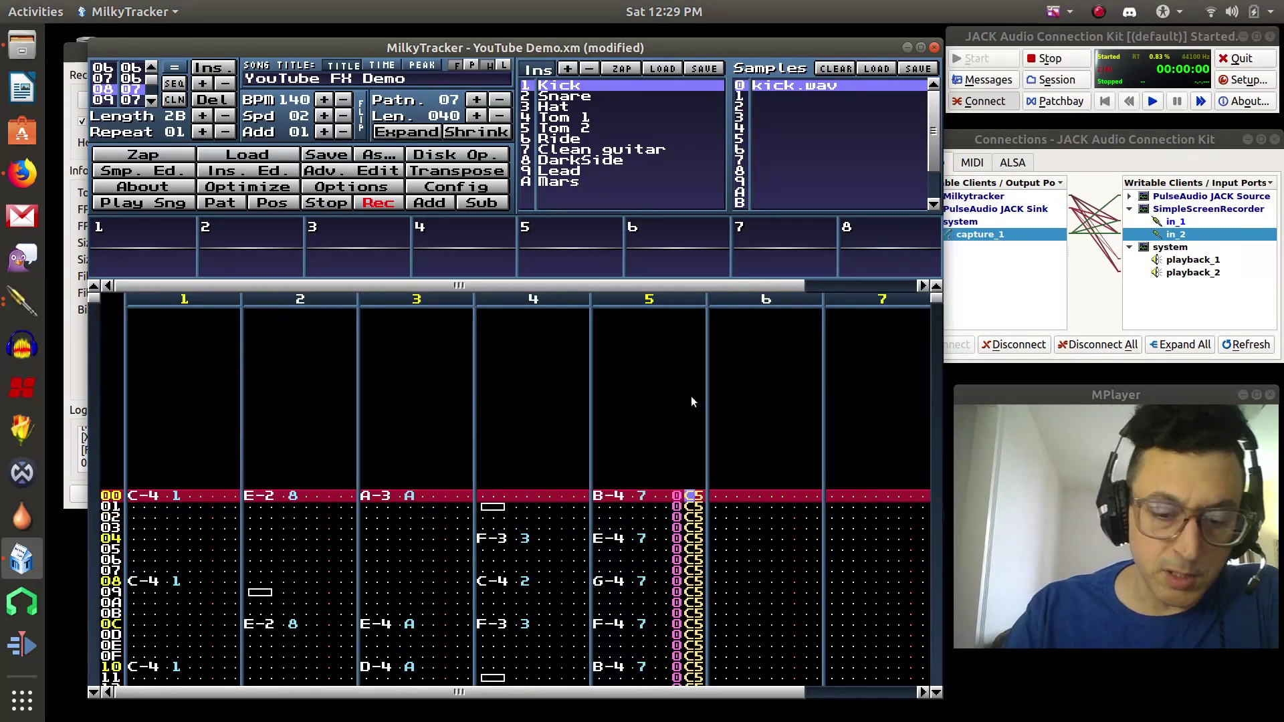
Step: Set the first parameter digit of track 5's arpeggio commands back to 7 throughout pattern 07, making them 075
key(7)
key(7)
key(7)
key(7)
key(7)
key(7)
key(7)
key(7)
key(7)
key(7)
key(7)
key(7)
key(7)
key(7)
key(7)
key(7)
key(7)
key(7)
key(7)
key(7)
key(7)
key(7)
key(7)
key(7)
key(7)
key(7)
key(7)
key(7)
key(7)
key(7)
key(7)
key(7)
key(7)
key(7)
key(7)
key(7)
key(7)
key(7)
key(7)
key(7)
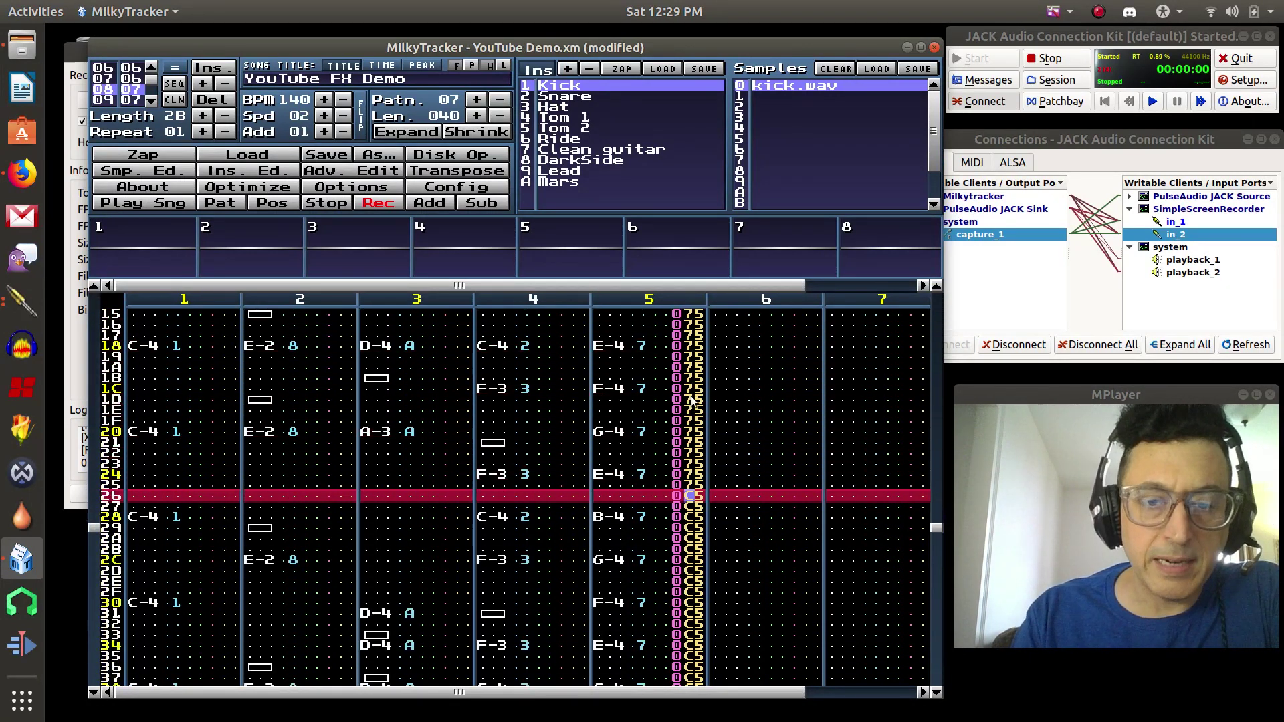
key(7)
key(7)
key(7)
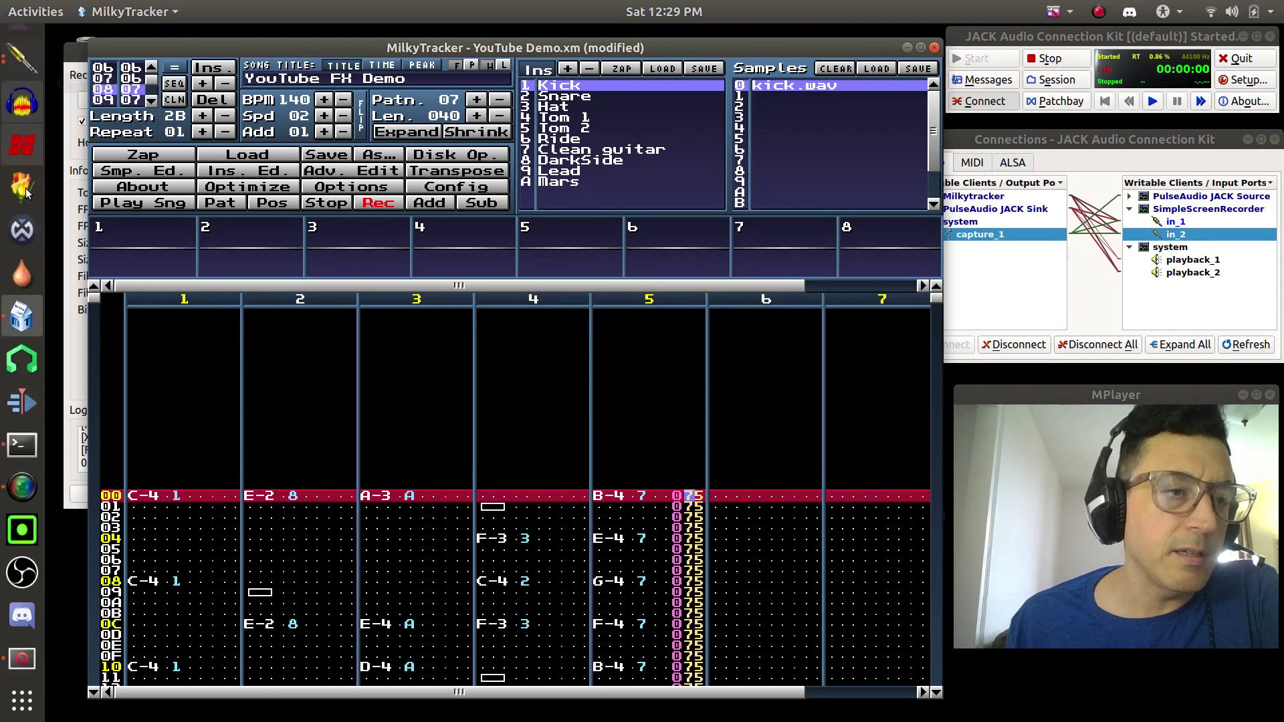
Step: Switch to Firefox, highlight the 1xx, 2xx and 3xx portamento entries in the manual's effect command list, and return to MilkyTracker
click(16, 163)
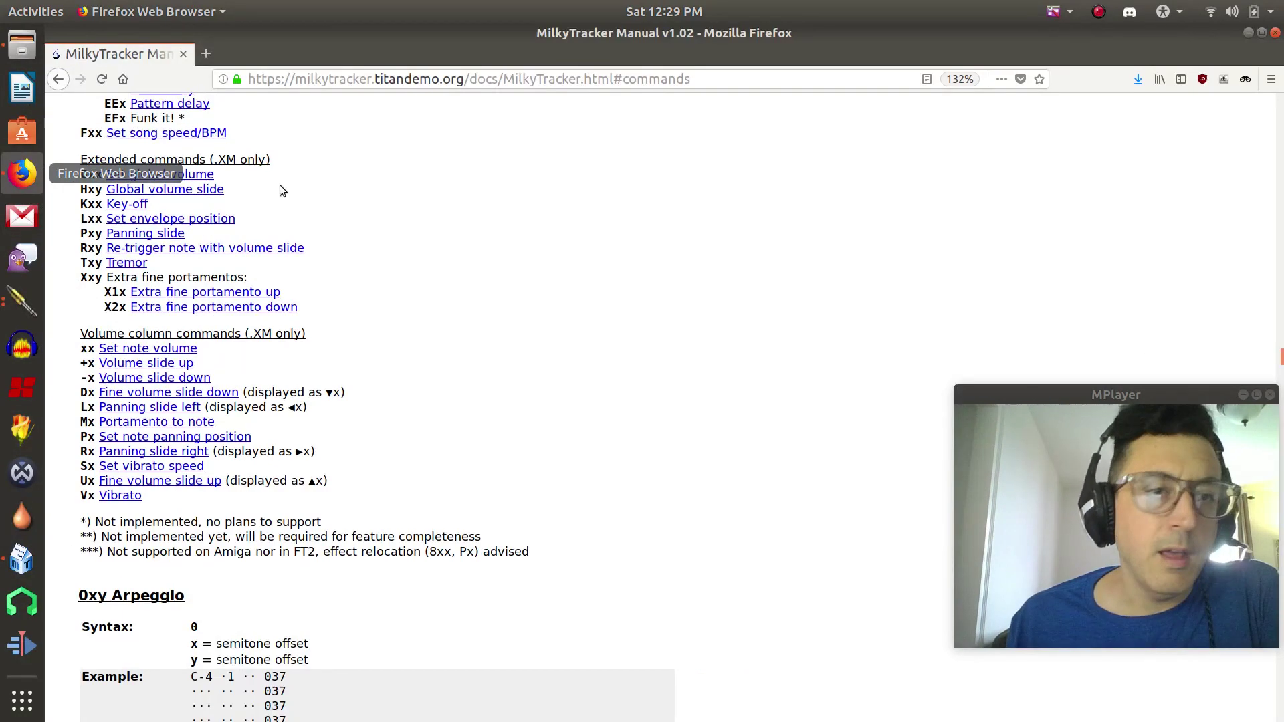
scroll(293, 268, down, 5)
scroll(293, 268, up, 10)
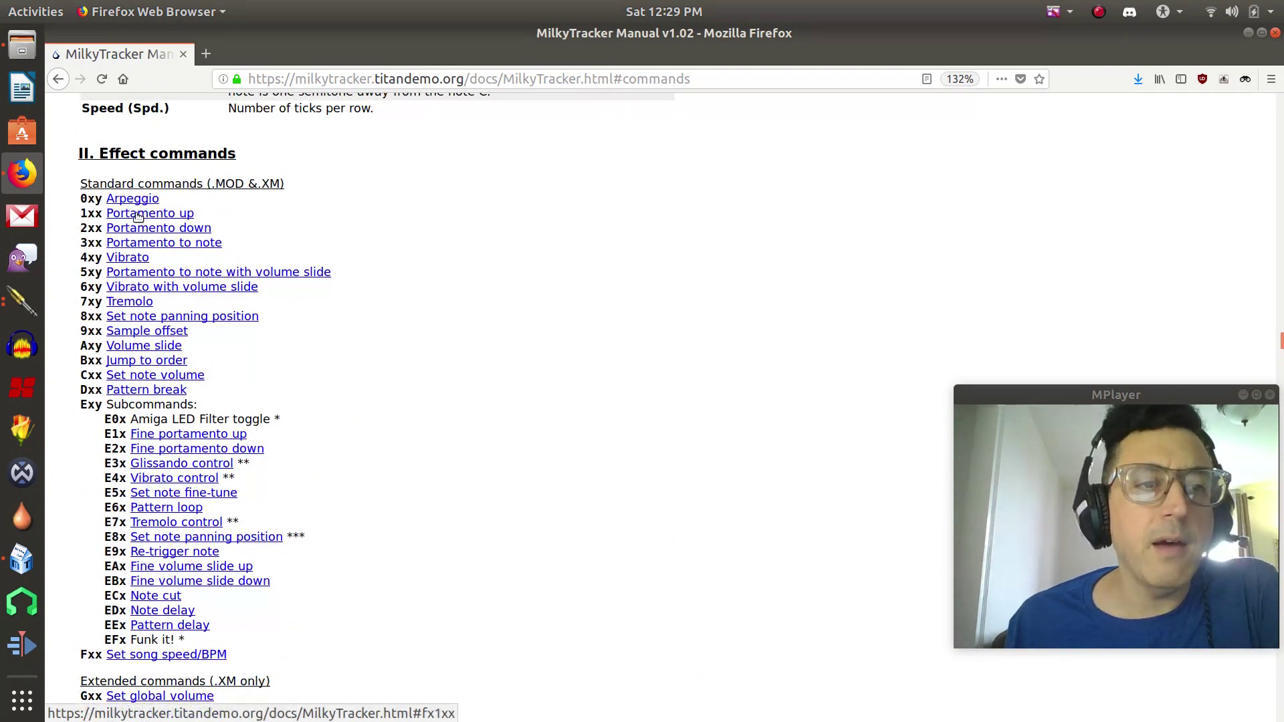
drag(81, 214, 232, 245)
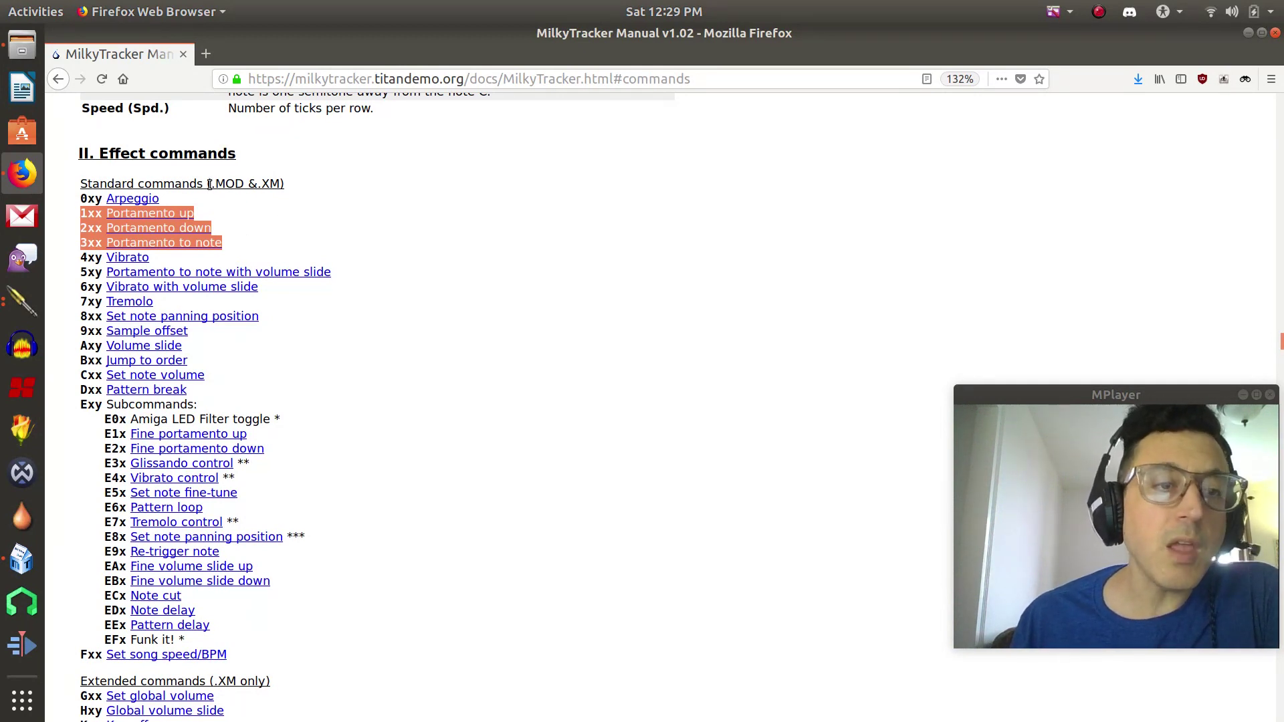
click(1249, 33)
Step: Advance the song order to position 0C to open pattern 09
scroll(644, 386, down, 16)
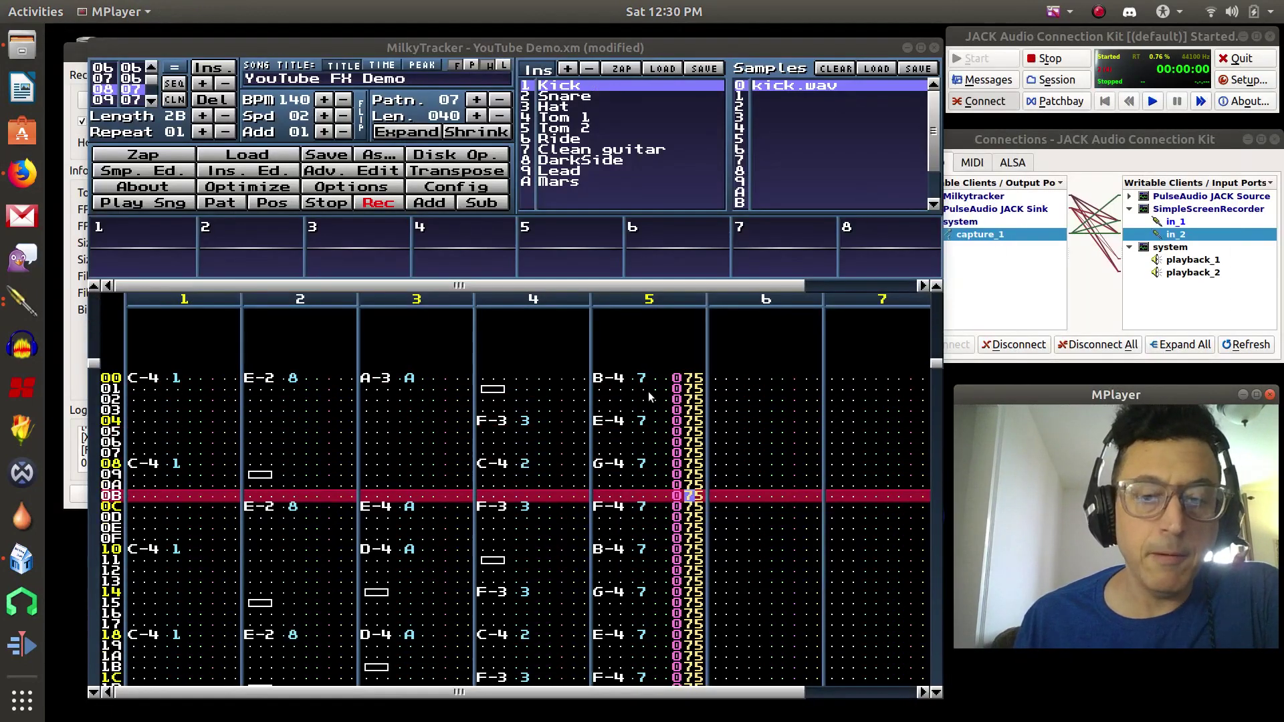
click(153, 101)
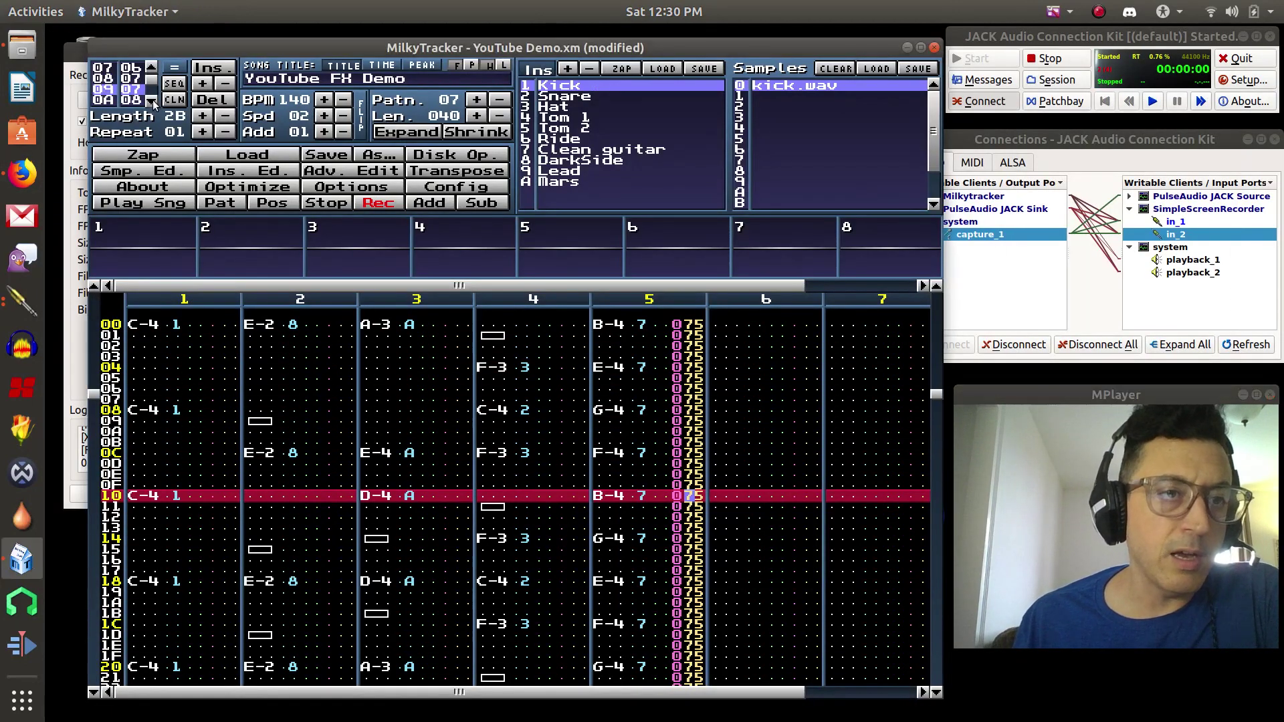
click(152, 101)
click(153, 101)
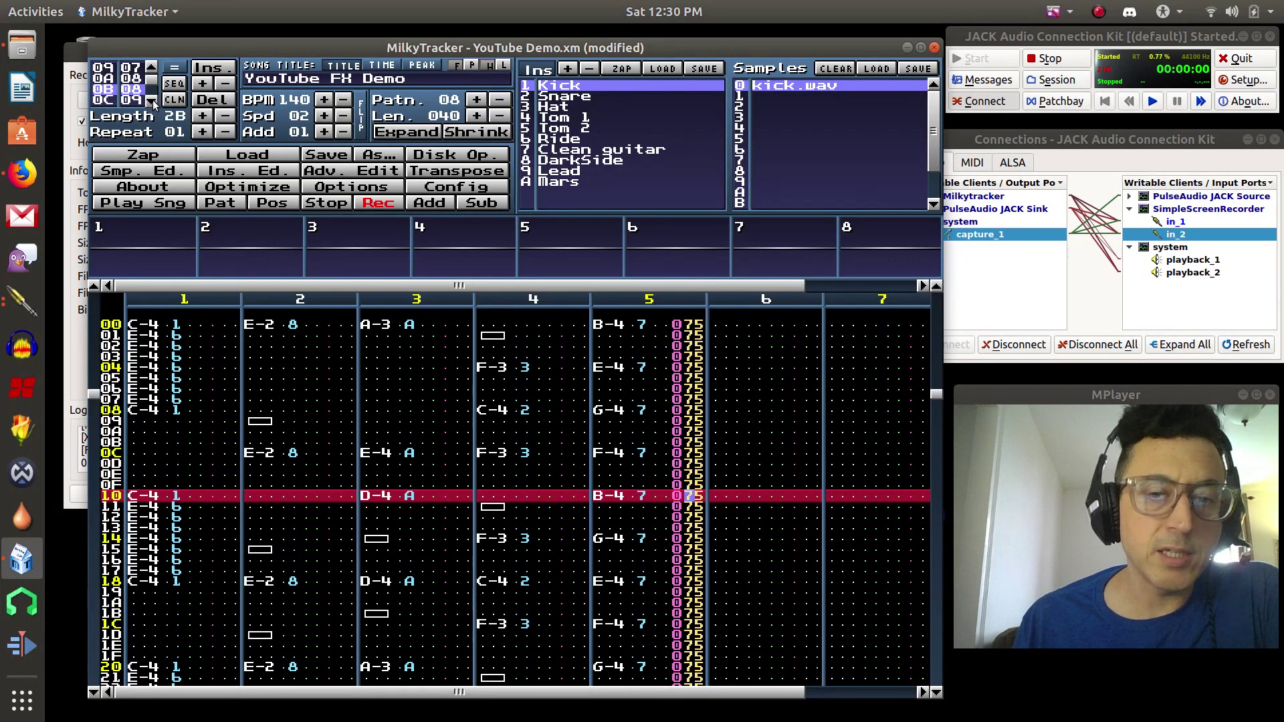
click(153, 101)
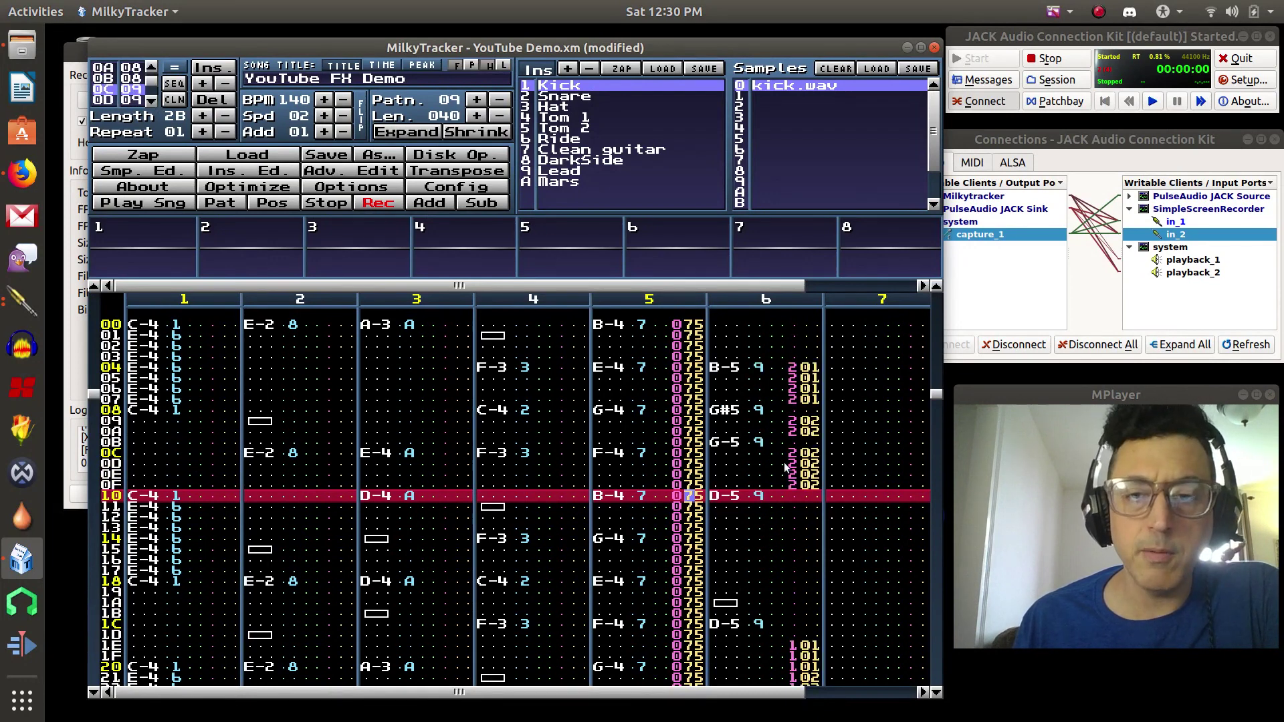
Step: Examine the notes and the 1xx and 2xx portamento commands on track 6 throughout pattern 09
scroll(784, 463, down, 8)
scroll(784, 463, up, 12)
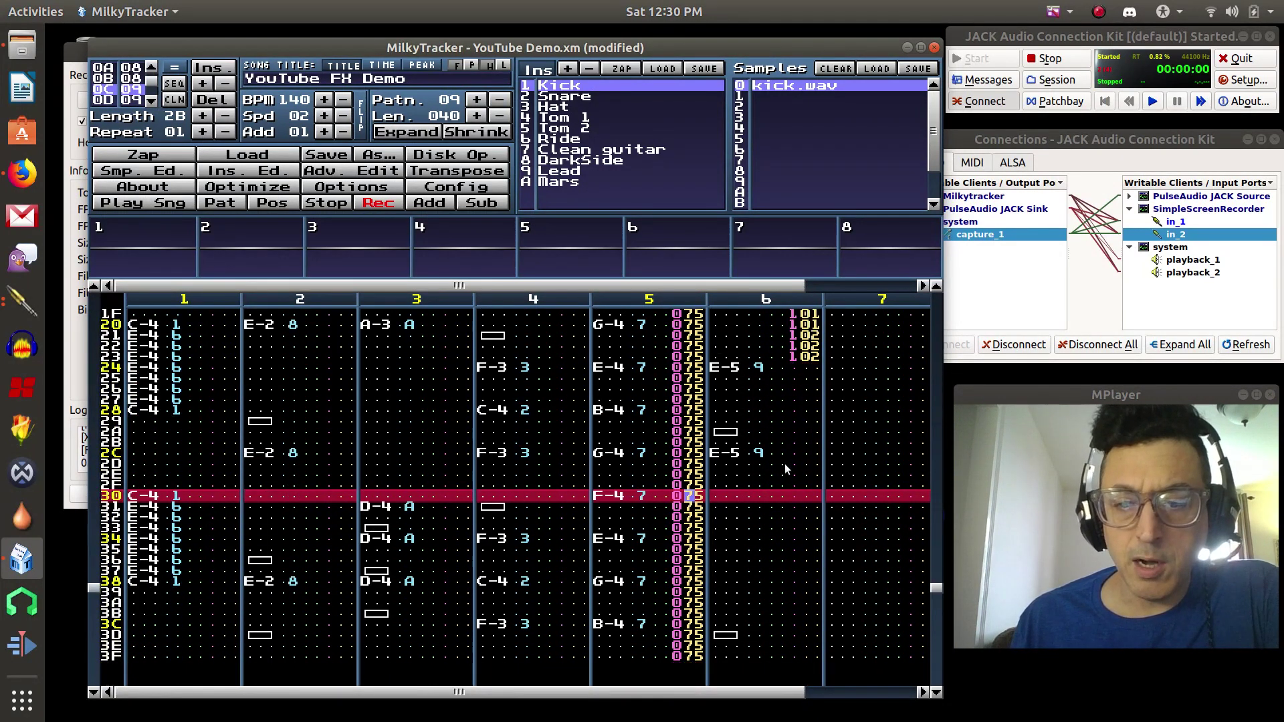
scroll(788, 469, down, 6)
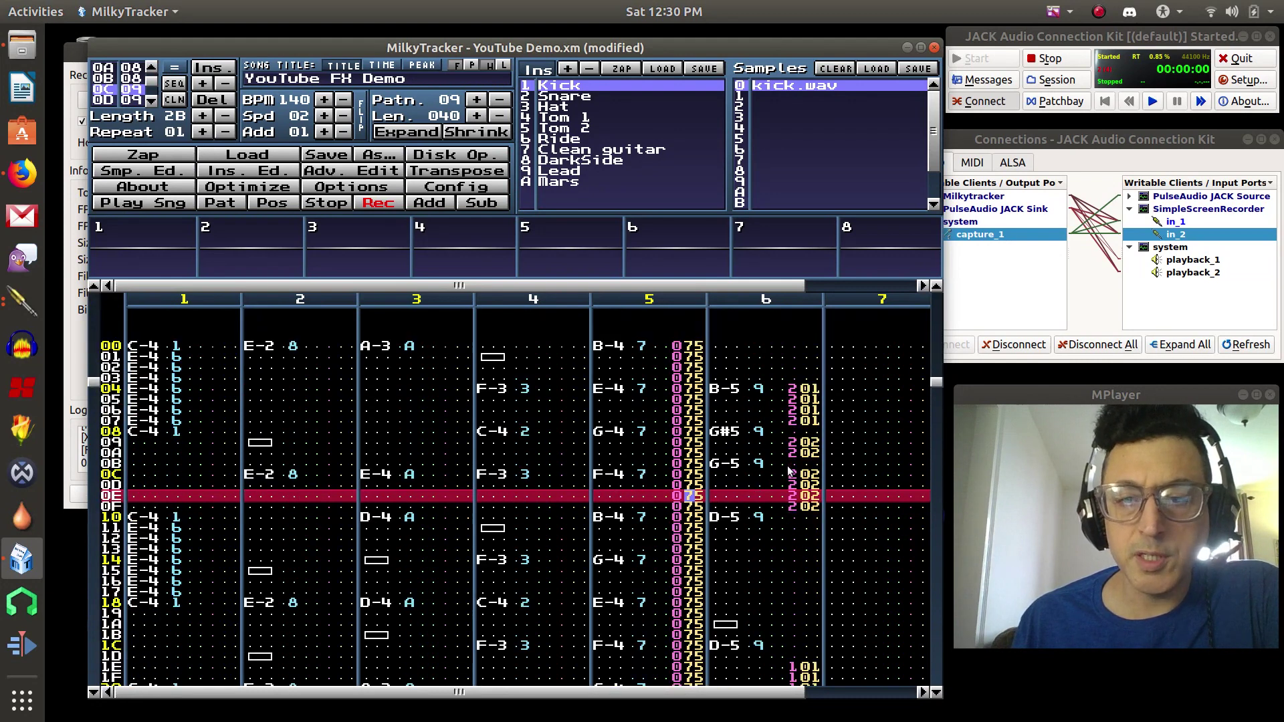
scroll(788, 472, up, 12)
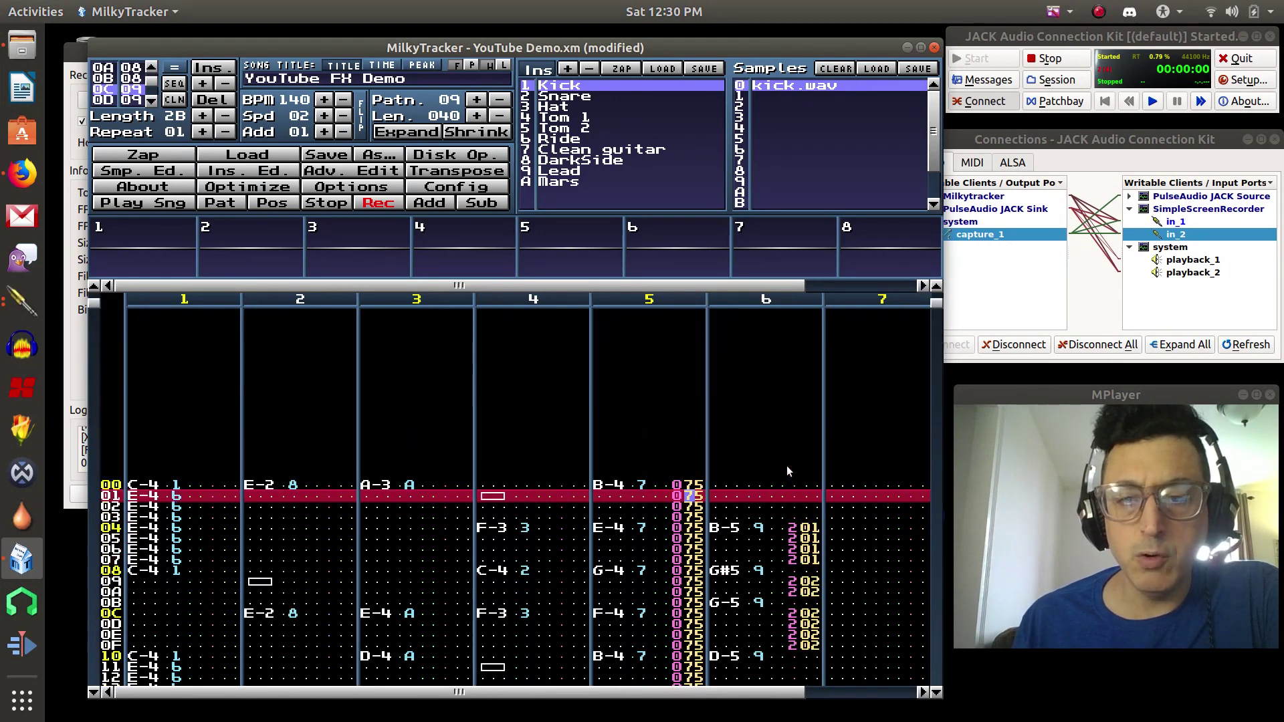
scroll(786, 465, down, 20)
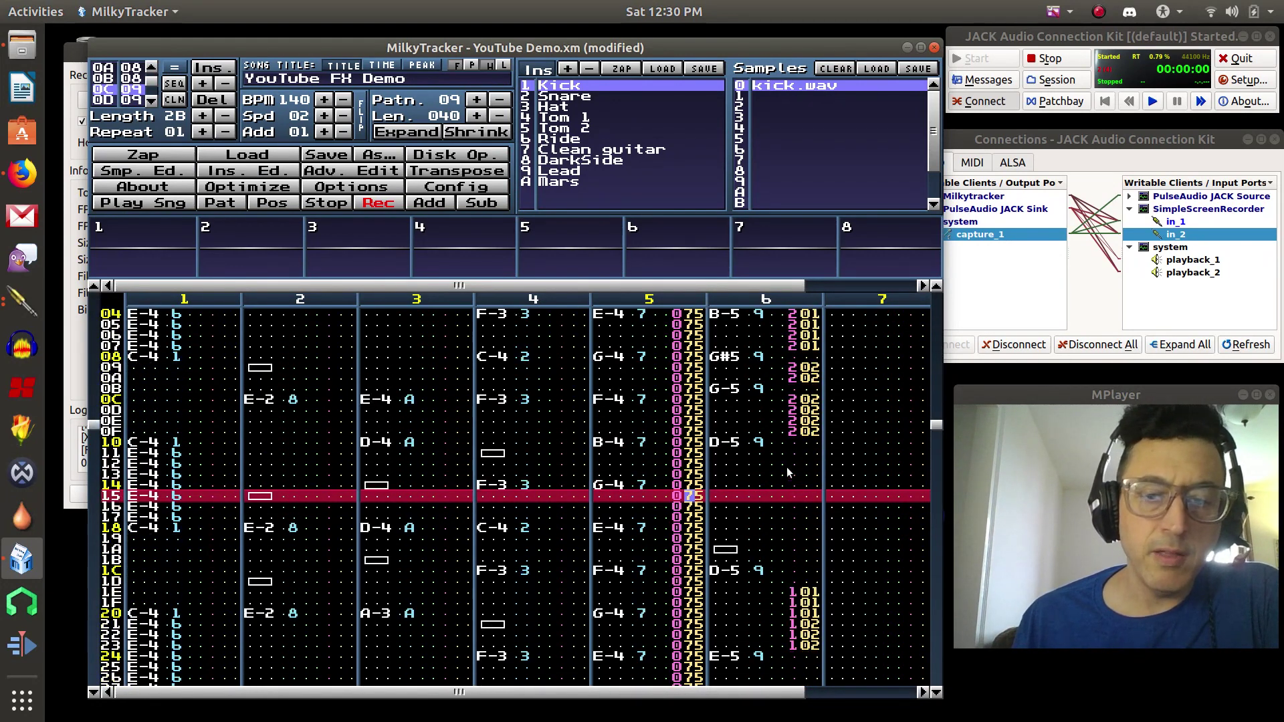
scroll(787, 467, down, 20)
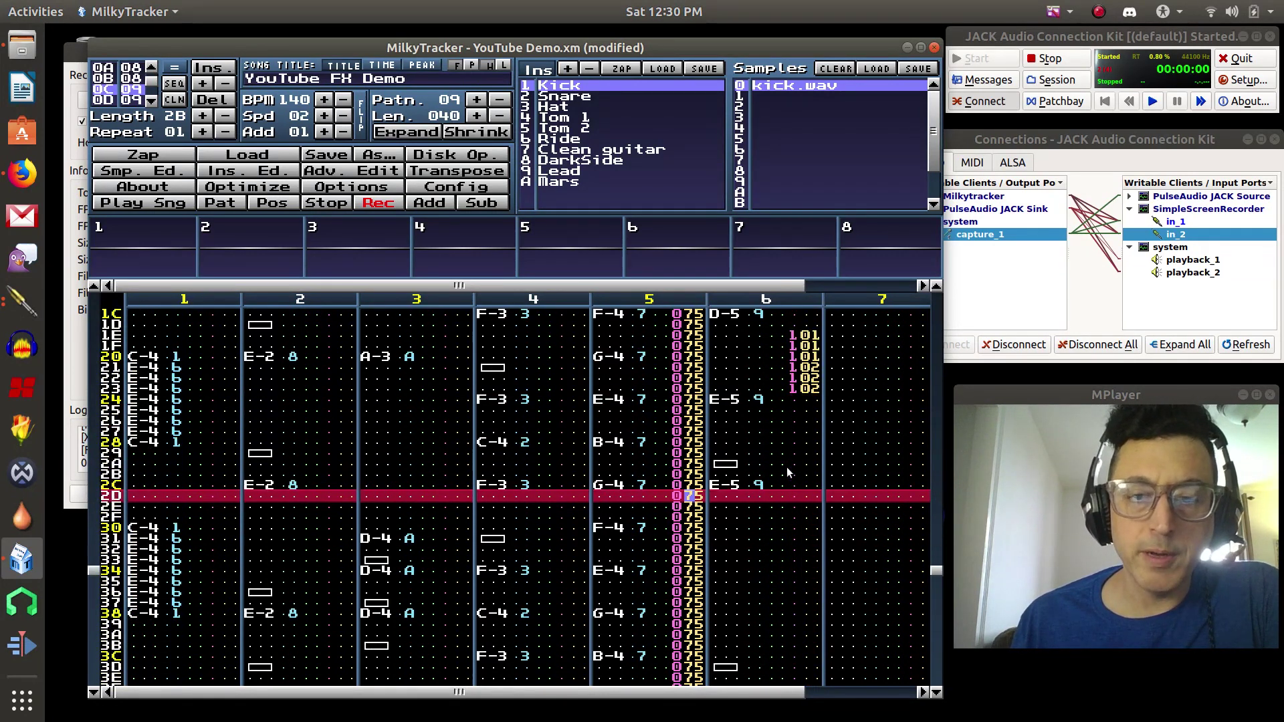
scroll(788, 448, down, 8)
scroll(783, 445, up, 14)
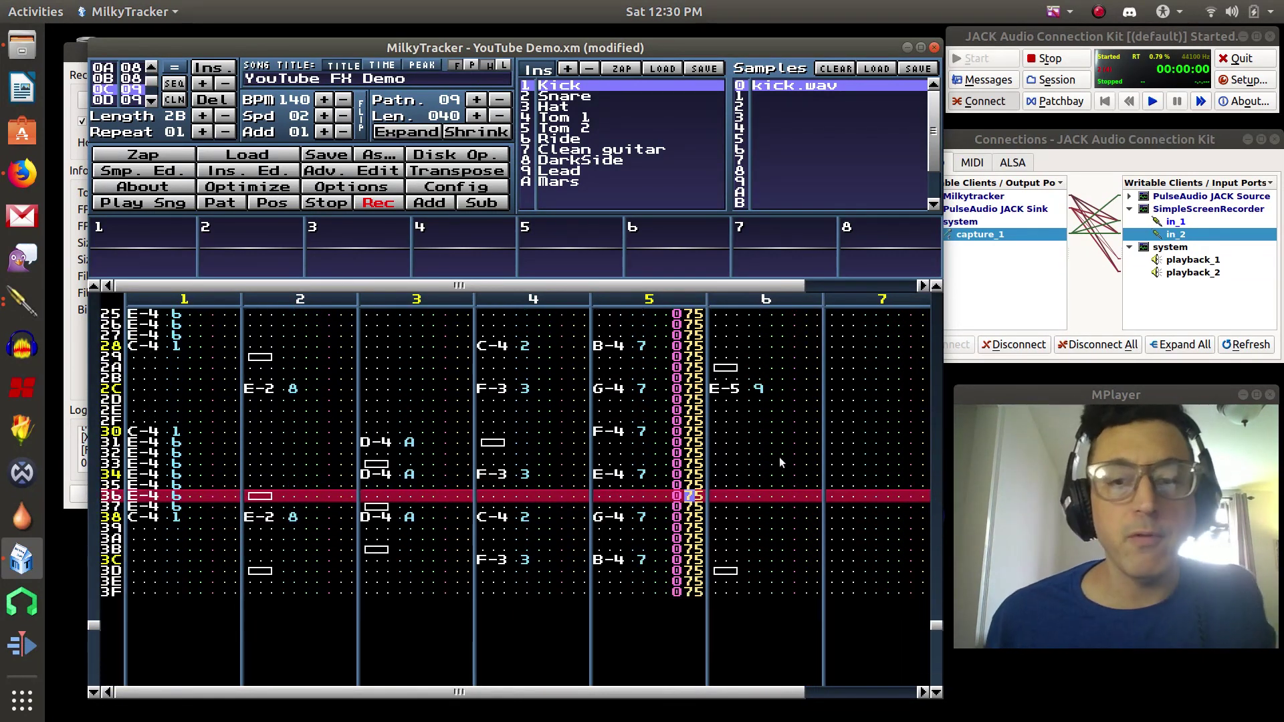
scroll(793, 428, up, 20)
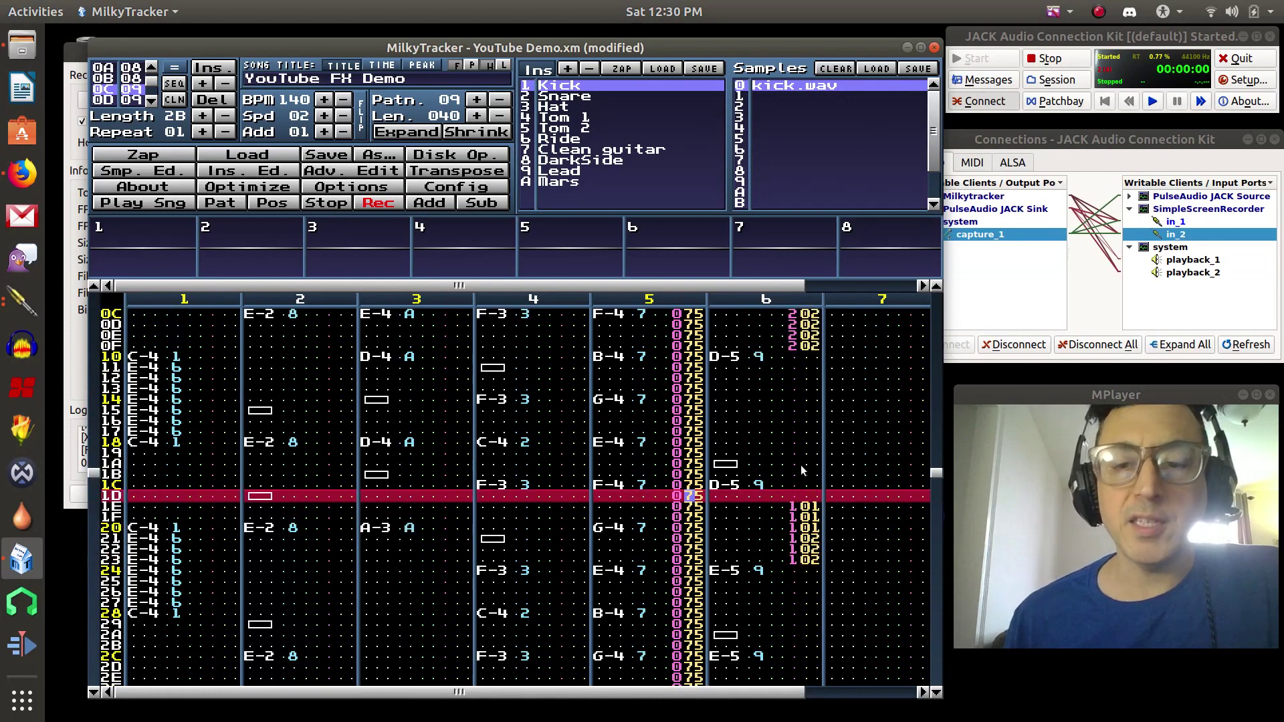
scroll(800, 465, up, 5)
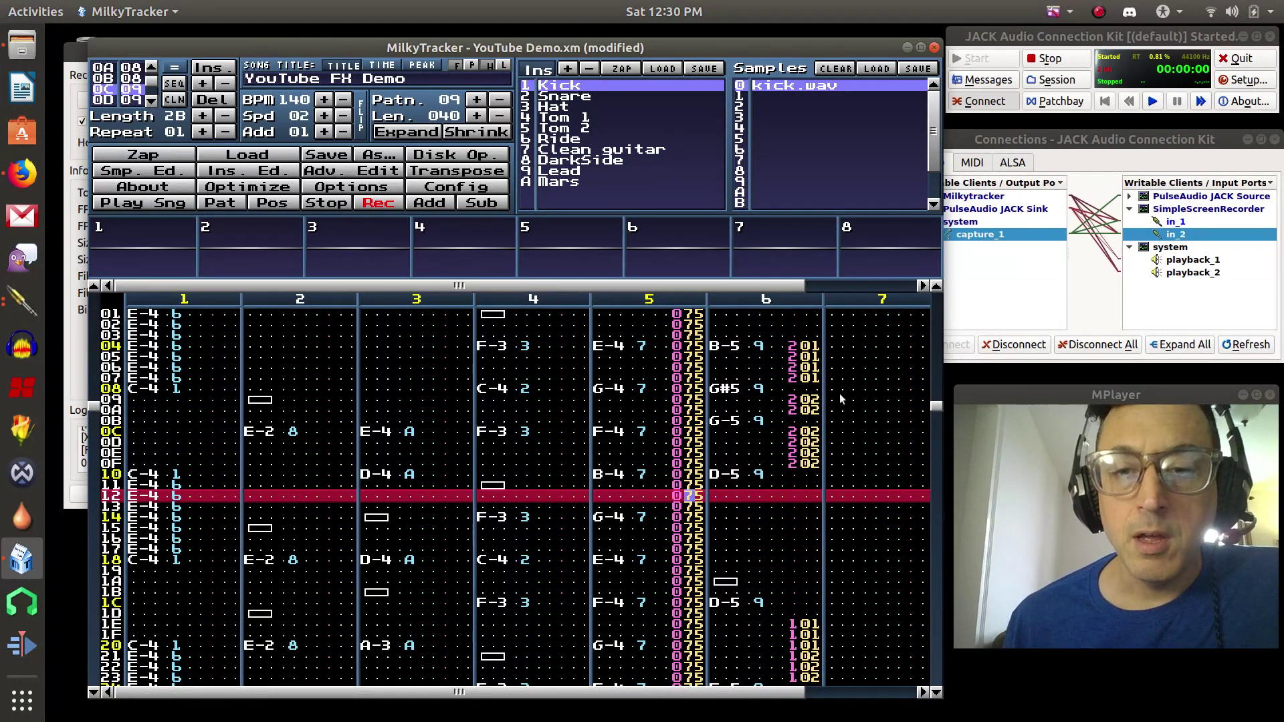
scroll(814, 428, up, 6)
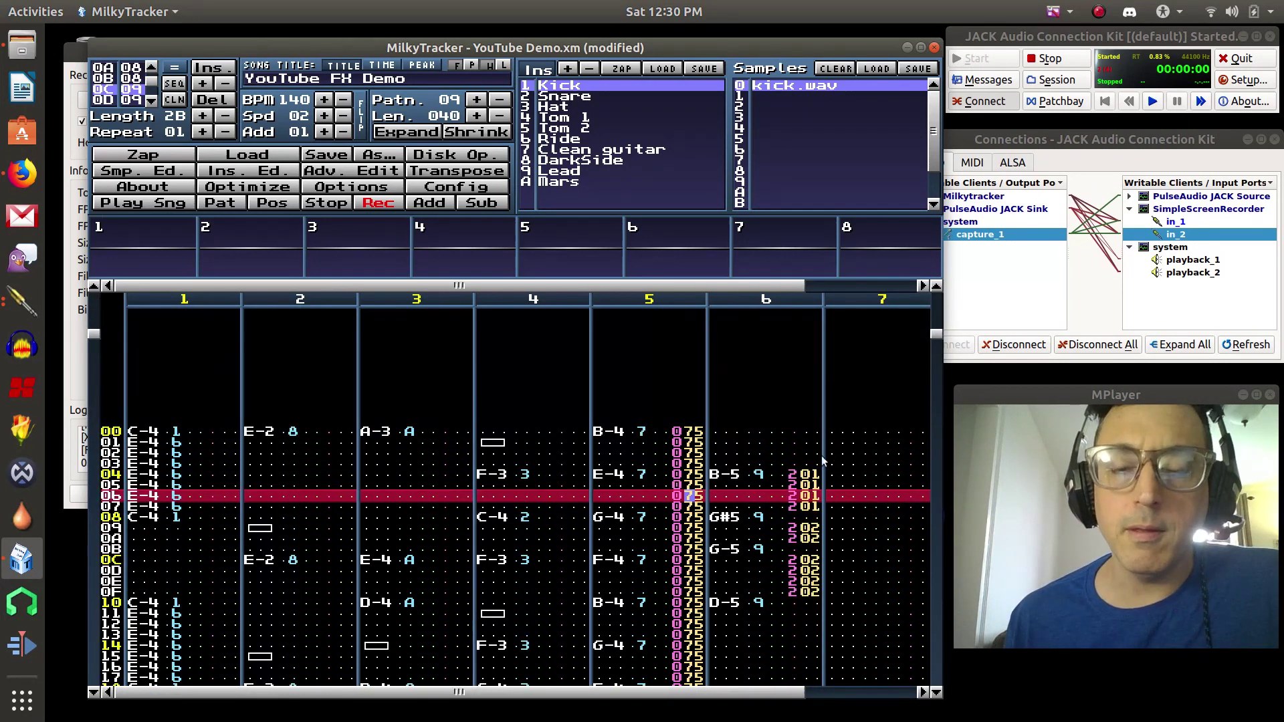
scroll(802, 515, down, 11)
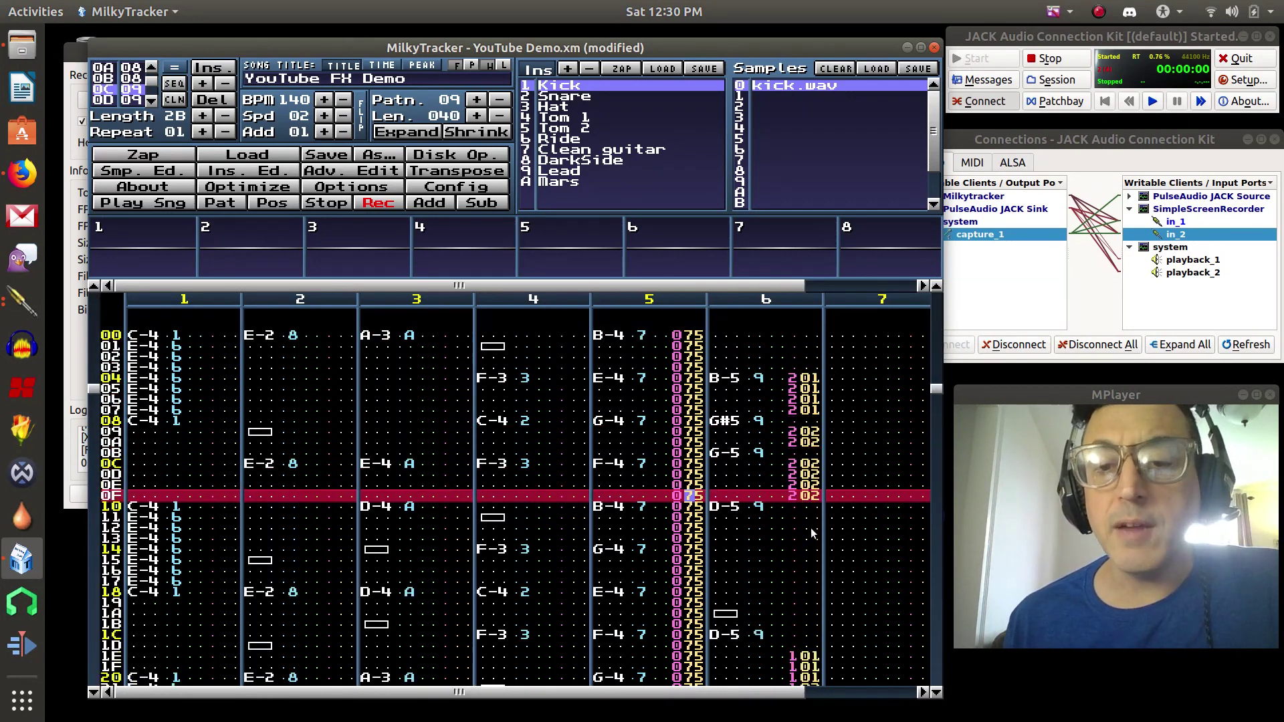
scroll(798, 536, down, 11)
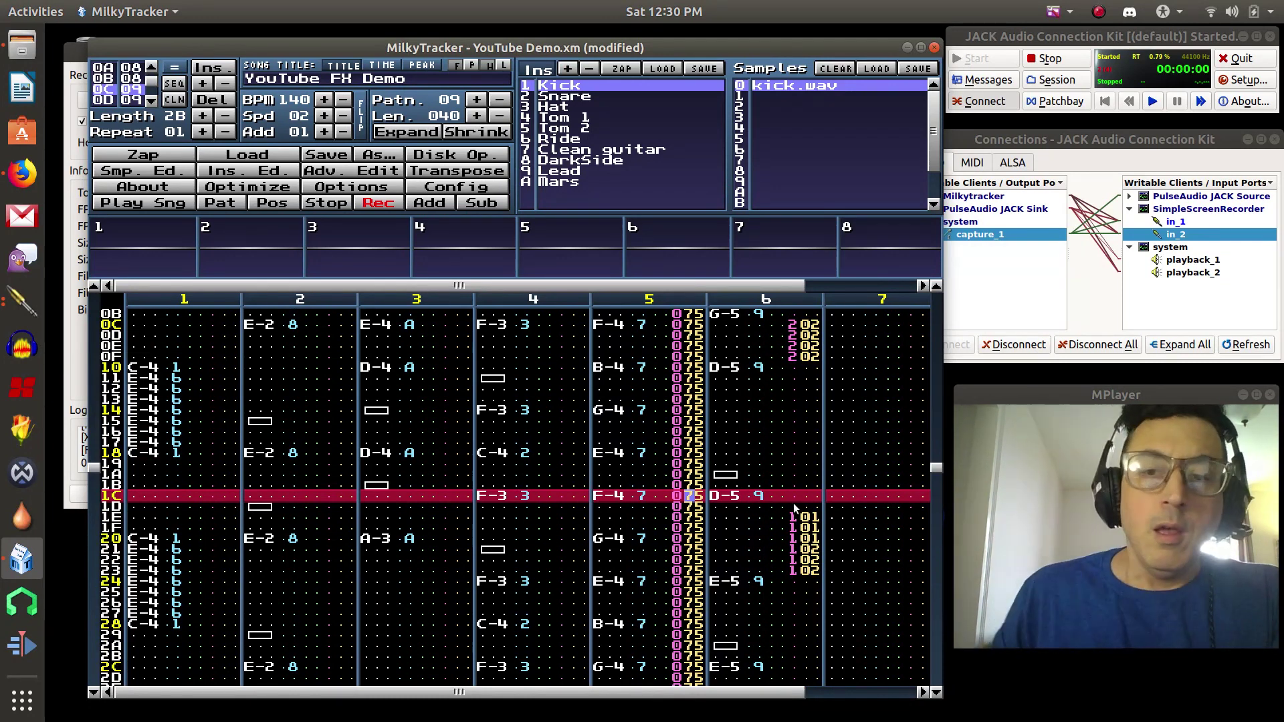
scroll(815, 412, up, 13)
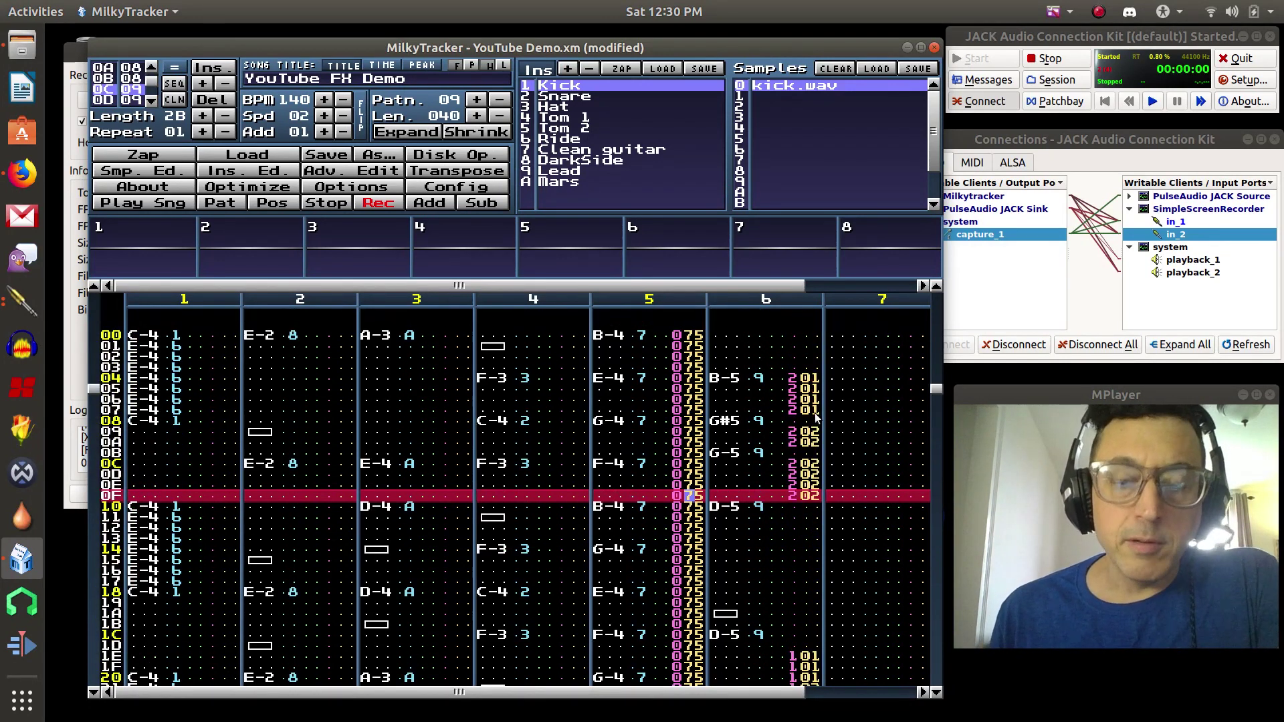
Step: Place the cursor in track 6's effect column, play pattern 09 at speed 03 and stop playback
key(Right)
key(Right)
key(Right)
key(Right)
key(Right)
key(Right)
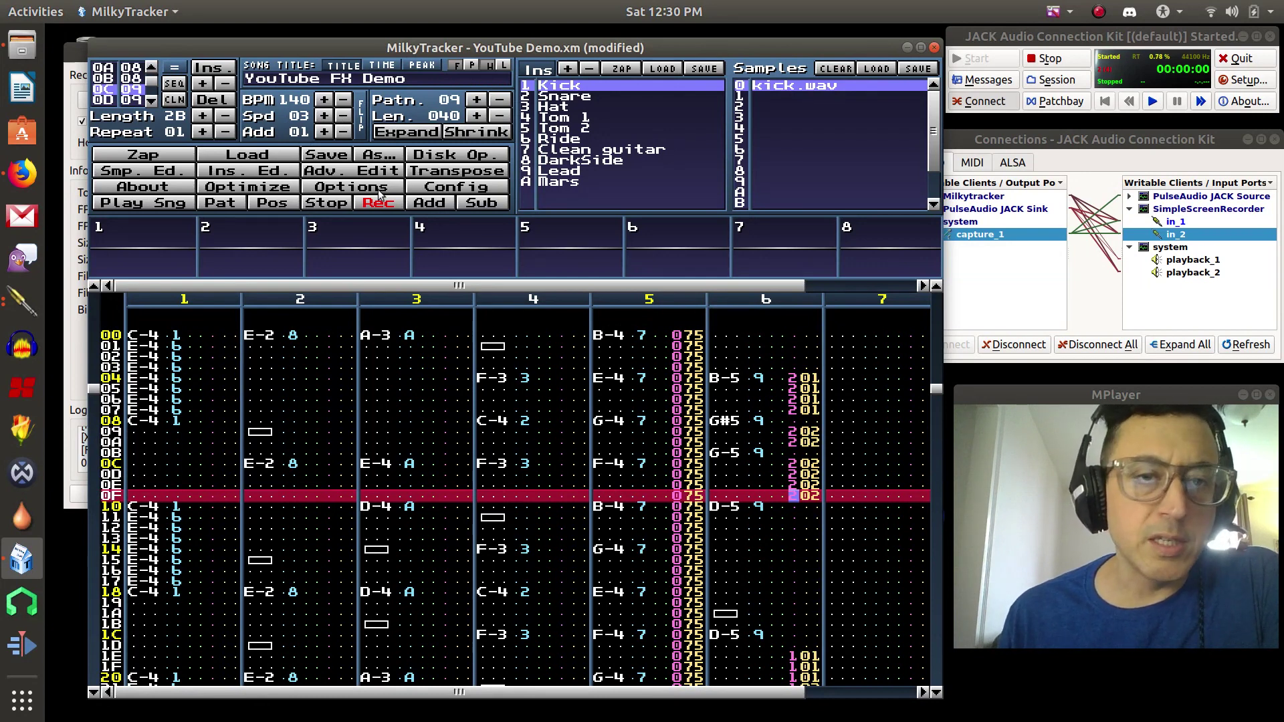
click(236, 206)
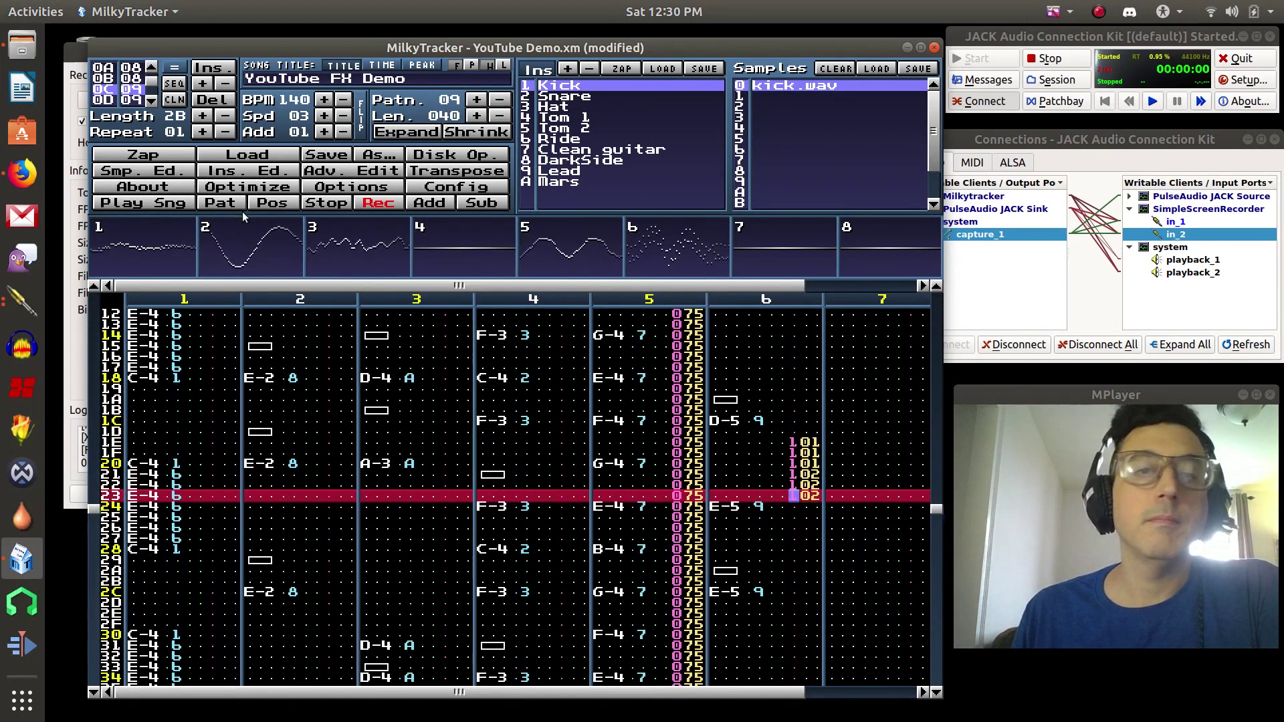
click(328, 204)
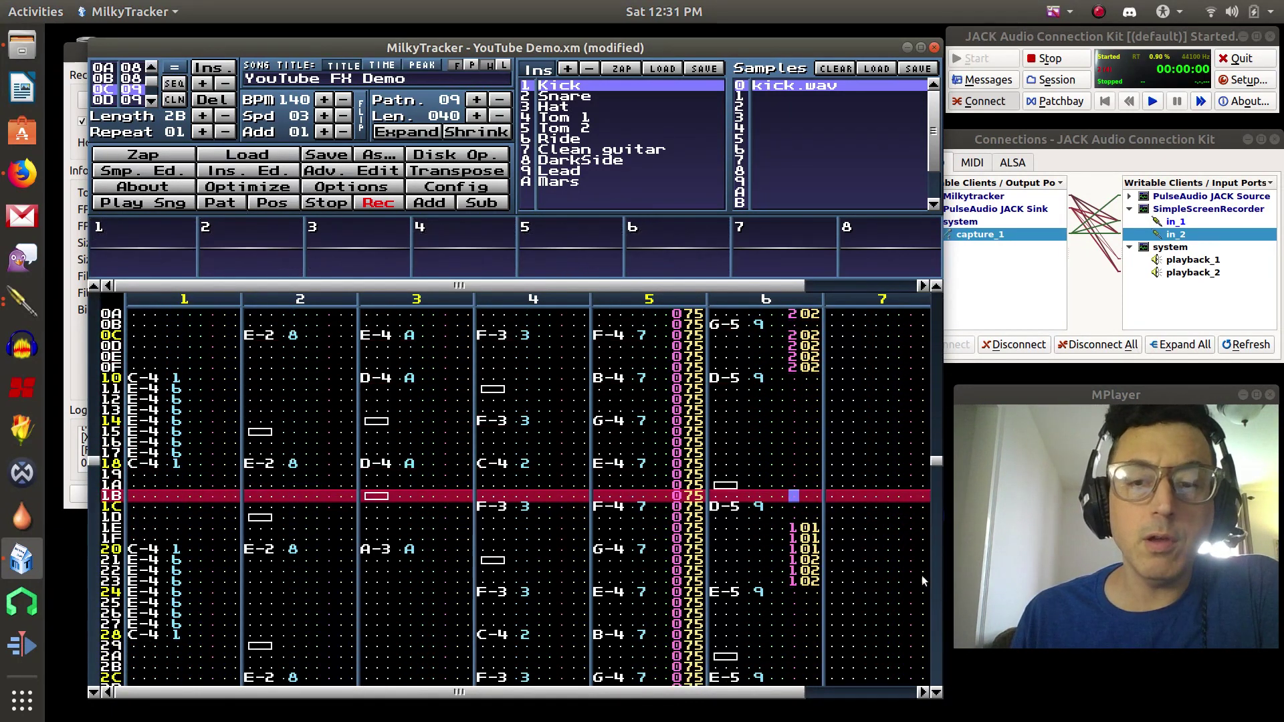
Step: Compare track 6's 1xx commands around row 20 with its 2xx commands from row 04 in pattern 09
scroll(687, 515, up, 8)
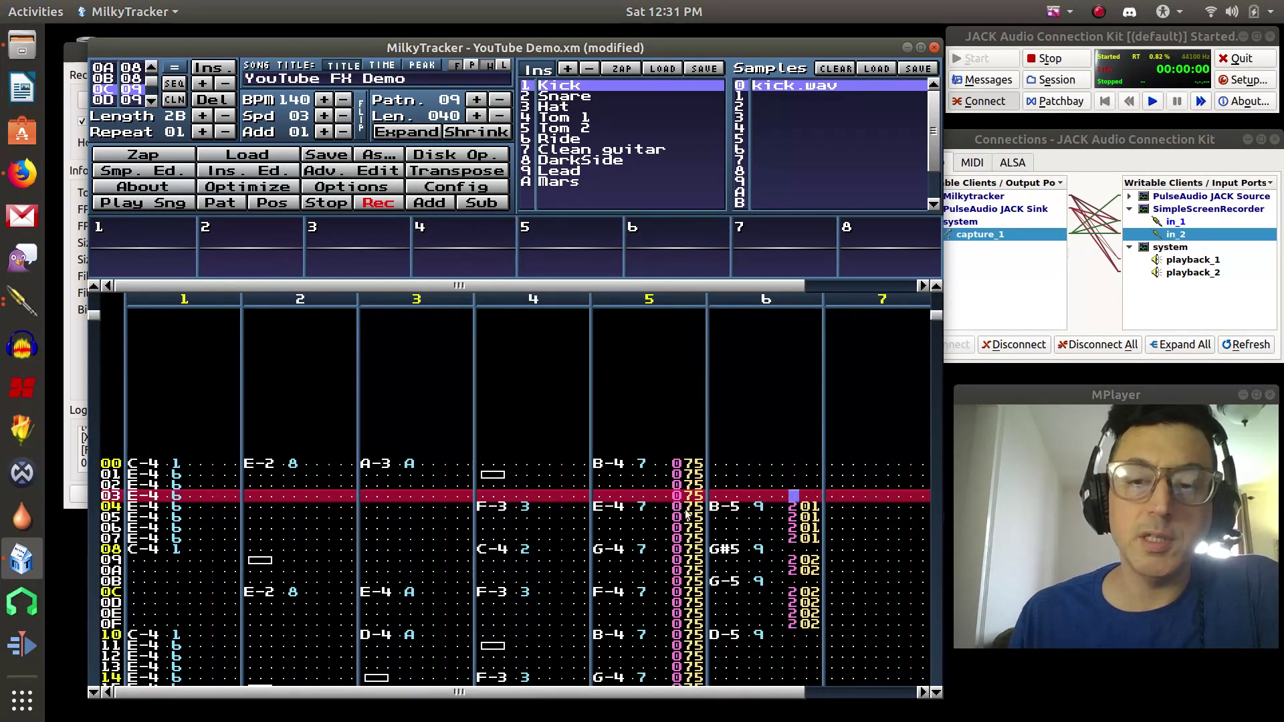
scroll(687, 515, down, 10)
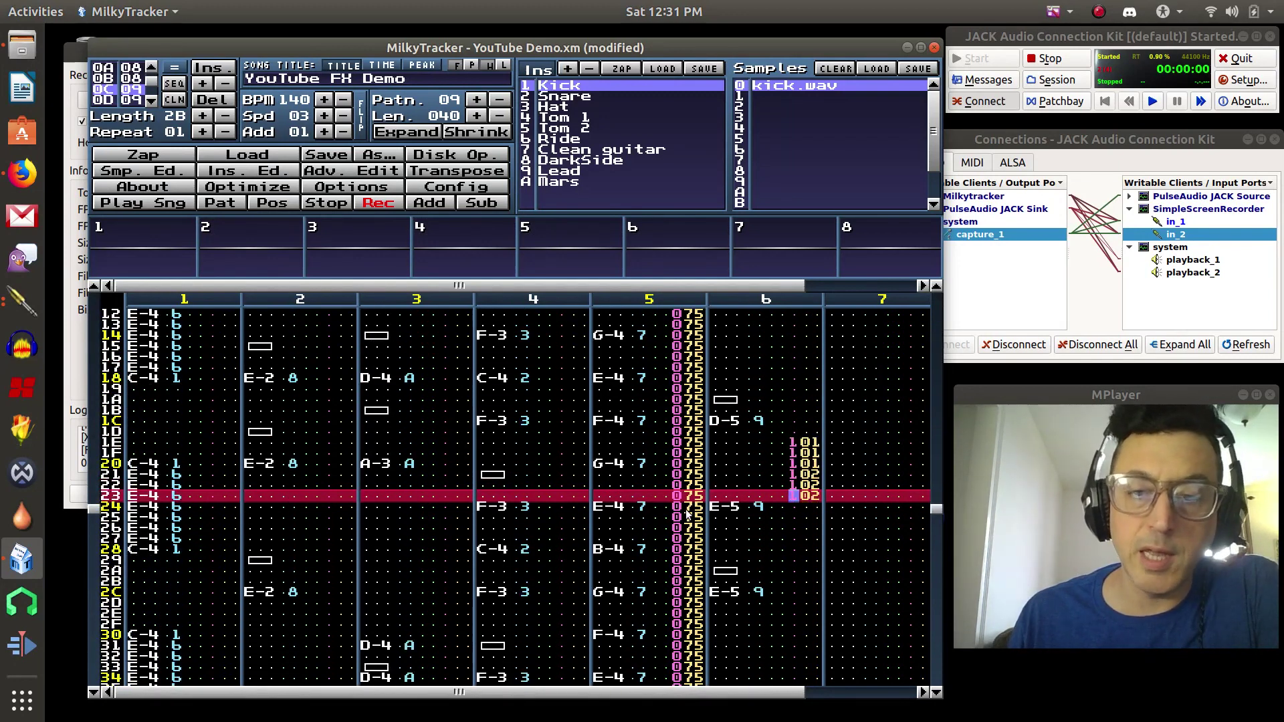
scroll(687, 515, up, 8)
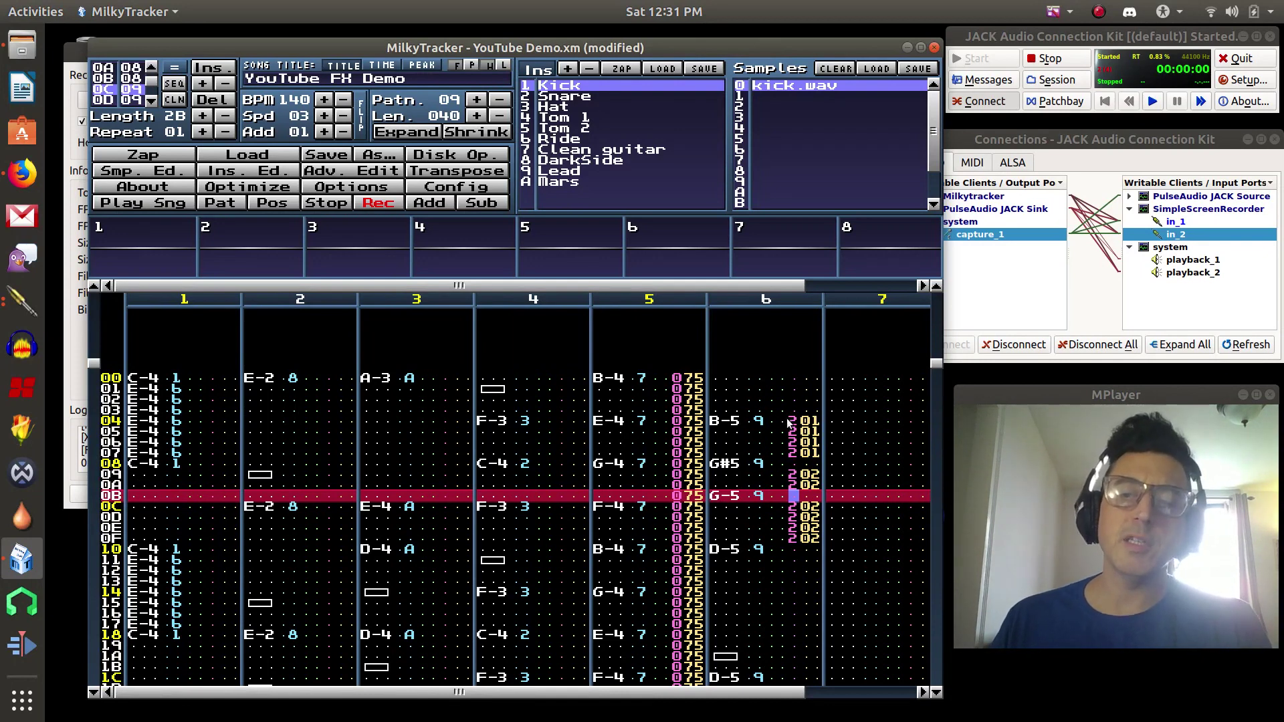
scroll(794, 424, up, 7)
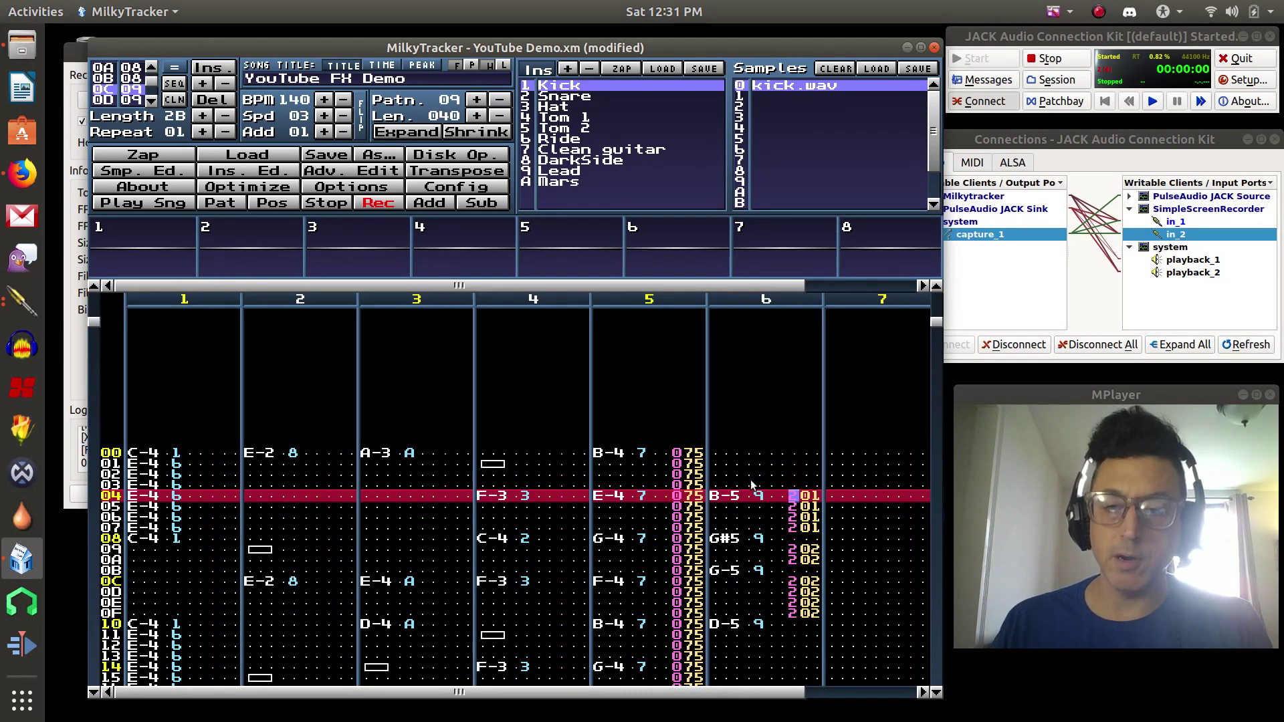
Step: Step through the parameter values of track 6's 2xx portamento down commands between rows 04 and 0F in pattern 09
click(802, 499)
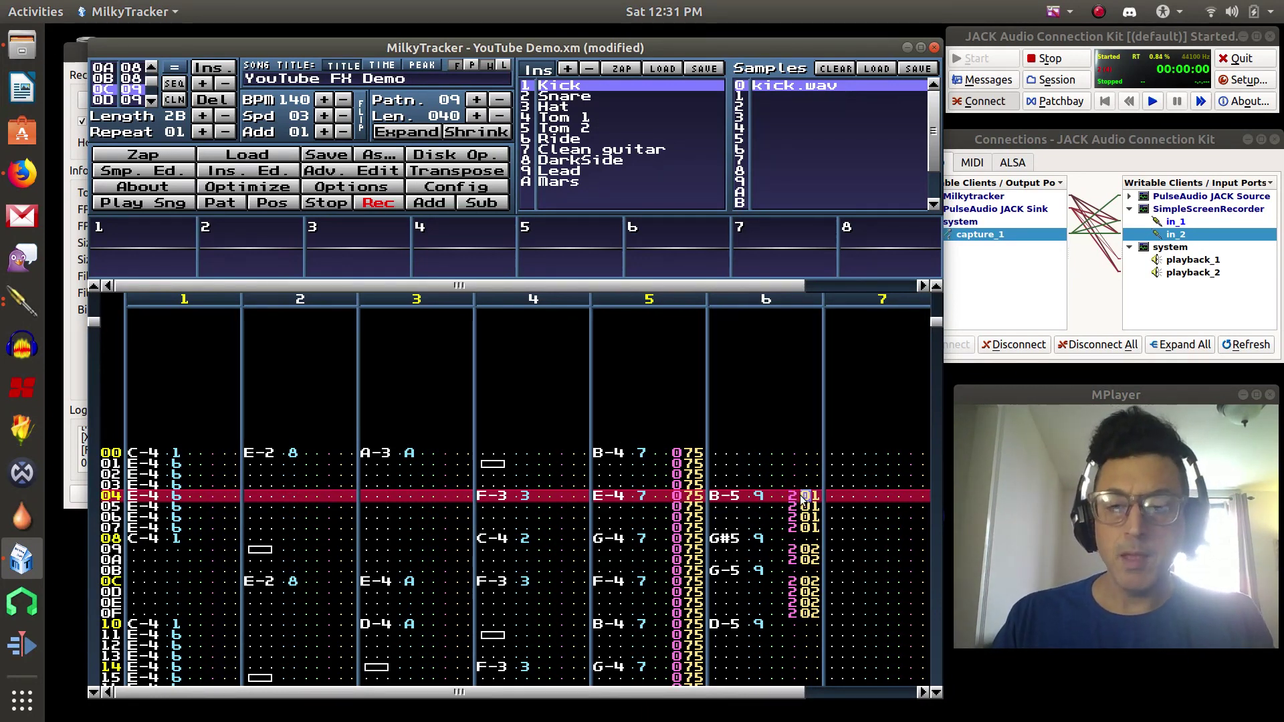
key(Down)
key(Down)
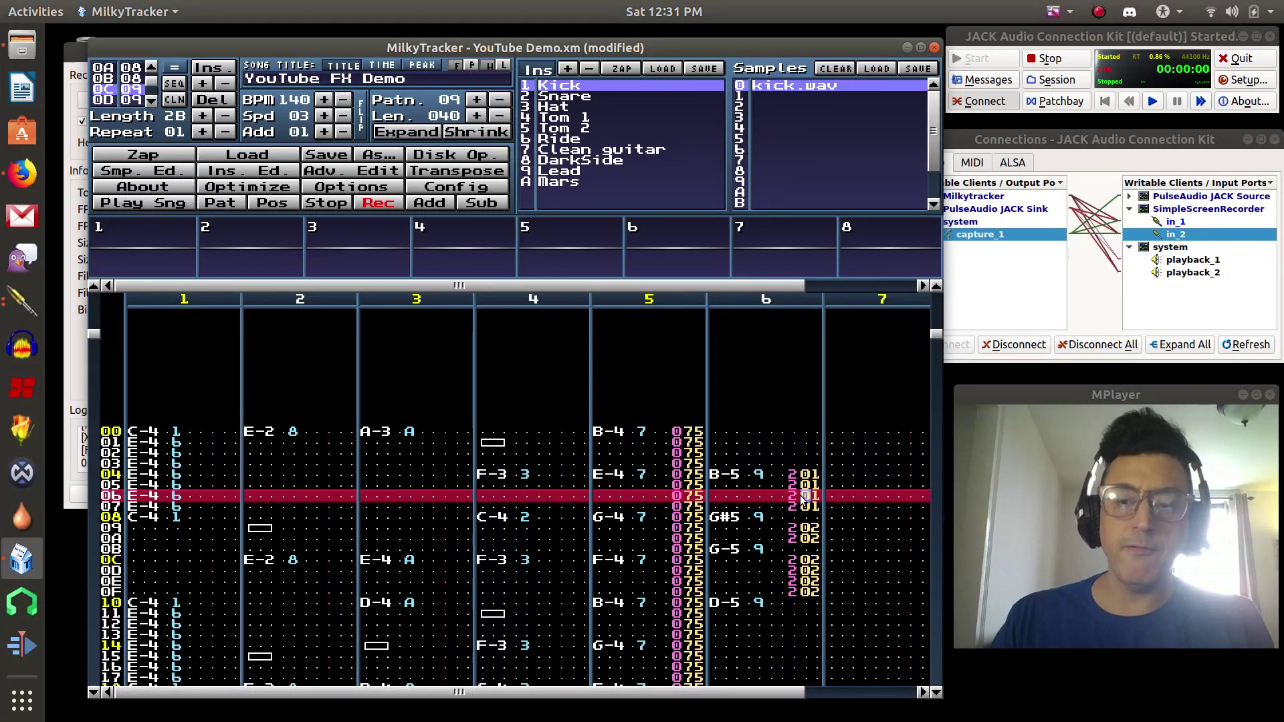
key(Down)
key(Down)
key(Down)
key(Down)
key(Down)
key(Down)
key(Down)
key(Down)
key(Down)
key(Down)
key(Down)
key(Down)
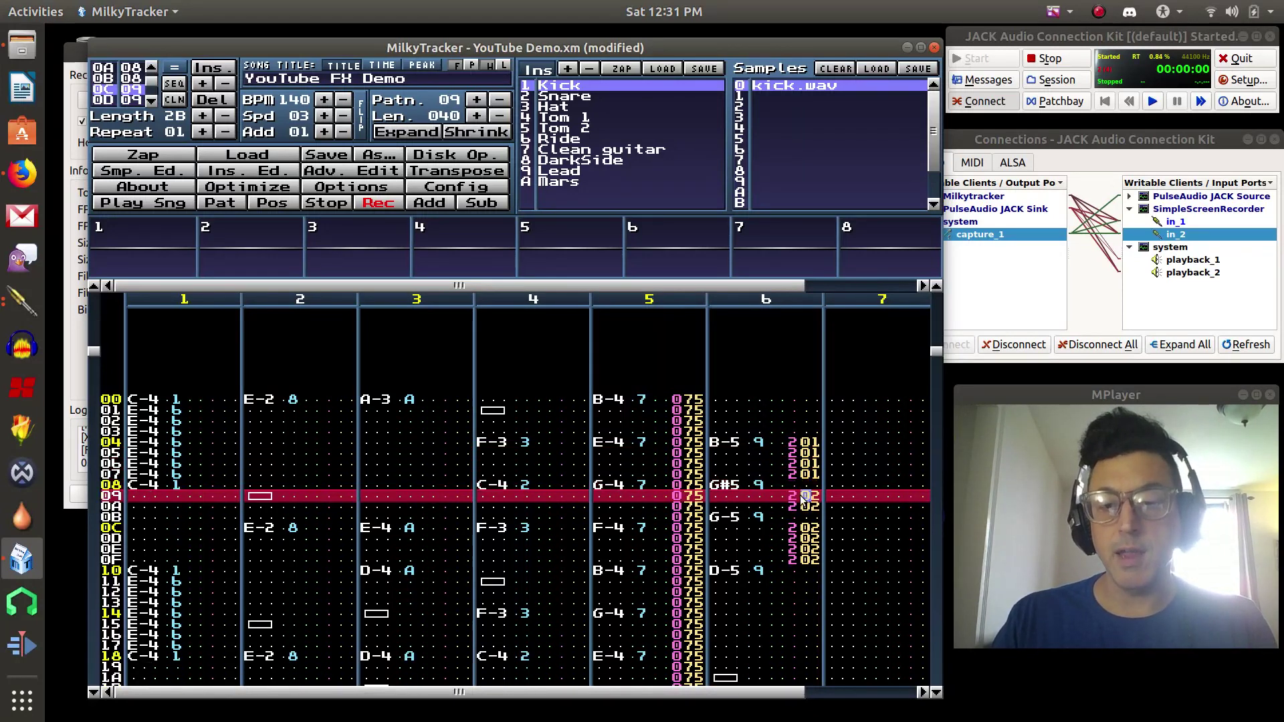
key(Down)
key(Down)
key(Down)
key(Down)
key(Down)
key(Down)
key(Up)
key(Up)
key(Up)
key(Up)
key(Up)
key(Up)
key(Up)
key(Up)
key(Up)
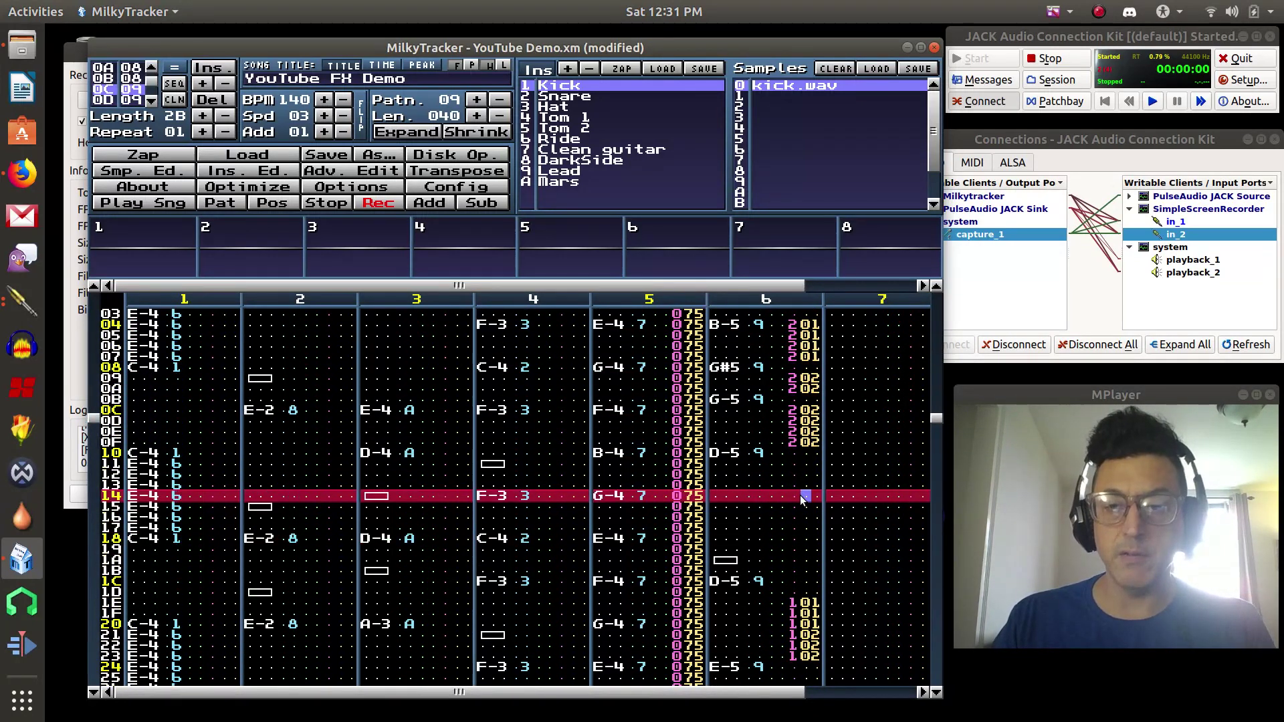
key(Up)
key(Up)
key(Up)
key(Up)
key(Up)
key(Up)
key(Up)
key(Up)
key(Up)
key(Up)
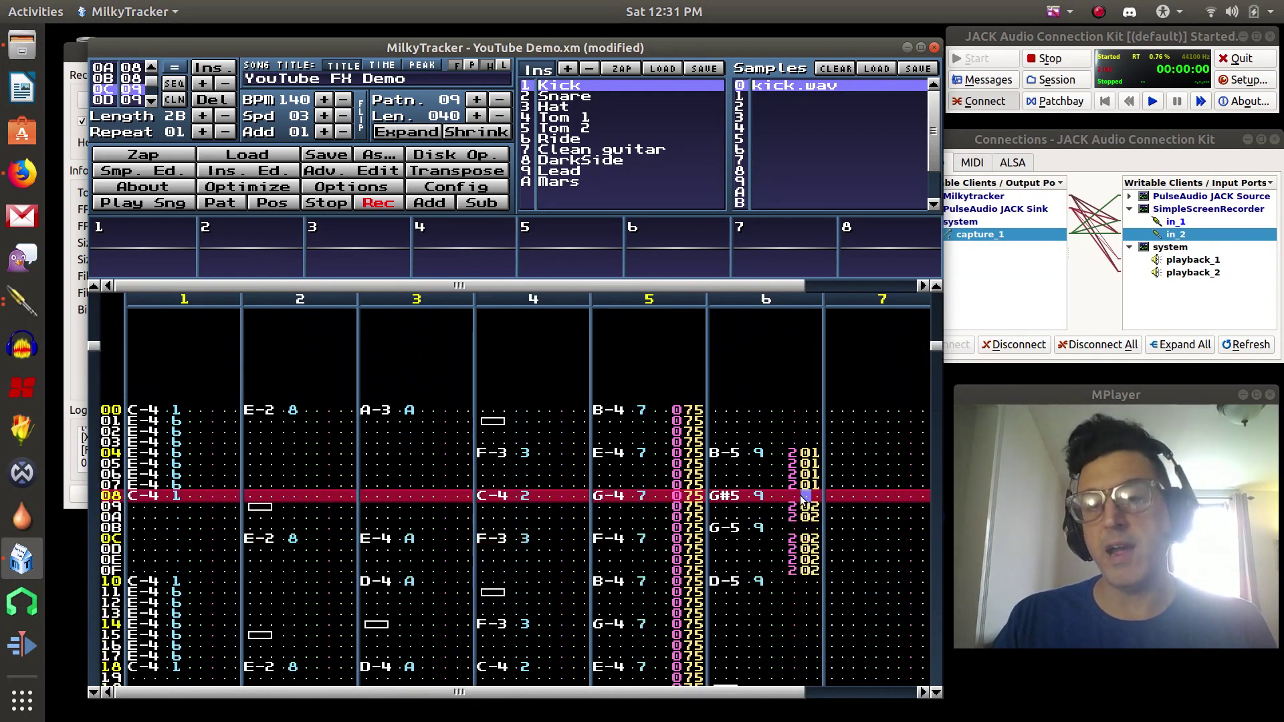
key(Up)
key(Down)
key(Down)
key(Down)
key(Down)
key(Down)
key(Down)
key(Down)
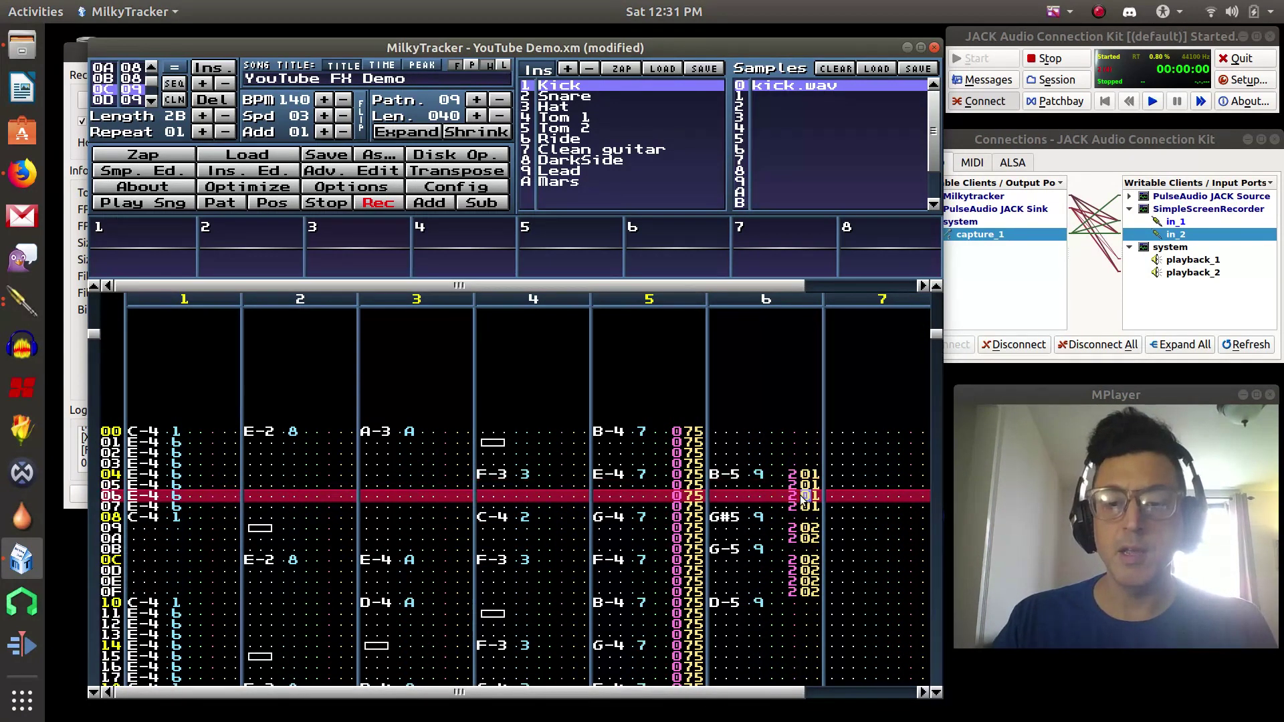
key(Down)
key(Down)
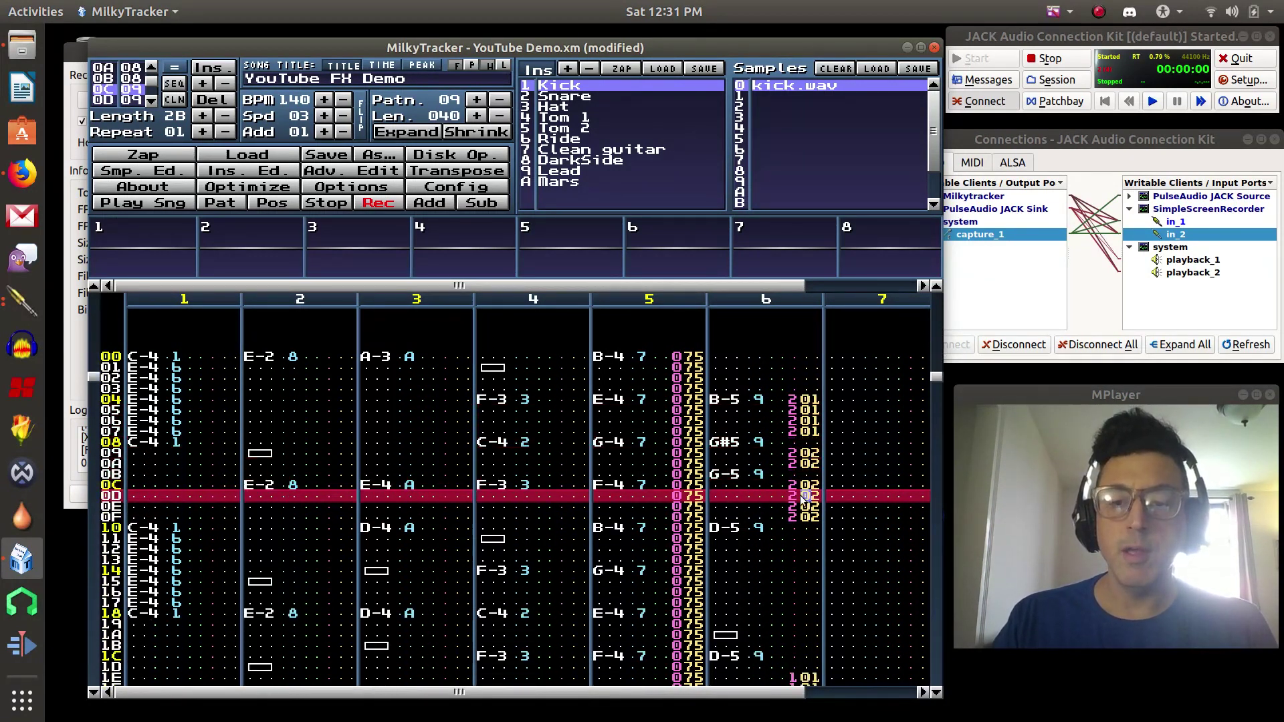
Step: Examine track 6's 2xx commands between rows 04 and 0F and its 1xx commands from row 1E in pattern 09
key(Up)
key(Up)
key(Up)
key(Up)
key(Up)
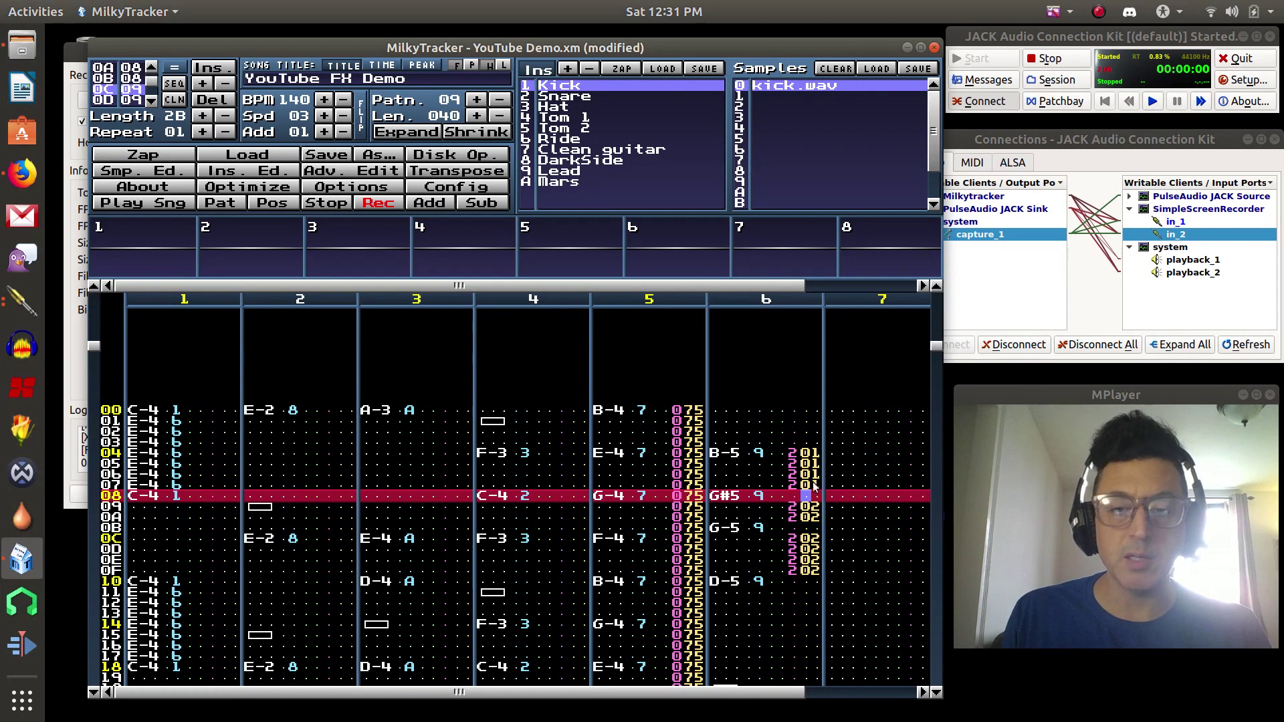
scroll(803, 550, down, 6)
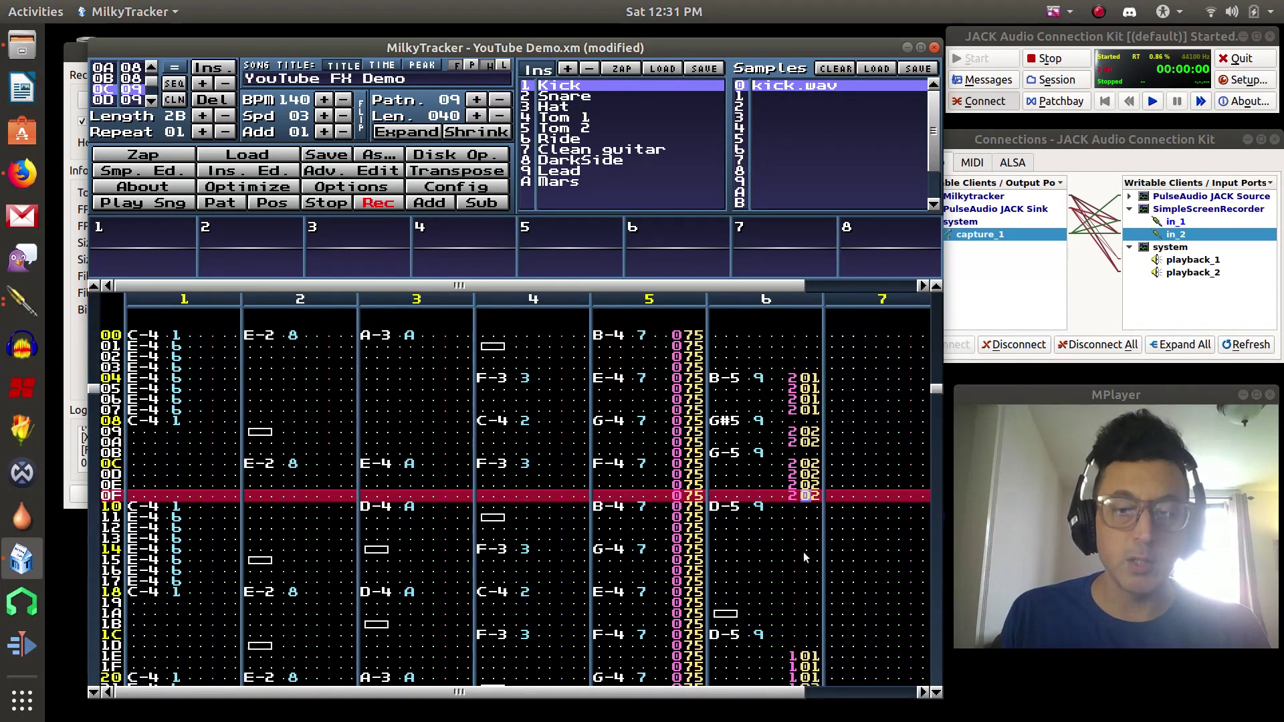
scroll(804, 552, down, 5)
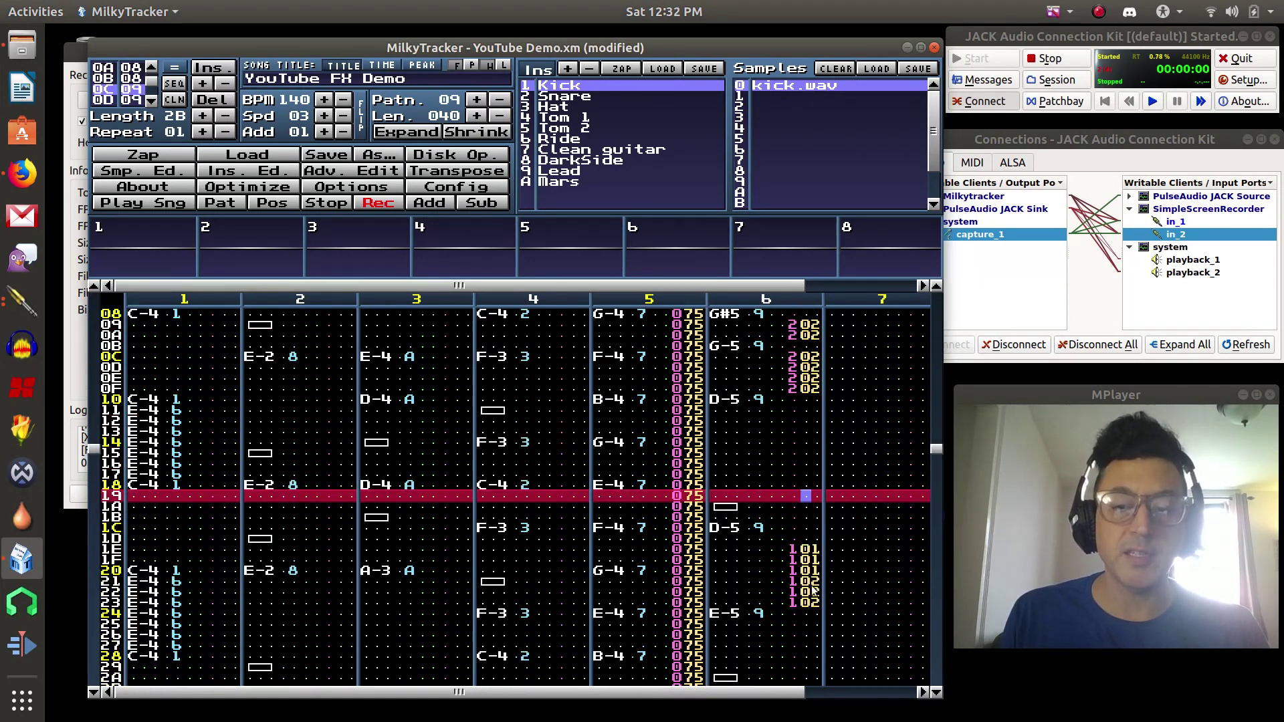
scroll(812, 585, down, 1)
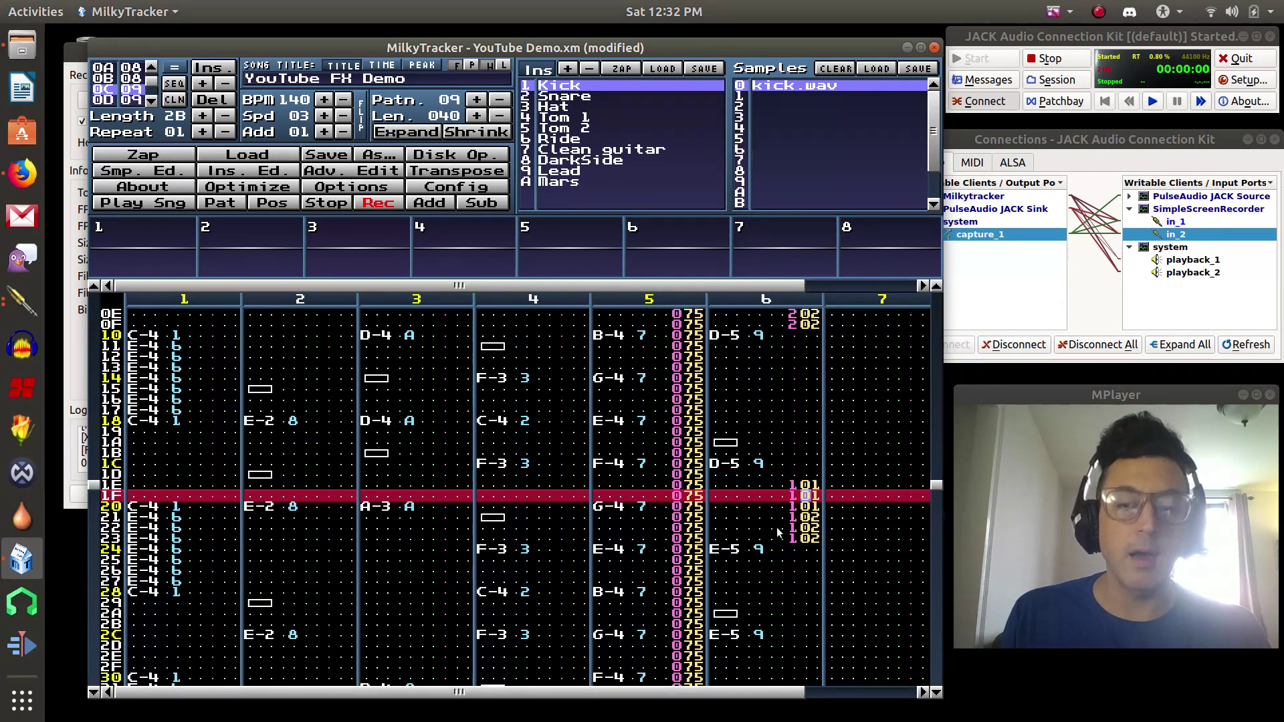
scroll(777, 533, down, 1)
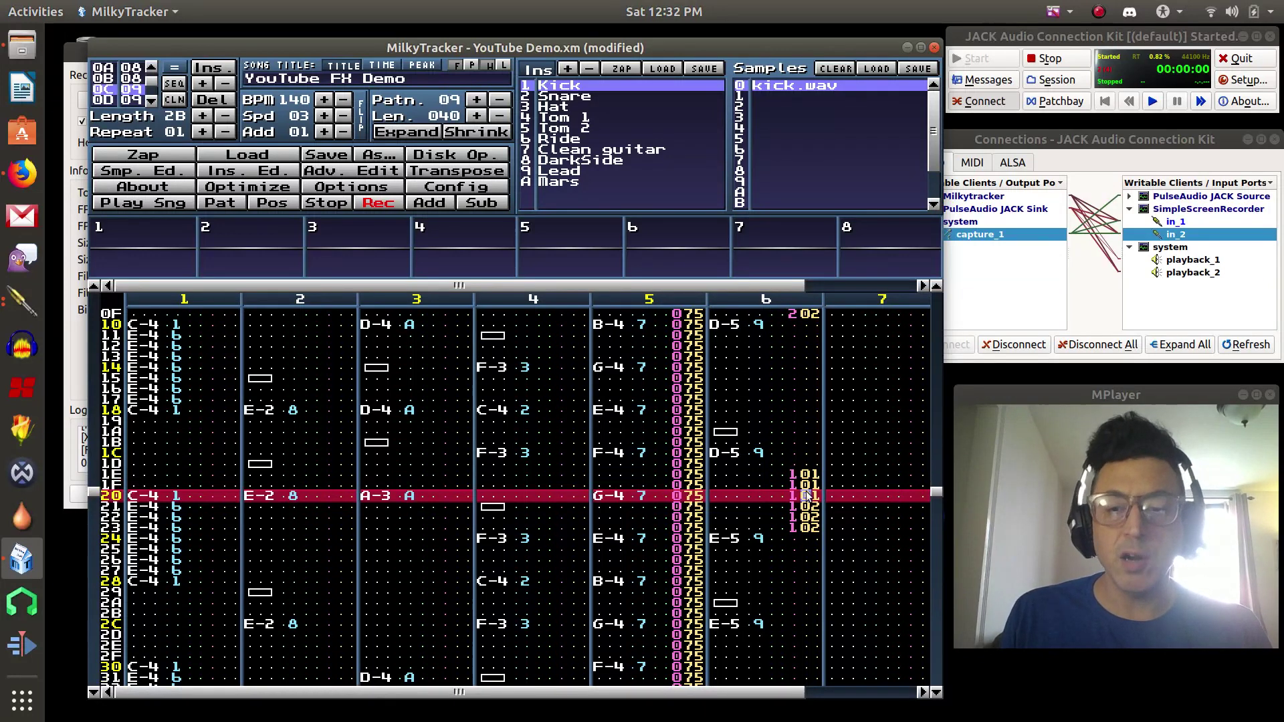
Step: Enter 200 portamento down commands in track 6's effect column from row 2C to row 32
scroll(813, 525, down, 10)
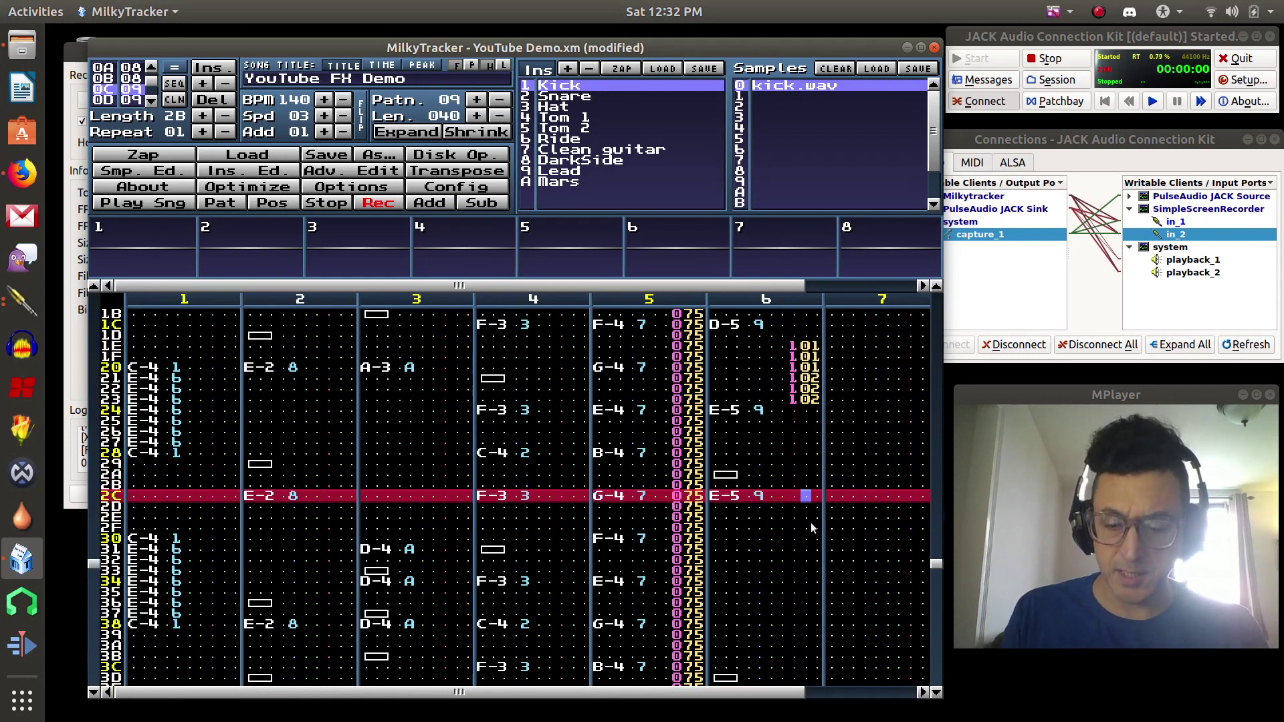
key(Left)
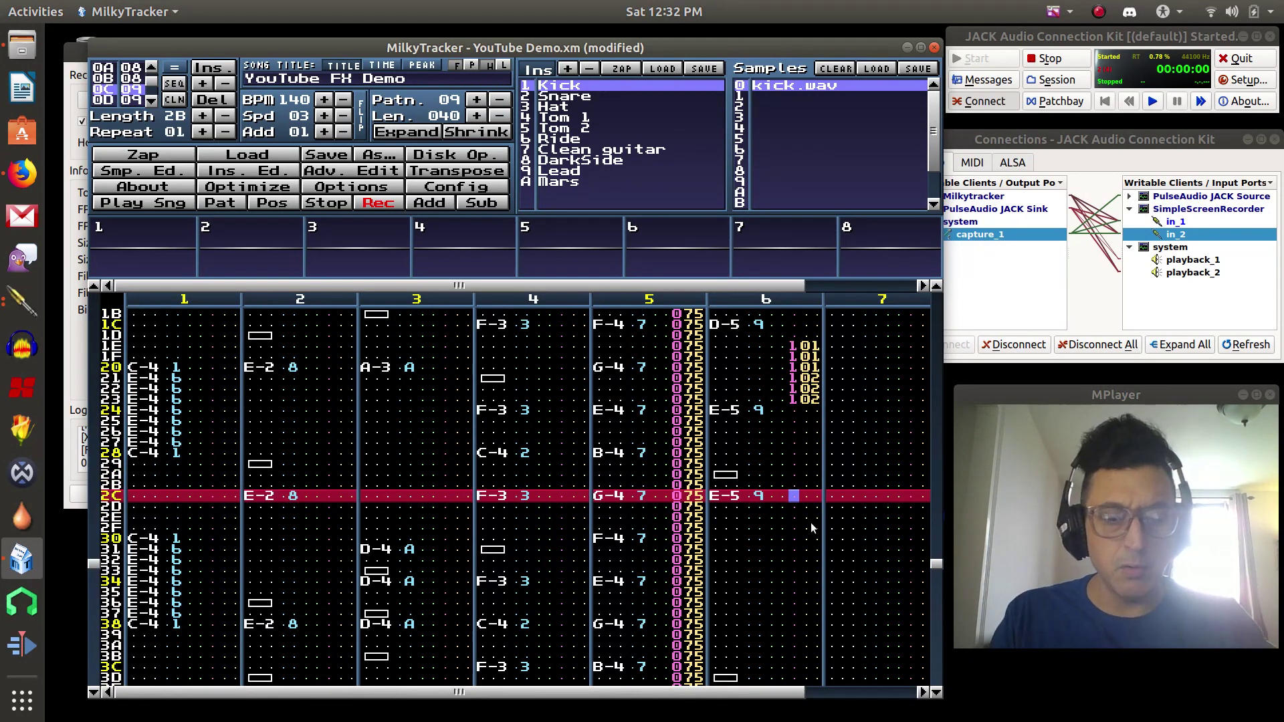
text(200)
key(Up)
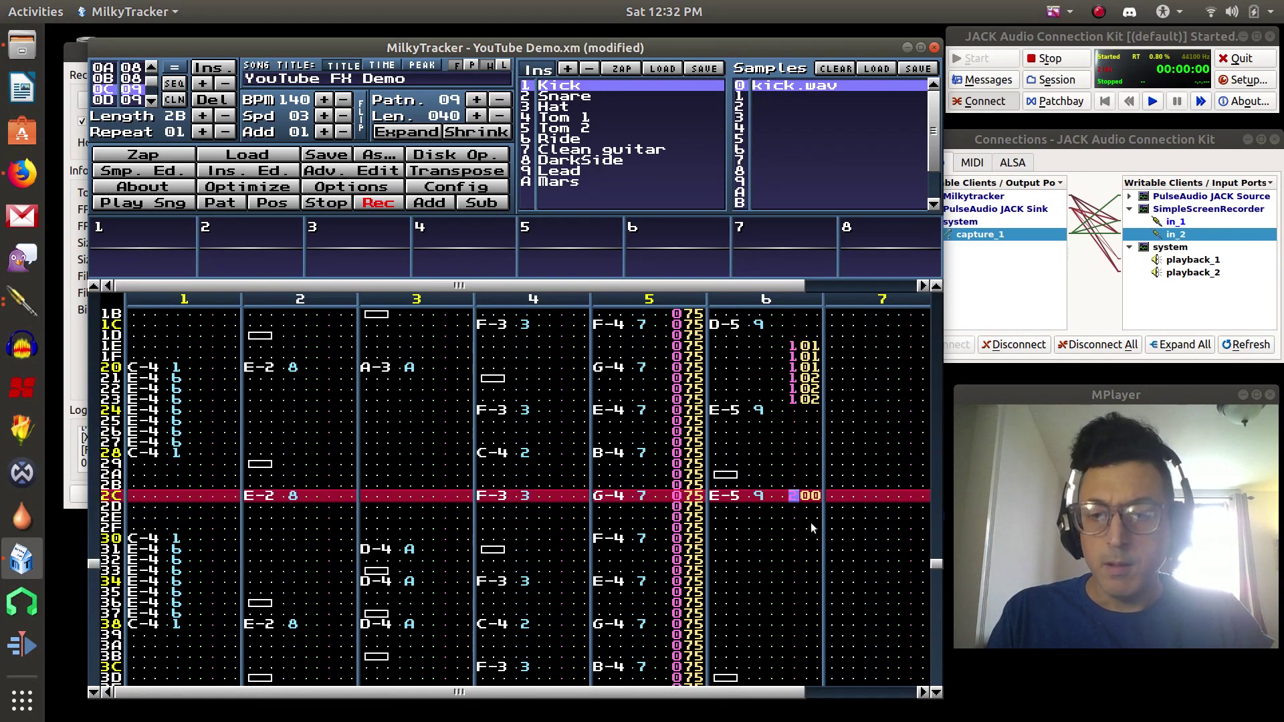
text(2222222)
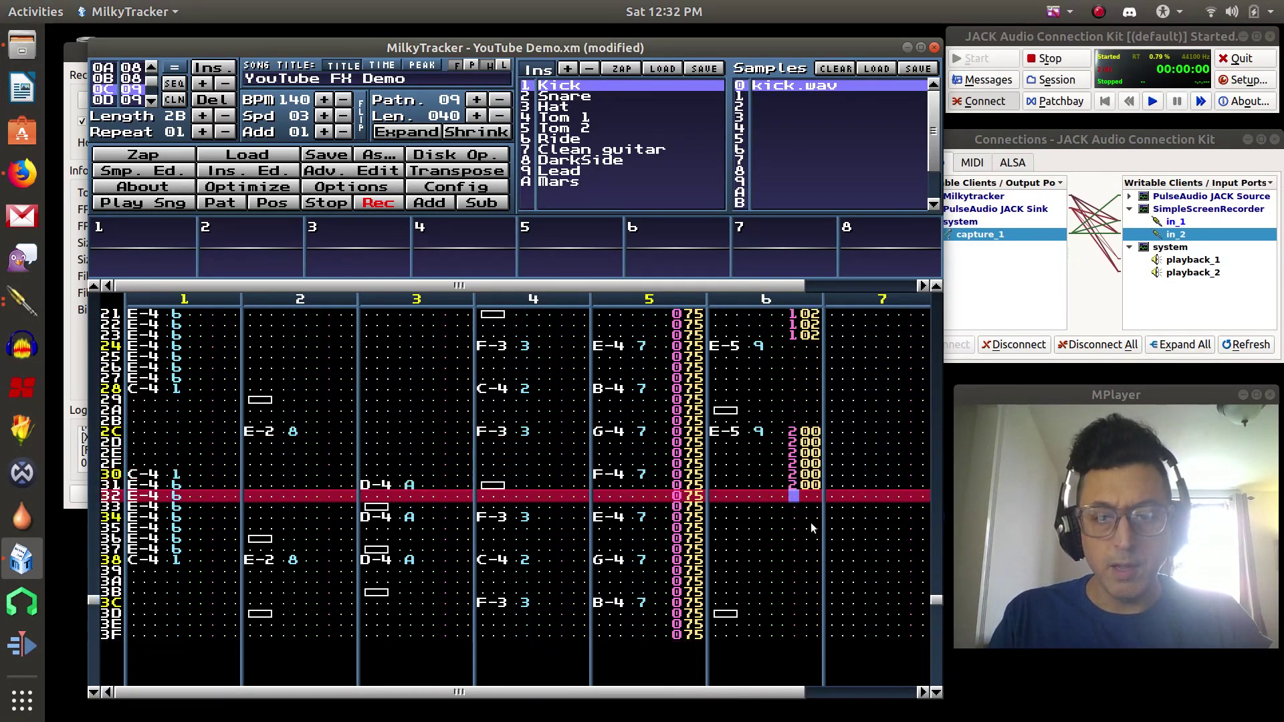
Step: Extend the 200 commands on track 6 from row 33 through row 3F and clear the stray one on row 00
key(Up)
key(Up)
key(Up)
key(Up)
key(Up)
key(Up)
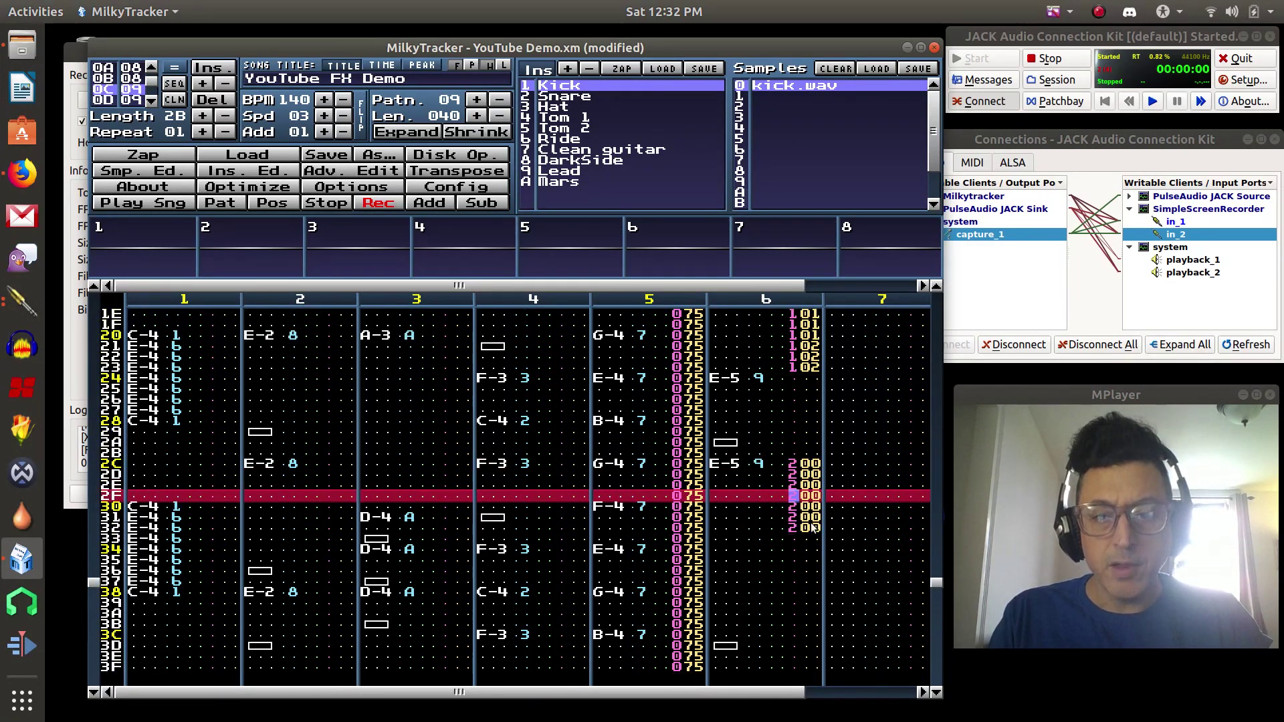
key(Down)
key(Down)
key(Down)
key(Down)
key(Down)
key(Down)
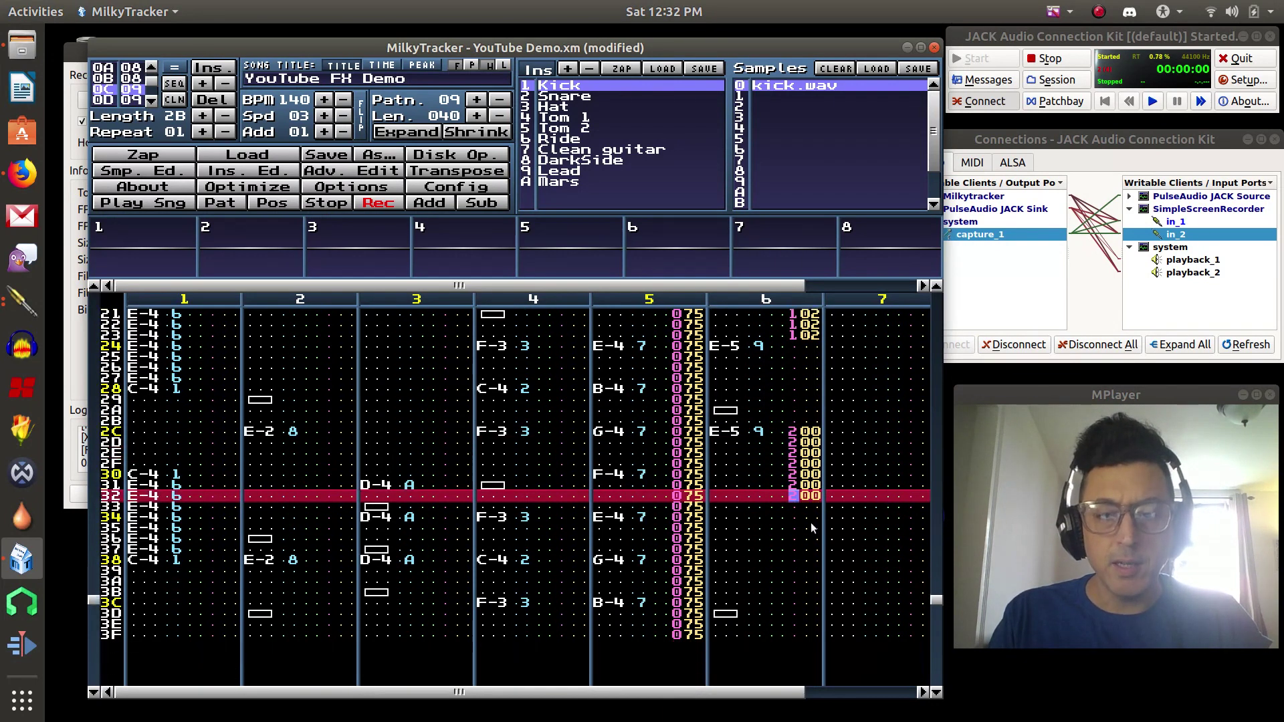
text(22222222222222)
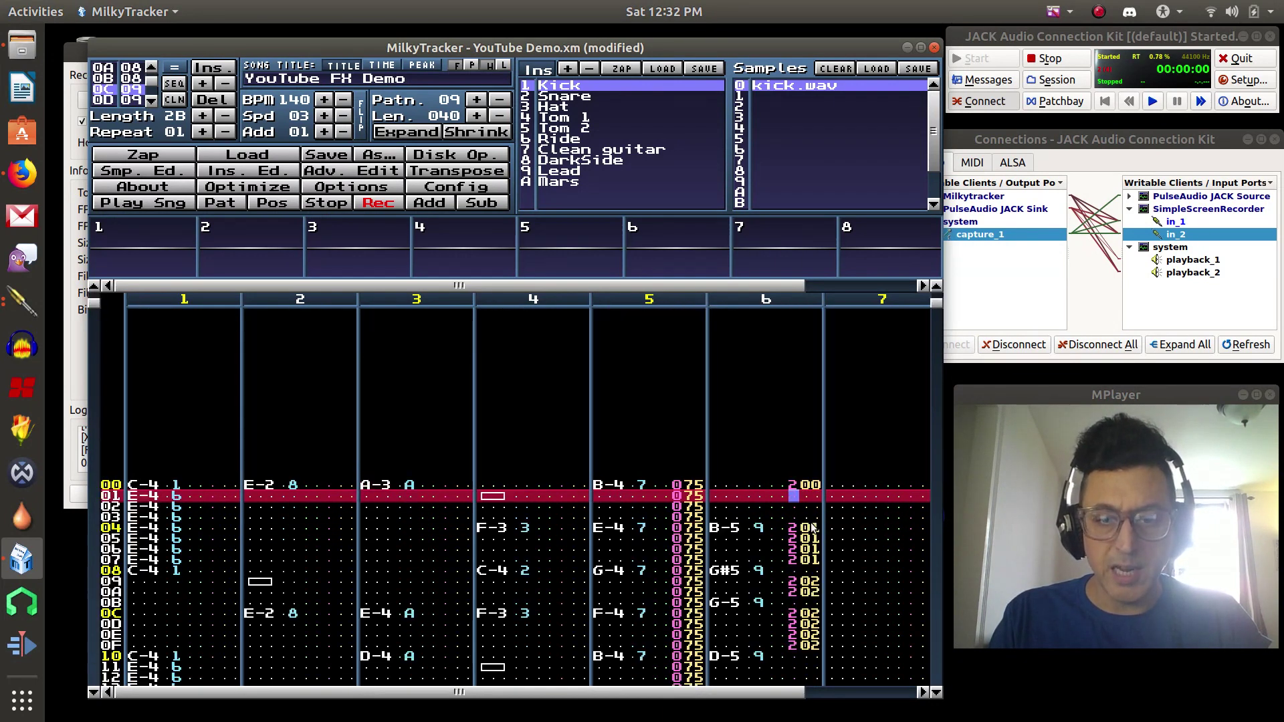
key(Up)
key(Delete)
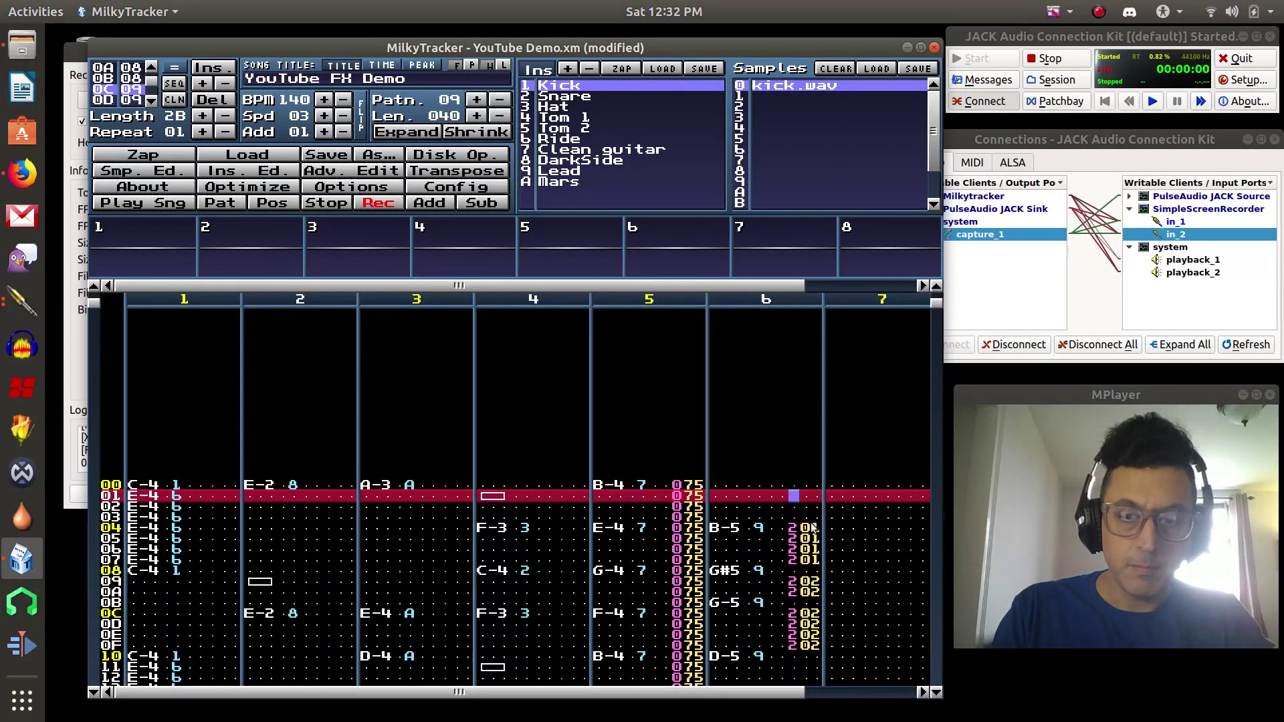
key(Up)
Step: Set the parameter of track 6's 2xx commands to 01 on rows 2C to 2F
scroll(810, 524, up, 17)
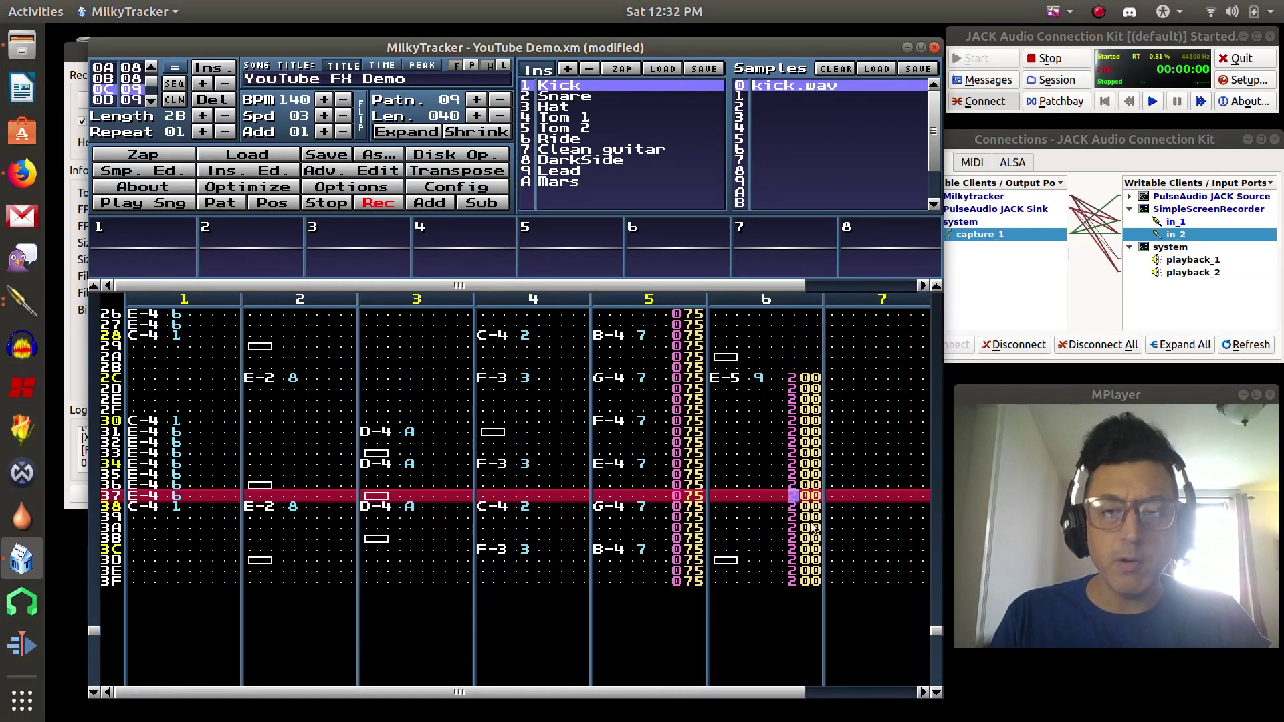
scroll(812, 526, up, 3)
key(Right)
key(Right)
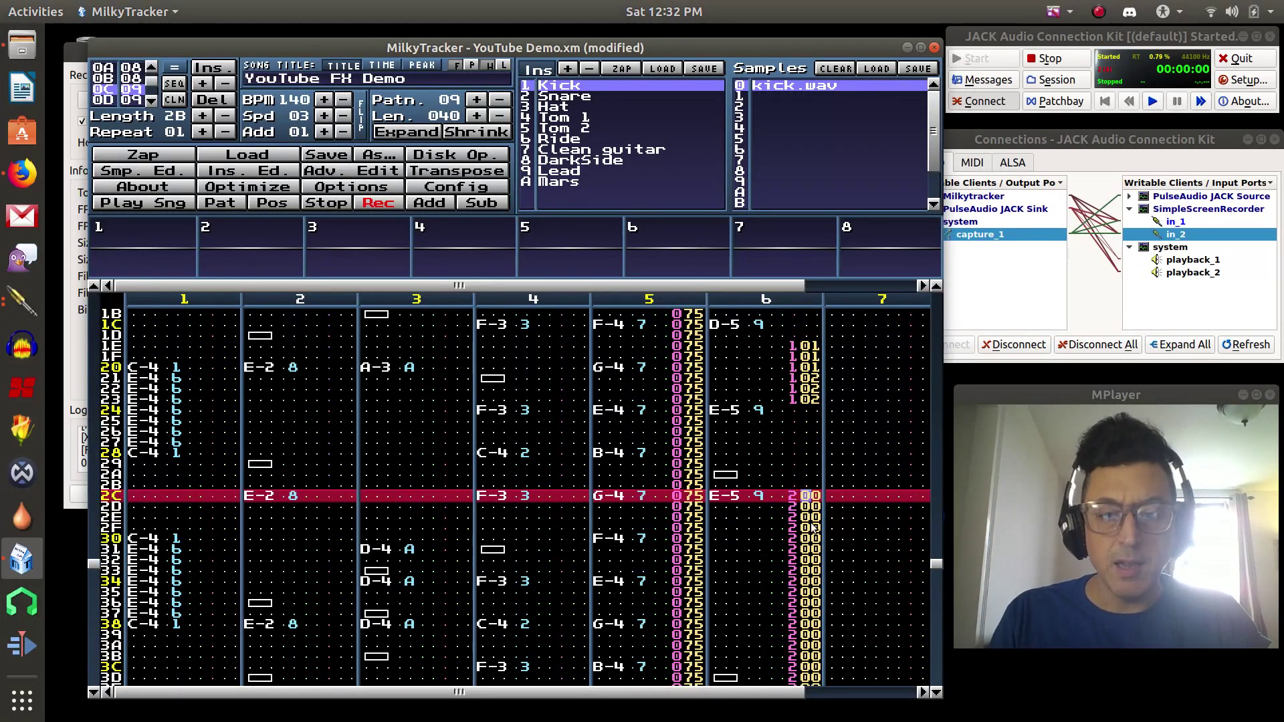
text(111)
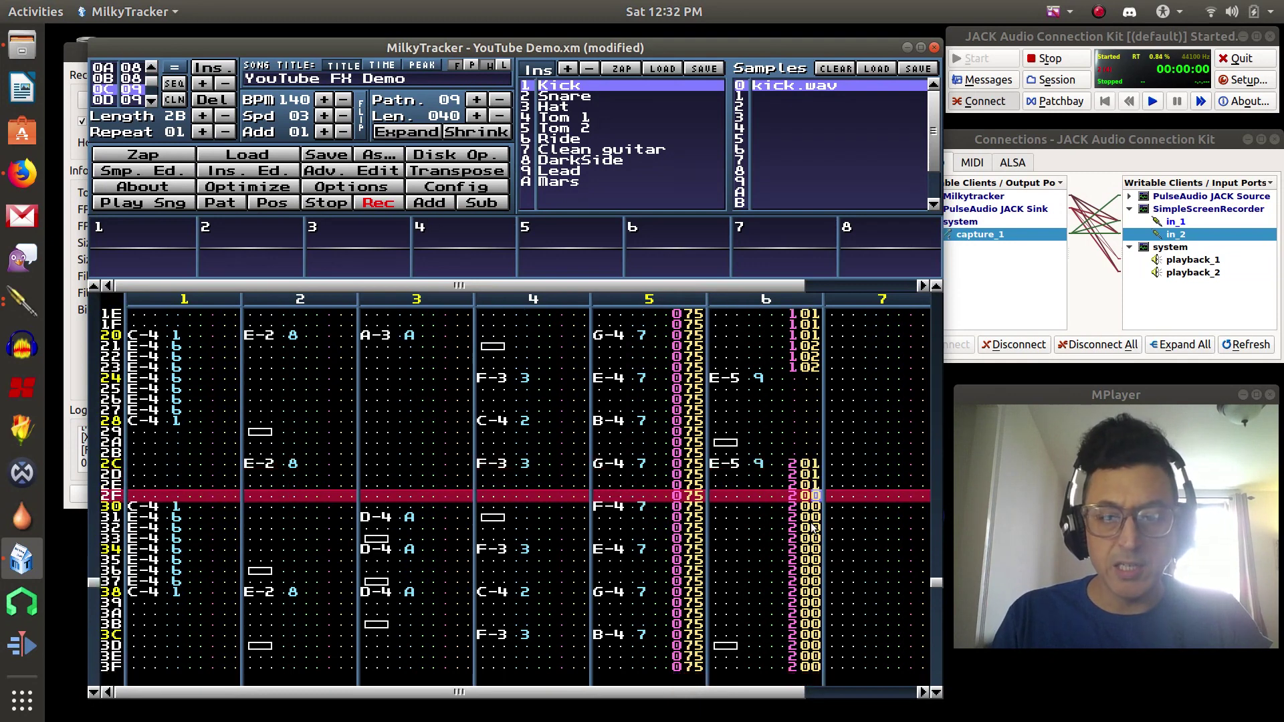
text(1)
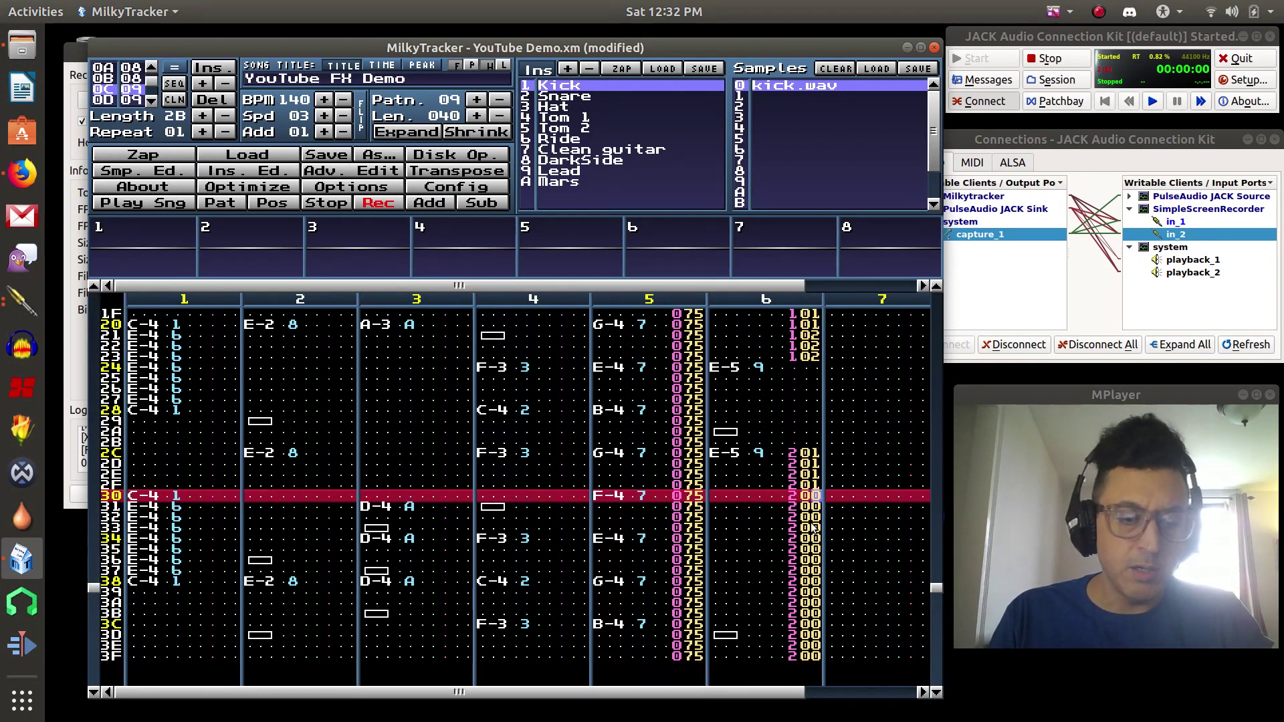
Step: Set track 6's 2xx parameters to 04 on rows 30 to 35, 05 on rows 36 to 3A and 10 on rows 3B to 3F
text(444444)
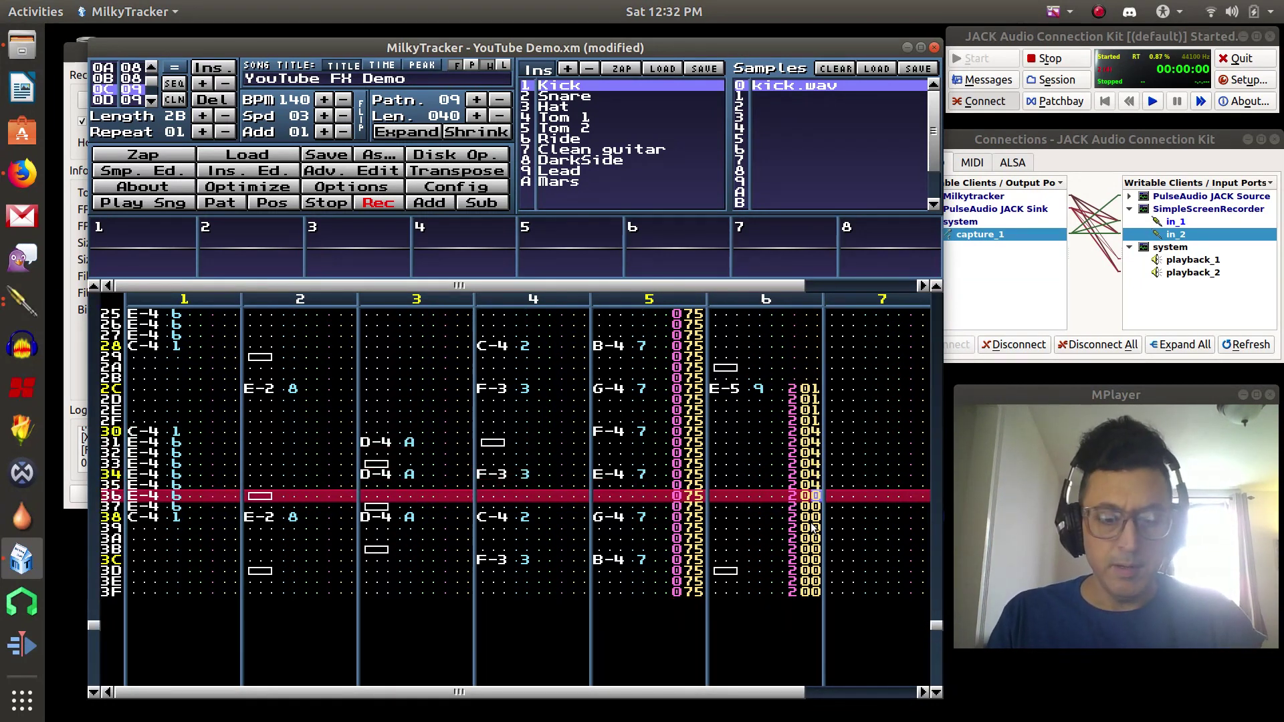
text(55555)
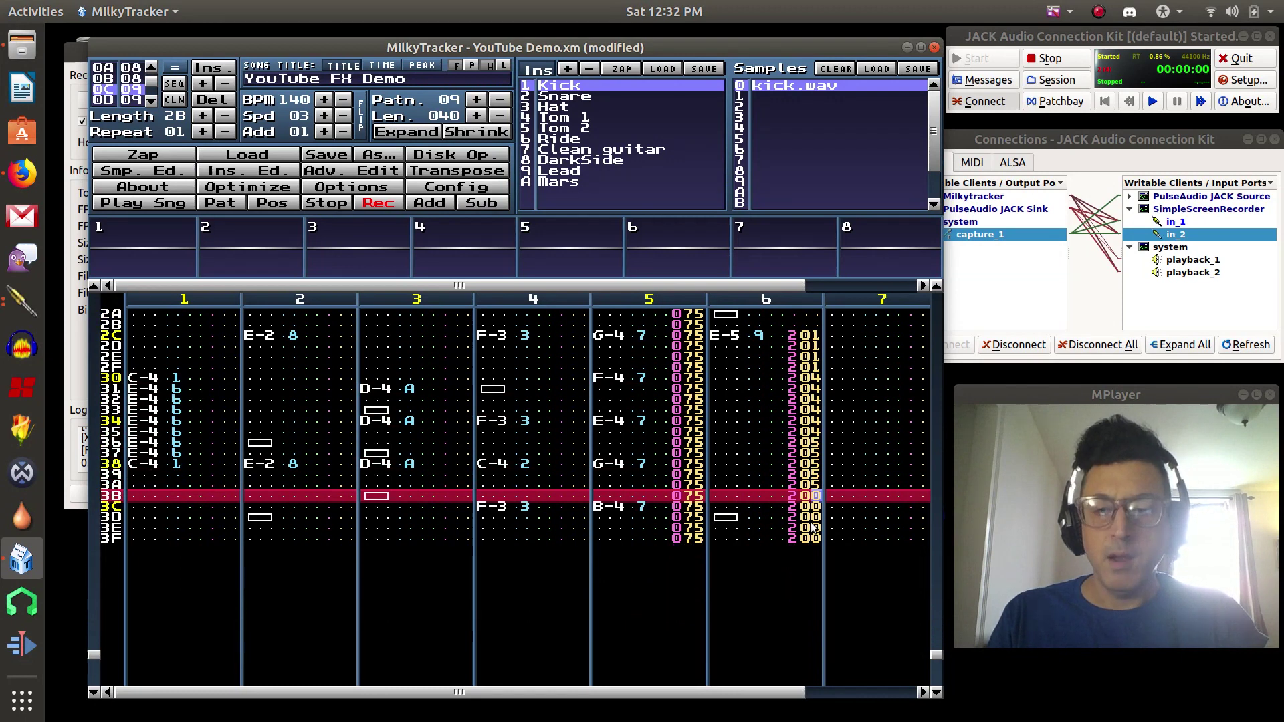
text(55555)
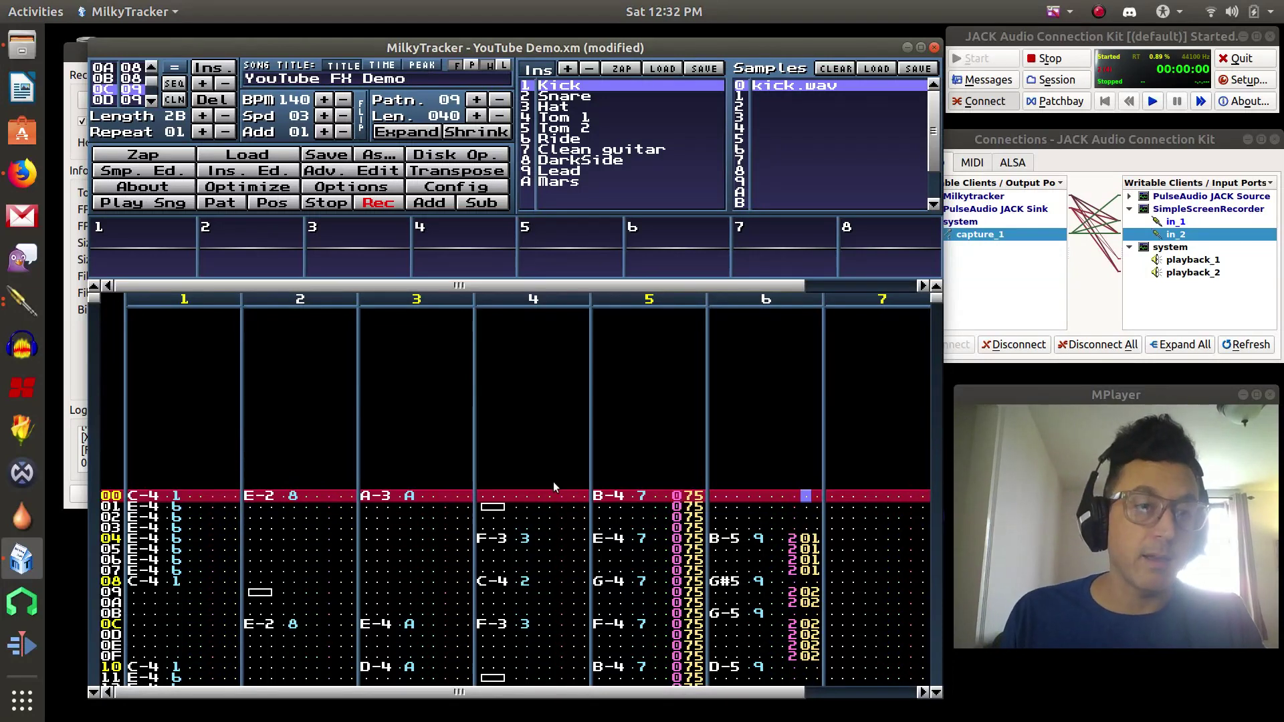
Step: Play pattern 09 to hear track 6's 2xx pitch slide from row 2C, and stop playback
click(212, 209)
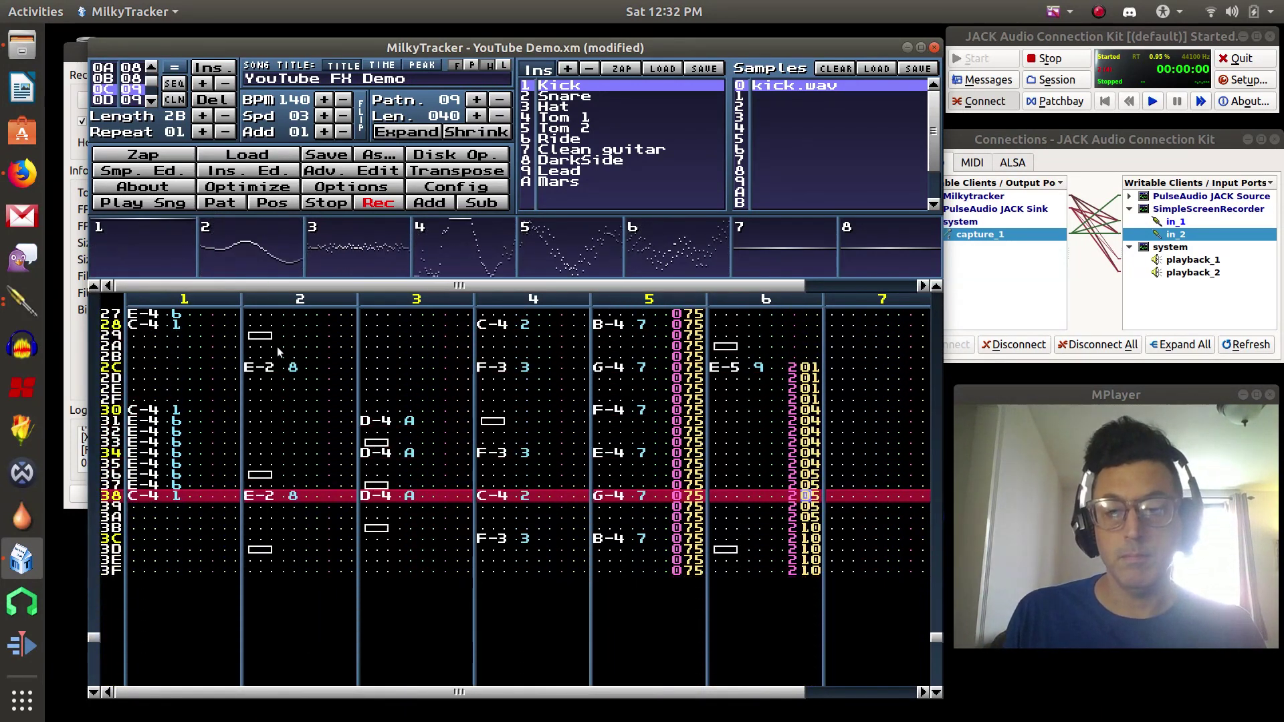
click(323, 205)
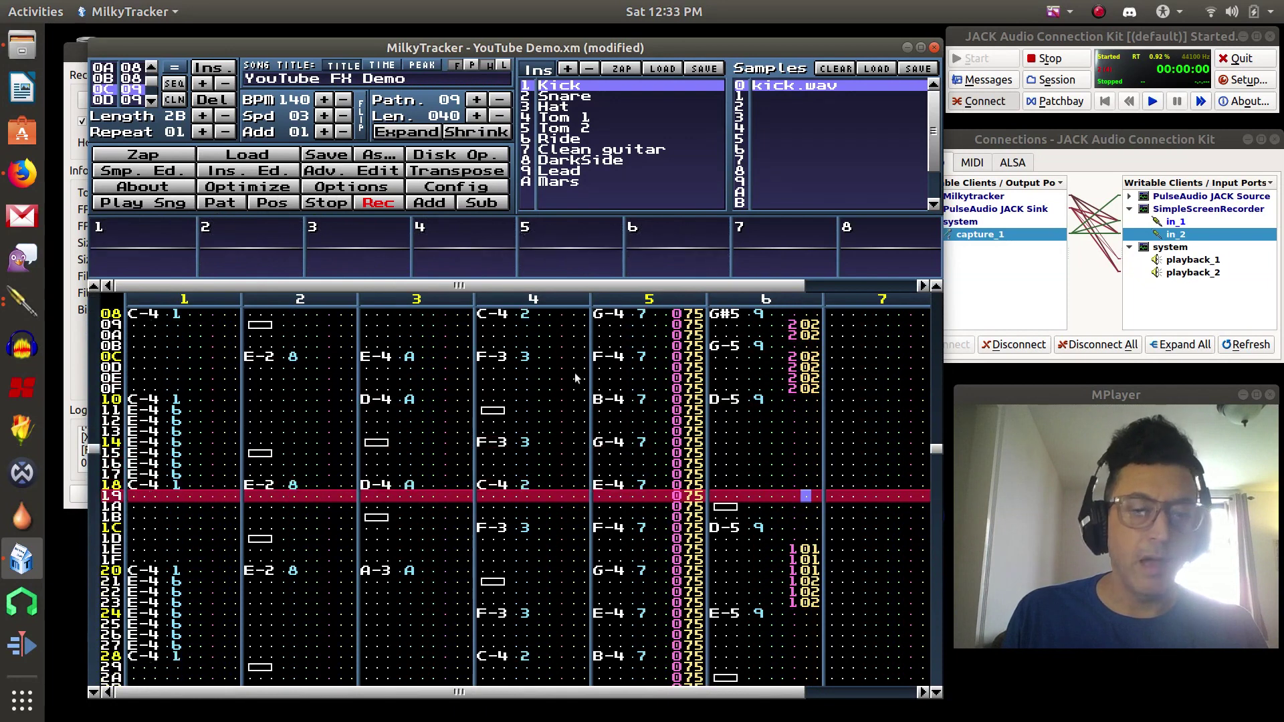
Step: Delete the note-off on track 6 at row 3D, replay pattern 09 and stop playback
key(Down)
key(Down)
key(Down)
key(Down)
key(Down)
key(Down)
key(Down)
key(Down)
key(Down)
key(Down)
key(Down)
key(Down)
key(Down)
key(Down)
key(Down)
key(Down)
key(Down)
key(Down)
key(Down)
key(Down)
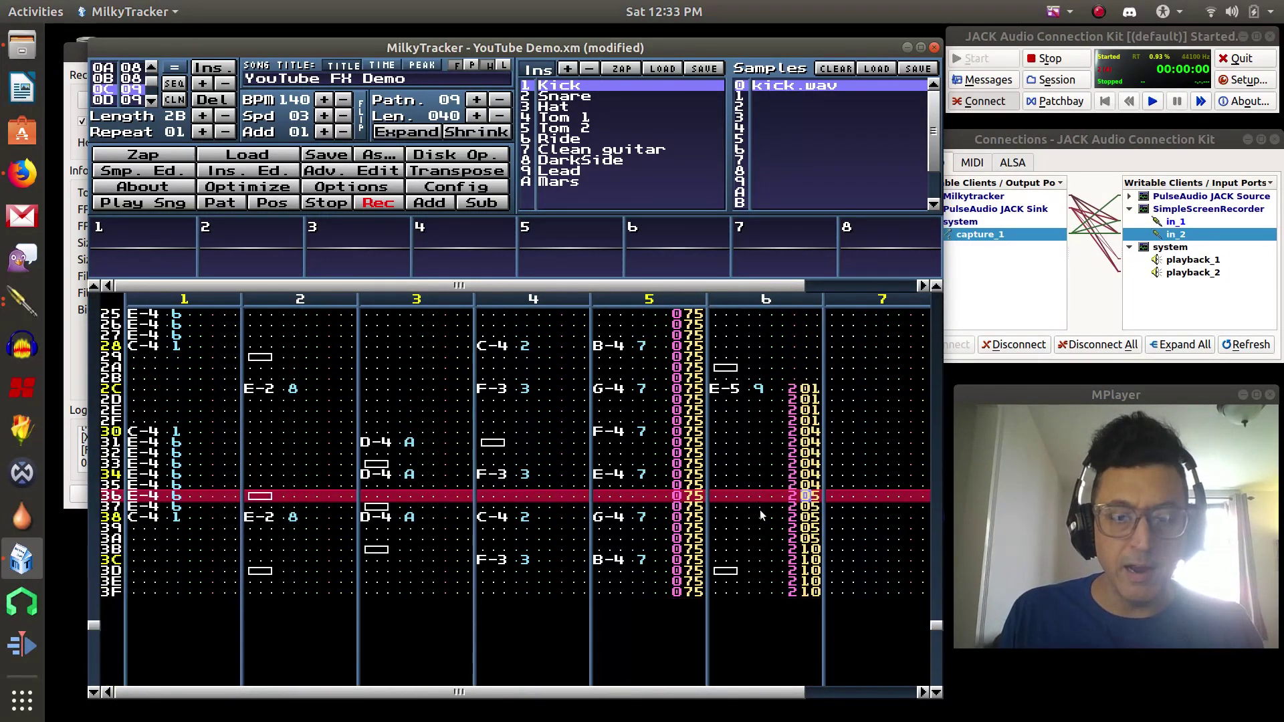
key(Up)
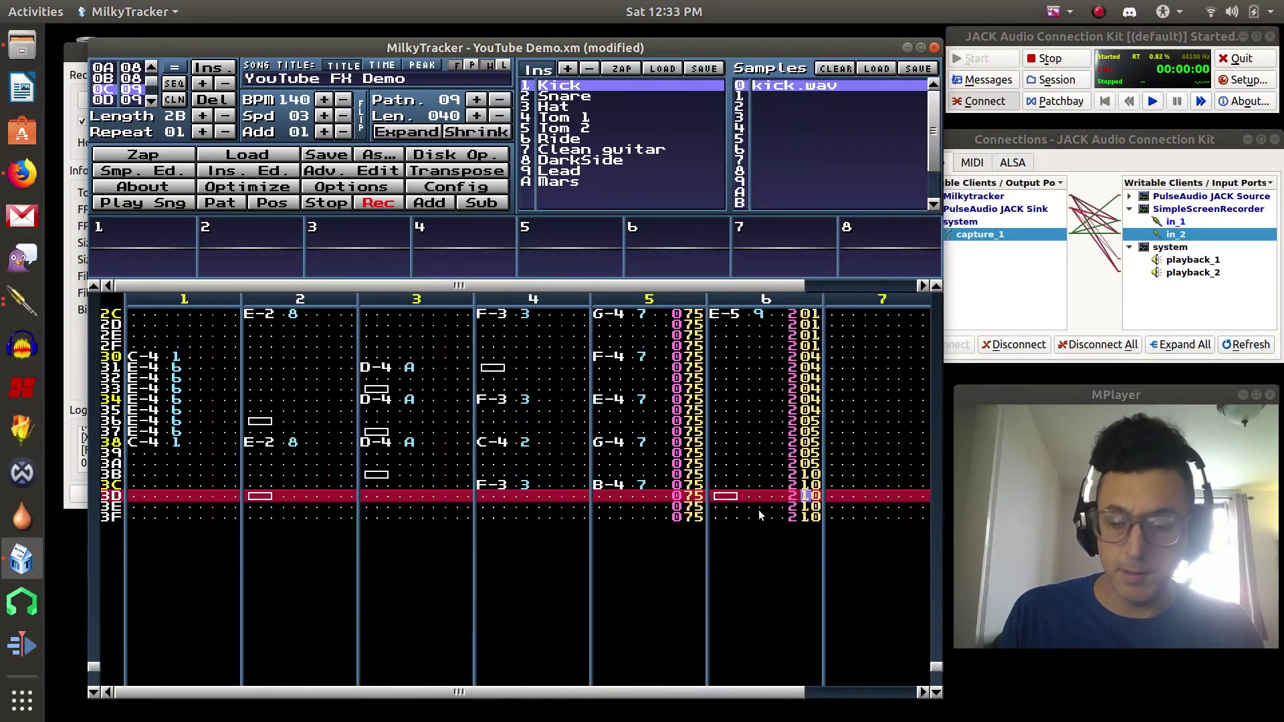
key(Left)
key(Left)
key(Left)
key(Left)
key(Left)
key(Left)
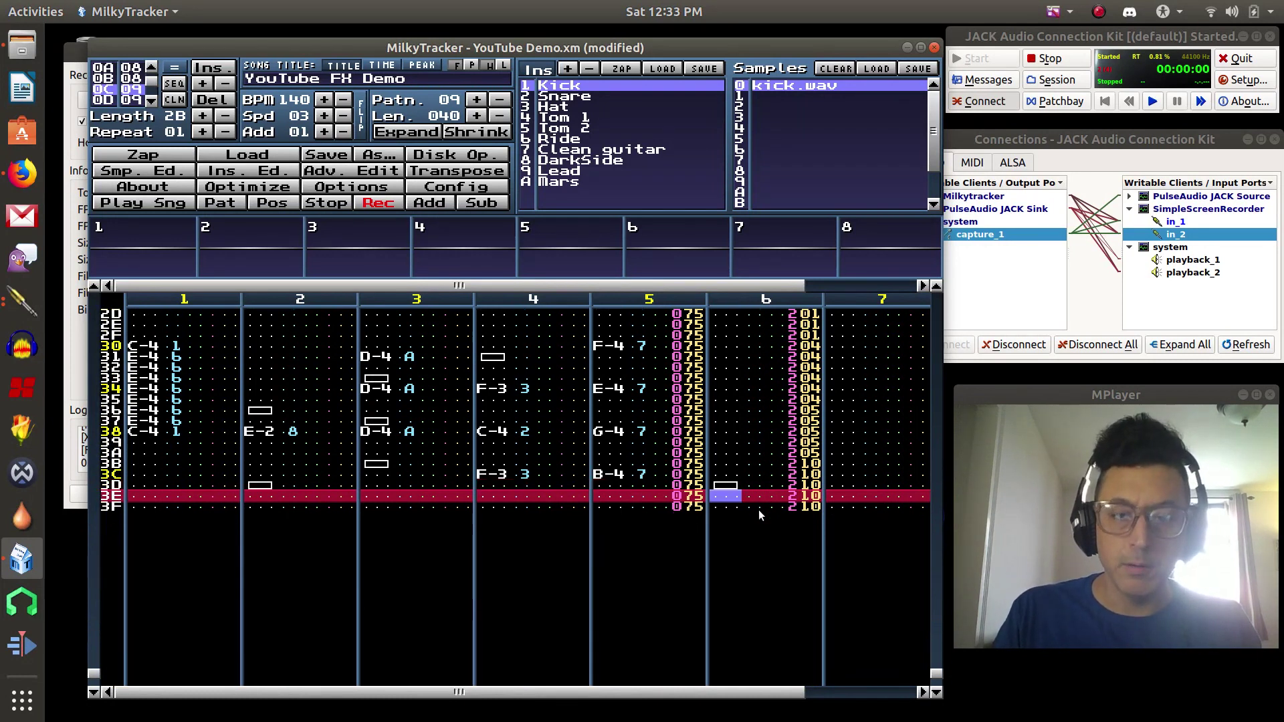
key(Down)
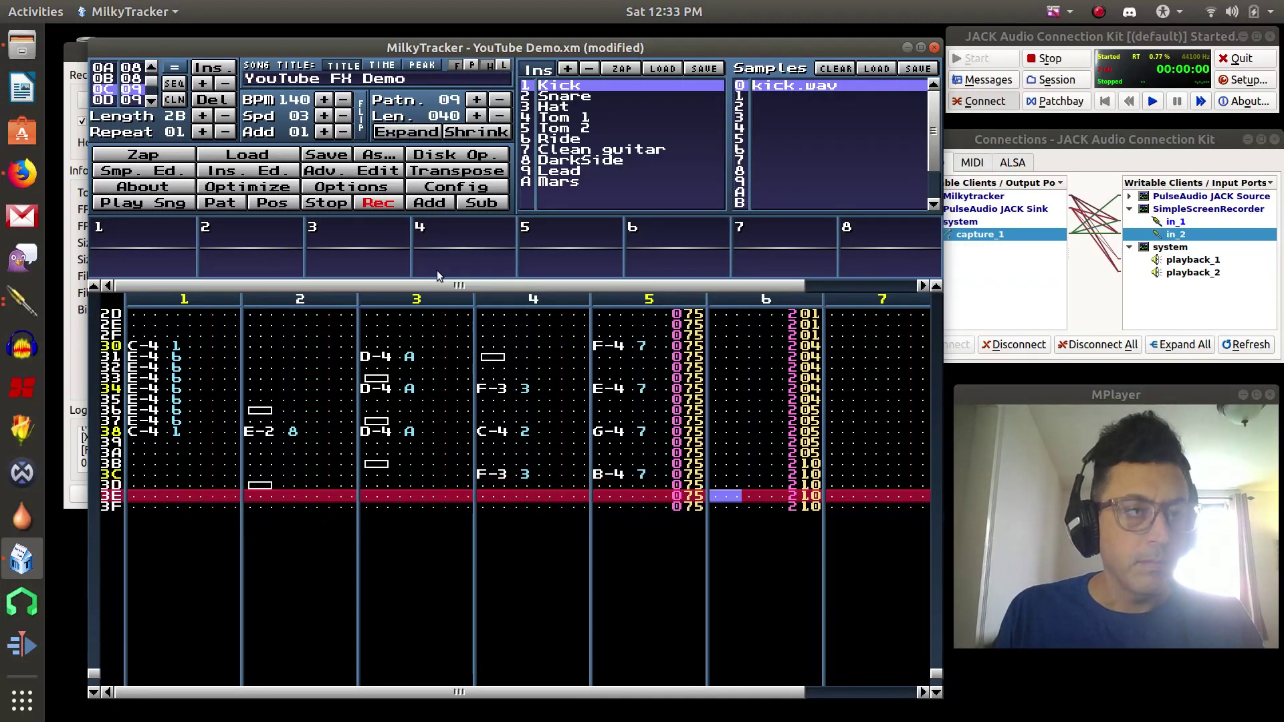
click(220, 203)
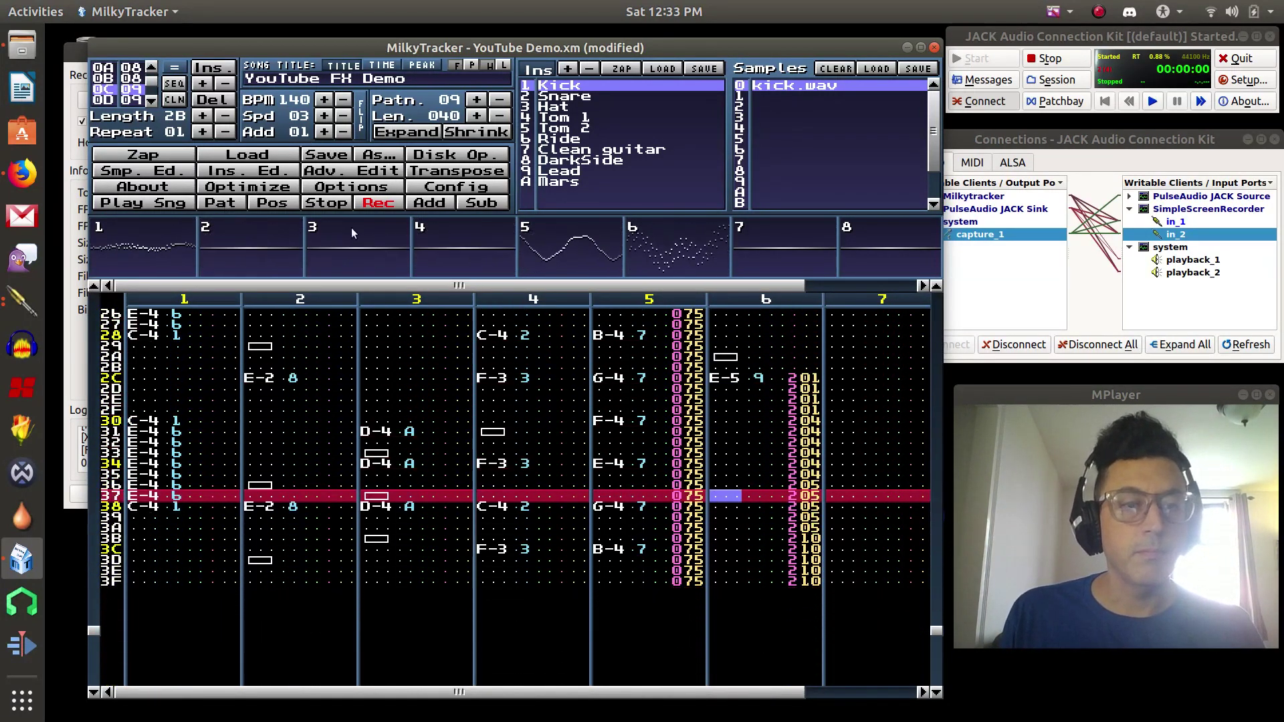
click(341, 204)
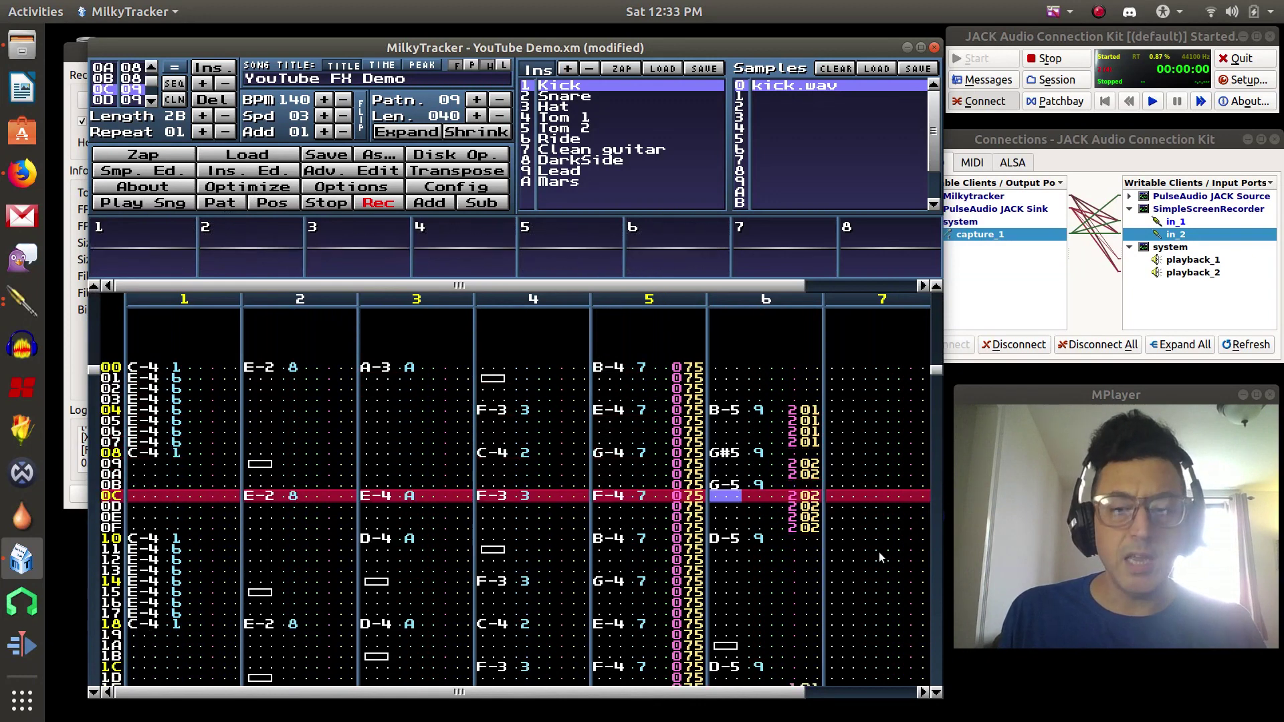
Step: Insert a note-off on track 6 at row 3C
scroll(822, 544, down, 13)
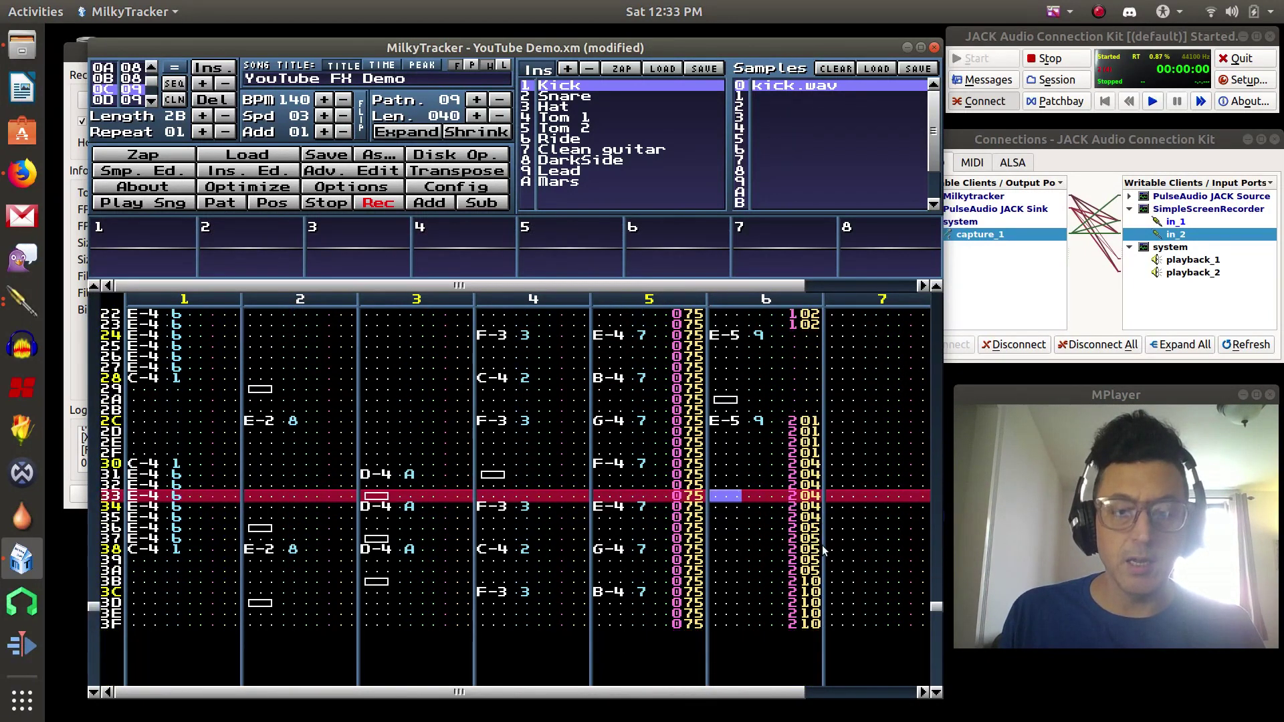
scroll(821, 544, down, 3)
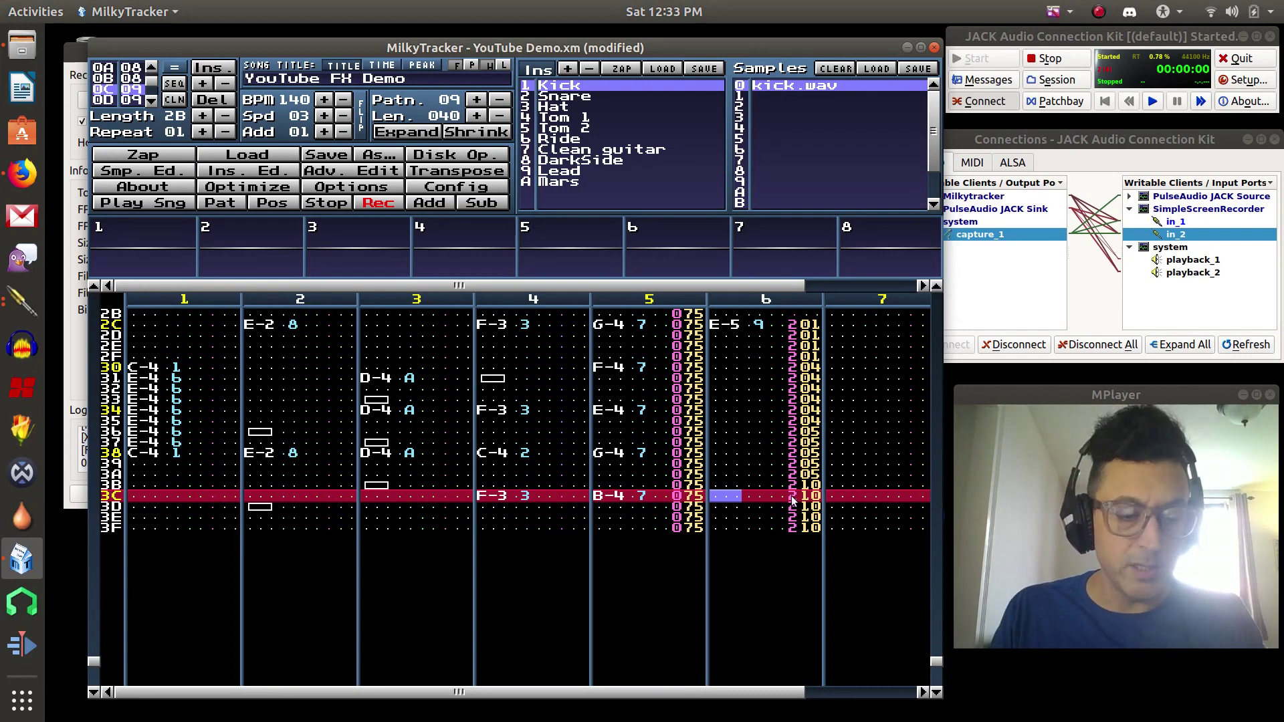
key(Down)
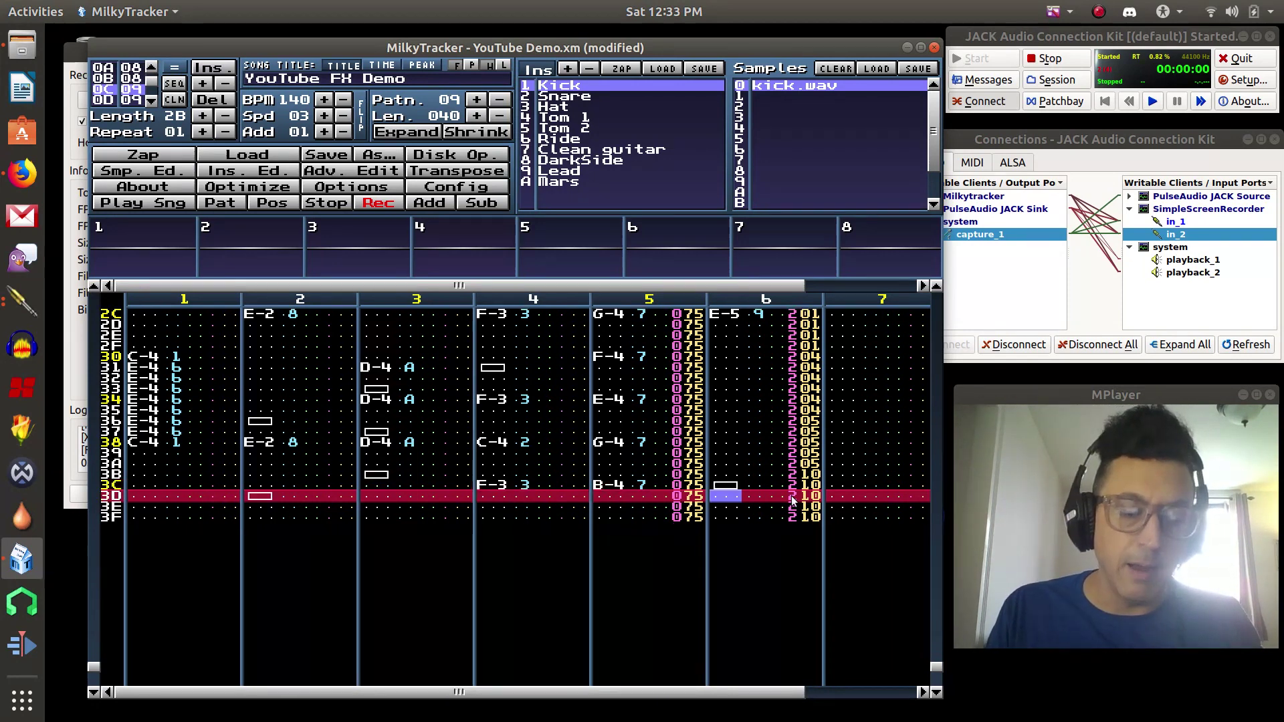
key(Up)
Step: Step through track 6's 2xx portamento down commands between rows 2C and 3F in the effect column
key(Right)
key(Right)
key(Right)
key(Right)
key(Right)
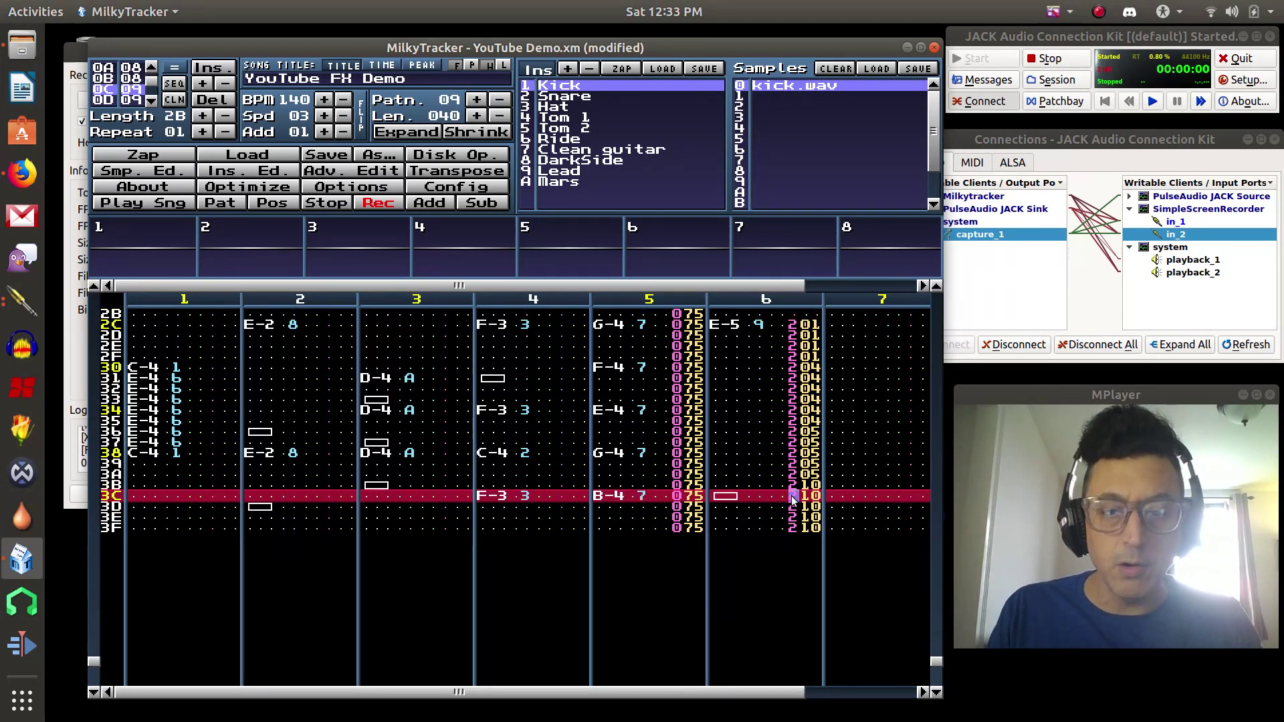
key(Up)
key(Up)
key(Up)
key(Up)
key(Up)
key(Up)
key(Up)
key(Up)
key(Up)
key(Up)
key(Up)
key(Up)
key(Up)
key(Up)
key(Up)
key(Up)
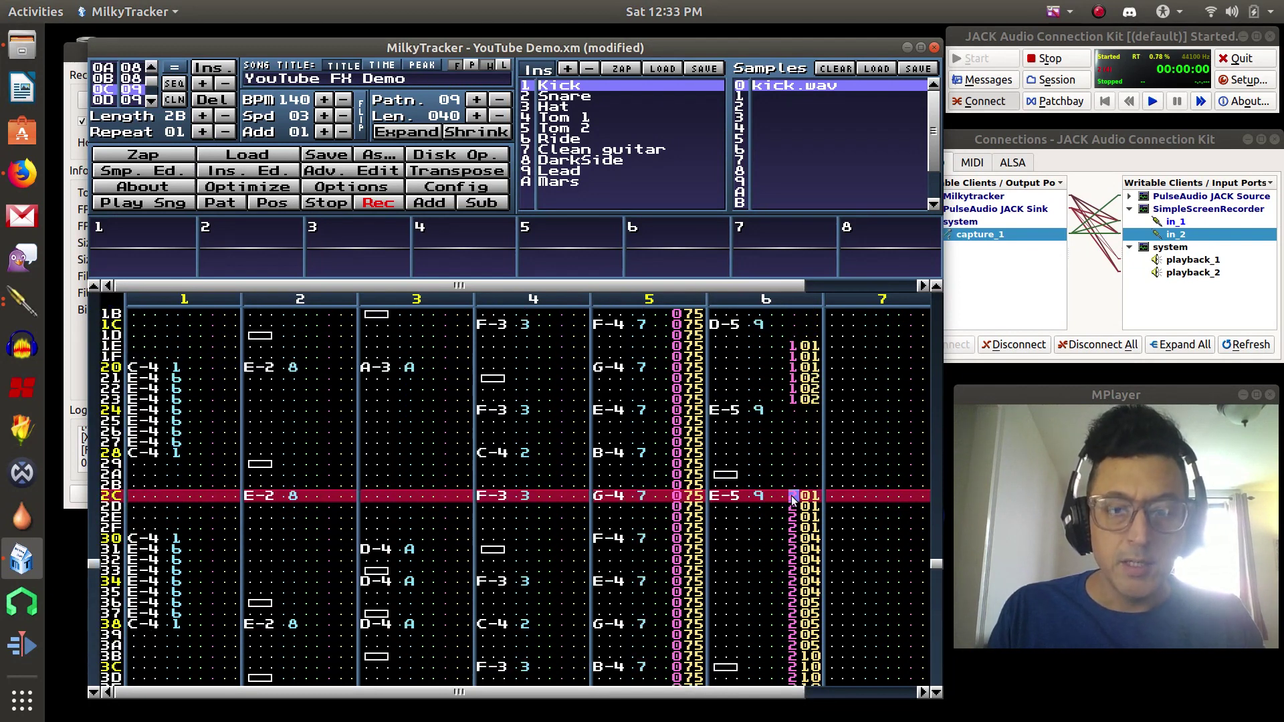
key(Down)
key(Down)
key(Down)
key(Down)
key(Down)
key(Down)
key(Down)
key(Down)
key(Down)
key(Down)
key(Down)
key(Down)
key(Down)
key(Down)
key(Down)
key(Down)
key(Down)
key(Down)
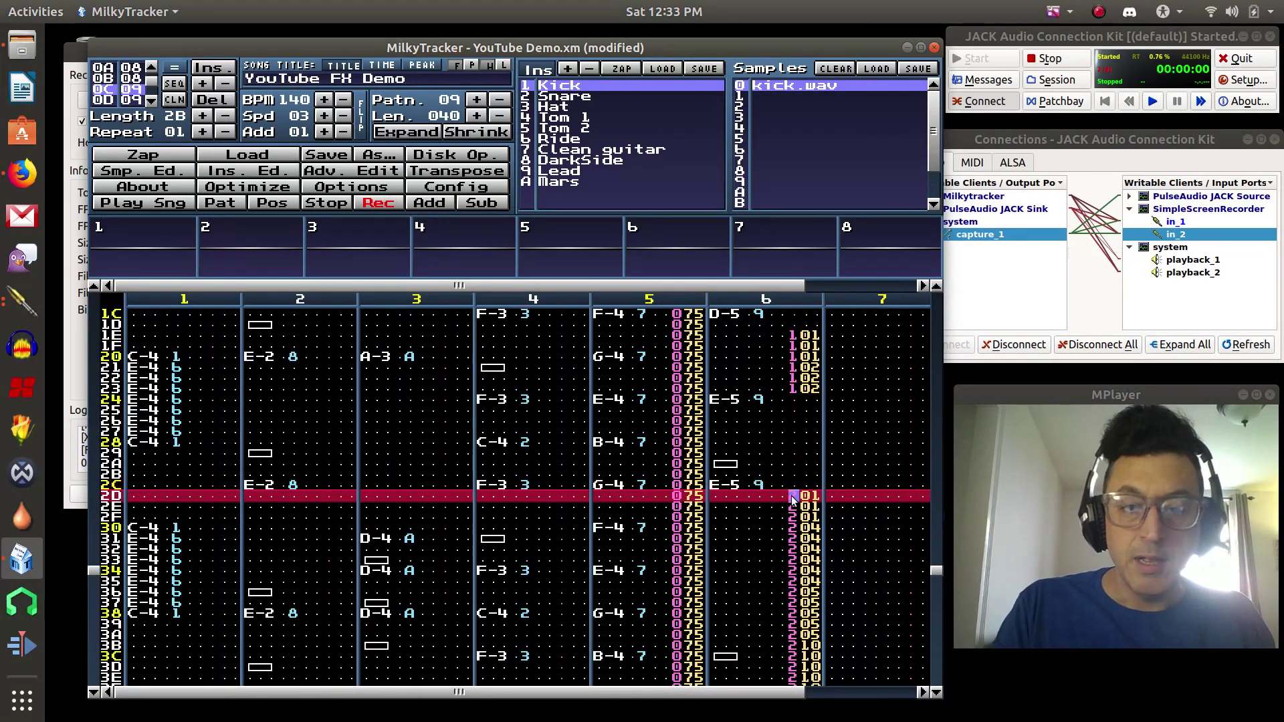
key(Down)
key(Down)
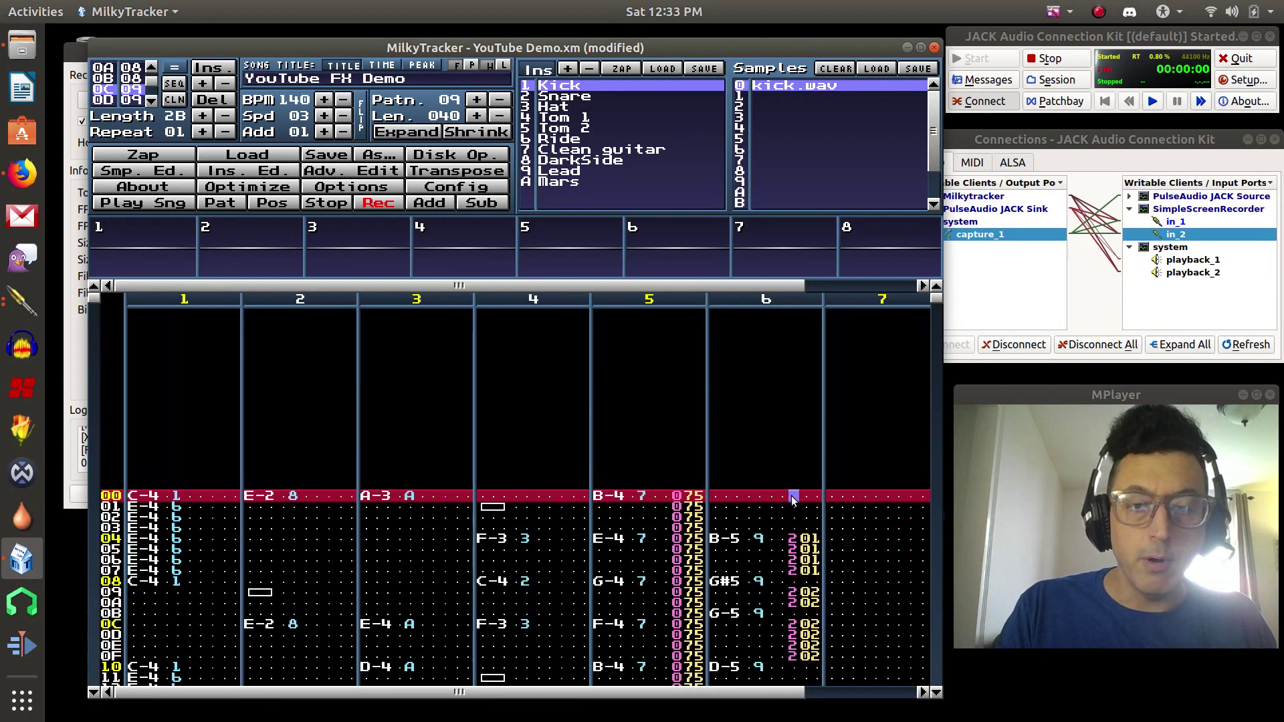
Step: Step through track 6's 2xx portamento down commands in pattern 09 from row 00 to row 08
key(Down)
key(Down)
key(Down)
key(Down)
key(Down)
key(Down)
key(Down)
key(Down)
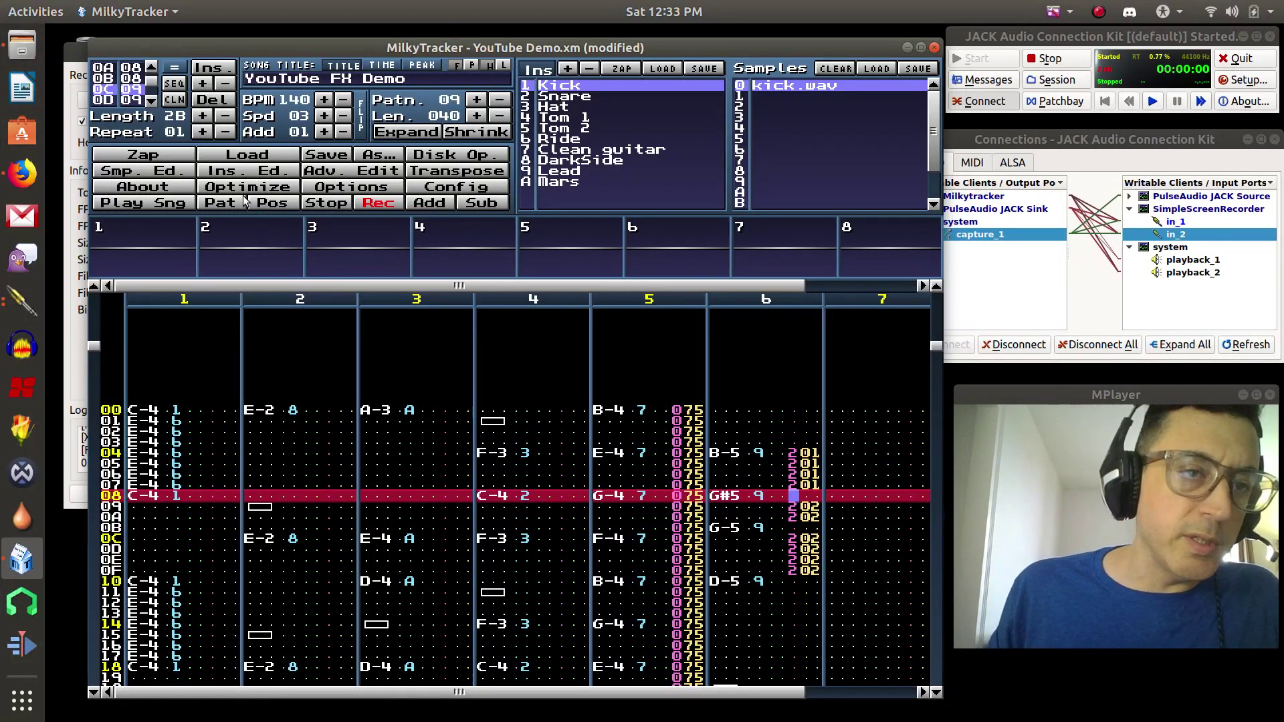
Step: Go to song position 0E, pattern 0A, and find track 6's 306 commands starting at row 30
click(152, 101)
click(152, 101)
scroll(654, 371, down, 4)
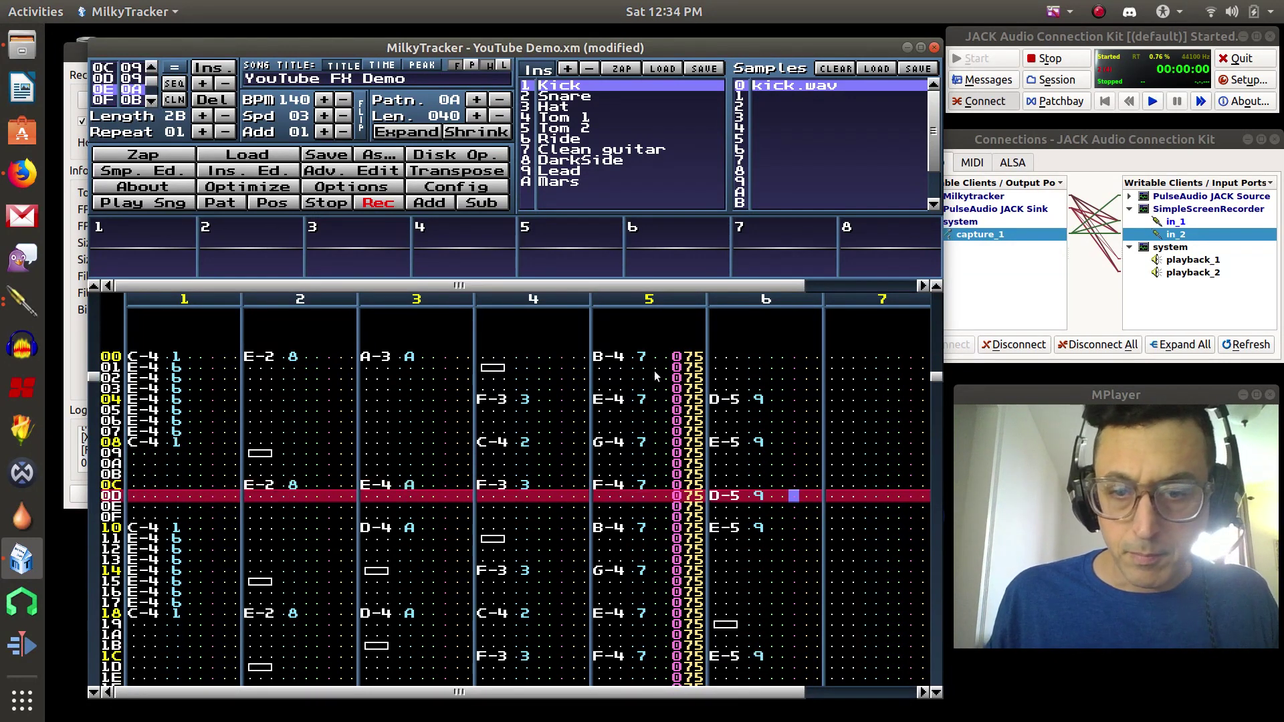
scroll(650, 369, down, 7)
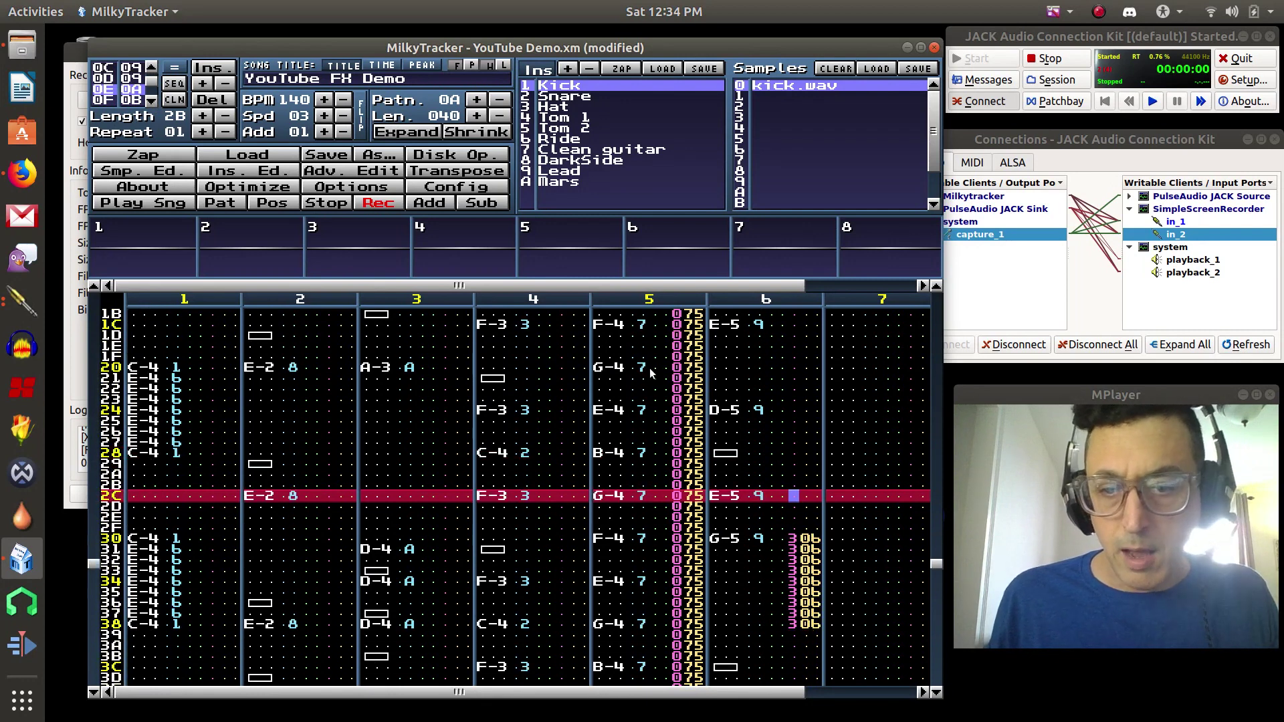
scroll(649, 368, down, 2)
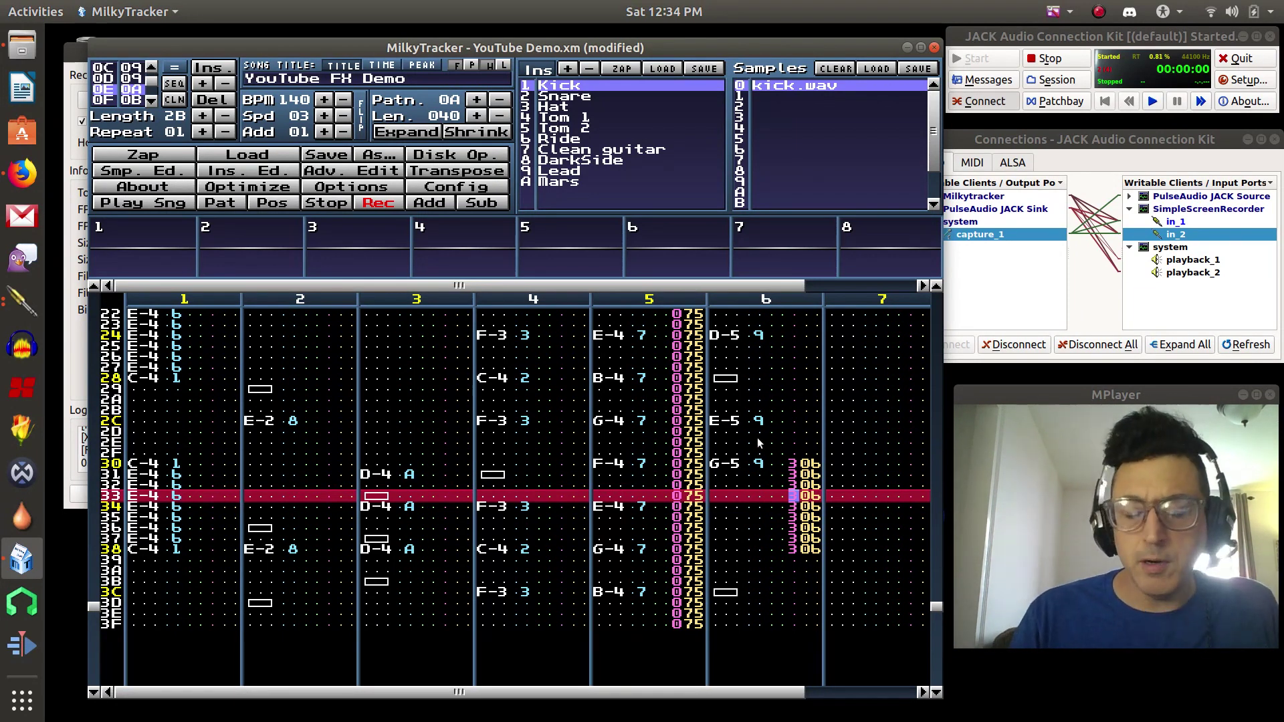
scroll(757, 437, up, 2)
scroll(757, 437, up, 3)
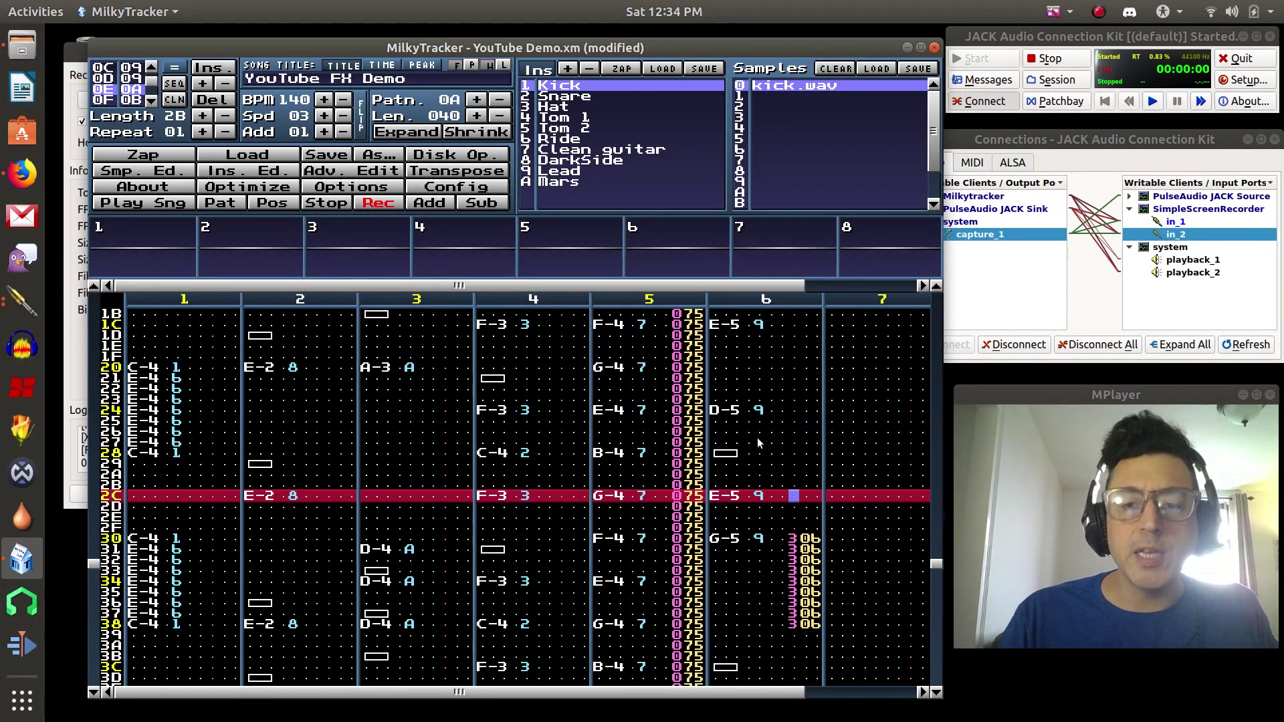
Step: Trace track 6 from the E-5 note at row 2C to the G-5 note at row 30
key(Left)
key(Left)
key(Left)
key(Left)
key(Left)
key(Left)
key(Right)
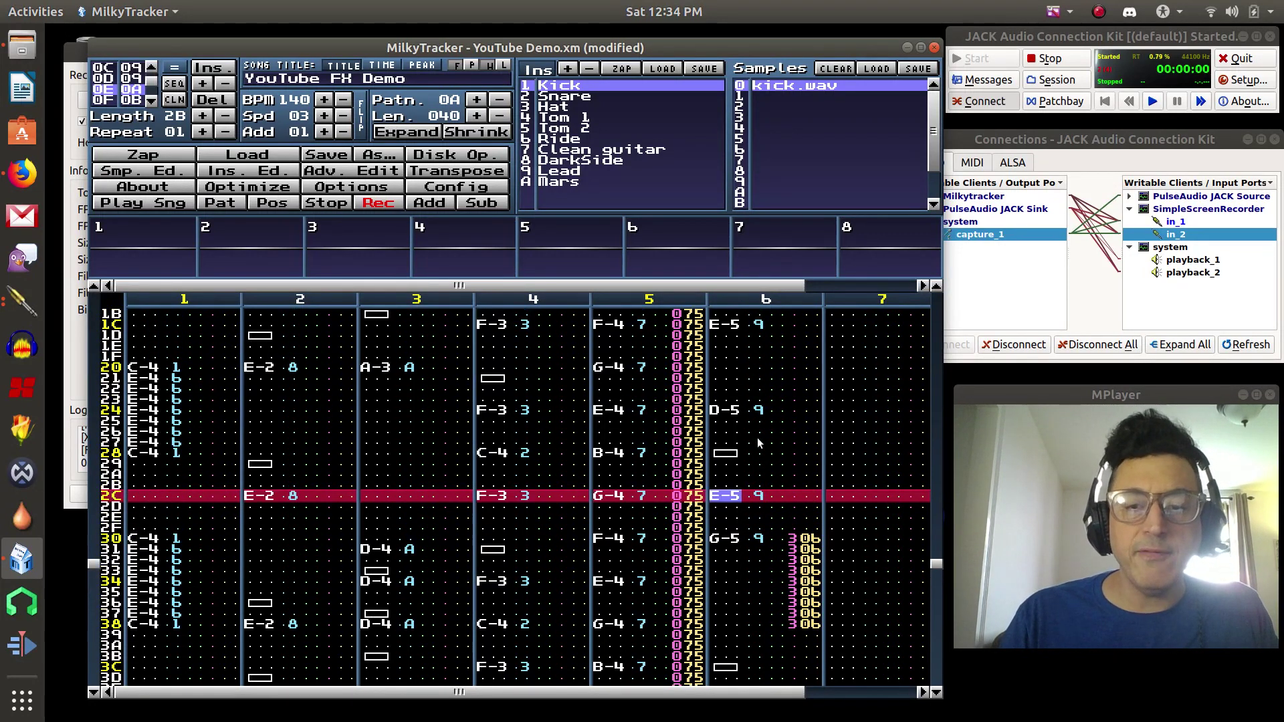
key(Right)
key(Right)
key(Right)
key(Right)
key(Down)
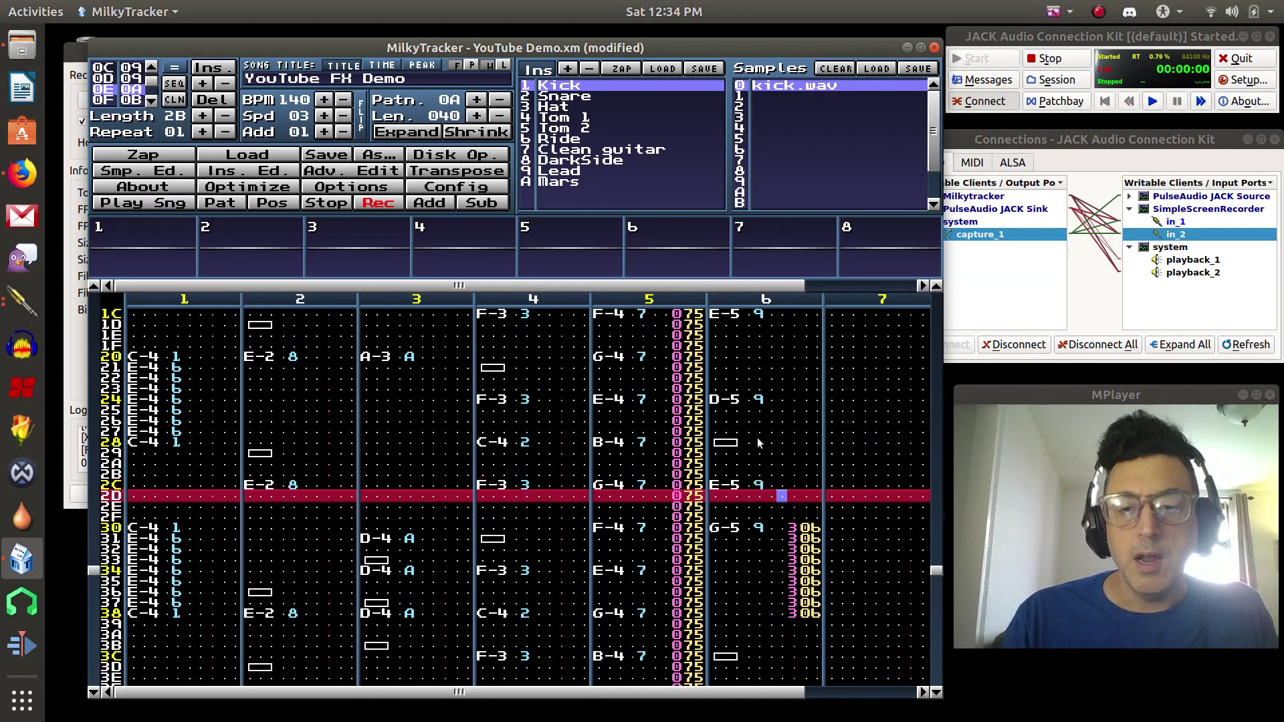
key(Down)
key(Down)
key(Down)
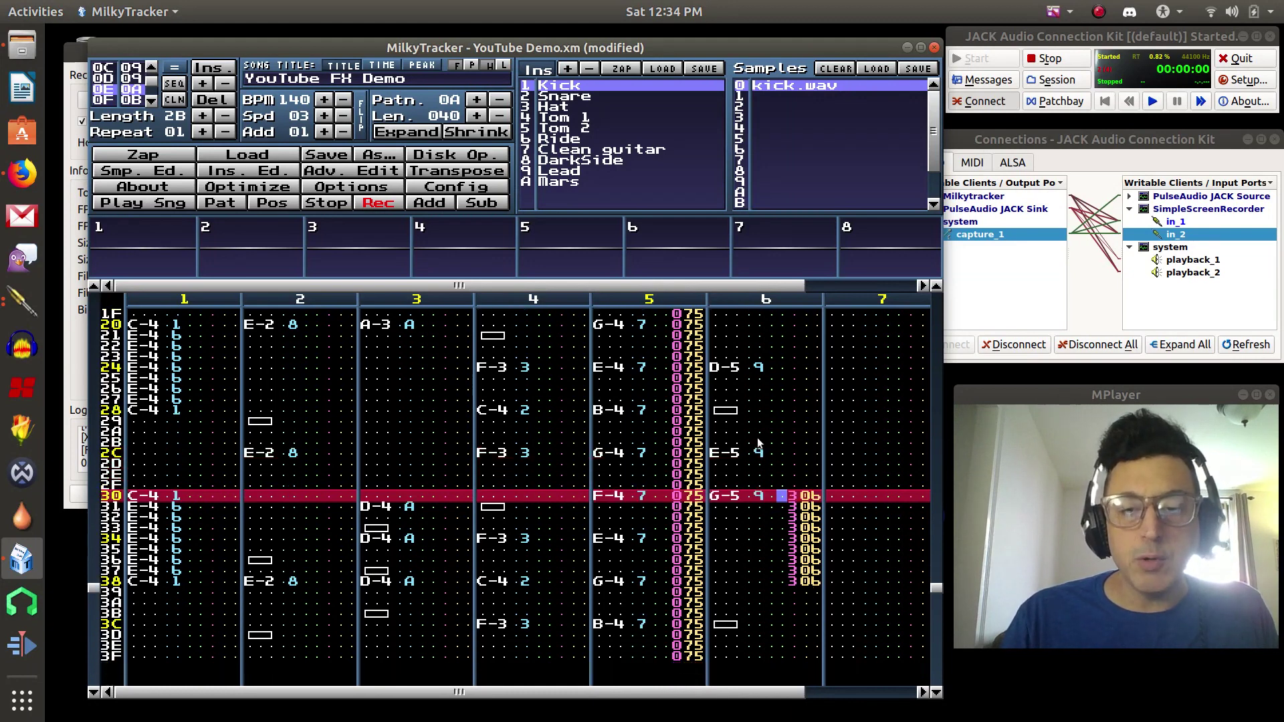
Step: Compare the G-5 target note at row 30 with the preceding E-5 note at row 2C on track 6
key(Up)
key(Up)
key(Up)
key(Up)
key(Up)
key(Down)
key(Down)
key(Down)
key(Down)
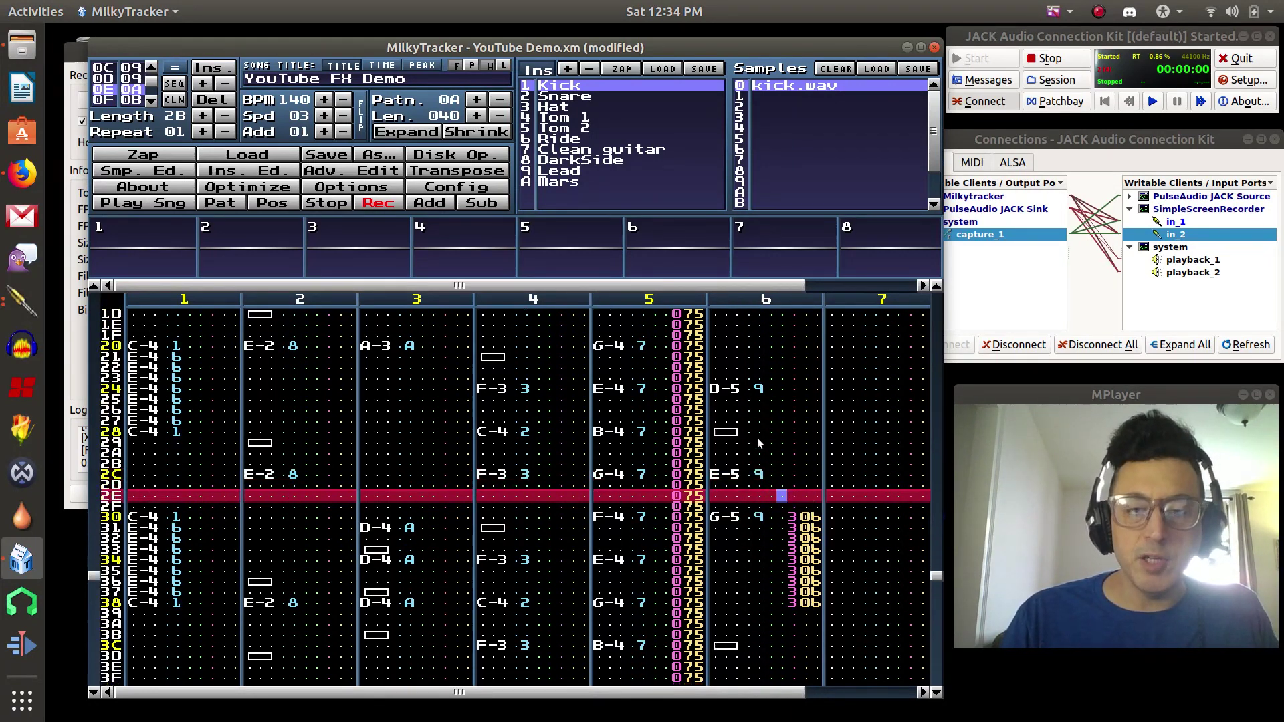
key(Down)
key(Left)
key(Left)
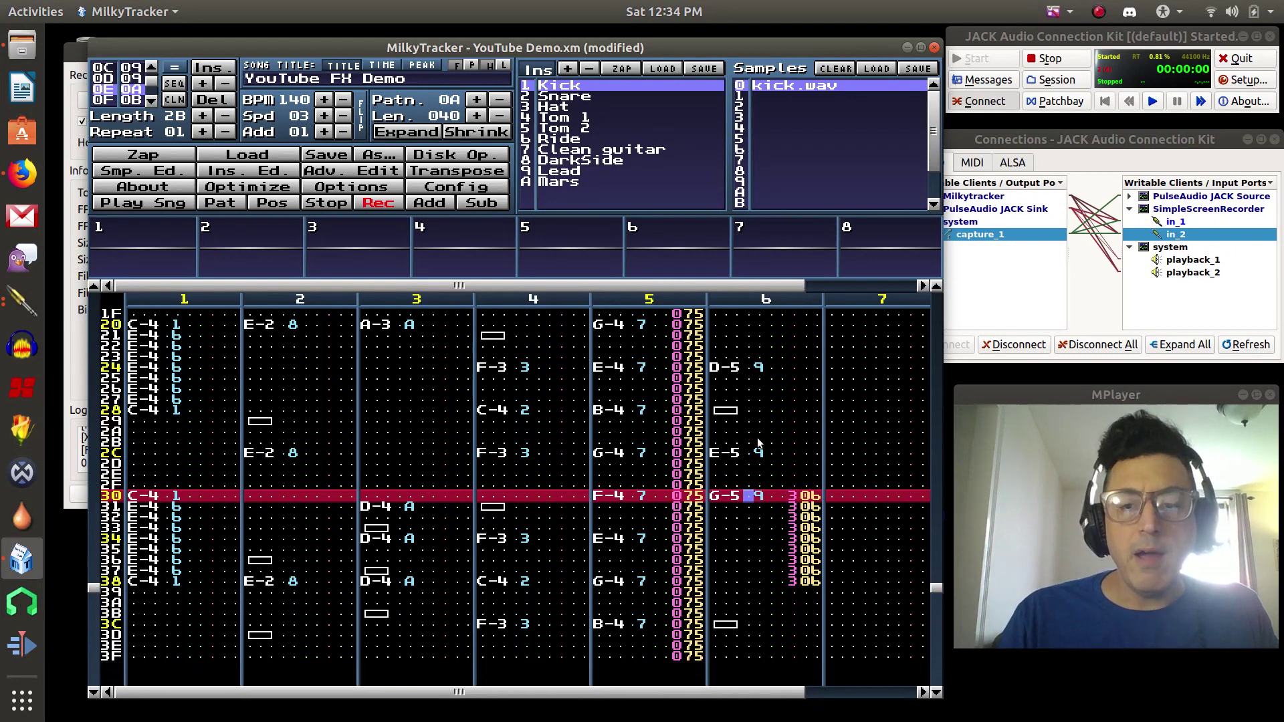
key(Left)
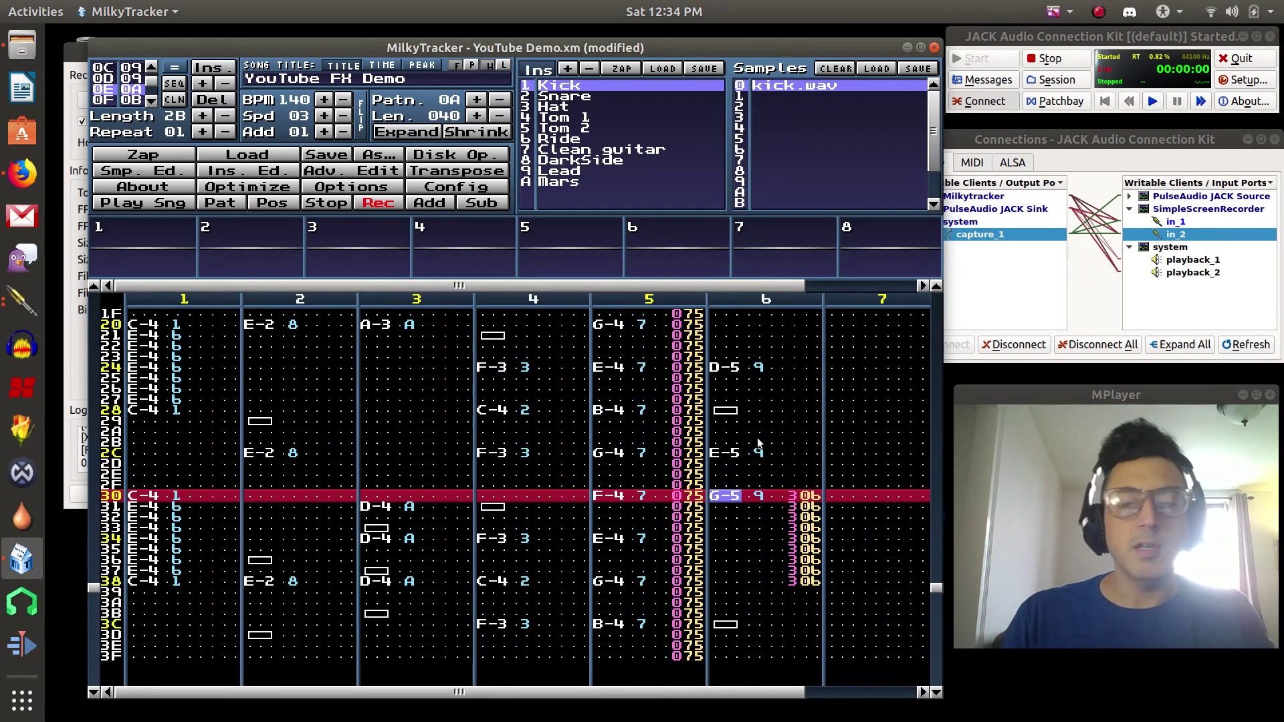
key(Up)
key(Up)
key(Up)
key(Up)
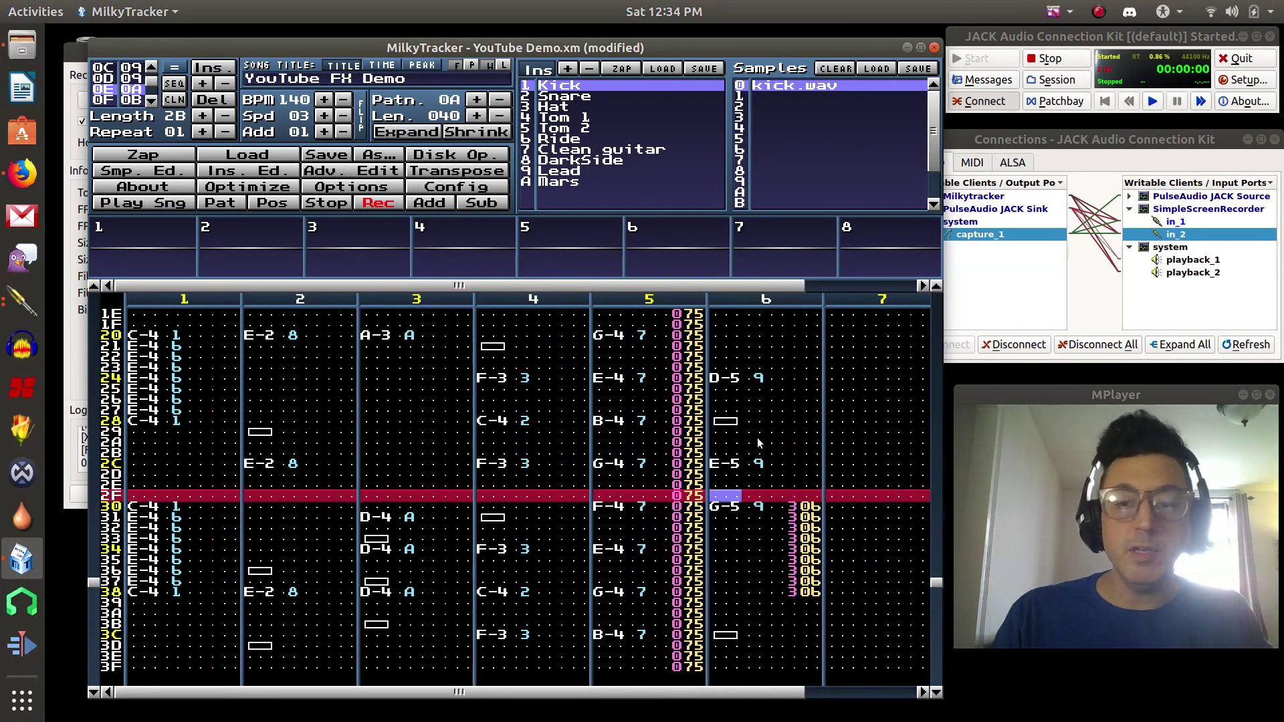
key(Down)
key(Down)
key(Down)
key(Down)
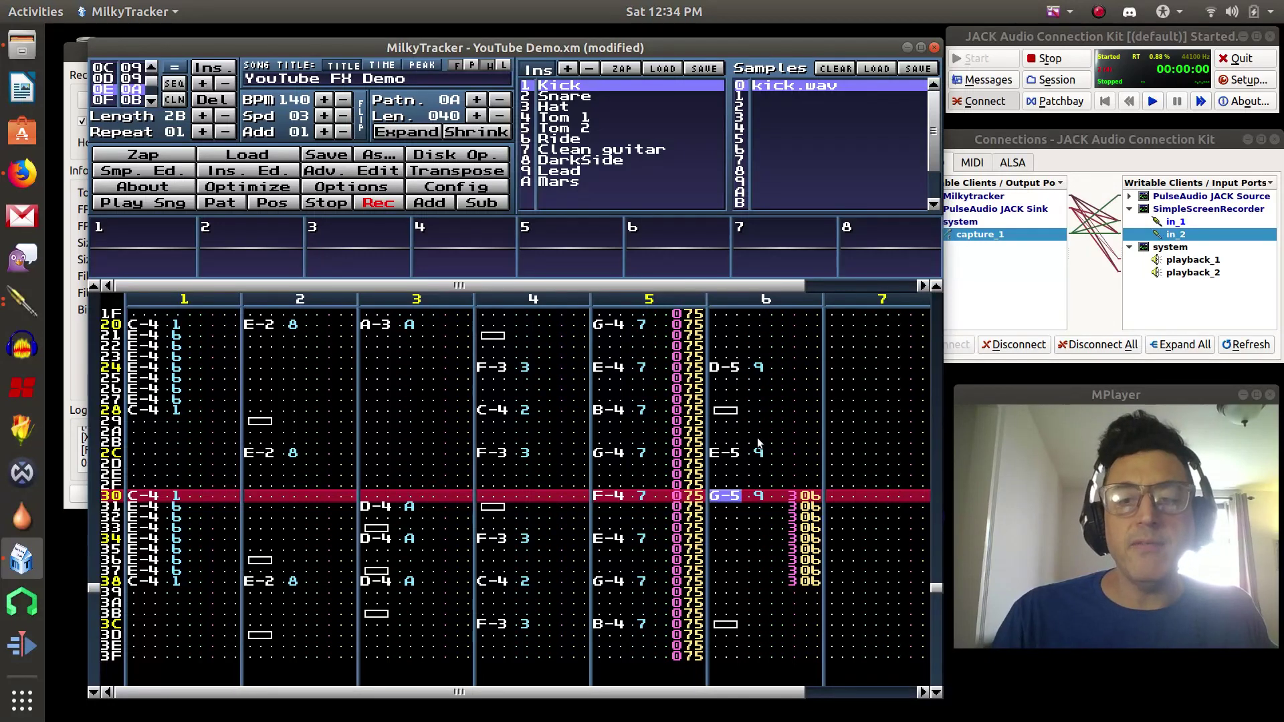
Step: Examine the 3xx effect command beside track 6's G-5 note and the E-5 note it slides from
key(Right)
key(Right)
key(Right)
key(Right)
key(Right)
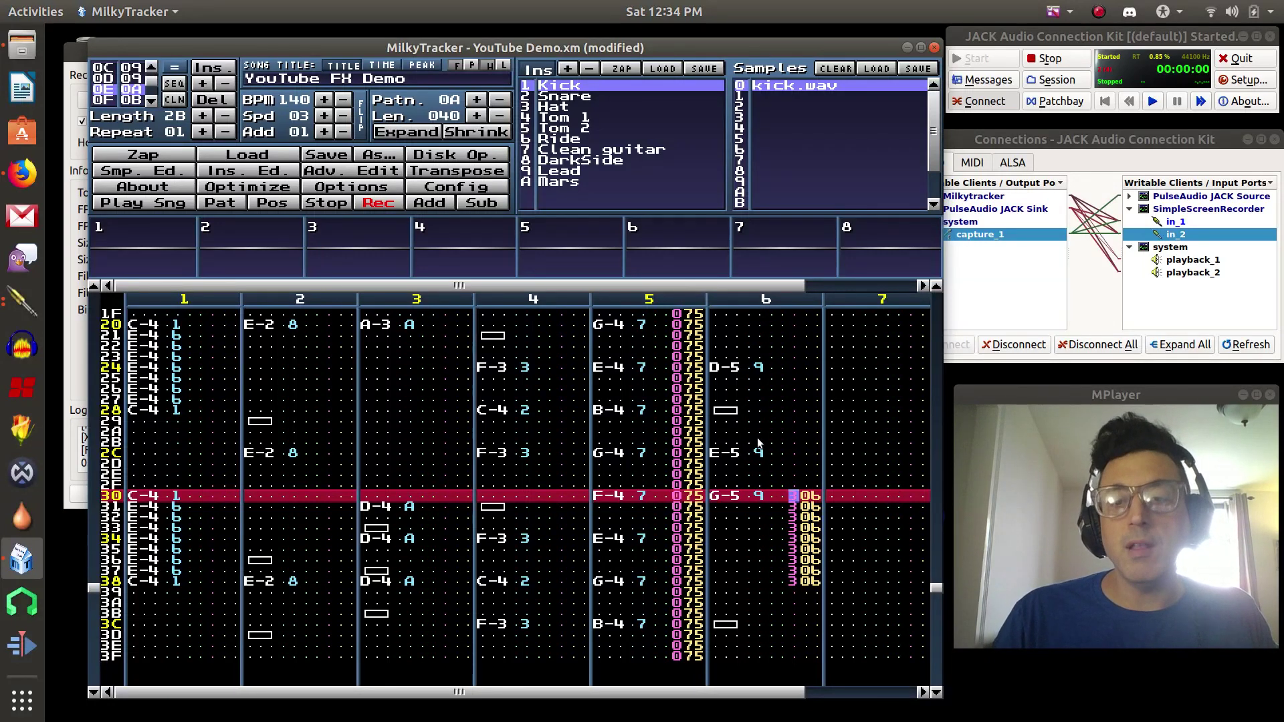
key(Left)
key(Left)
key(Left)
key(Left)
key(Left)
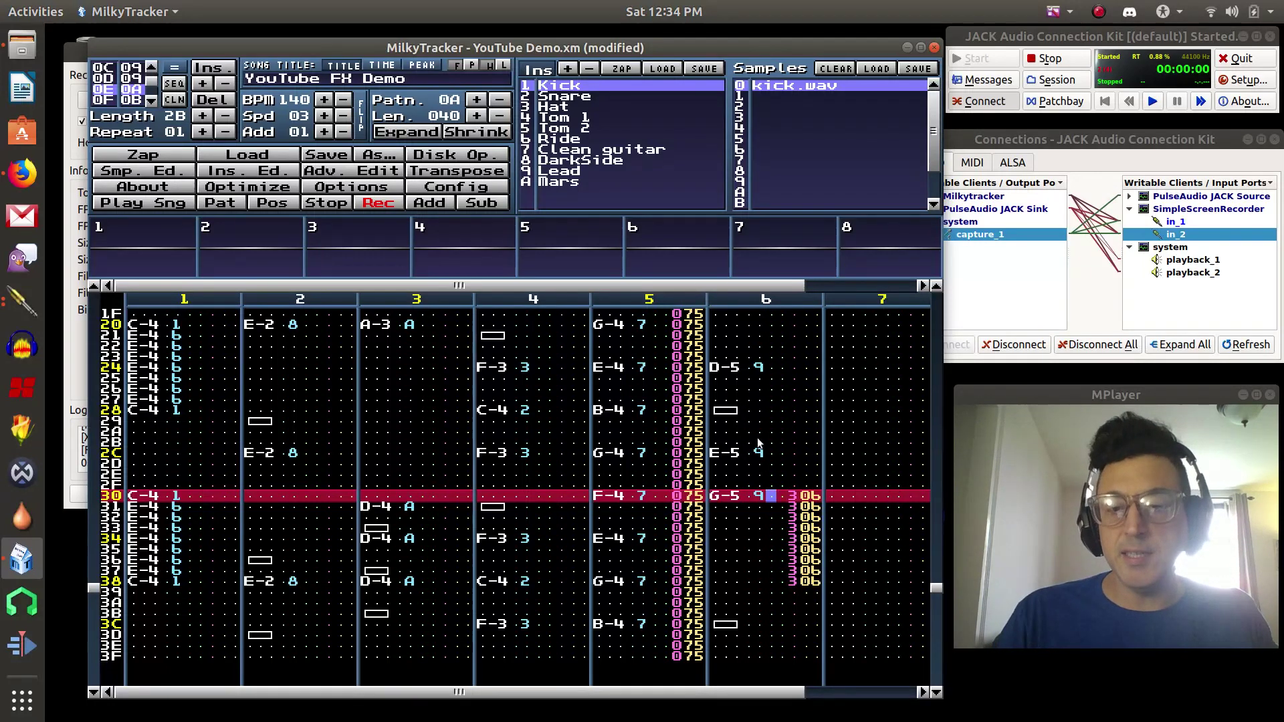
key(Up)
key(Up)
key(Up)
key(Up)
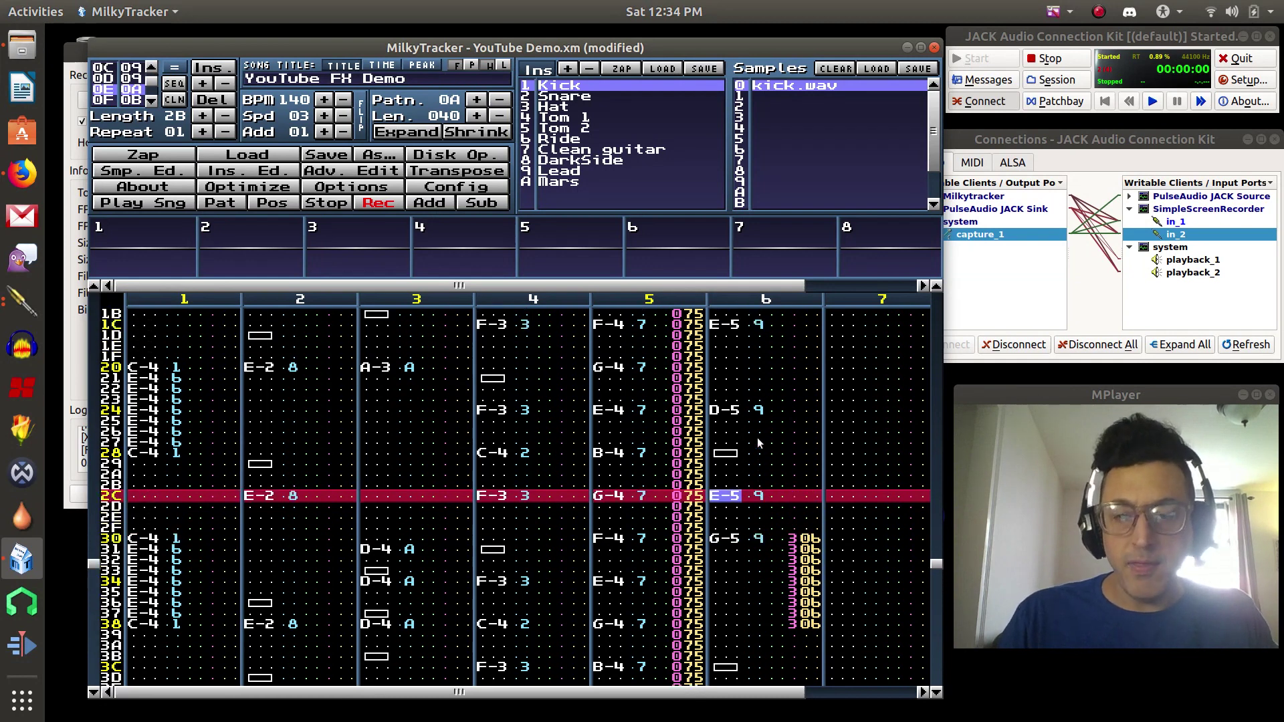
key(Down)
key(Down)
key(Down)
key(Down)
key(Right)
key(Right)
key(Right)
key(Right)
key(Right)
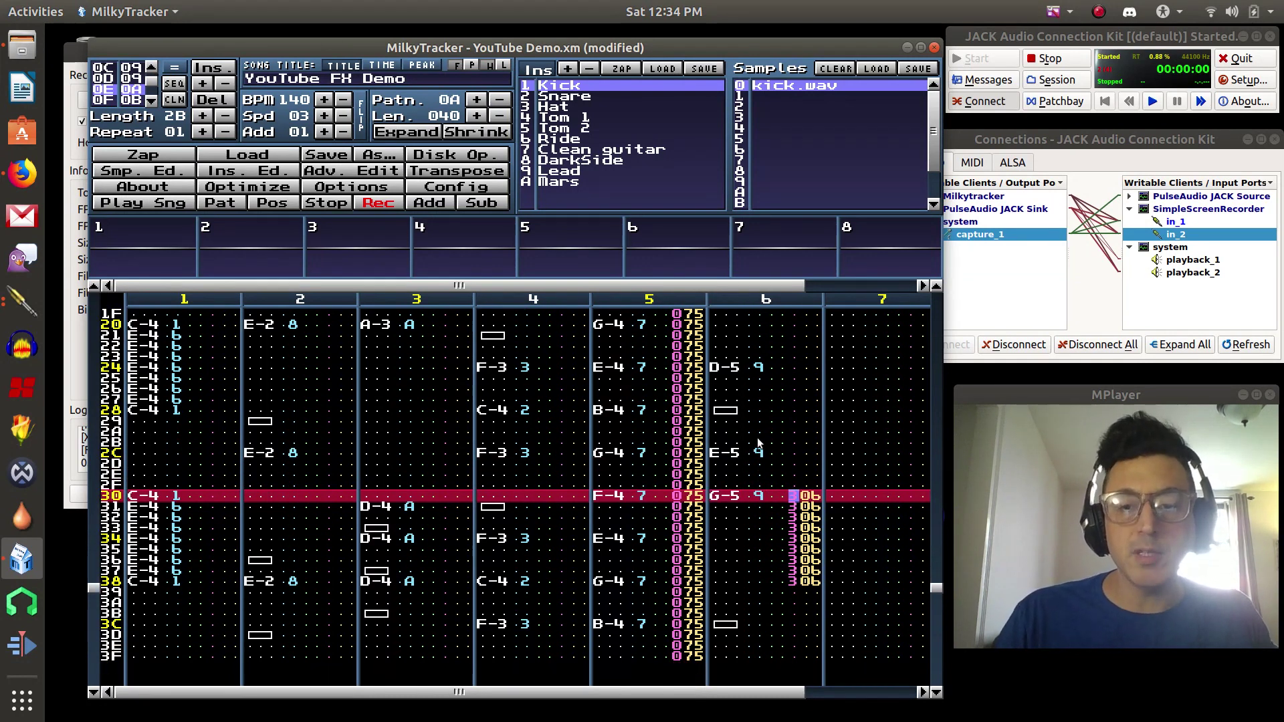
Step: Review how track 6's 306 commands from row 30 relate to the E-5 start note and G-5 target note
key(Down)
key(Down)
key(Left)
key(Up)
key(Up)
key(Left)
key(Left)
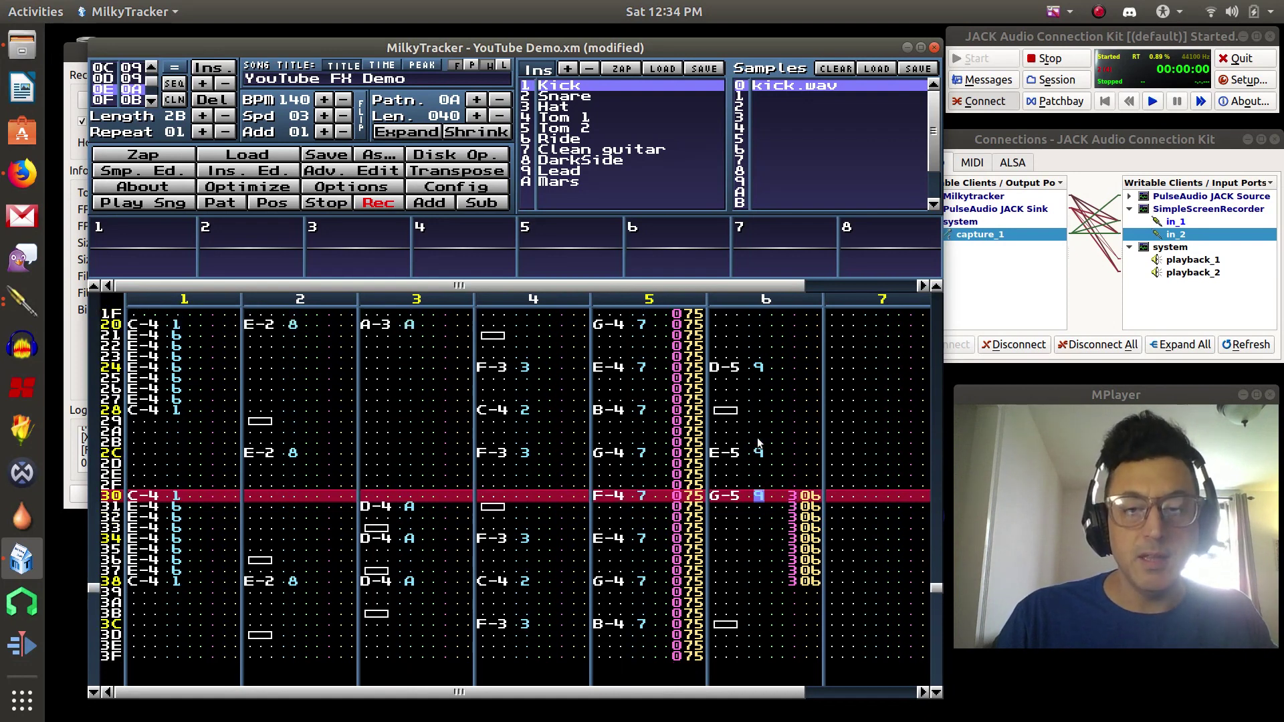
key(Left)
key(Left)
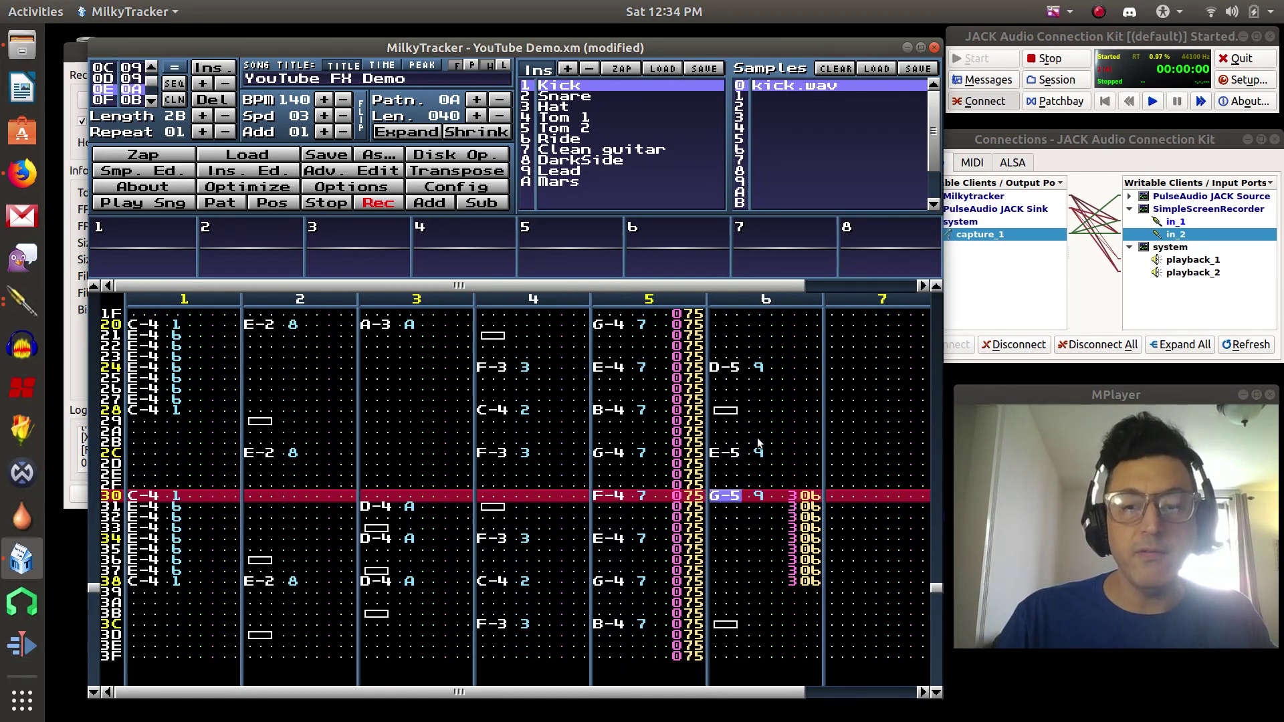
key(Up)
key(Up)
key(Up)
key(Up)
key(Right)
key(Right)
key(Right)
key(Right)
key(Right)
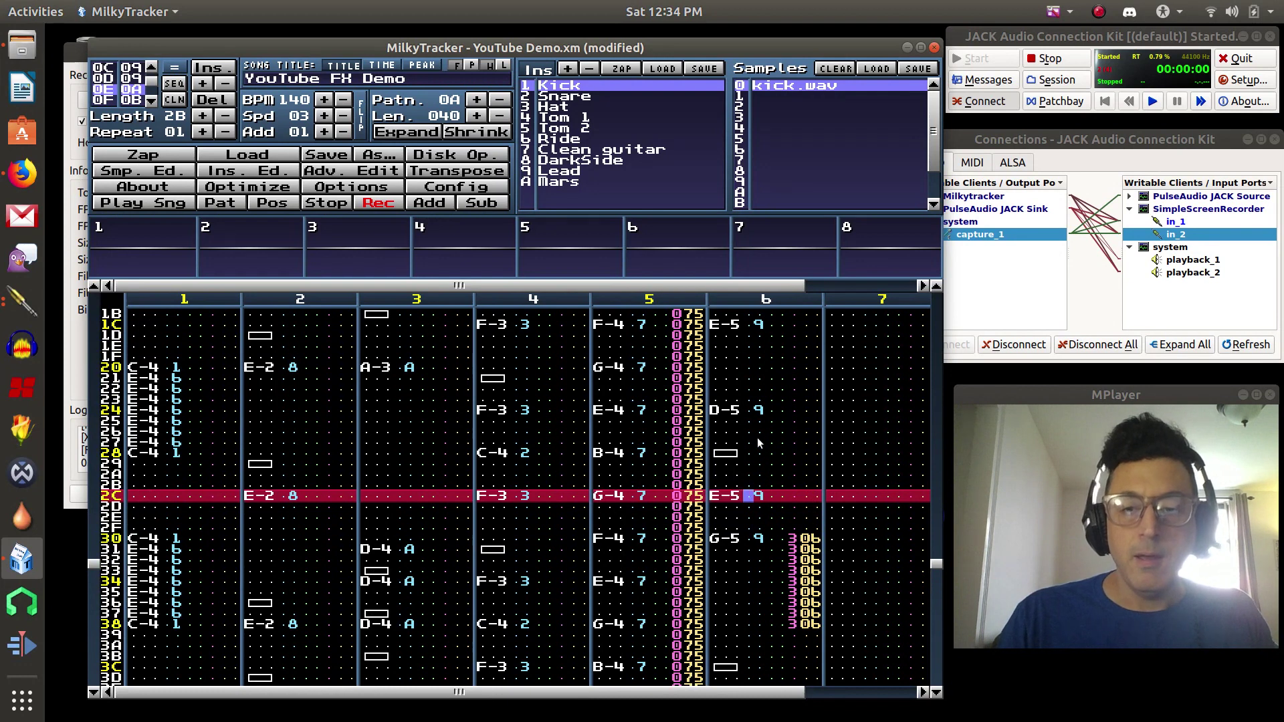
key(Right)
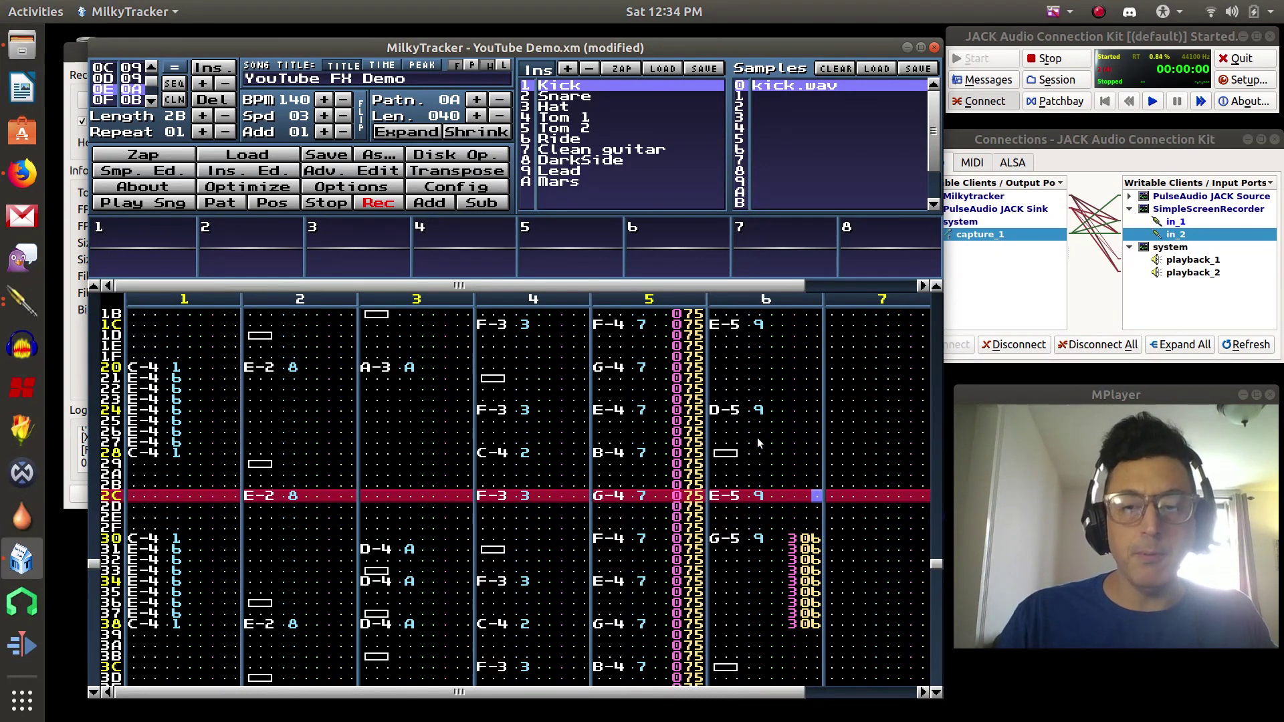
key(Down)
key(Down)
key(Down)
key(Down)
key(Down)
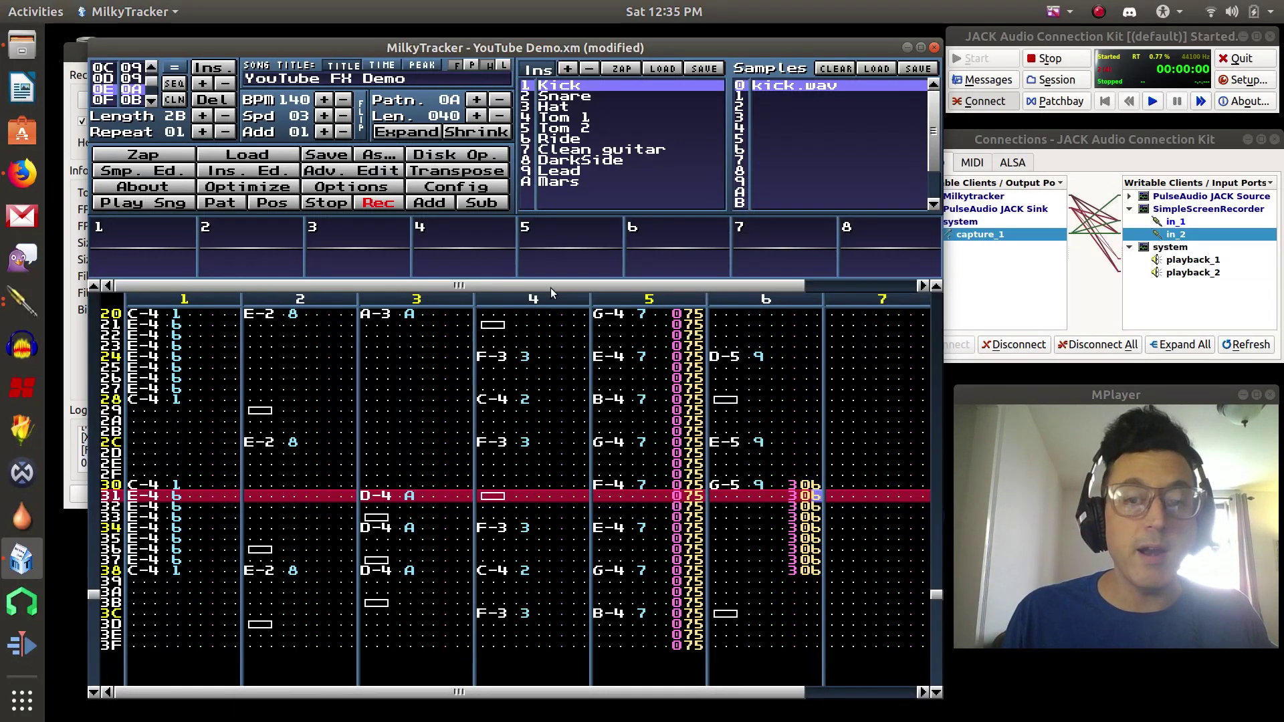
Step: Play pattern 0A to hear track 6's 3xx portamento to note, and stop playback
click(235, 202)
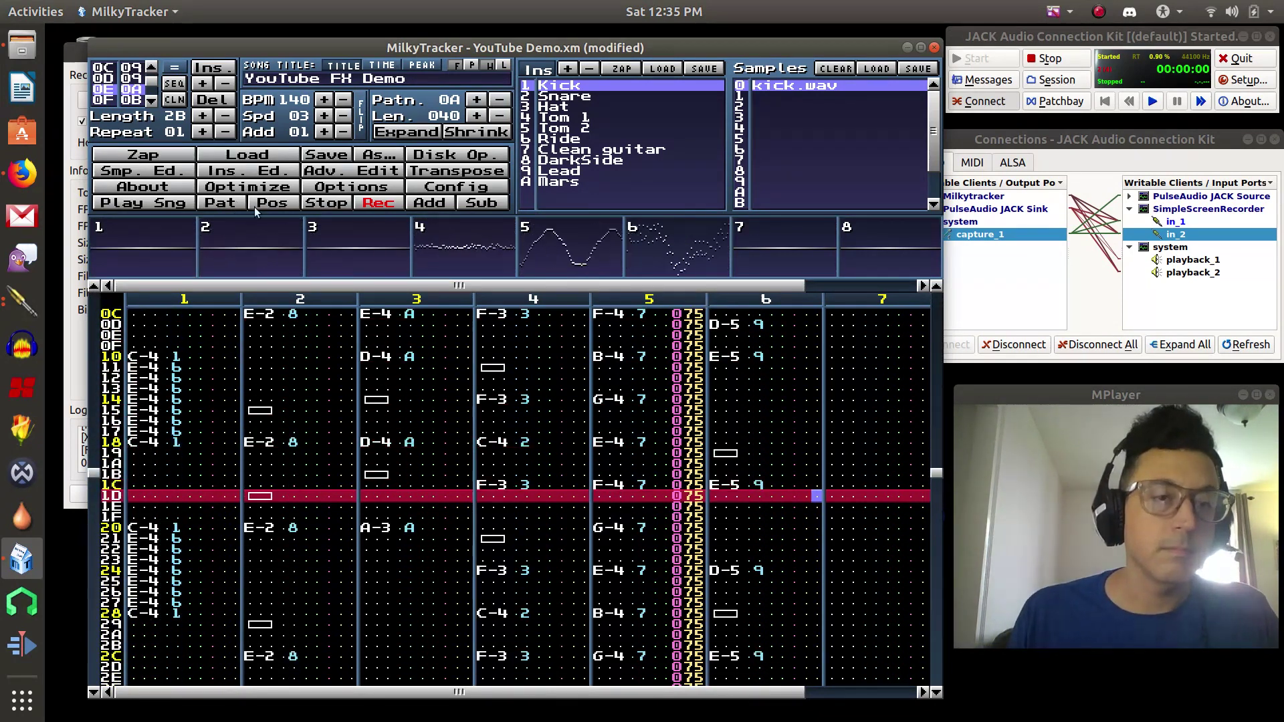
click(319, 204)
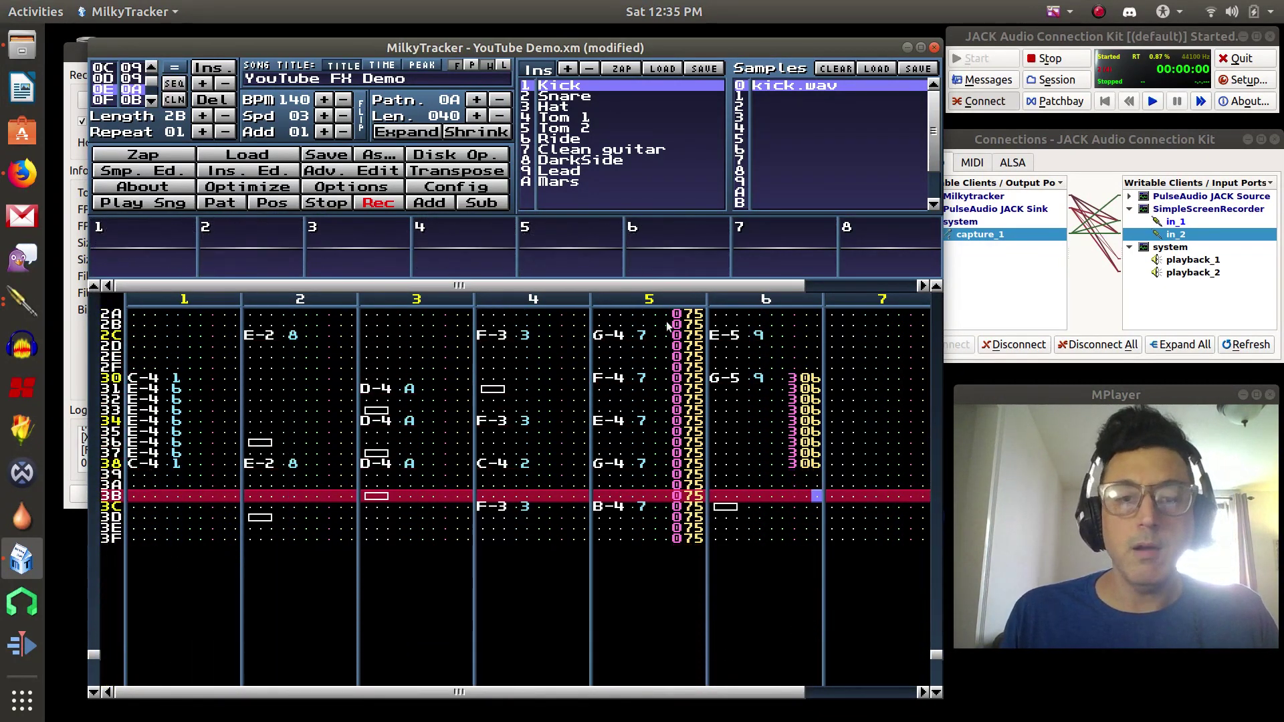
Step: Review the run of 306 commands on track 6 between rows 30 and 38
scroll(757, 459, up, 12)
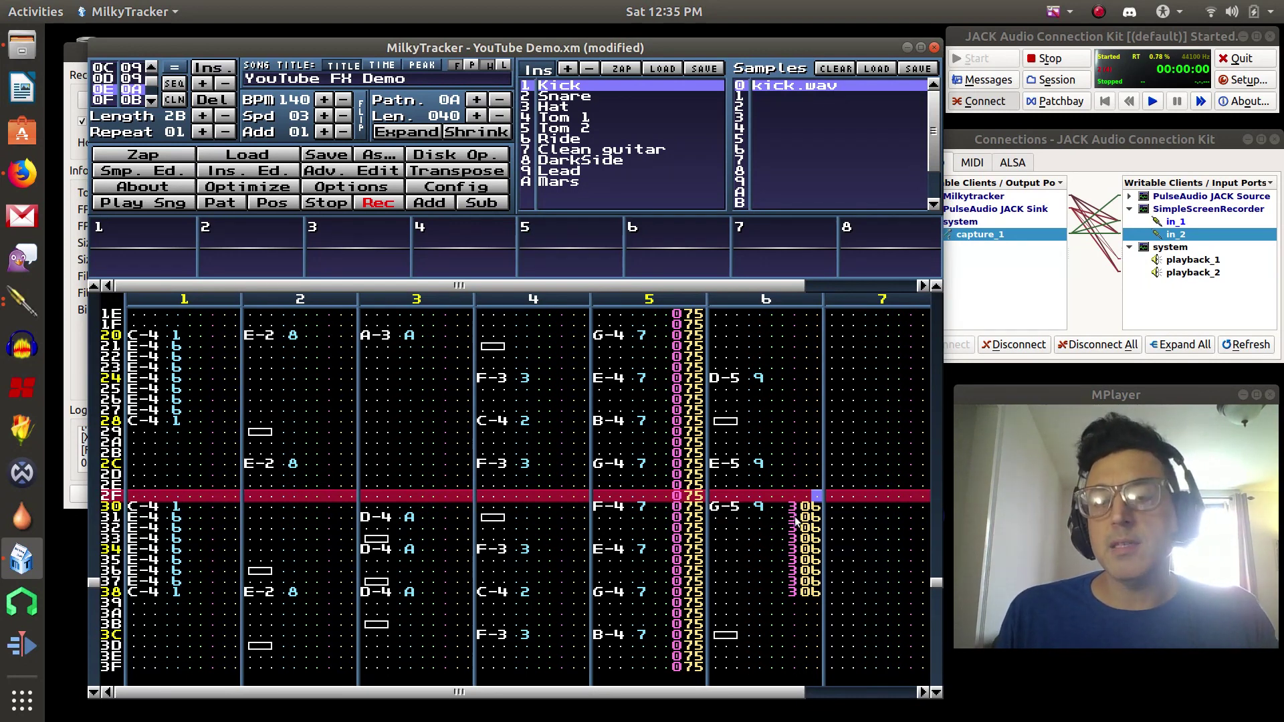
scroll(805, 551, down, 3)
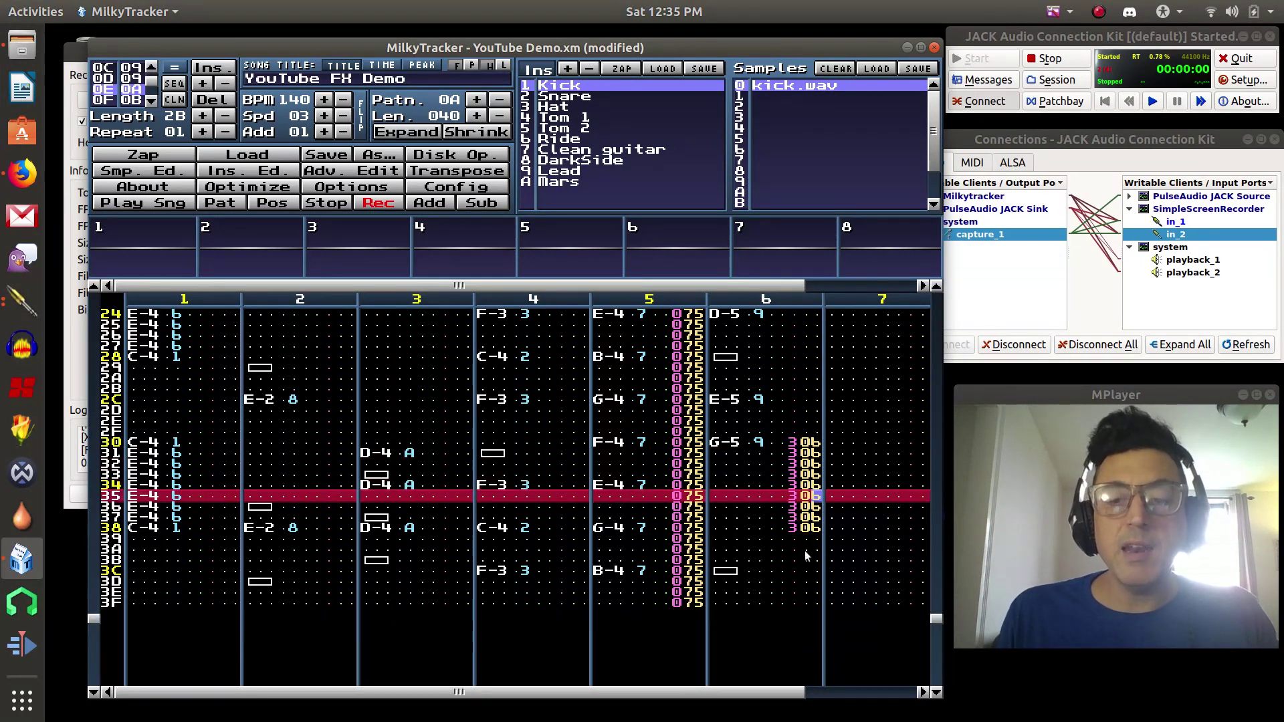
key(Up)
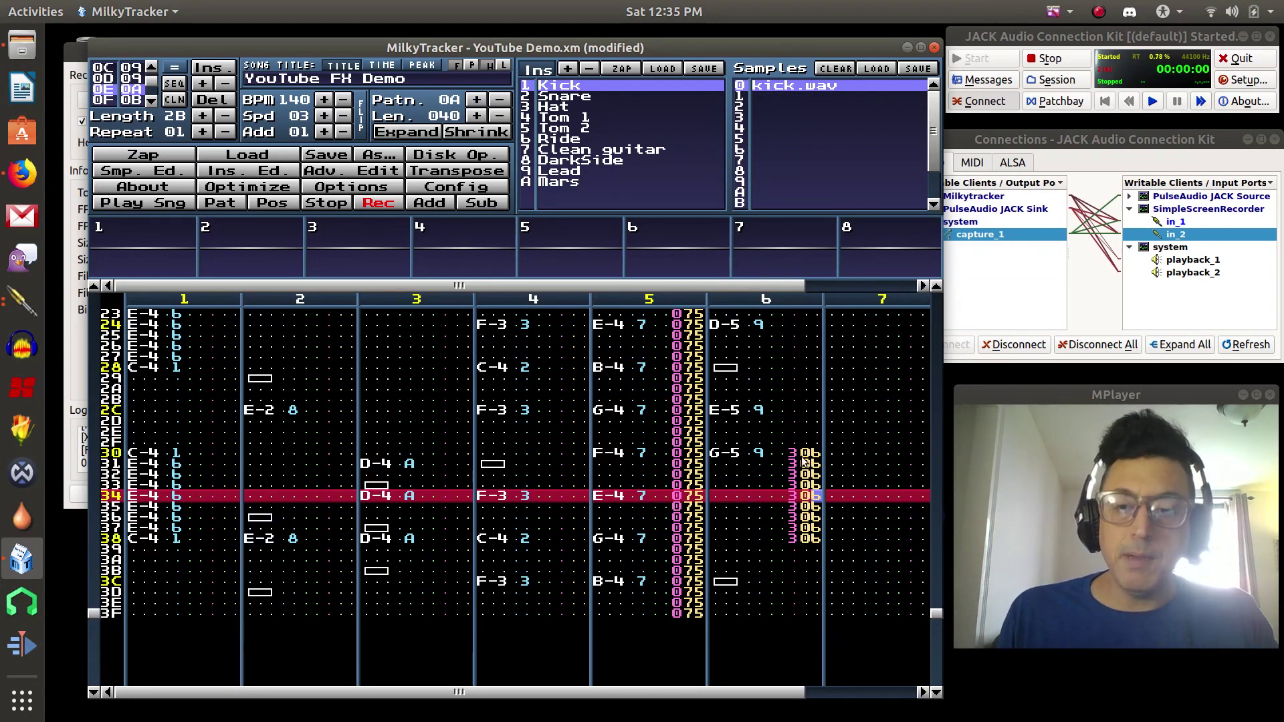
scroll(816, 499, down, 5)
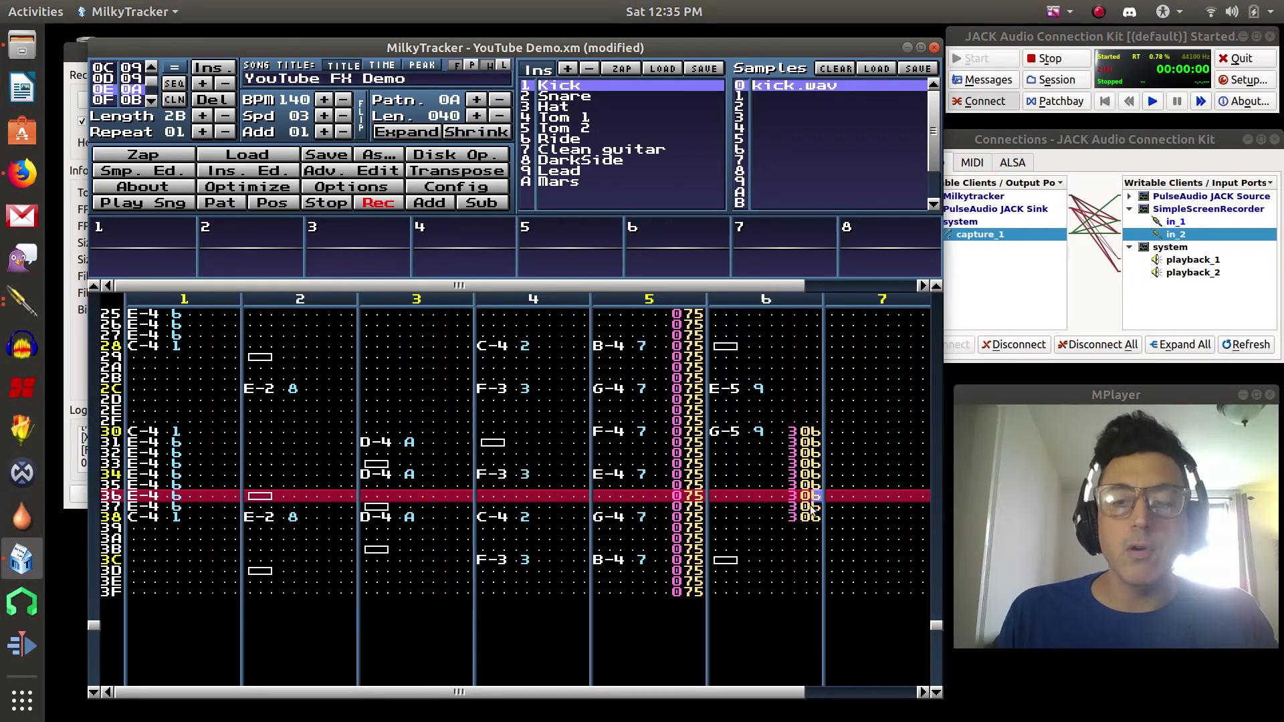
scroll(816, 499, up, 7)
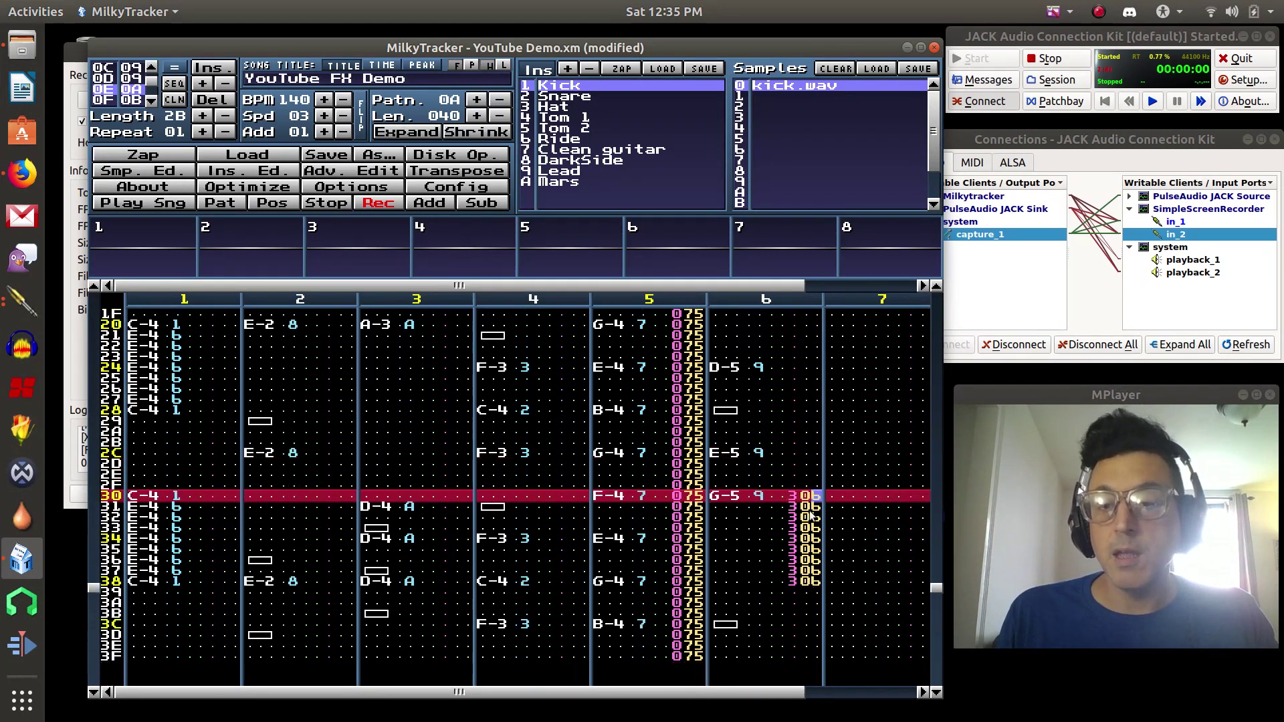
scroll(811, 516, up, 2)
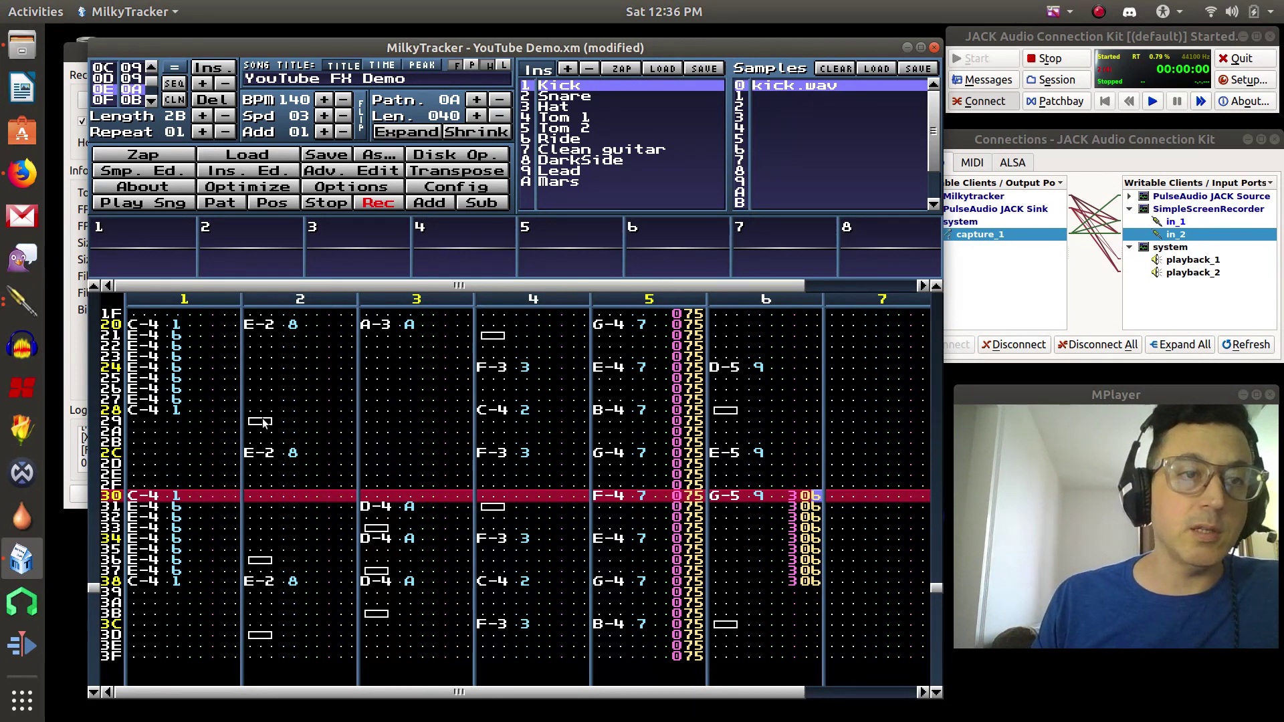
Step: Switch to Firefox and open the 4xy Vibrato entry in the MilkyTracker manual's effect command list
click(20, 187)
scroll(138, 155, down, 3)
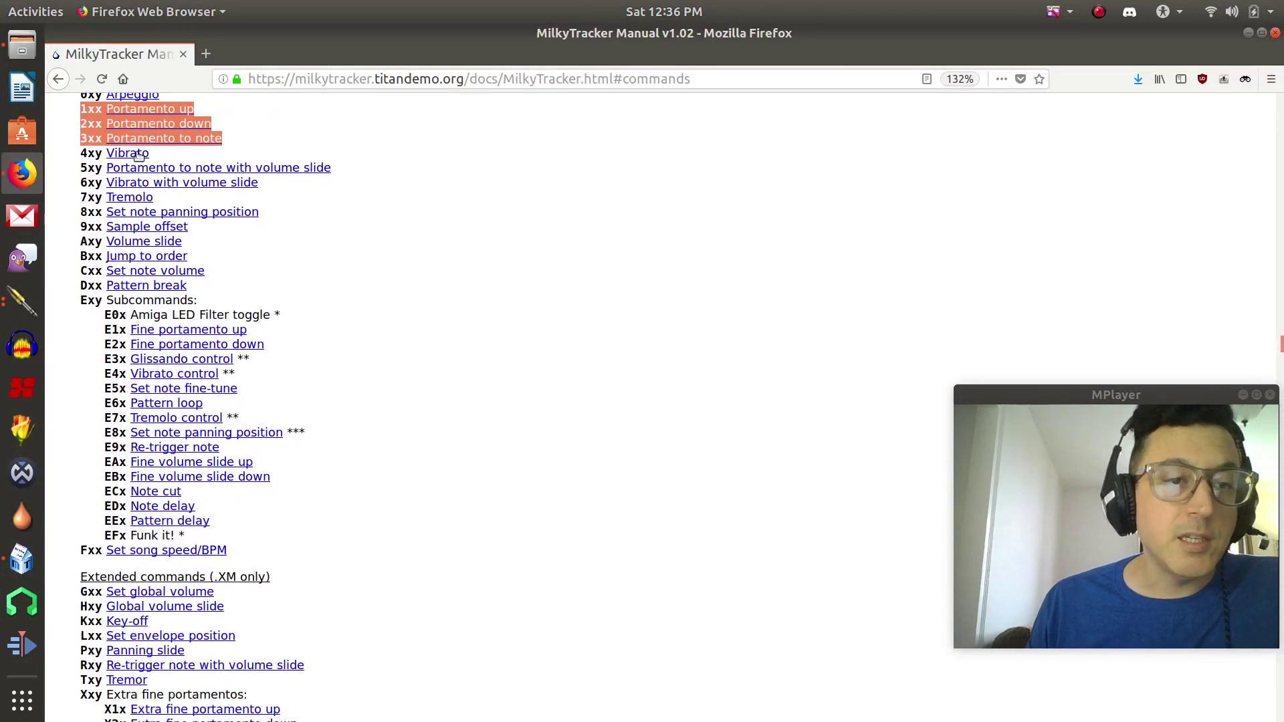
click(123, 154)
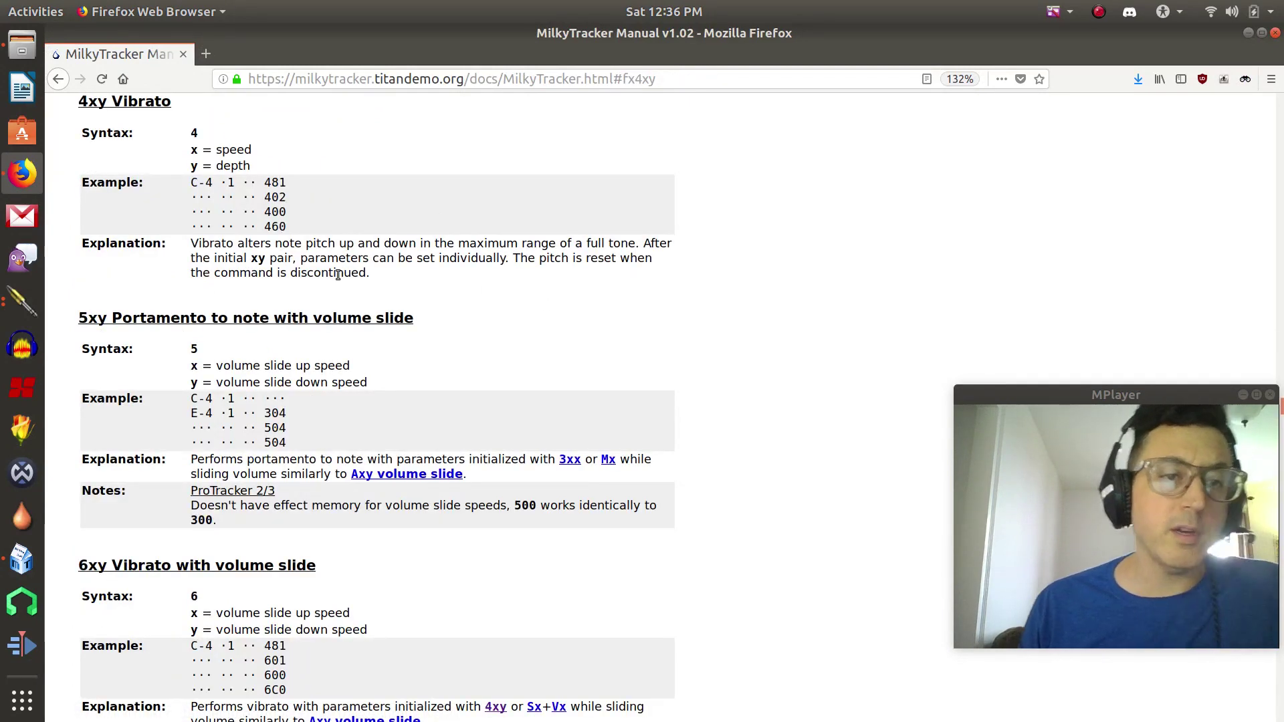
Step: Highlight the 4xy Vibrato syntax one part at a time: the command number 4, x = speed and y = depth
double_click(195, 134)
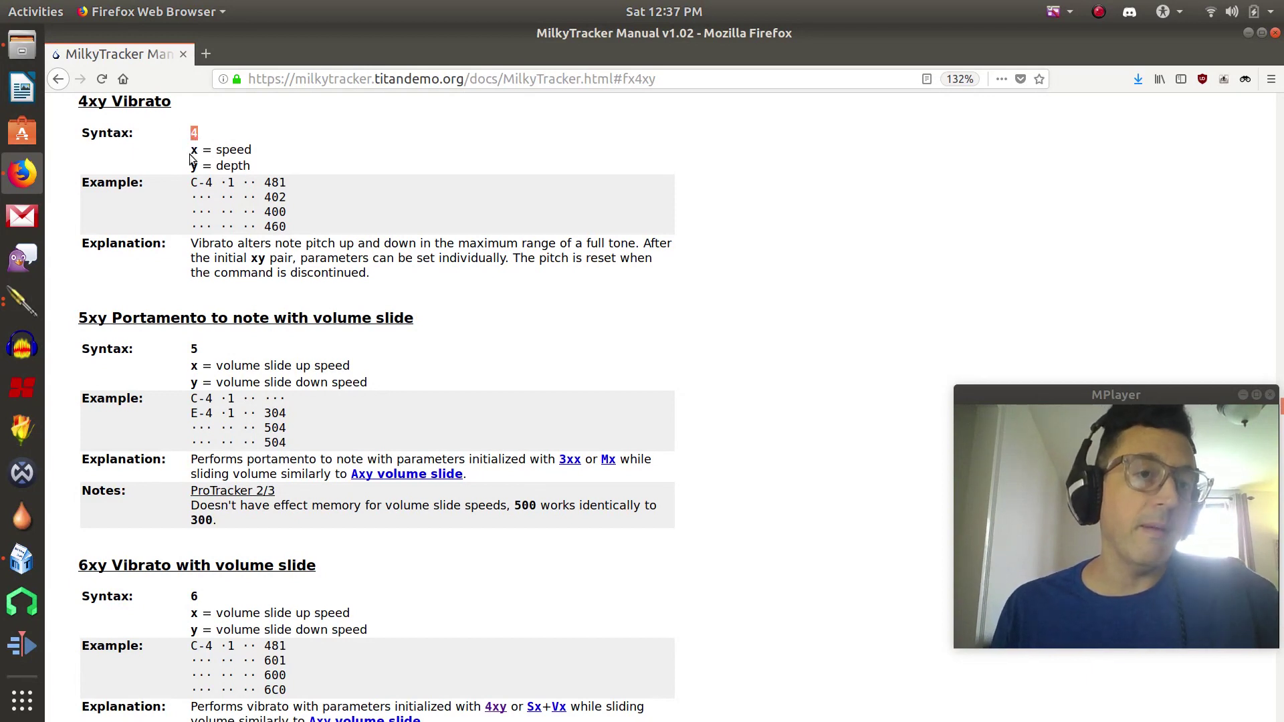
drag(192, 149, 258, 157)
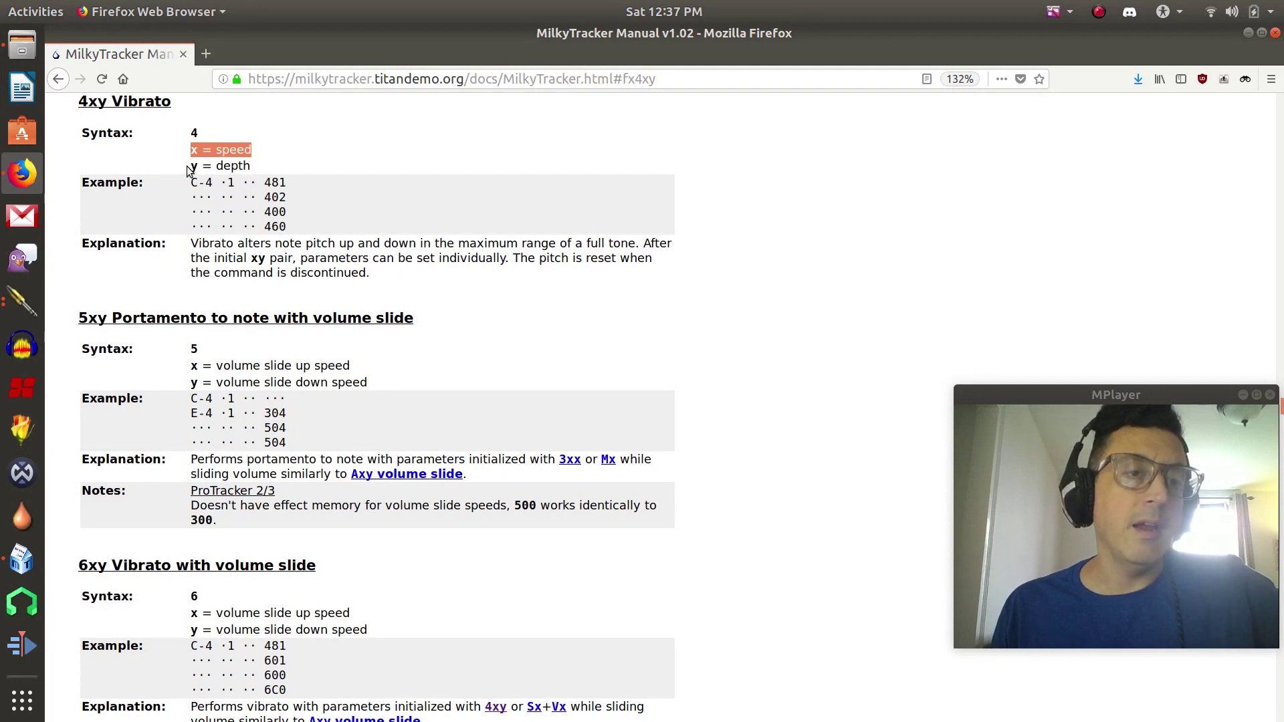
drag(193, 166, 258, 176)
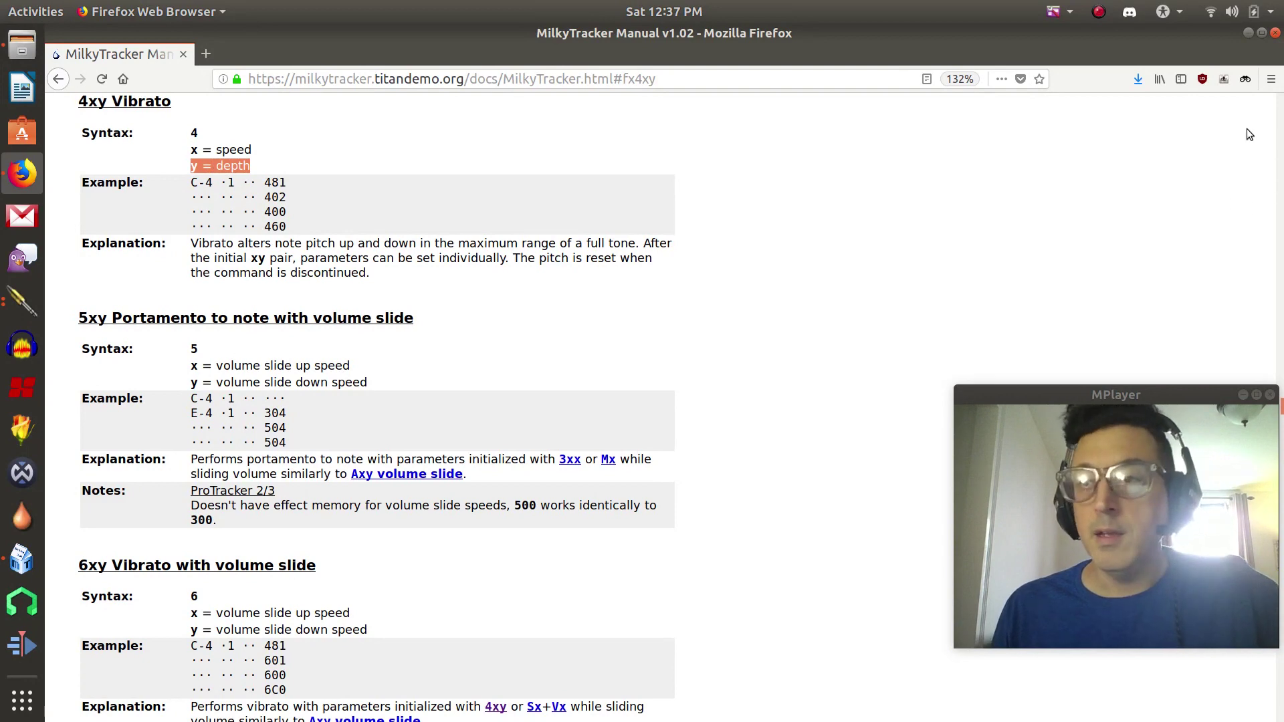
Step: Return to MilkyTracker and place the edit cursor on track 6's effect command digit at row 30 of pattern 0A
click(1248, 34)
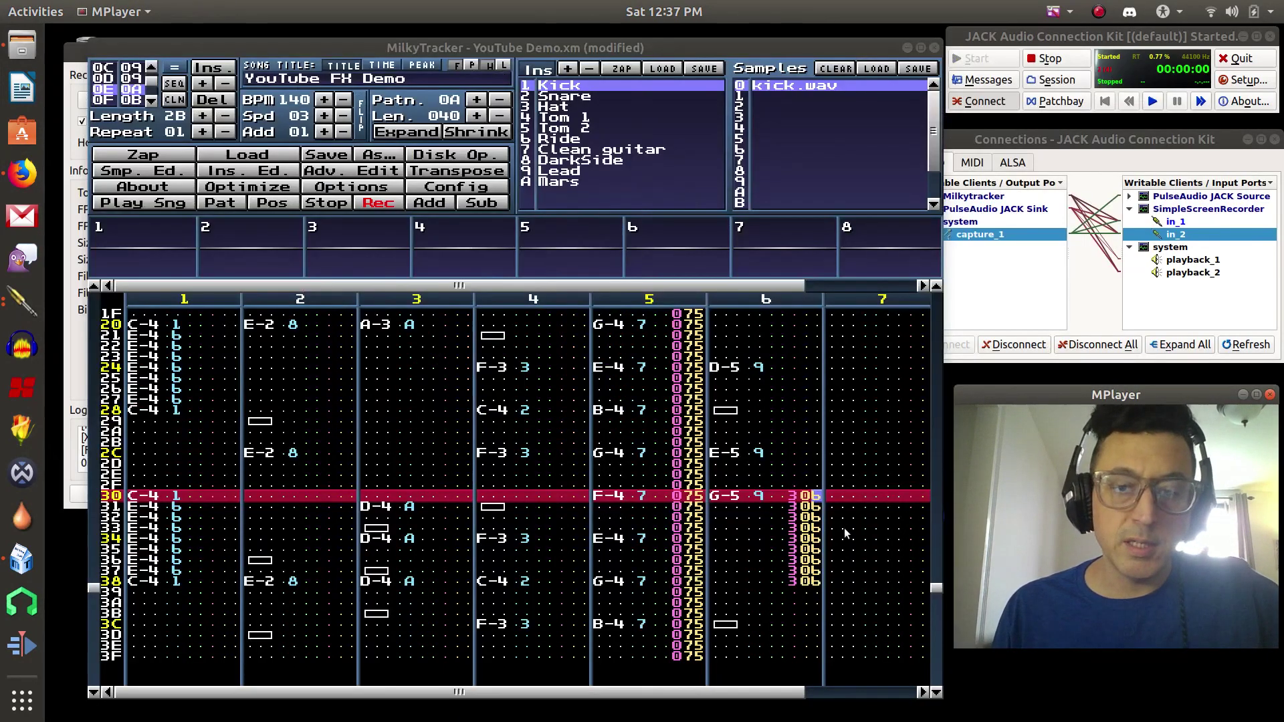
click(749, 499)
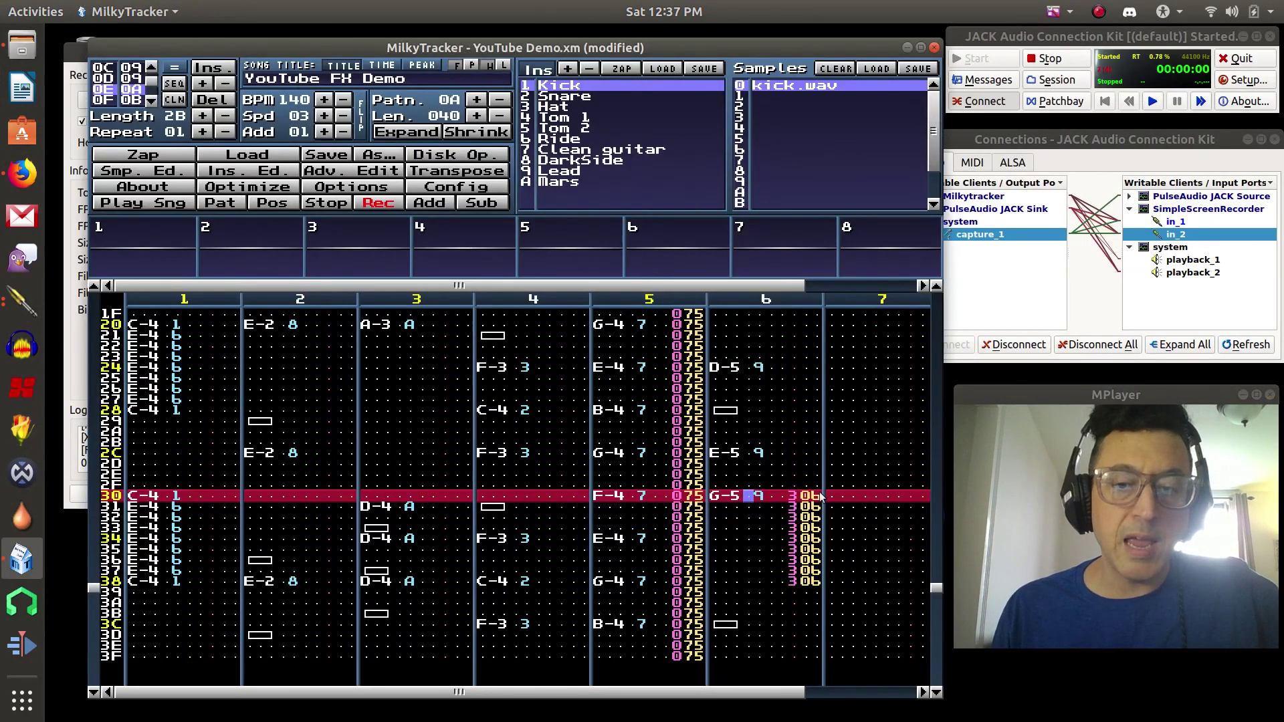
key(Right)
key(Right)
key(Right)
key(Right)
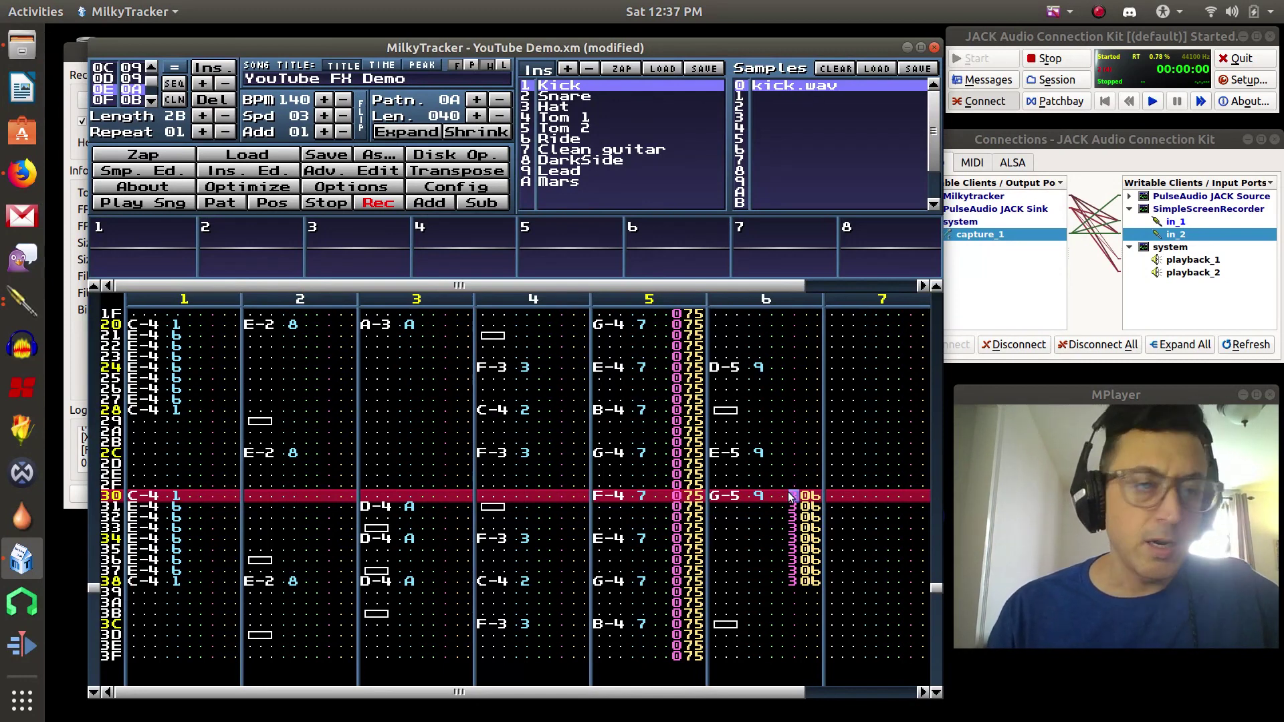
Step: Open pattern 0B at song position 0F, play it to hear track 6 without vibrato, and stop playback
click(152, 101)
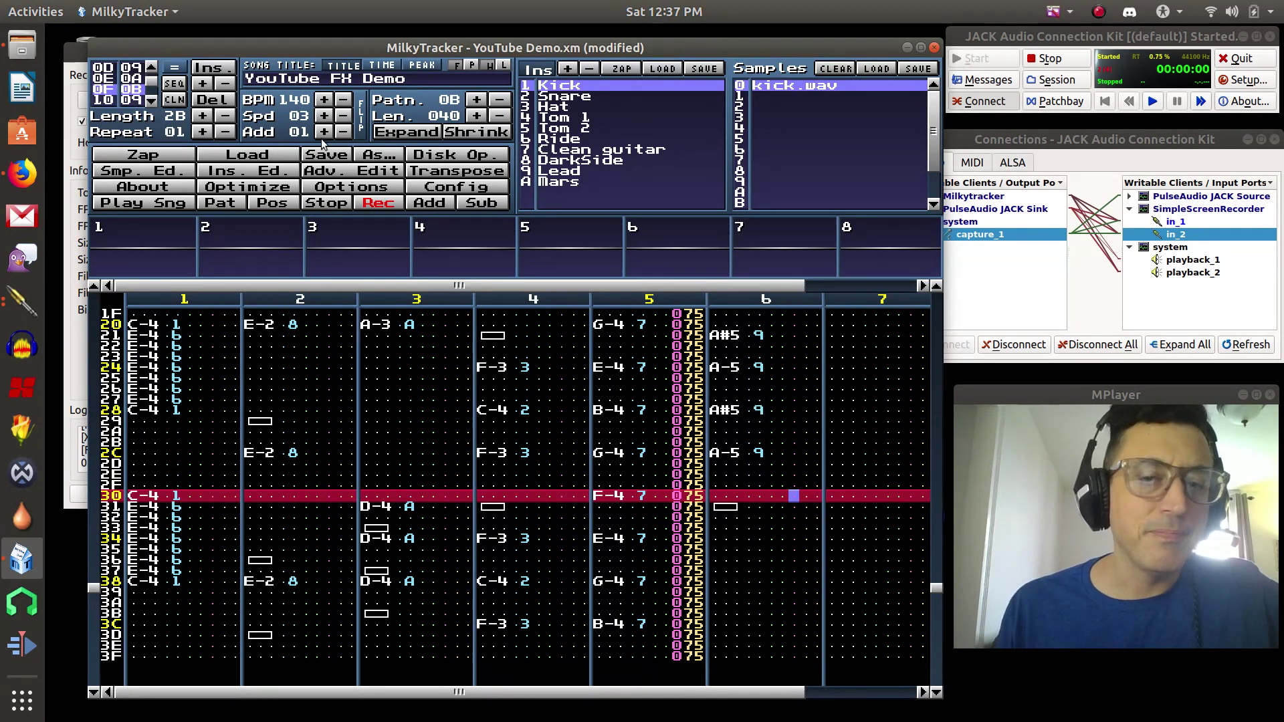
click(220, 203)
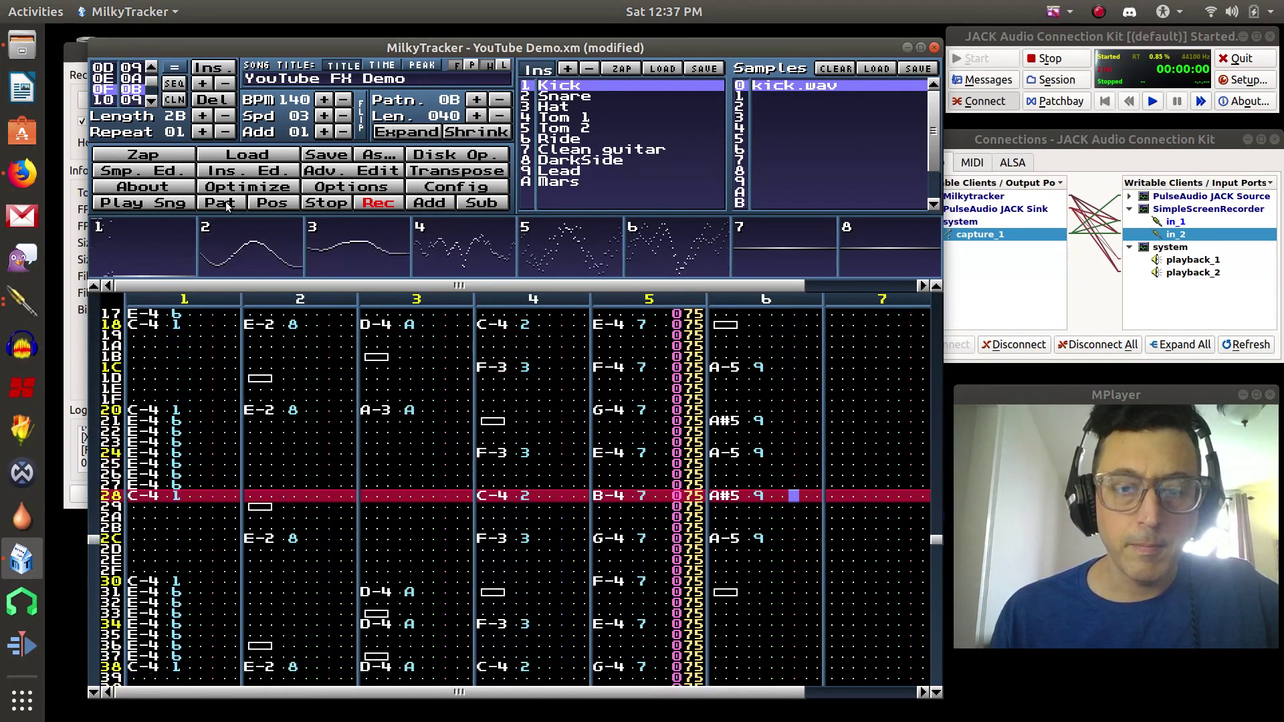
click(319, 205)
Step: Enter effect command 4 (vibrato) on track 6 of pattern 0B on every row from 04 through 31
key(Up)
key(Up)
key(Up)
key(Up)
key(Up)
key(Up)
key(Up)
key(Up)
key(Up)
key(Up)
key(Up)
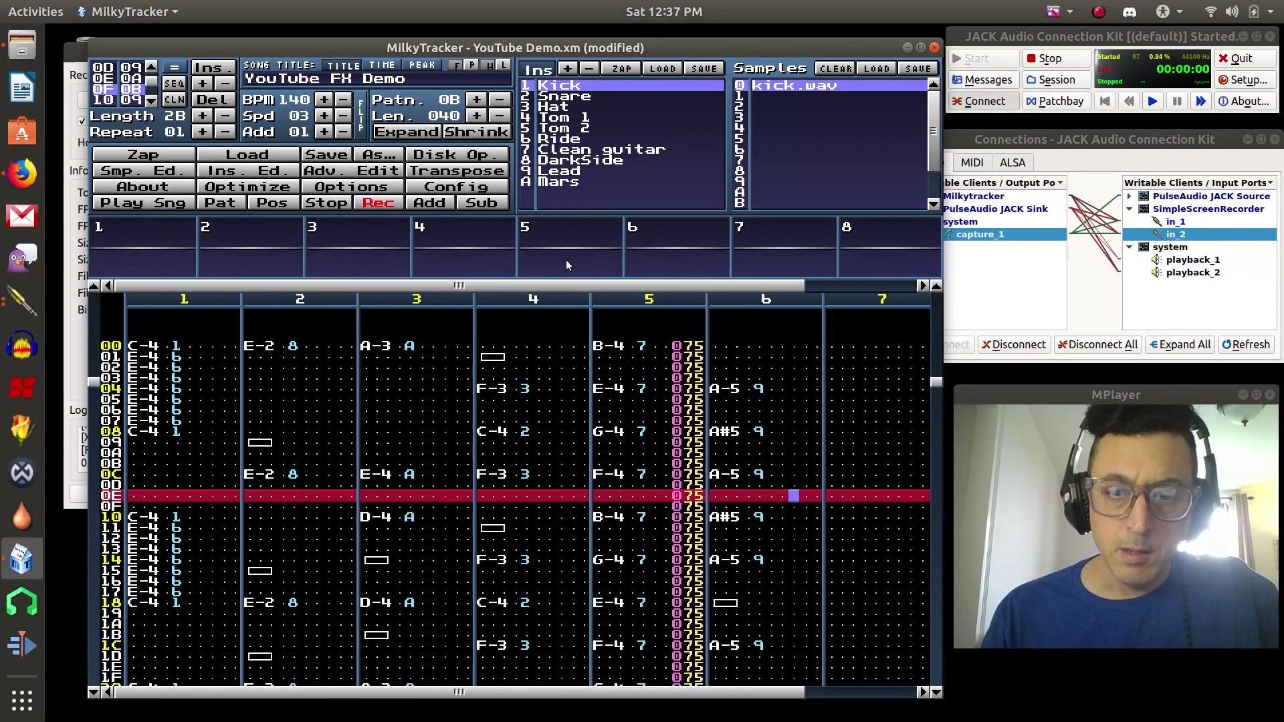
key(Up)
key(Up)
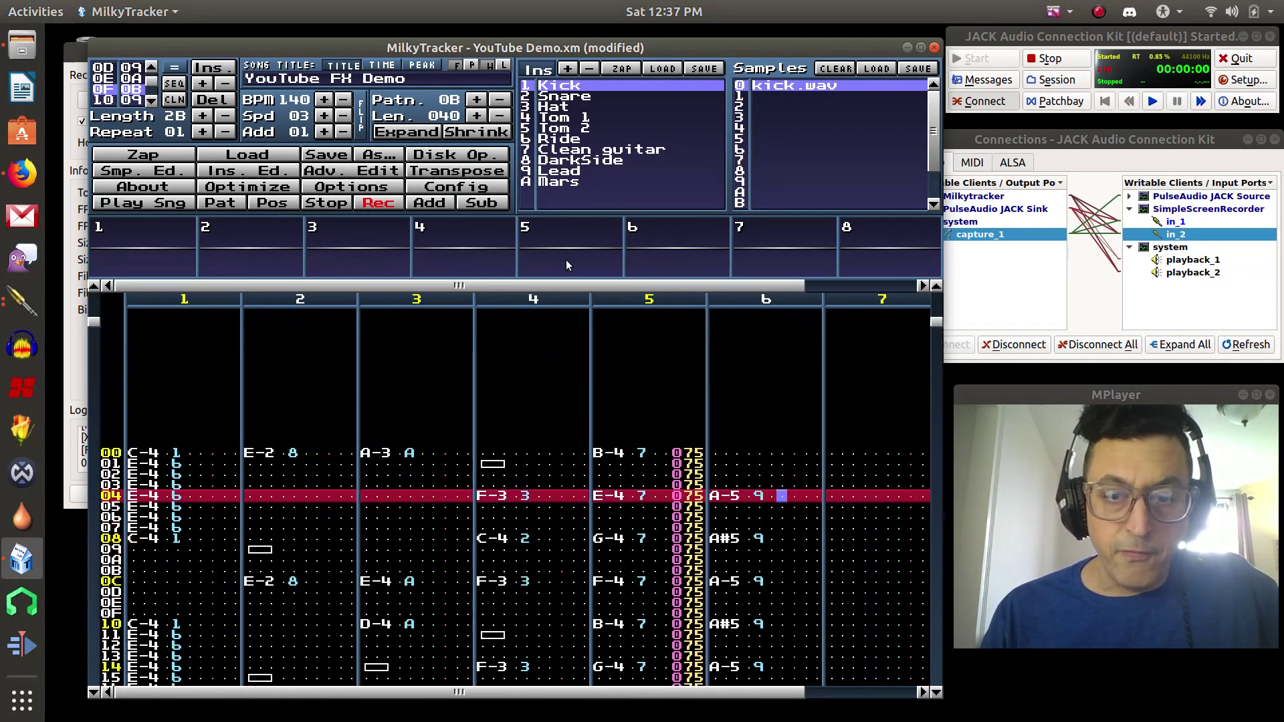
key(4)
key(4)
key(4)
key(4)
key(4)
key(4)
key(4)
key(4)
key(4)
key(4)
key(4)
key(4)
key(4)
key(4)
key(4)
key(4)
key(4)
key(4)
key(4)
key(4)
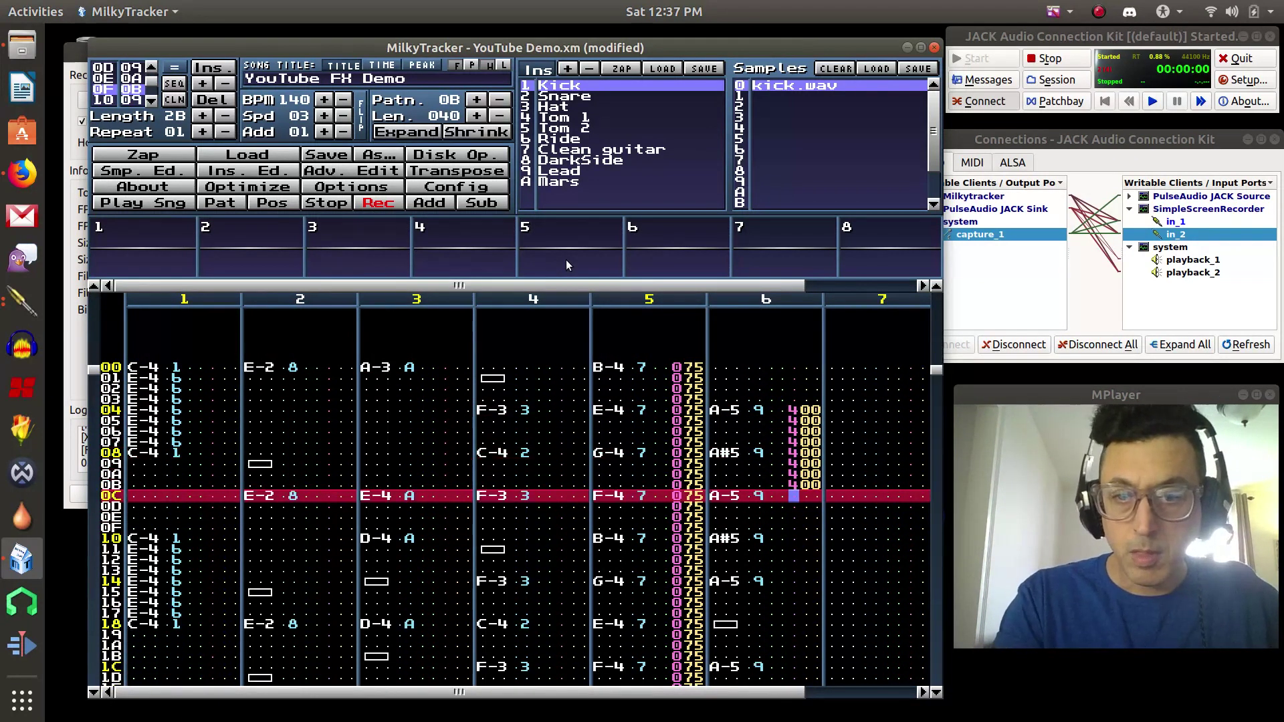
key(4)
key(4)
key(4)
key(4)
key(4)
key(4)
key(4)
key(4)
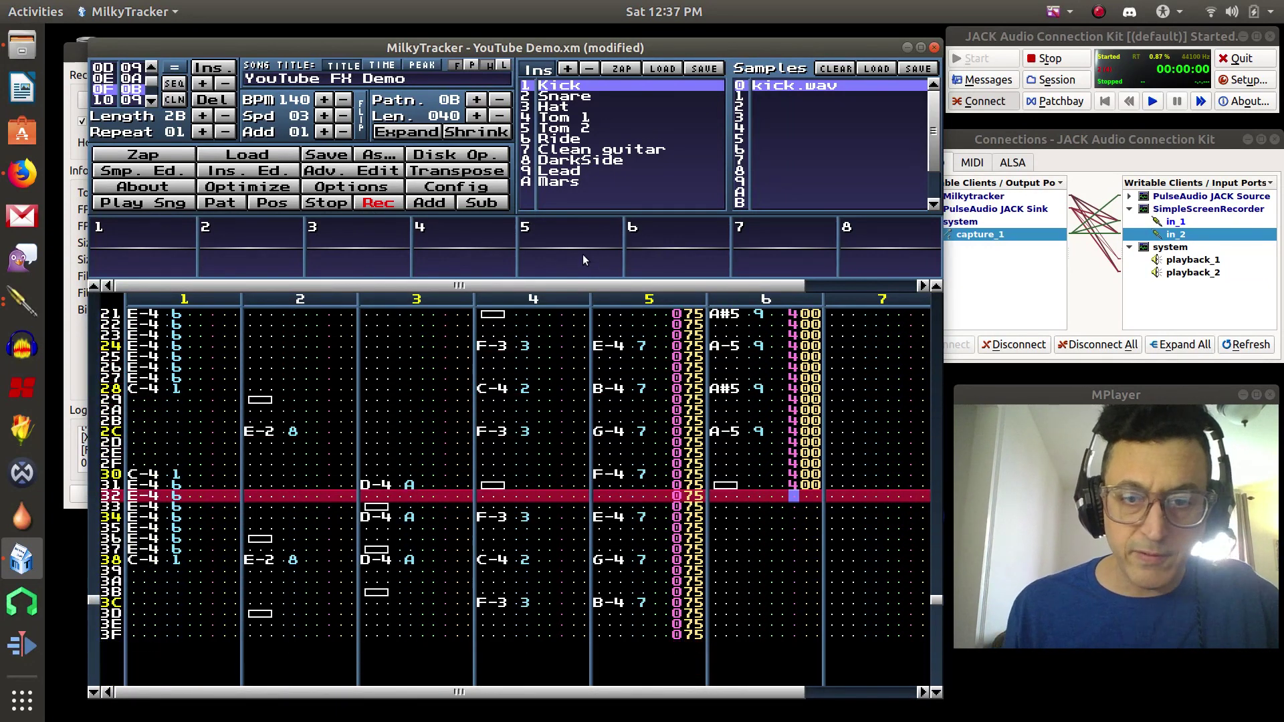
Step: Set the vibrato speed digit to 4 on track 6 for every row from 04 through 31
key(Up)
key(Up)
key(Up)
key(Up)
key(Up)
key(Up)
key(Up)
key(Up)
key(Up)
key(Up)
key(Up)
key(Up)
key(Up)
key(Up)
key(Up)
key(Up)
key(Up)
key(Up)
key(Up)
key(Up)
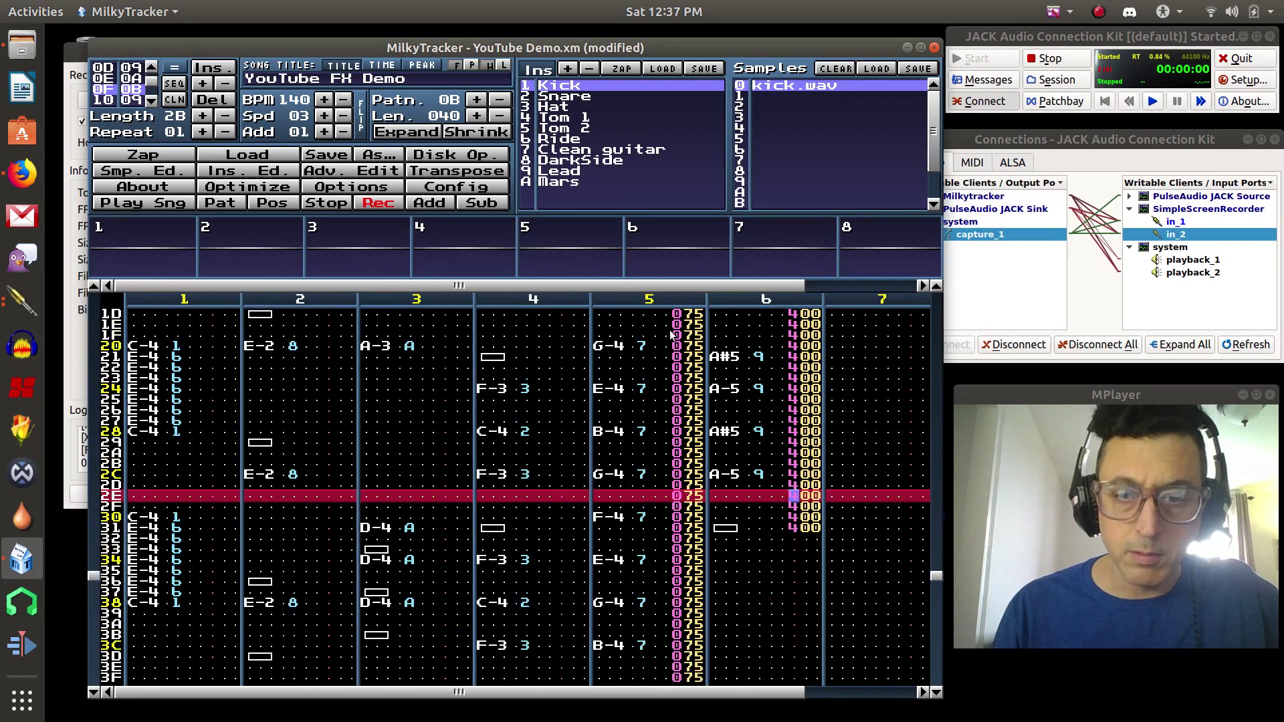
key(Up)
key(Up)
key(Up)
key(Up)
key(Up)
key(Up)
key(Up)
key(Up)
key(Up)
key(Up)
key(Up)
key(Up)
key(Up)
key(Up)
key(Up)
key(Up)
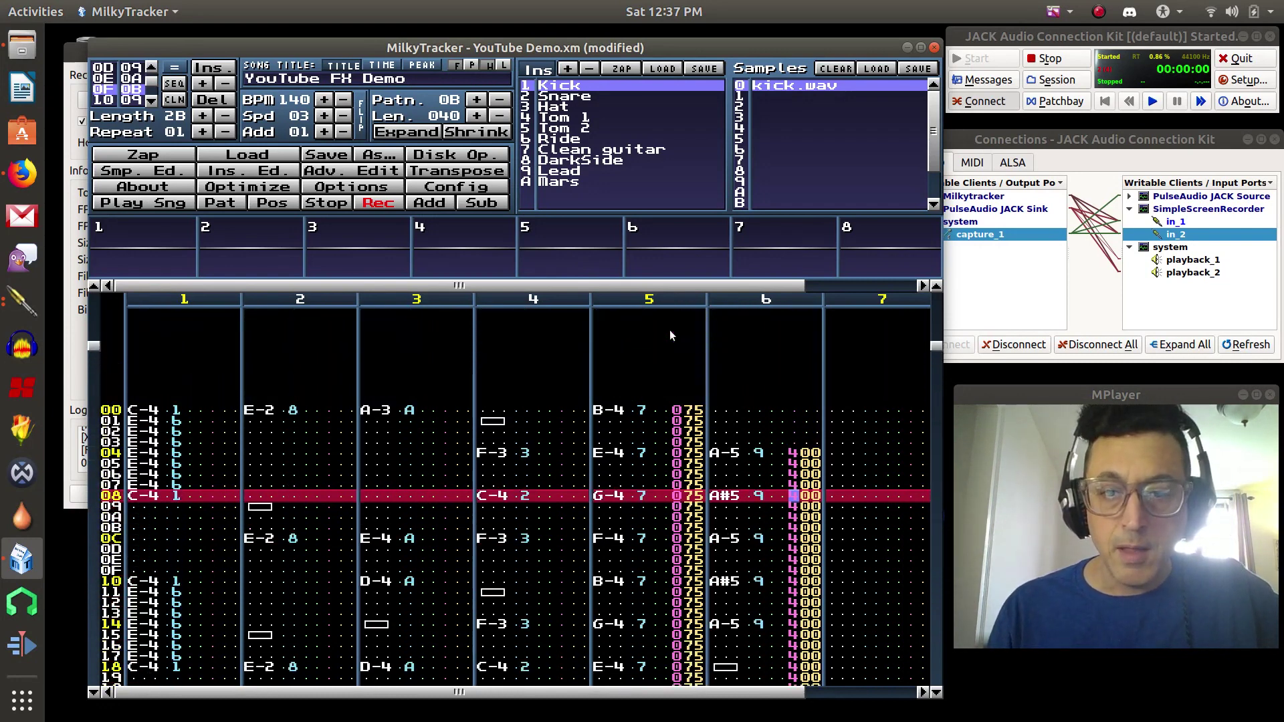
key(Right)
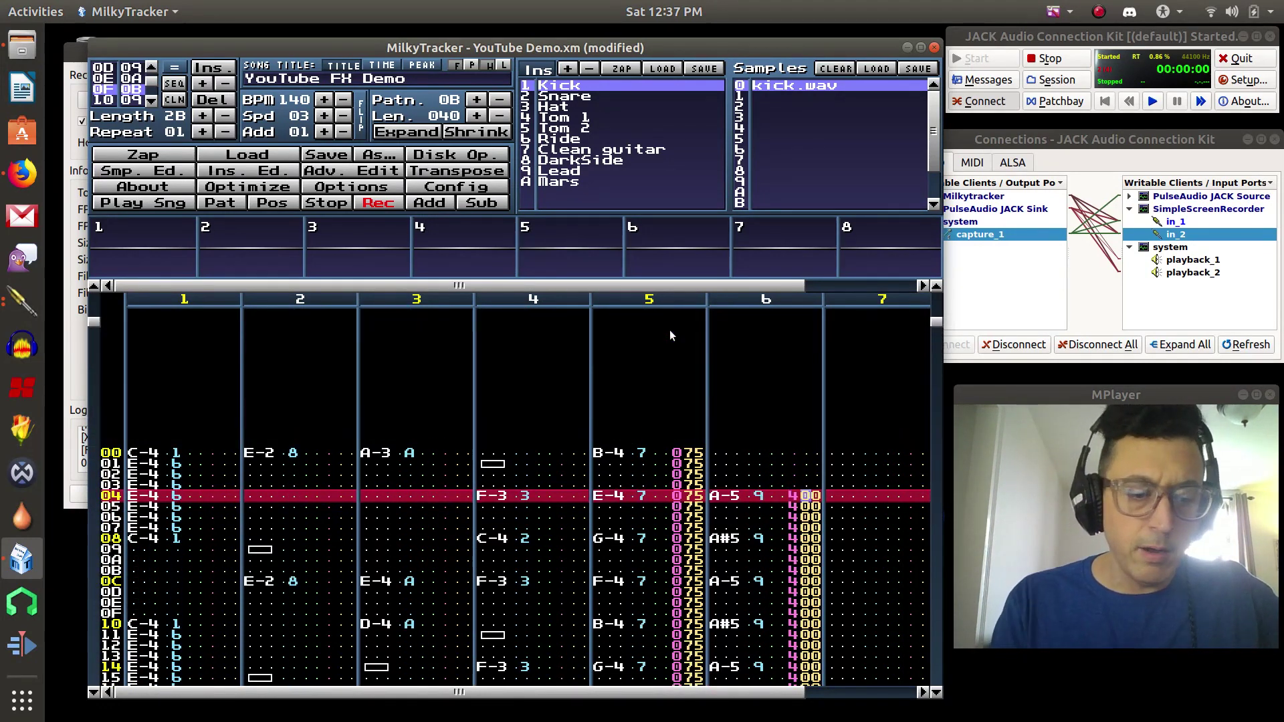
text(4444444444444444444444444444)
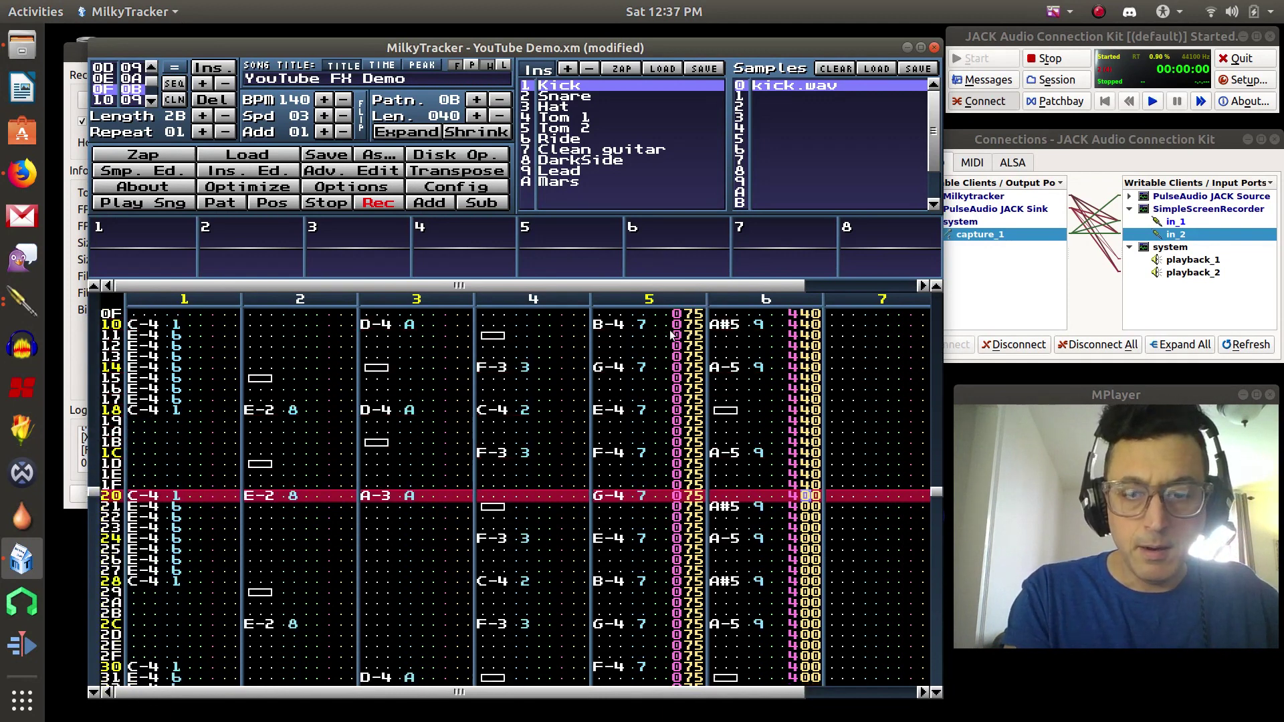
text(444444444444444444)
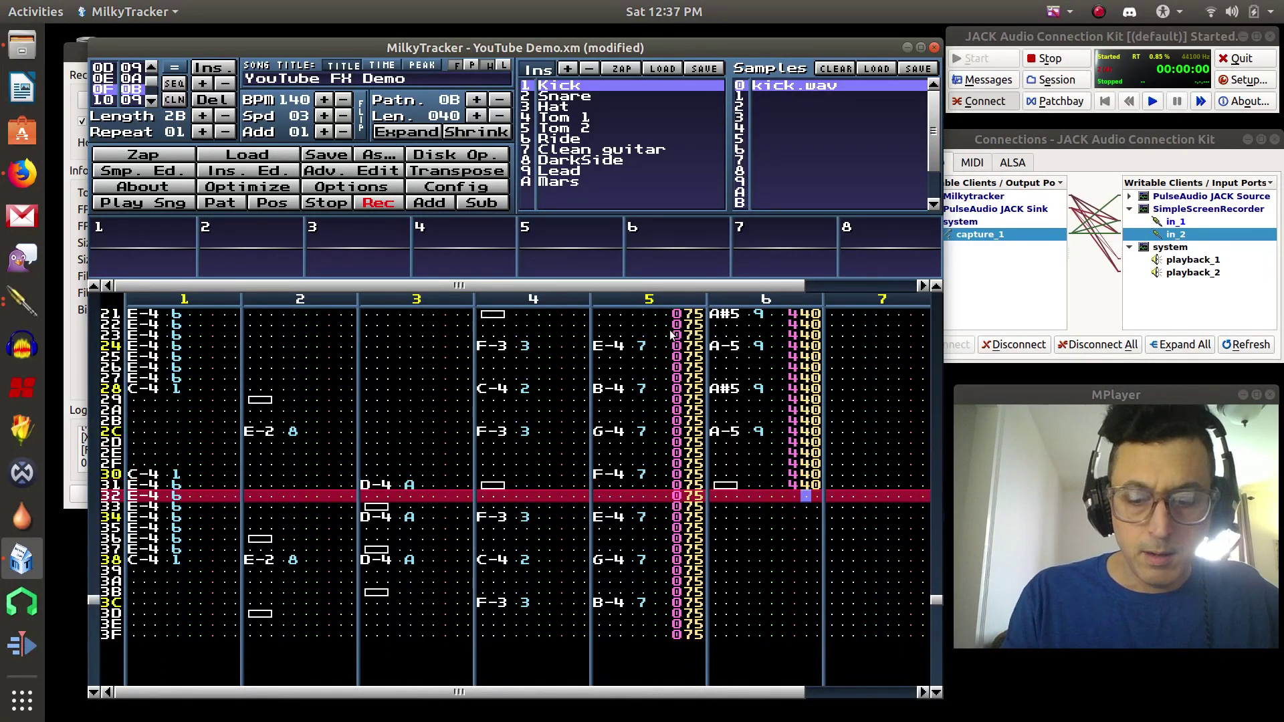
Step: Set the vibrato depth digit to 8 on track 6 for rows 04 through 31, and play the pattern to hear the 448 vibrato
key(Up)
key(Up)
key(Up)
key(Up)
key(Up)
key(Up)
key(Up)
key(Up)
key(Up)
key(Up)
key(Up)
key(Up)
key(Up)
key(Up)
key(Up)
key(Up)
key(Up)
key(Up)
key(Up)
key(Up)
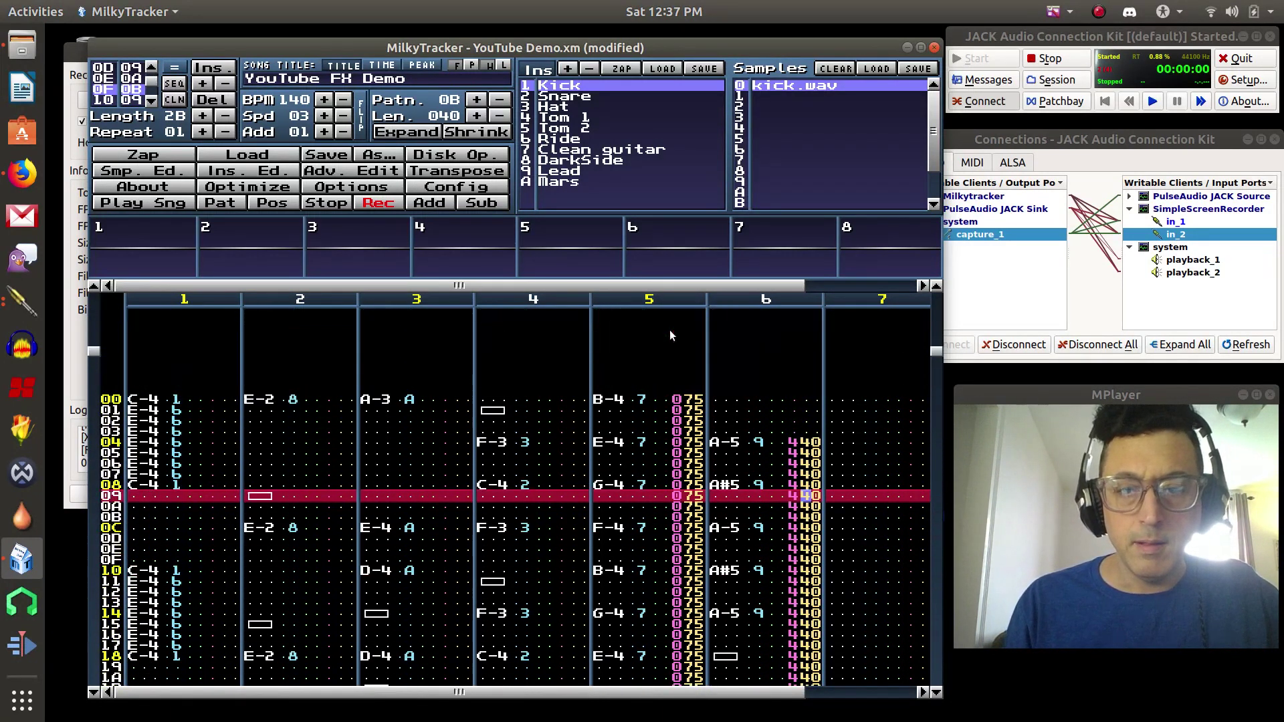
key(Up)
key(Up)
key(Up)
key(Up)
key(Up)
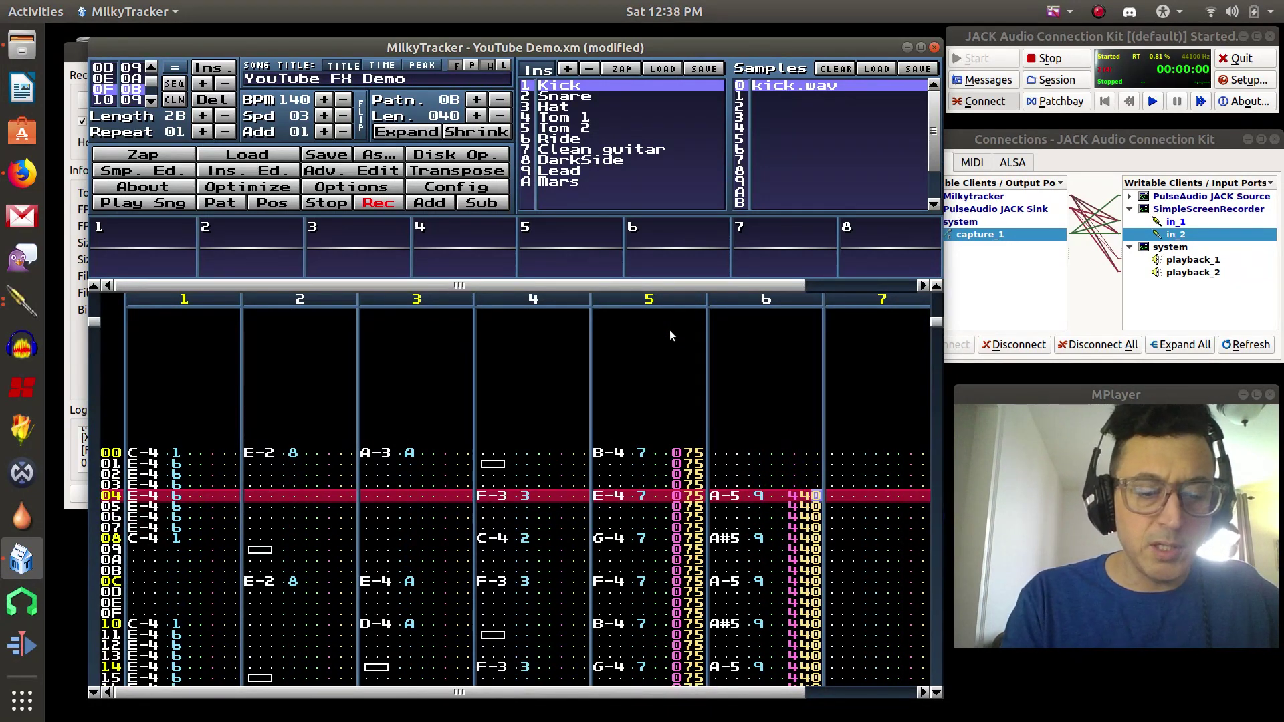
text(8)
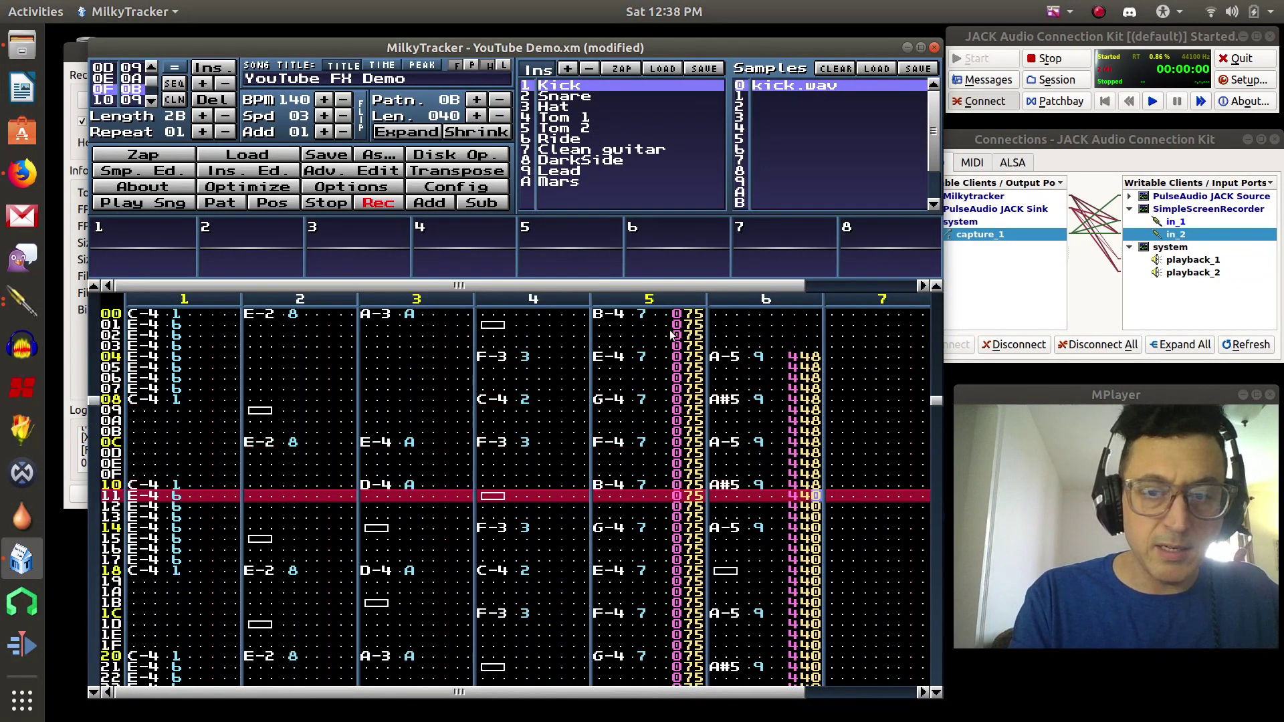
text(888888888888888888888888888888888888888888888)
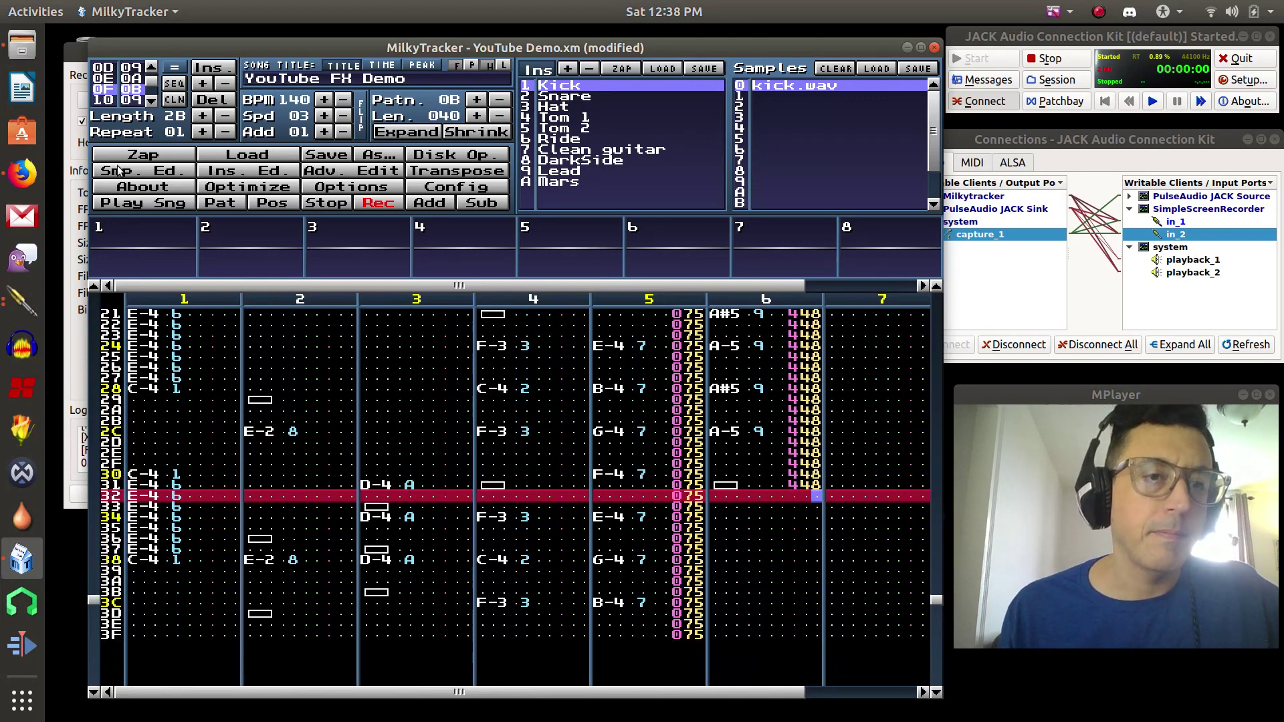
click(221, 203)
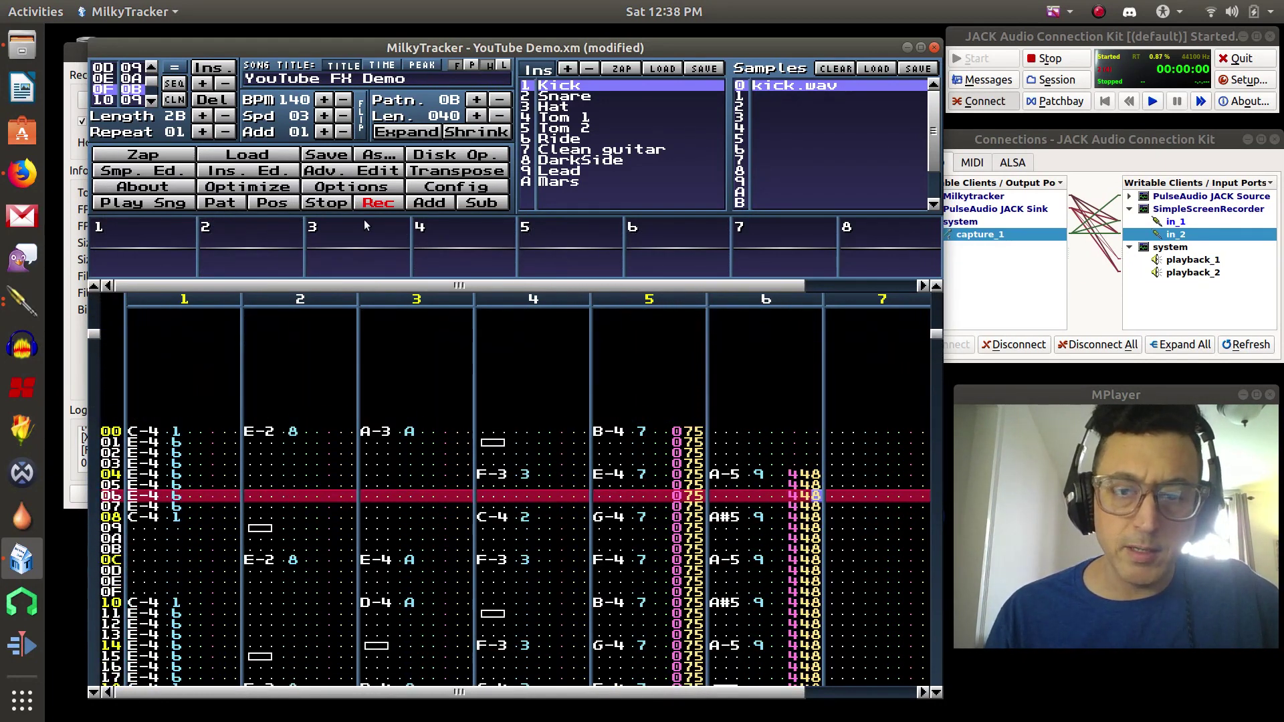
Step: Set the vibrato speed digit to 9 on track 6 for every row from 04 through 31
key(Left)
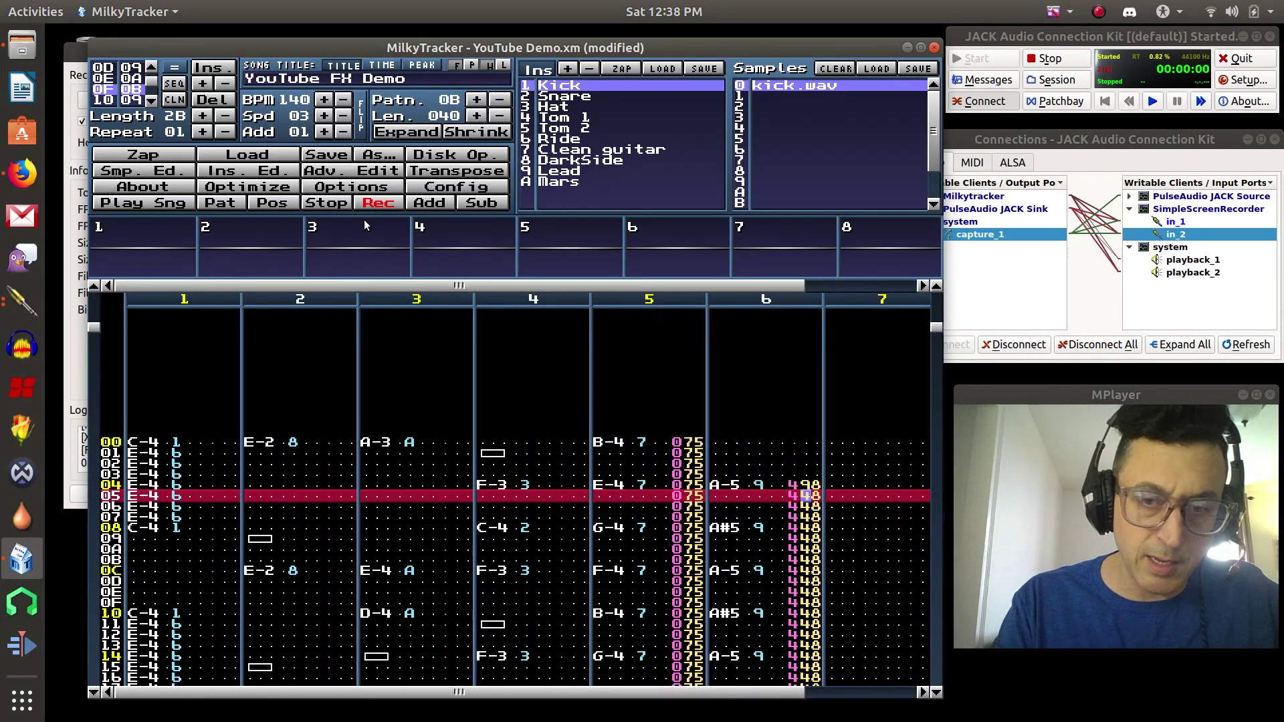
key(9)
key(9)
key(9)
key(9)
key(9)
key(9)
key(9)
key(9)
key(9)
key(9)
key(9)
key(9)
key(9)
key(9)
key(9)
key(9)
key(9)
key(9)
key(9)
key(9)
key(9)
key(9)
key(9)
key(9)
key(9)
key(9)
key(9)
key(9)
key(9)
key(9)
key(9)
key(9)
key(9)
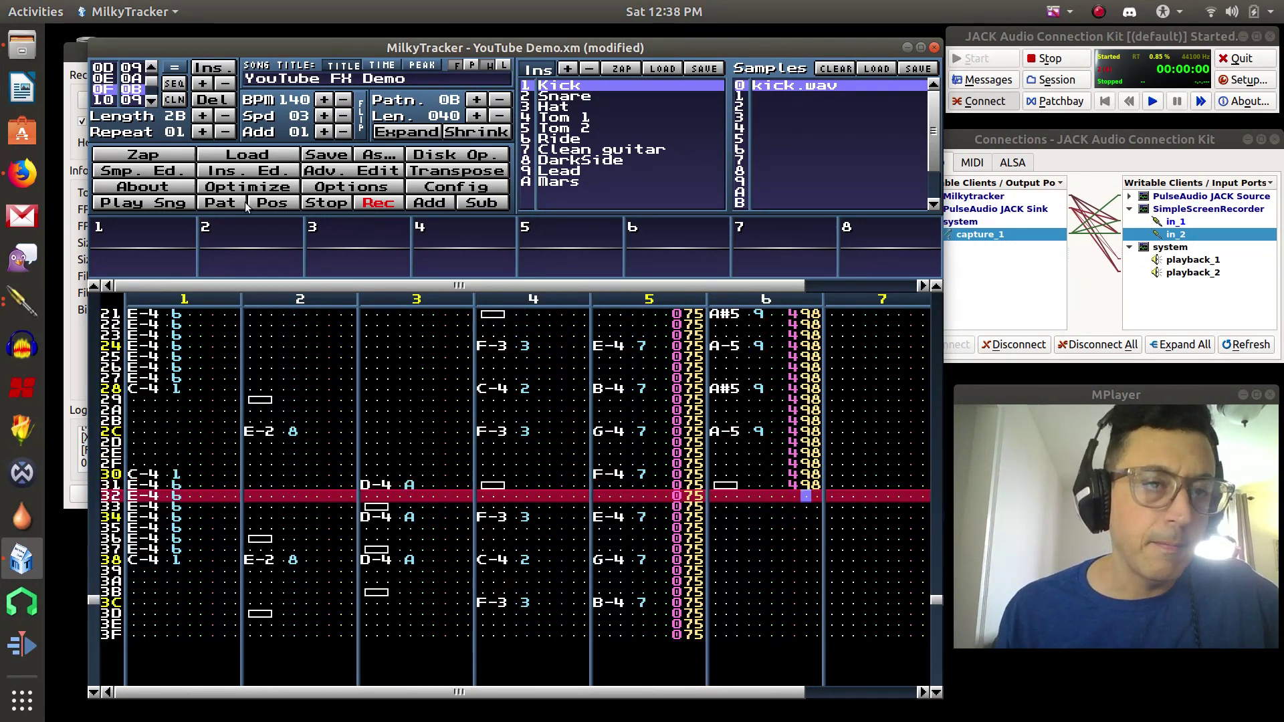
Step: Play pattern 0B to hear the 498 vibrato, stop playback, and return to row 04 of track 6
click(222, 204)
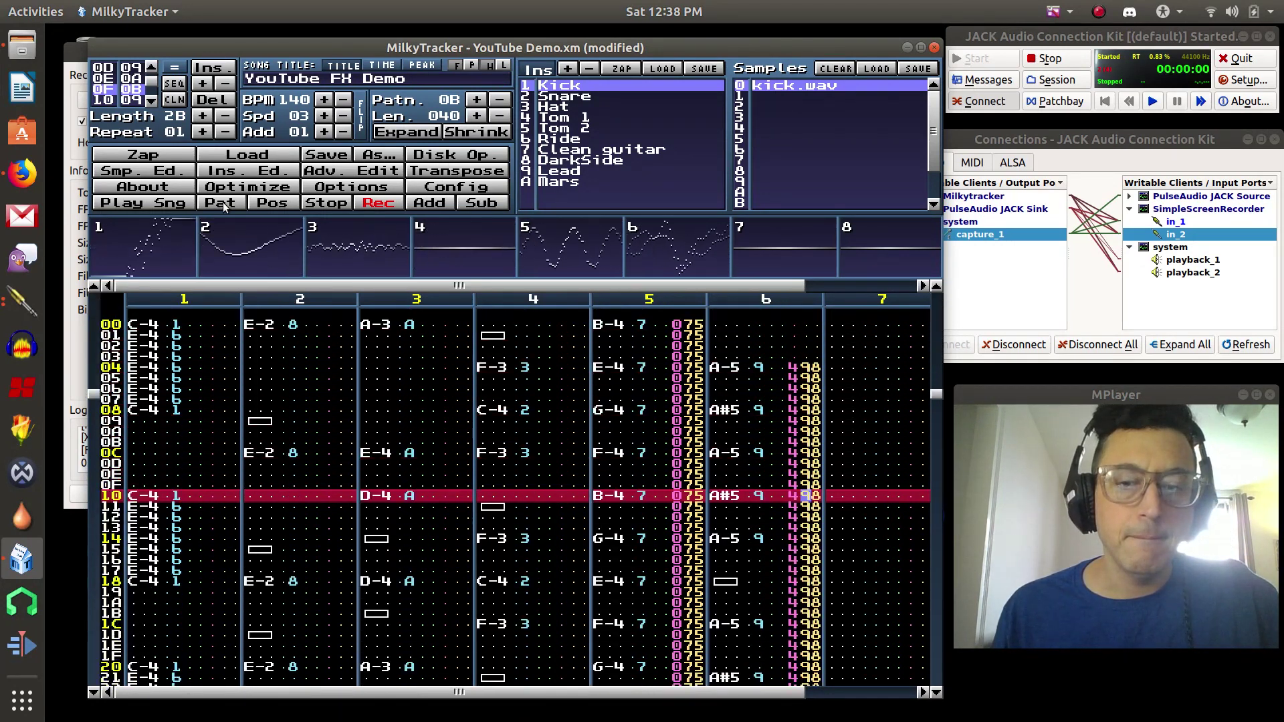
click(343, 206)
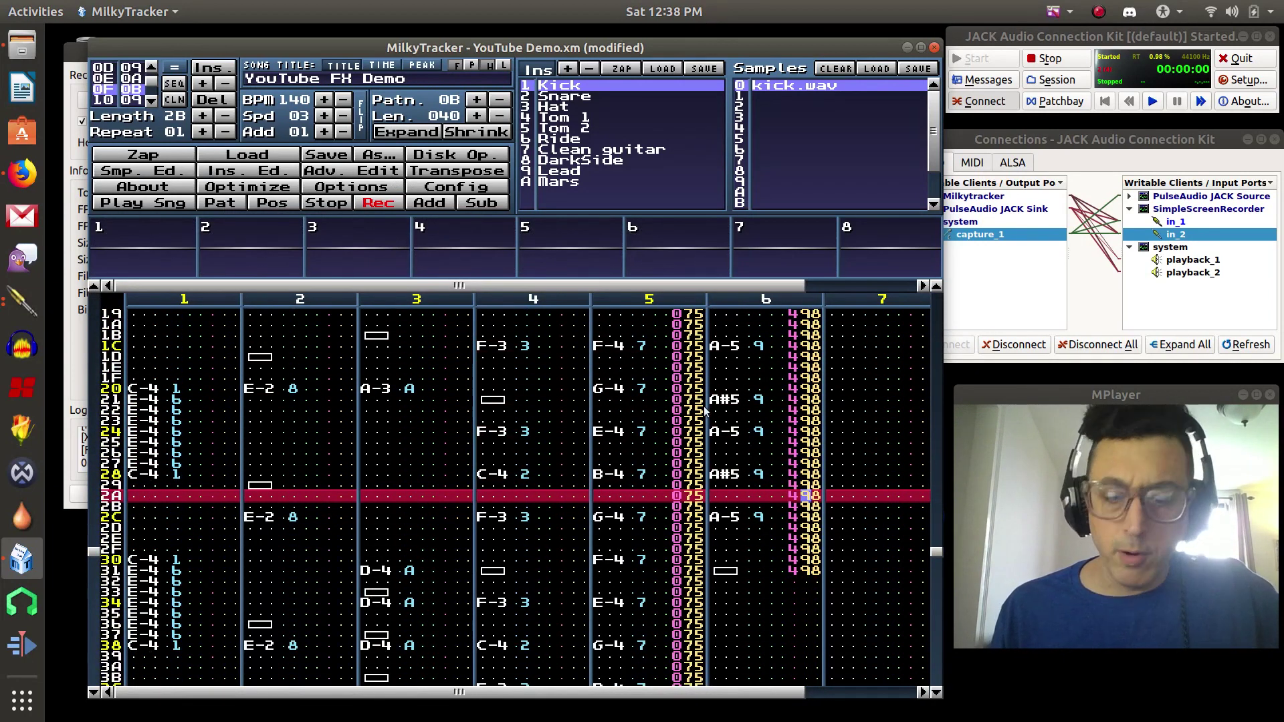
scroll(706, 411, up, 18)
scroll(706, 411, up, 20)
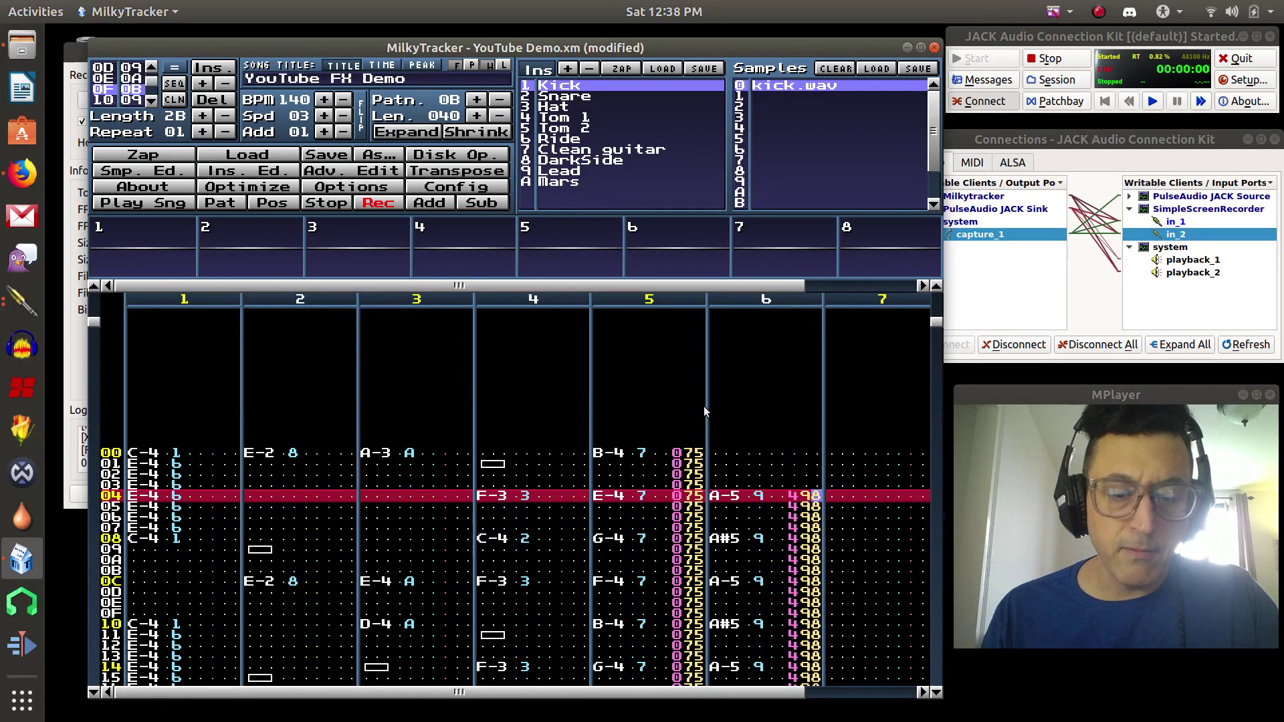
Step: Set the vibrato depth digit to F on track 6 for rows 04 through 31, and play the pattern to hear the 49F vibrato
key(f)
key(f)
key(f)
key(f)
key(f)
key(f)
key(f)
key(f)
key(f)
key(f)
key(f)
key(f)
key(f)
key(f)
key(f)
key(f)
key(f)
key(f)
key(f)
key(f)
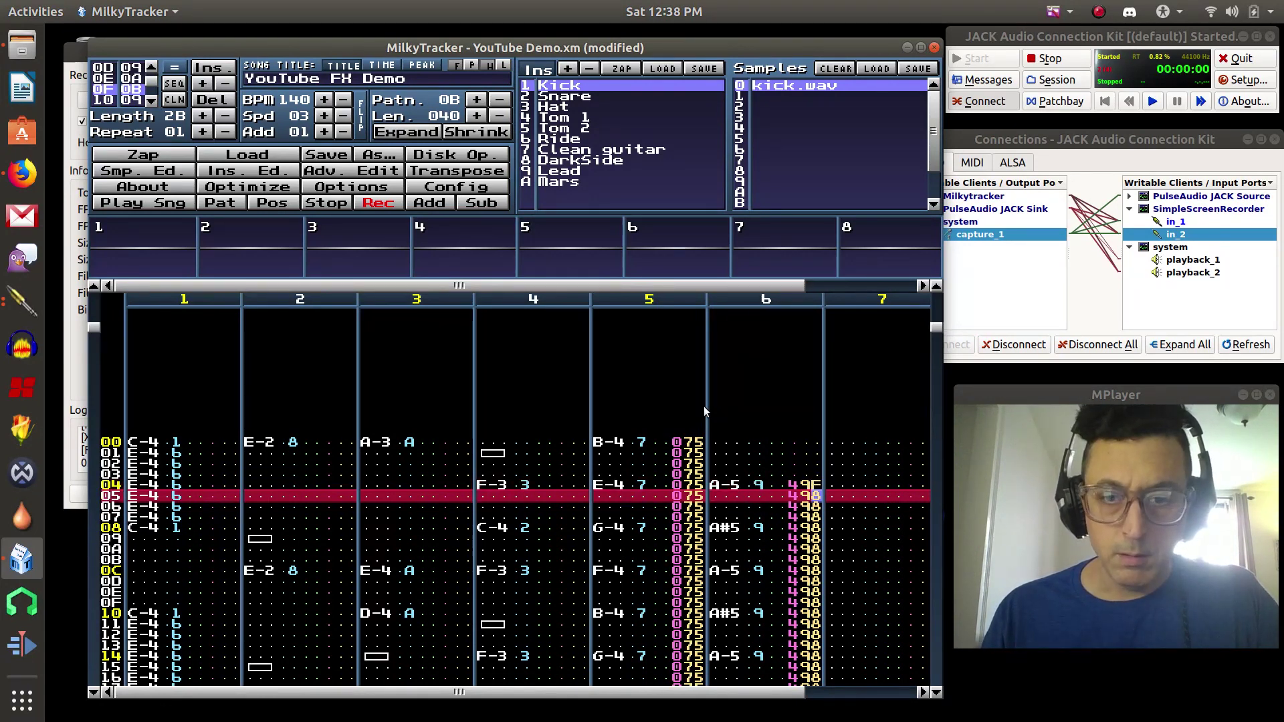
key(f)
key(f)
key(f)
key(f)
key(f)
key(f)
key(f)
key(f)
key(f)
key(f)
key(f)
key(f)
key(f)
key(f)
key(f)
key(f)
key(f)
key(f)
key(f)
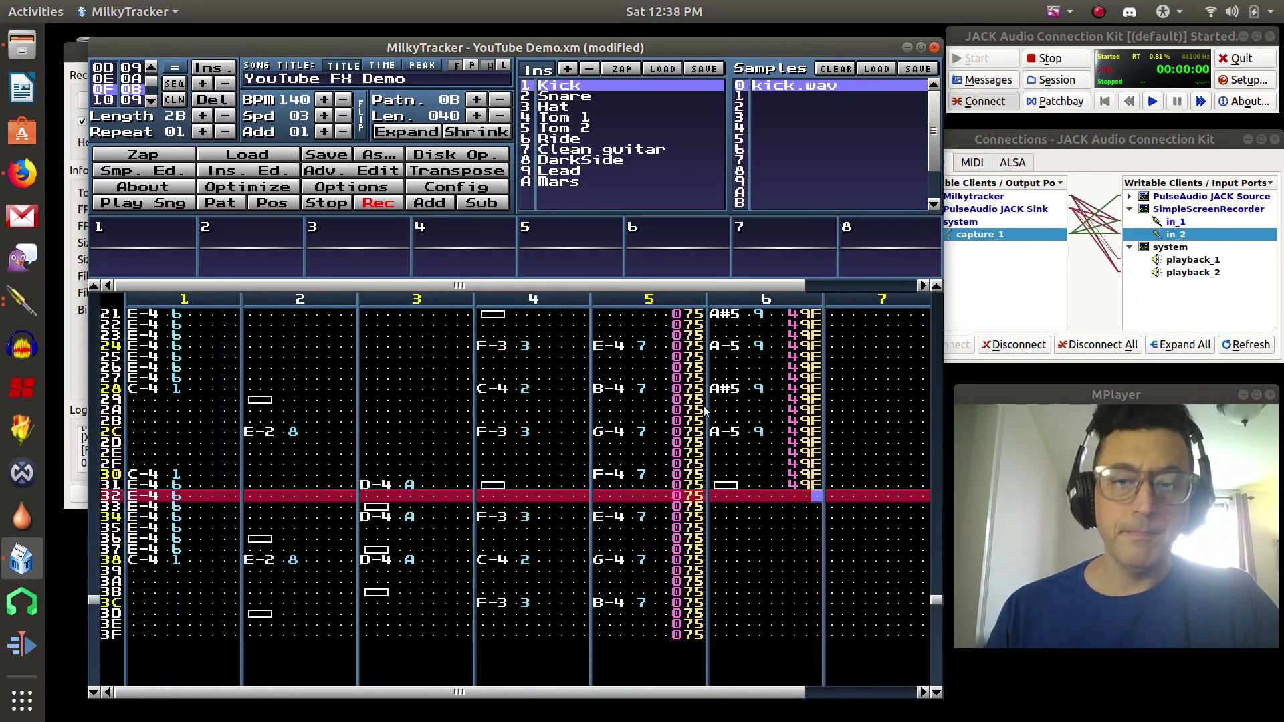
click(239, 201)
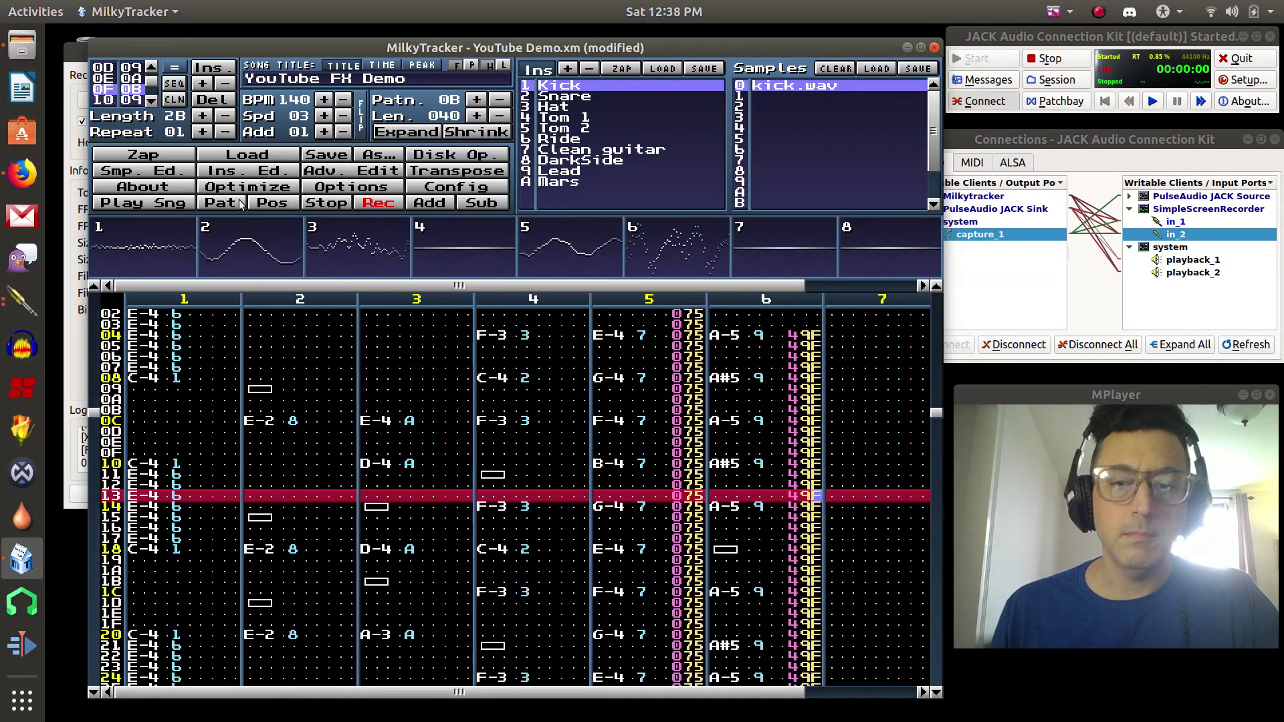
click(334, 205)
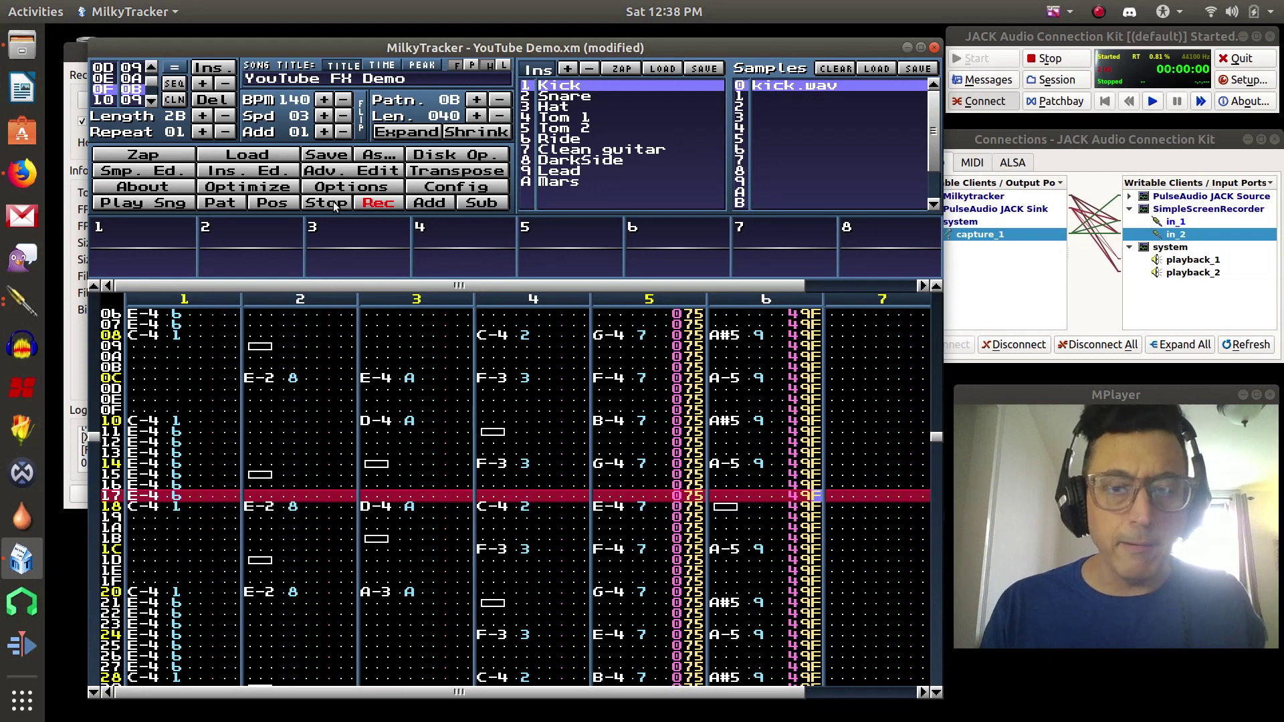
Step: Clear the 49F vibrato commands from track 6 of pattern 0B, keeping the notes
key(Left)
key(Left)
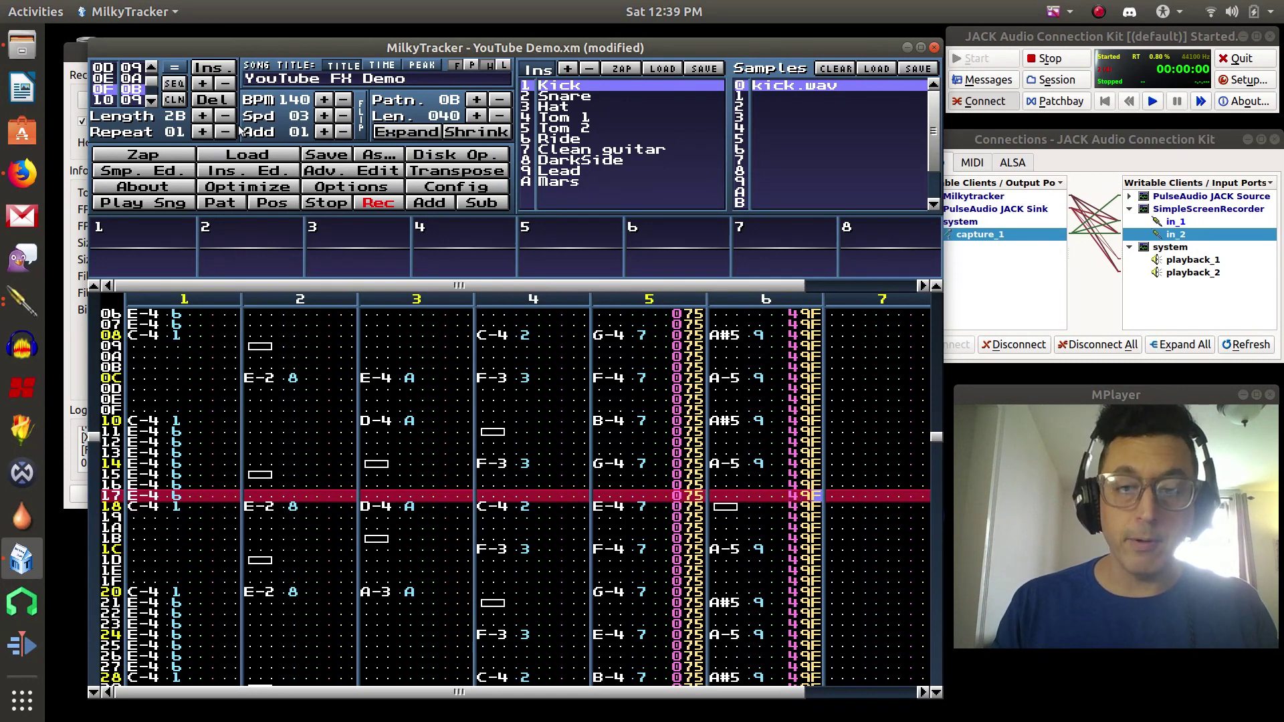
key(Up)
key(Up)
key(Up)
key(Up)
key(Up)
key(Up)
key(Up)
key(Up)
key(Up)
key(Up)
key(Up)
key(Up)
key(Up)
key(Up)
key(Up)
key(Up)
key(Up)
key(Up)
key(Up)
key(Up)
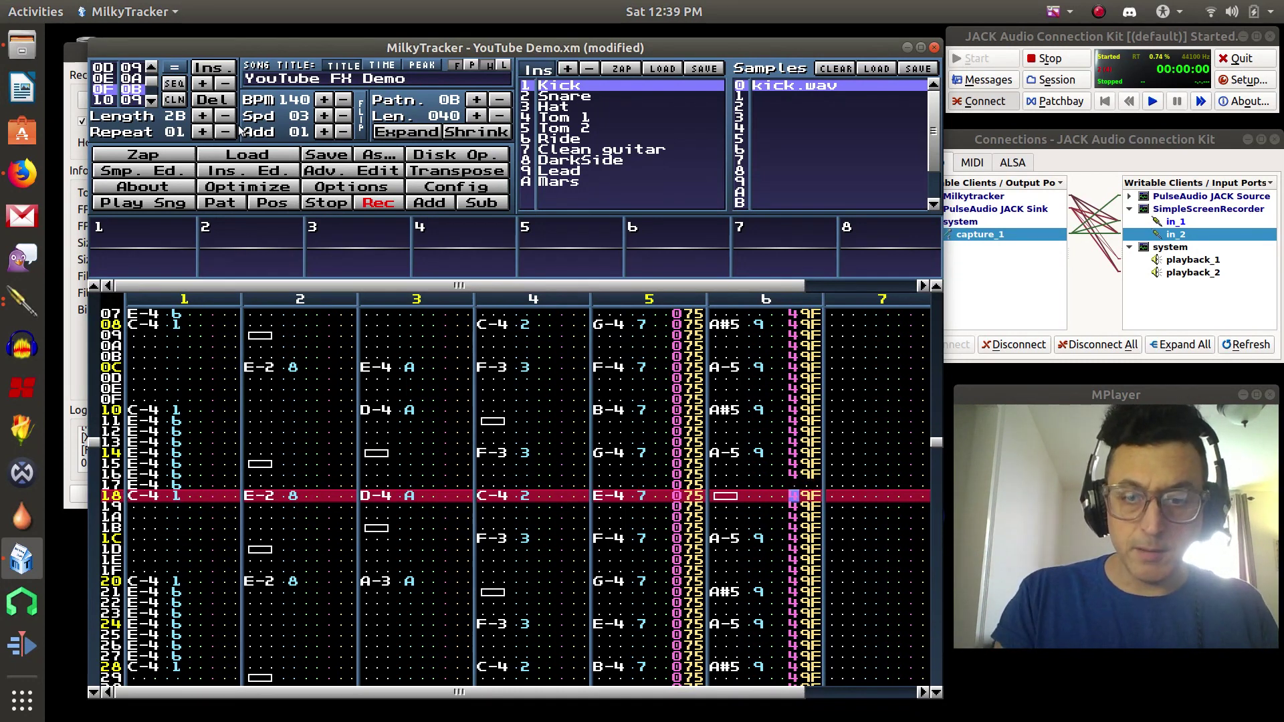
key(Down)
key(Down)
key(Down)
key(Down)
key(Down)
key(Down)
key(Down)
key(Down)
key(Down)
key(Down)
key(Down)
key(Down)
key(Down)
key(Down)
key(Down)
key(Down)
key(Down)
key(Down)
key(Down)
key(Down)
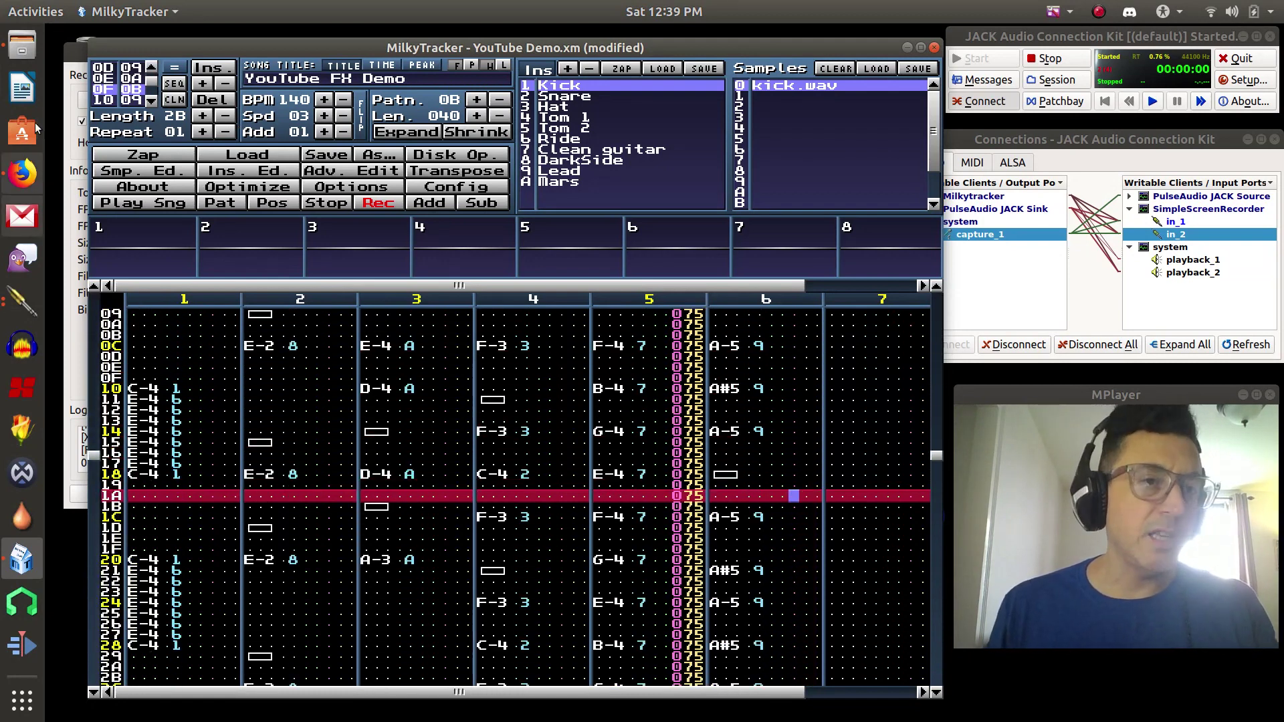
Step: Switch to the MilkyTracker manual in Firefox, open the 5xy Portamento to note with volume slide entry, and highlight its 304/504 example
click(20, 176)
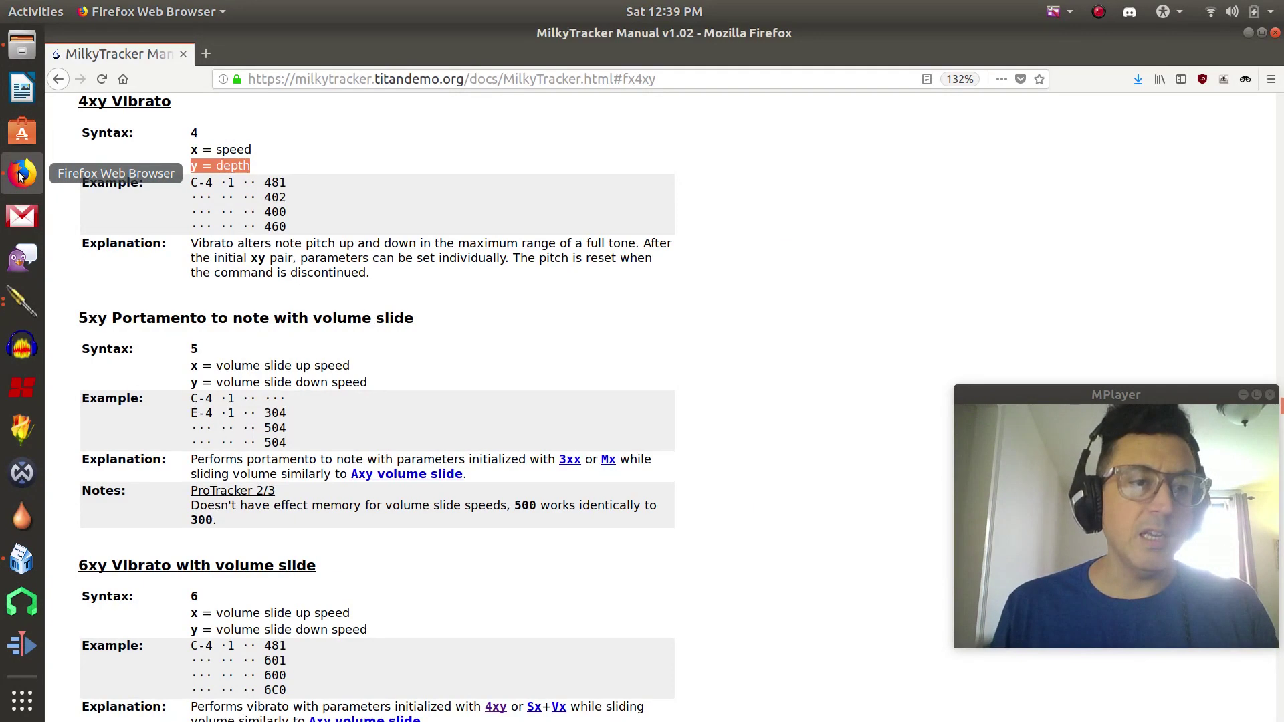
click(468, 198)
click(60, 79)
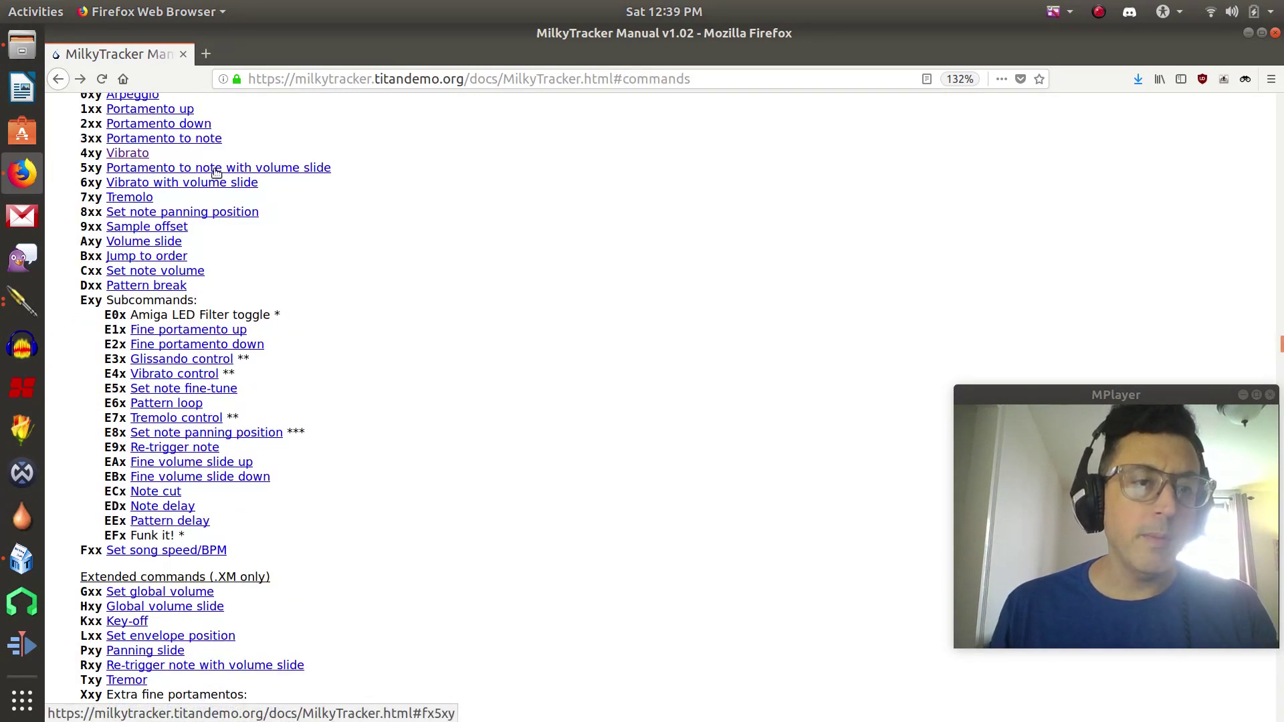
click(320, 175)
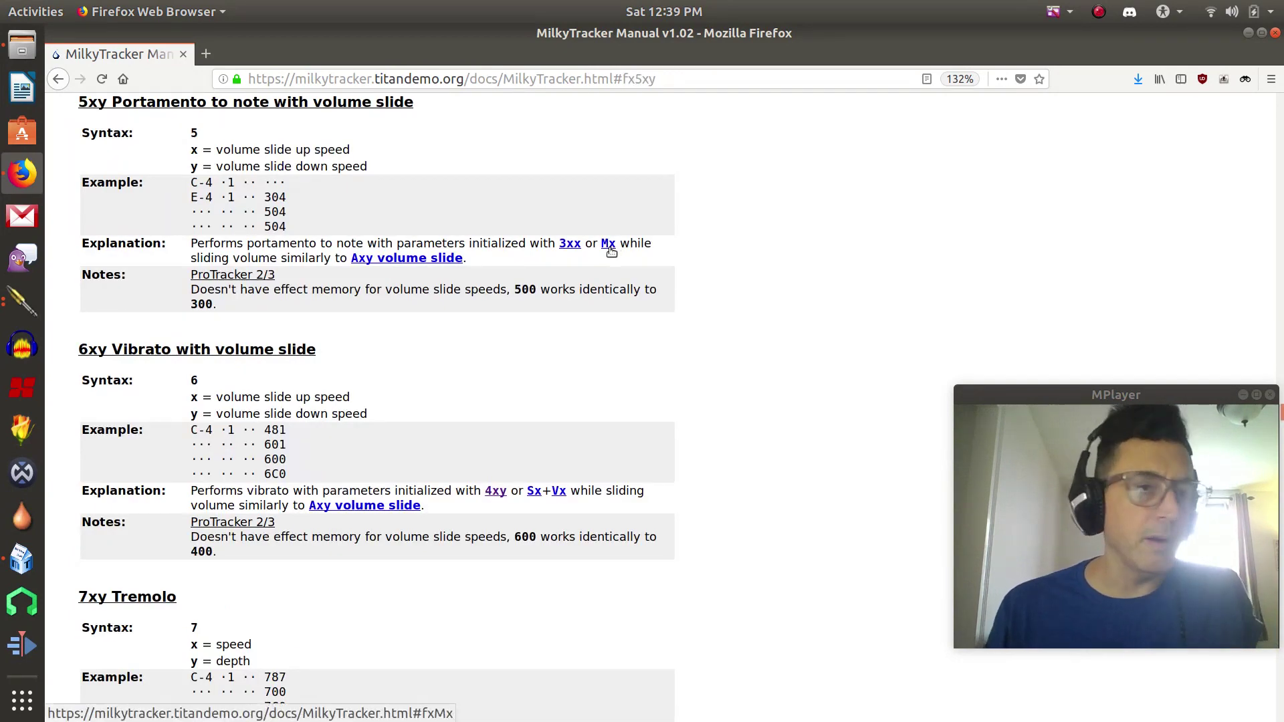
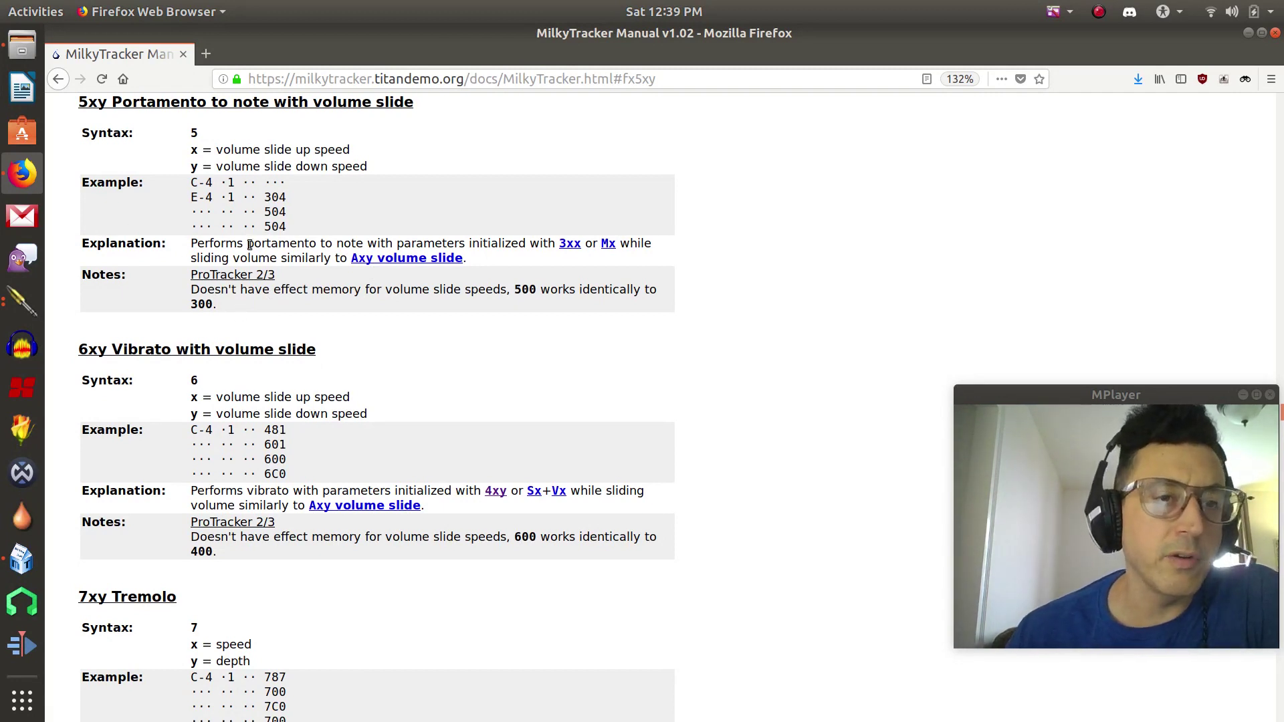
scroll(290, 300, up, 1)
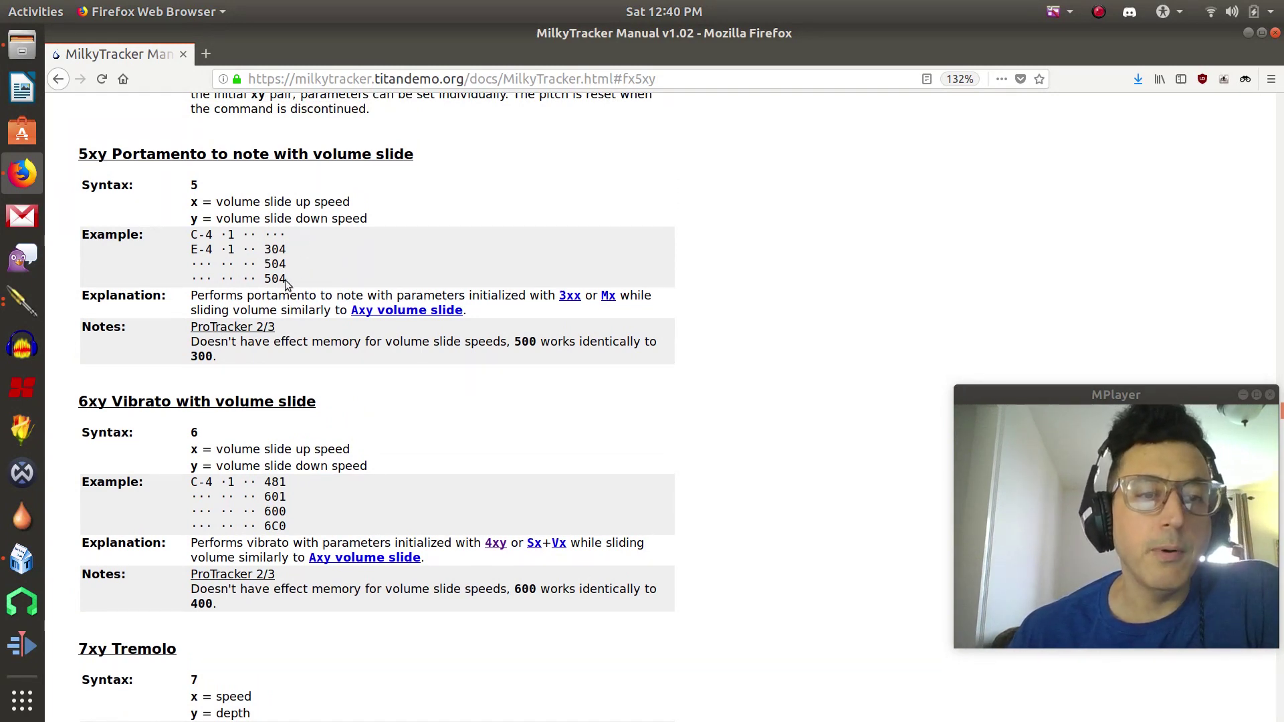
drag(266, 247, 291, 281)
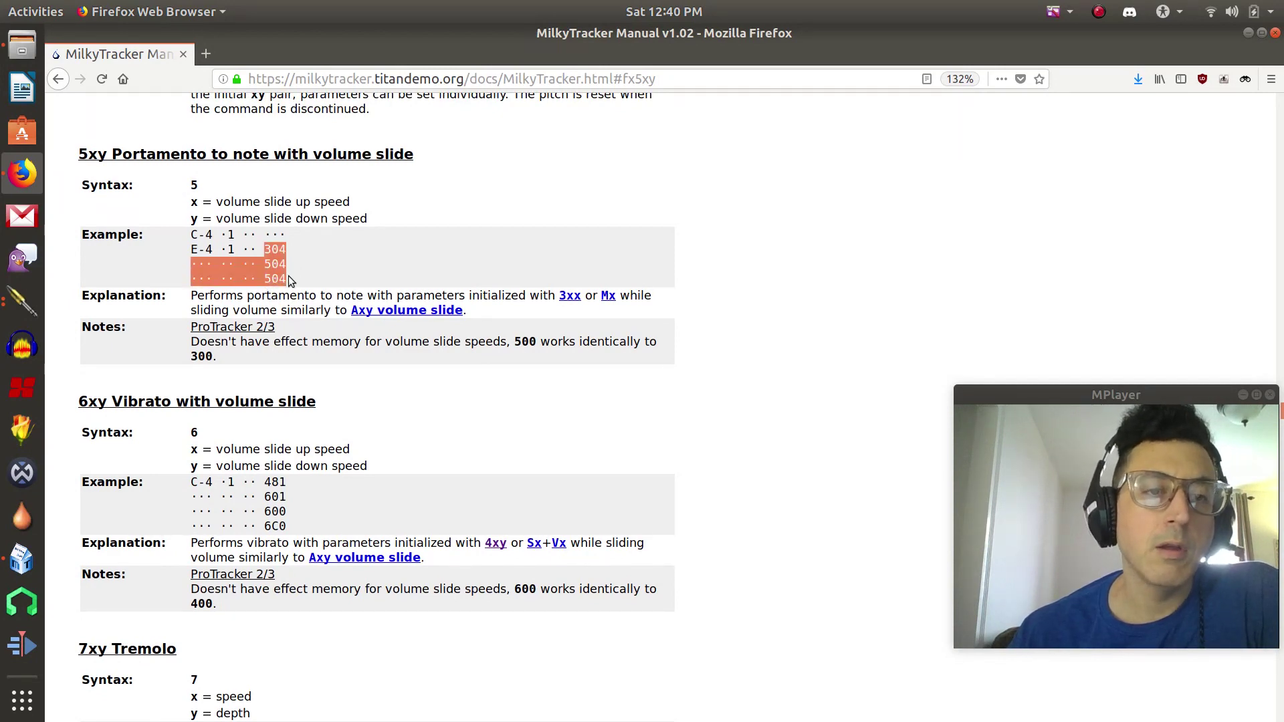
Step: Return to MilkyTracker, go to song position 0E with pattern 0A, and play it through the 306 portamento on track 6
click(1248, 32)
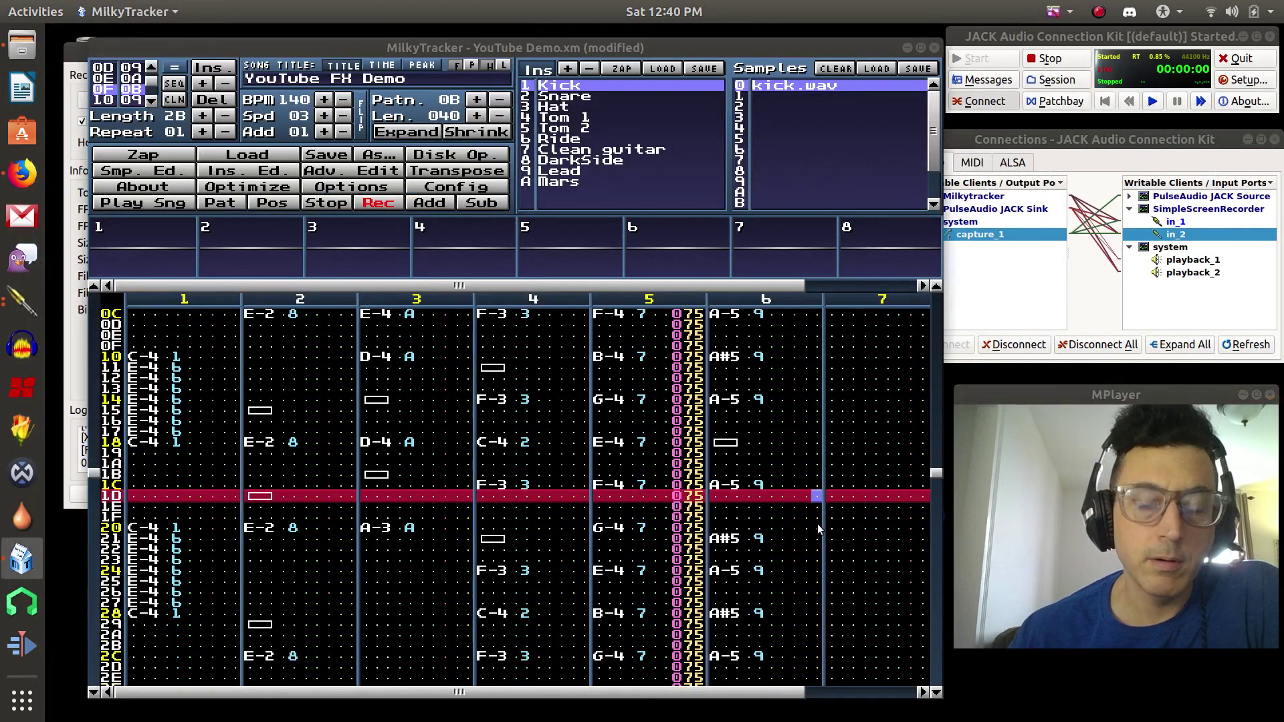
click(818, 524)
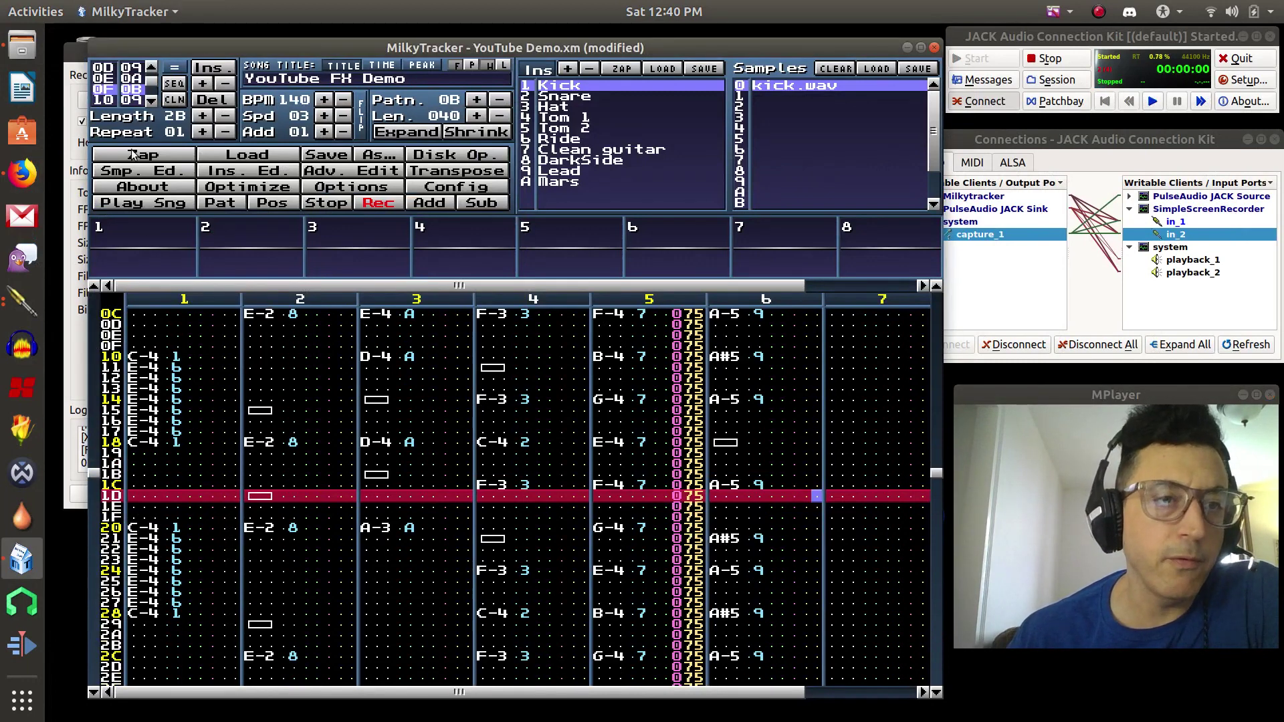
click(152, 66)
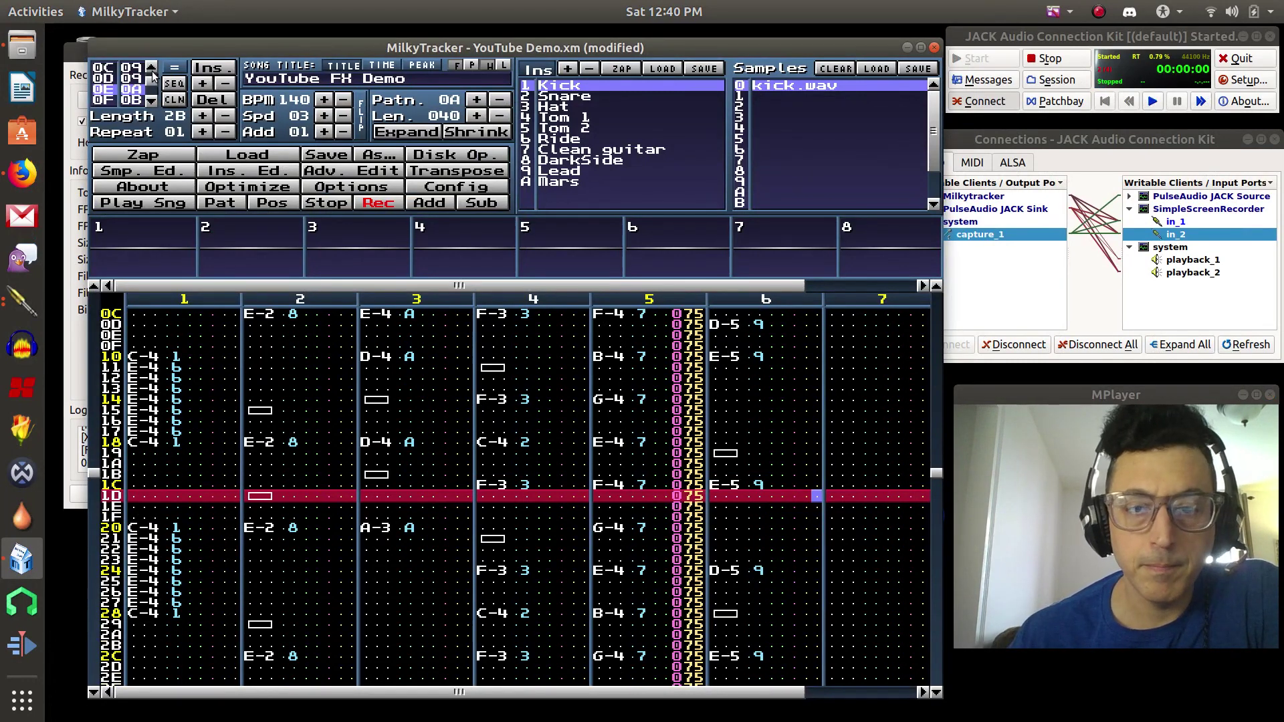
click(152, 67)
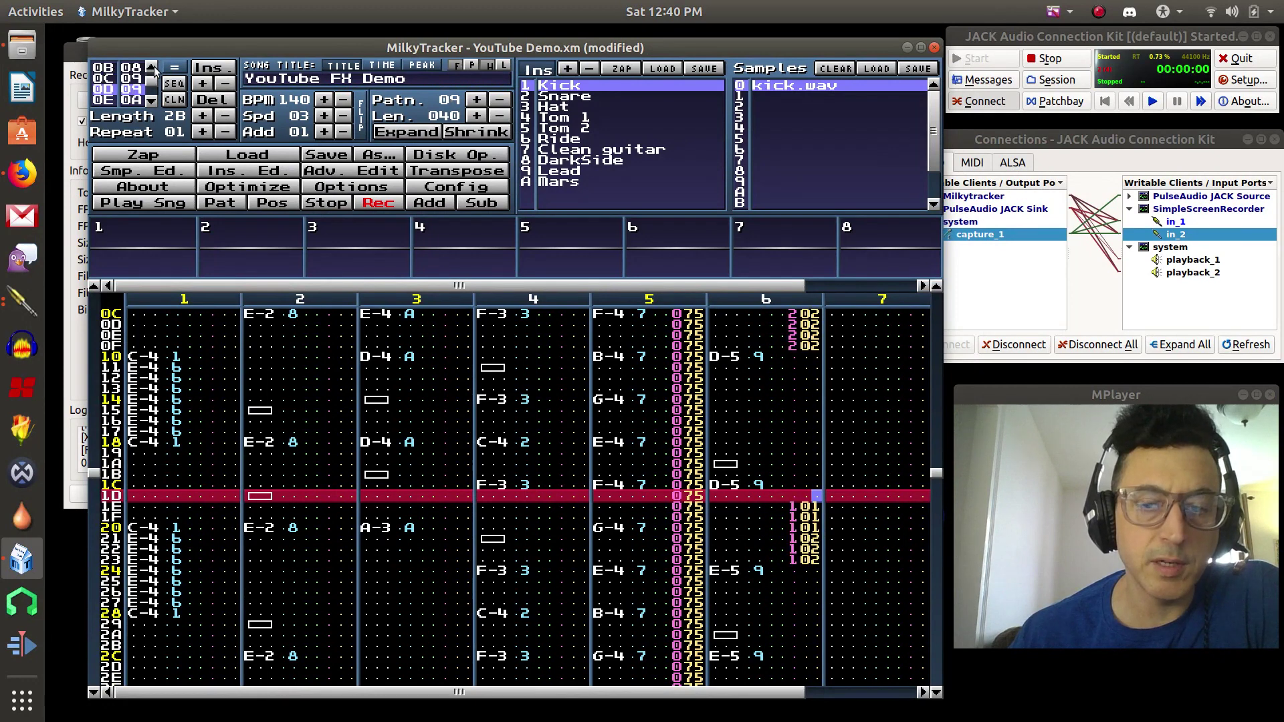
click(152, 101)
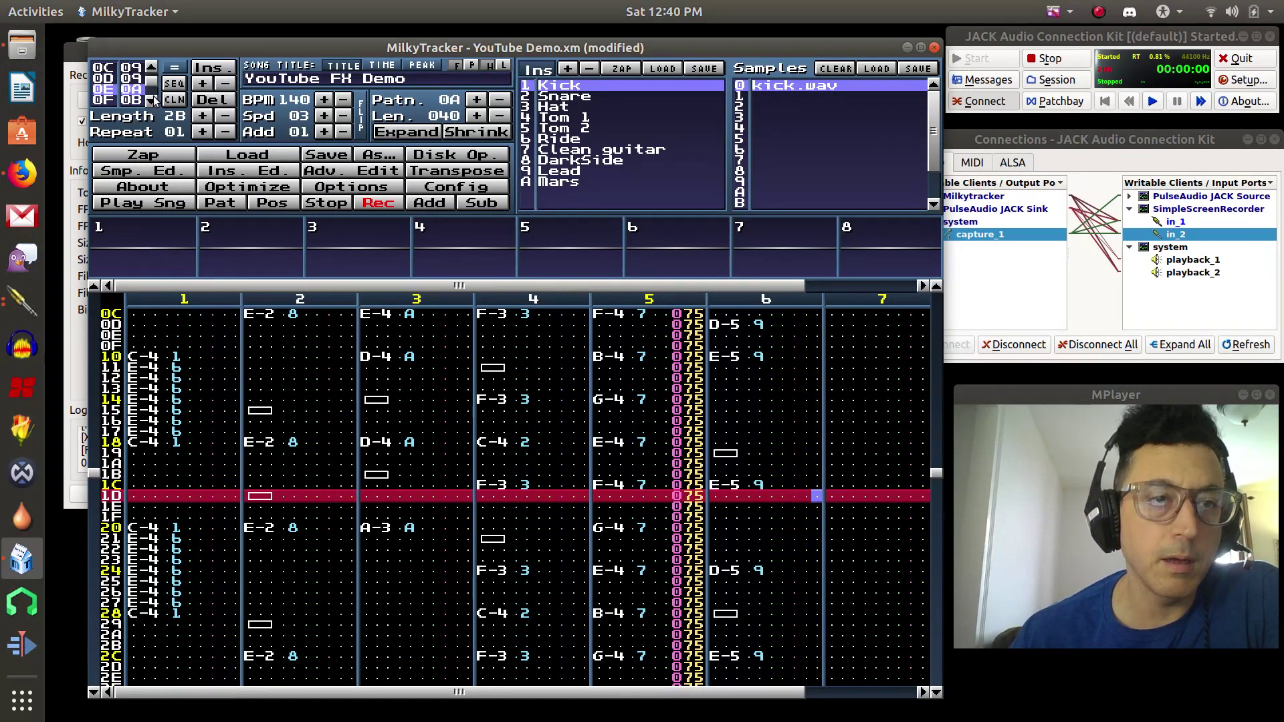
click(231, 206)
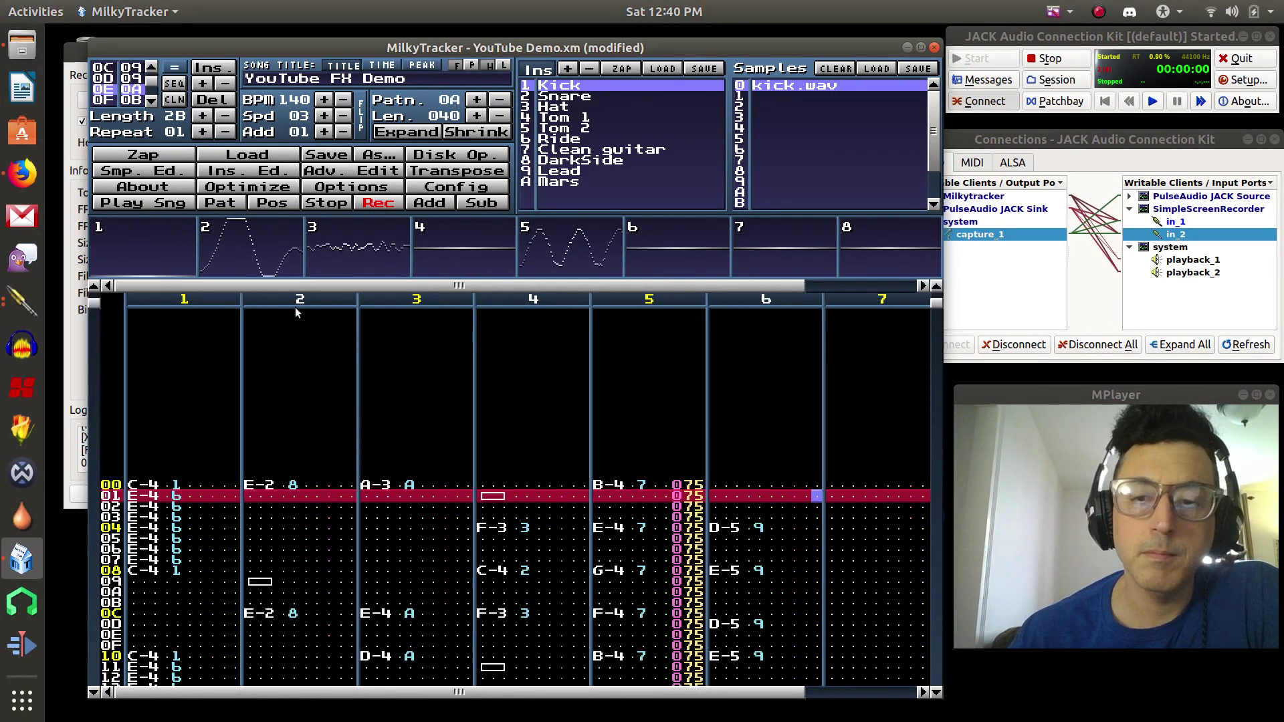
click(335, 204)
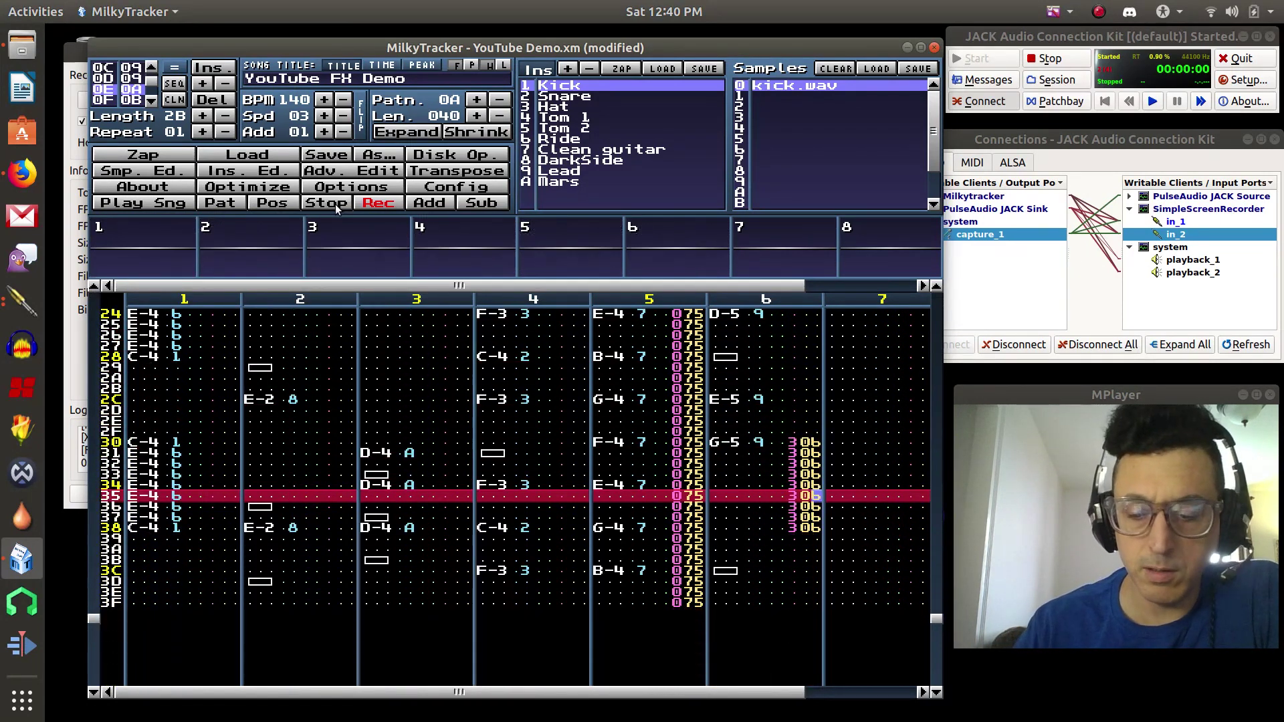
Step: Set the effect command digit to 5 on track 6 for rows 31 through 38 of pattern 0A
key(Up)
key(Up)
key(Up)
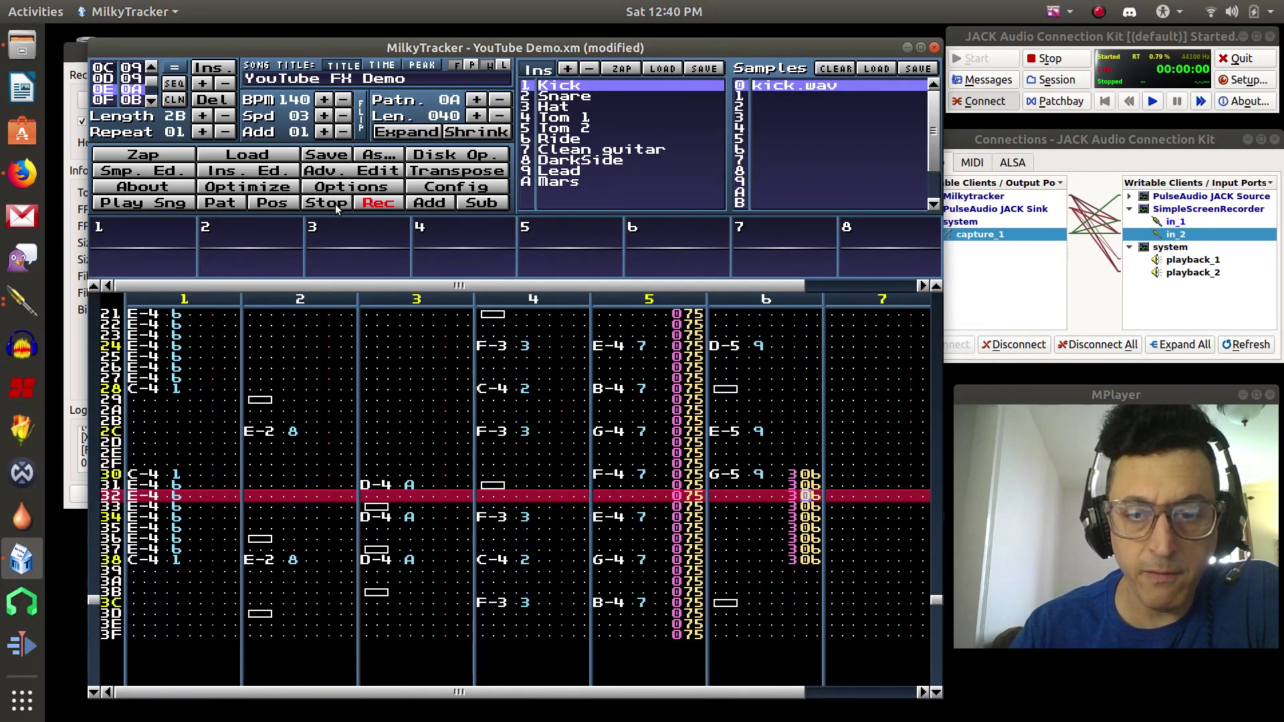
key(Up)
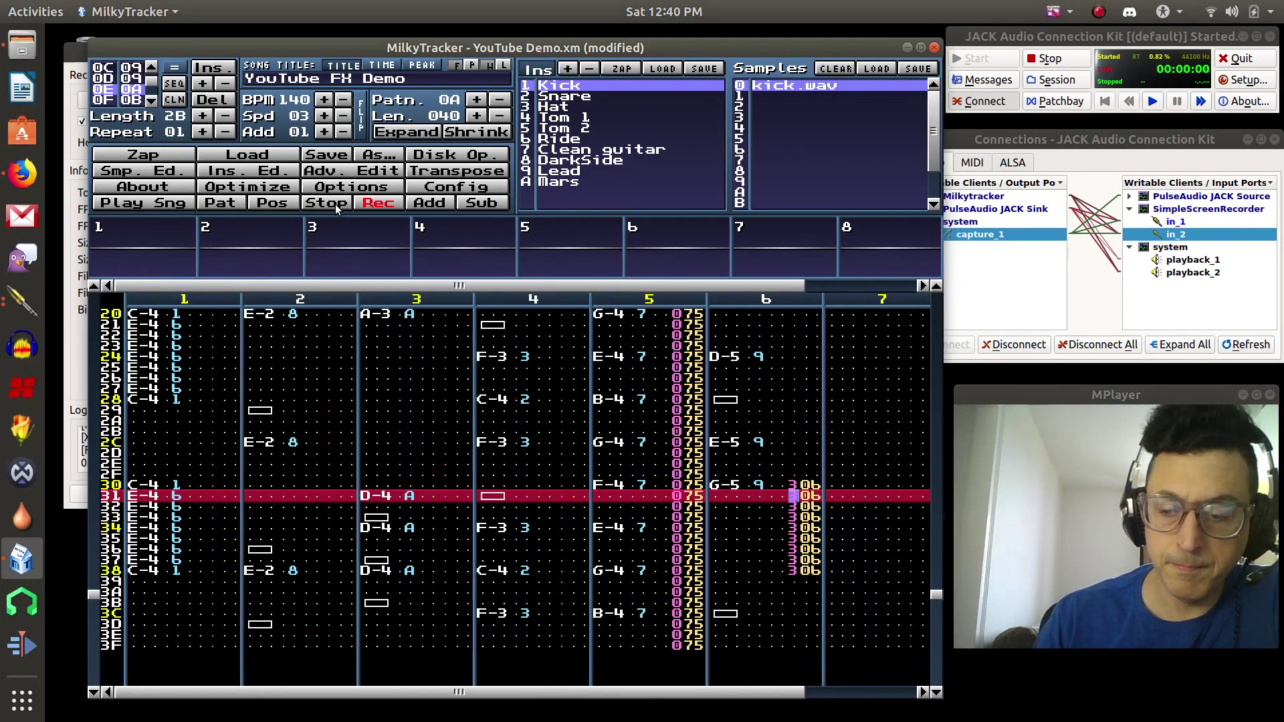
key(5)
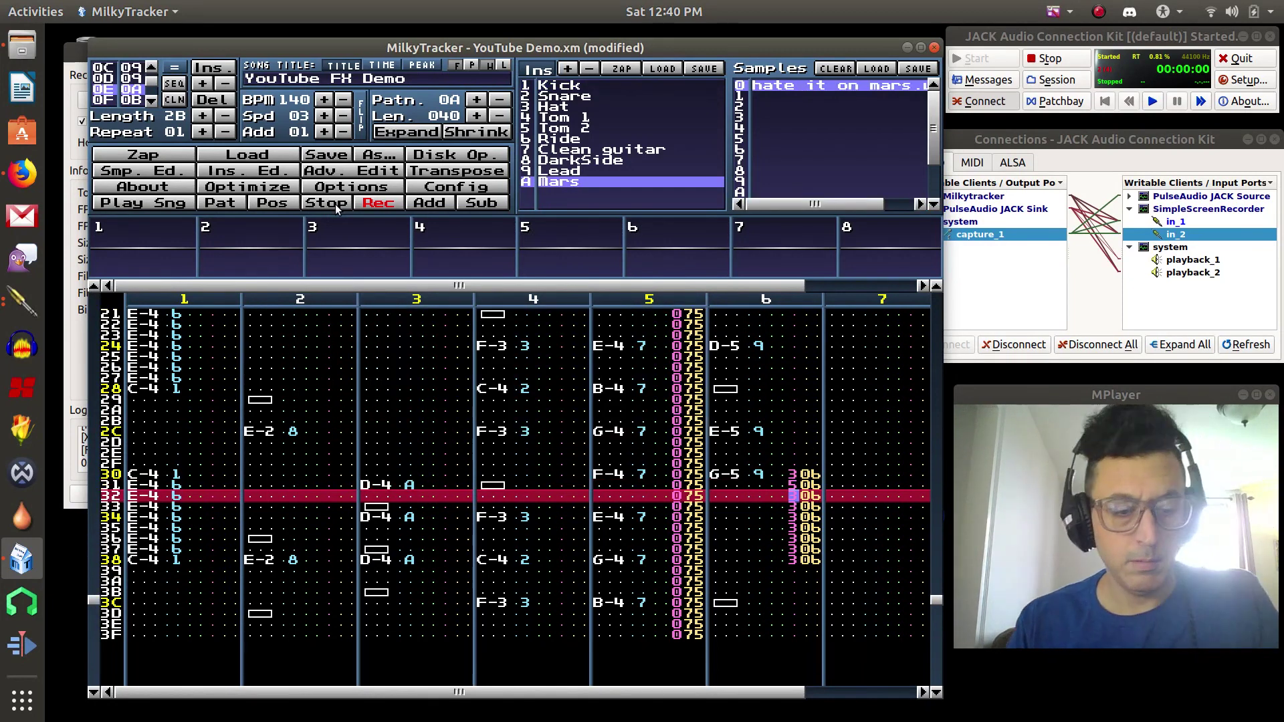
key(5)
key(5)
key(5)
key(5)
key(5)
key(5)
key(5)
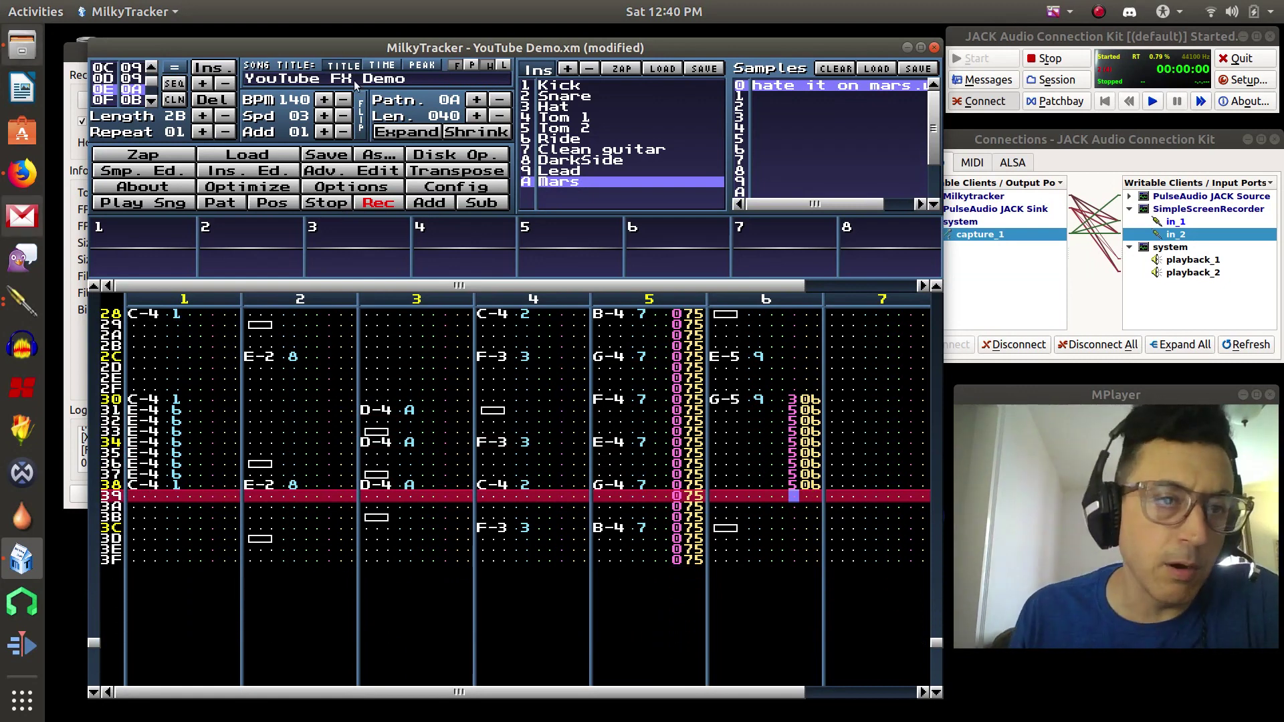
Step: Play pattern 0A to hear the 506 portamento with volume slide, stop playback, and return to those commands on track 6
click(239, 201)
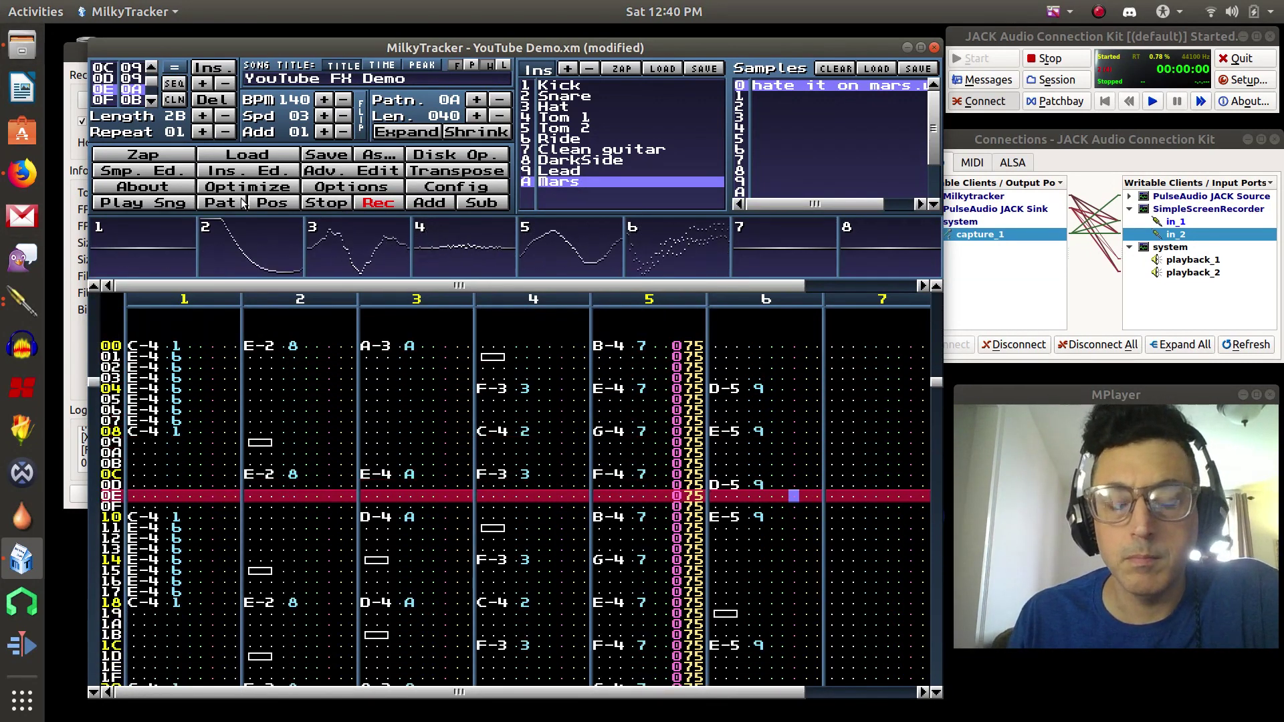
click(330, 208)
scroll(767, 561, down, 20)
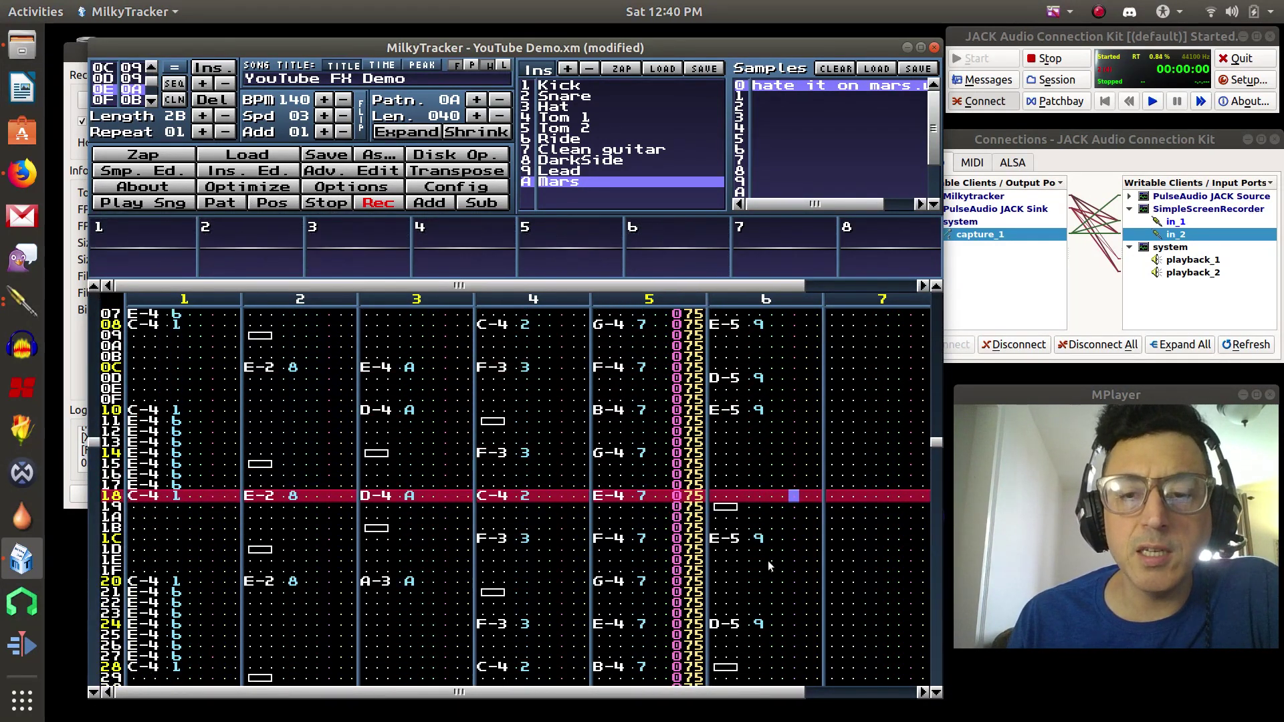
scroll(772, 566, down, 9)
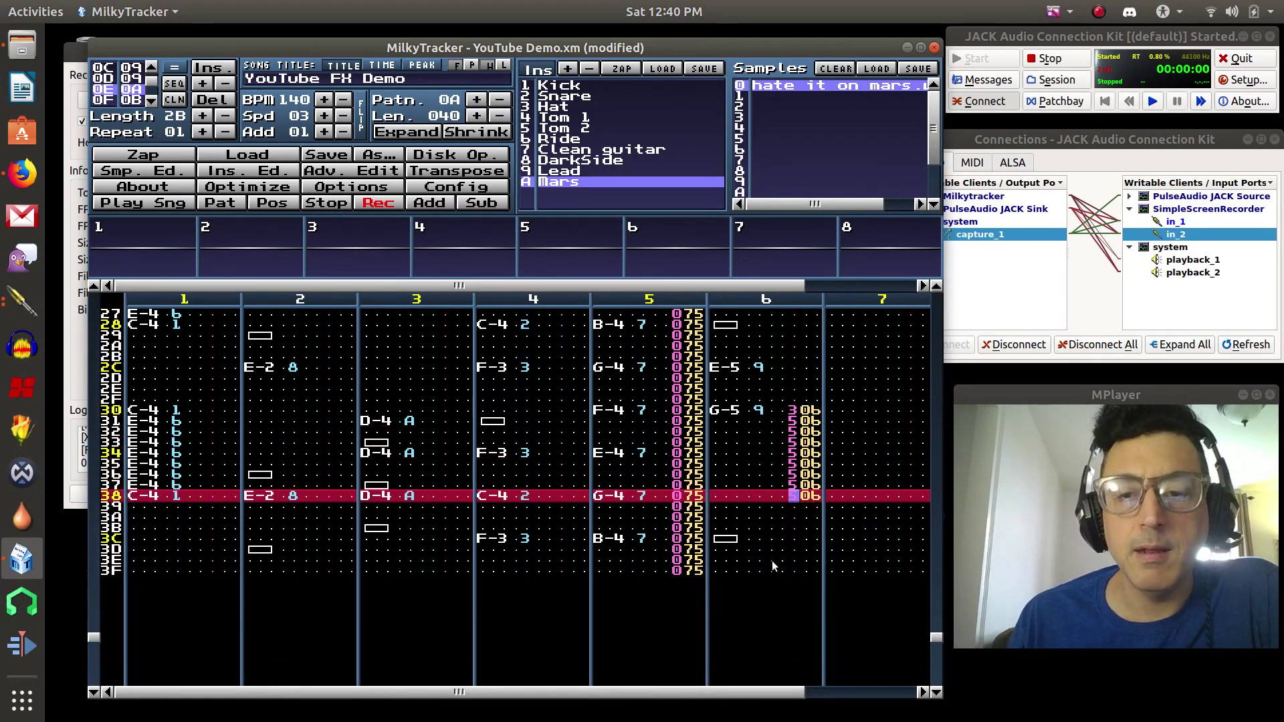
scroll(772, 566, up, 3)
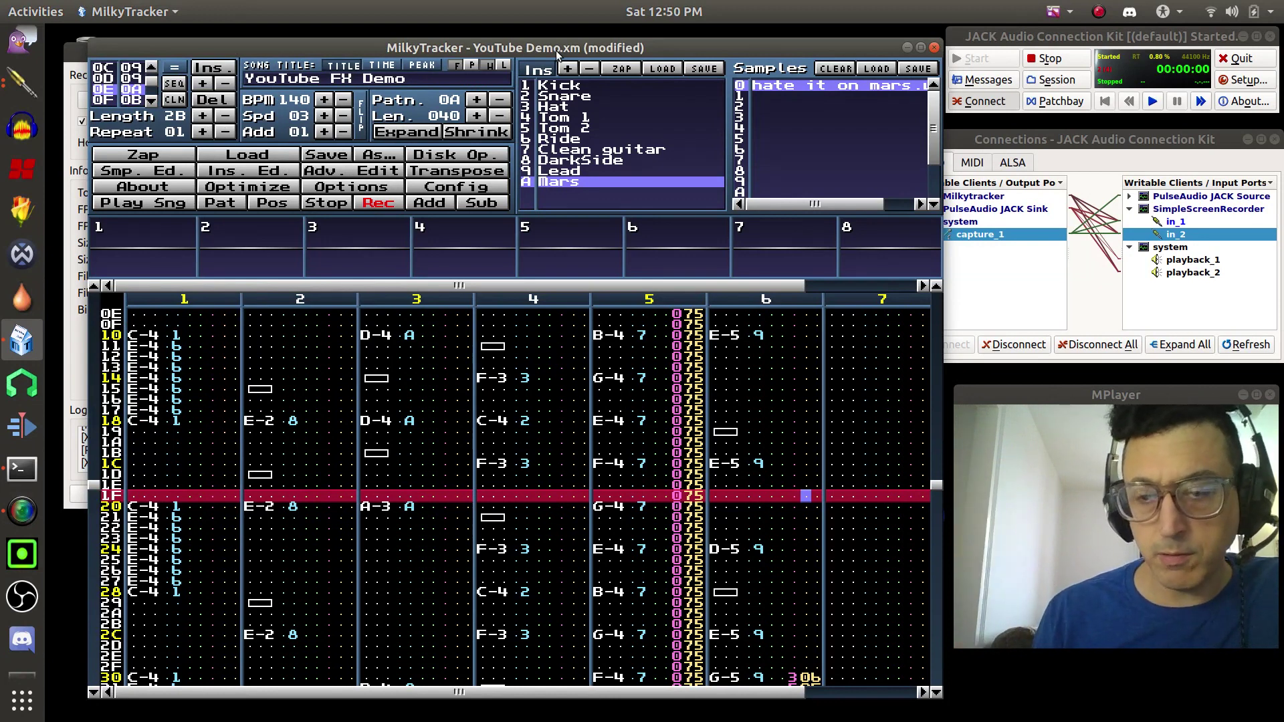
Step: Go down track 6 of pattern 0A to row 35 to examine the 50F and 560 commands
key(Down)
key(Down)
key(Down)
key(Down)
key(Down)
key(Down)
key(Down)
key(Down)
key(Down)
key(Down)
key(Down)
key(Down)
key(Down)
key(Down)
key(Down)
key(Down)
key(Down)
key(Down)
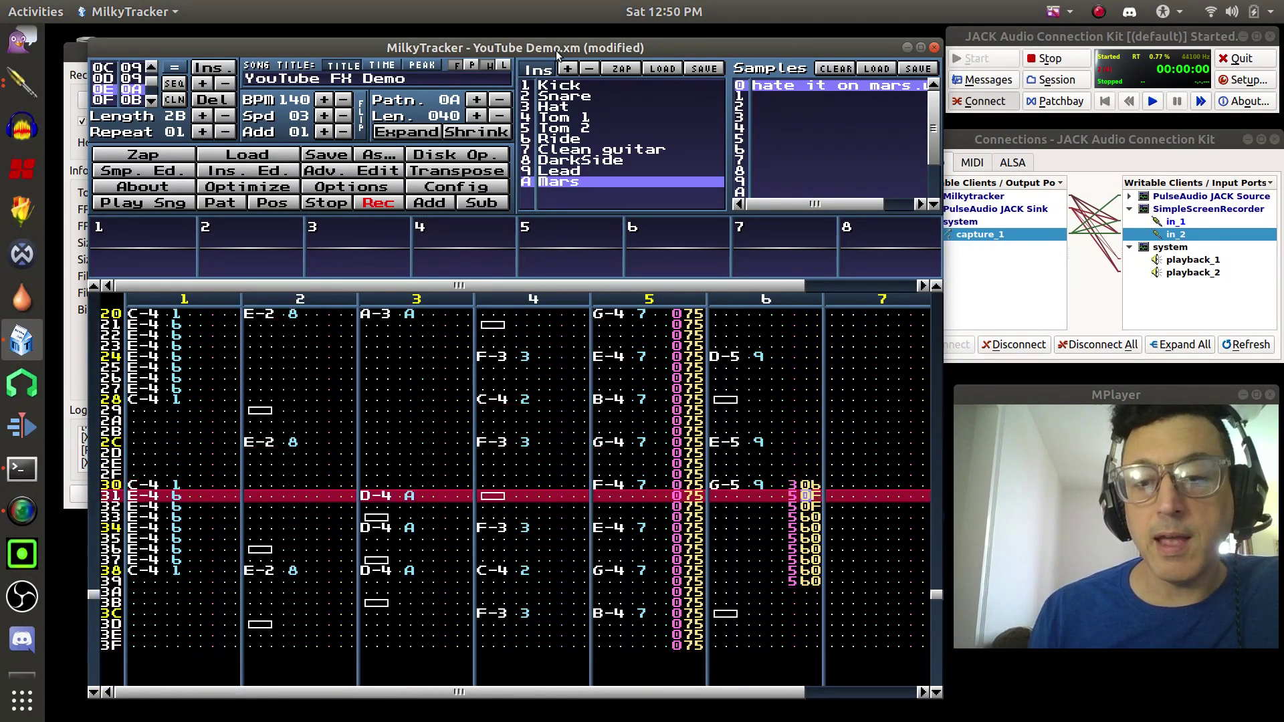
key(Down)
key(Down)
key(Down)
key(Down)
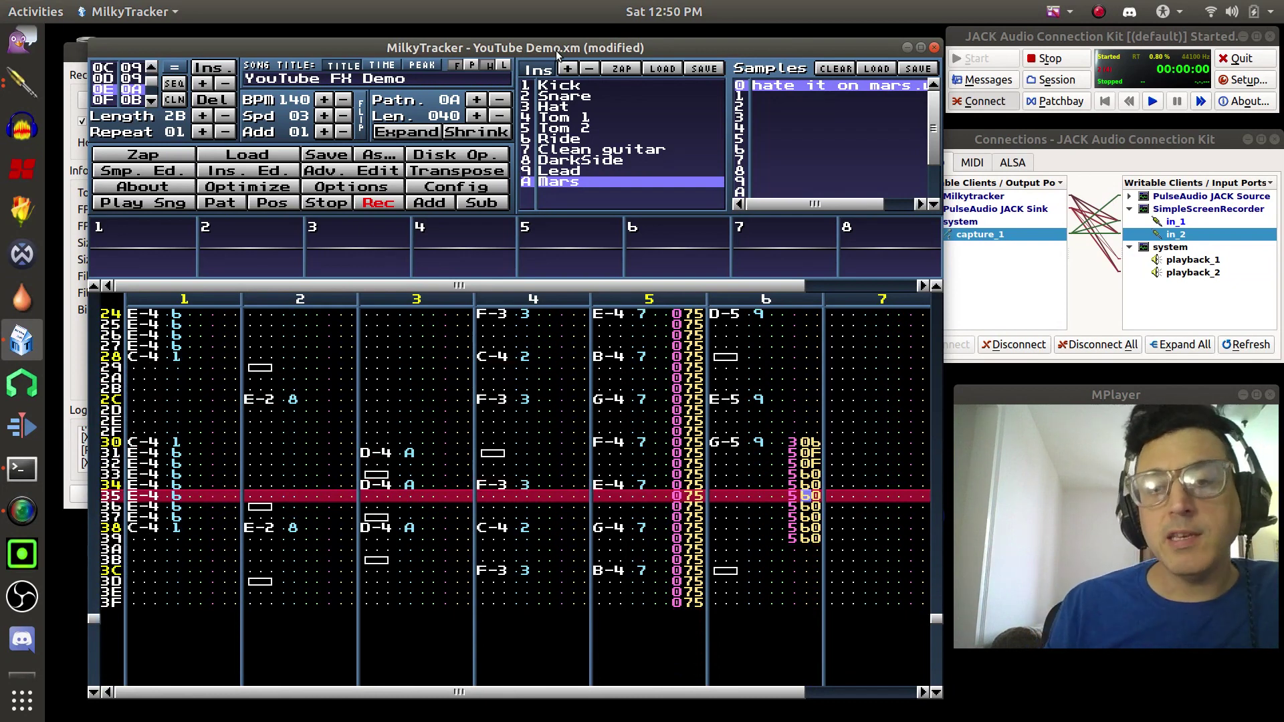
Step: Review the 306 command in row 30 of track 6, the digits of 50F in row 31, and the 560 in row 33
key(Up)
key(Up)
key(Up)
key(Up)
key(Up)
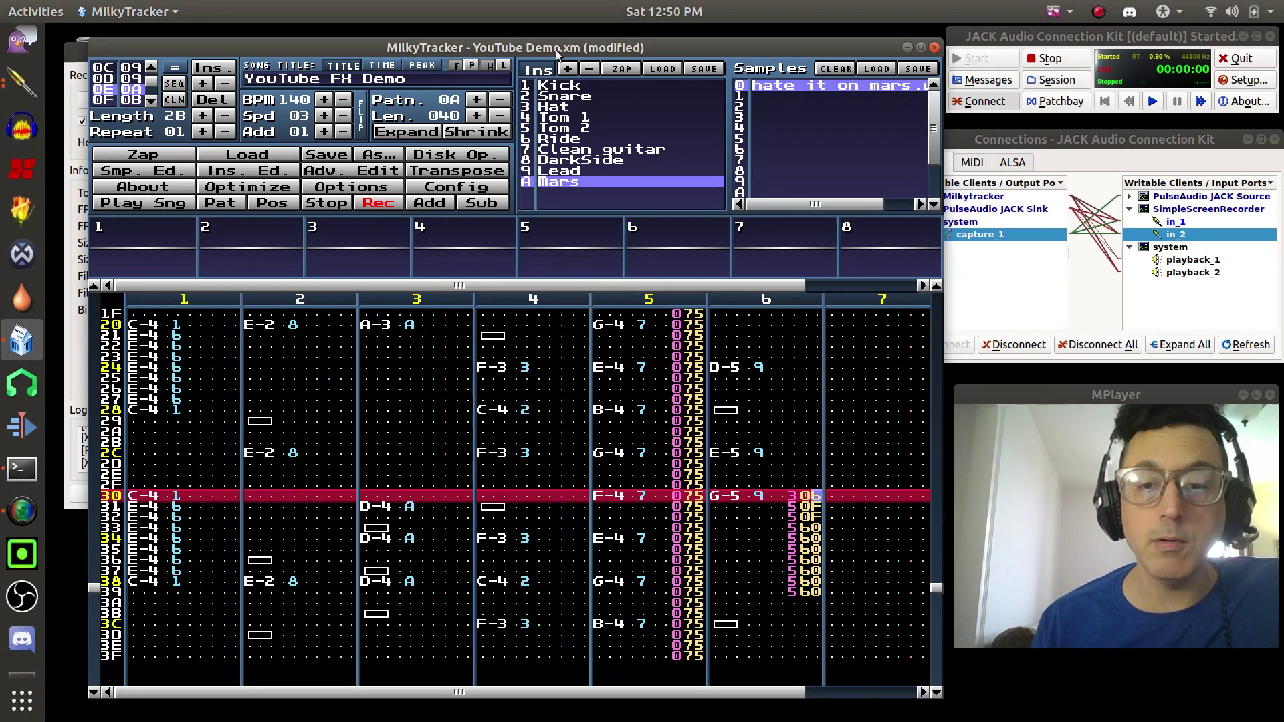
key(Down)
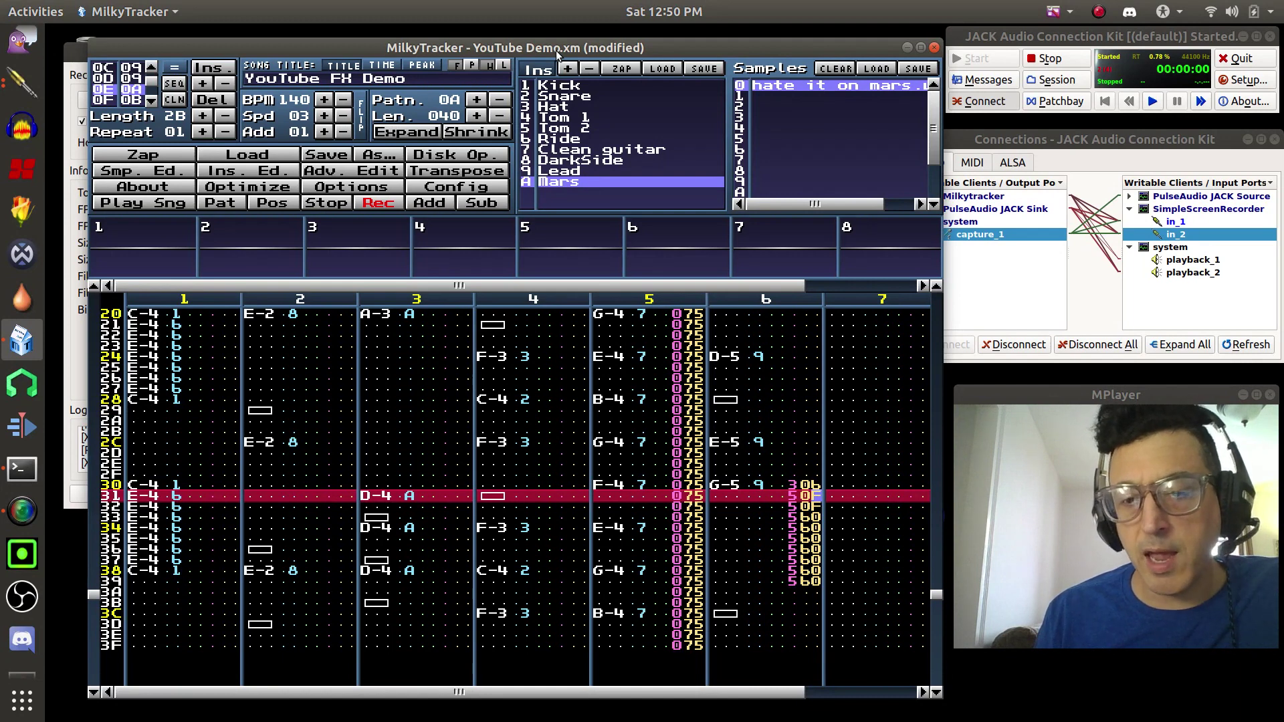
key(Left)
key(Left)
key(Left)
key(Right)
key(Right)
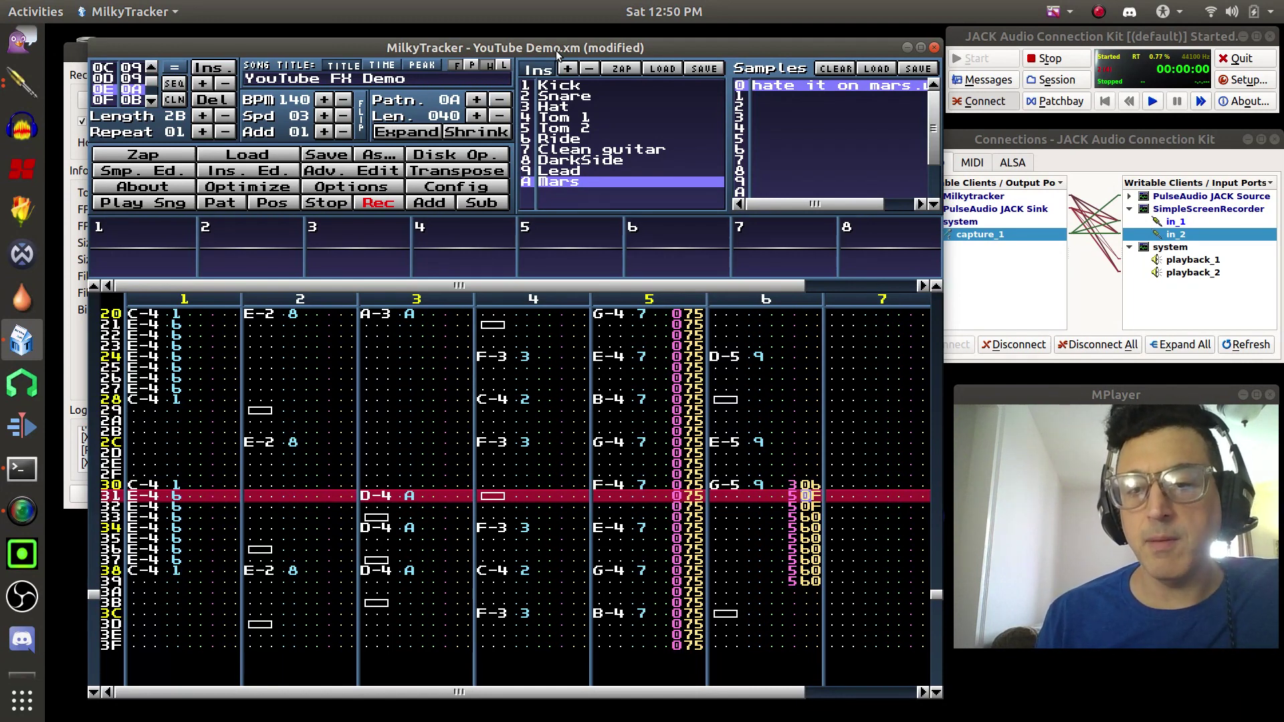
key(Right)
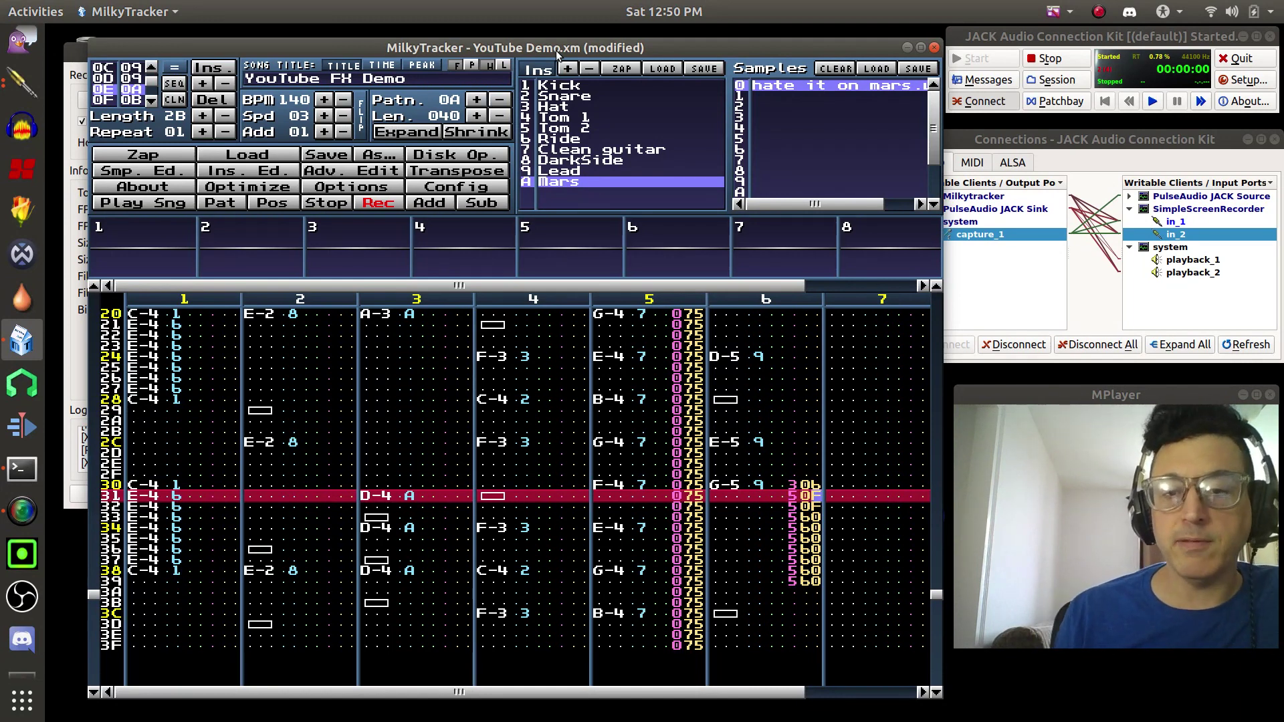
key(Down)
key(Down)
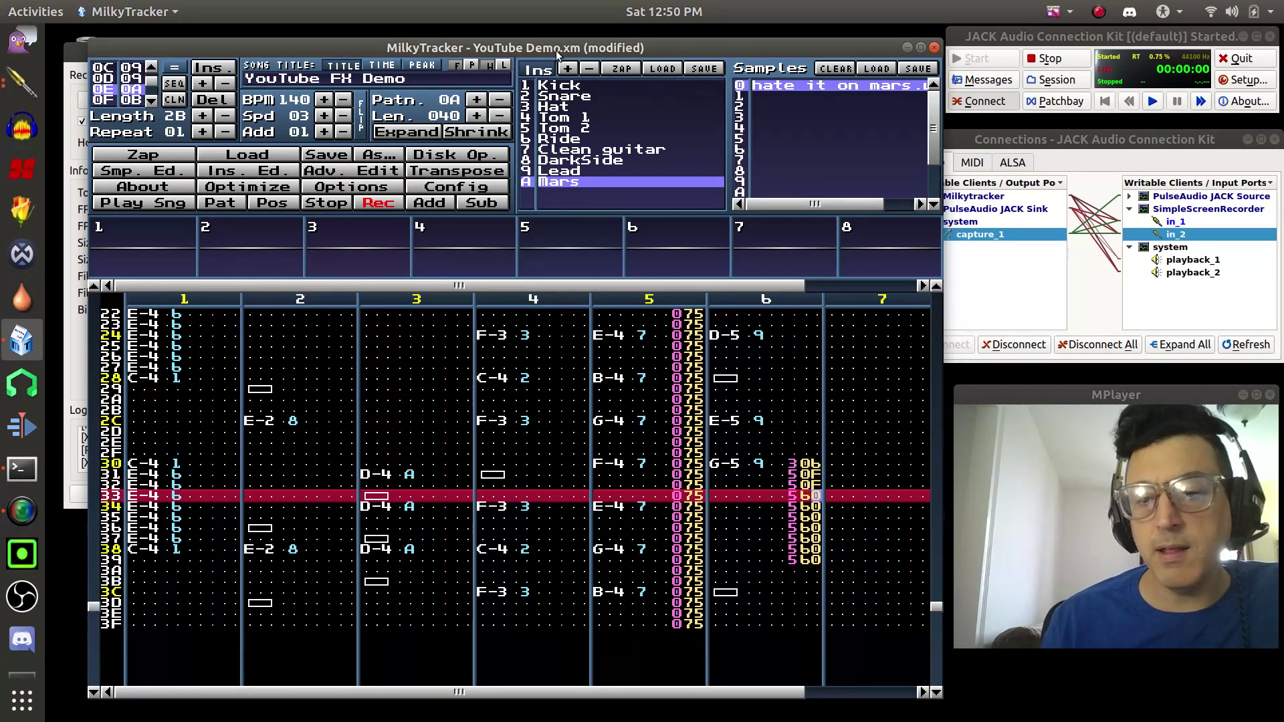
Step: Play pattern 0A to hear the 50F and 560 volume slides on track 6, and stop playback
key(Left)
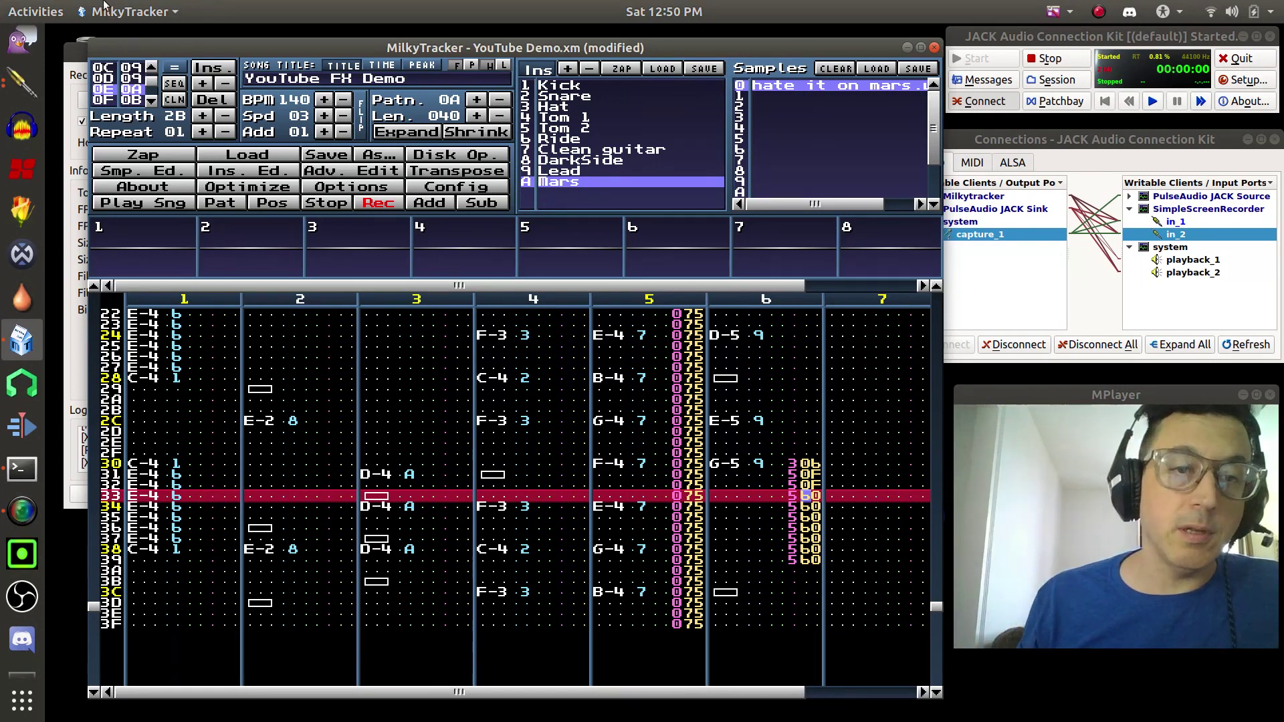
click(226, 203)
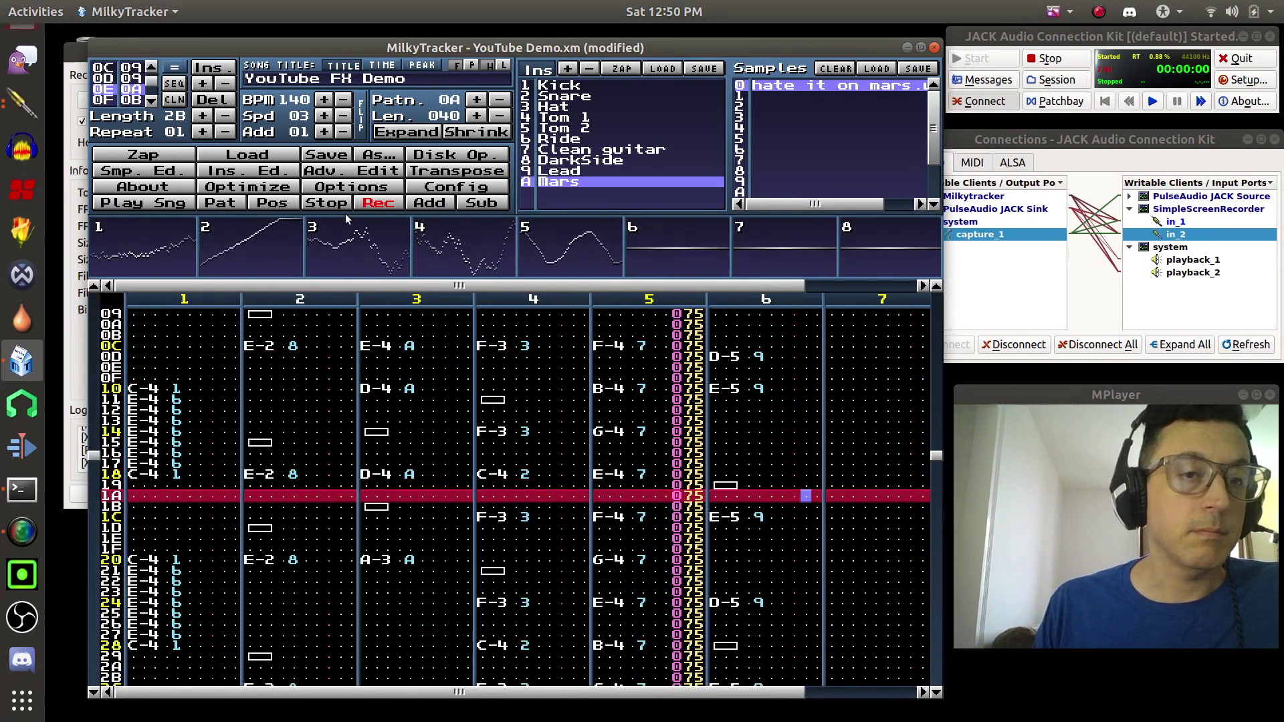
click(326, 203)
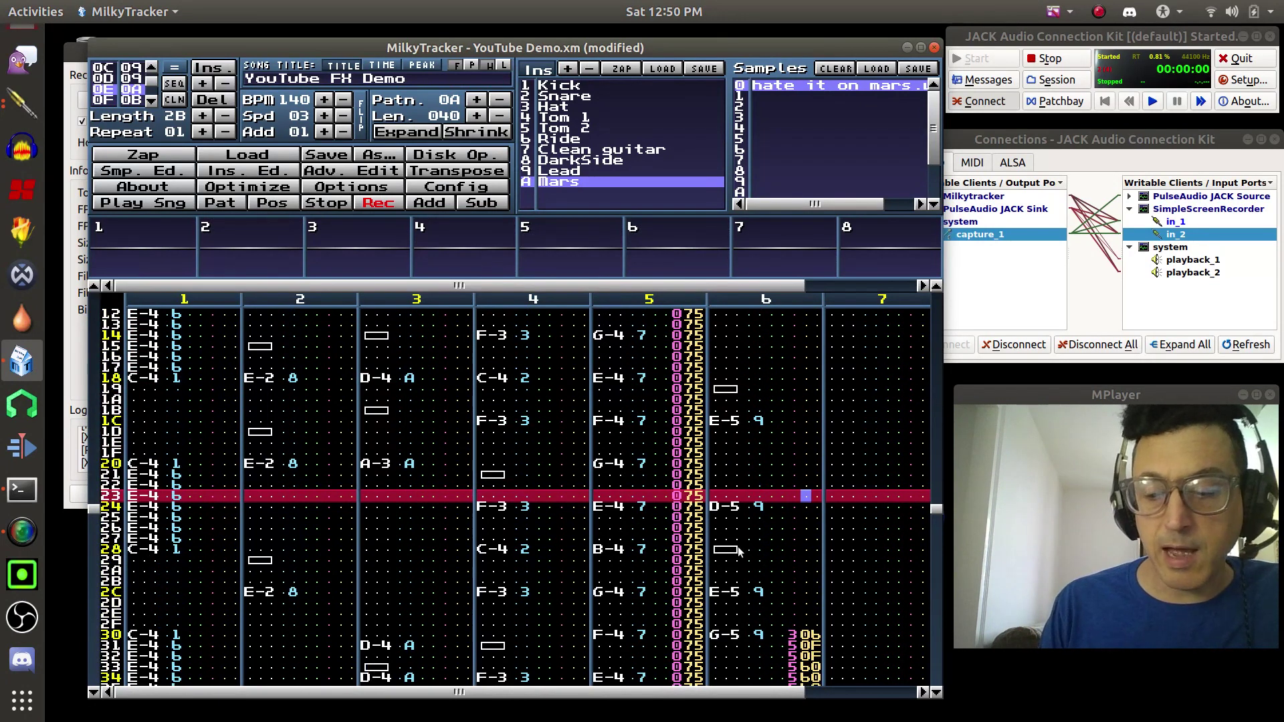
Step: Set the effect command digit to 3 on track 6 for rows 31 through 39 of pattern 0A
scroll(737, 547, down, 11)
scroll(737, 547, down, 2)
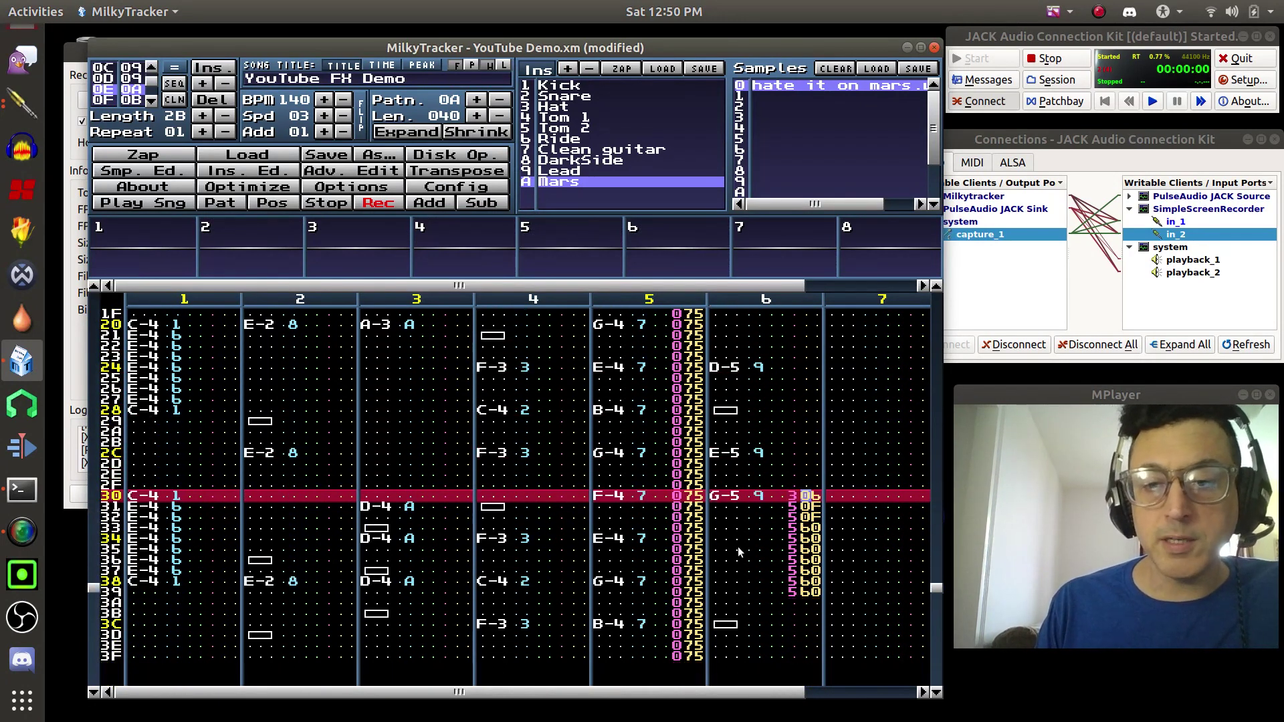
scroll(738, 547, down, 1)
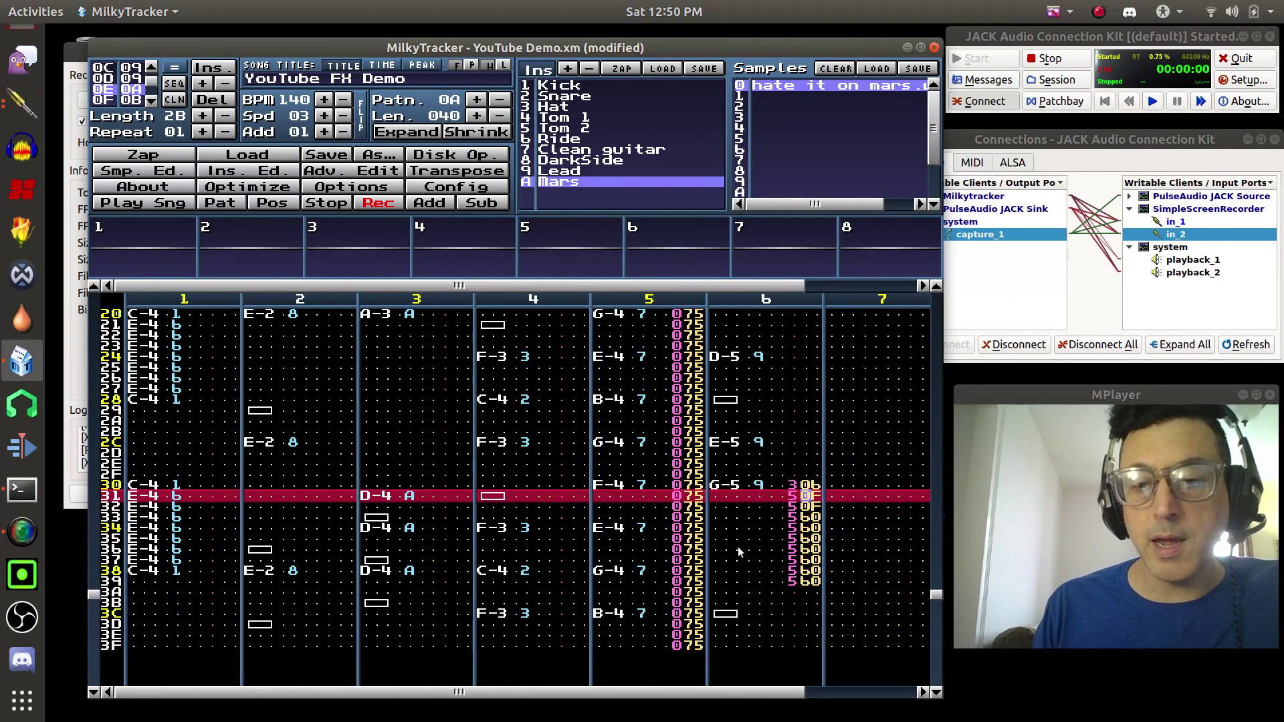
scroll(737, 547, up, 1)
key(Left)
scroll(737, 547, down, 1)
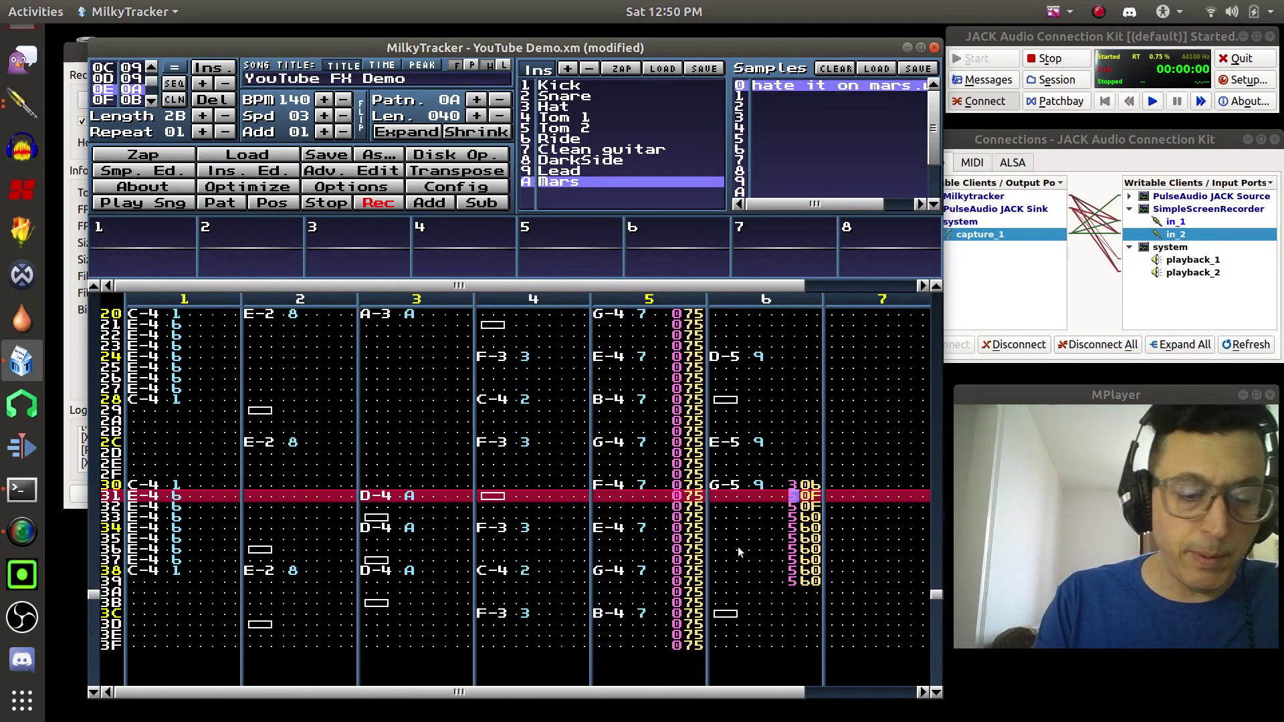
text(333333333)
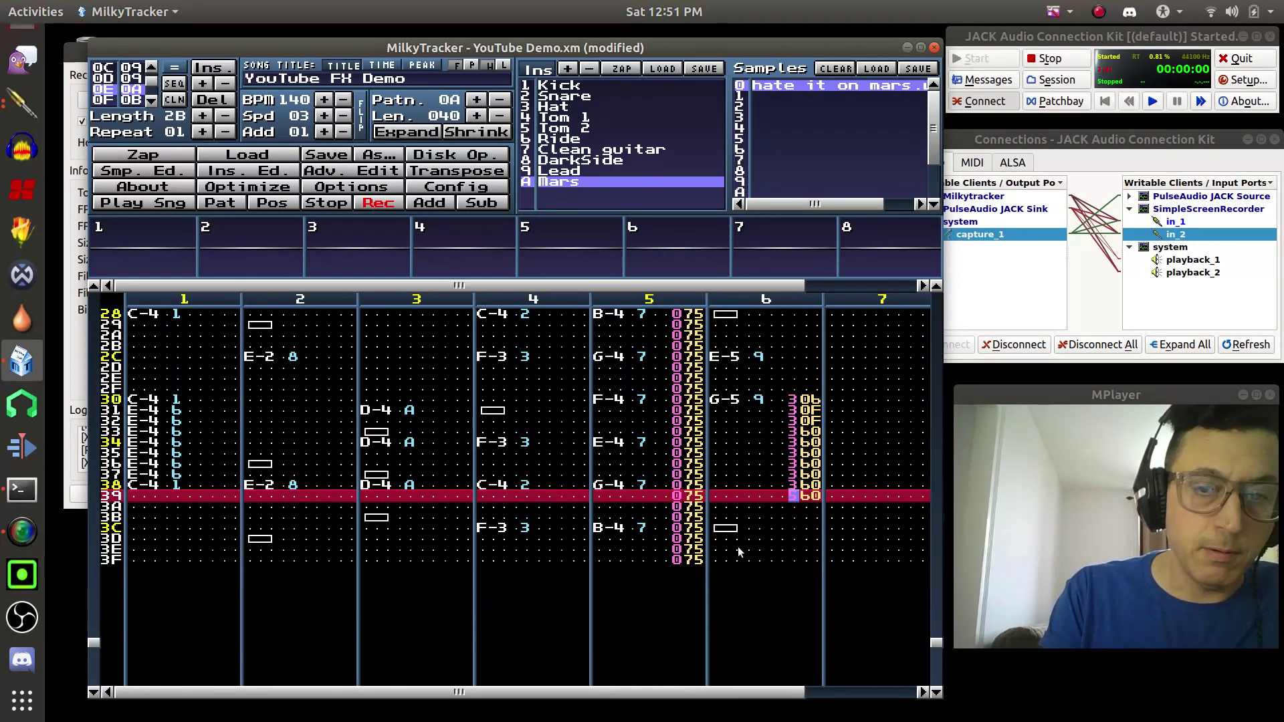
Step: Set the effect parameters to 06 on track 6 for rows 31 through 39, making every command there 306
scroll(737, 547, up, 8)
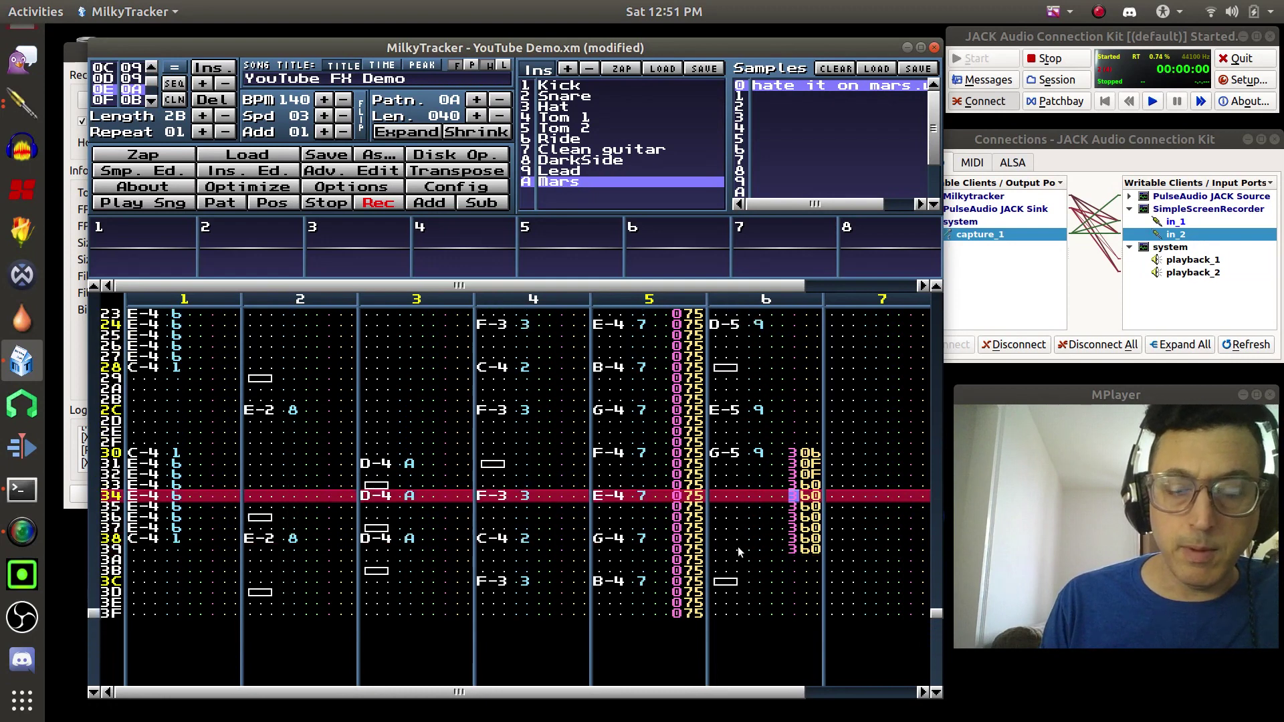
key(Right)
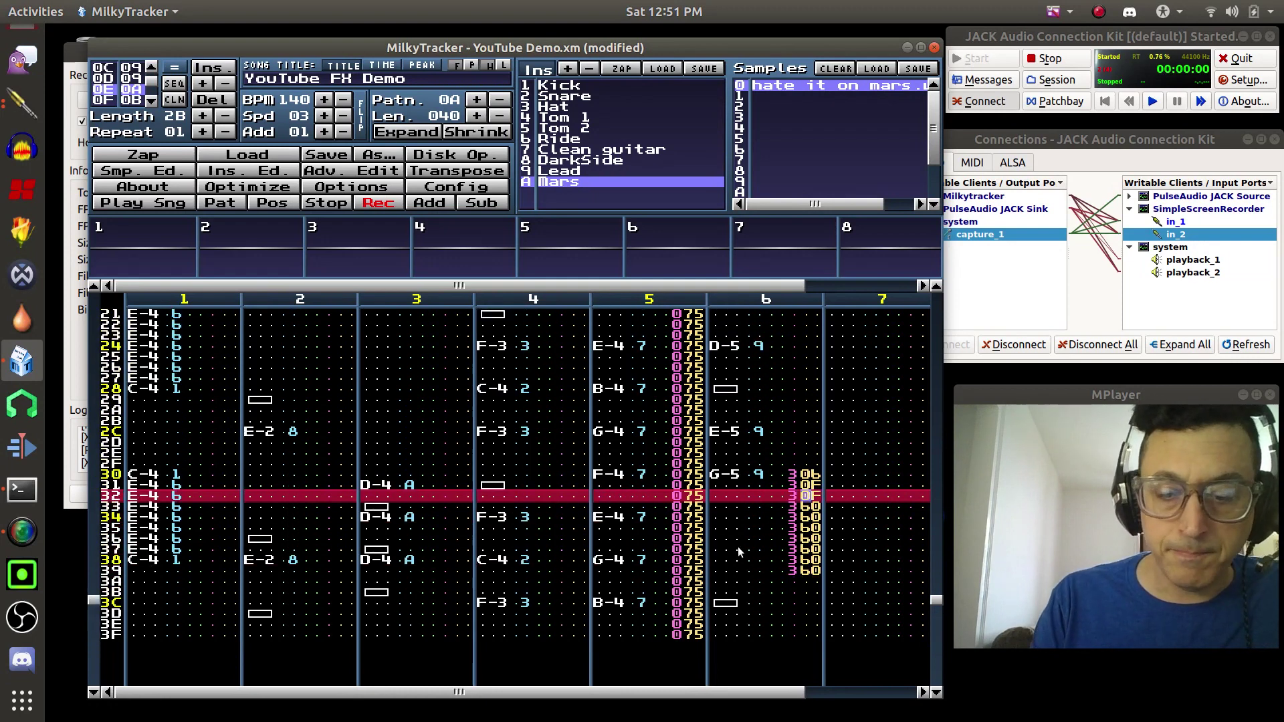
text(00000000)
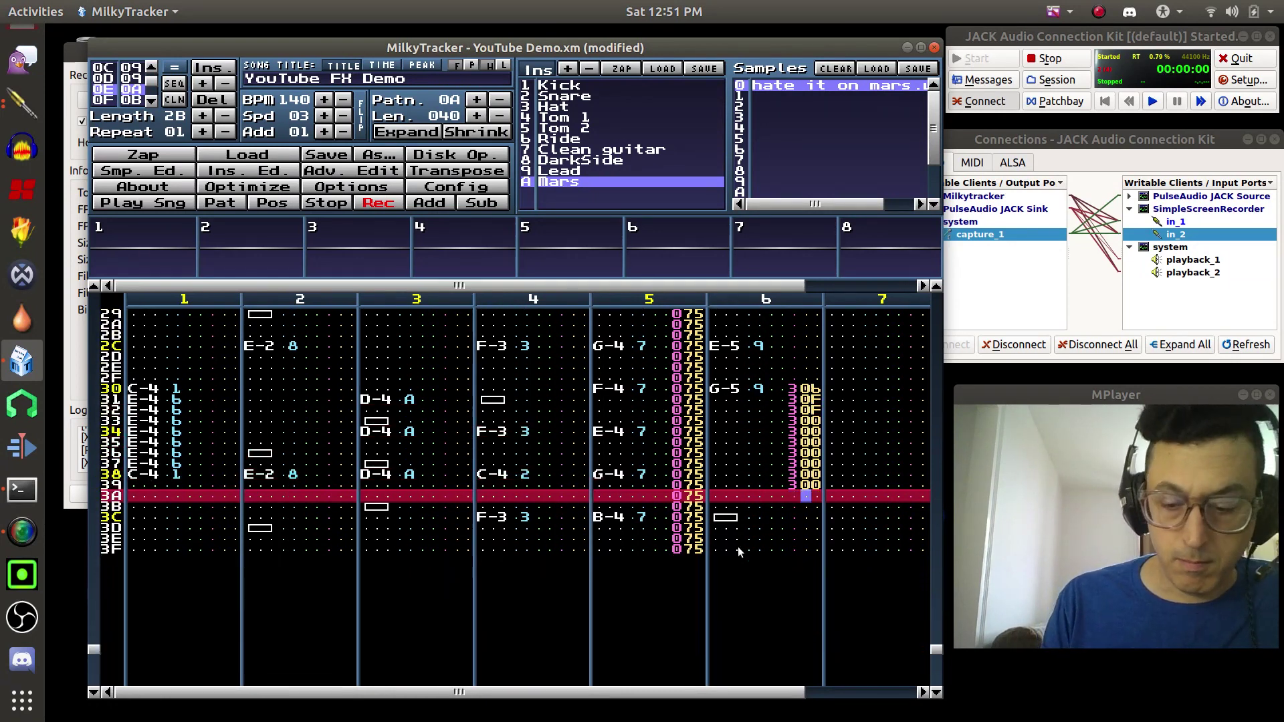
scroll(737, 547, up, 9)
key(Right)
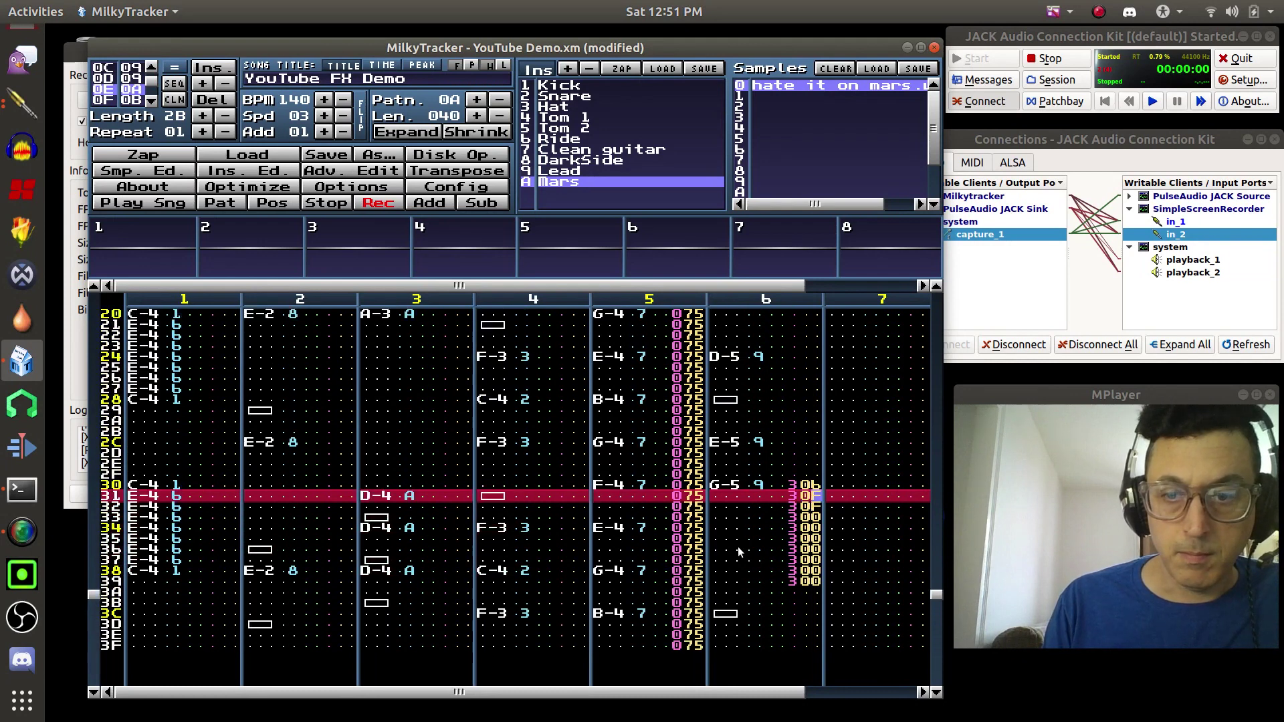
text(b)
text(bbbbb)
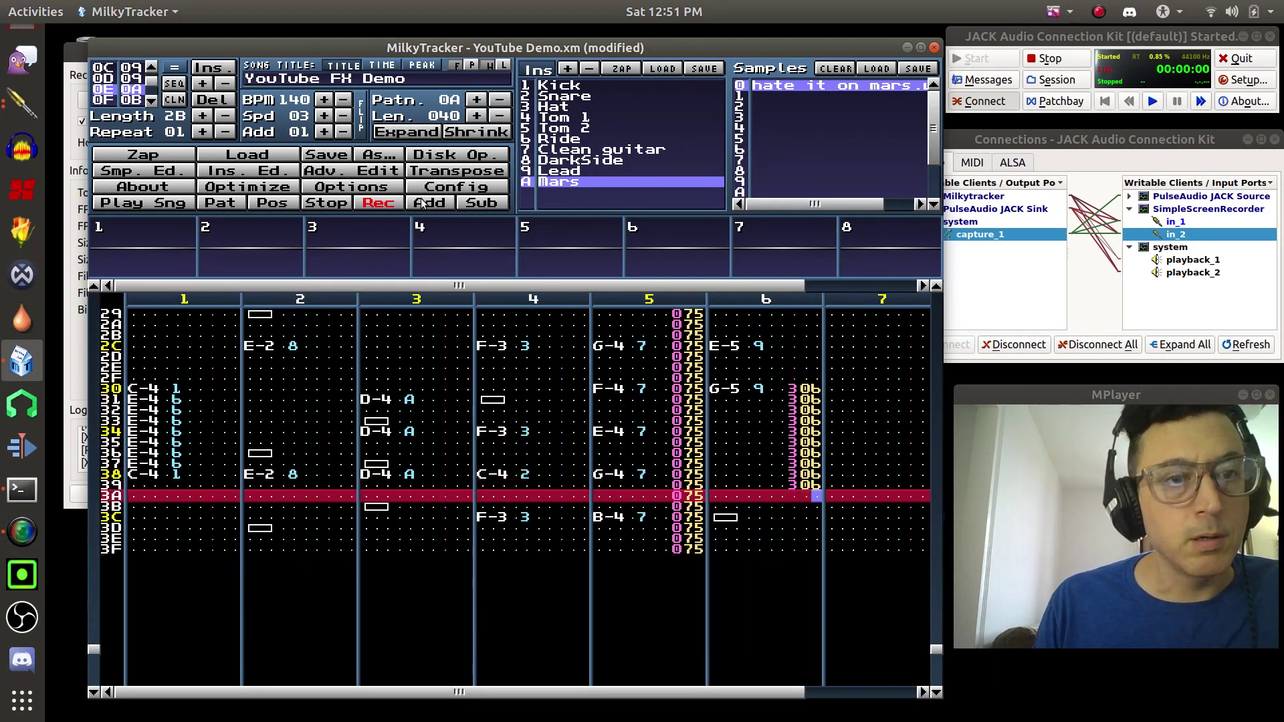
Step: Play pattern 0A to hear the plain 306 portamento, stop playback, and switch to the MilkyTracker manual in Firefox
click(223, 204)
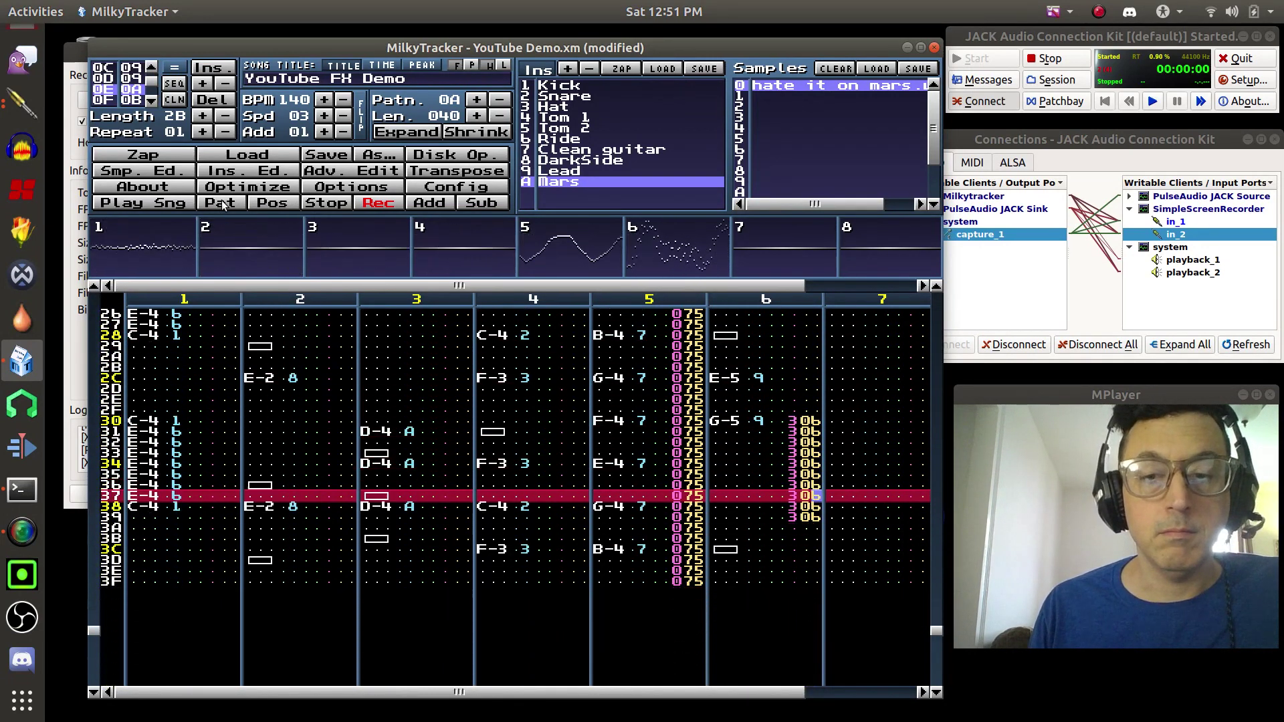
click(337, 208)
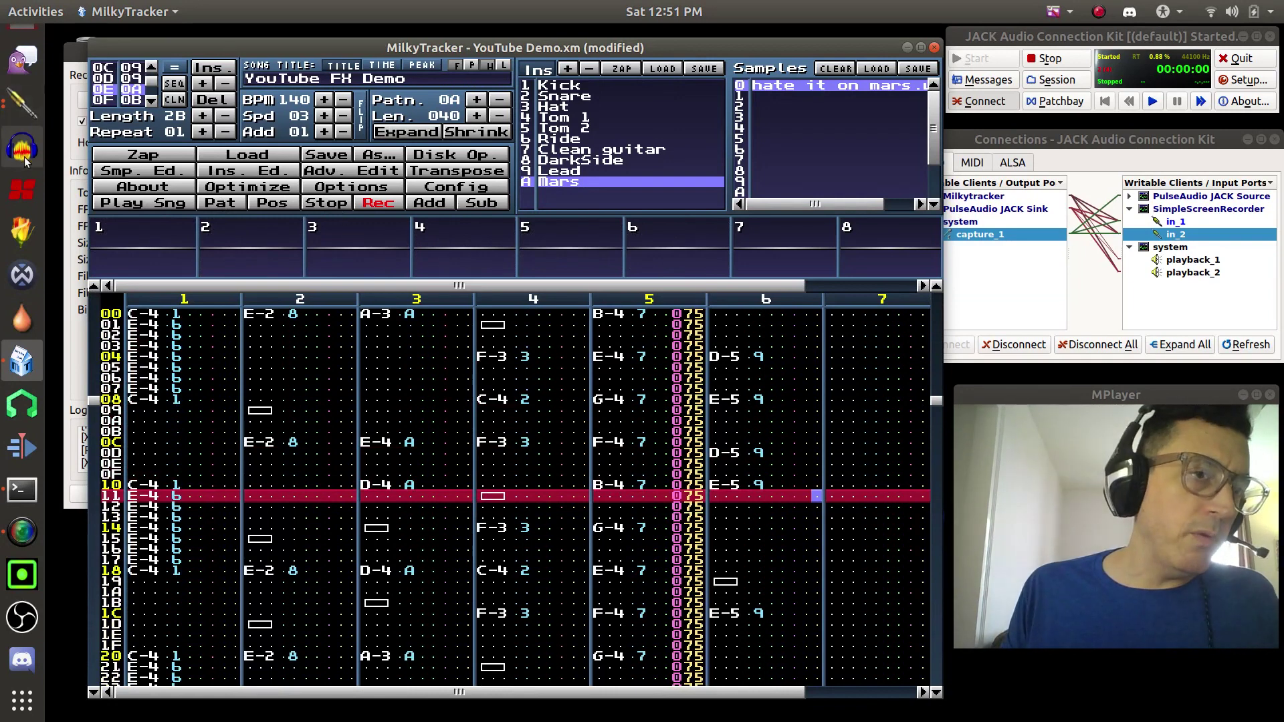
scroll(10, 170, up, 3)
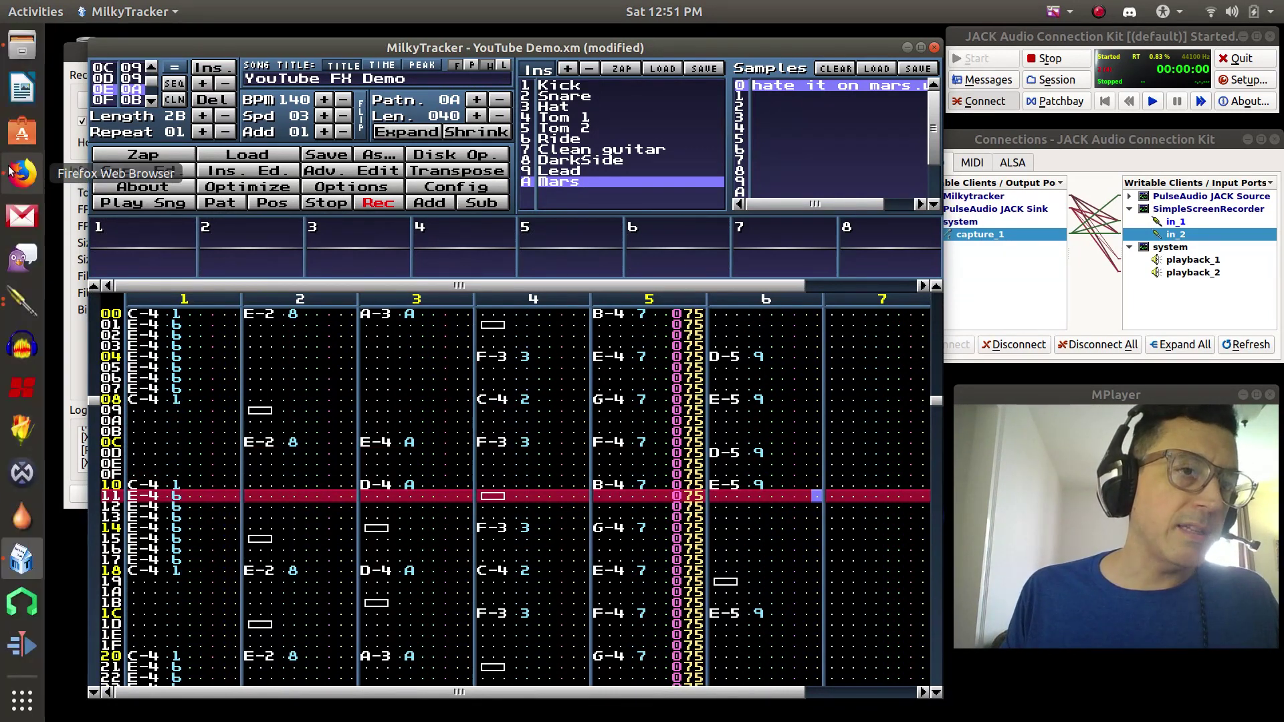
click(10, 170)
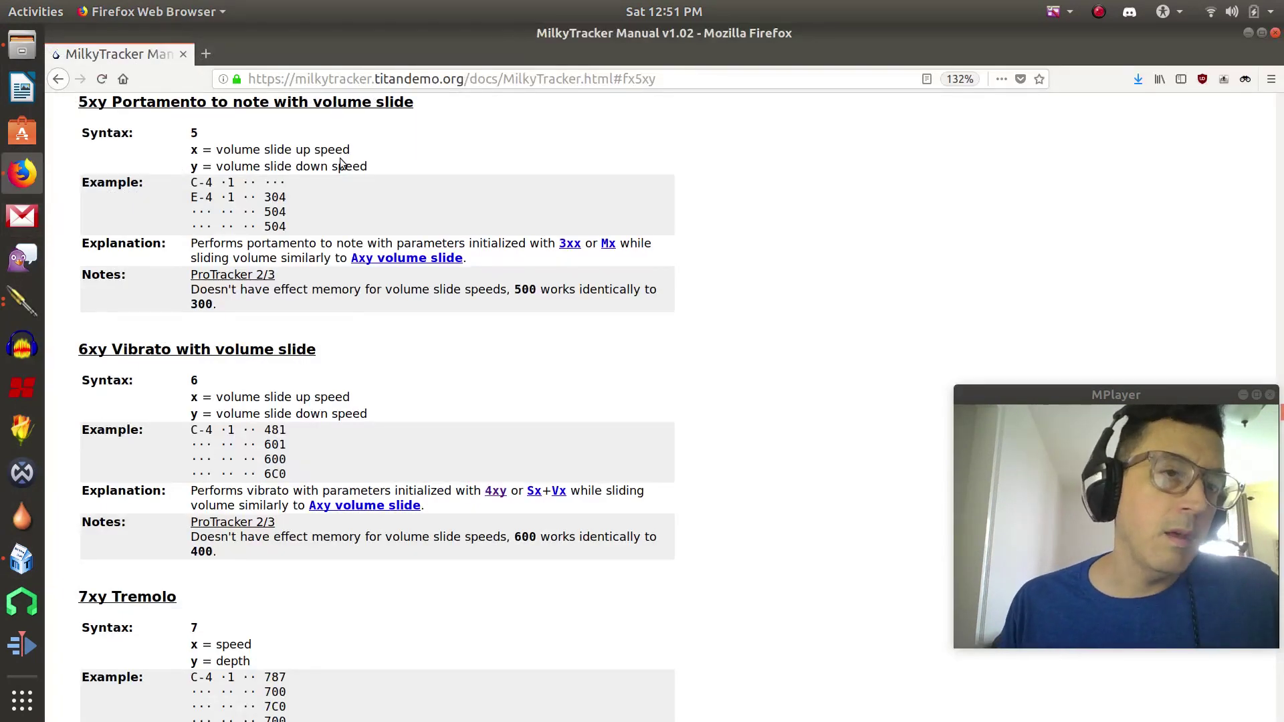
Step: Read the manual entries for 5xy portamento with volume slide, 6xy vibrato with volume slide and 7xy tremolo
scroll(391, 187, down, 3)
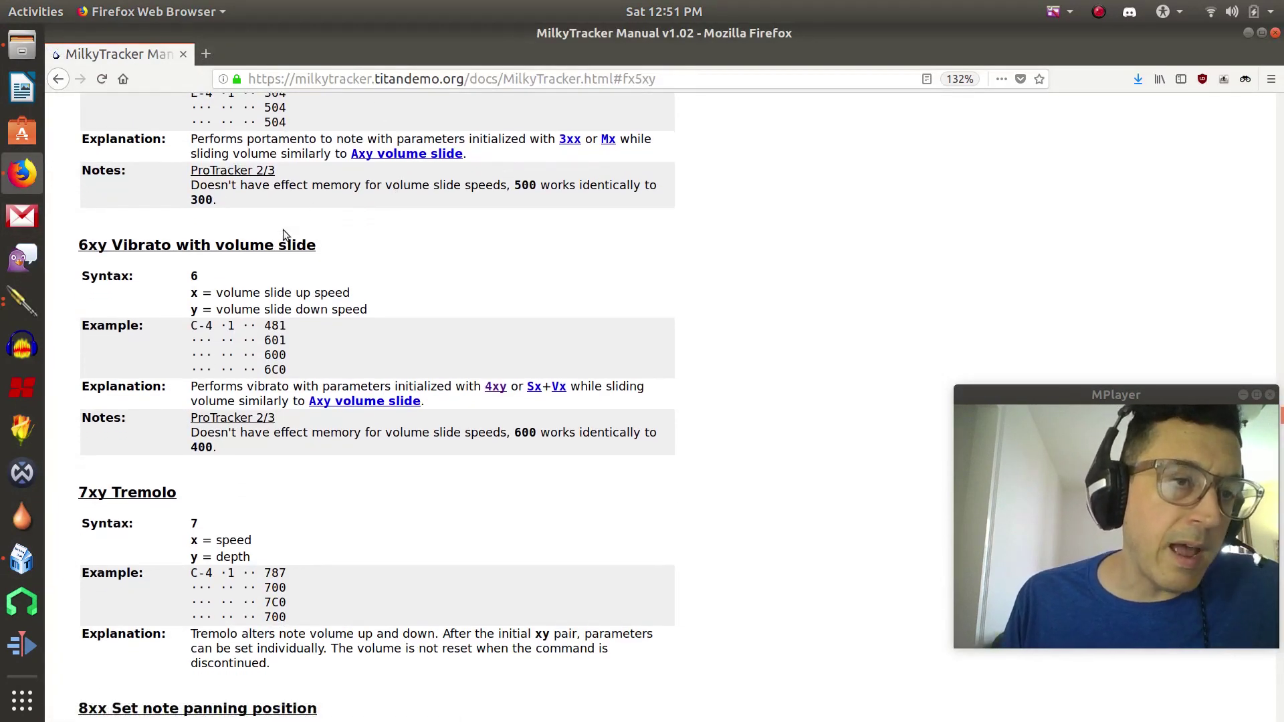
scroll(408, 224, down, 2)
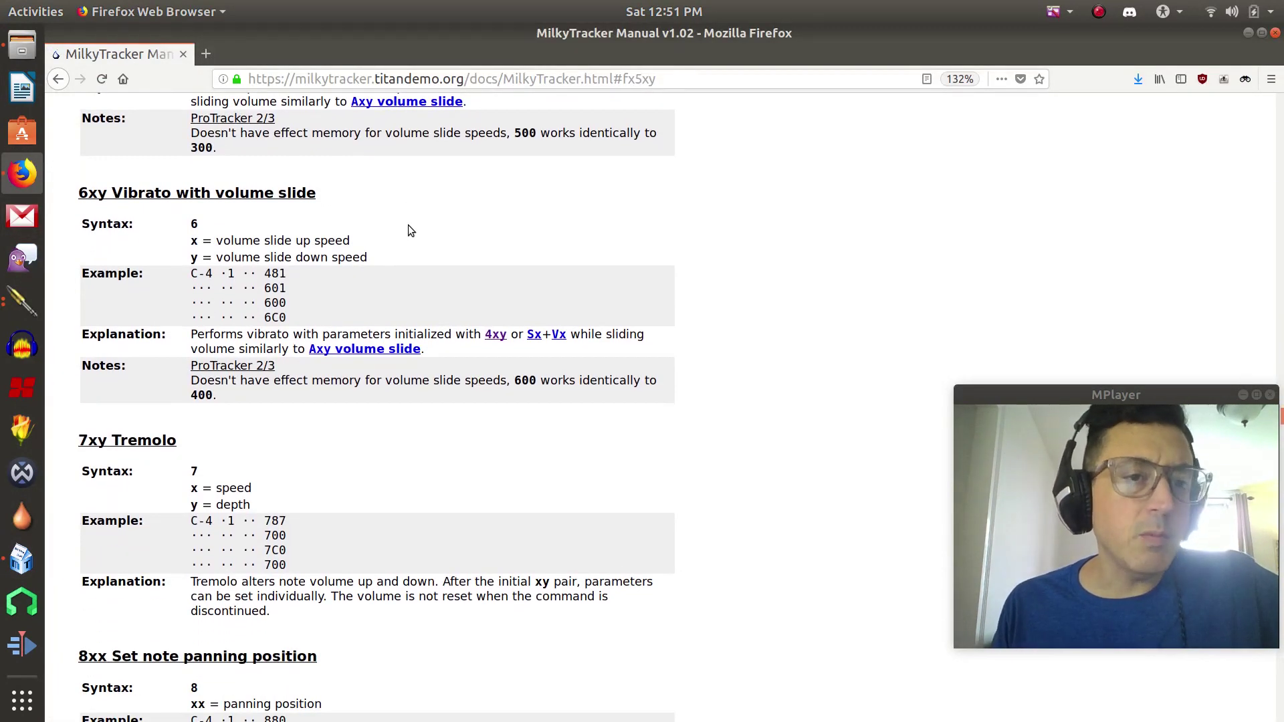
scroll(295, 243, up, 5)
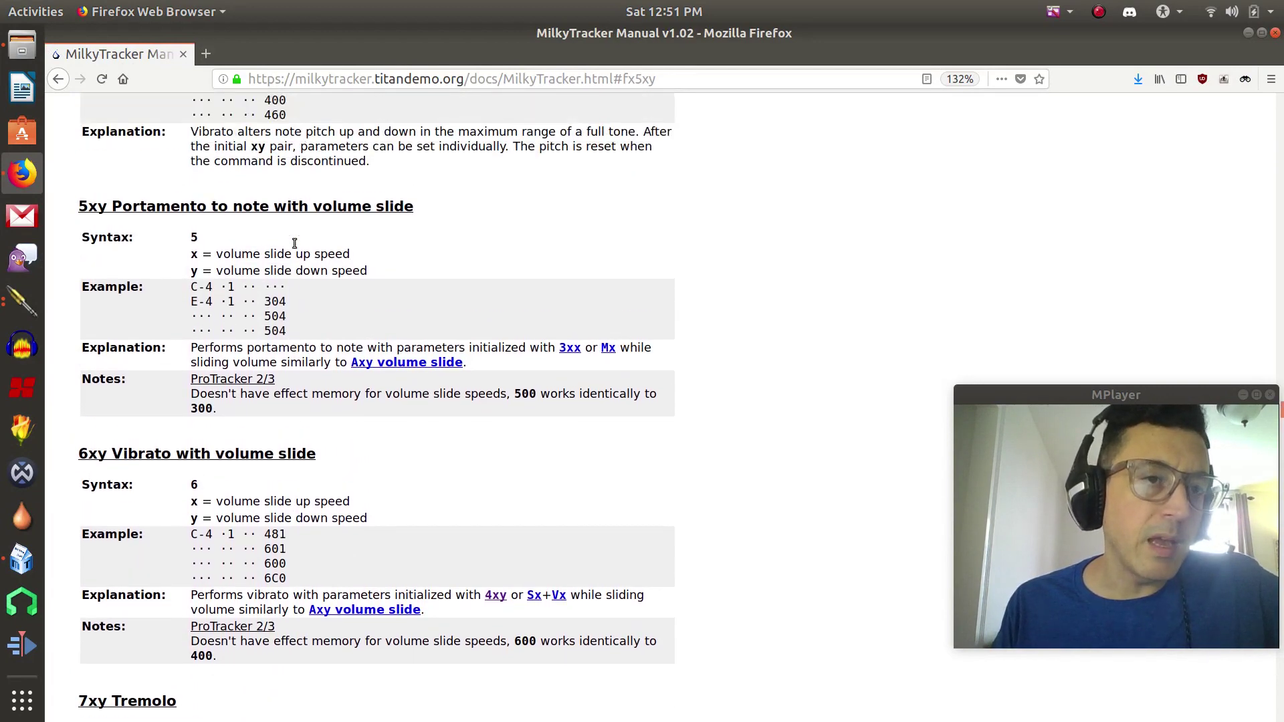
scroll(566, 439, down, 4)
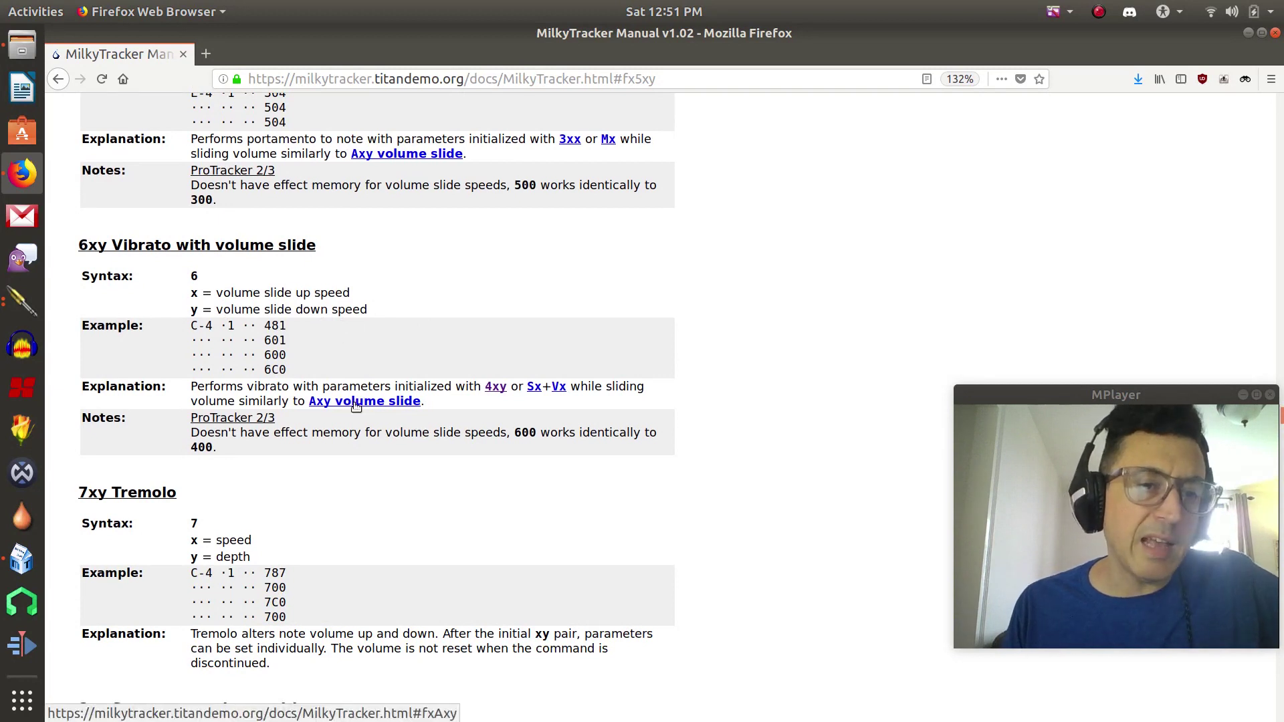
scroll(345, 318, up, 5)
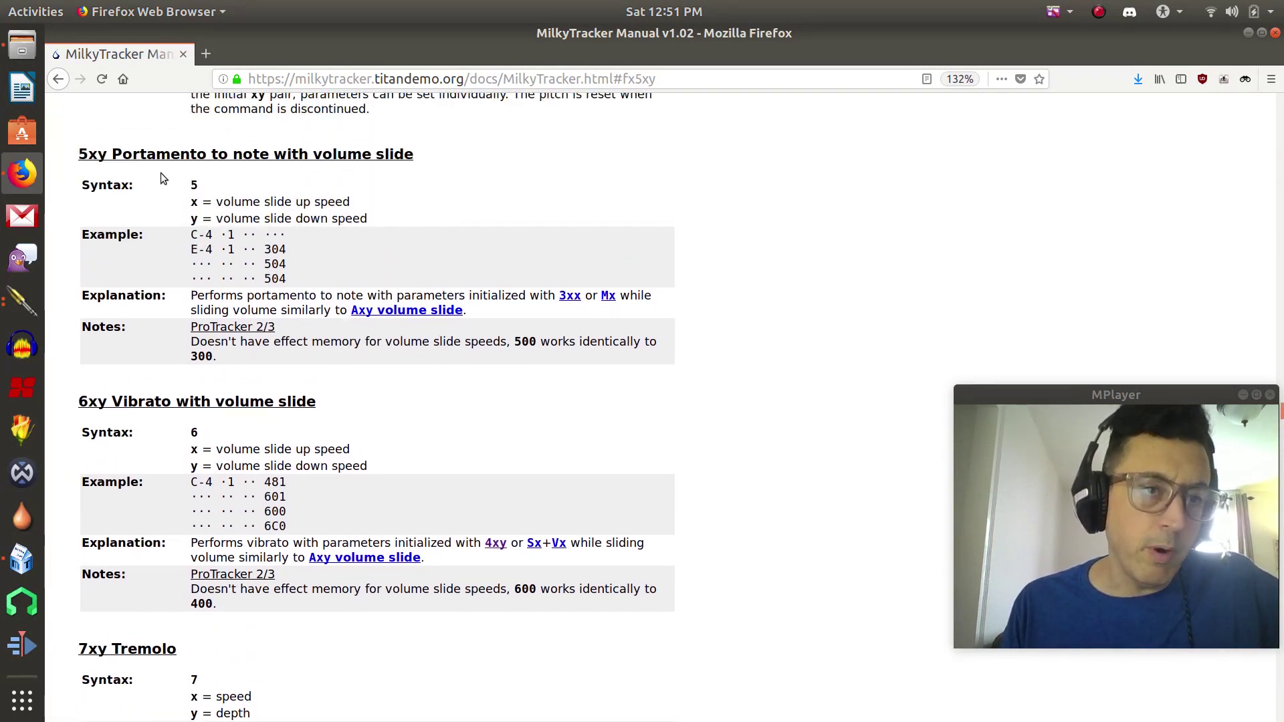
scroll(399, 469, down, 5)
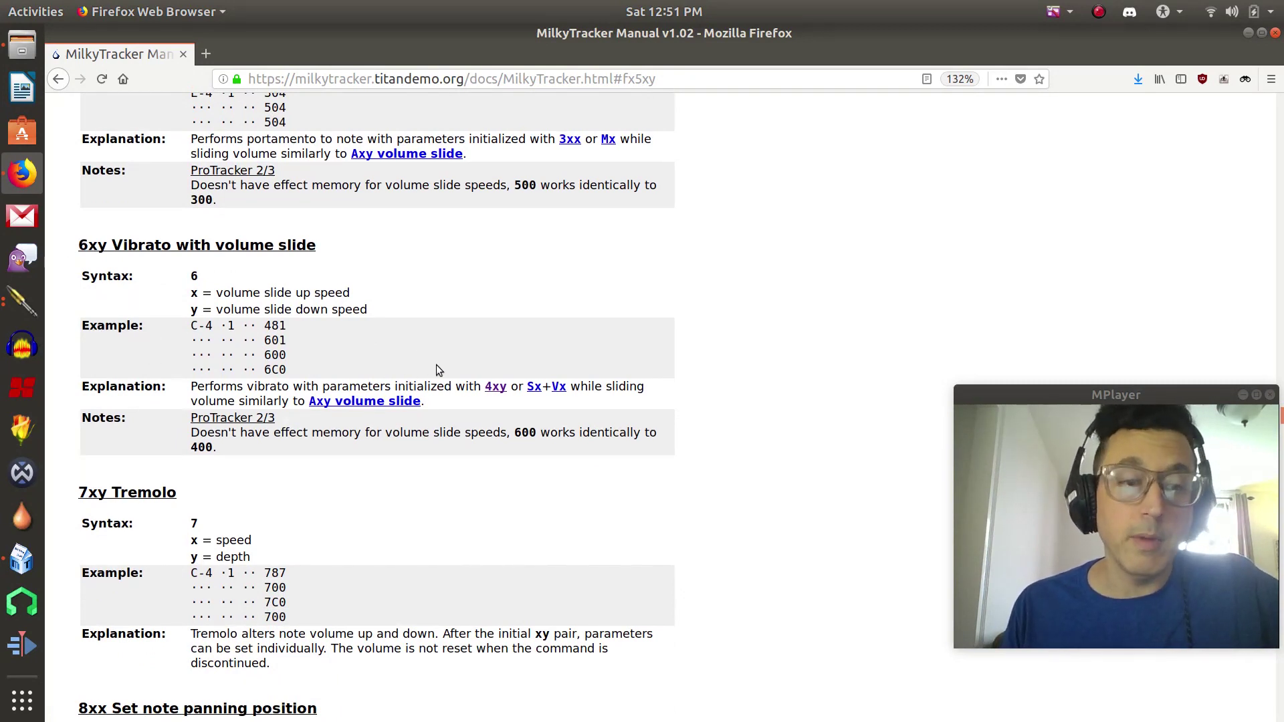
scroll(437, 366, down, 7)
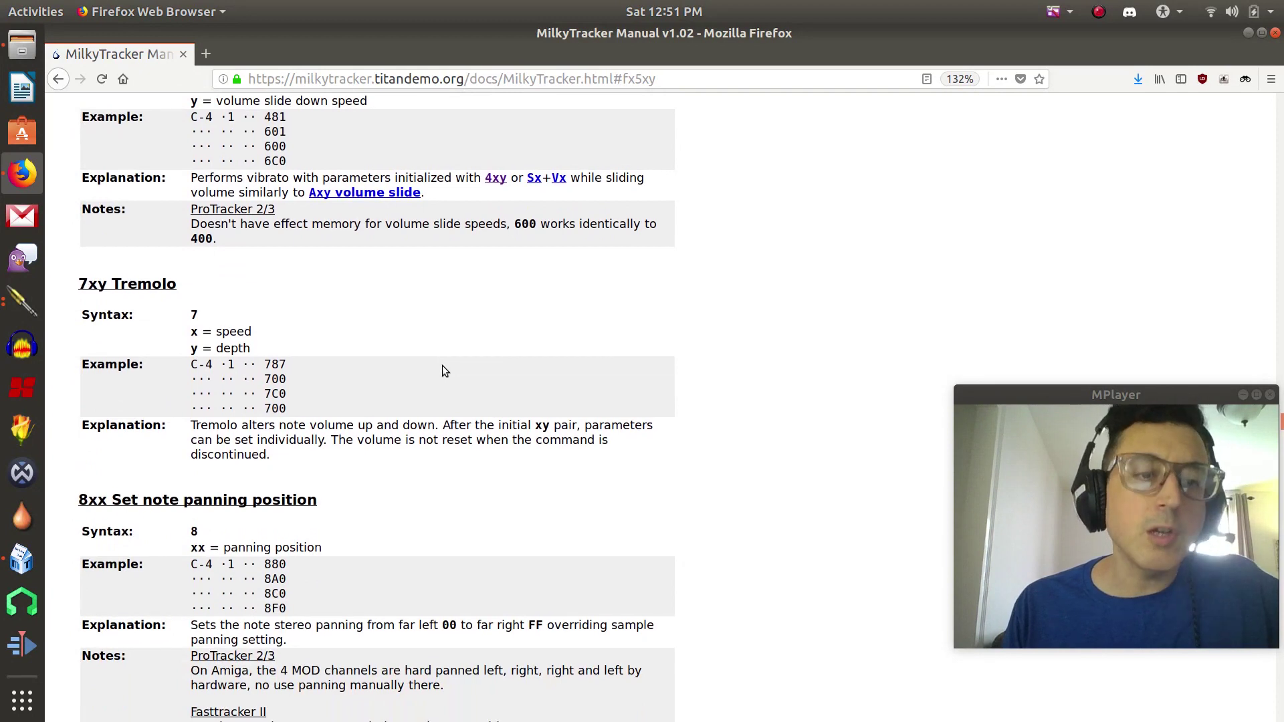
scroll(443, 365, down, 3)
scroll(238, 256, down, 2)
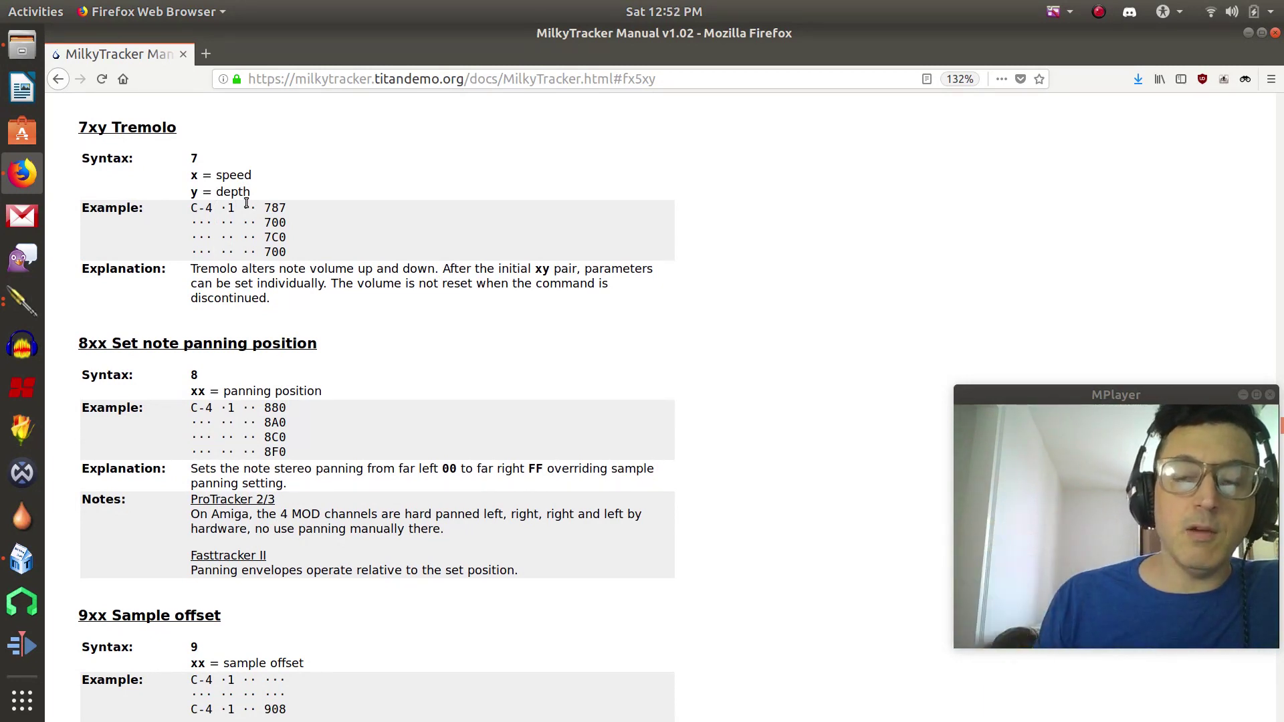
Step: Switch to MilkyTracker, select order position 0F with pattern 0B, and place the cursor on channel 6's effect command at row 00
click(1247, 33)
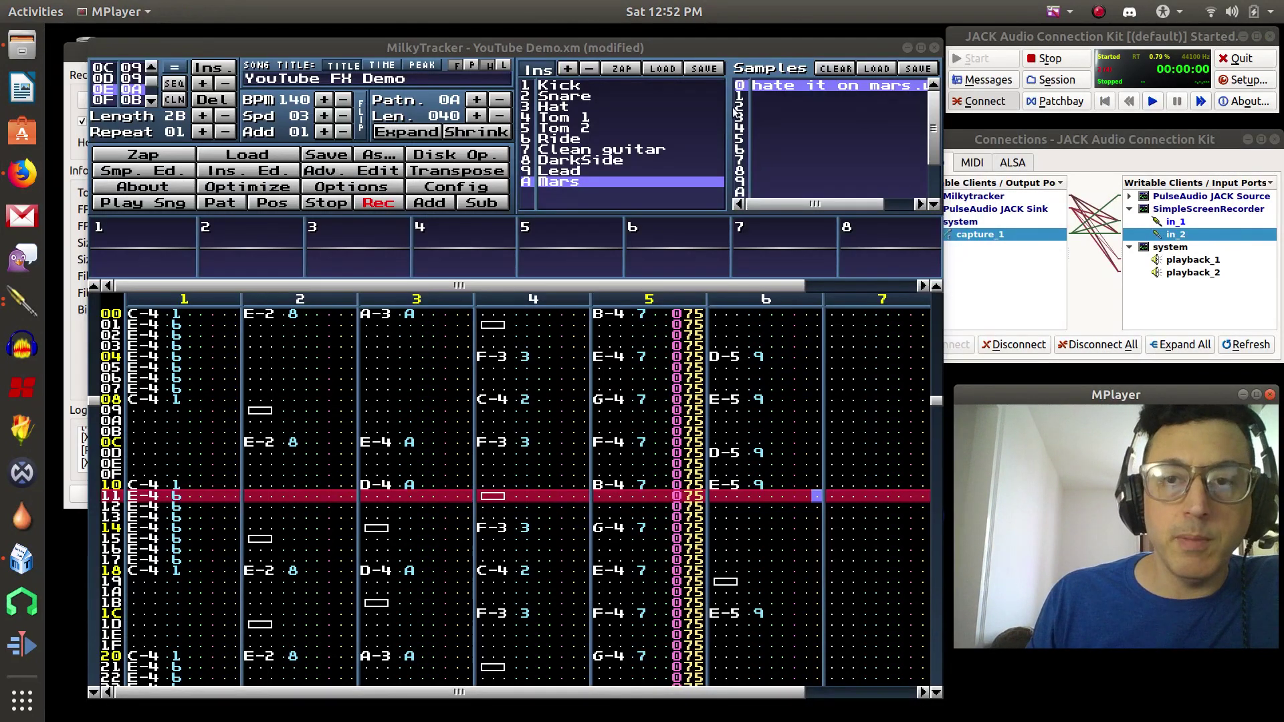
click(746, 46)
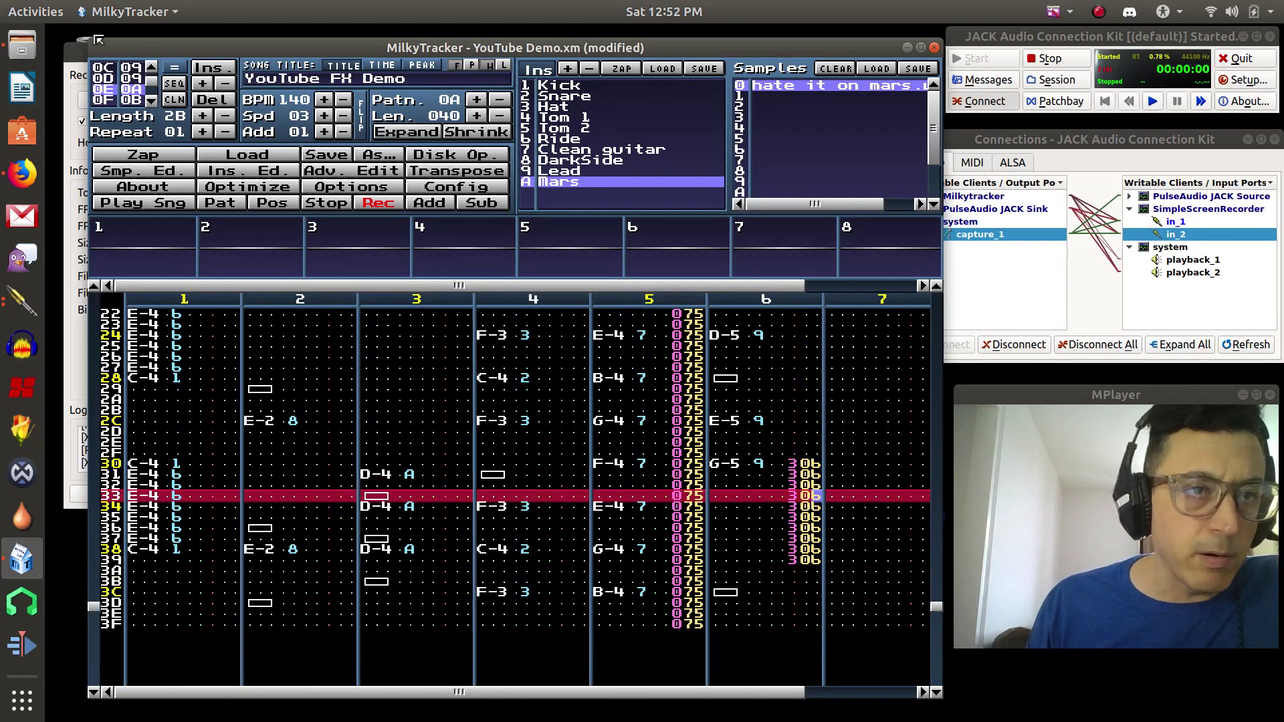
click(150, 100)
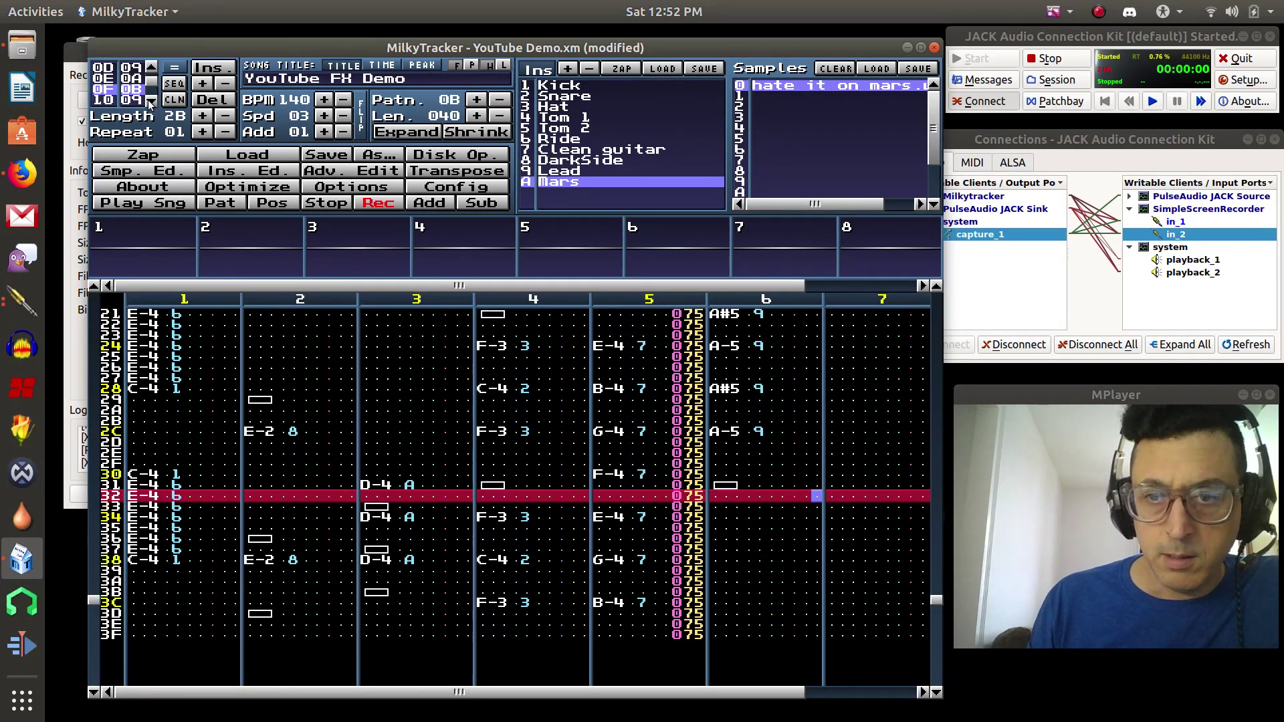
key(Up)
key(Up)
key(Up)
key(Up)
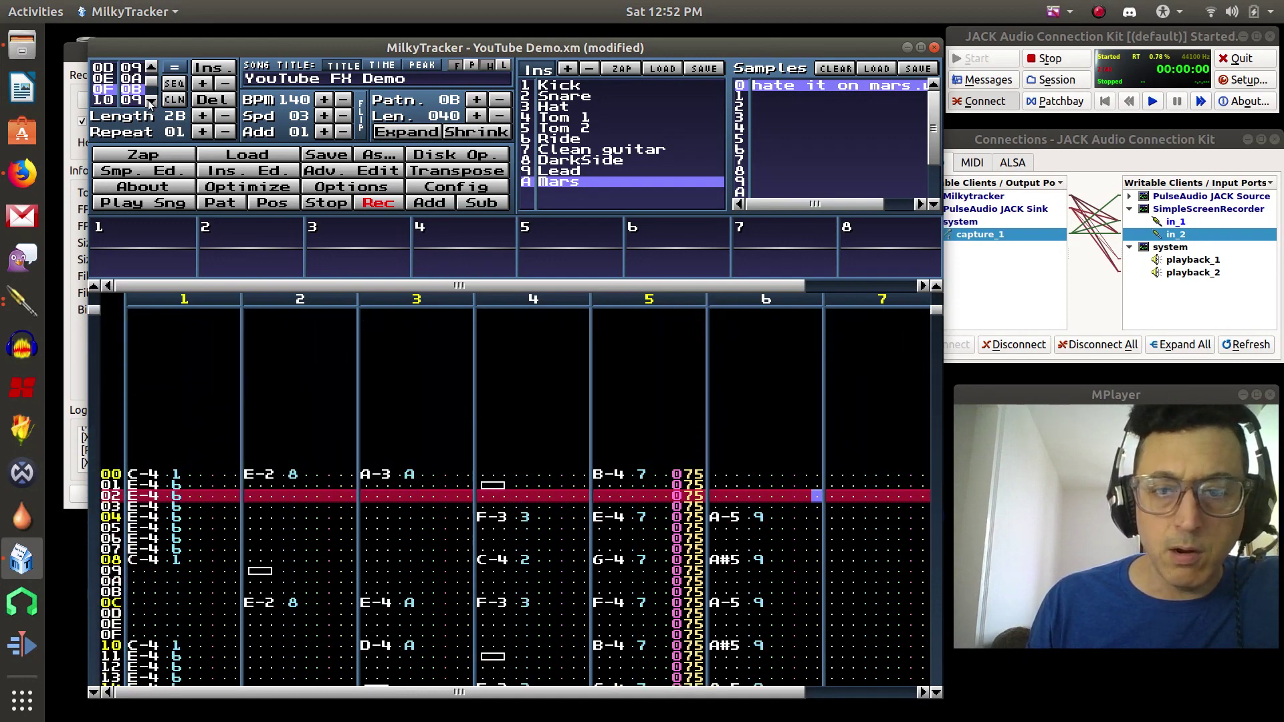
key(Left)
key(Left)
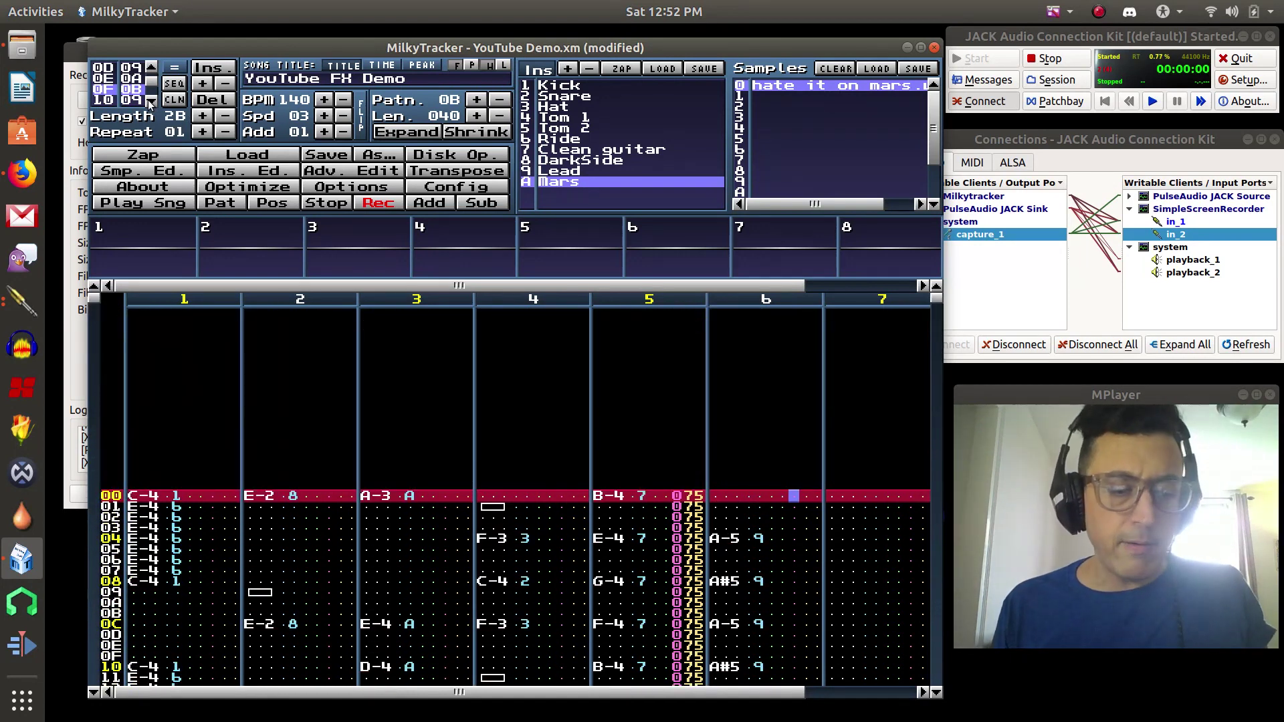
Step: Check the 7xy tremolo syntax in the Firefox manual, and fill channel 6 with effect command 7 on every row of pattern 0B
key(alt+Tab)
key(alt+Tab)
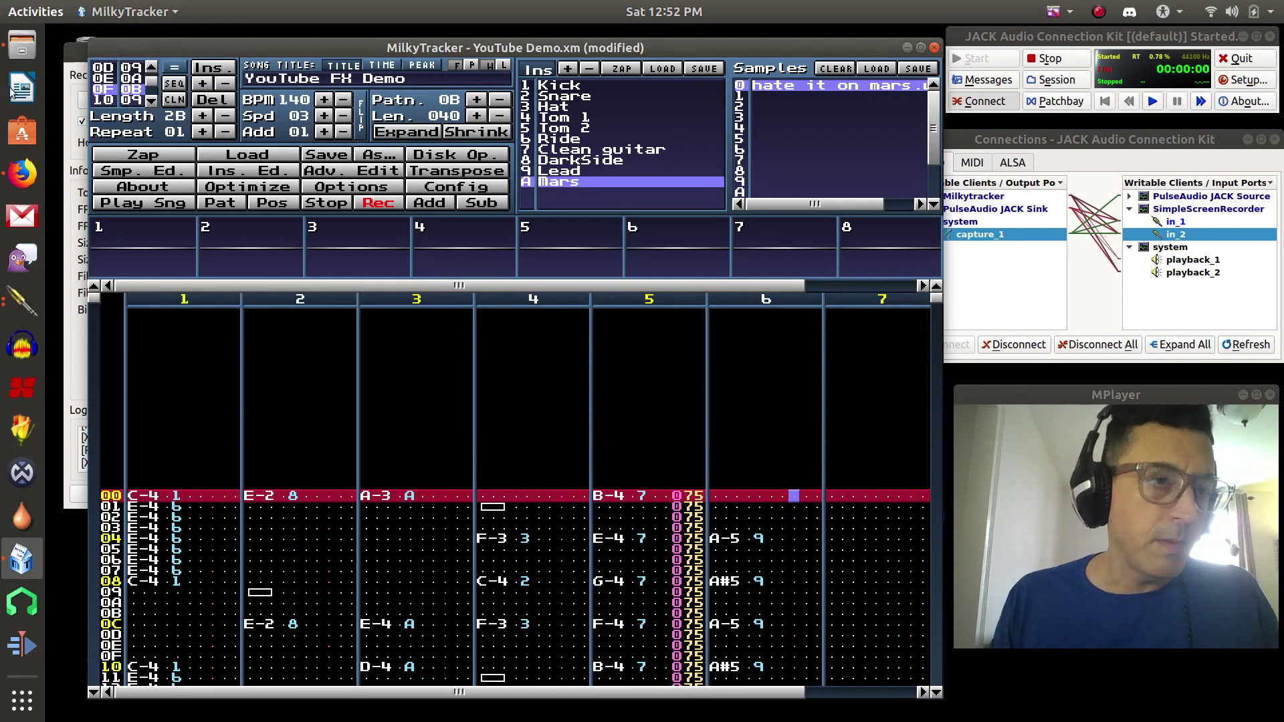
click(16, 172)
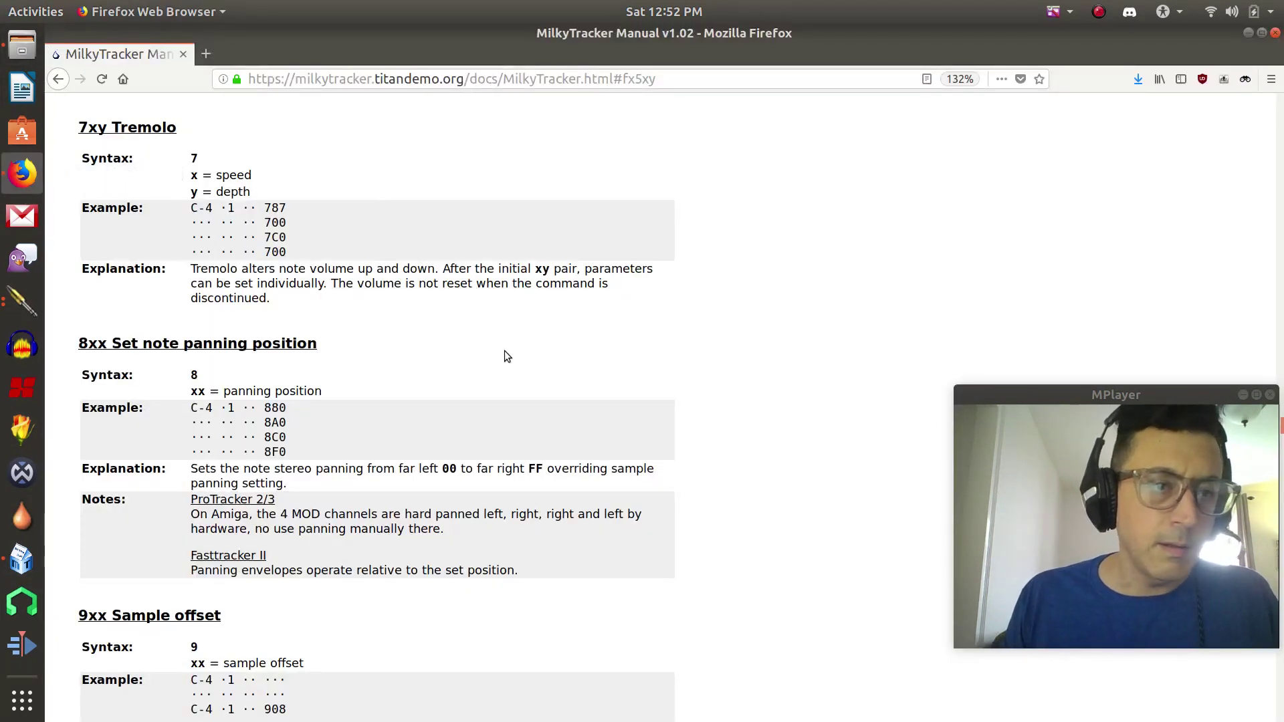
key(alt+Tab)
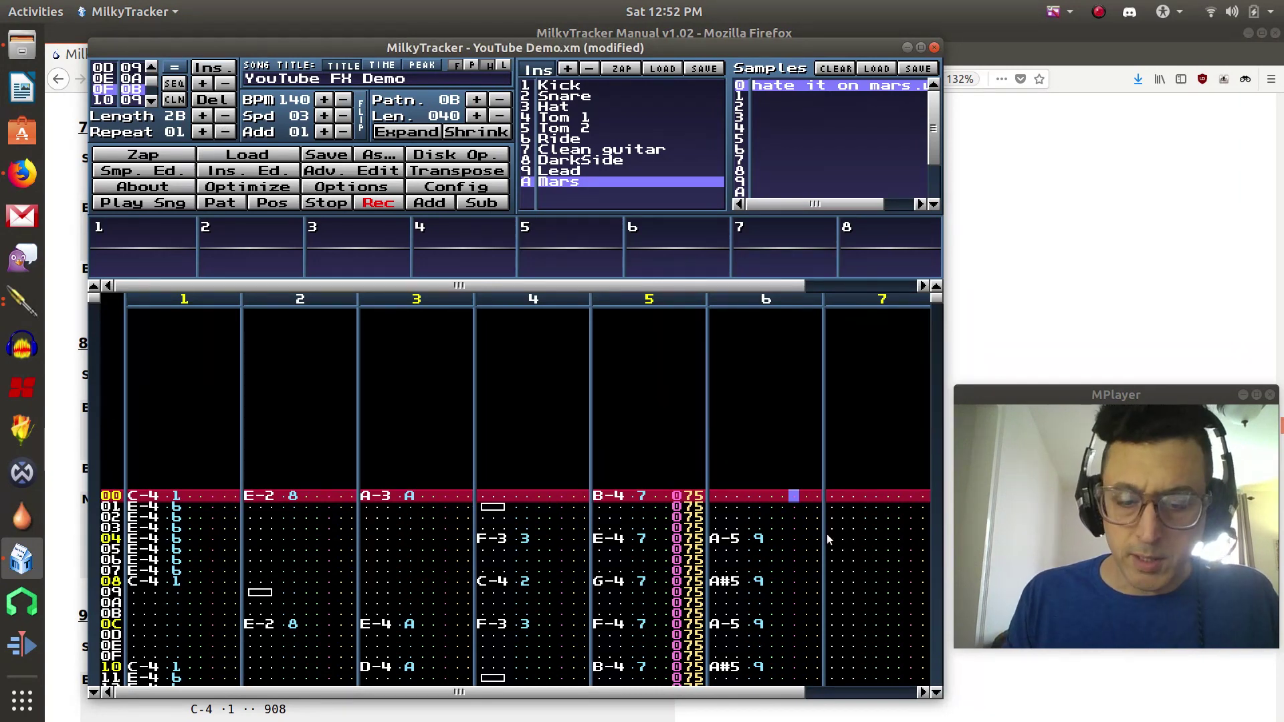
key(7)
key(7)
key(7)
key(7)
key(7)
key(7)
key(7)
key(7)
key(7)
key(7)
key(7)
key(7)
key(7)
key(7)
key(7)
key(7)
key(7)
key(7)
key(7)
key(7)
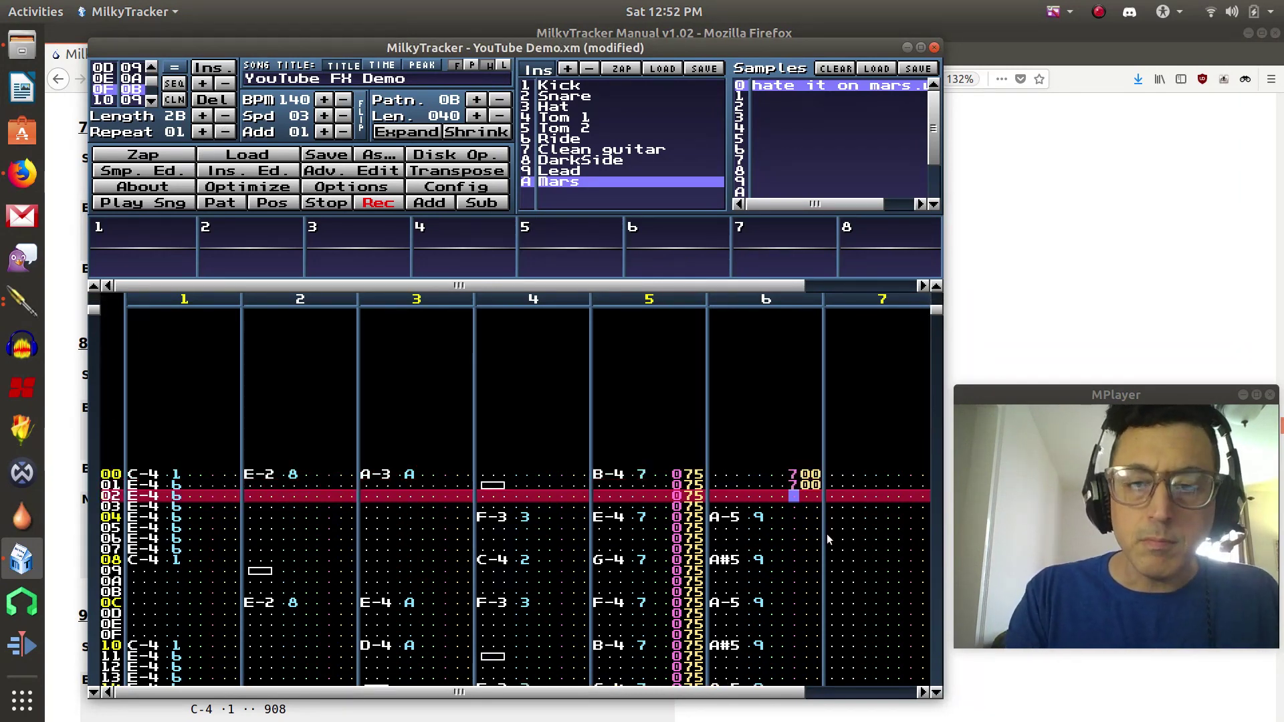
key(7)
key(7)
key(7)
key(7)
key(7)
key(7)
key(7)
key(7)
key(7)
key(7)
key(7)
key(7)
key(7)
key(7)
key(7)
key(7)
key(7)
key(7)
key(7)
key(7)
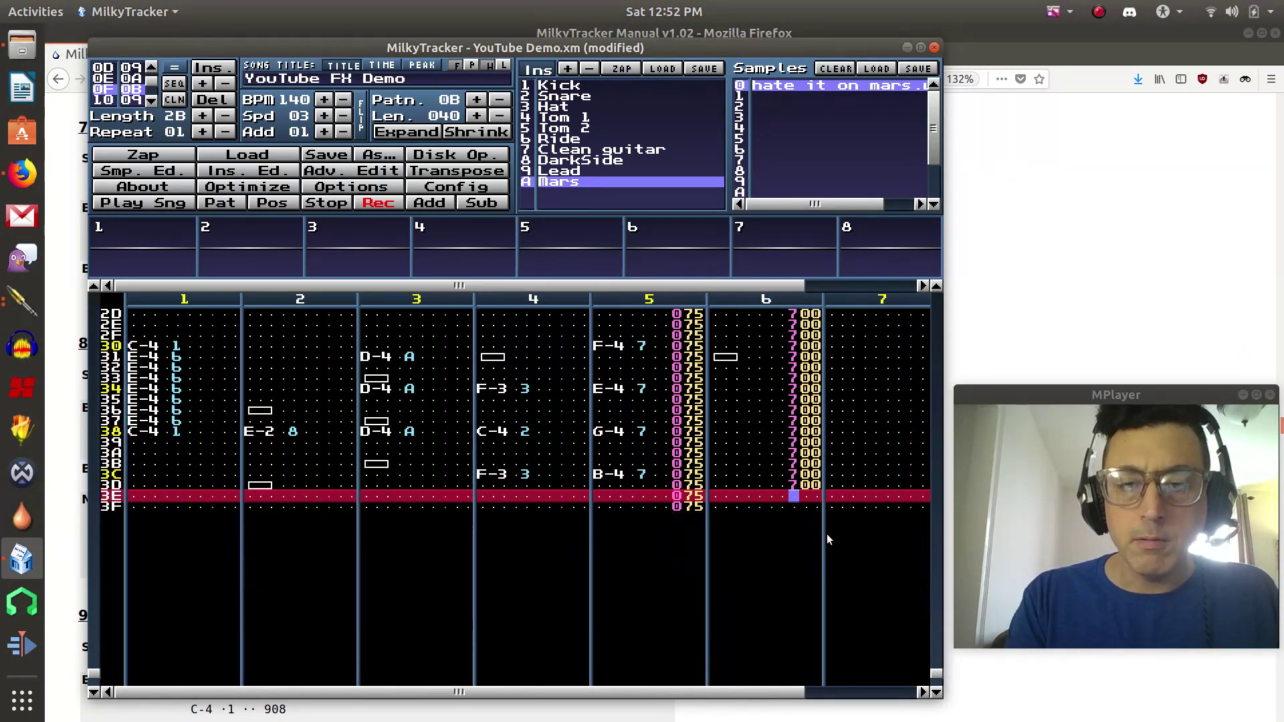
Step: Set the tremolo speed digit to 9 on every row of channel 6
key(Right)
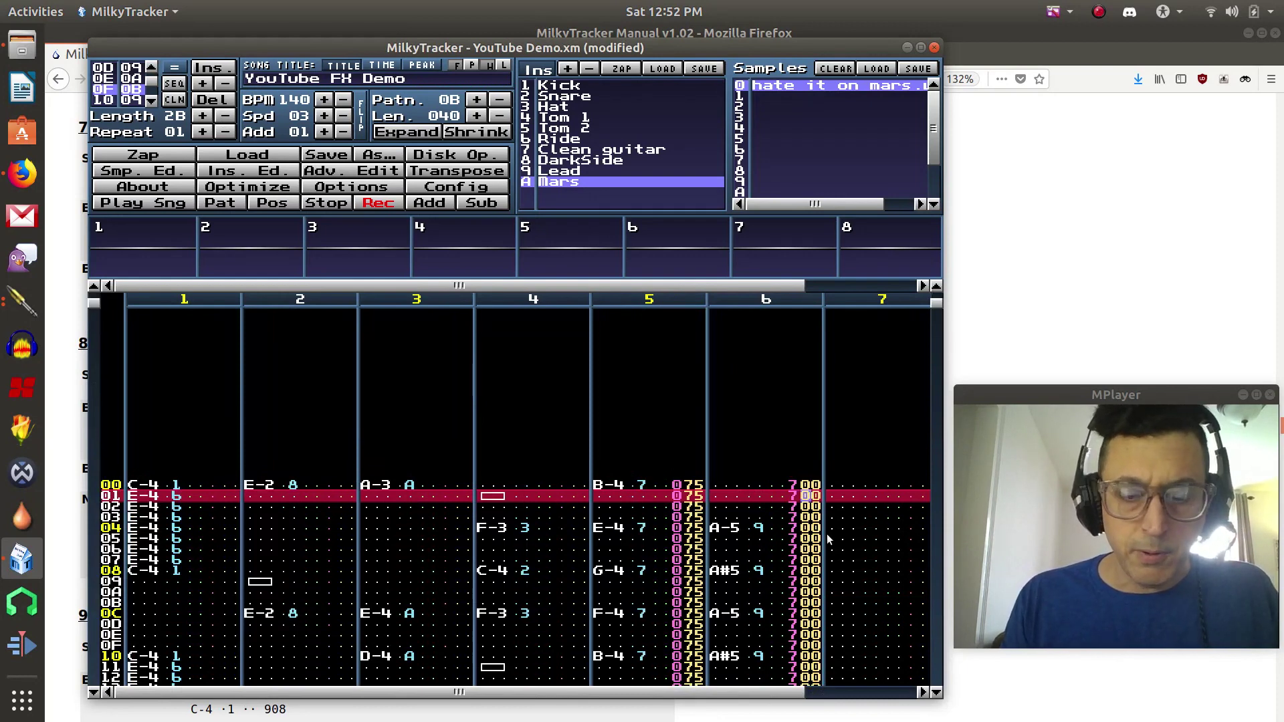
key(9)
key(9)
key(9)
key(9)
key(9)
key(9)
key(9)
key(9)
key(9)
key(9)
key(9)
key(9)
key(9)
key(9)
key(9)
key(9)
key(9)
key(9)
key(9)
key(9)
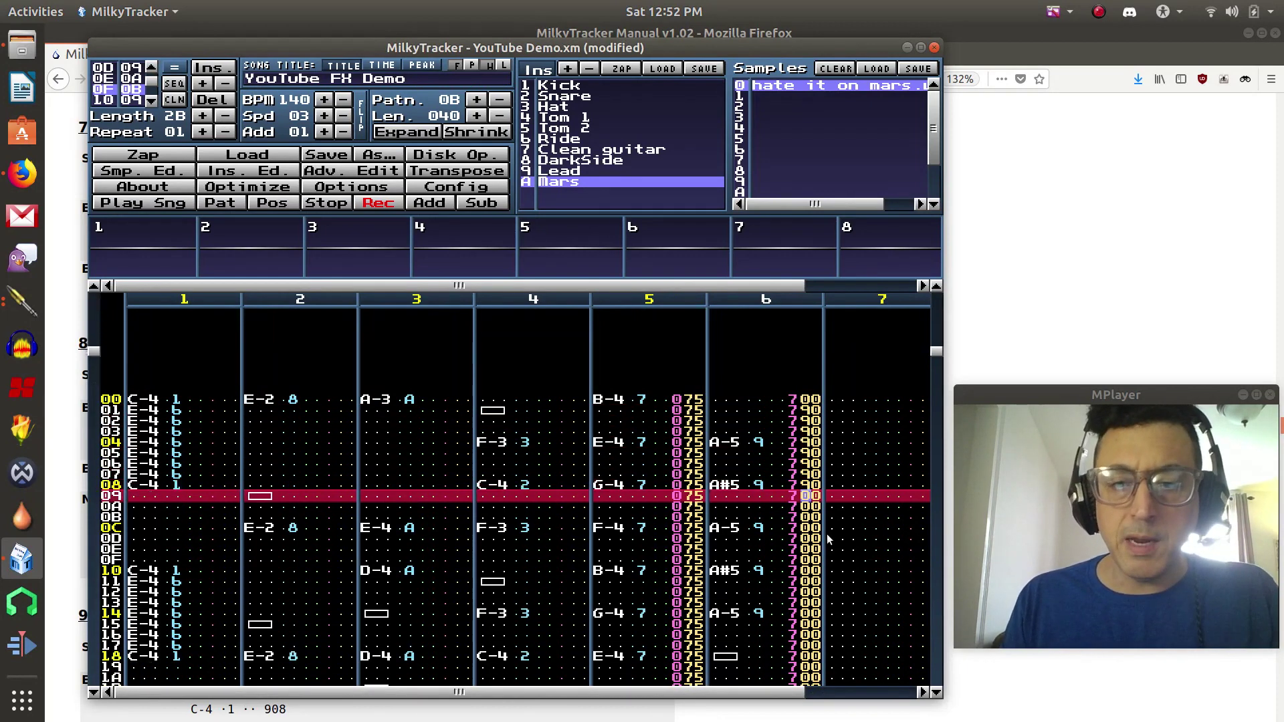
key(9)
key(9)
key(9)
key(9)
key(9)
key(9)
key(9)
key(9)
key(9)
key(9)
key(9)
key(9)
key(9)
key(9)
key(9)
key(9)
key(9)
key(9)
key(9)
key(9)
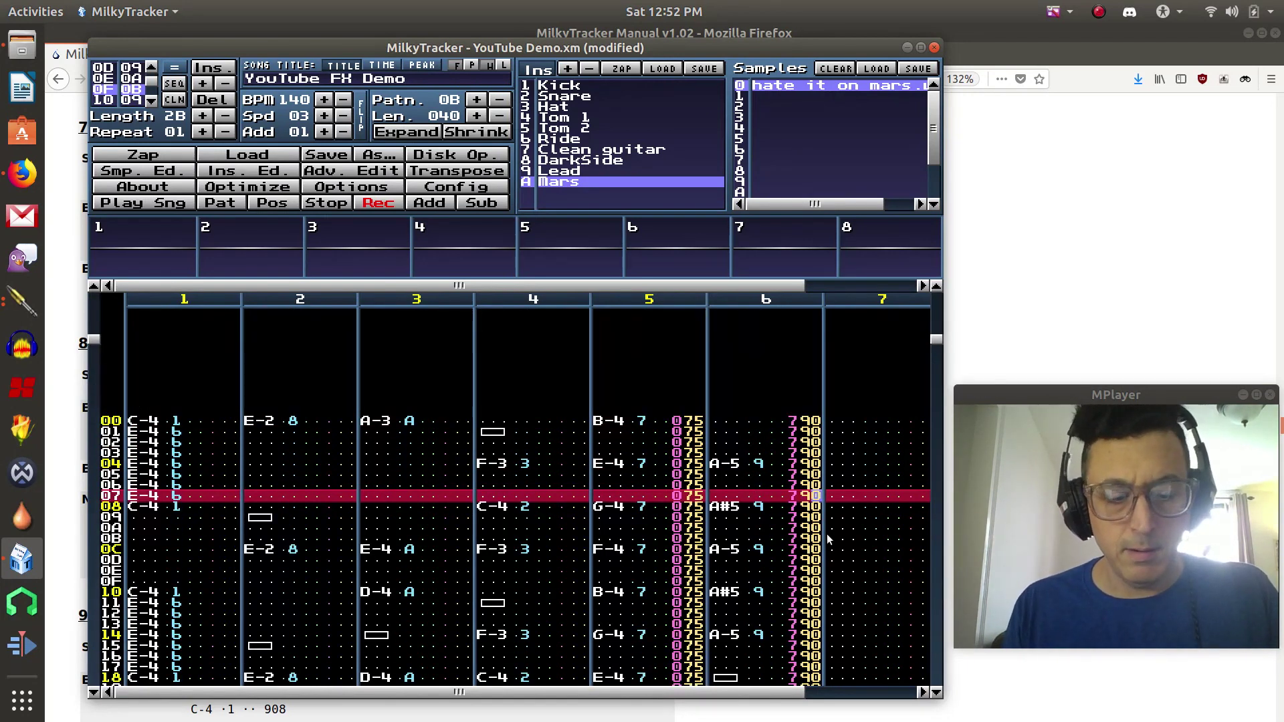
Step: Set the tremolo depth digit to B on every row of channel 6, and play the pattern to hear it
key(b)
key(b)
key(b)
key(b)
key(b)
key(b)
key(b)
key(b)
key(b)
key(b)
key(b)
key(b)
key(b)
key(b)
key(b)
key(b)
key(b)
key(b)
key(b)
key(b)
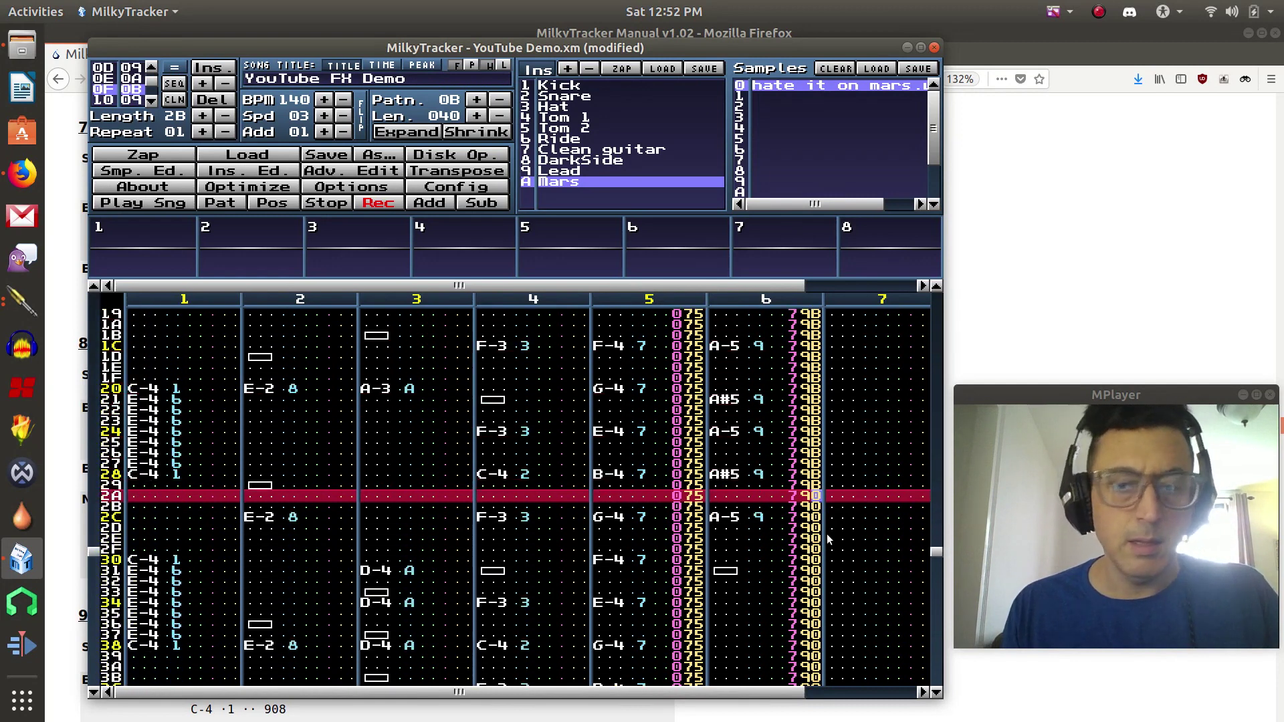
key(b)
key(b)
key(b)
key(b)
key(b)
key(b)
key(b)
key(b)
key(b)
key(b)
key(b)
key(b)
key(b)
key(b)
key(b)
key(b)
key(b)
key(b)
key(b)
key(b)
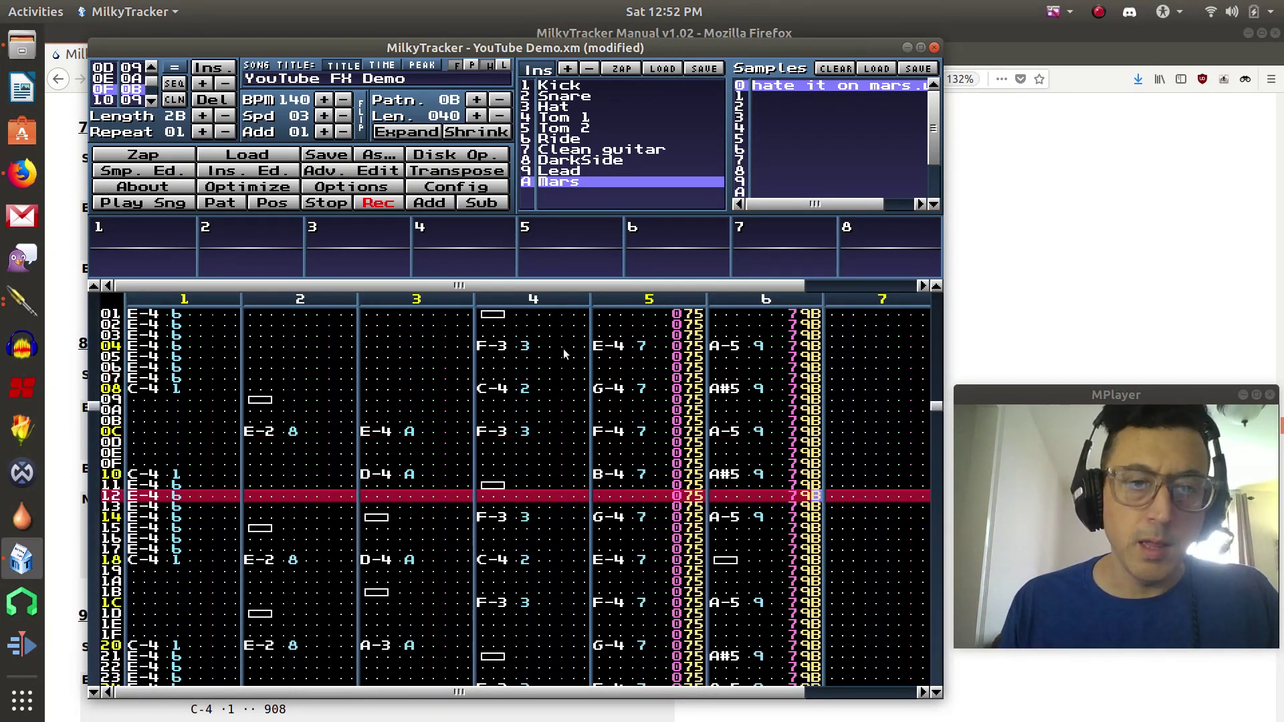
click(226, 207)
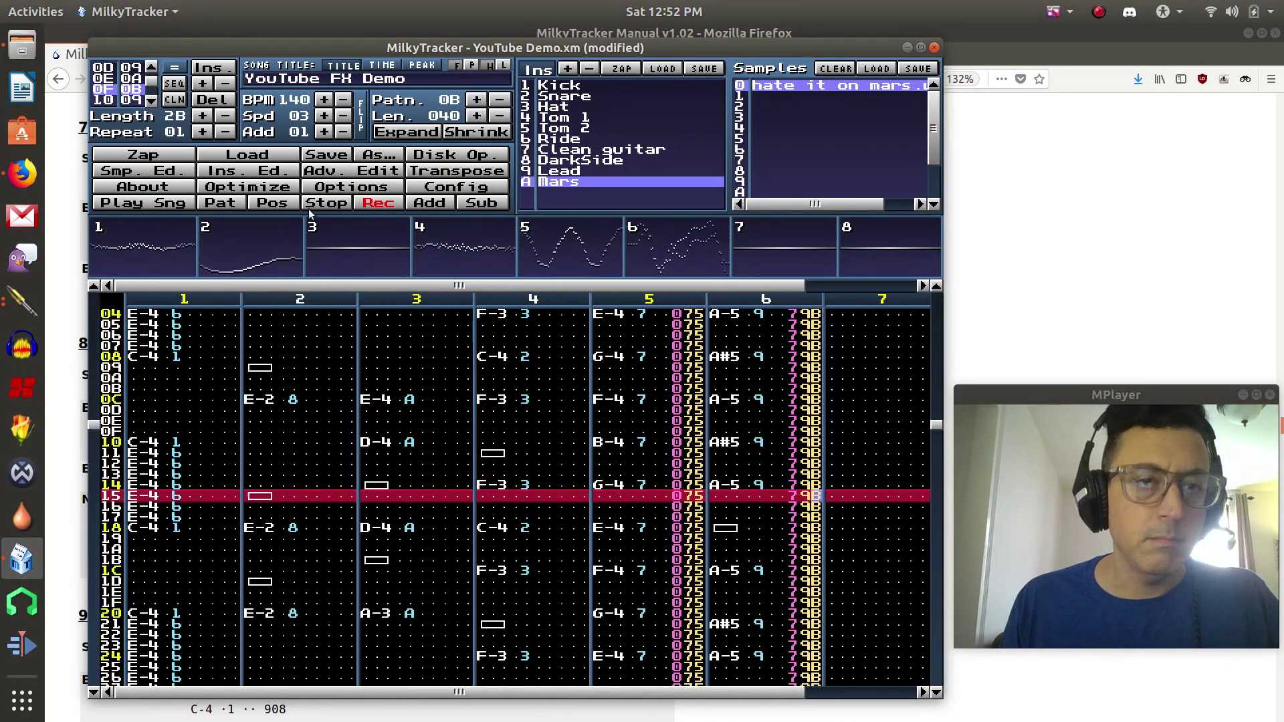
click(330, 204)
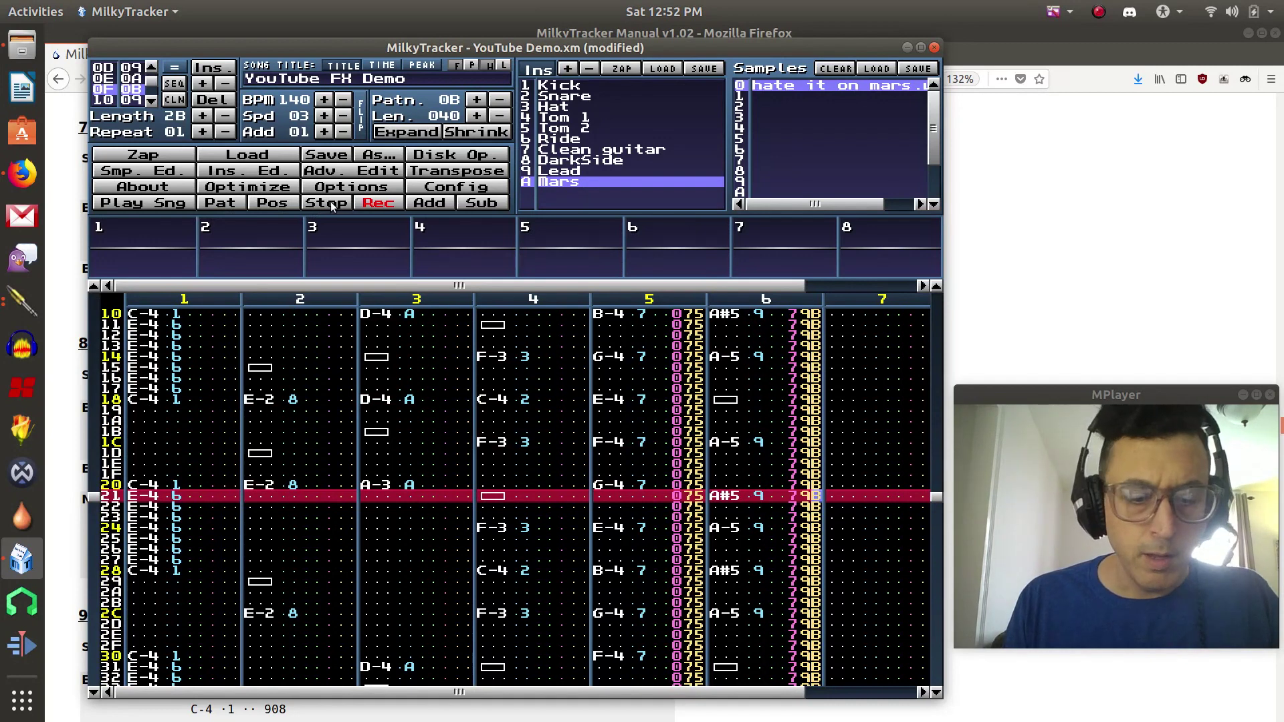
Step: Set the tremolo depth digit to F on every row of channel 6, and play the pattern to hear it
key(shift+Return)
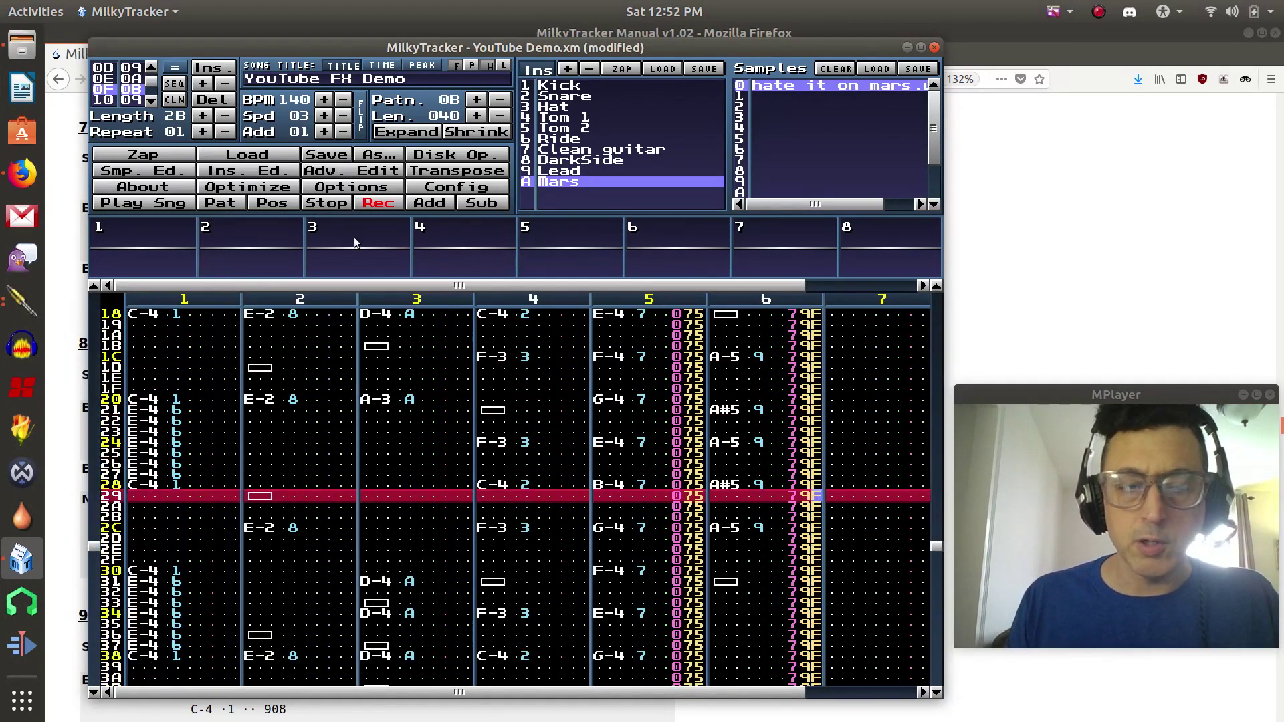
click(214, 204)
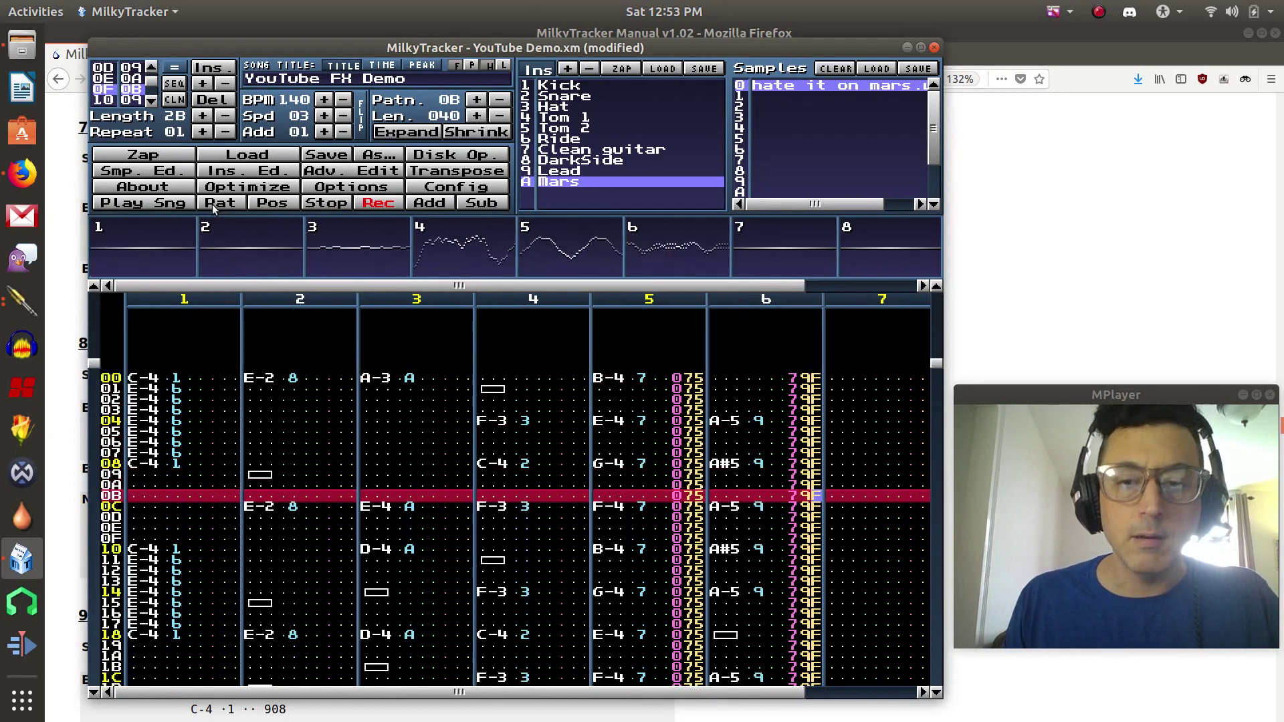
click(328, 204)
Step: Set the tremolo speed digit to C on every row of channel 6, and play the pattern to hear it
key(Up)
key(Up)
key(Up)
key(Up)
key(Up)
key(Up)
key(Up)
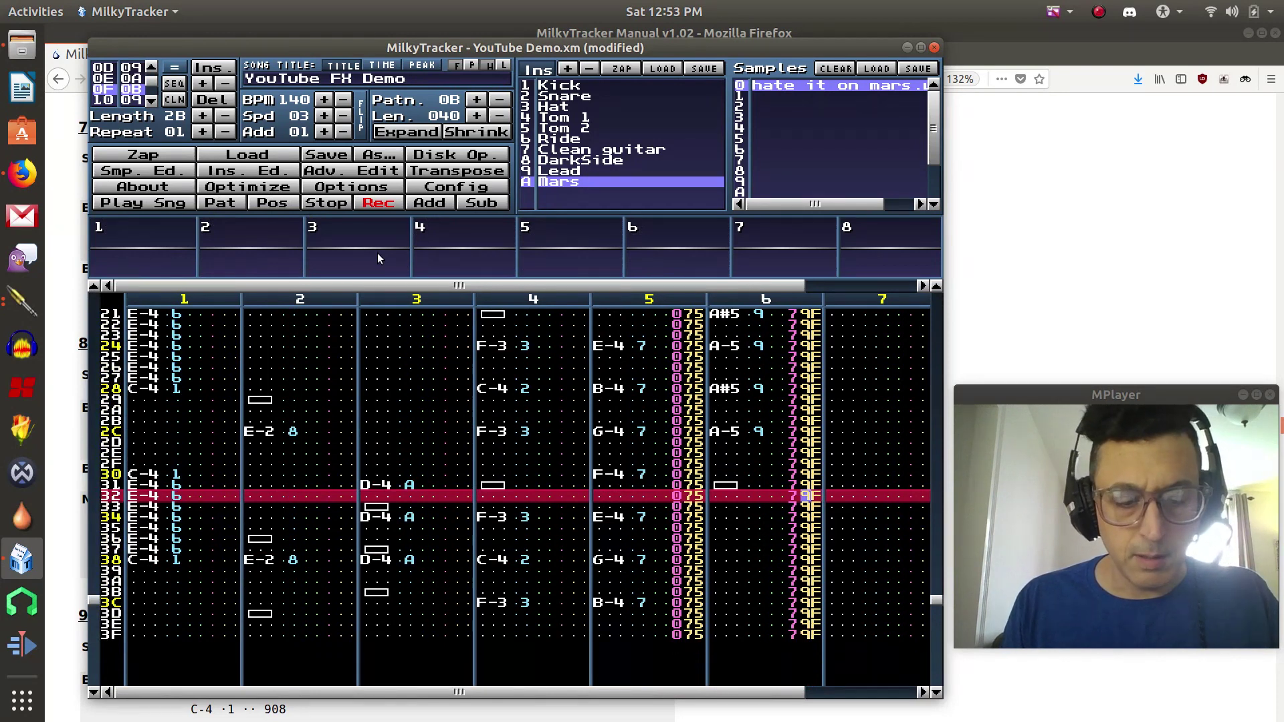
key(Up)
key(Up)
key(Up)
key(Up)
key(Up)
key(Up)
key(Up)
key(Up)
key(Up)
key(Up)
key(Up)
key(Up)
key(Up)
key(Up)
key(Up)
key(Up)
key(Up)
key(Up)
key(Up)
key(Up)
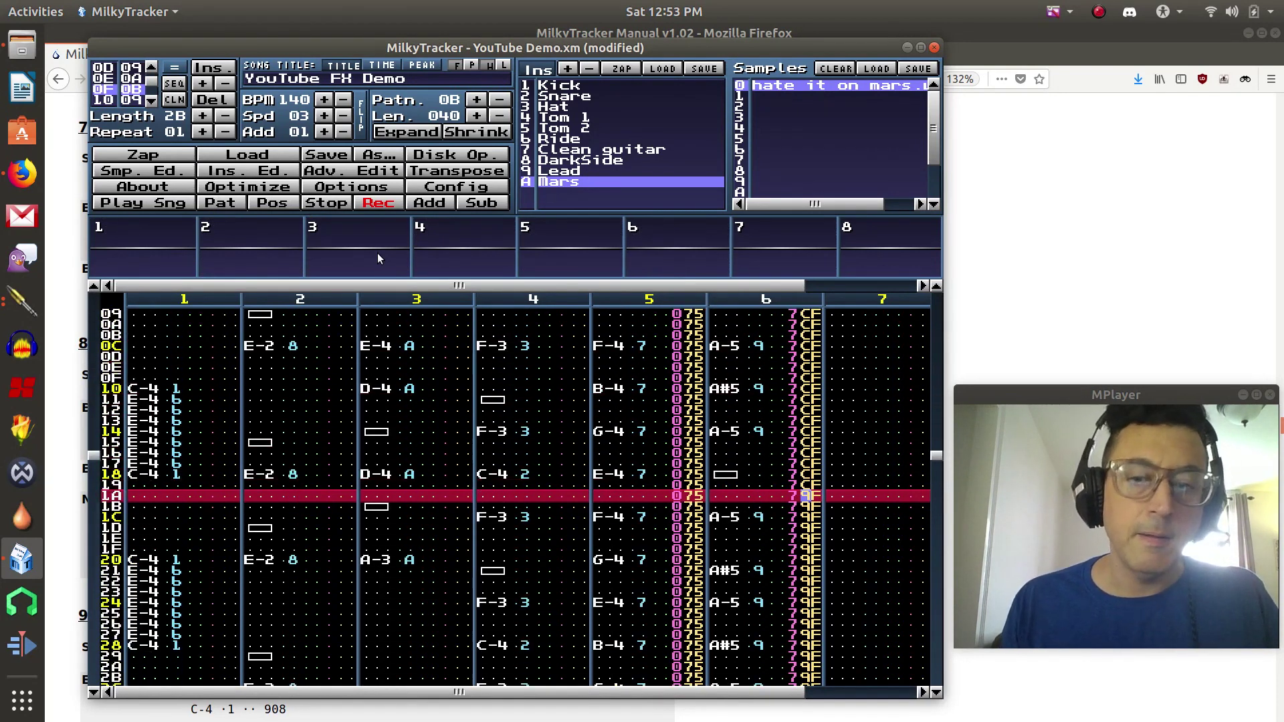
key(Down)
key(Down)
key(Down)
key(Down)
key(Down)
key(Down)
key(Down)
key(Down)
key(Down)
key(Down)
key(Down)
key(Down)
key(Down)
key(Down)
key(Down)
key(Down)
key(Down)
key(Down)
key(Down)
key(Down)
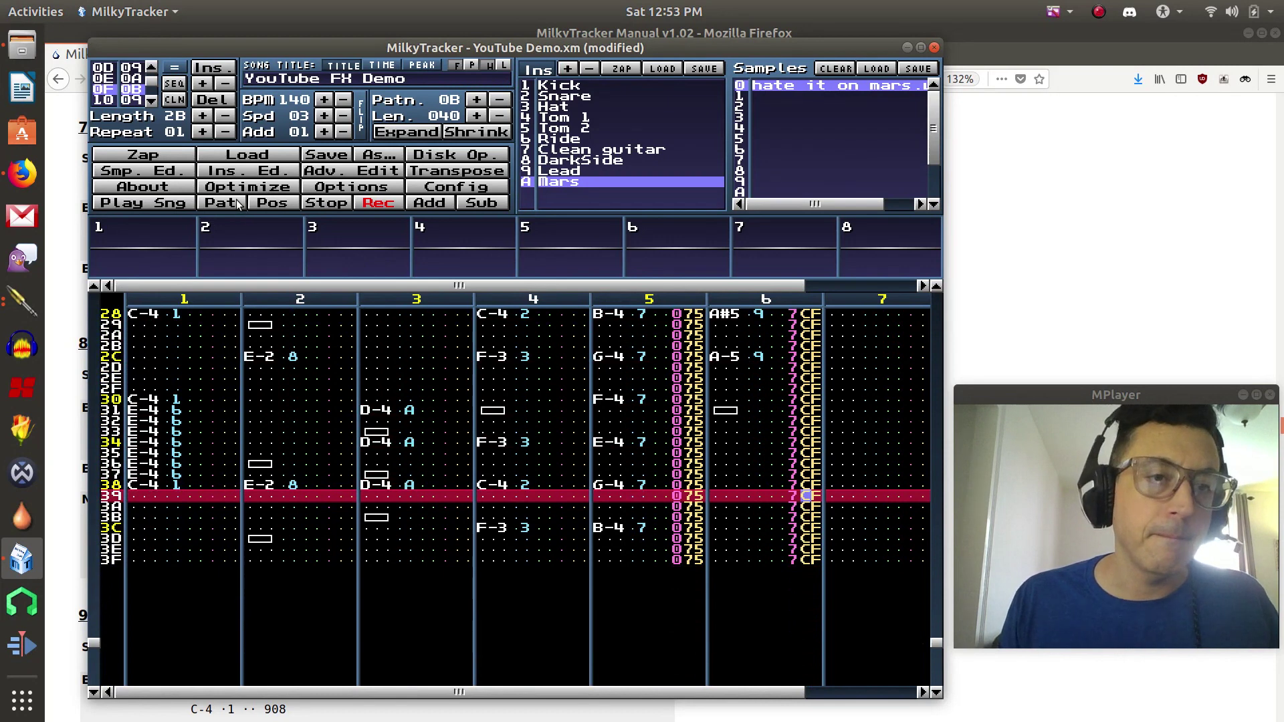
click(222, 203)
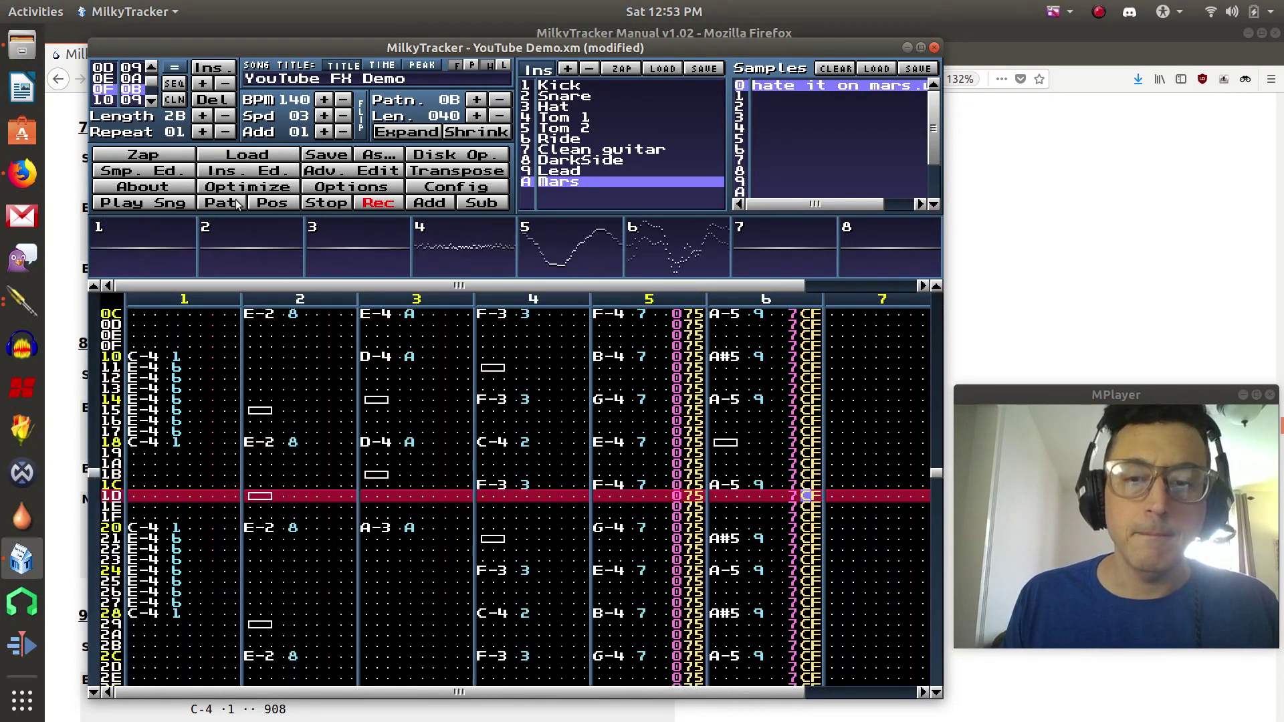
click(332, 205)
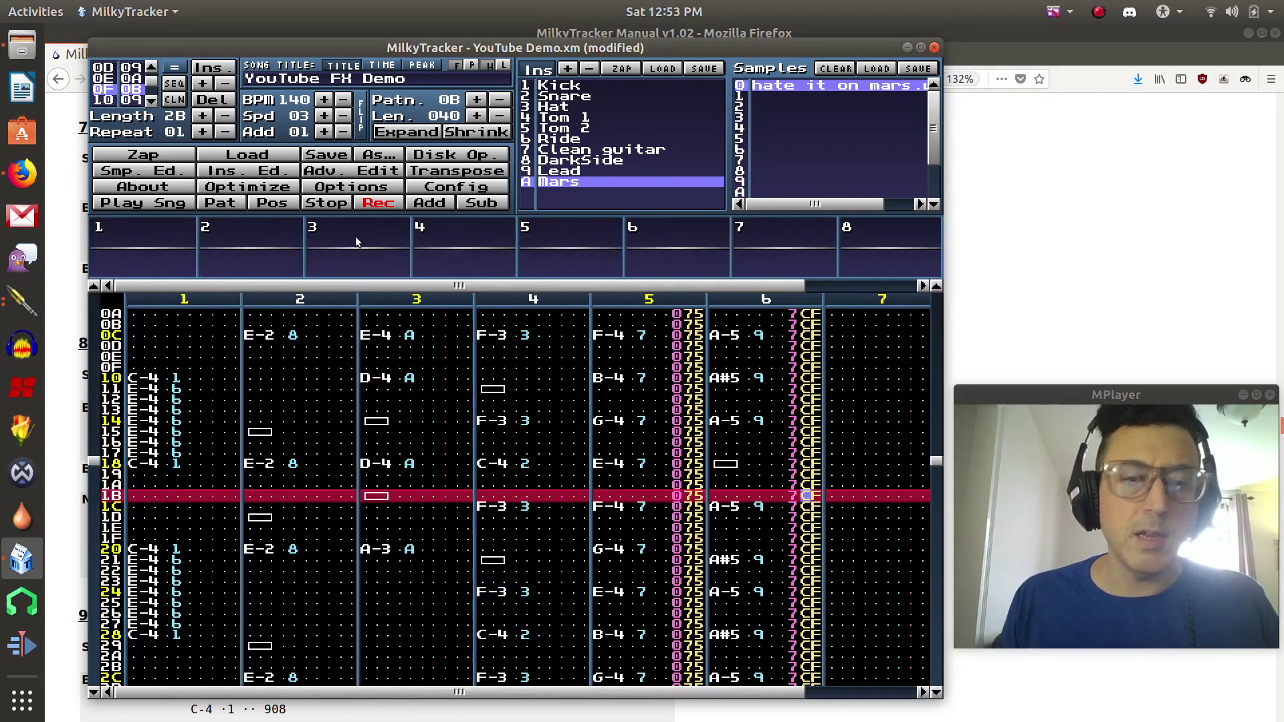
key(Left)
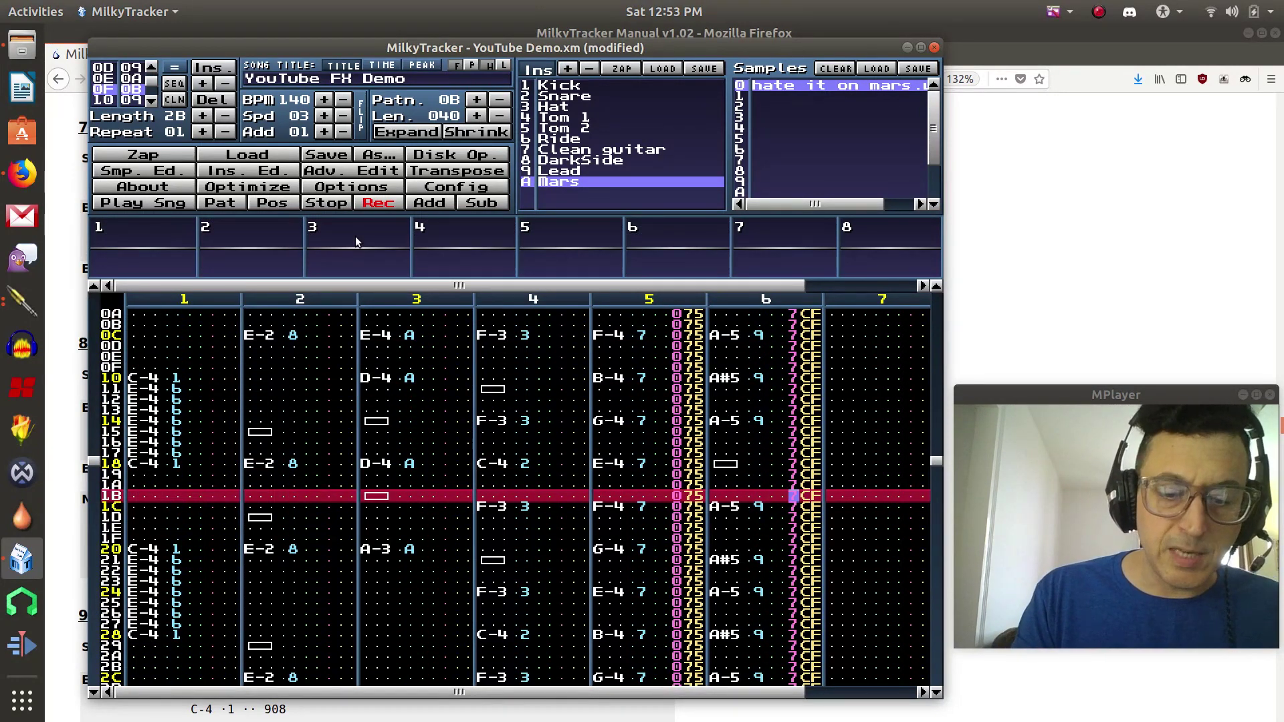
key(0)
key(0)
key(0)
key(0)
key(0)
key(0)
key(0)
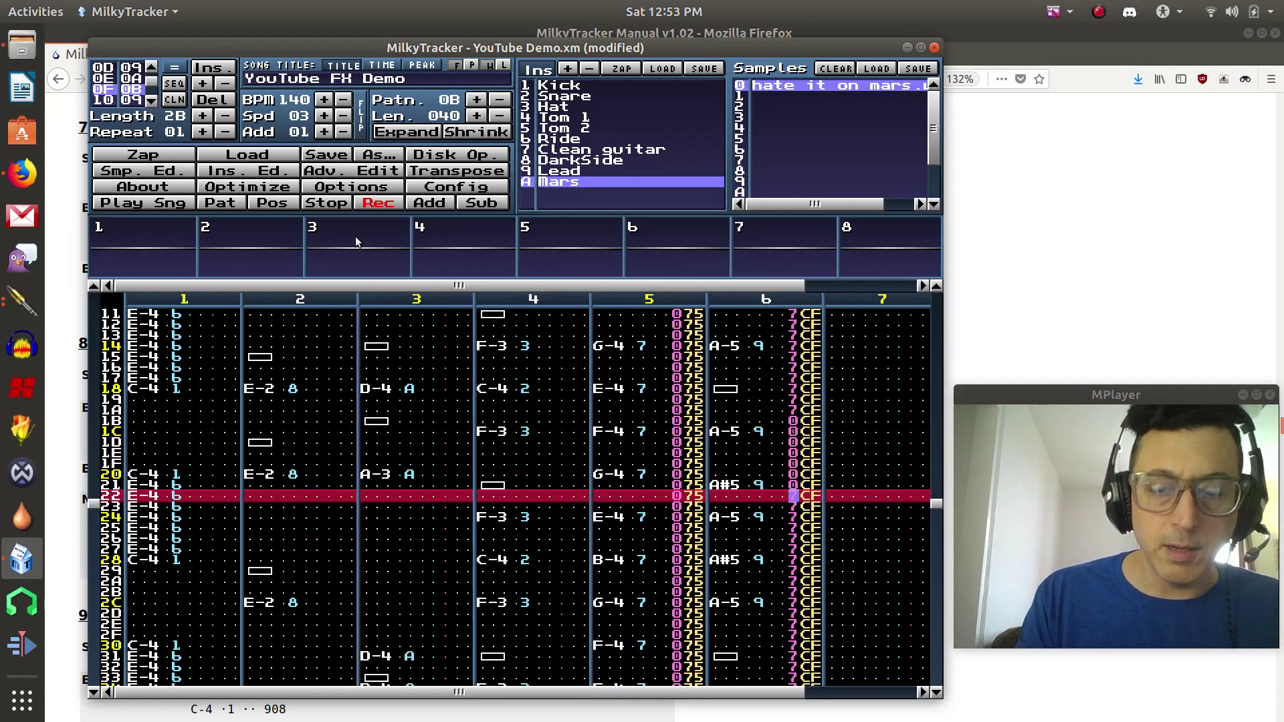
key(Down)
key(Down)
key(Down)
key(Down)
key(Down)
key(Down)
key(Down)
key(Down)
key(Down)
key(Down)
key(Down)
key(Down)
key(Down)
key(Down)
key(Down)
key(Down)
key(Down)
key(Down)
key(Down)
key(Down)
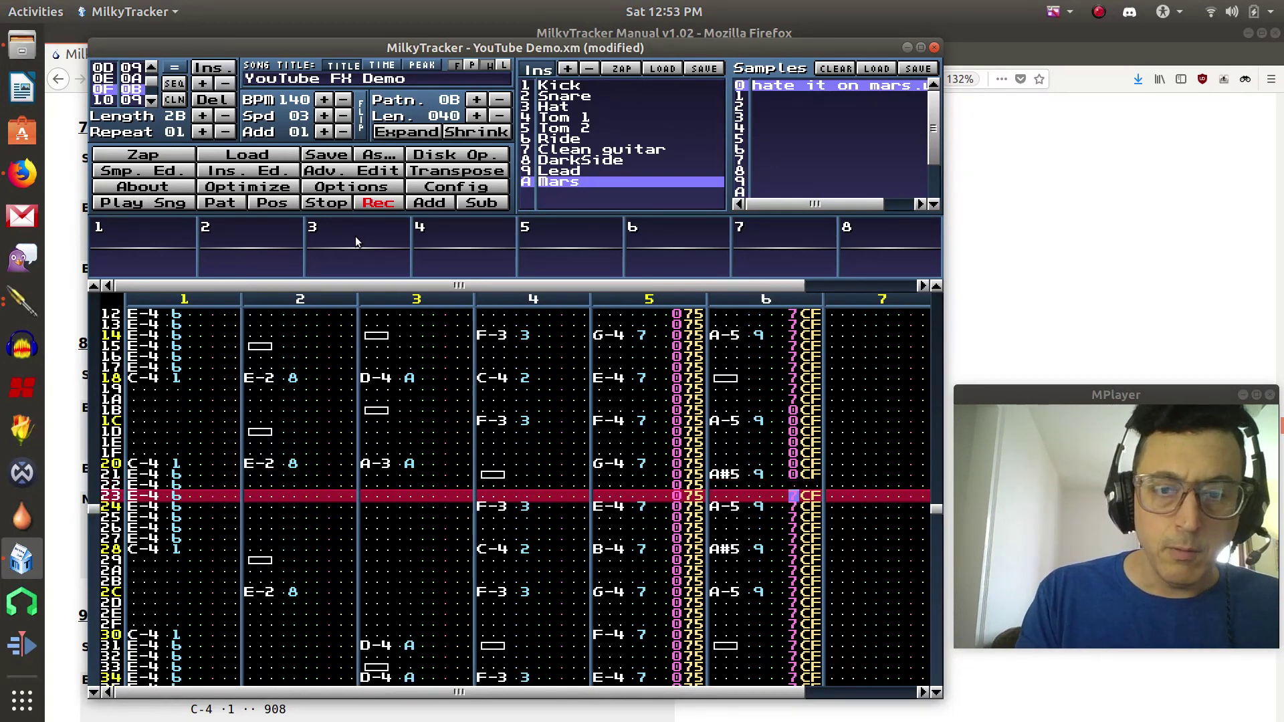
Step: Delete the tremolo effect commands from every row of channel 6
key(Delete)
key(Delete)
key(Delete)
key(Delete)
key(Delete)
key(Delete)
key(Delete)
key(Delete)
key(Delete)
key(Delete)
key(Delete)
key(Delete)
key(Delete)
key(Delete)
key(Delete)
key(Delete)
key(Delete)
key(Delete)
key(Delete)
key(Delete)
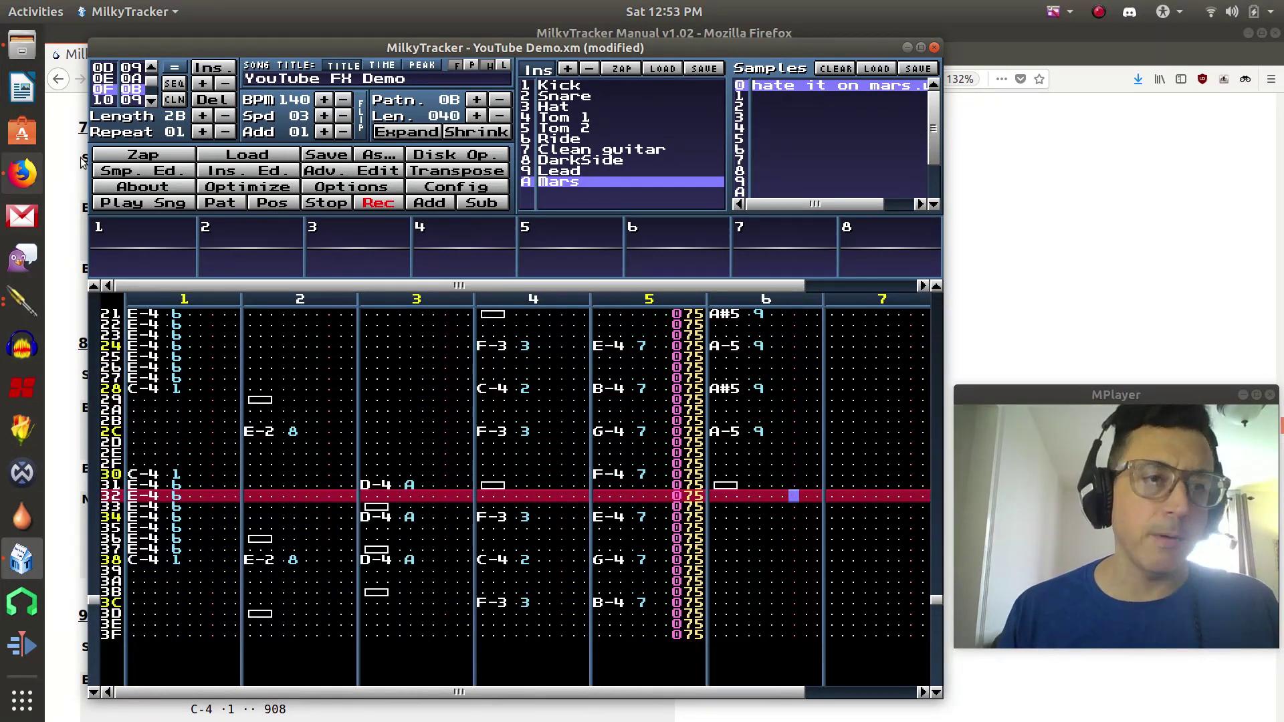
Step: Switch to the Firefox manual and read the syntax and explanation of the 8xx Set note panning position effect
click(1114, 227)
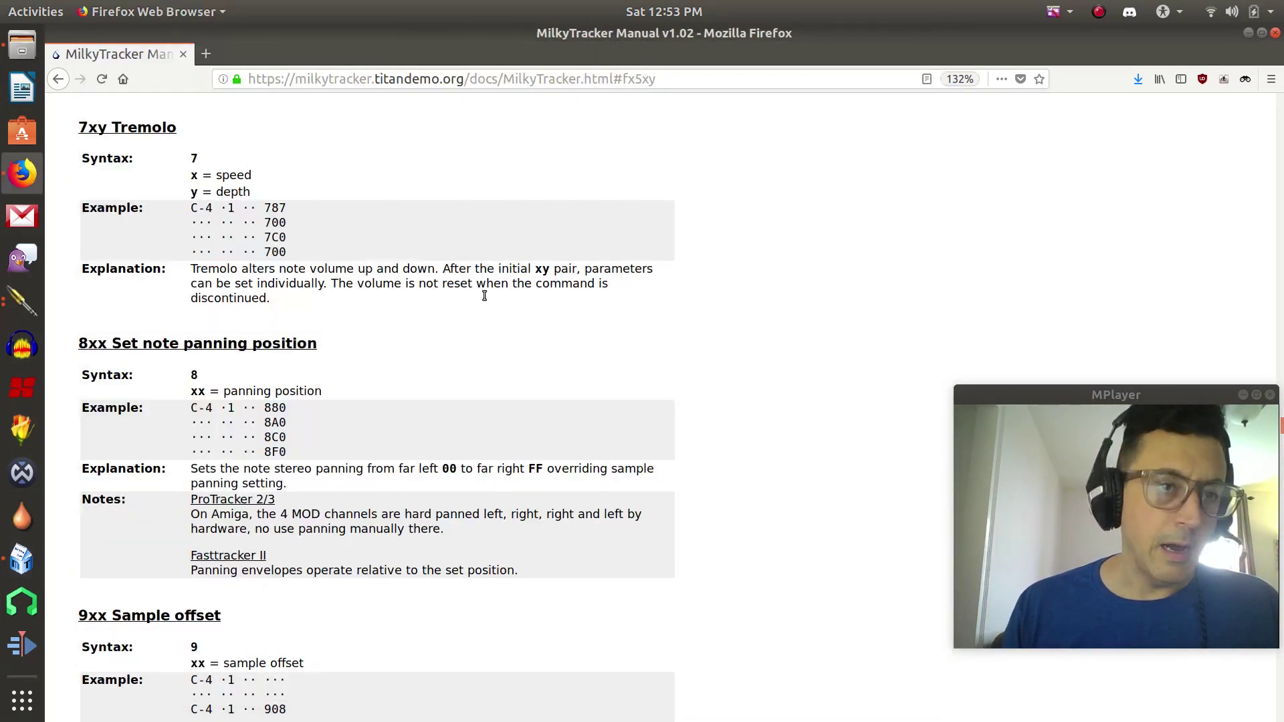
scroll(435, 364, down, 3)
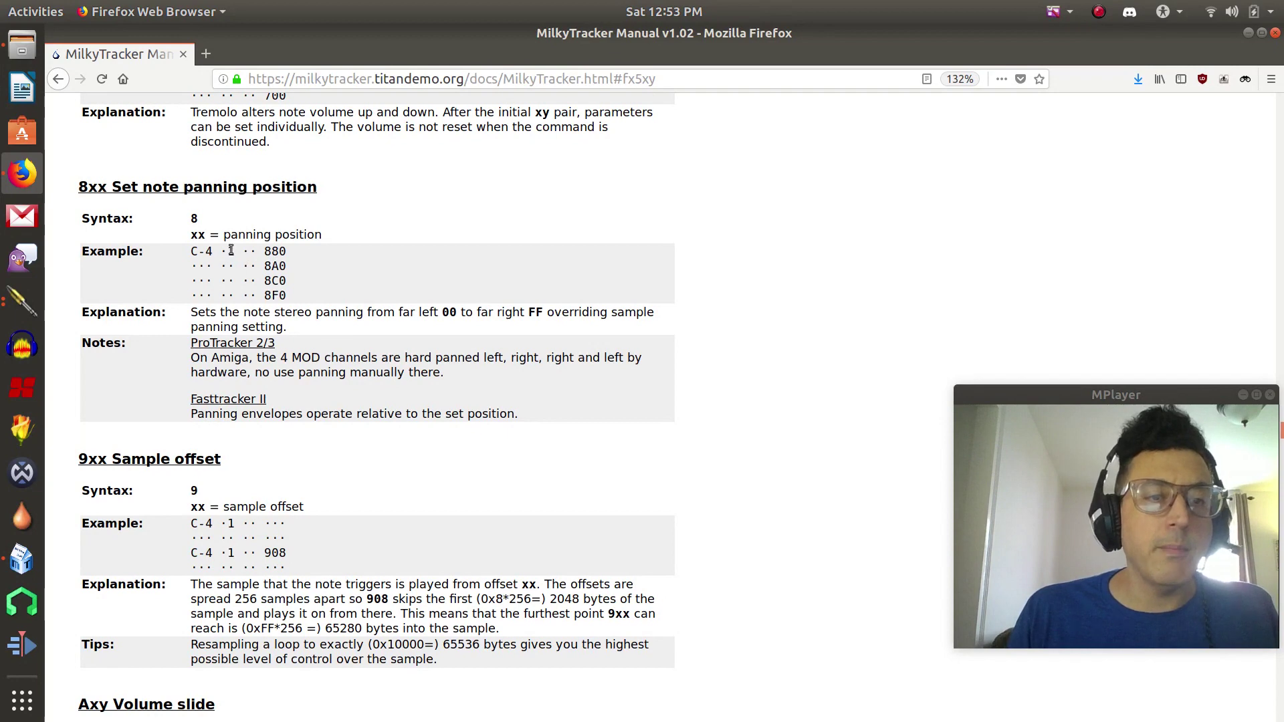
click(1250, 38)
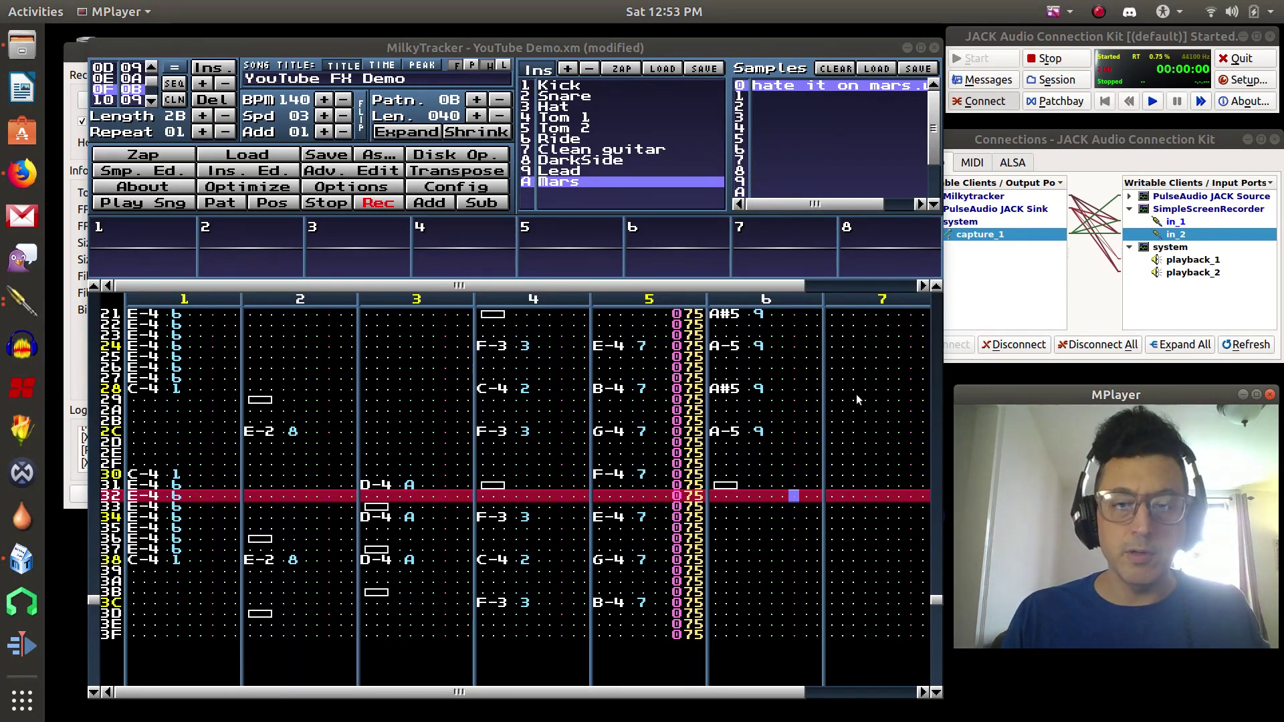
Step: Back in MilkyTracker, set the Add step to 3 and enter effect 800 beside the channel 6 notes on rows 04, 08 and 0C
click(792, 443)
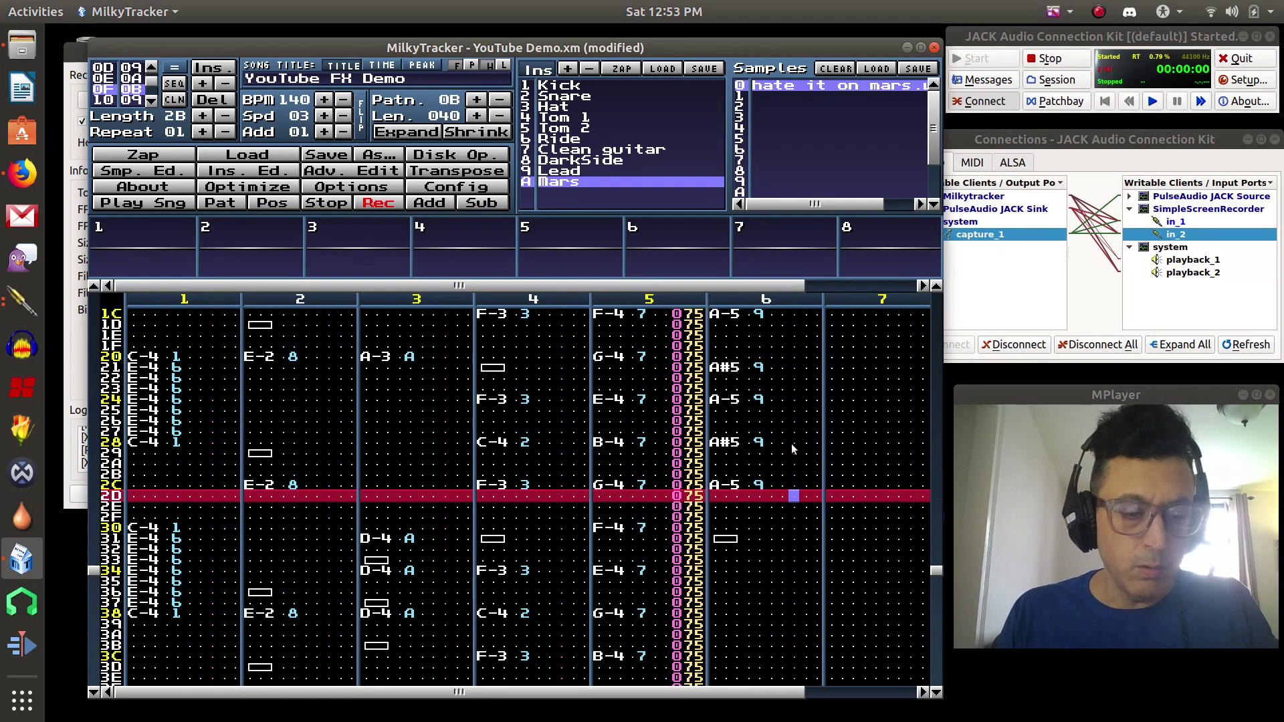
scroll(792, 443, up, 4)
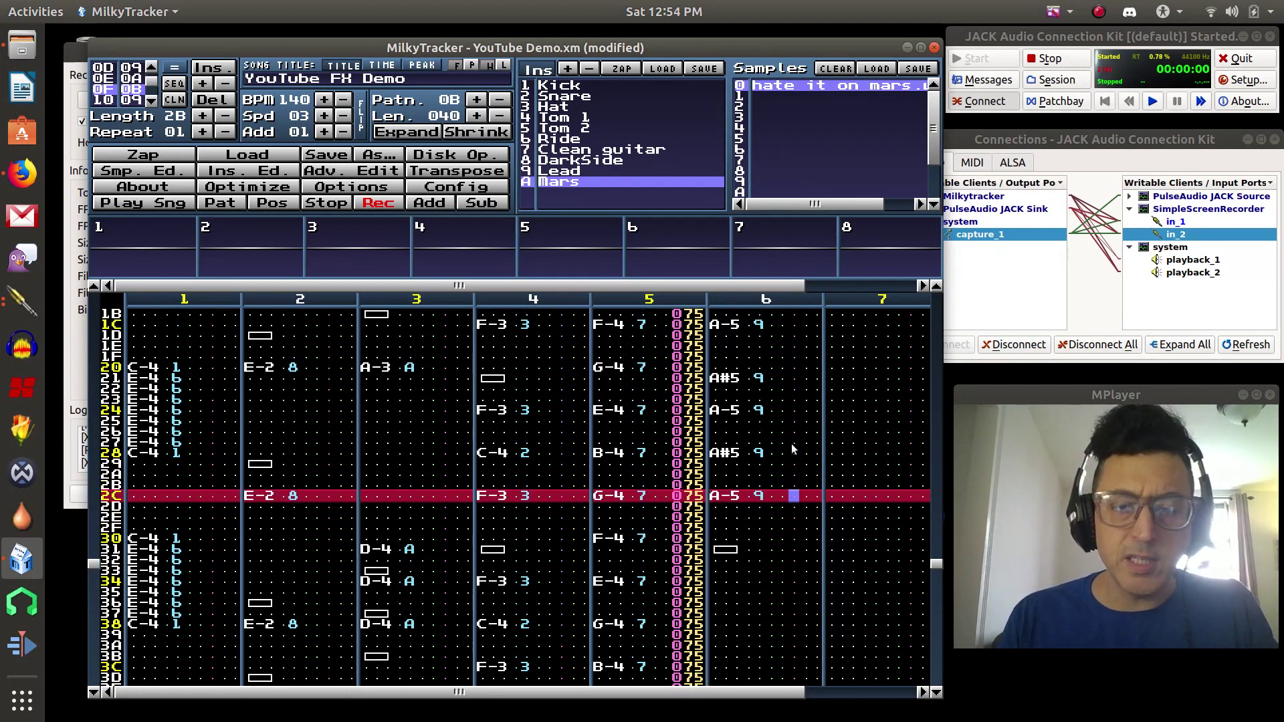
scroll(792, 444, up, 16)
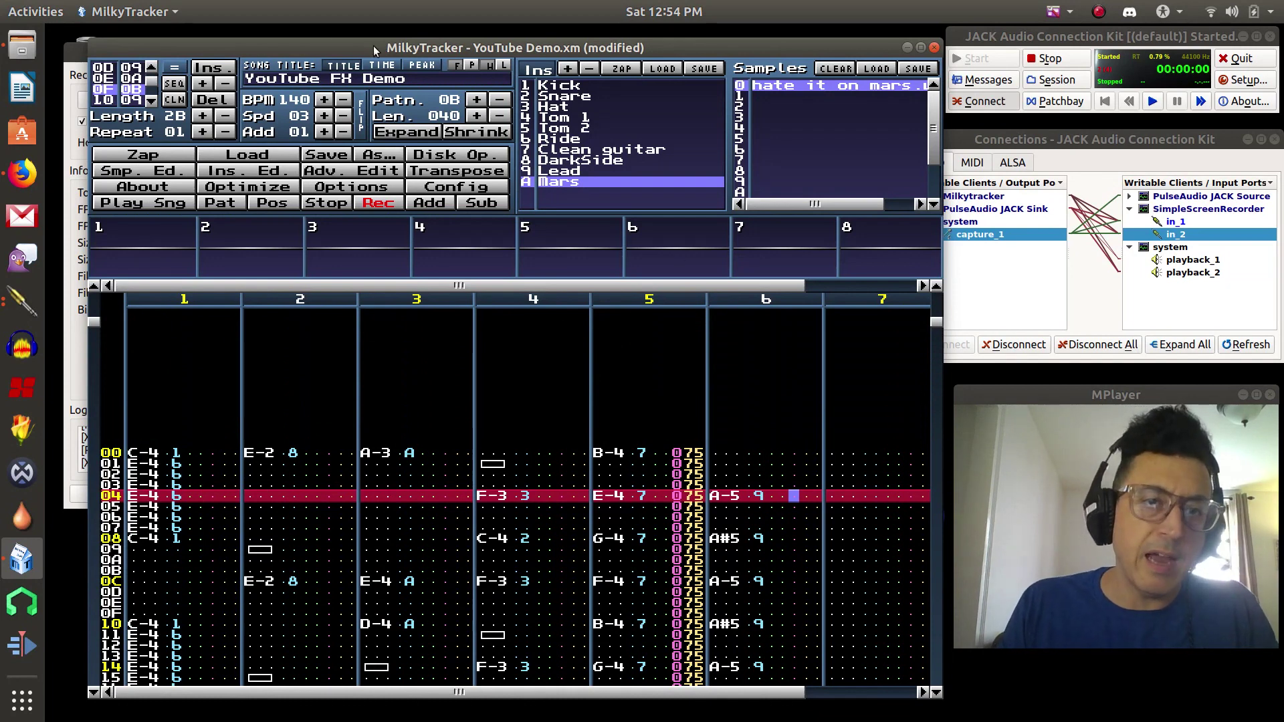
click(323, 132)
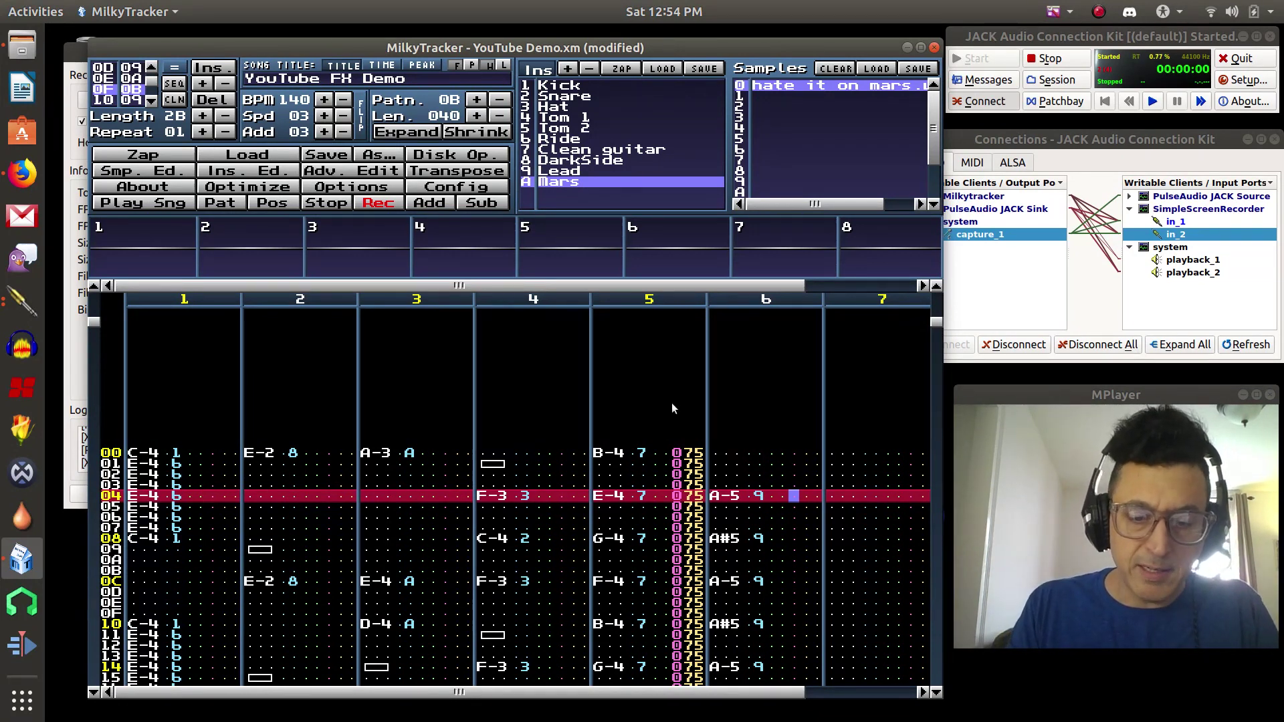
key(8)
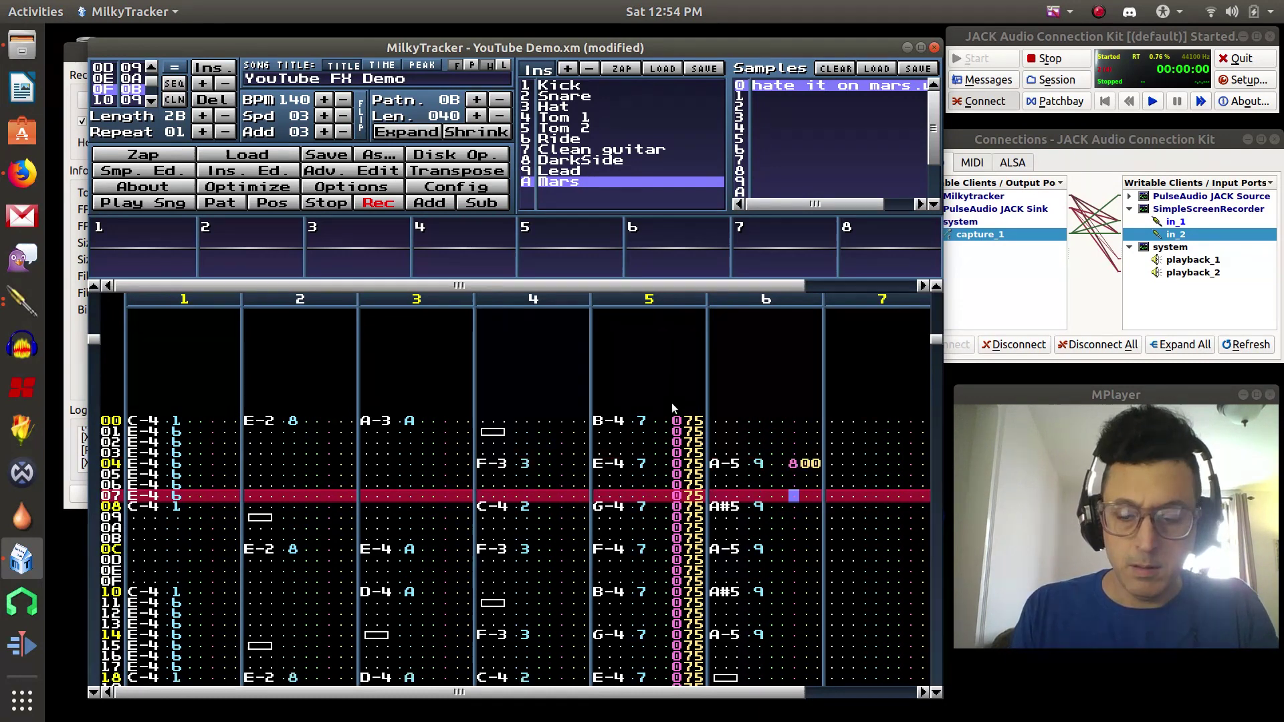
key(Down)
key(8)
key(Down)
key(8)
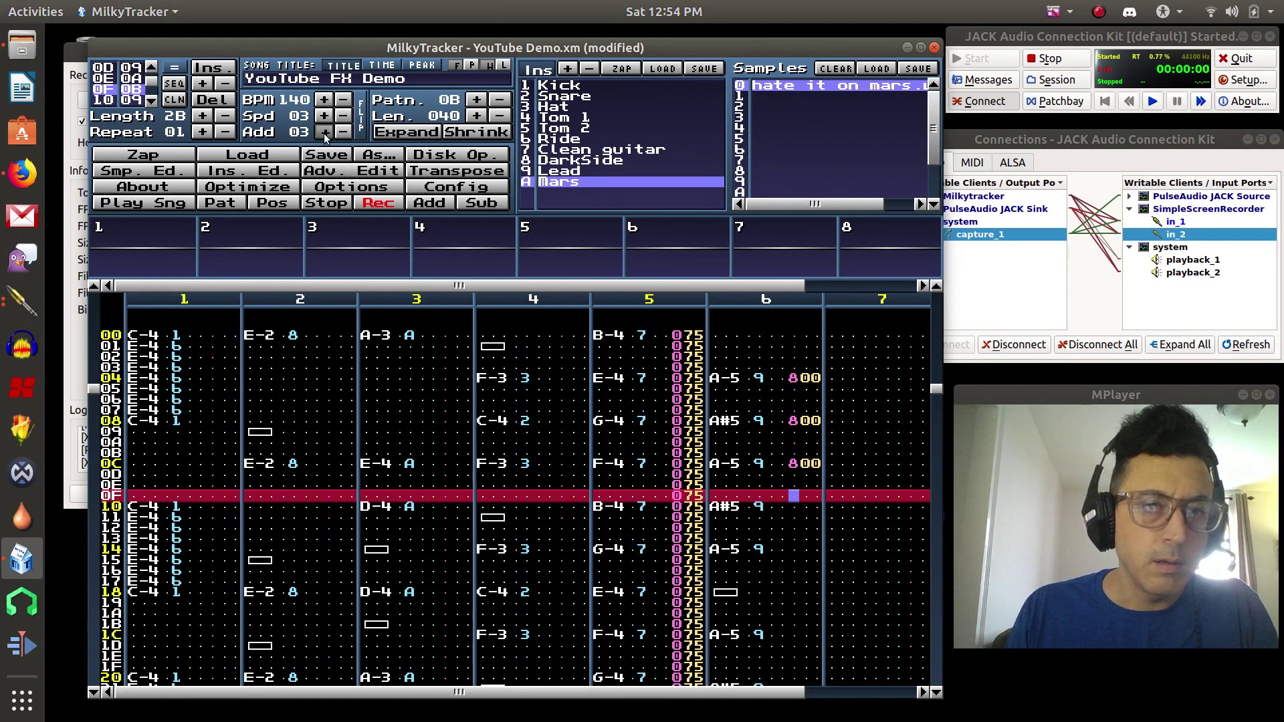
Step: Set the Add step to 4 and enter effect 800 beside the remaining channel 6 notes from row 10 through row 2C
key(Down)
key(Down)
key(Down)
key(Down)
key(Down)
key(Down)
key(Down)
key(Down)
key(Down)
key(Down)
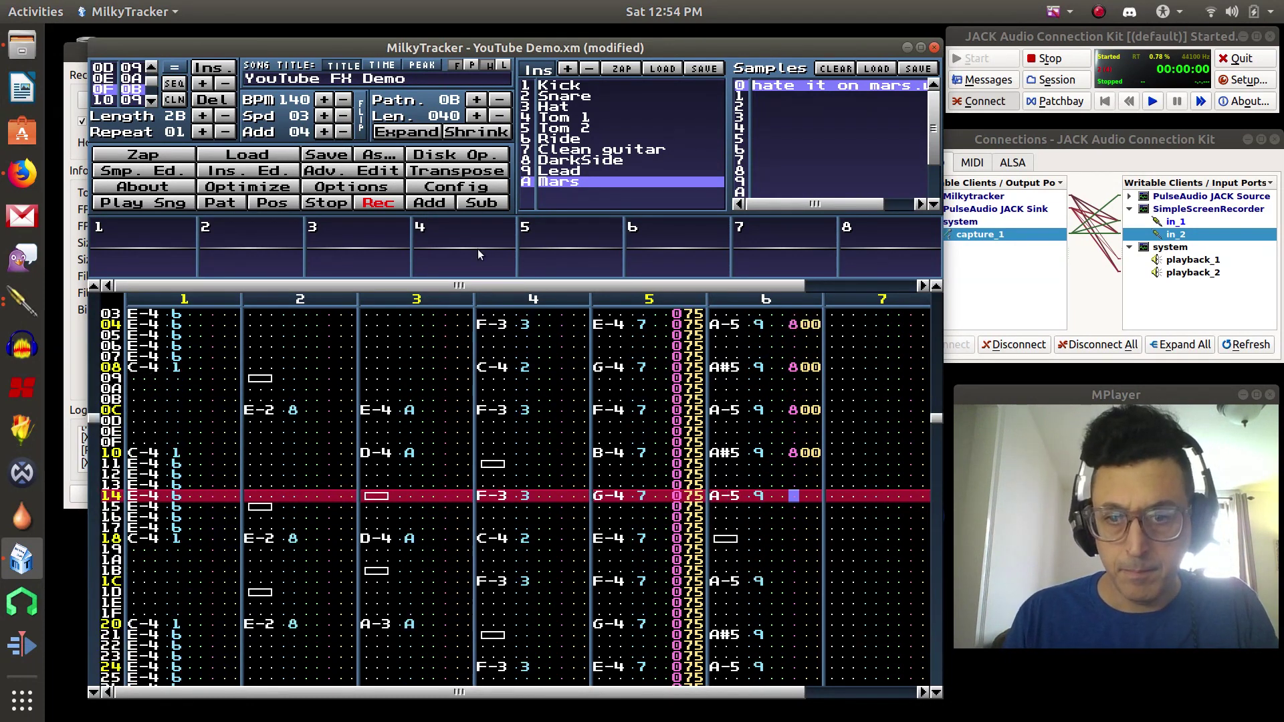
click(477, 249)
key(Down)
key(Down)
key(Down)
key(Down)
key(Down)
key(Down)
key(Down)
key(Down)
key(Down)
key(Down)
key(Down)
key(Down)
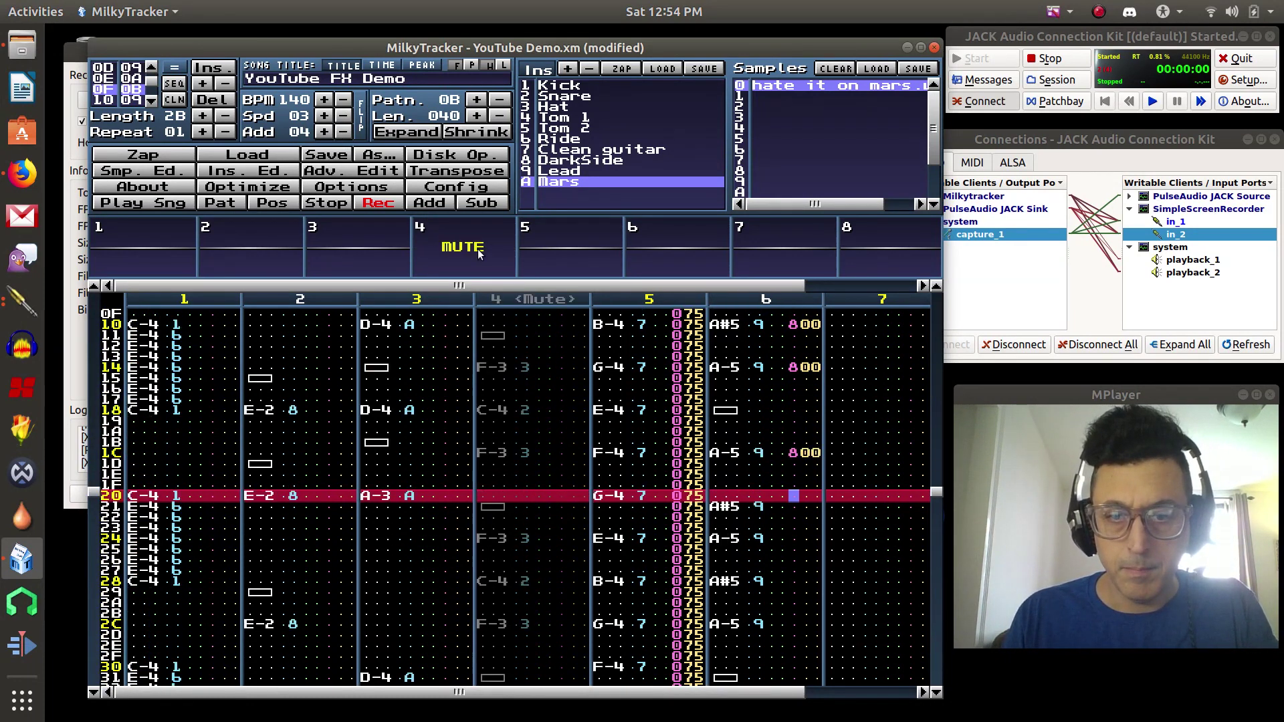
key(Up)
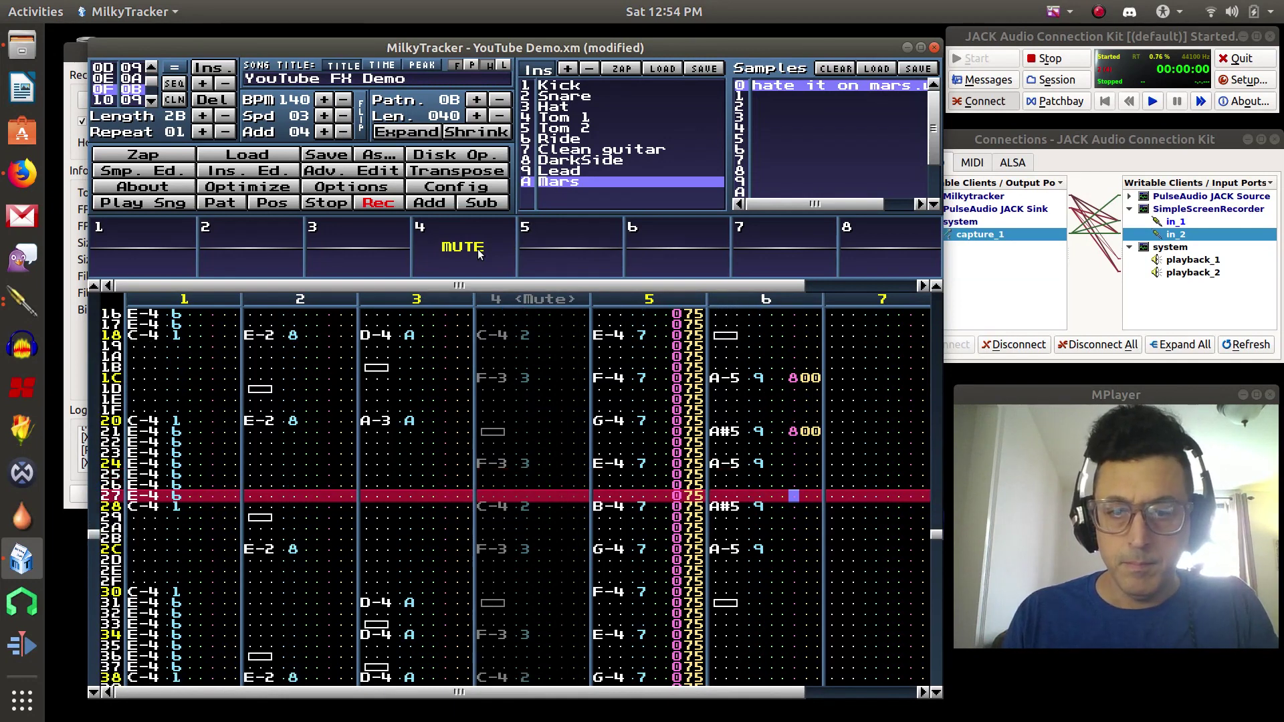
key(Down)
key(Down)
key(Down)
key(Down)
key(Down)
key(Down)
key(Down)
key(Down)
key(Down)
key(Down)
key(Down)
key(Down)
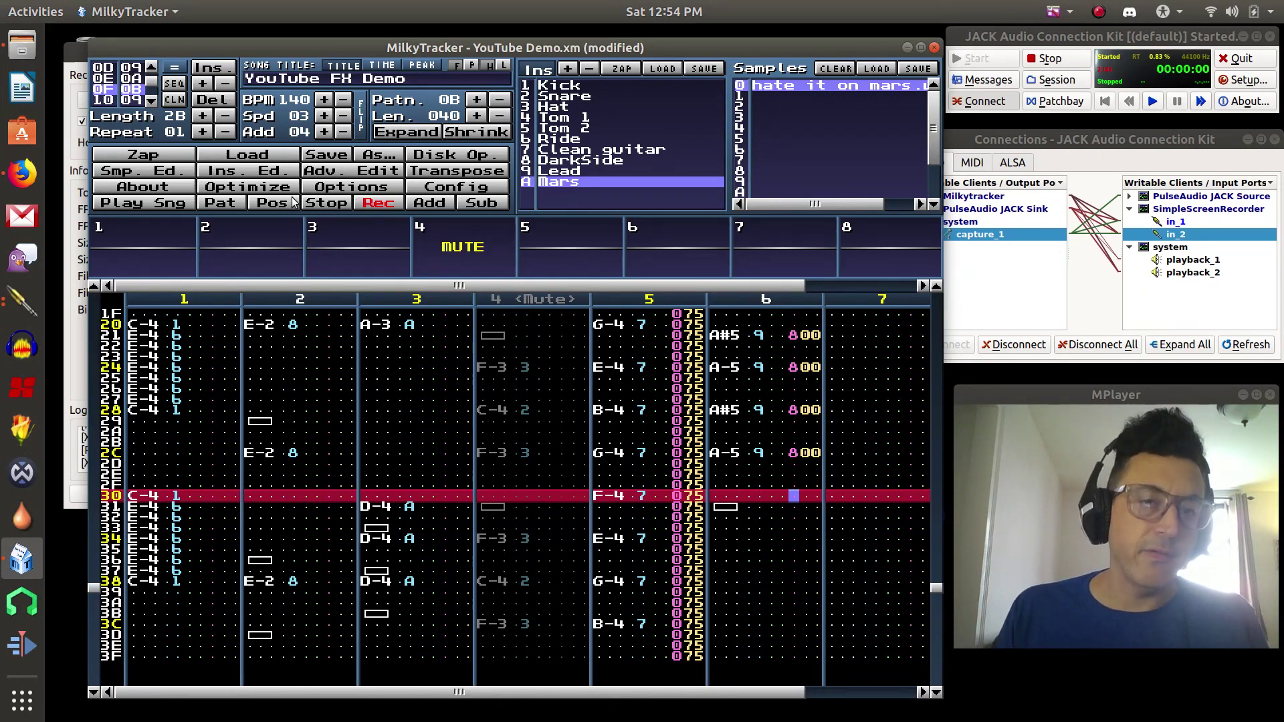
Step: Unmute channel 4 and play the pattern to hear the 800 panning on channel 6
click(484, 265)
click(233, 207)
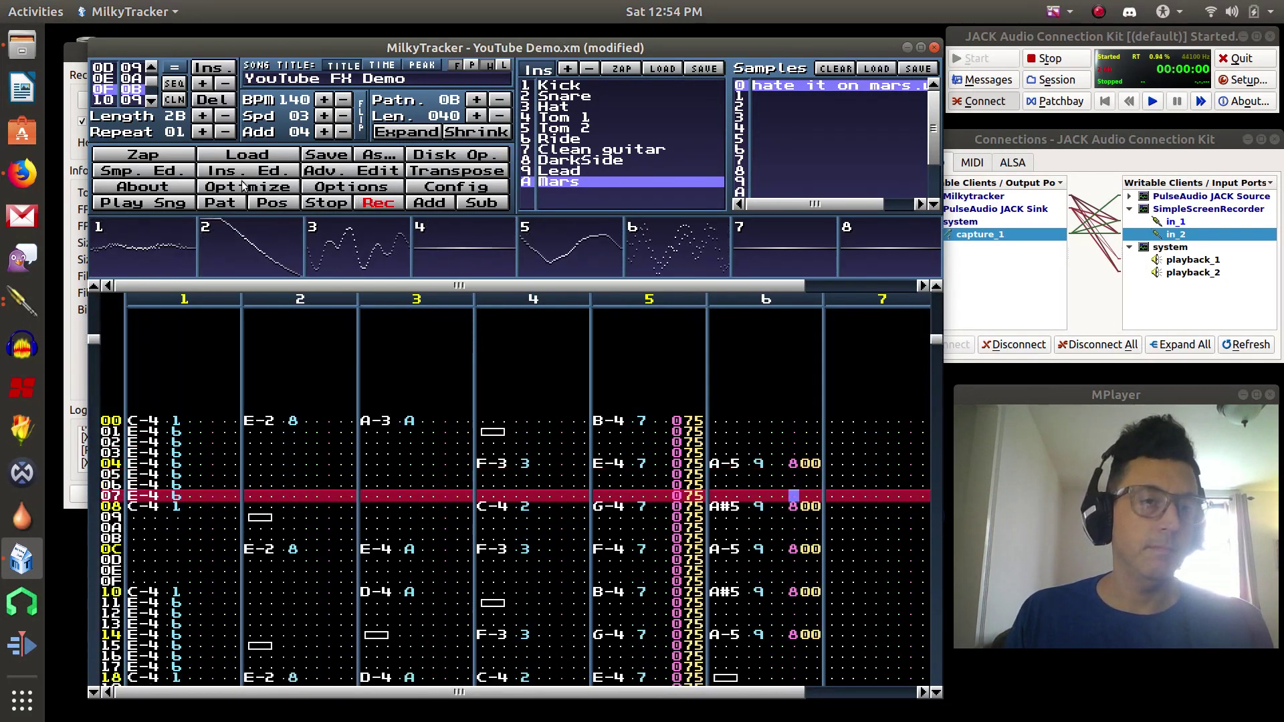
click(320, 204)
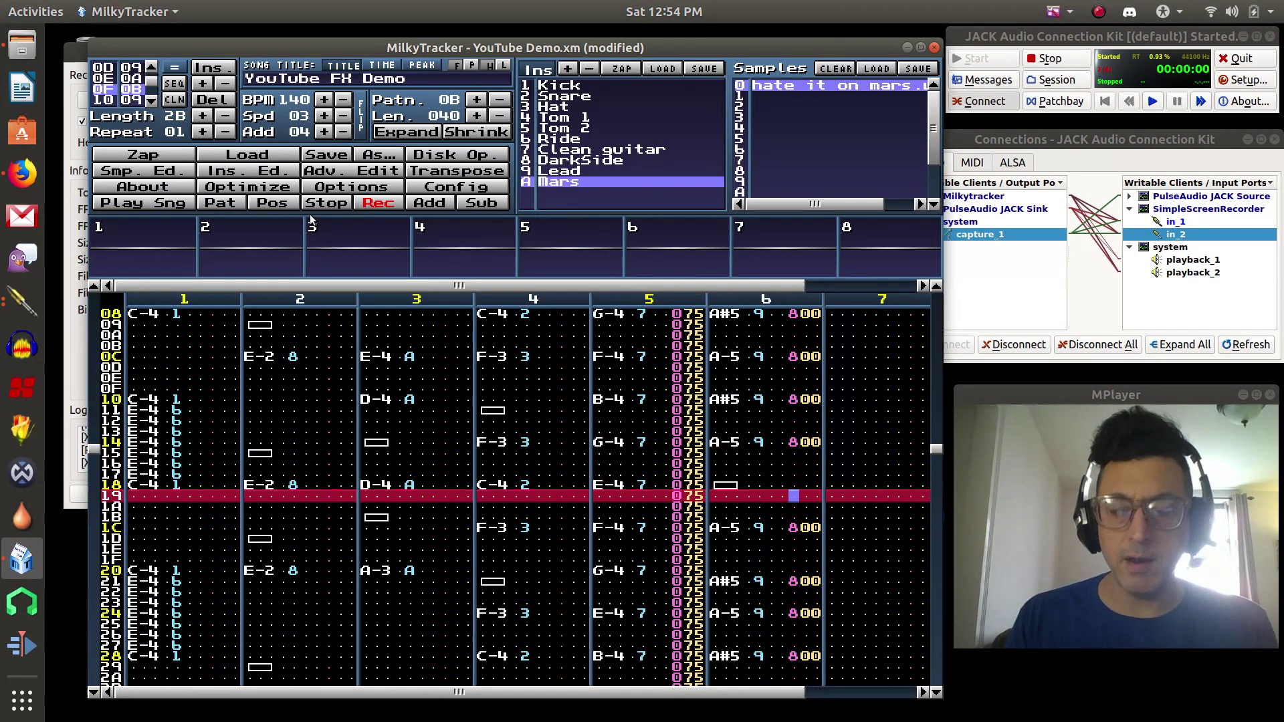
Step: Set the effect beside the channel 6 notes on rows 1C, 21, 24, 28 and 2C to 8F0
key(Right)
key(Right)
key(Left)
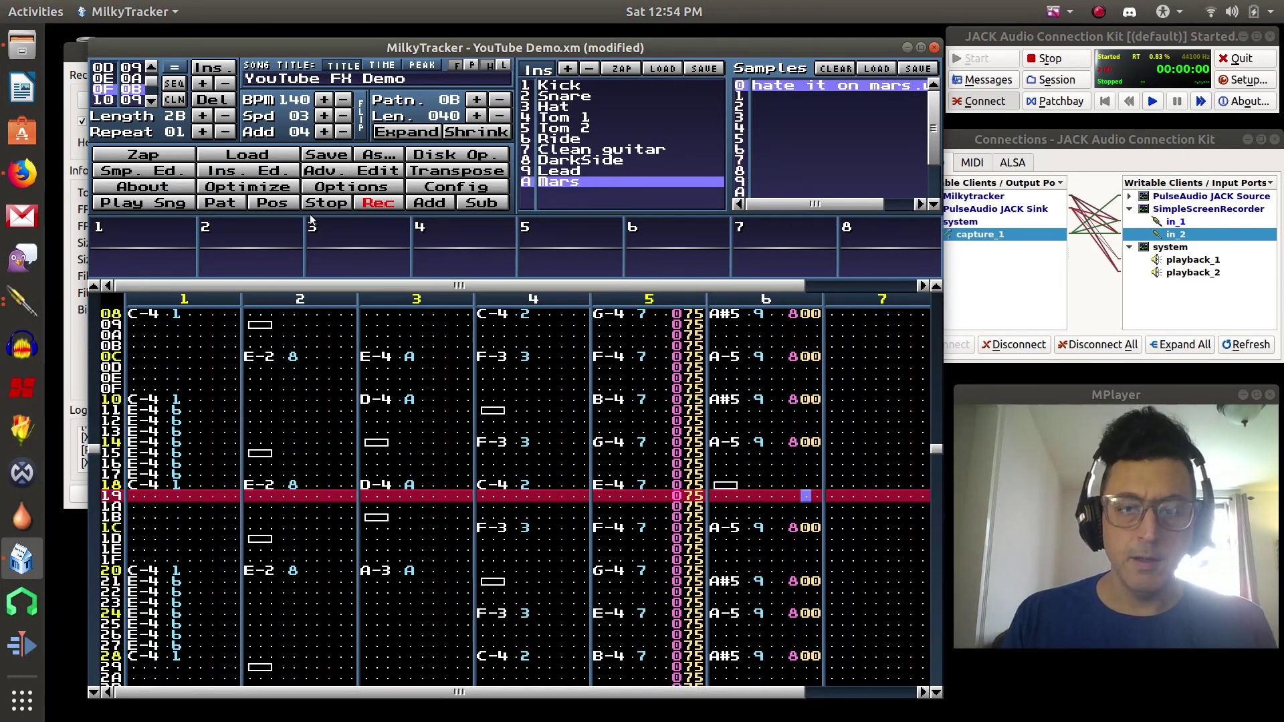
key(Down)
key(Down)
key(Down)
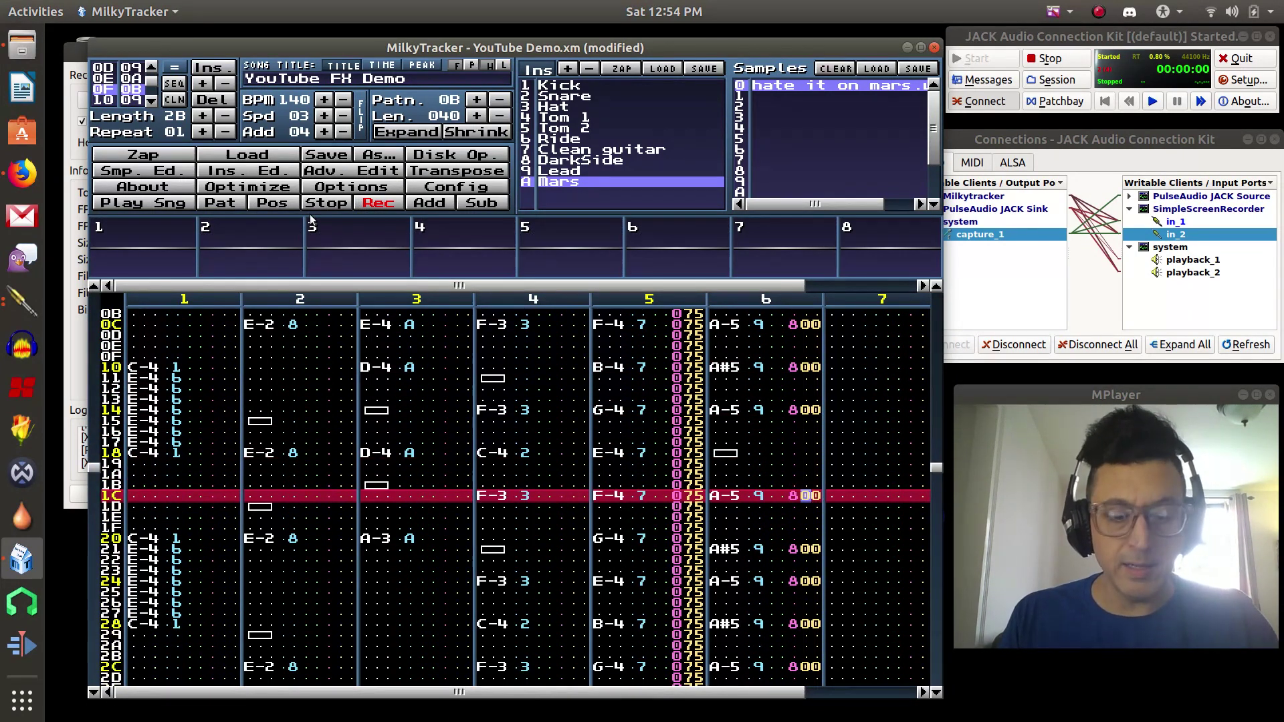
text(f)
key(Down)
text(f)
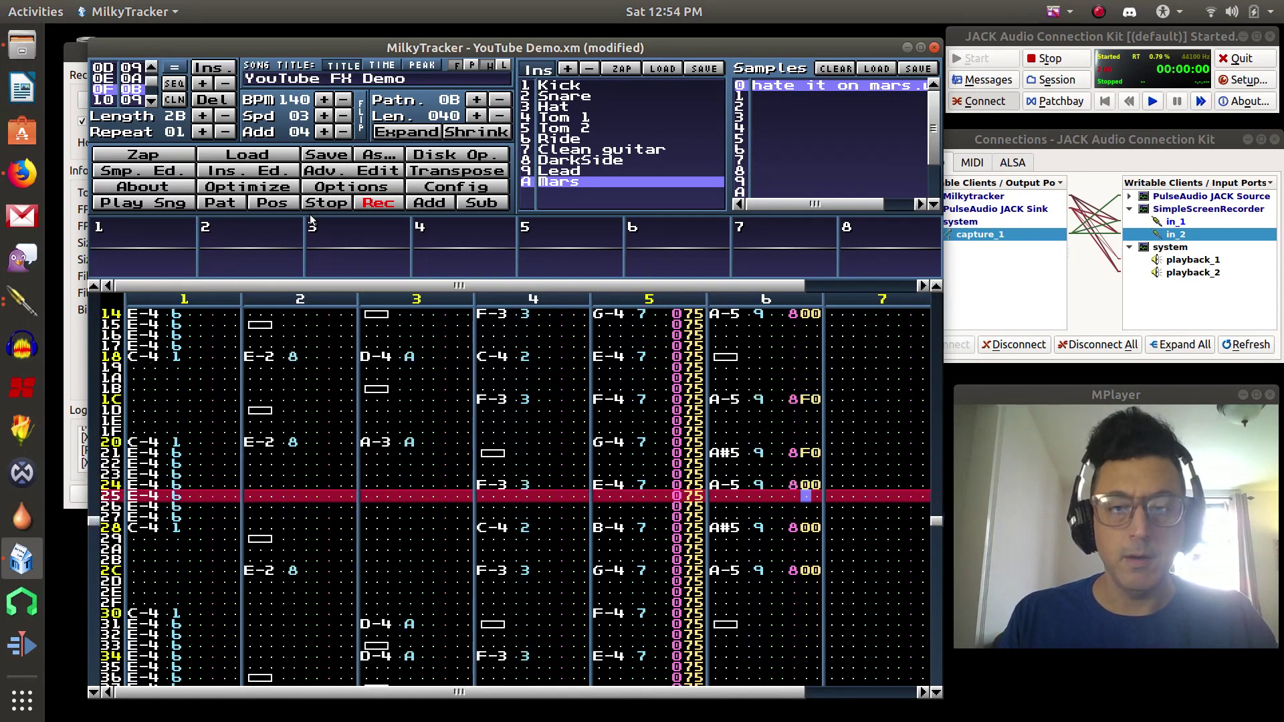
key(Up)
text(fff)
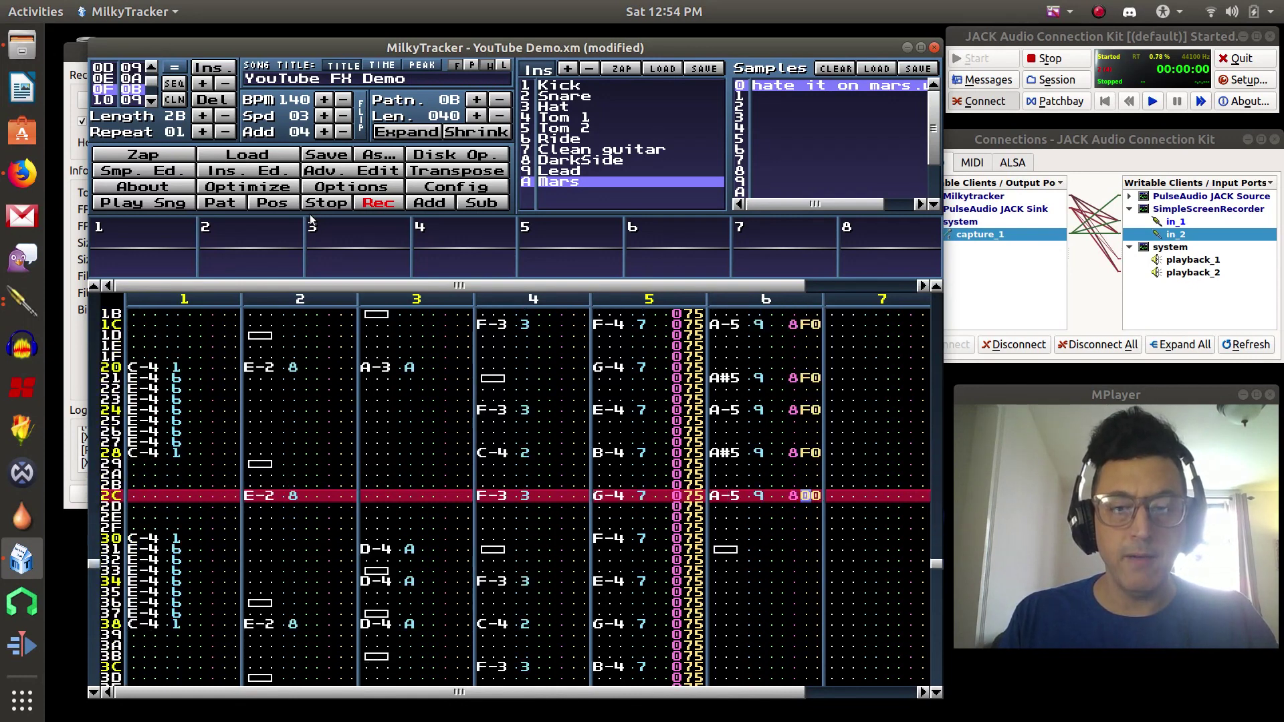
Step: Set the effect beside the channel 6 notes on rows 04 through 14 to 8F0
key(Up)
key(Up)
key(Up)
key(Up)
key(Up)
key(Up)
key(Up)
key(Up)
key(Up)
key(Up)
key(Up)
key(Up)
key(Up)
key(Up)
key(Up)
key(Up)
key(Up)
key(Up)
key(Up)
key(Up)
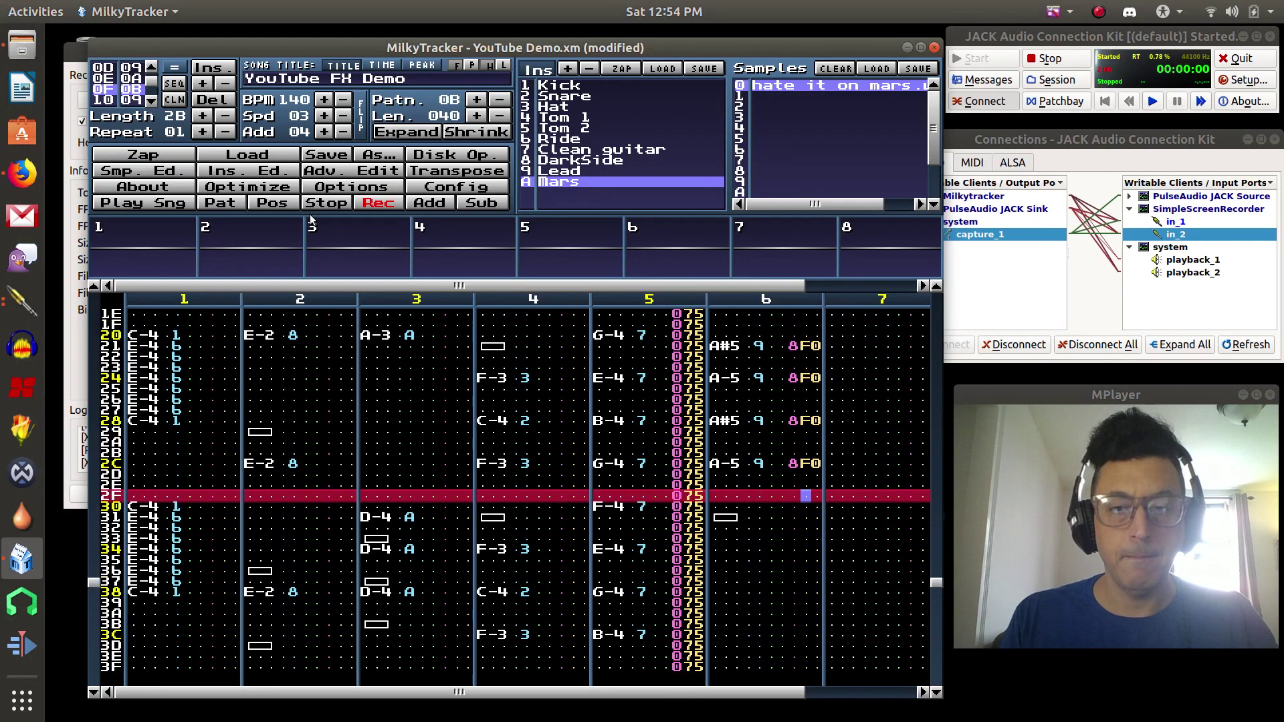
key(Up)
key(Up)
key(Up)
key(Up)
key(Up)
key(Up)
key(Up)
key(Up)
key(Up)
key(Up)
key(Up)
key(Up)
key(Up)
key(Up)
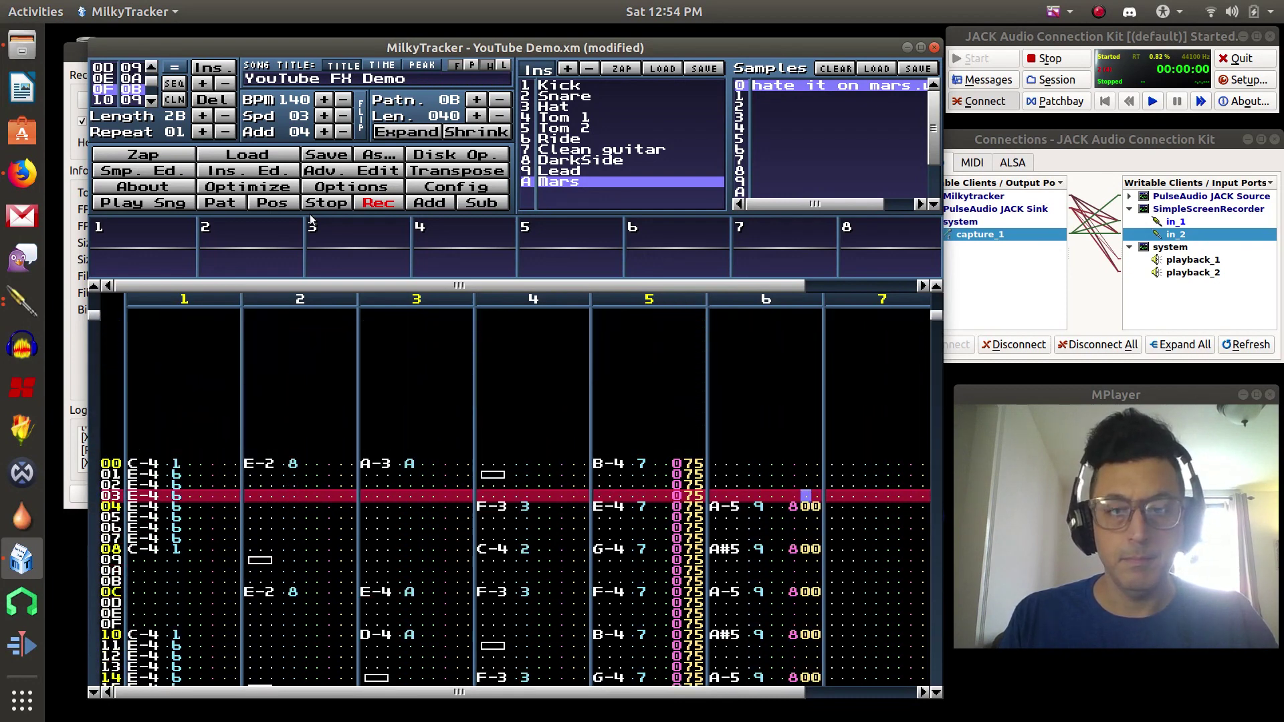
text(fff)
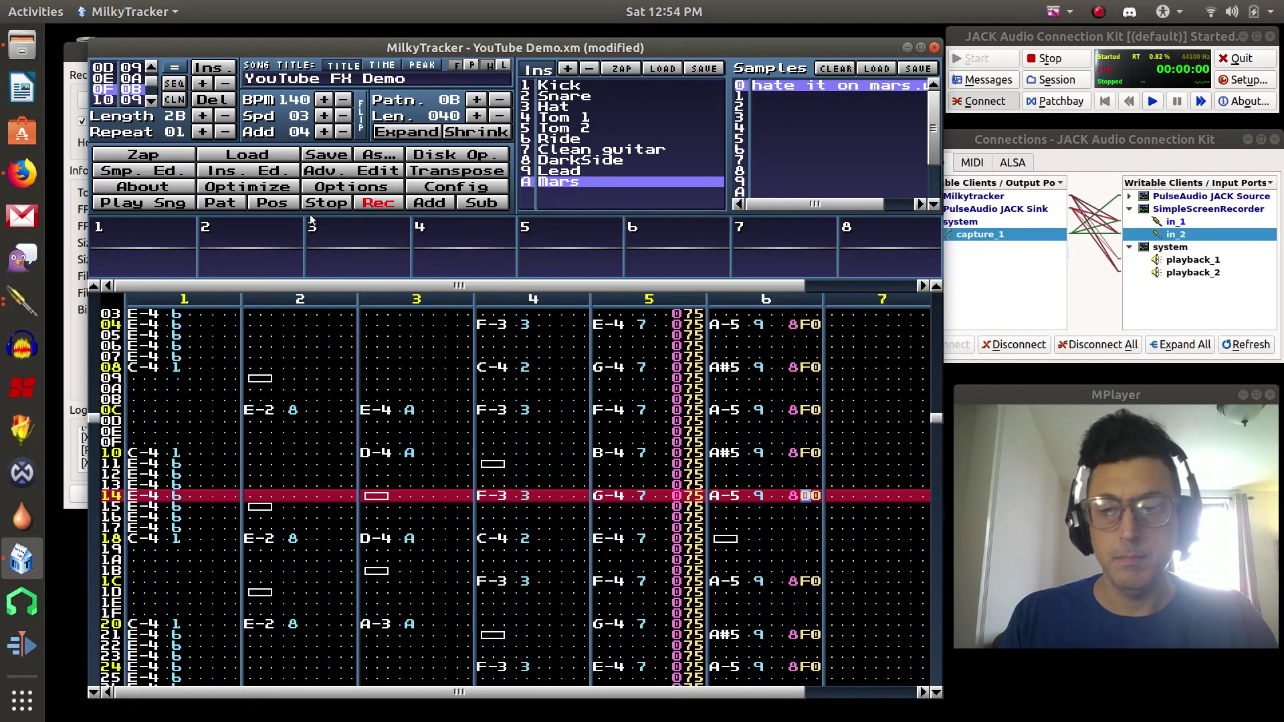
Step: Set the second parameter digit to F on channel 6 rows 04 through 14, making each effect 8FF
key(Up)
key(Up)
key(Up)
key(Up)
key(Up)
key(Up)
key(Up)
key(Up)
key(Up)
key(Up)
key(Up)
key(Up)
key(Up)
key(Up)
key(Up)
key(Up)
key(Up)
key(Up)
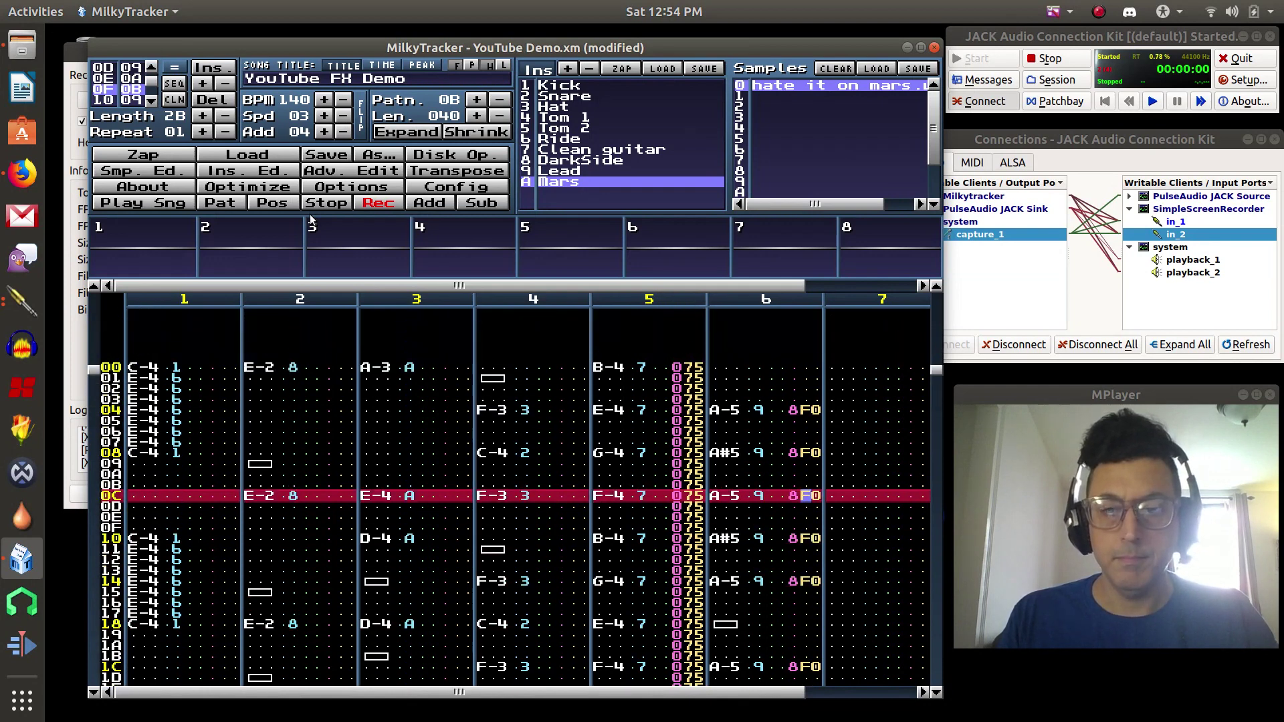
key(Up)
key(Up)
key(Right)
text(fff)
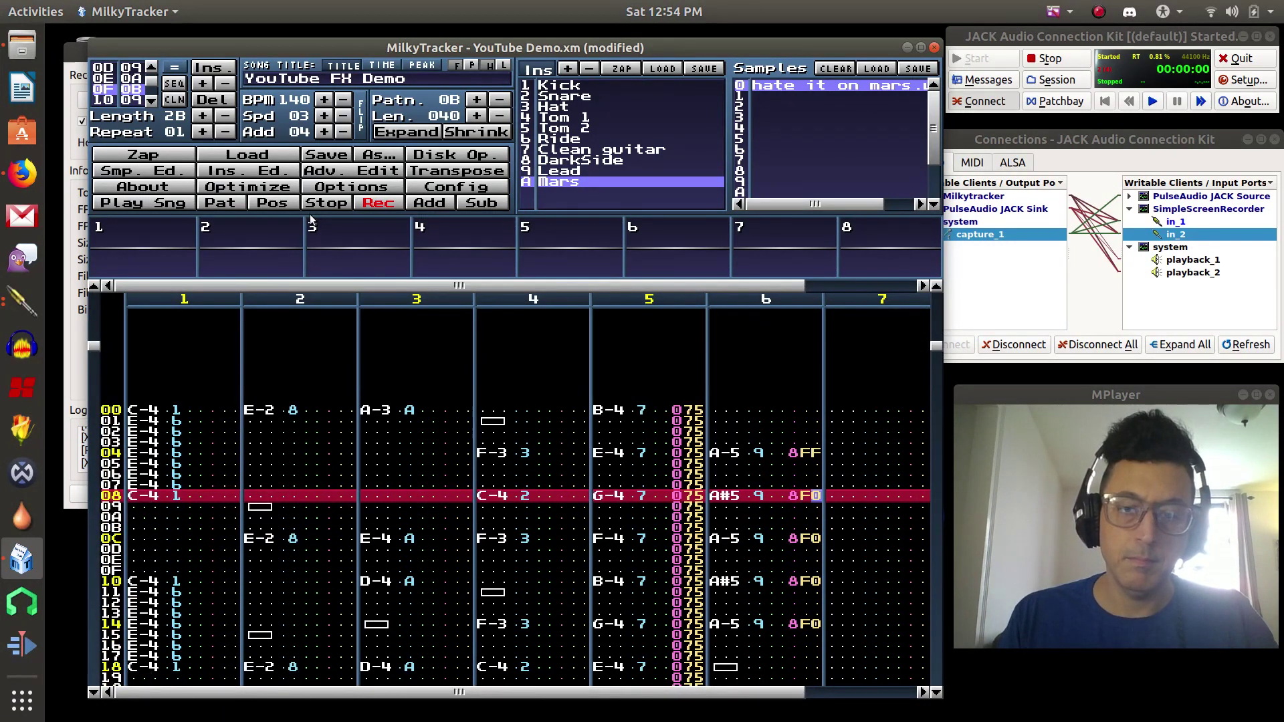
text(ff)
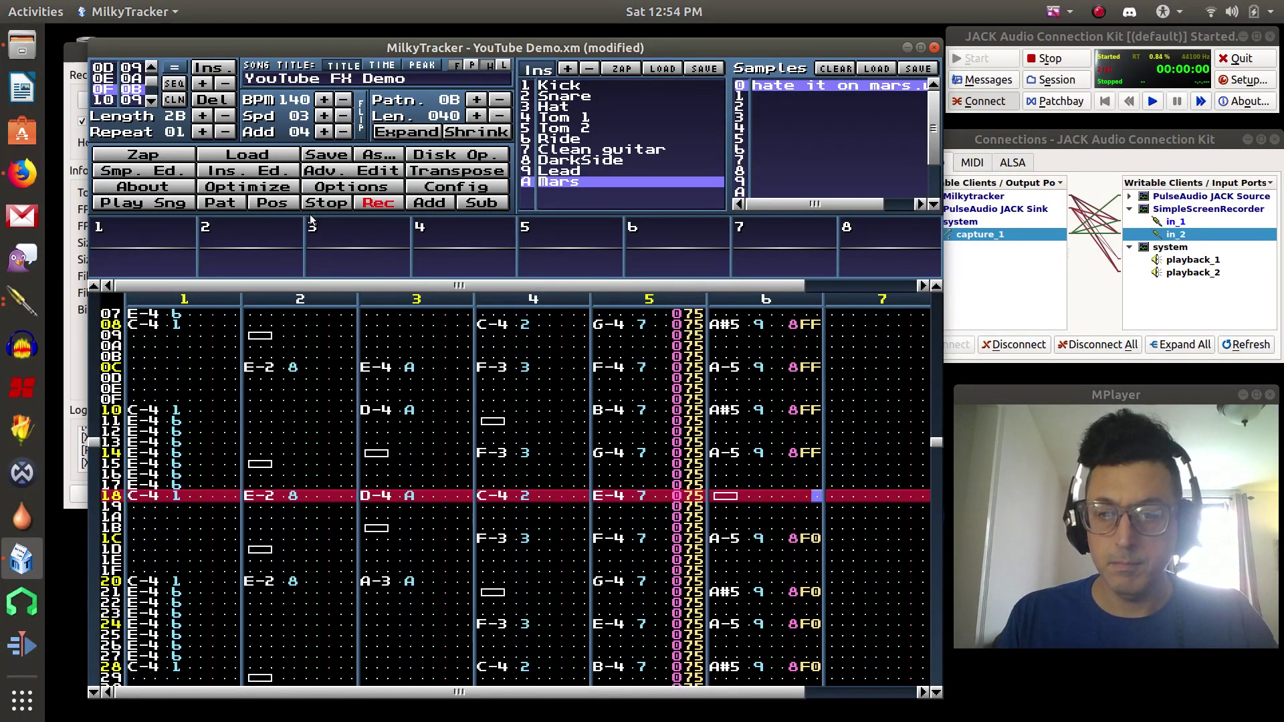
Step: Extend effect 8FF to the channel 6 notes on rows 1C through 2C and play the pattern to hear the panning
key(Down)
key(Down)
key(Down)
key(Down)
text(f)
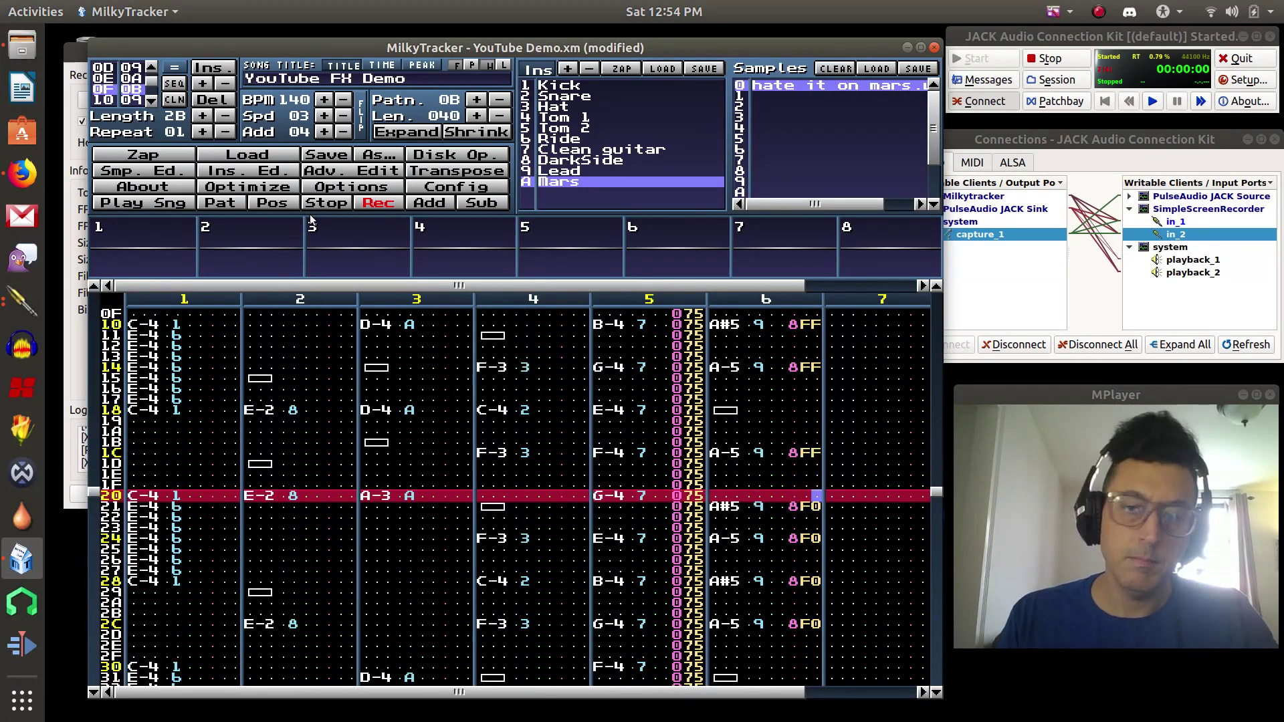
key(Down)
text(f)
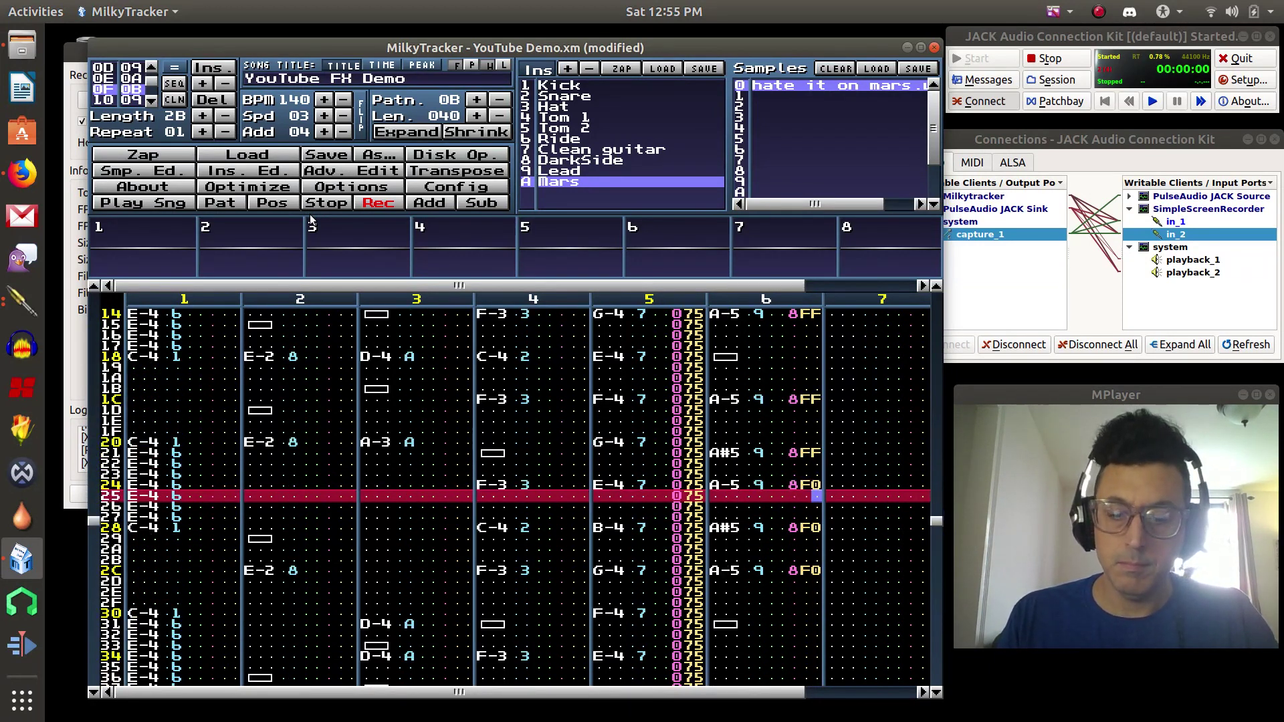
key(Up)
text(ff)
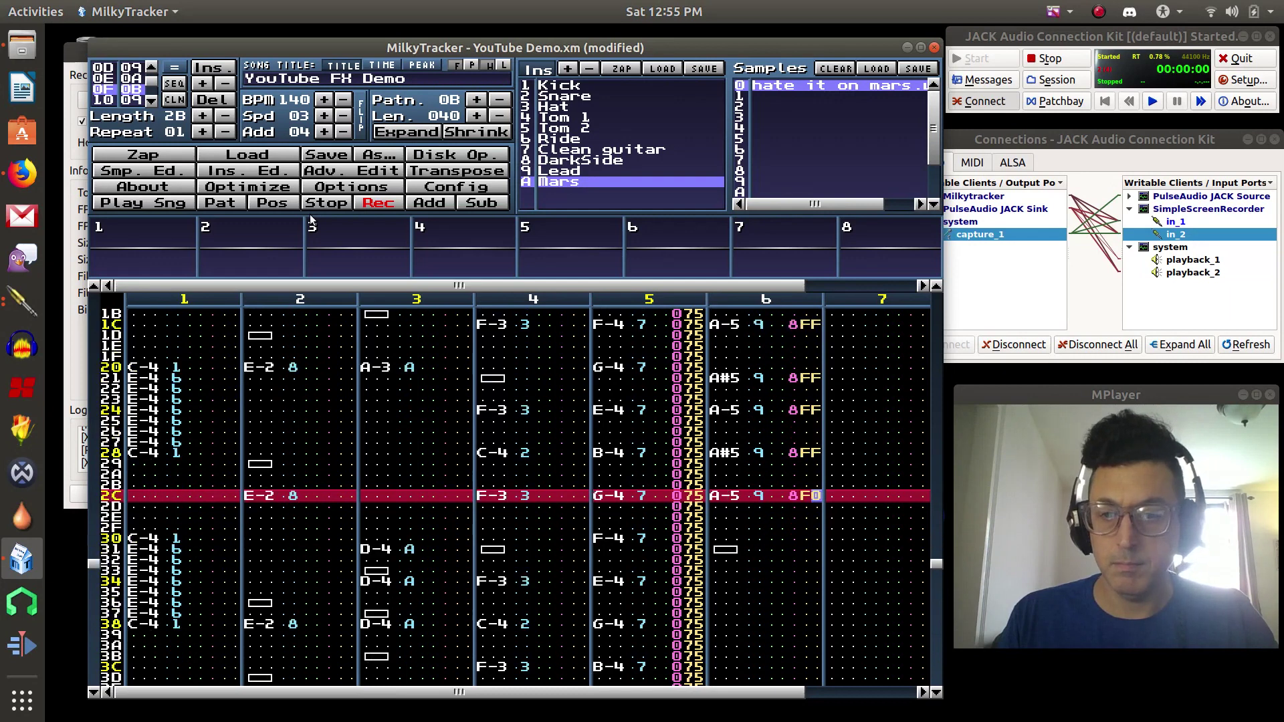
text(f)
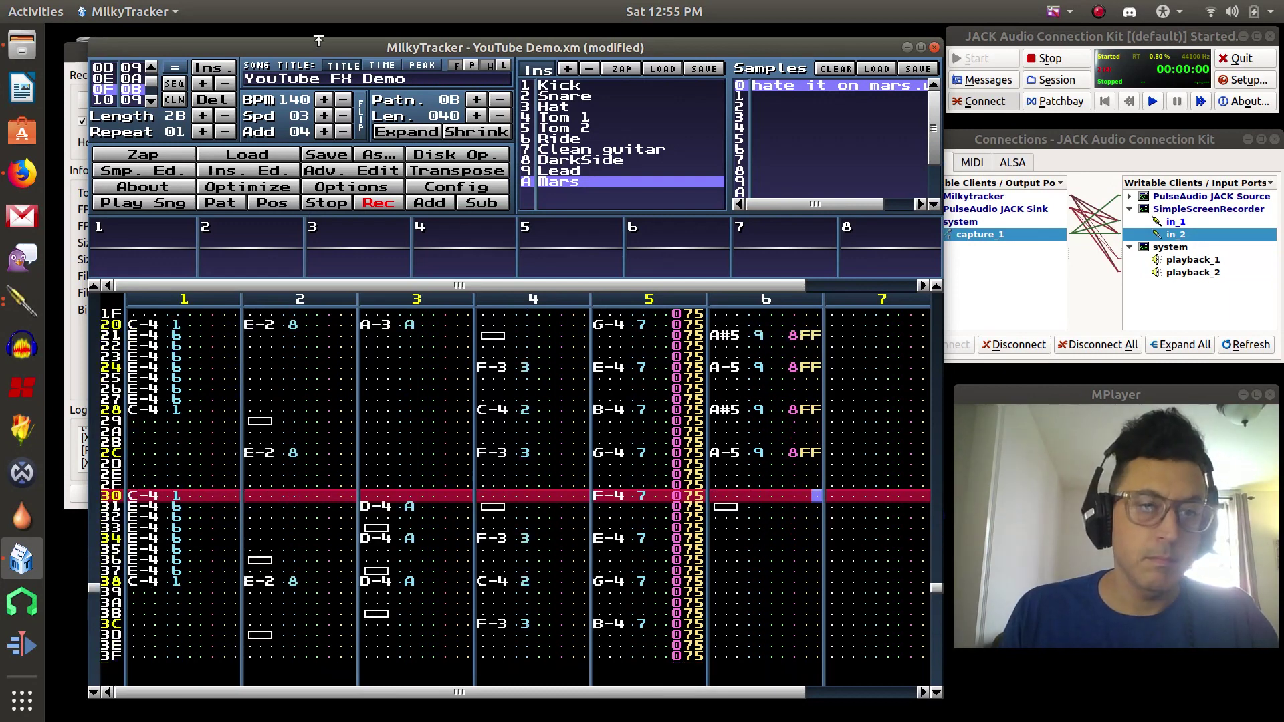
click(234, 204)
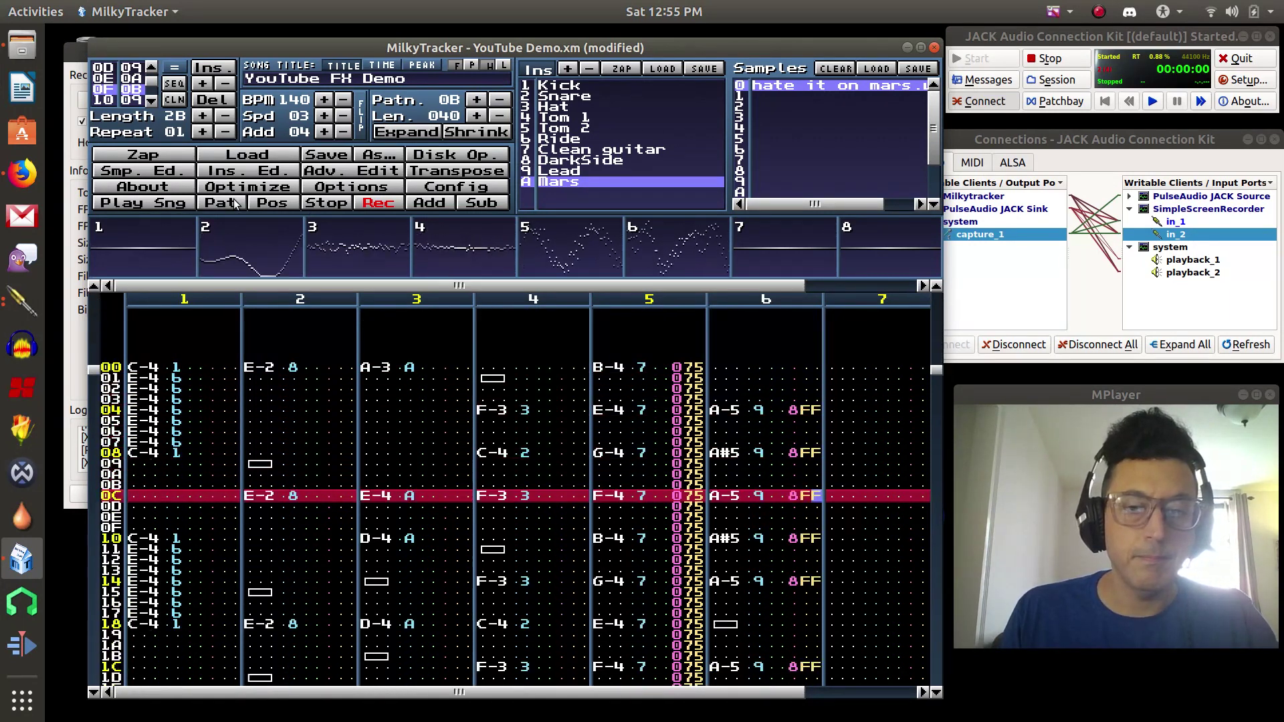
click(339, 204)
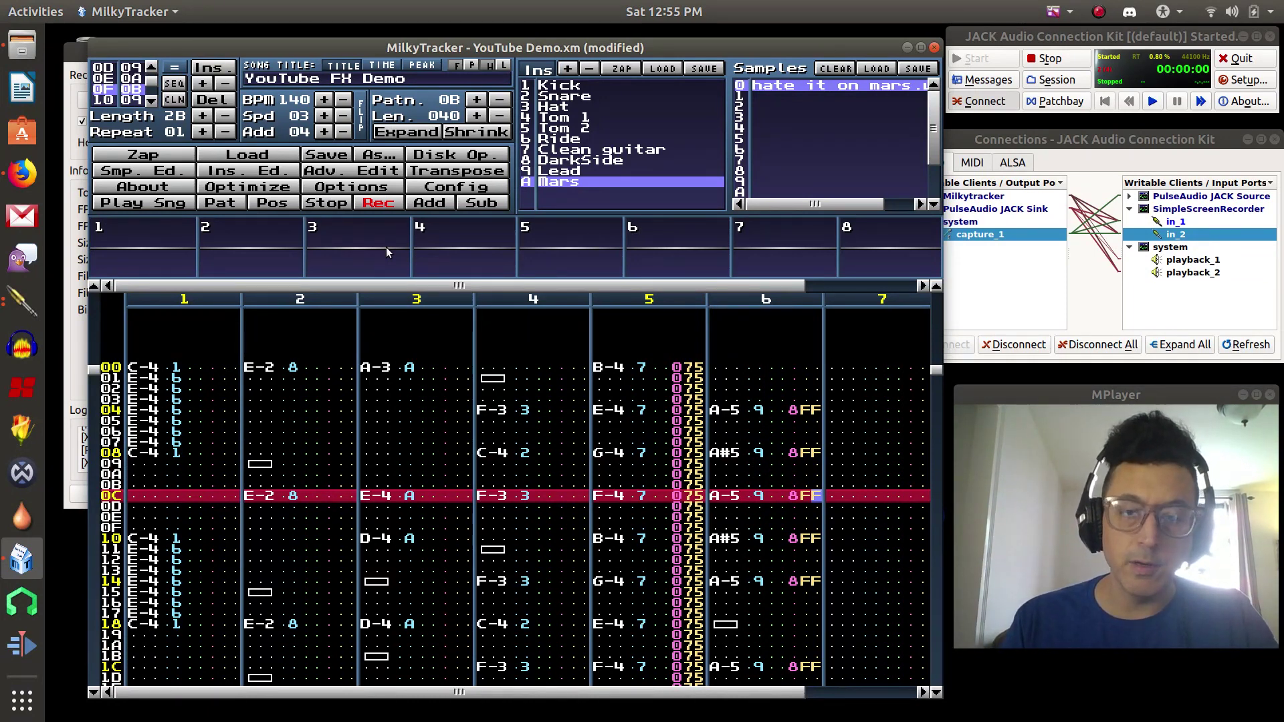
Step: Set the effect beside all channel 6 notes from row 04 through 2C to 80F and play the pattern
key(Up)
key(Up)
key(Up)
key(Up)
key(Up)
key(Up)
key(Up)
key(Up)
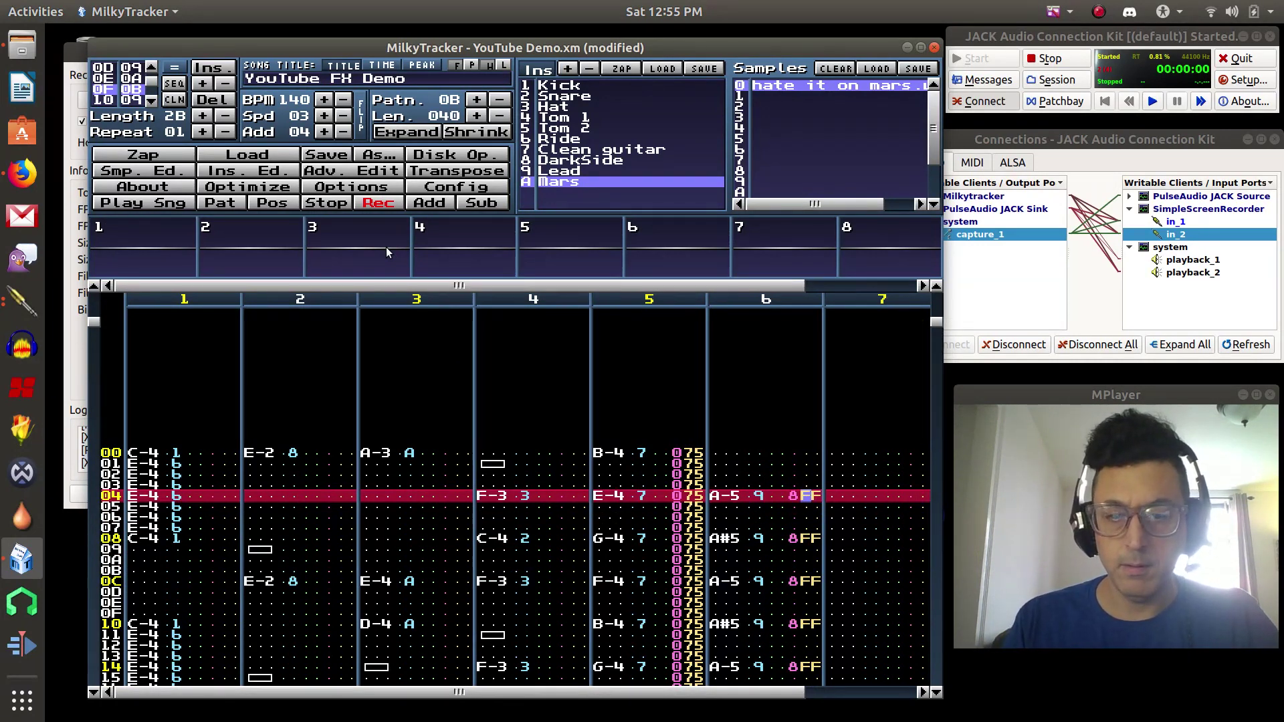
text(00000)
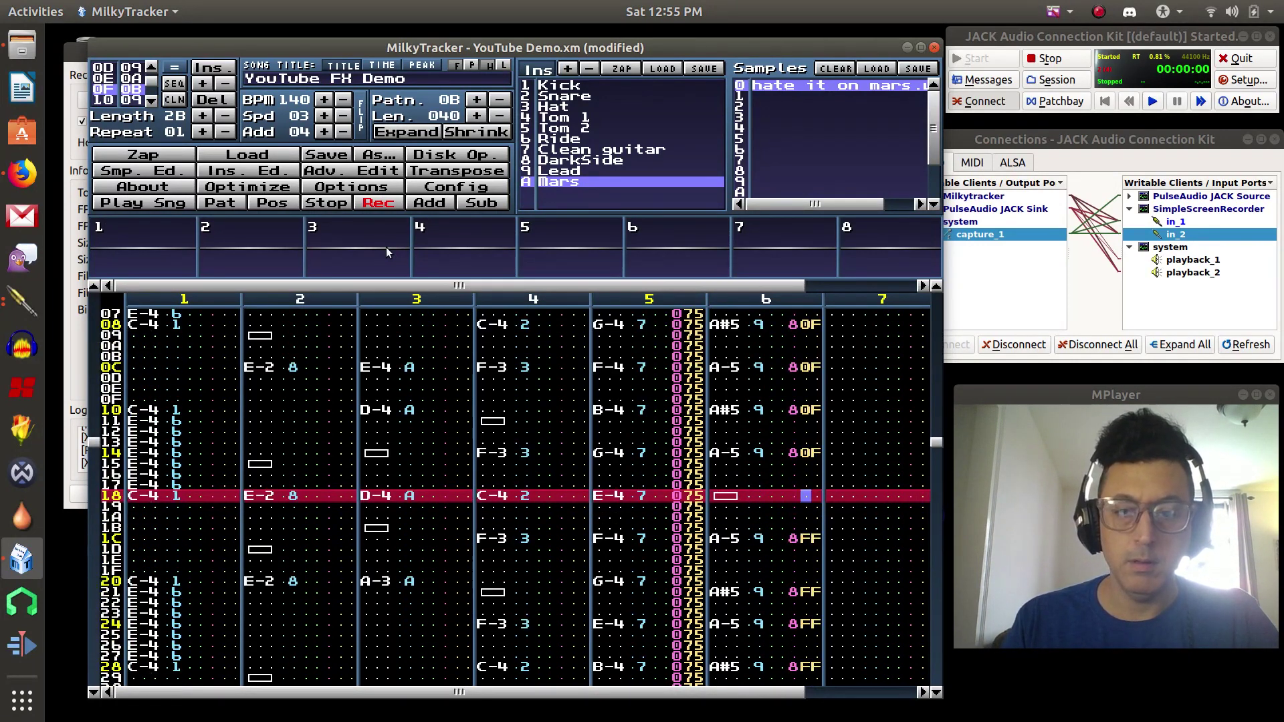
text(00)
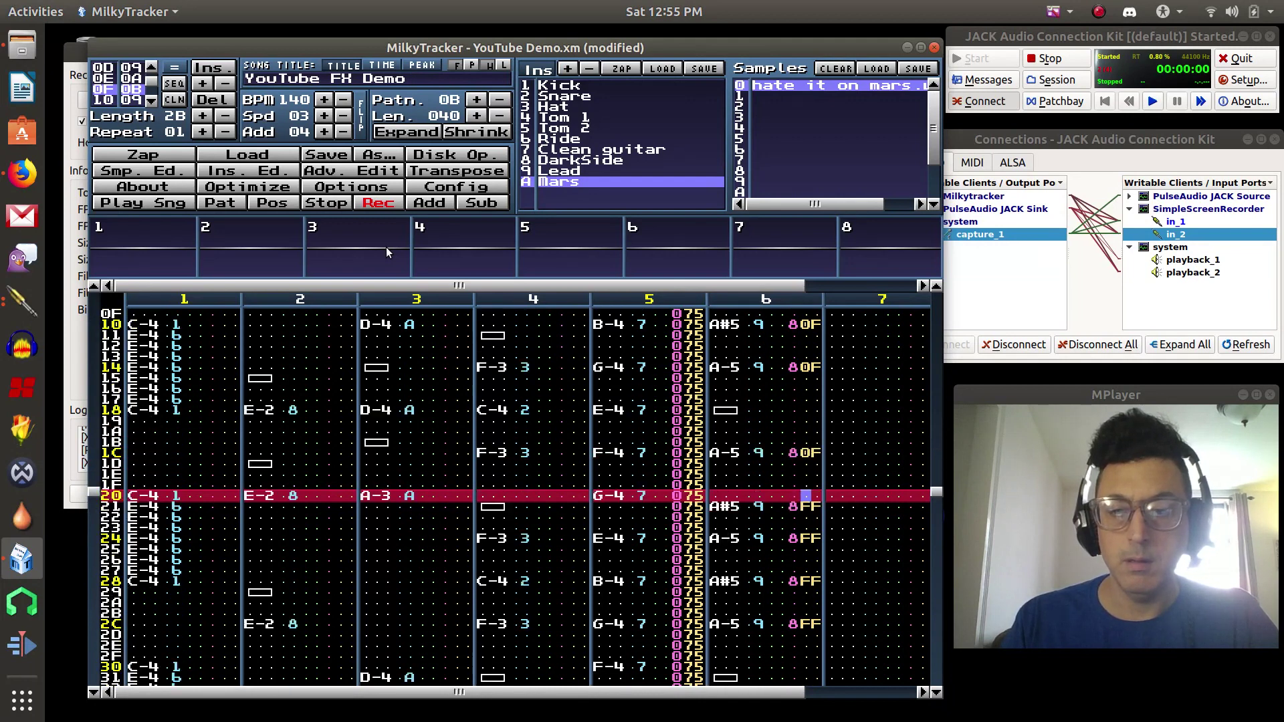
text(00)
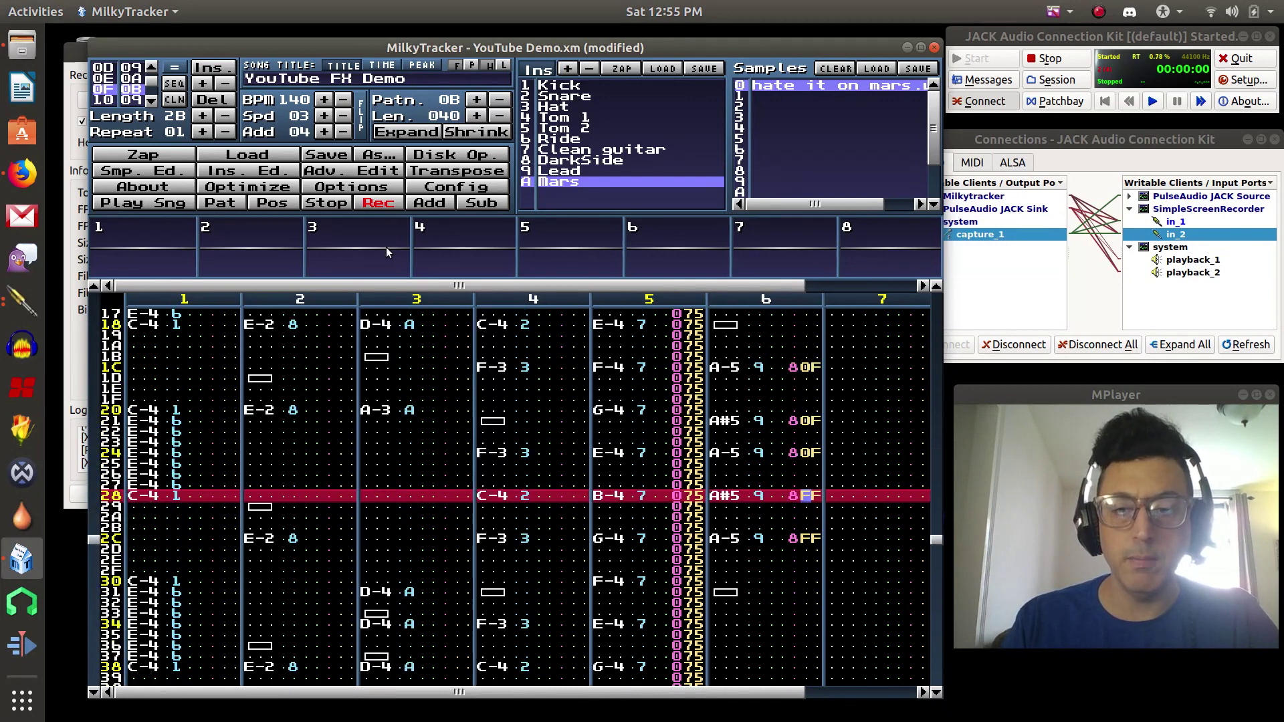
text(00)
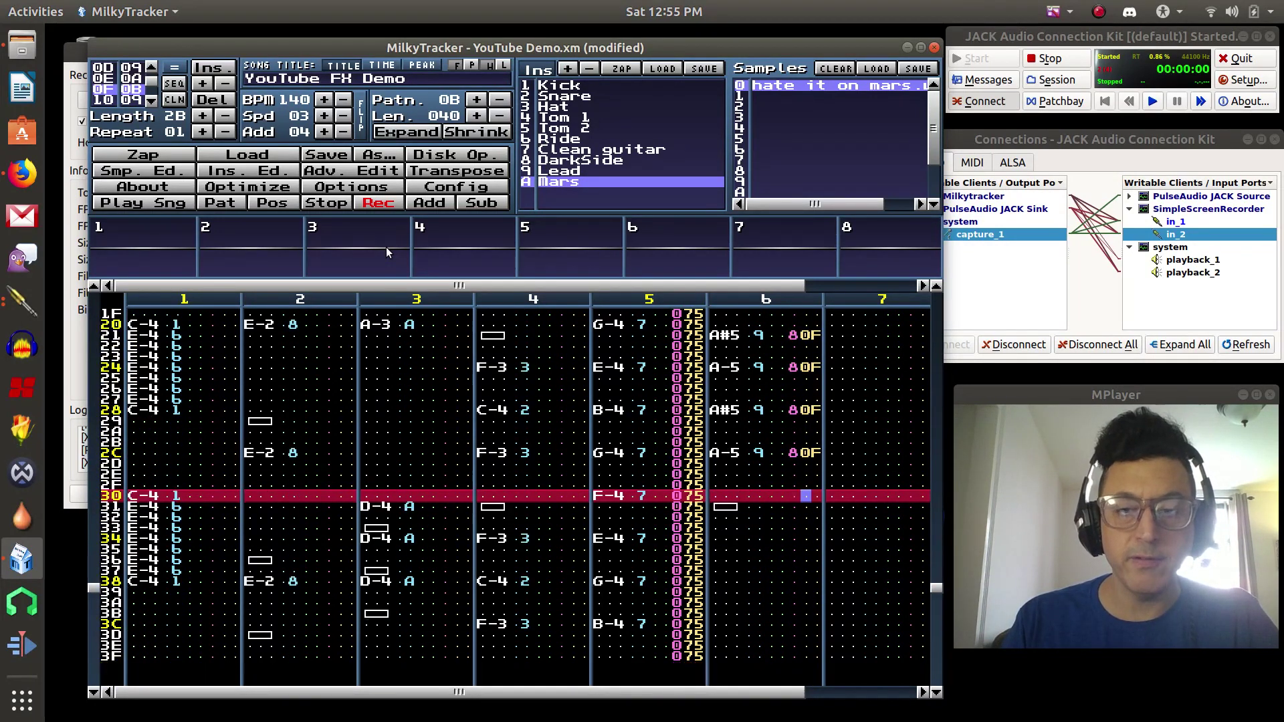
click(220, 203)
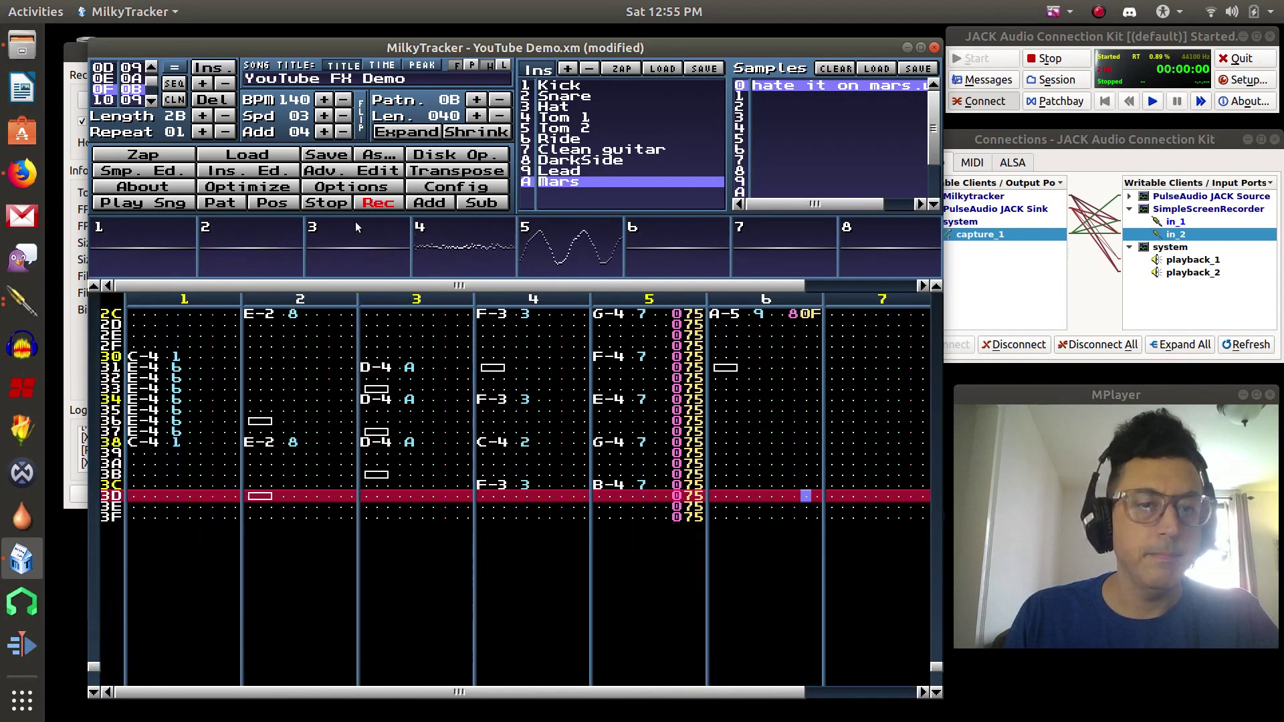
click(326, 202)
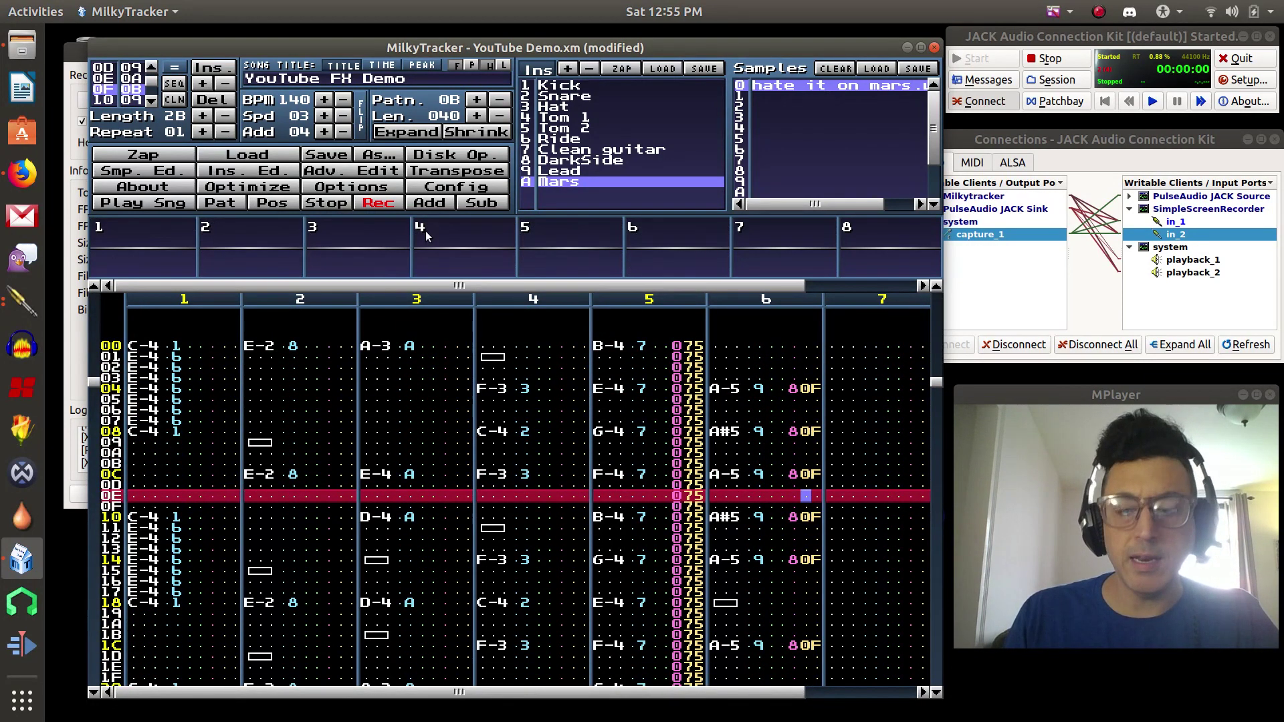
Step: Set the effect beside every other channel 6 note, on rows 04, 0C and 14, to 8FF
key(Up)
key(Up)
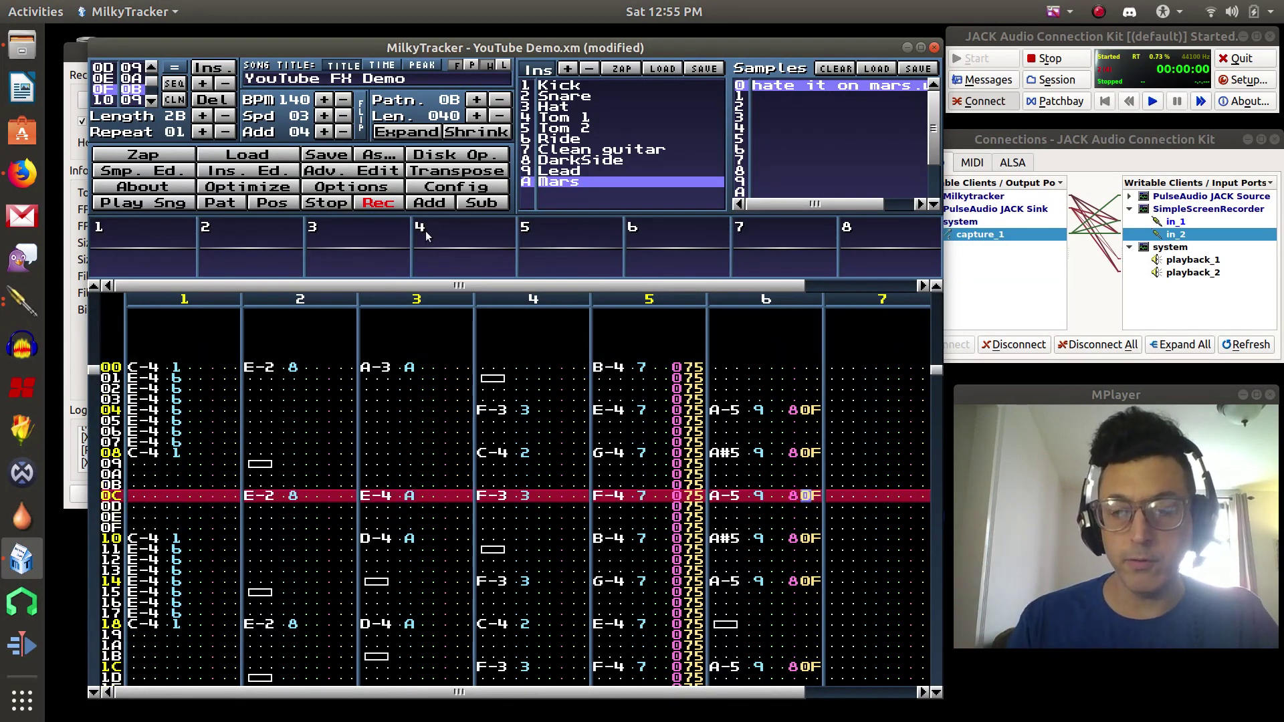
key(Up)
key(Up)
key(Up)
key(Up)
key(Up)
key(Up)
key(Up)
key(Up)
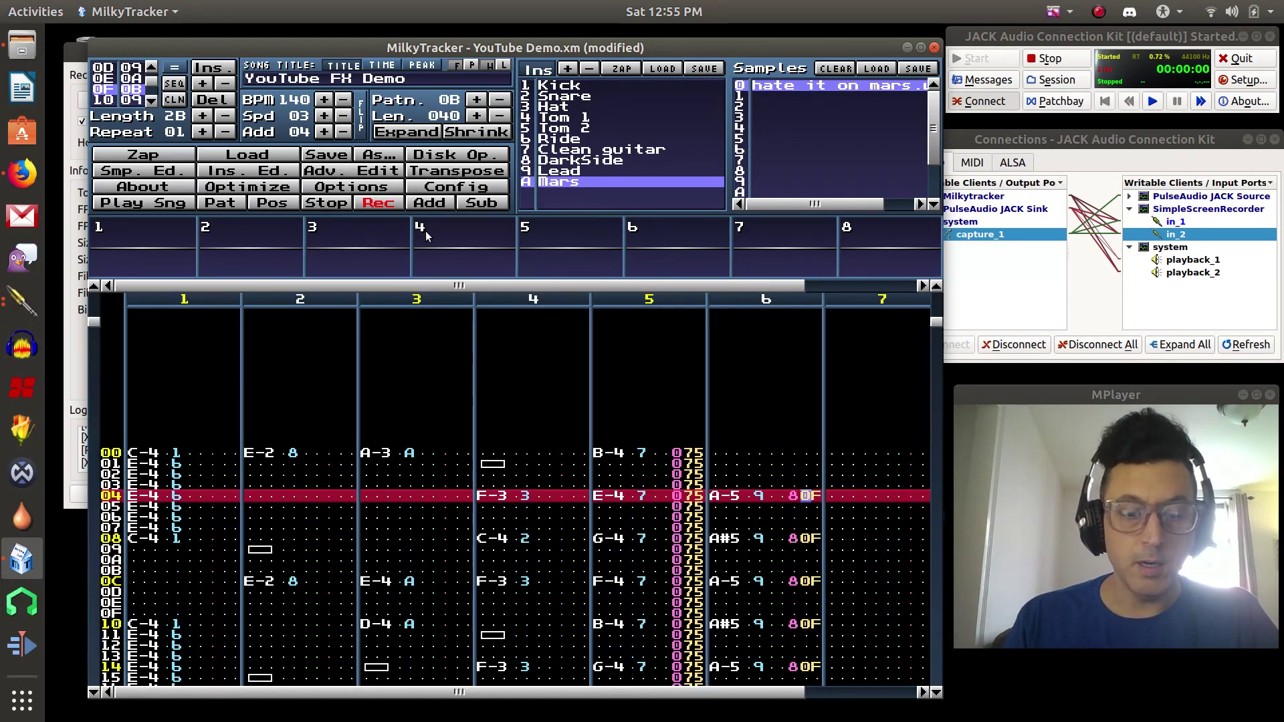
text(F)
key(Down)
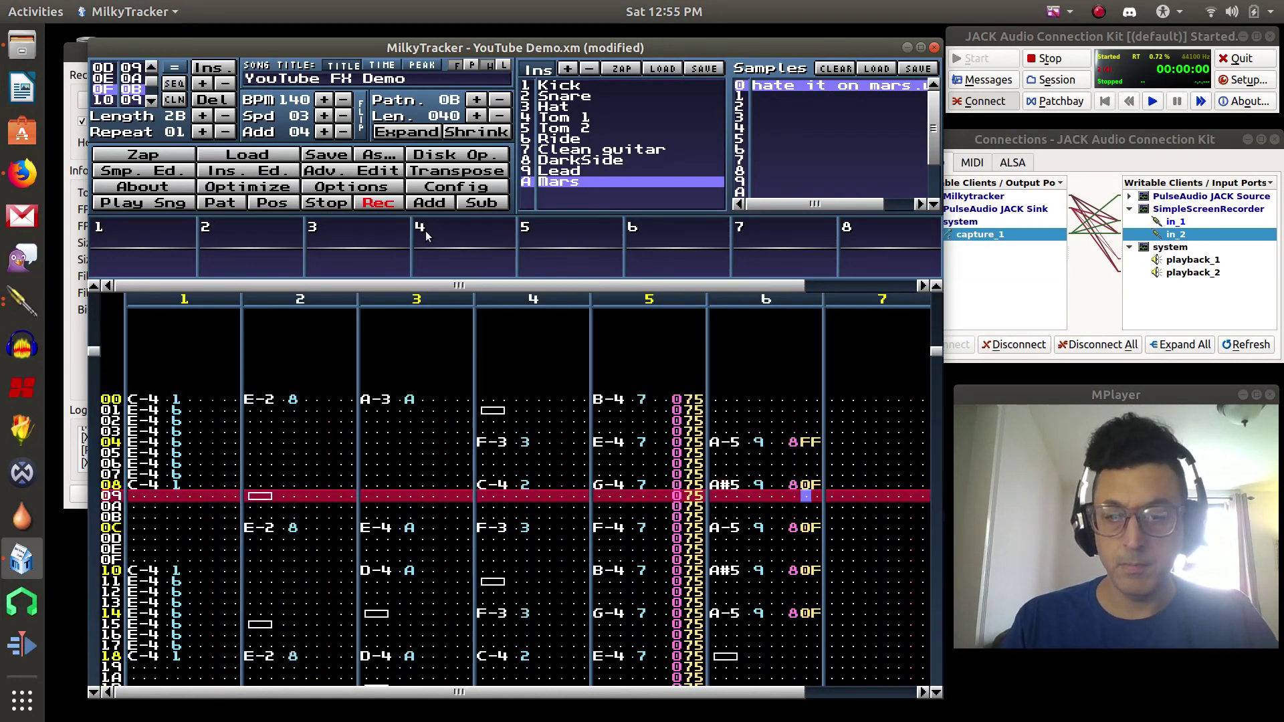
key(Down)
key(Down)
key(Down)
text(F)
key(Down)
key(Down)
key(Down)
key(Down)
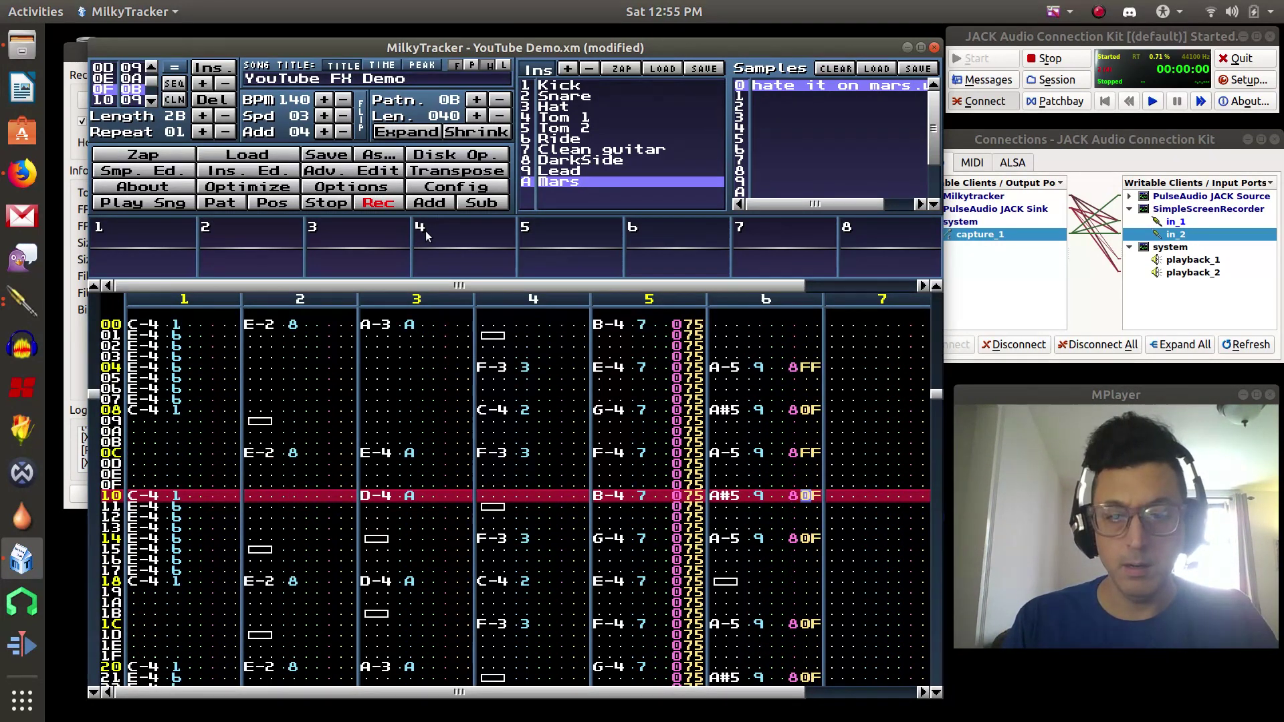
key(Down)
key(Down)
key(Down)
key(Down)
text(F)
Step: Continue the alternating panning by setting the channel 6 effects on rows 21 and 28 to 8FF
key(Down)
key(Down)
key(Down)
key(Down)
key(Down)
key(Down)
key(Down)
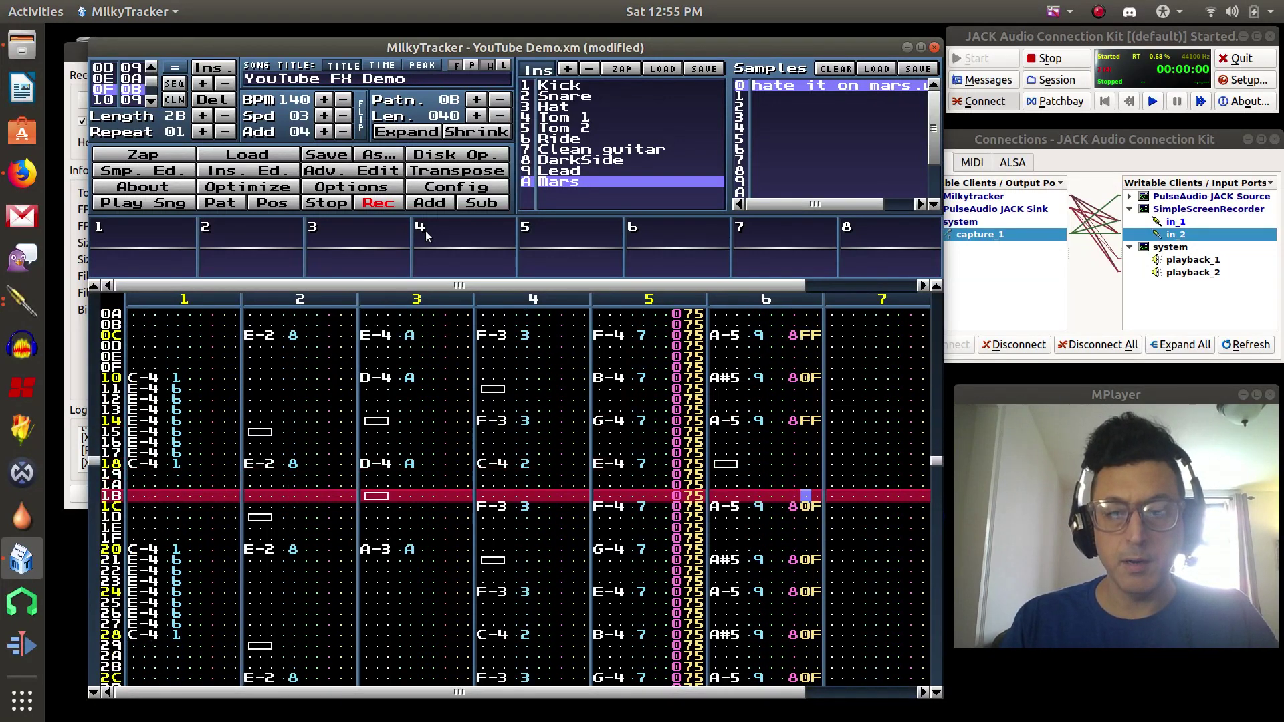
key(Down)
key(Down)
key(Down)
key(Down)
key(Down)
key(Down)
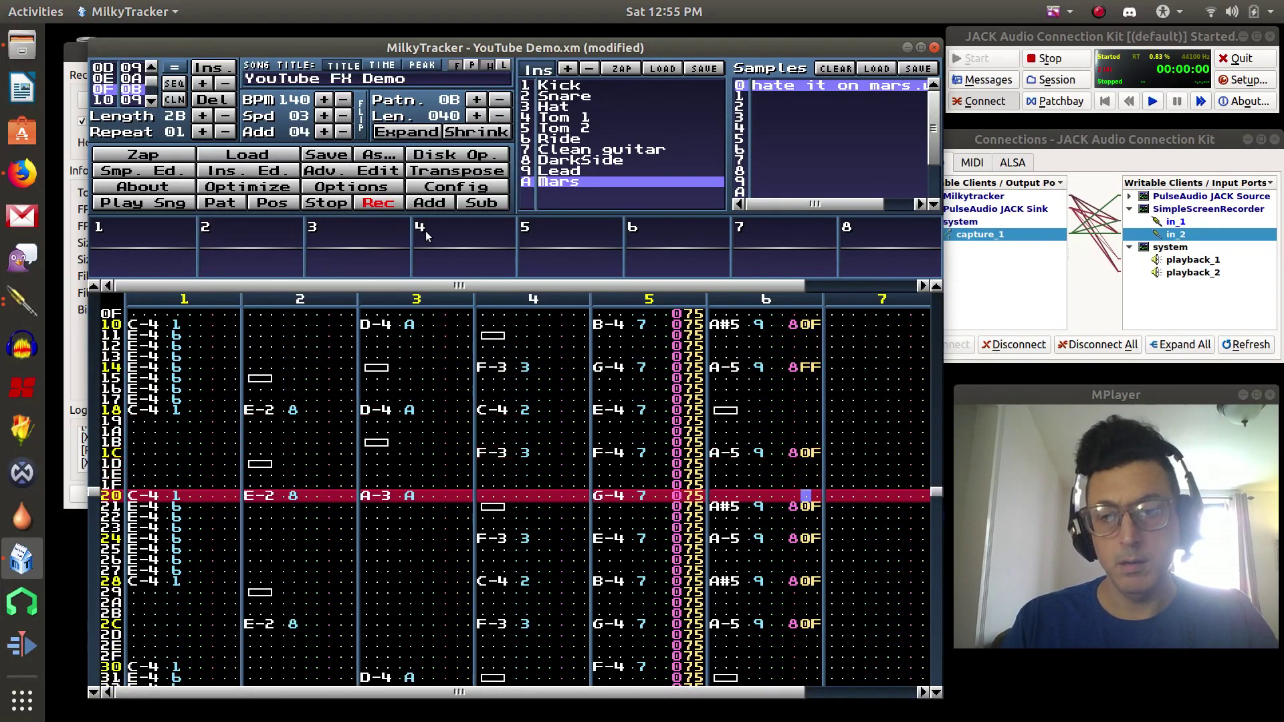
text(F)
key(Down)
key(Down)
key(Down)
key(Down)
key(Down)
key(Down)
key(Down)
text(F)
Step: Set the remaining 80F effects on channel 6 to 800, including rows 1C, 24 and 2C, and play the pattern
key(Down)
key(Down)
key(Down)
key(Down)
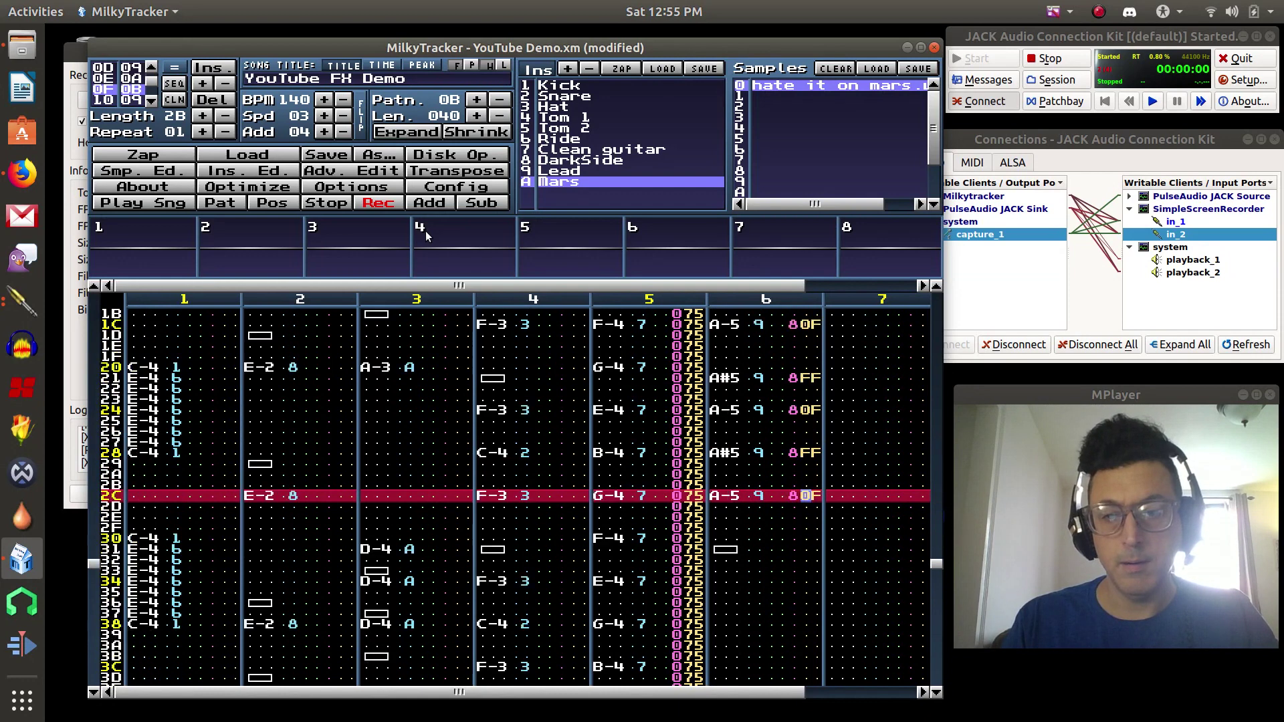
key(Right)
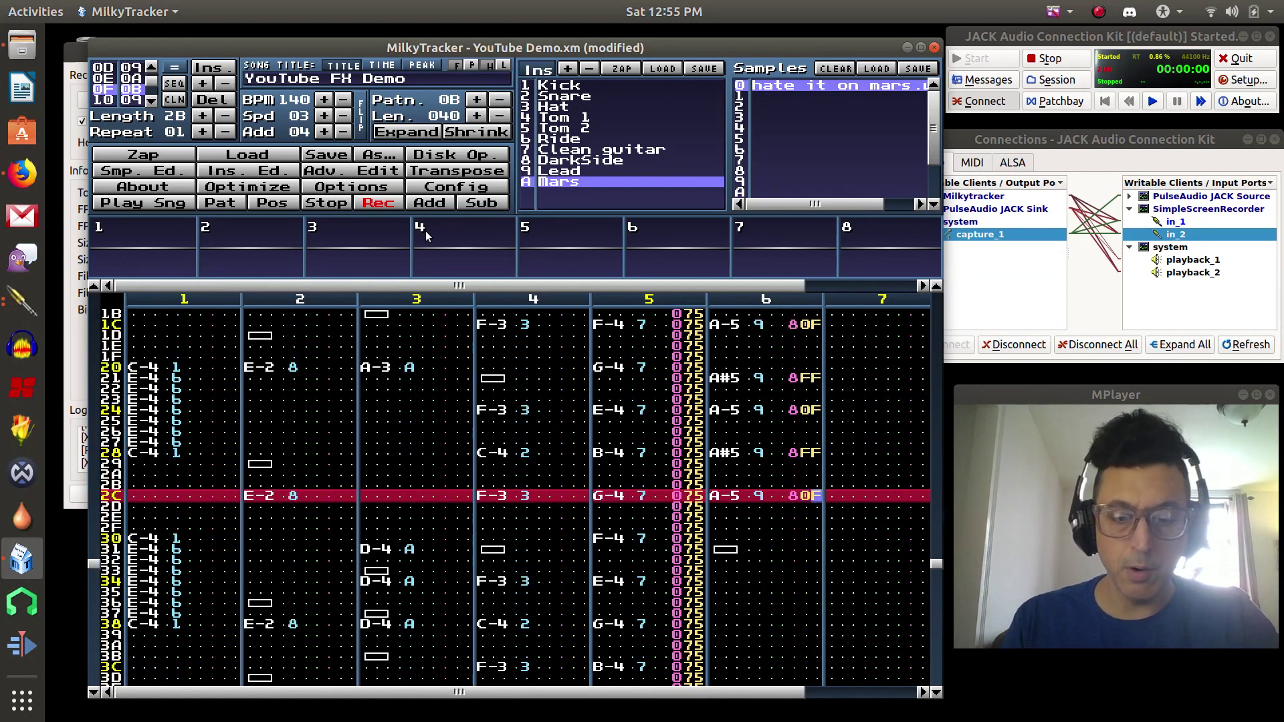
text(0)
key(shift+Return)
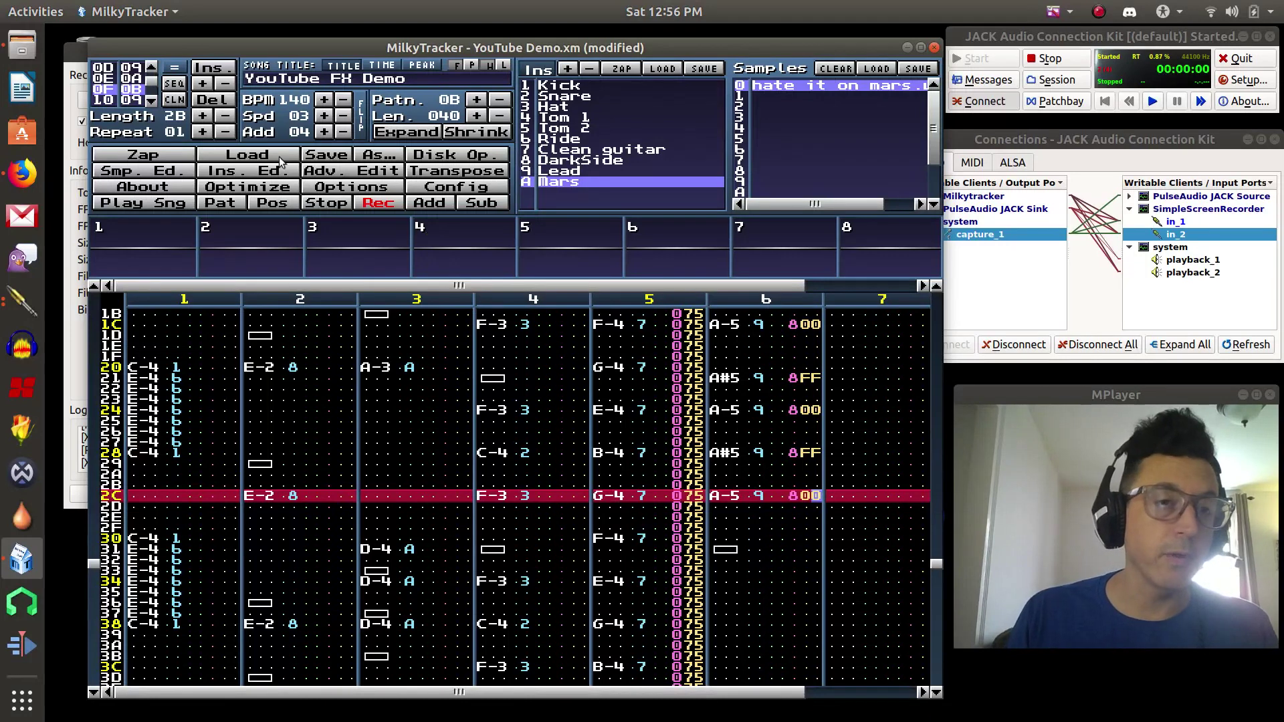
click(220, 204)
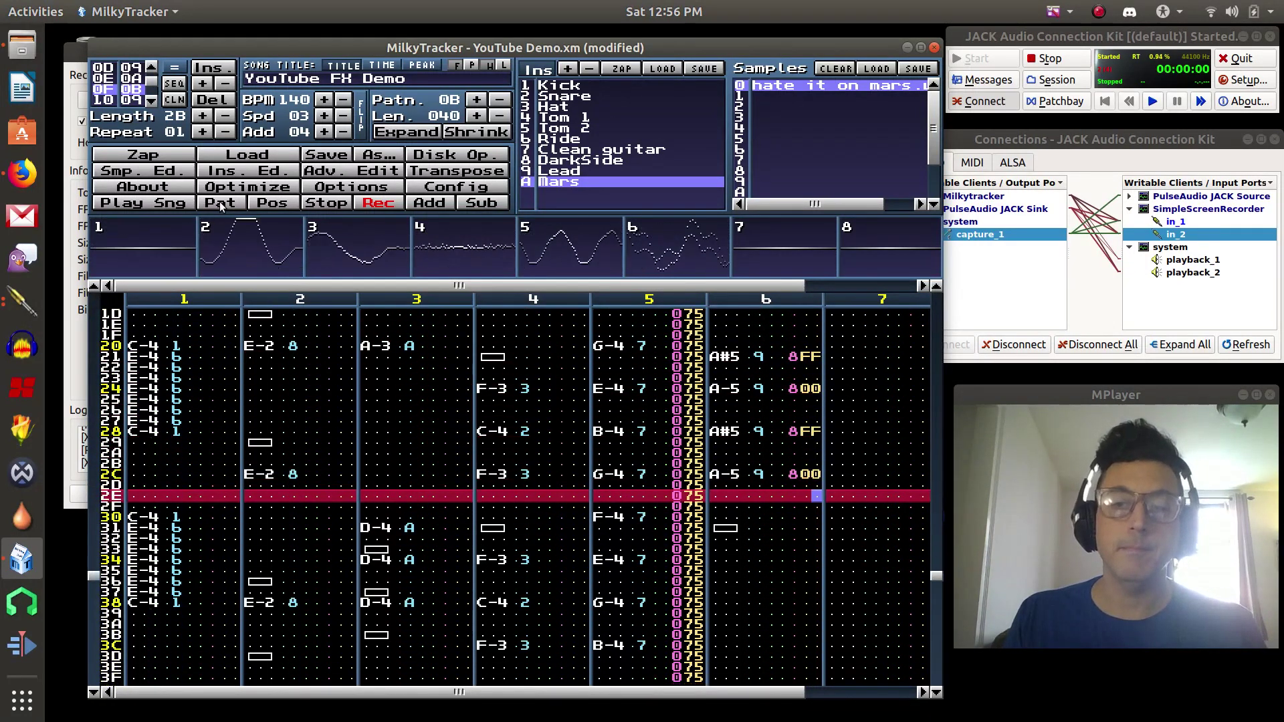
click(320, 208)
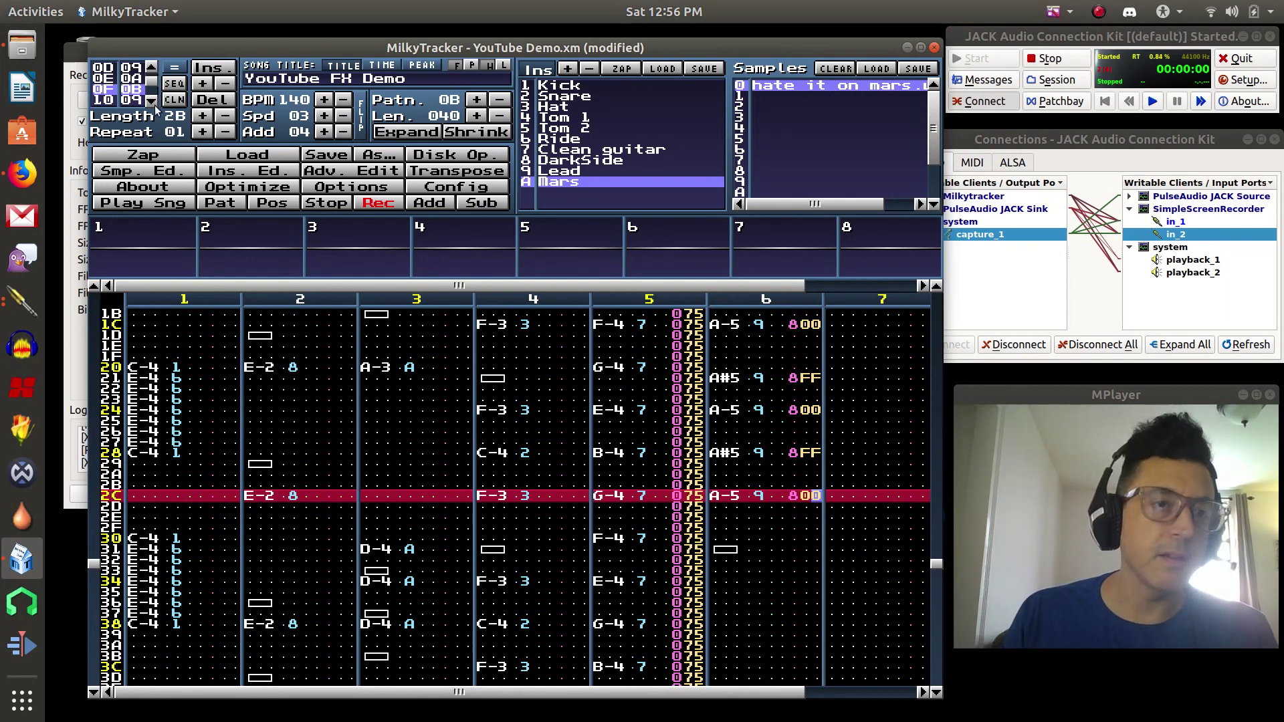
Step: Switch to the manual in Firefox and read the 9xx Sample offset section below the 8xx panning entry
click(22, 173)
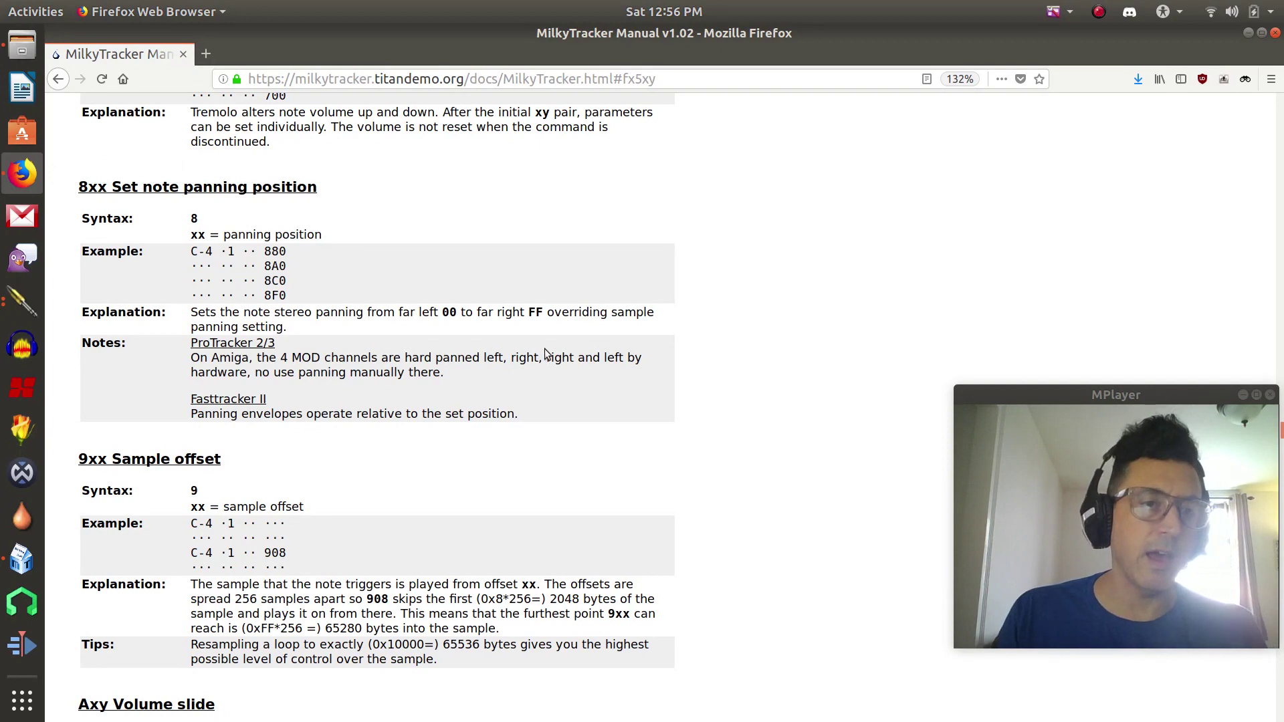
scroll(549, 354, down, 3)
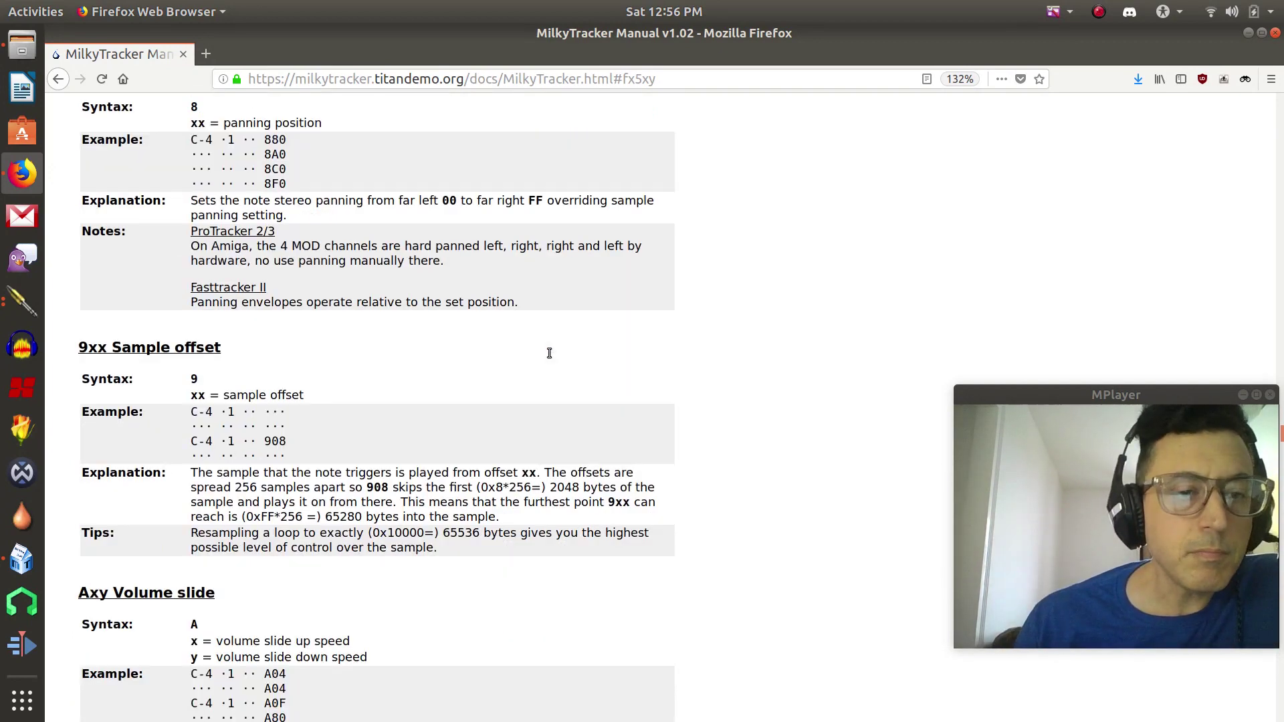
scroll(548, 358, down, 1)
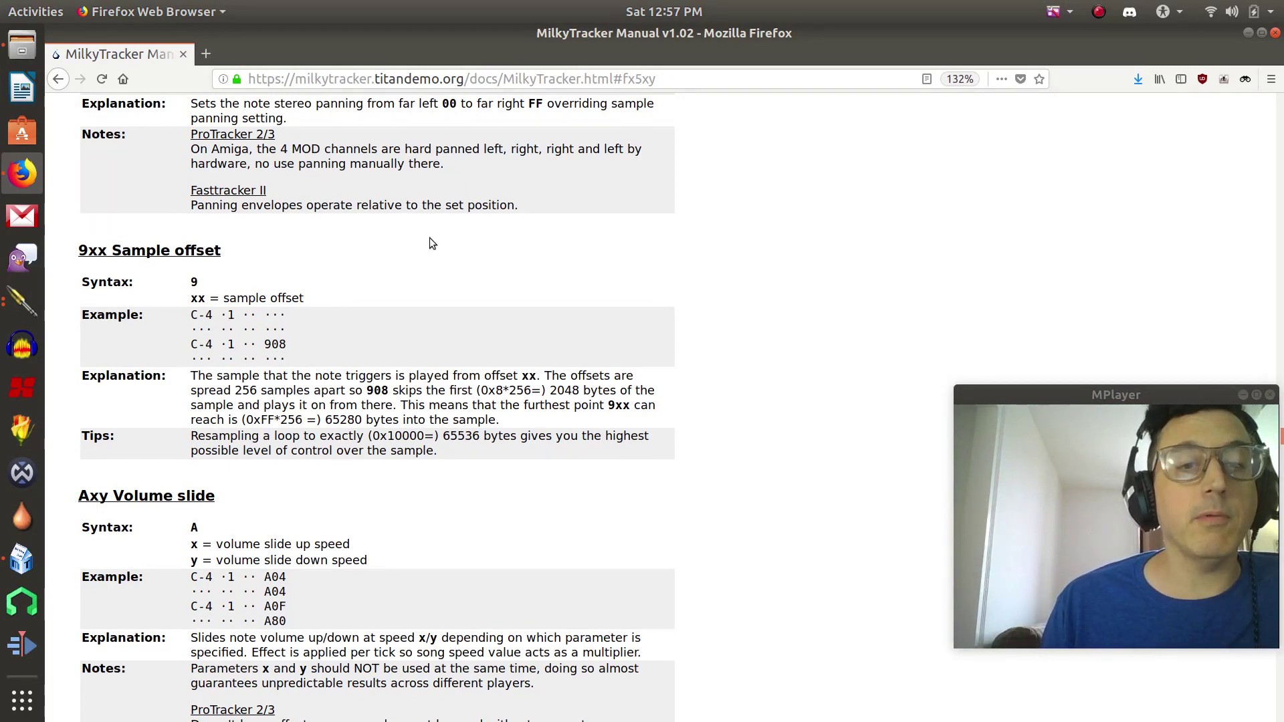
scroll(429, 344, down, 3)
scroll(430, 343, up, 2)
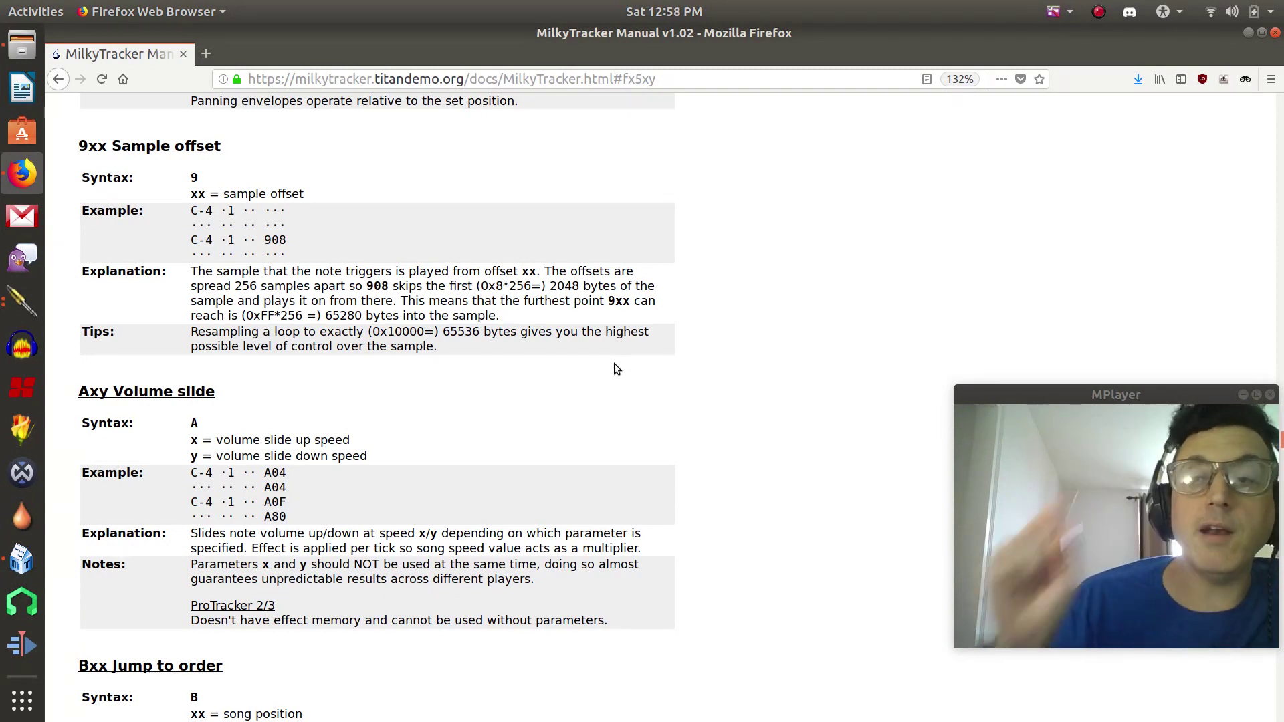
scroll(671, 501, down, 1)
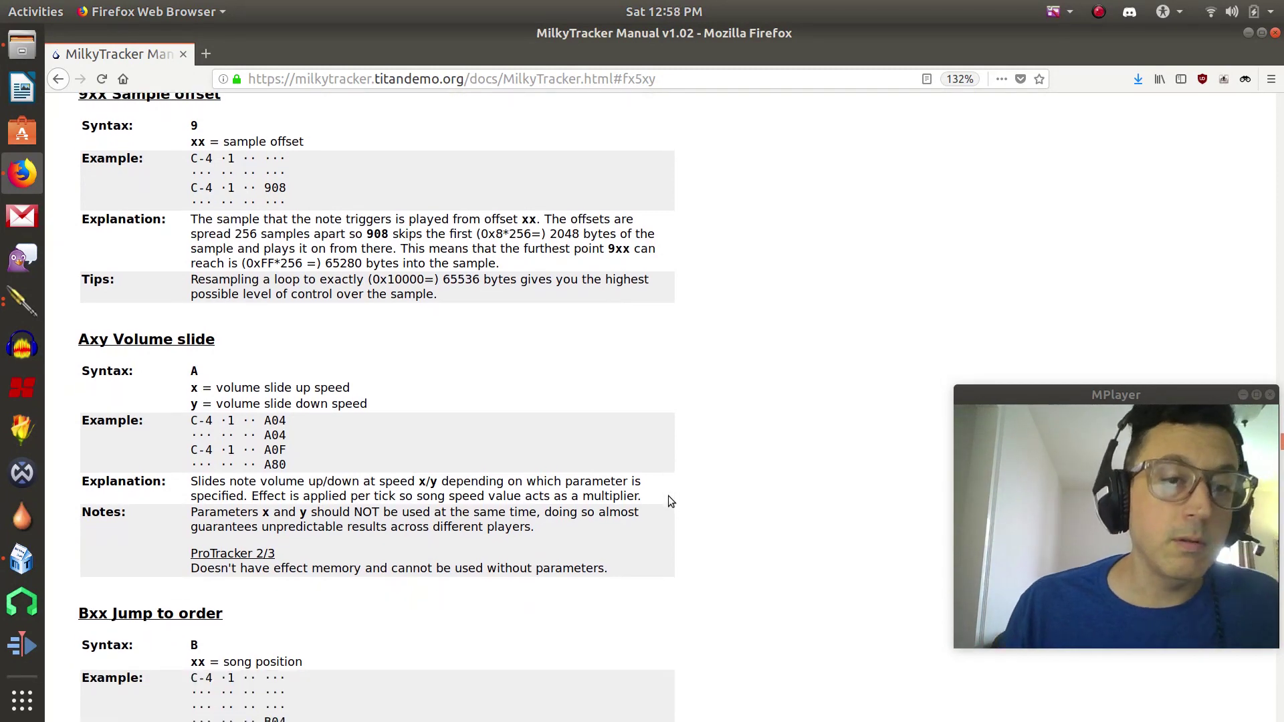
scroll(671, 501, up, 1)
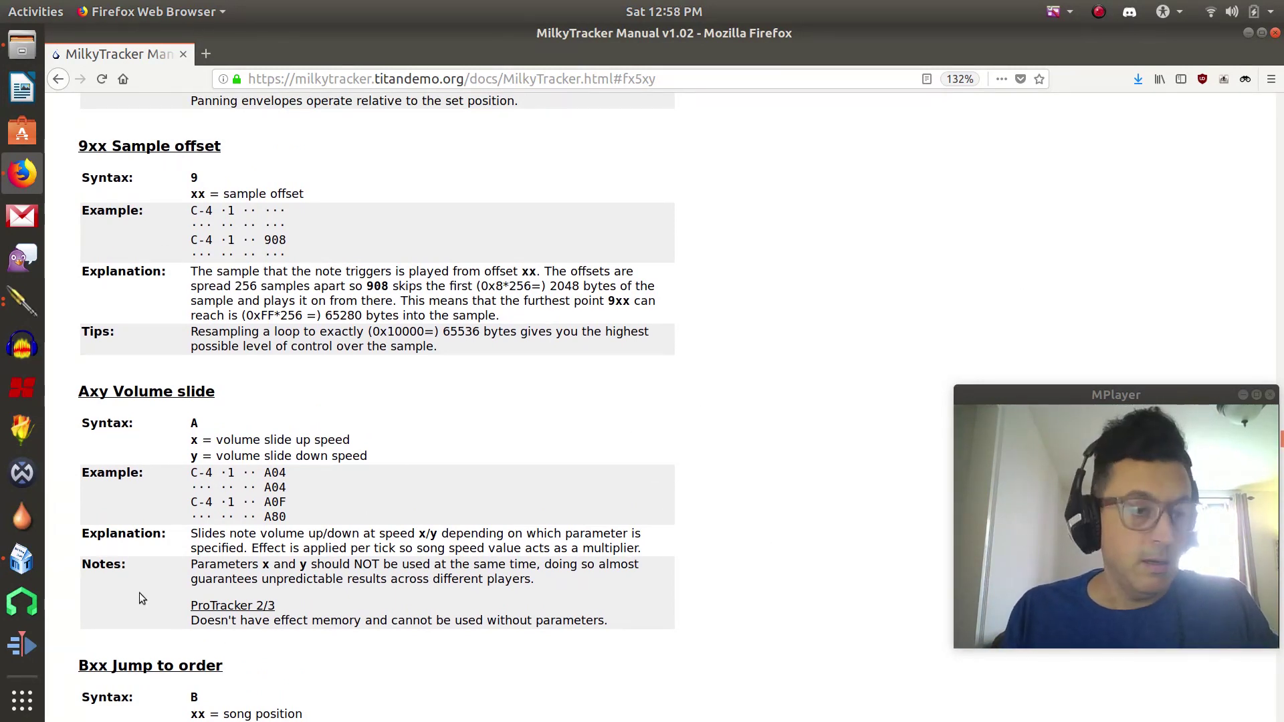
Step: Return to MilkyTracker and go to the last song position, 2A, in the order list
click(1250, 35)
click(757, 48)
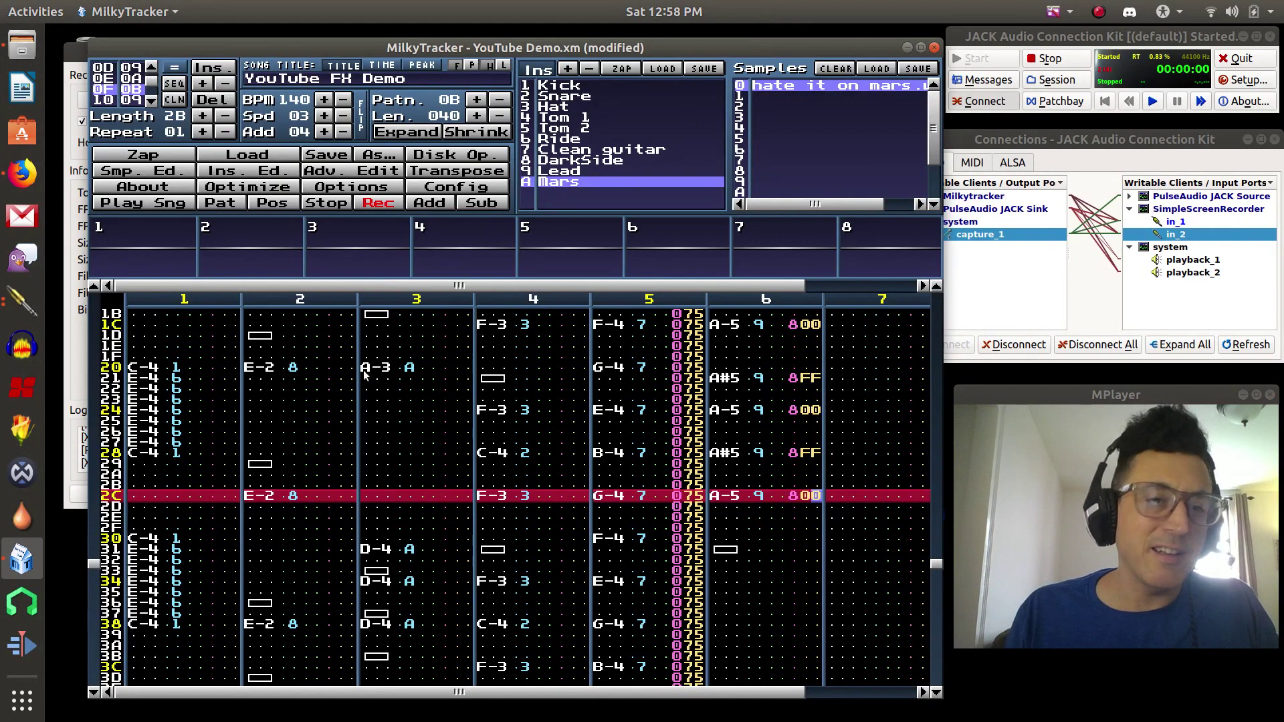
click(152, 101)
click(152, 99)
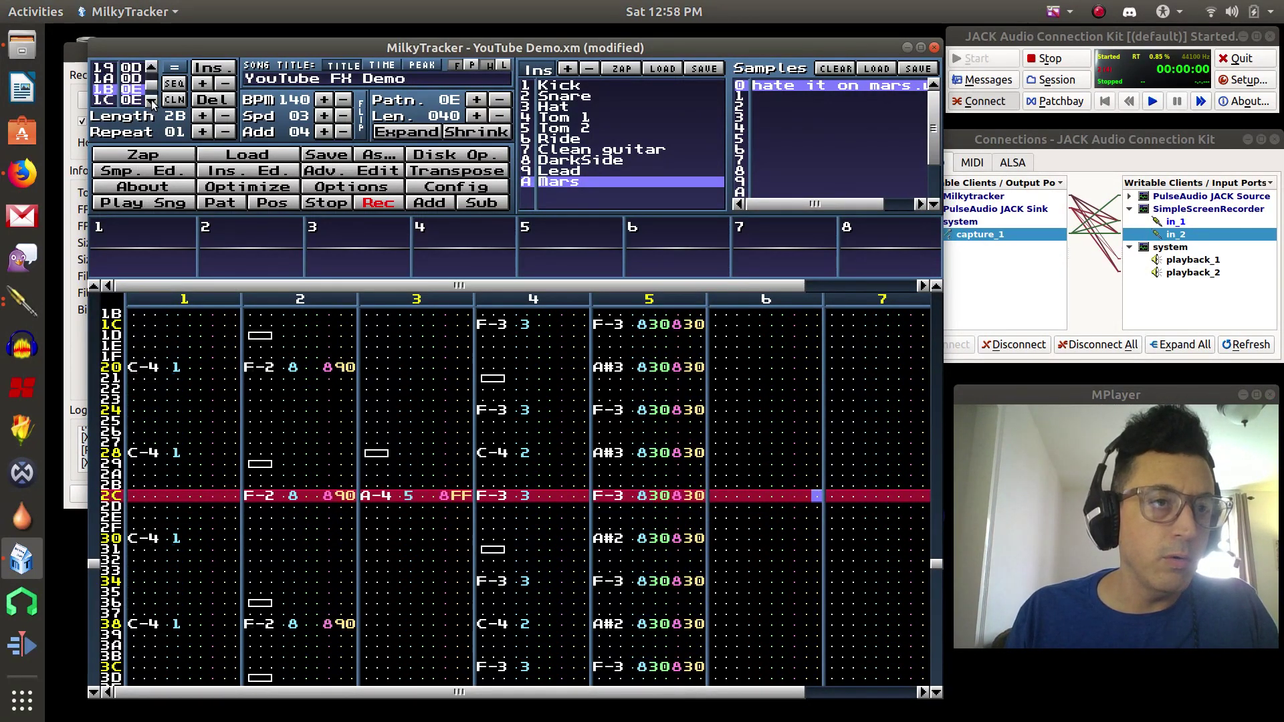
click(152, 99)
click(151, 99)
click(152, 99)
click(151, 99)
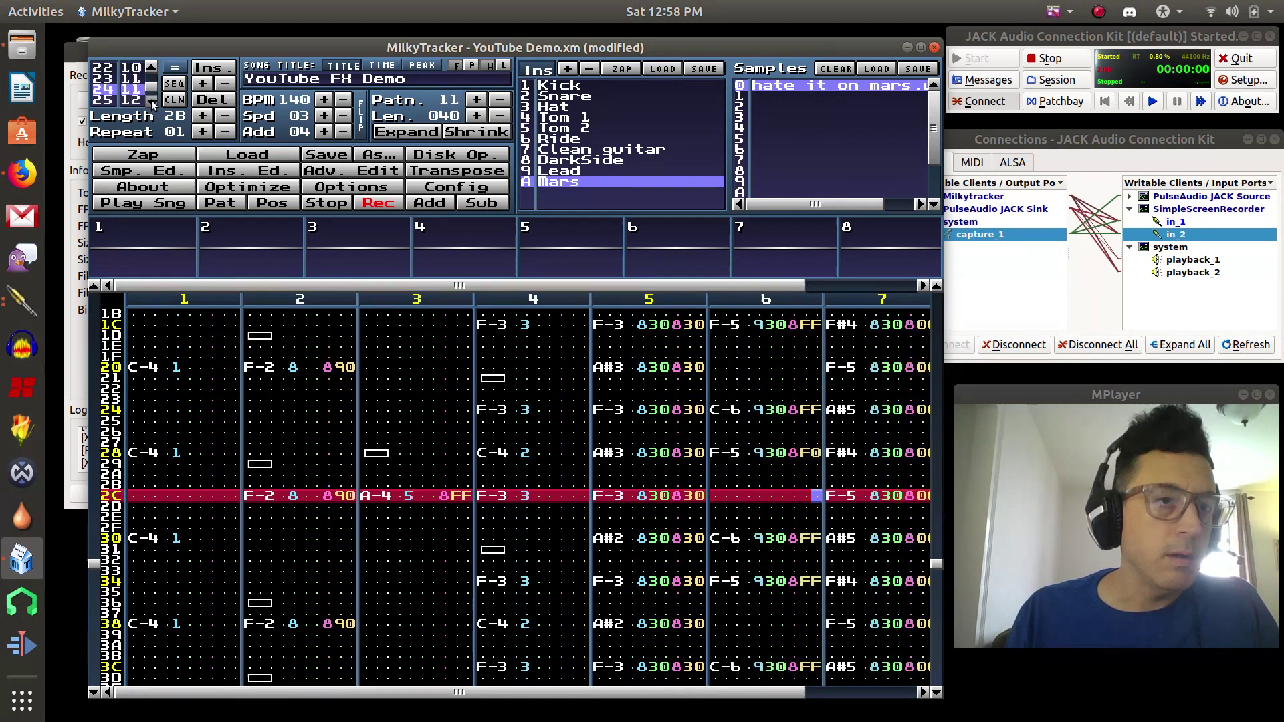
click(151, 99)
click(151, 99)
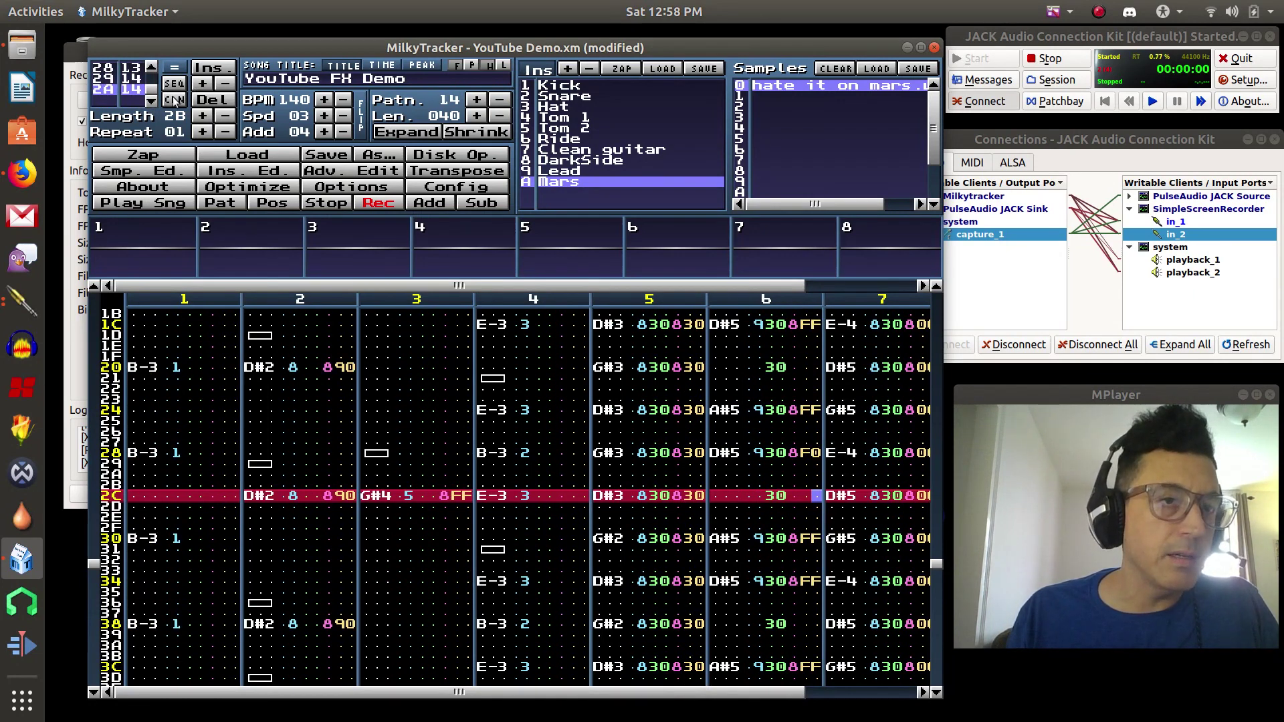
Step: Insert a new order entry at the end of the song and assign it pattern 15
click(208, 68)
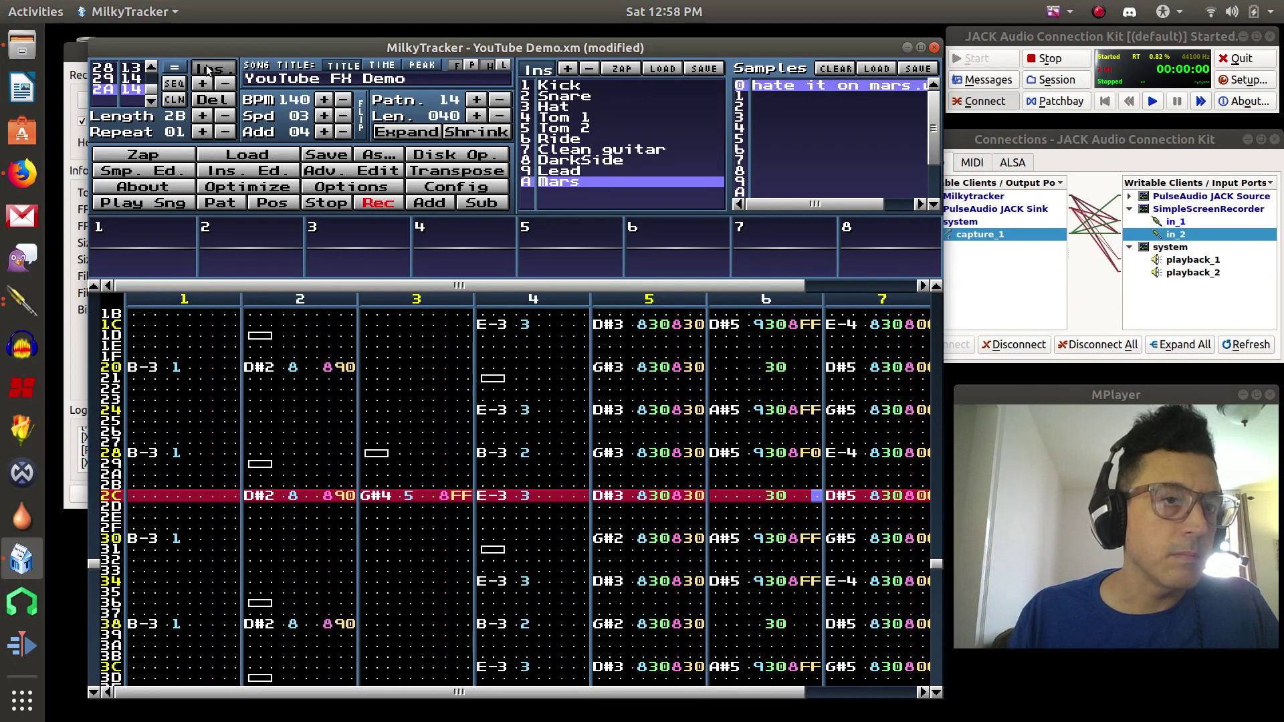
click(152, 100)
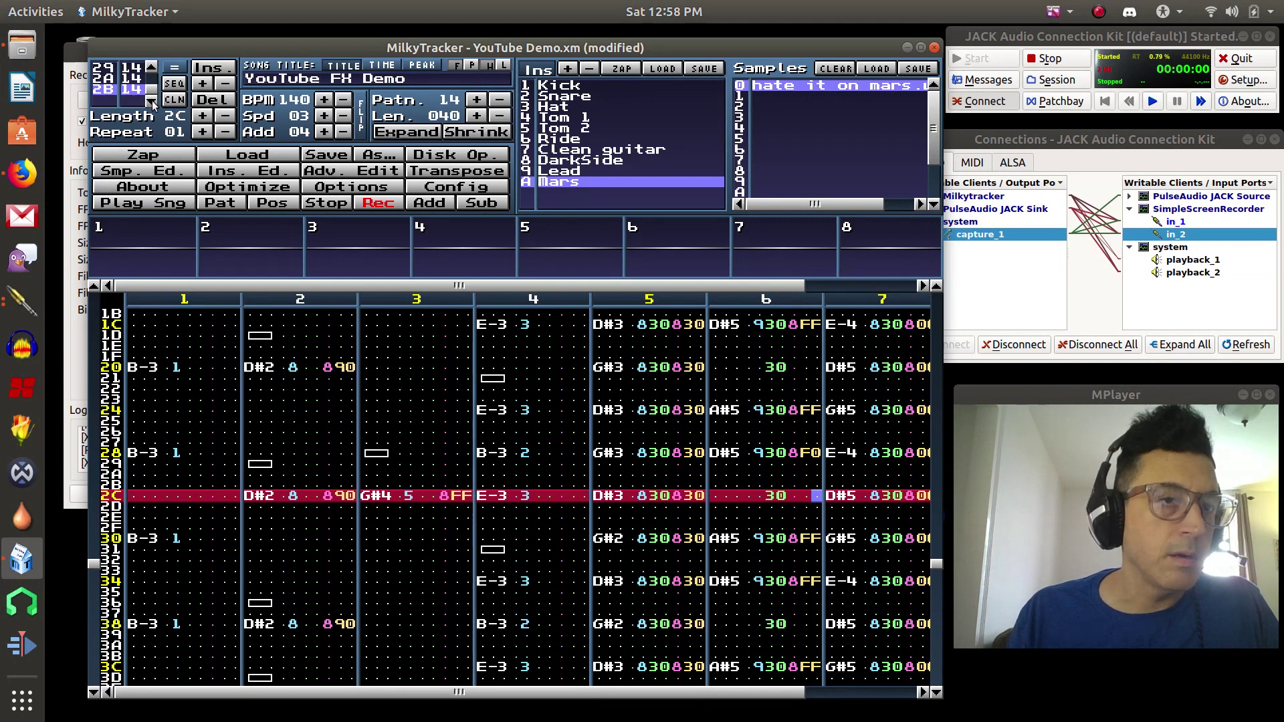
click(201, 83)
Step: Enter a B-3 note with instrument 55 on row 00 of channel 1 in the empty pattern
scroll(455, 403, up, 7)
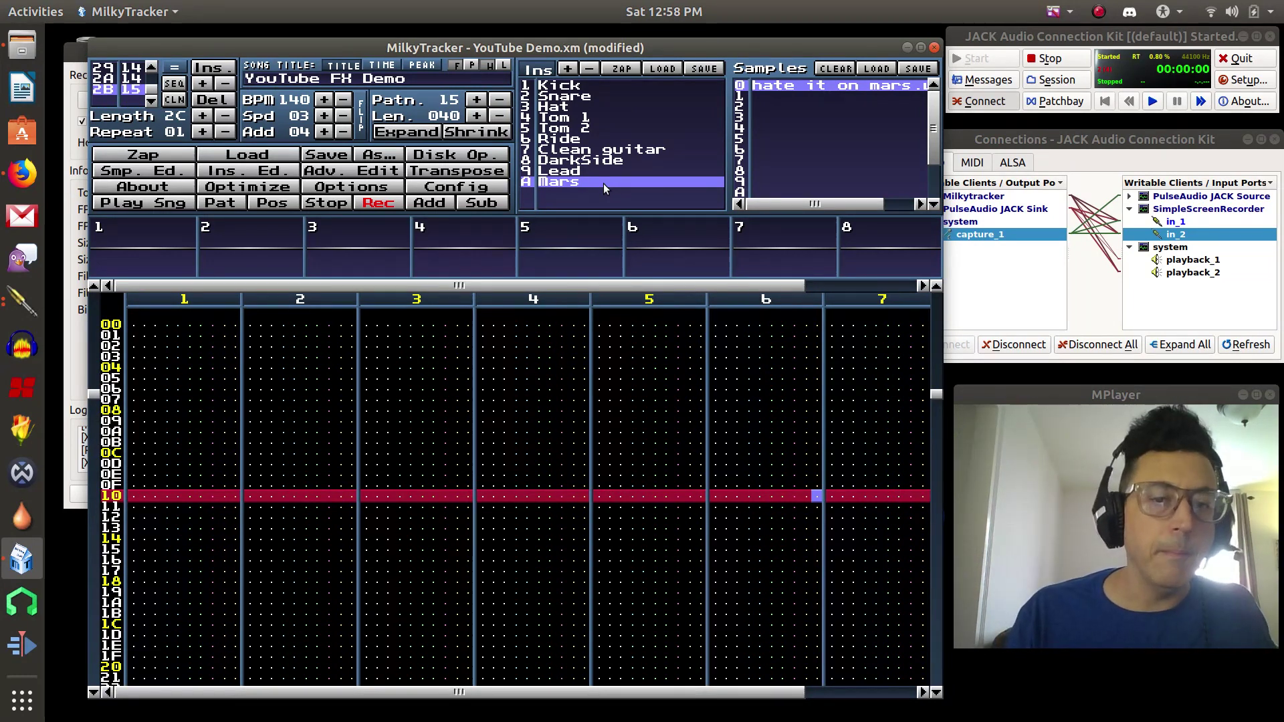
key(Left)
key(Left)
key(Left)
key(Left)
key(Left)
key(Left)
key(Left)
key(Left)
key(Left)
key(Left)
key(Left)
key(Left)
key(Left)
key(Left)
key(Left)
key(Left)
key(Left)
key(Left)
key(Left)
key(Left)
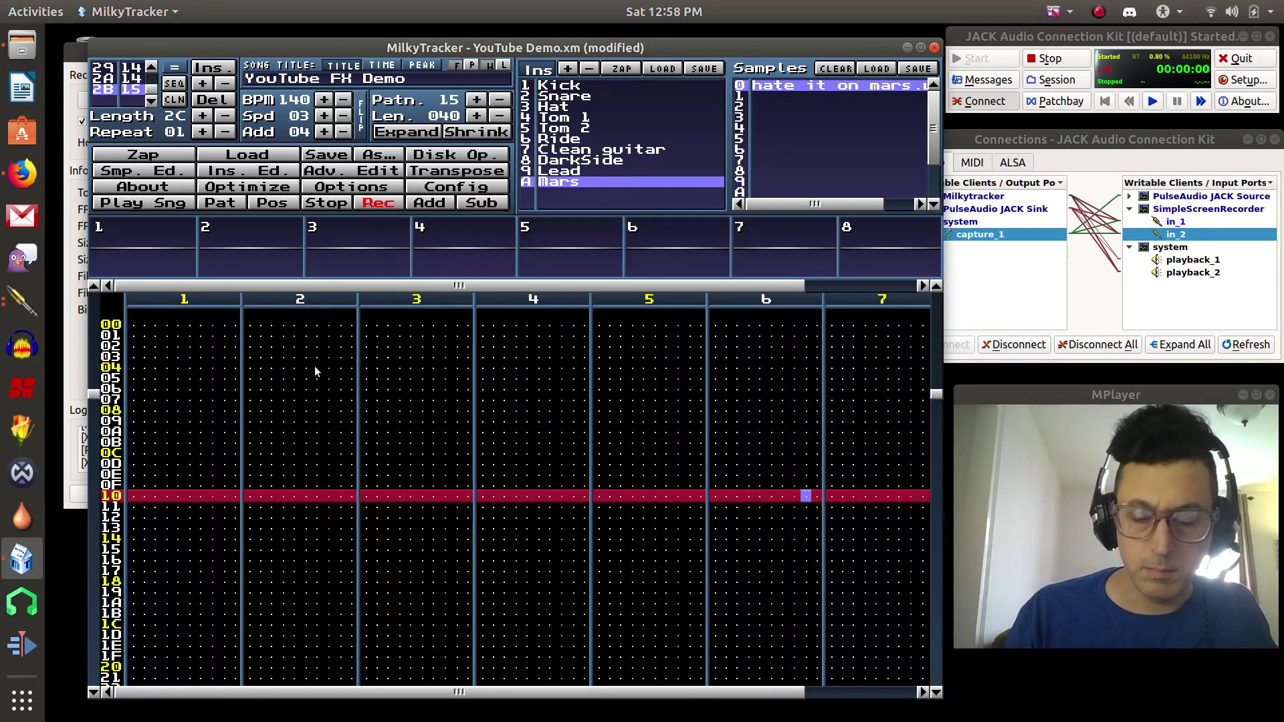
key(Left)
key(Left)
key(Left)
key(Left)
key(Left)
key(Left)
key(Left)
key(Left)
key(Left)
key(Left)
key(Left)
key(Left)
key(Left)
key(Left)
key(Left)
key(Left)
key(Left)
key(Left)
key(Left)
key(Left)
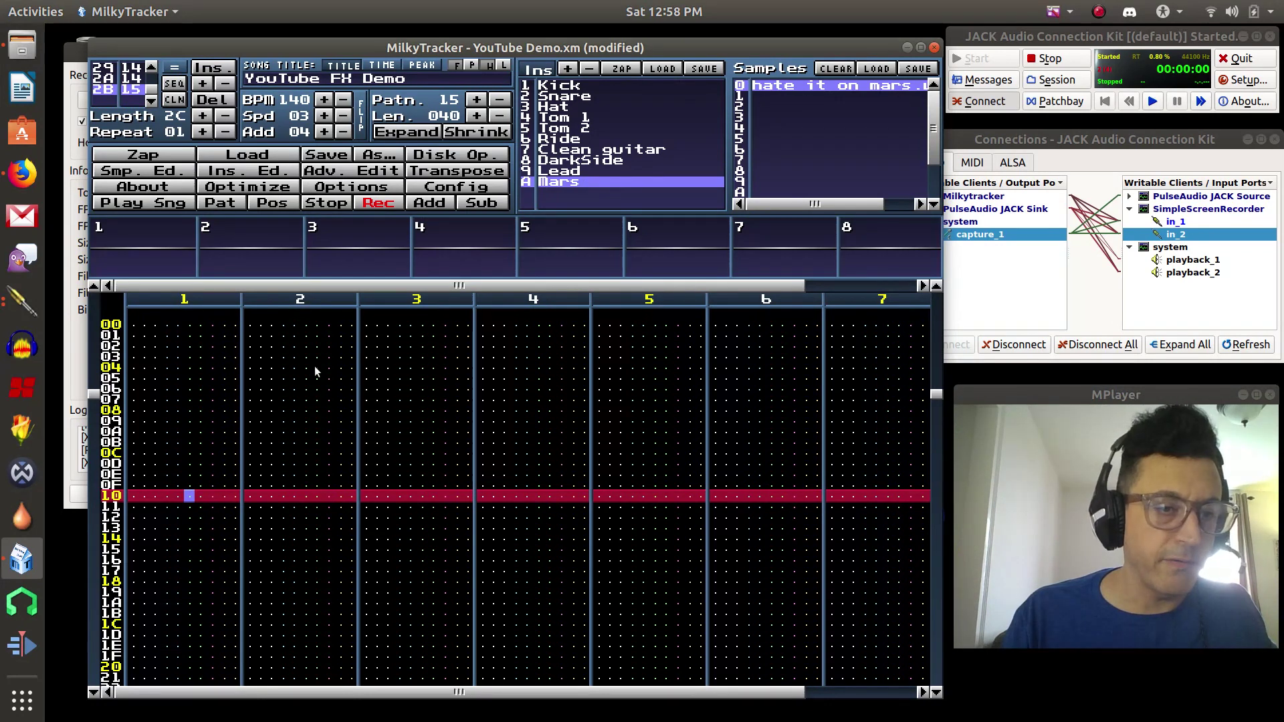
key(Up)
key(Up)
key(Up)
key(Up)
key(Up)
key(Up)
key(Up)
key(Up)
key(Up)
key(Up)
key(Up)
key(Up)
key(Up)
key(Up)
key(Up)
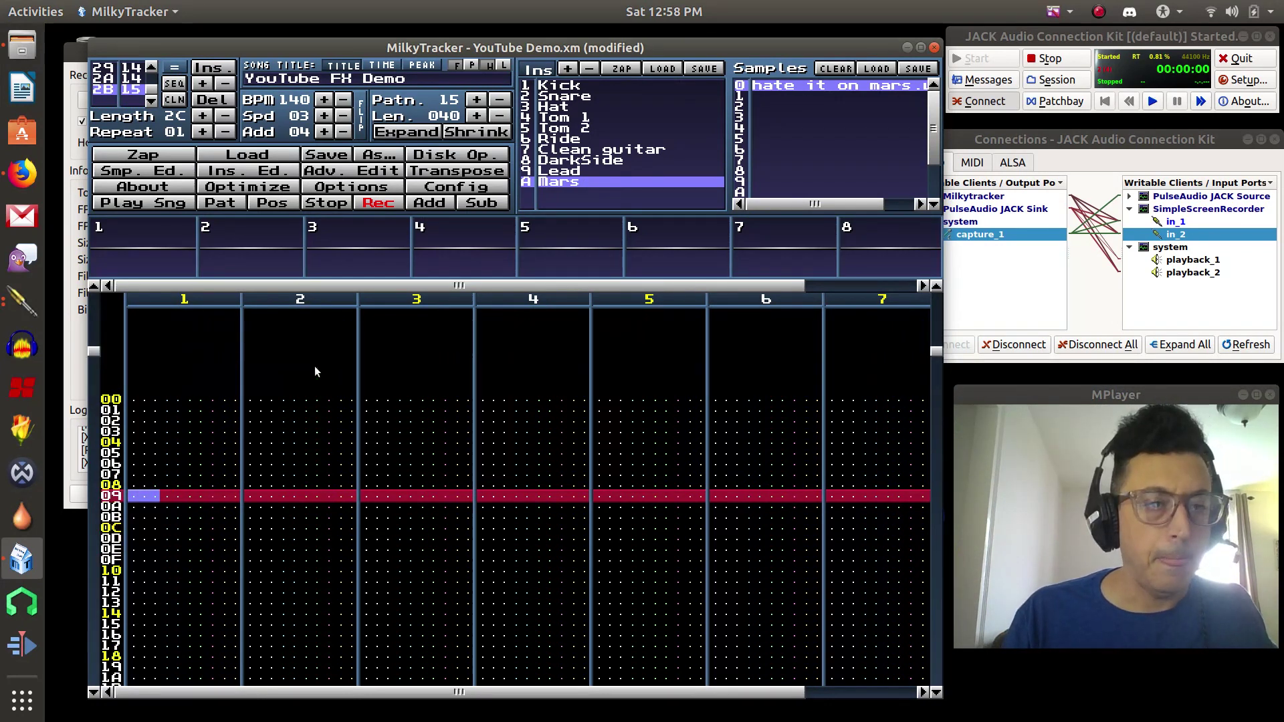
key(space)
key(Up)
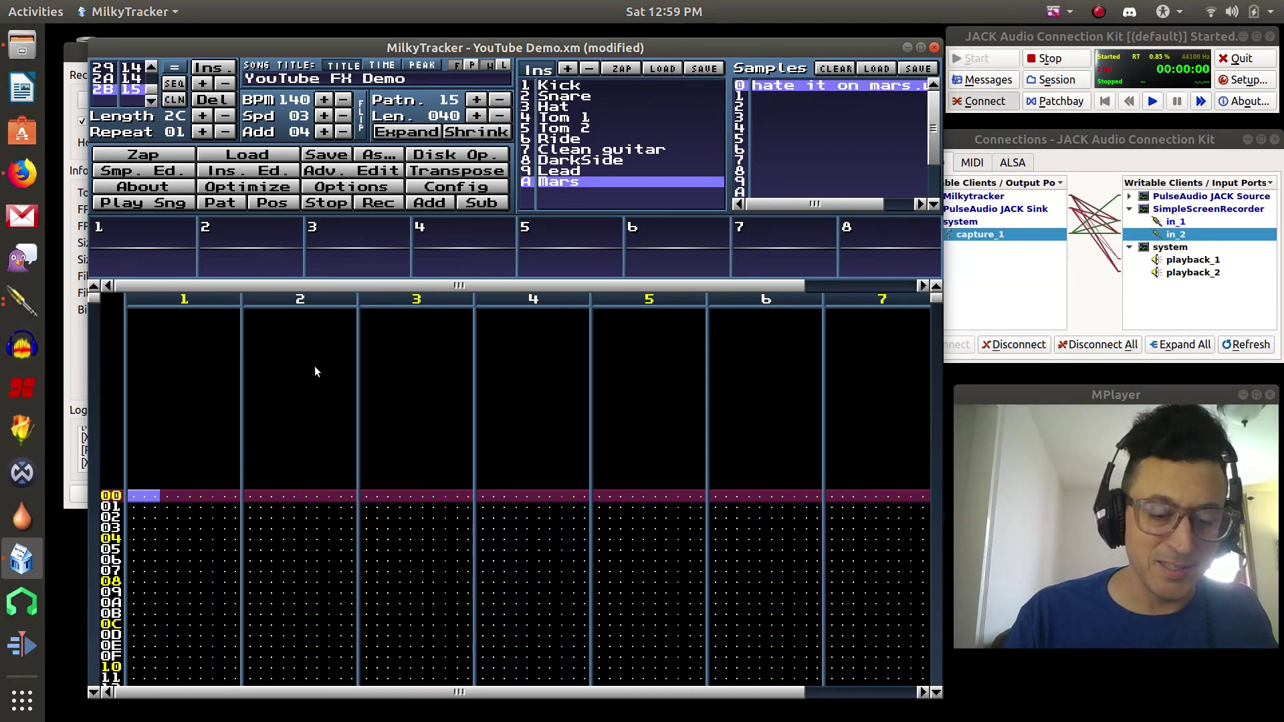
key(space)
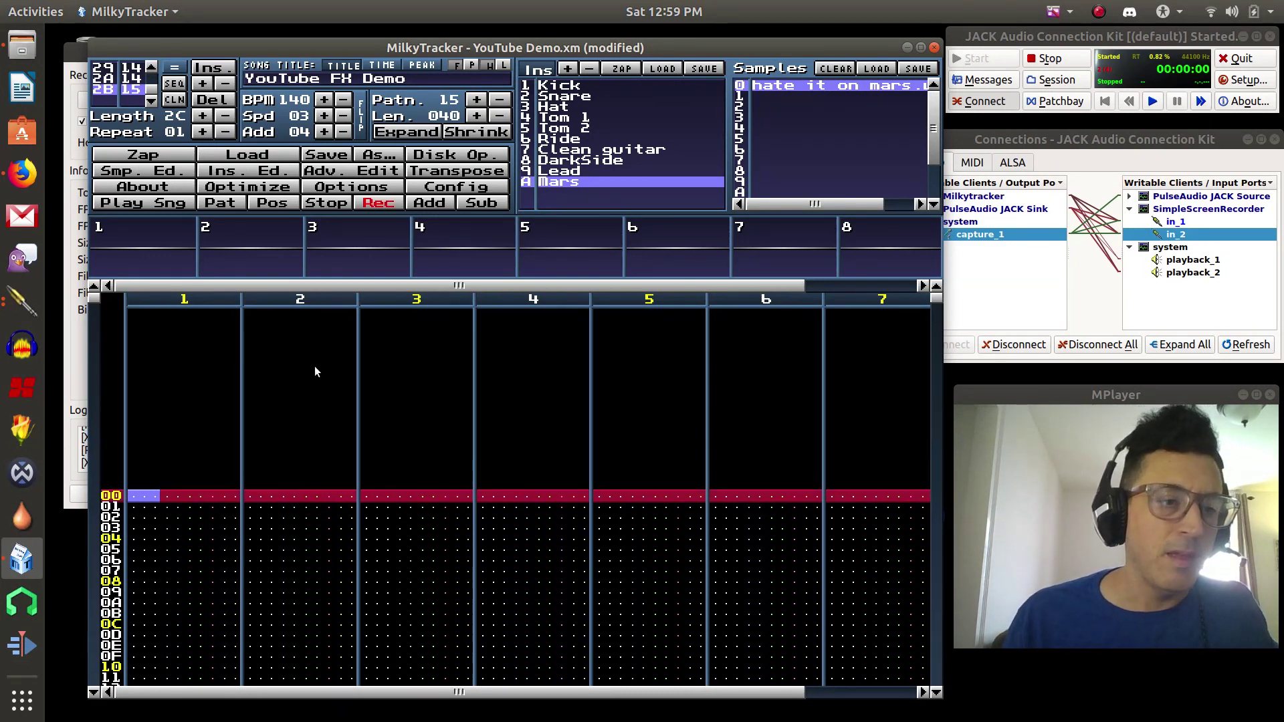
key(m)
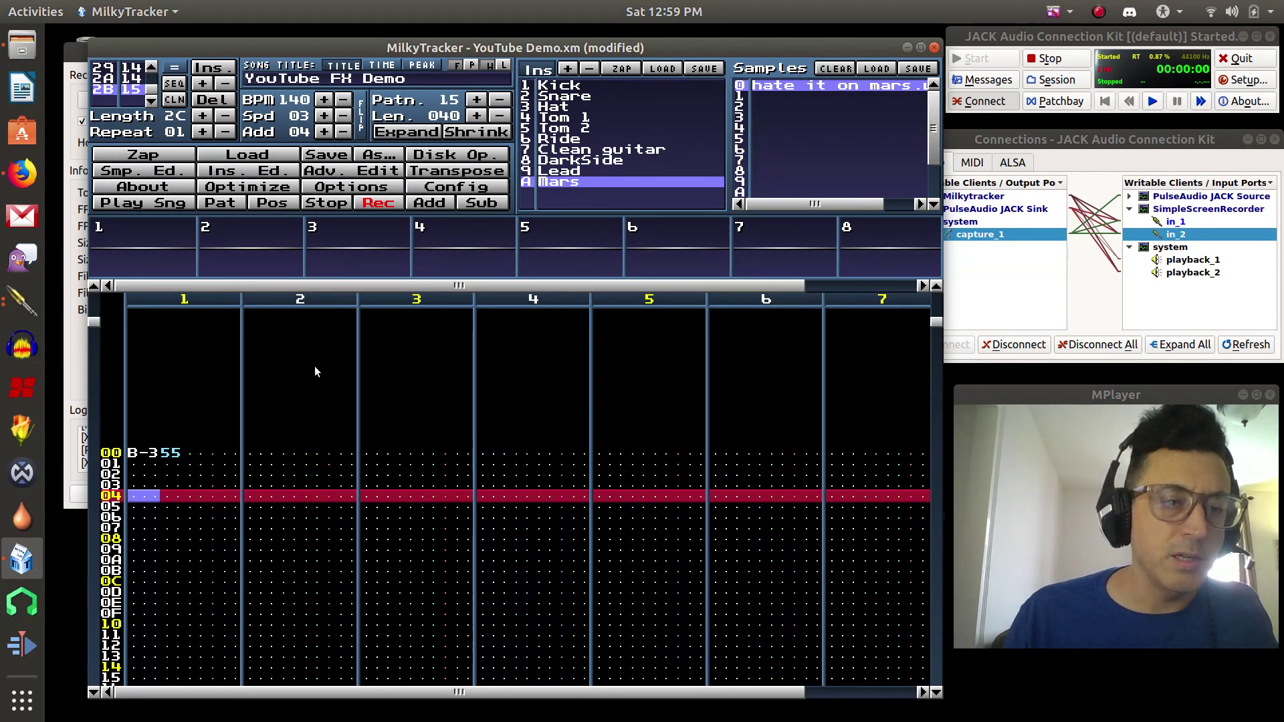
Step: Place the cursor on row 01 of channel 1 and set the Add row step to 01
key(Up)
key(Up)
key(Up)
key(Up)
key(Down)
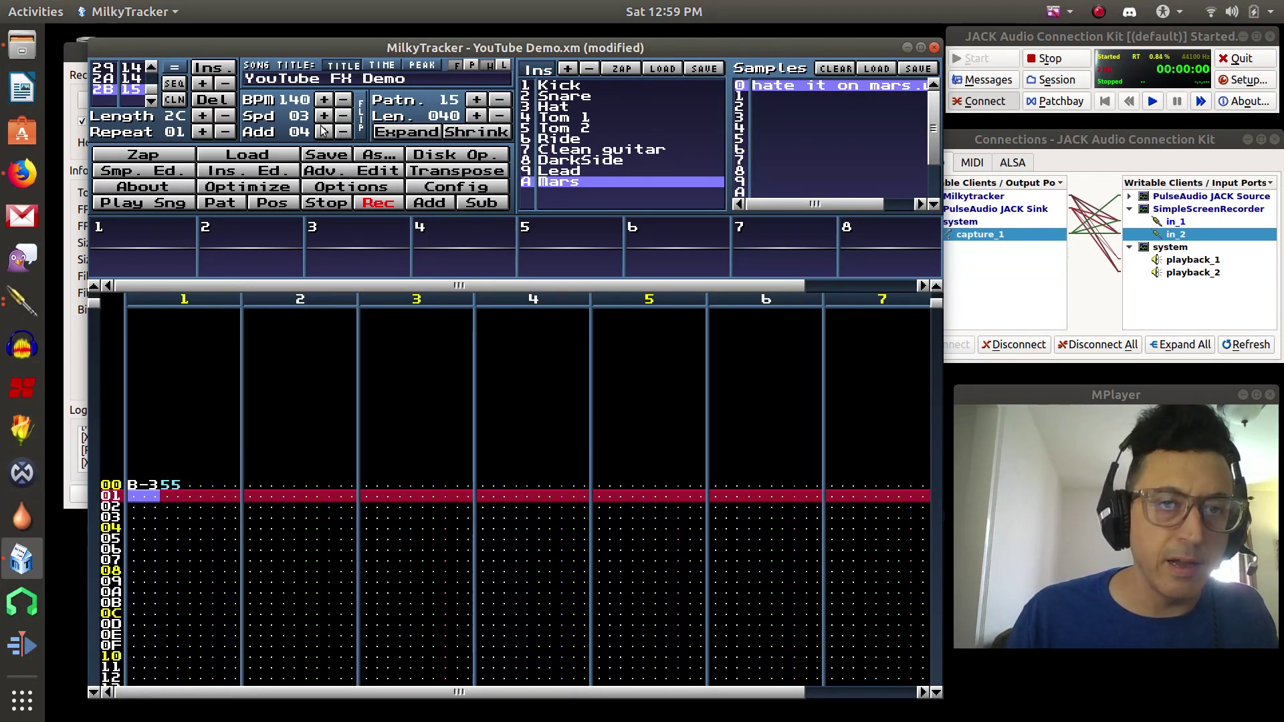
click(342, 133)
click(342, 133)
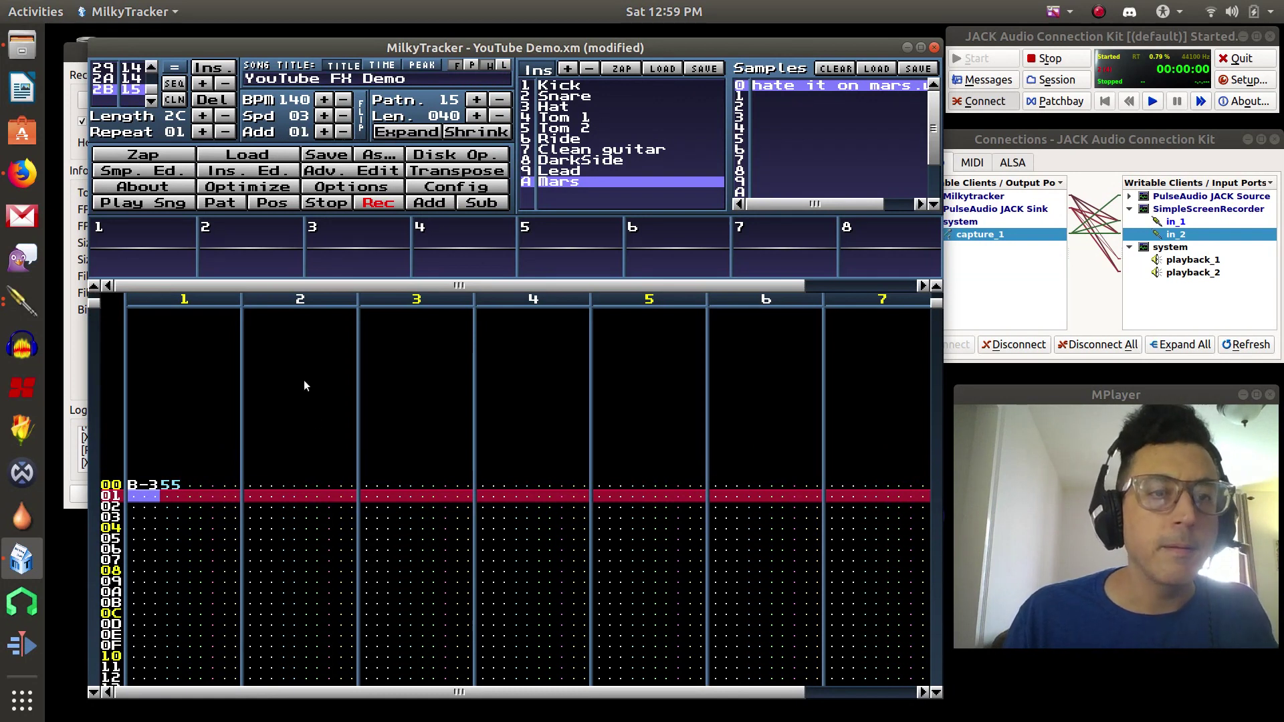
Step: Fill channel 1 from row 01 through row 24 with consecutive B-3 notes of instrument 55
key(m)
key(m)
key(m)
key(m)
key(m)
key(m)
key(m)
key(m)
key(m)
key(m)
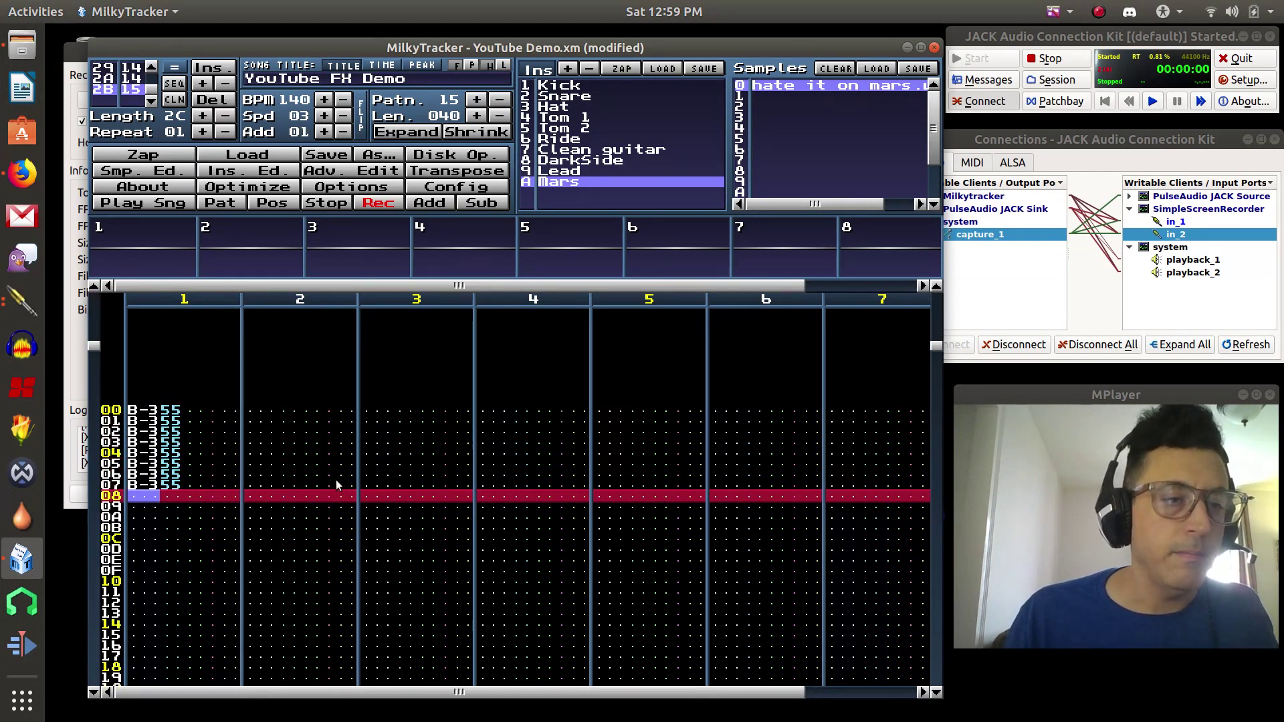
key(m)
key(m)
key(m)
key(m)
key(m)
key(m)
key(m)
key(m)
key(m)
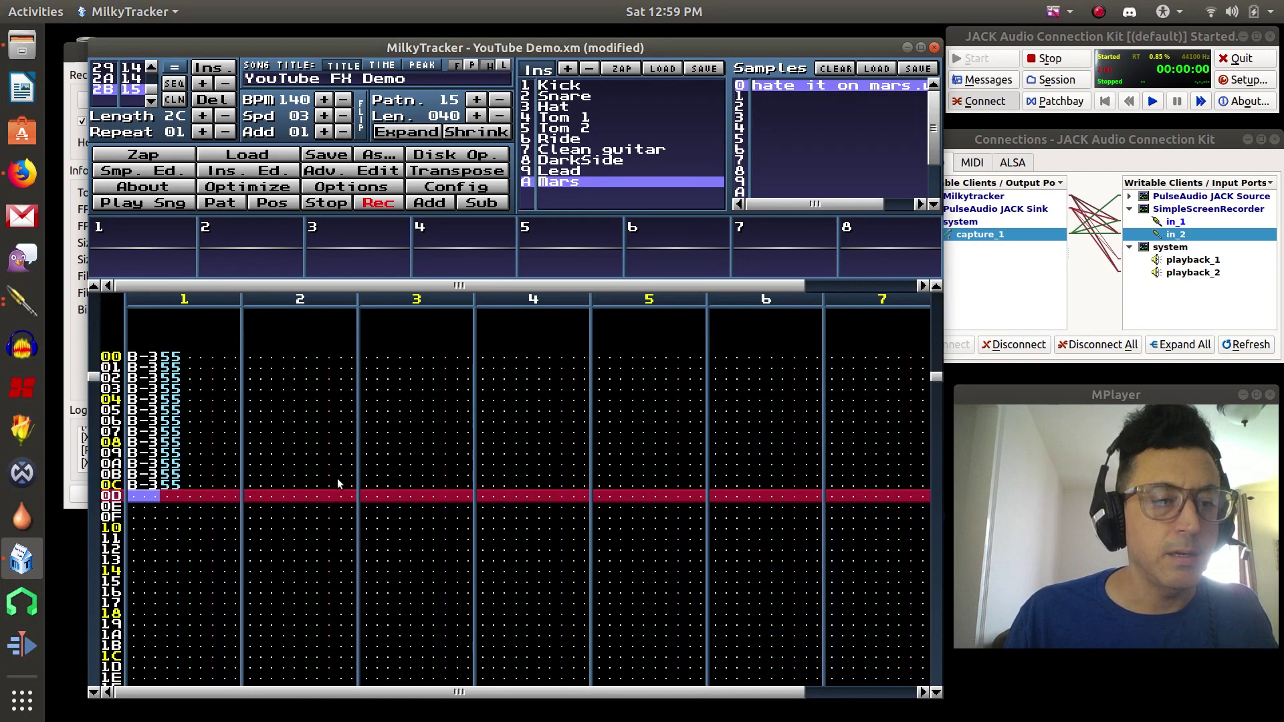
key(m)
key(m)
key(m)
key(m)
key(m)
key(m)
key(m)
key(m)
key(m)
key(m)
key(m)
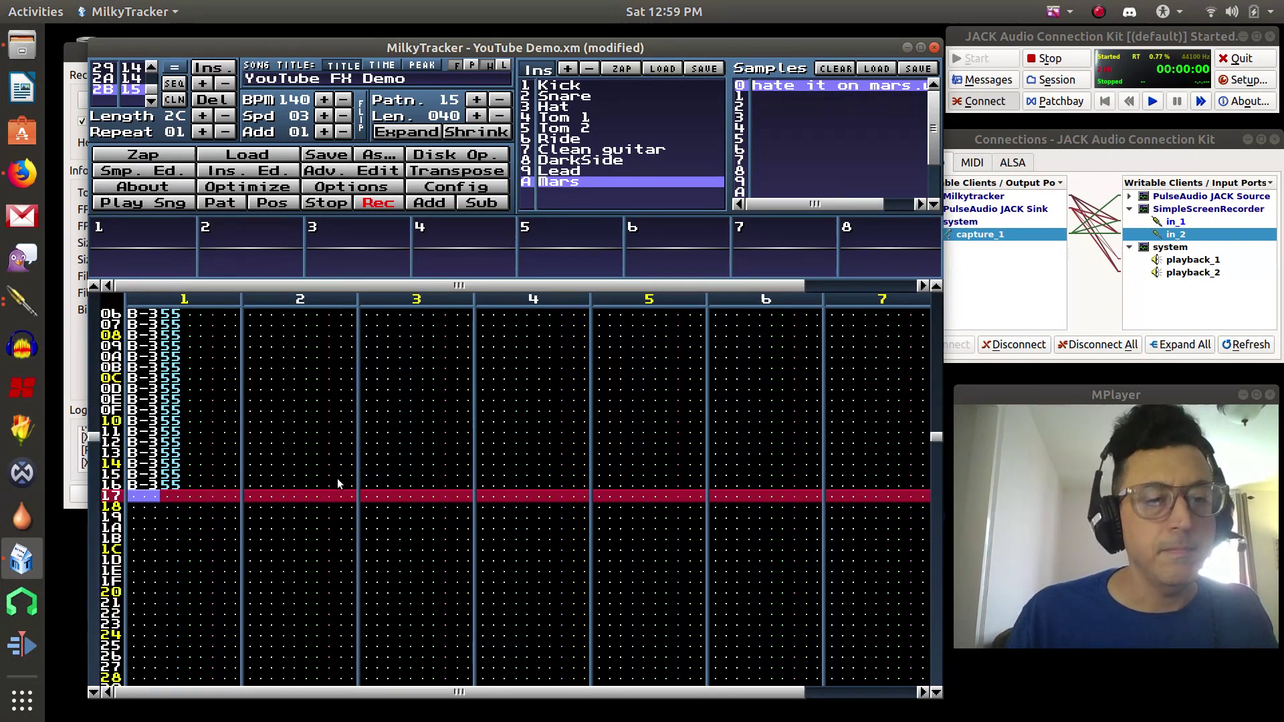
key(m)
key(m)
key(m)
key(m)
key(m)
key(m)
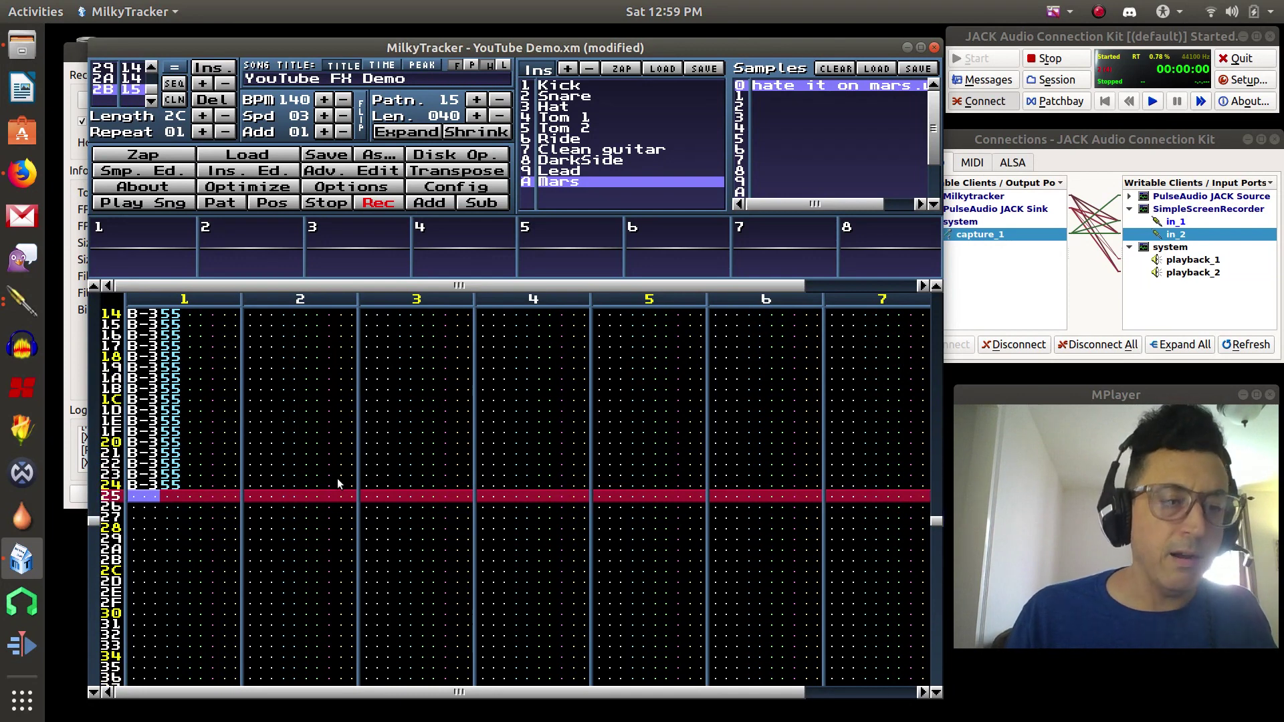
Step: Fill the effect column of channel 1 with sample offset command 900 from row 00 through row 24
key(Up)
key(Up)
key(Up)
key(Up)
key(Up)
key(Up)
key(Up)
key(Up)
key(Up)
key(Up)
key(Up)
key(Up)
key(Up)
key(Up)
key(Up)
key(Up)
key(Up)
key(Up)
key(Up)
key(Up)
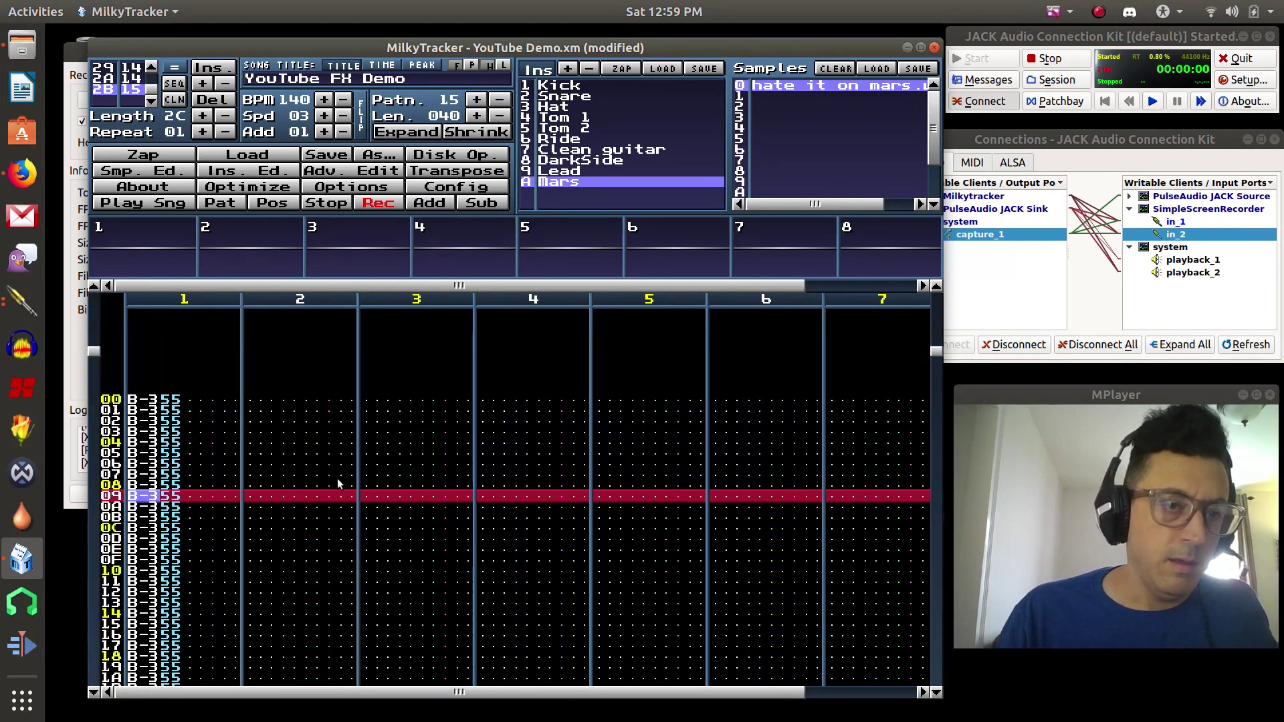
key(Up)
key(Up)
key(Up)
key(Up)
key(Up)
key(Up)
key(Up)
key(Up)
key(Up)
key(Right)
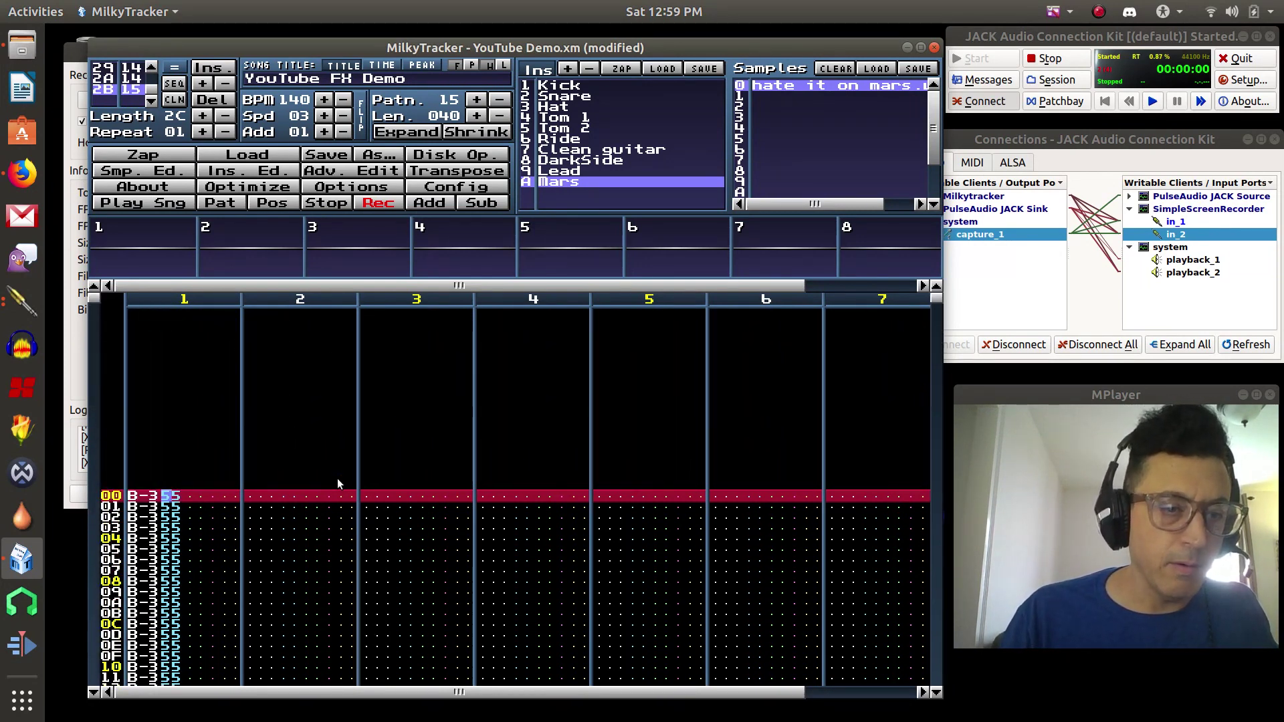
key(Right)
key(Right)
key(Right)
key(Right)
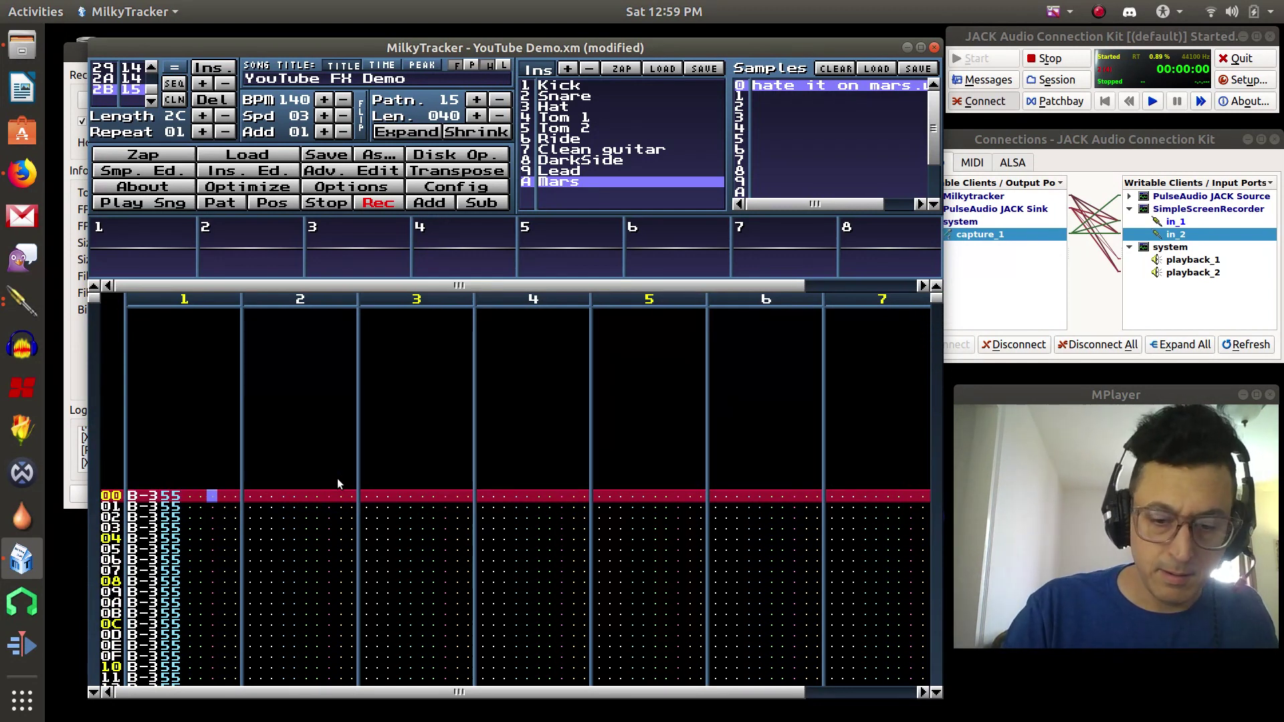
key(9)
key(9)
key(9)
key(9)
key(9)
key(9)
key(9)
key(9)
key(9)
key(9)
key(9)
key(9)
key(9)
key(9)
key(9)
key(9)
key(9)
key(9)
key(9)
key(9)
key(9)
key(9)
key(9)
key(9)
key(9)
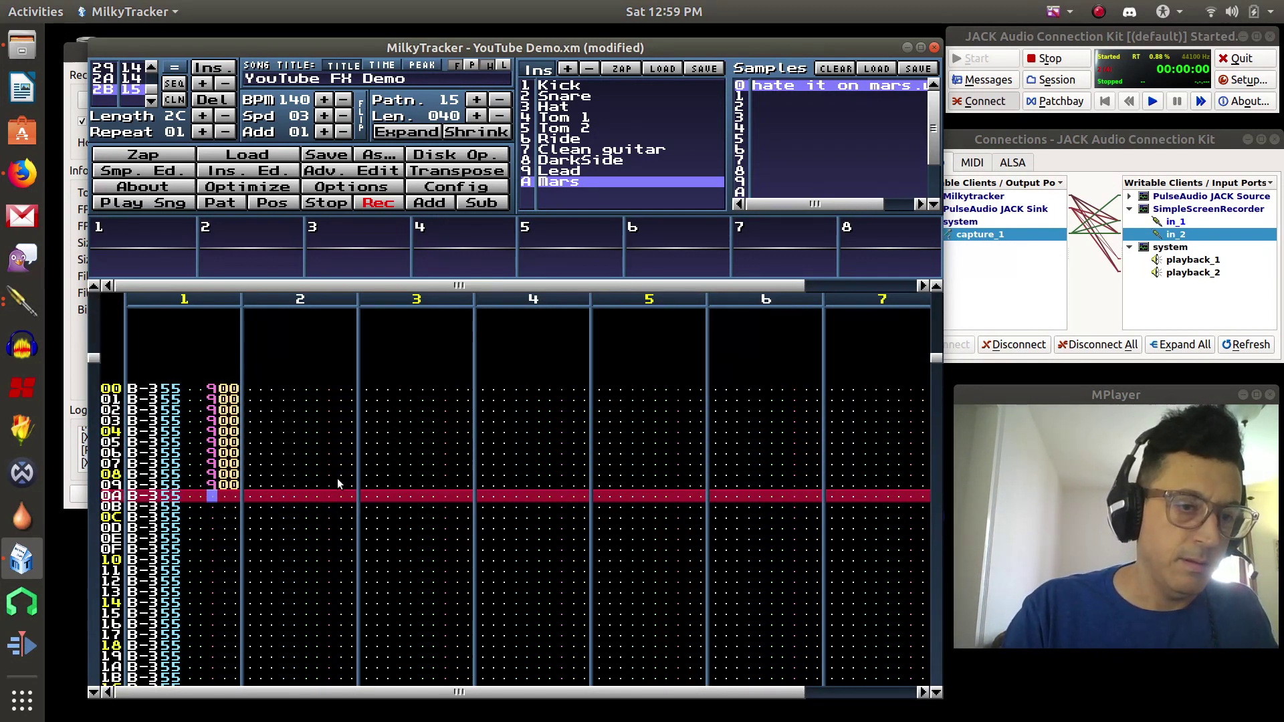
key(9)
key(9)
key(9)
key(9)
key(9)
key(9)
key(9)
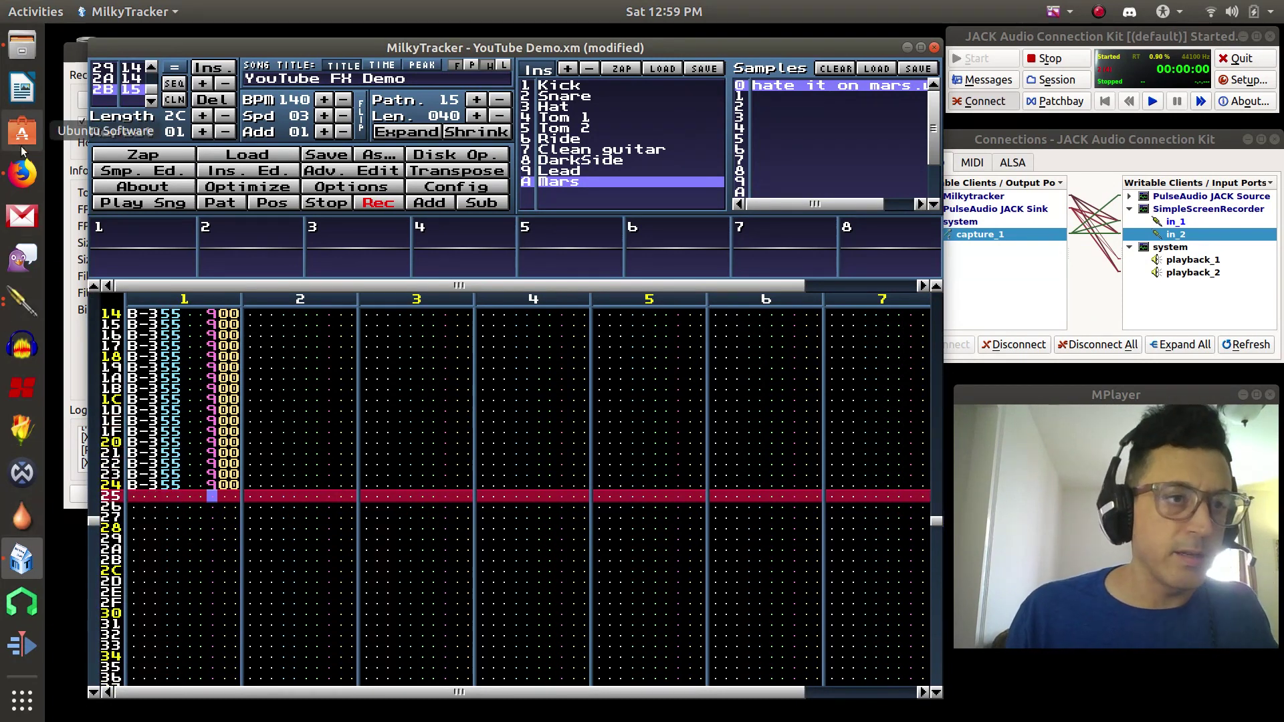
click(27, 178)
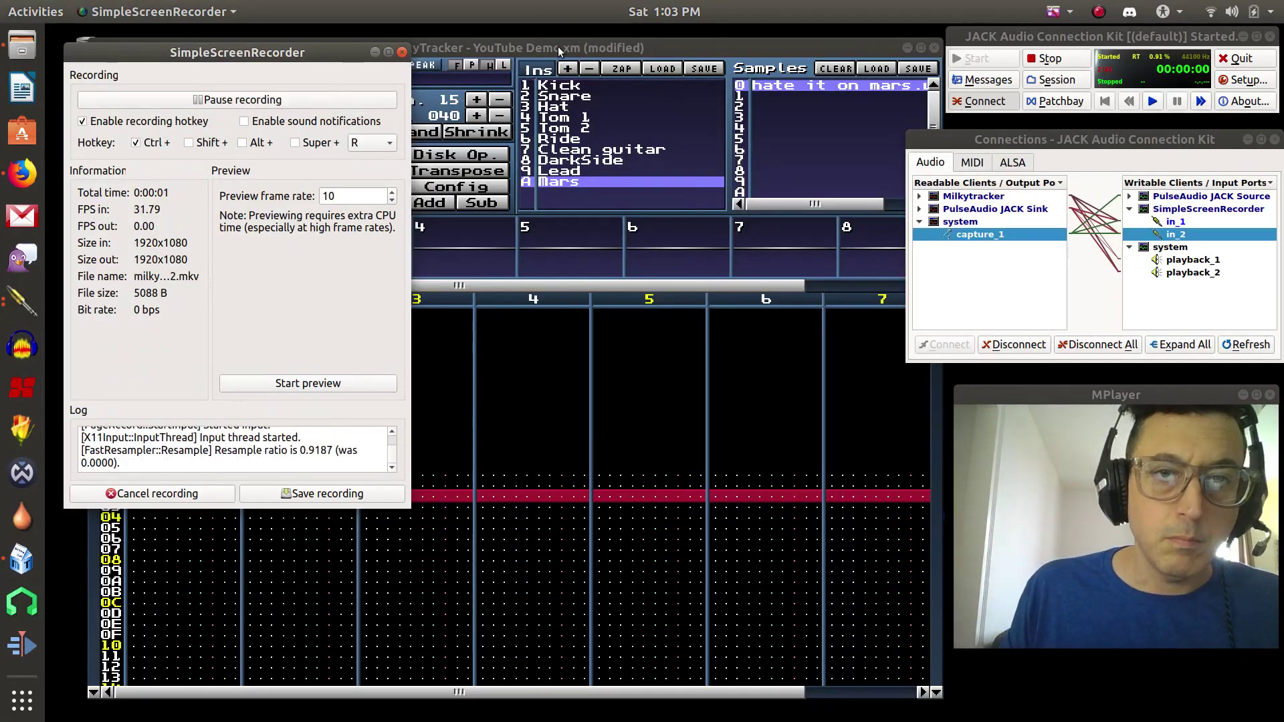
Step: Return to the MilkyTracker window and fill channel 1 from row 00 through row 24 with C-4 notes of instrument A
click(558, 46)
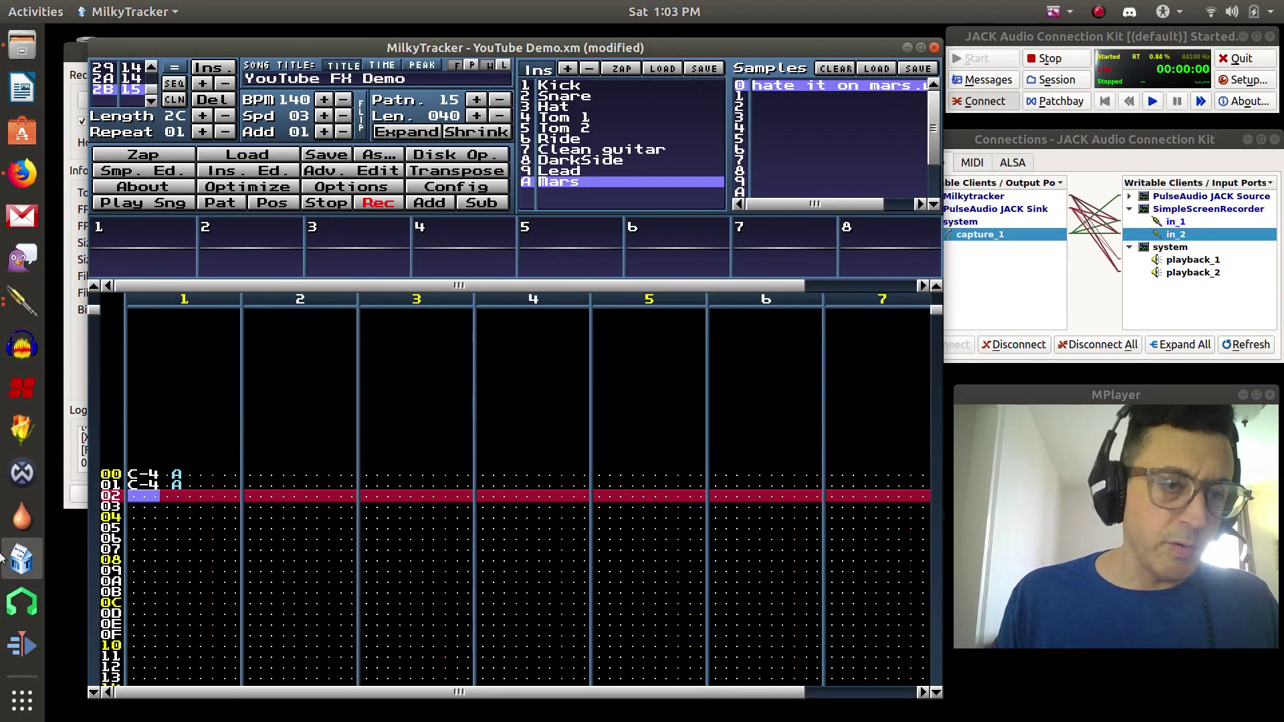
key(z)
key(z)
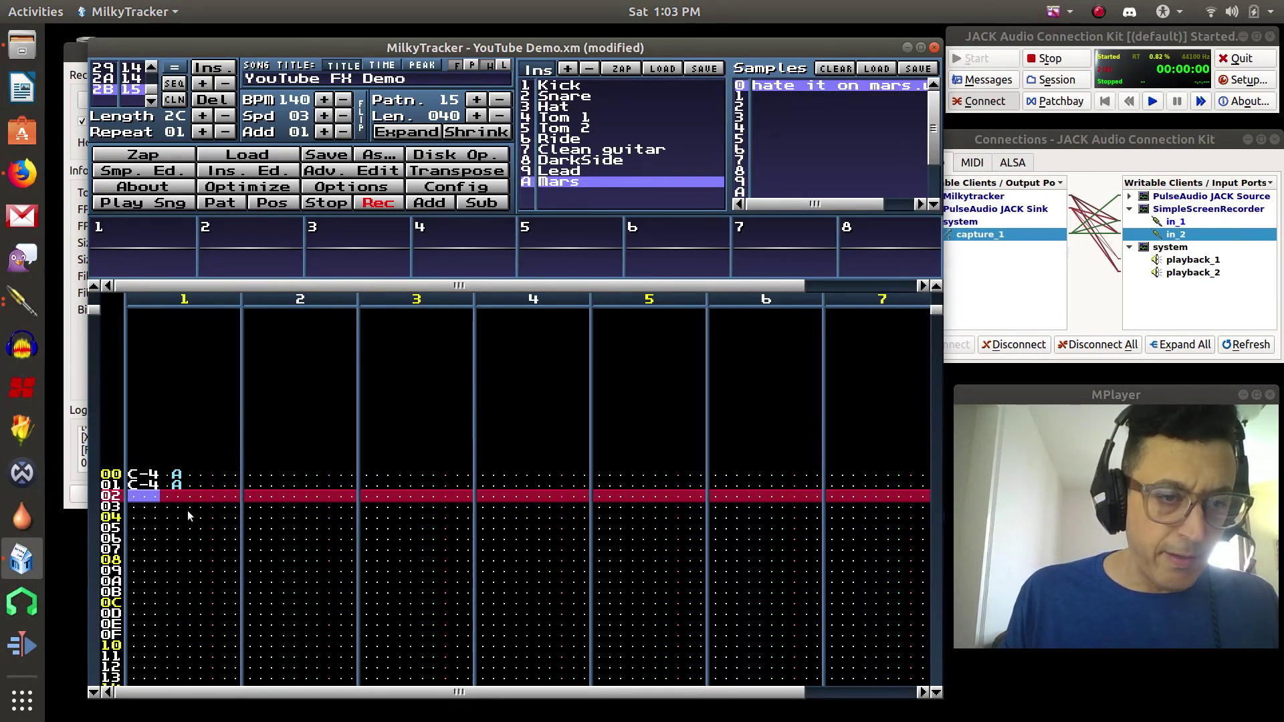
key(z)
key(z)
key(z)
key(z)
key(z)
key(z)
key(z)
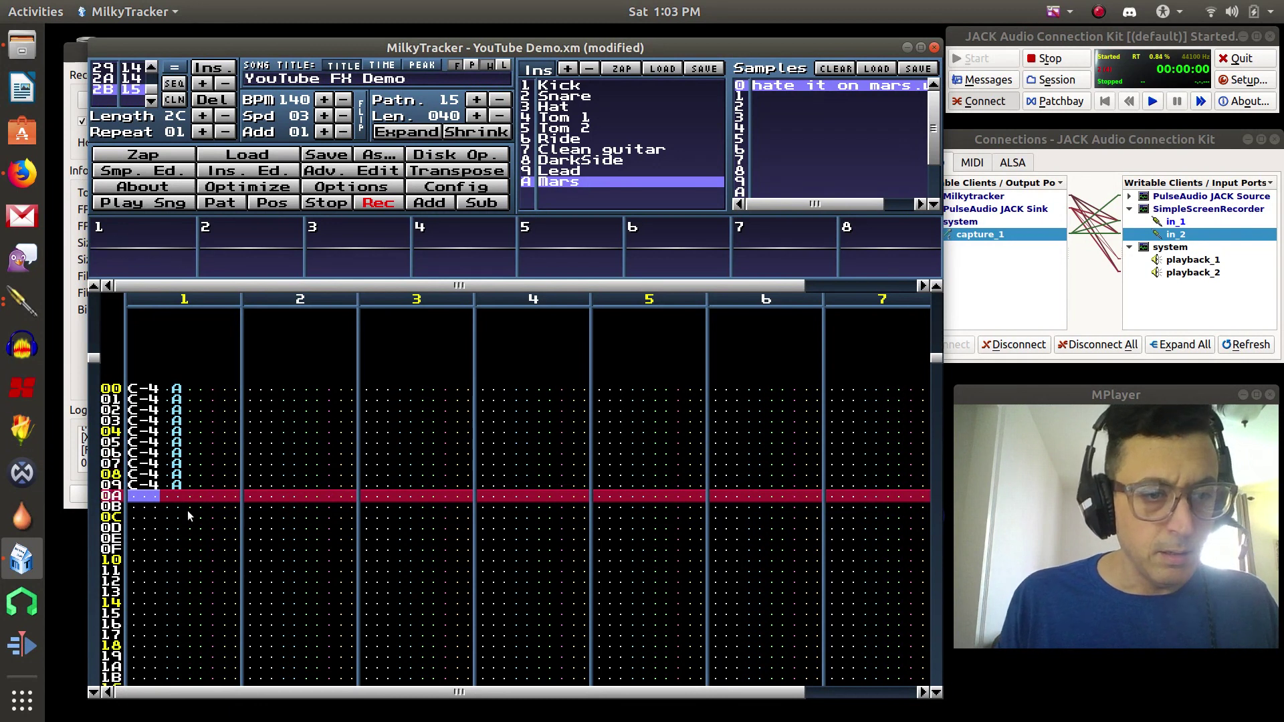
key(z)
key(z)
key(z)
key(z)
key(z)
key(z)
key(z)
key(z)
key(z)
key(z)
key(z)
key(z)
key(z)
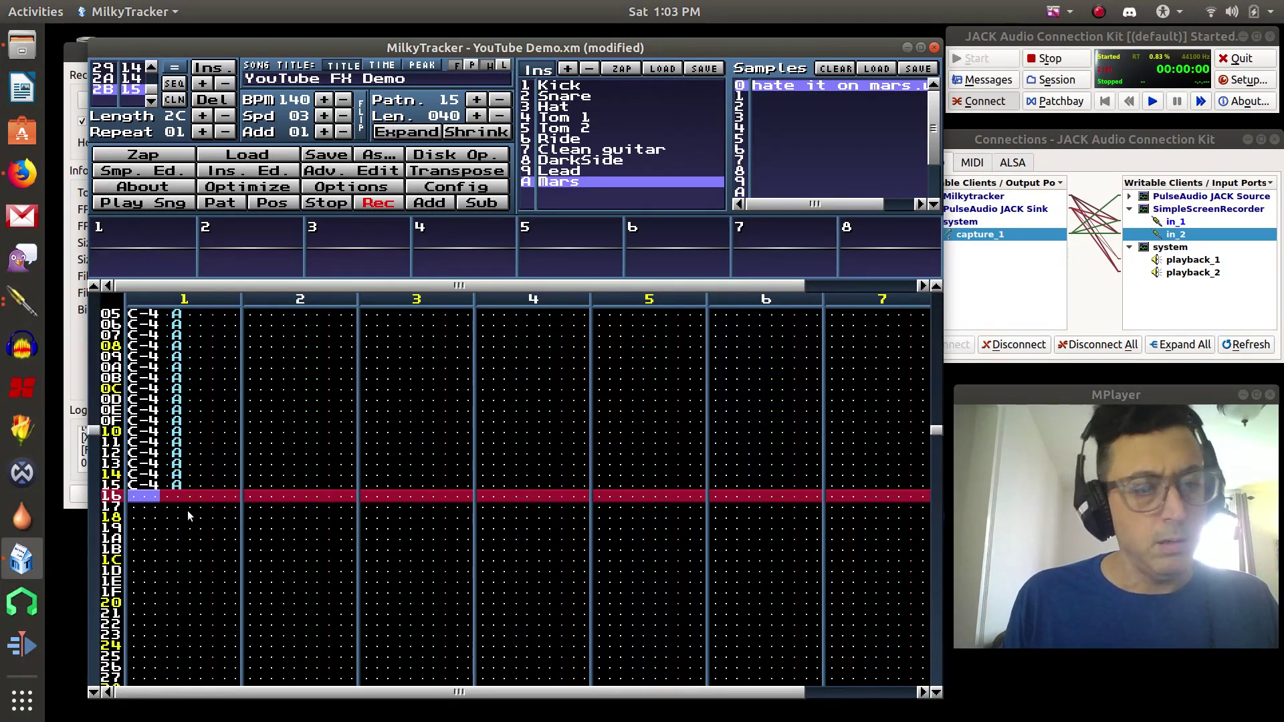
key(z)
key(z)
key(z)
key(z)
key(z)
key(z)
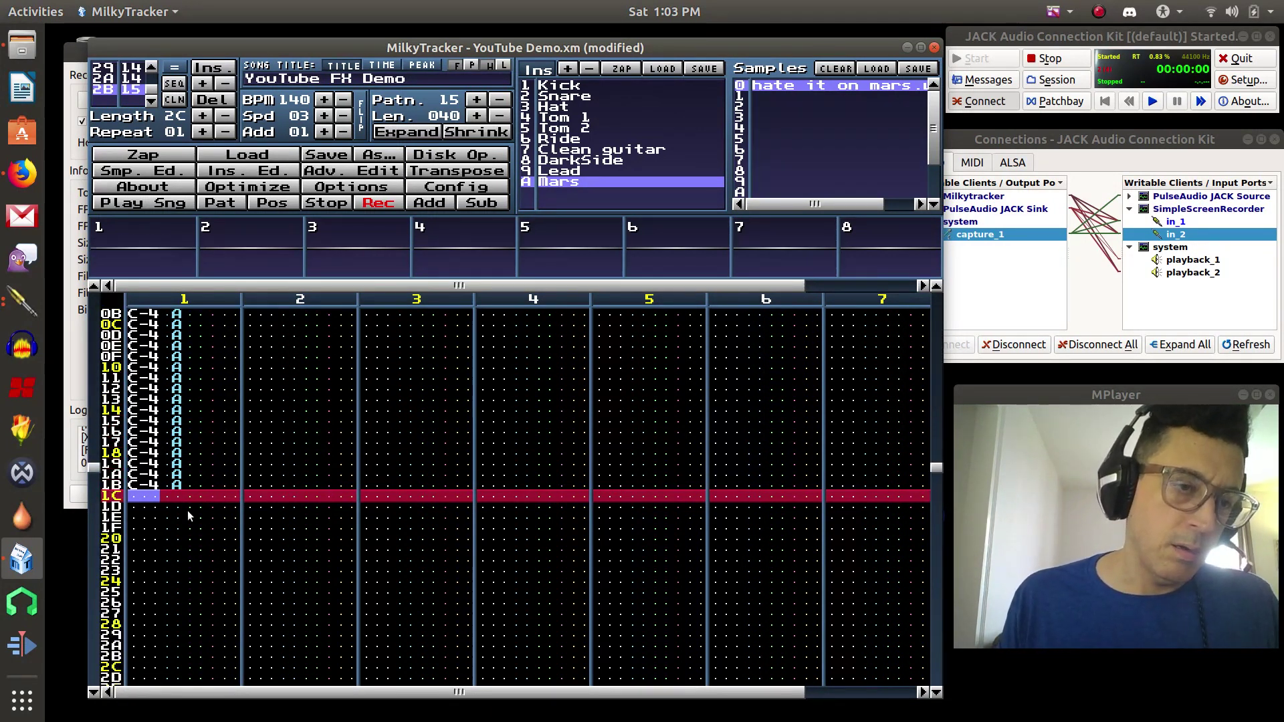
key(z)
key(z)
key(z)
key(z)
key(z)
key(z)
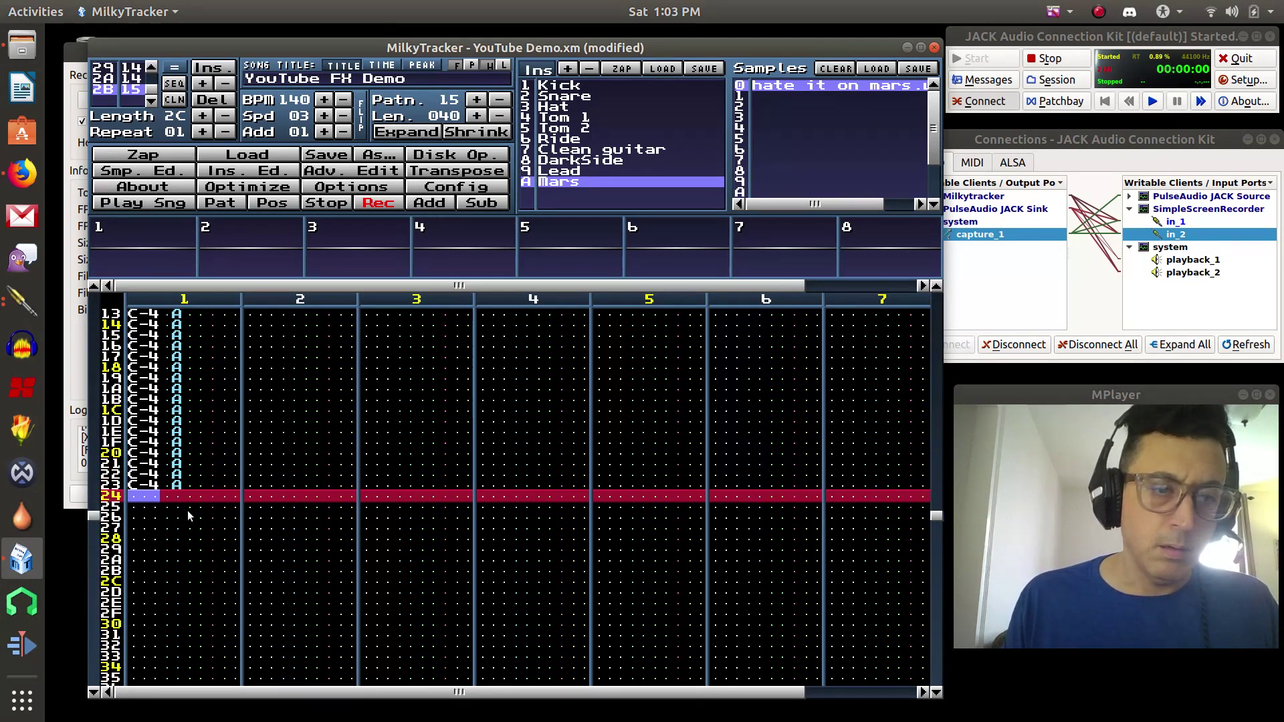
Step: Add effect command 900 to every C-4 note on channel 1 from row 00 through row 24
key(Up)
key(Up)
key(Up)
key(Up)
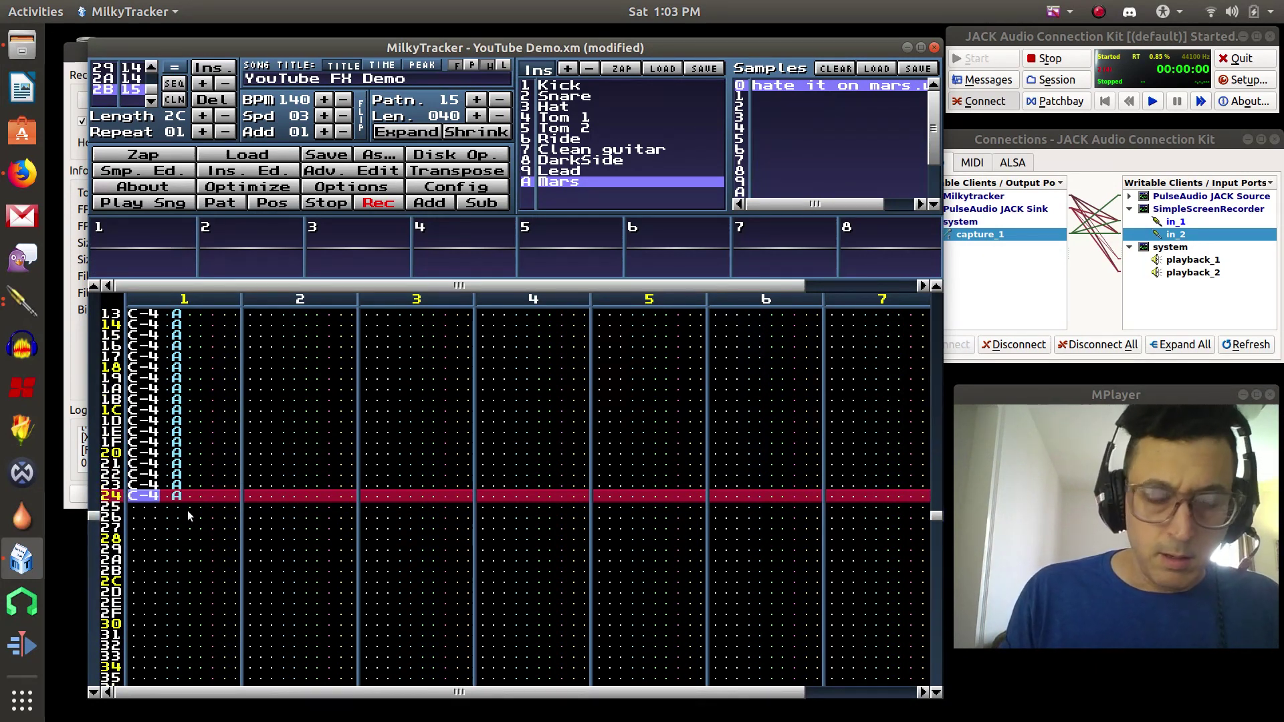
key(Up)
key(Up)
key(Up)
key(Up)
key(Up)
key(Up)
key(Up)
key(Up)
key(Up)
key(Up)
key(Up)
key(Up)
key(Up)
key(Up)
key(Up)
key(Up)
key(Up)
key(Up)
key(Up)
key(Up)
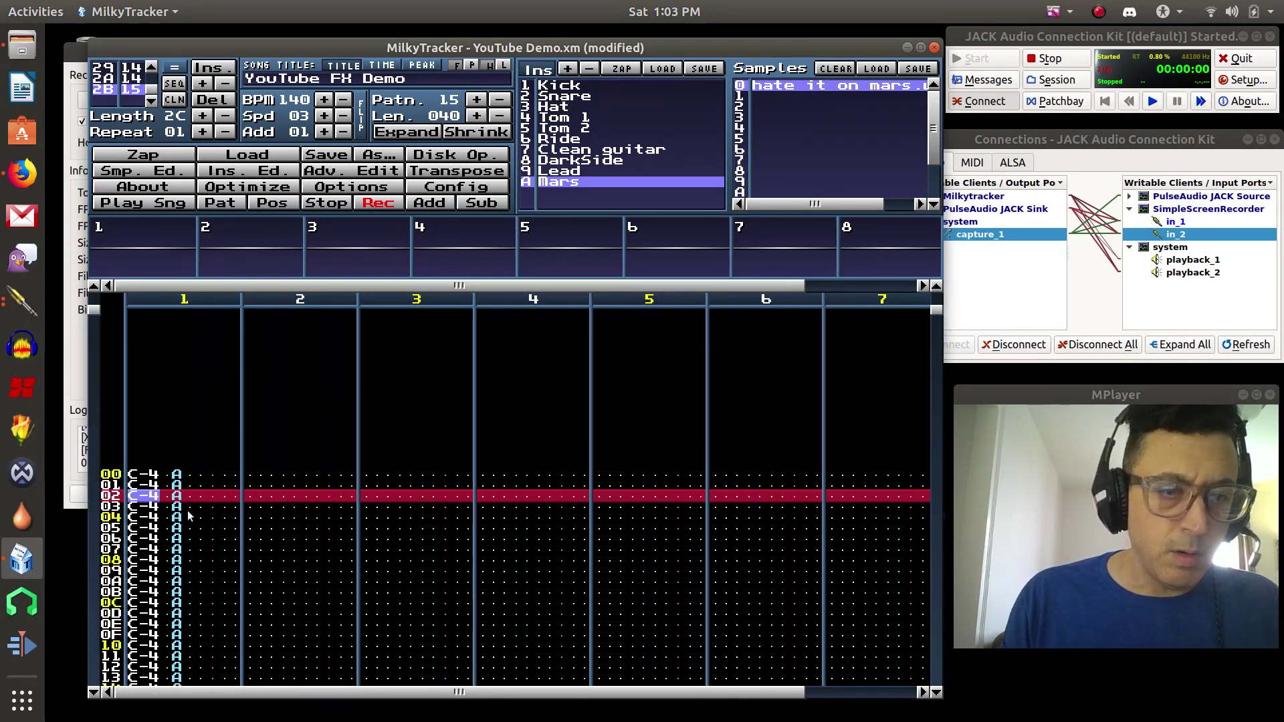
key(Right)
key(Right)
key(Right)
key(Right)
key(Right)
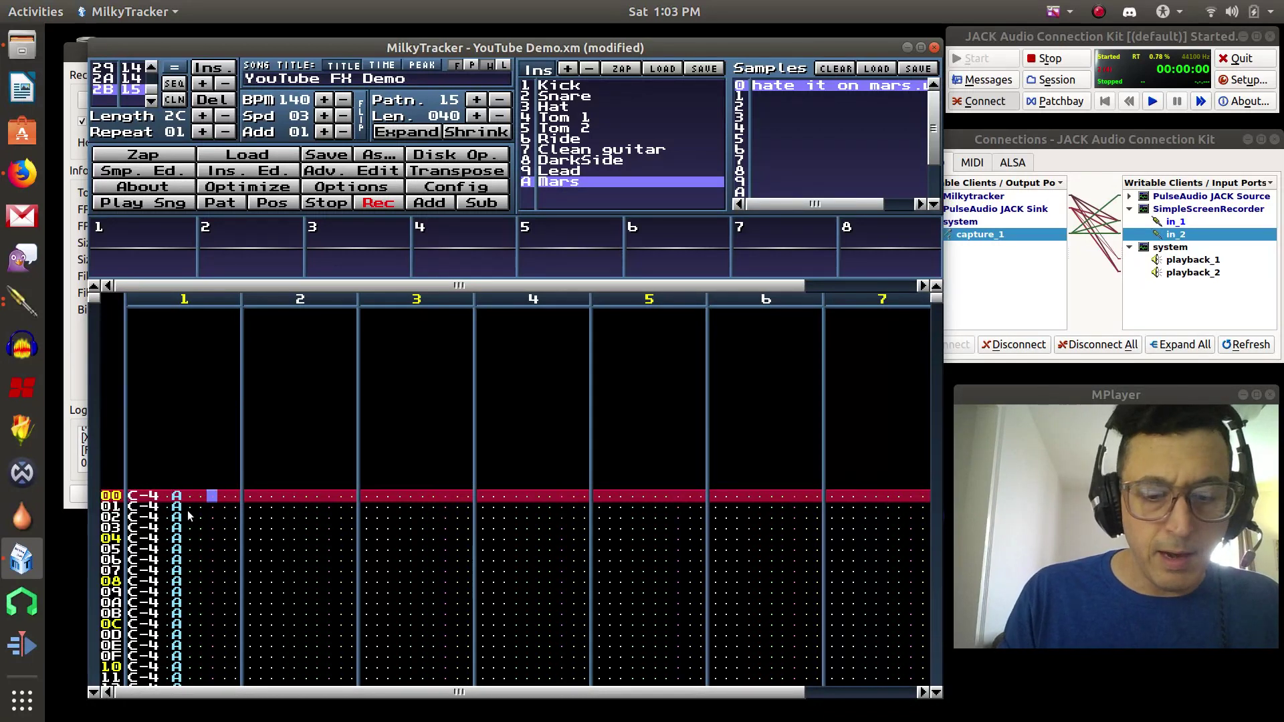
text(999999999999999999999999999999999999)
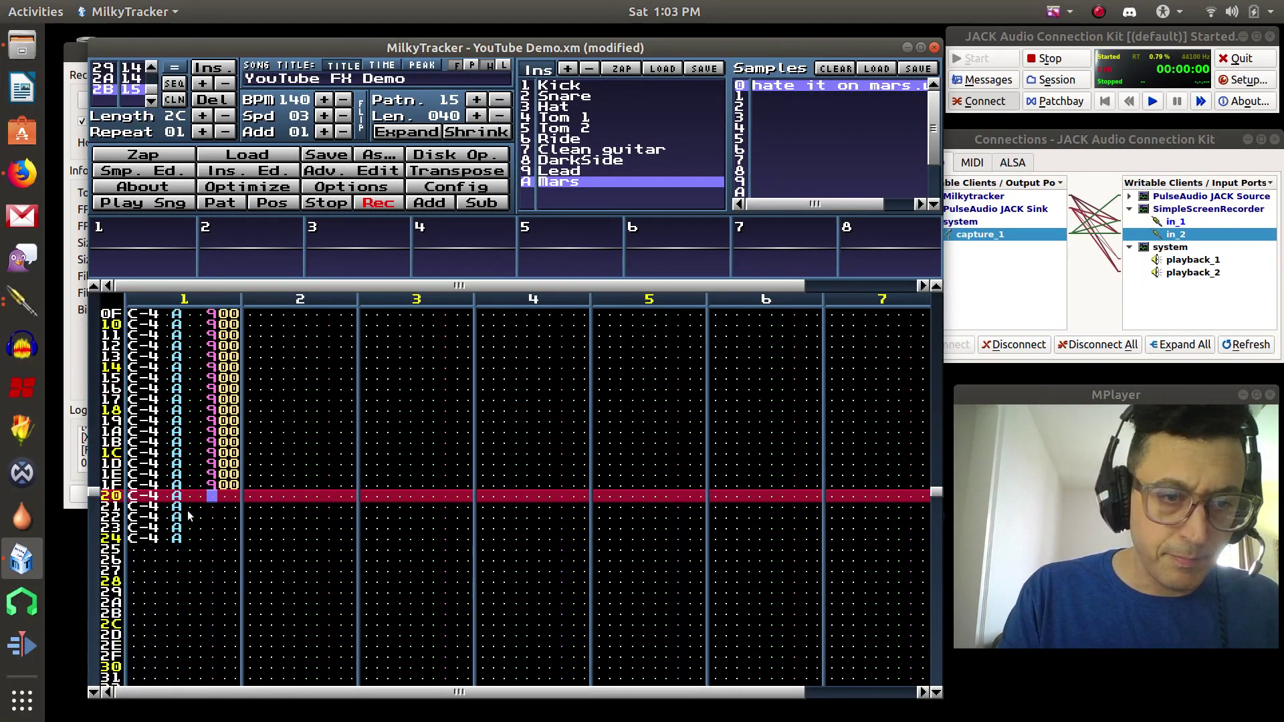
text(9)
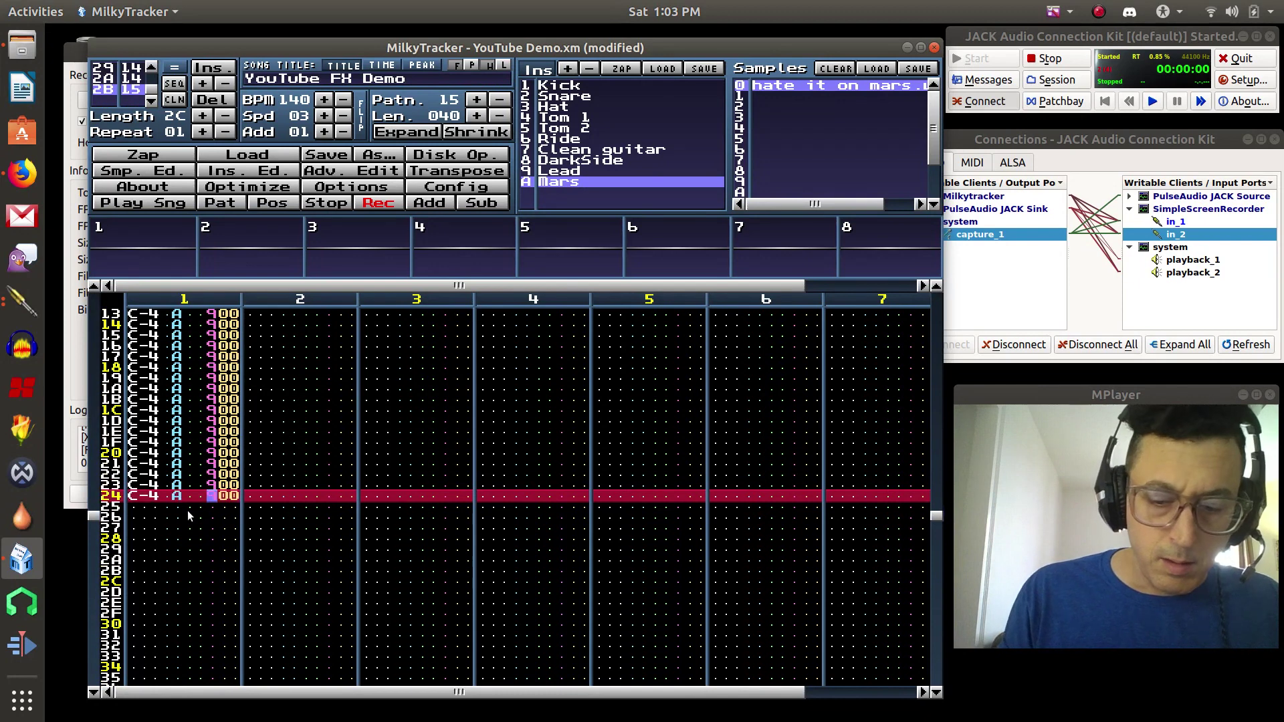
Step: Change the sample offset commands on channel 1 to 910 from row 01 through row 24 and play the pattern briefly
key(Up)
key(Up)
key(Up)
key(Up)
key(Up)
key(Up)
key(Up)
key(Up)
key(Up)
key(Up)
key(Up)
key(Up)
key(Up)
key(Up)
key(Up)
key(Up)
key(Up)
key(Up)
key(Up)
key(Up)
key(Up)
key(Up)
key(Up)
key(Up)
key(Up)
key(Up)
key(Up)
key(Up)
key(Up)
key(Up)
key(Up)
key(Up)
key(Up)
key(Up)
key(Up)
key(Up)
key(Up)
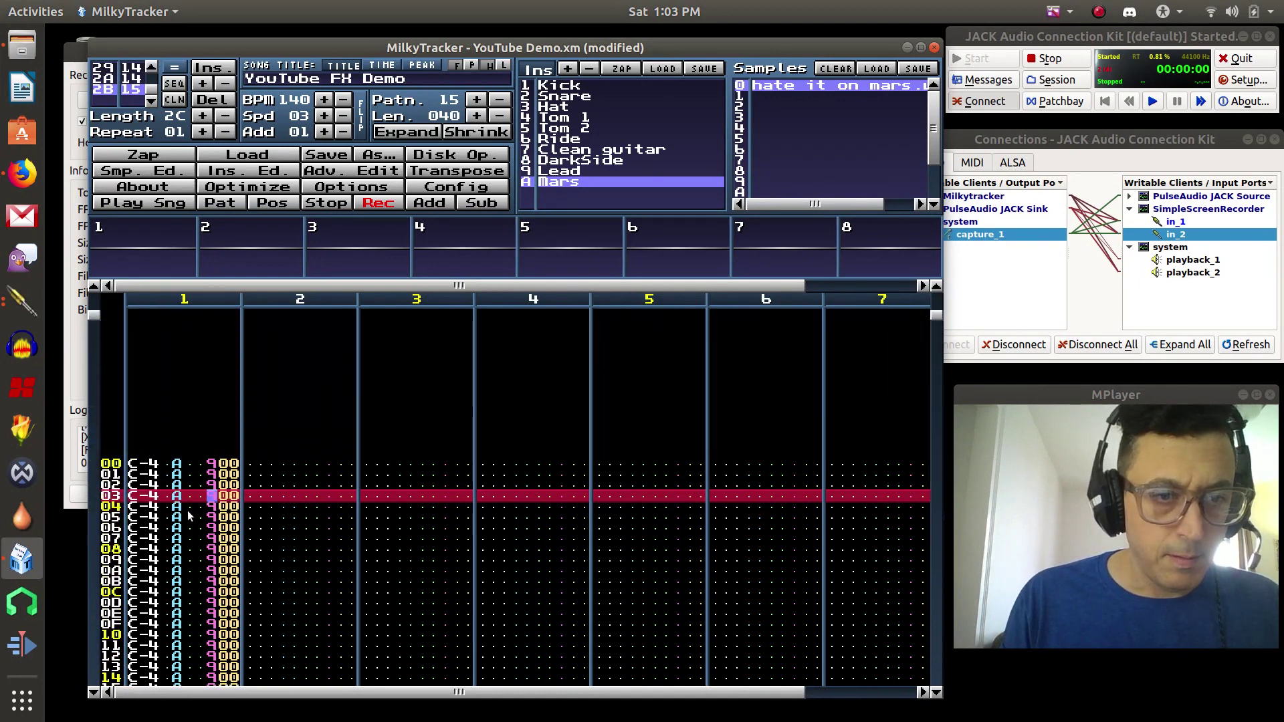
text(9)
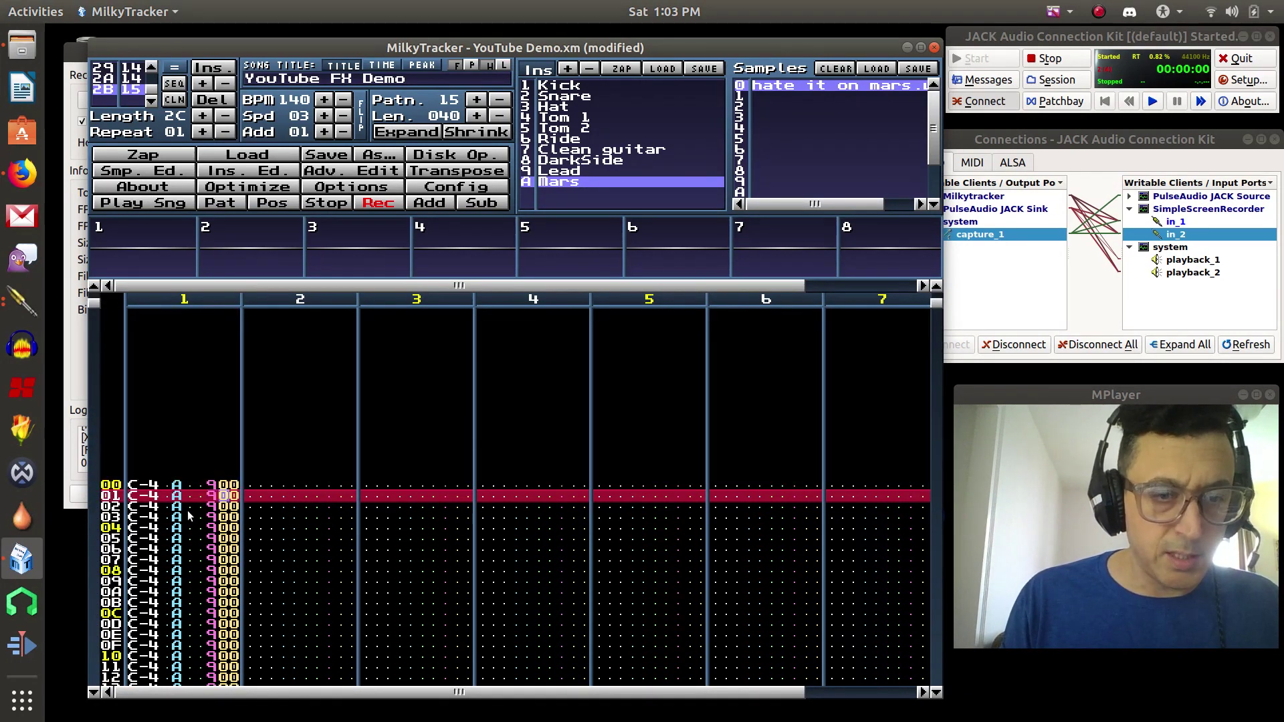
text(1111111111111111111111111111111111)
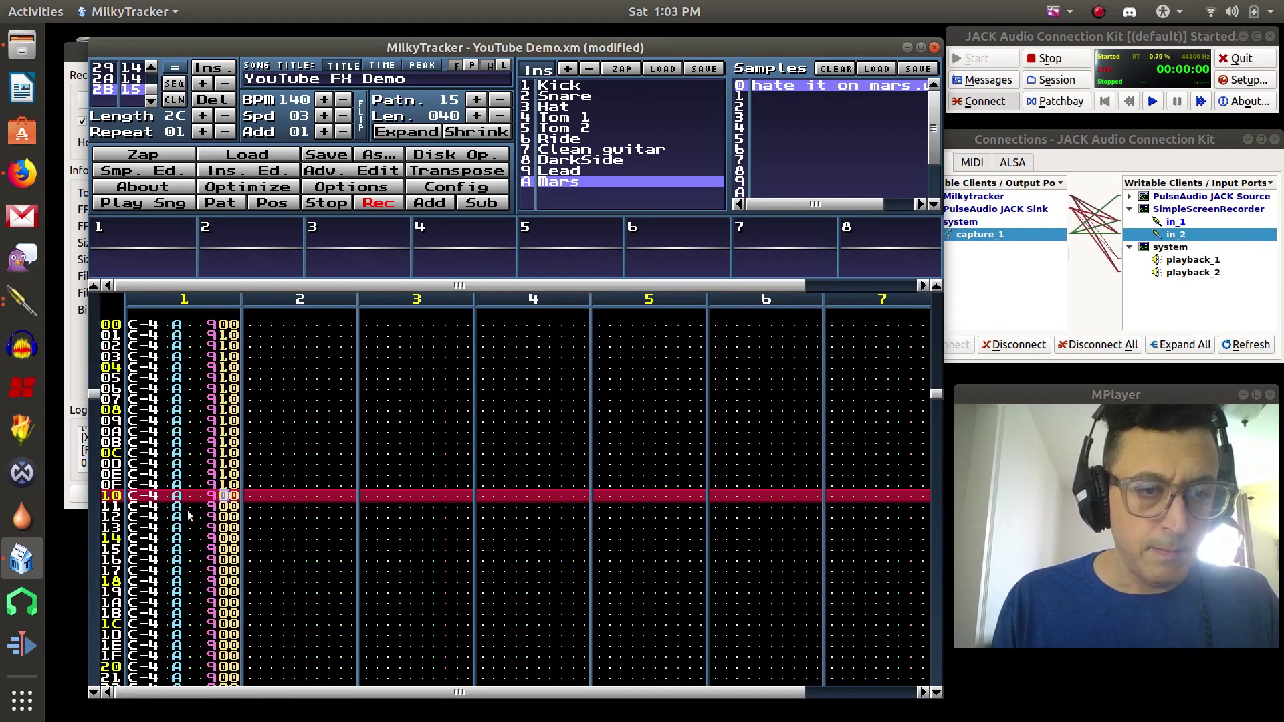
text(11)
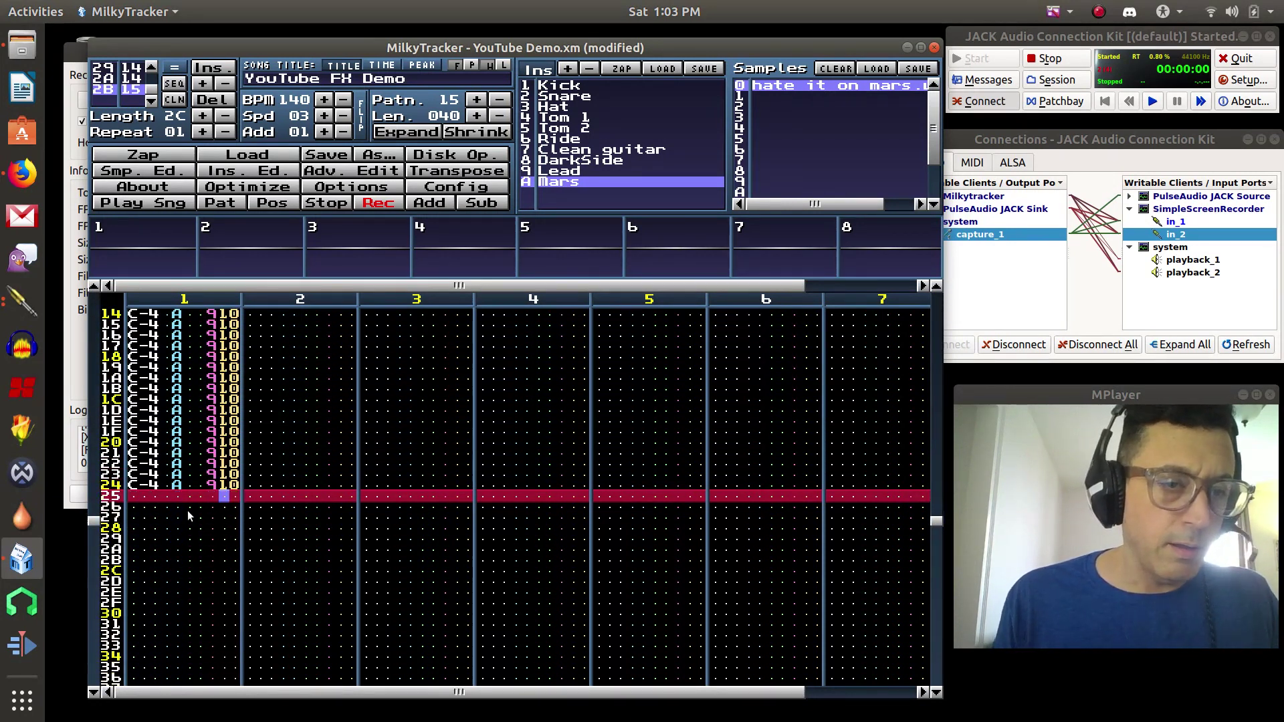
click(226, 205)
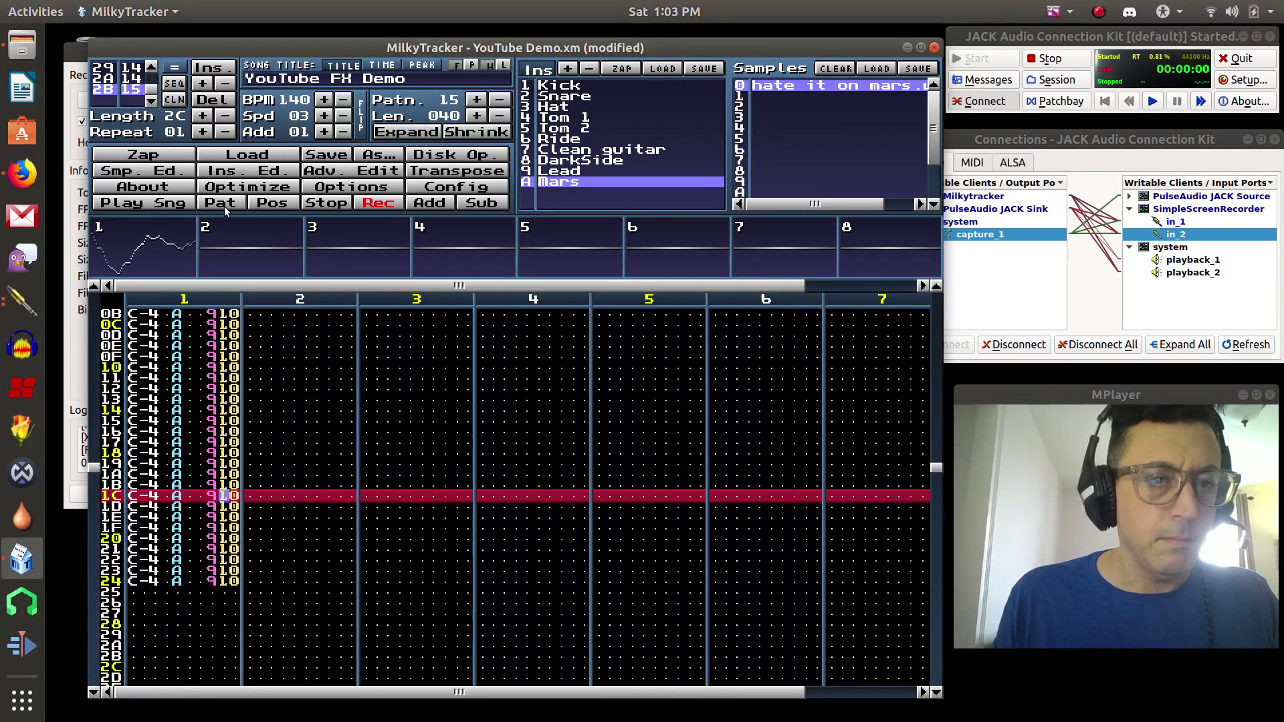
click(319, 204)
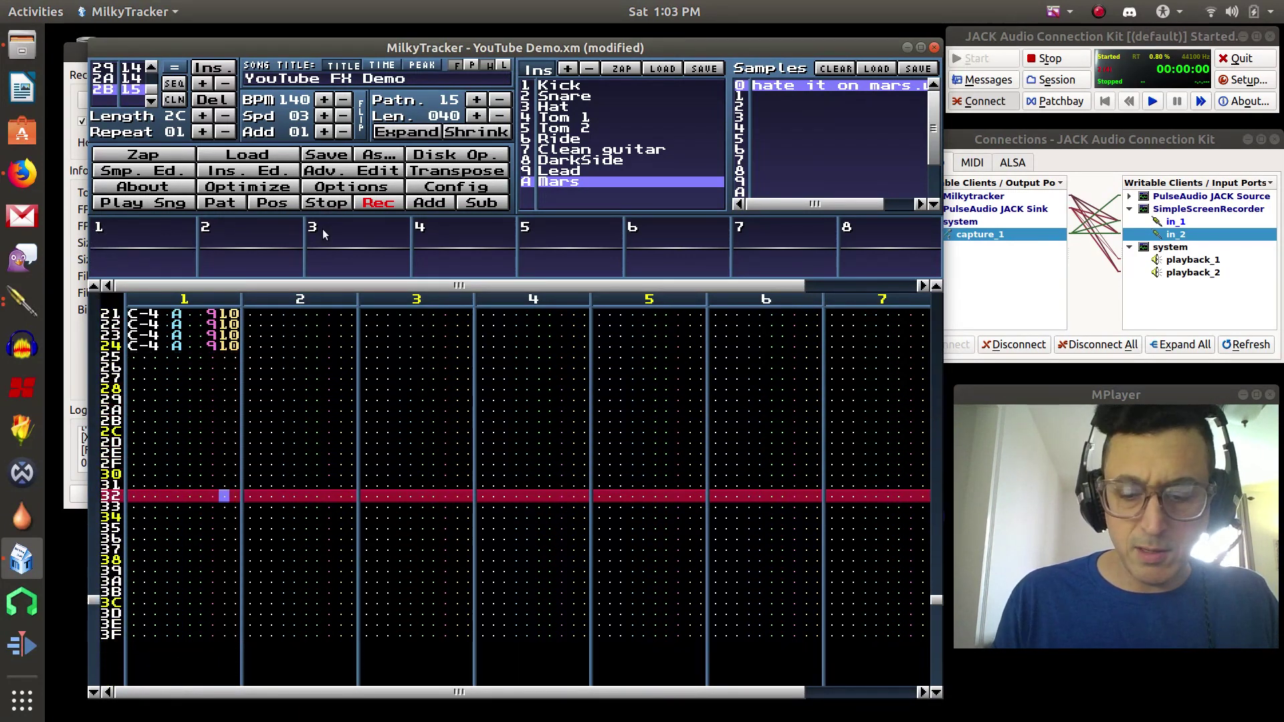
Step: Raise the sample offsets on channel 1 stepwise from 920 to 990 on rows 02 through 09 and play the pattern briefly
key(Up)
key(Up)
key(Up)
key(Up)
key(Up)
key(Up)
key(Up)
key(Up)
key(Up)
key(Up)
key(Up)
key(Up)
key(Up)
key(Up)
key(Up)
key(Up)
key(Up)
key(Up)
key(Up)
key(Up)
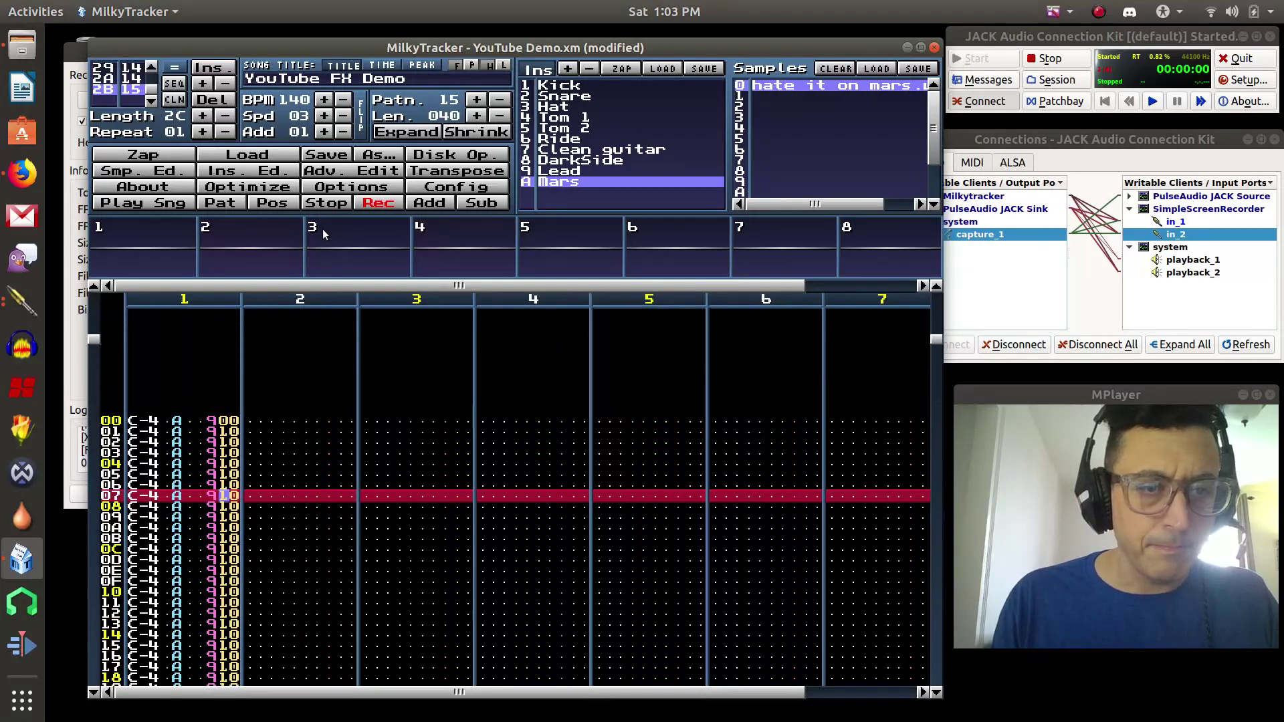
key(Up)
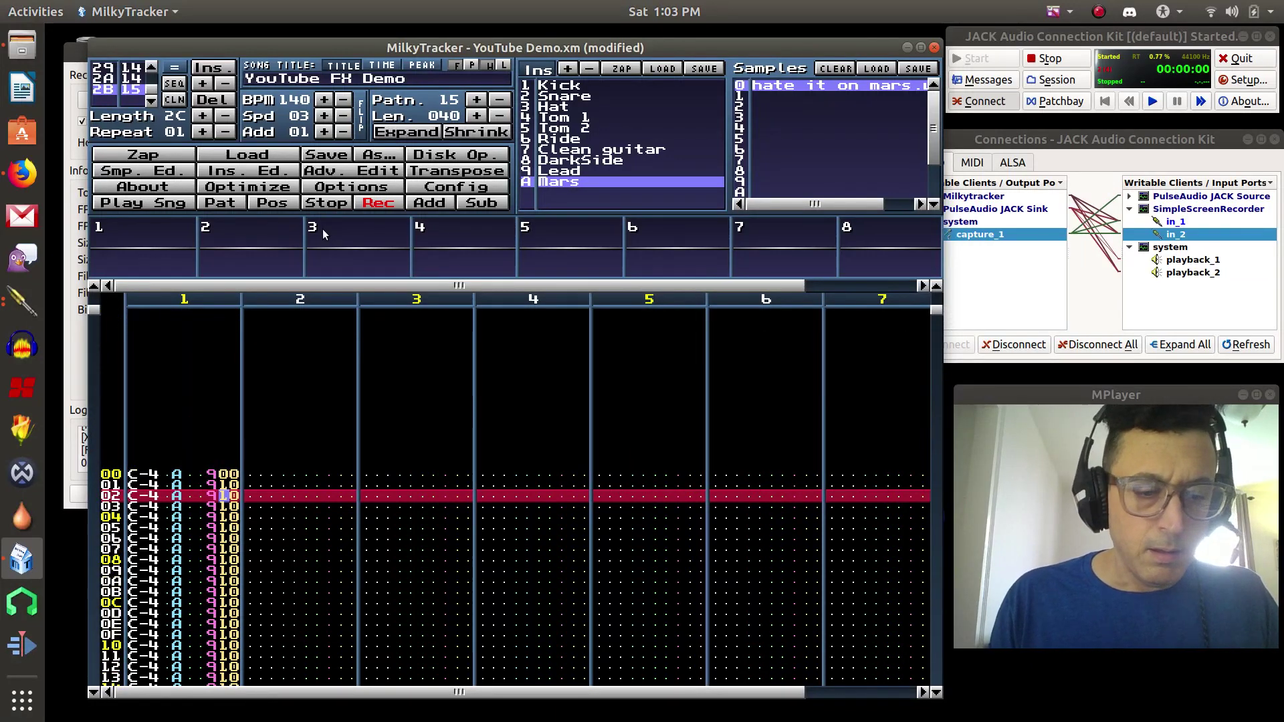
text(23456)
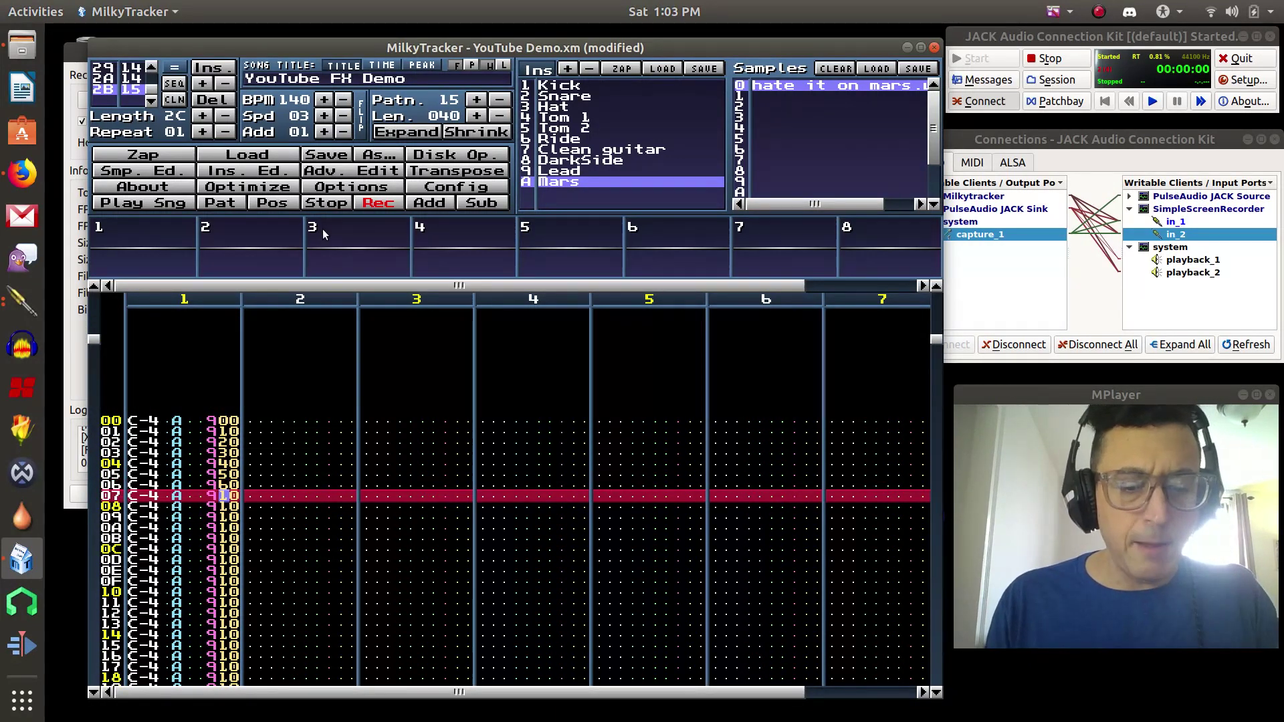
text(789)
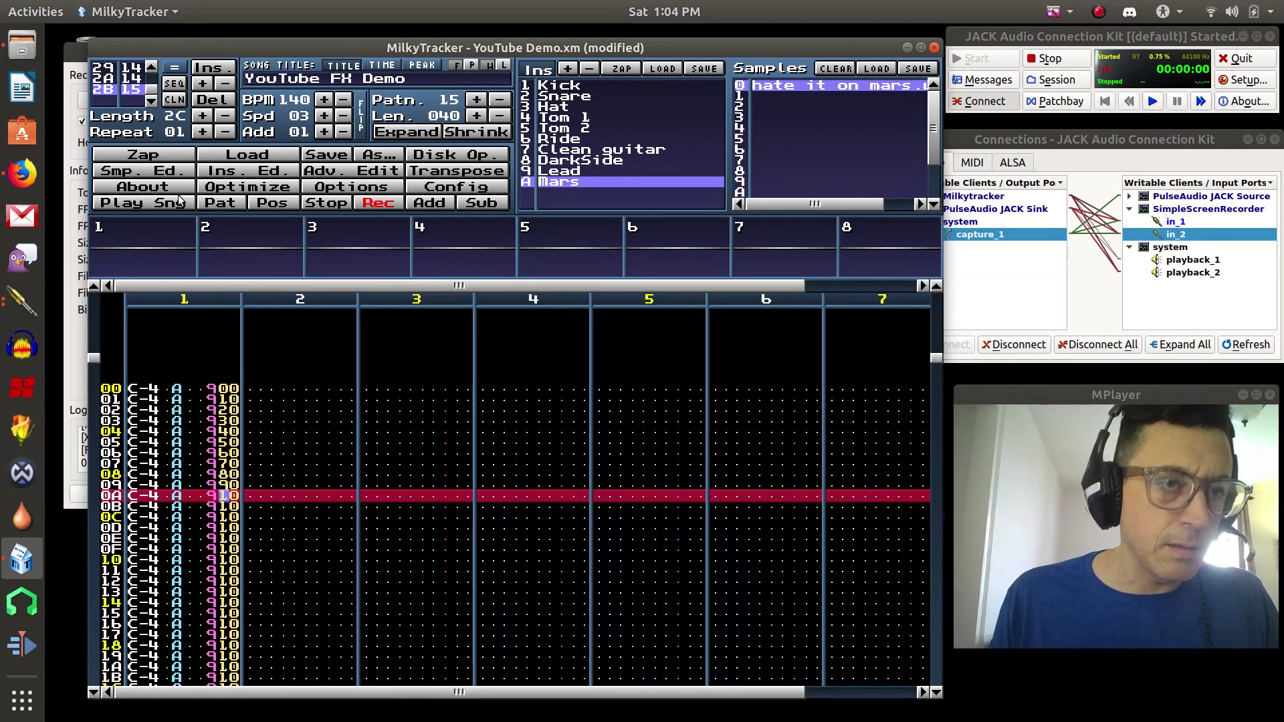
click(211, 206)
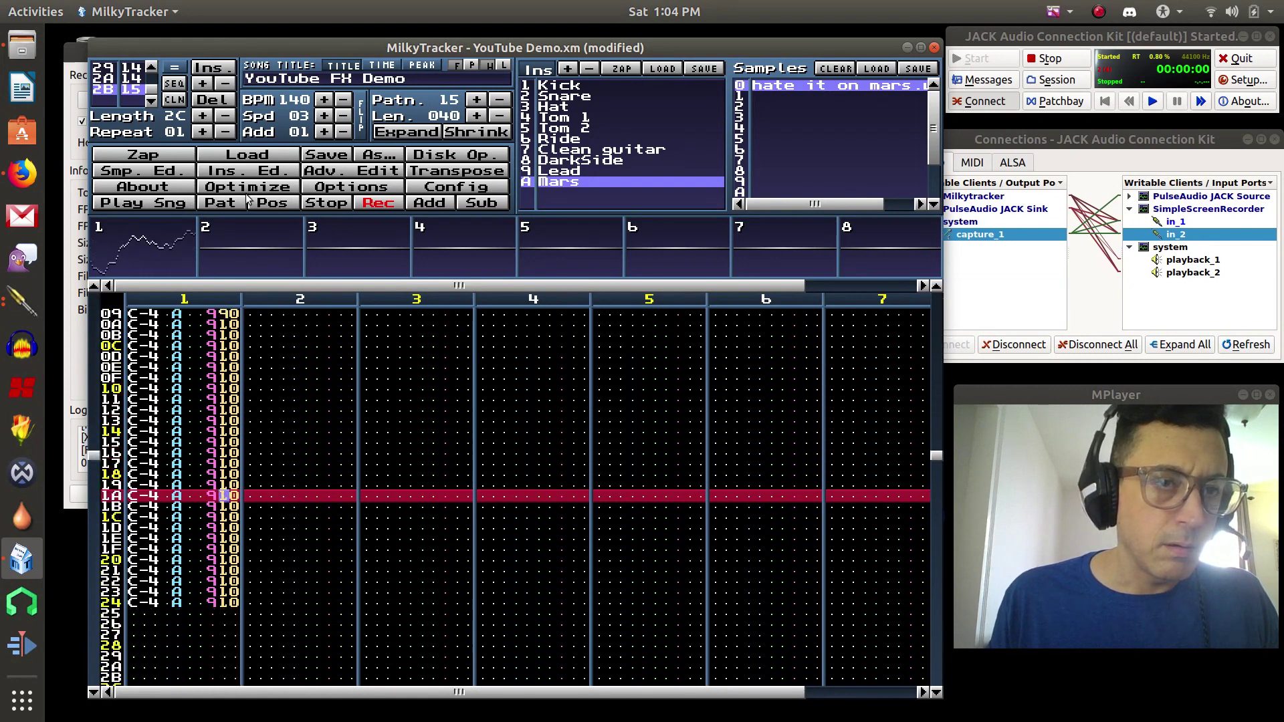
click(319, 204)
Step: Reset the sample offset commands on channel 1 to 900 from row 01 through row 24
key(Up)
key(Up)
key(Up)
key(Up)
key(Up)
key(Up)
key(Up)
key(Up)
key(Up)
key(Up)
key(Up)
key(Up)
key(Up)
key(Up)
key(Up)
key(Up)
key(Up)
key(Up)
key(Up)
key(Up)
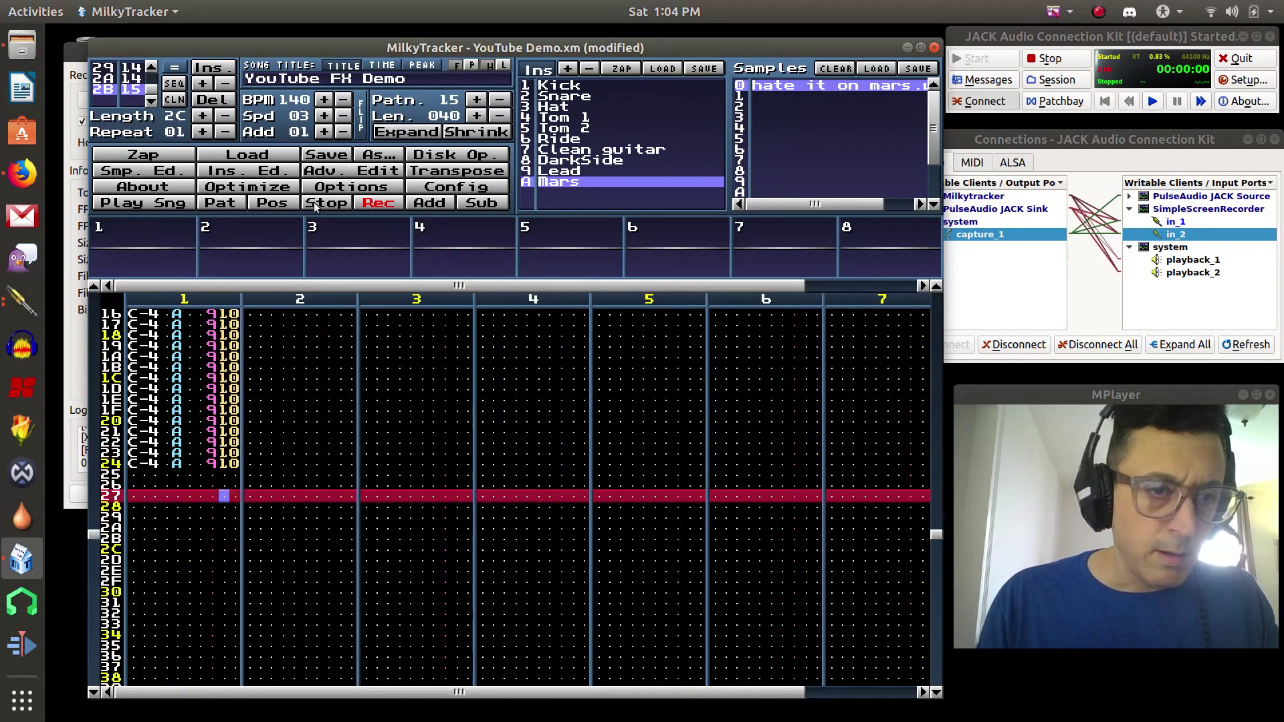
key(Up)
key(Up)
key(Up)
key(Up)
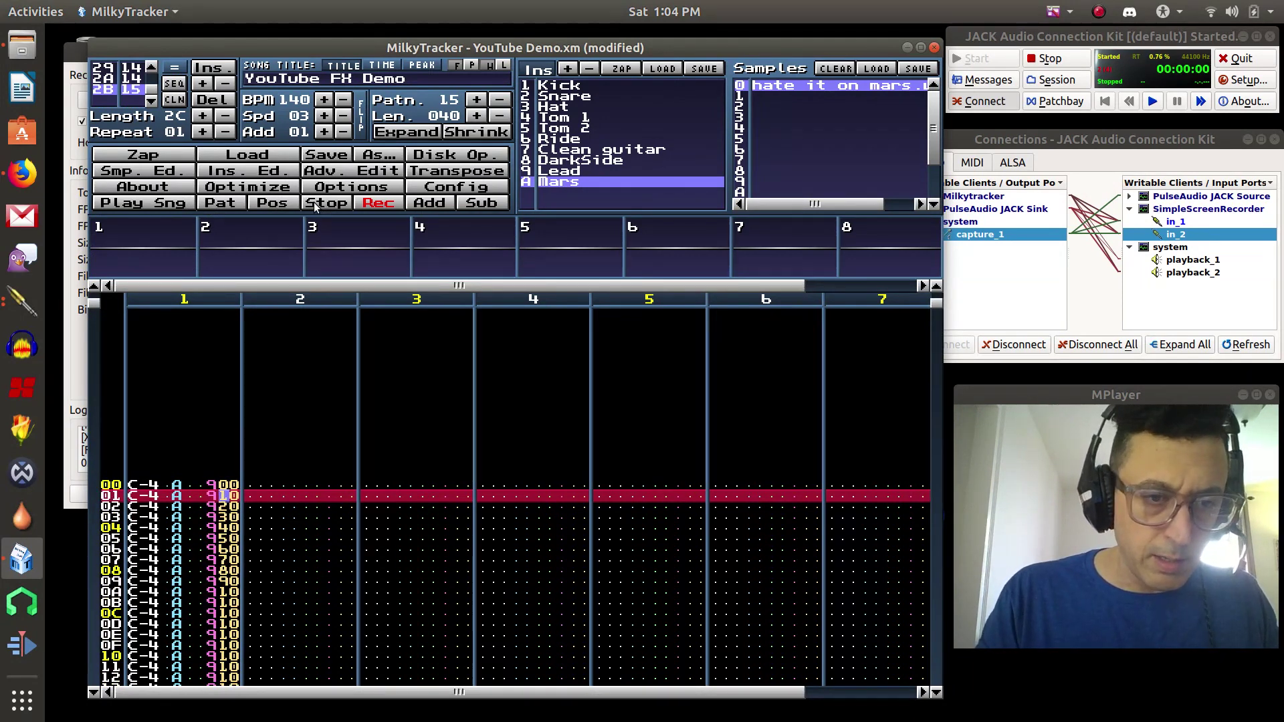
text(00)
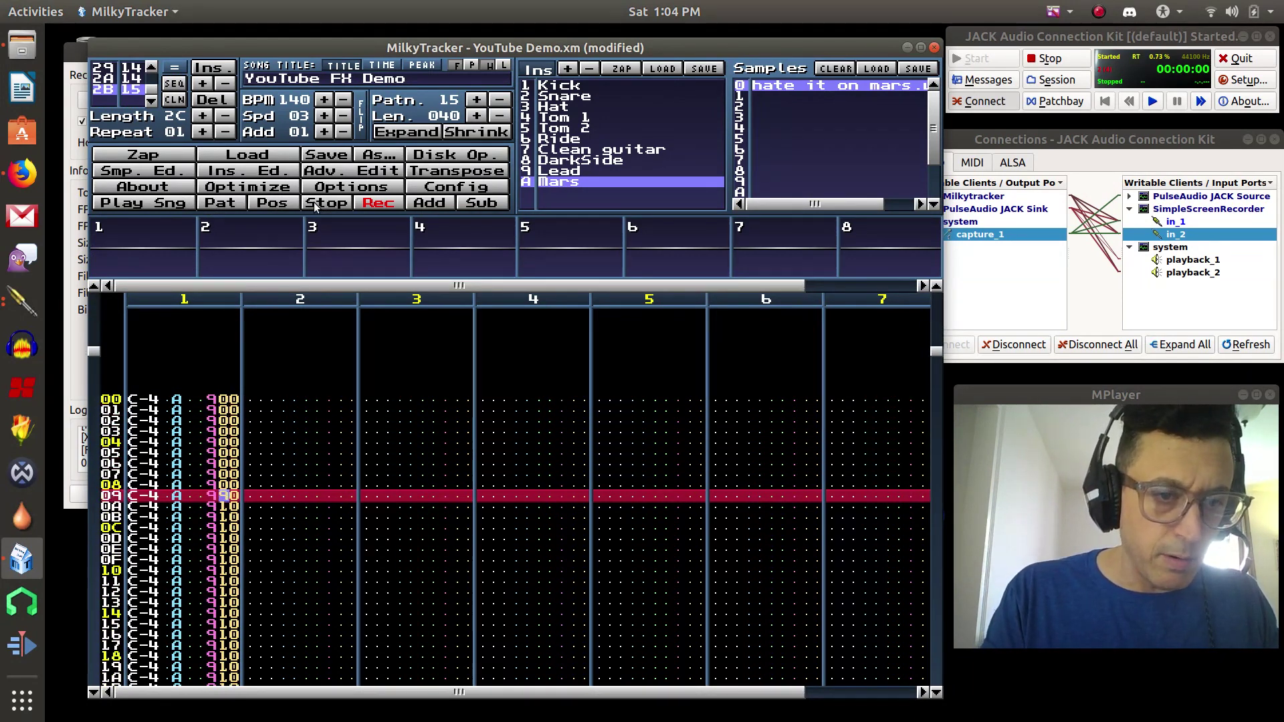
text(0000000000000000000000000000000000)
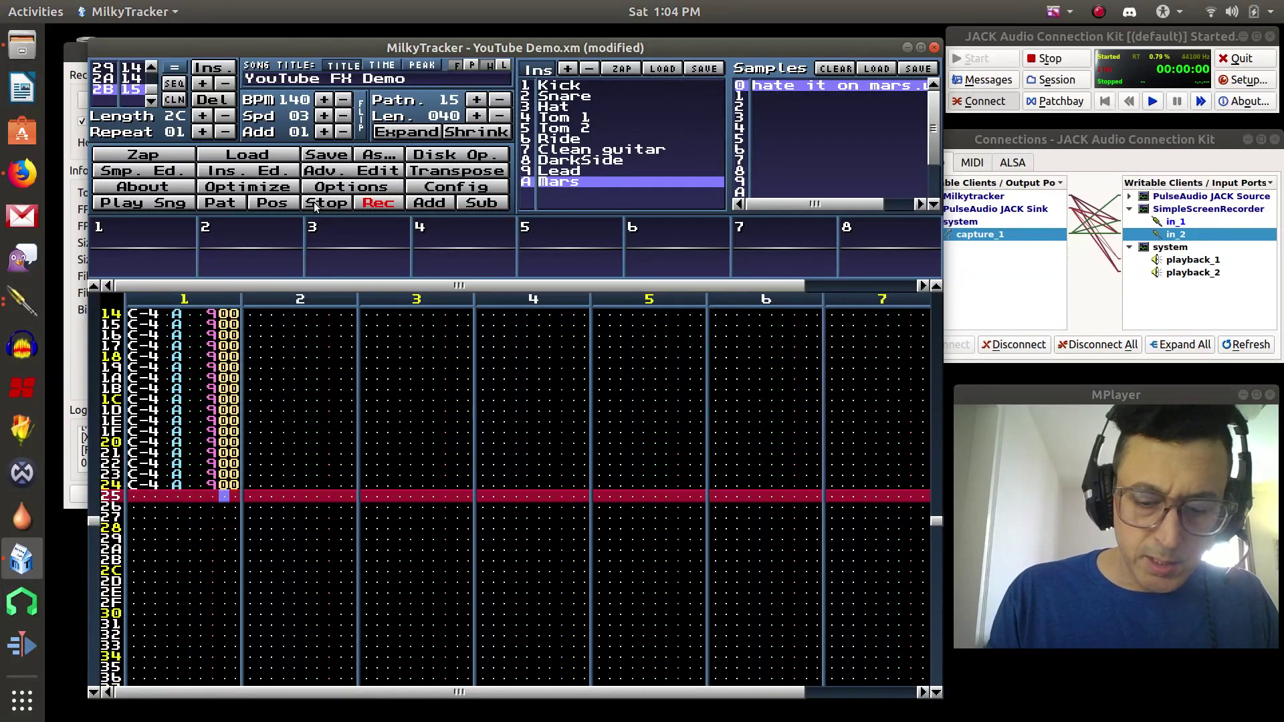
Step: Set the sample offset commands on rows 01 through 0F of channel 1 to ascending hexadecimal values 901 through 90F
key(Up)
key(Up)
key(Up)
key(Up)
key(Up)
key(Up)
key(Up)
key(Up)
key(Up)
key(Up)
key(Up)
key(Up)
key(Up)
key(Up)
key(Up)
key(Up)
key(Up)
key(Up)
key(Up)
key(Up)
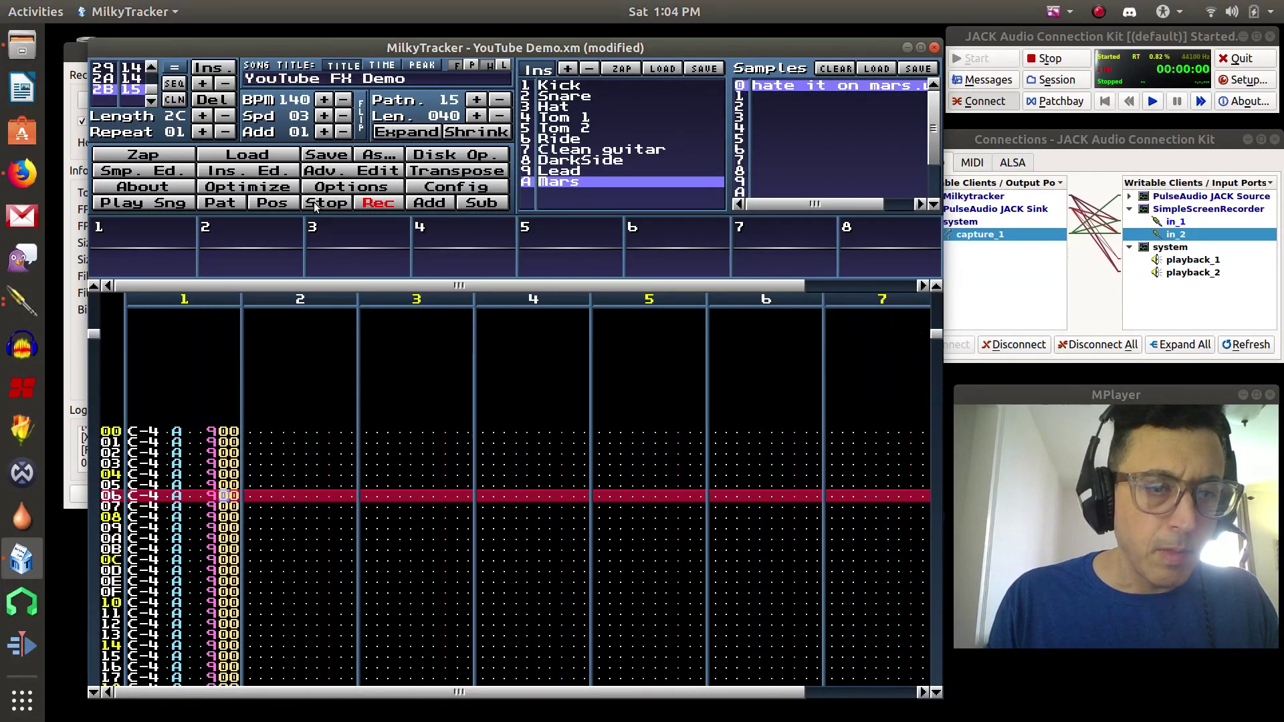
key(Up)
key(Up)
key(Up)
key(Up)
key(Up)
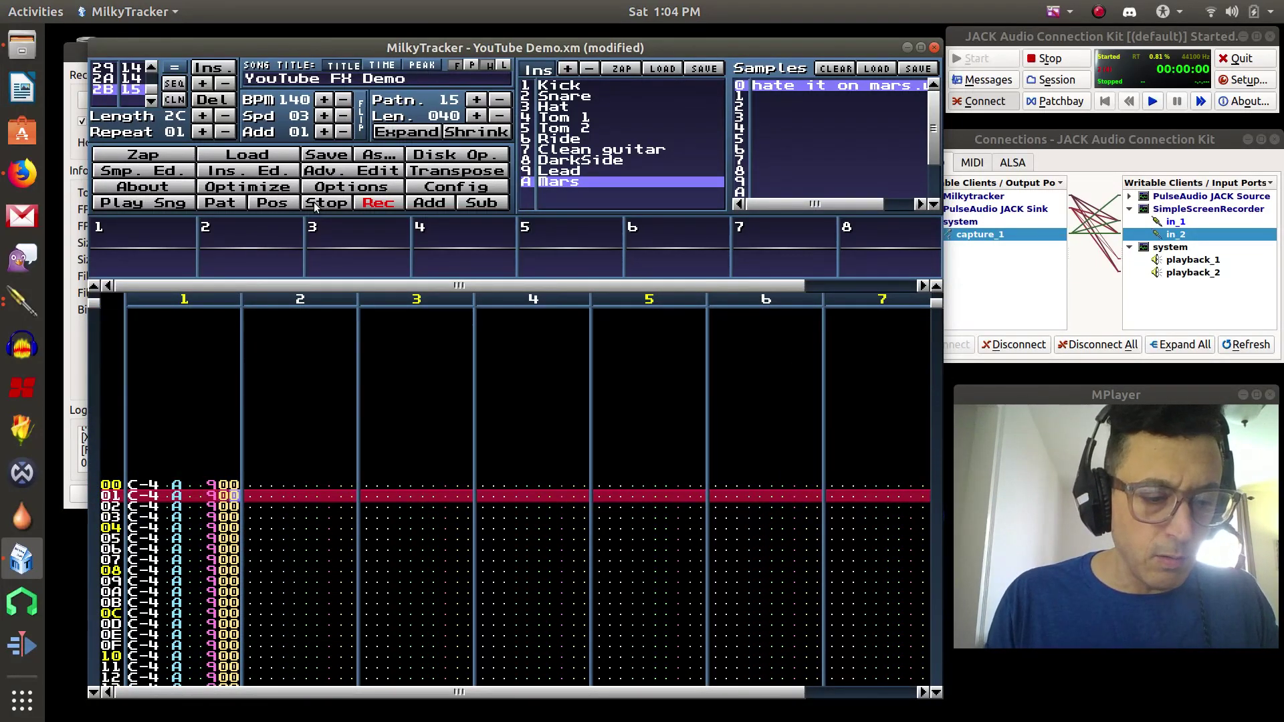
text(12345)
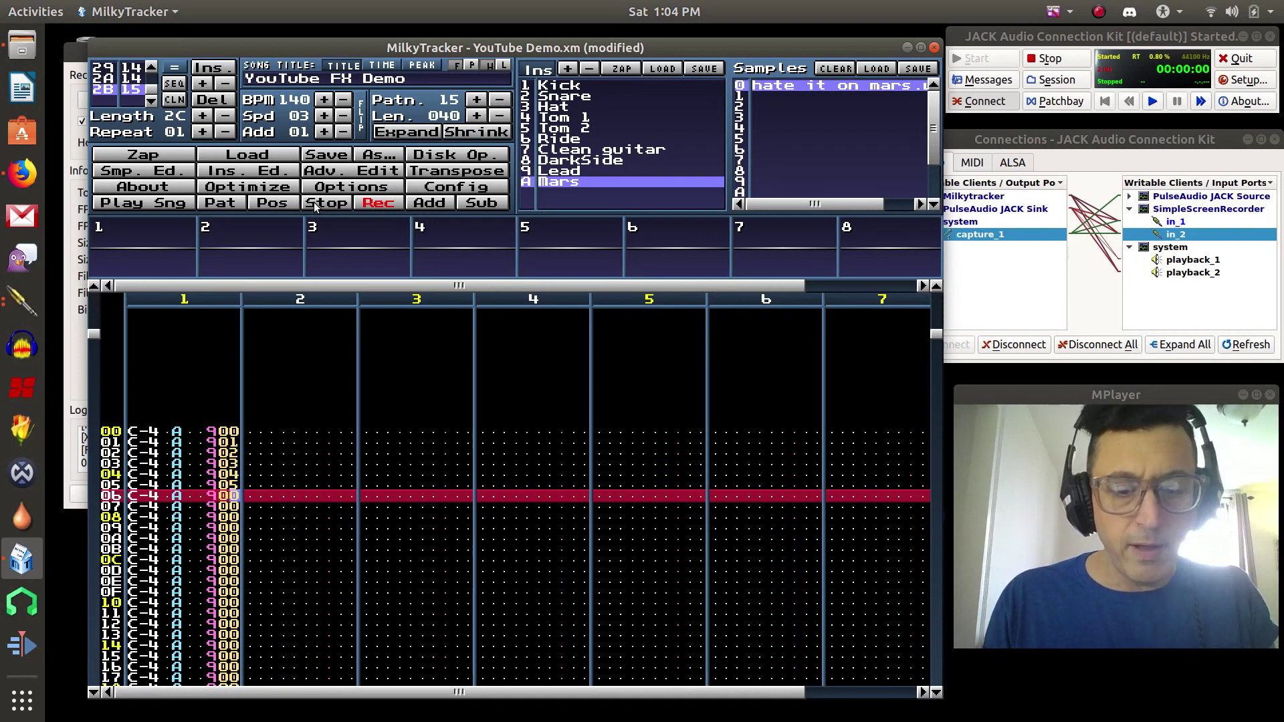
text(6789)
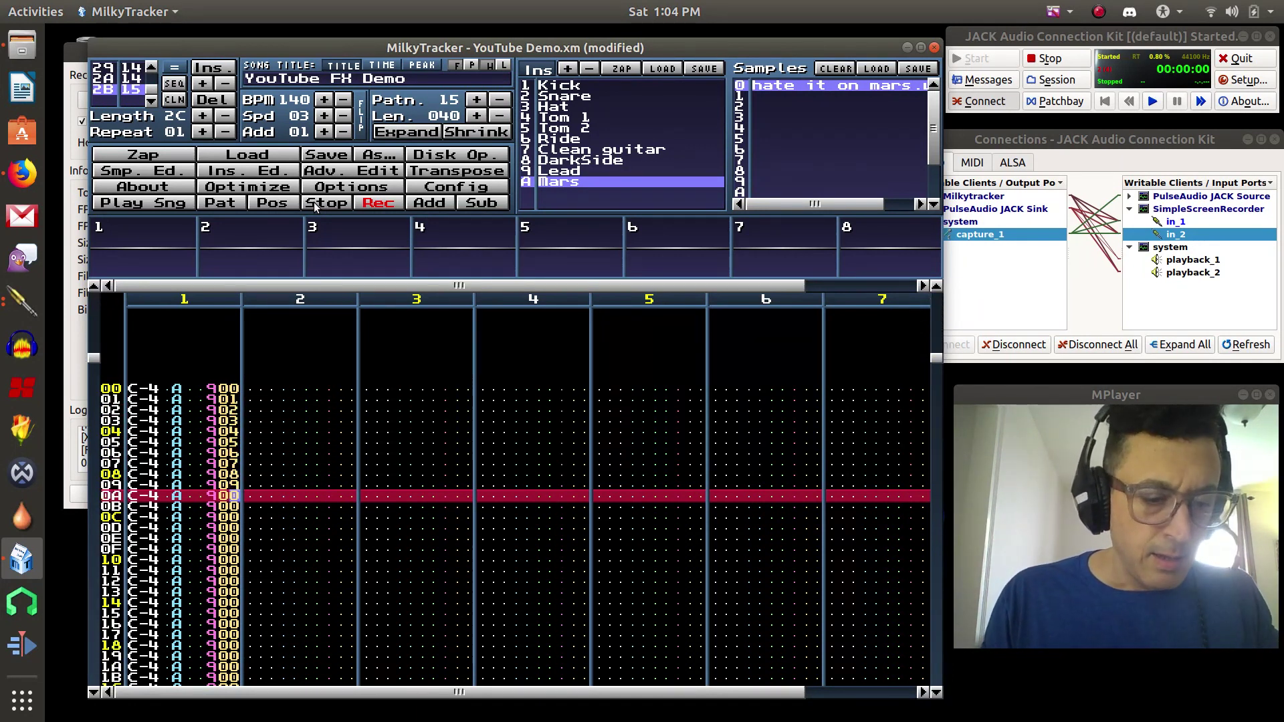
text(abc)
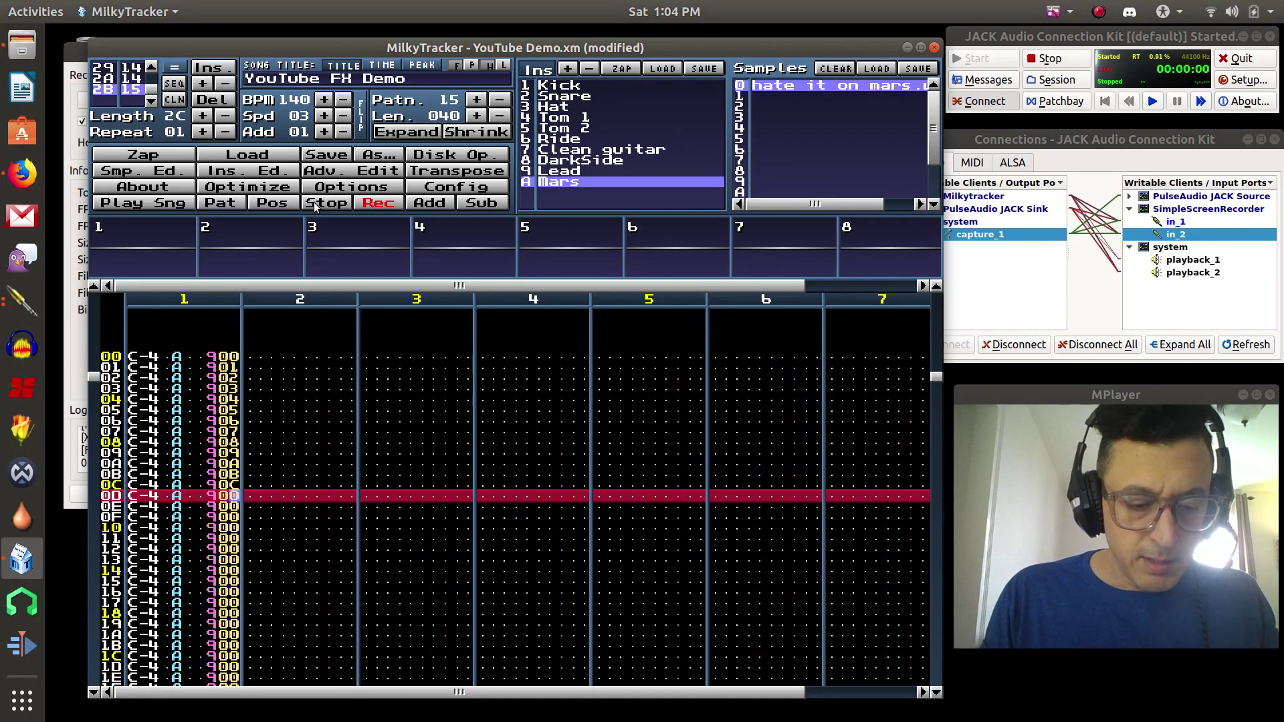
text(def)
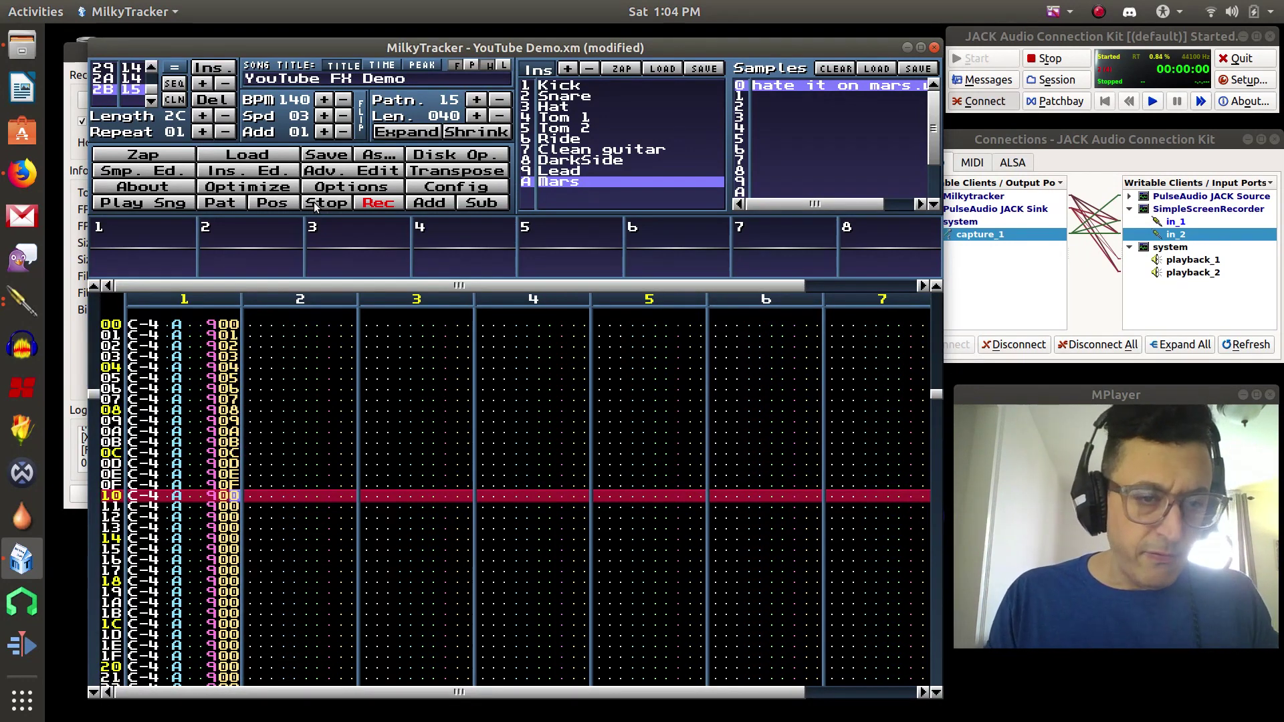
Step: Set the sample offset commands on rows 10 through 1E of channel 1 to 910
key(Left)
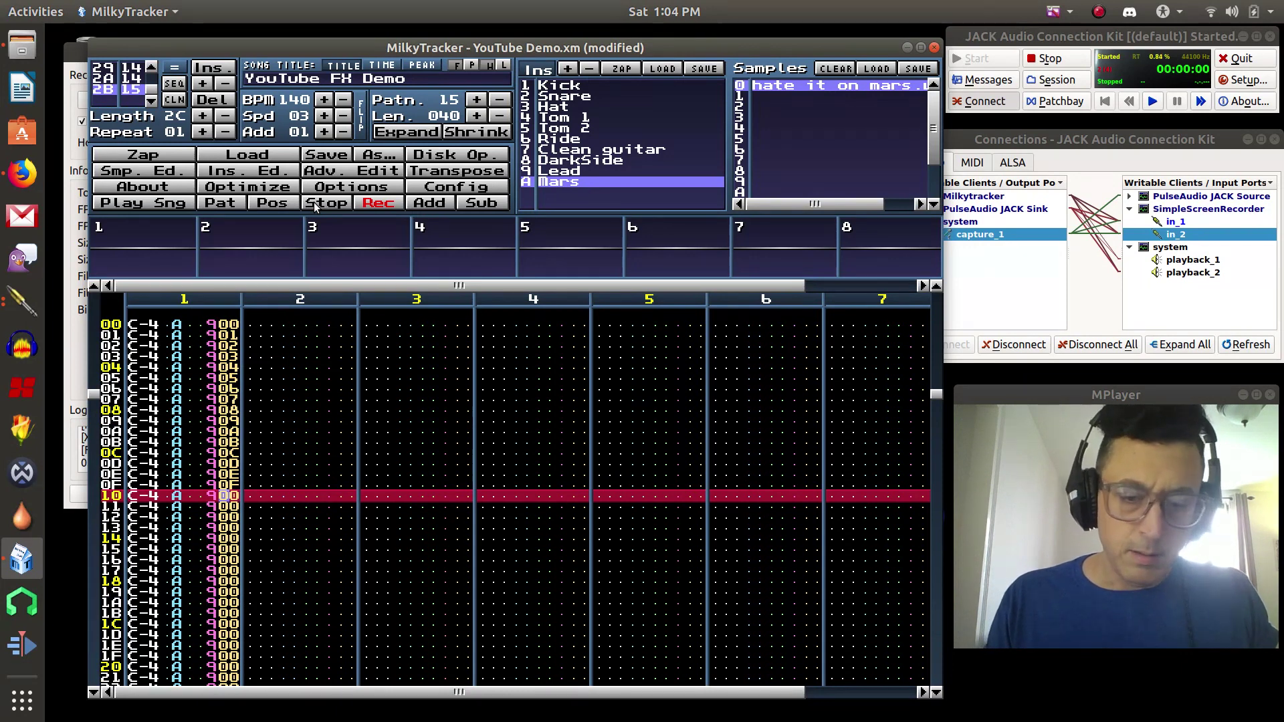
text(1)
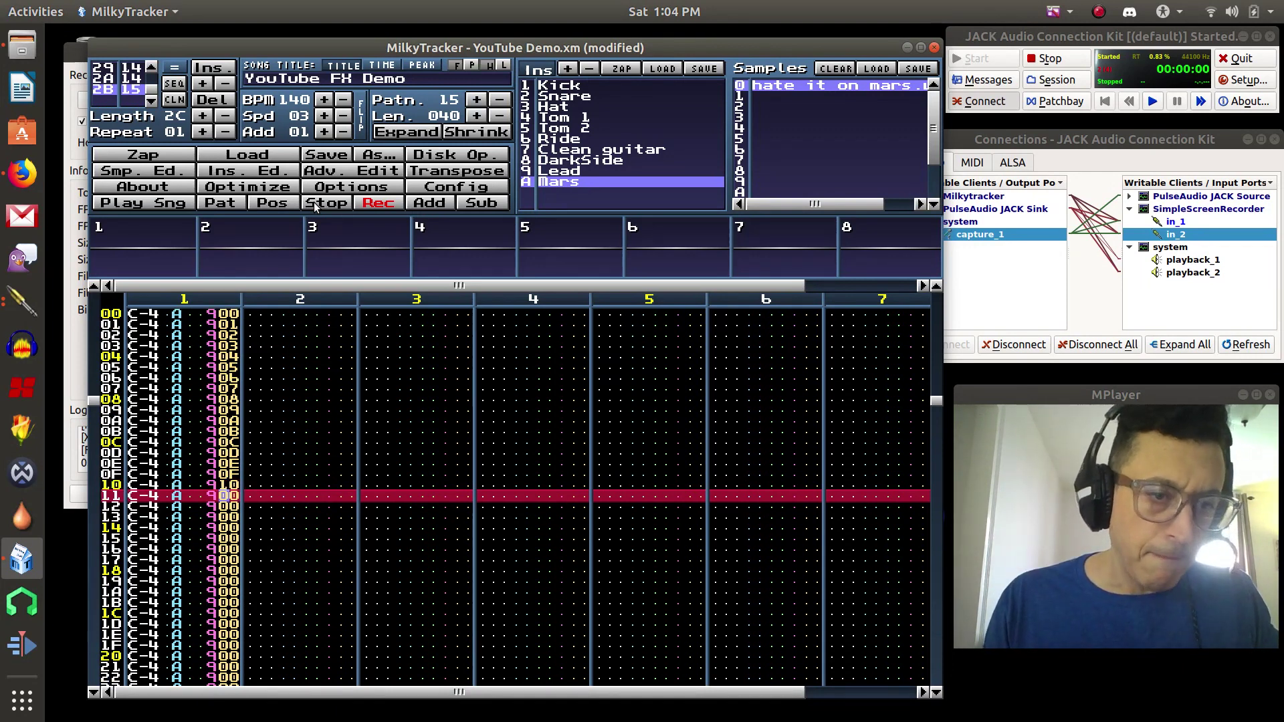
text(11111111)
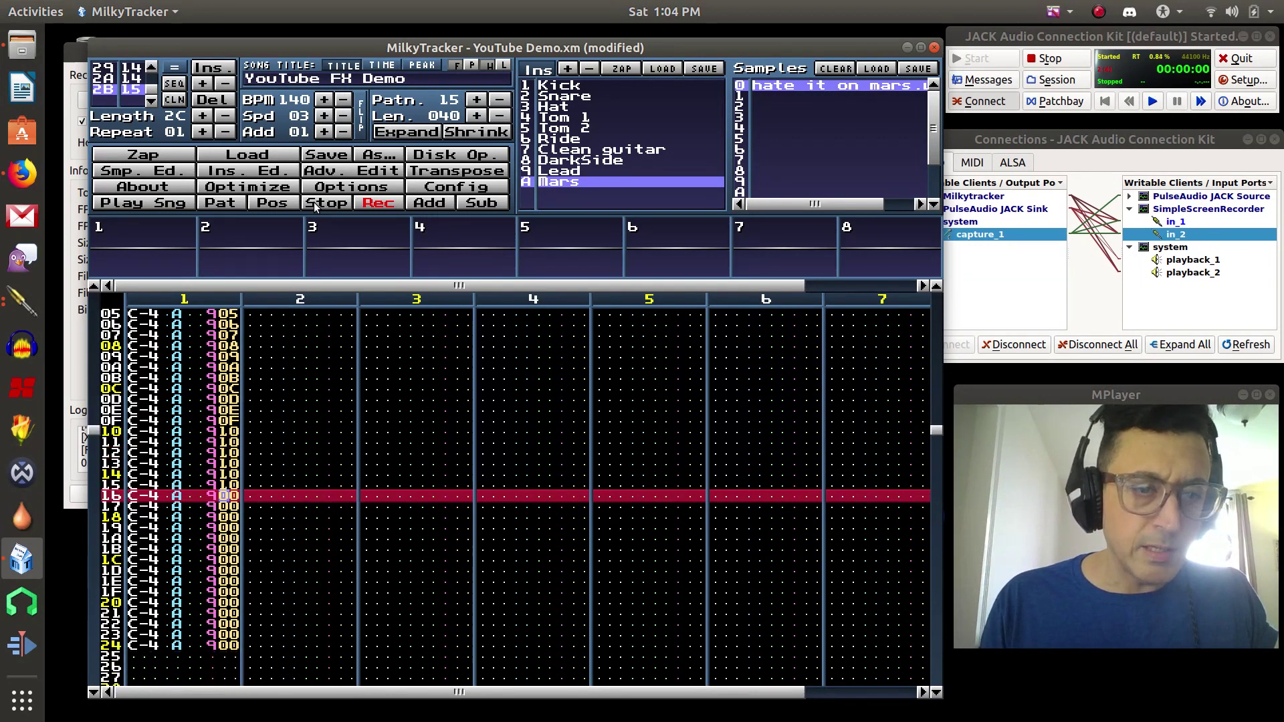
text(111111)
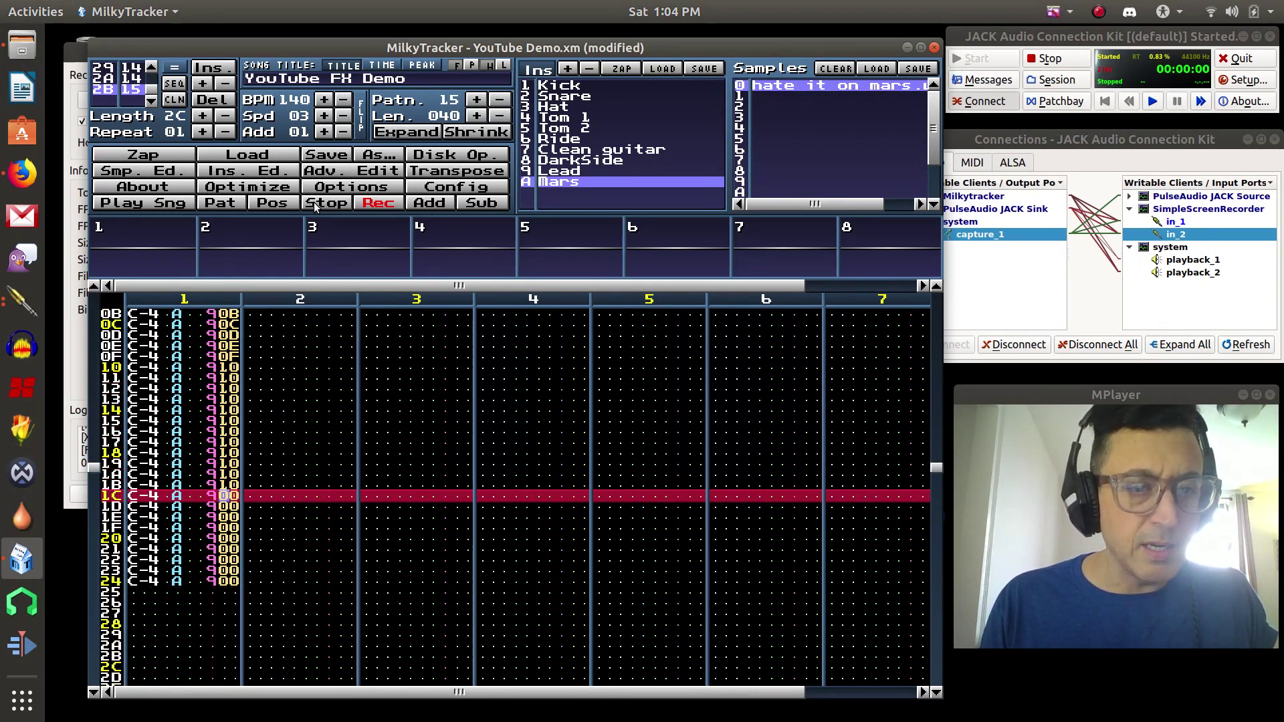
Step: Set the sample offset commands on rows 11 through 1F of channel 1 to ascending hexadecimal values 911 through 91F
key(Up)
key(Up)
key(Up)
key(Up)
key(Up)
key(Up)
key(Up)
key(Up)
key(Up)
key(Up)
key(Up)
key(Up)
key(Up)
key(Up)
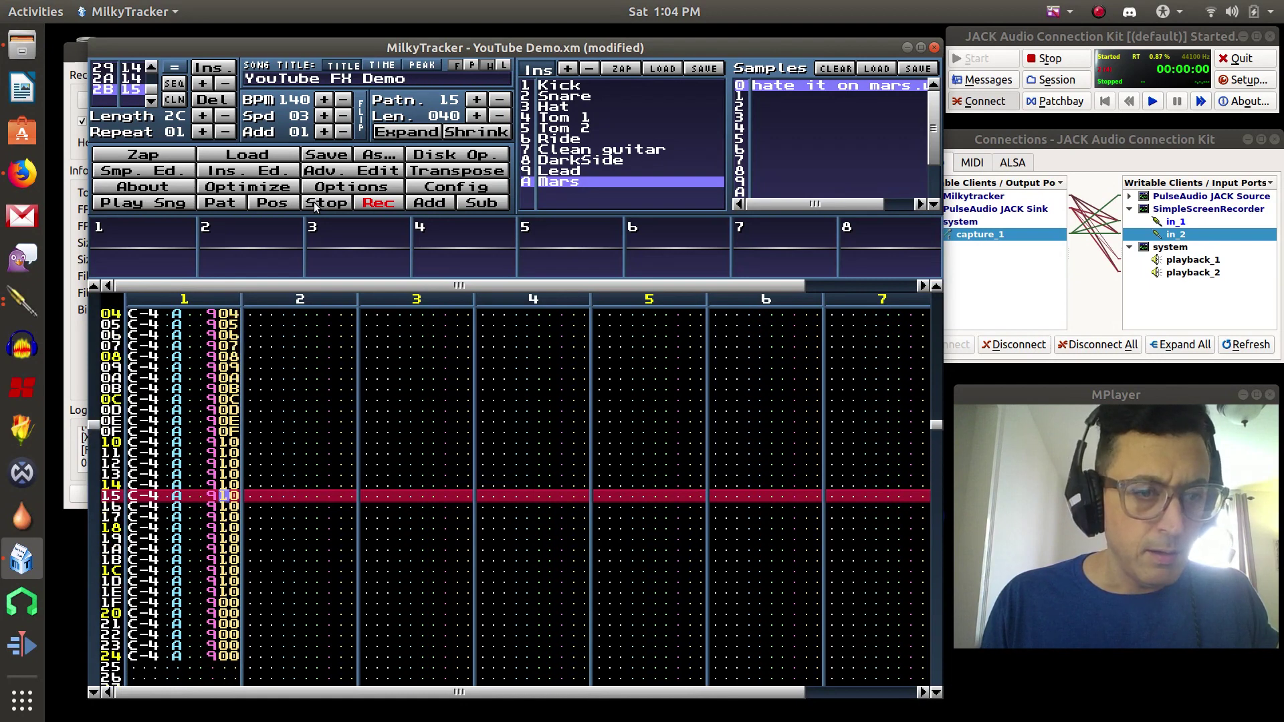
key(Right)
key(Down)
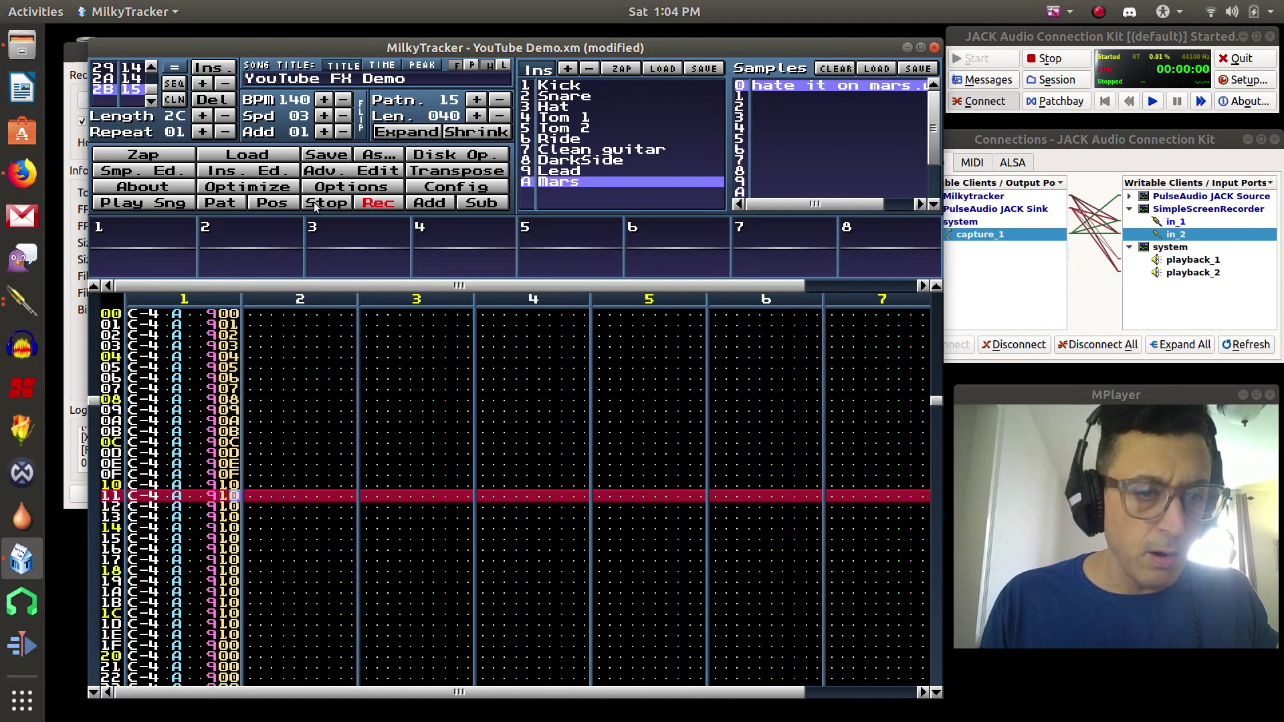
text(1234567)
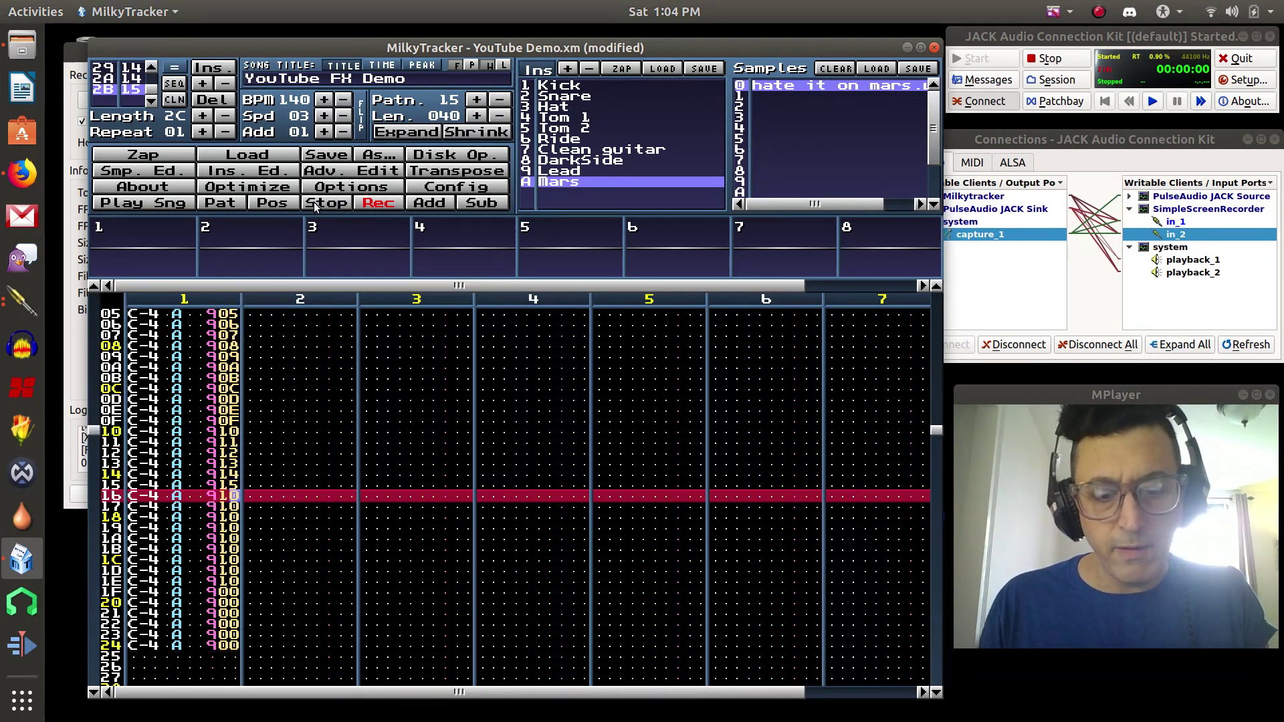
text(89ab)
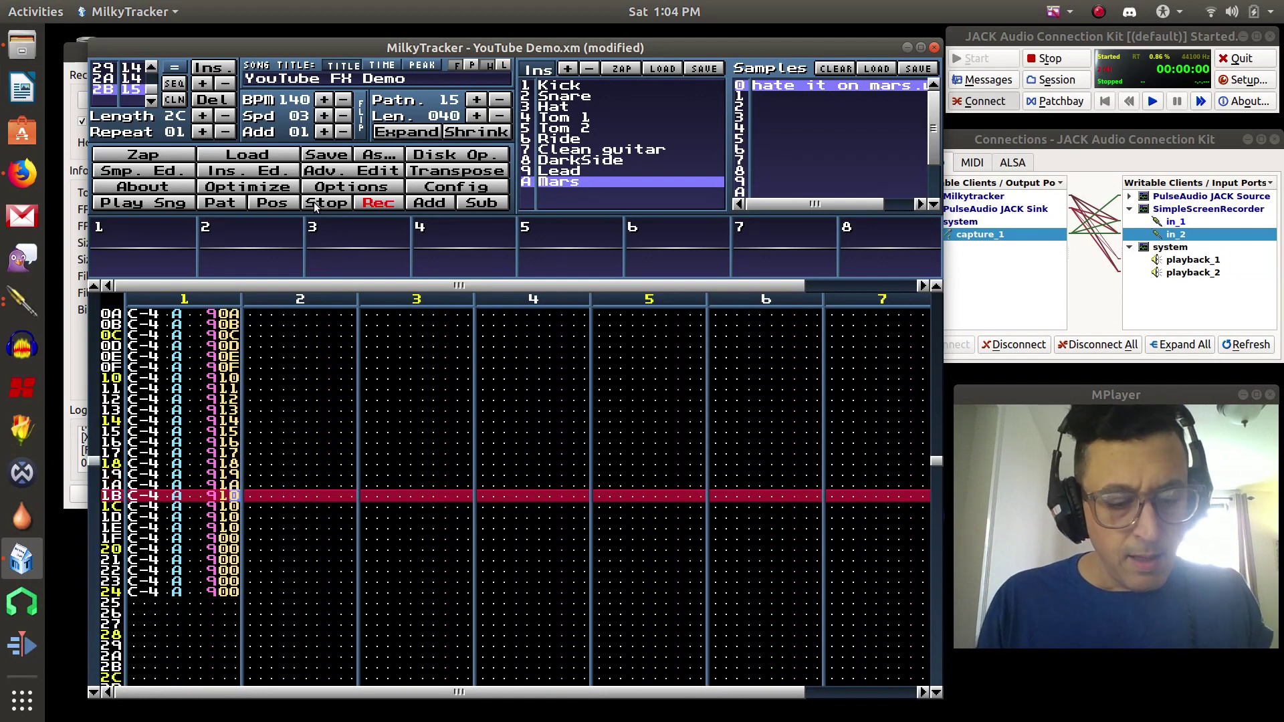
text(cdef)
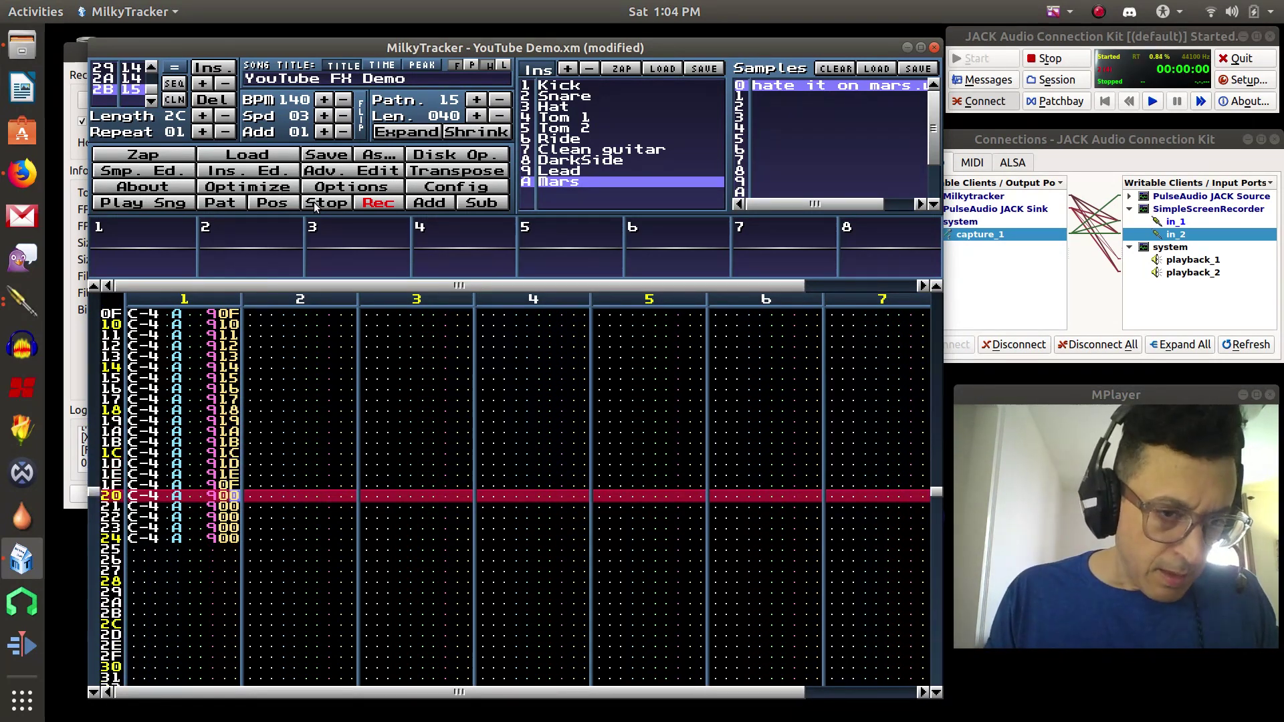
key(Left)
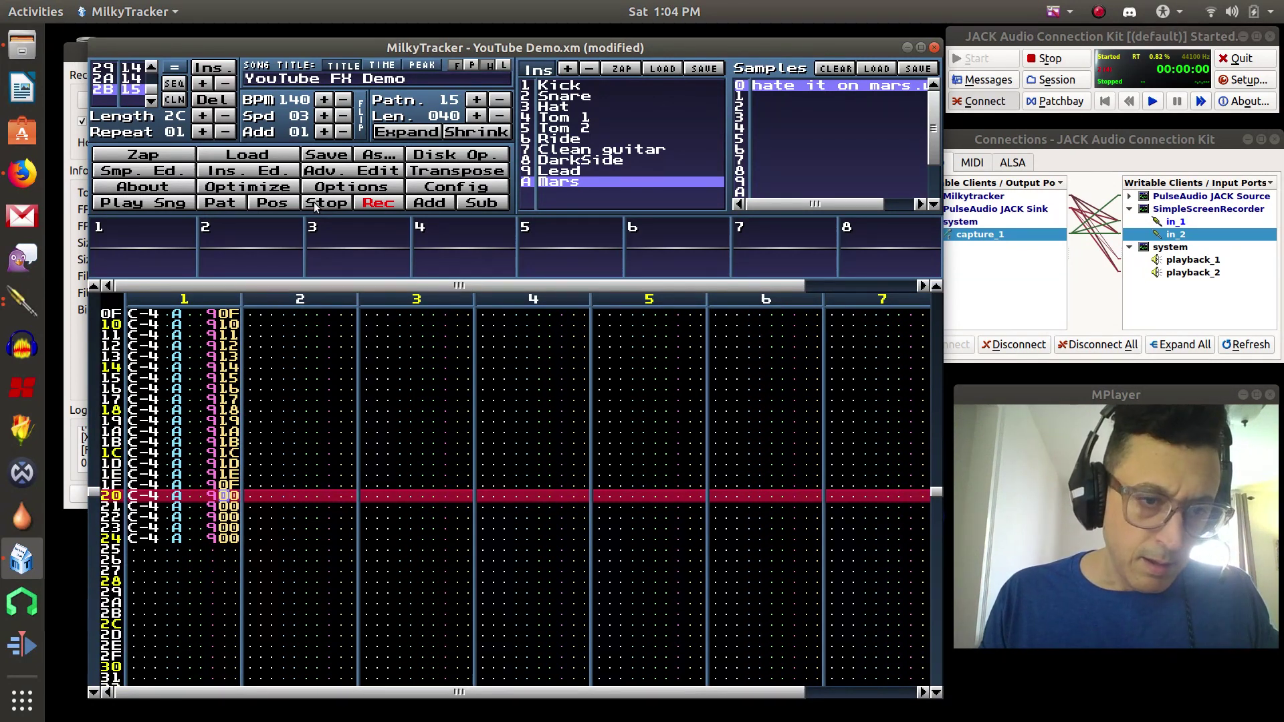
key(Up)
text(1)
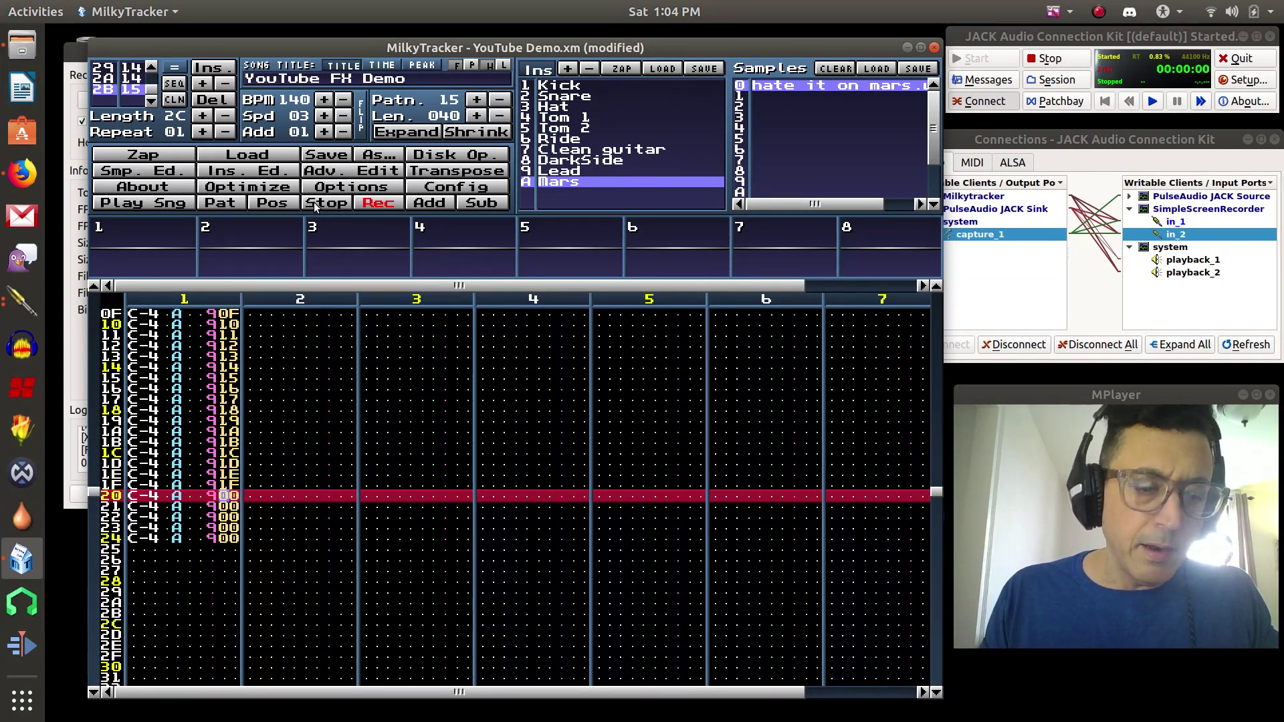
Step: Set row 20 of channel 1 to 920 and enter 1 through 5 as the last parameter digit on rows 21 through 25
text(2)
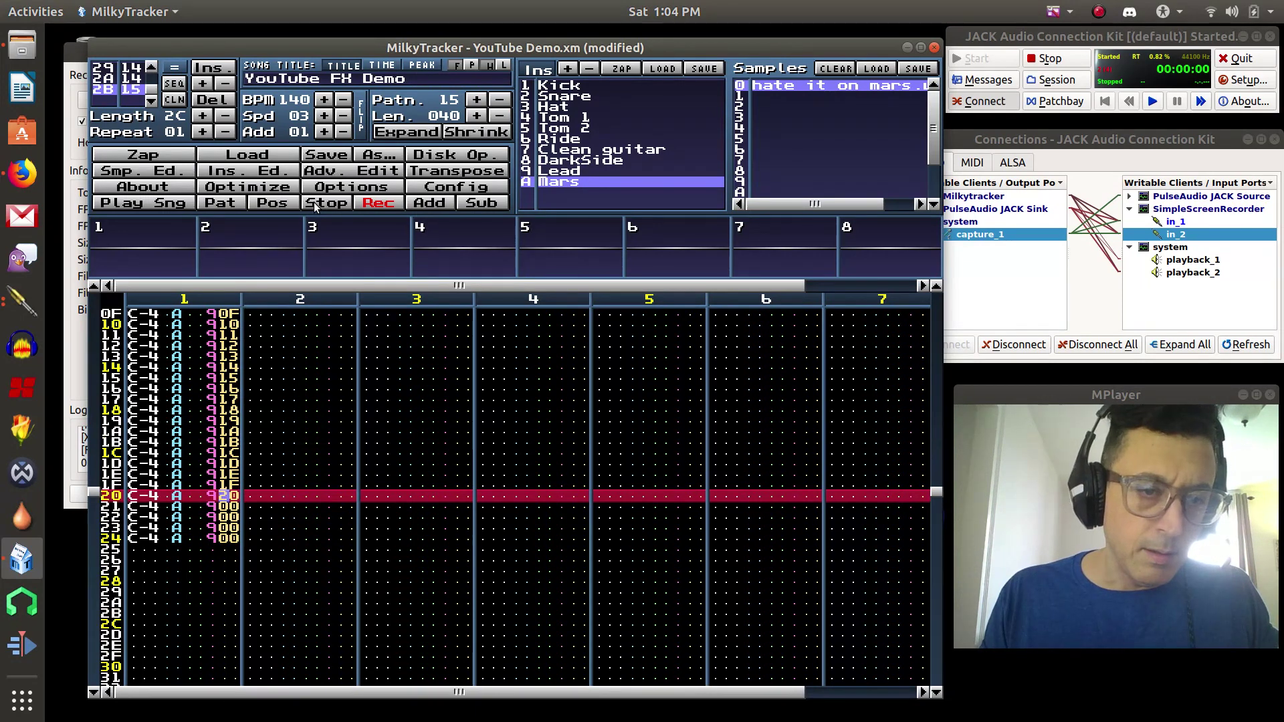
key(Right)
text(1234)
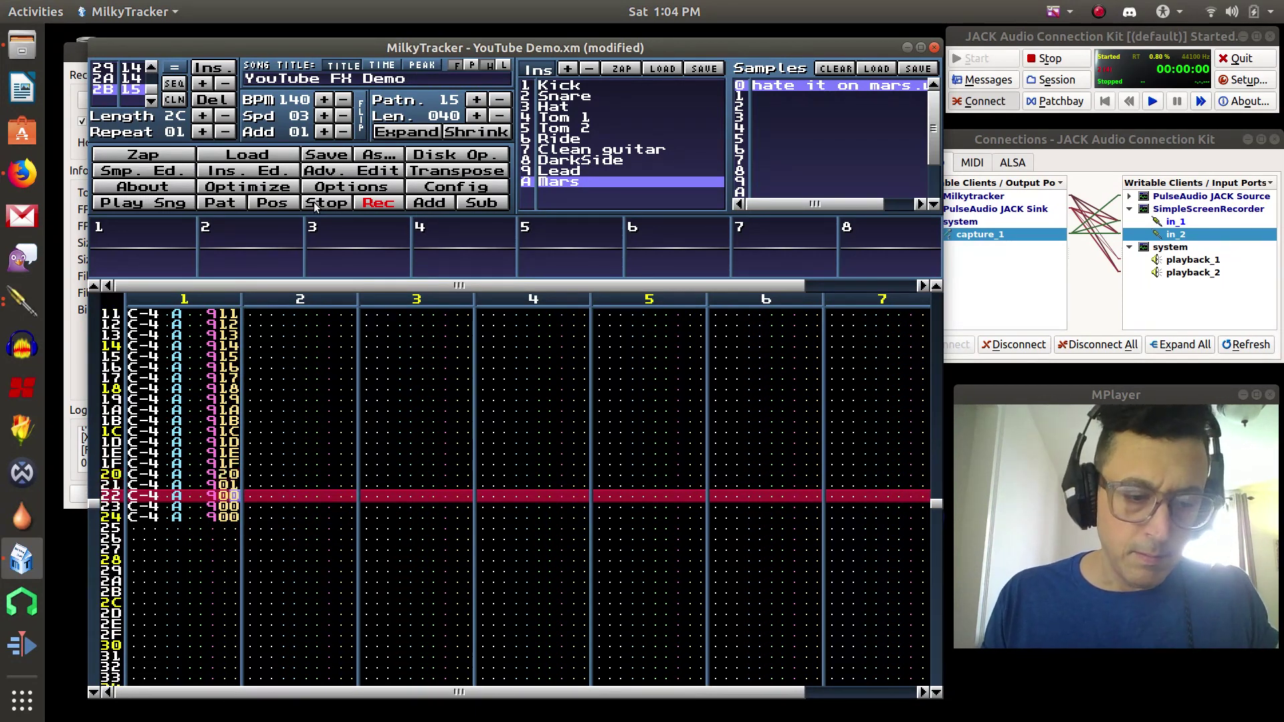
text(5)
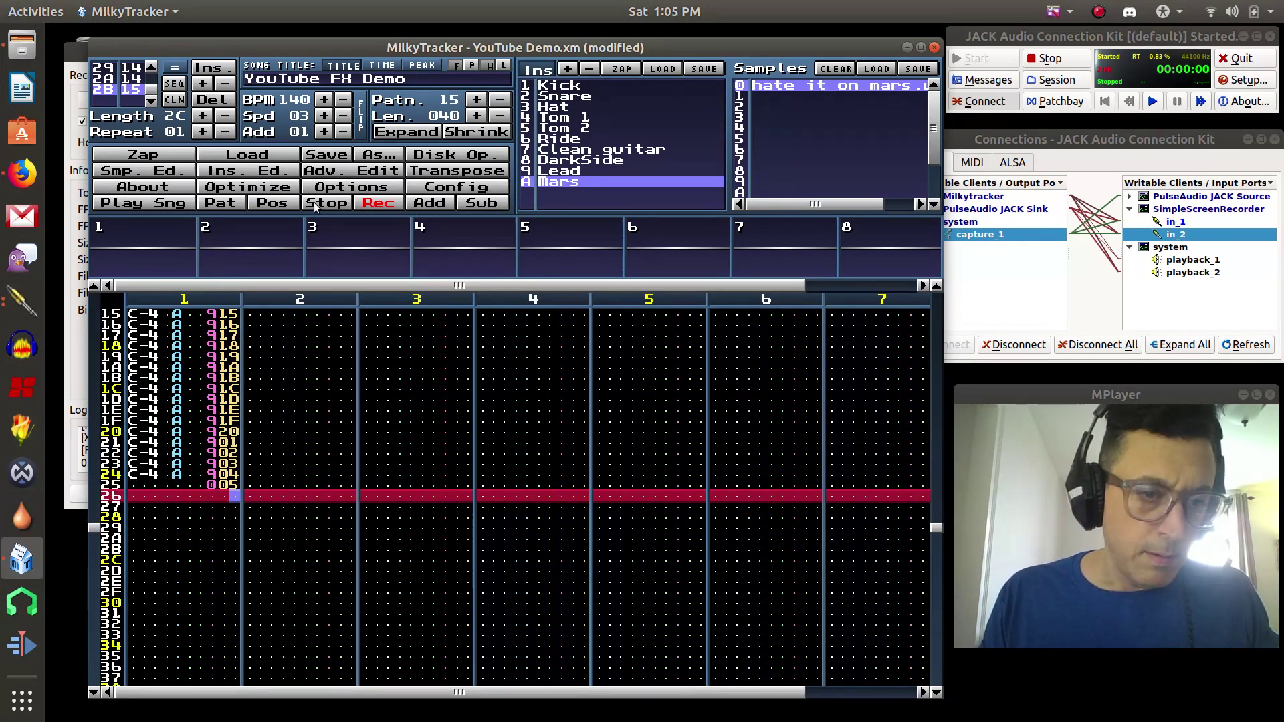
Step: Clear the effect command on row 25 of channel 1
key(Up)
key(Left)
key(Left)
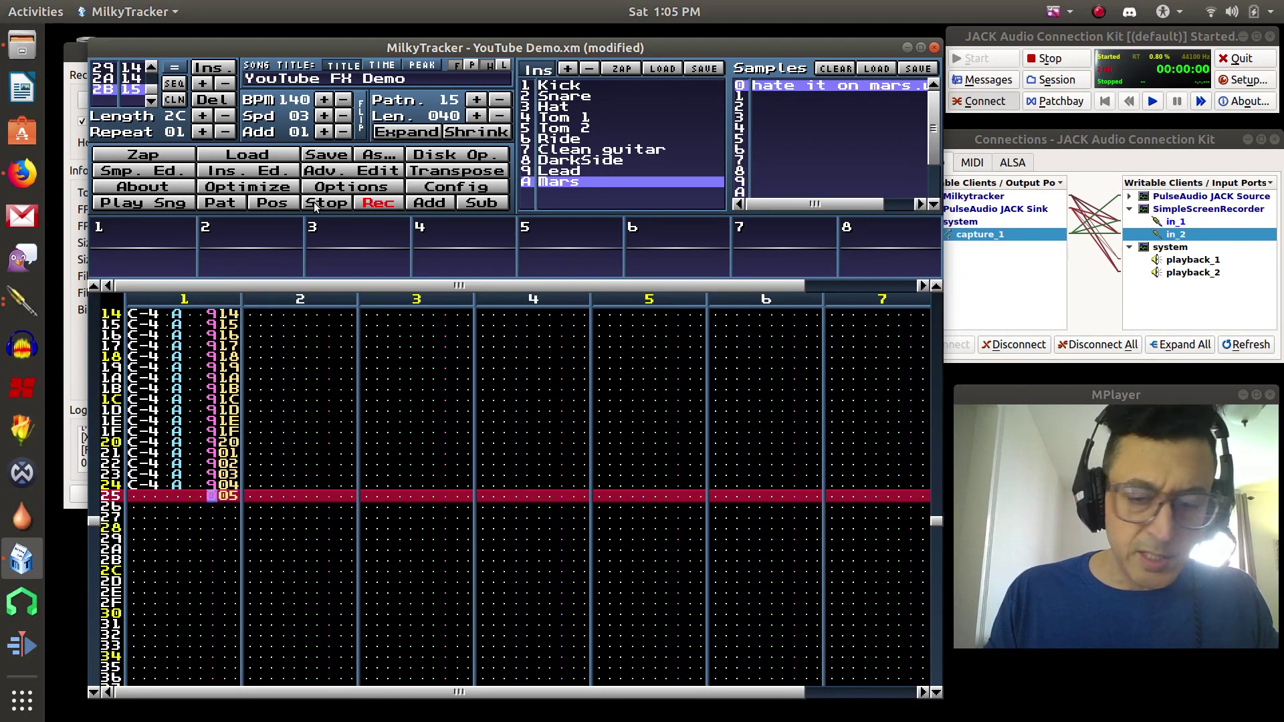
key(Delete)
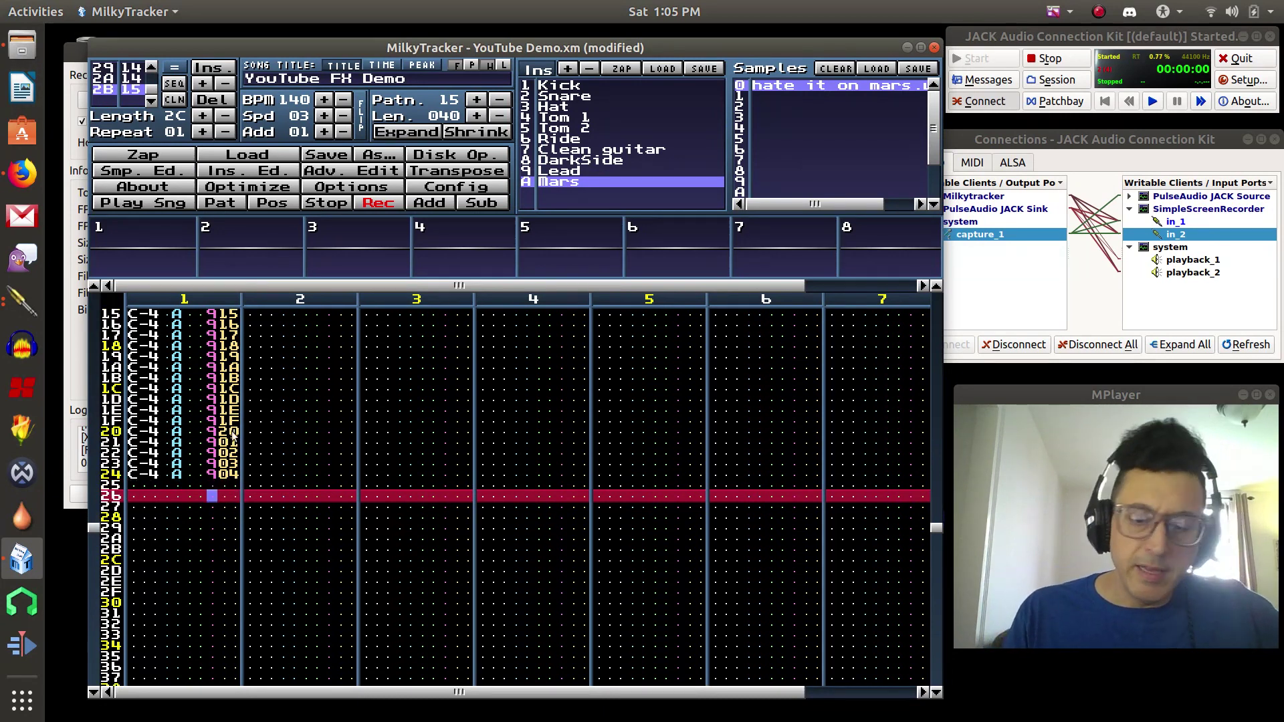
Step: Play pattern 15 from row 00 to hear the stepped sample offsets, and stop playback
scroll(233, 434, up, 20)
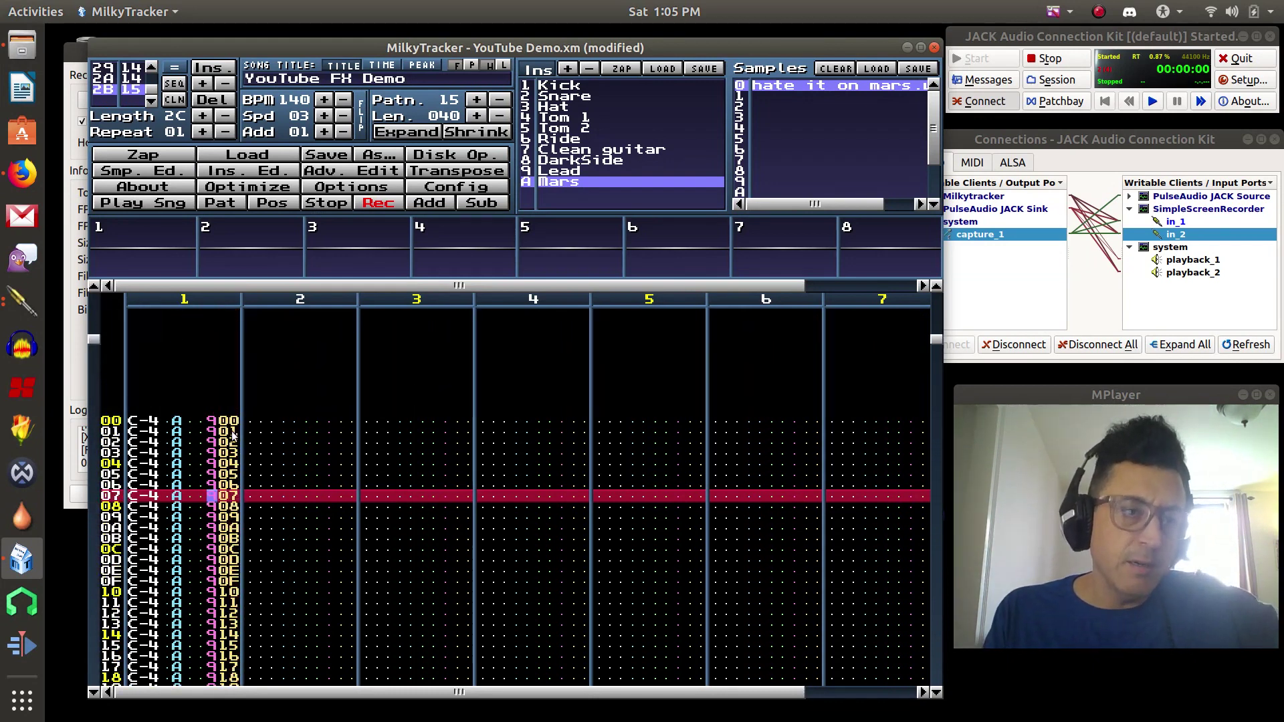
scroll(232, 433, up, 7)
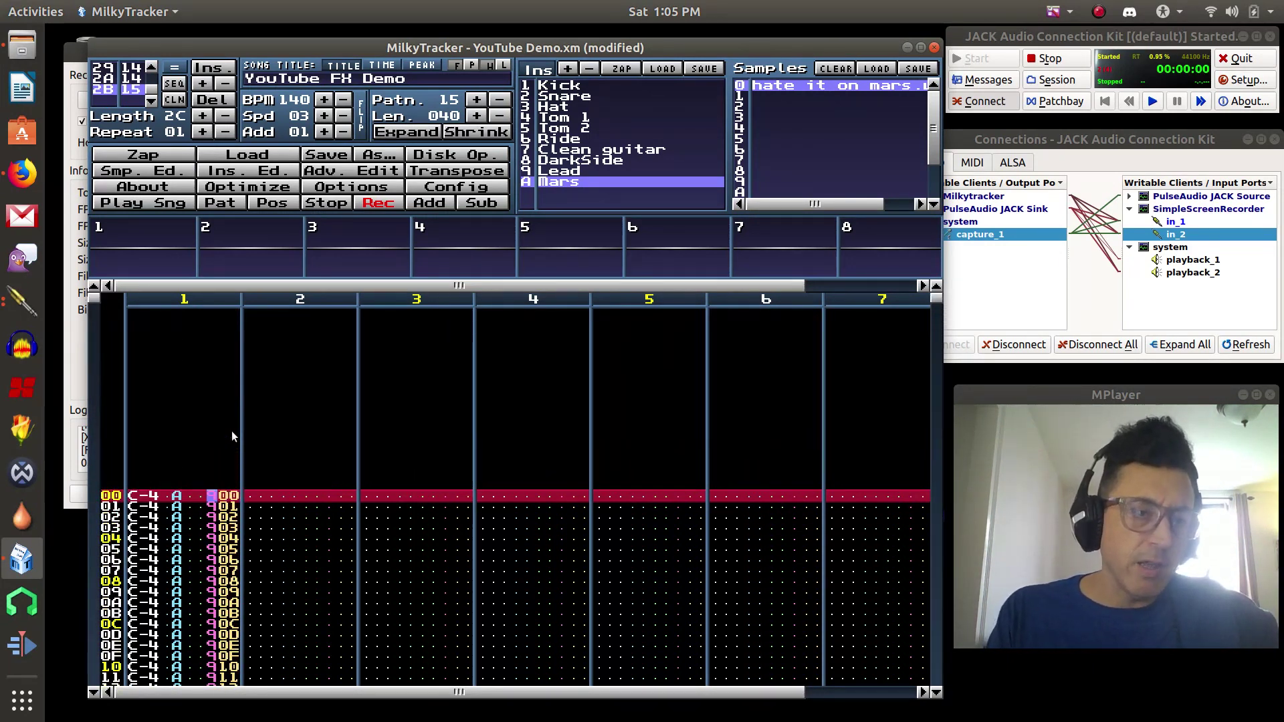
scroll(232, 435, down, 8)
scroll(232, 435, up, 2)
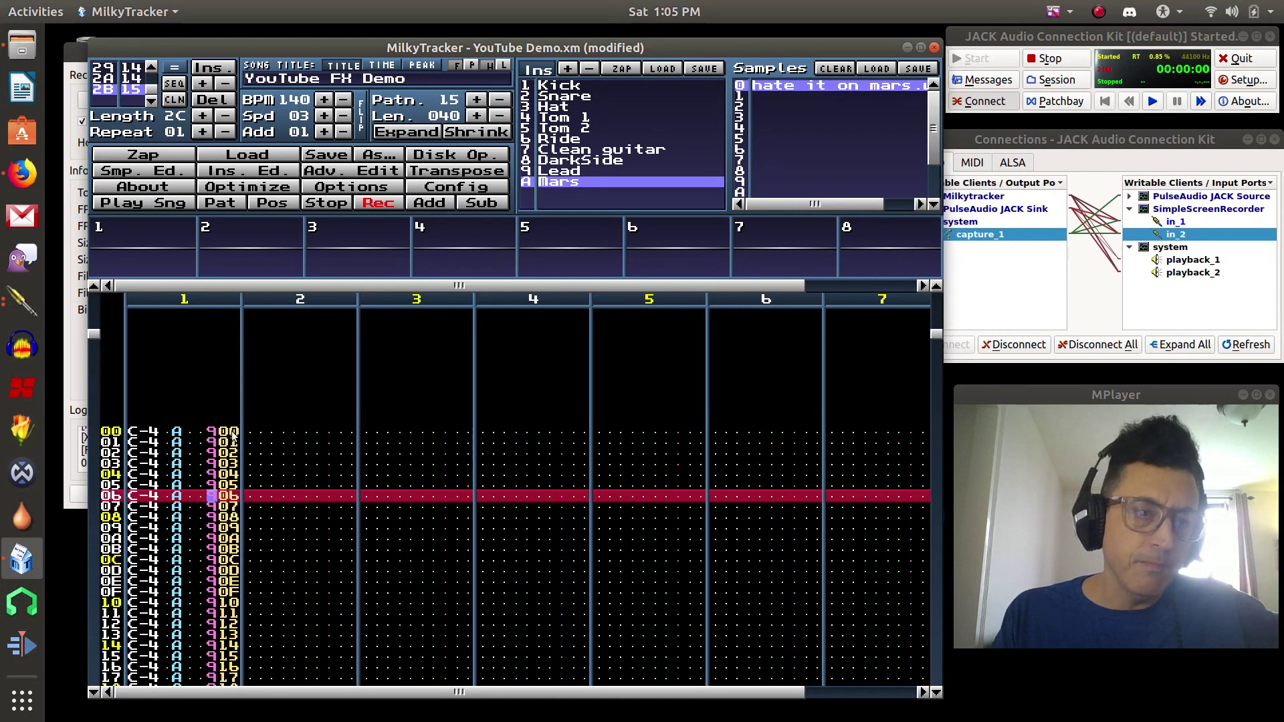
scroll(231, 433, up, 6)
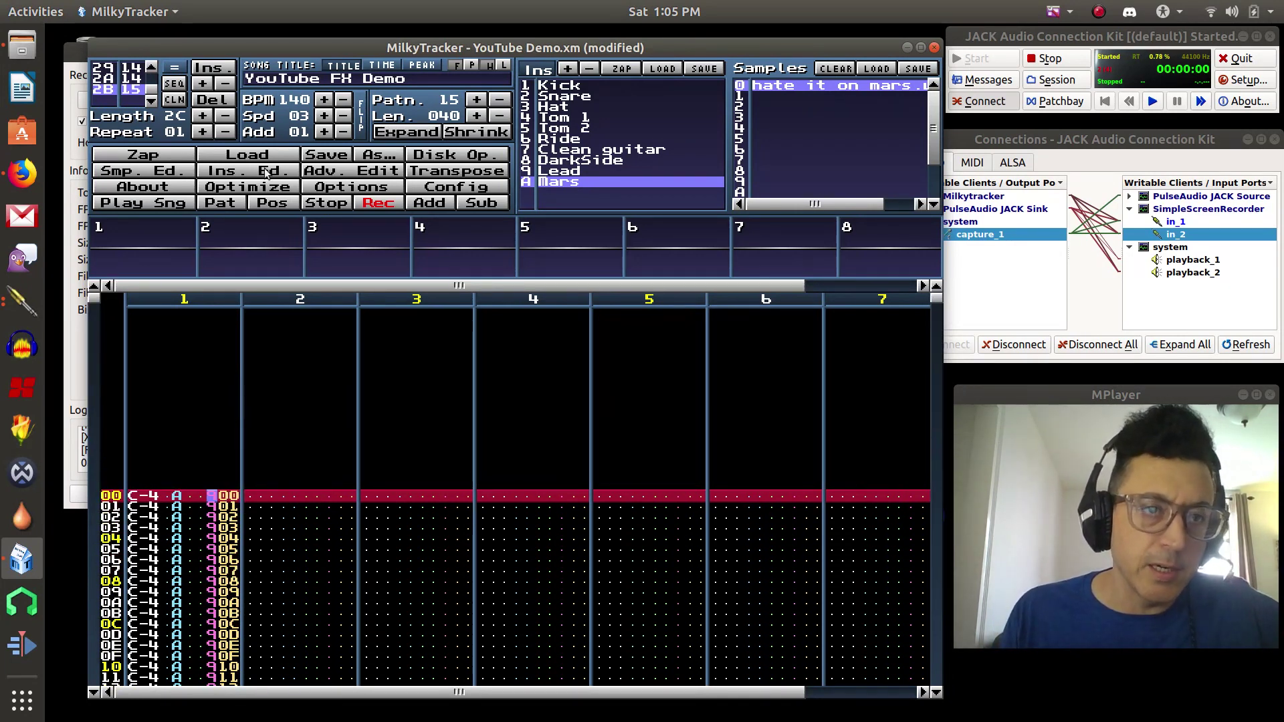
click(236, 203)
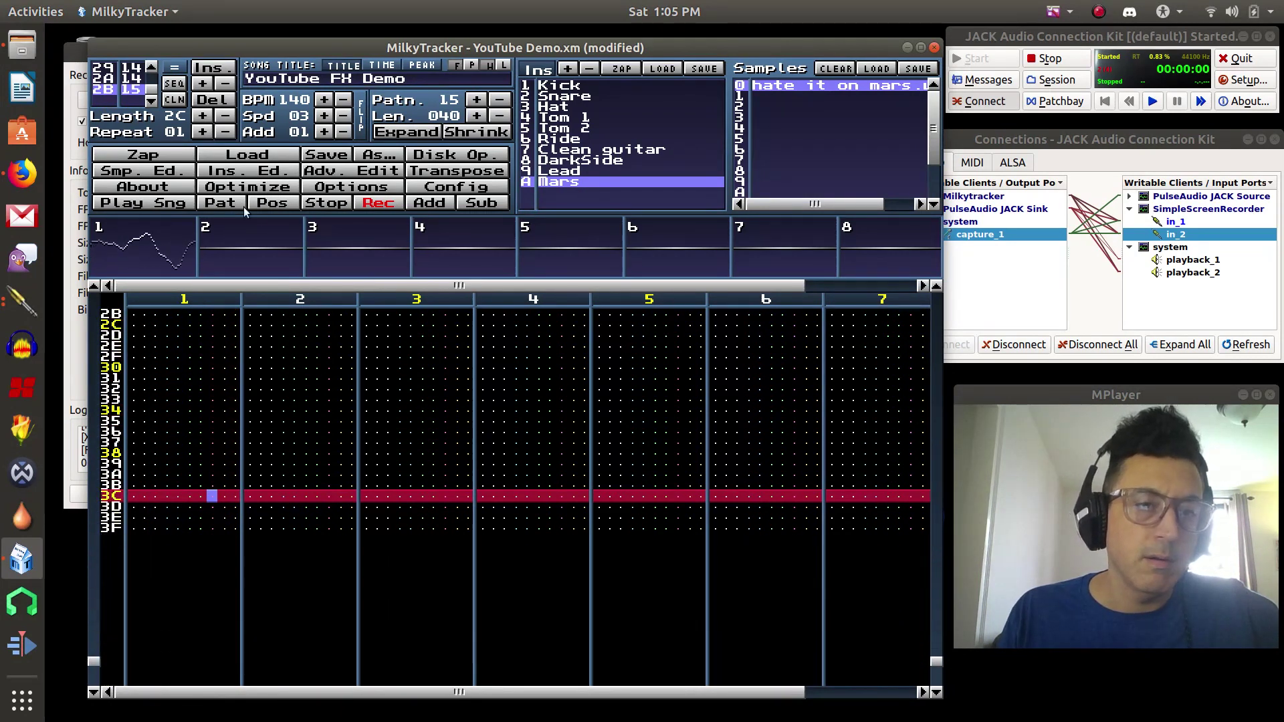
click(334, 203)
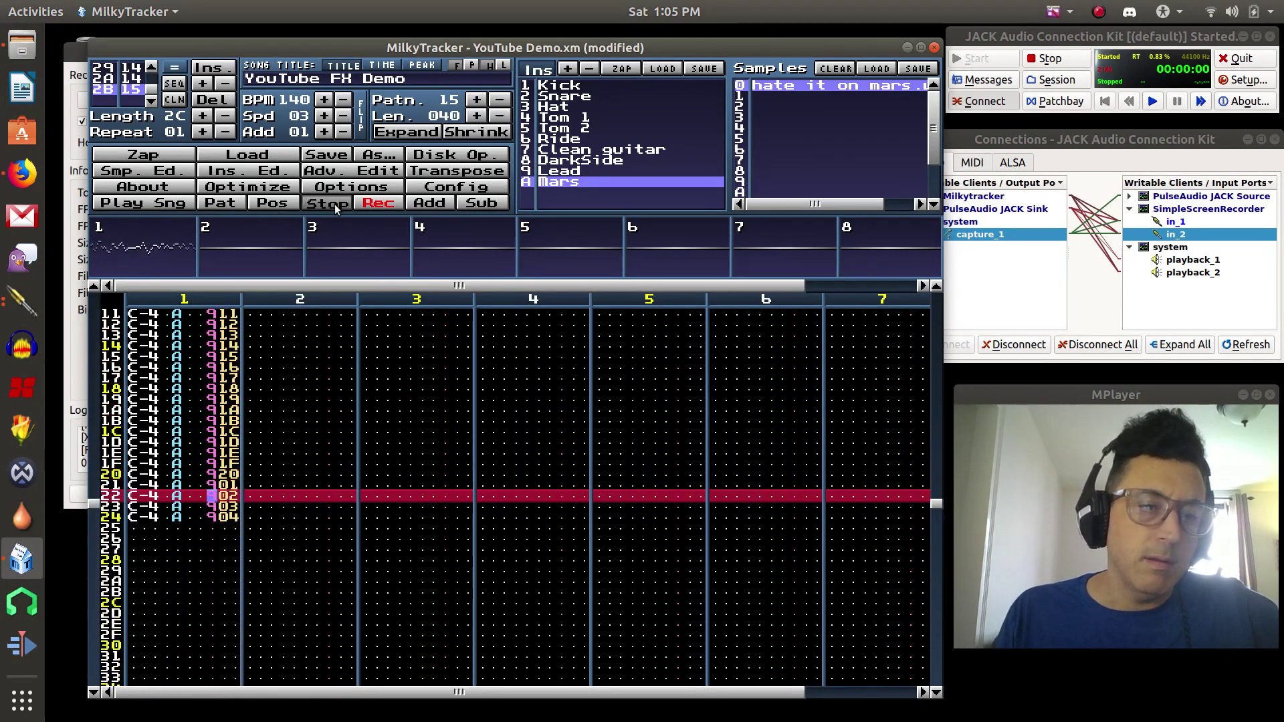
Step: Enter C-4 notes with the Mars instrument on rows 25 through 3F of channel 1
key(Left)
key(Left)
key(Left)
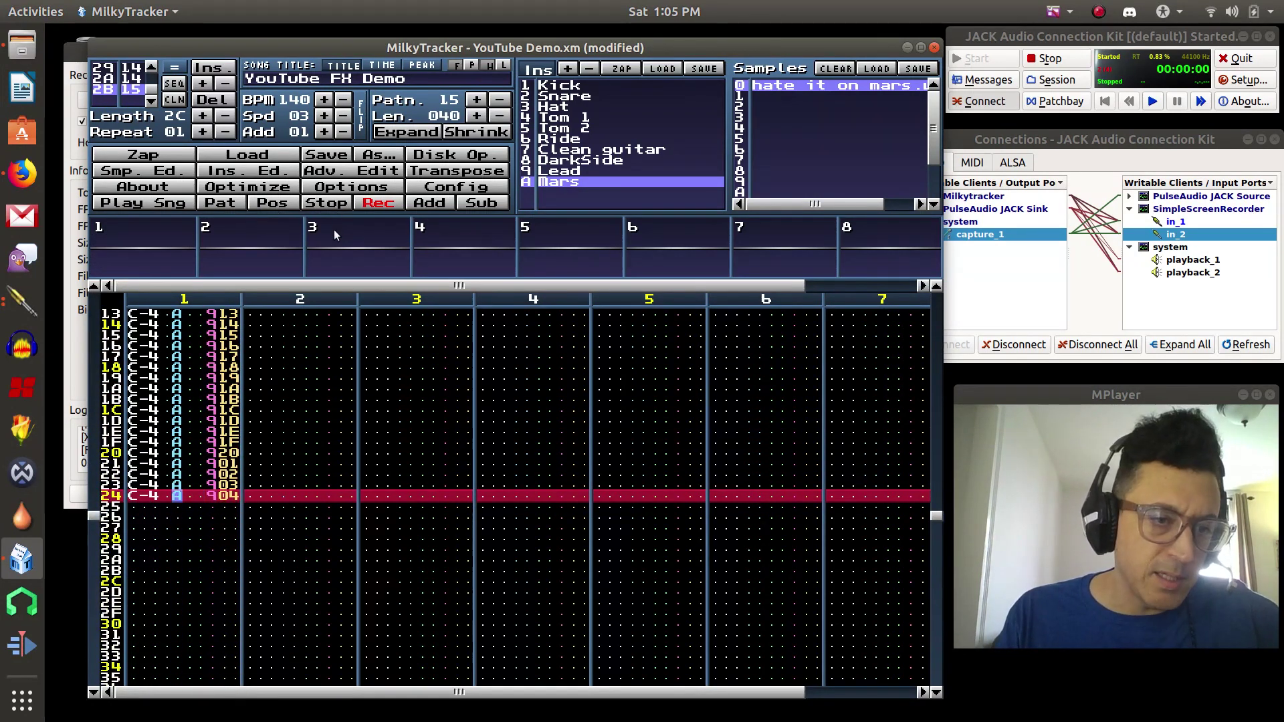
key(Left)
key(Left)
key(Right)
key(Down)
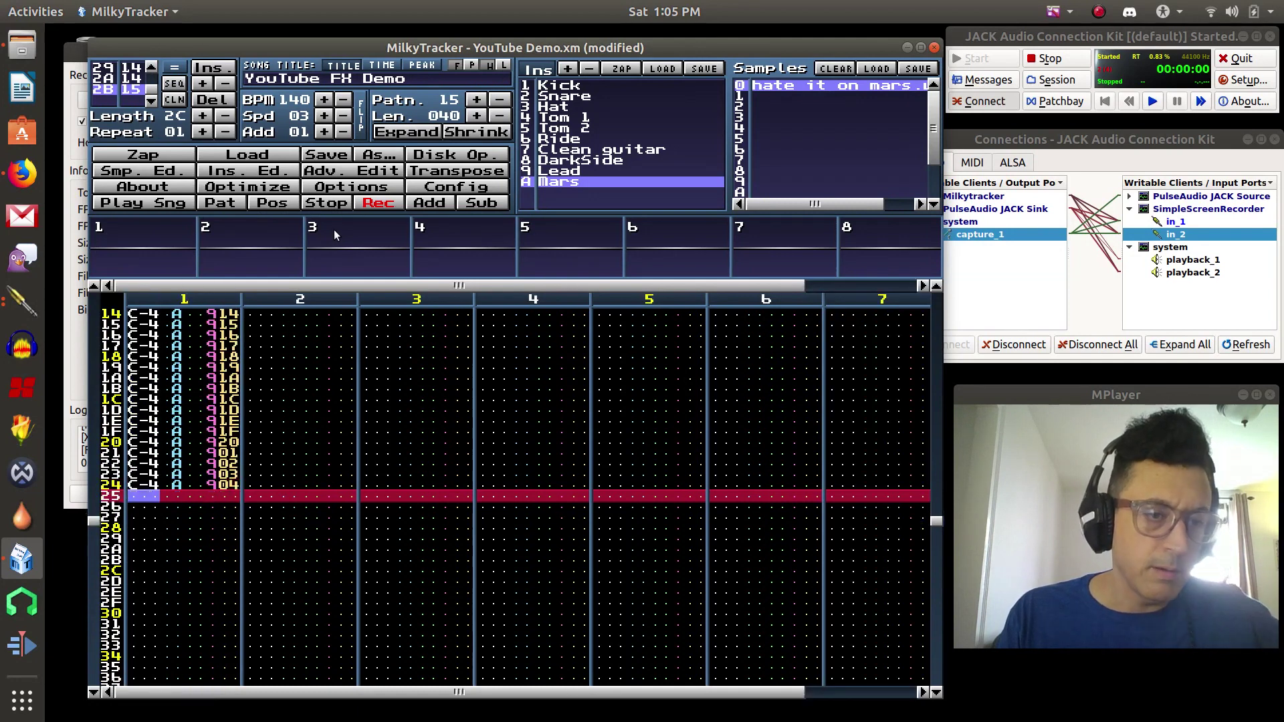
key(z)
key(z)
key(z)
key(z)
key(z)
key(z)
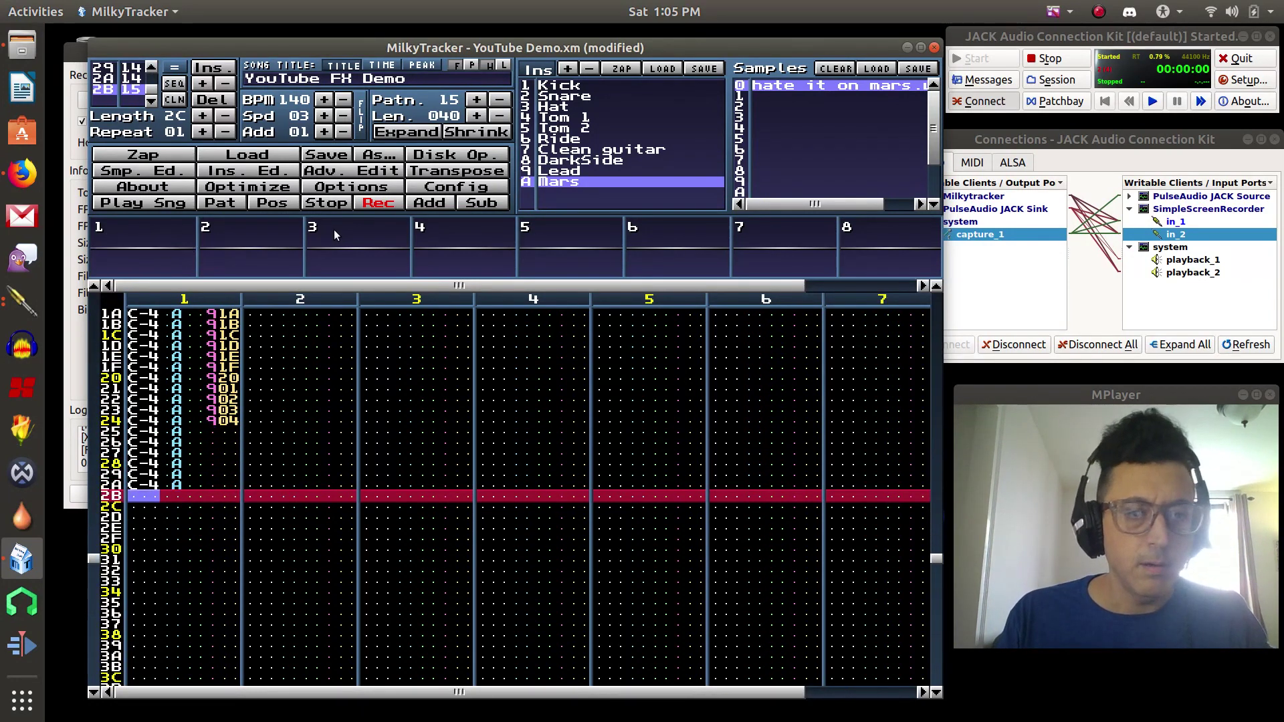
key(z)
key(z)
key(z)
key(z)
key(z)
key(z)
key(z)
key(z)
key(z)
key(z)
key(z)
key(z)
key(z)
key(z)
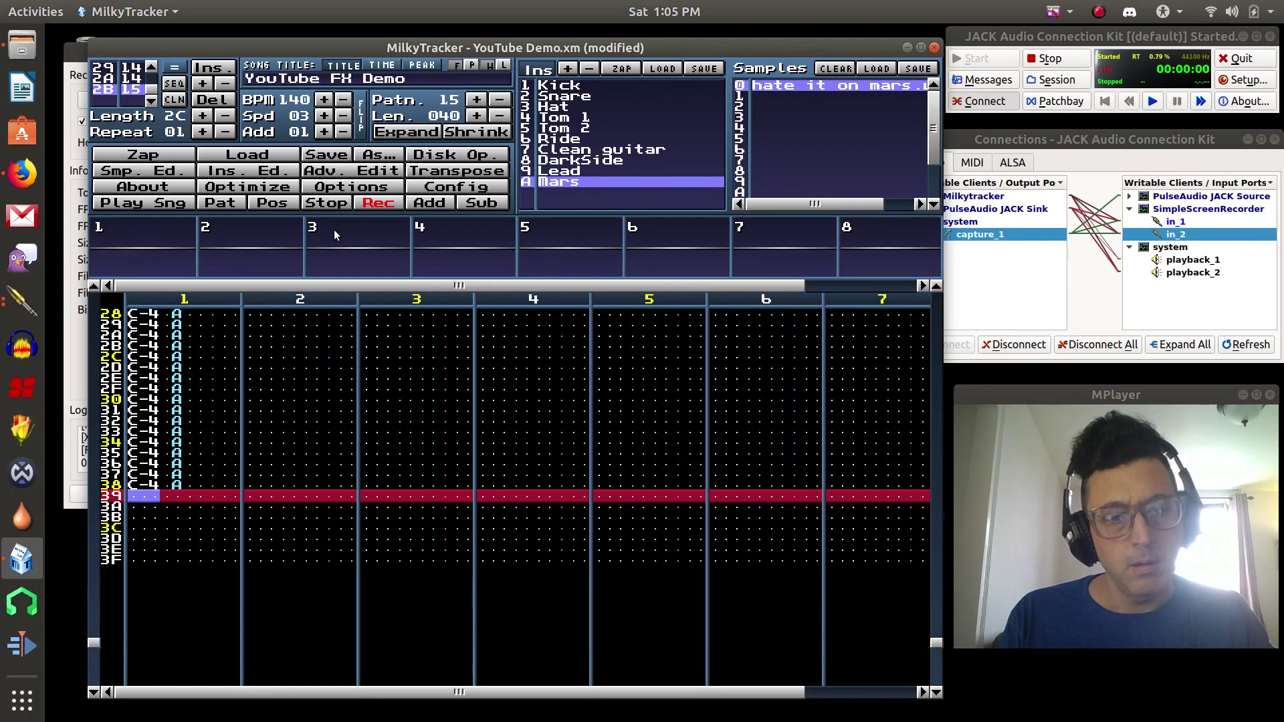
key(z)
key(z)
key(z)
key(z)
key(z)
key(z)
key(z)
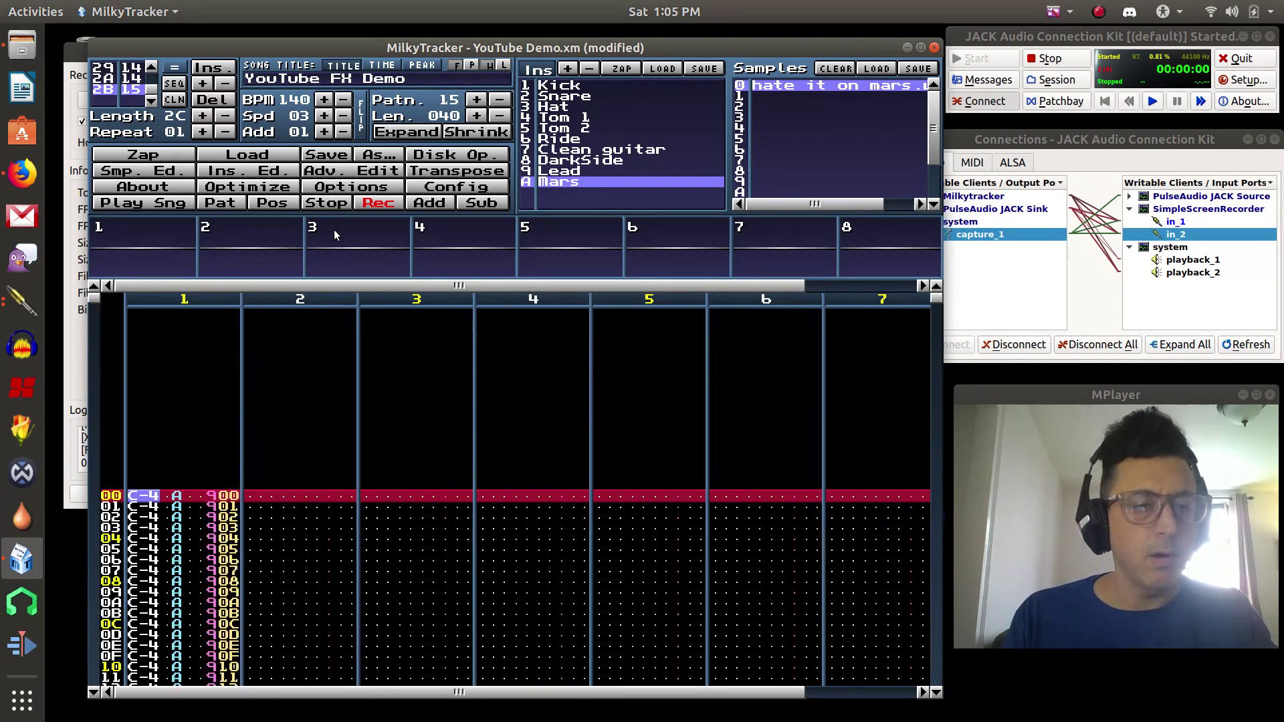
Step: Enter sample offset command 900 on rows 25 through 3F of channel 1
key(Return)
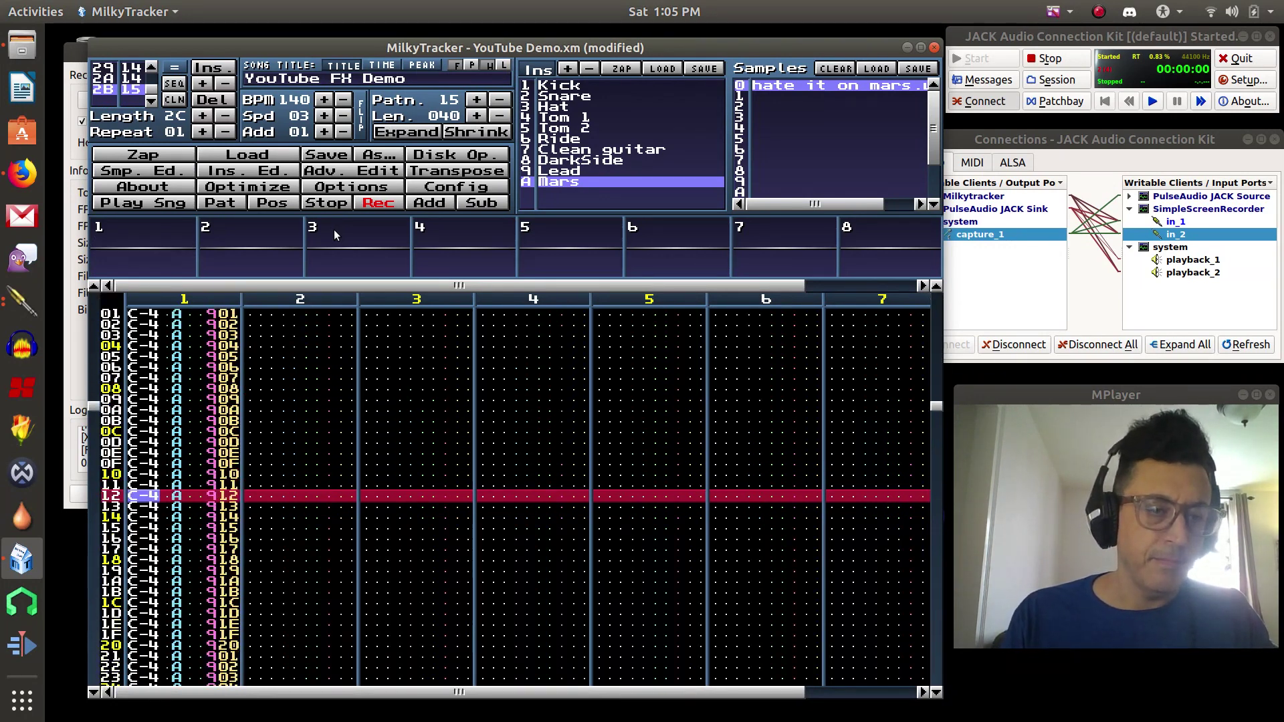
key(space)
key(Right)
key(Right)
key(Right)
key(Right)
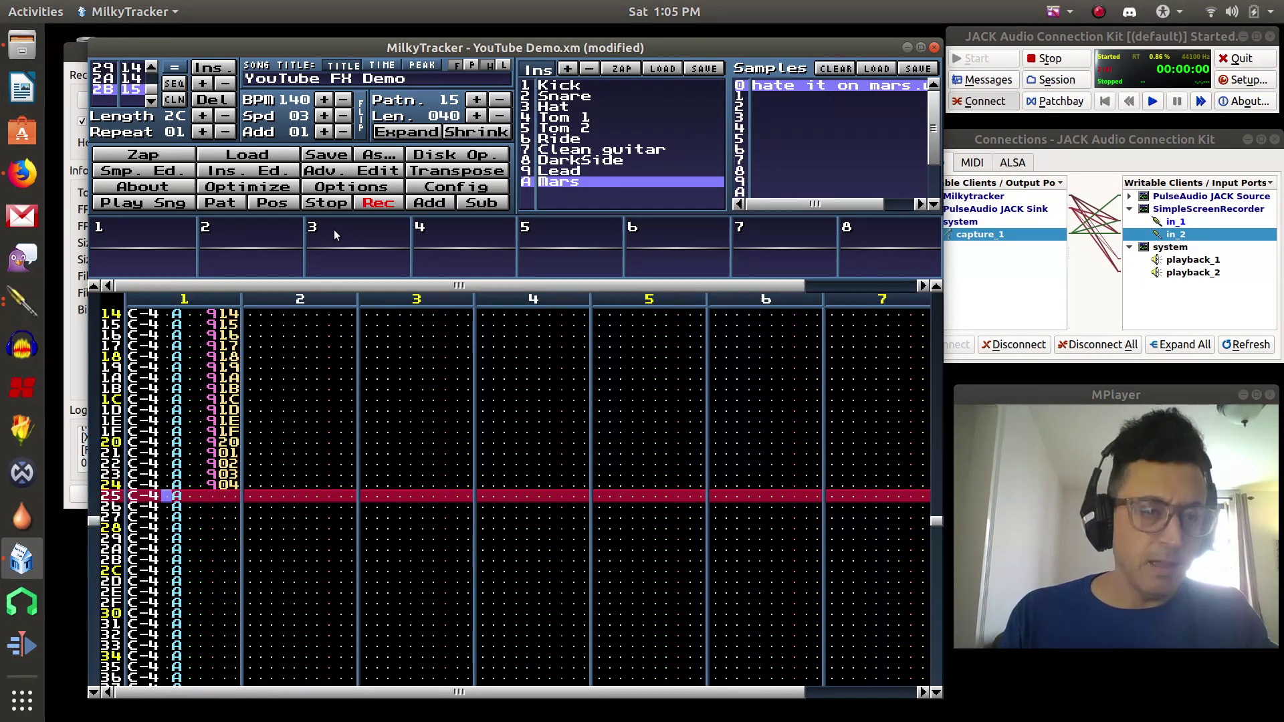
key(Right)
text(99999999)
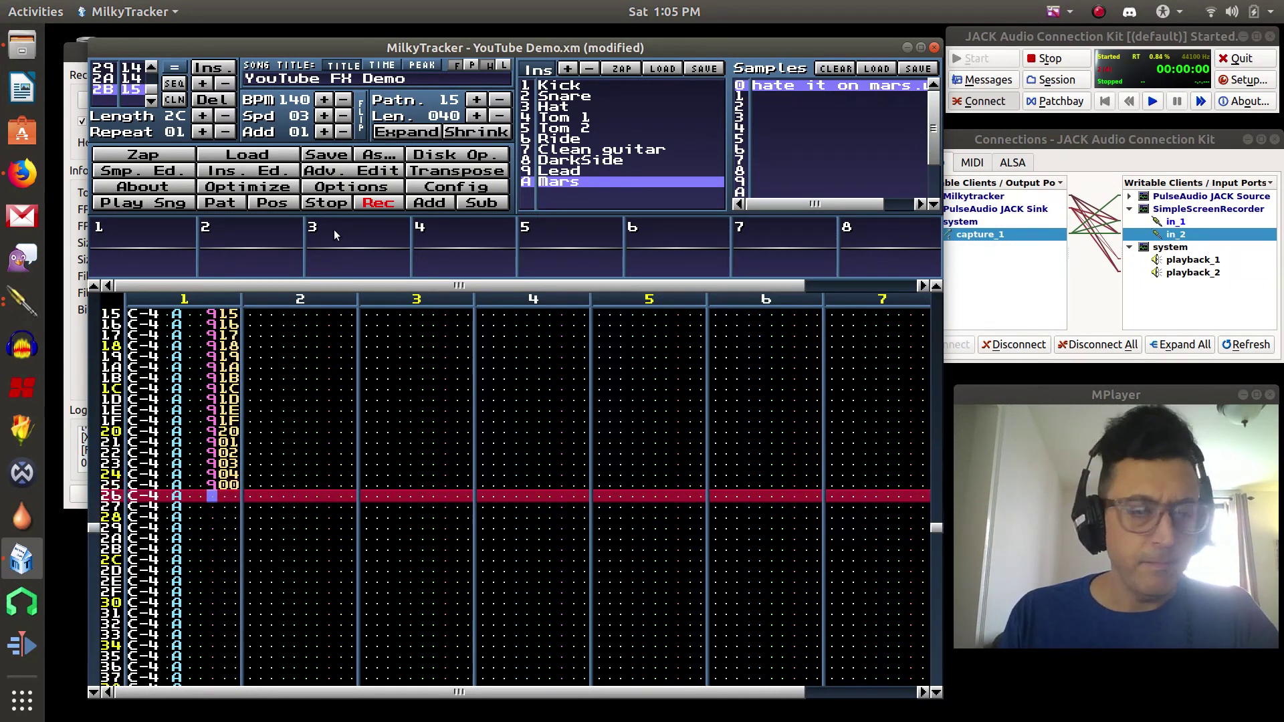
text(9999999999)
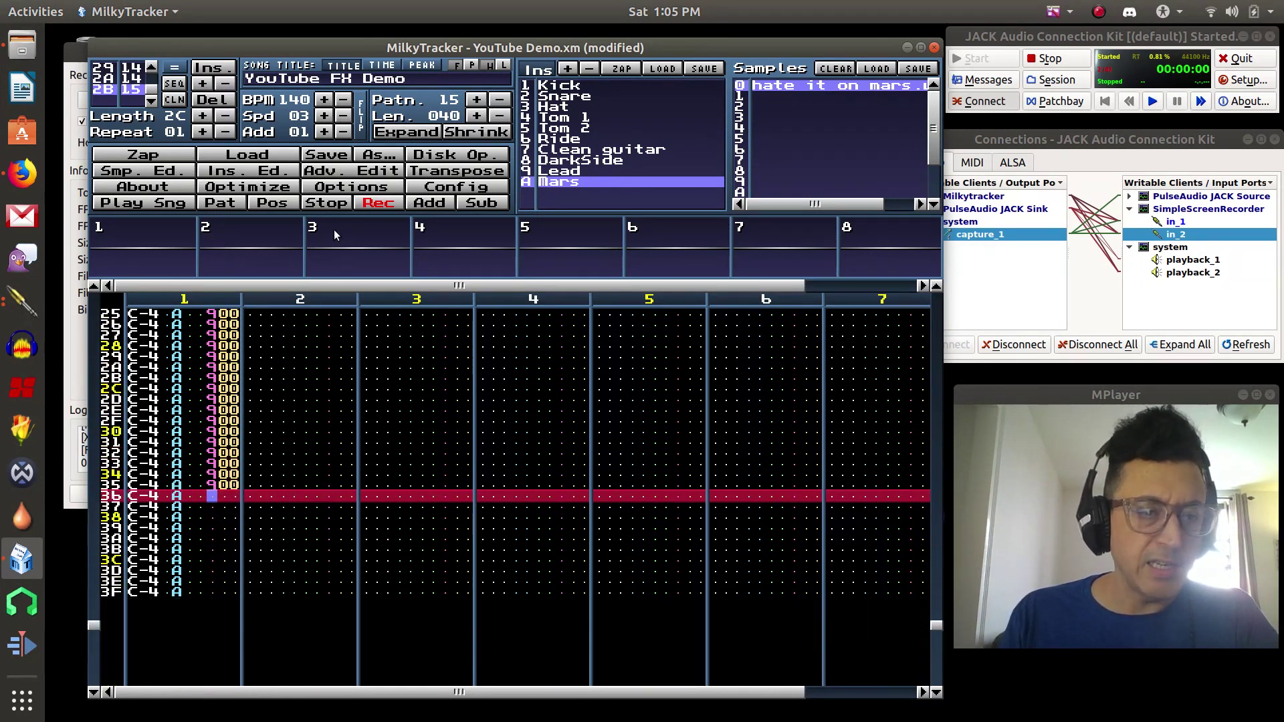
text(999)
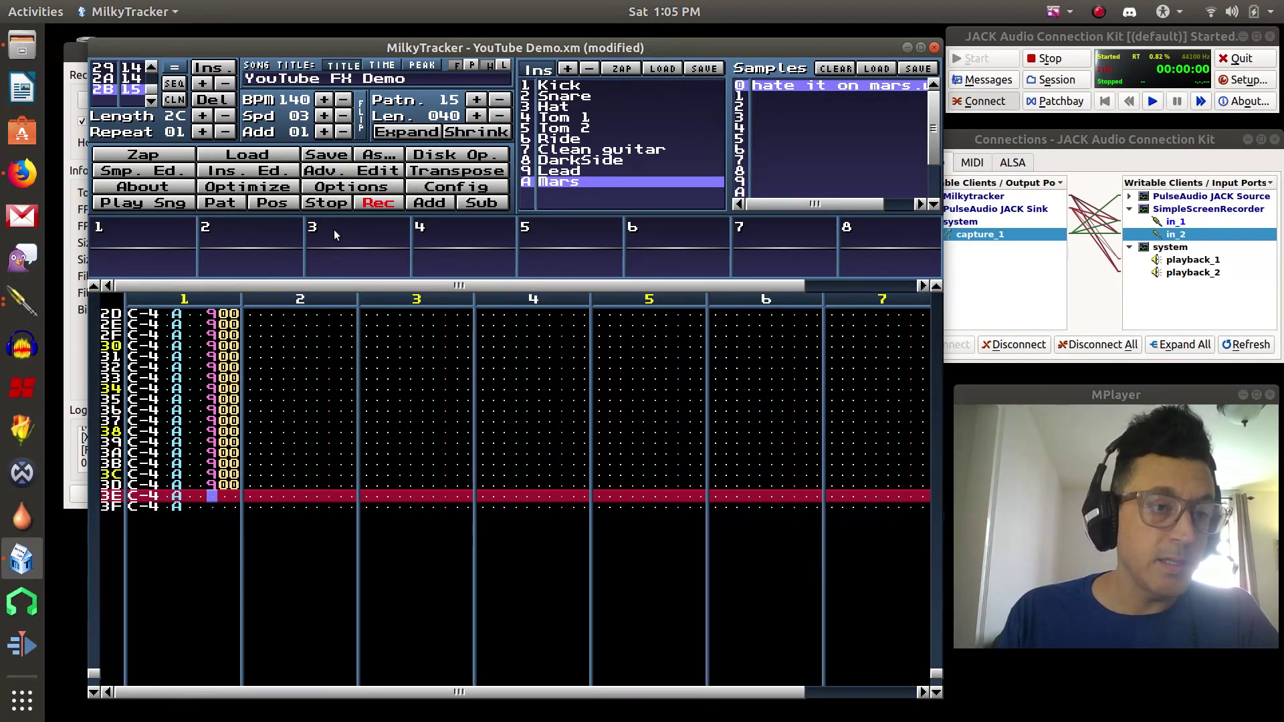
Step: Set the first parameter digit of the sample offset commands to 2 on rows 21 through 2E of channel 1
key(Up)
key(Up)
key(Up)
key(Up)
key(Up)
key(Up)
key(Up)
key(Up)
key(Up)
key(Up)
key(Up)
key(Up)
key(Up)
key(Up)
key(Up)
key(Up)
key(Up)
key(Up)
key(Up)
key(Up)
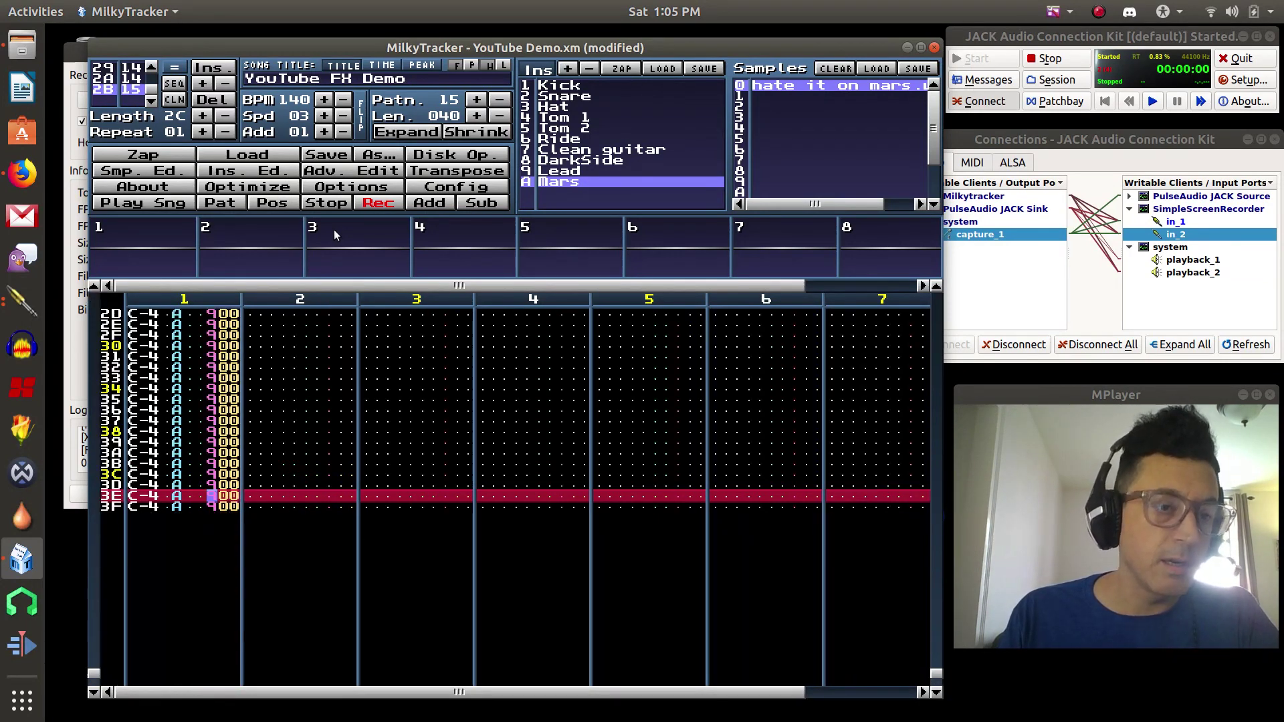
key(Up)
key(Up)
key(Up)
key(Up)
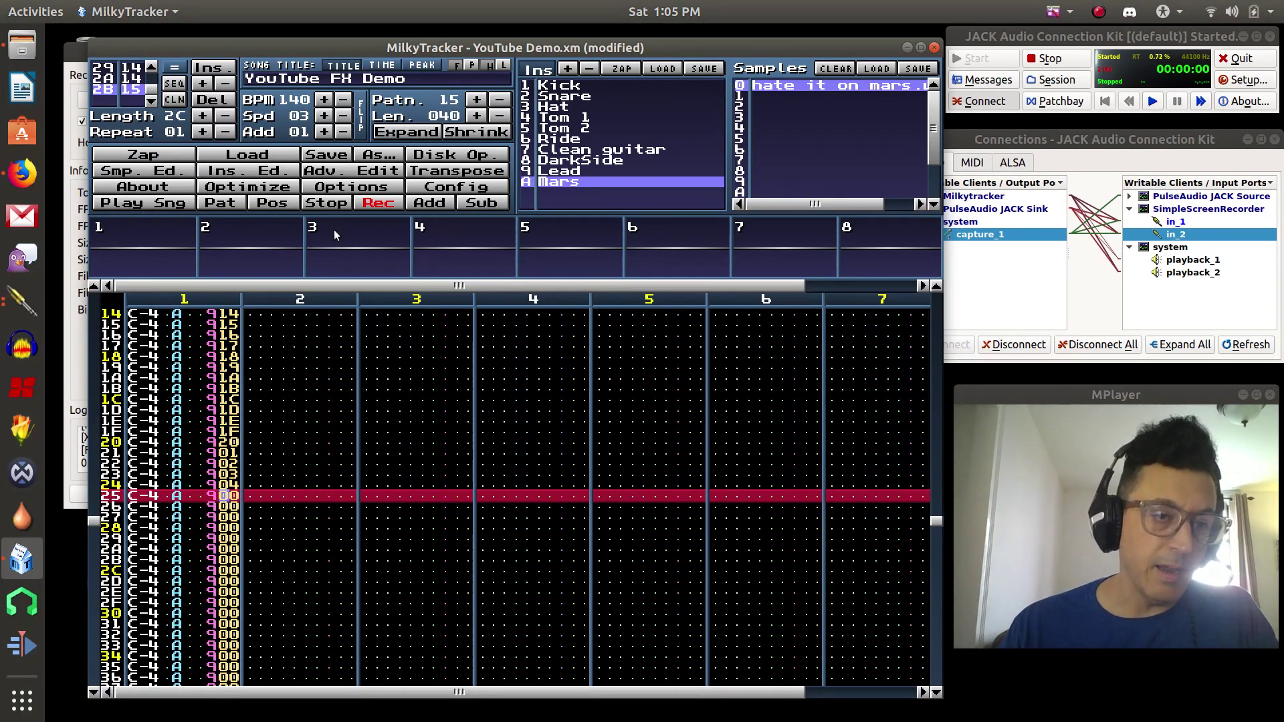
key(Up)
key(Up)
key(Up)
key(Up)
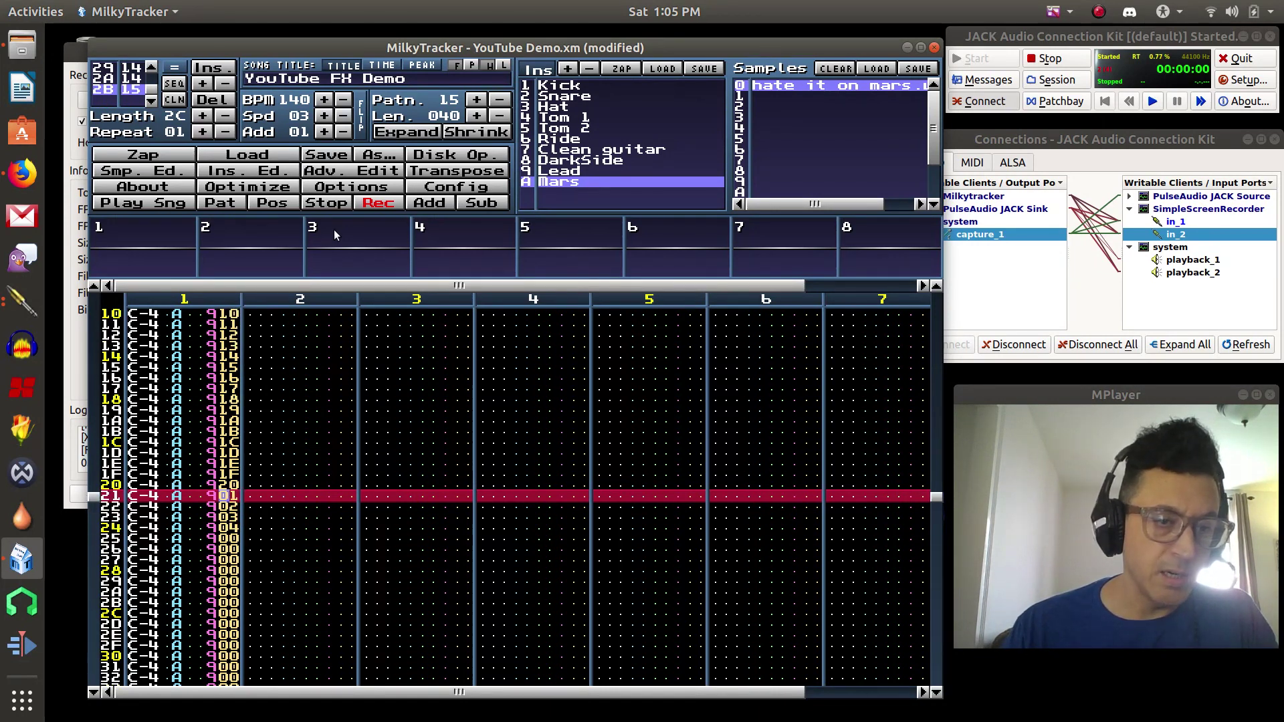
key(Left)
key(Right)
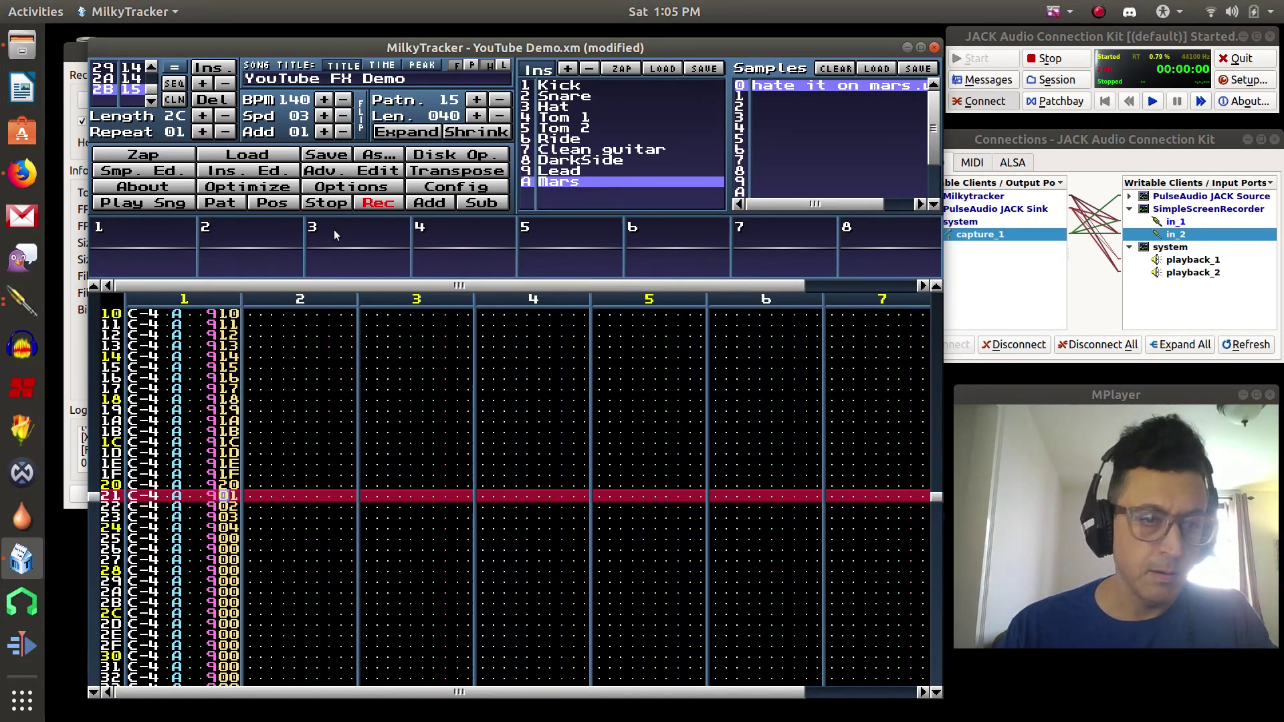
text(22222222)
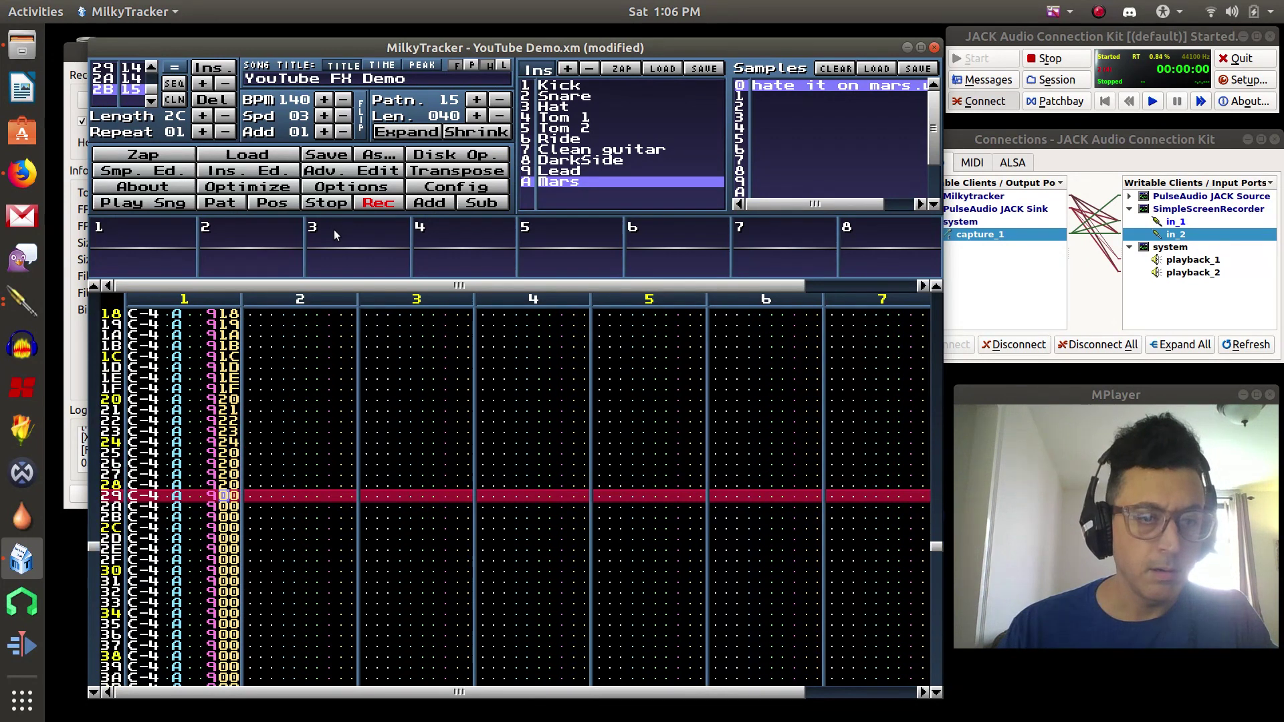
text(2222)
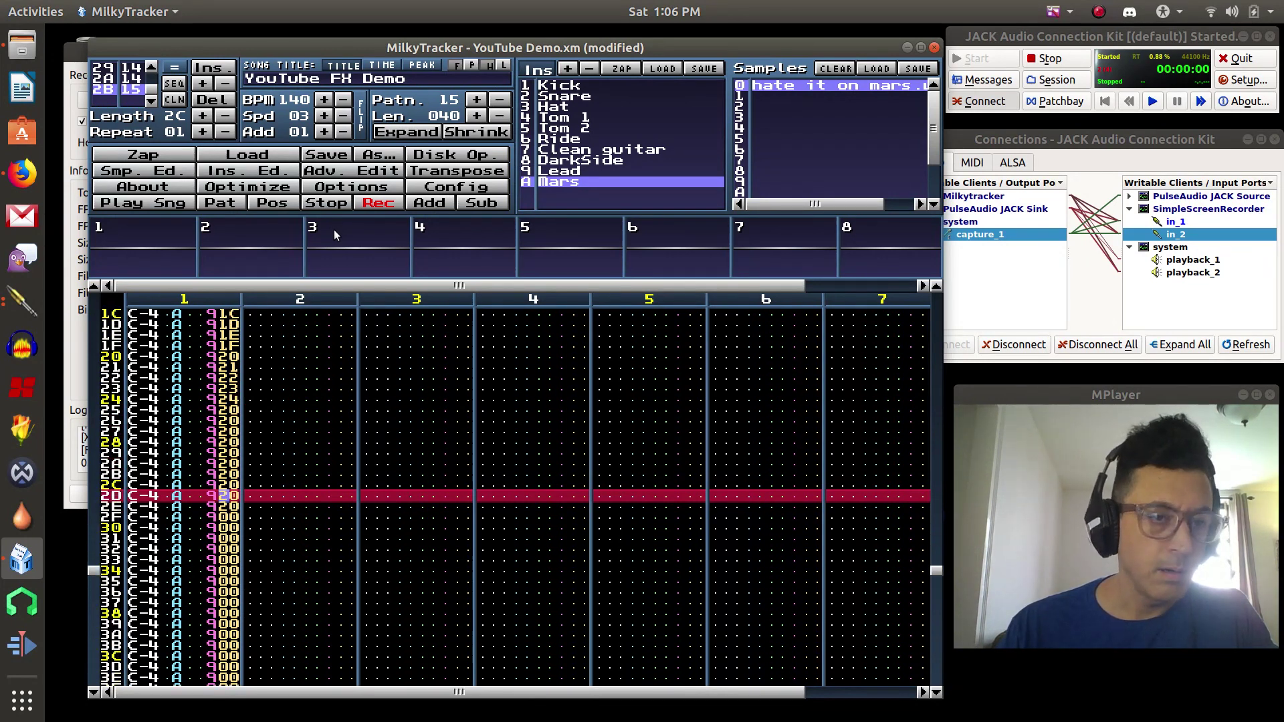
Step: Set the sample offset commands on rows 25 through 2F of channel 1 to ascending hexadecimal values 925 through 92F
key(Up)
key(Up)
key(Up)
key(Up)
key(Up)
key(Up)
key(Up)
key(Up)
key(Right)
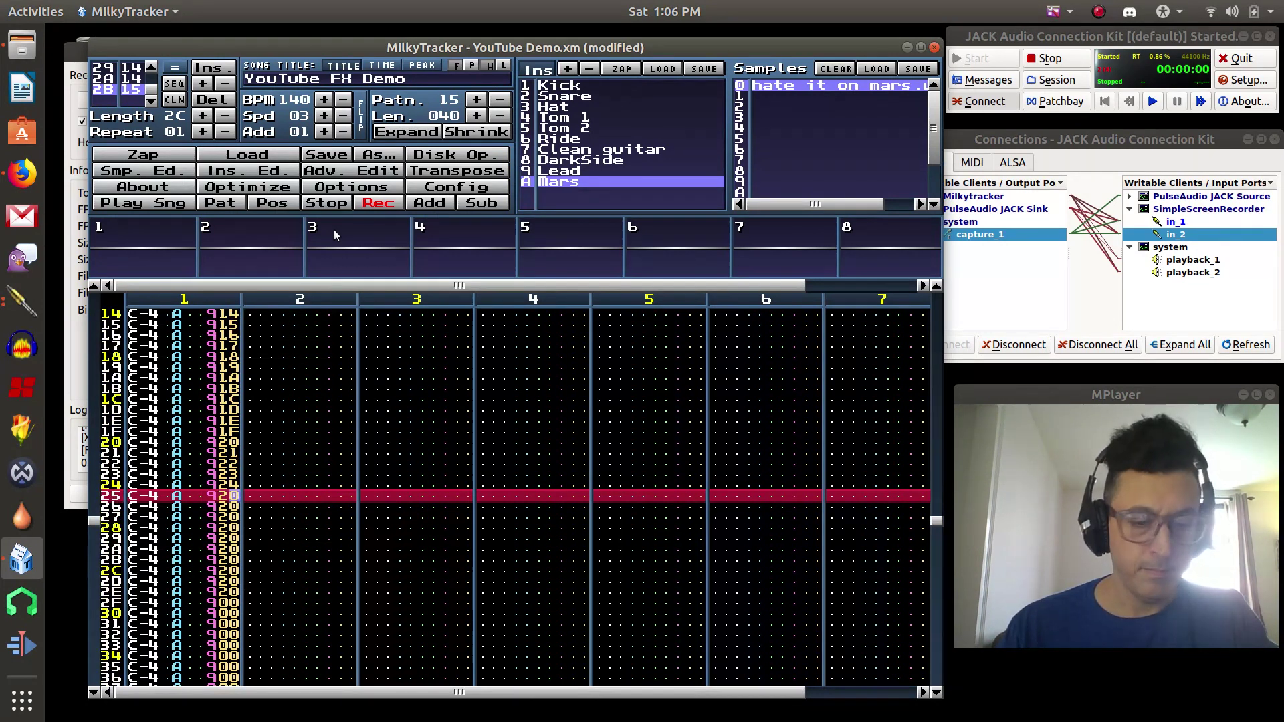
text(56789)
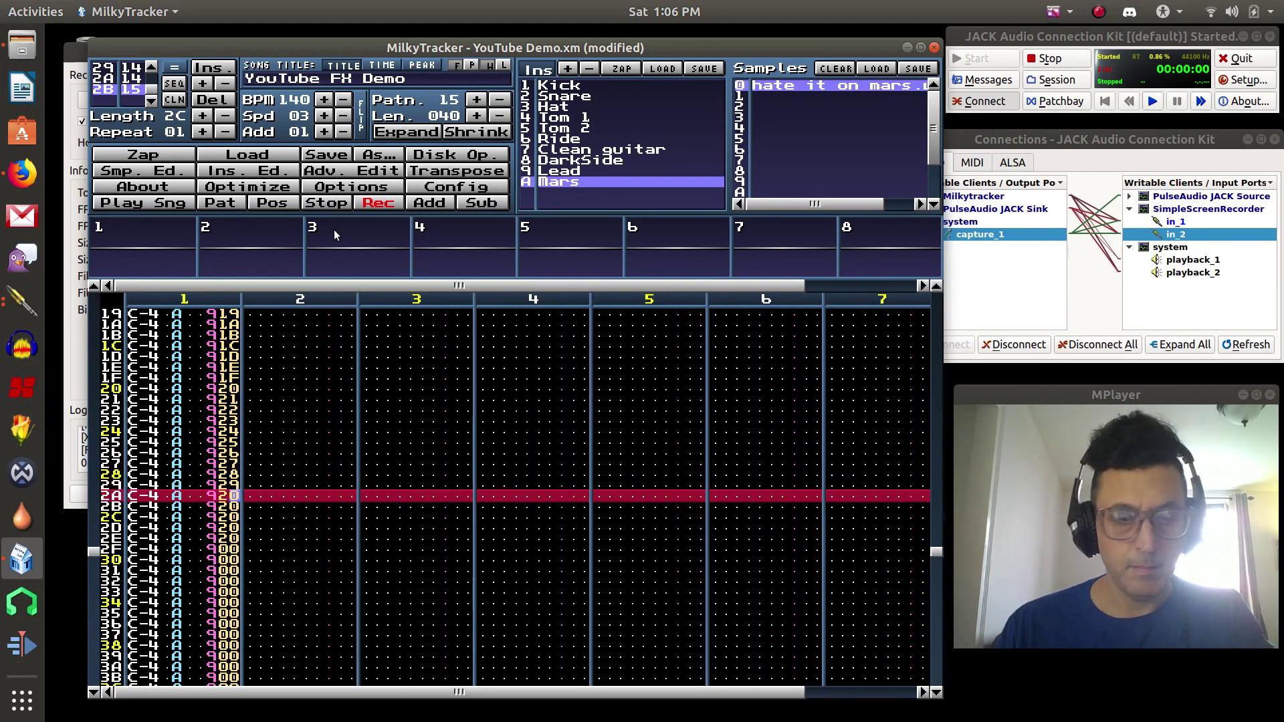
text(abc)
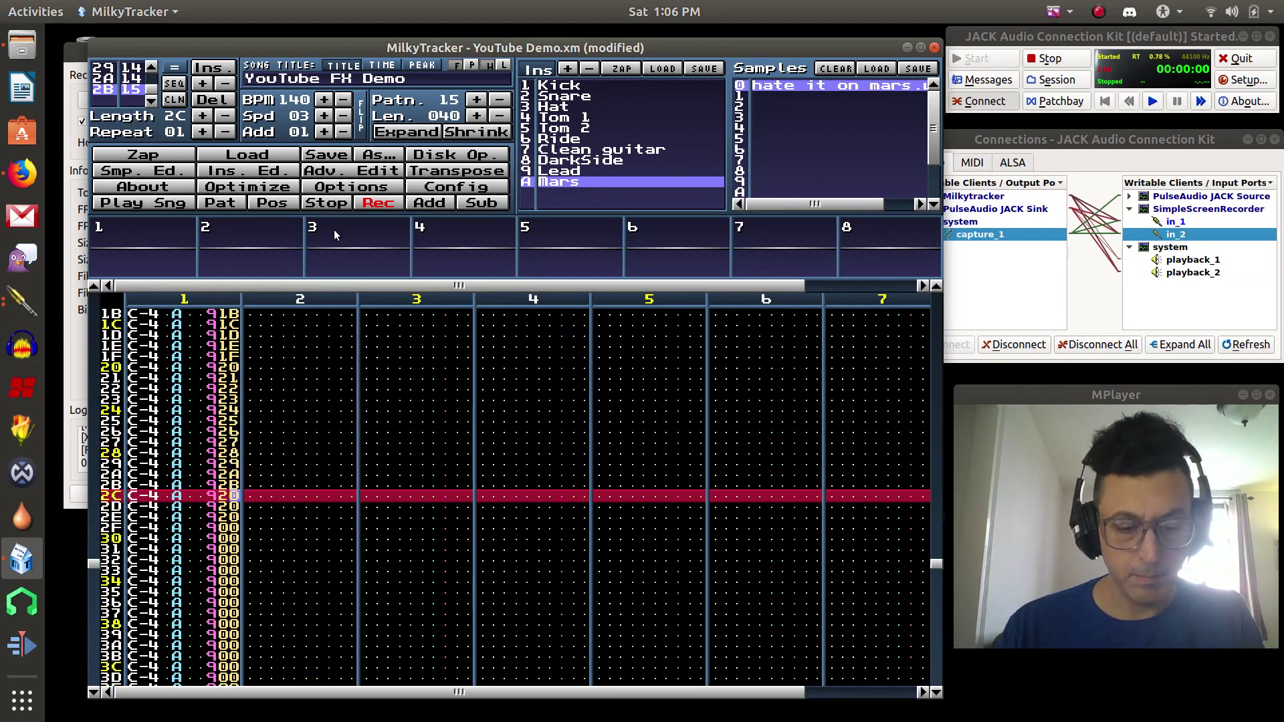
text(def)
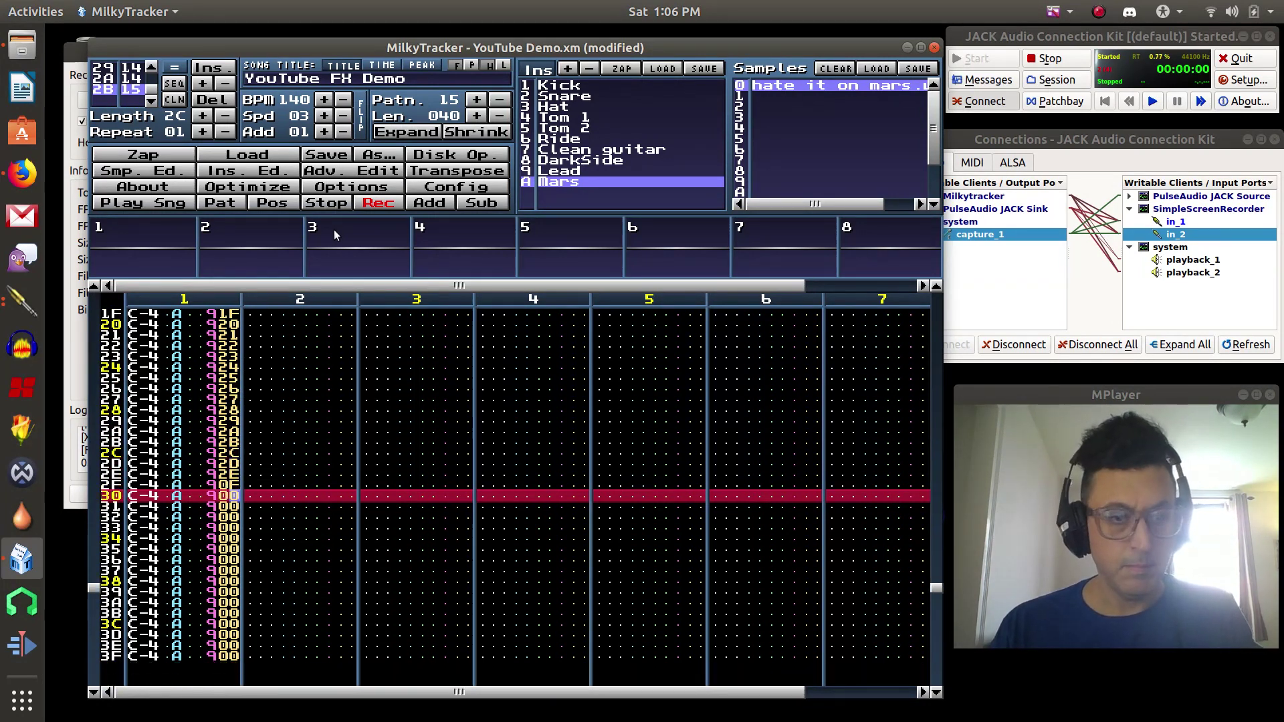
key(Up)
key(Left)
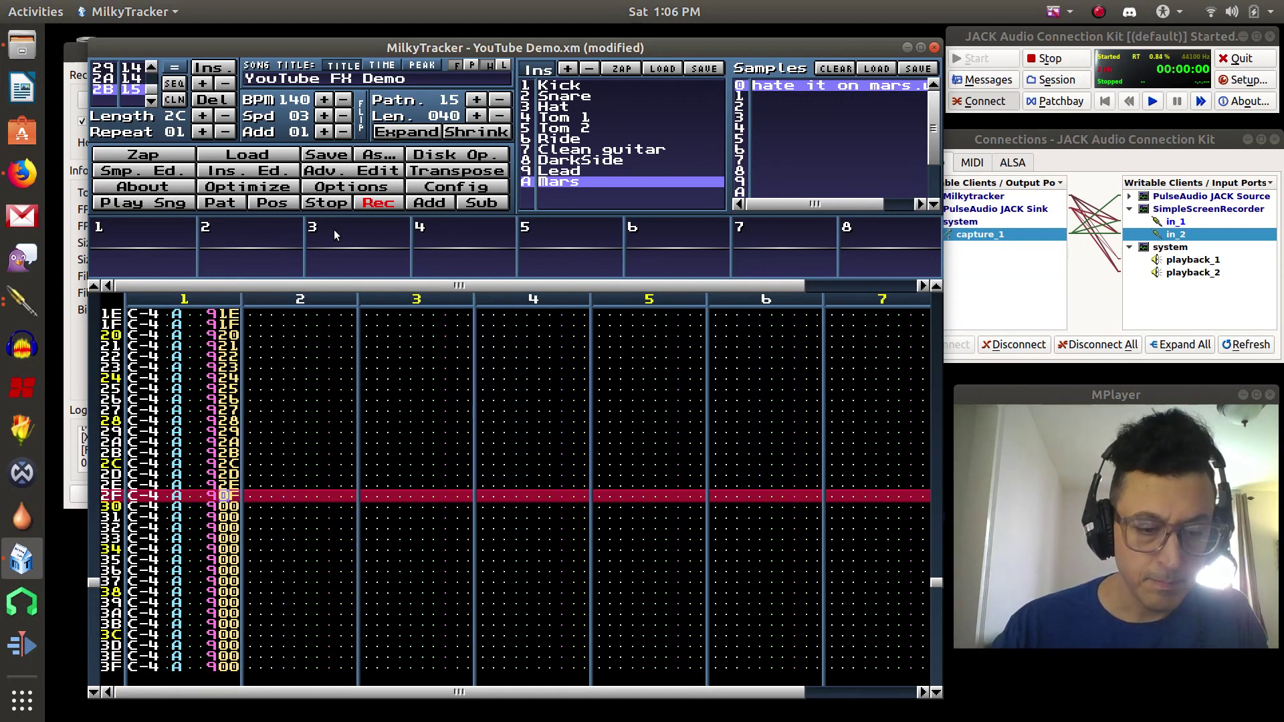
text(2)
Step: Set the sample offset commands on rows 30 through 3F of channel 1 to 930
key(Left)
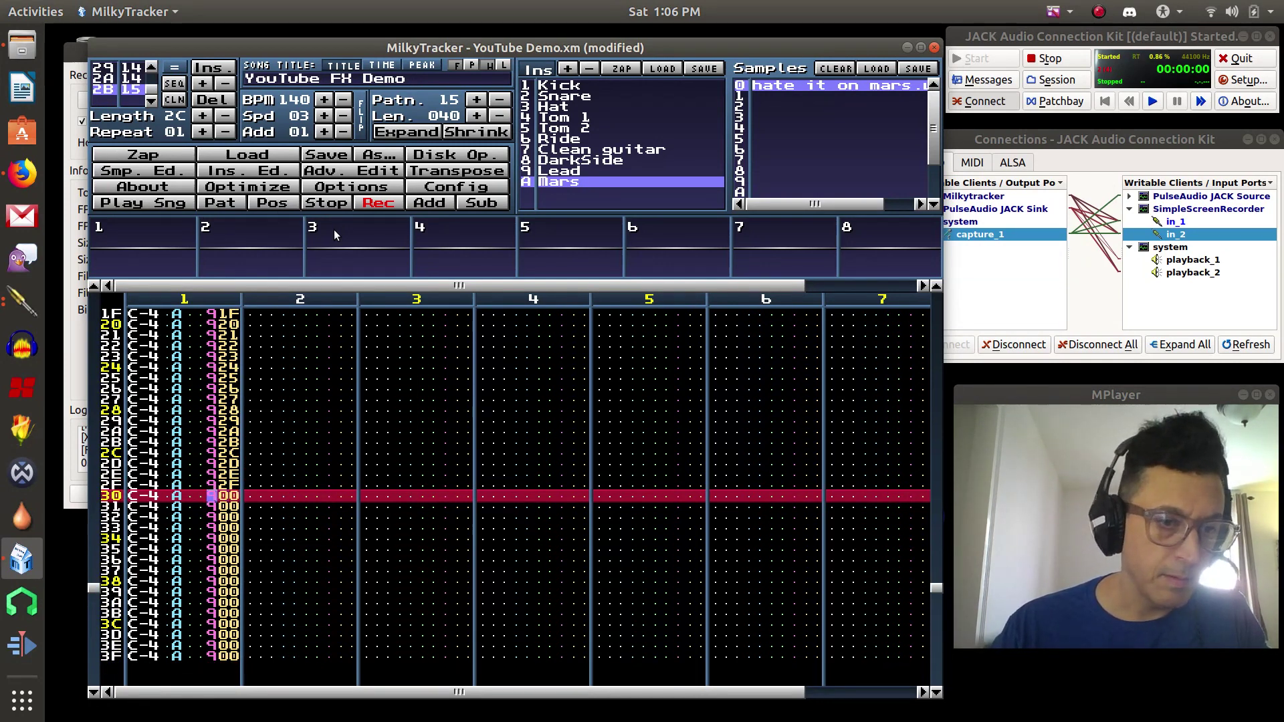
key(Right)
text(3333333)
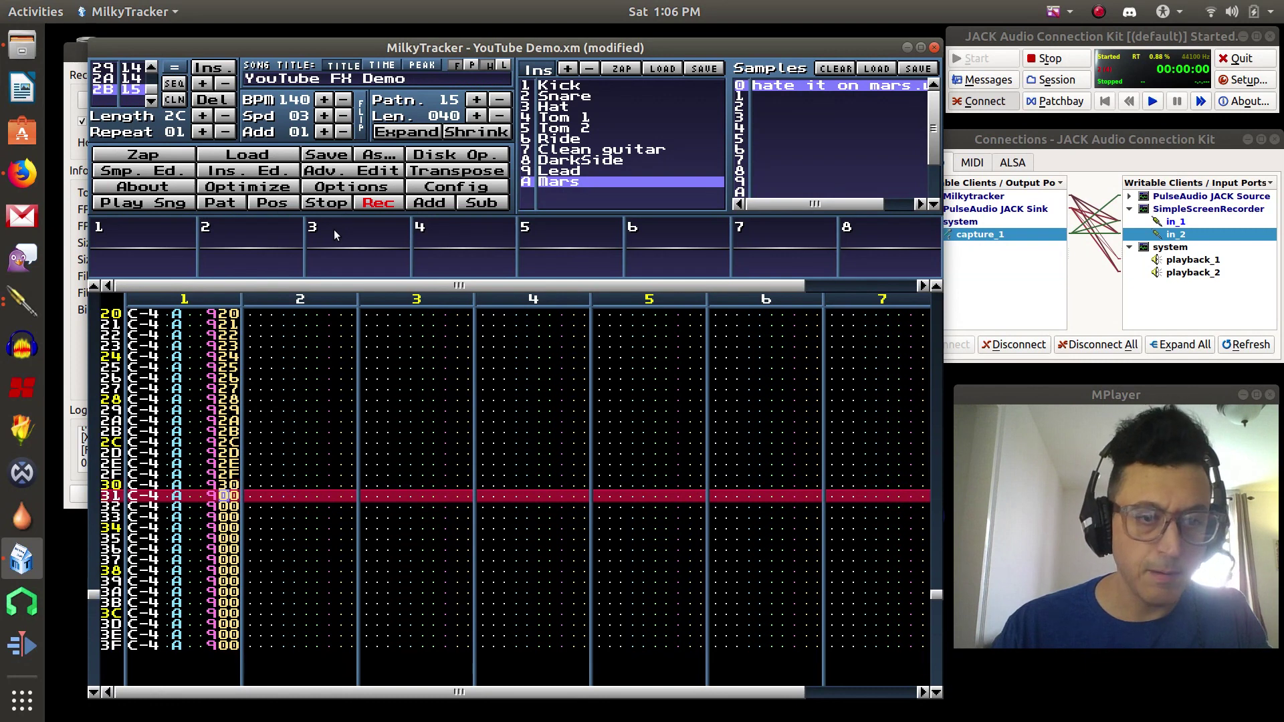
text(333333333)
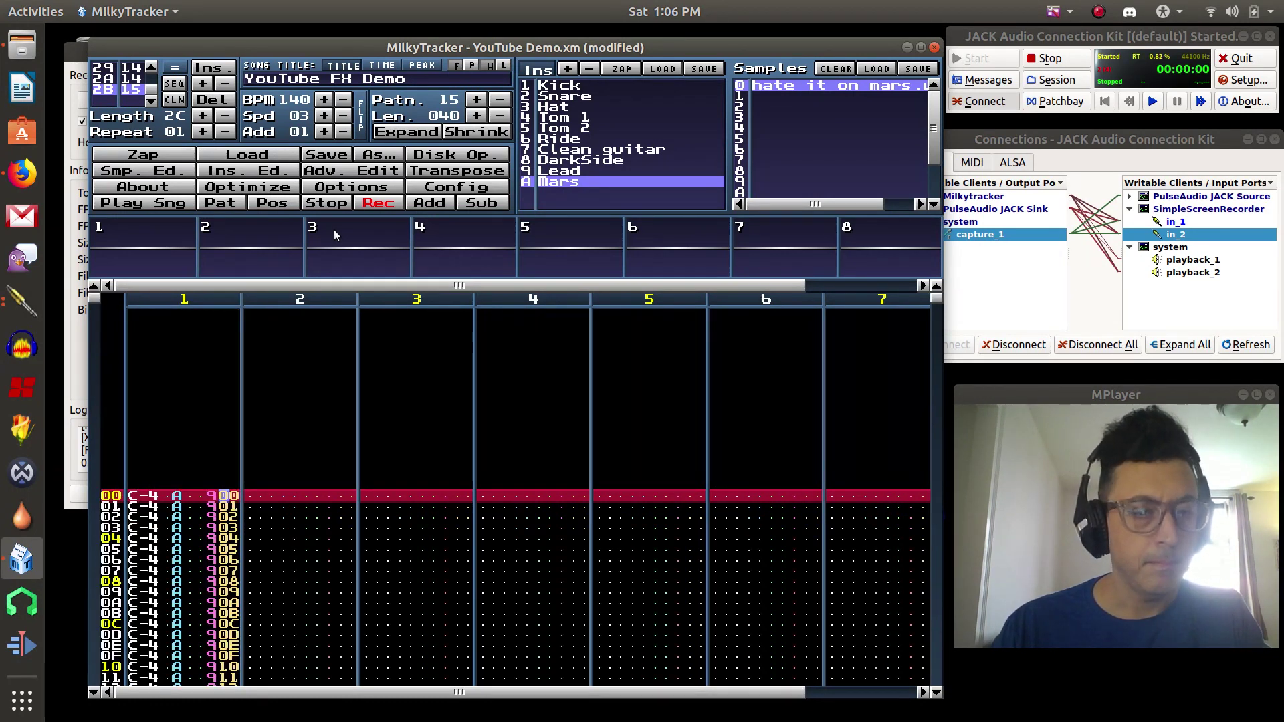
Step: Set the sample offset commands on rows 30 through 3F of channel 1 to ascending hexadecimal values 930 through 93F
key(Up)
key(Up)
key(Up)
key(Up)
key(Up)
key(Up)
key(Up)
key(Up)
key(Up)
key(Up)
key(Up)
key(Up)
key(Up)
key(Up)
key(Up)
key(Up)
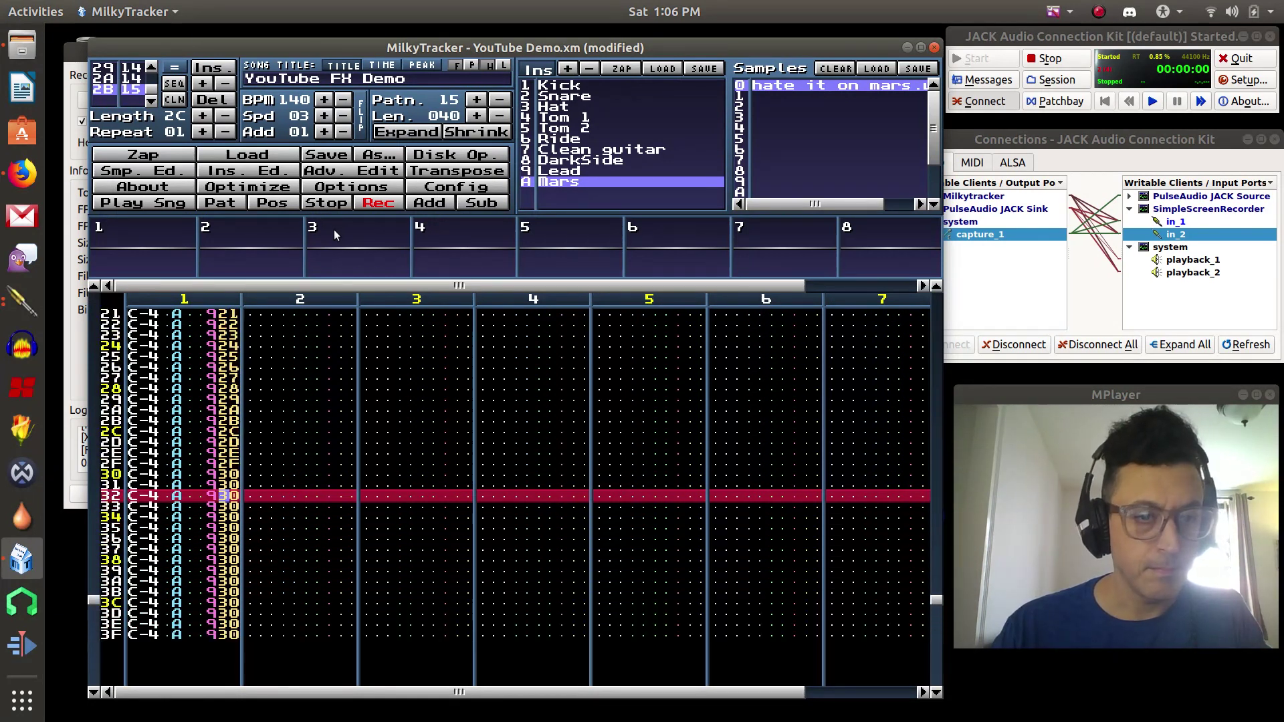
text(012345)
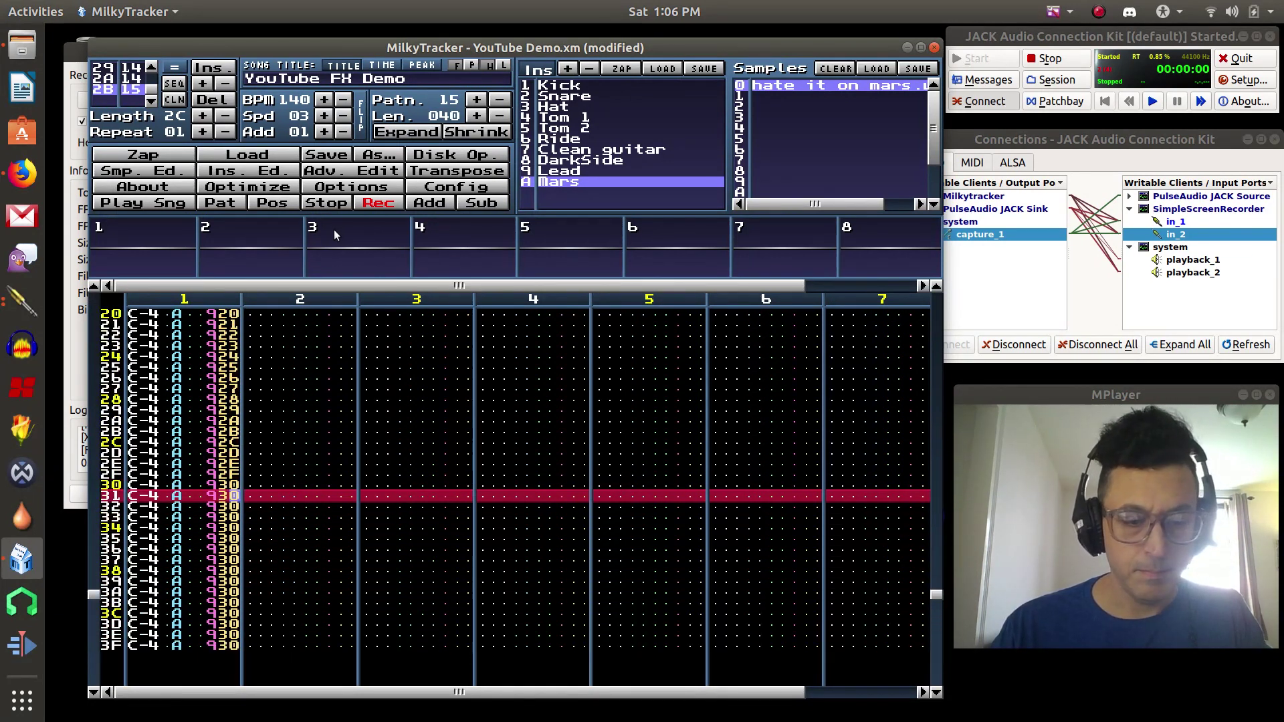
text(6789)
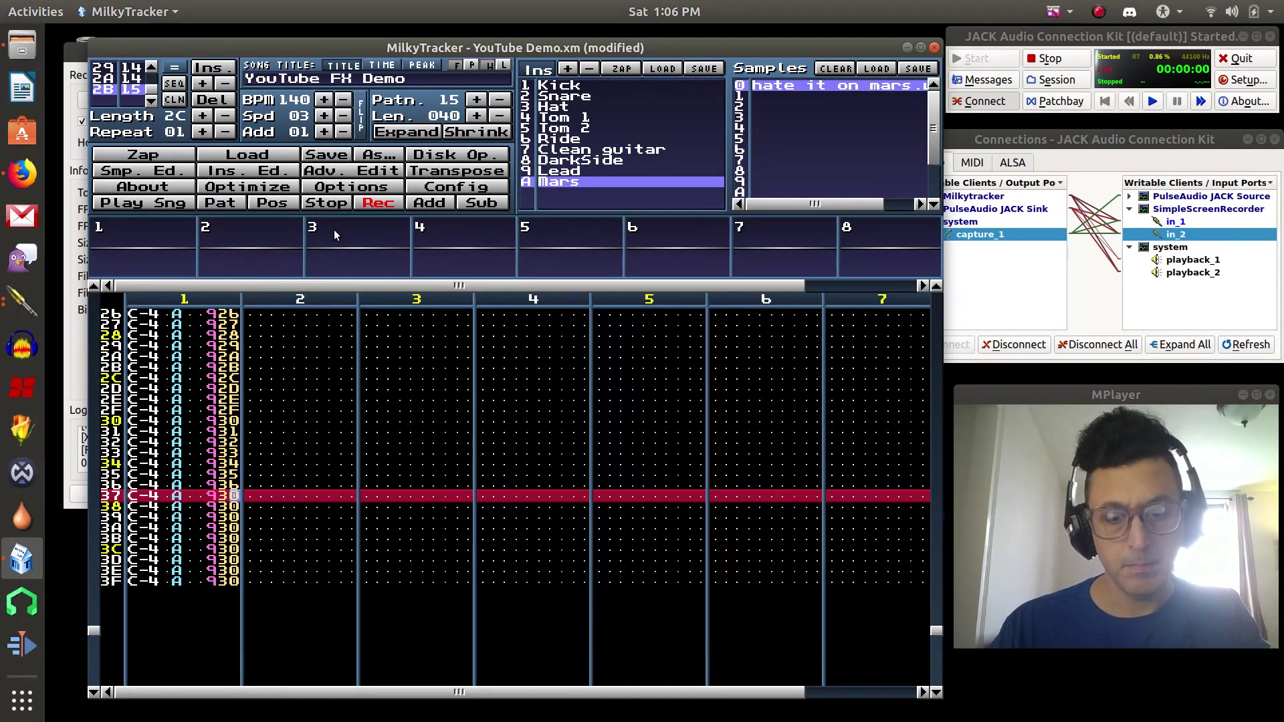
text(a)
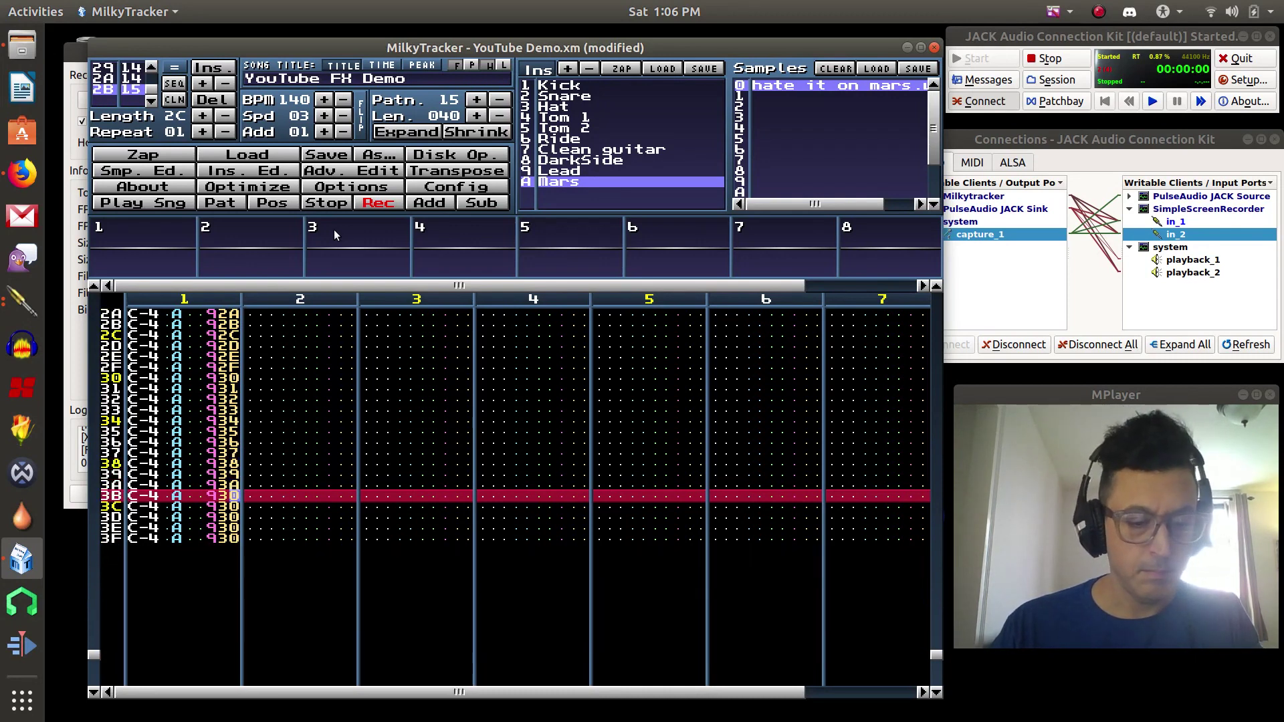
text(bc)
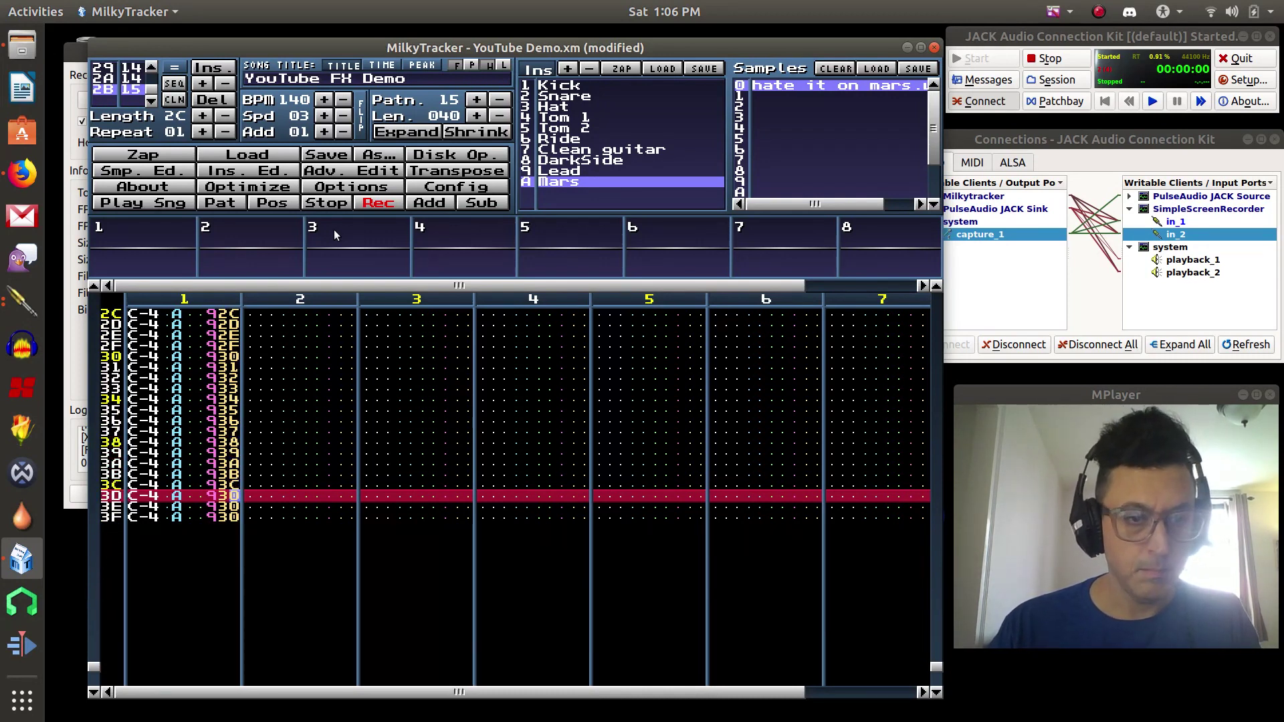
text(de)
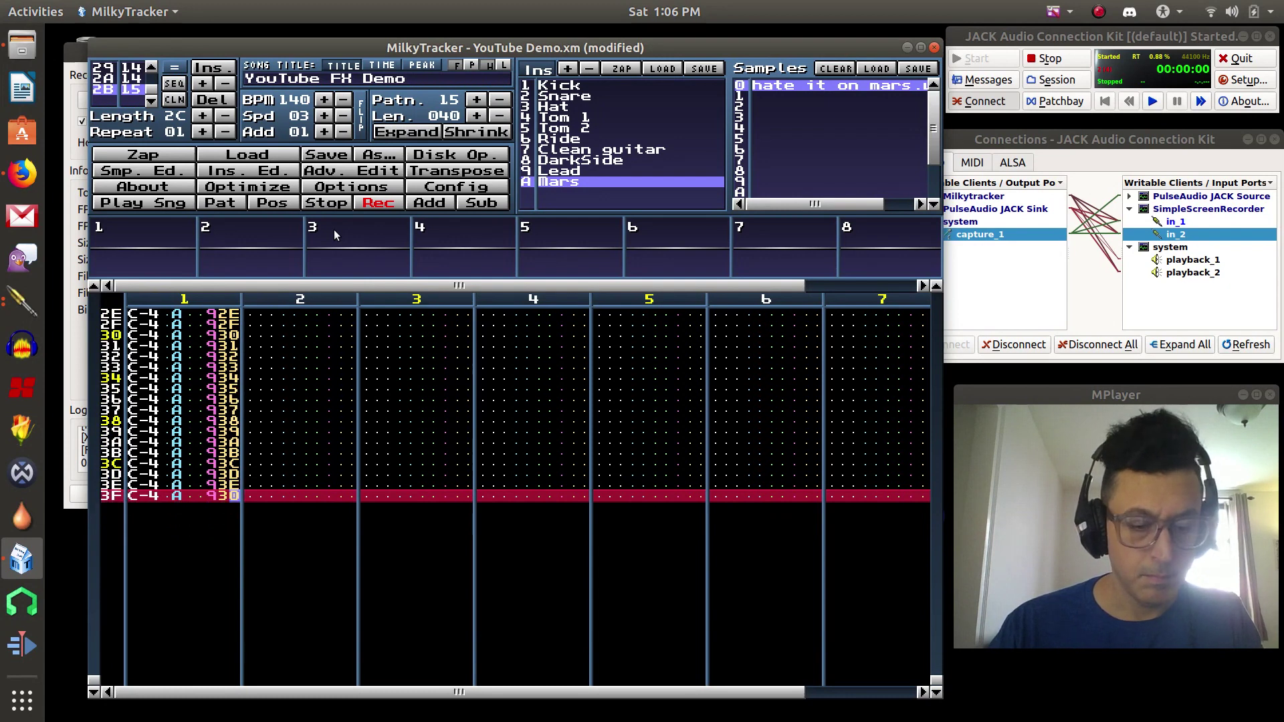
text(f)
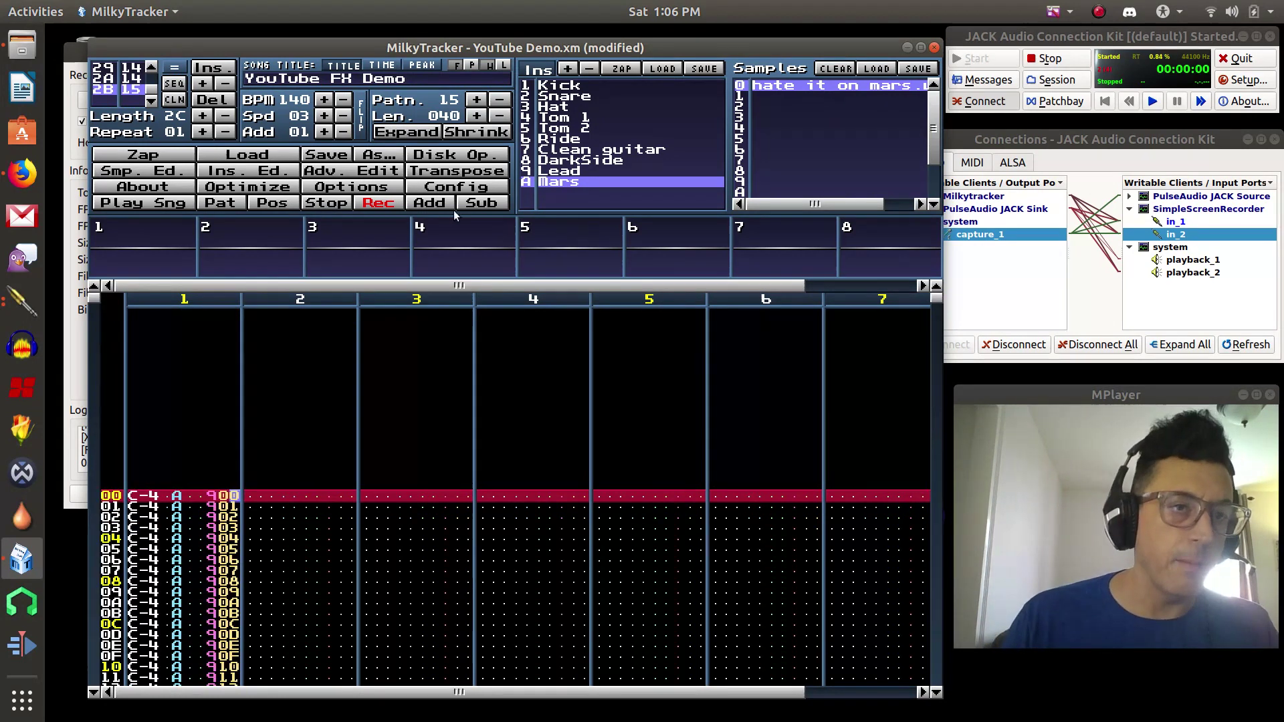
Step: Play pattern 15 to audition the rising sample offsets, stop it, and return to the pattern's first rows
click(221, 203)
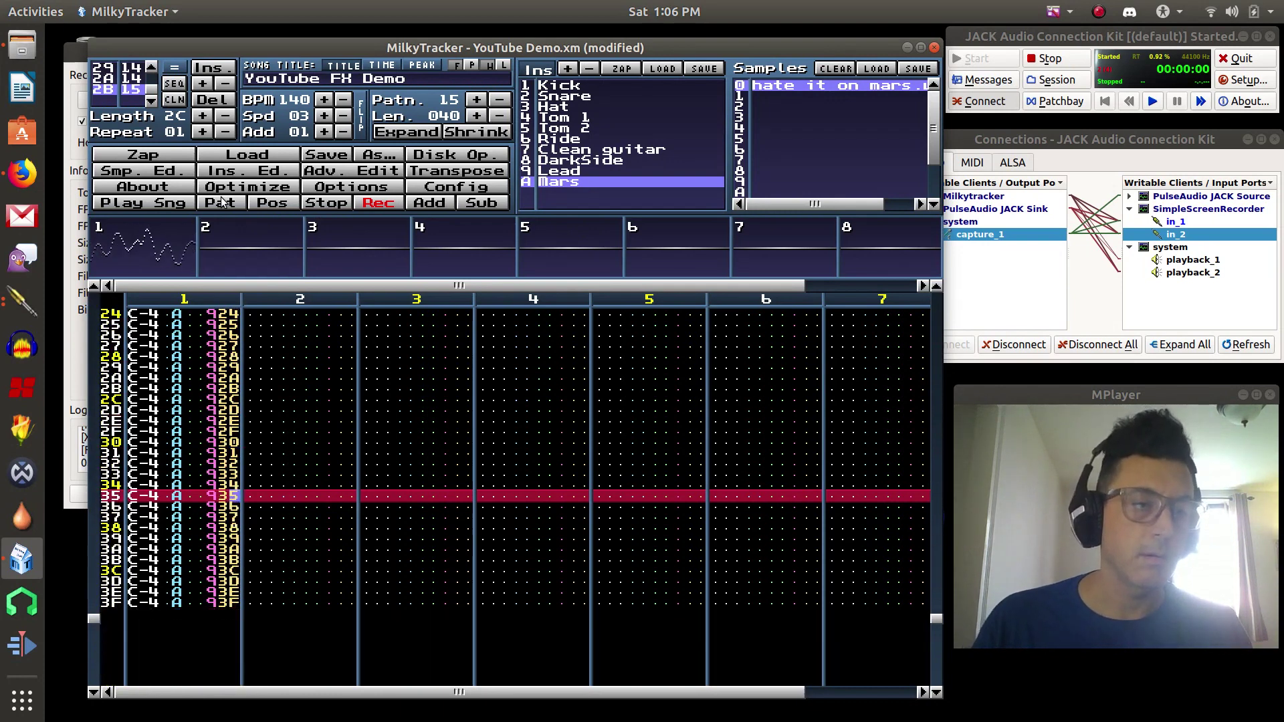
click(328, 207)
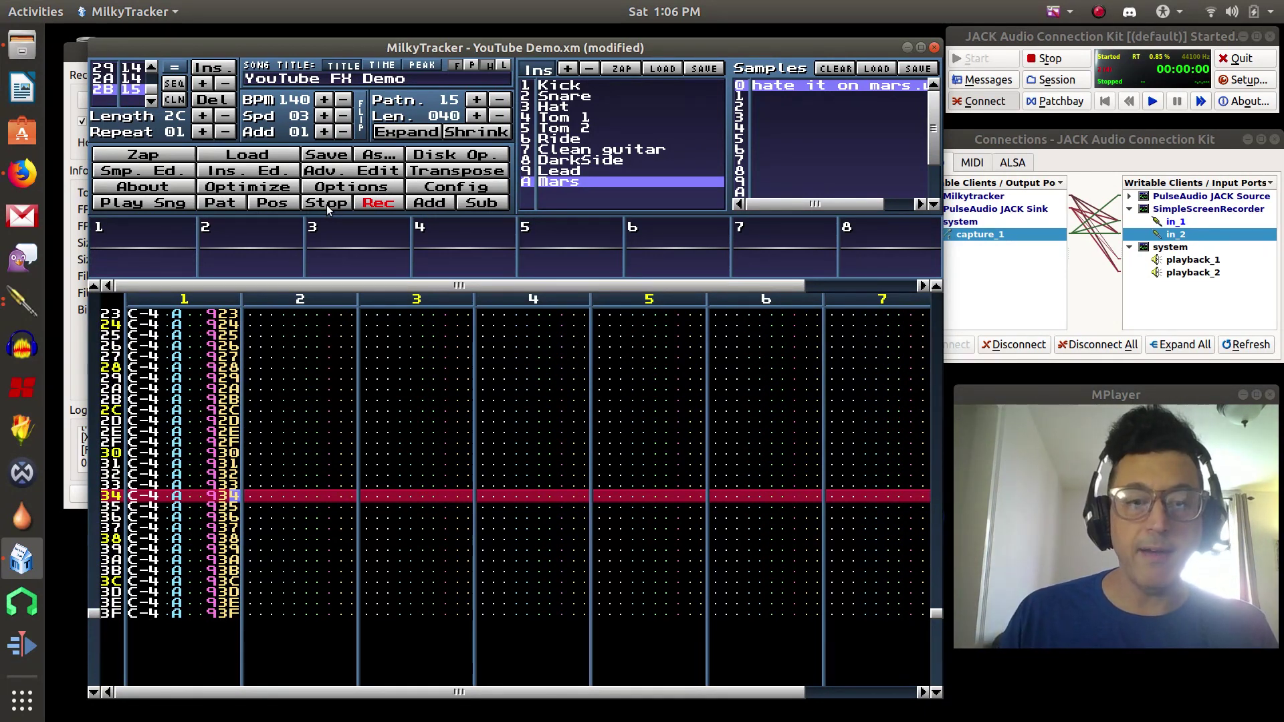
key(Up)
key(Up)
key(Up)
key(Up)
key(Up)
key(Up)
key(Up)
key(Up)
key(Up)
key(Up)
key(Up)
key(Up)
key(Up)
key(Up)
key(Up)
key(Up)
key(Up)
key(Up)
key(Up)
key(Up)
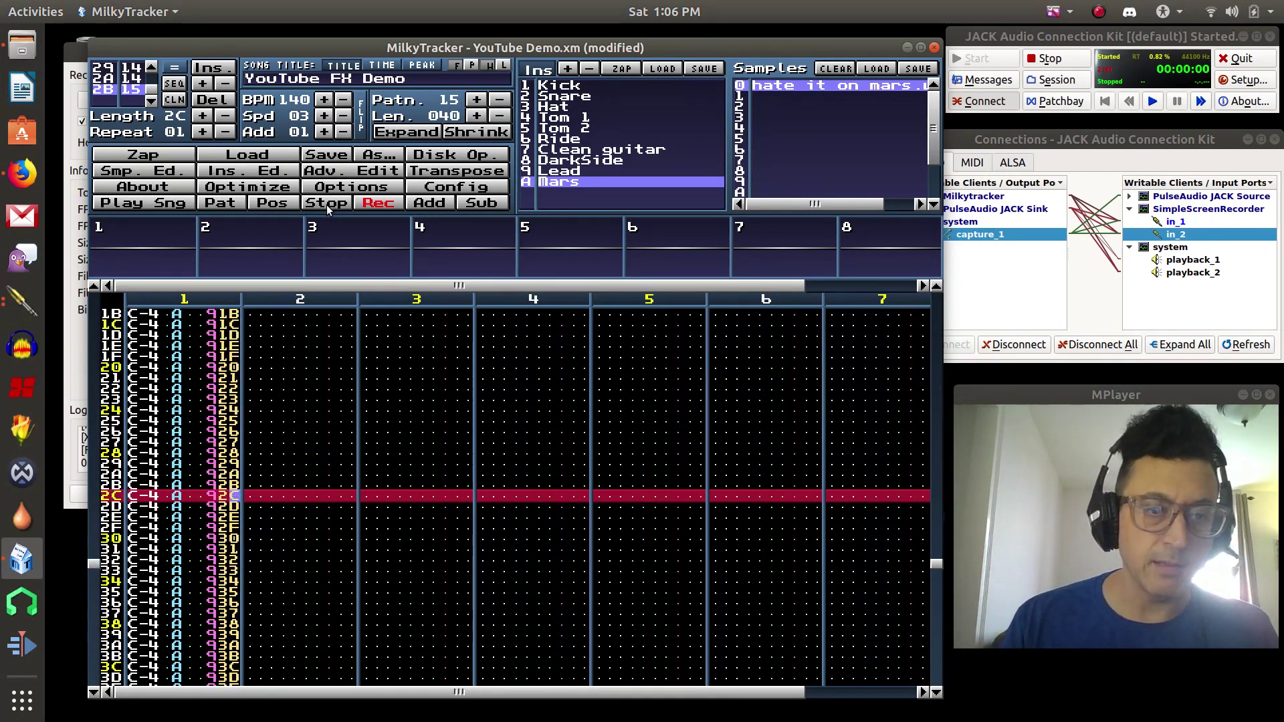
key(Up)
key(Up)
key(Up)
key(Up)
key(Up)
key(Up)
key(Up)
key(Up)
key(Up)
key(Up)
key(Up)
key(Up)
key(Up)
key(Up)
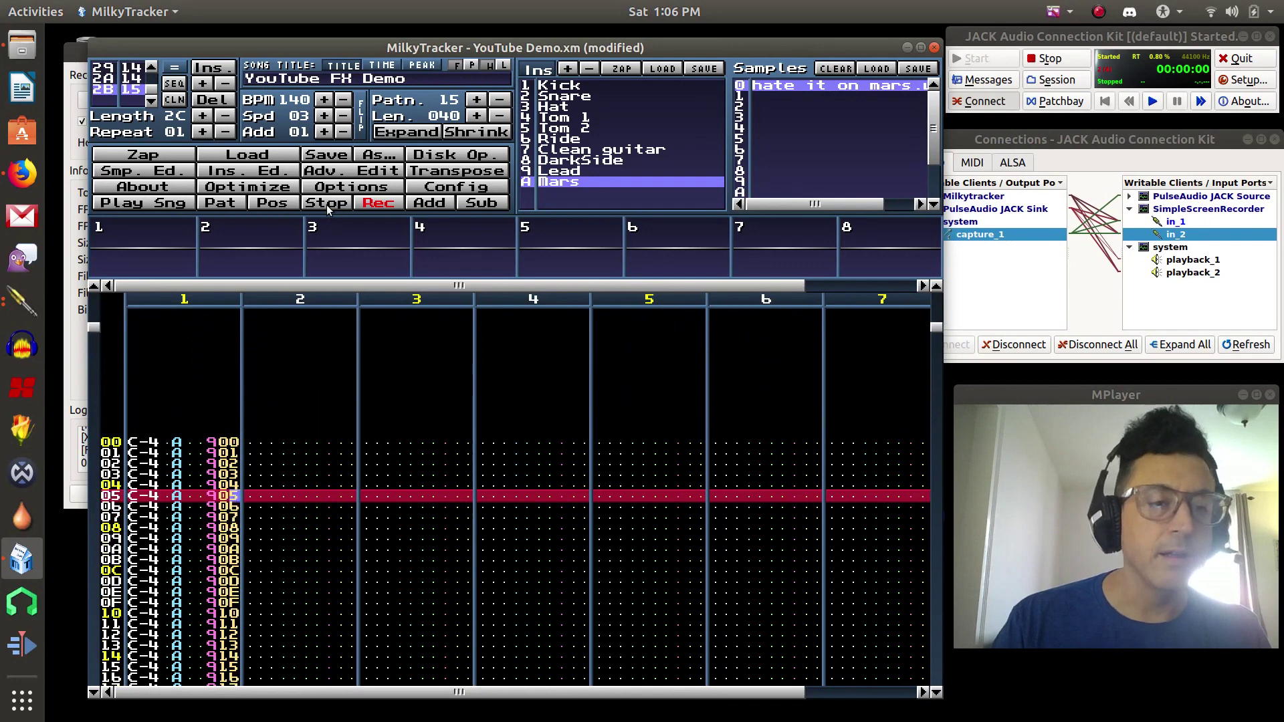
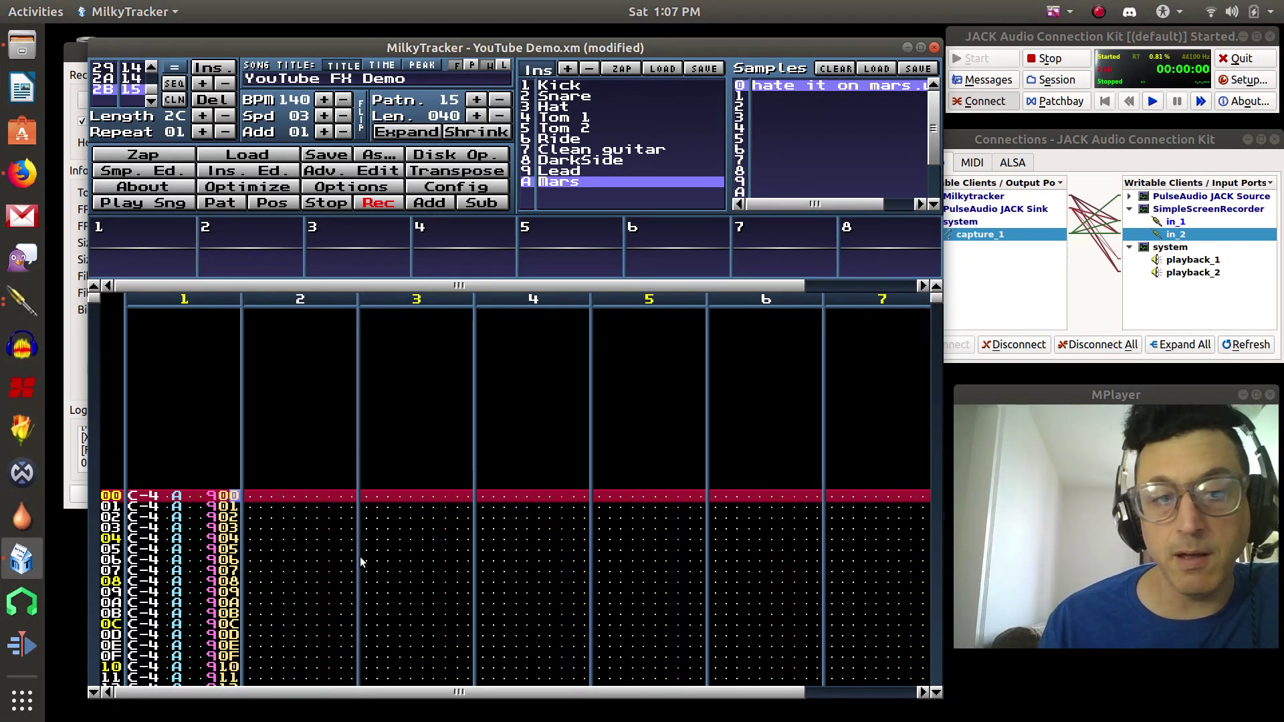
Step: Examine the ascending 9xx sample offset values in channel 1 from row 00 down to row 35
key(Down)
key(Down)
key(Down)
key(Down)
key(Down)
key(Down)
key(Down)
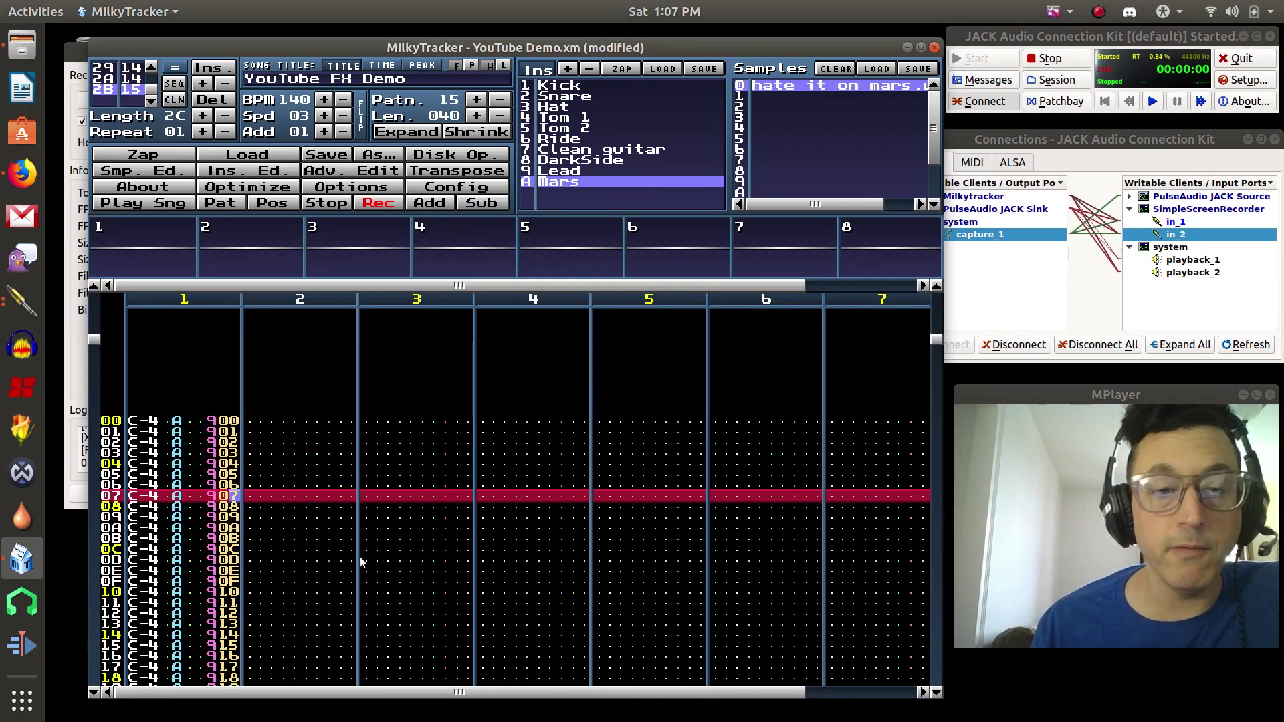
key(Down)
key(Down)
key(Down)
key(Down)
key(Down)
key(Down)
key(Down)
key(Down)
key(Down)
key(Down)
key(Down)
key(Down)
key(Down)
key(Down)
key(Down)
key(Down)
key(Down)
key(Down)
key(Down)
key(Down)
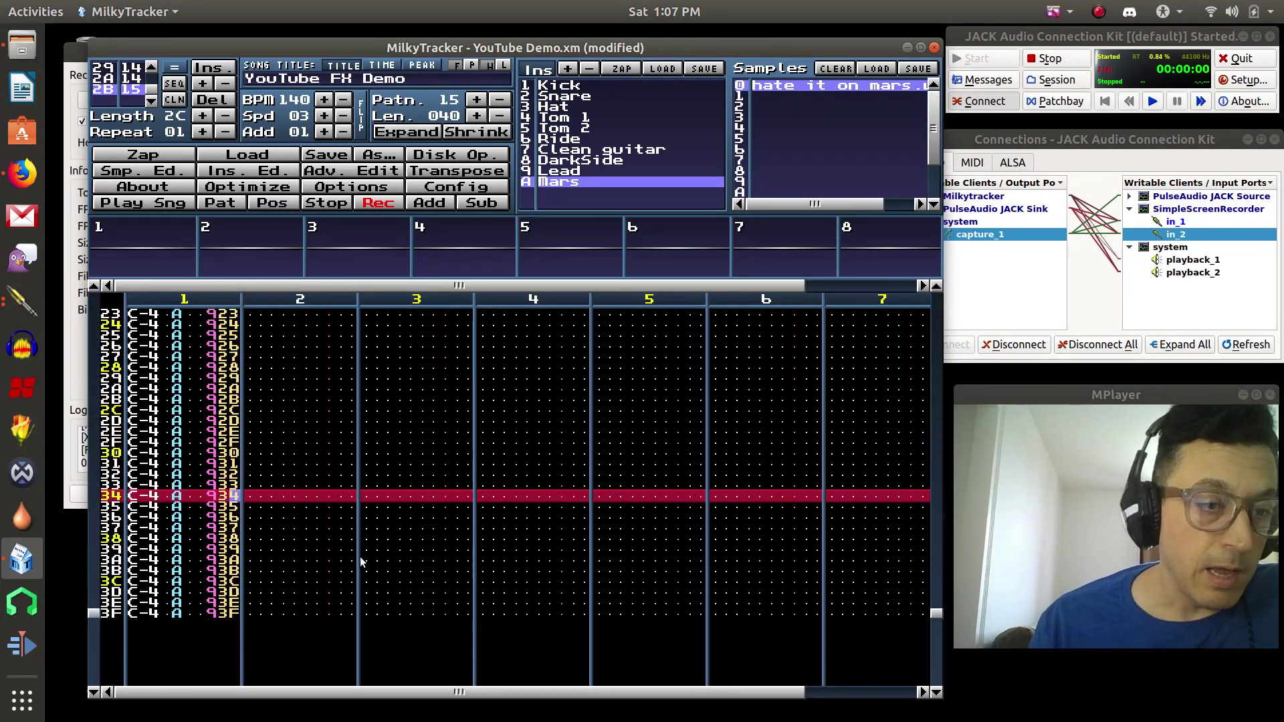
key(Down)
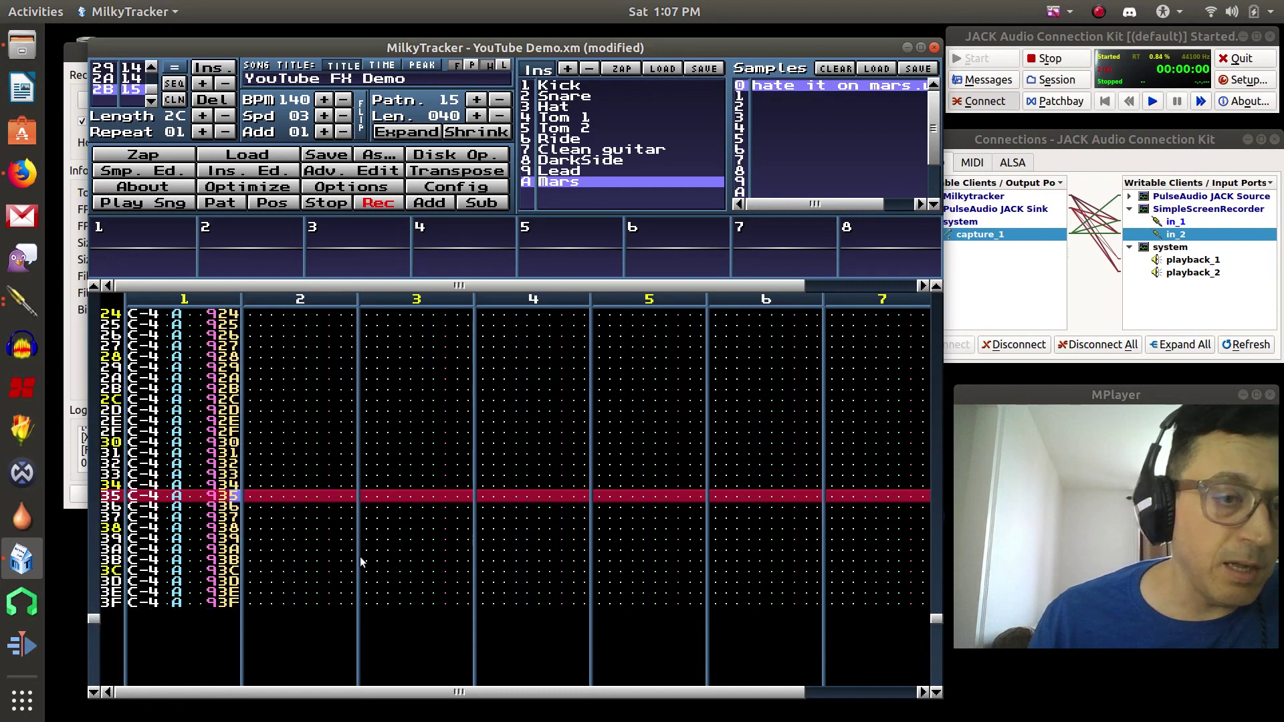
Step: Switch to the MilkyTracker manual in Firefox and read past 9xx Sample offset to the Axy Volume slide section
click(24, 175)
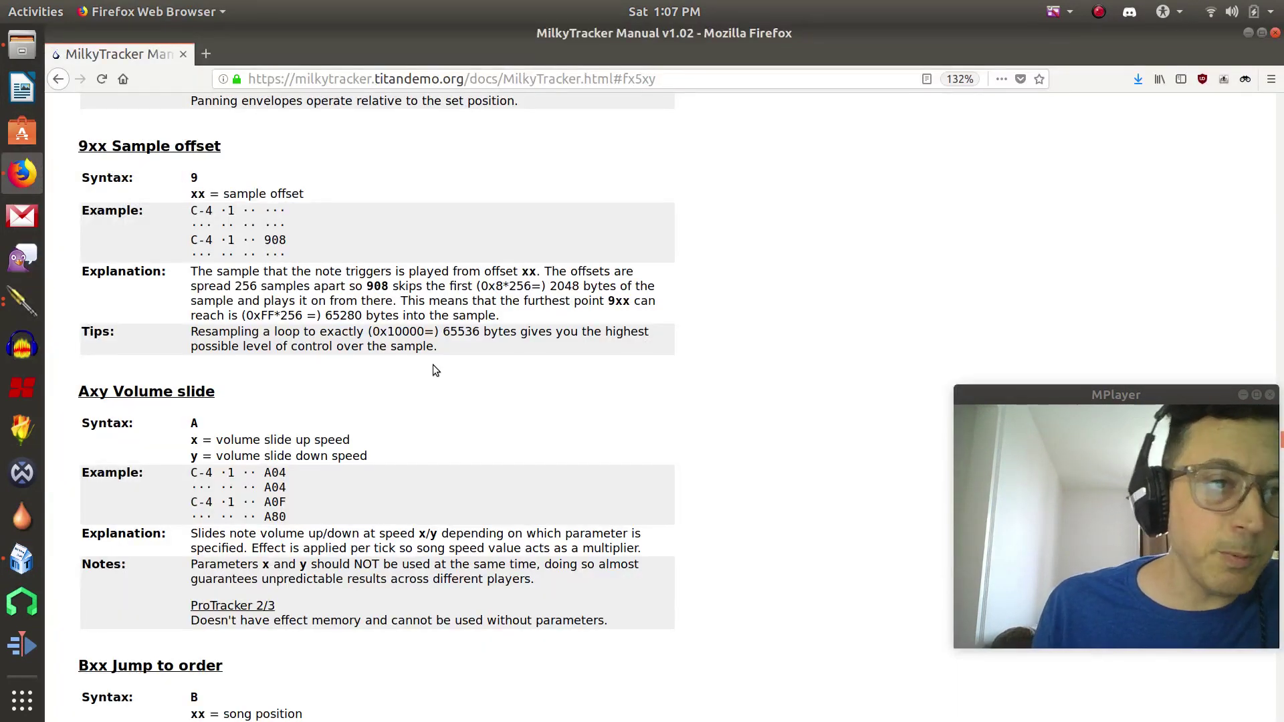
scroll(435, 370, down, 5)
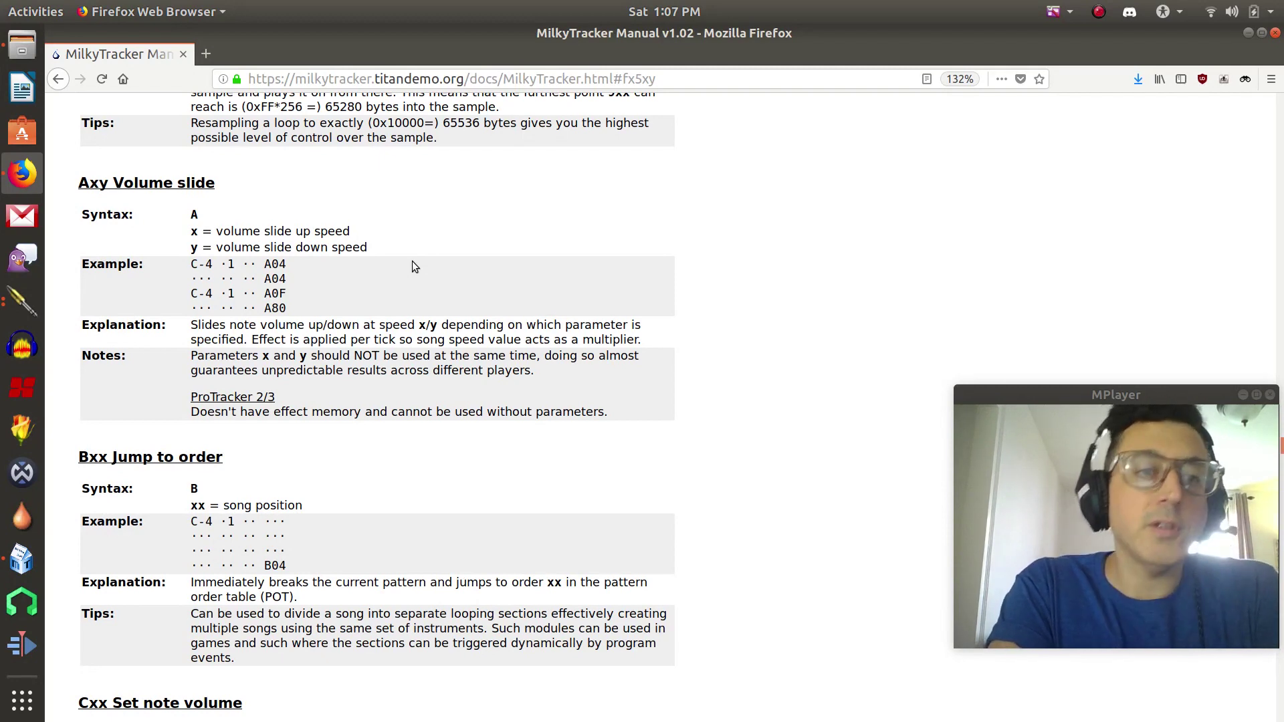
Step: Return to MilkyTracker and look over the sample offset parameter digits in channel 1, going up to row 00 and down to 0C
key(alt+Tab)
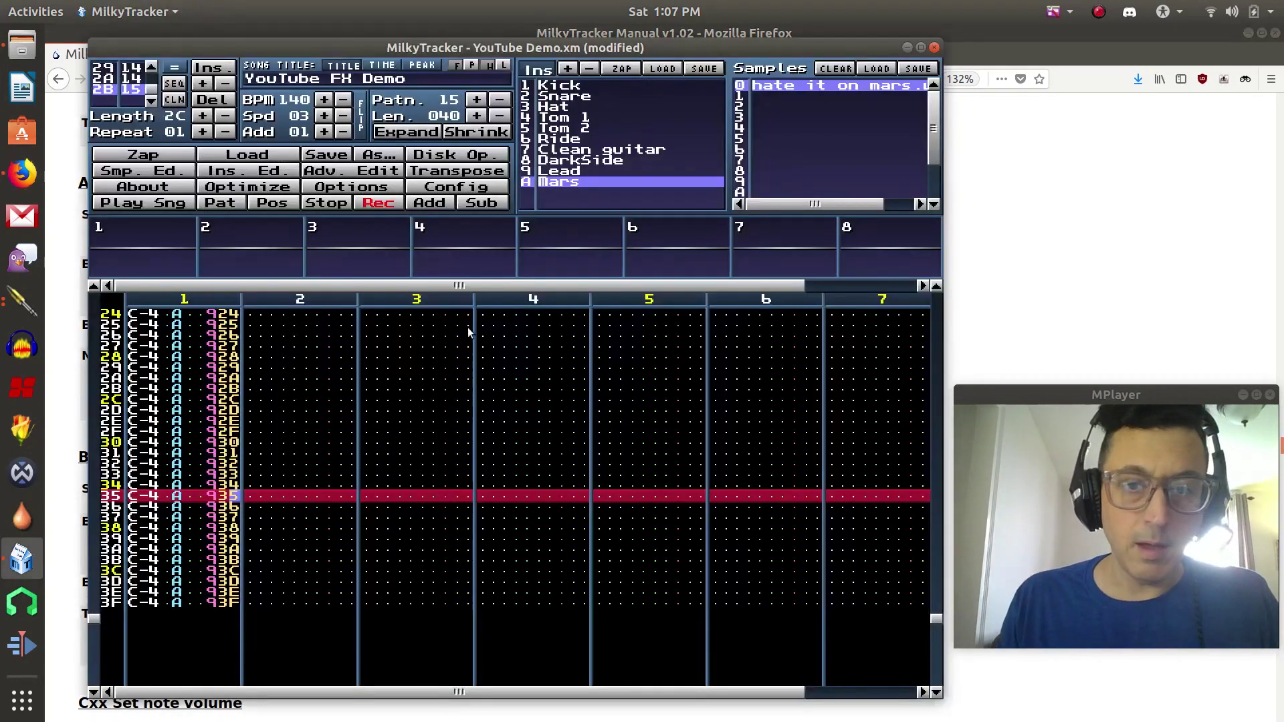
scroll(220, 348, up, 5)
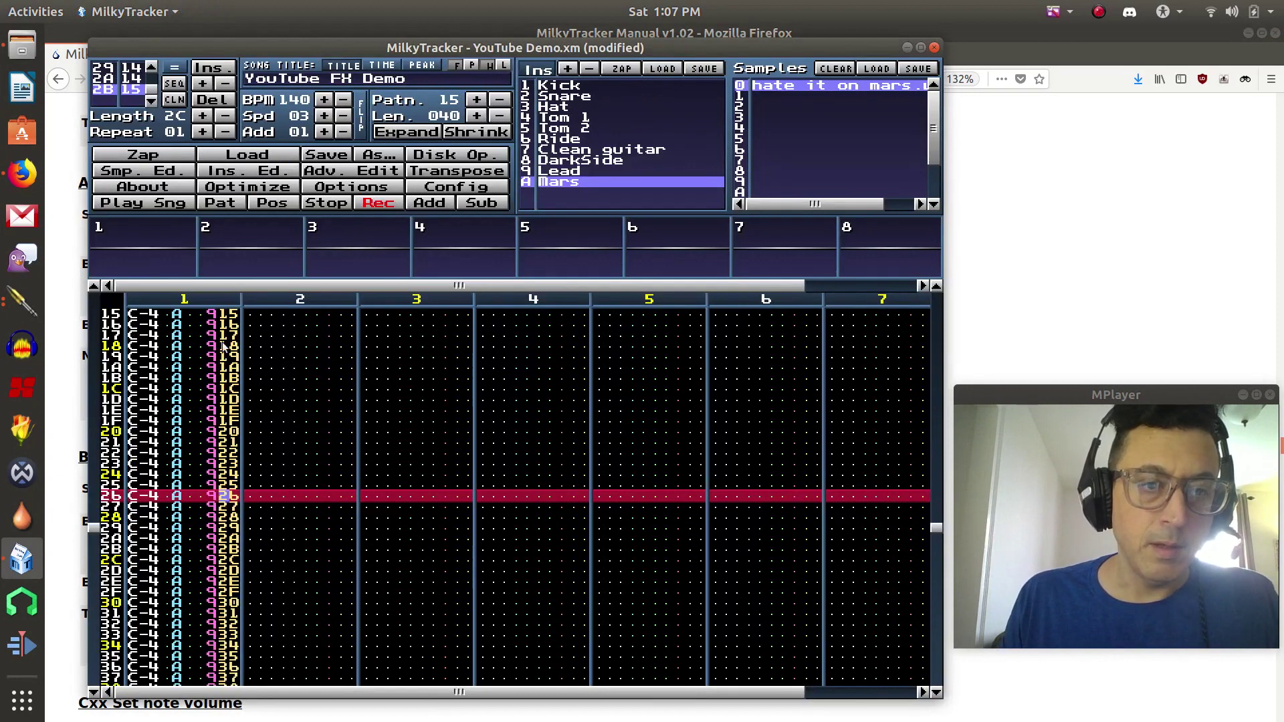
key(Left)
key(Right)
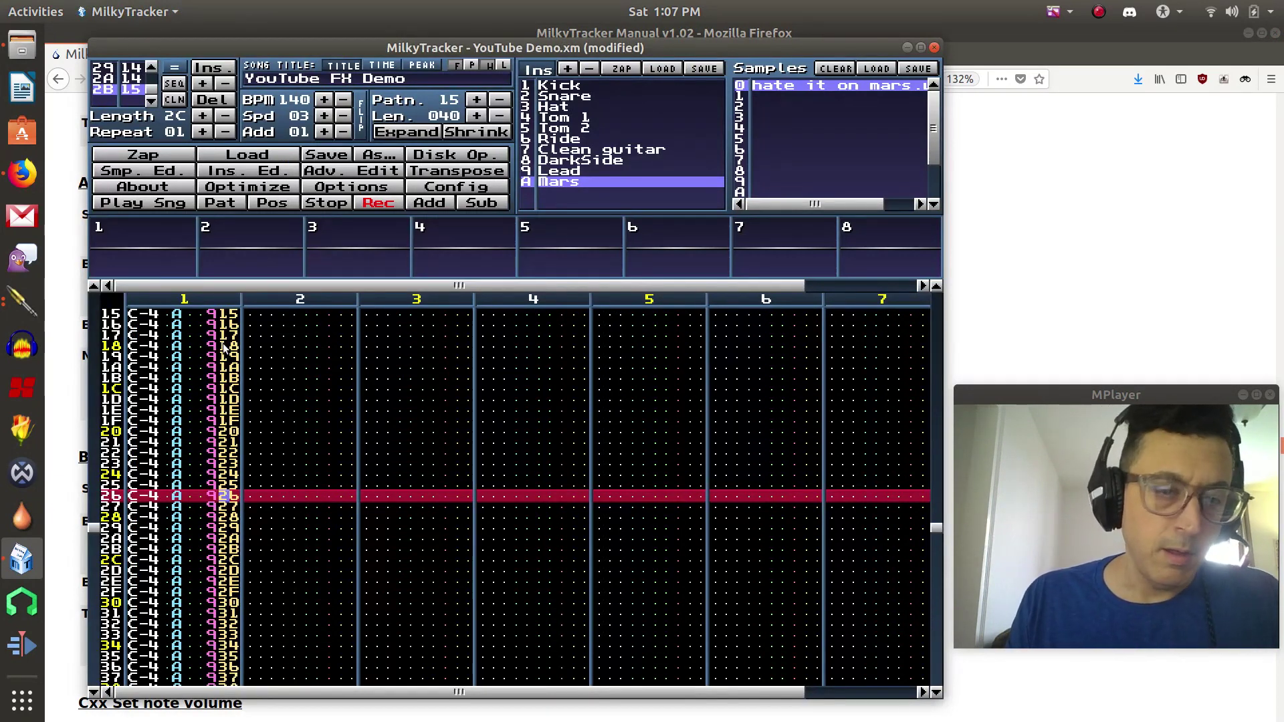
scroll(224, 348, up, 13)
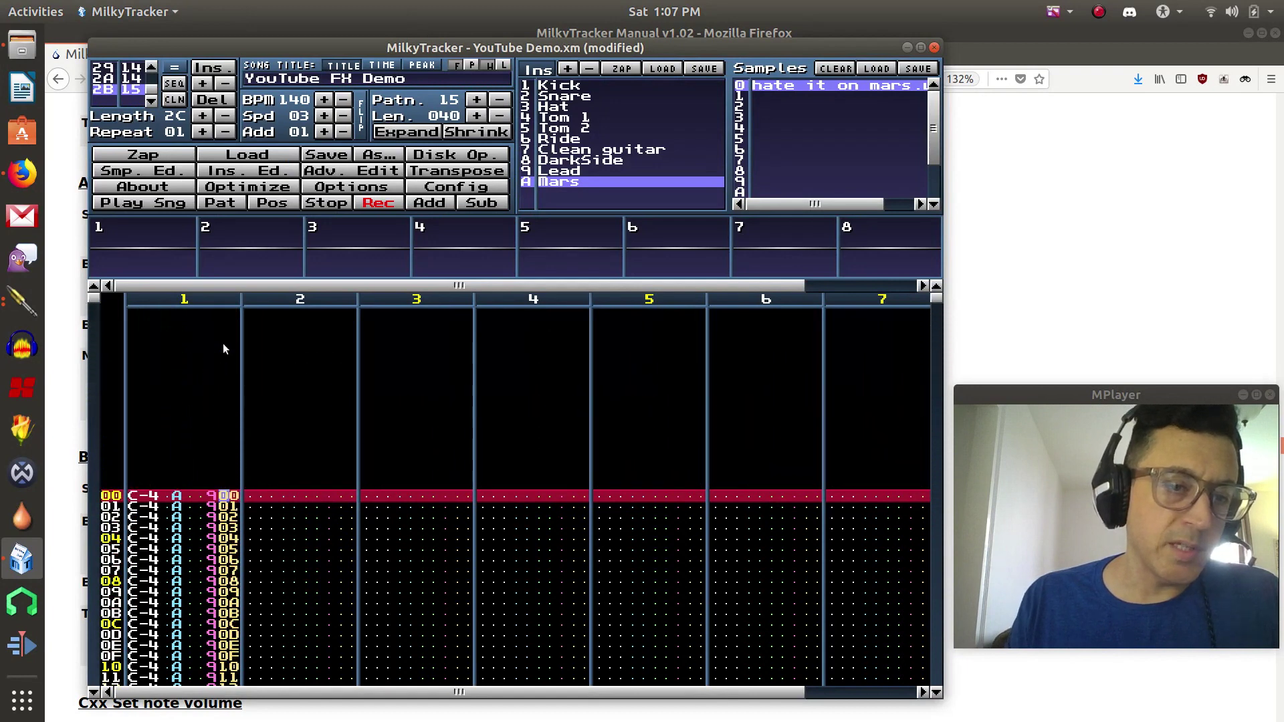
scroll(225, 347, up, 1)
key(Right)
scroll(224, 347, down, 1)
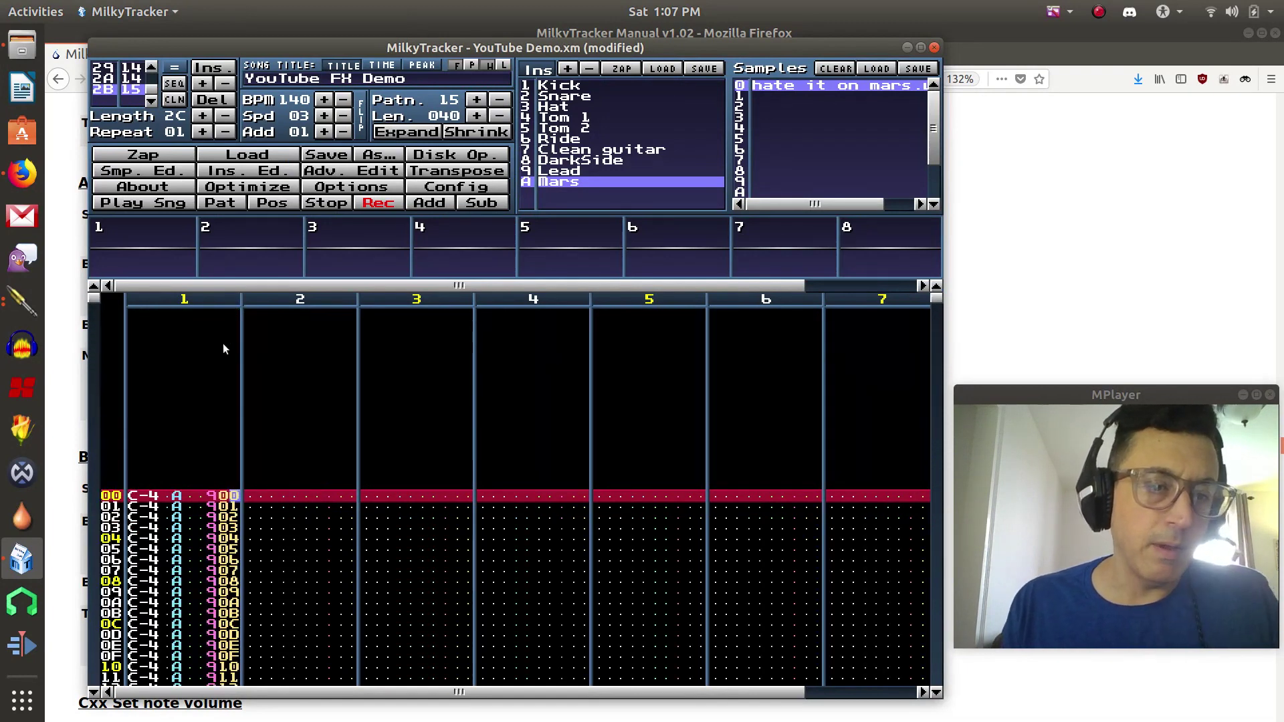
scroll(222, 343, down, 12)
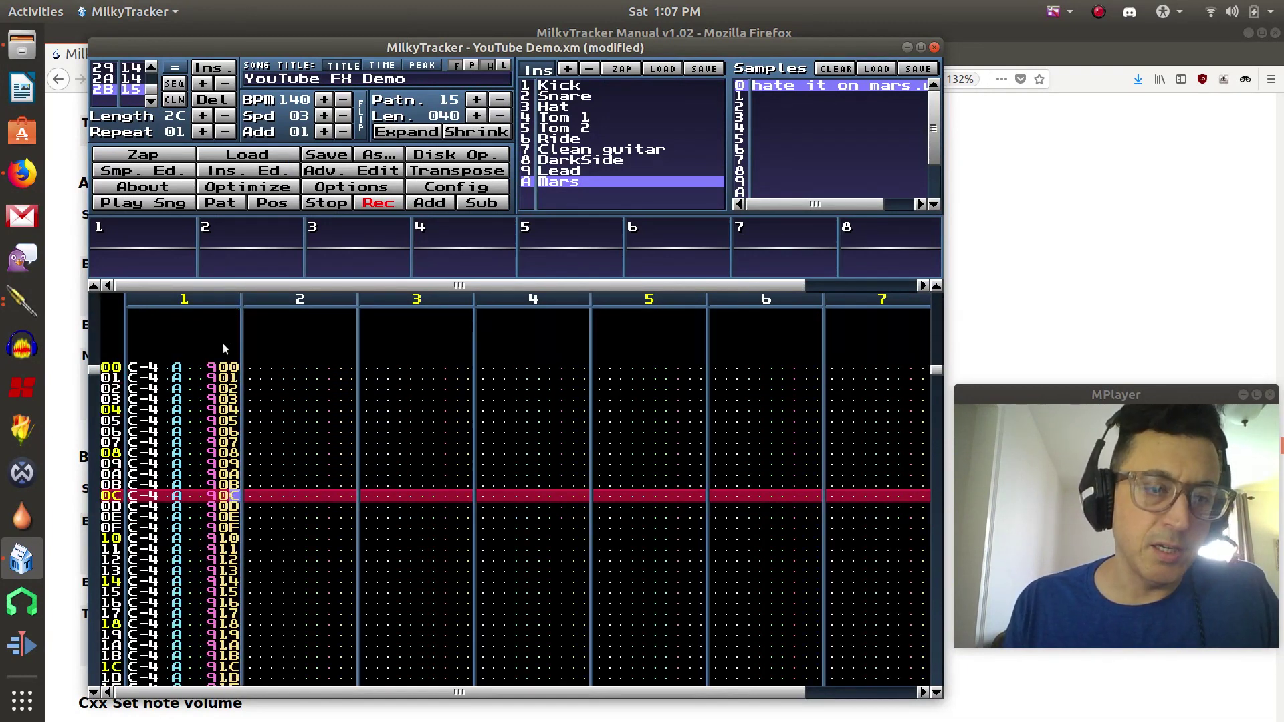
Step: Switch back to the manual in Firefox and read the Bxx Jump to order section
key(alt+Tab)
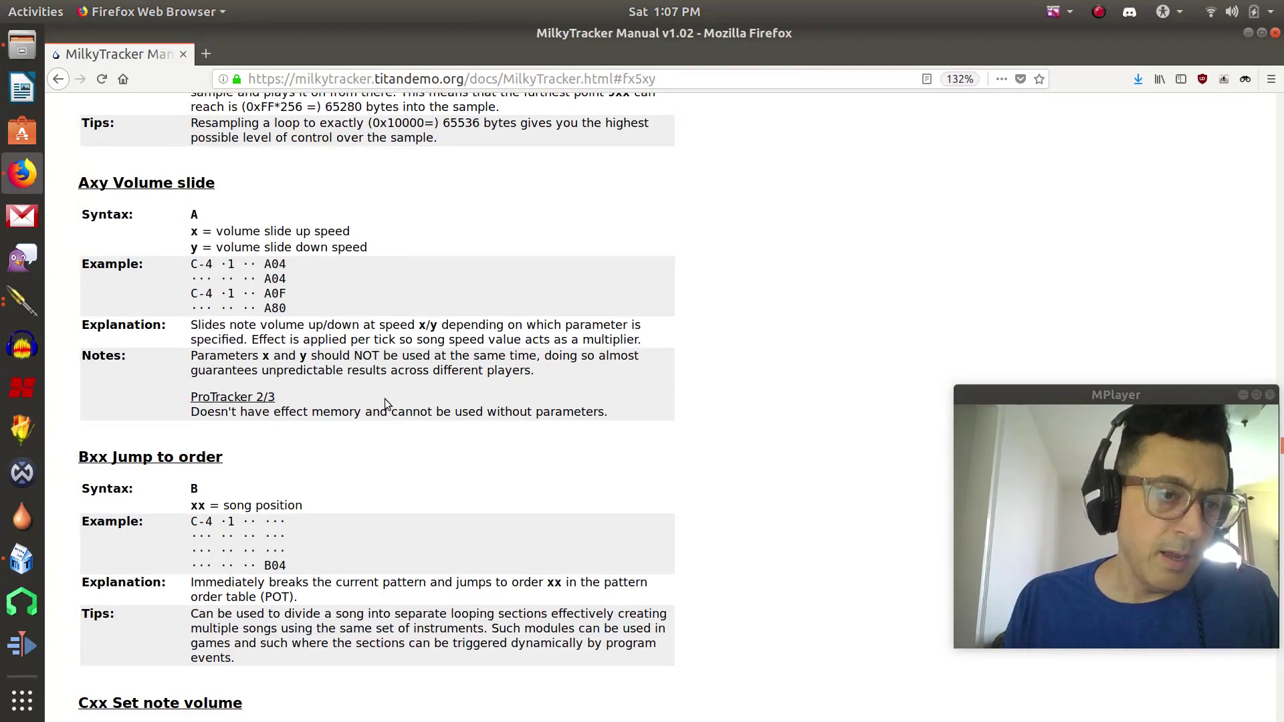
scroll(384, 399, down, 3)
scroll(386, 400, down, 1)
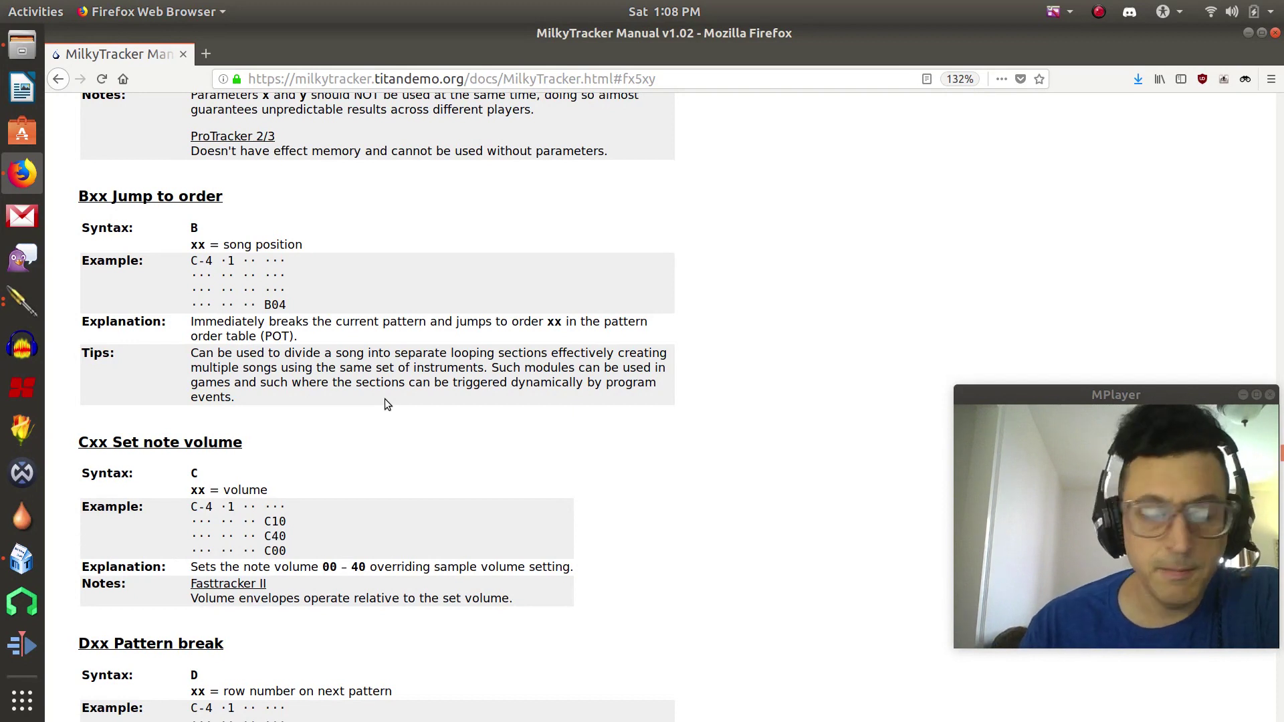
scroll(384, 399, up, 1)
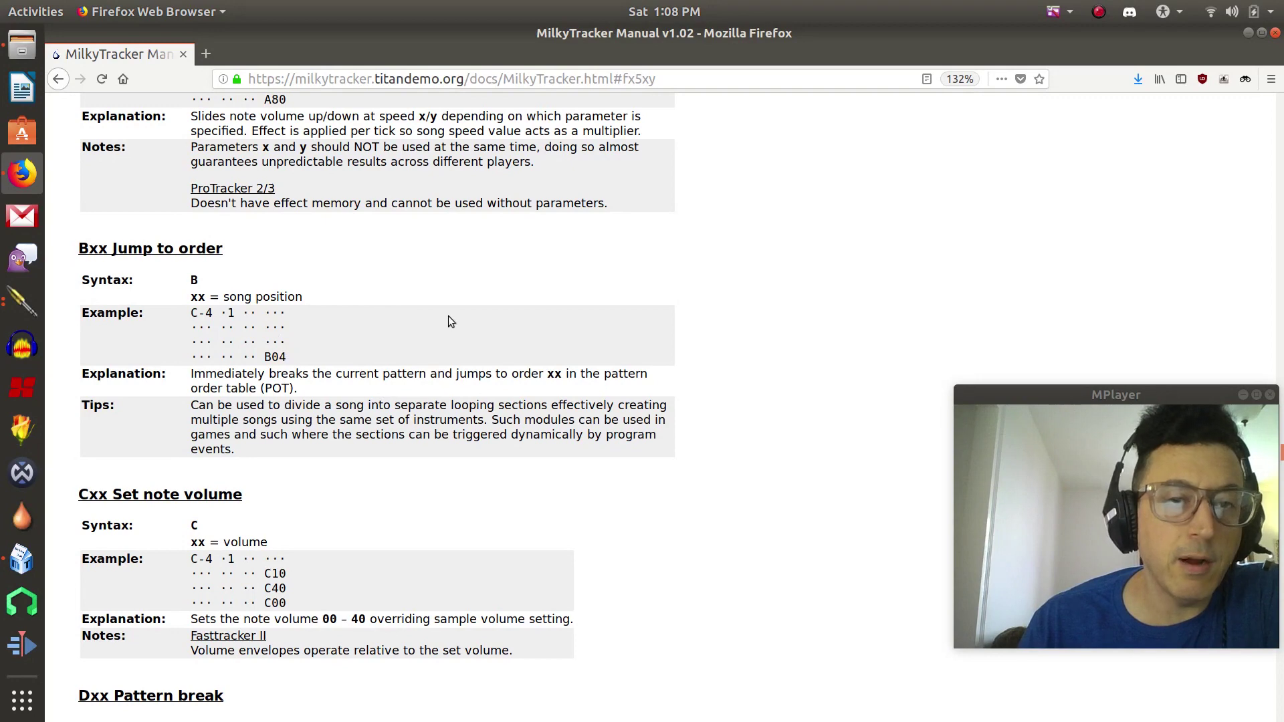
Step: Minimize the manual, duplicate pattern 15 as pattern 16 at order position 2C in MilkyTracker, and play it
click(1247, 33)
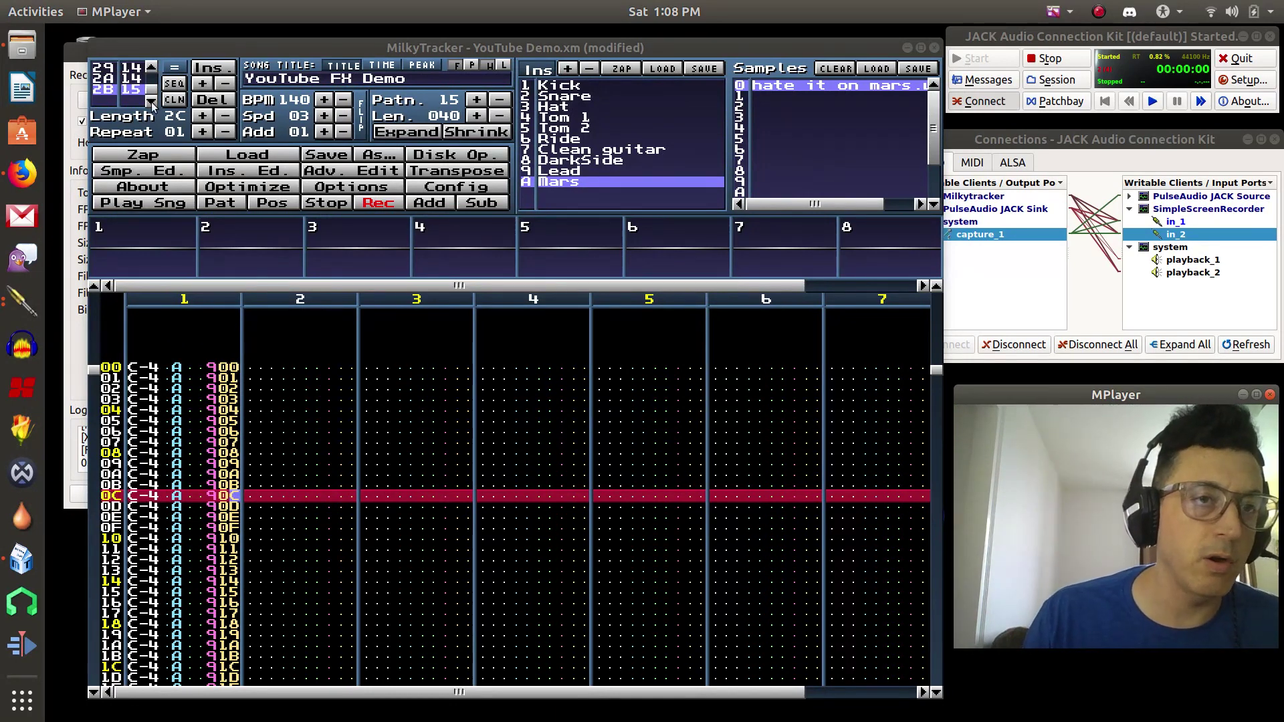
click(174, 83)
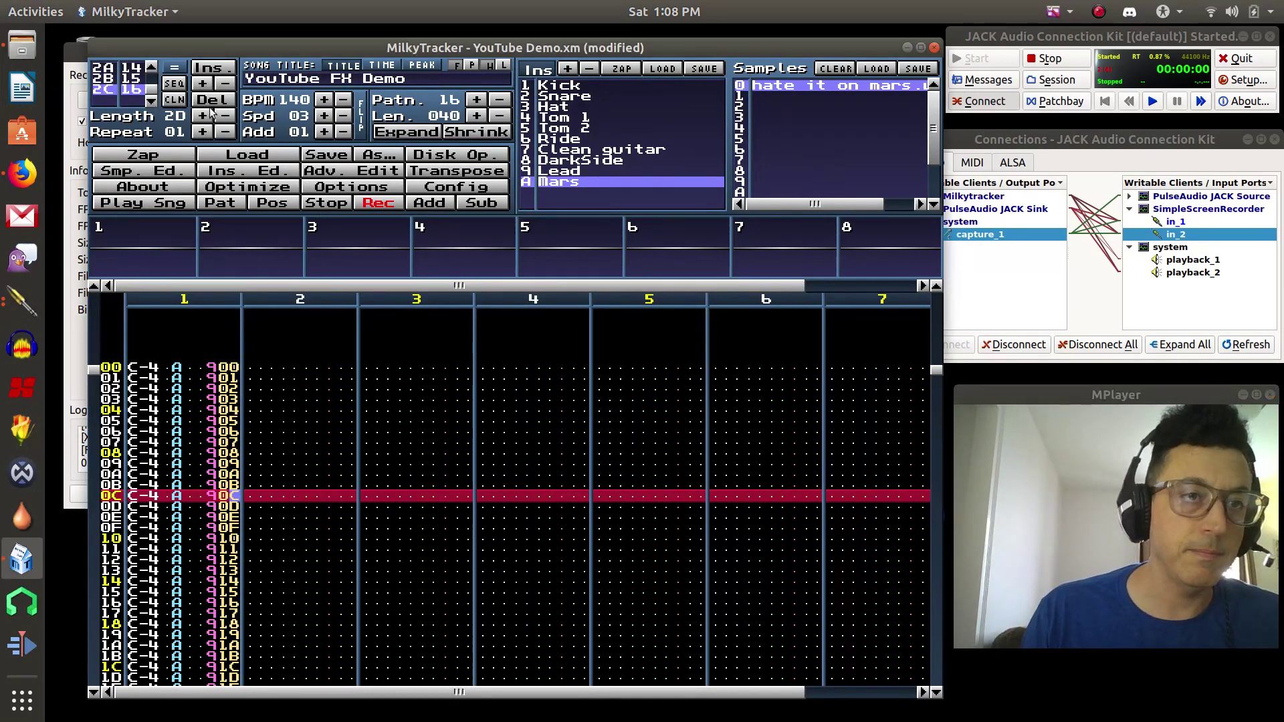
click(233, 203)
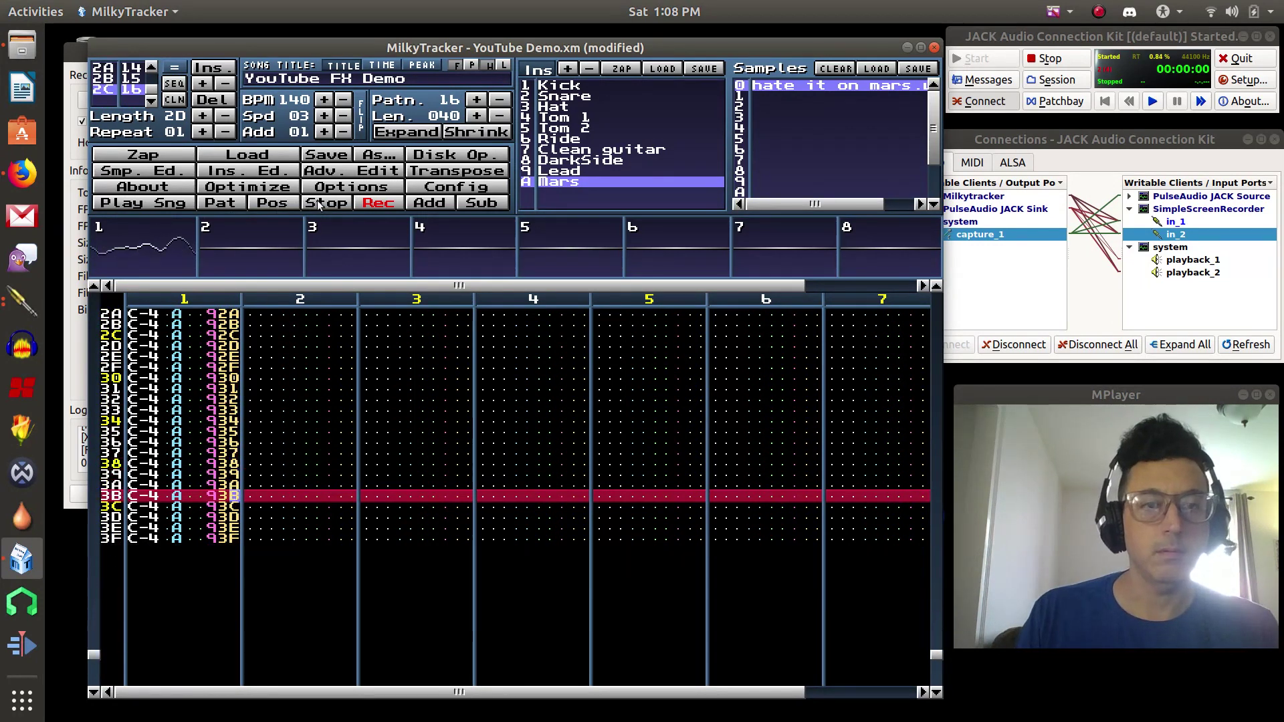
Step: Enter jump-to-order command B00 on row 10 of channel 2 in pattern 15 at order position 2B, and play the song
click(152, 66)
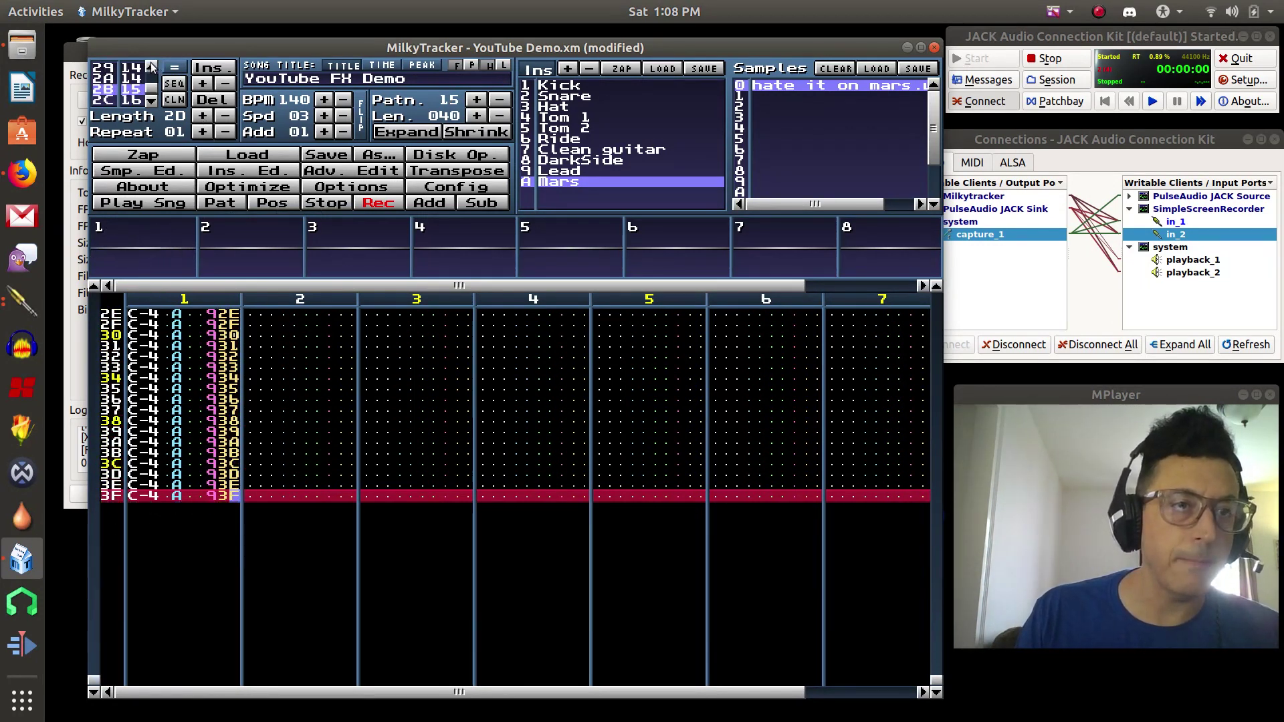
scroll(375, 439, up, 13)
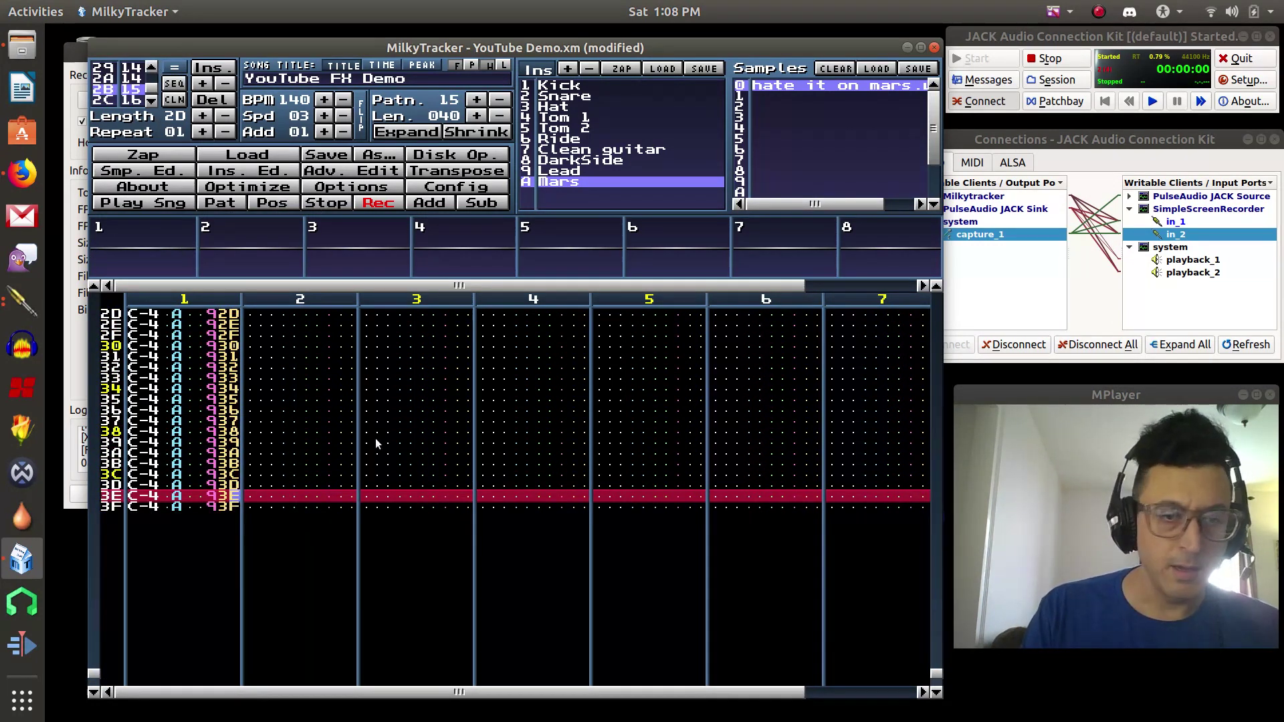
scroll(375, 439, up, 8)
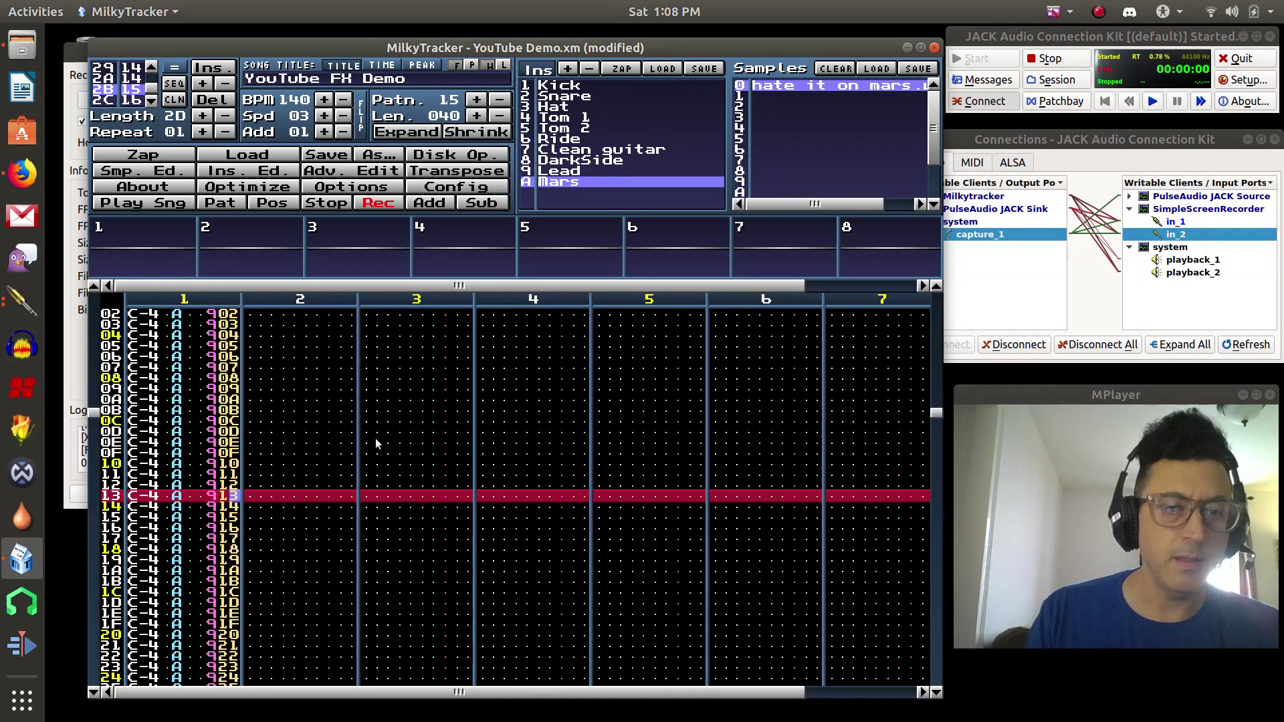
key(Right)
key(Right)
key(Right)
key(Right)
key(Right)
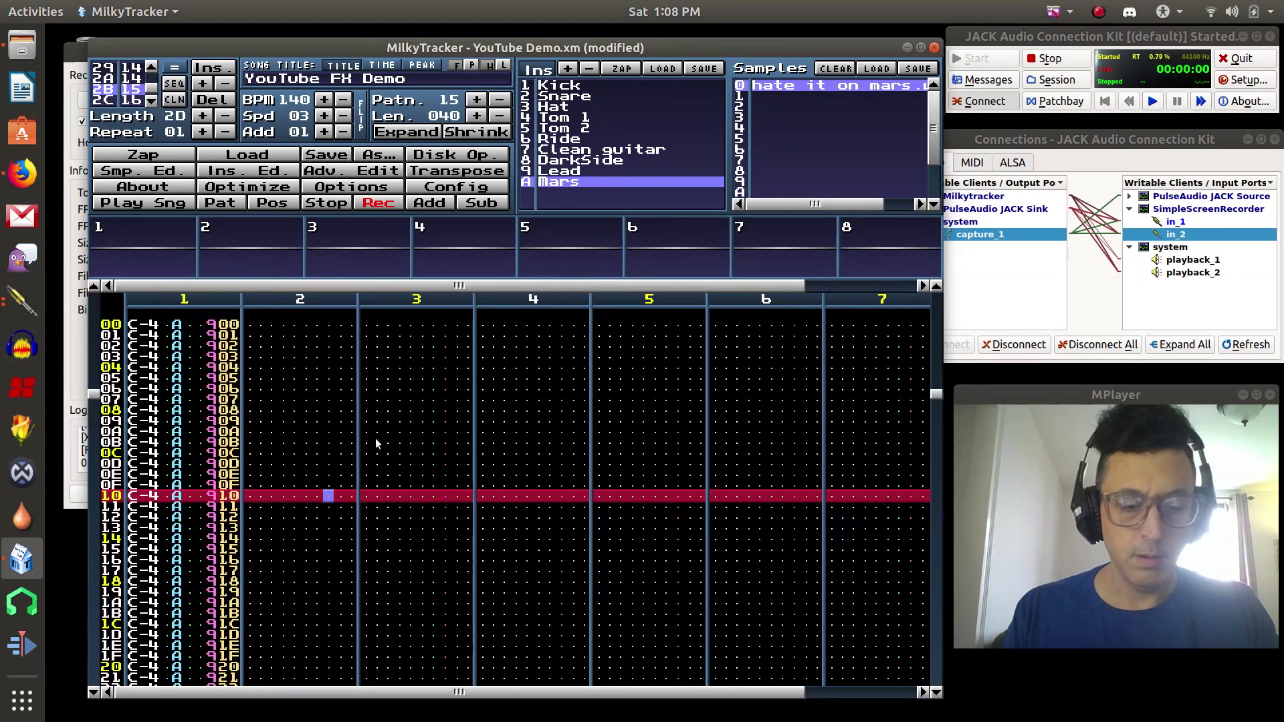
text(b)
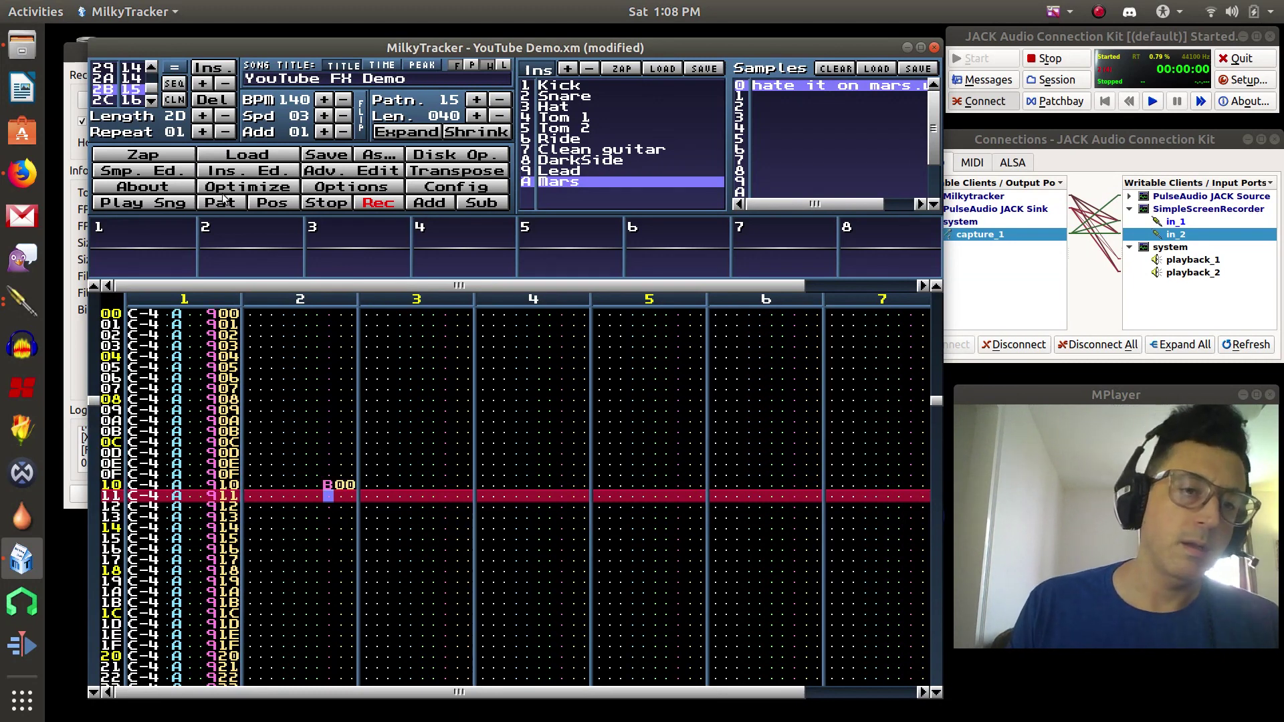
click(162, 203)
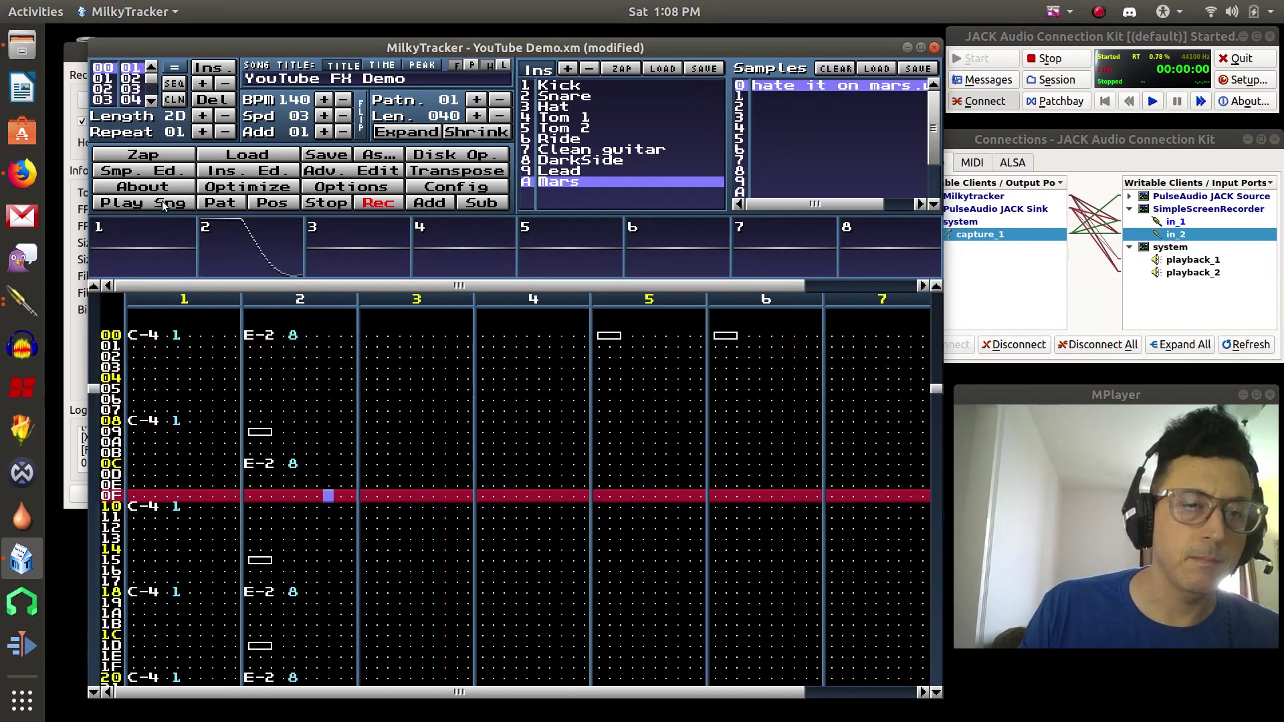
Step: Stop the song and return to pattern 15 at order position 2B
click(326, 204)
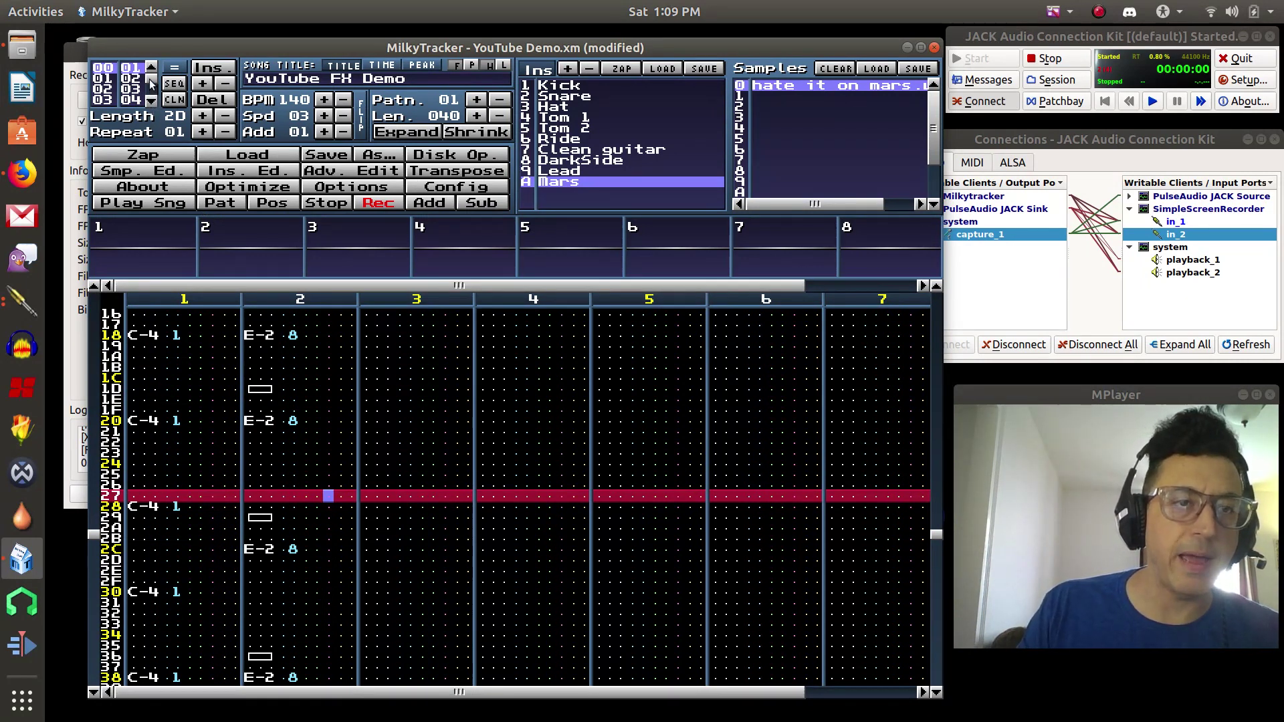
scroll(147, 90, down, 10)
click(133, 105)
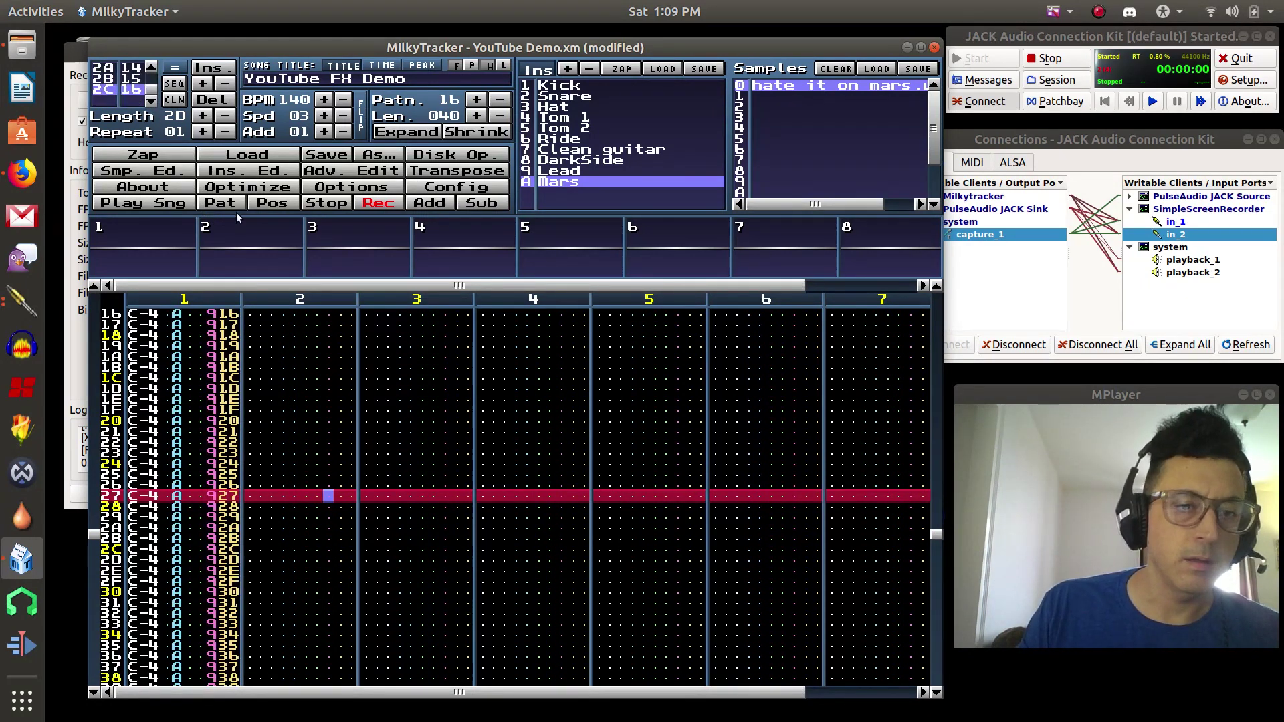
click(135, 78)
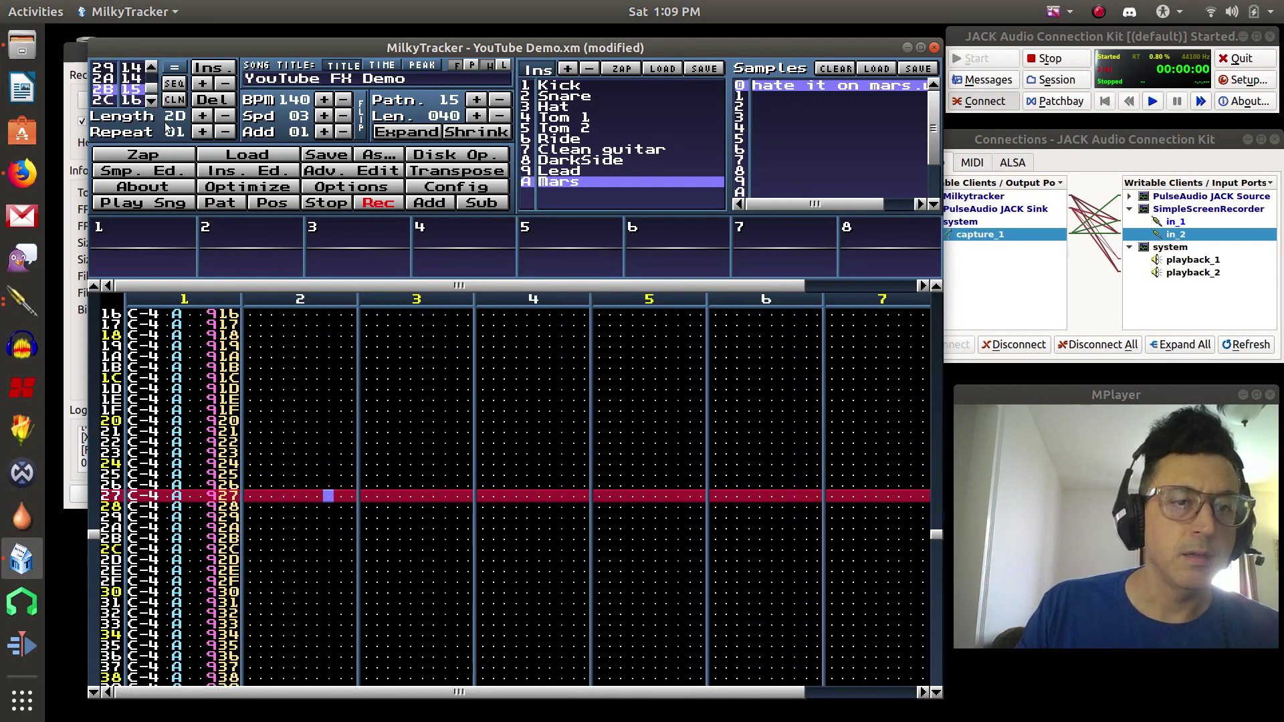
Step: Change the jump-to-order command on row 10 of channel 2 to B2C and play the song
key(Up)
key(Up)
key(Up)
key(Up)
key(Up)
key(Up)
key(Up)
key(Up)
key(Up)
key(Up)
key(Up)
key(Up)
key(Up)
key(Up)
key(Up)
key(Up)
key(Up)
key(Up)
key(Up)
key(Up)
key(Up)
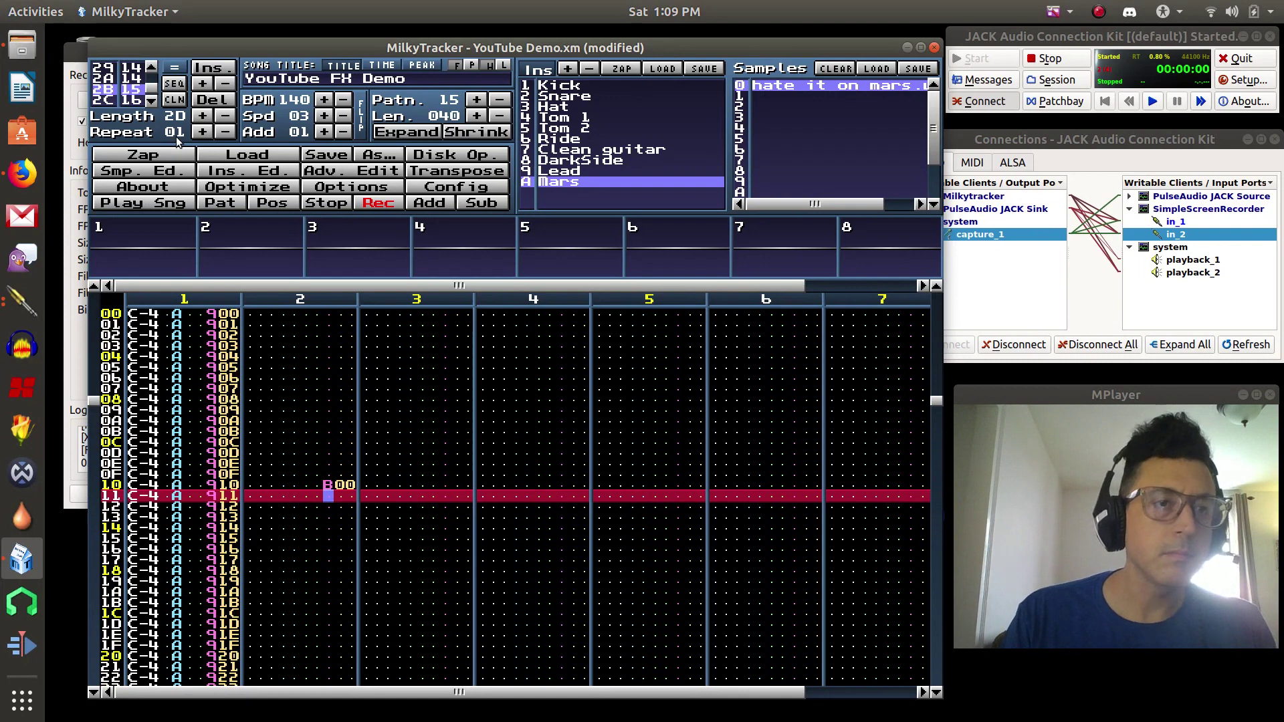
key(Up)
key(Right)
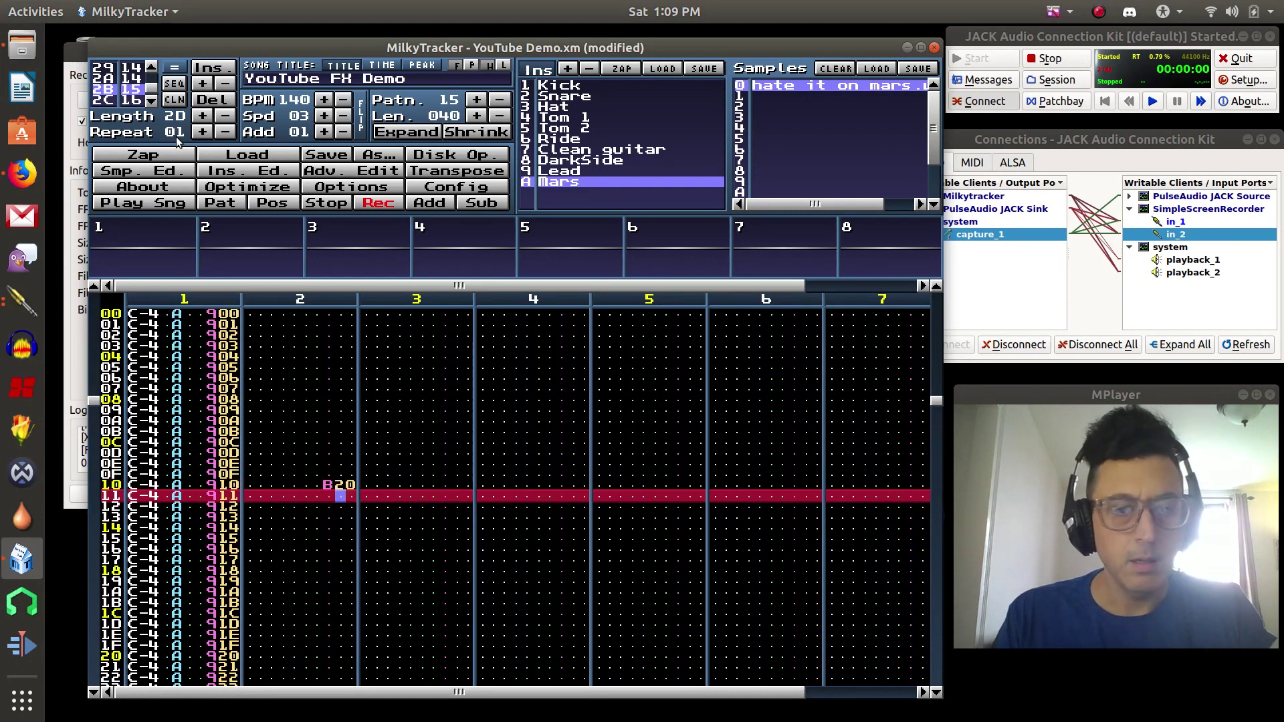
text(2c)
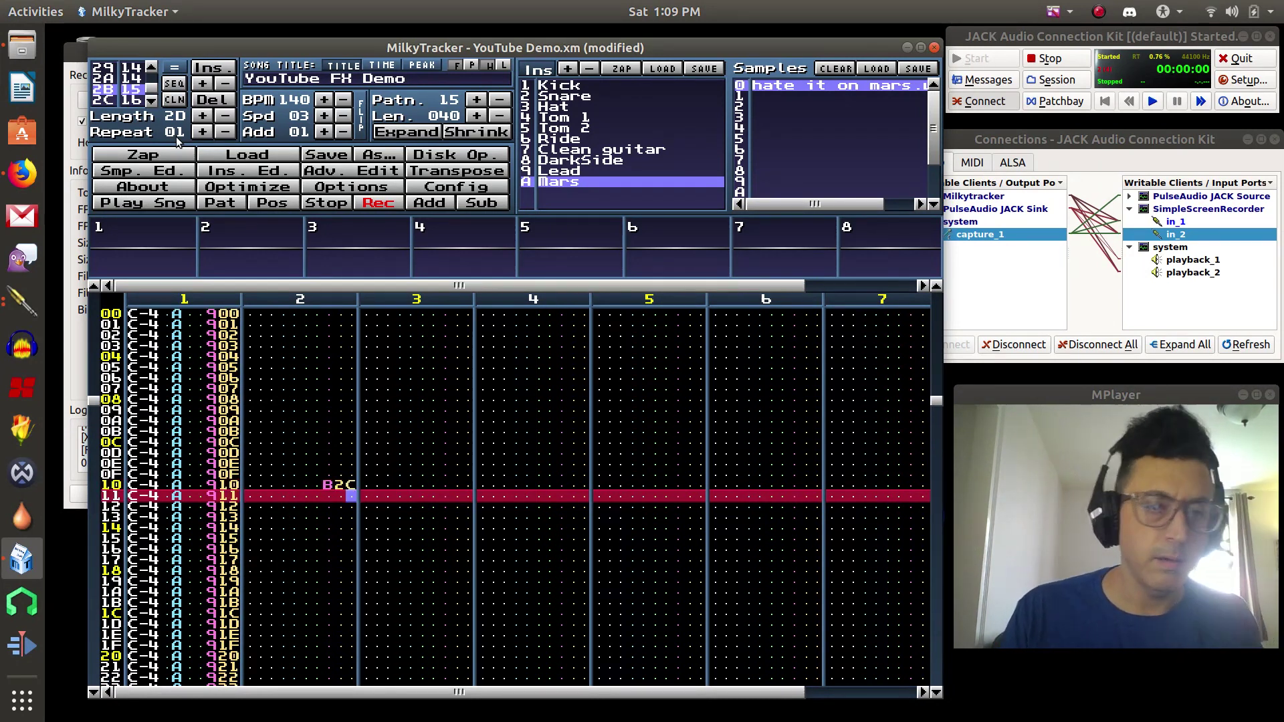
click(188, 204)
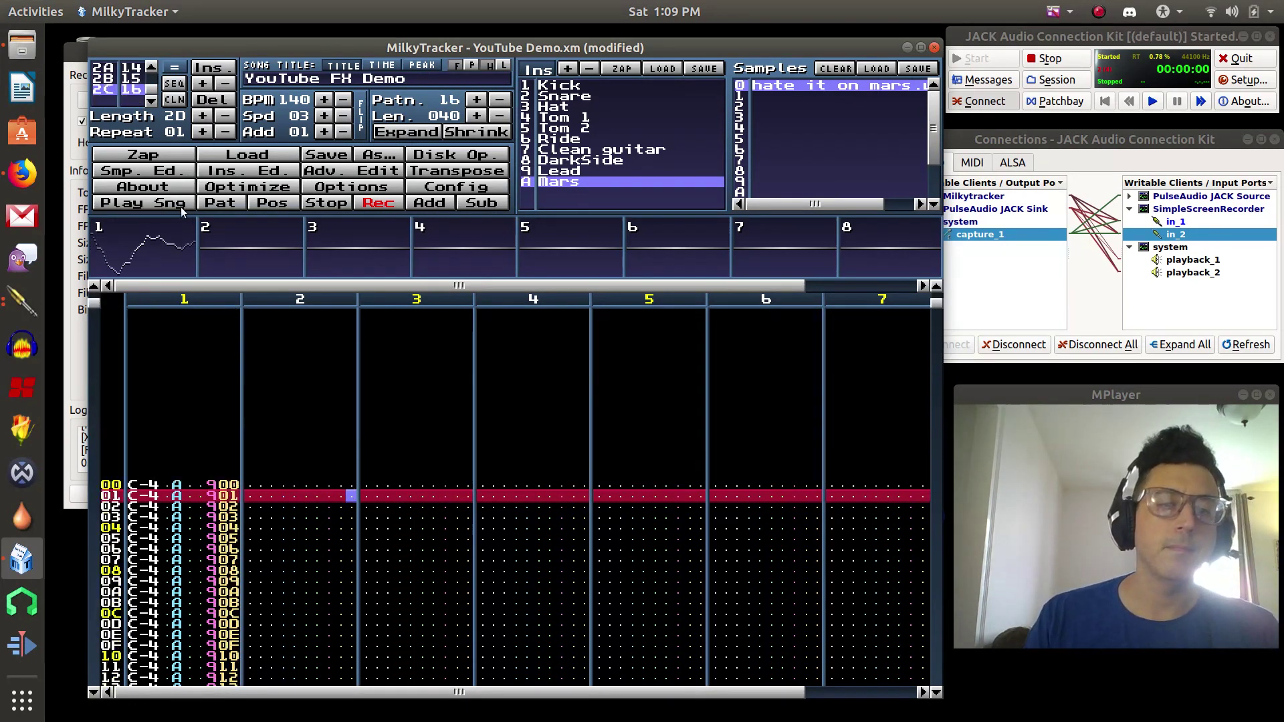
Step: Stop playback and look back up through pattern 16 to row 05
click(324, 203)
key(Up)
key(Up)
key(Up)
key(Up)
key(Up)
key(Up)
key(Up)
key(Up)
key(Up)
key(Up)
key(Up)
key(Up)
key(Up)
key(Up)
key(Up)
key(Up)
key(Up)
key(Up)
key(Up)
key(Up)
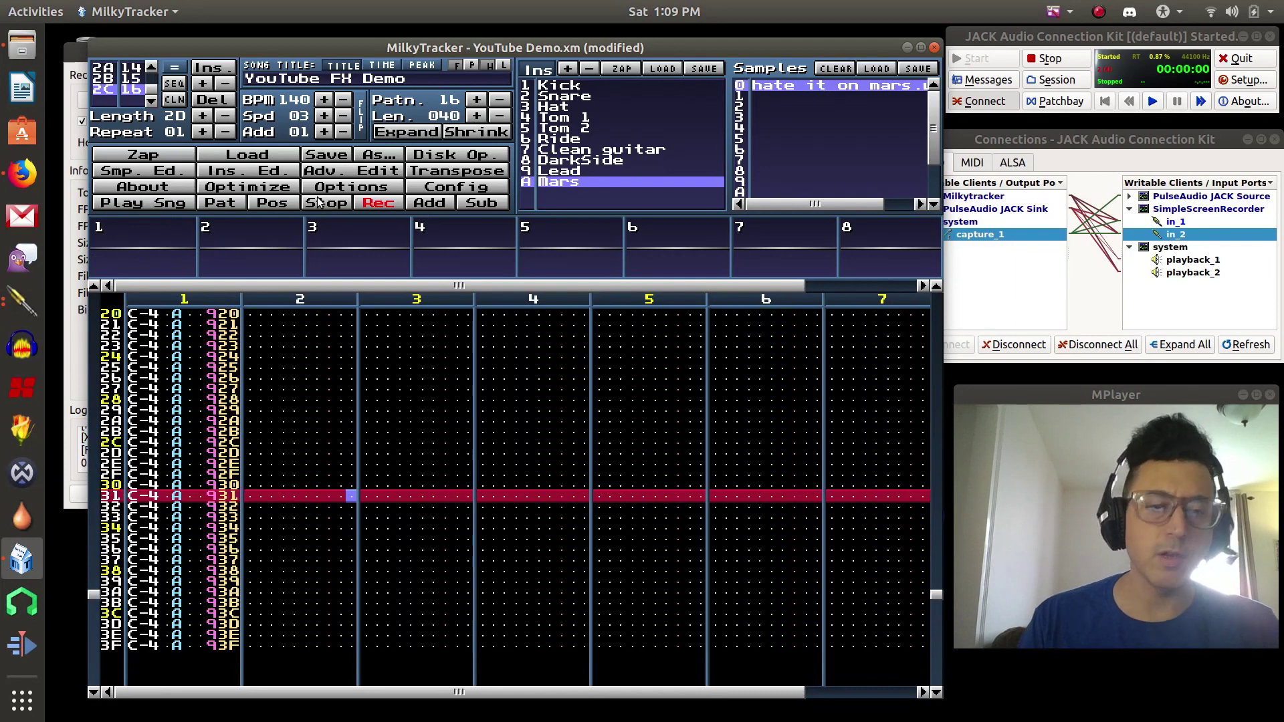
key(Up)
key(Up)
key(Up)
key(Up)
key(Up)
key(Up)
key(Up)
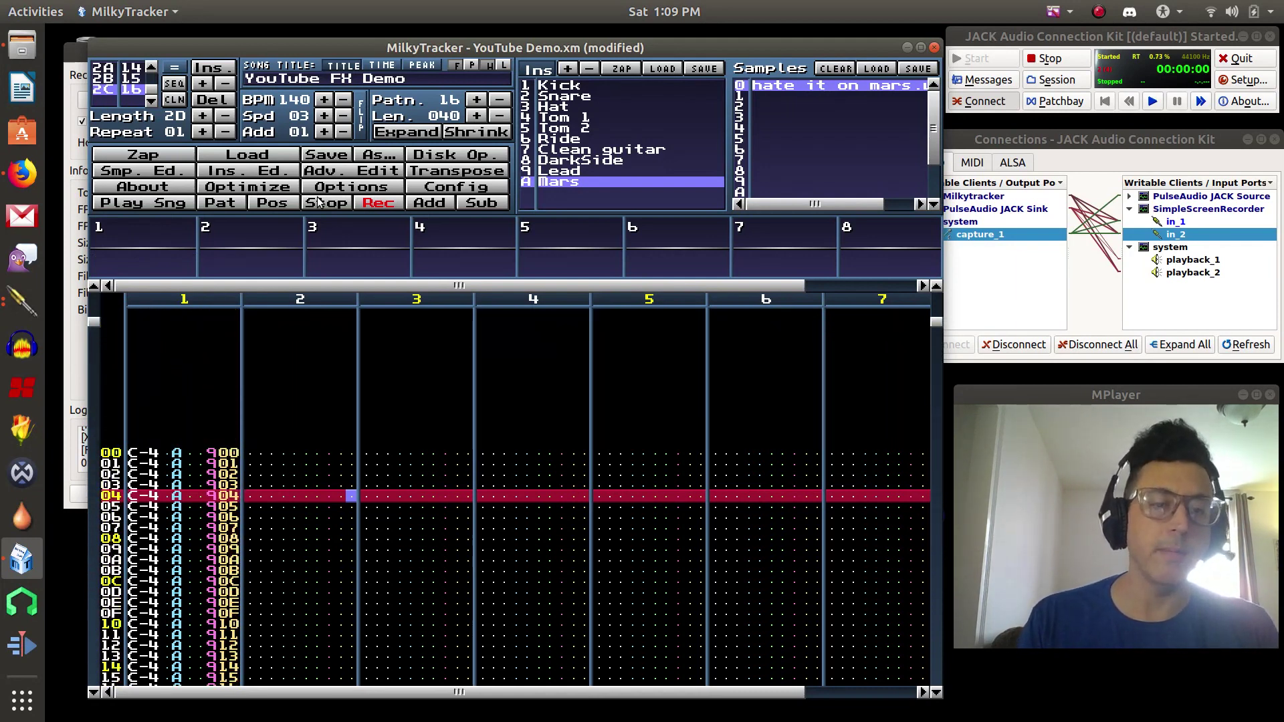
key(Down)
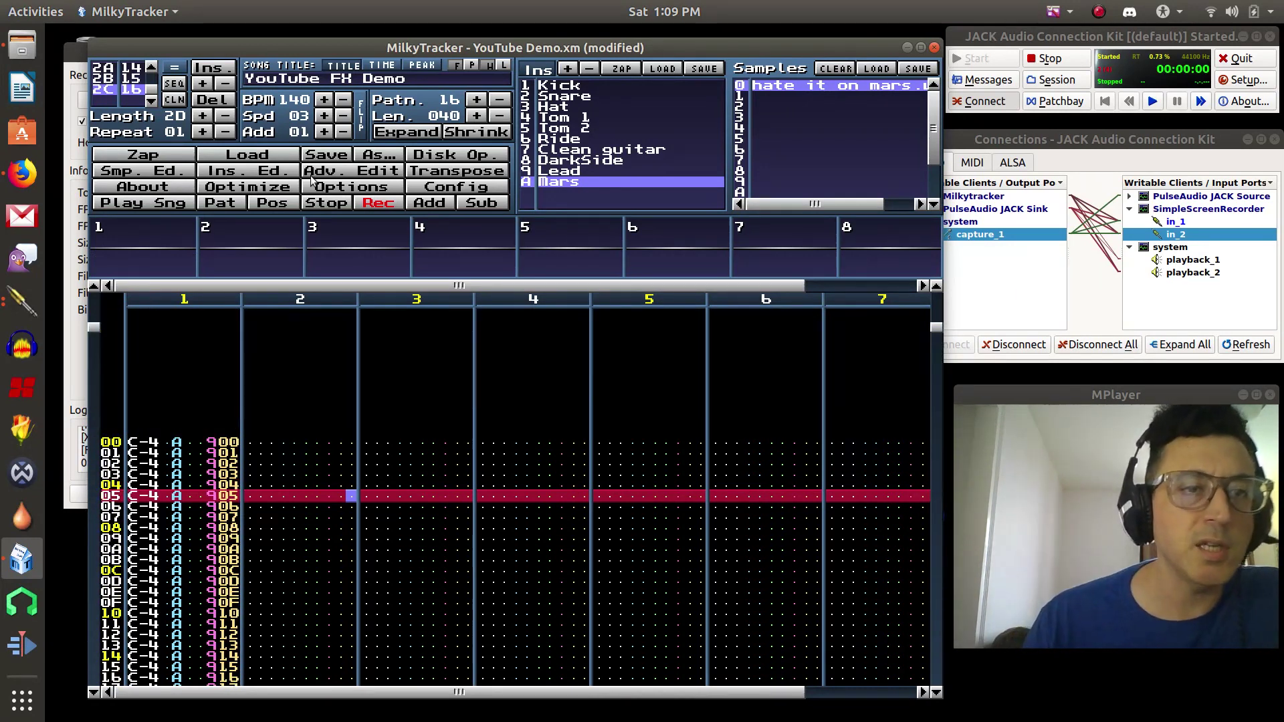
Step: Go back to order position 2B and examine the B2C command on row 10 of channel 2
click(152, 67)
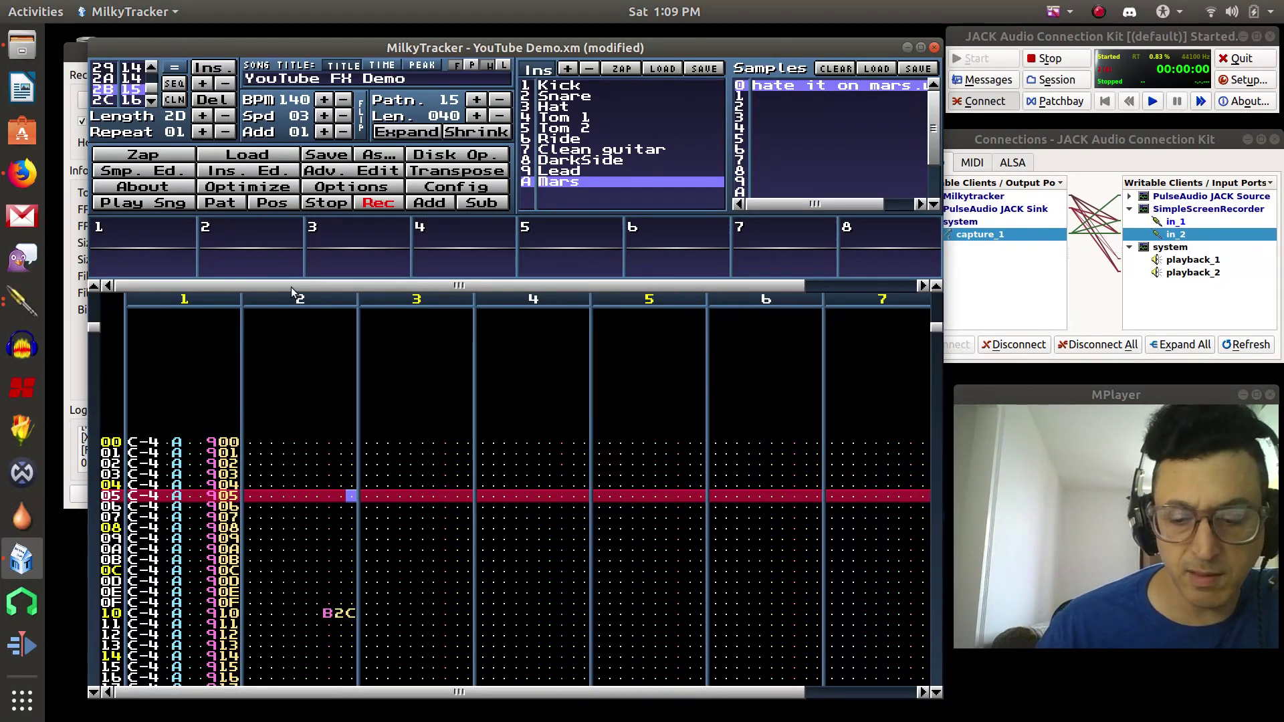
key(Down)
key(Down)
key(Down)
key(Down)
key(Down)
key(Down)
key(Down)
key(Down)
key(Down)
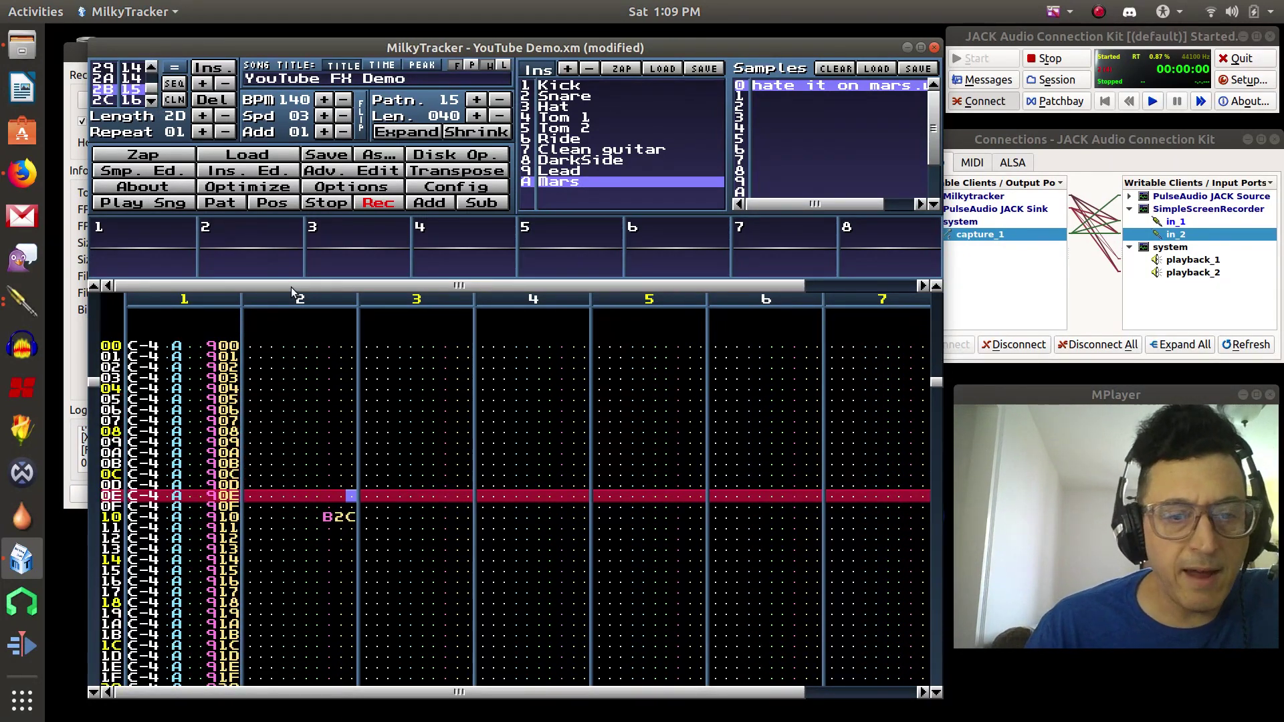
key(Down)
key(Down)
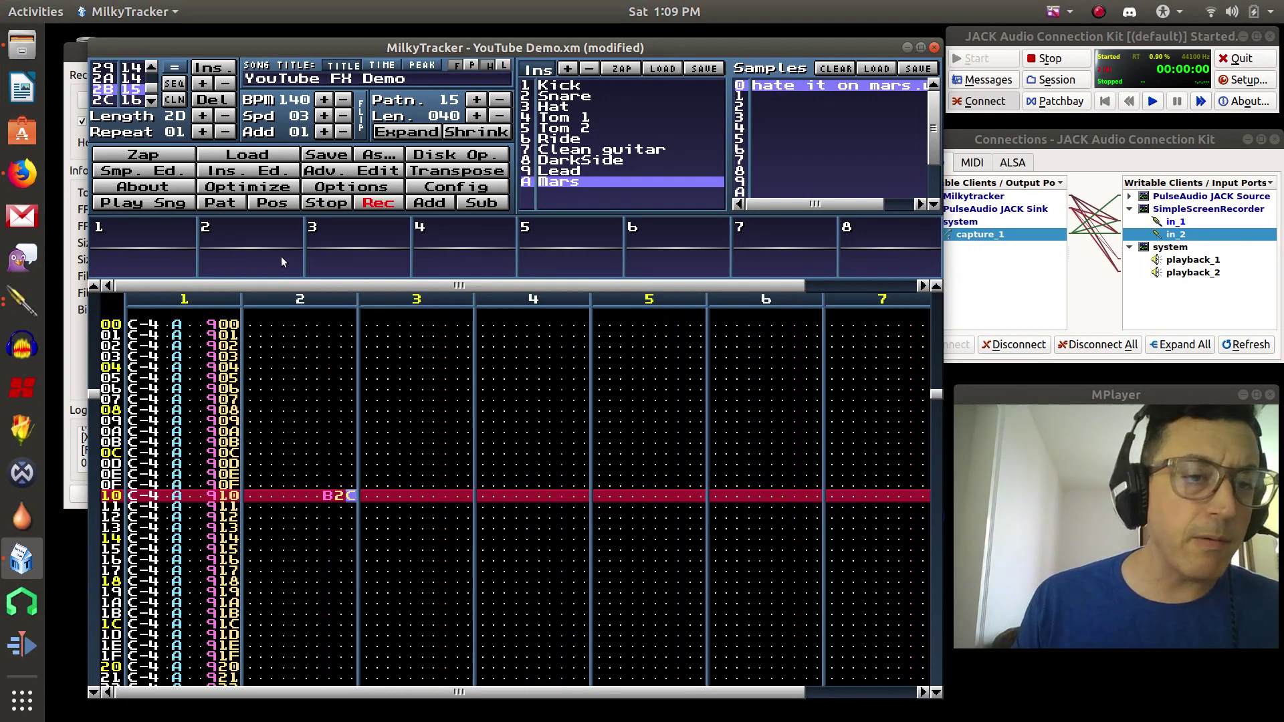
Step: Switch to the manual in Firefox and read the Cxx Set note volume section
click(22, 175)
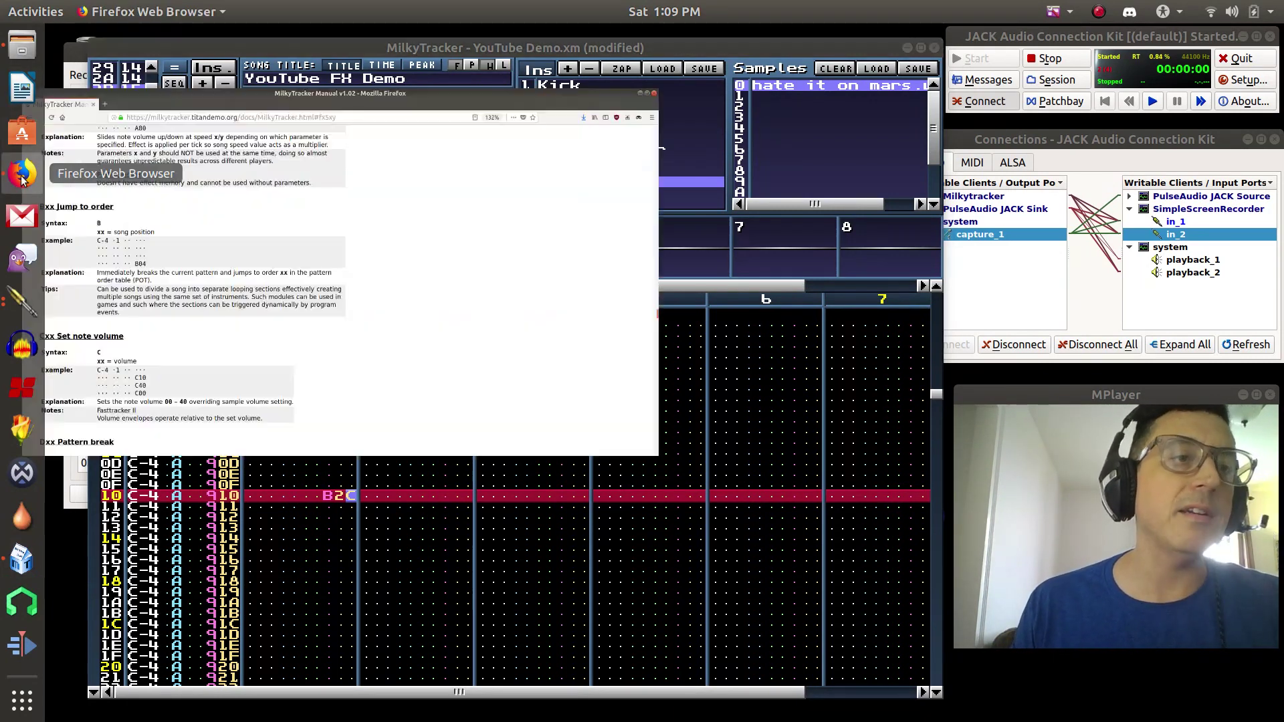
scroll(617, 281, down, 7)
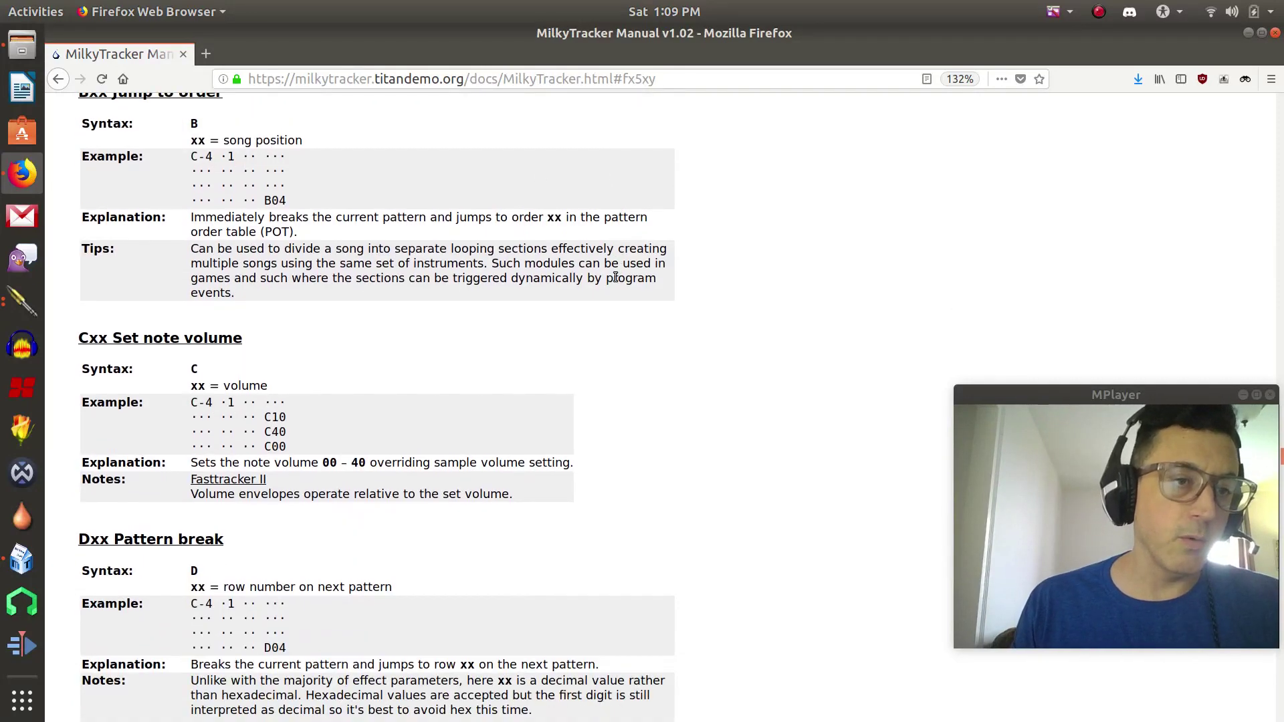
scroll(616, 282, up, 5)
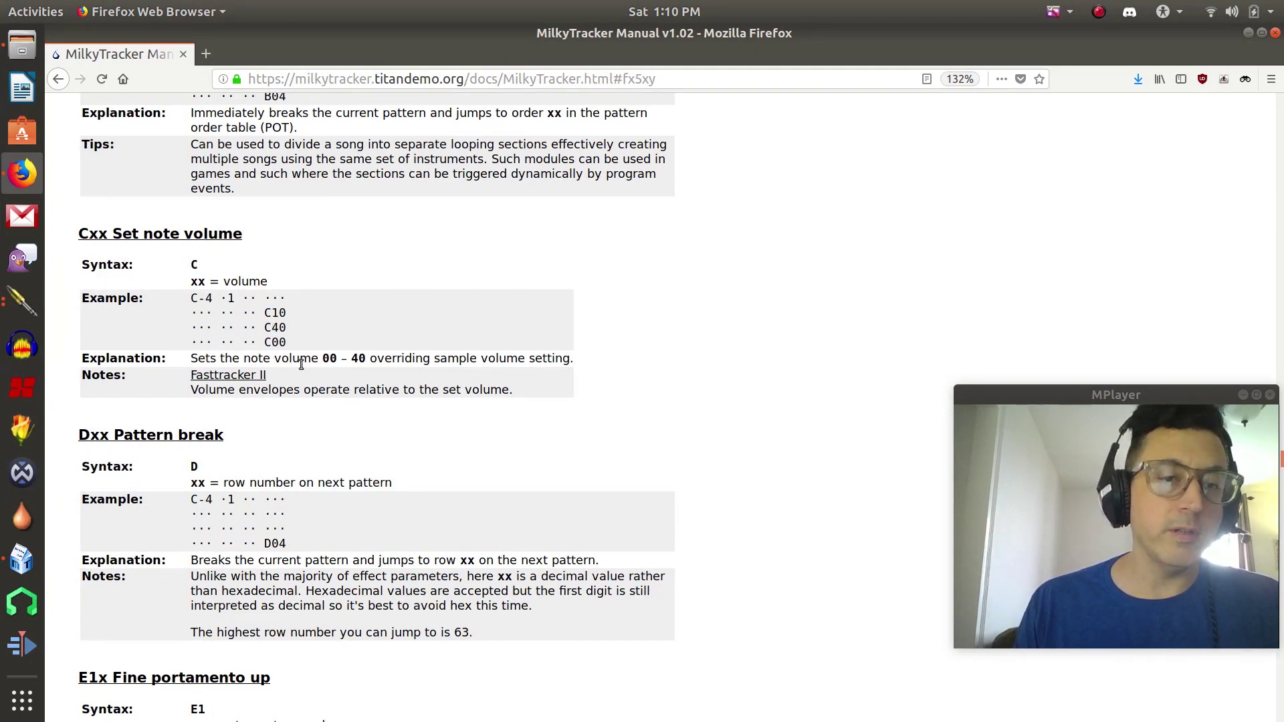
Step: Minimize the manual, play pattern 14 at order position 2A in MilkyTracker, turn off record mode and stop playback
click(1249, 33)
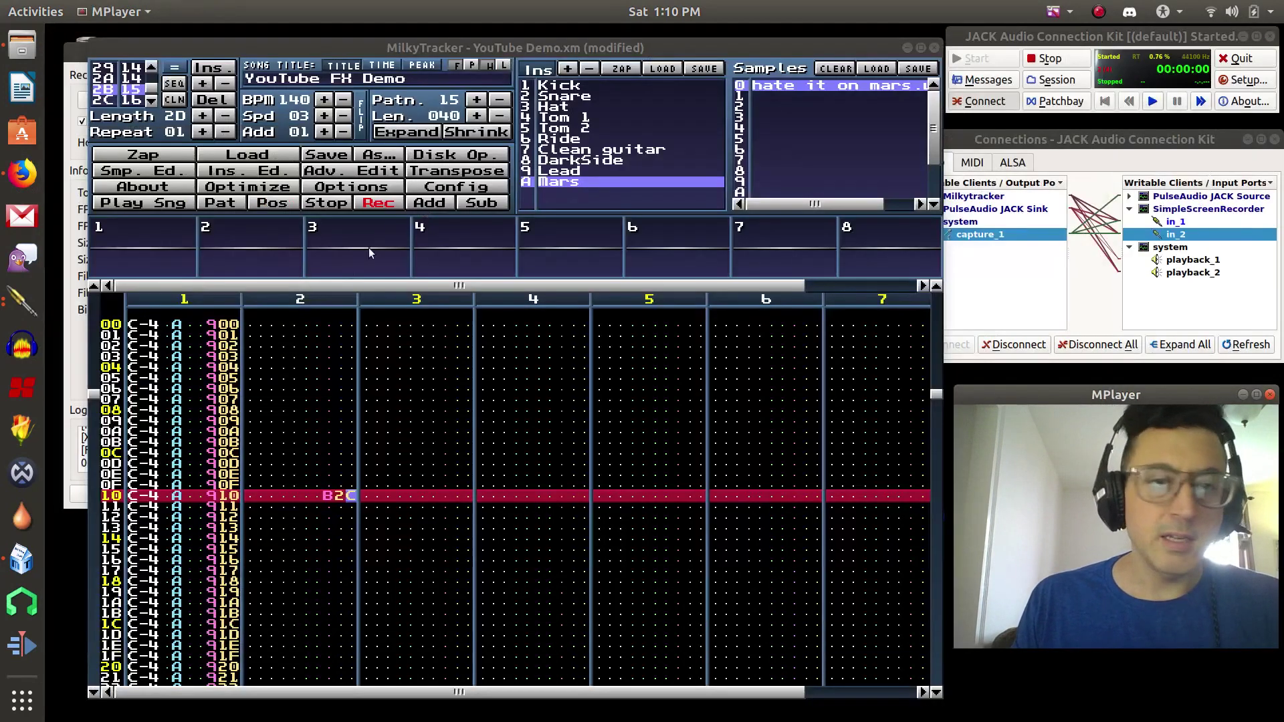
click(151, 67)
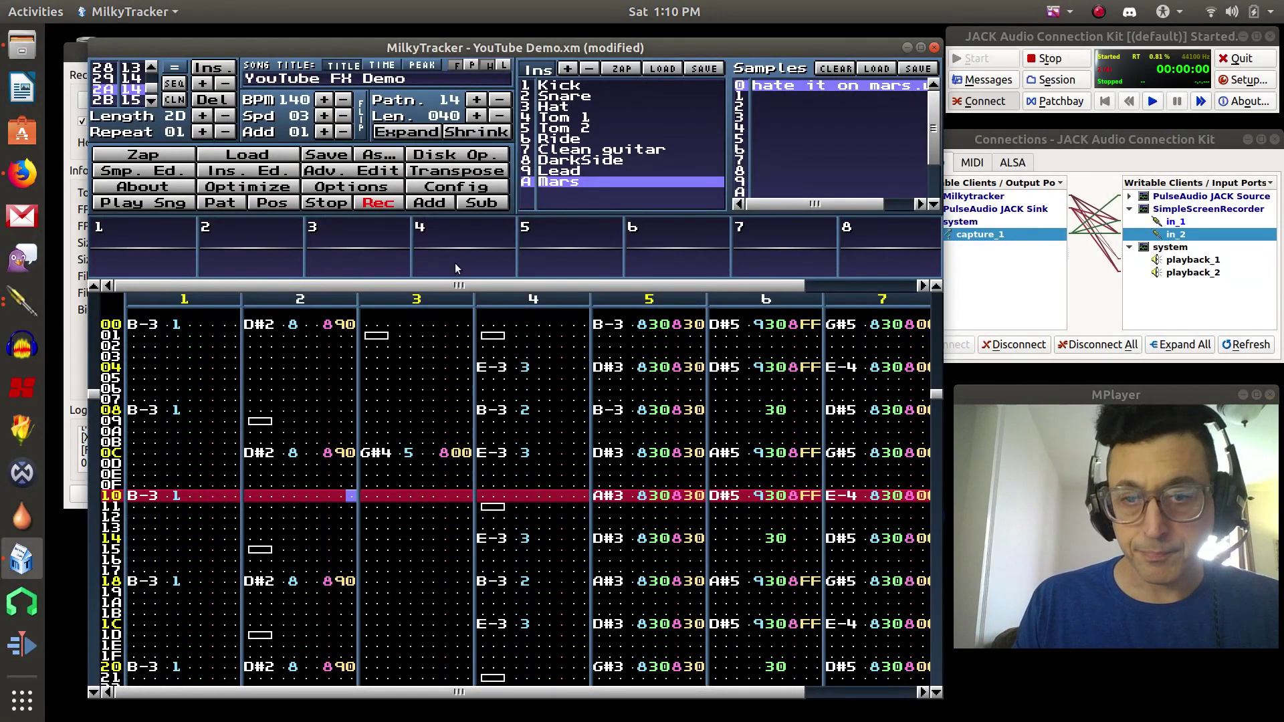
click(229, 209)
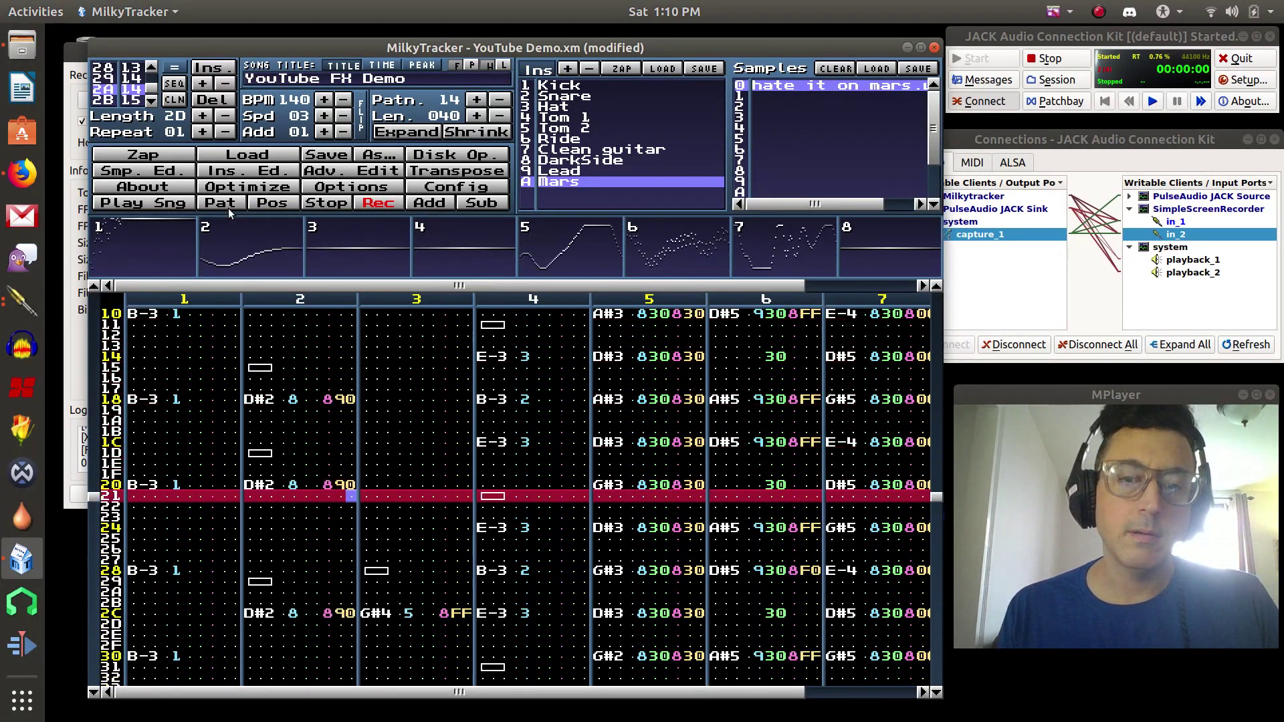
click(387, 203)
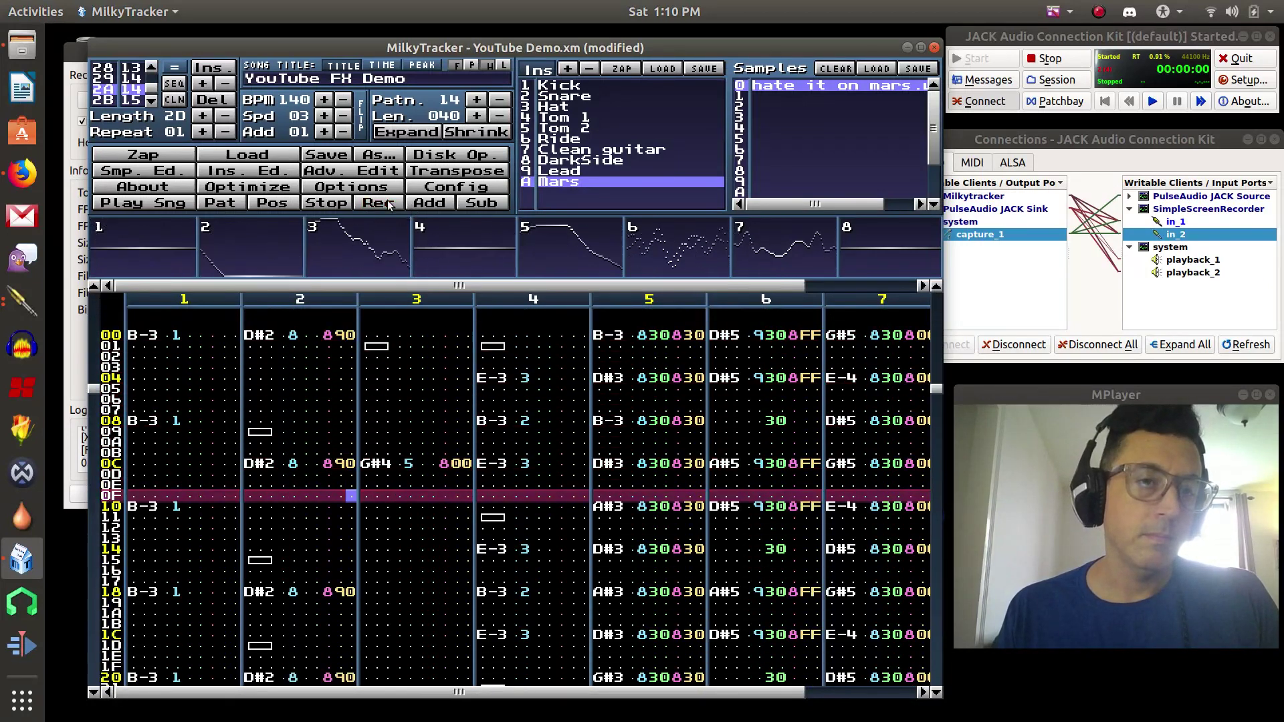
click(352, 205)
Step: Look across the channels of pattern 14 as far as channel 8 and return to channel 7's volume column
key(Right)
key(Right)
key(Right)
key(Right)
key(Right)
key(Right)
key(Right)
key(Right)
key(Right)
key(Right)
key(Right)
key(Right)
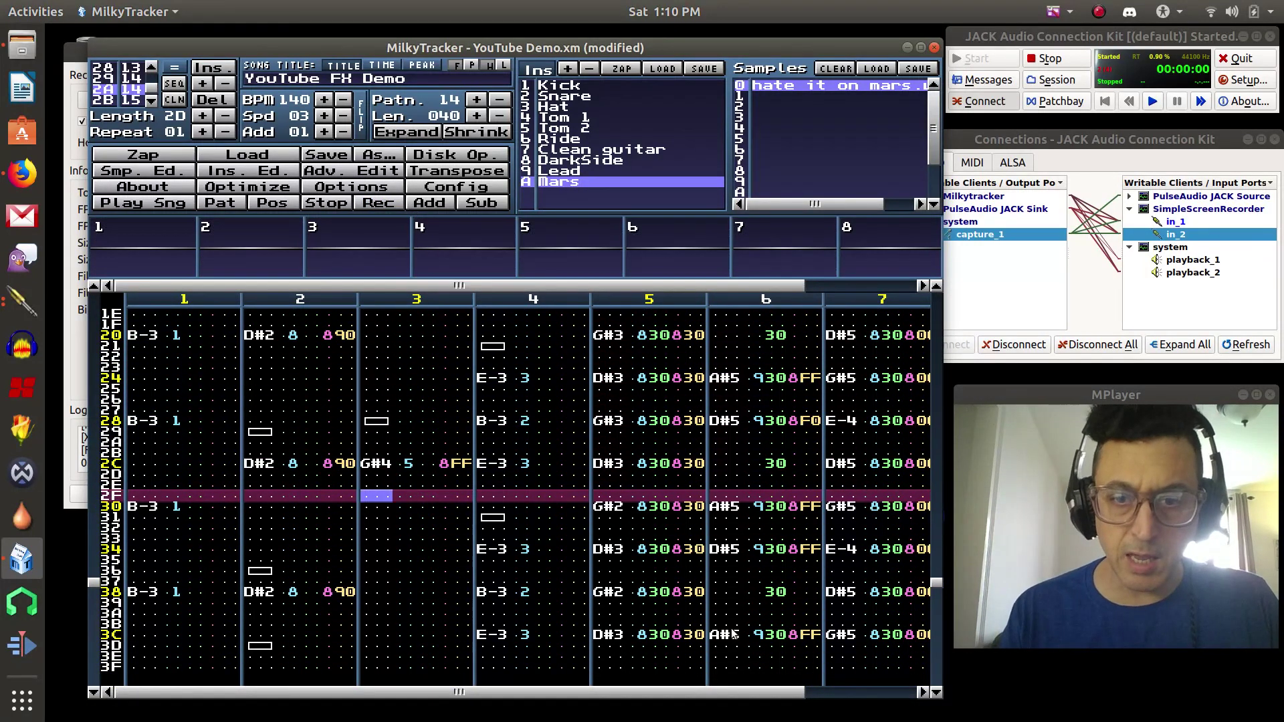
key(Right)
key(Right)
key(Right)
key(Right)
key(Right)
key(Right)
key(Right)
key(Right)
key(Right)
key(Right)
key(Right)
key(Right)
key(Right)
key(Right)
key(Right)
key(Right)
key(Right)
key(Right)
key(Right)
key(Right)
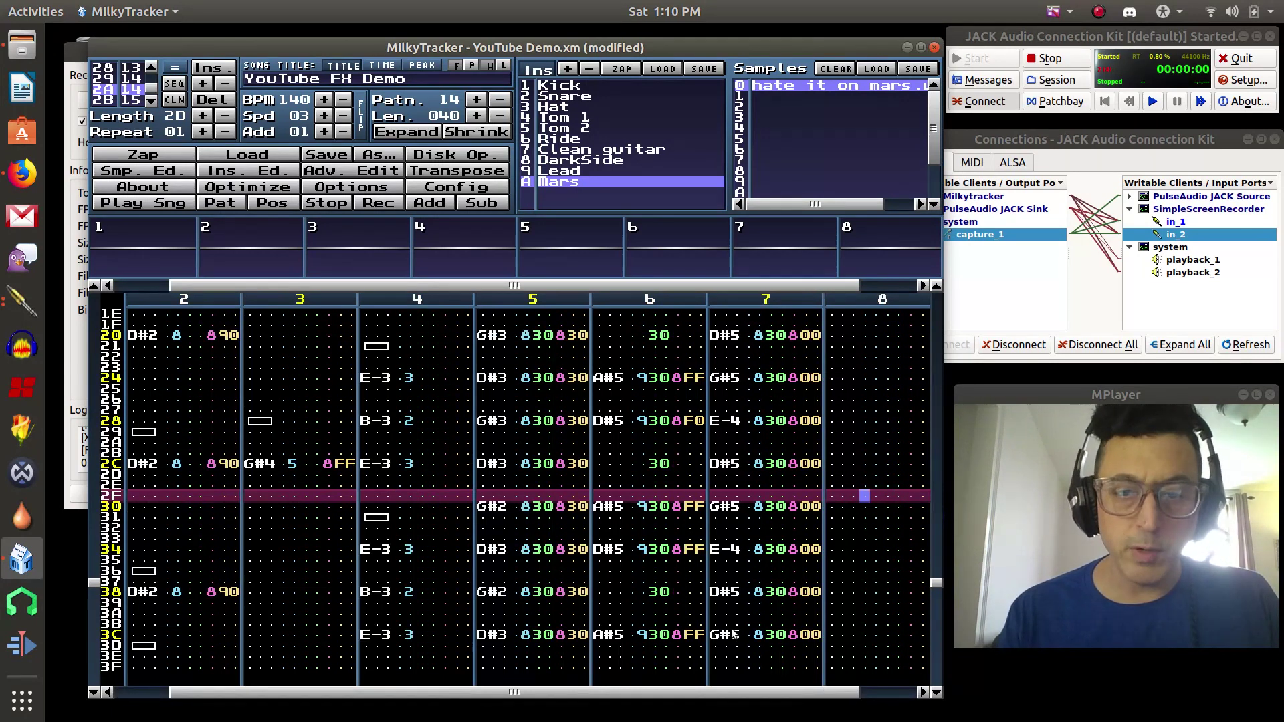
key(Left)
key(Left)
key(Left)
key(Left)
key(Left)
key(Left)
key(Left)
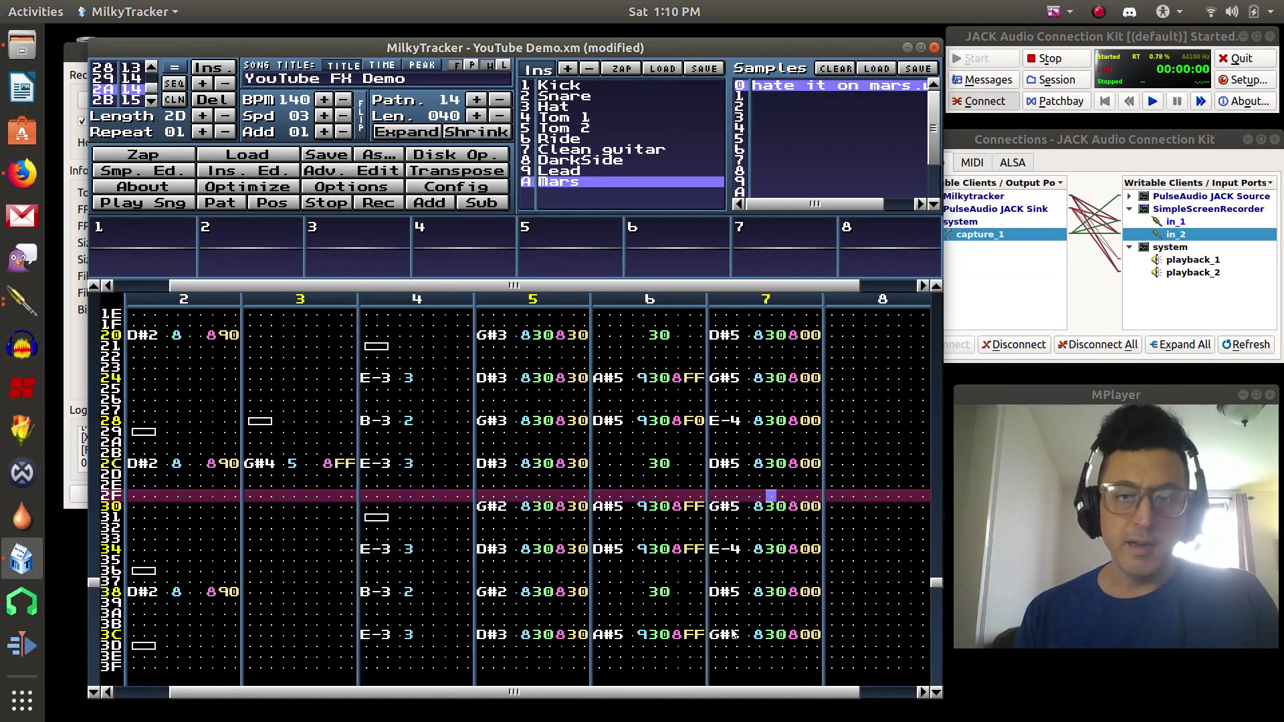
Step: Examine the volume column values in channels 7 and 6 of pattern 14, going up to row 0B
key(Up)
key(Up)
key(Up)
key(Up)
key(Up)
key(Up)
key(Up)
key(Up)
key(Up)
key(Up)
key(Up)
key(Up)
key(Up)
key(Up)
key(Up)
key(Up)
key(Up)
key(Up)
key(Up)
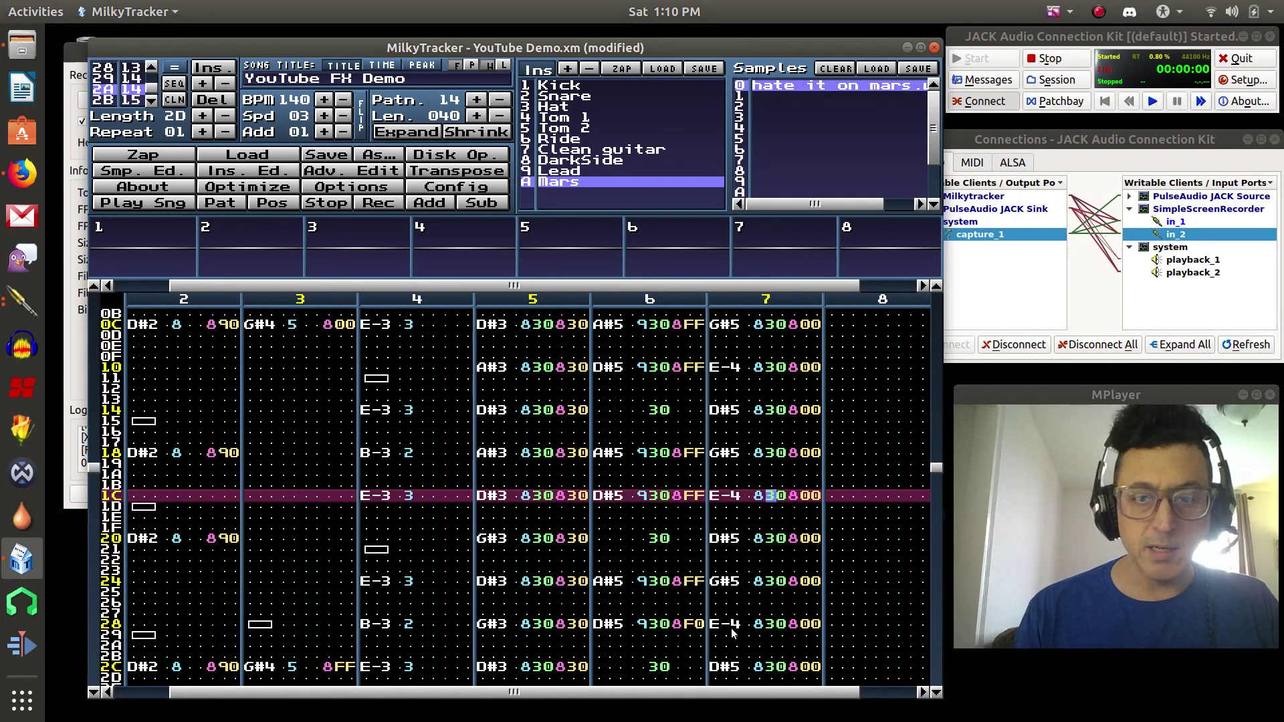
key(Up)
key(Up)
key(Up)
key(Up)
key(Up)
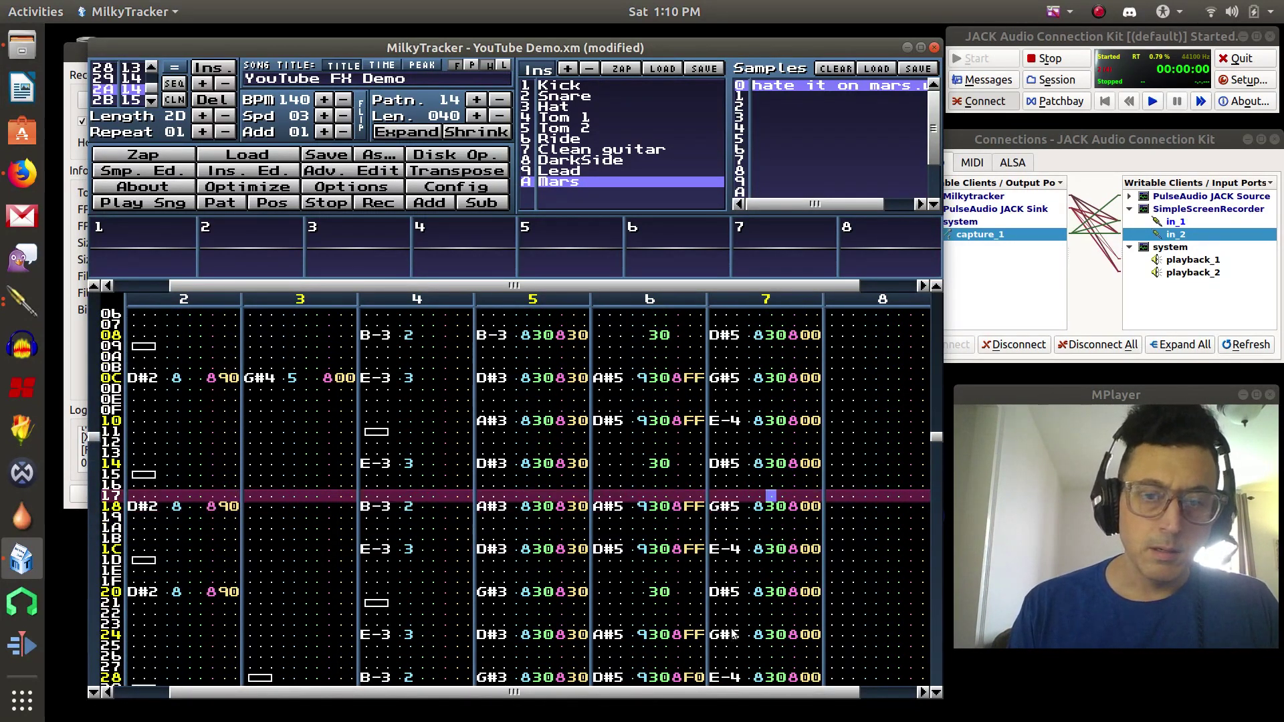
key(Up)
key(Left)
key(Left)
key(Left)
key(Left)
key(Left)
key(Left)
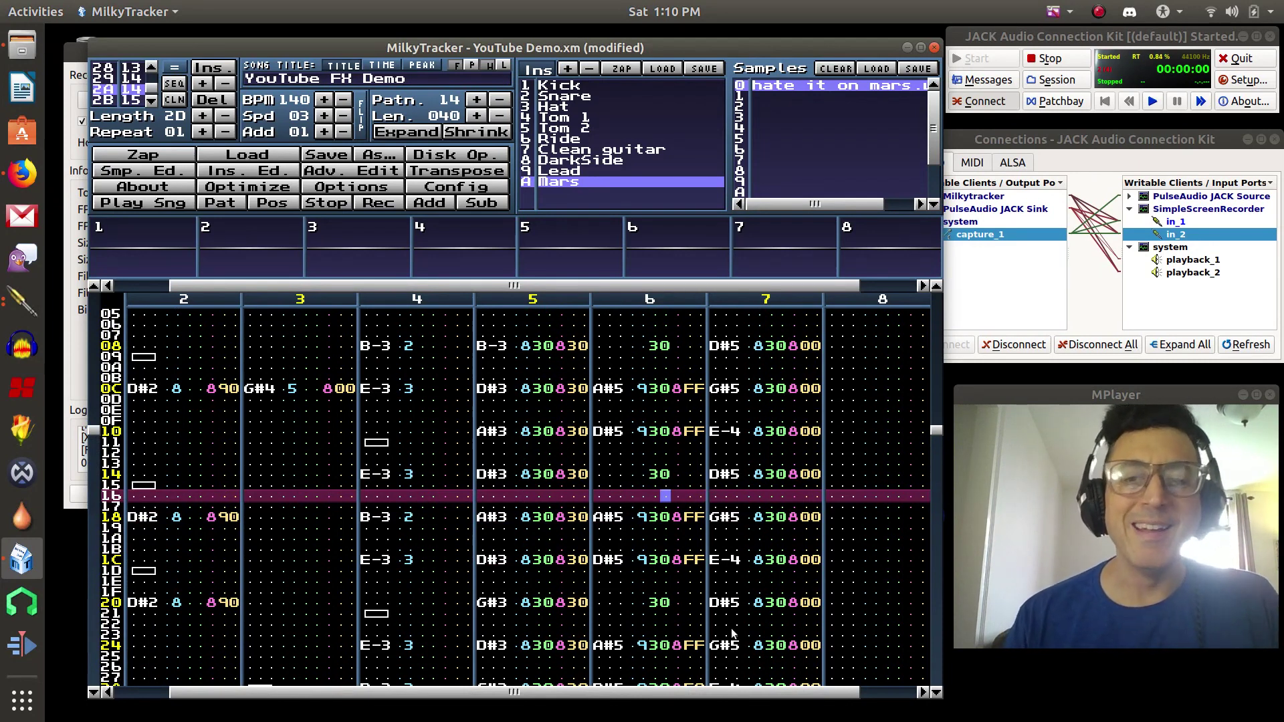
key(Up)
key(Up)
key(Up)
key(Up)
key(Up)
key(Up)
key(Up)
key(Up)
key(Up)
key(Up)
key(Up)
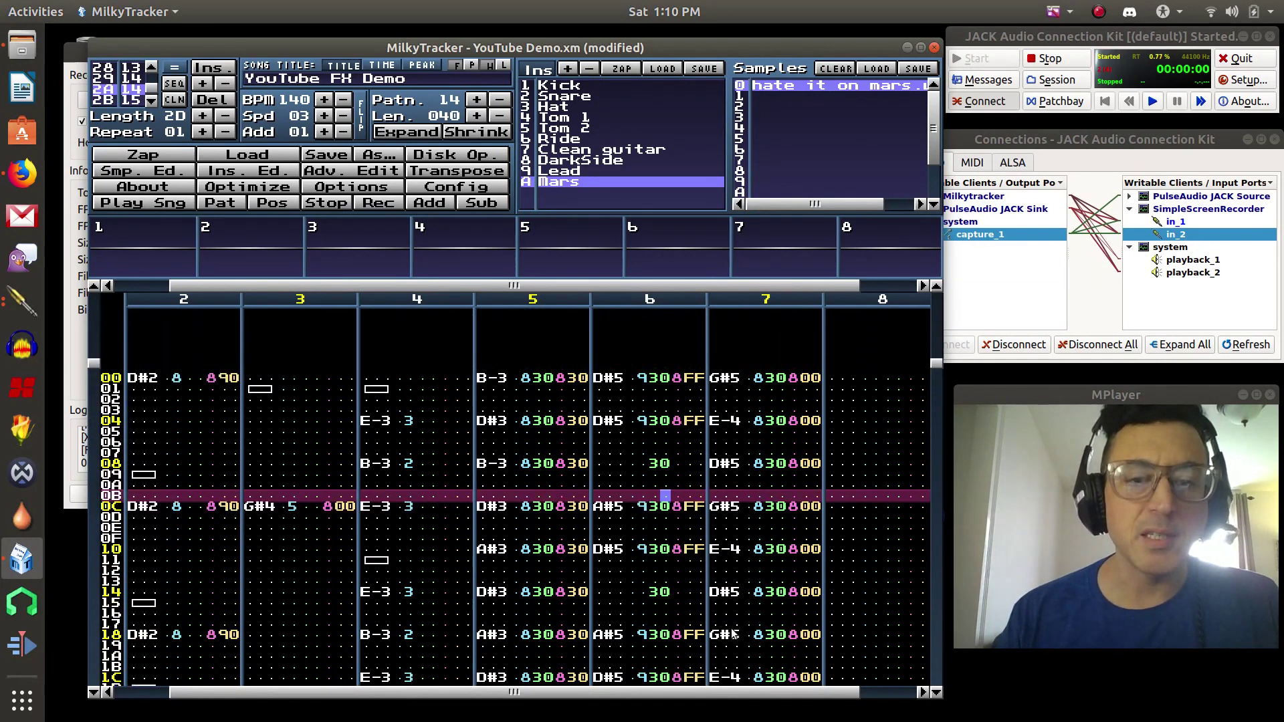
Step: Examine the instrument and volume values in channel 6 of pattern 14, from row 0B up to row 00
key(Up)
key(Up)
key(Up)
key(Up)
key(Left)
key(Left)
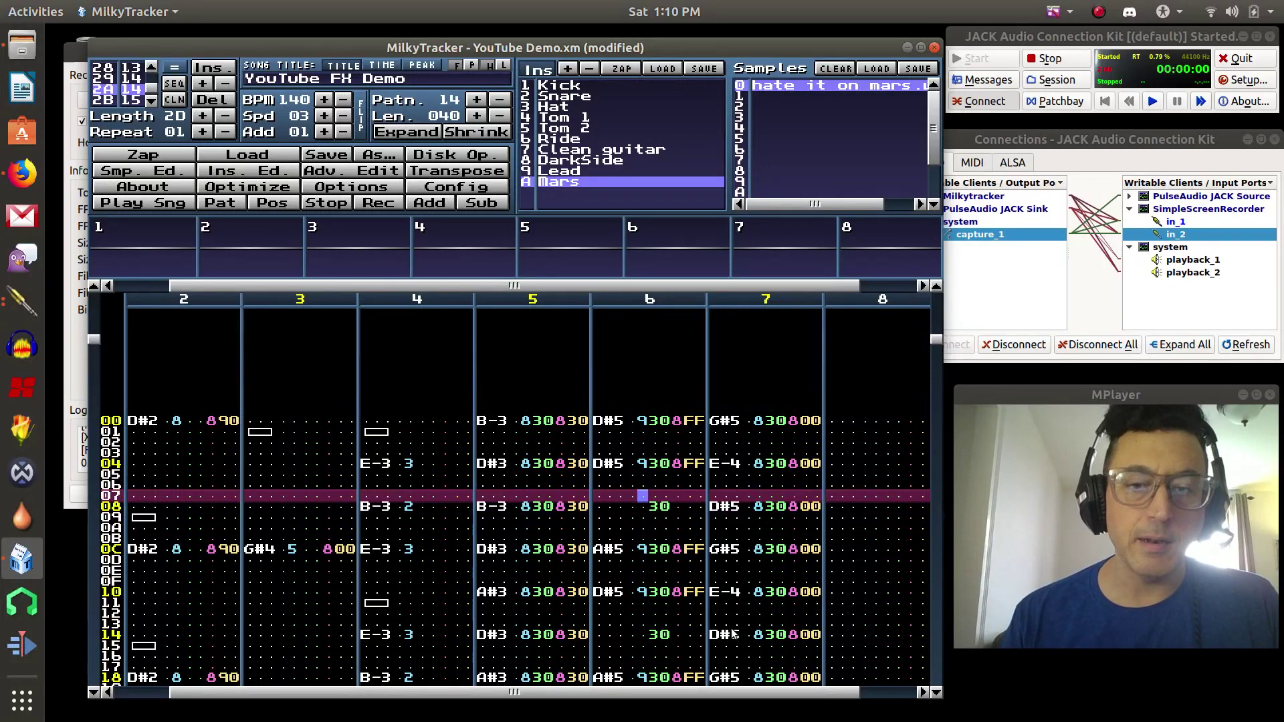
key(Left)
key(Left)
key(Right)
key(Right)
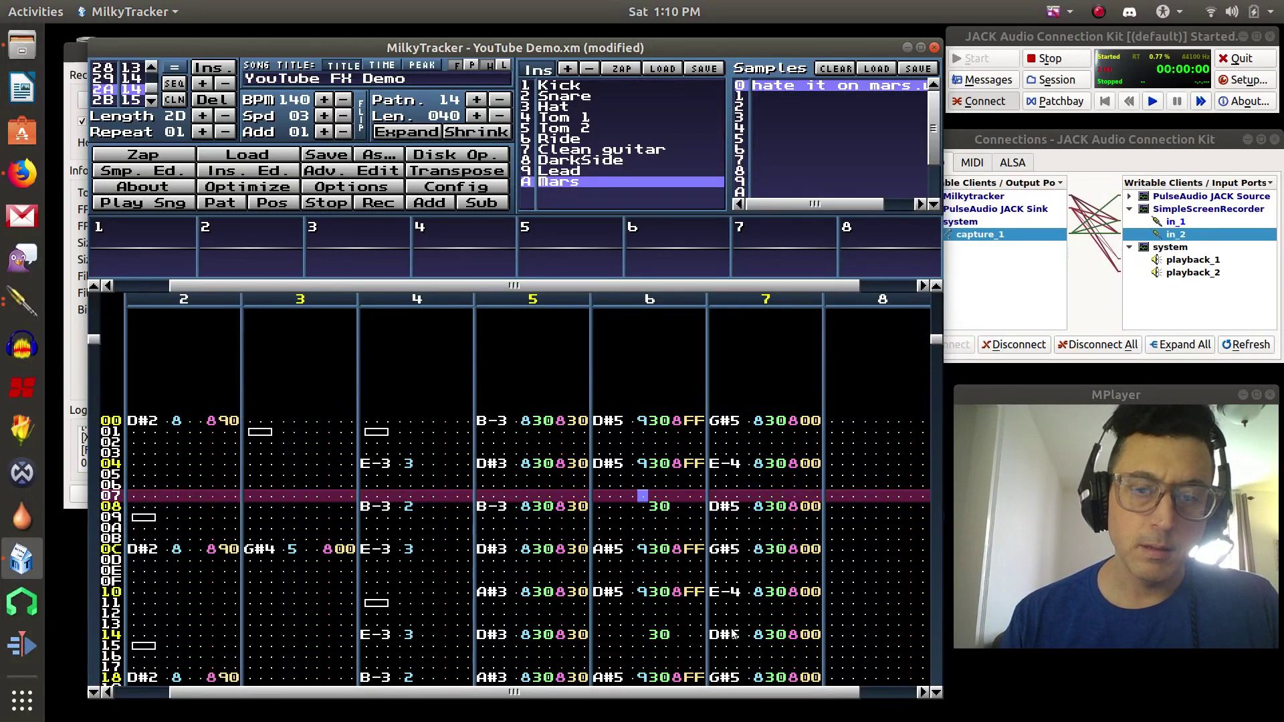
key(Up)
key(Up)
key(Up)
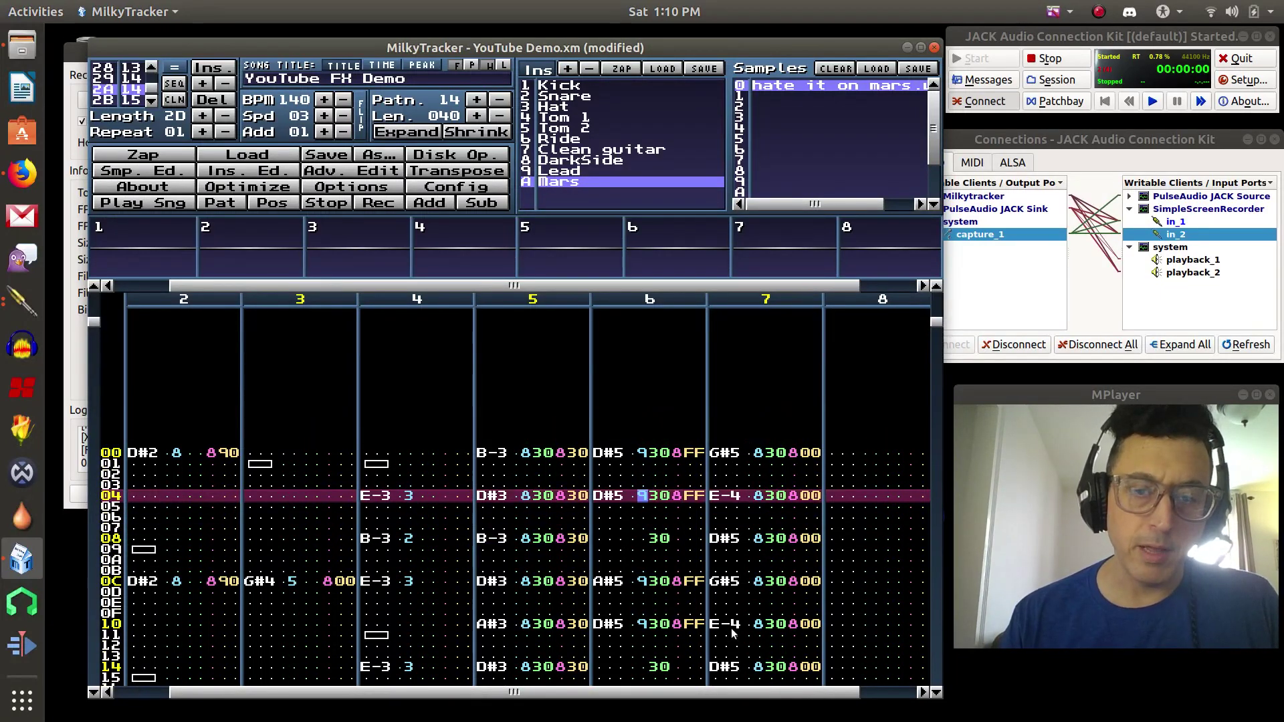
key(Right)
key(Up)
key(Up)
key(Up)
key(Up)
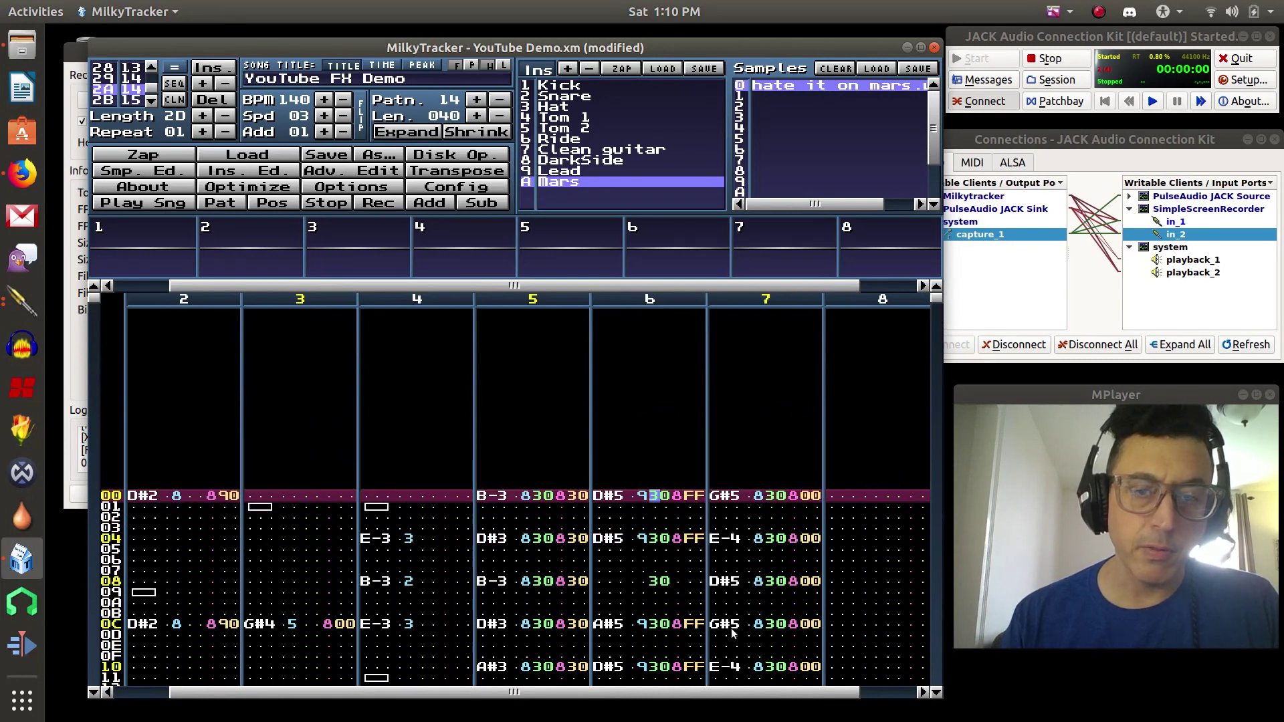
key(Right)
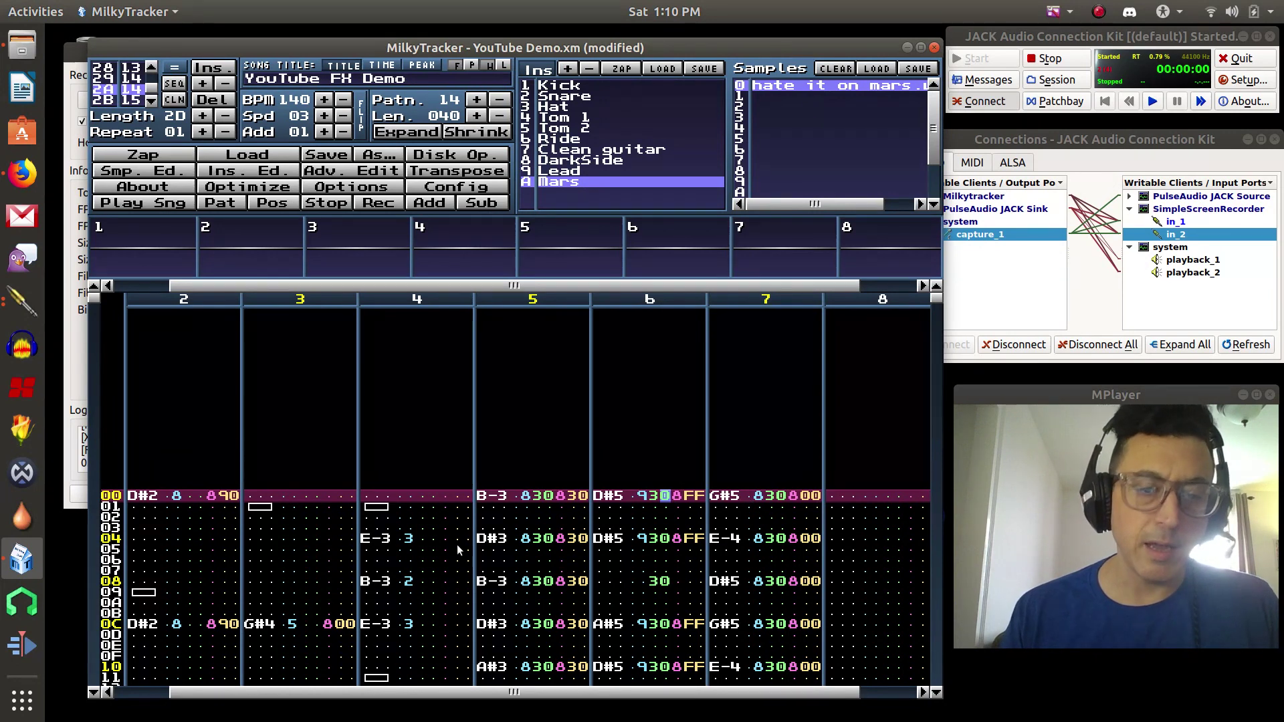
Step: Turn on record mode and enter a C00 effect on the E-3 note at row 04 of channel 4
key(Left)
key(Left)
key(Left)
key(Left)
key(Left)
key(Left)
key(Left)
key(Left)
key(Left)
key(Left)
key(Left)
key(Left)
key(Left)
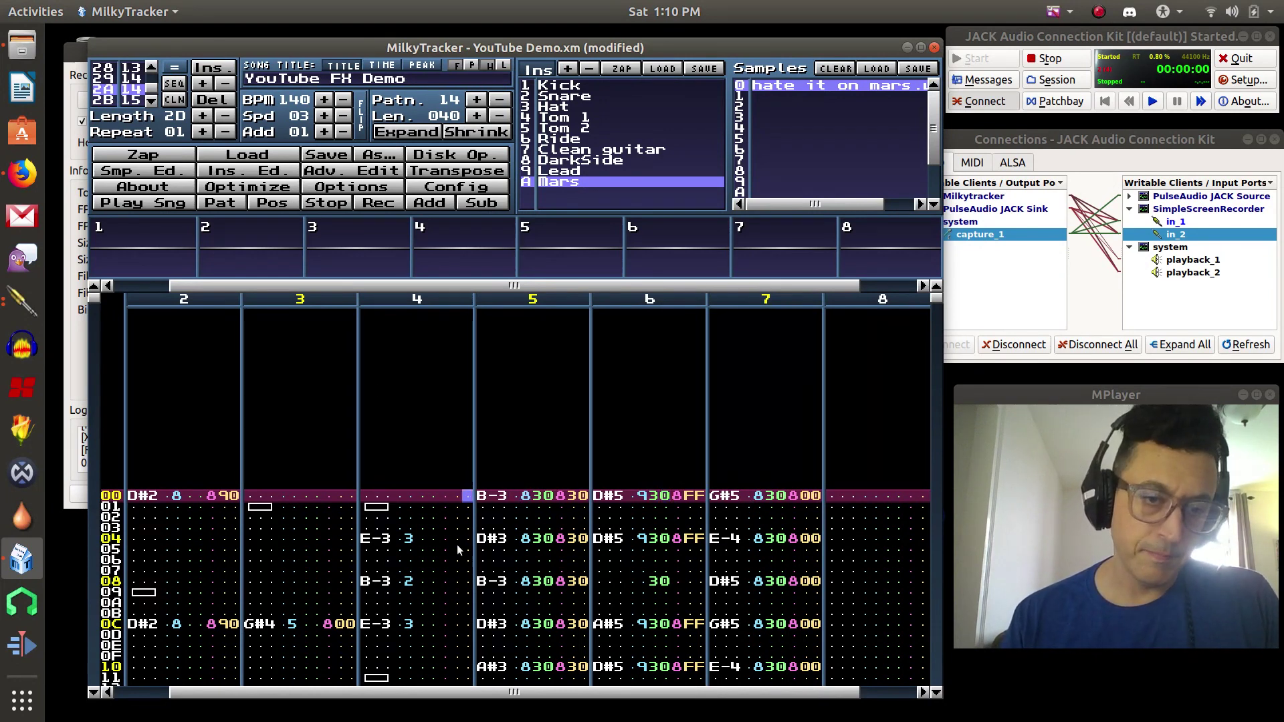
key(Left)
key(Left)
key(Left)
key(Down)
key(Down)
key(Down)
key(Down)
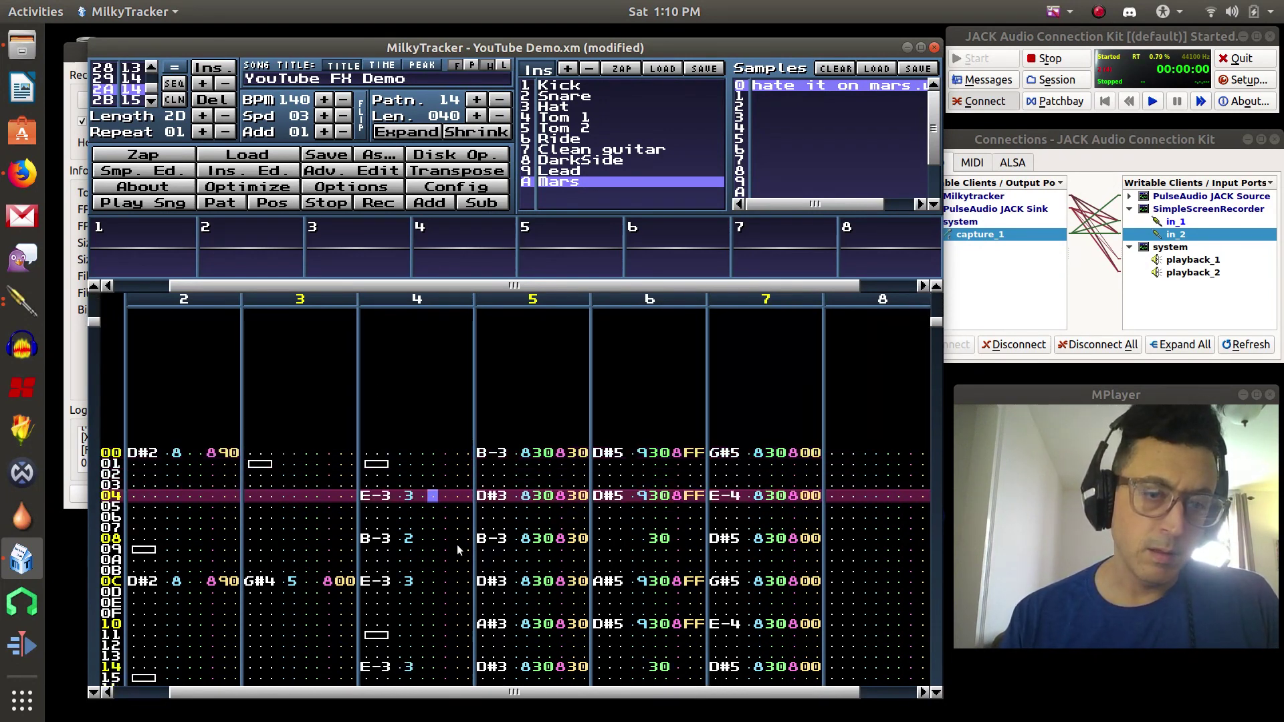
key(Right)
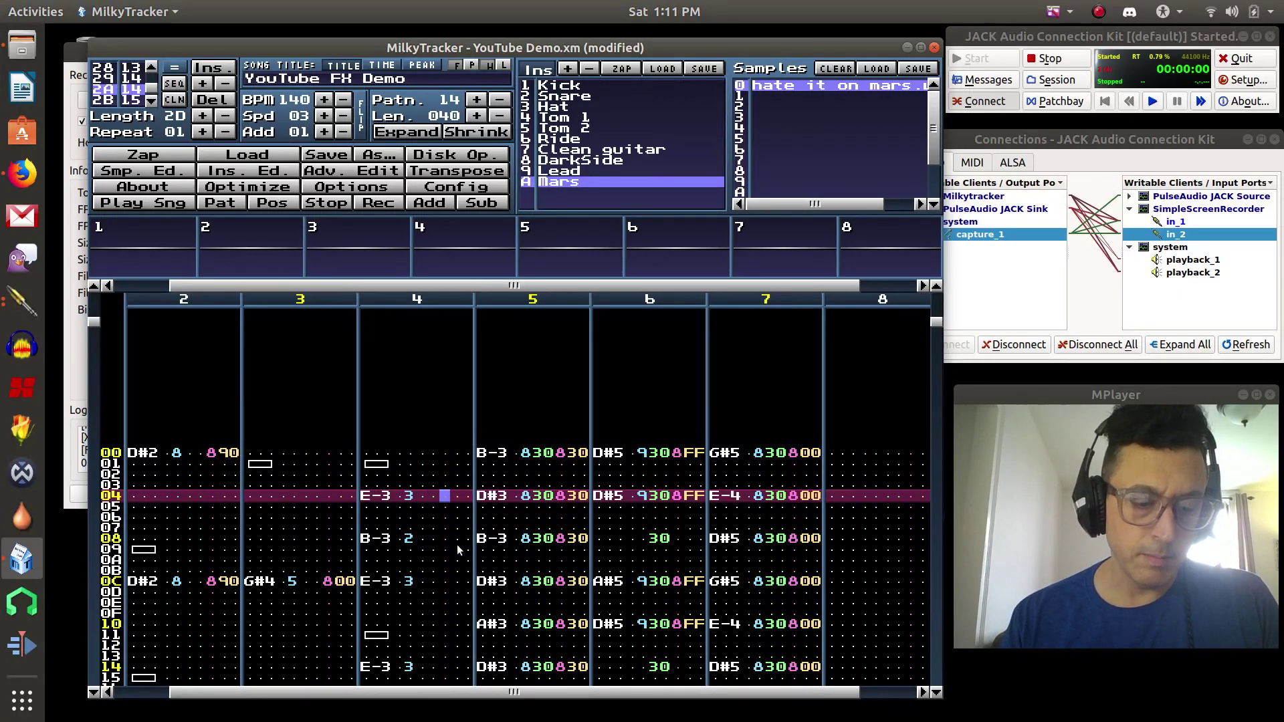
key(space)
key(c)
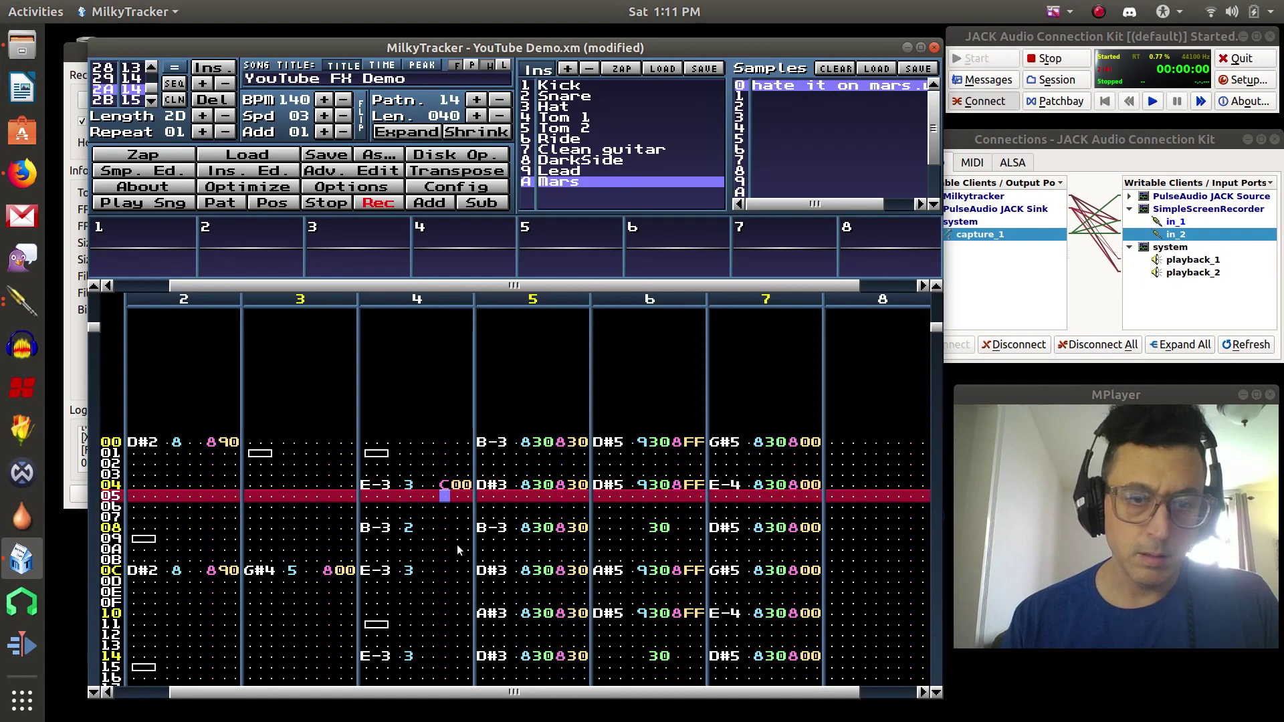
Step: Add C00 effects to the channel 4 notes at rows 08 and 0C
key(Down)
key(Down)
key(Down)
key(c)
key(Down)
key(Down)
key(Down)
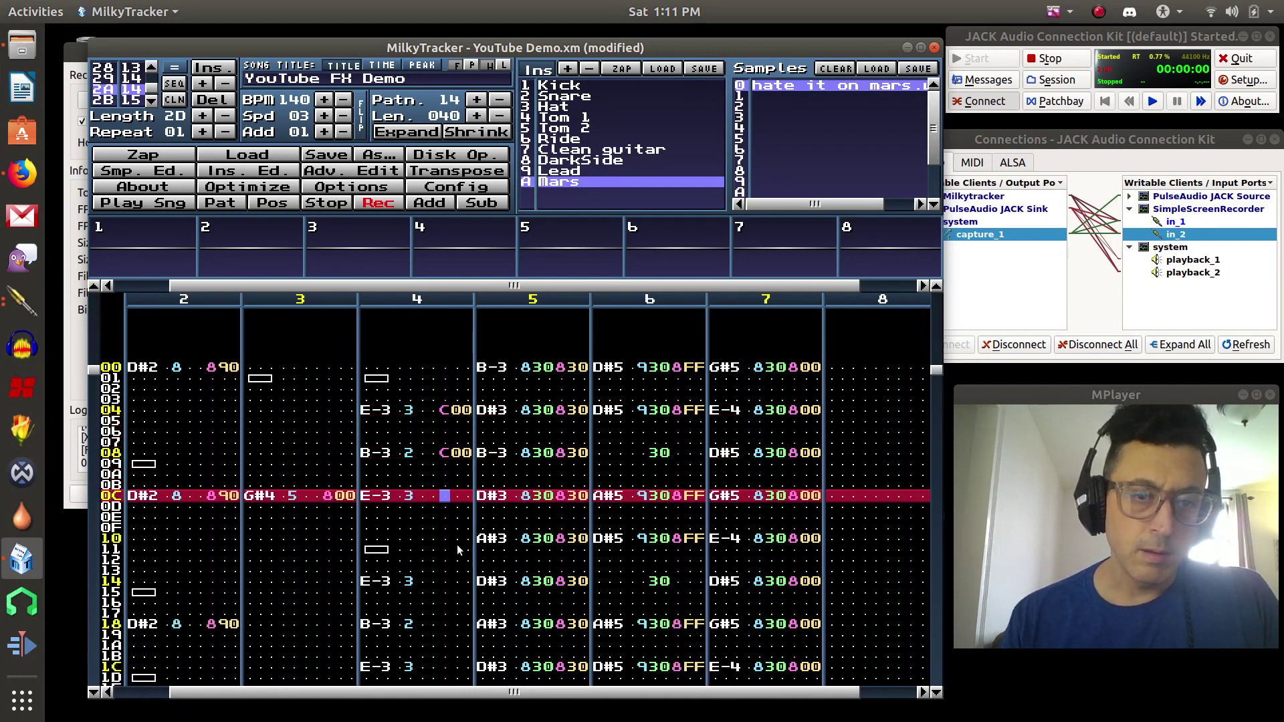
key(c)
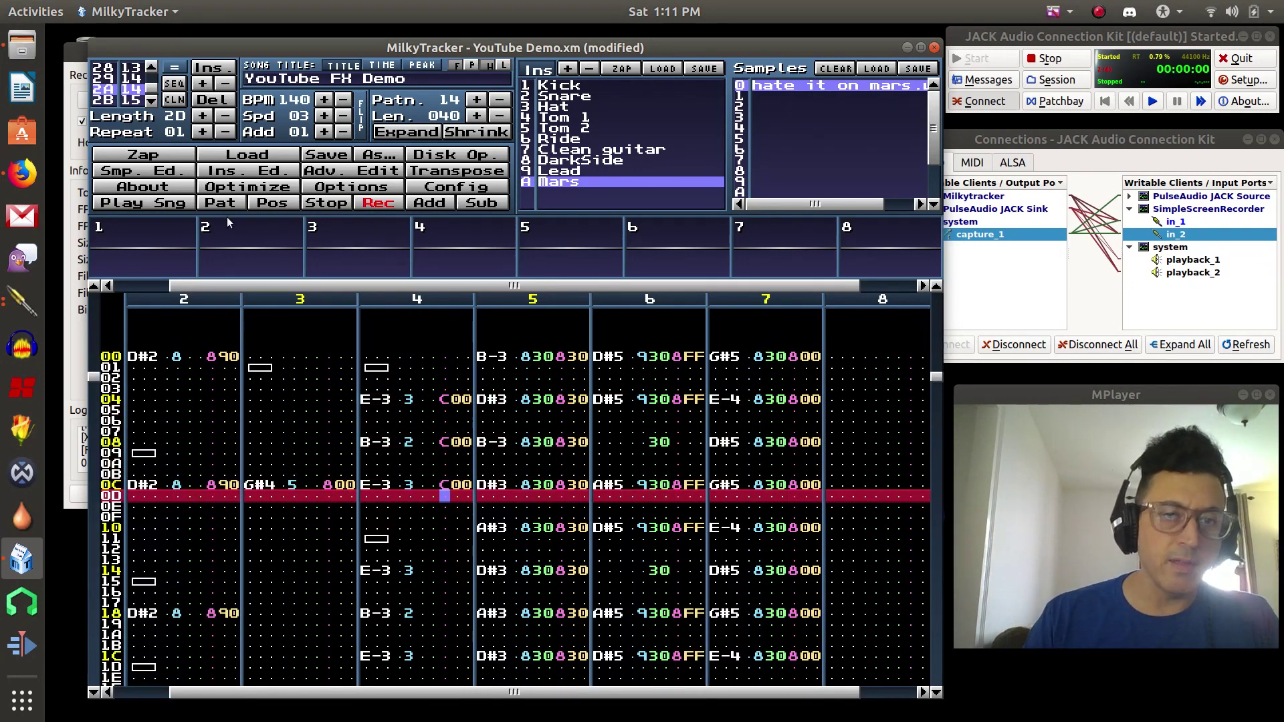
Step: Mute channels 1 and 2
click(156, 229)
click(235, 230)
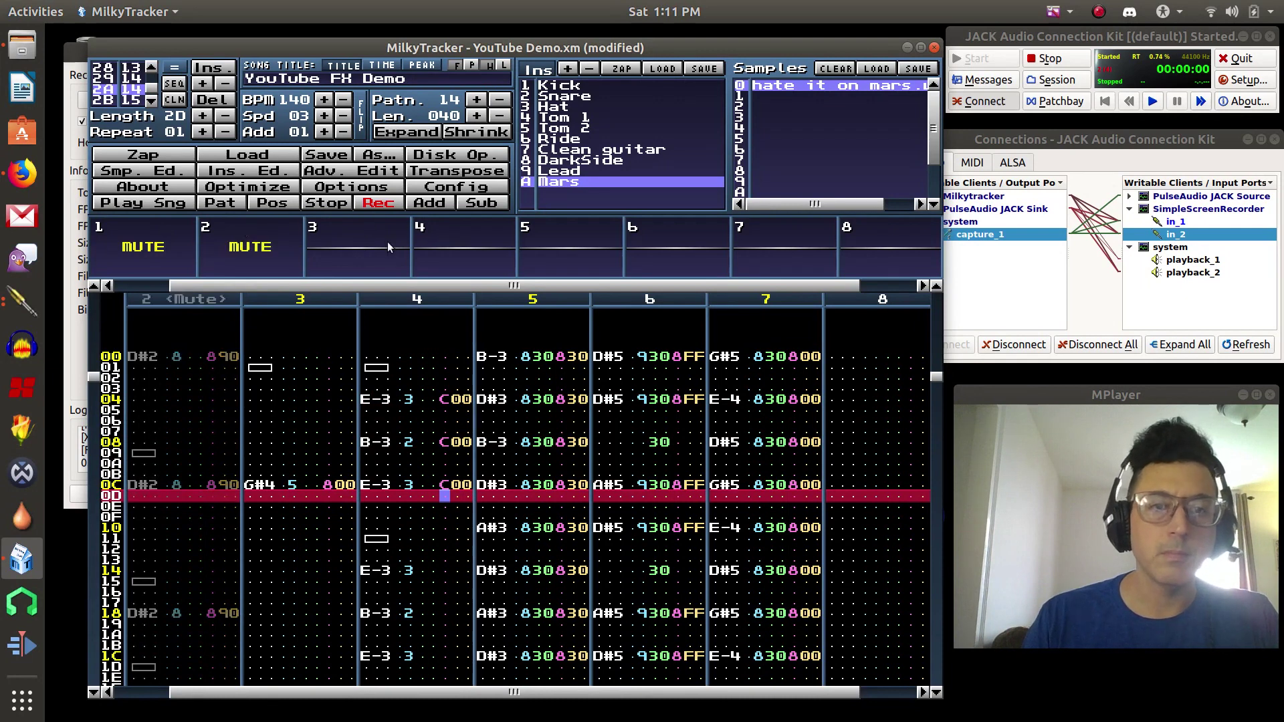
Step: Mute tracks 3, 5, 6 and 7 and play pattern 14 to hear the track 4 drums alone
click(335, 248)
click(584, 238)
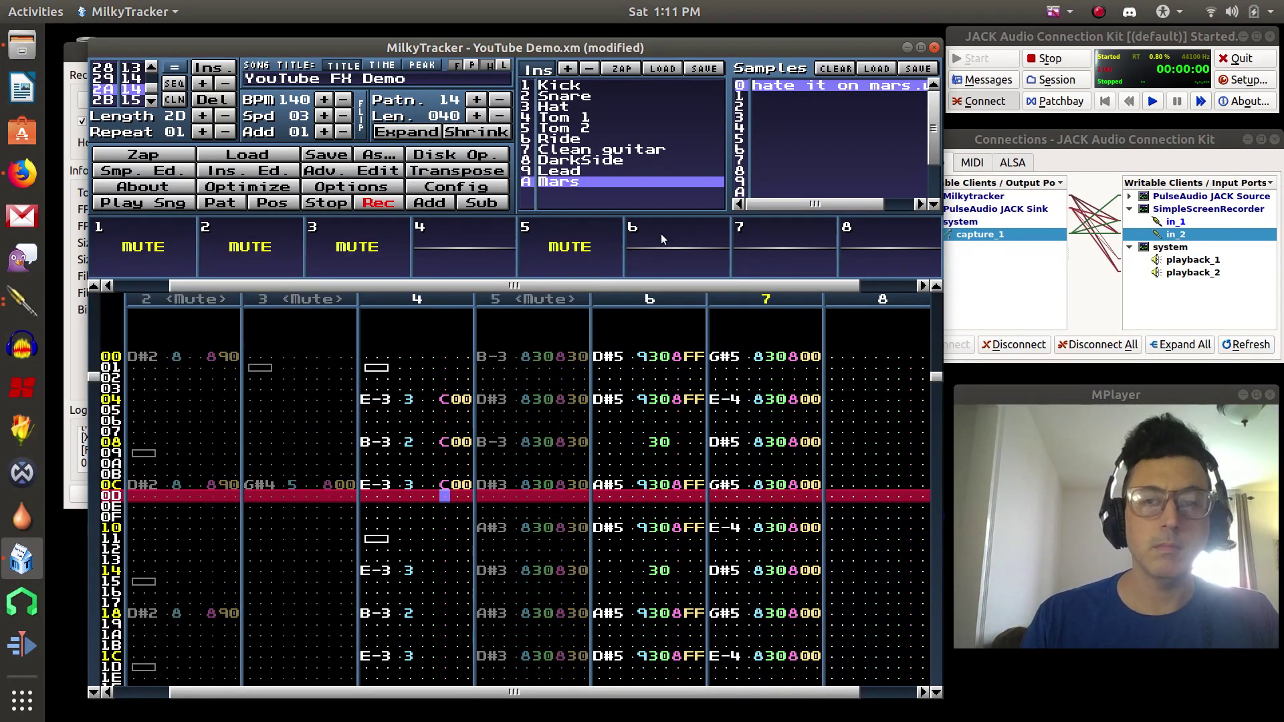
click(661, 234)
click(776, 241)
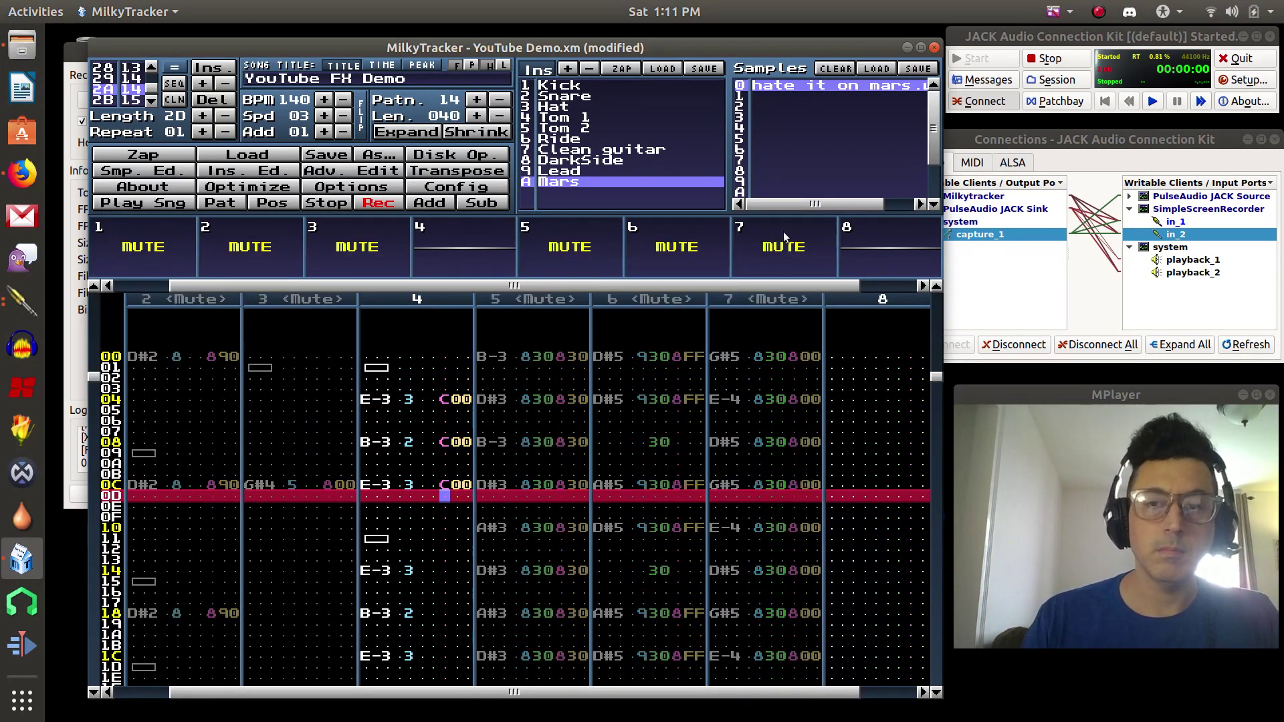
click(228, 203)
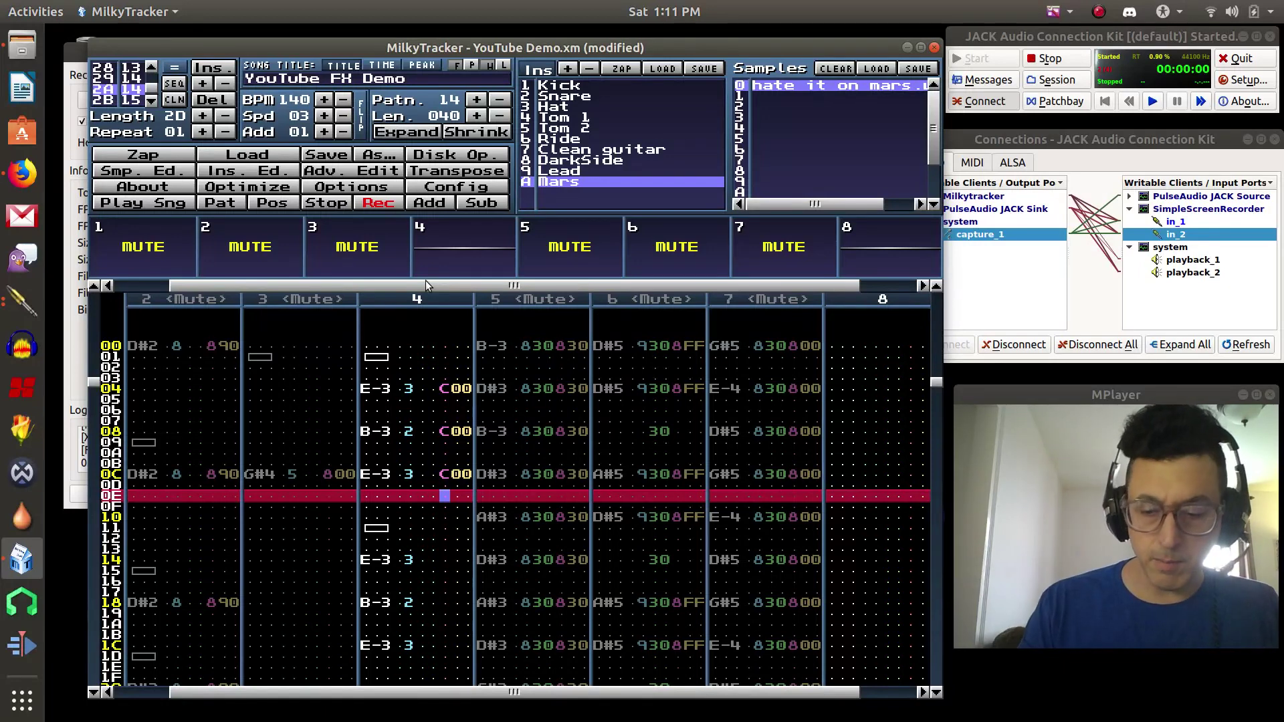
Step: Set the Cxx note volume effects on rows 04, 08 and 0C of track 4 to C10
key(Up)
key(Up)
key(Up)
key(Up)
key(Up)
key(Up)
key(Up)
key(Up)
key(Up)
key(Up)
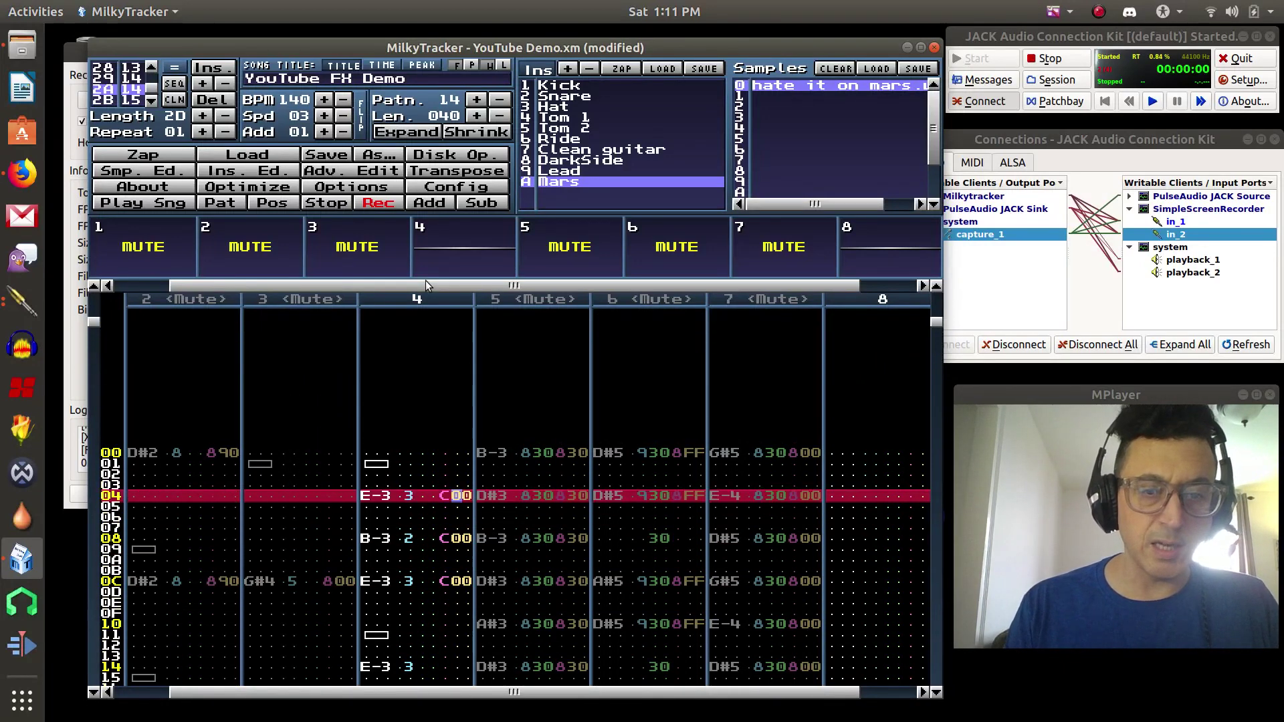
text(10)
key(Down)
key(Down)
key(Down)
text(10)
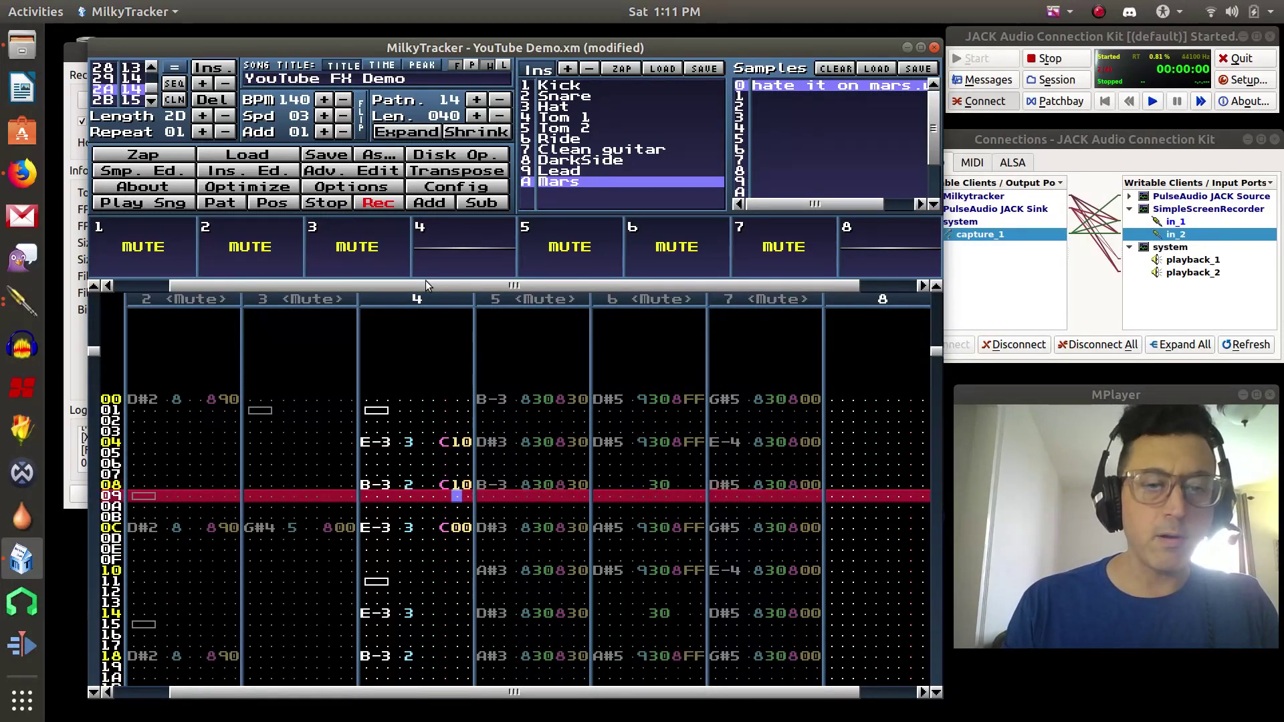
key(Down)
key(Down)
key(Down)
text(10)
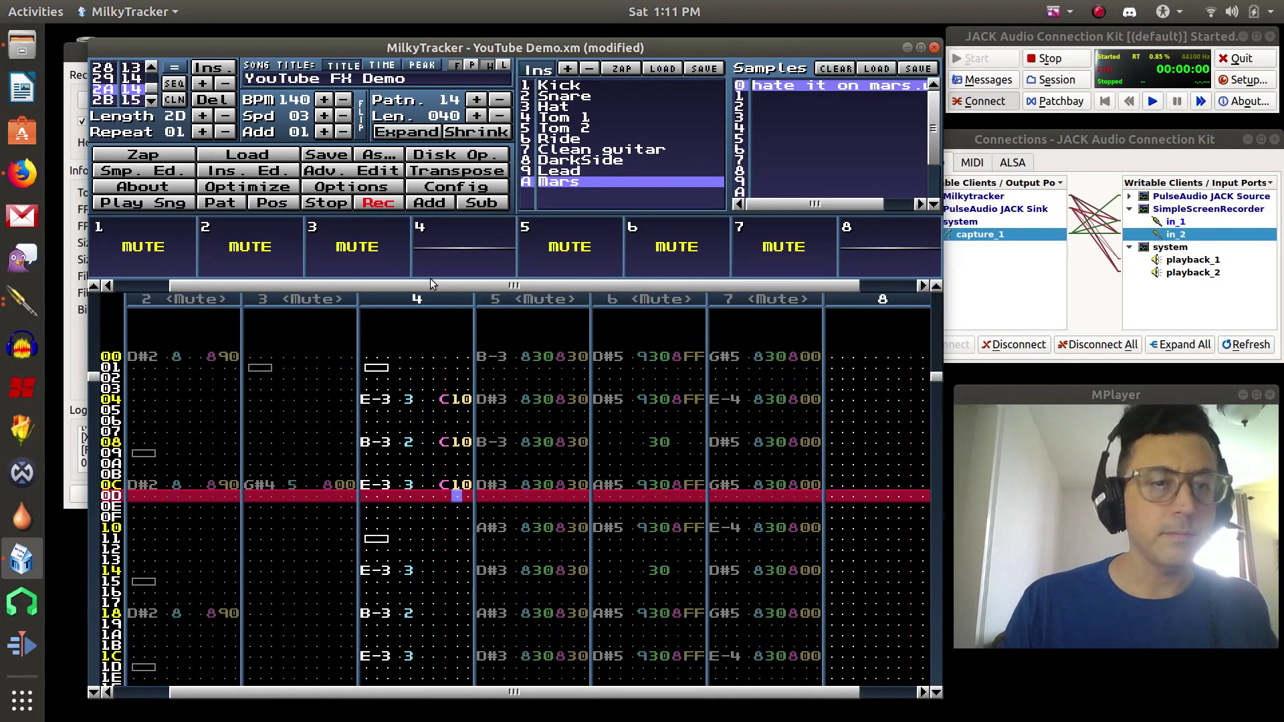
Step: Play pattern 14 to hear the track 4 volume effects, and stop the playback
click(208, 202)
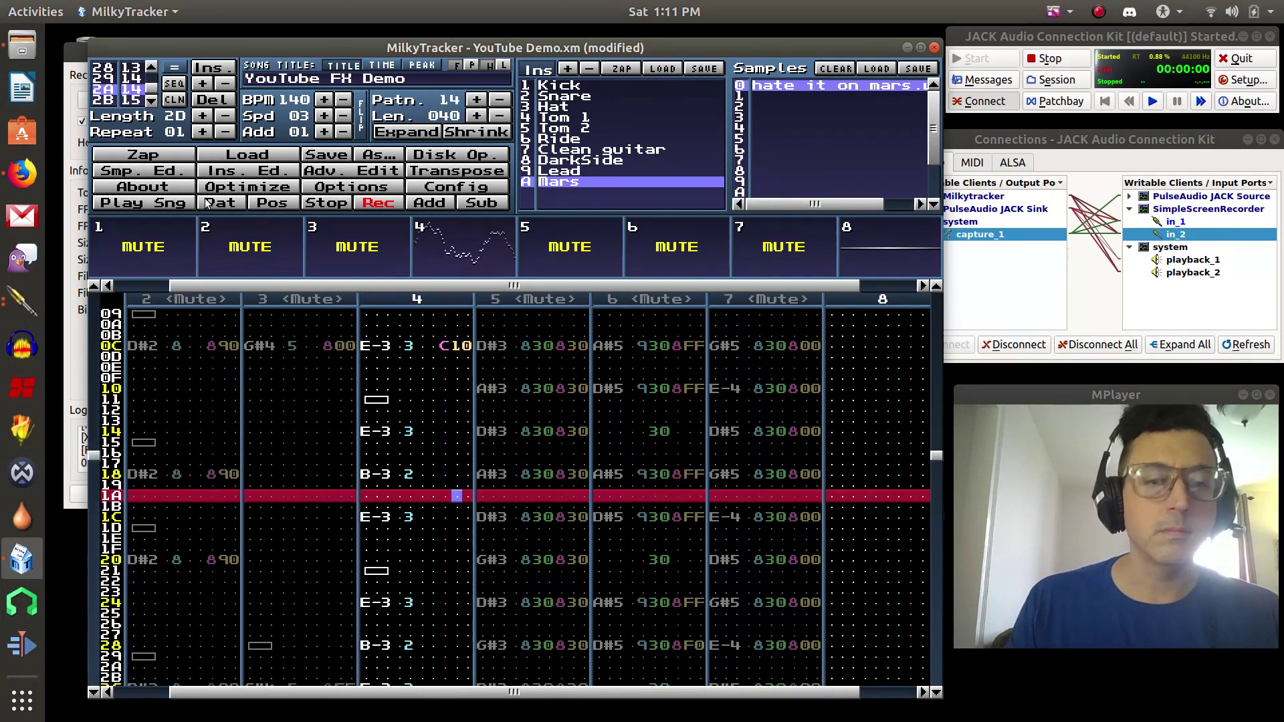
click(281, 204)
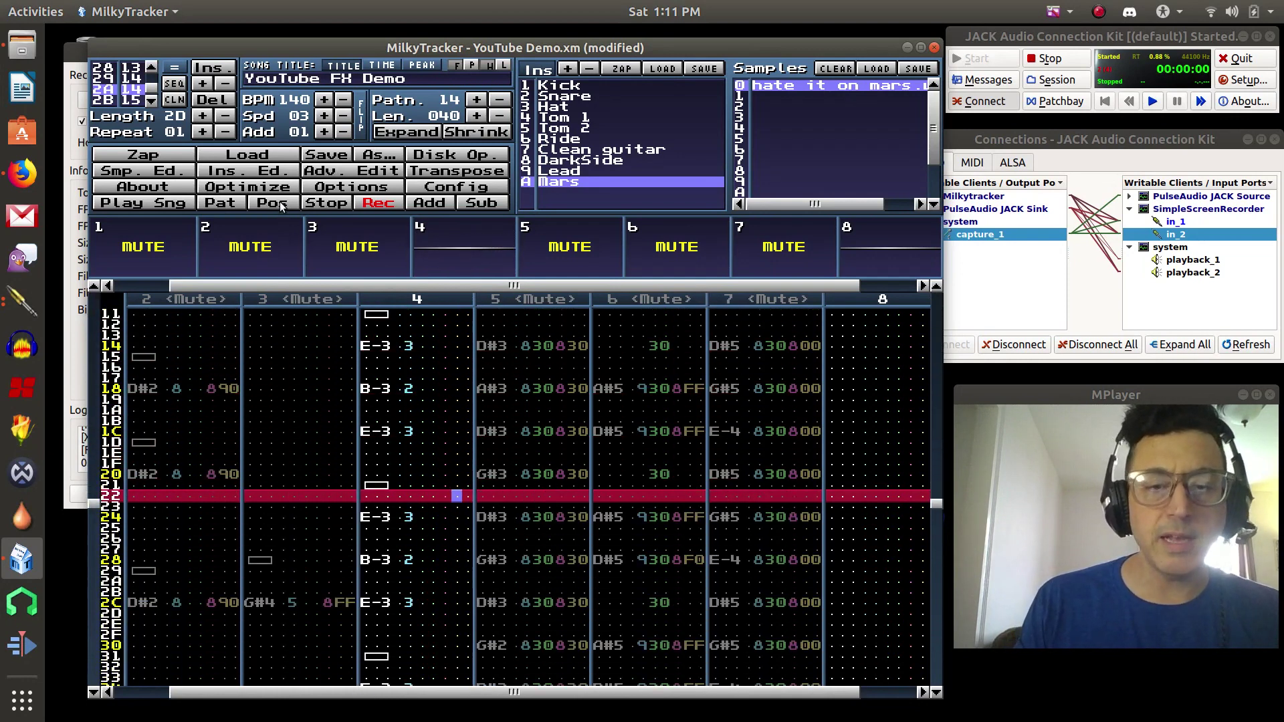
click(319, 207)
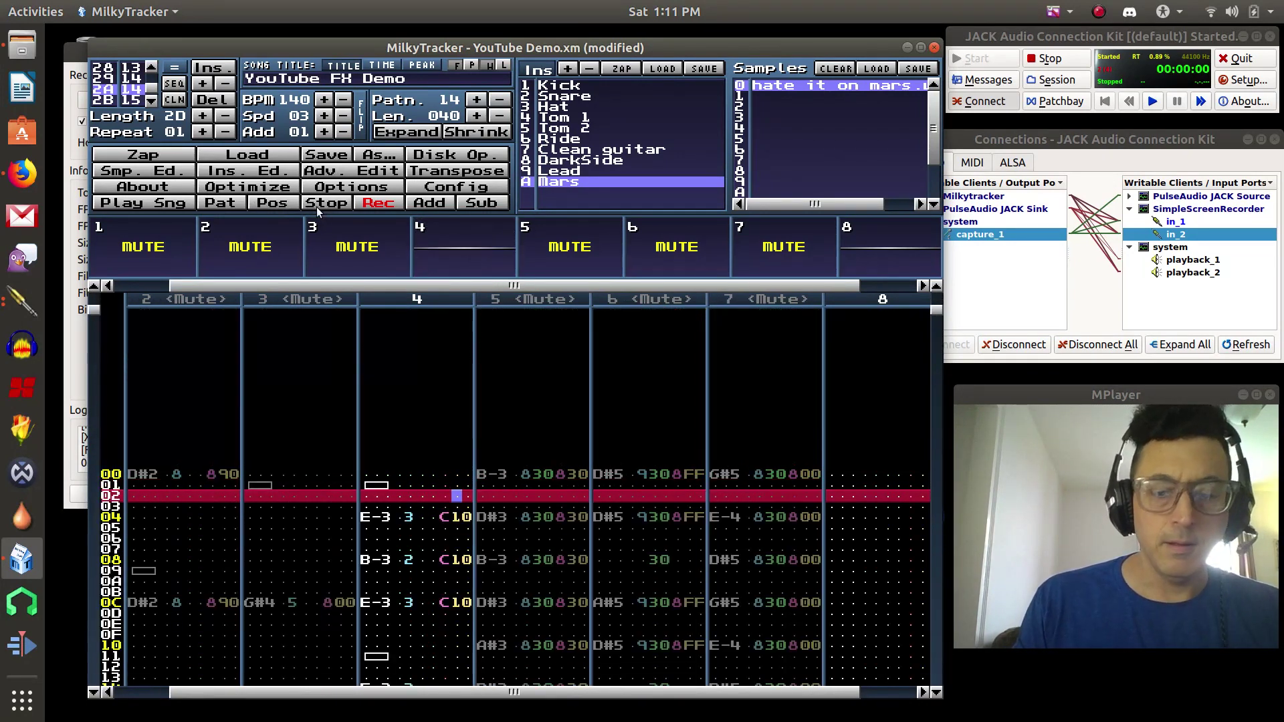
Step: Enter a D#3 note with instrument A (Mars) on row 05 of track 5
key(Up)
key(Up)
key(Up)
key(Up)
key(Up)
key(Up)
key(Up)
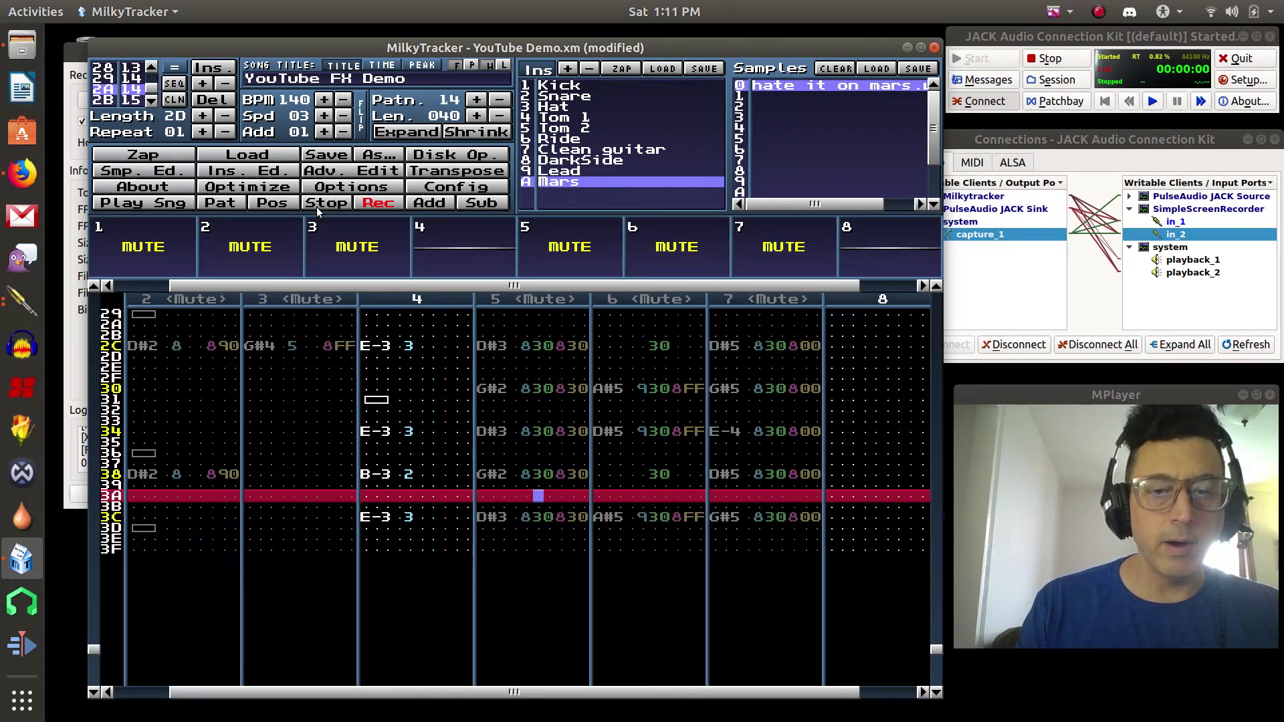
key(Up)
key(Up)
key(Up)
key(Up)
key(Up)
key(Up)
key(Up)
key(Up)
key(Up)
key(Up)
key(Up)
key(Up)
key(Up)
key(Up)
key(Up)
key(Up)
key(Up)
key(Up)
key(Up)
key(Up)
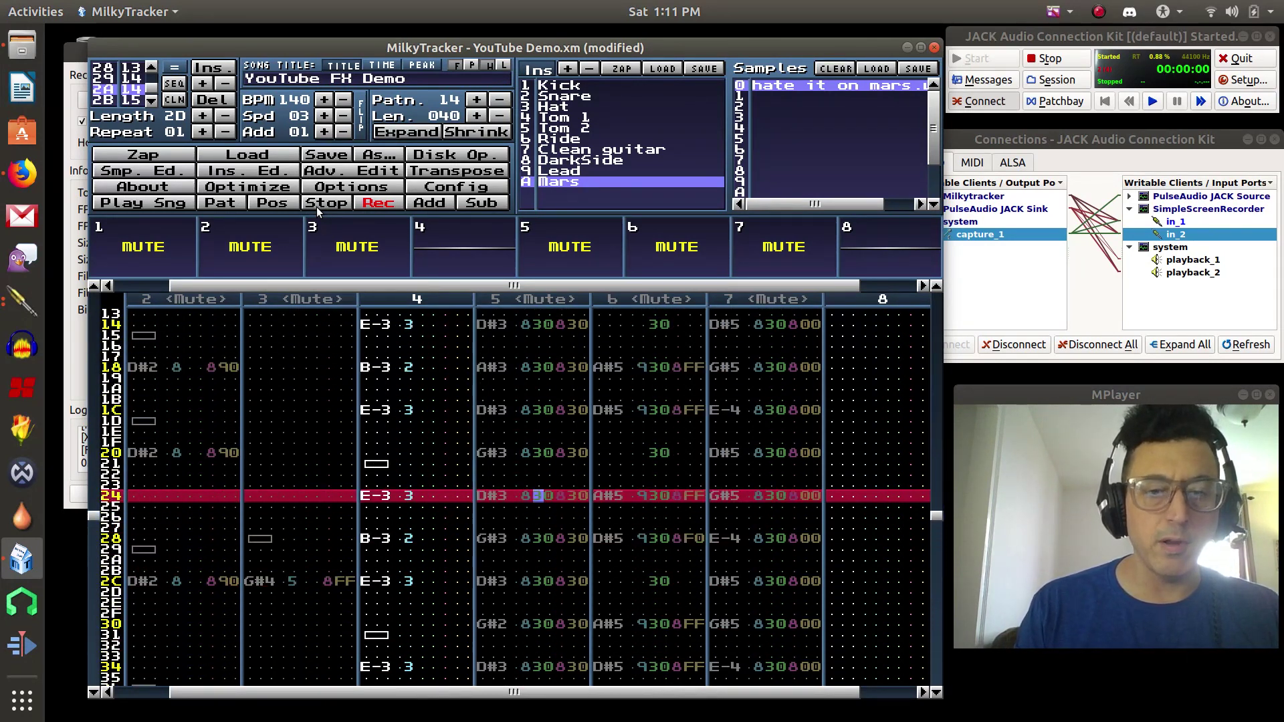
key(Up)
key(Up)
key(Up)
key(Up)
key(Up)
key(Up)
key(Up)
key(Up)
key(Up)
key(Up)
key(Up)
key(Up)
key(Up)
key(Up)
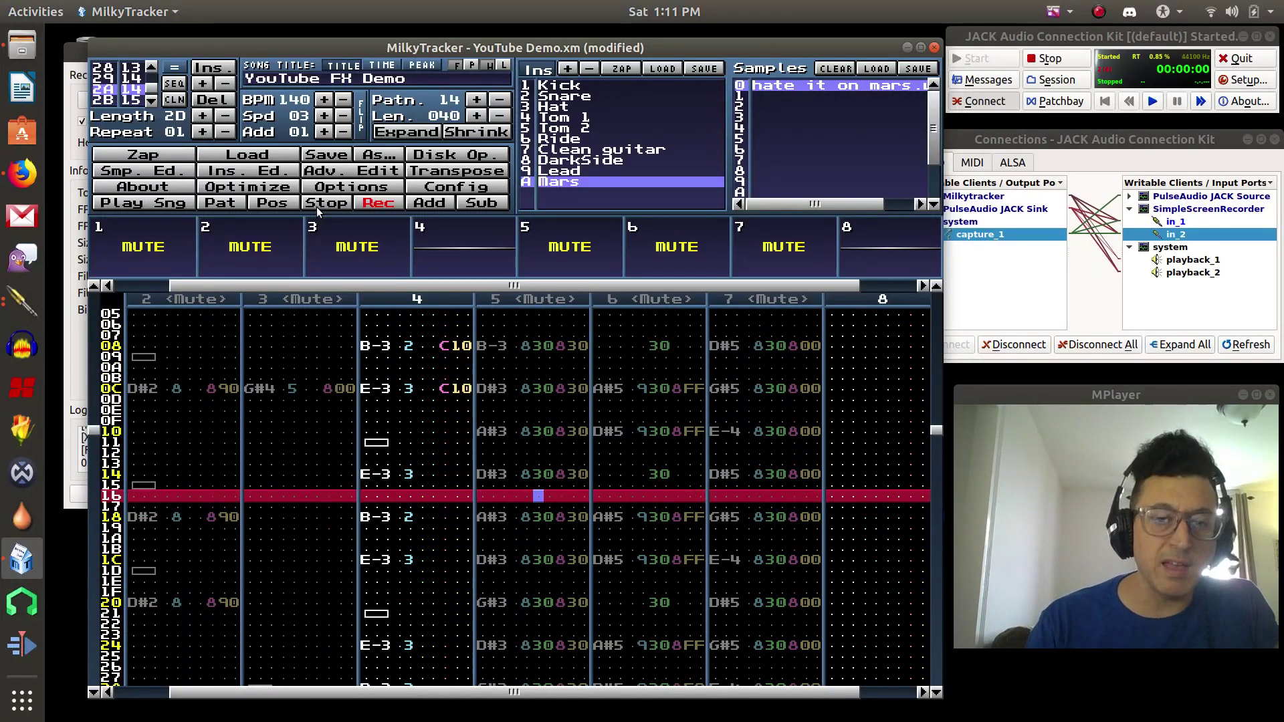
key(Up)
key(Up)
key(Up)
key(Up)
key(Up)
key(Up)
key(Up)
key(Up)
key(Up)
key(Up)
key(Up)
key(Up)
key(Up)
key(Up)
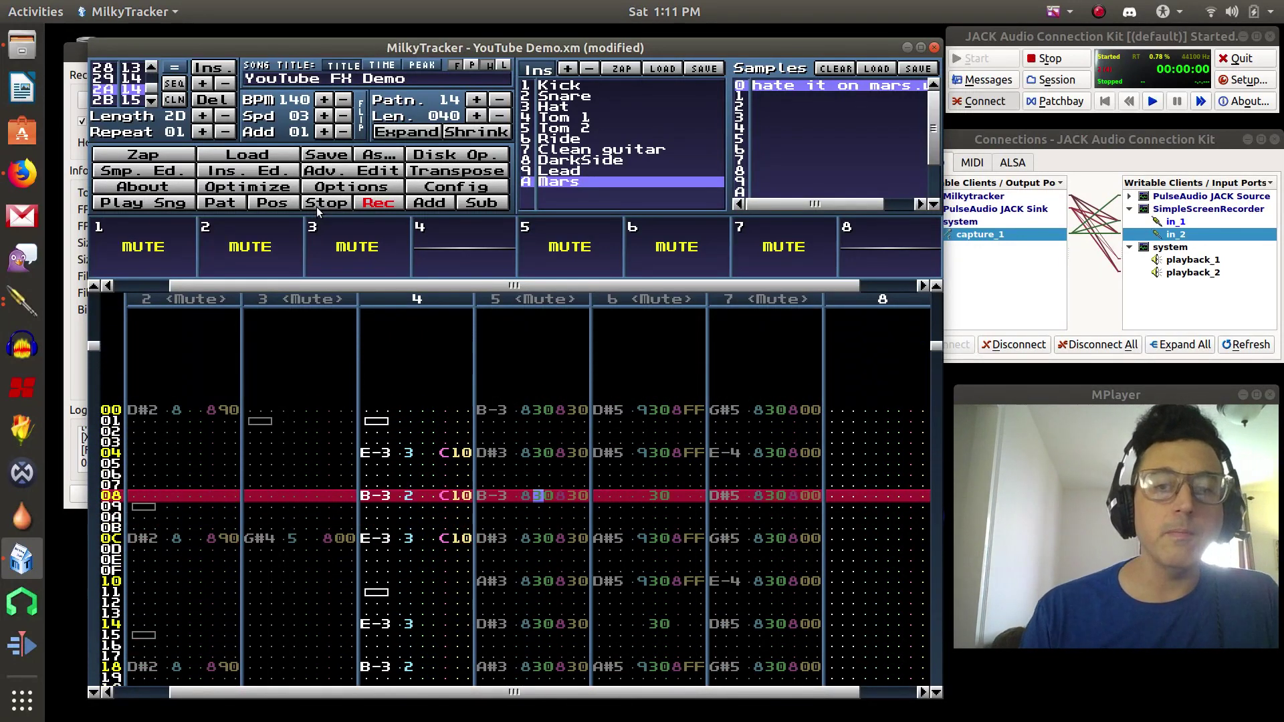
key(Up)
key(Up)
key(Up)
key(Left)
key(Left)
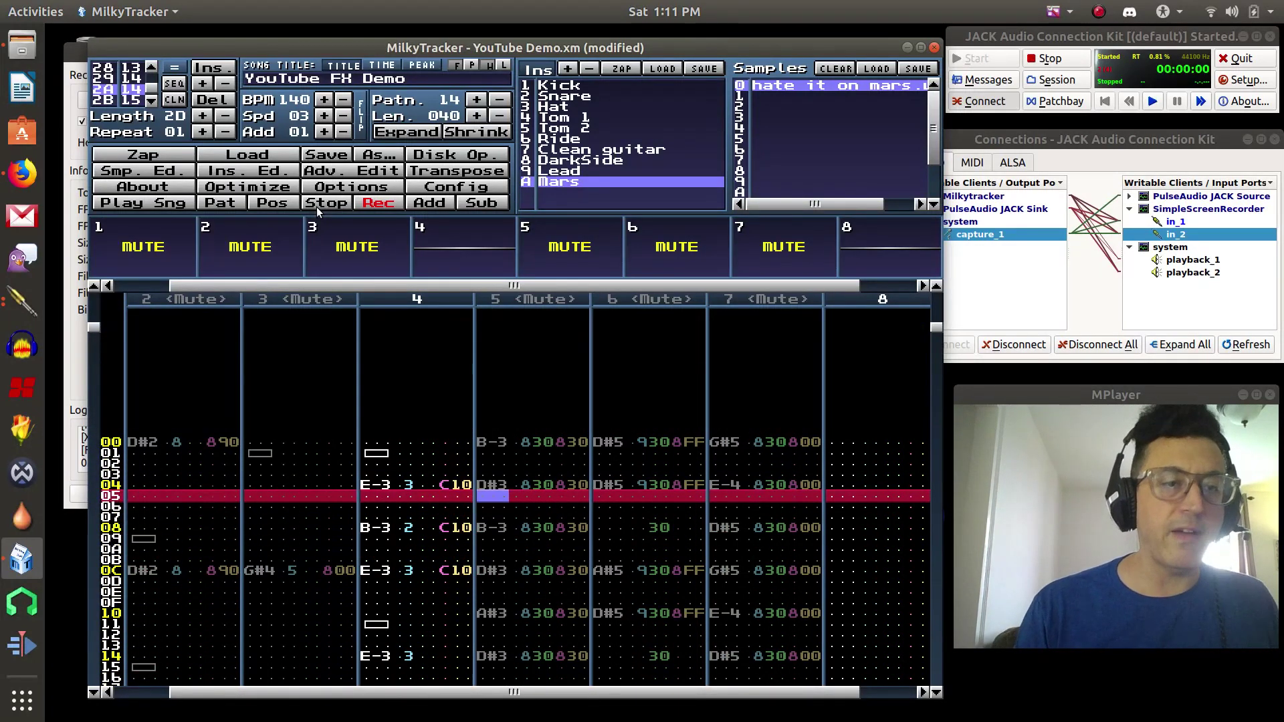
key(d)
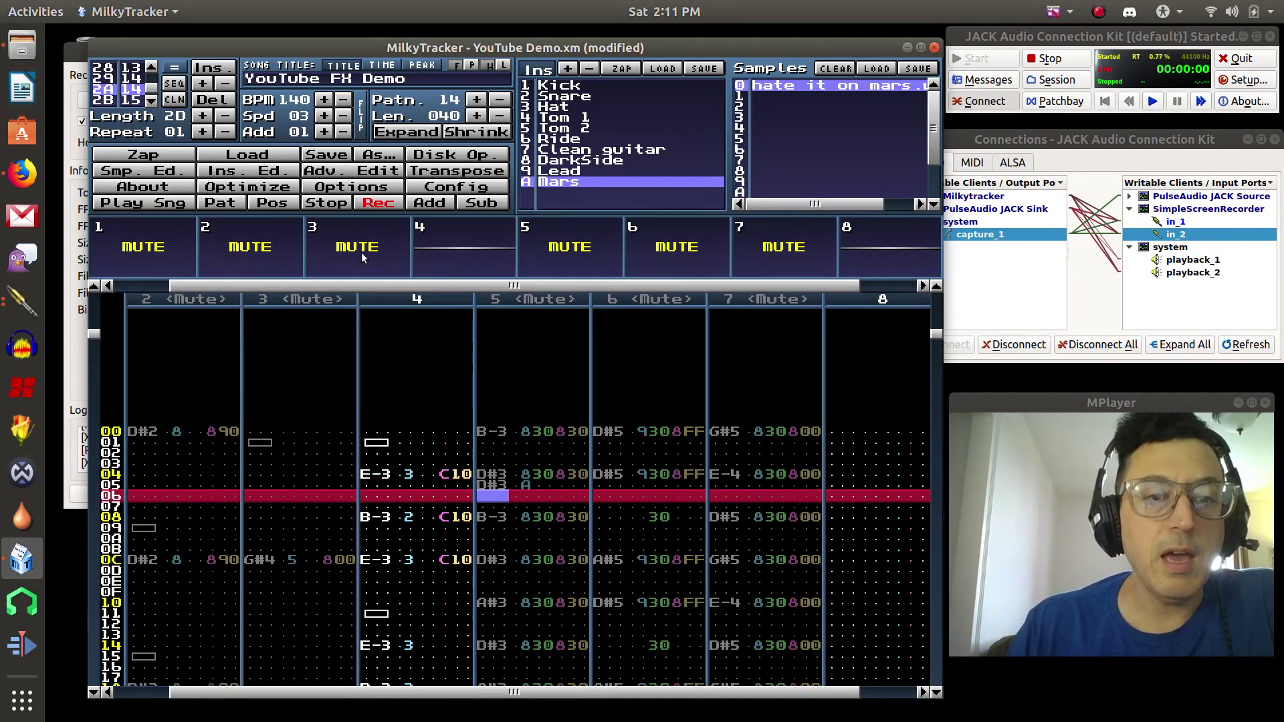
Step: Unmute tracks 1, 2, 3, 5, 6 and 7 so the whole pattern is audible
click(361, 251)
click(588, 251)
click(690, 249)
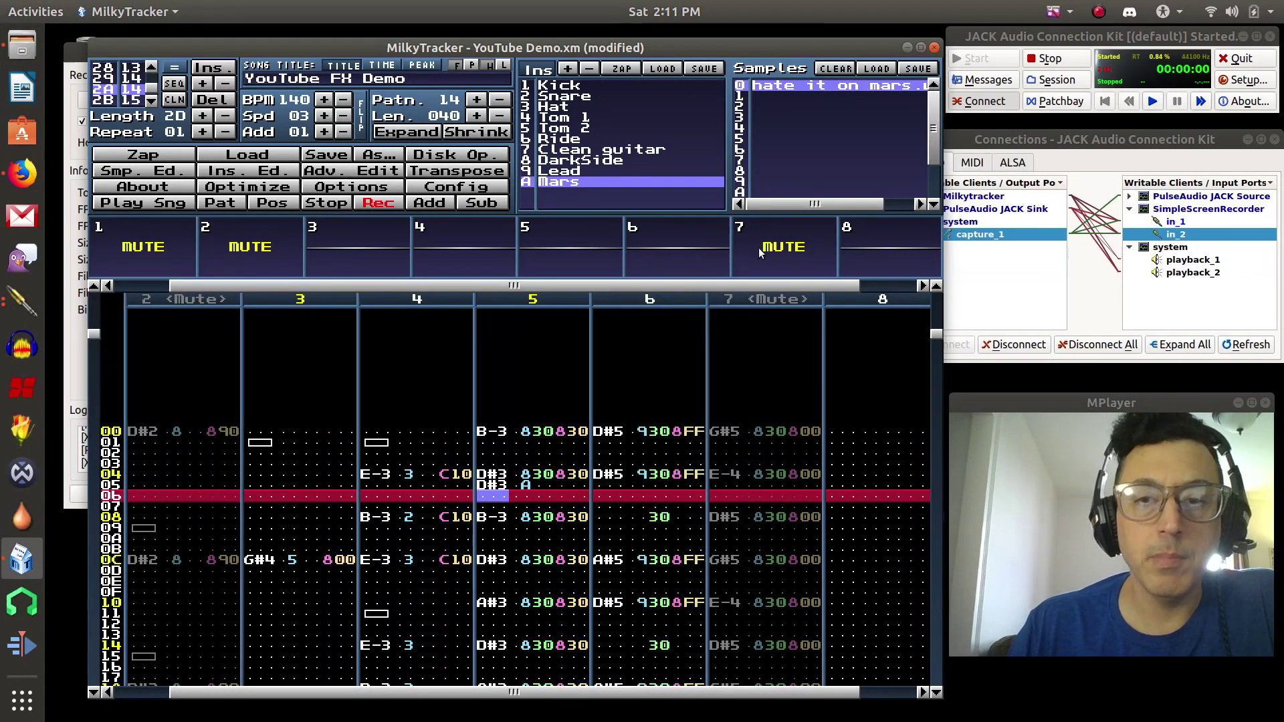
click(777, 245)
click(241, 245)
click(161, 247)
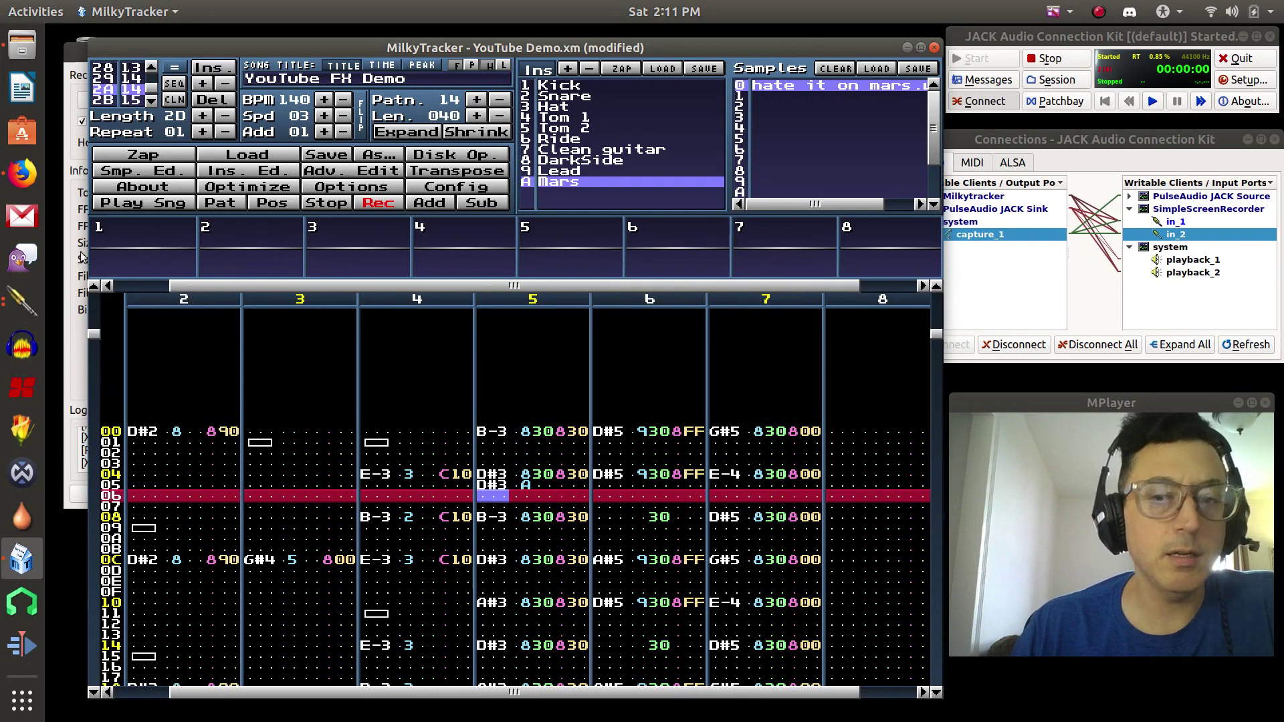
Step: Switch to the MilkyTracker manual in Firefox and read the effect entries from Dxx Pattern break to E4x Vibrato control
click(22, 174)
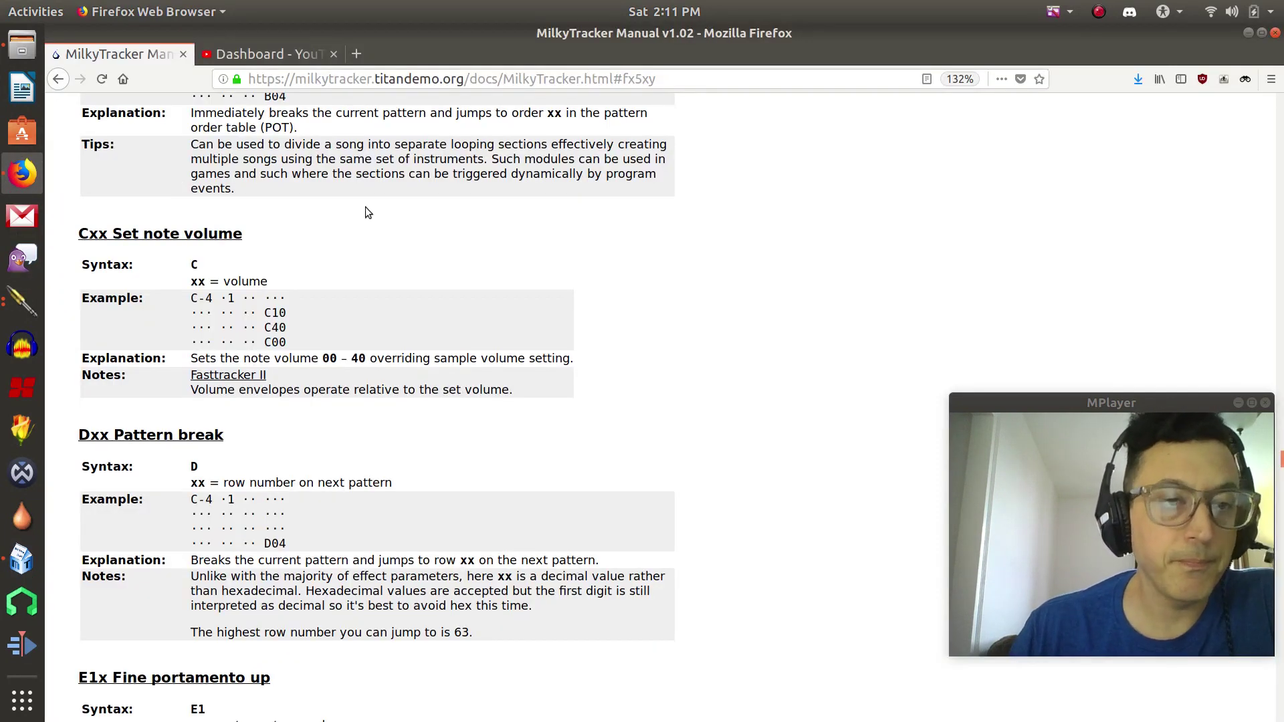
scroll(519, 370, down, 3)
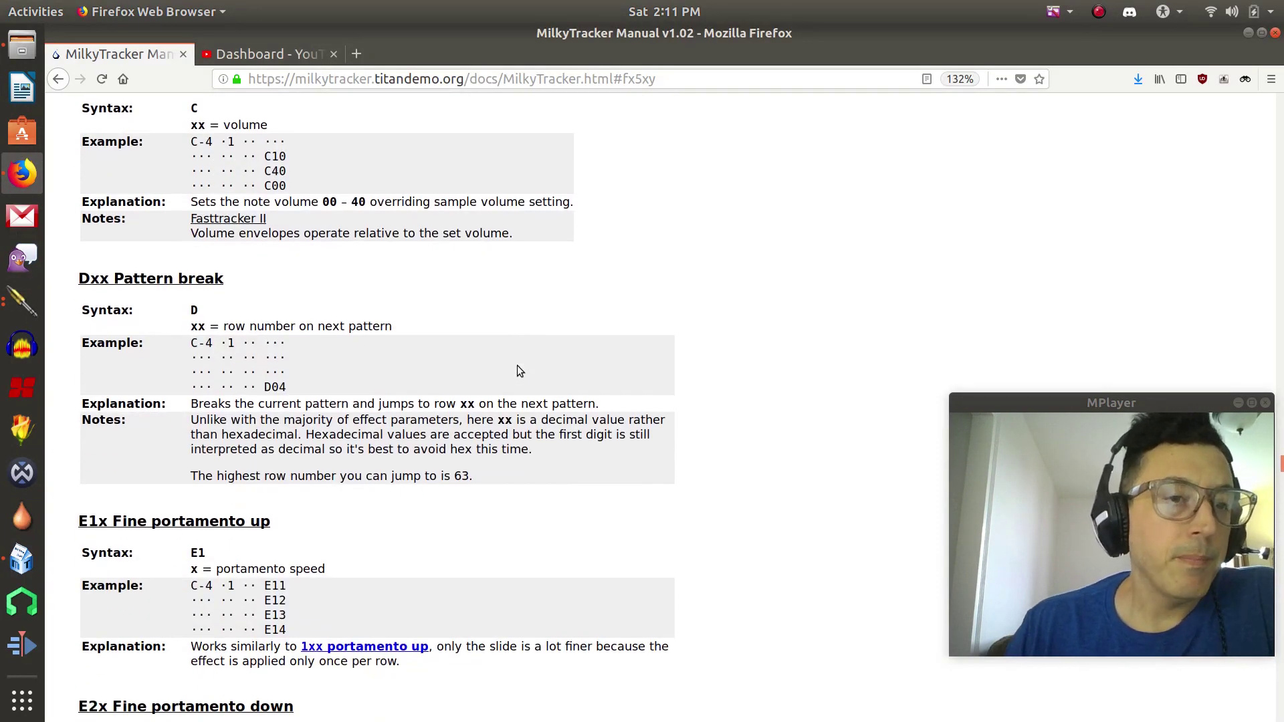
scroll(517, 366, down, 7)
scroll(516, 365, up, 5)
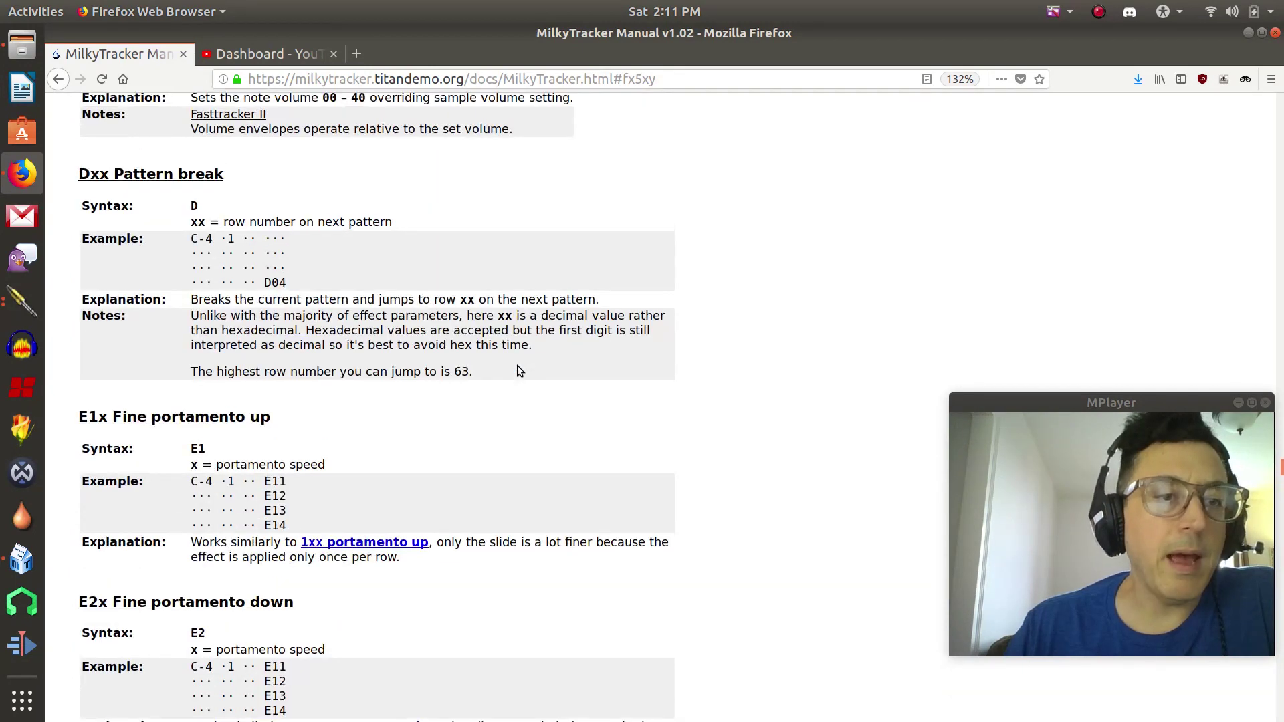
scroll(519, 368, down, 4)
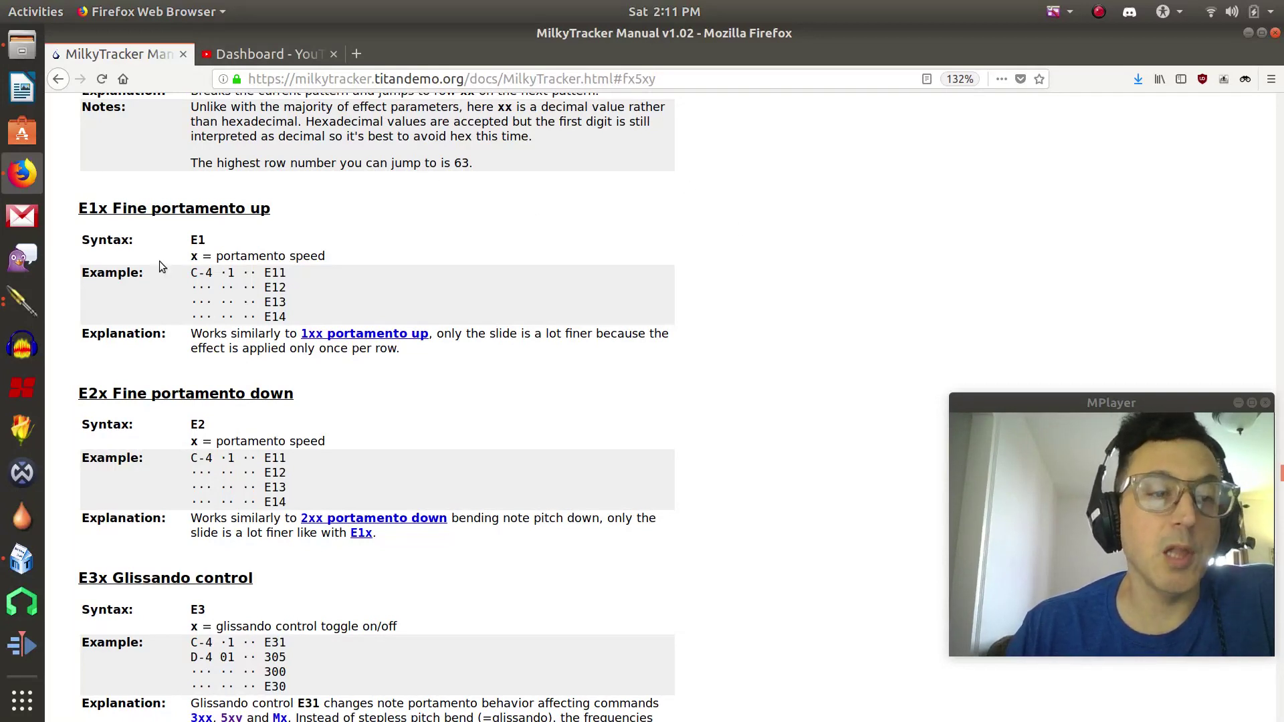
scroll(696, 316, down, 5)
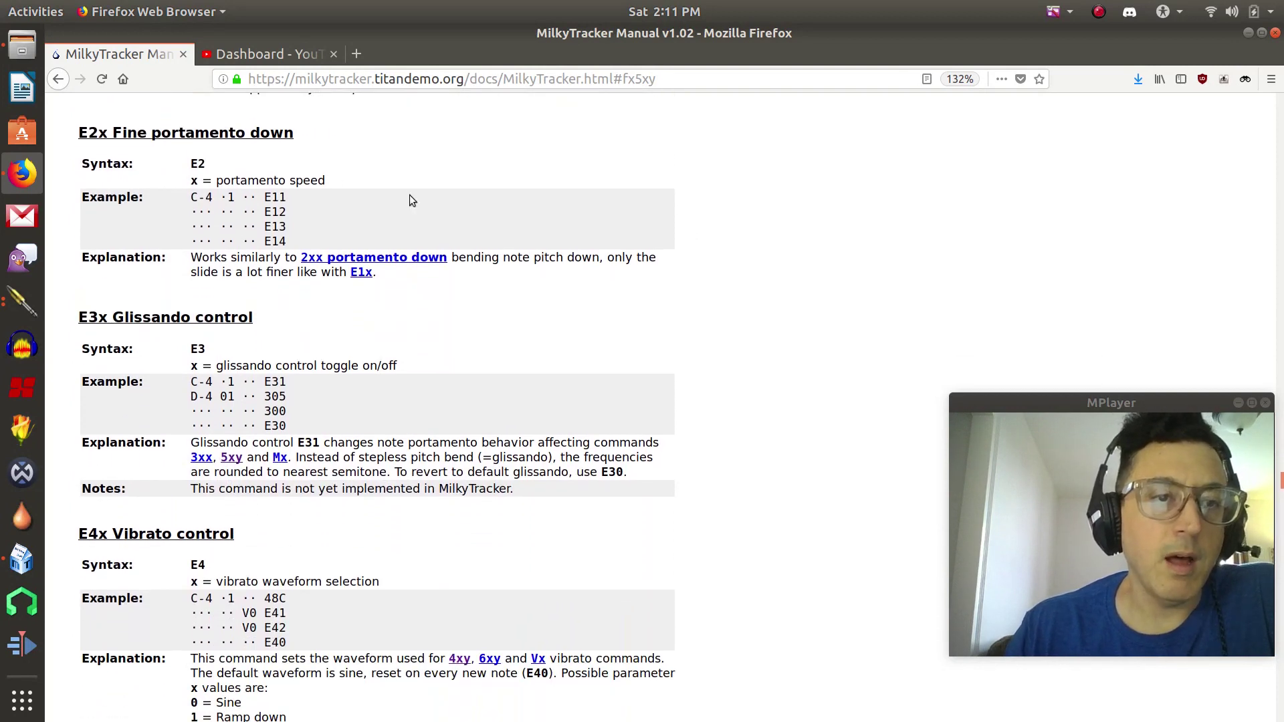
scroll(643, 323, down, 2)
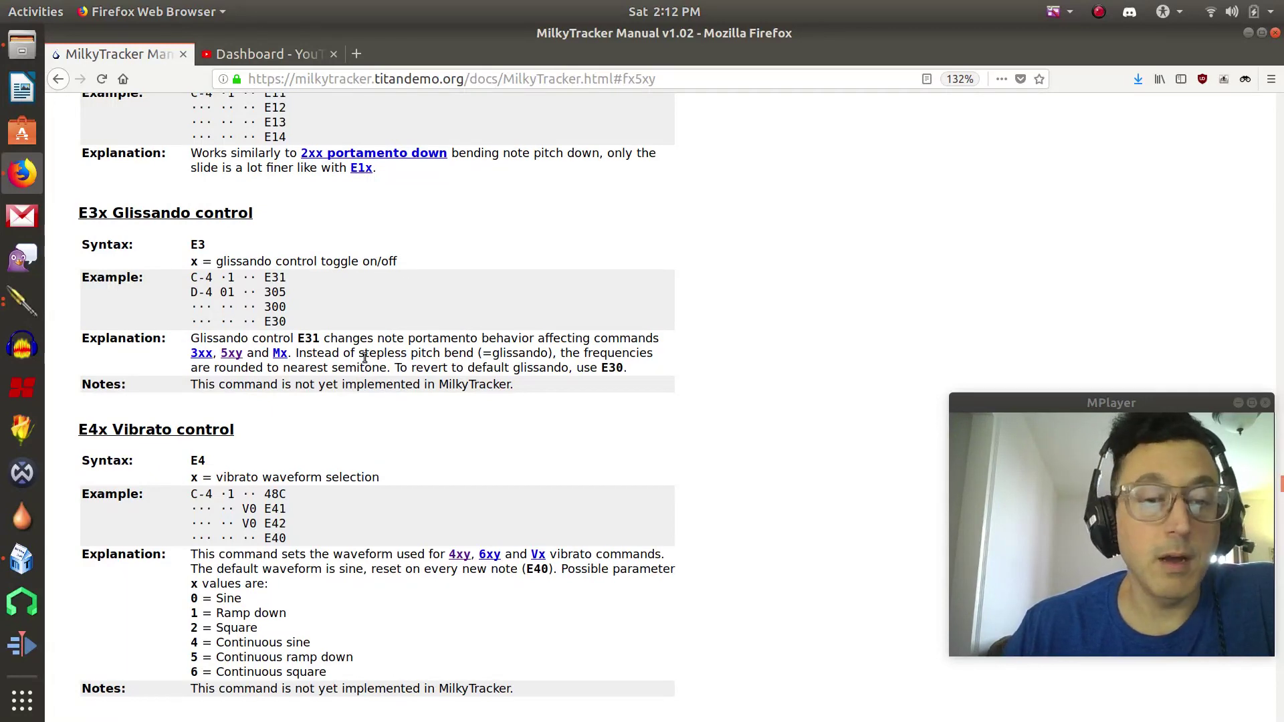
scroll(547, 332, up, 4)
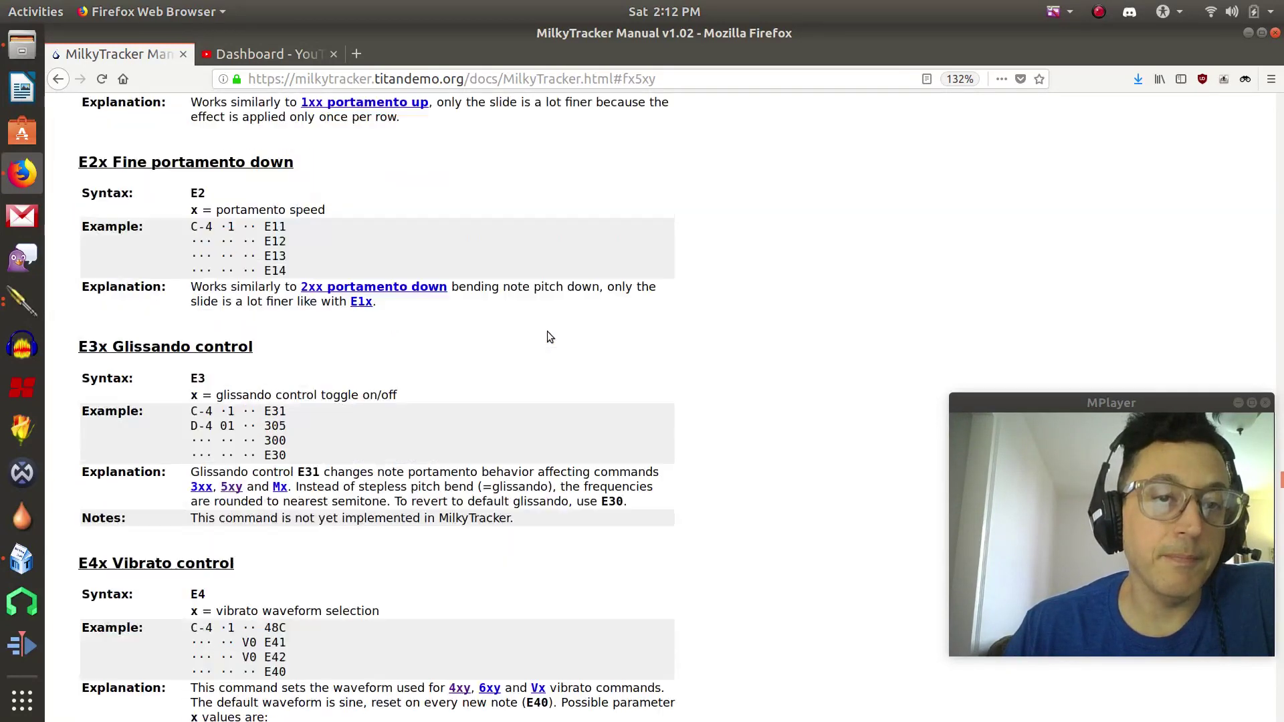
scroll(548, 332, down, 5)
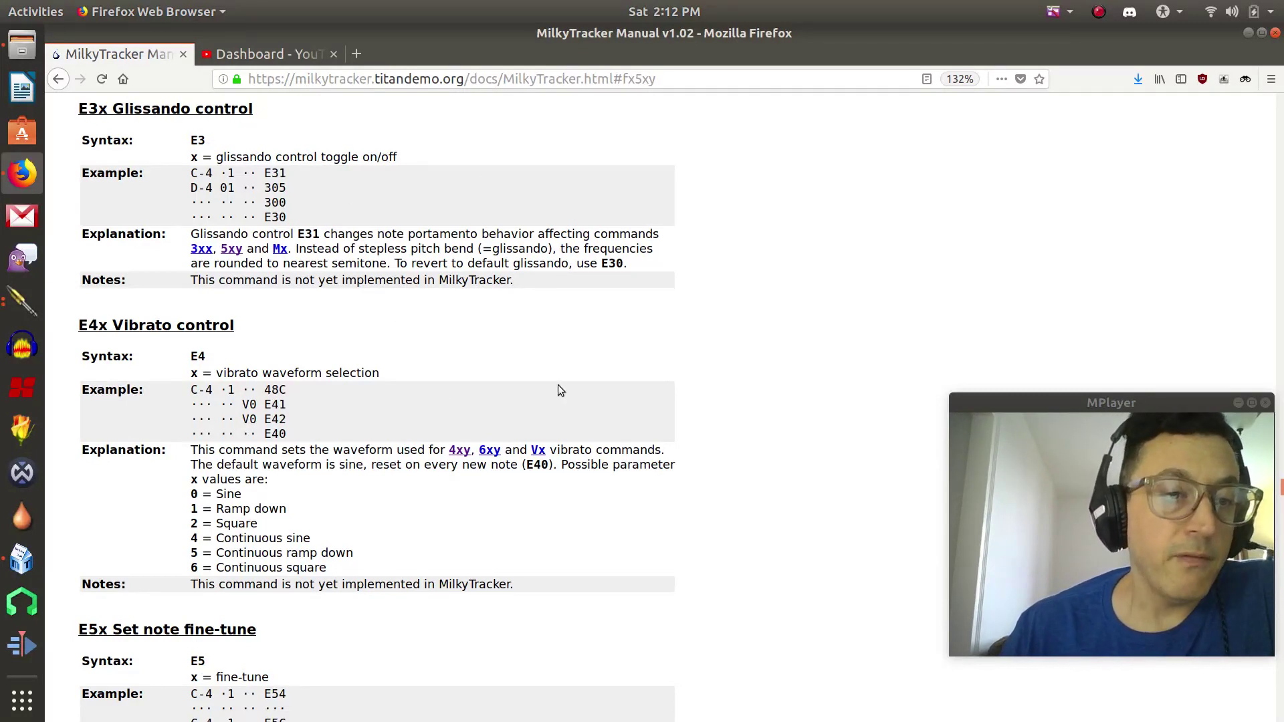
scroll(560, 390, down, 3)
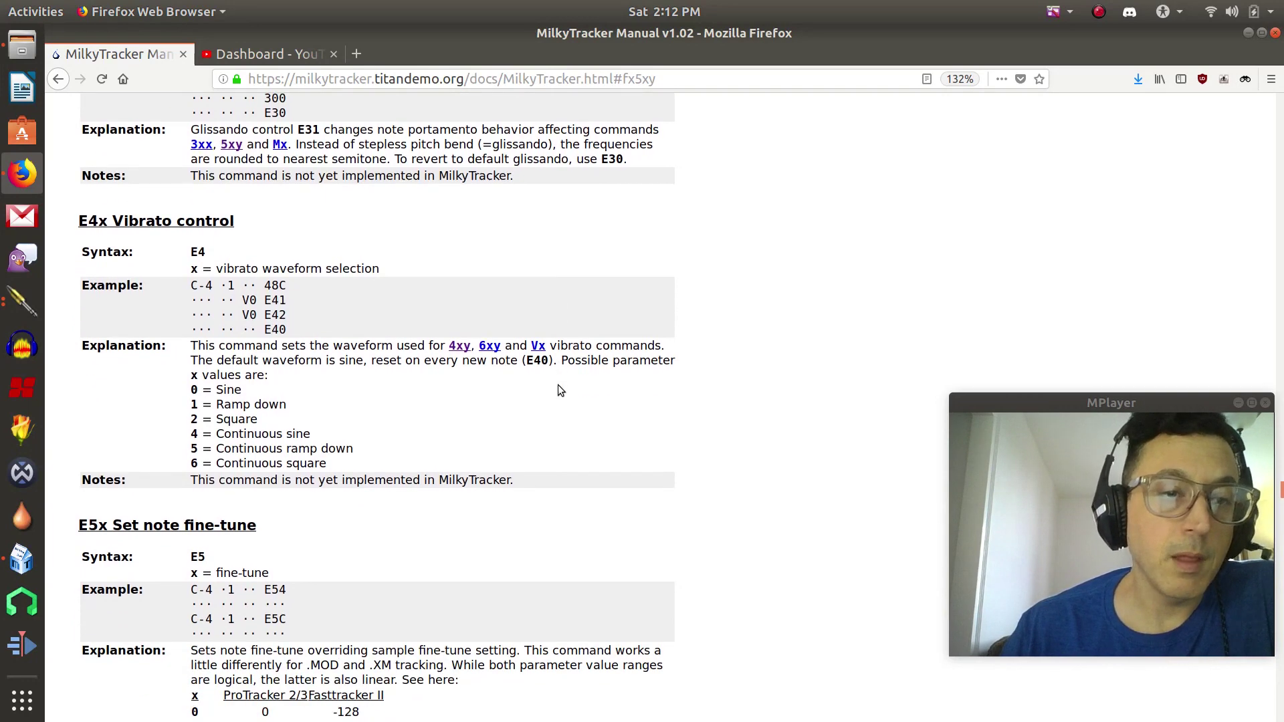
Step: Go back in the manual to reread the E1x Fine portamento up and E2x Fine portamento down entries
scroll(561, 391, up, 12)
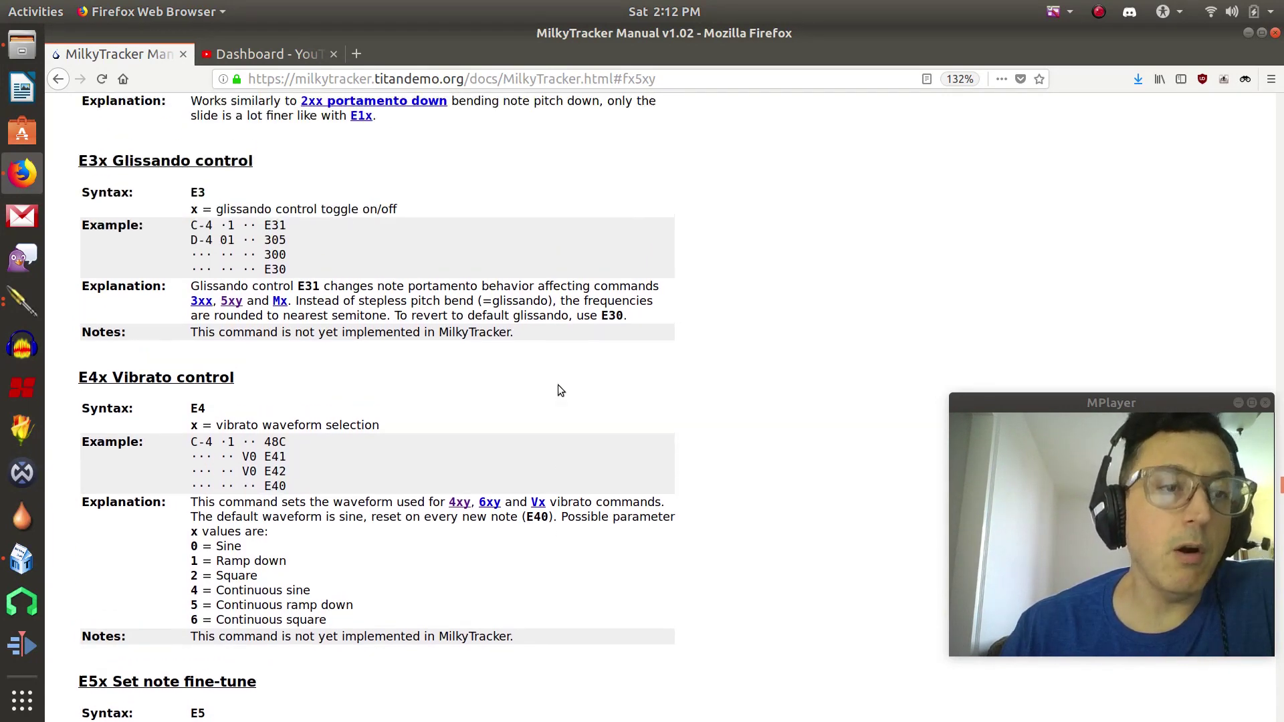
scroll(560, 391, up, 12)
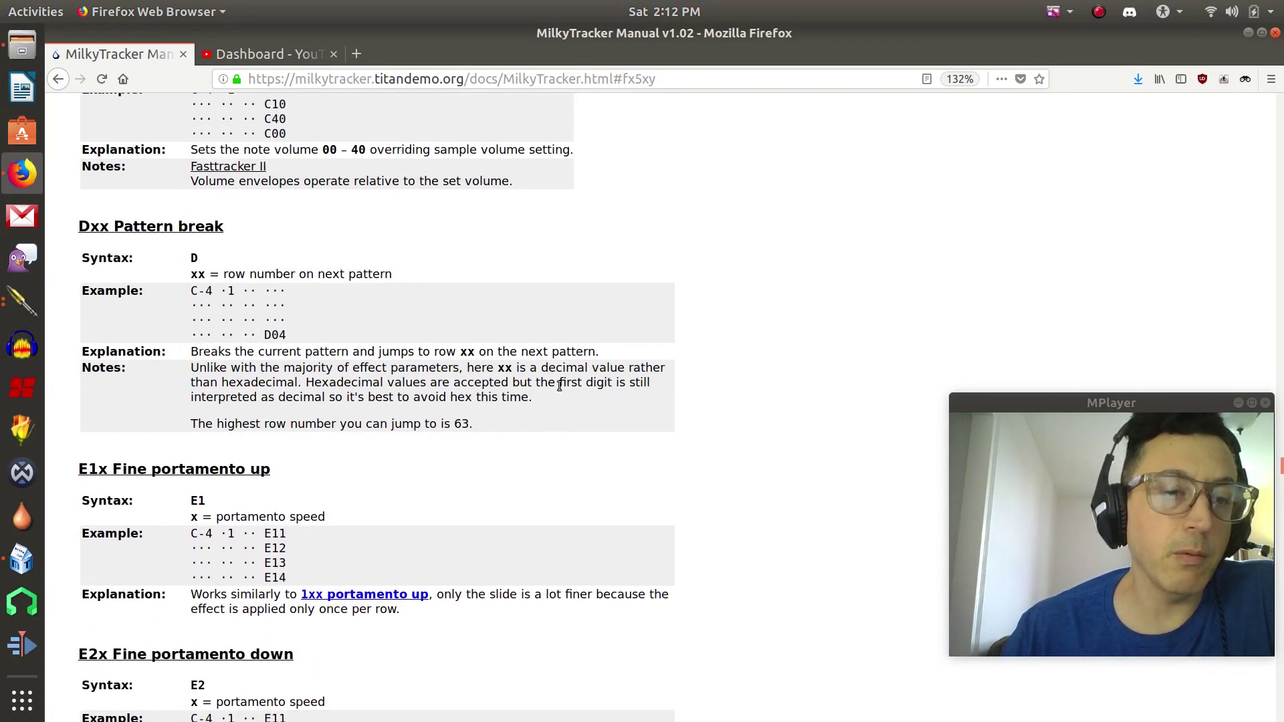
scroll(559, 387, down, 4)
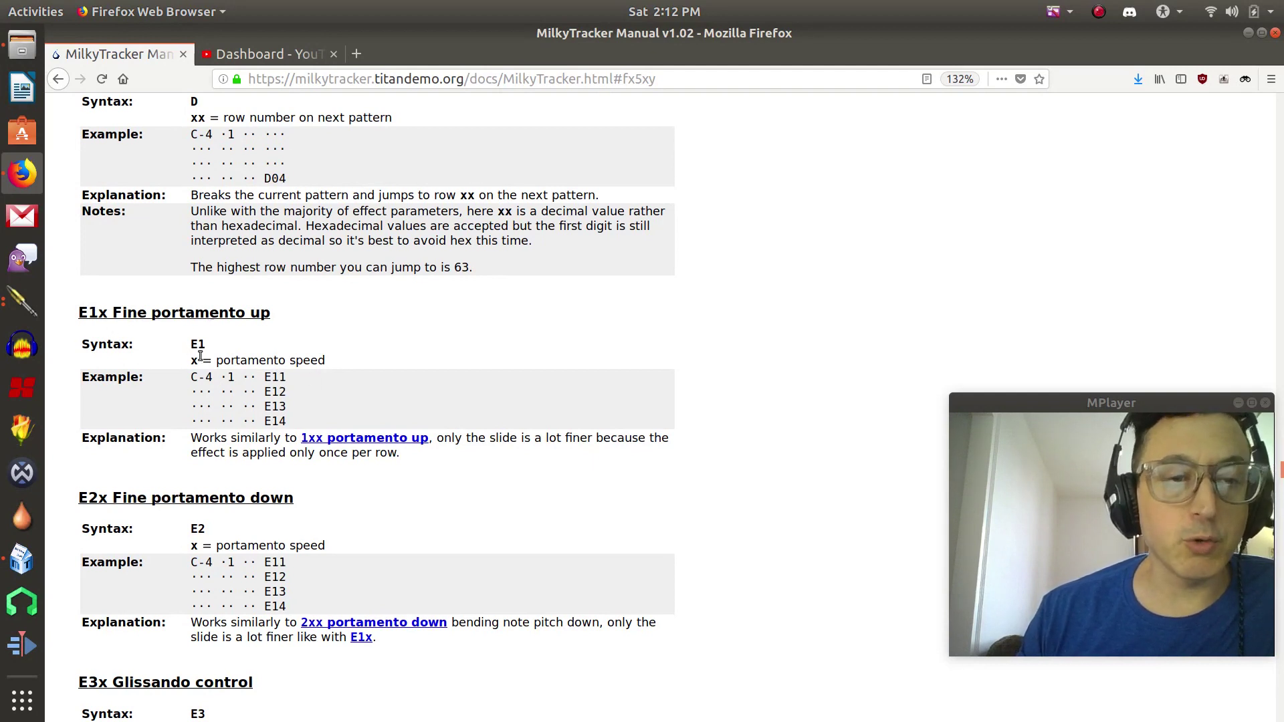
scroll(198, 355, down, 3)
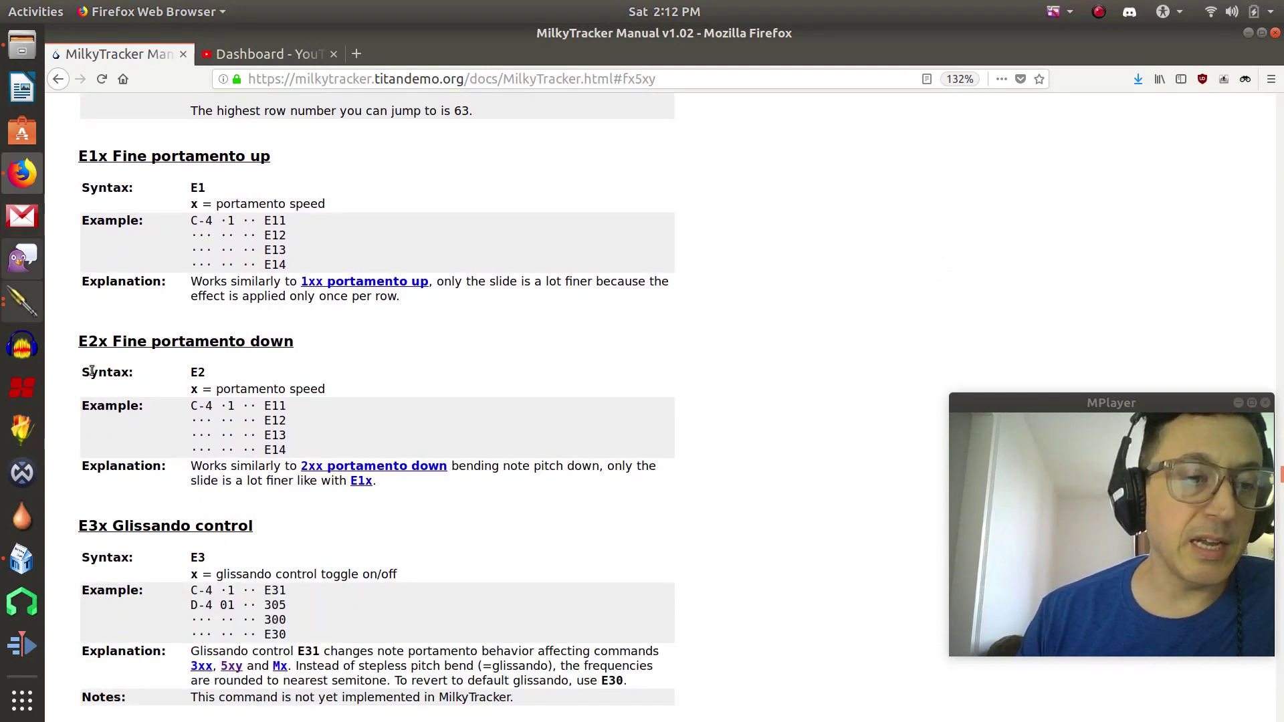
Step: Switch back to MilkyTracker and go to the empty pattern 16 at order position 2C
click(21, 559)
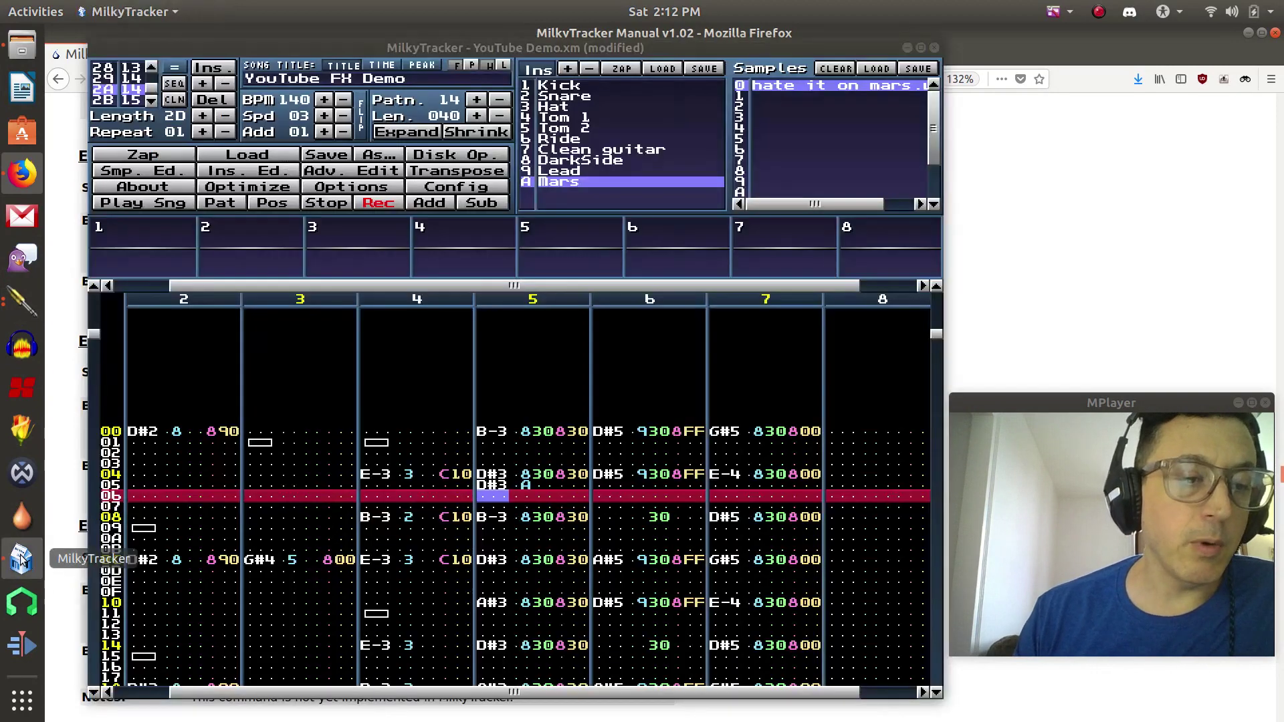
key(Right)
key(Right)
key(Right)
key(Right)
key(Right)
key(Right)
key(Right)
key(Right)
key(Right)
key(Right)
key(Right)
key(Right)
key(Right)
key(Right)
key(Right)
key(Right)
key(Right)
key(Right)
key(Right)
key(Right)
key(Right)
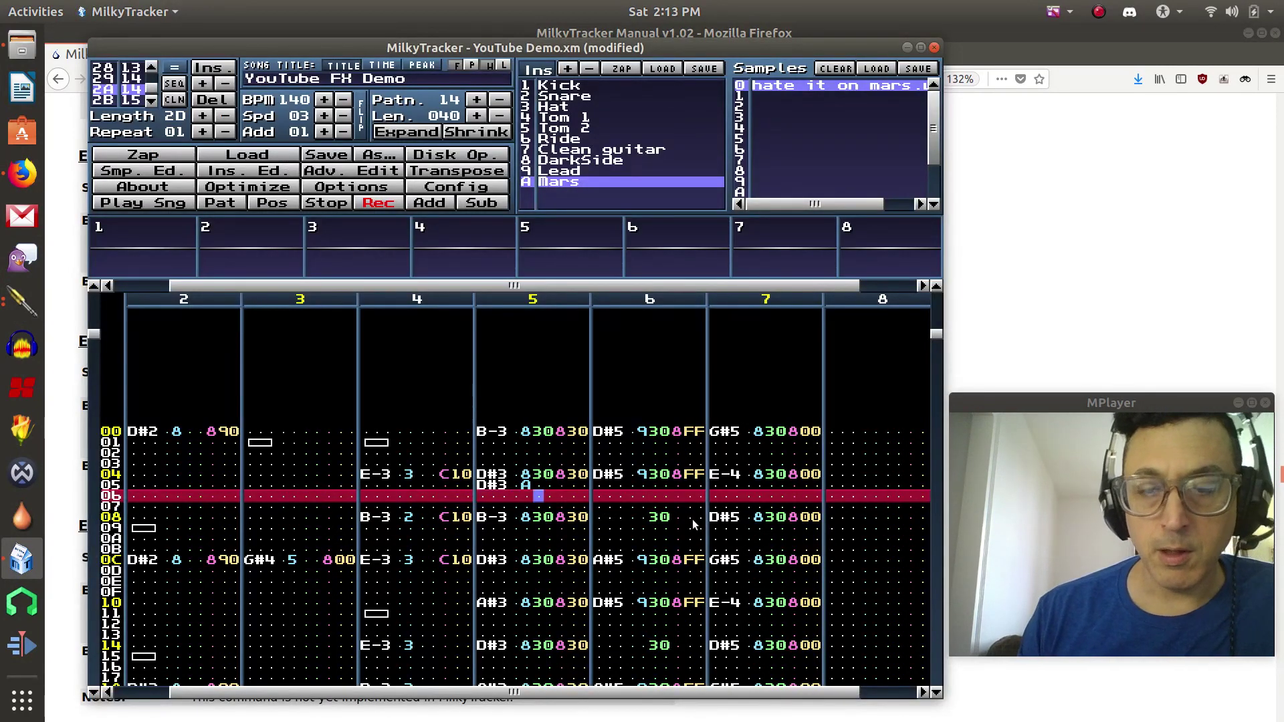
key(Left)
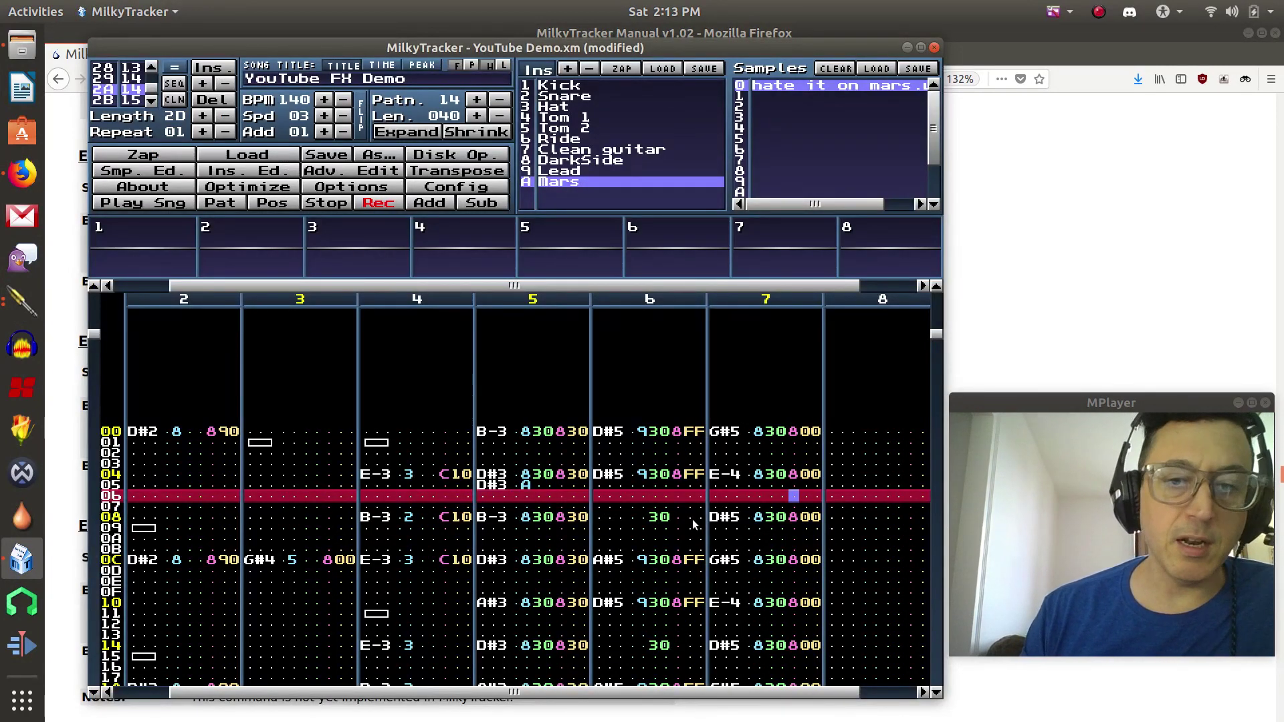
click(151, 101)
click(152, 101)
click(151, 69)
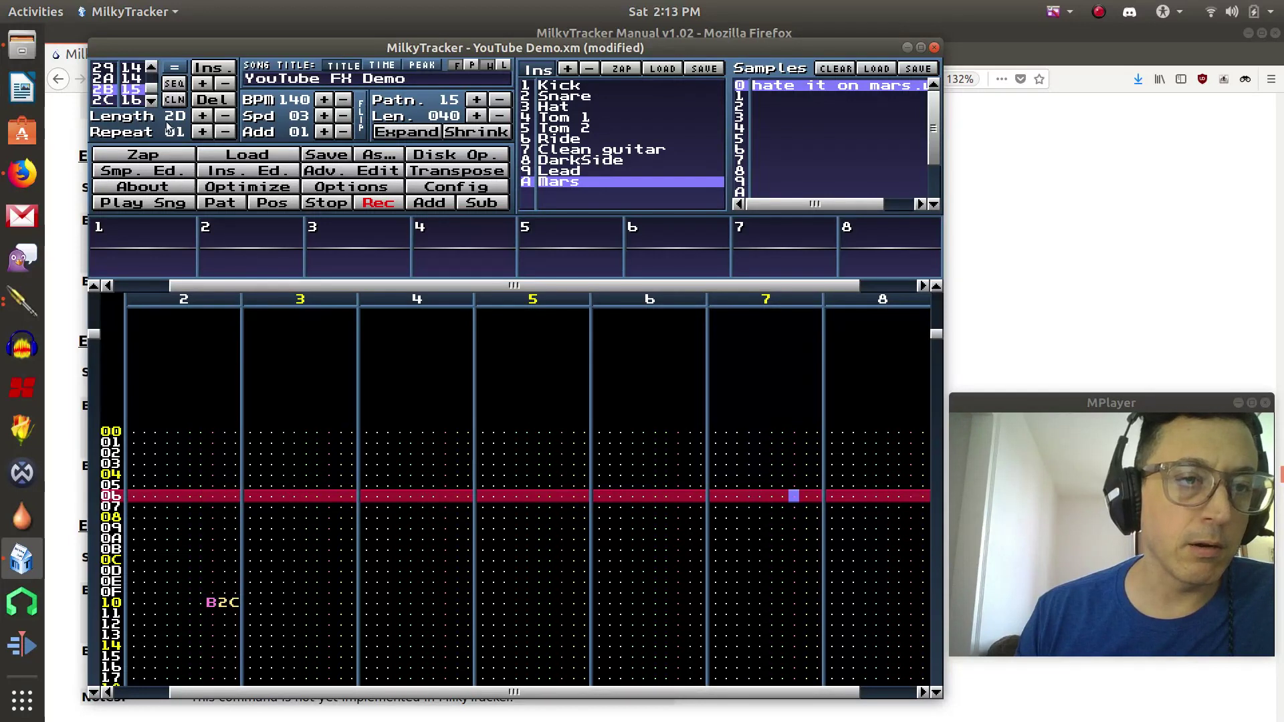
click(151, 101)
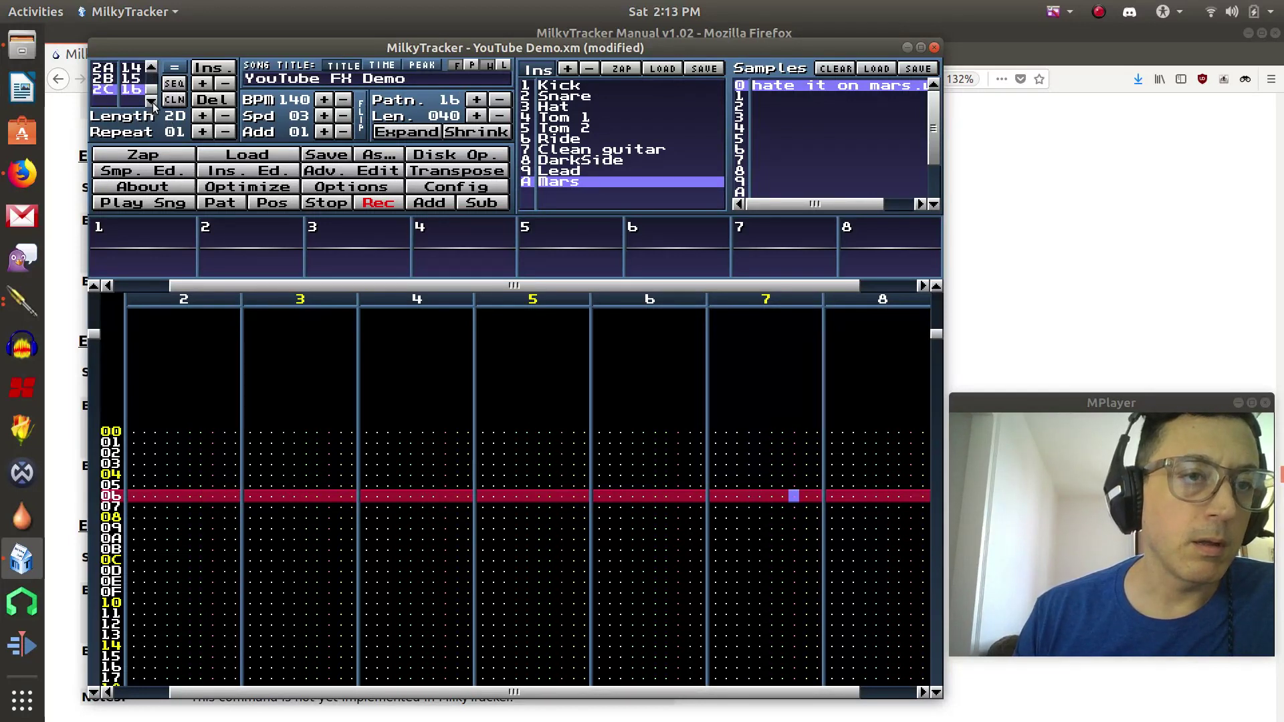
Step: Look through the rows of pattern 16 and of pattern 15 at order position 2B
scroll(495, 576, down, 5)
scroll(498, 576, up, 10)
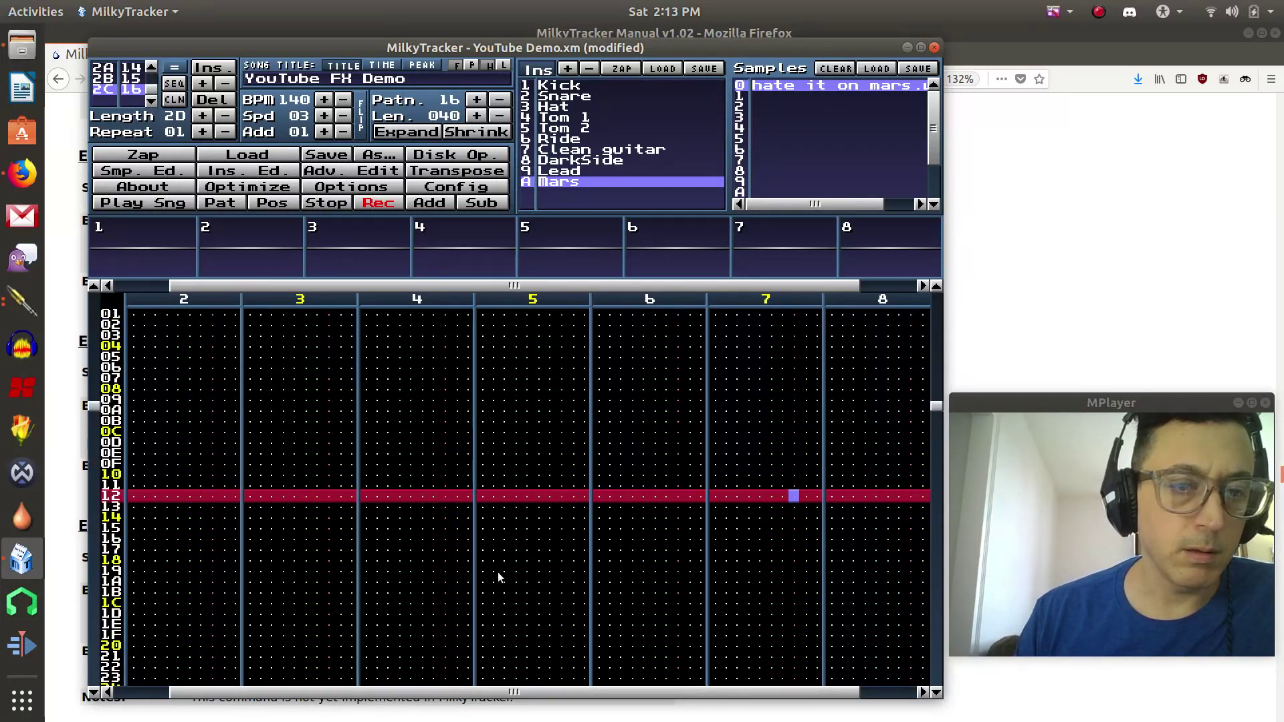
scroll(501, 578, up, 7)
scroll(500, 578, down, 8)
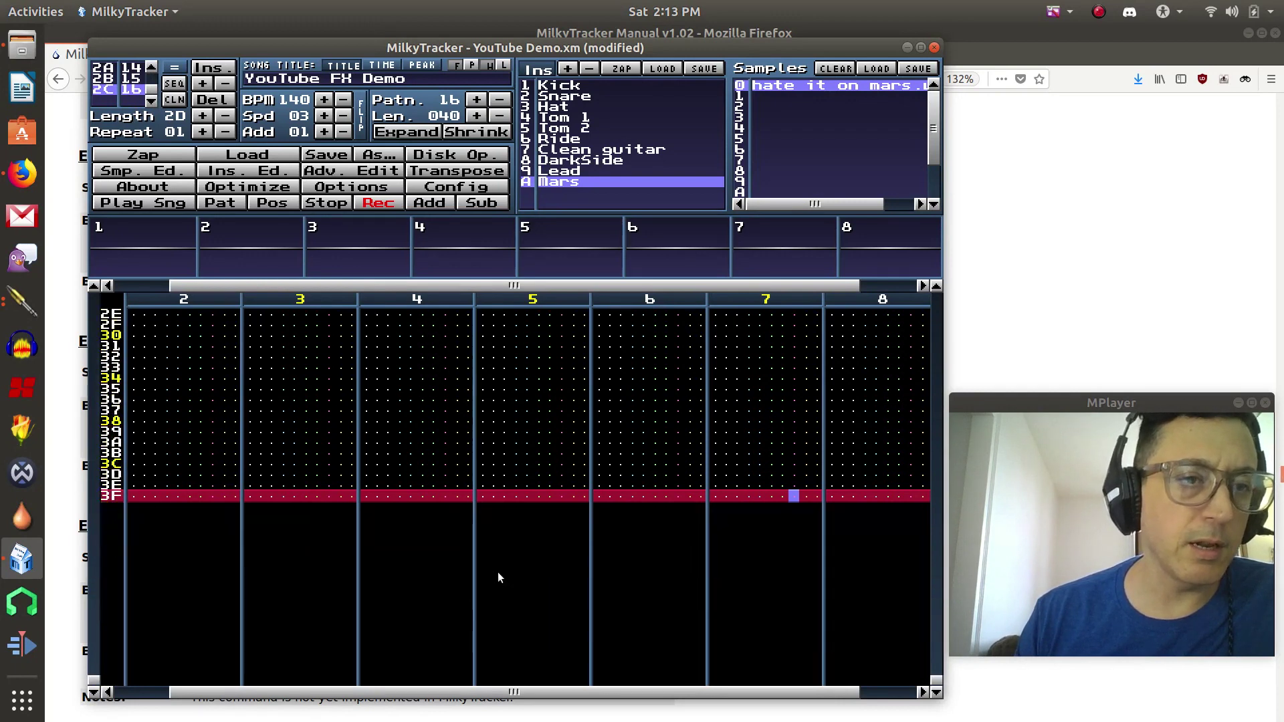
click(151, 67)
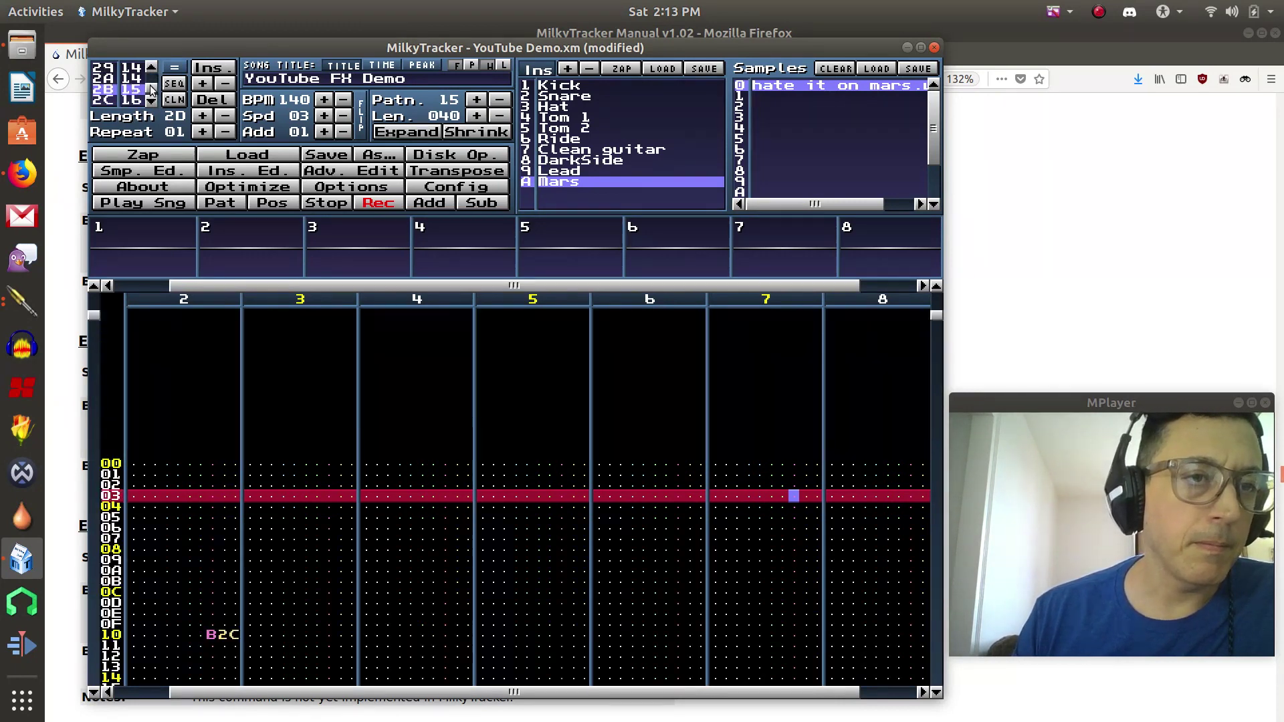
scroll(299, 496, up, 1)
scroll(301, 499, down, 8)
scroll(303, 500, up, 2)
scroll(303, 500, down, 9)
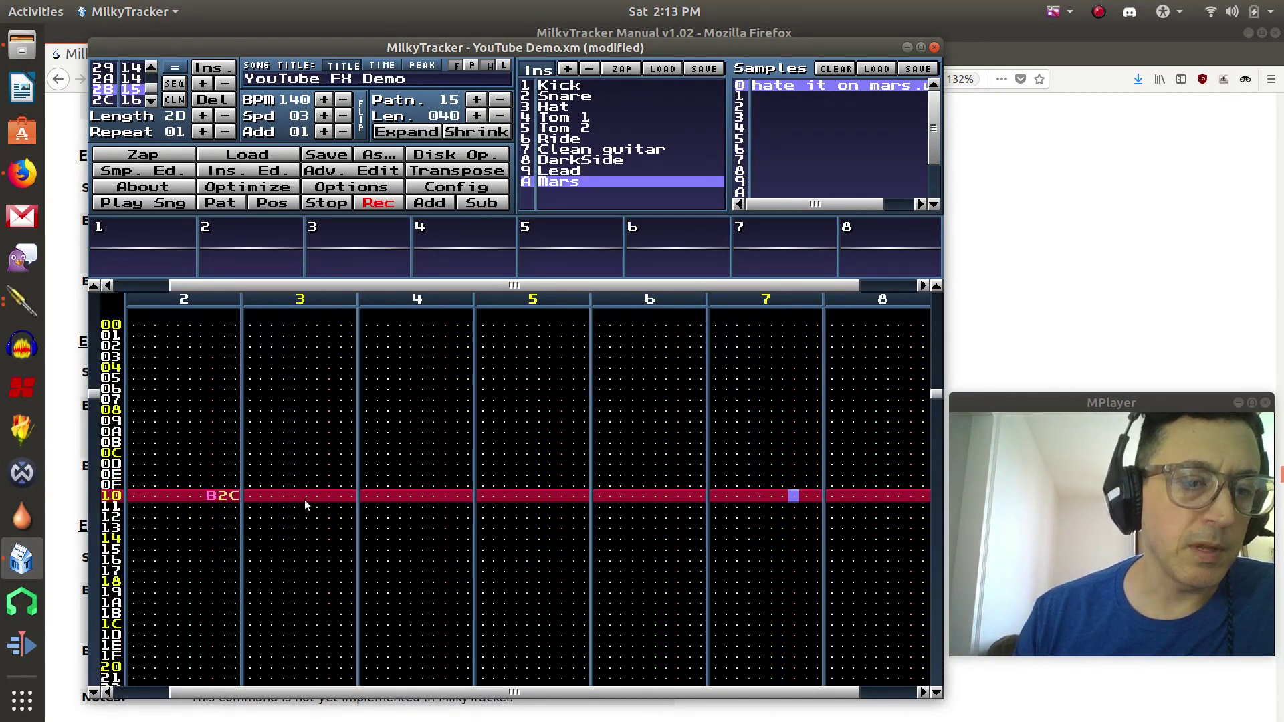
scroll(304, 499, up, 6)
scroll(303, 500, up, 2)
Step: Bring track 1 of pattern 15 into view and examine its 9xx sample offset commands
key(Left)
key(Left)
key(Left)
key(Left)
key(Left)
key(Left)
key(Left)
key(Left)
key(Left)
key(Left)
key(Left)
key(Left)
key(Left)
key(Left)
key(Left)
key(Left)
key(Left)
key(Left)
key(Left)
key(Left)
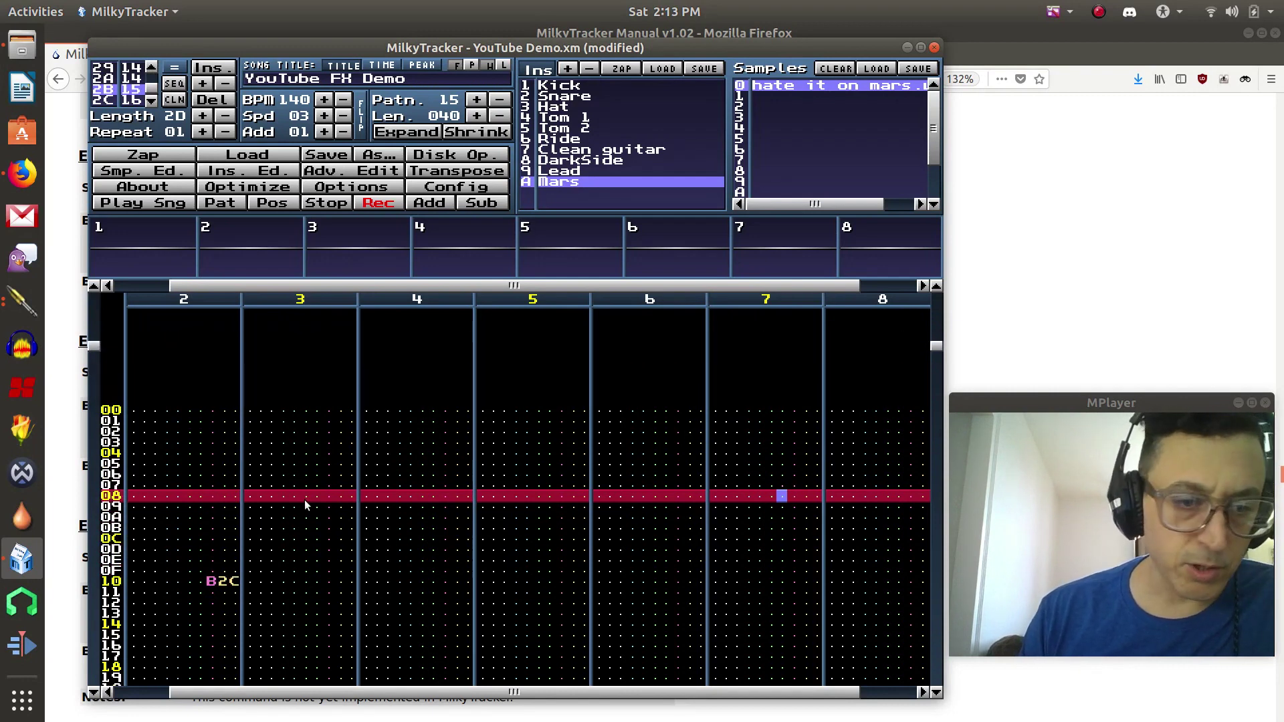
key(Left)
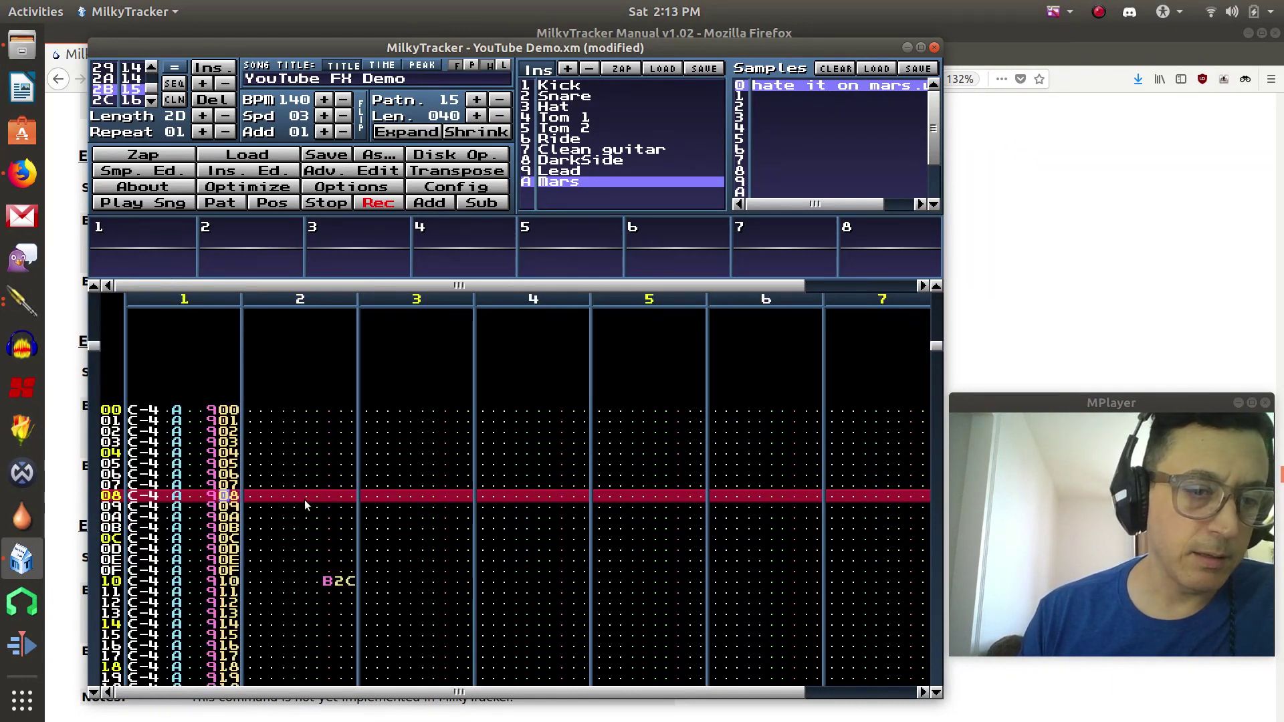
key(Right)
key(Right)
key(Right)
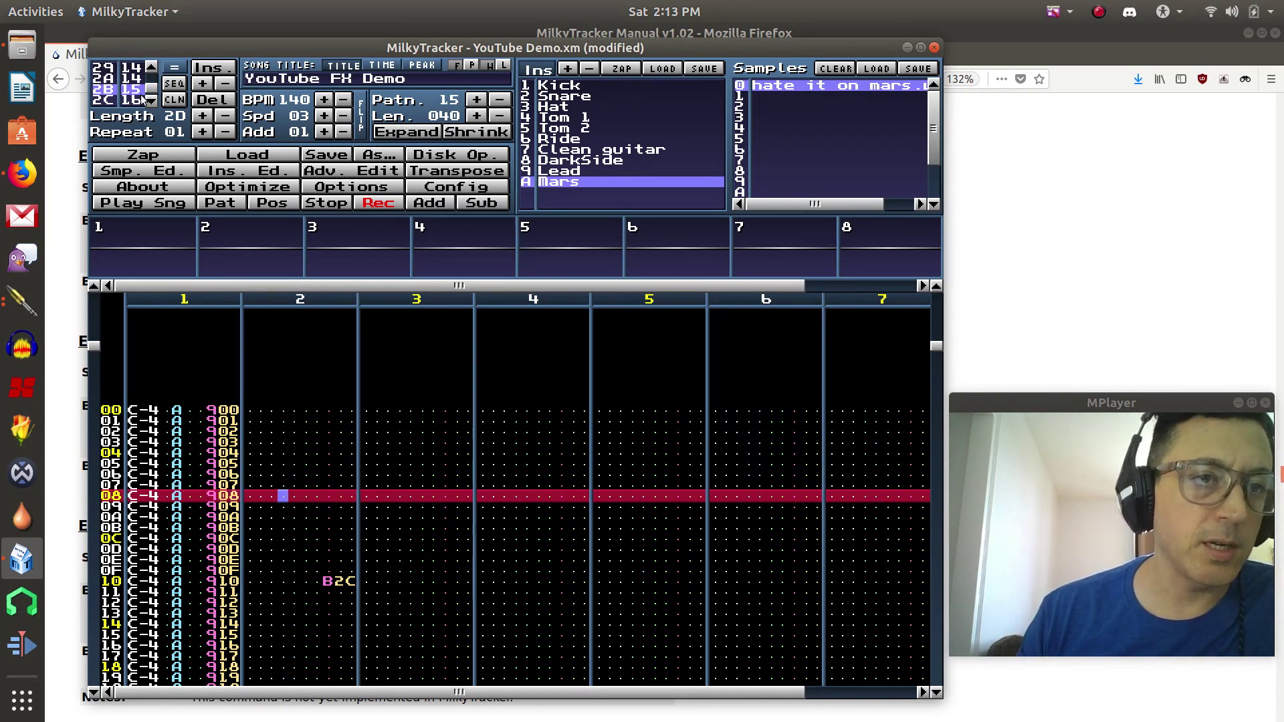
Step: Return to pattern 16 at order position 2C and place the cursor in track 2's note column at row 00
key(ctrl+Right)
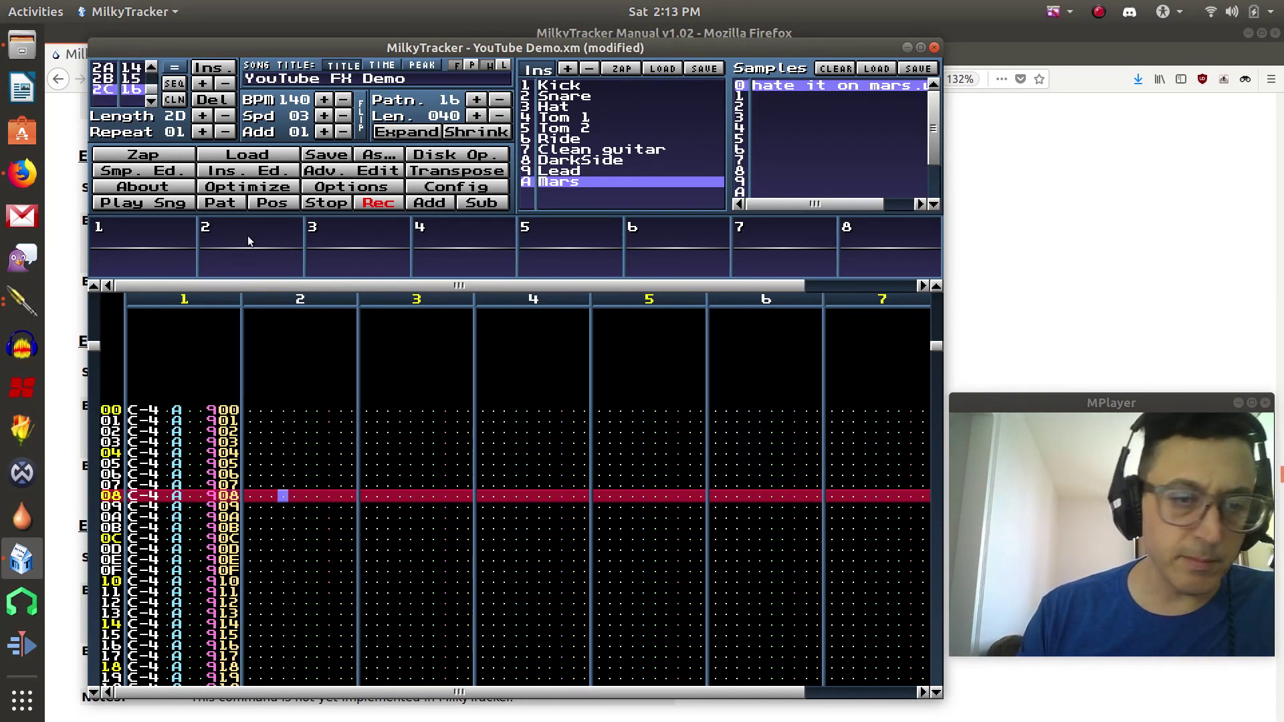
key(Left)
key(Left)
key(Right)
key(Right)
key(Left)
key(Up)
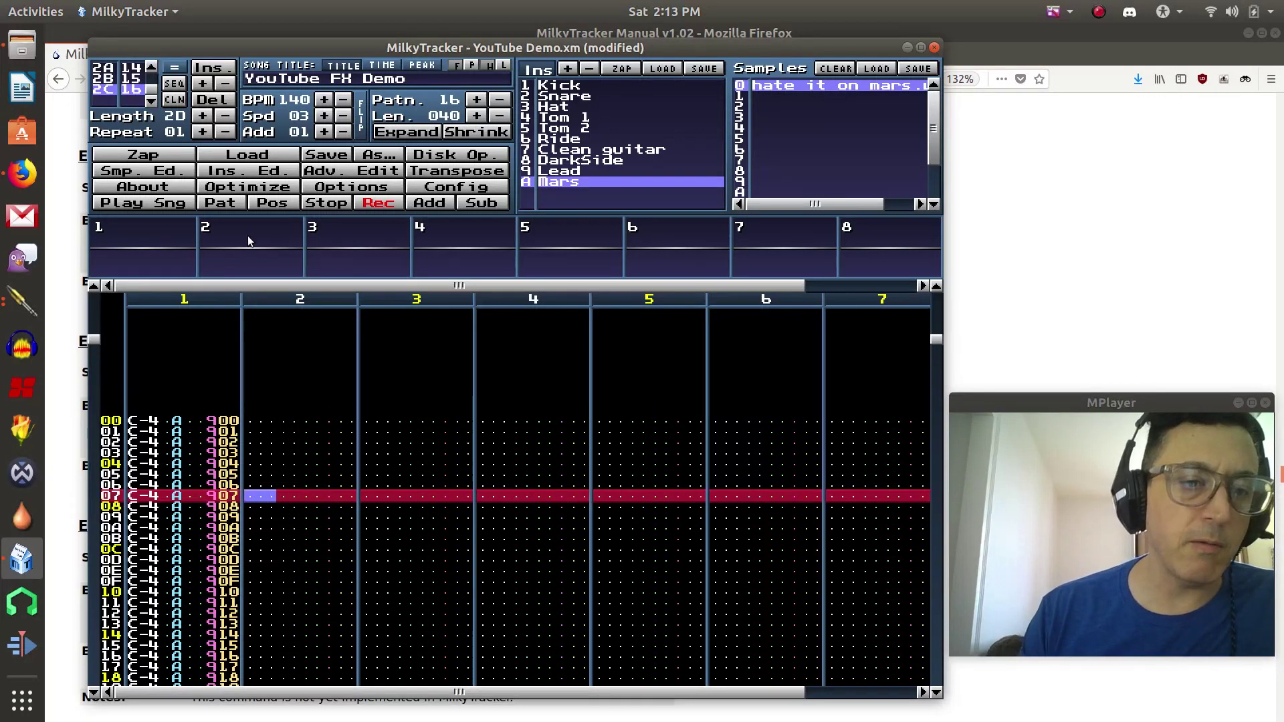
key(Up)
key(Up)
key(Up)
key(Up)
key(Up)
key(Up)
key(Up)
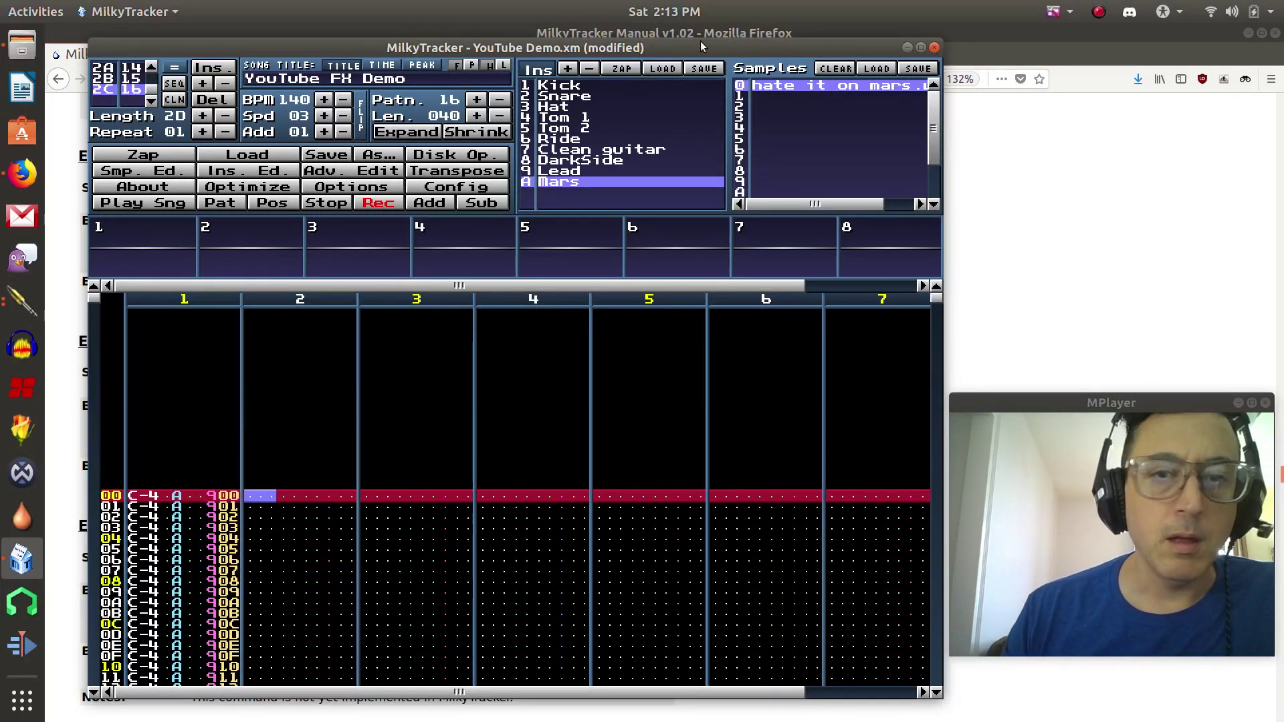
Step: Select the Snare instrument and enter a D#4 note at row 00 of track 2
click(564, 97)
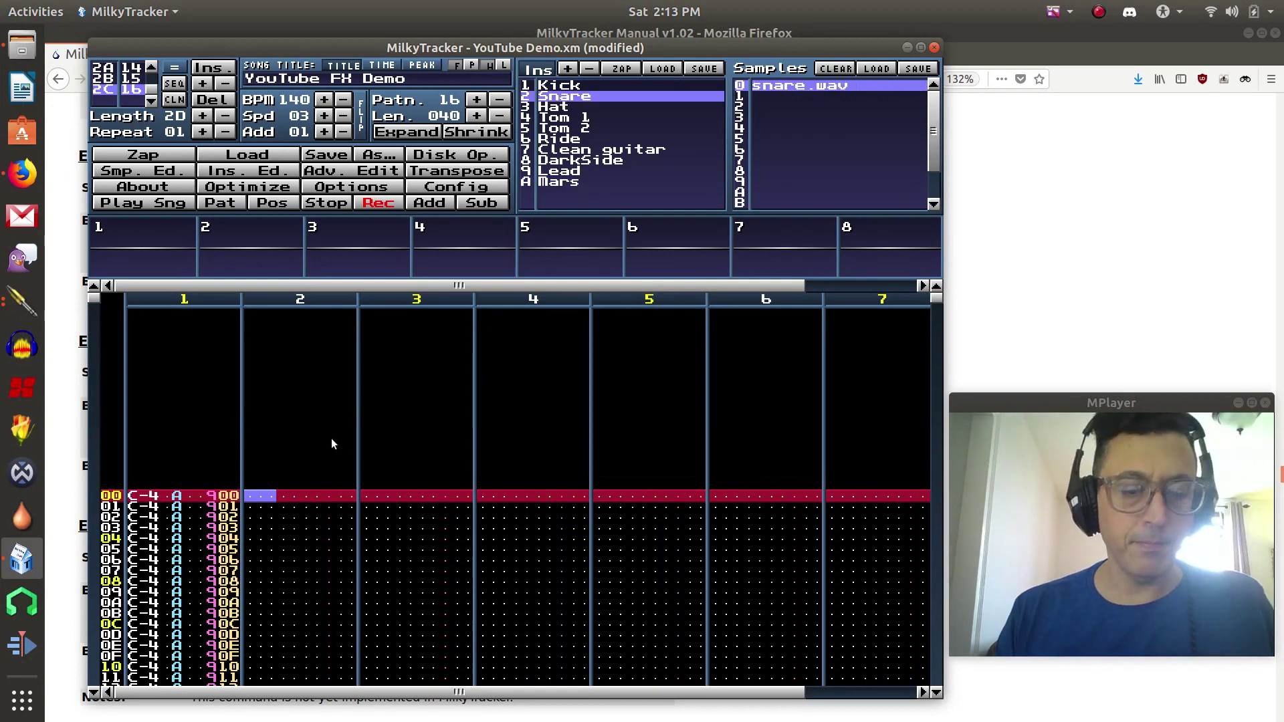
key(space)
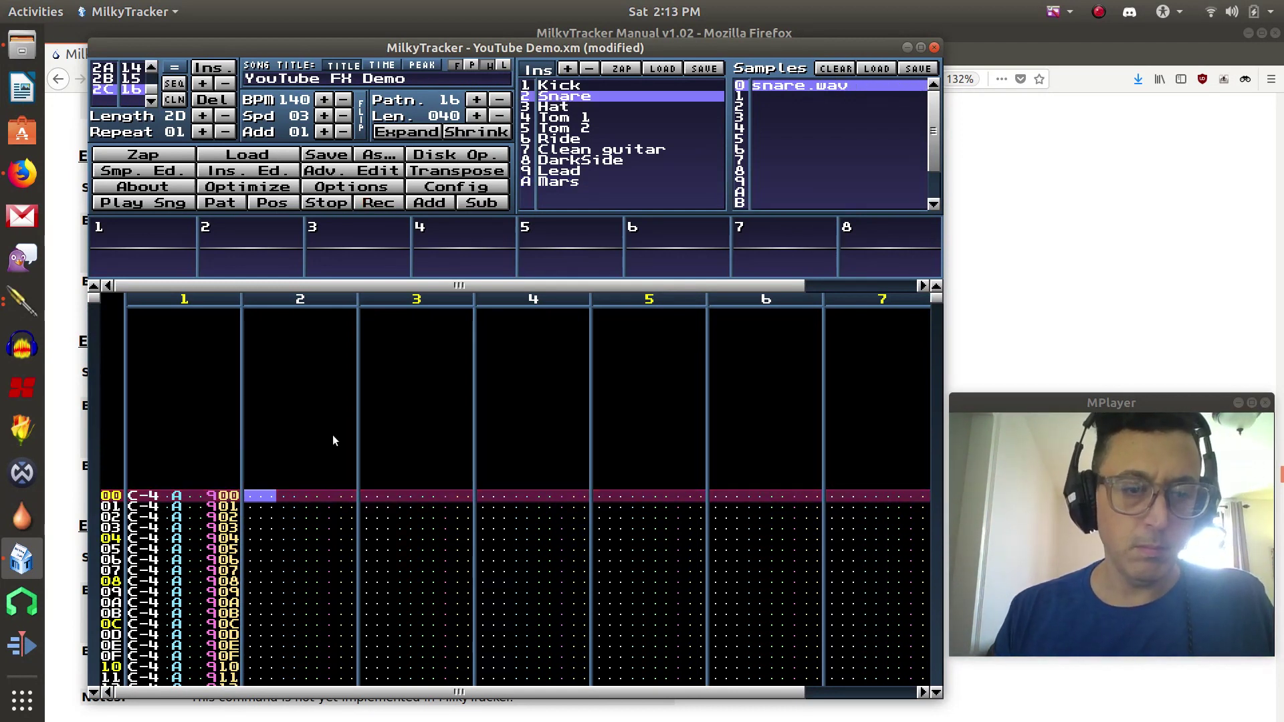
key(space)
key(s)
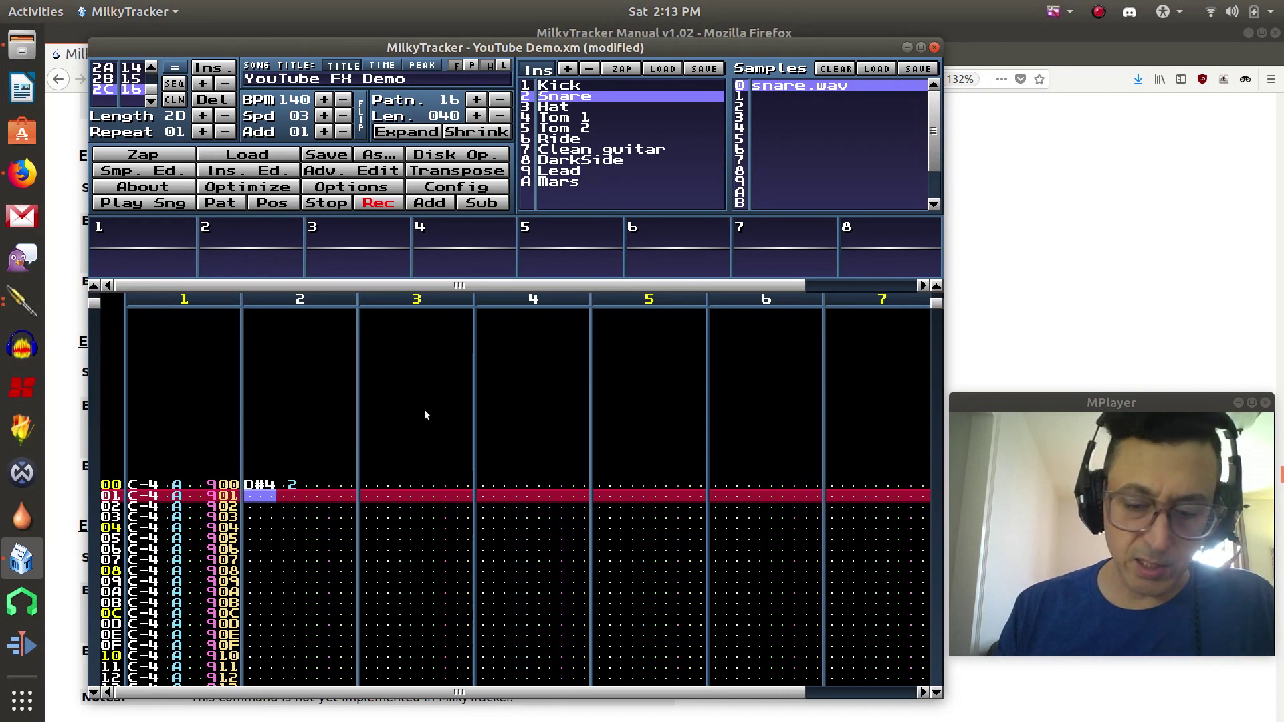
key(Right)
key(Right)
key(Right)
key(Right)
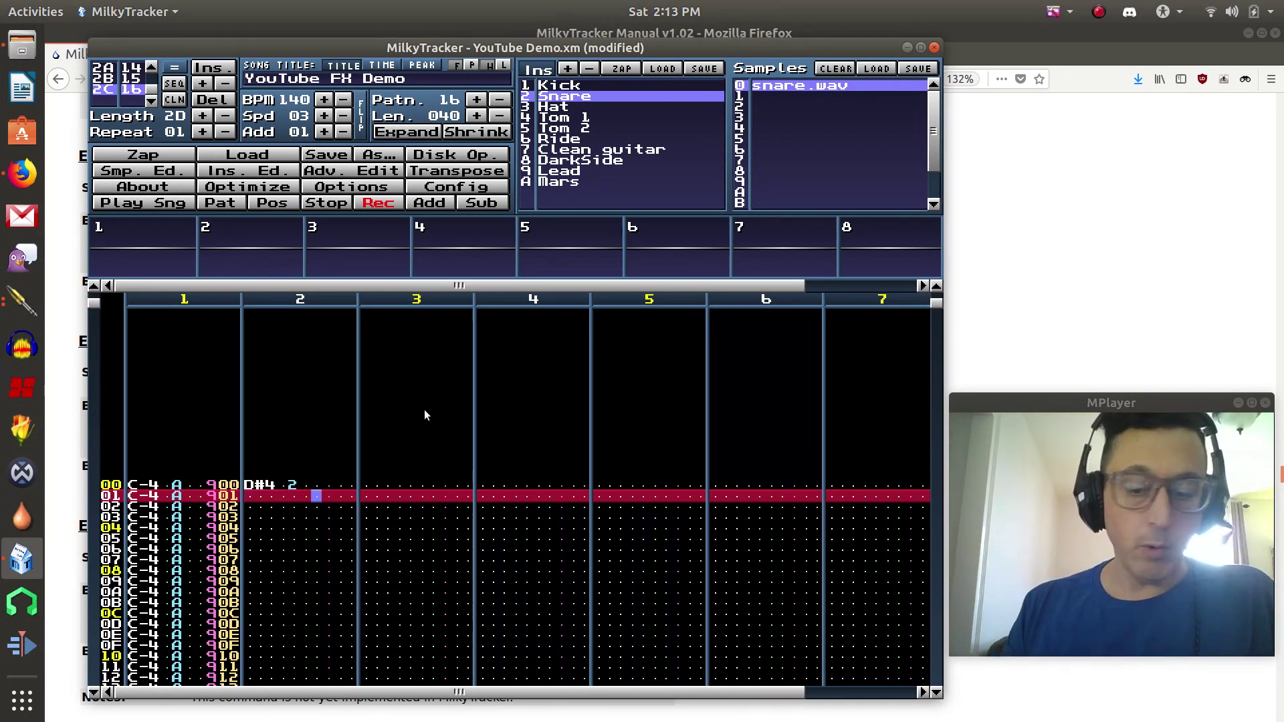
key(Up)
key(Right)
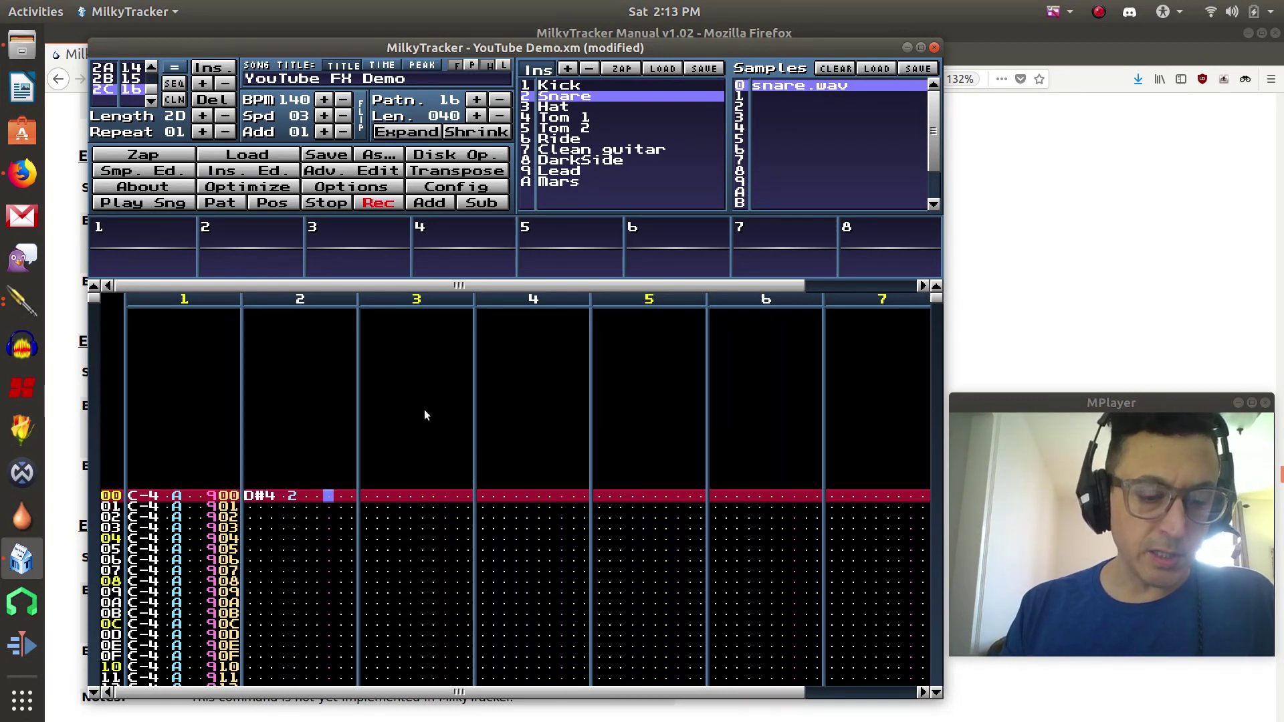
key(e)
key(Right)
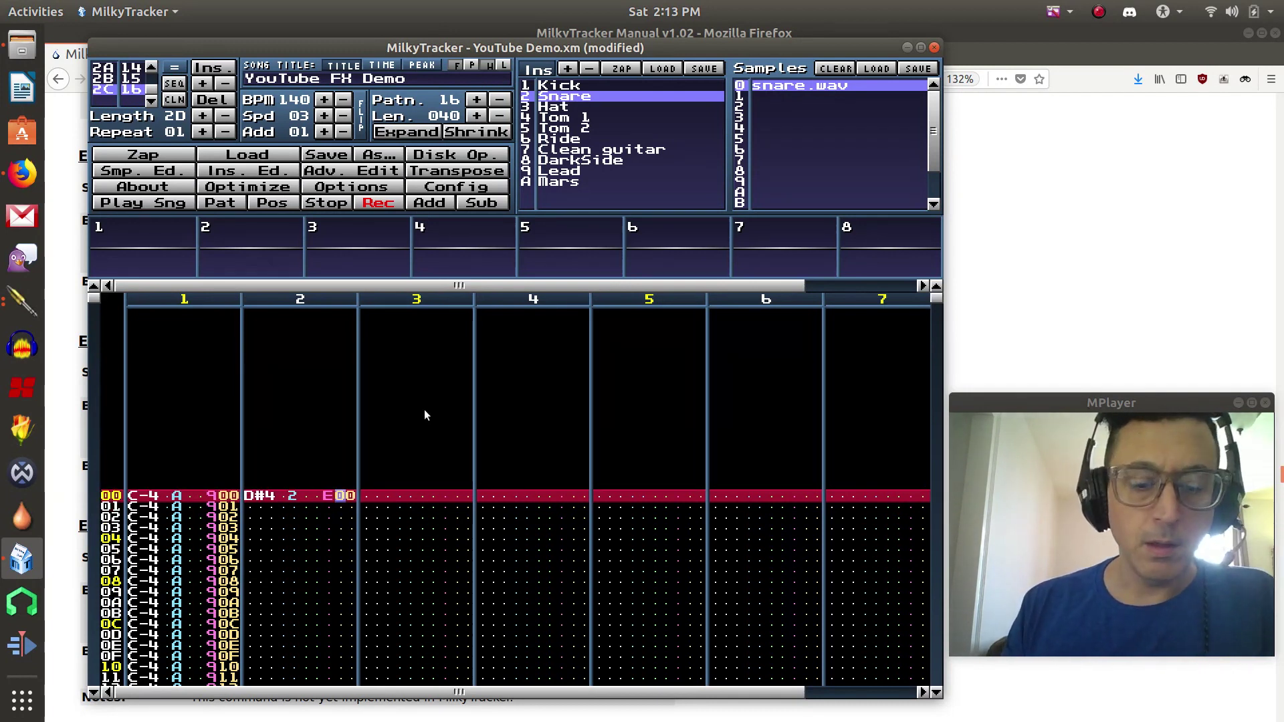
text(9)
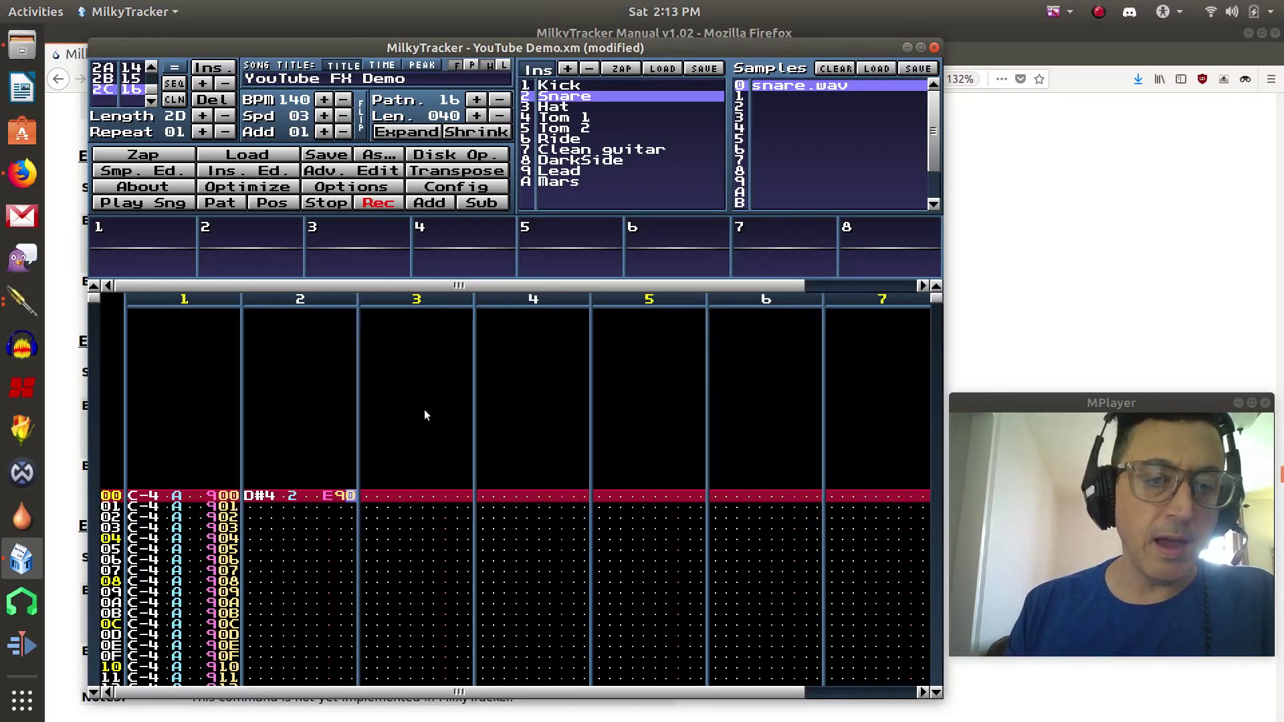
key(Left)
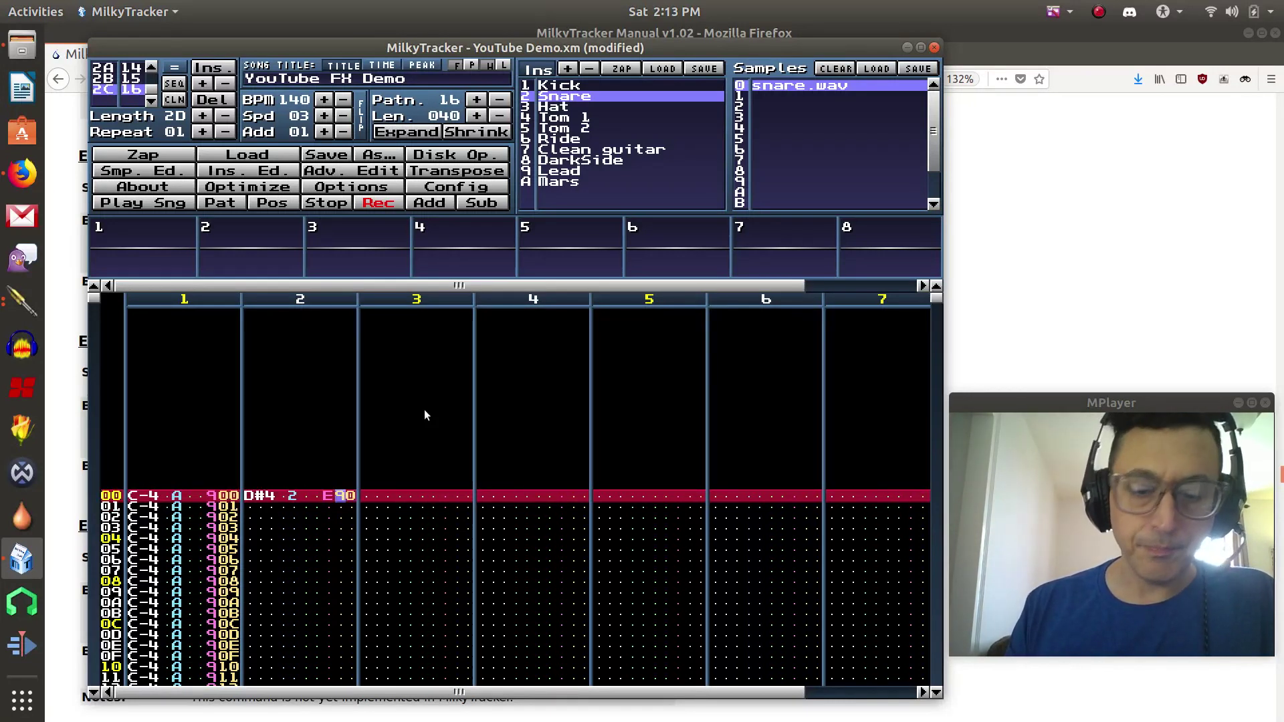
key(Delete)
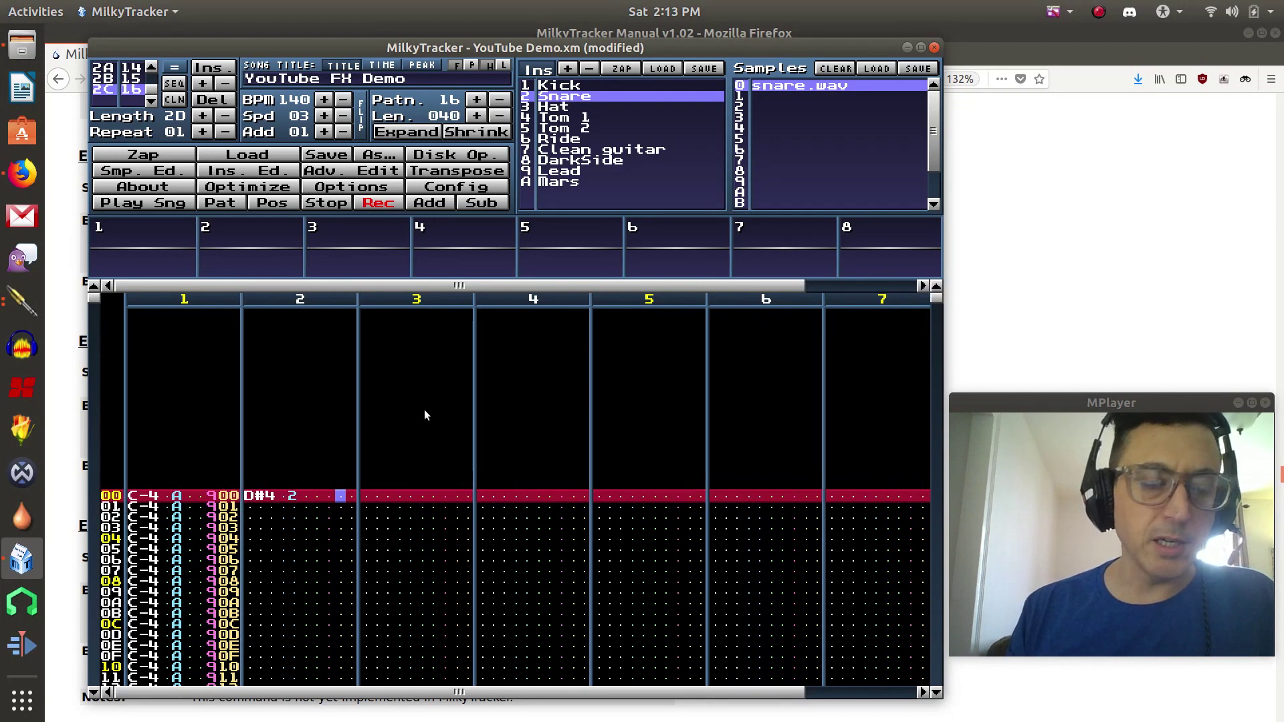
Step: Switch to the MilkyTracker manual in Firefox and read the E3x Glissando control and E4x Vibrato control entries, including the waveform values
key(alt+Tab)
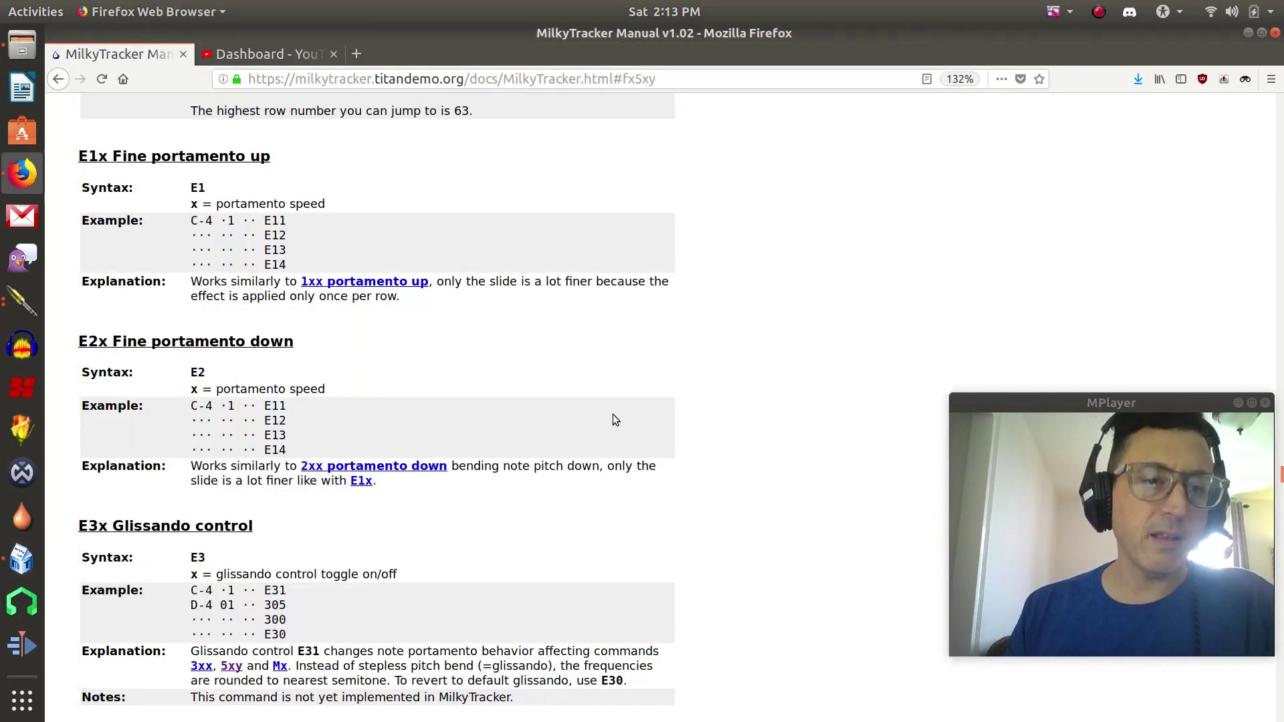
scroll(616, 419, down, 5)
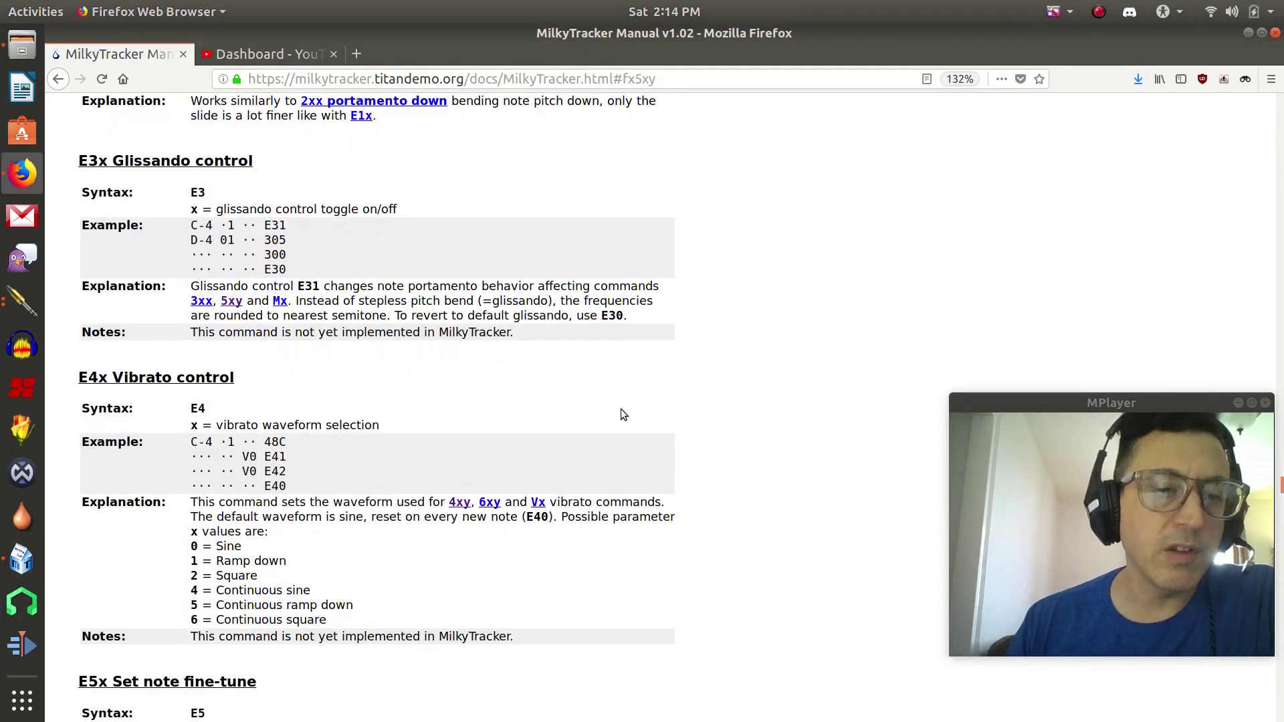
scroll(622, 411, down, 2)
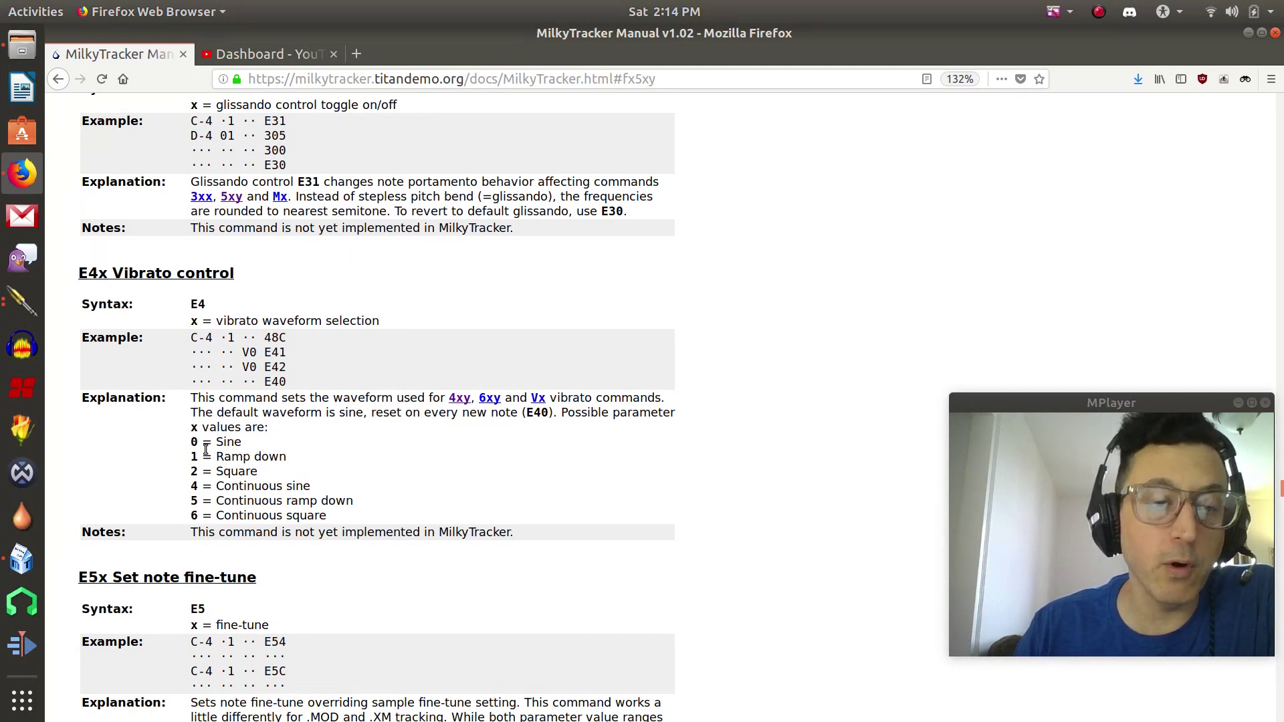
drag(191, 443, 354, 493)
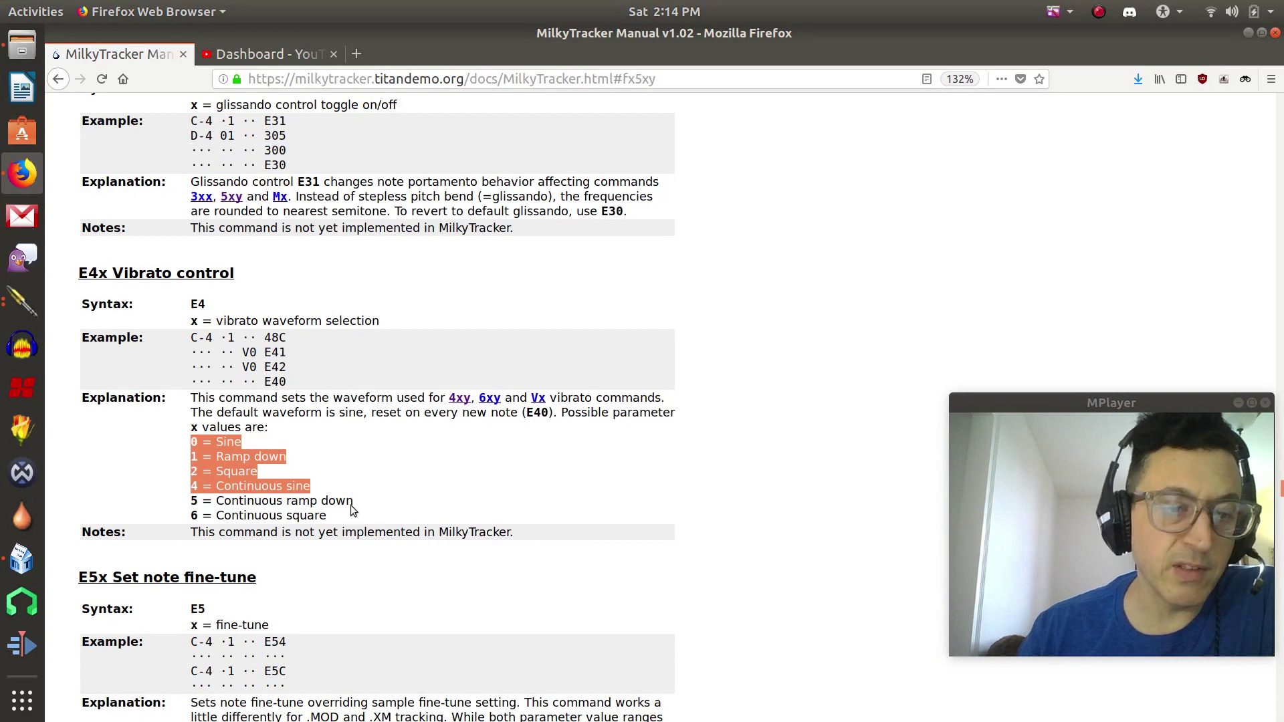
click(256, 515)
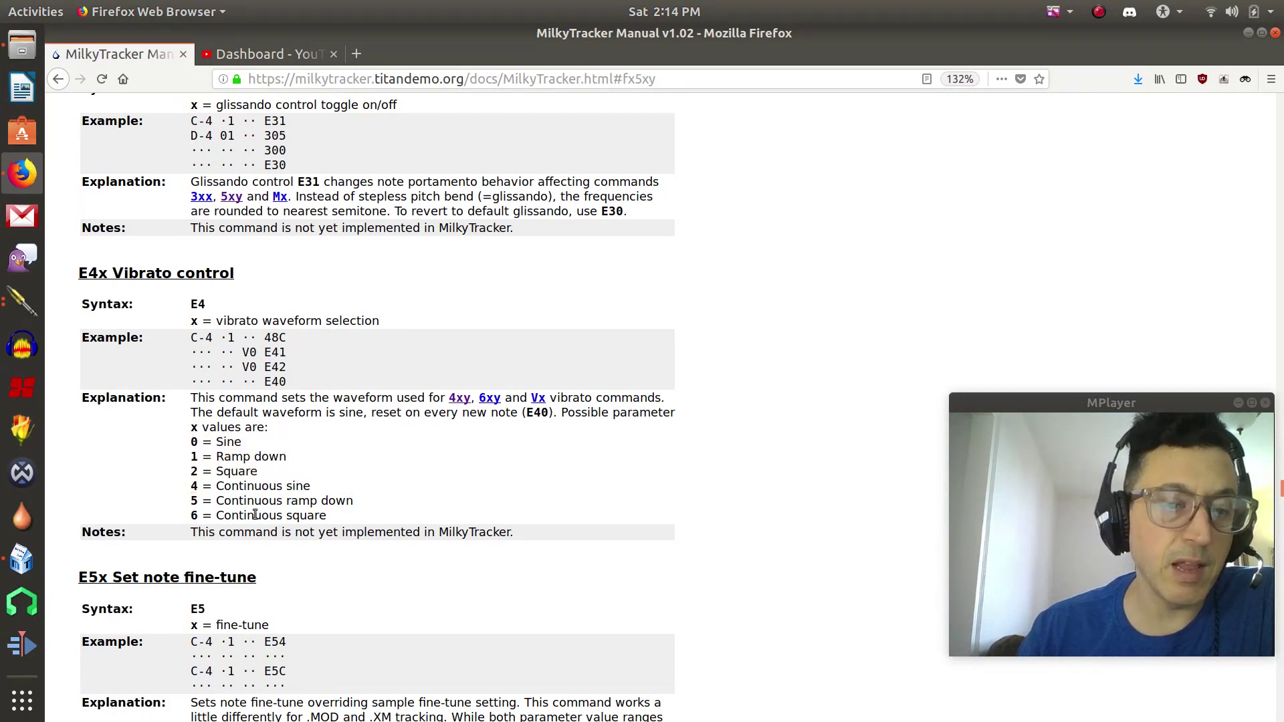
Step: Read on in the manual through the E5x Set note fine-tune table and the E6x Pattern loop entry
scroll(362, 518, down, 3)
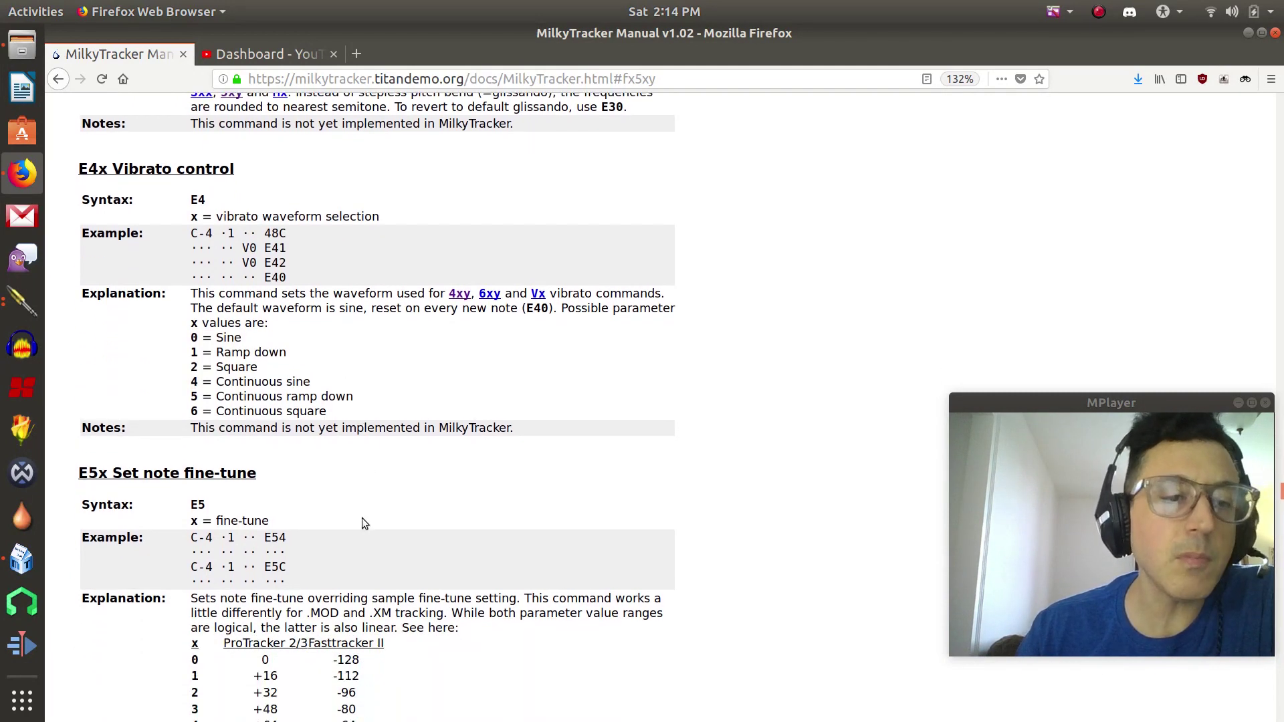
scroll(370, 521, down, 2)
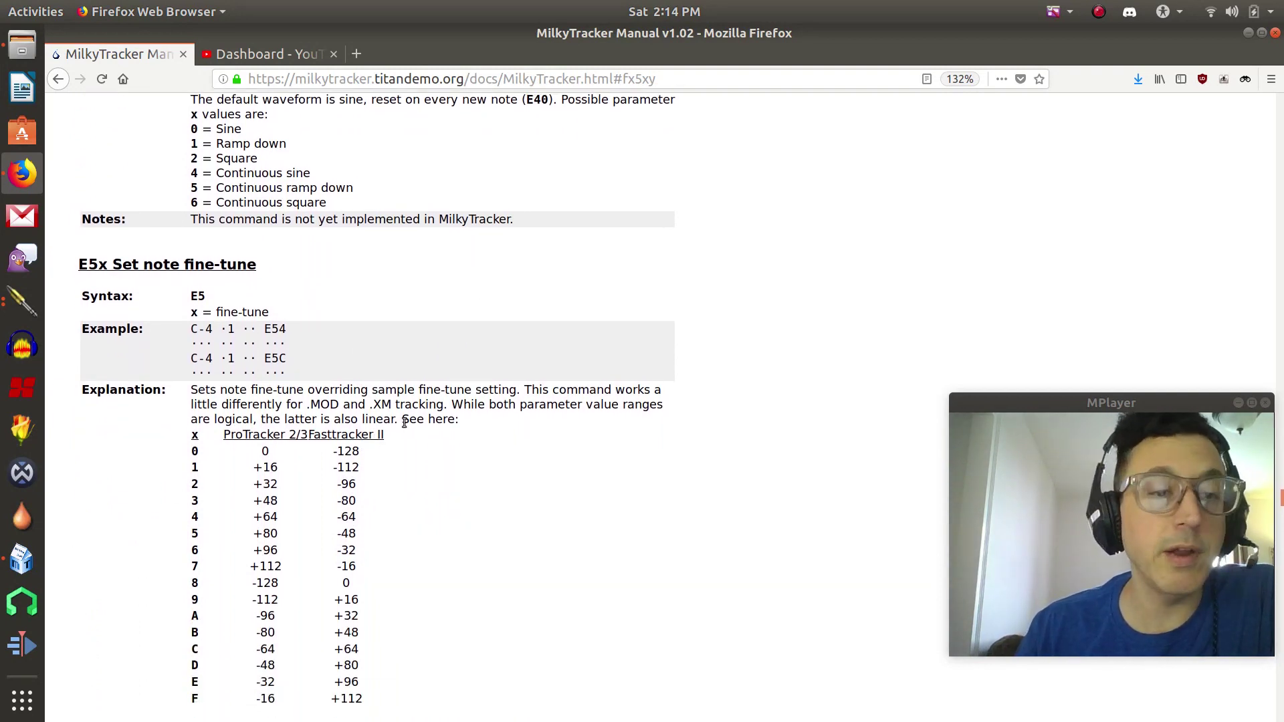
scroll(426, 424, down, 3)
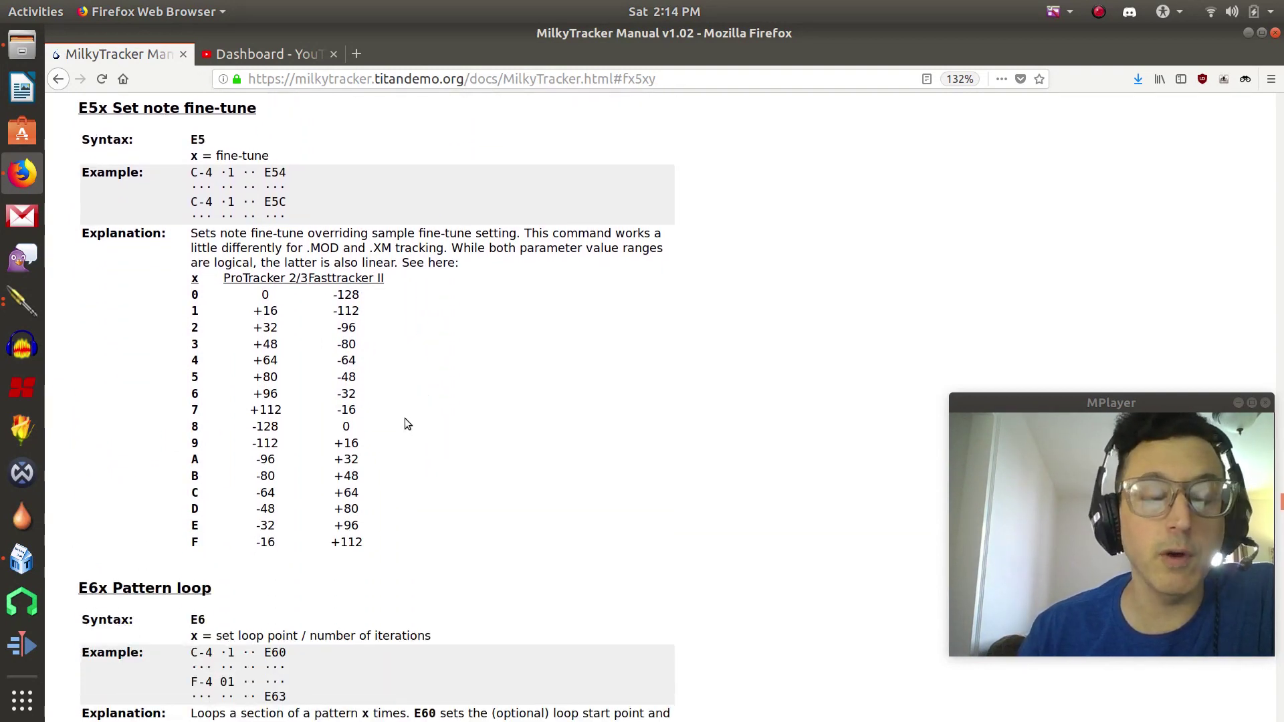
scroll(386, 419, down, 1)
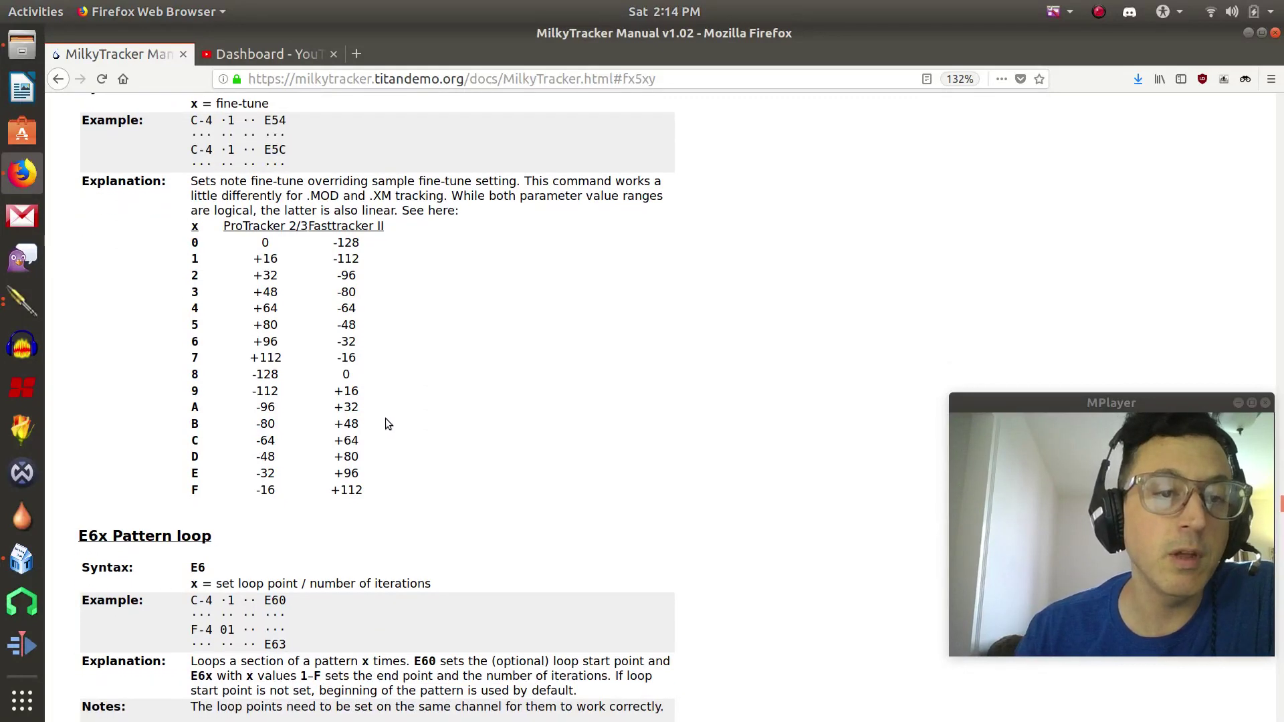
scroll(385, 419, up, 2)
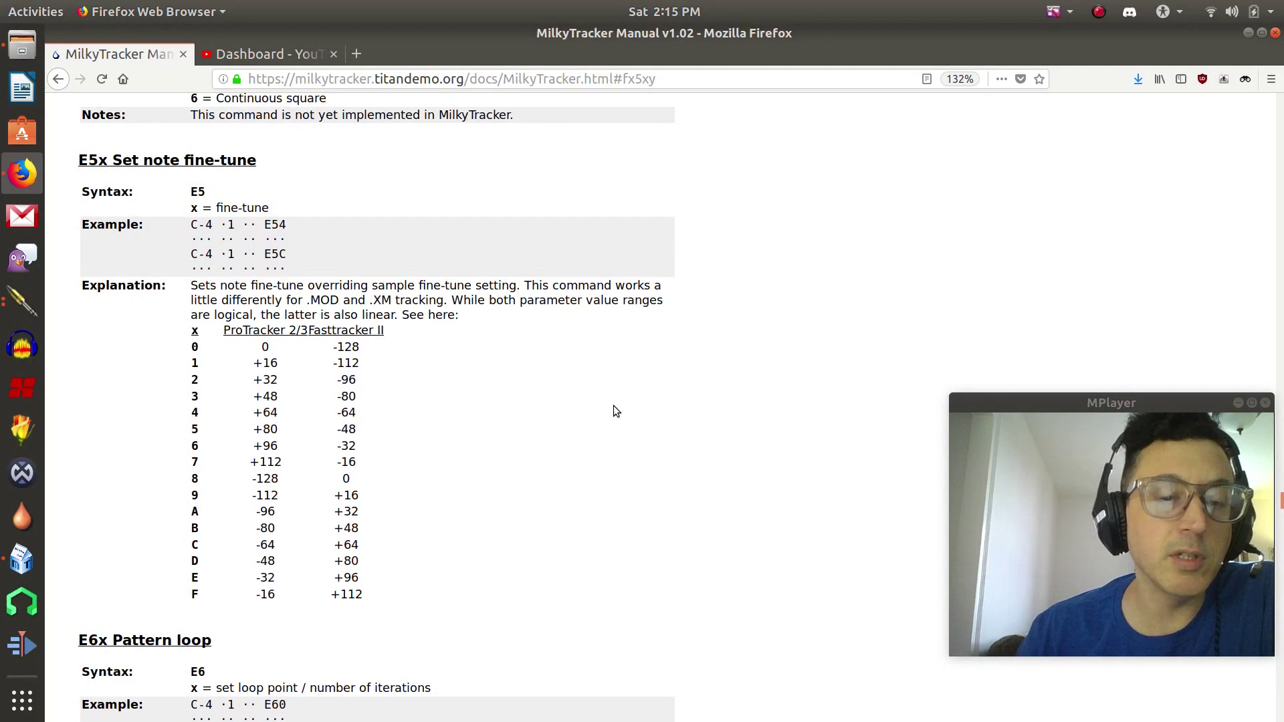
scroll(613, 405, down, 3)
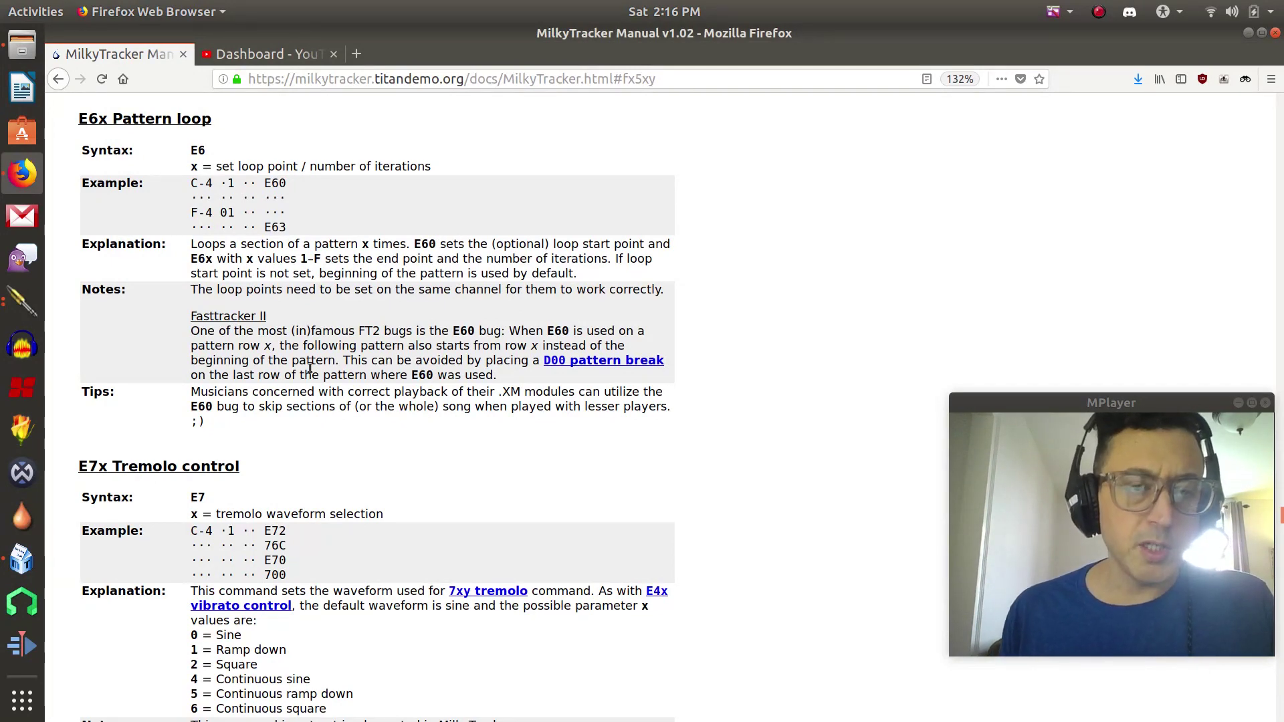
Step: Switch back to MilkyTracker, enter effect E60 at row 3F of track 2 in pattern 16, and return to row 00
key(alt+Tab)
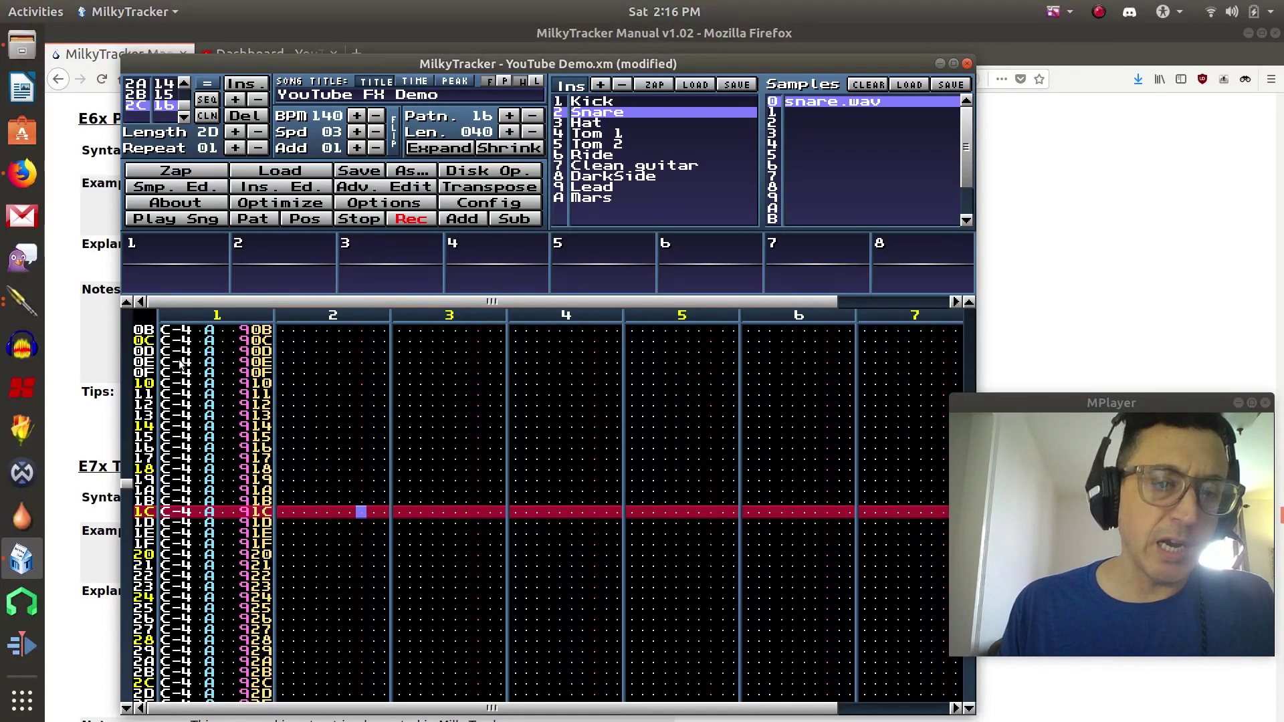
key(Return)
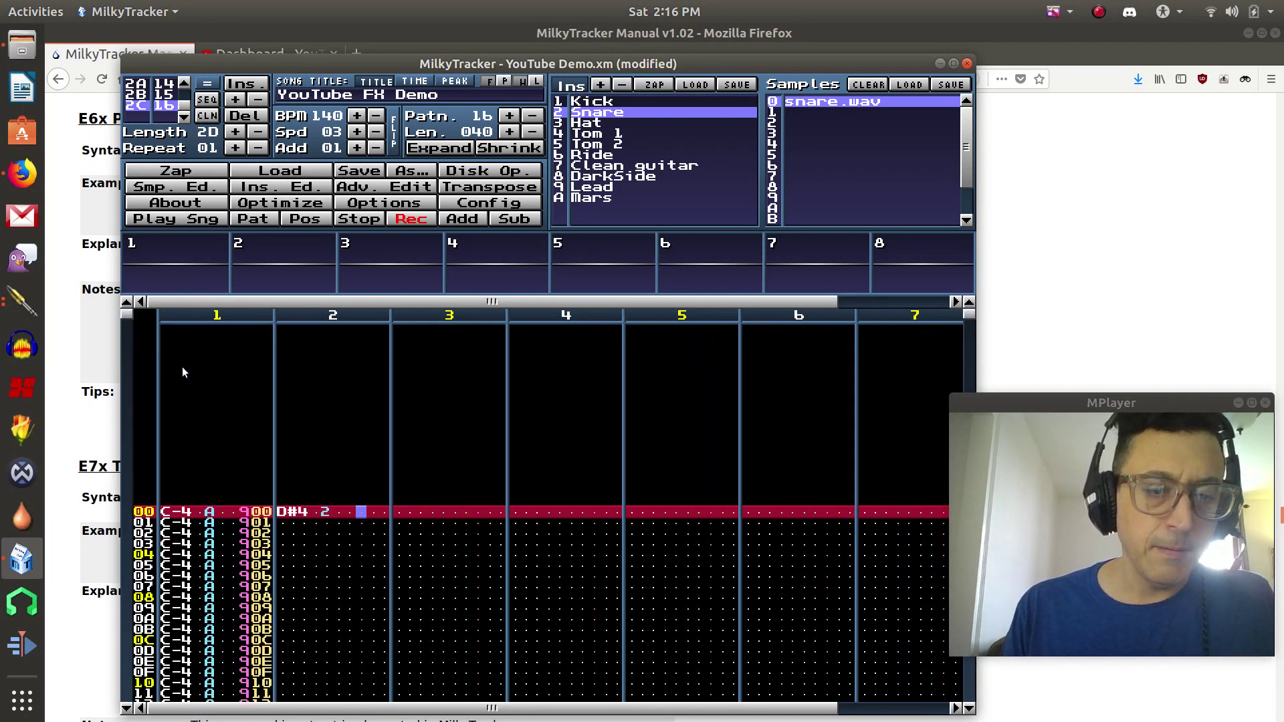
key(Up)
text(e)
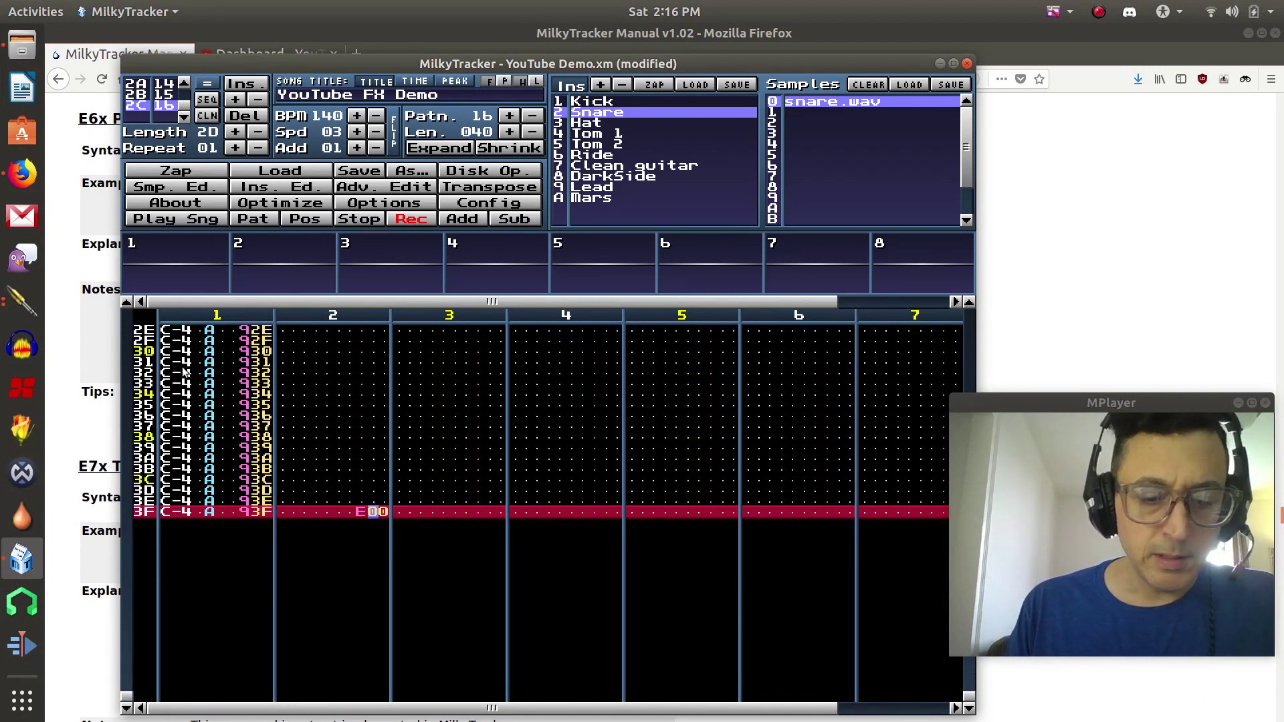
key(Down)
key(Up)
text(6)
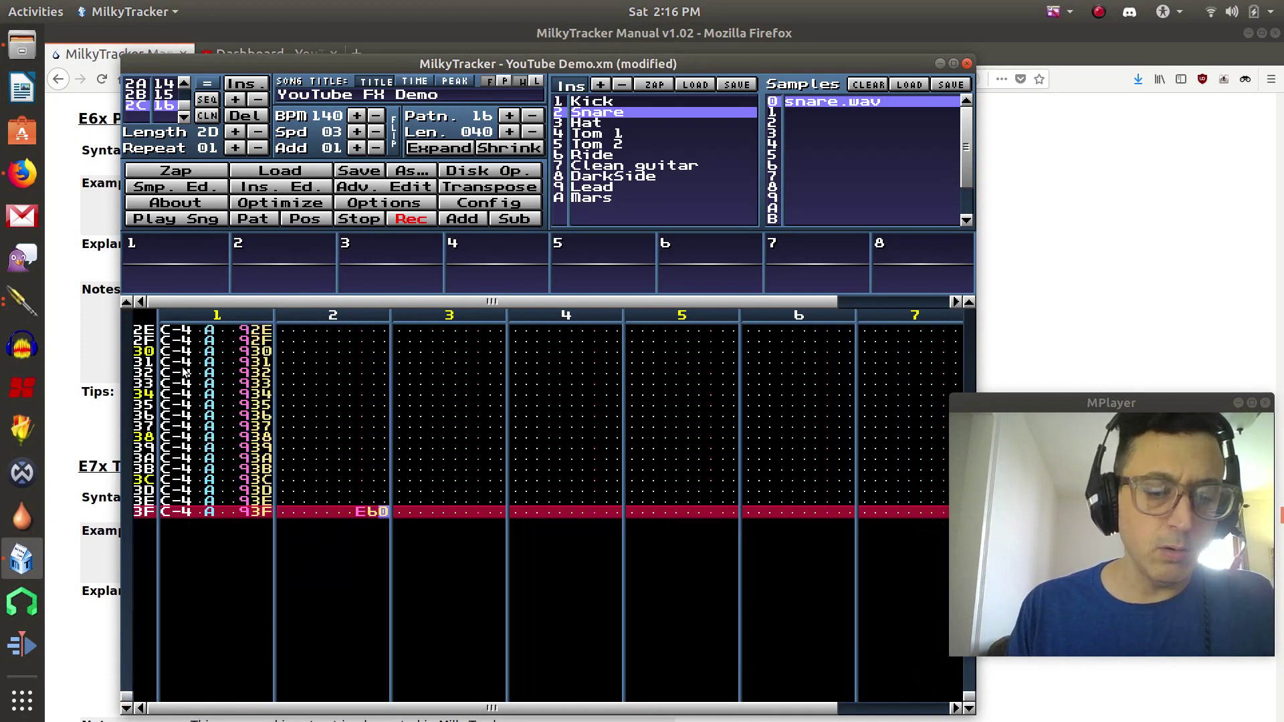
key(Down)
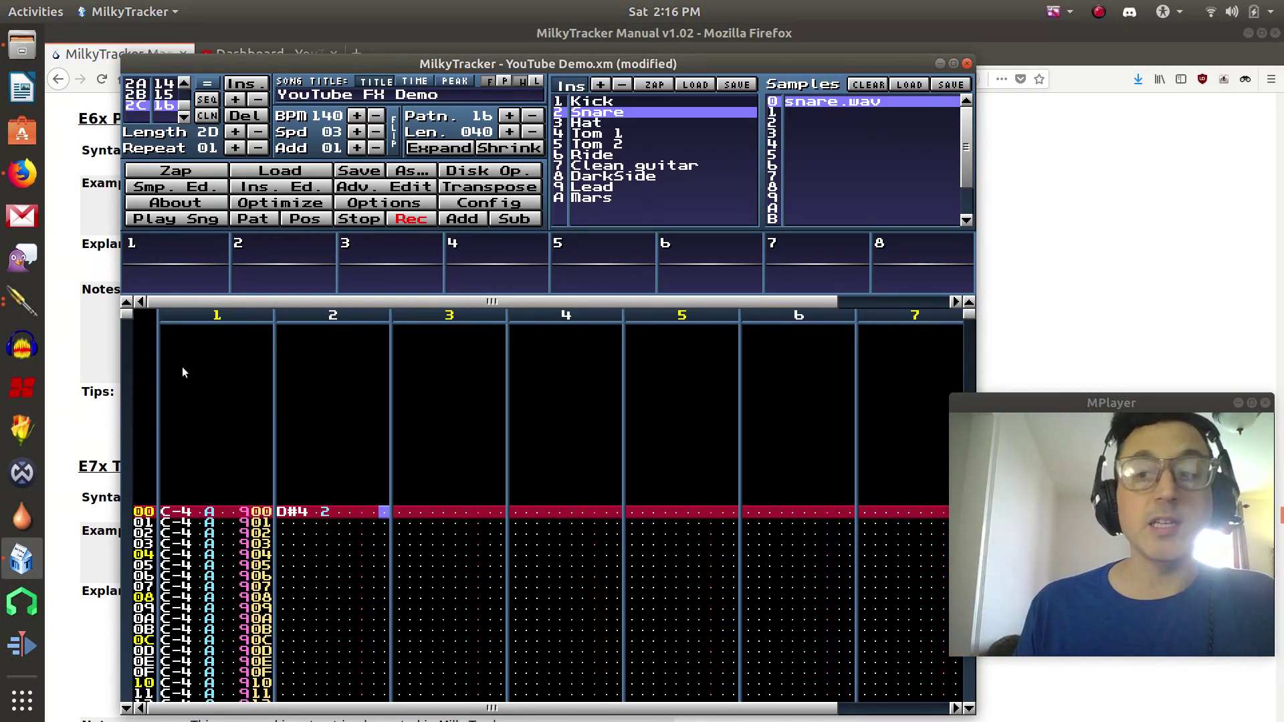
Step: Open pattern 15 from the order list and delete the B2C effect at row 10 of track 2
click(167, 100)
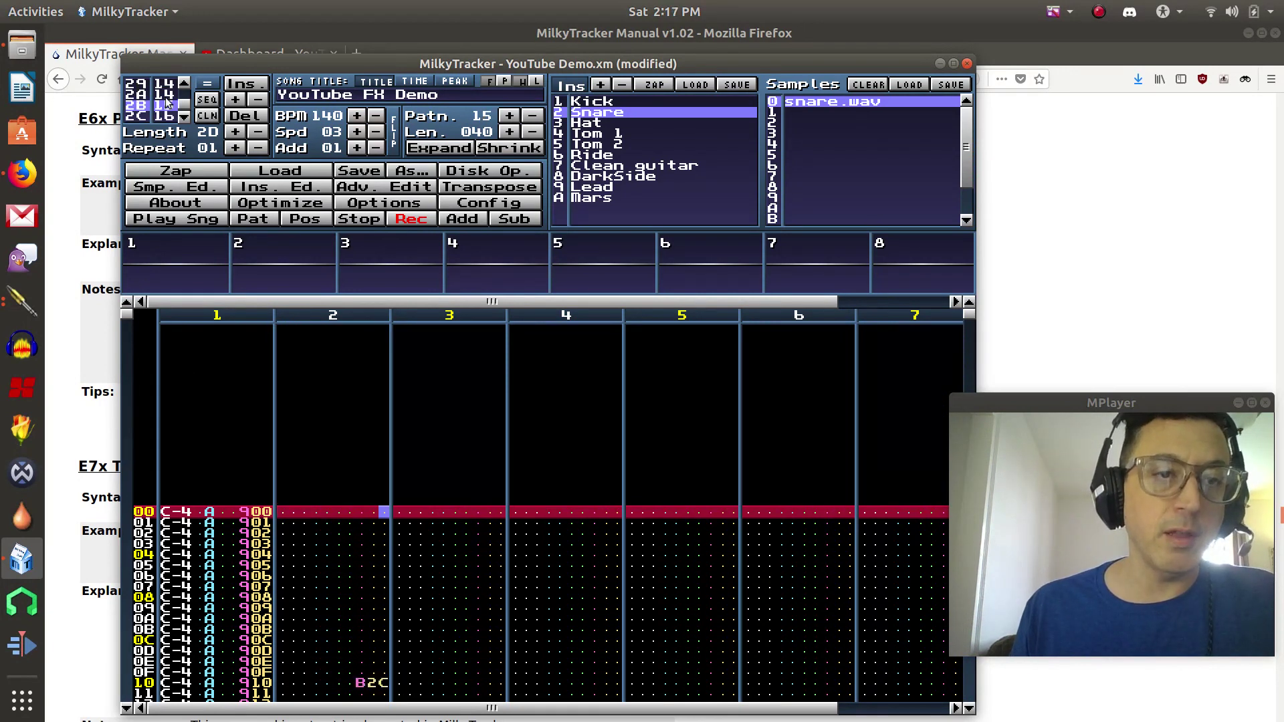
scroll(314, 579, down, 5)
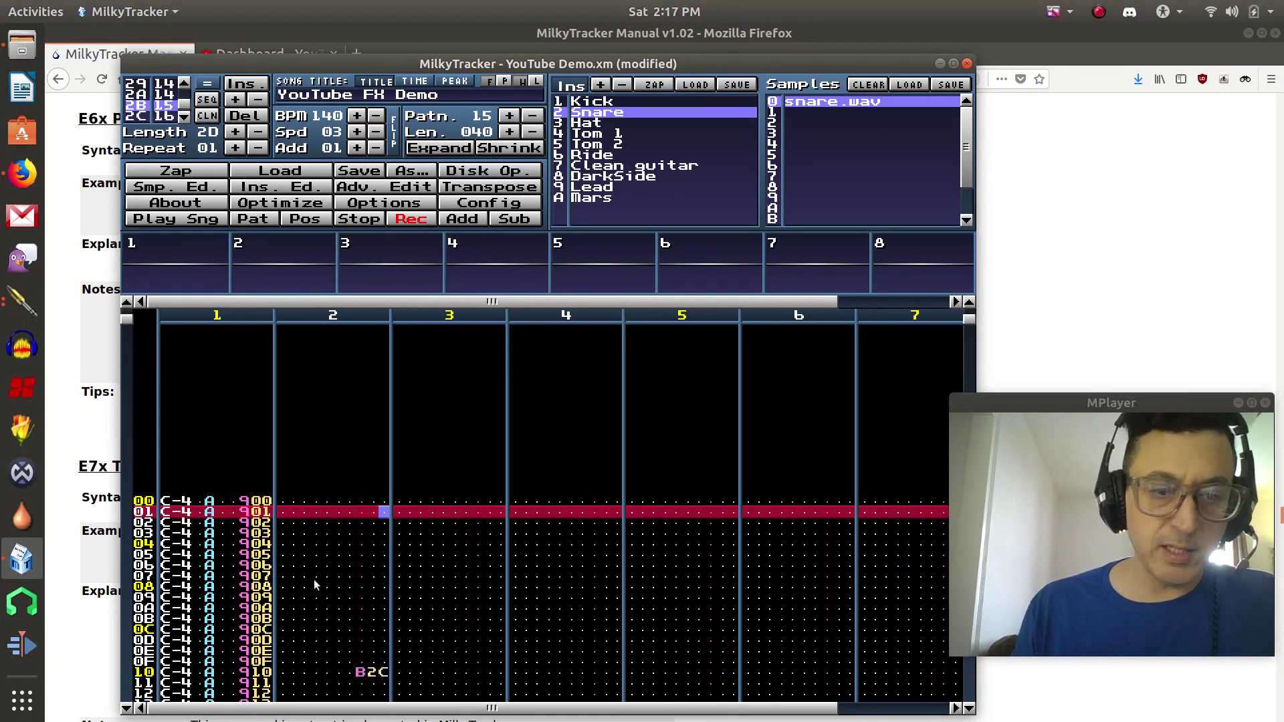
scroll(314, 579, down, 3)
key(Left)
key(Left)
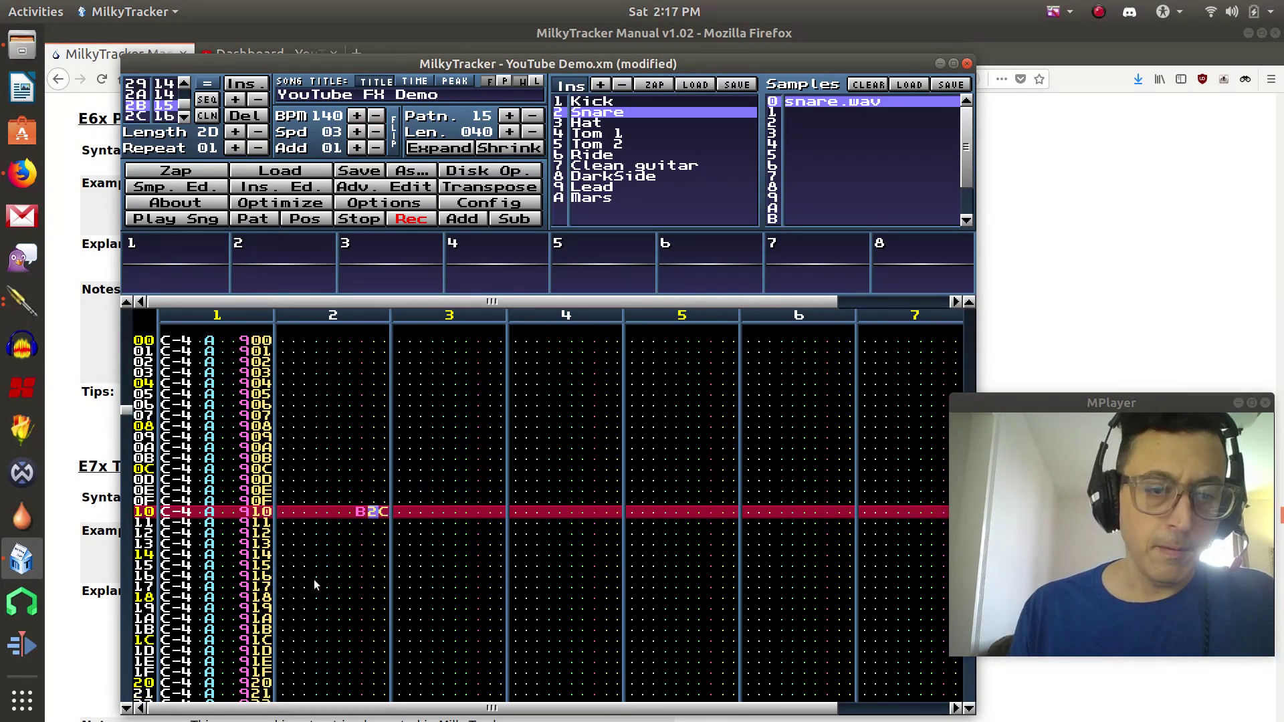
key(Delete)
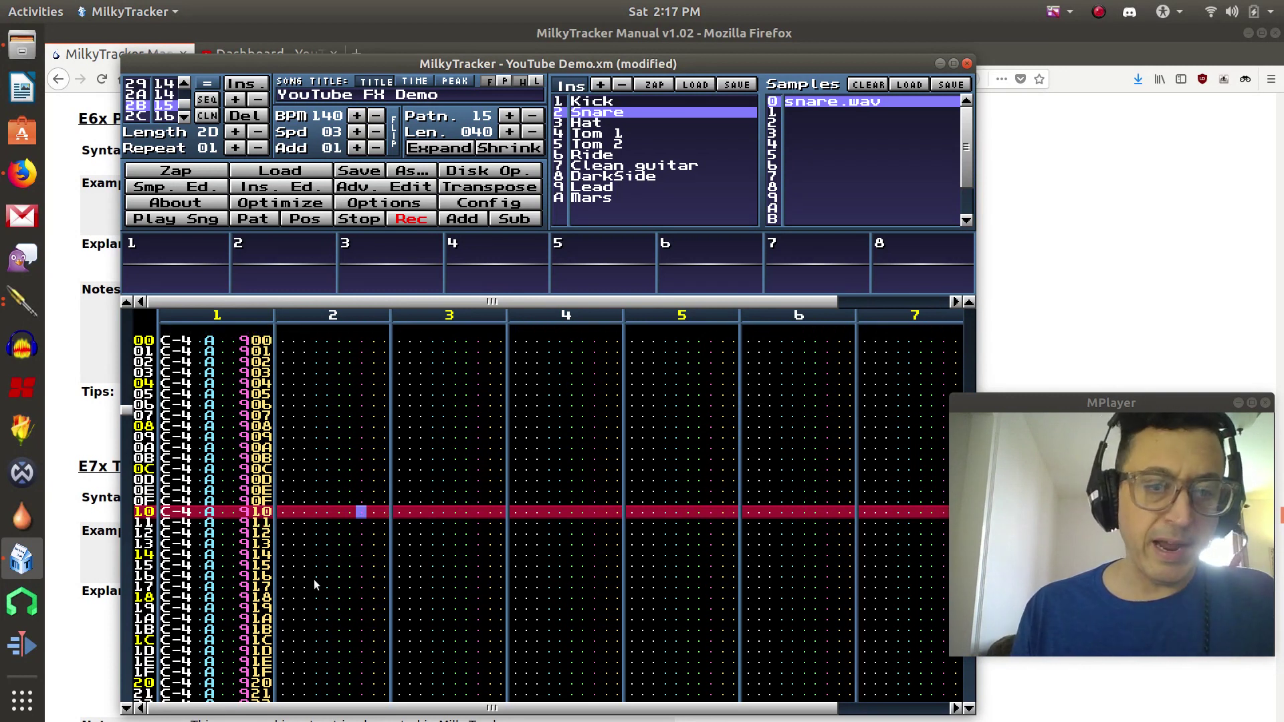
Step: Clear the notes and instruments in rows 08 to 11 of track 1 in pattern 15, leaving the 9xx effects in place
scroll(314, 579, up, 2)
key(Left)
key(Left)
key(Left)
key(Left)
key(Left)
key(Left)
key(Left)
key(Left)
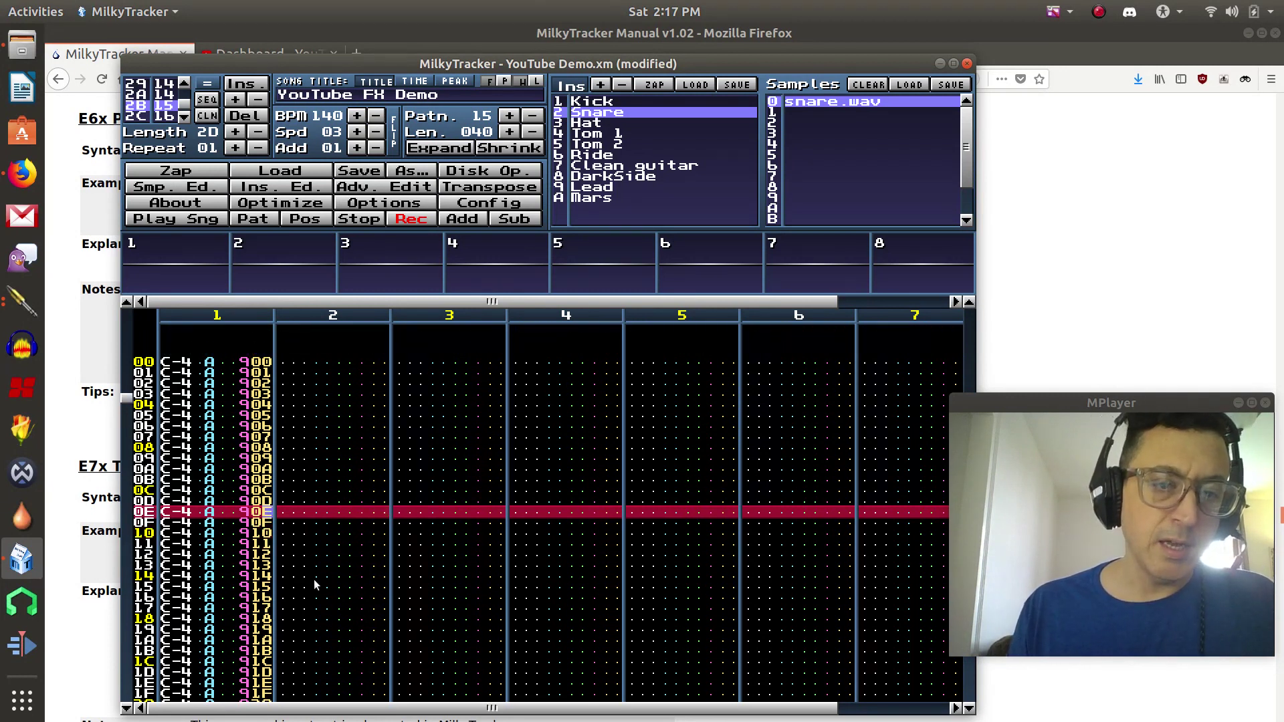
key(Left)
key(Left)
key(Left)
key(Left)
key(Left)
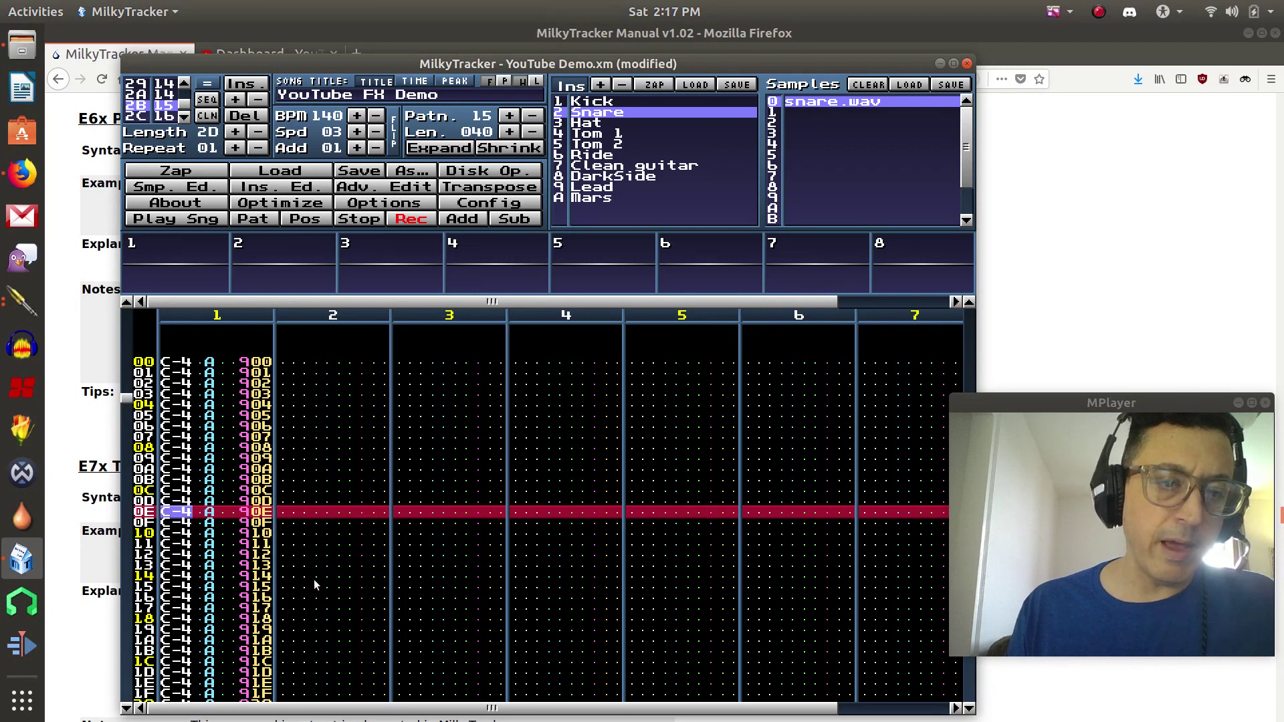
key(Up)
key(Up)
key(Up)
key(Up)
key(Up)
key(Up)
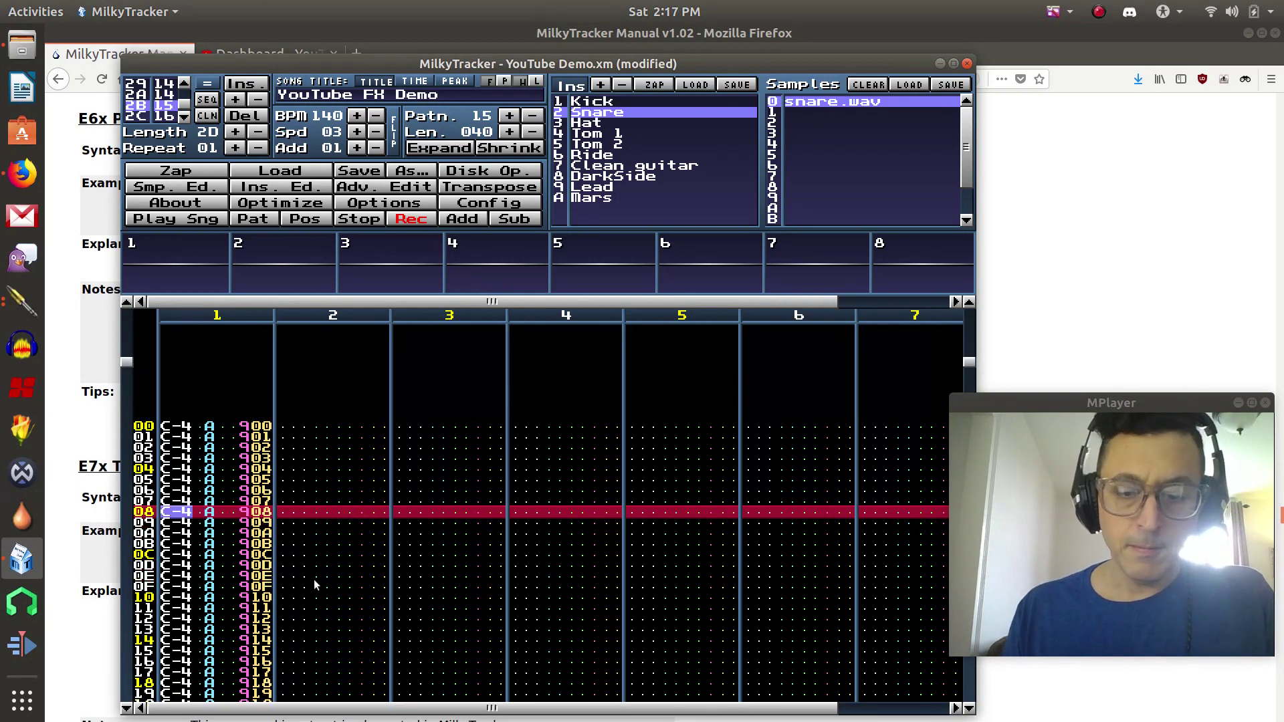
key(Delete)
key(Delete)
key(Delete)
key(Delete)
key(Delete)
key(Delete)
key(Delete)
key(Delete)
key(Delete)
key(Delete)
key(Down)
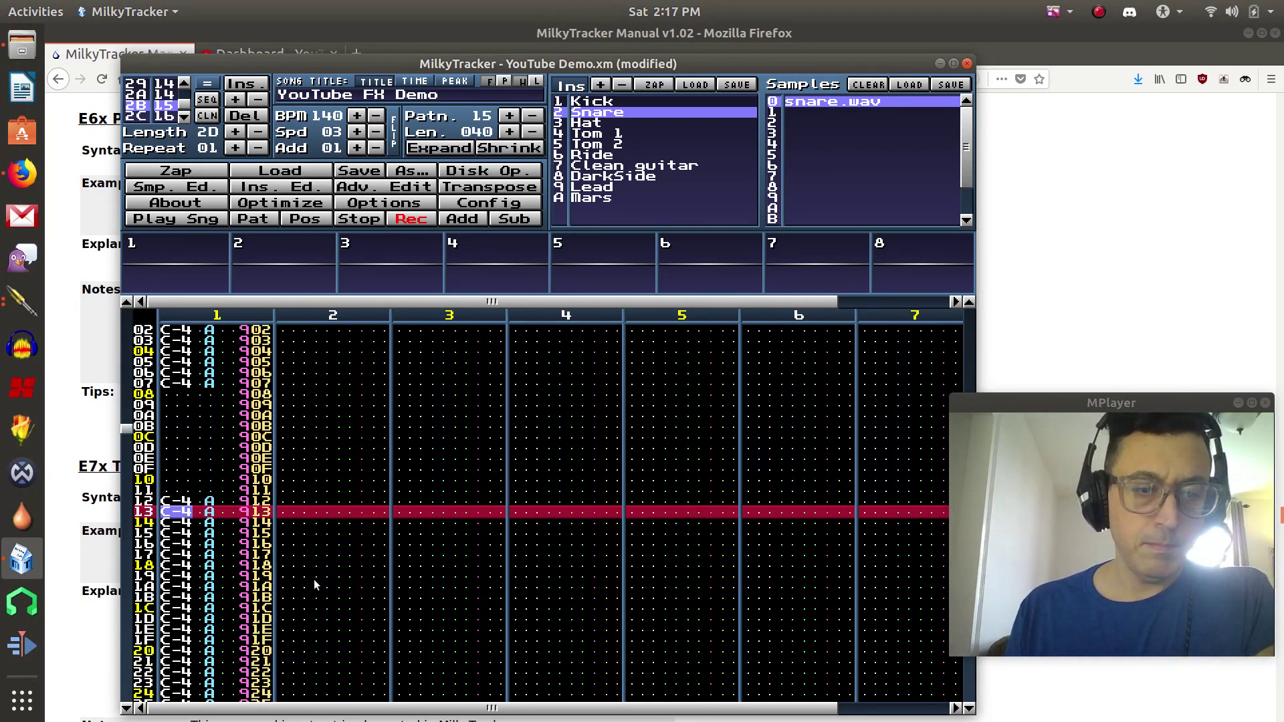
Step: Clear the notes and instruments in rows 1E to 2A of track 1, keeping their 9xx effects
key(Down)
key(Down)
key(Down)
key(Down)
key(Down)
key(Down)
key(Down)
key(Down)
key(Down)
key(Down)
key(Down)
key(Delete)
key(Delete)
key(Delete)
key(Delete)
key(Delete)
key(Delete)
key(Delete)
key(Delete)
key(Delete)
key(Delete)
key(Delete)
key(Delete)
key(Delete)
key(Down)
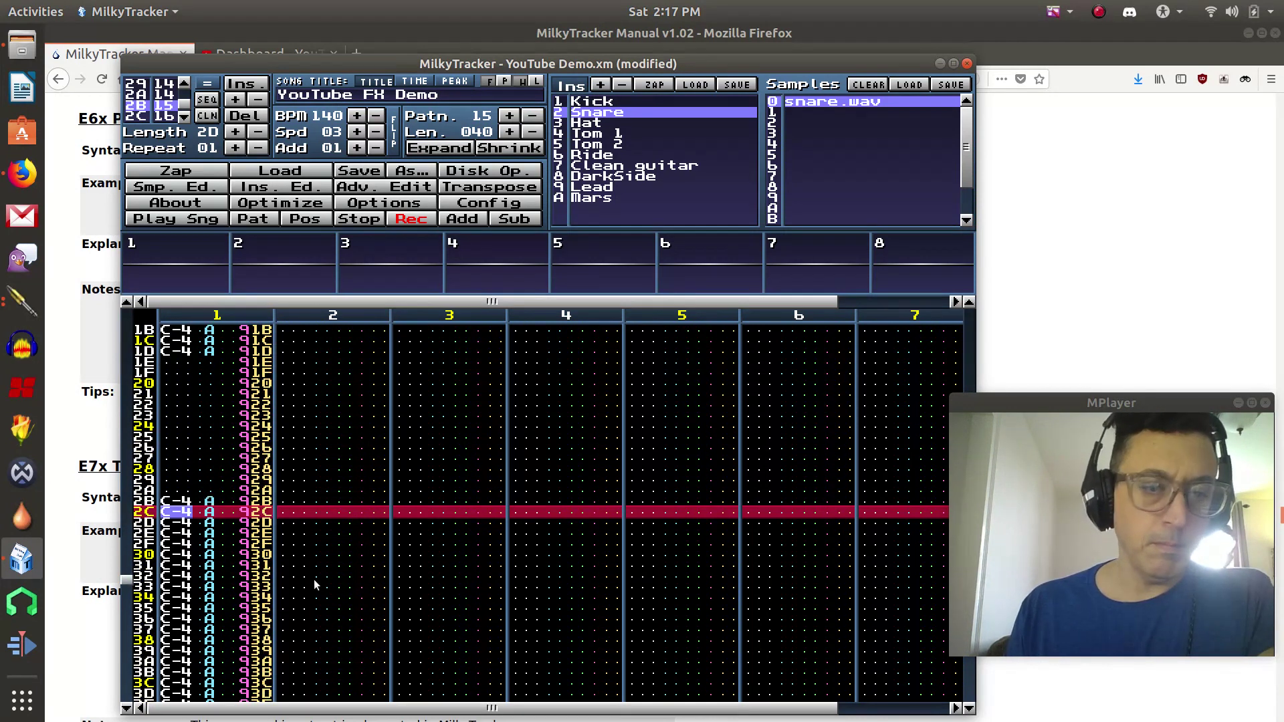
Step: Clear the notes and instruments in rows 36 to 3E of track 1, keeping their 9xx effects
key(Down)
key(Down)
key(Down)
key(Down)
key(Down)
key(Down)
key(Down)
key(Down)
key(Down)
key(Down)
key(Delete)
key(Delete)
key(Delete)
key(Delete)
key(Delete)
key(Delete)
key(Delete)
key(Delete)
key(Delete)
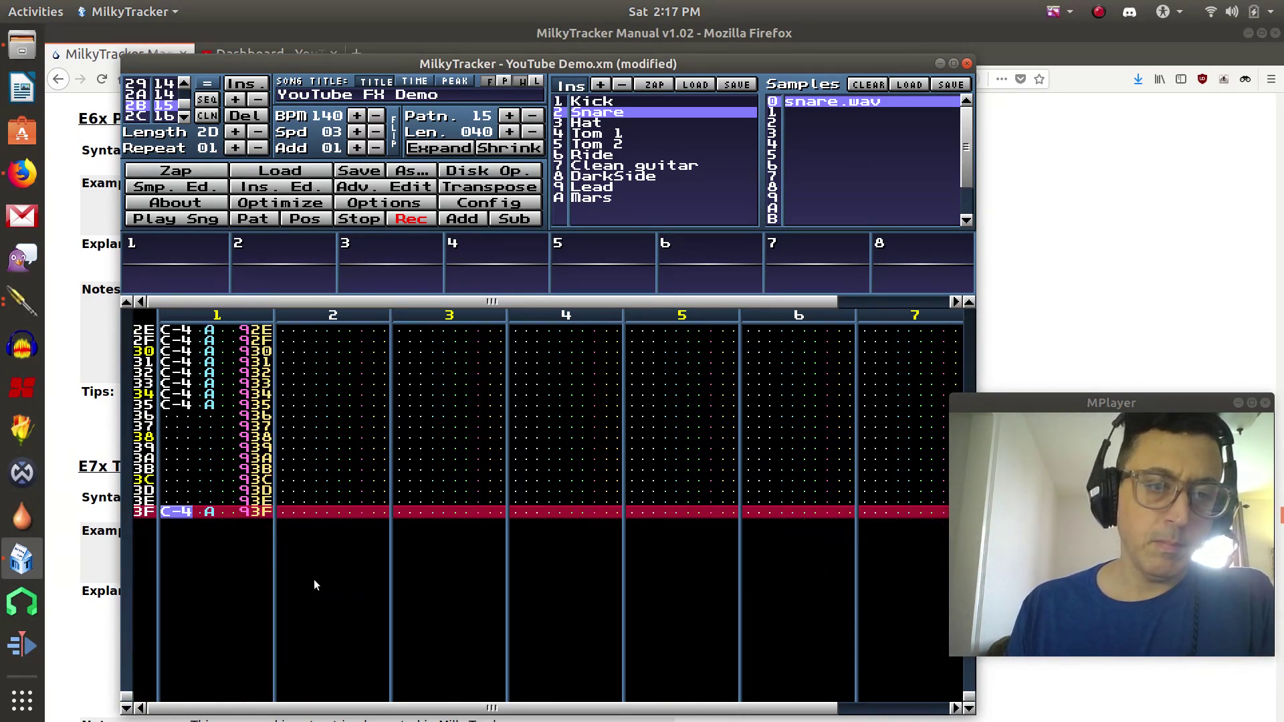
Step: Play the song from order position 29
click(148, 84)
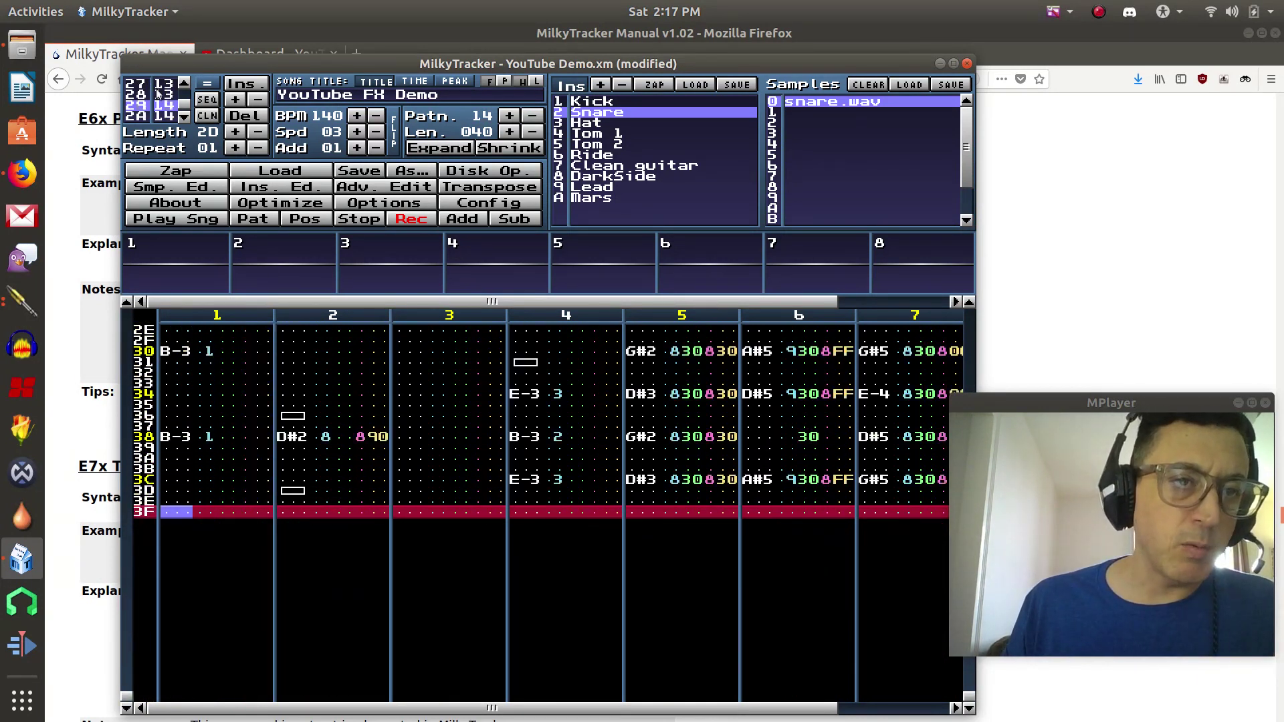
click(187, 215)
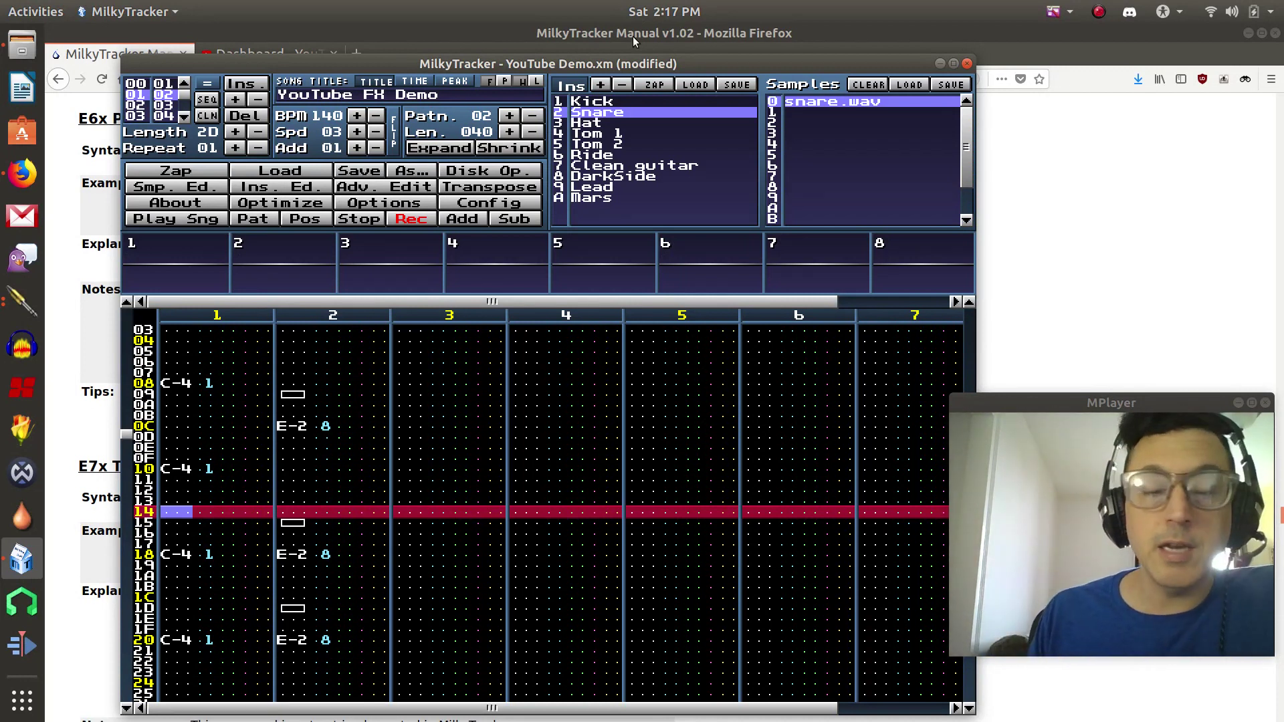
Step: Switch to the MilkyTracker manual in Firefox and read the E7x Tremolo control, E8x Set note panning position and E9x Re-trigger note entries
click(1055, 28)
scroll(478, 364, down, 5)
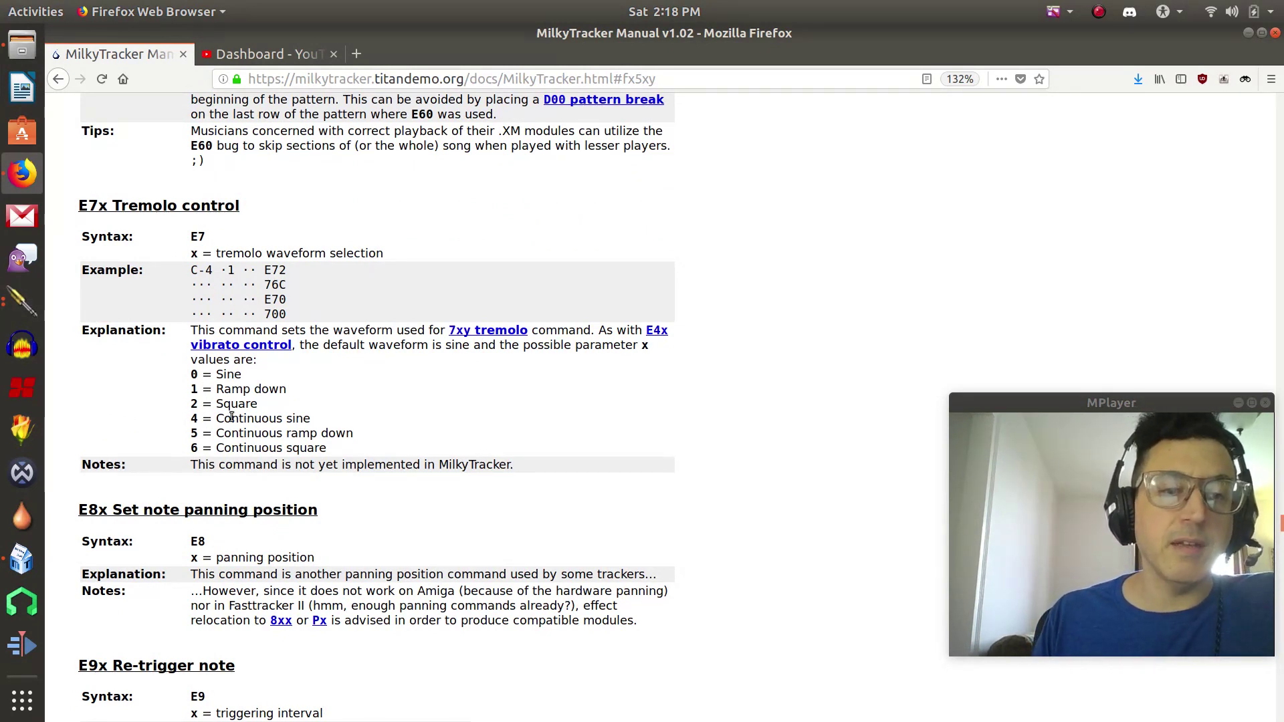
scroll(263, 418, down, 3)
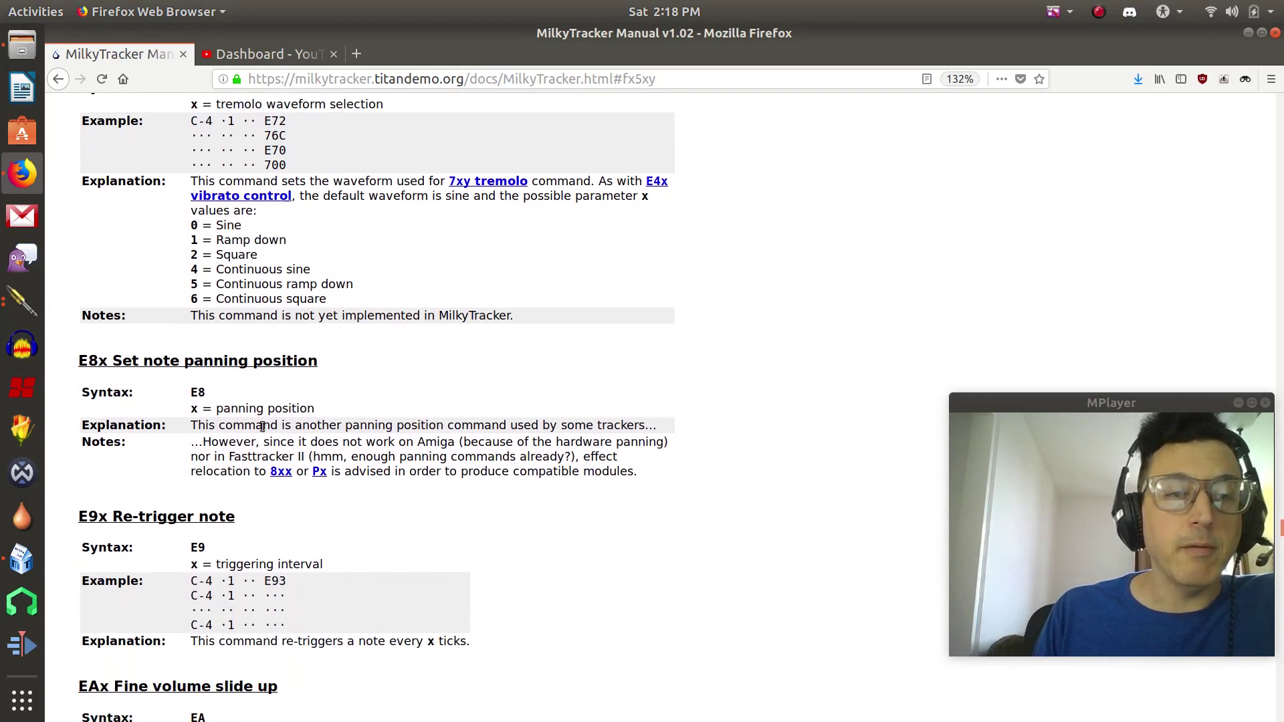
scroll(298, 439, down, 2)
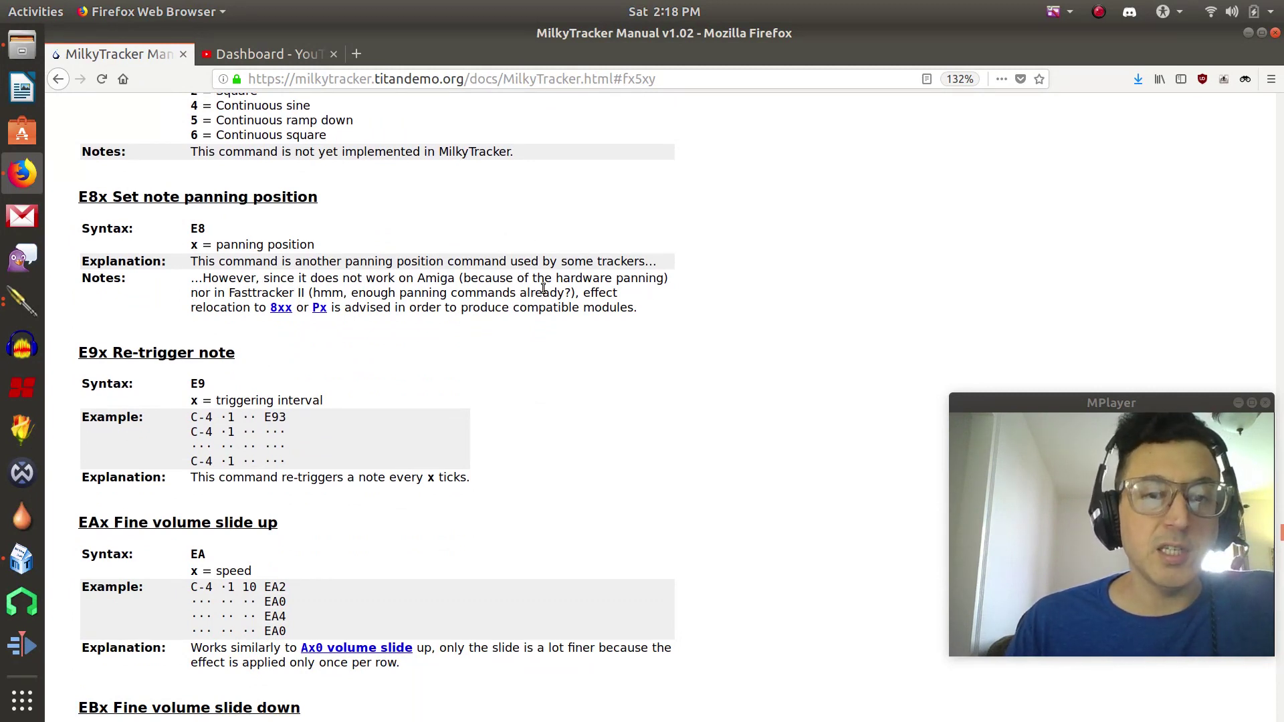
scroll(443, 286, down, 3)
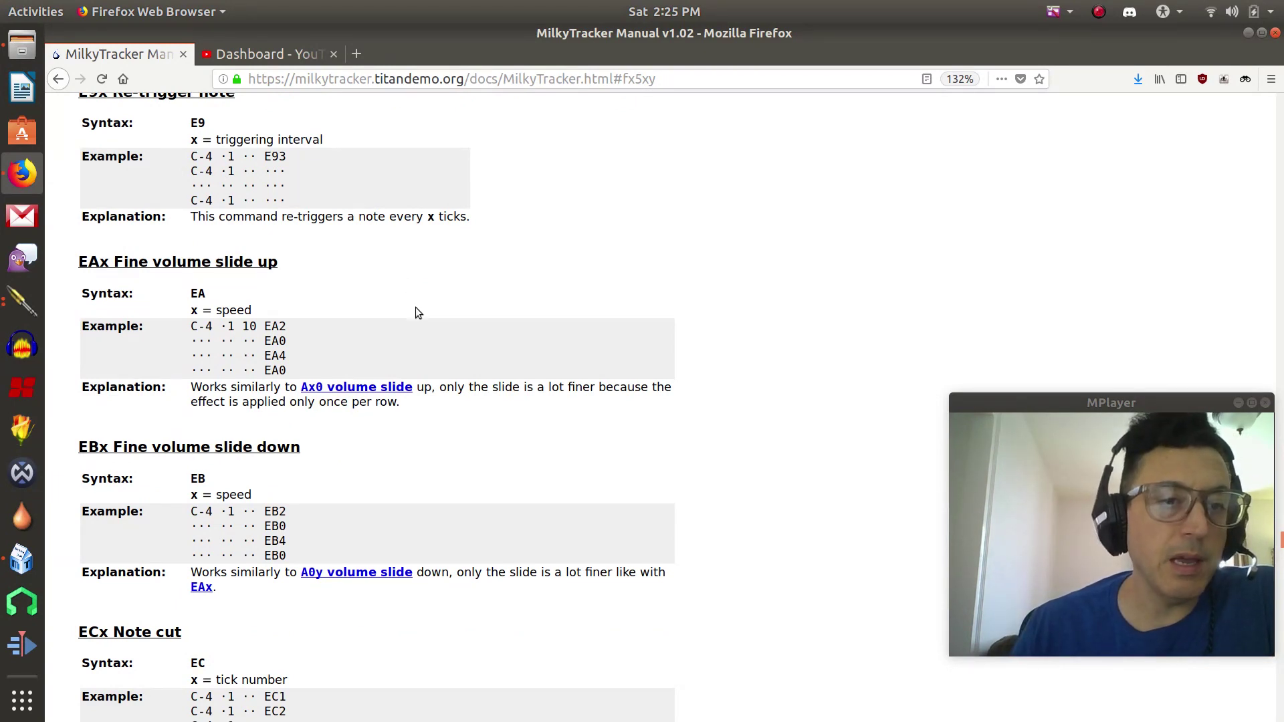
scroll(415, 312, down, 2)
scroll(416, 312, up, 3)
scroll(416, 312, up, 2)
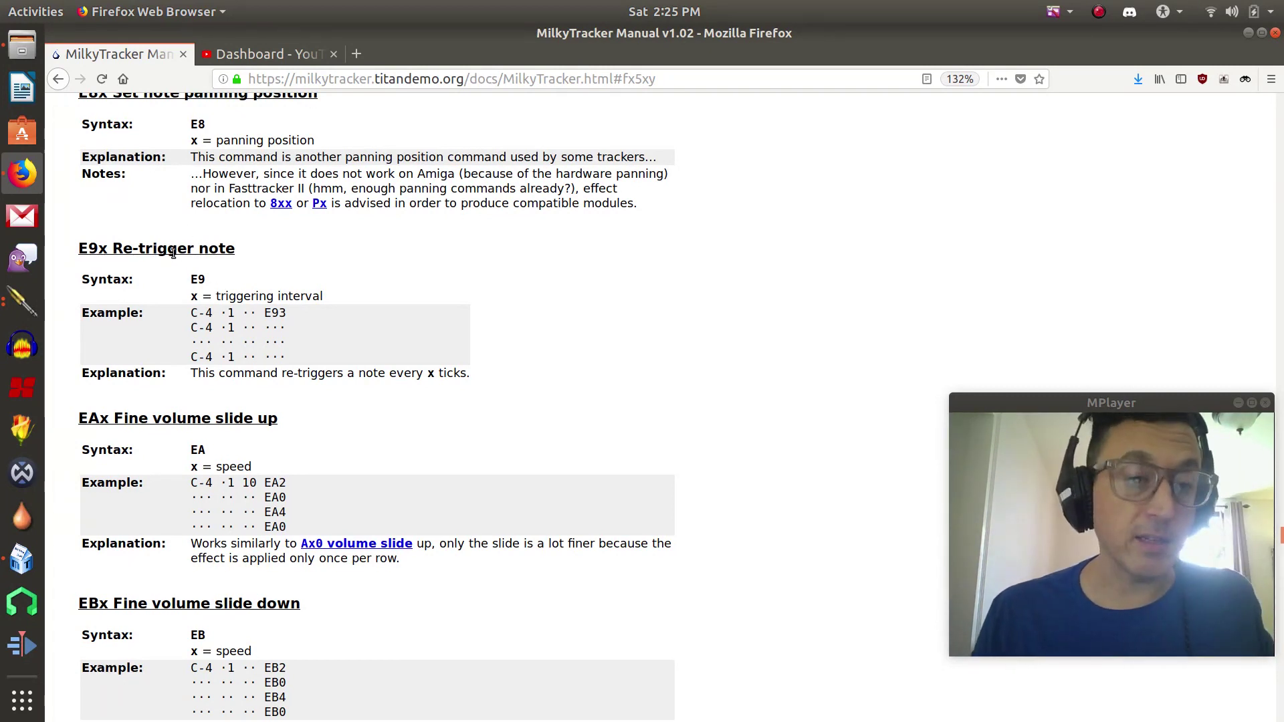
Step: Switch back to MilkyTracker and go to the E91 re-trigger effect at row 38 of track 1 in pattern 01
click(1246, 32)
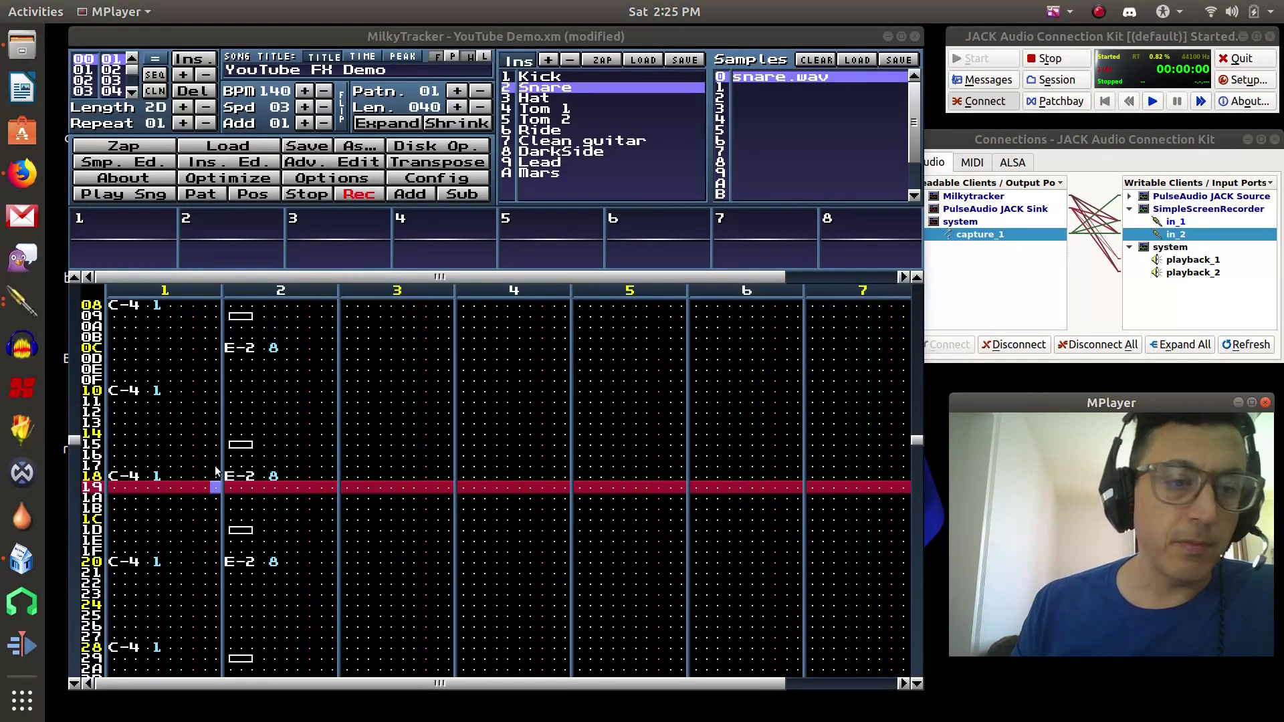
click(194, 476)
key(Left)
key(Left)
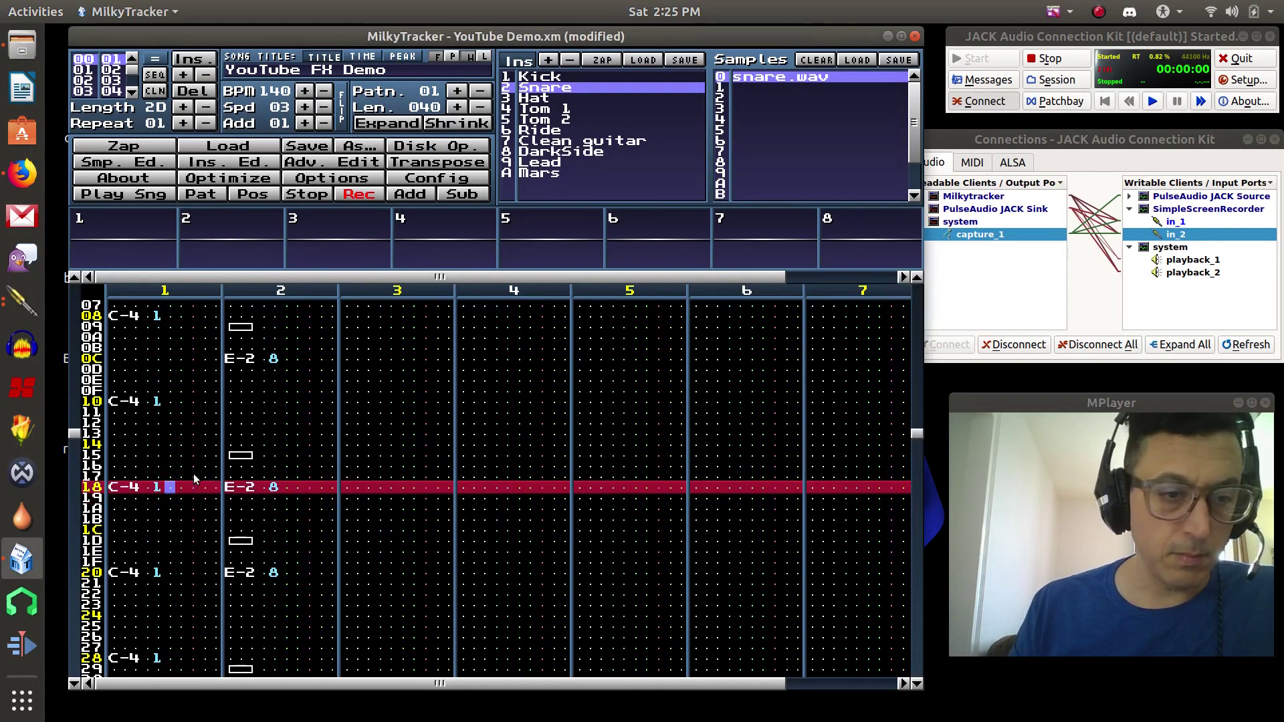
key(Right)
key(Right)
key(Down)
key(Down)
key(Down)
key(Down)
key(Down)
key(Down)
key(Down)
key(Down)
key(Down)
key(Down)
key(Down)
key(Down)
key(Down)
key(Down)
key(Down)
key(Down)
key(Down)
key(Down)
key(Down)
key(Down)
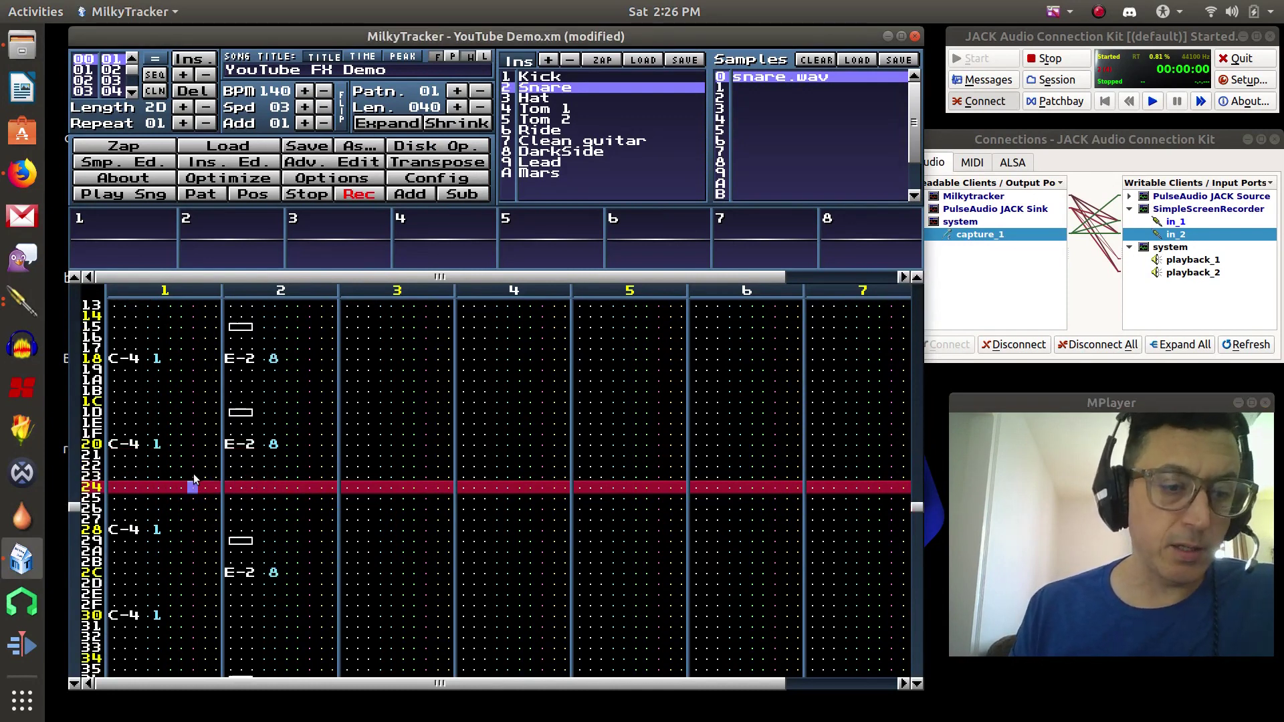
key(Down)
key(Down)
key(Down)
key(Down)
key(Down)
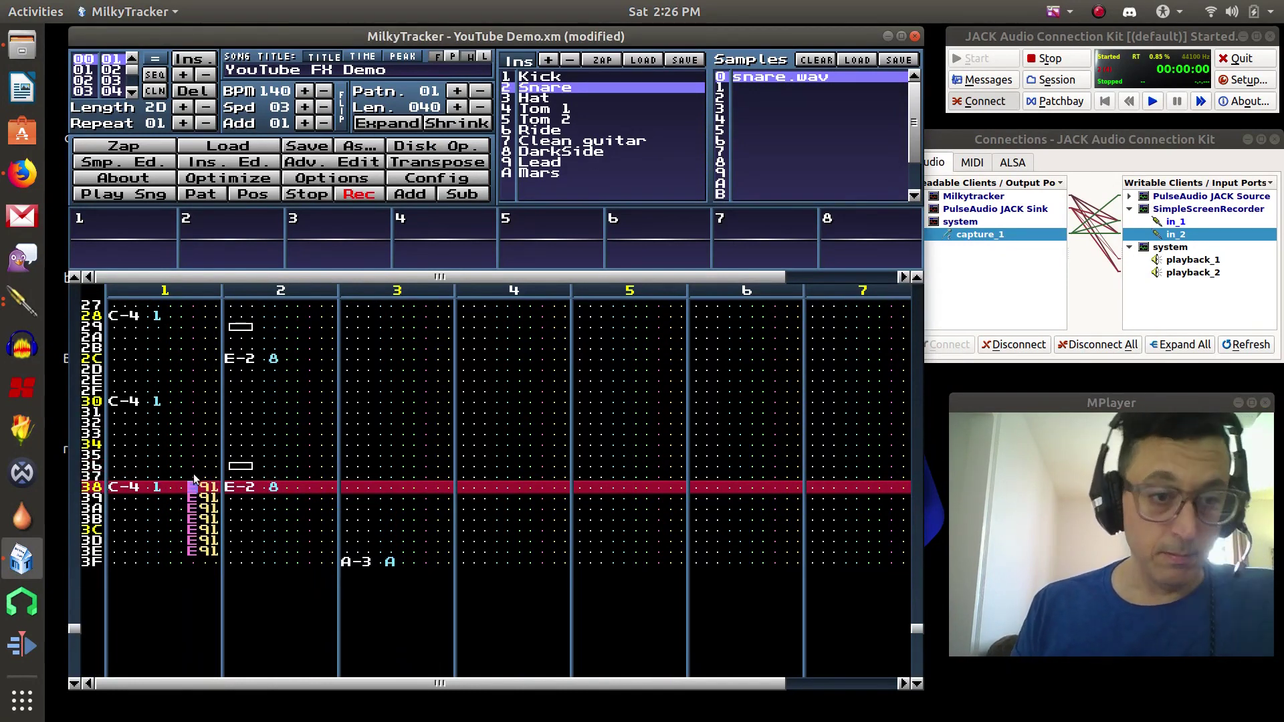
Step: Place the cursor within the E91 effect at row 38, play pattern 01 to hear the re-triggered kick, and stop playback
key(Left)
key(Left)
key(Left)
key(Left)
key(Left)
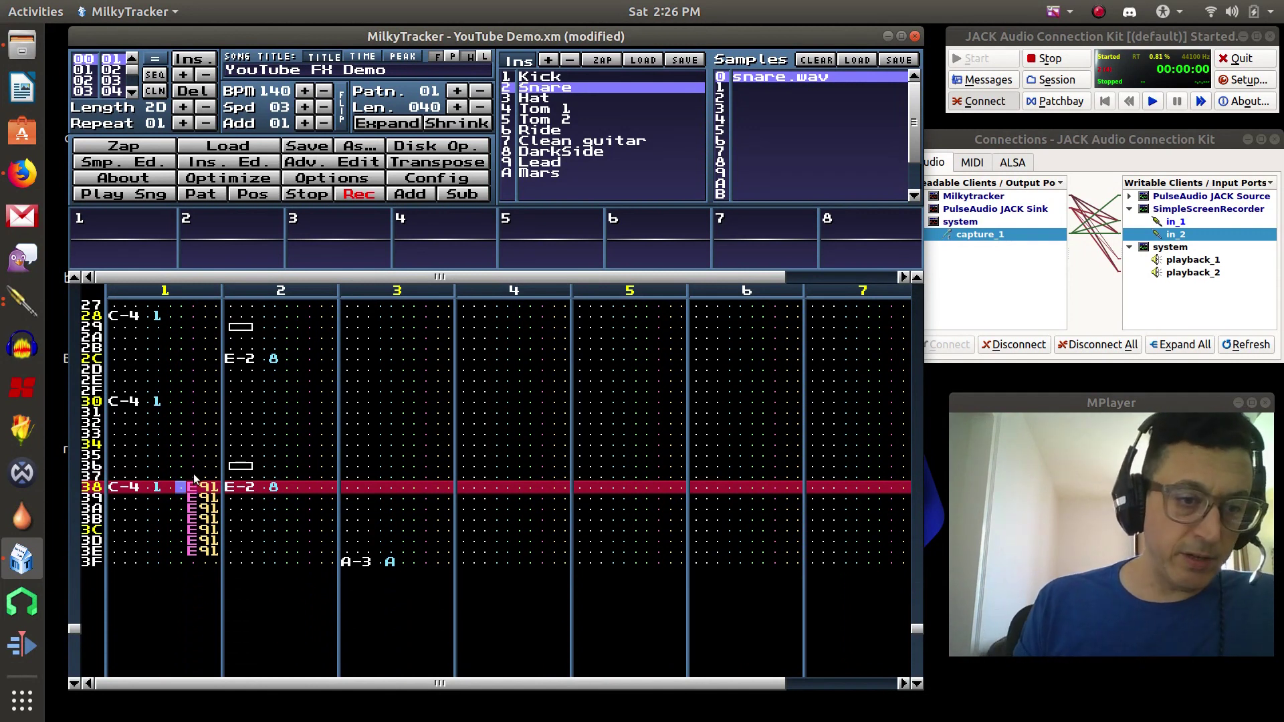
key(Right)
key(Right)
key(Right)
key(Right)
key(Right)
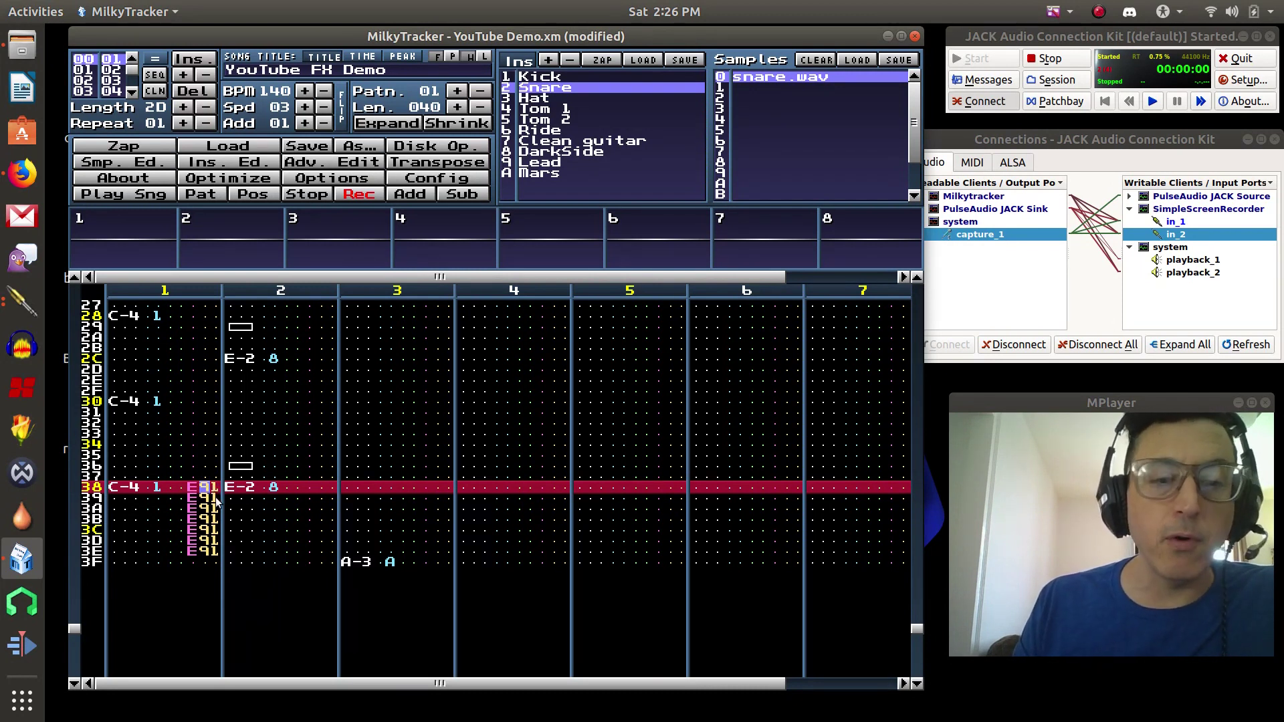
click(209, 199)
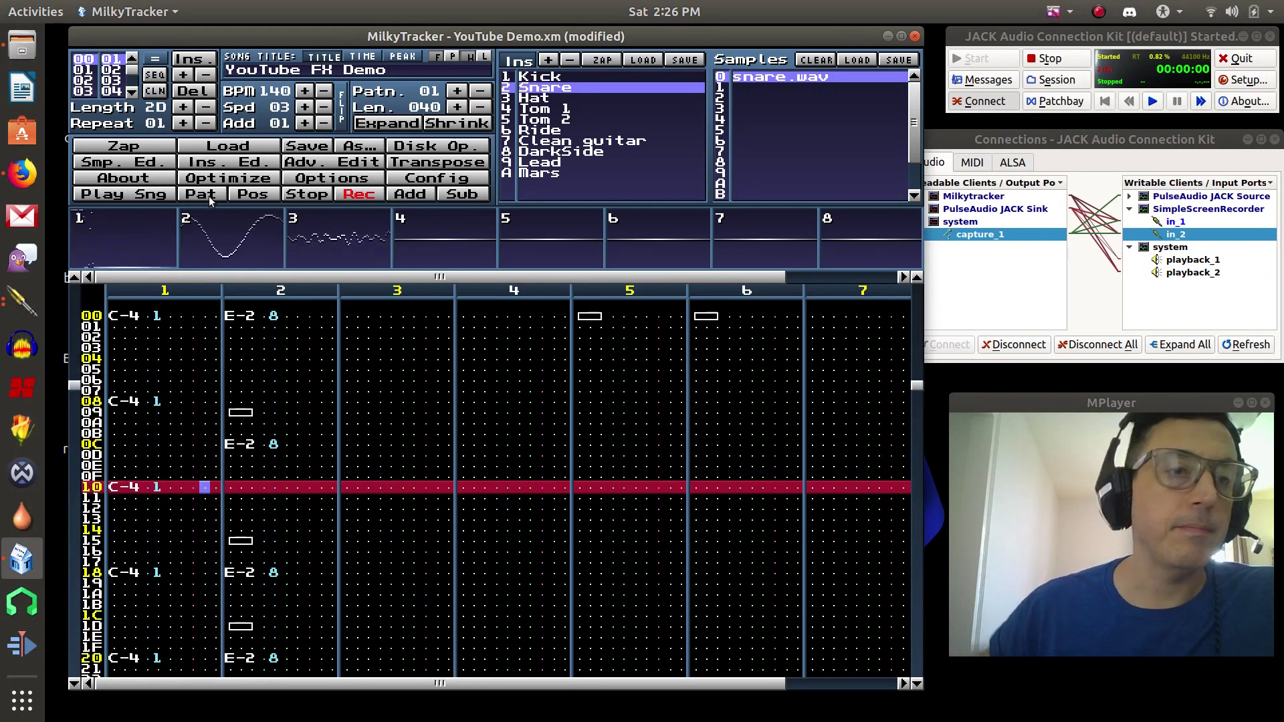
click(309, 194)
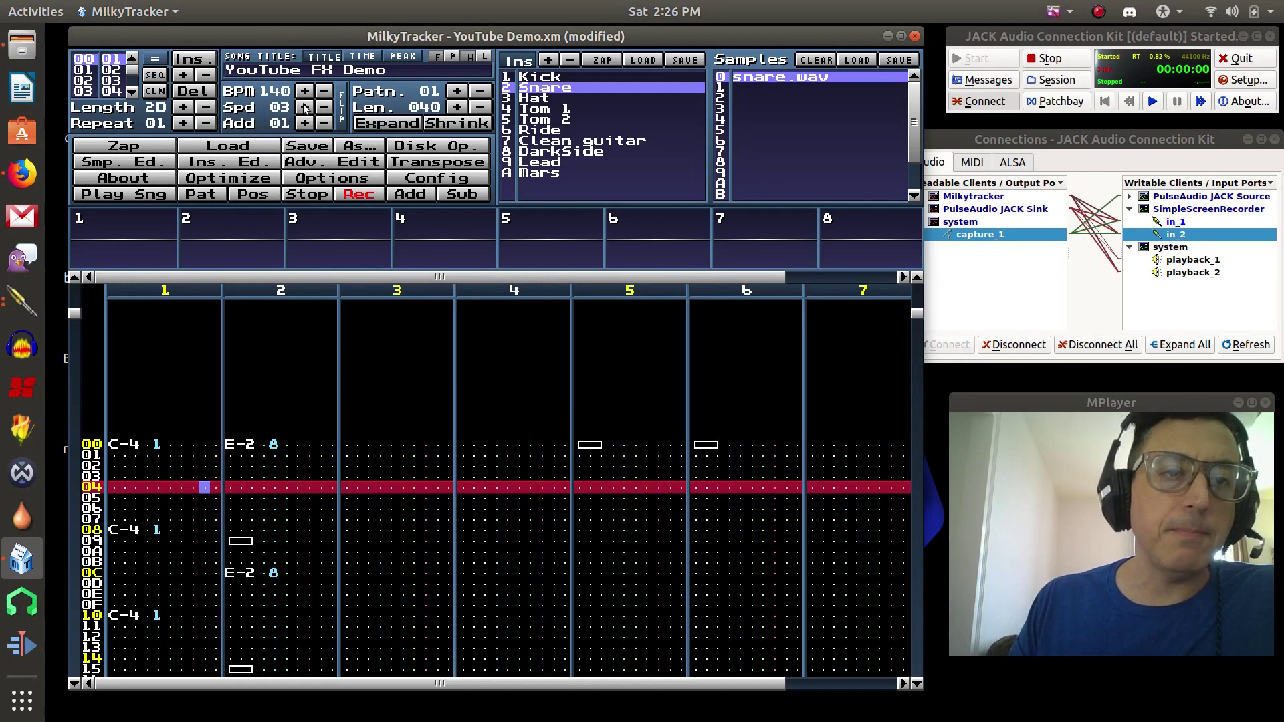
Step: Change the E91 effects in rows 38 to 3E of track 1 to E92, and play pattern 01 to hear them
scroll(203, 357, down, 12)
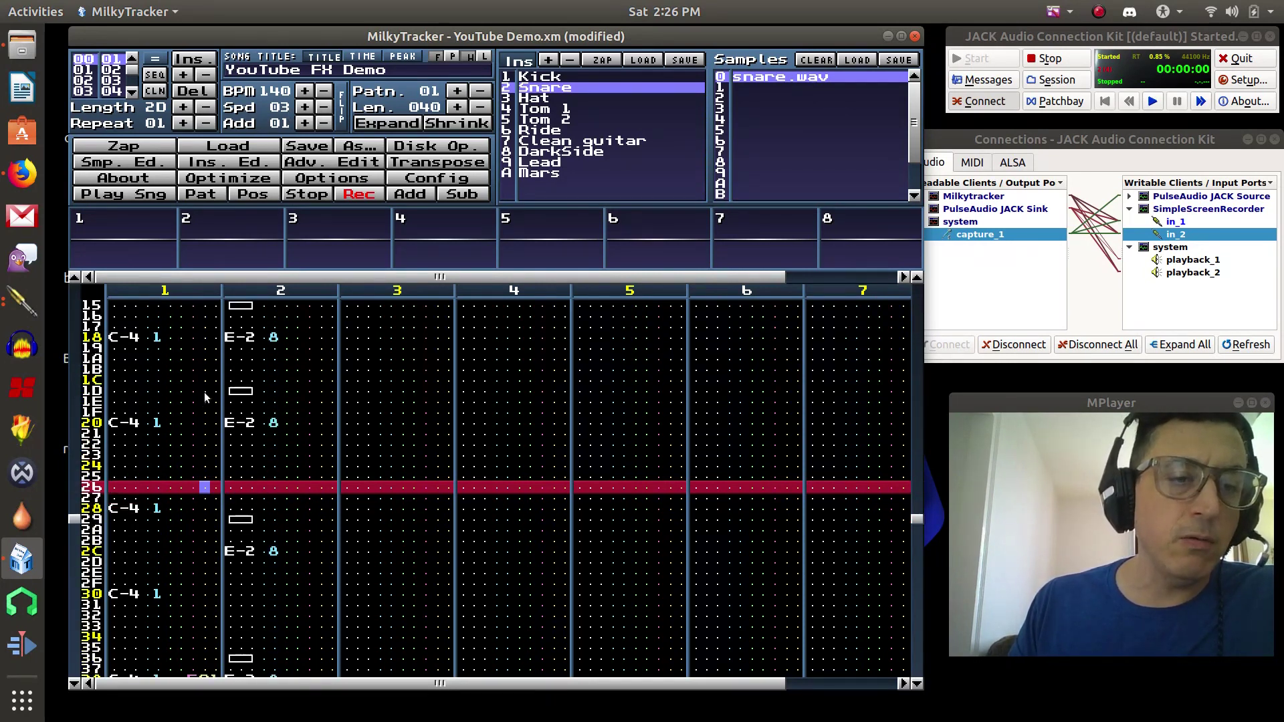
scroll(205, 397, down, 3)
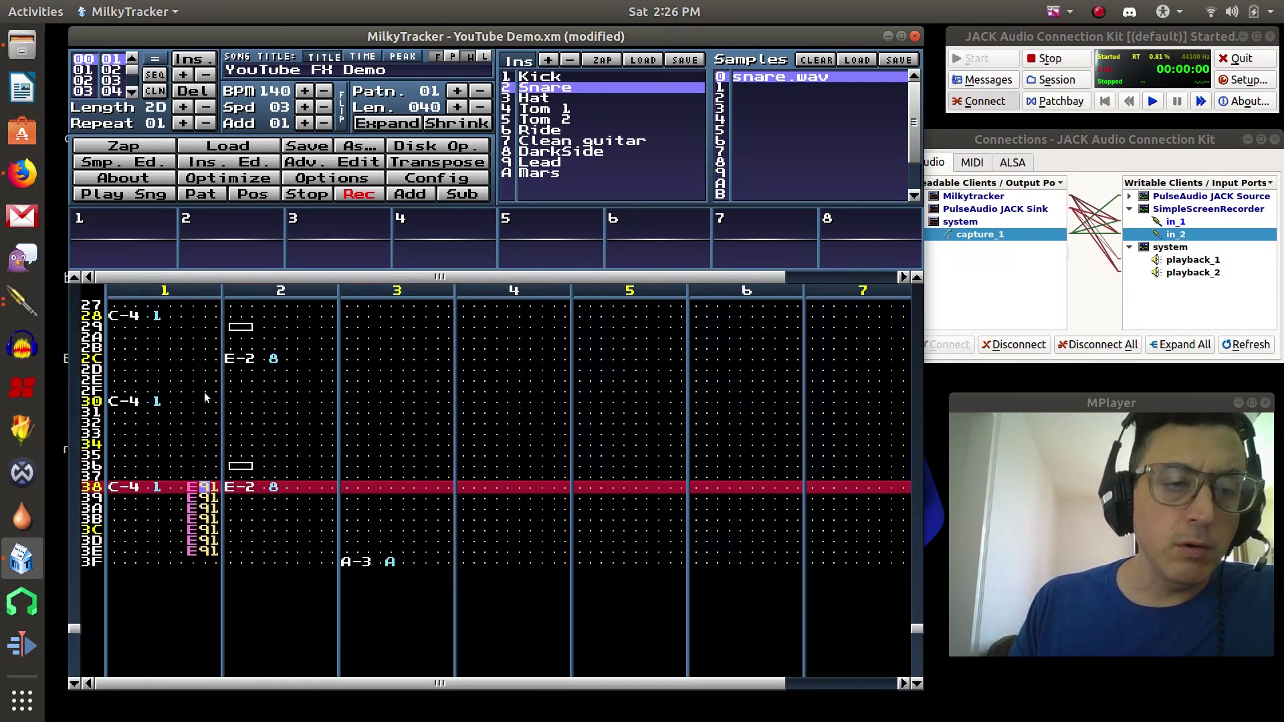
text(2)
key(KP_Enter)
text(a)
key(Return)
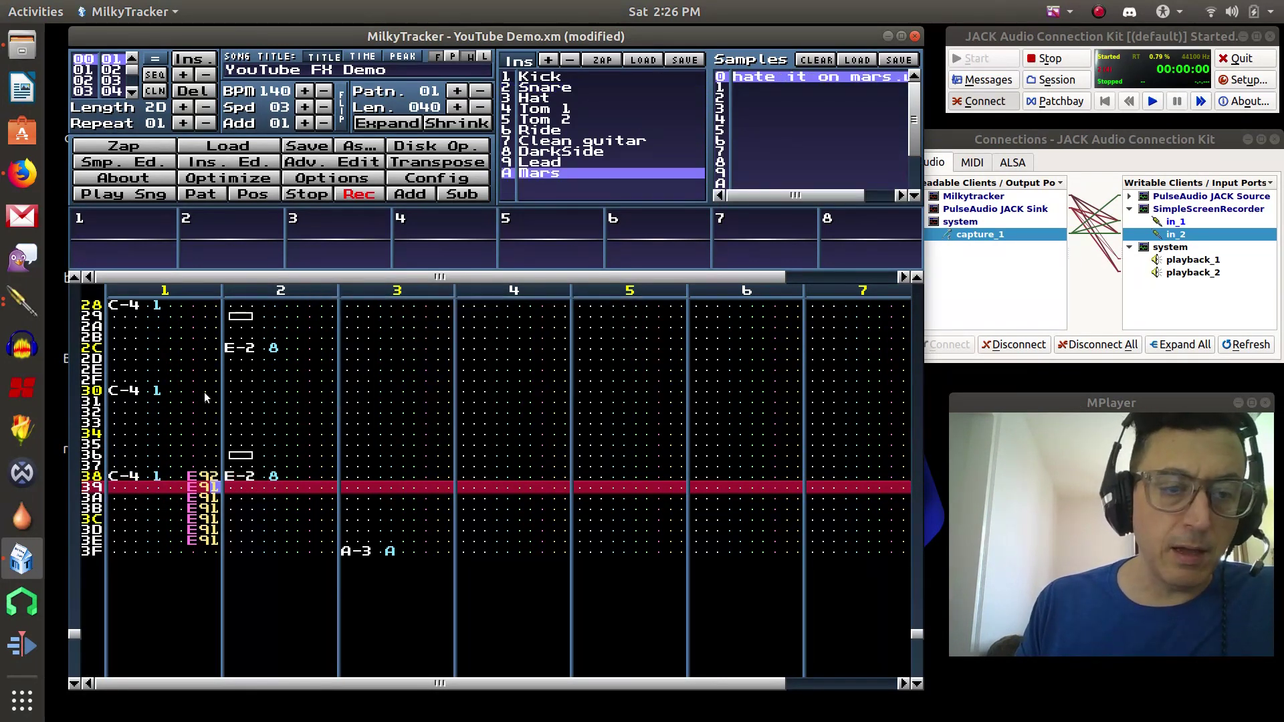
text(222222)
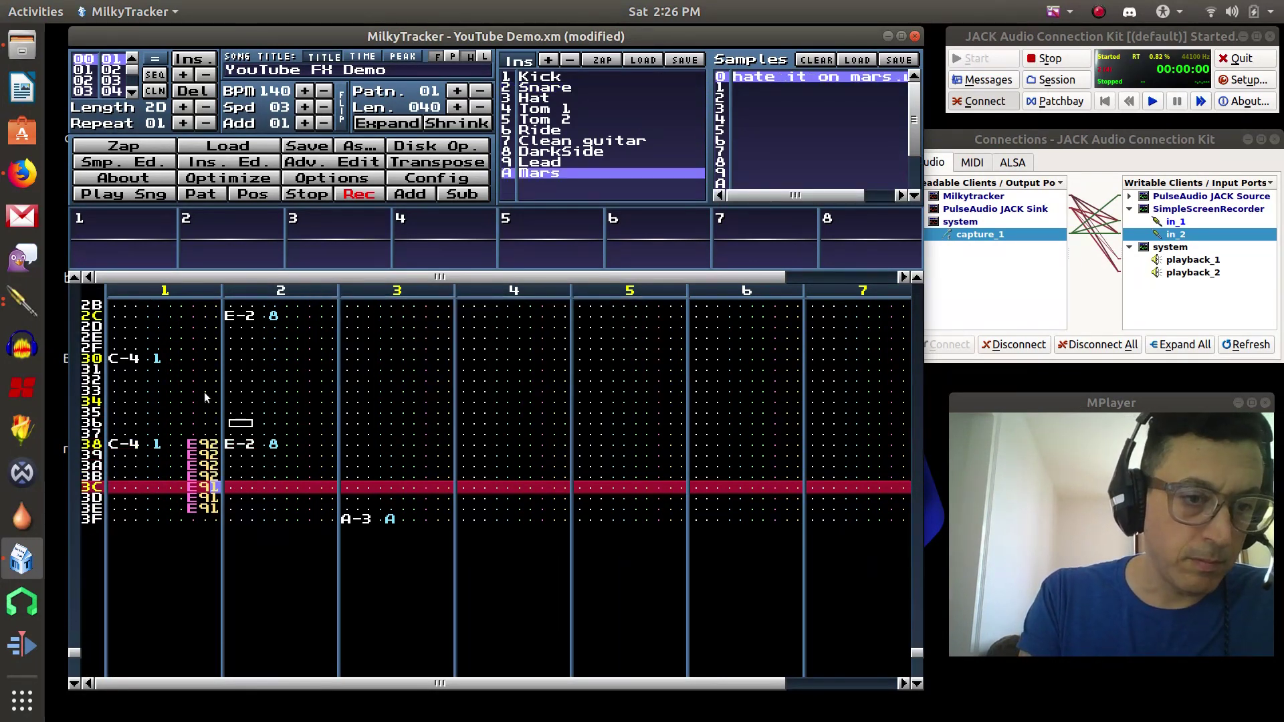
click(189, 201)
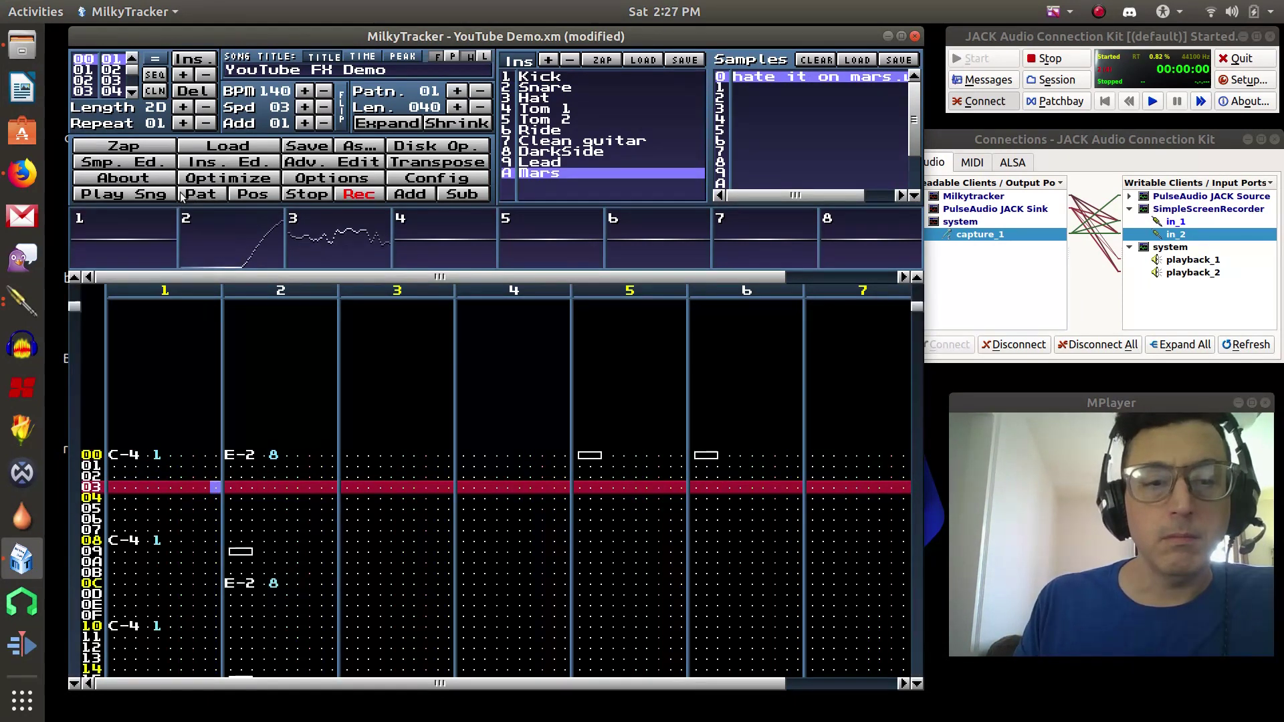
click(311, 194)
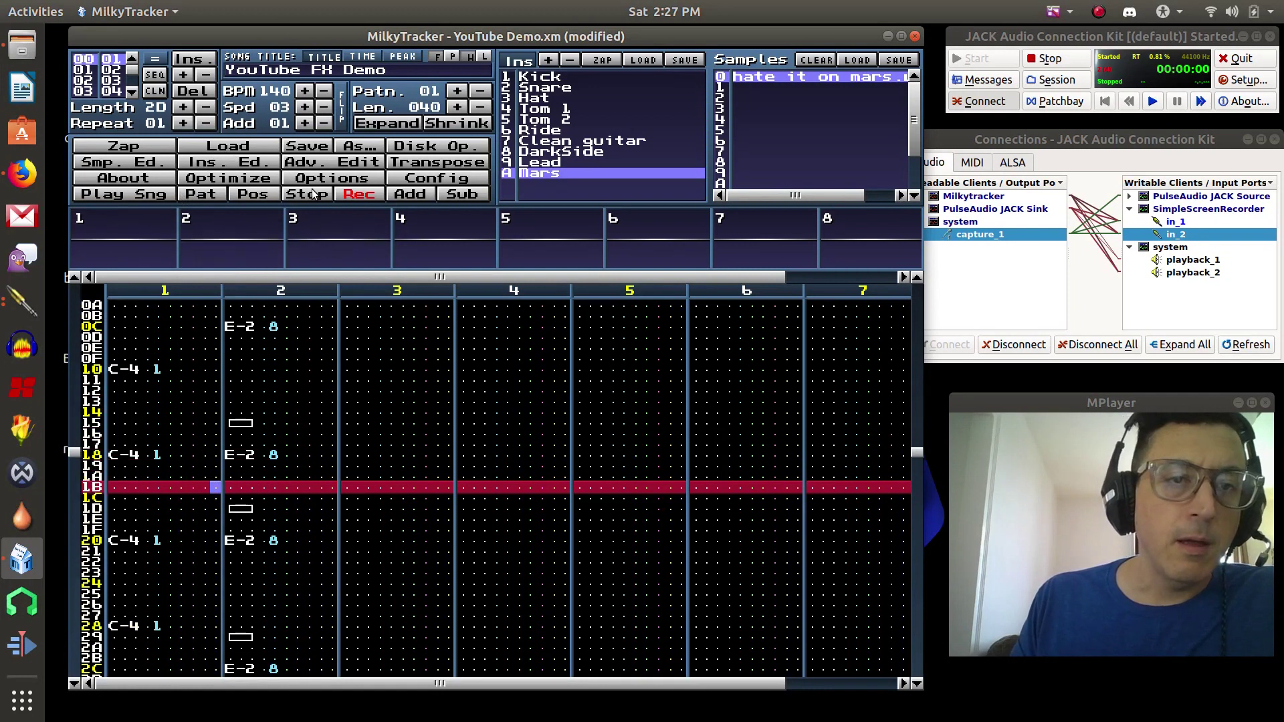
Step: Set the song speed to 04, play pattern 01 to hear the E92 re-trigger at that speed, and stop playback
click(305, 107)
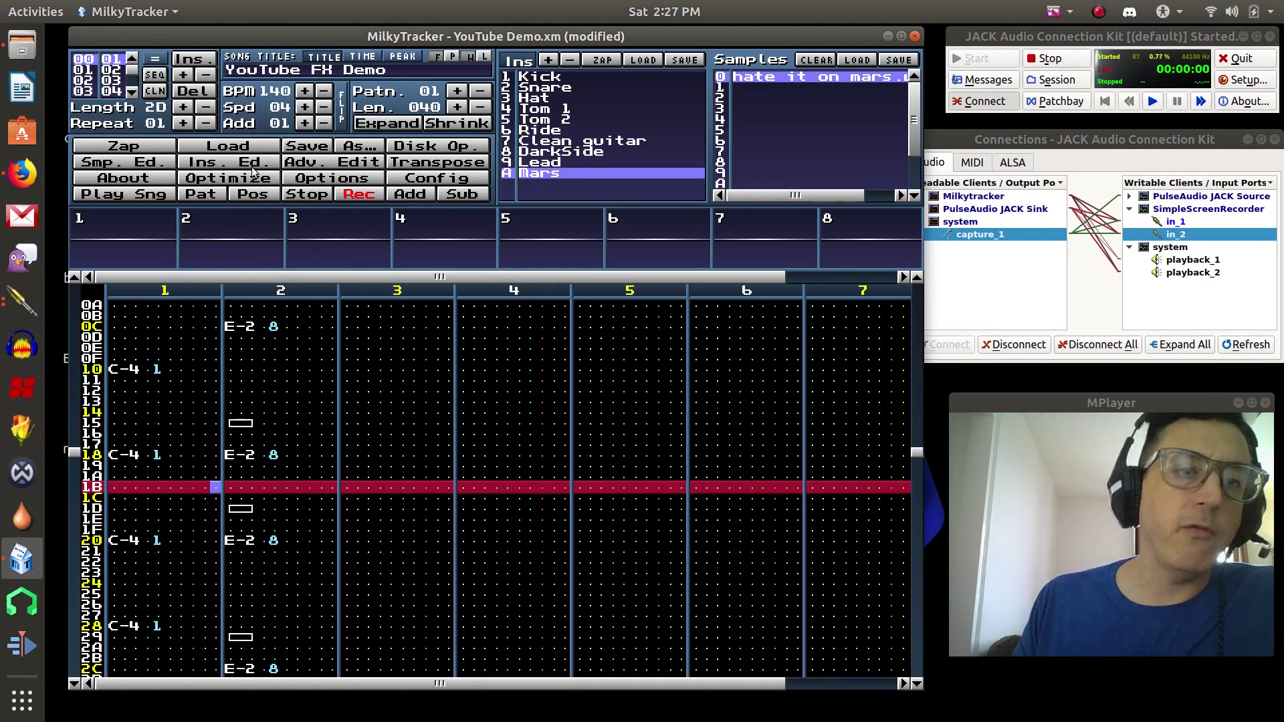
click(216, 193)
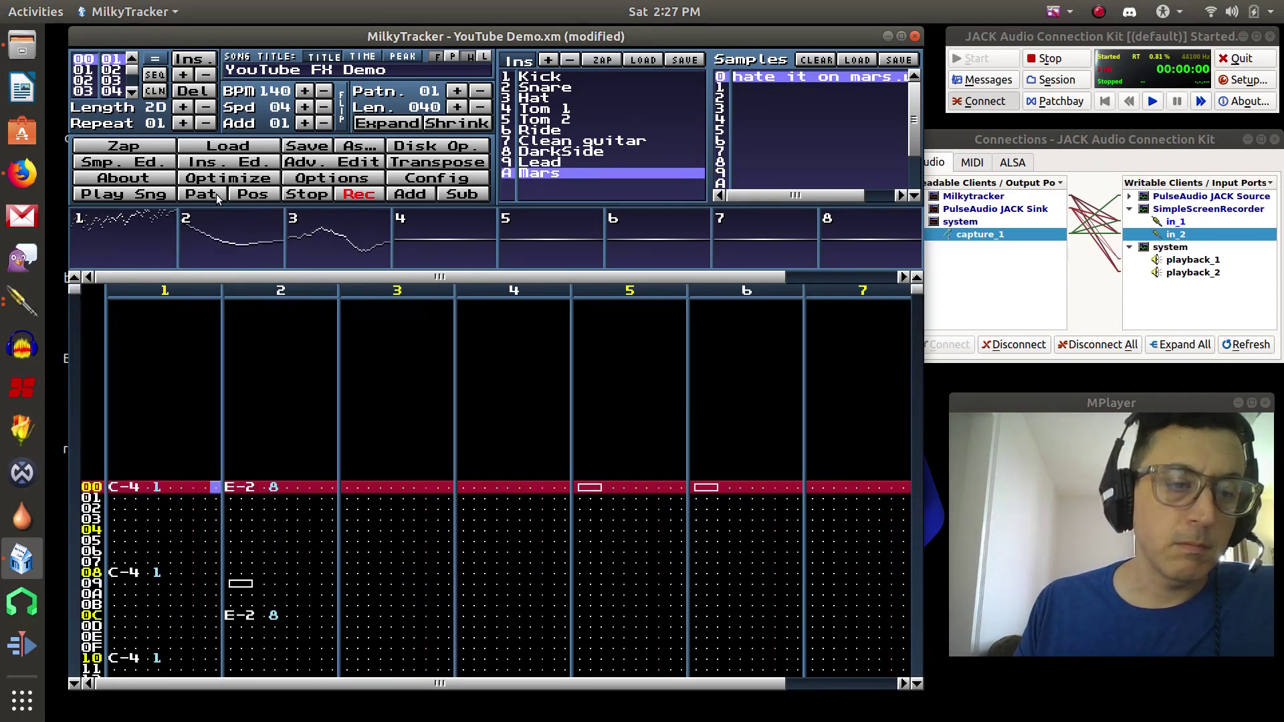
click(322, 195)
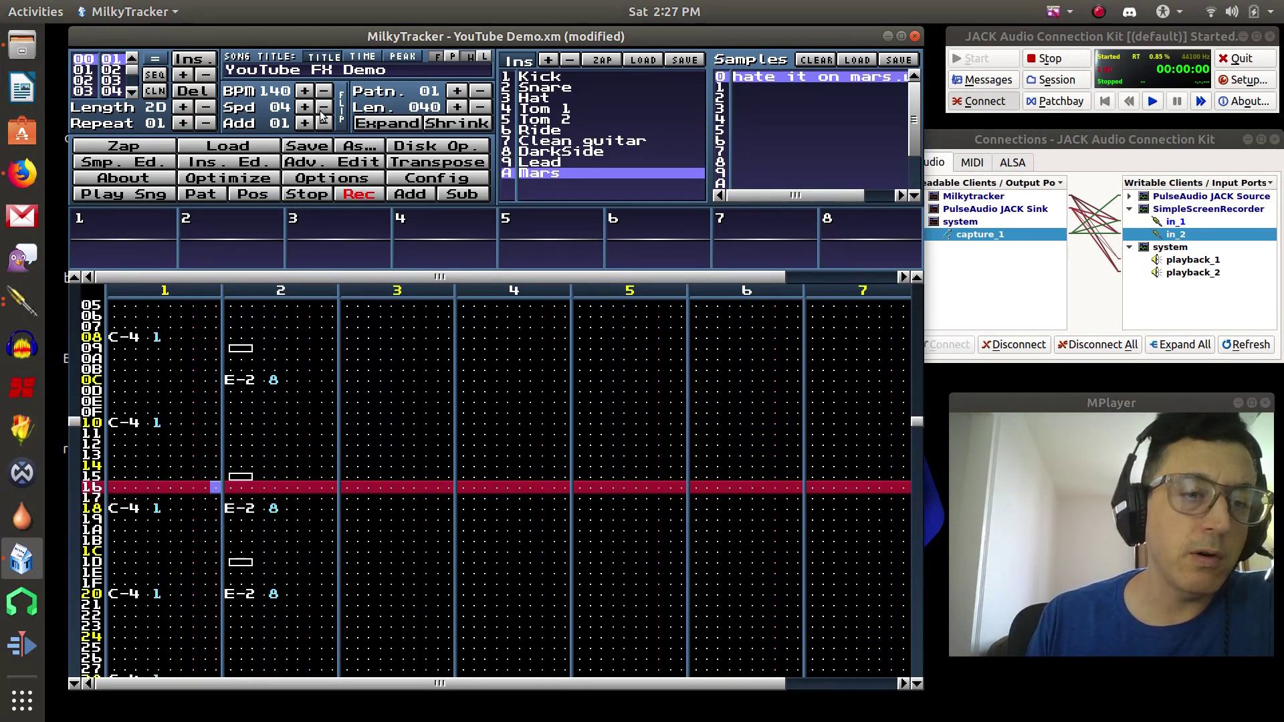
key(space)
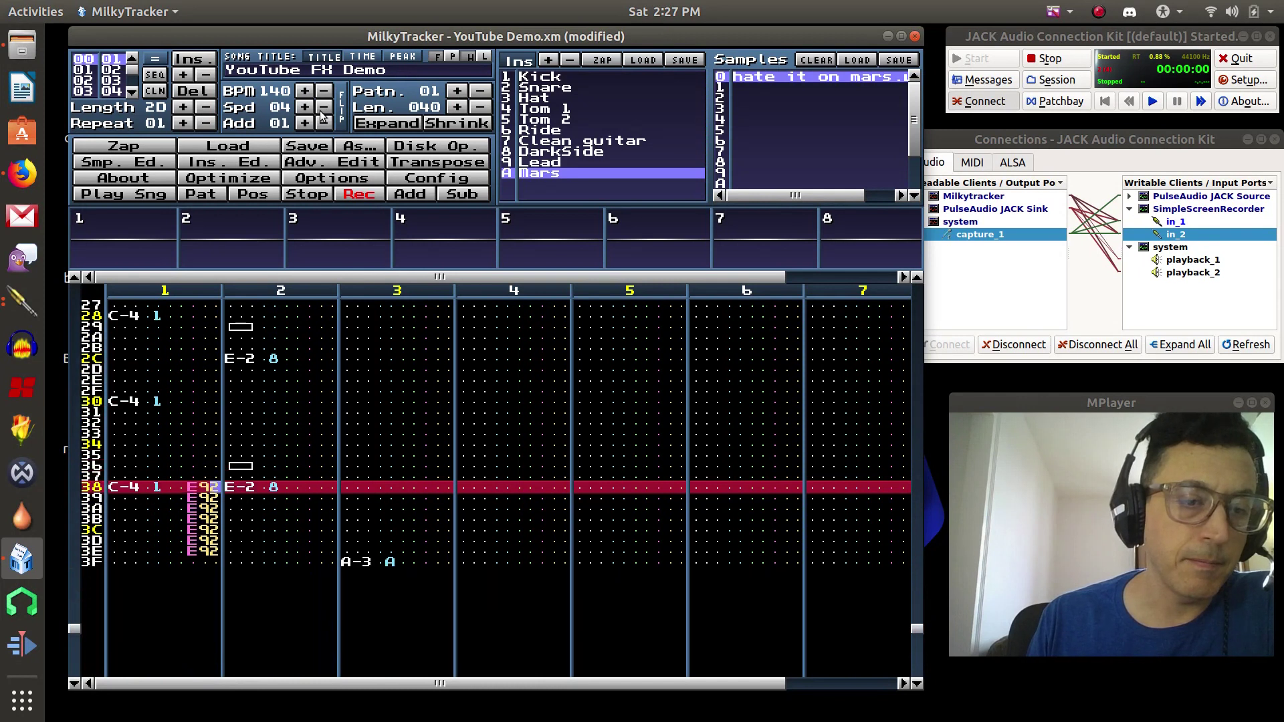
Step: Delete the E92 effects from rows 38 to 3E of track 1 in pattern 01
key(Left)
key(Left)
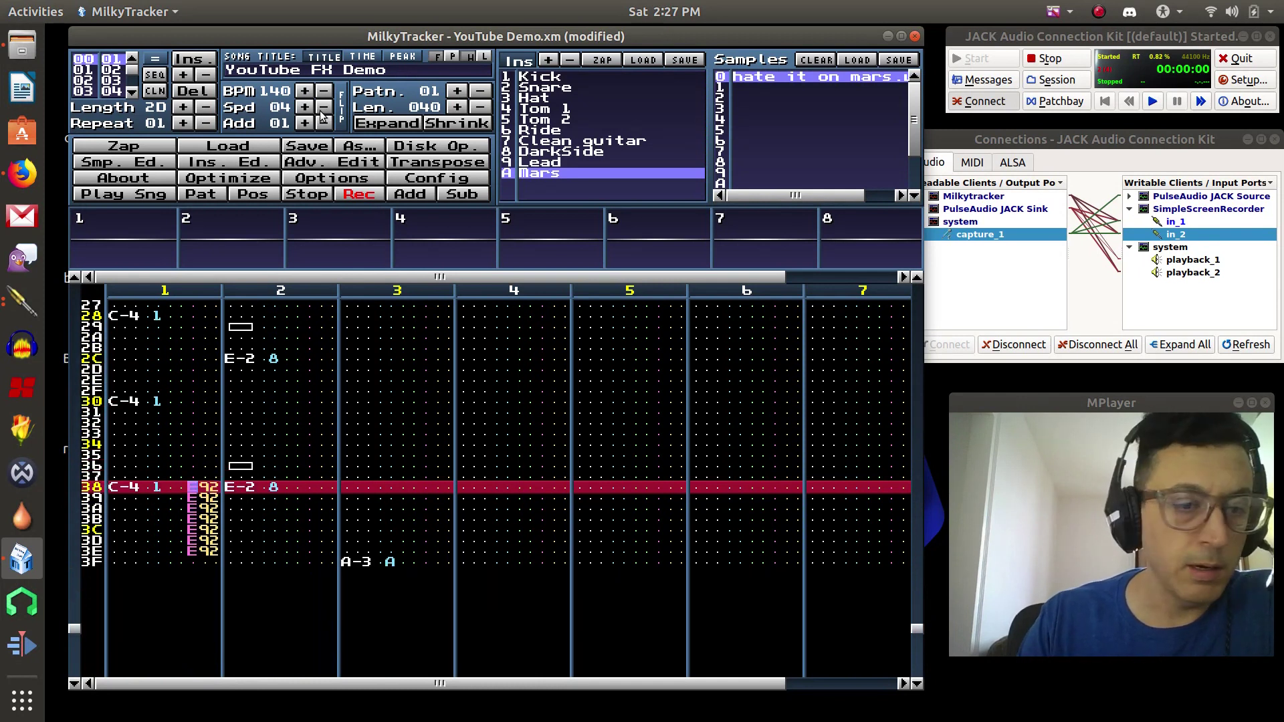
key(Delete)
key(Delete)
key(Delete)
key(Delete)
key(Delete)
key(Delete)
key(Delete)
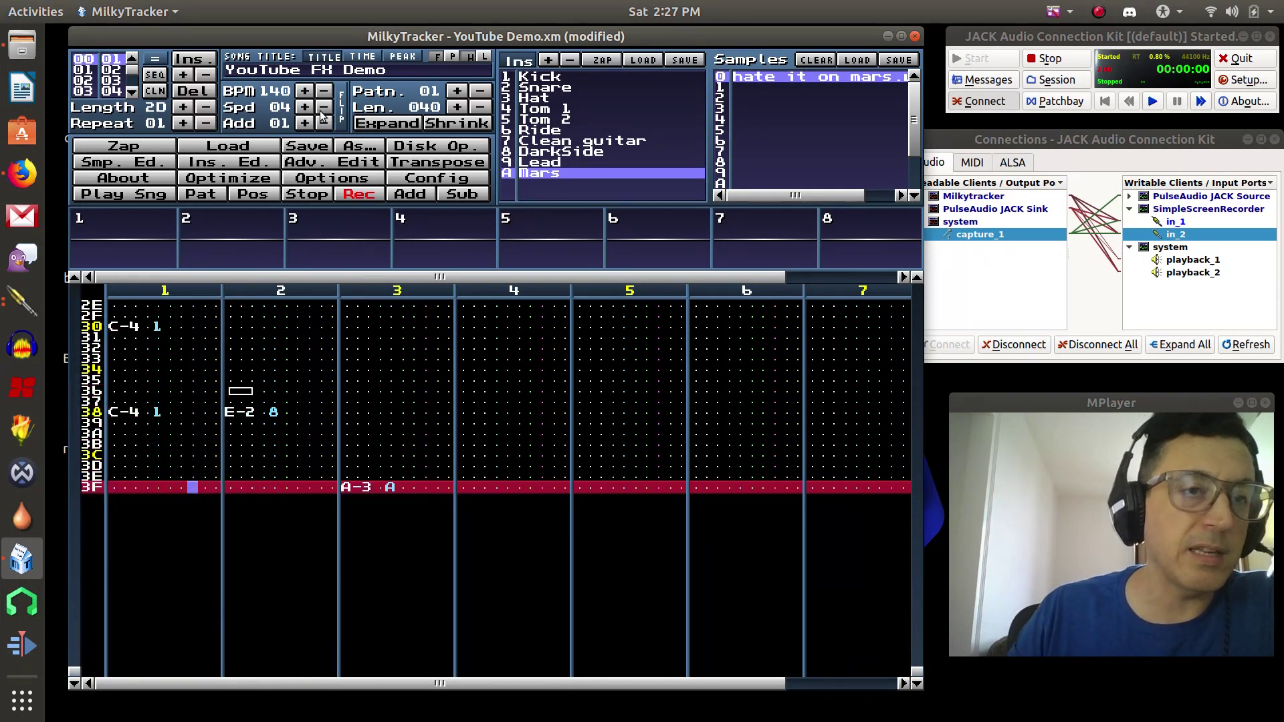
Step: Go to pattern 16 at order position 2C and enter an E90 effect beside the snare note on row 00 of track 2
drag(132, 70, 139, 107)
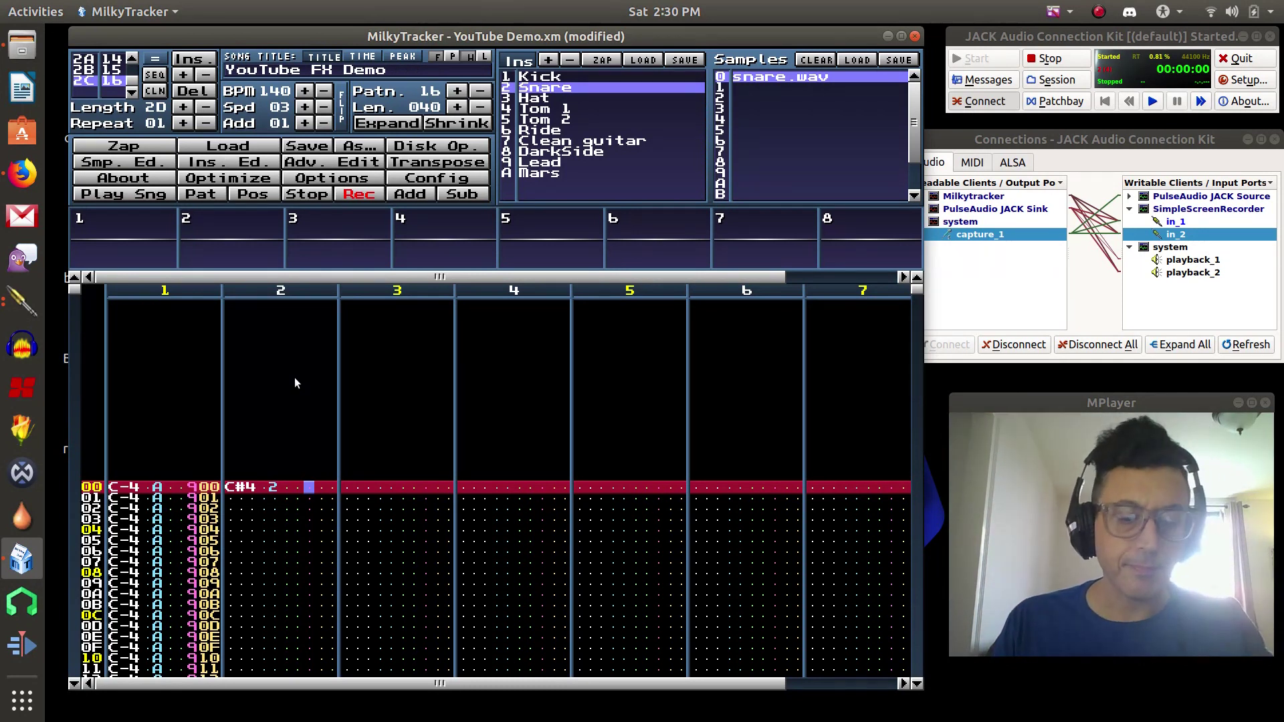
key(e)
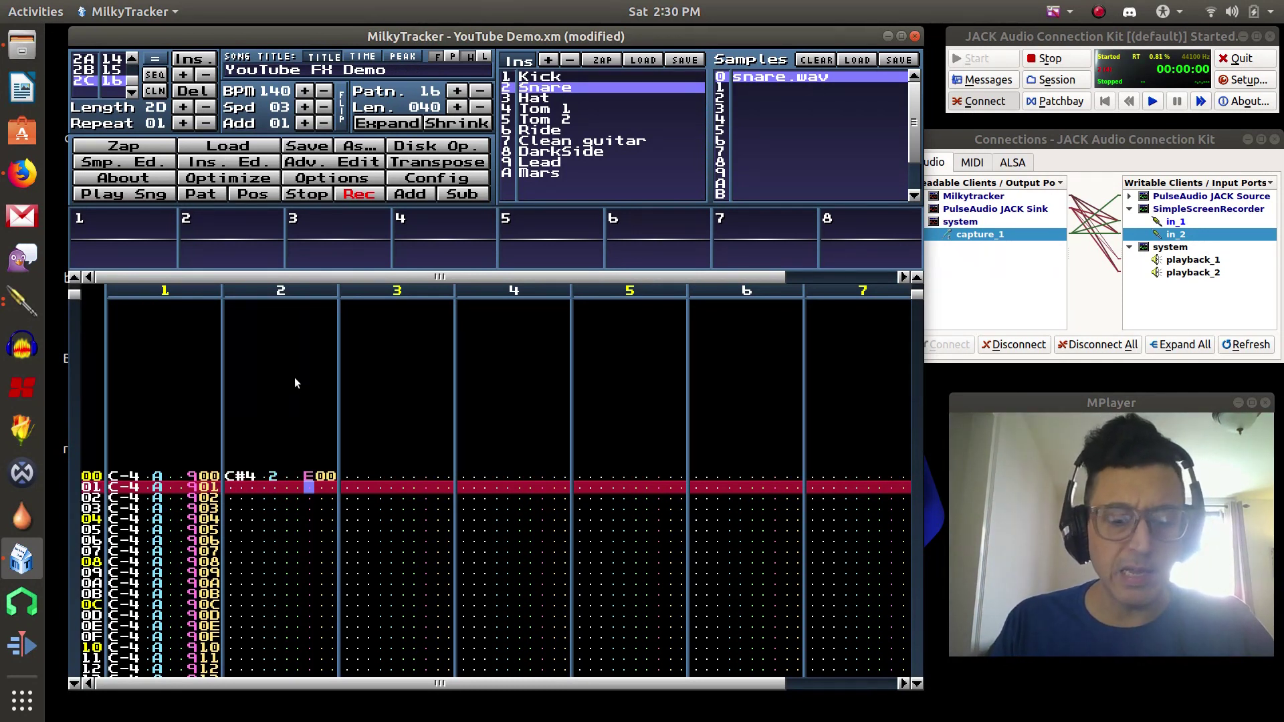
key(9)
key(Up)
key(Up)
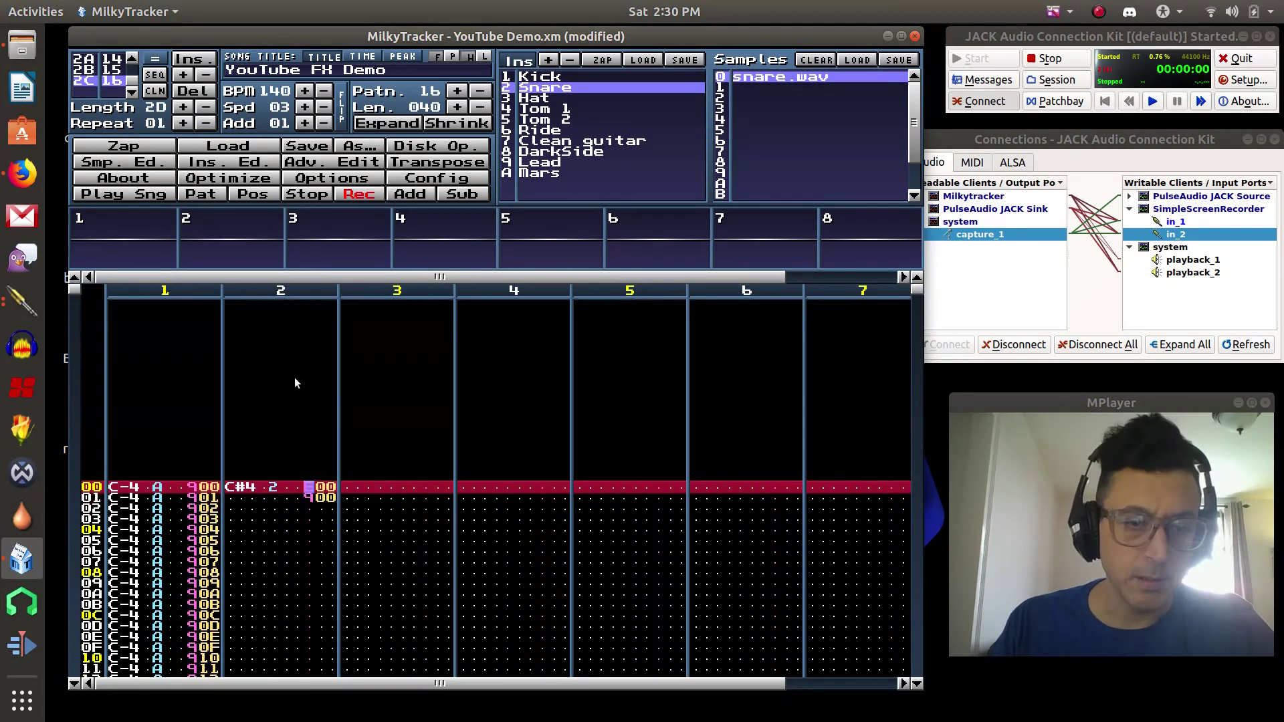
key(Right)
key(9)
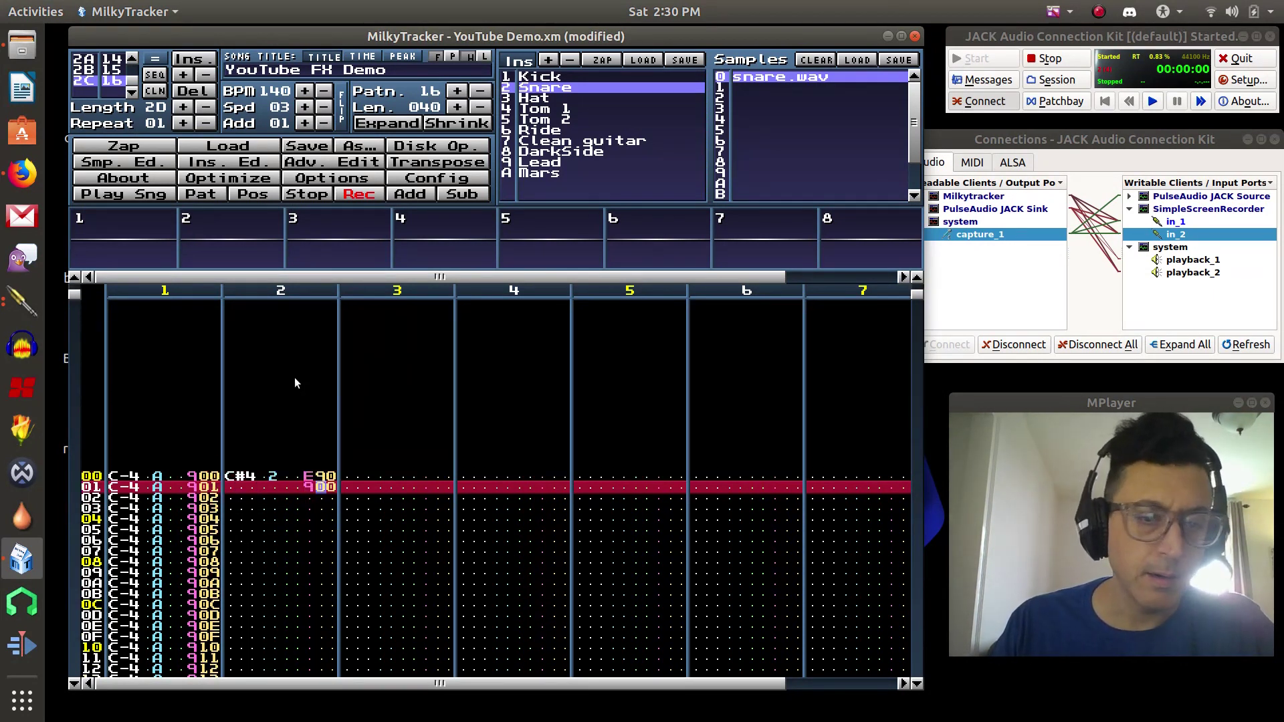
Step: Enter the E effect command on rows 01 to 18 of track 2
key(Left)
key(e)
key(e)
key(e)
key(e)
key(e)
key(e)
key(e)
key(e)
key(e)
key(e)
key(e)
key(e)
key(e)
key(e)
key(e)
key(e)
key(e)
key(e)
key(e)
key(e)
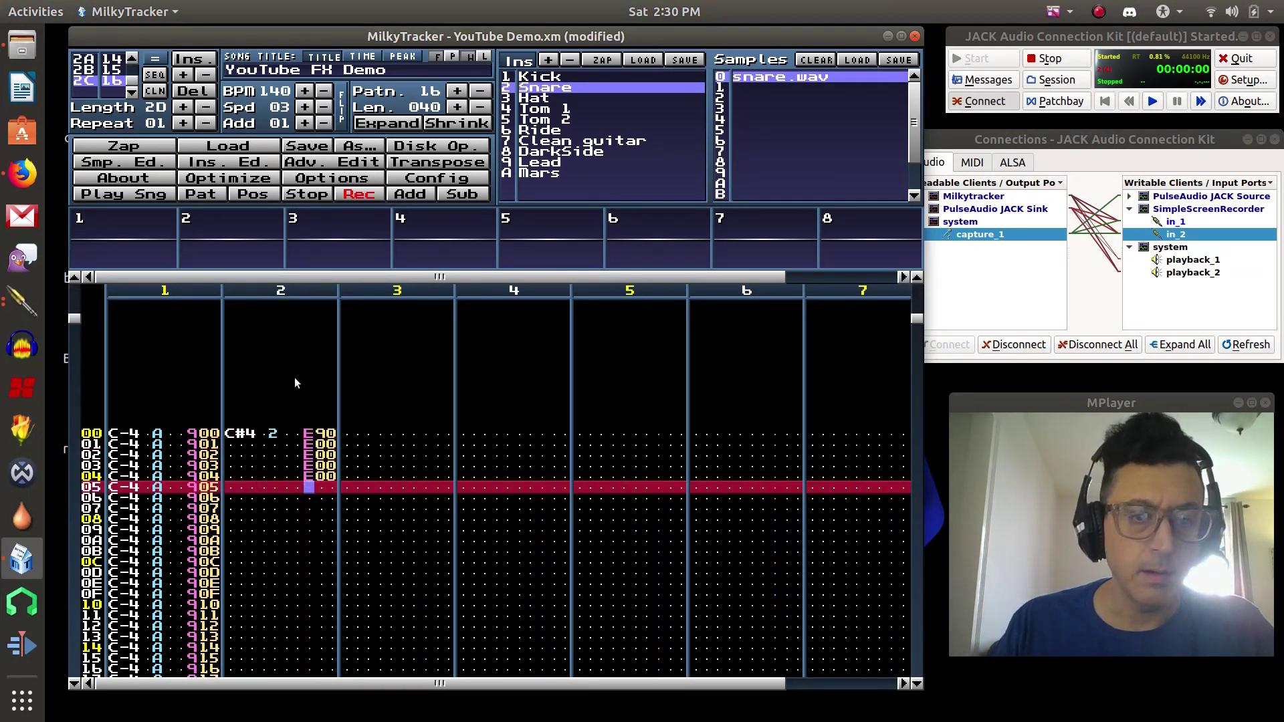
Step: Set the first parameter digit of the E effects on rows 01 to 18 of track 2 to 9
key(Up)
key(Up)
key(Up)
key(Up)
key(Up)
key(Up)
key(Up)
key(Up)
key(Up)
key(Up)
key(Up)
key(Up)
key(Up)
key(Up)
key(Up)
key(Up)
key(Up)
key(Up)
key(Up)
key(Up)
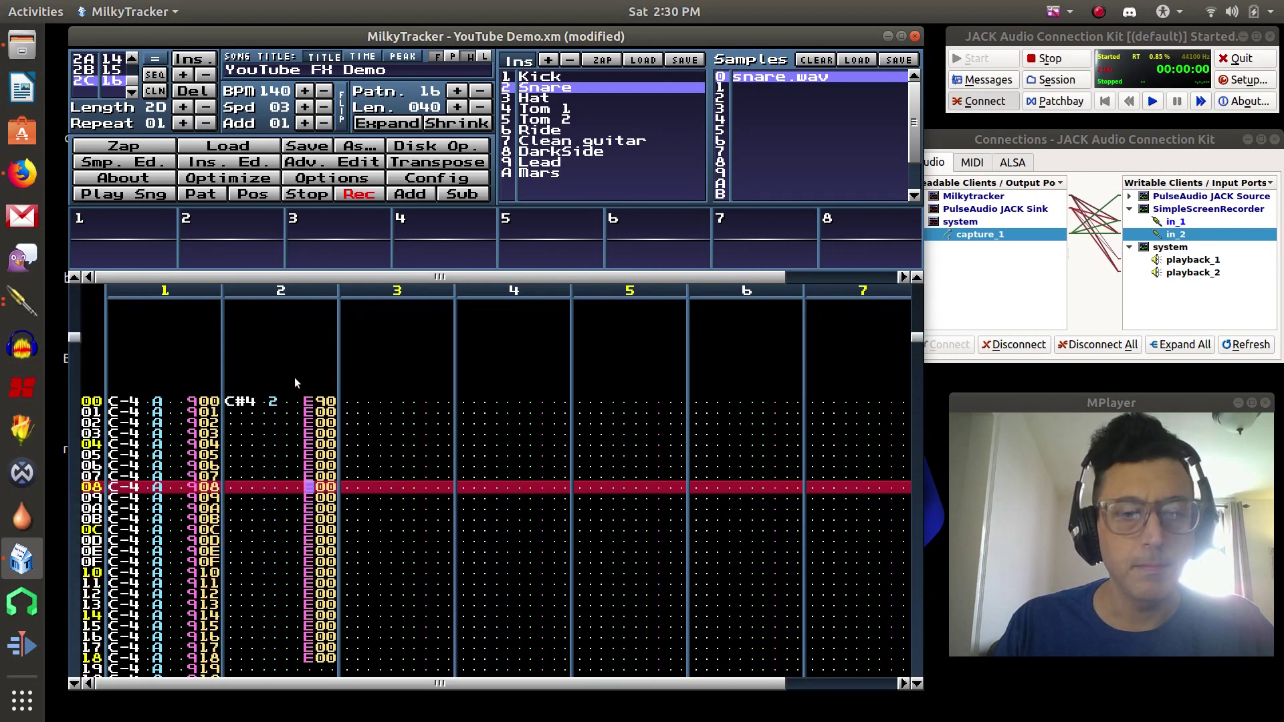
key(Up)
key(Right)
key(9)
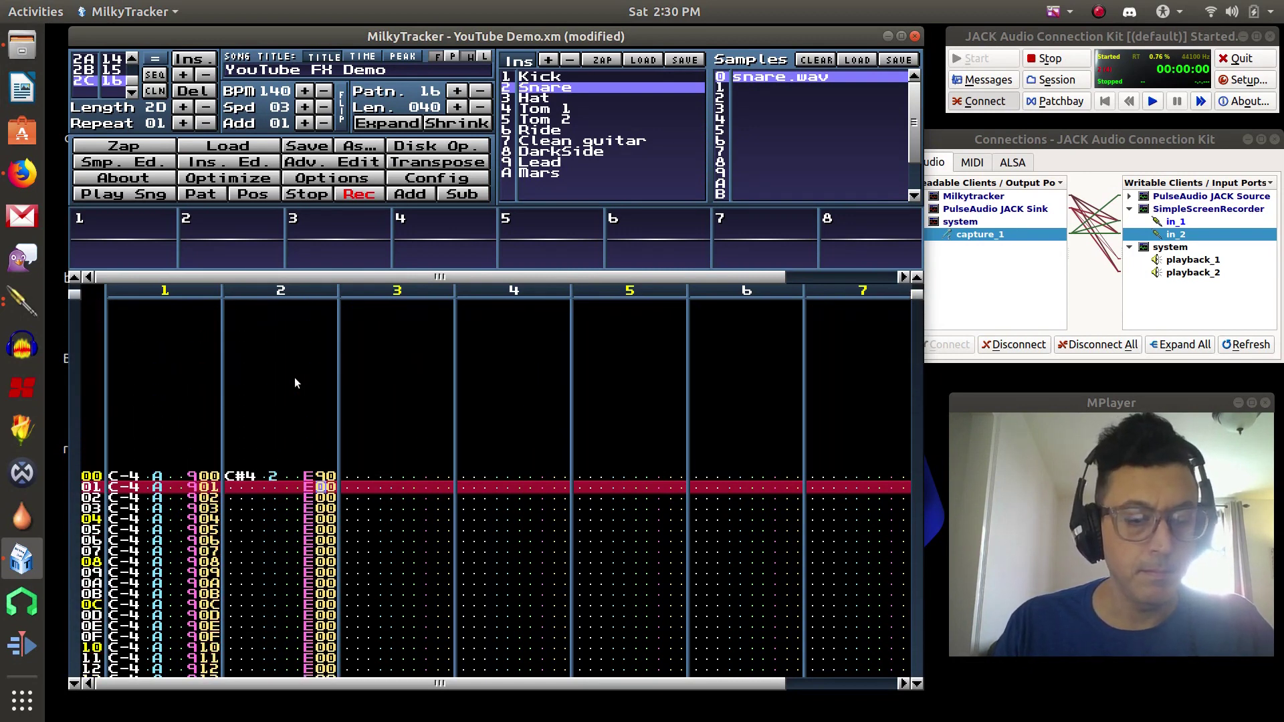
key(9)
key(9)
key(9)
key(9)
key(9)
key(9)
key(9)
key(9)
key(9)
key(9)
key(9)
key(9)
key(9)
key(9)
key(9)
key(9)
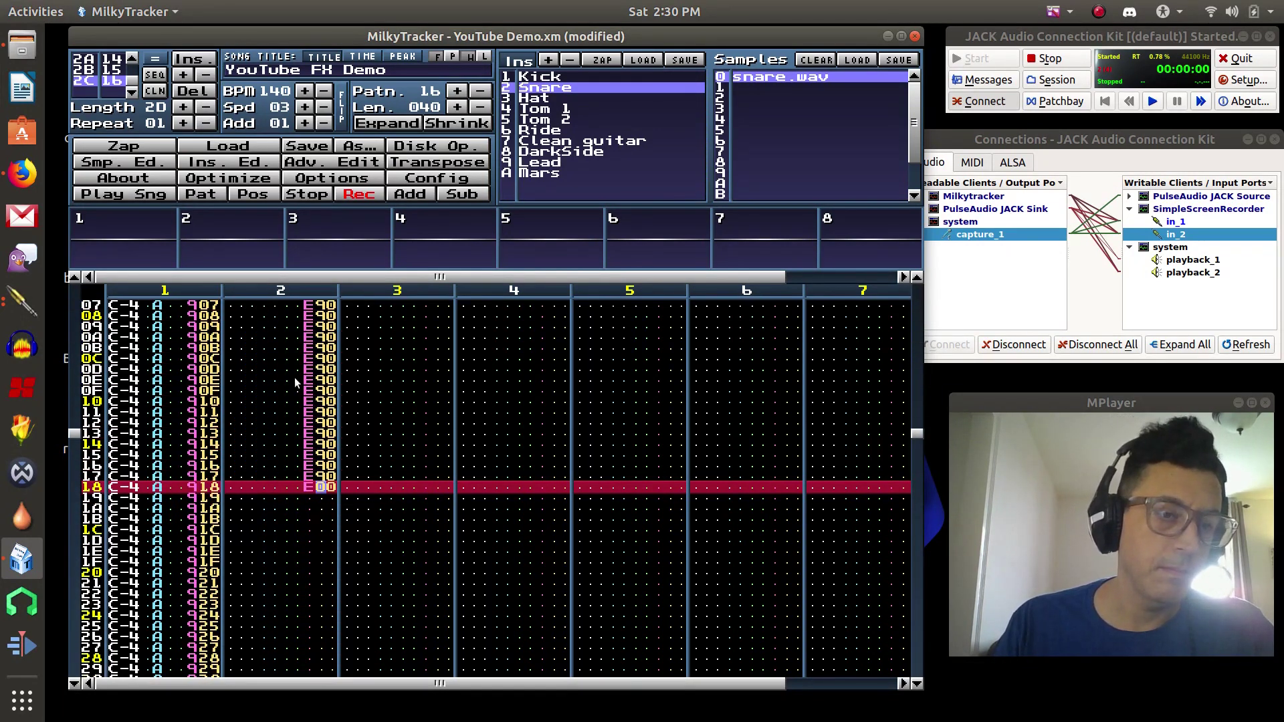
Step: Change the E90 effects on rows 00 to 18 of track 2 to E91, then play pattern 16 and stop playback
key(Up)
key(Up)
key(Up)
key(Up)
key(Up)
key(Up)
key(Up)
key(Up)
key(Up)
key(Up)
key(Up)
key(Up)
key(Up)
key(Up)
key(Up)
key(Up)
key(Up)
key(Up)
key(Up)
key(Up)
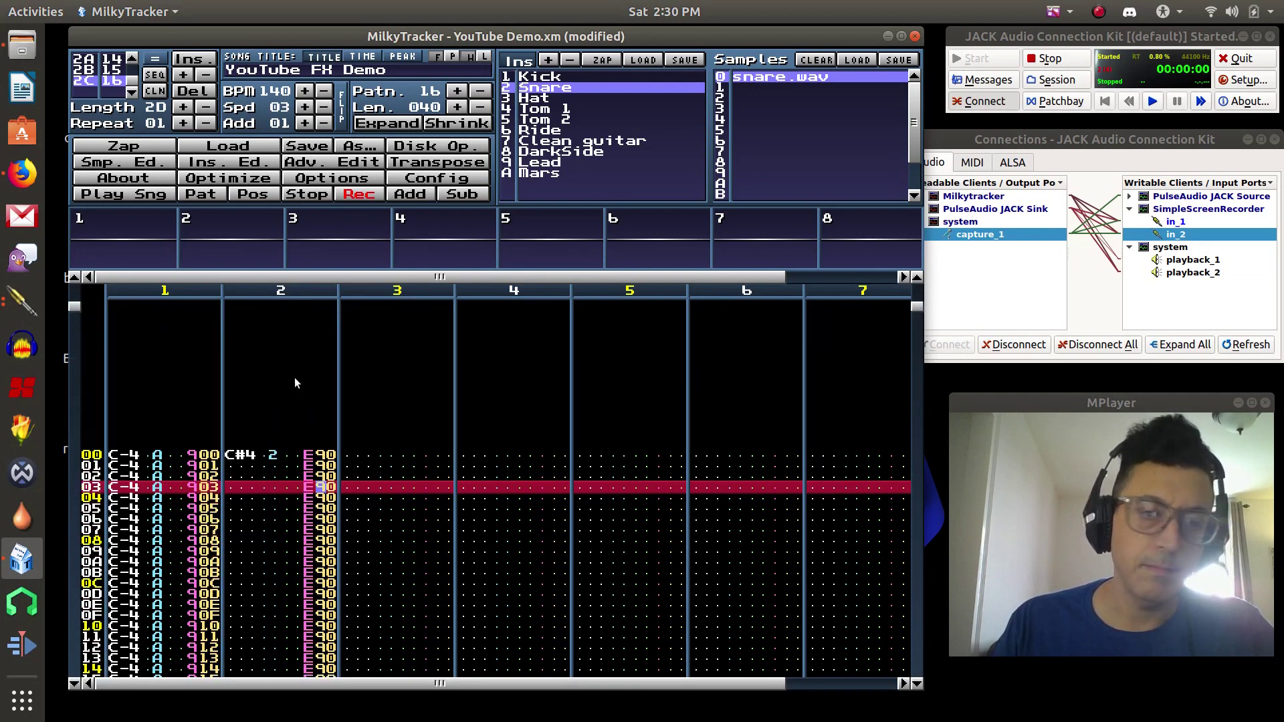
key(1)
key(1)
key(1)
key(1)
key(1)
key(1)
key(1)
key(1)
key(1)
key(1)
key(1)
key(1)
key(1)
key(1)
key(1)
key(1)
key(1)
key(1)
key(1)
key(1)
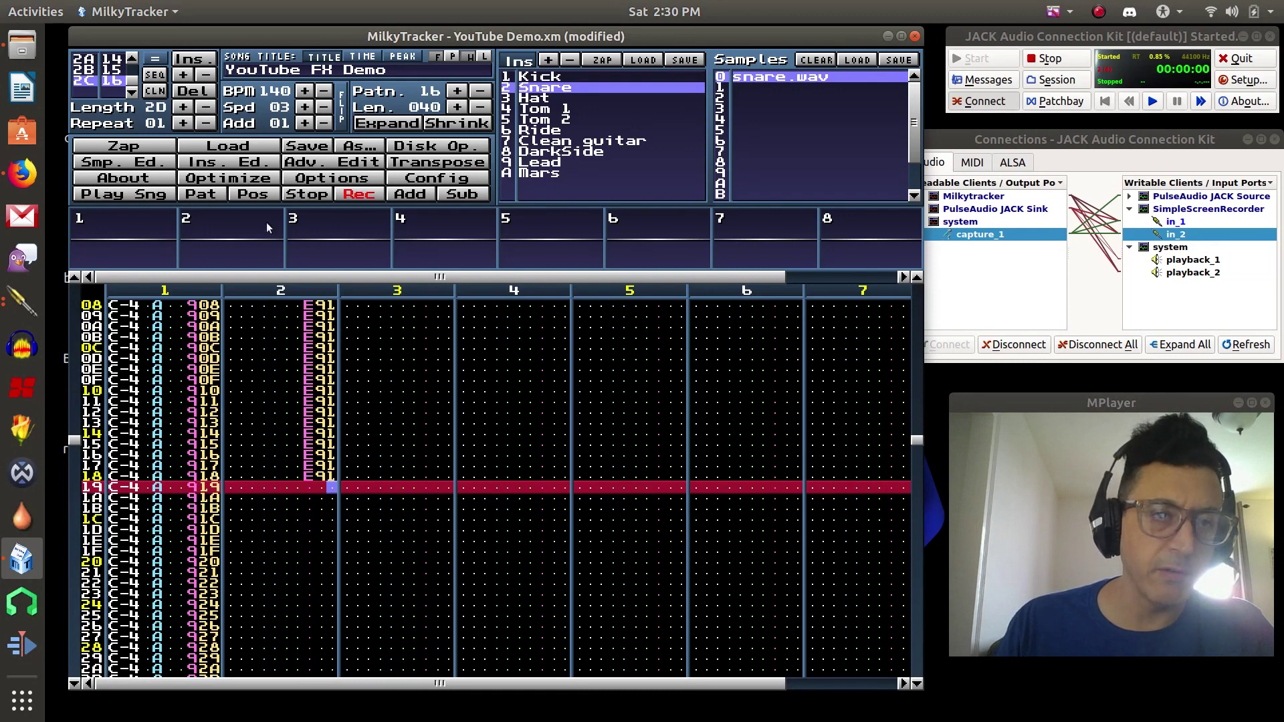
click(225, 194)
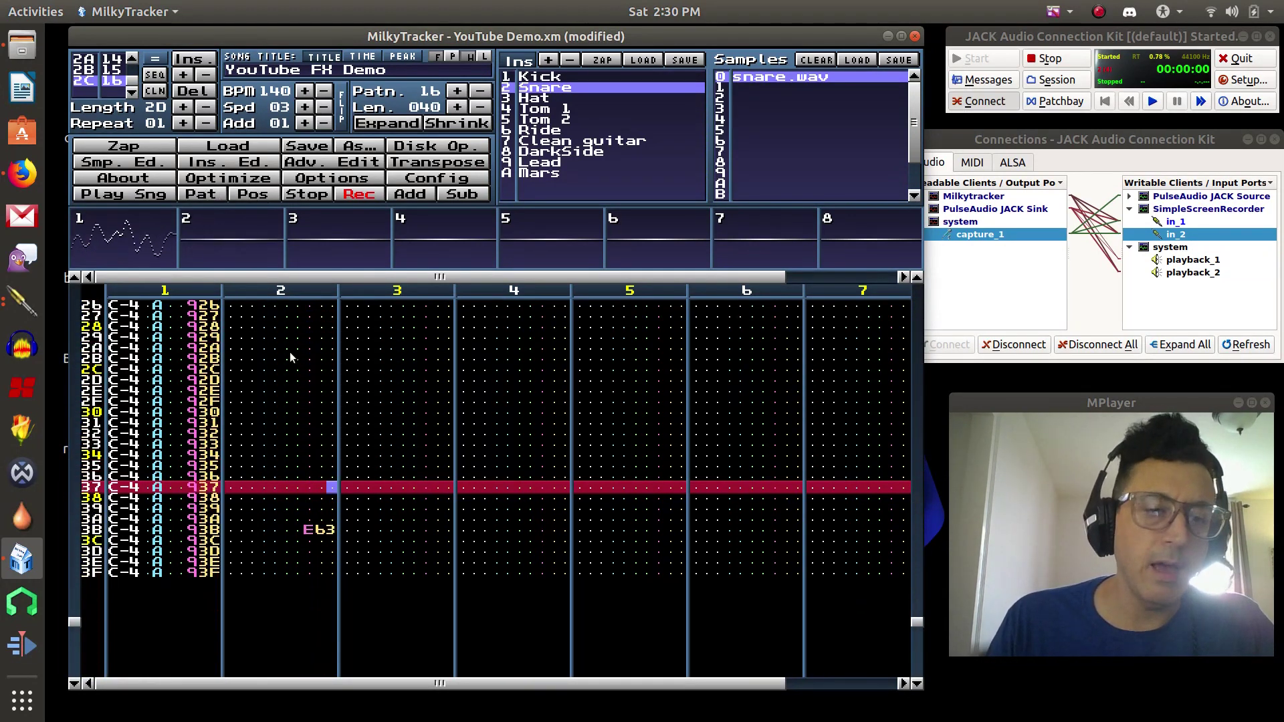
click(322, 195)
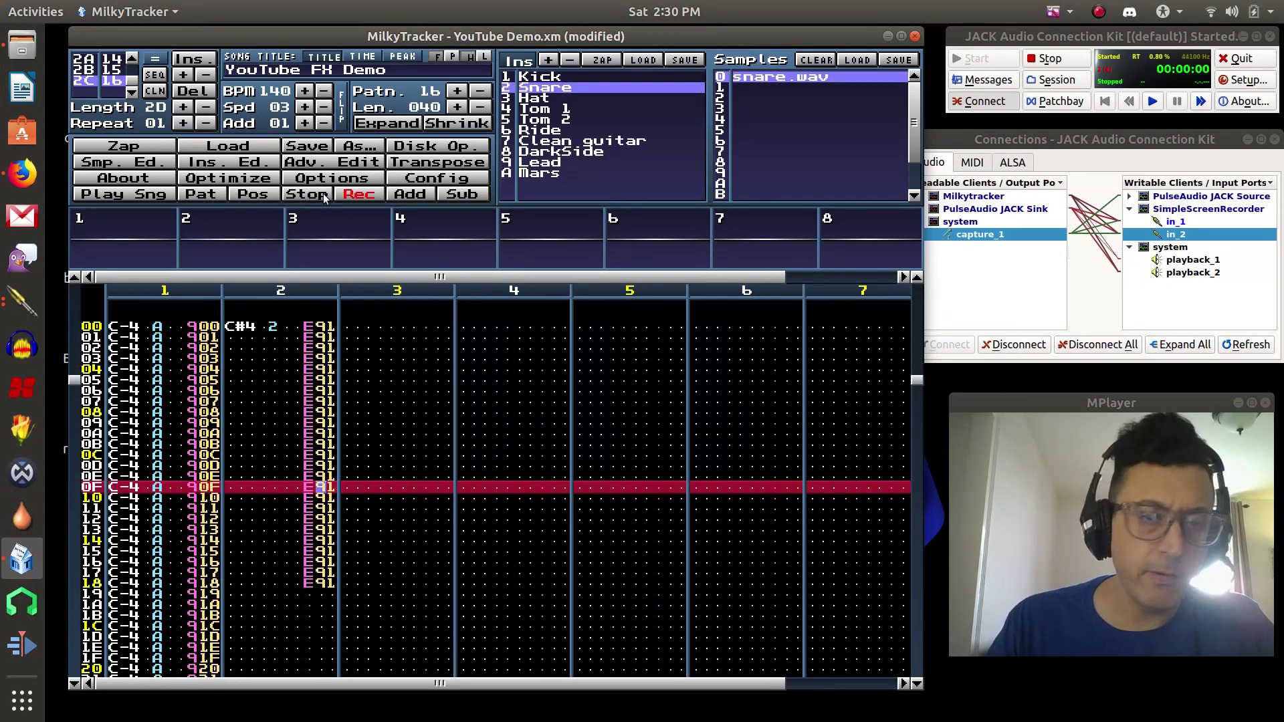
Step: Enter ascending volume values 01 to 0F on rows 00 to 0E of track 2
key(Left)
key(Left)
key(Left)
key(Left)
key(Left)
key(Right)
key(Right)
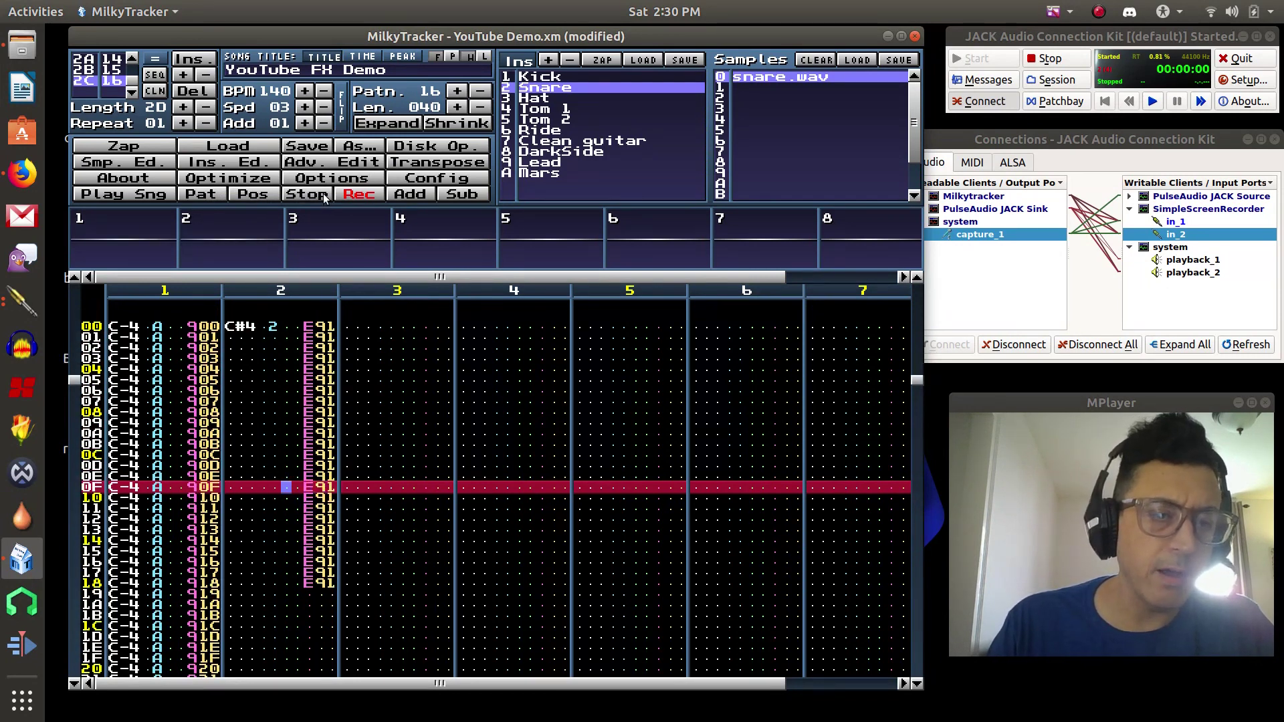
key(Up)
key(Up)
key(Up)
key(Up)
key(Up)
key(Up)
key(Up)
key(Up)
key(Up)
key(Up)
key(Up)
key(Up)
key(Up)
key(Up)
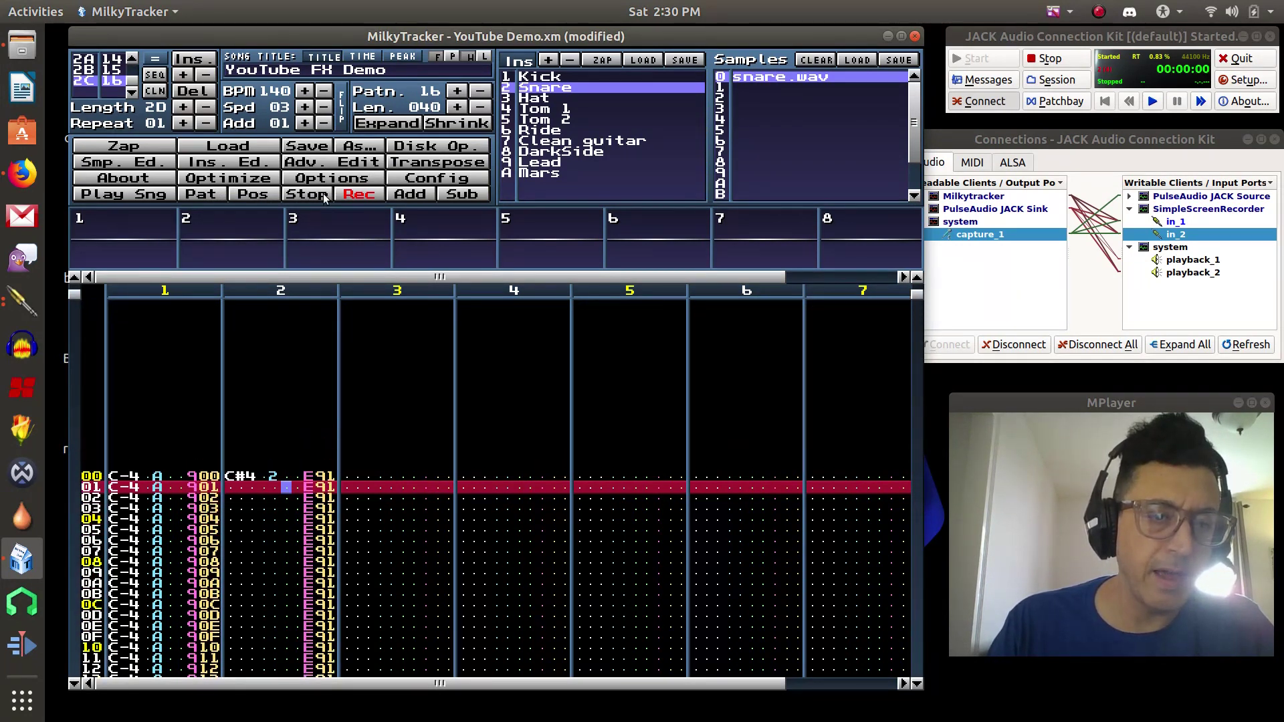
key(Up)
key(Right)
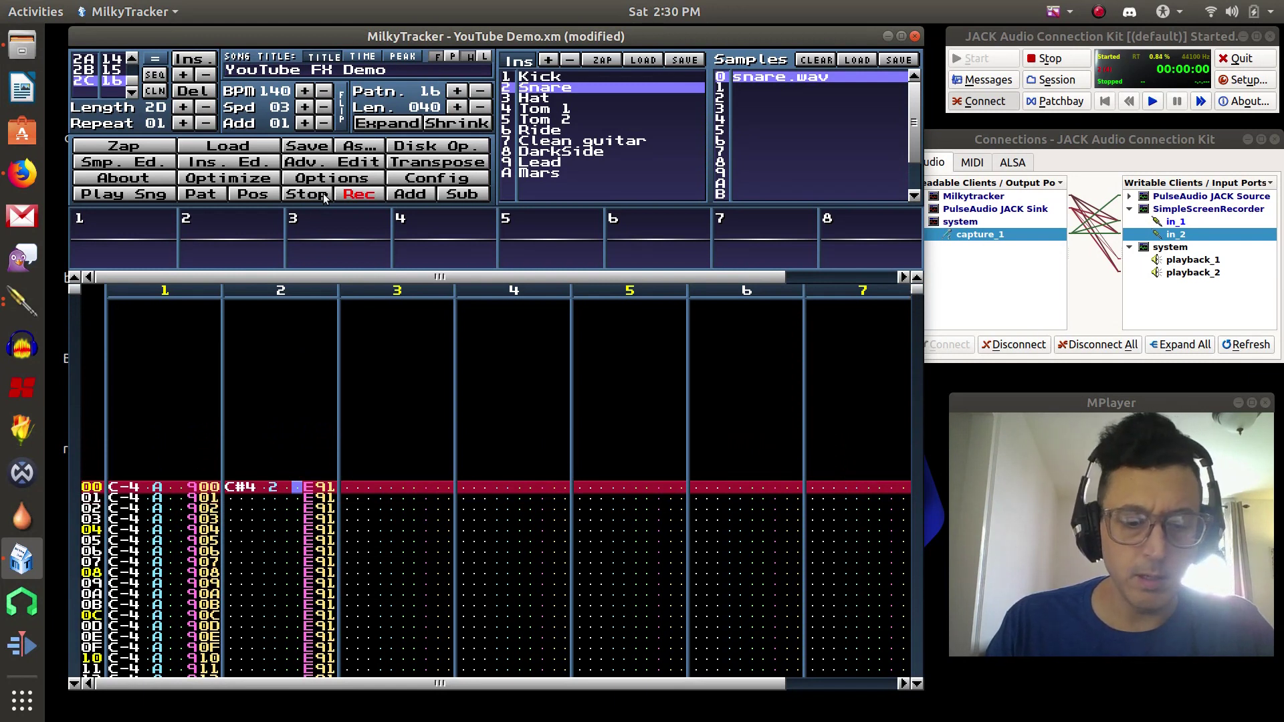
text(010203040506)
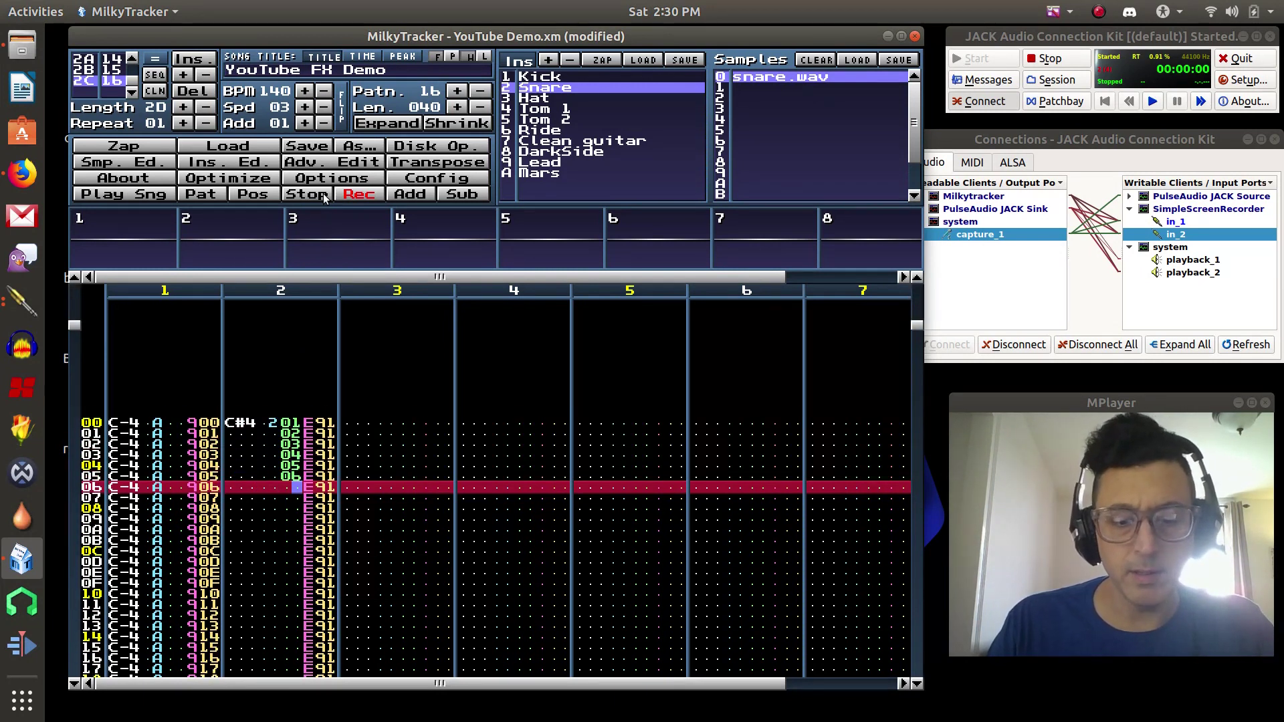
text(0708090A0B0C0D)
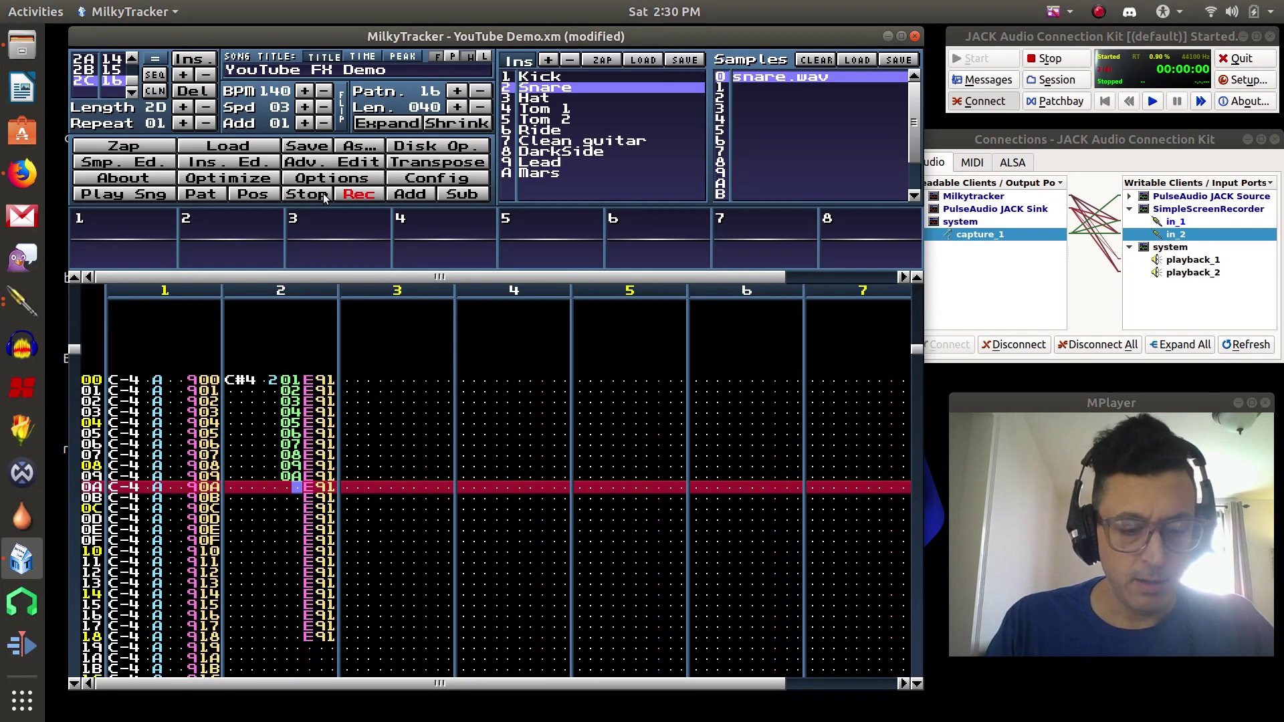
text(0E)
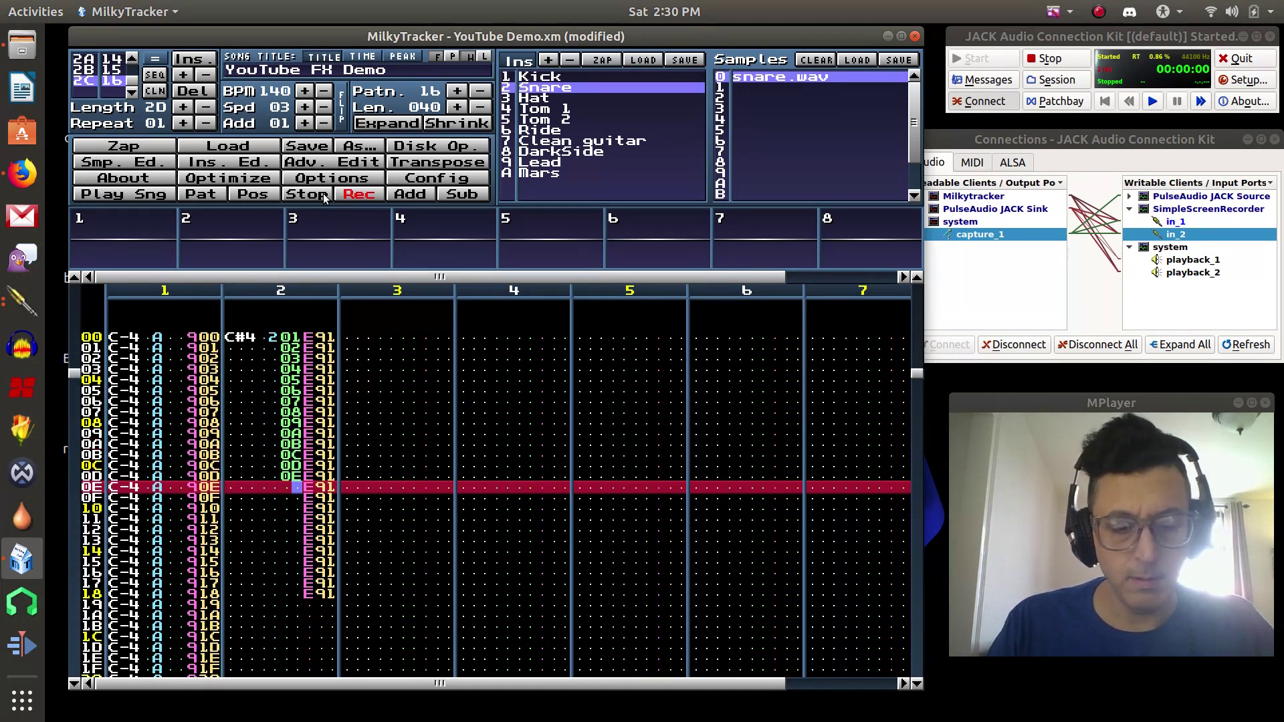
text(0F)
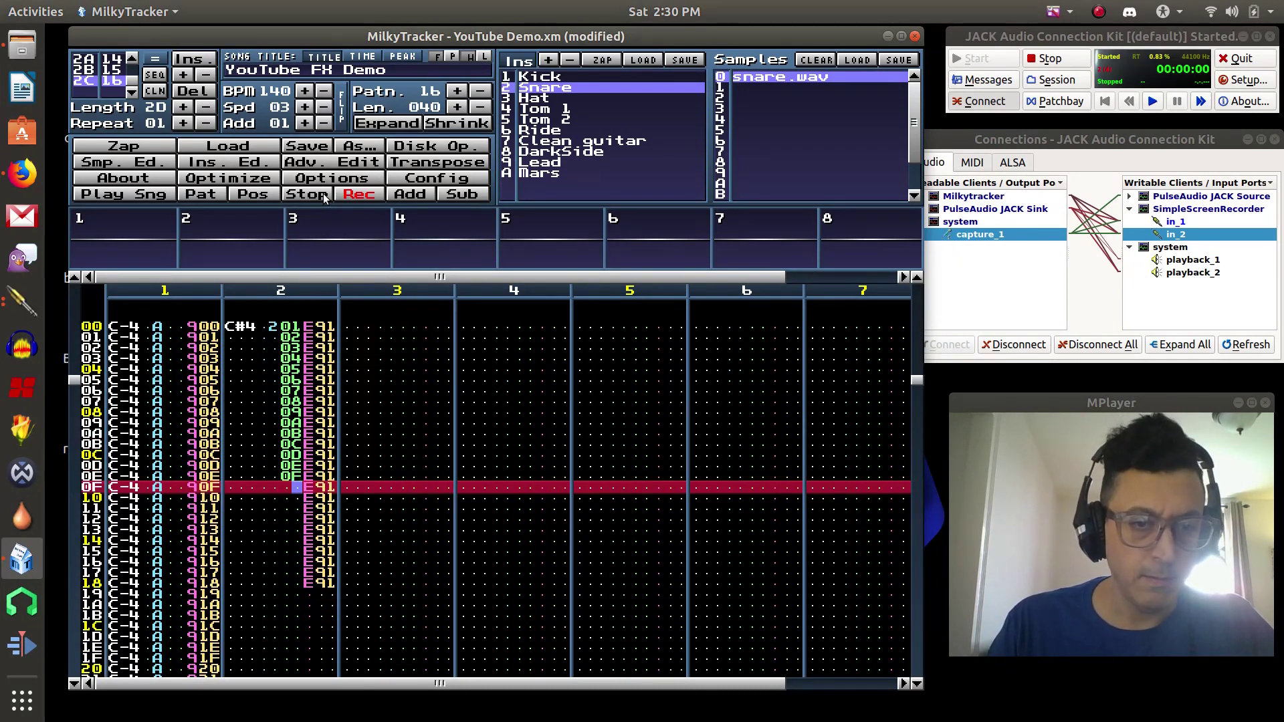
Step: Enter the volume value 10 on rows 0F to 18 of track 2
key(Left)
text(10 )
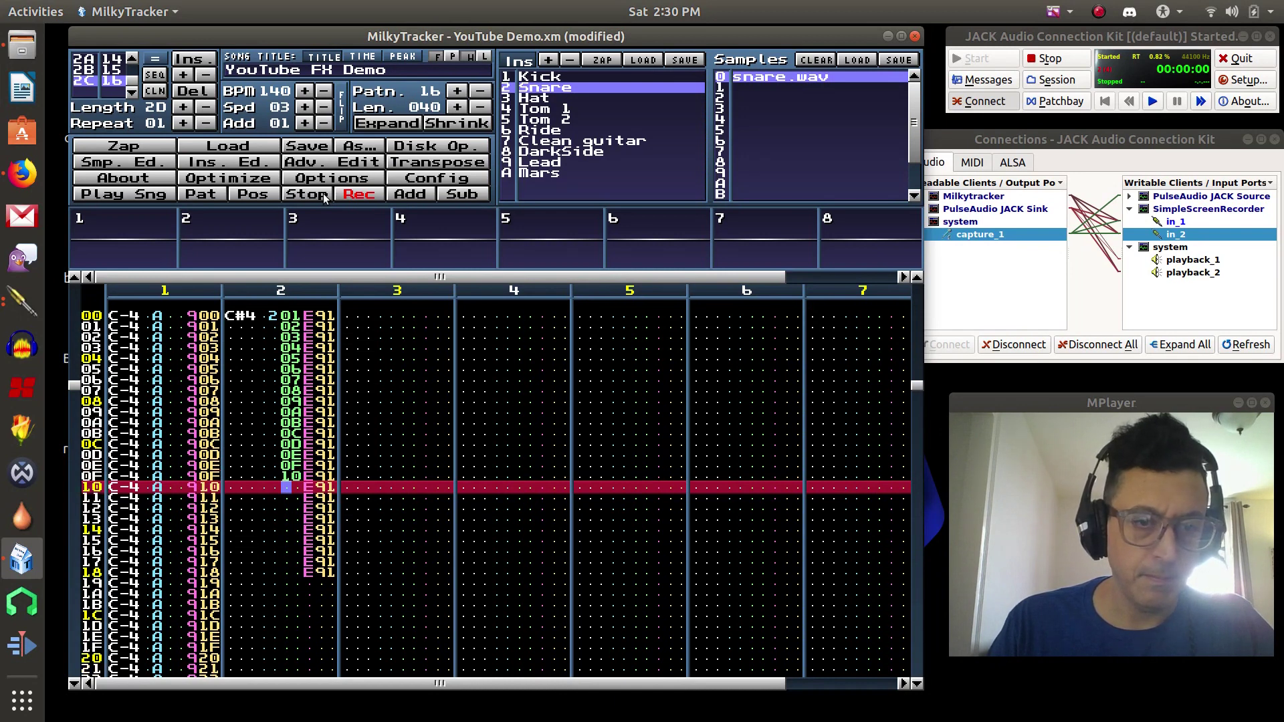
text(10 10 10 10 10 10 10 10 )
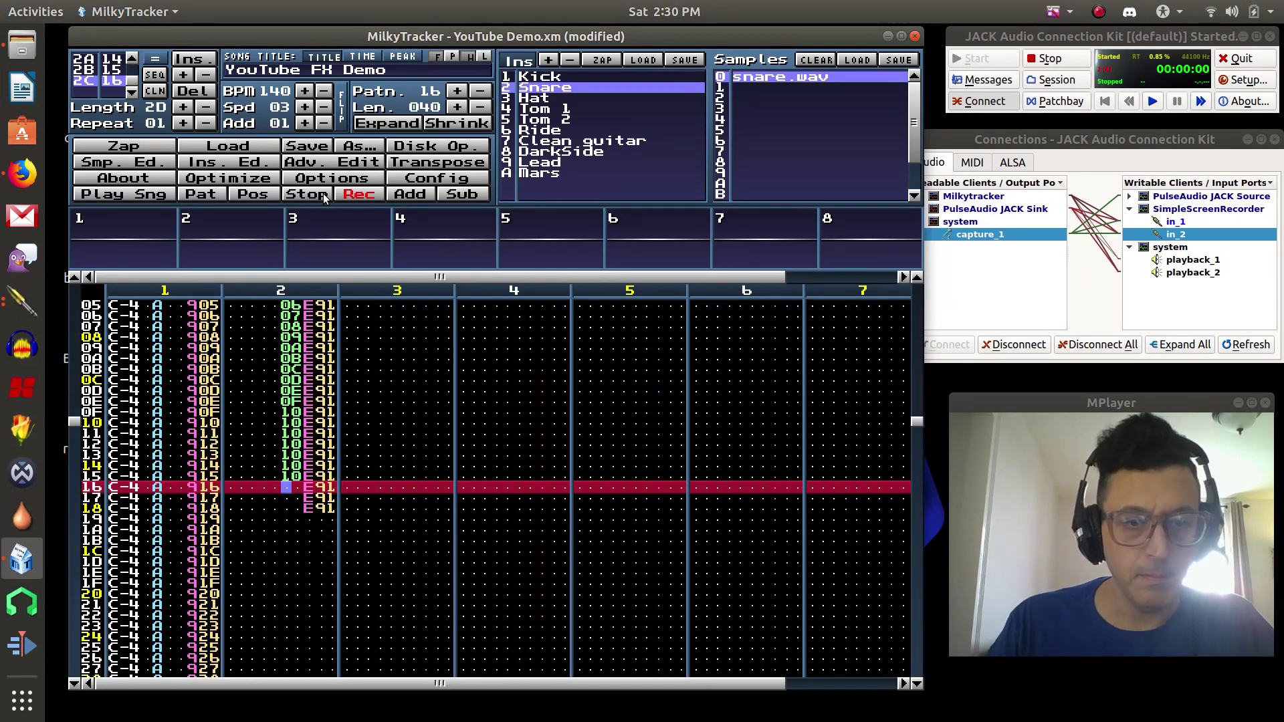
text(10)
Step: Change the volume values on rows 0F to 18 of track 2 to ascend from 11 to 1A
key(Up)
key(Up)
key(Up)
key(Up)
key(Up)
key(Up)
key(Up)
key(Up)
key(Up)
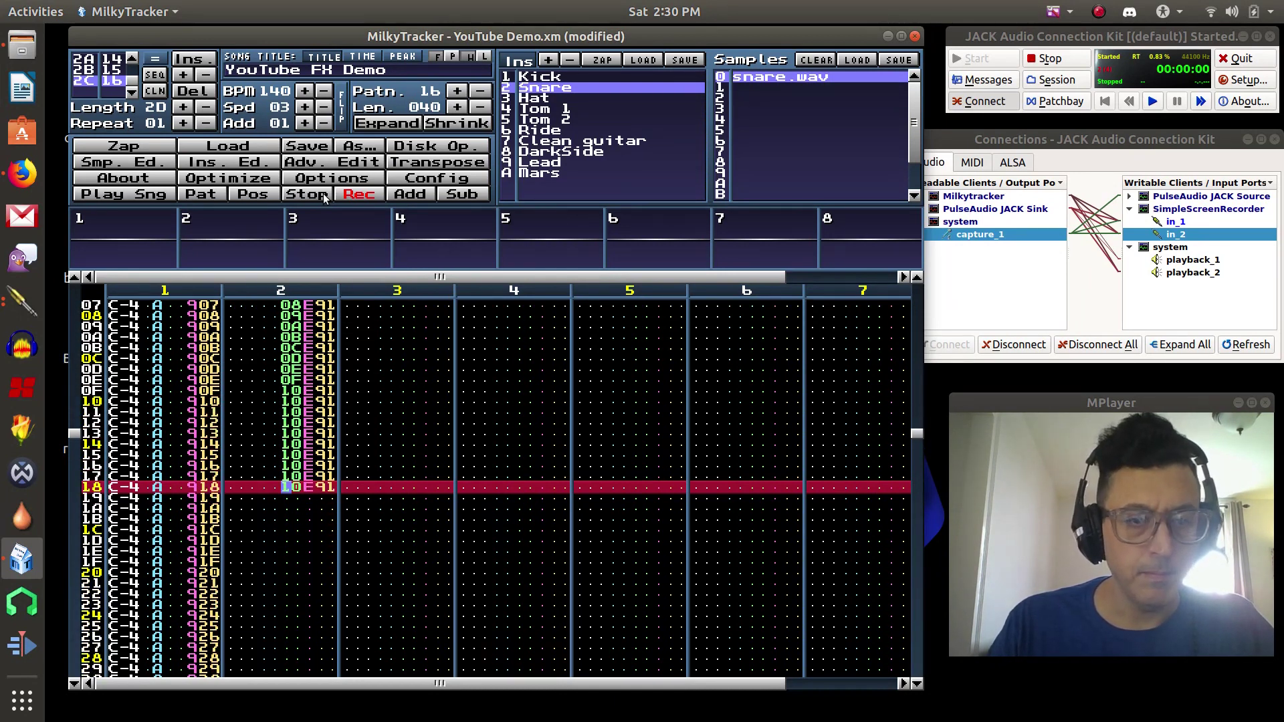
key(Up)
key(Right)
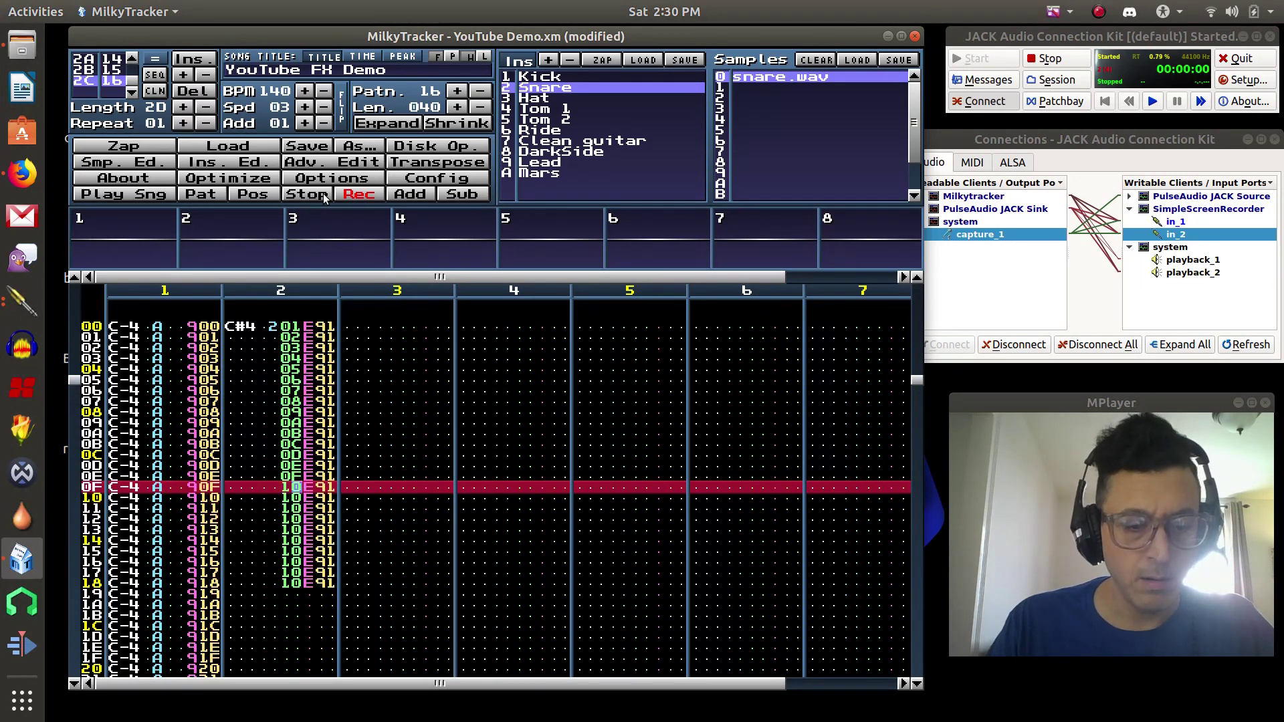
text(123456)
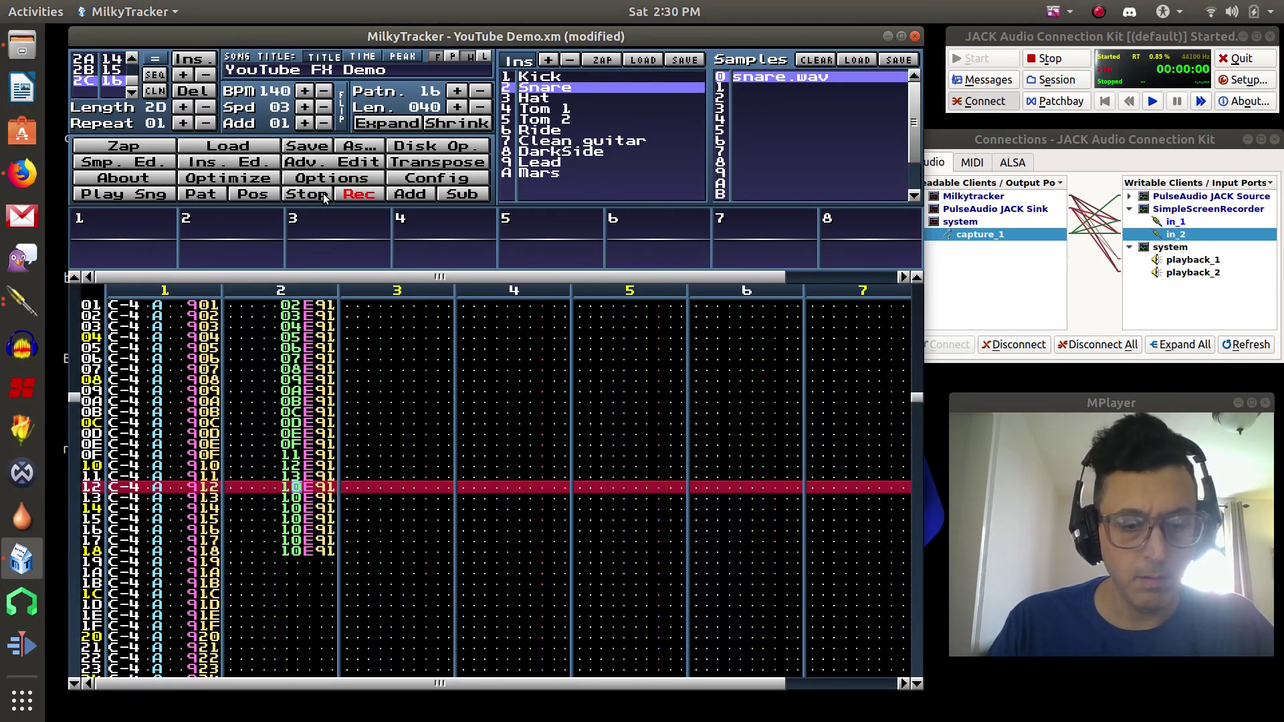
text(789)
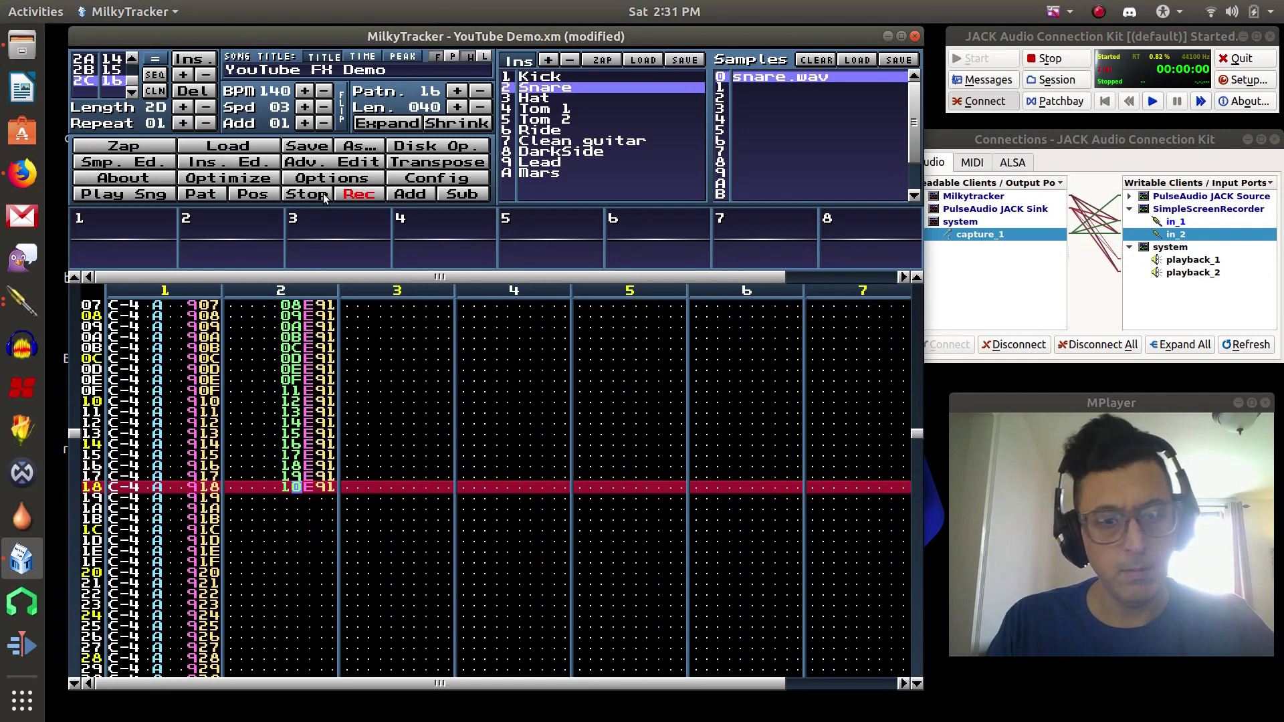
text(a)
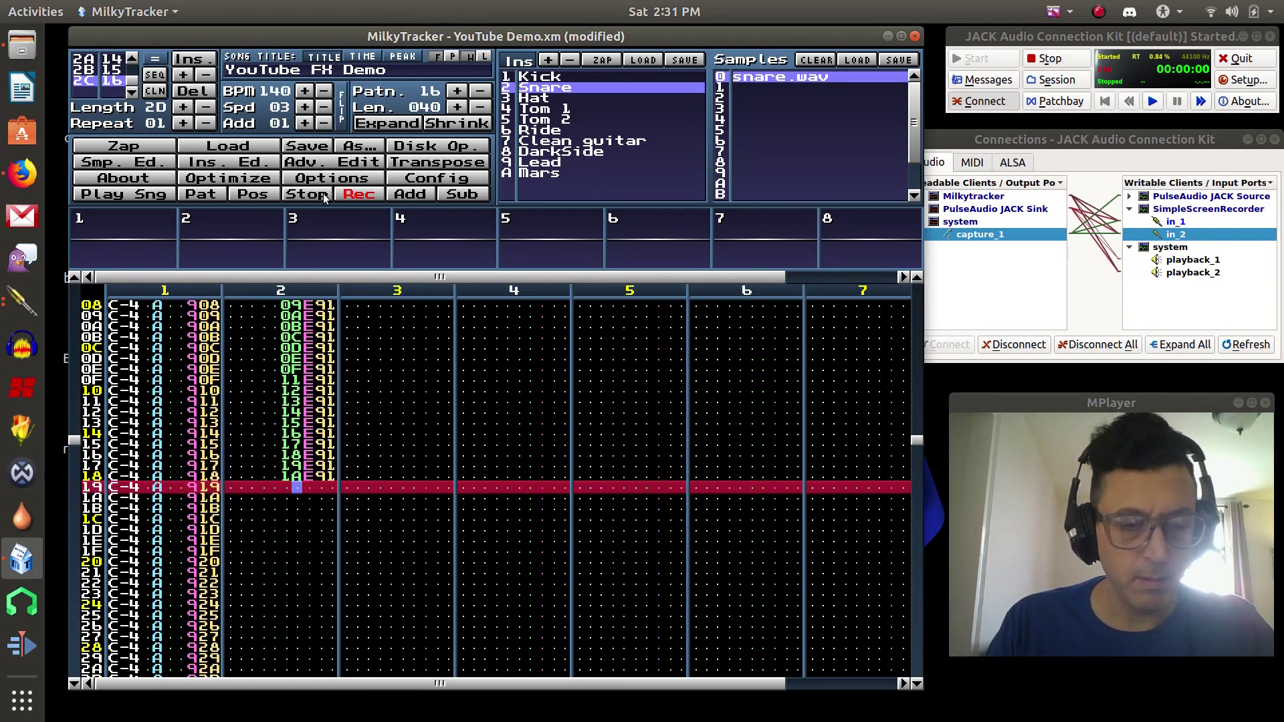
Step: Mute track 1, play pattern 16 to hear the snare roll alone, and stop playback
click(110, 230)
click(200, 195)
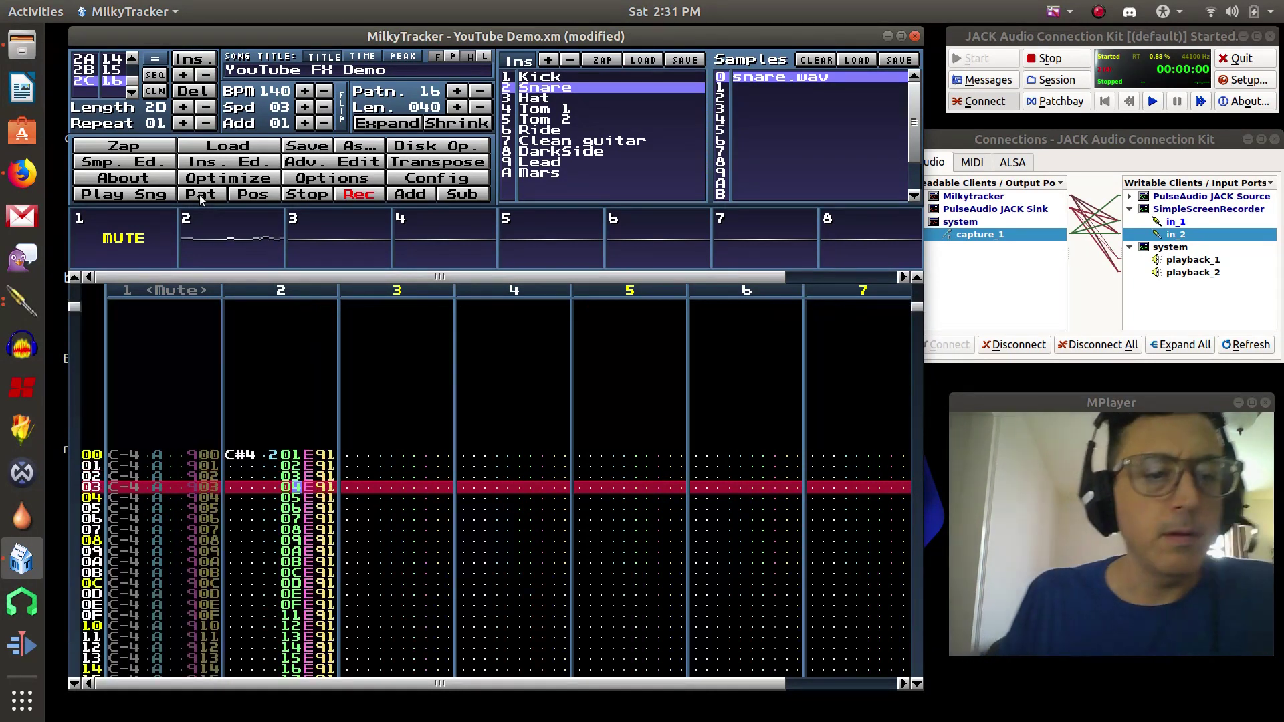
click(322, 195)
scroll(312, 328, down, 6)
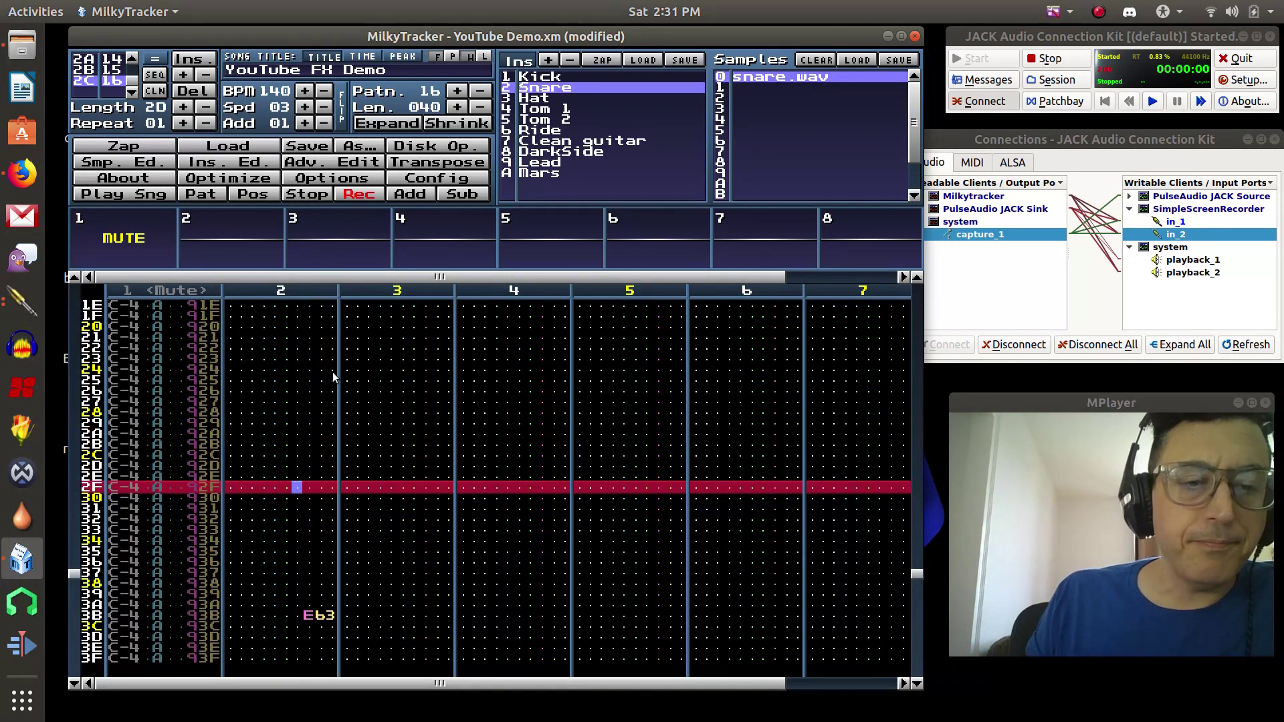
scroll(301, 348, up, 15)
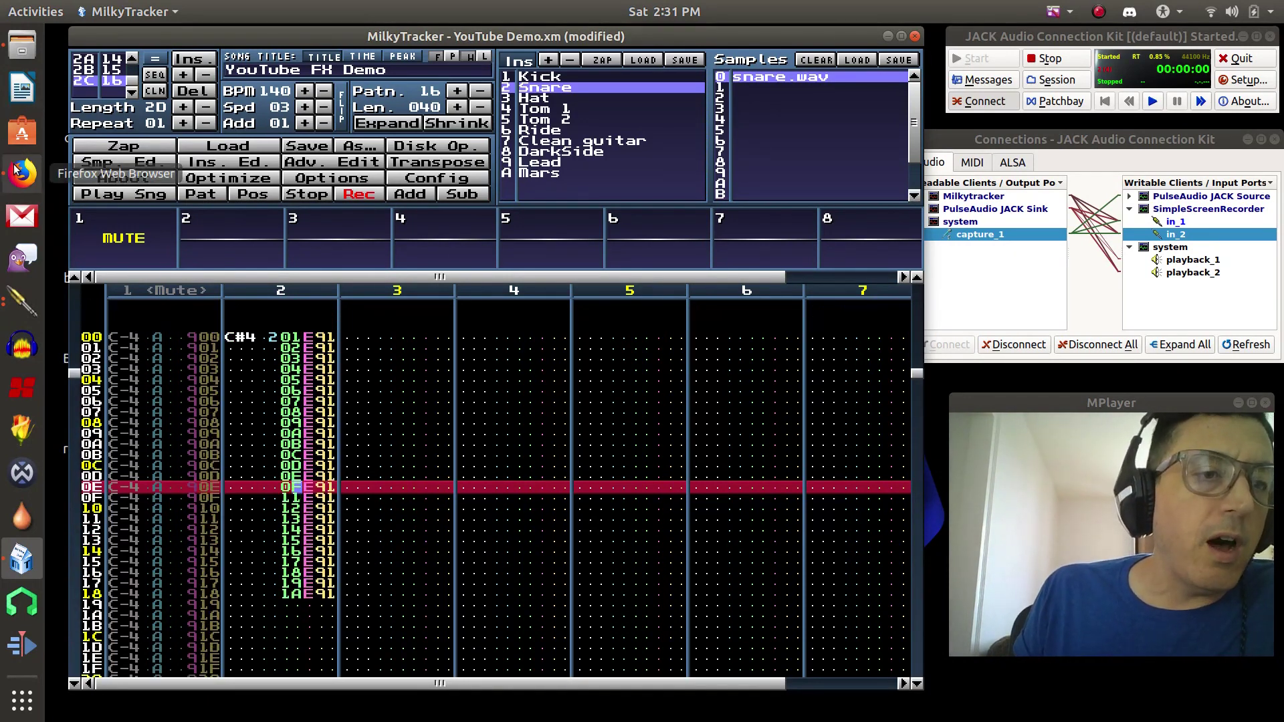
Step: Switch to the MilkyTracker manual in Firefox and review the E-command entries from E9x Re-trigger note through EEx Pattern delay
click(16, 170)
scroll(517, 330, down, 2)
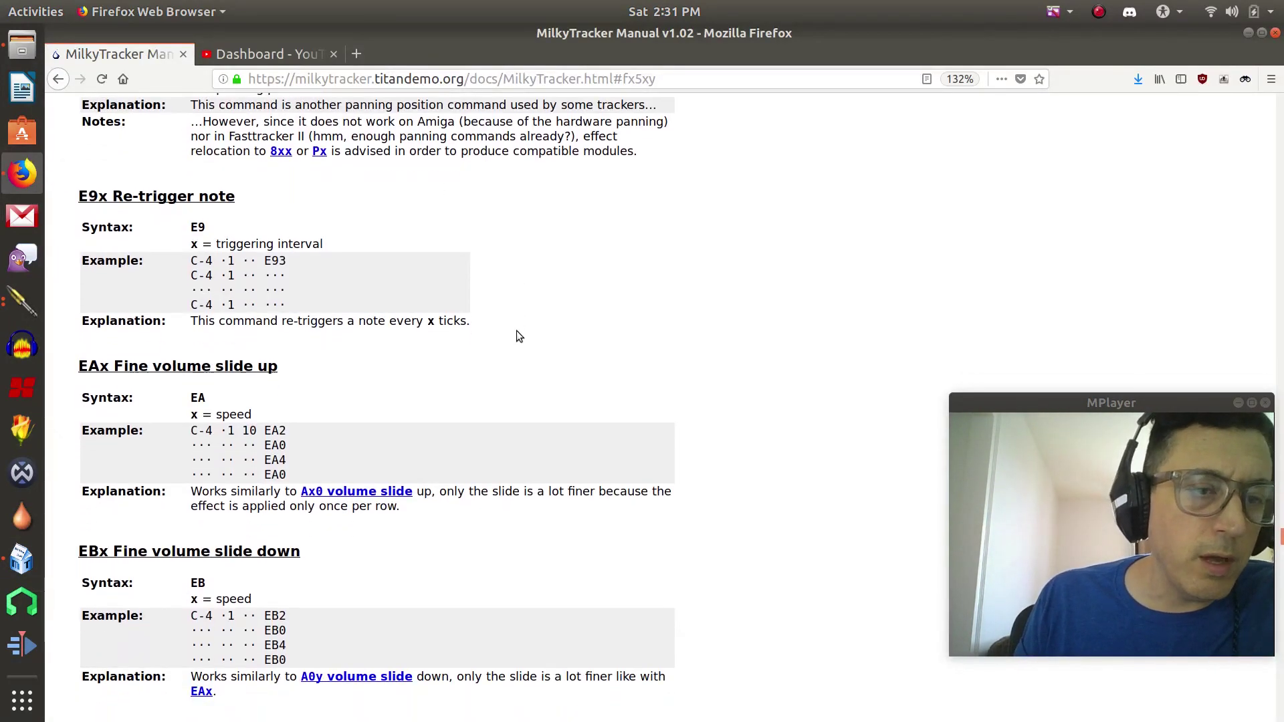
scroll(516, 331, down, 3)
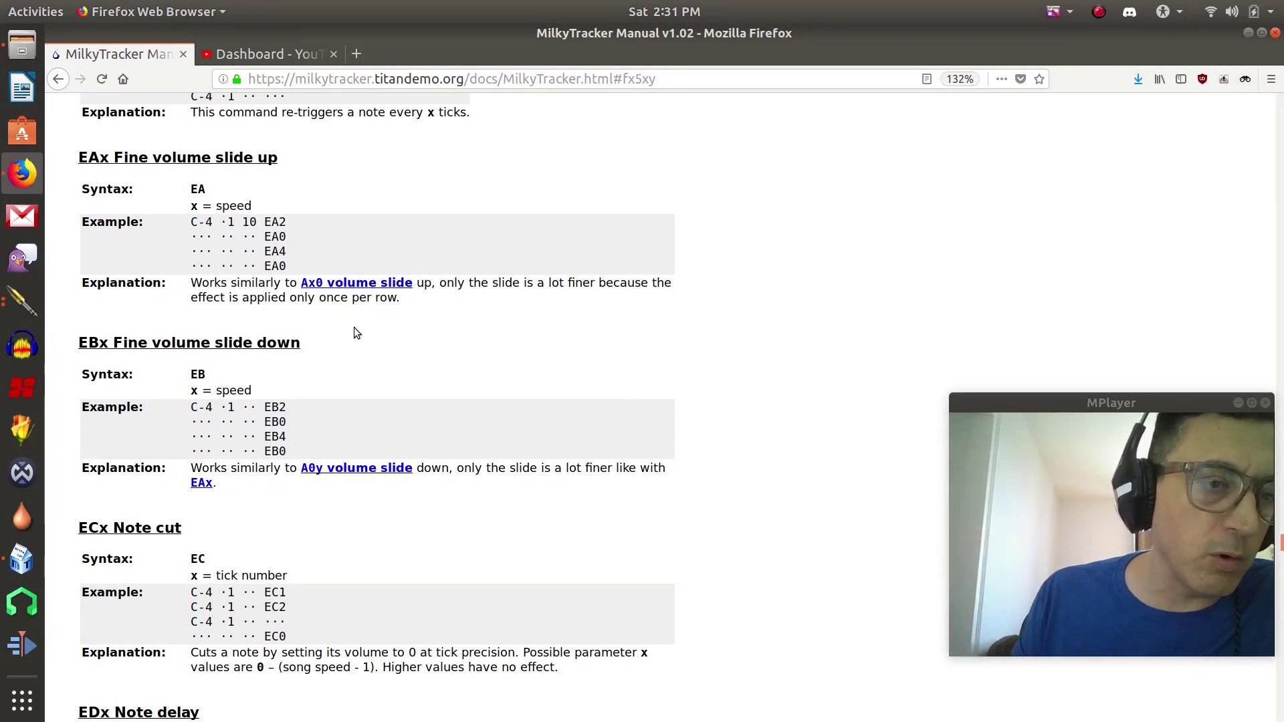
scroll(568, 339, down, 5)
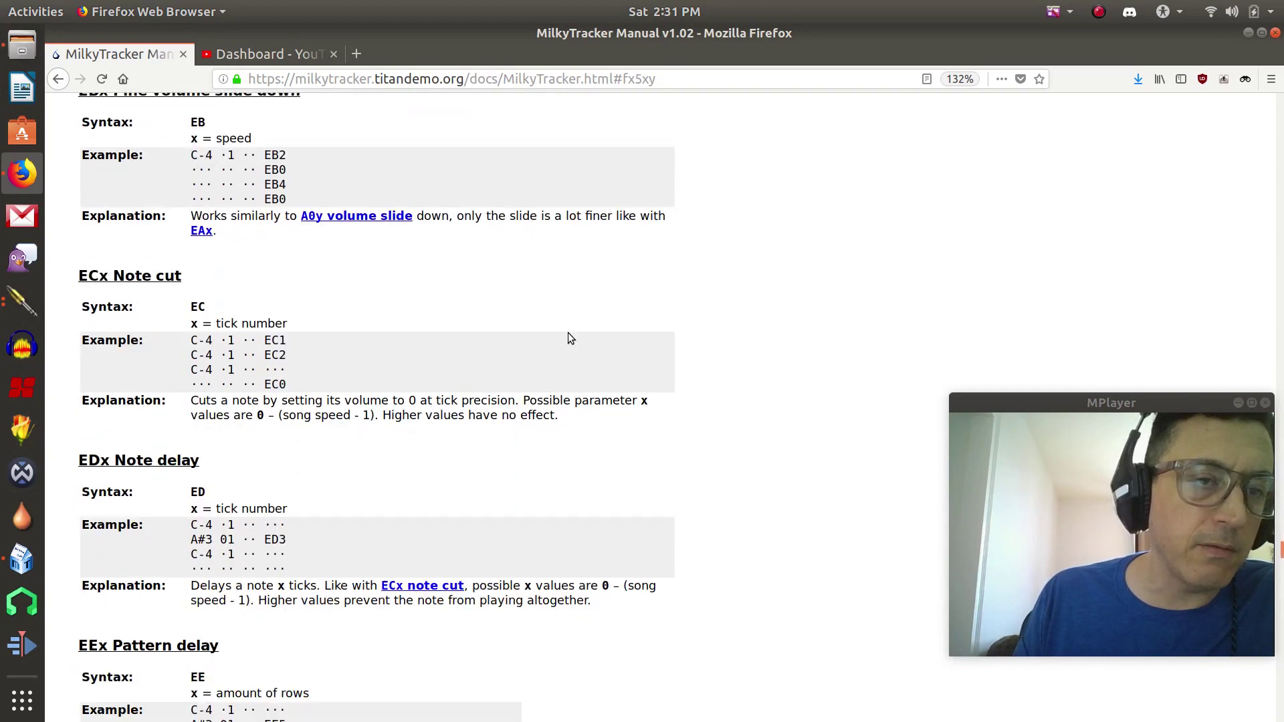
scroll(416, 258, down, 1)
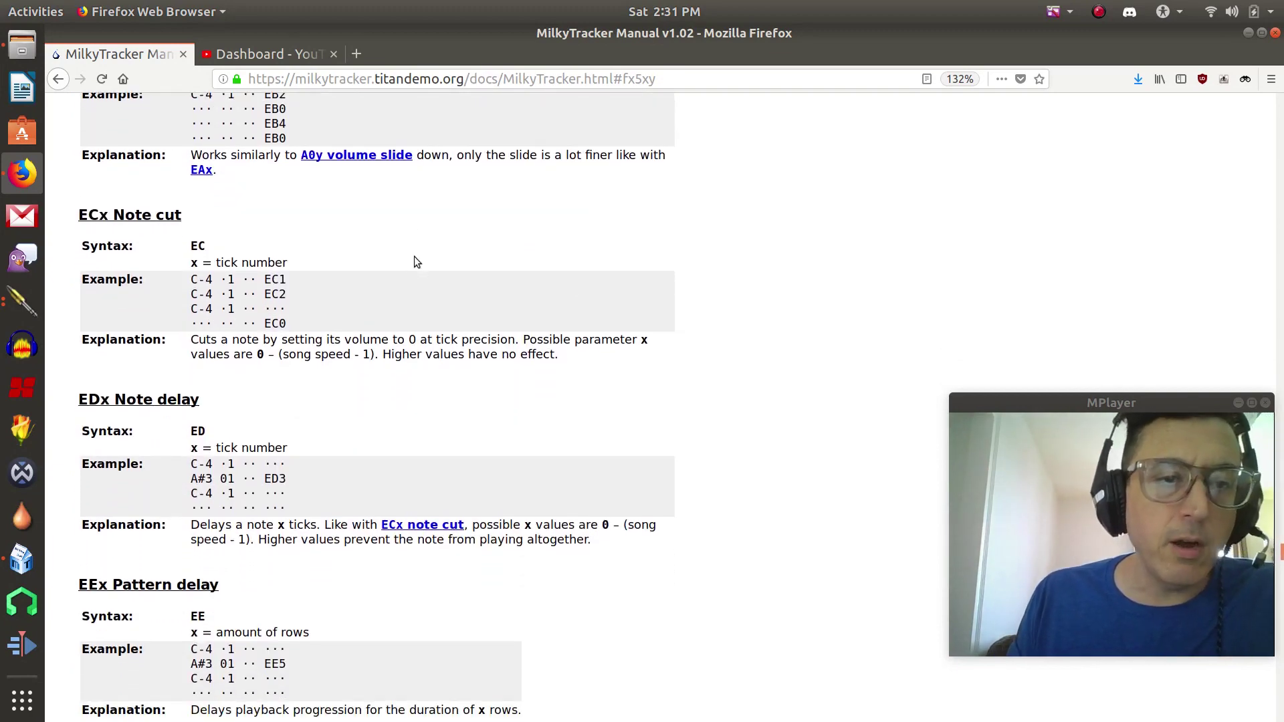
scroll(415, 261, down, 3)
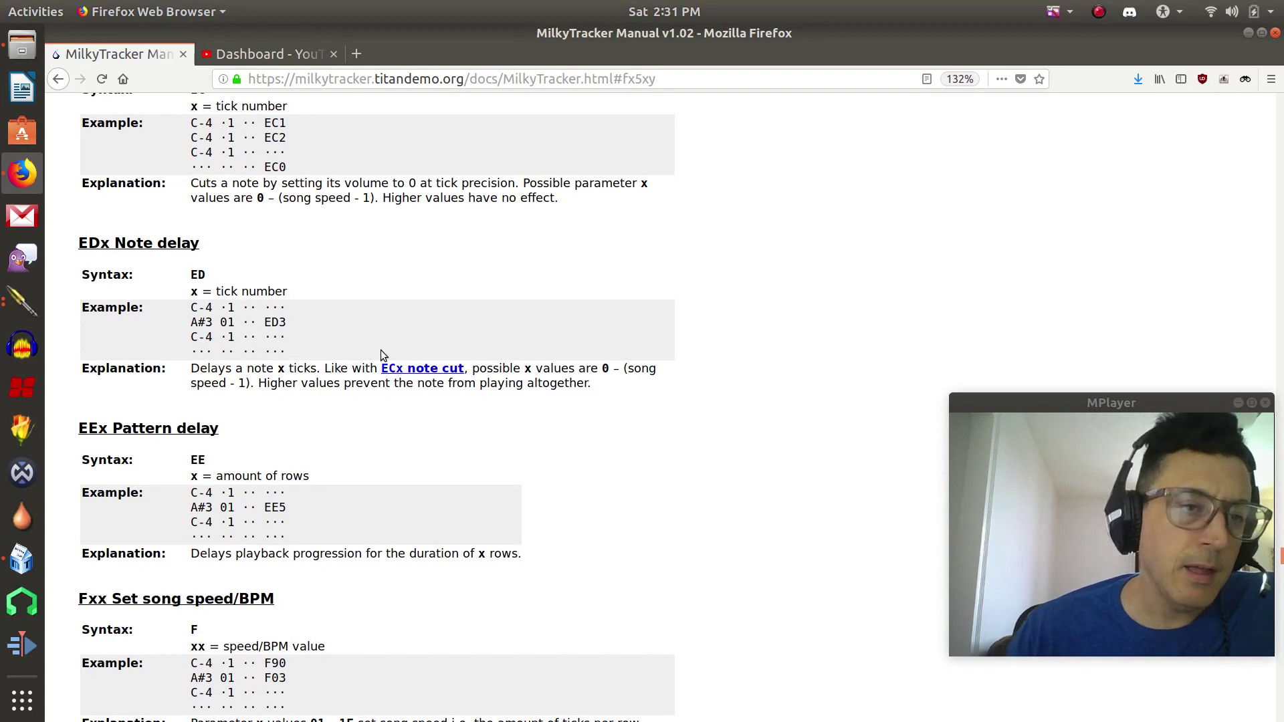
scroll(383, 354, down, 1)
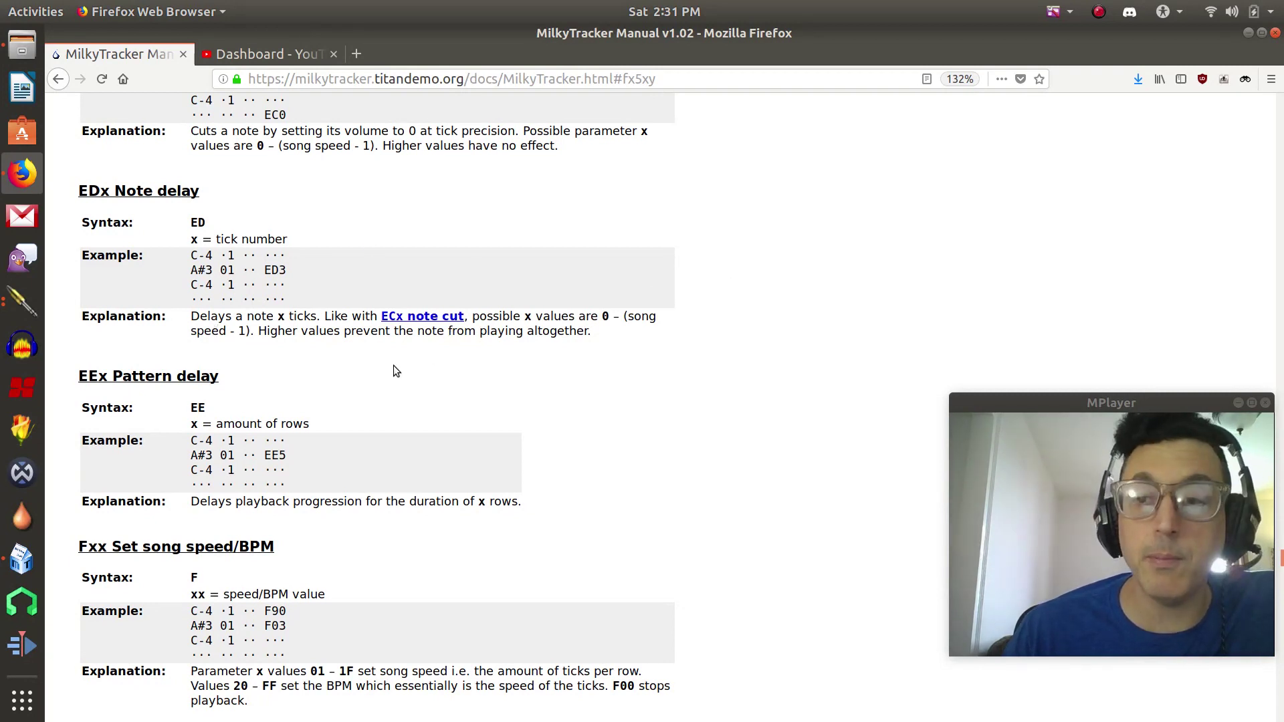
scroll(442, 369, down, 1)
scroll(443, 373, down, 3)
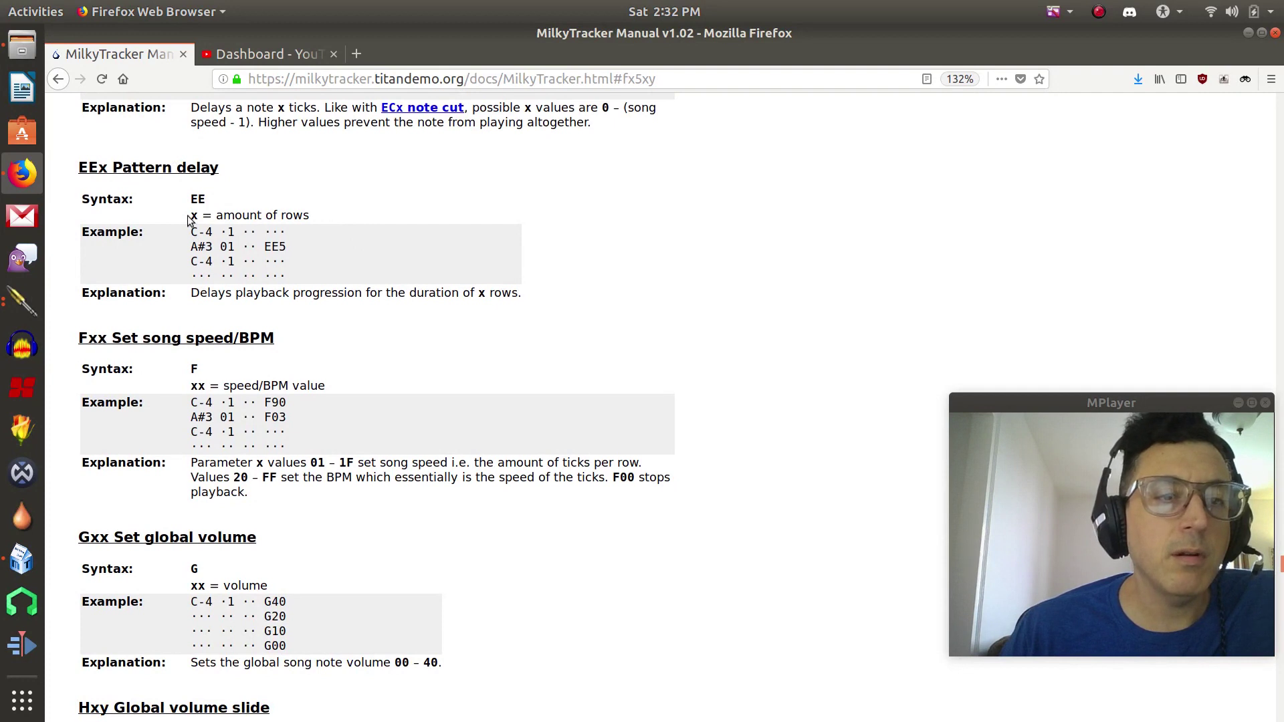
Step: Read the manual entries for Fxx song speed/BPM, Gxx global volume, Hxy global volume slide and Kxx key-off
scroll(440, 253, down, 1)
scroll(440, 253, down, 3)
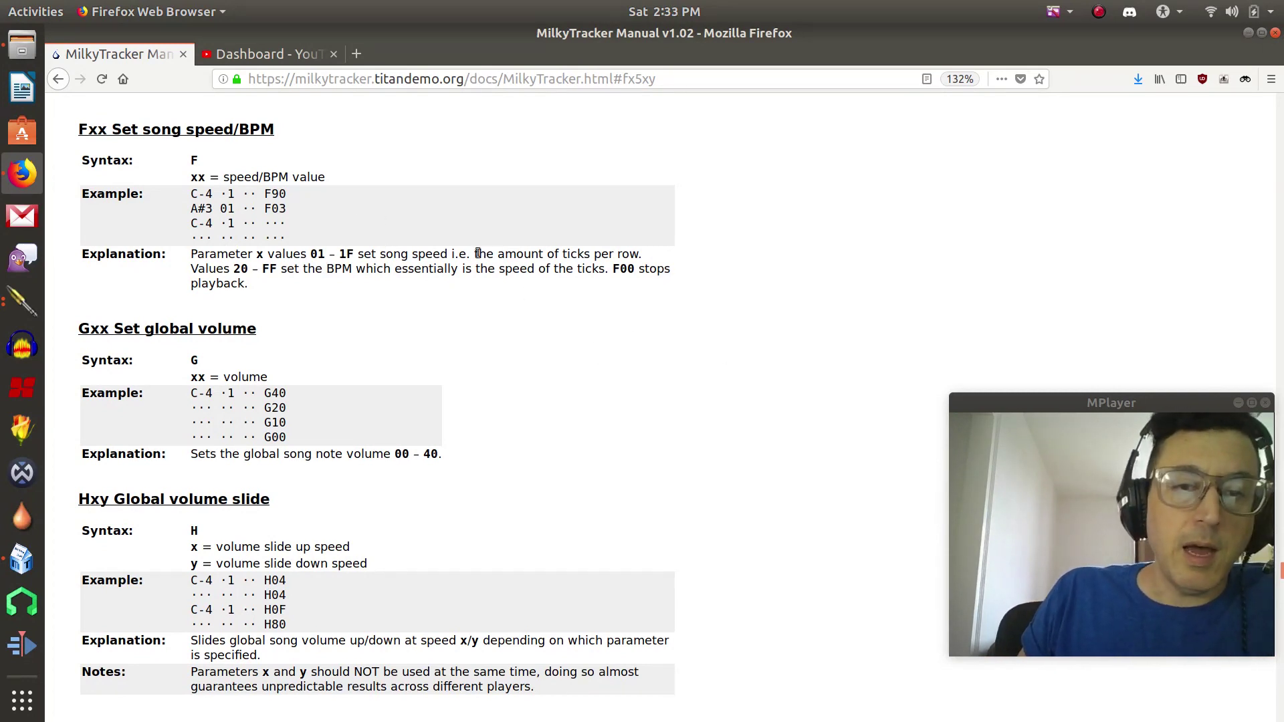
scroll(392, 362, down, 3)
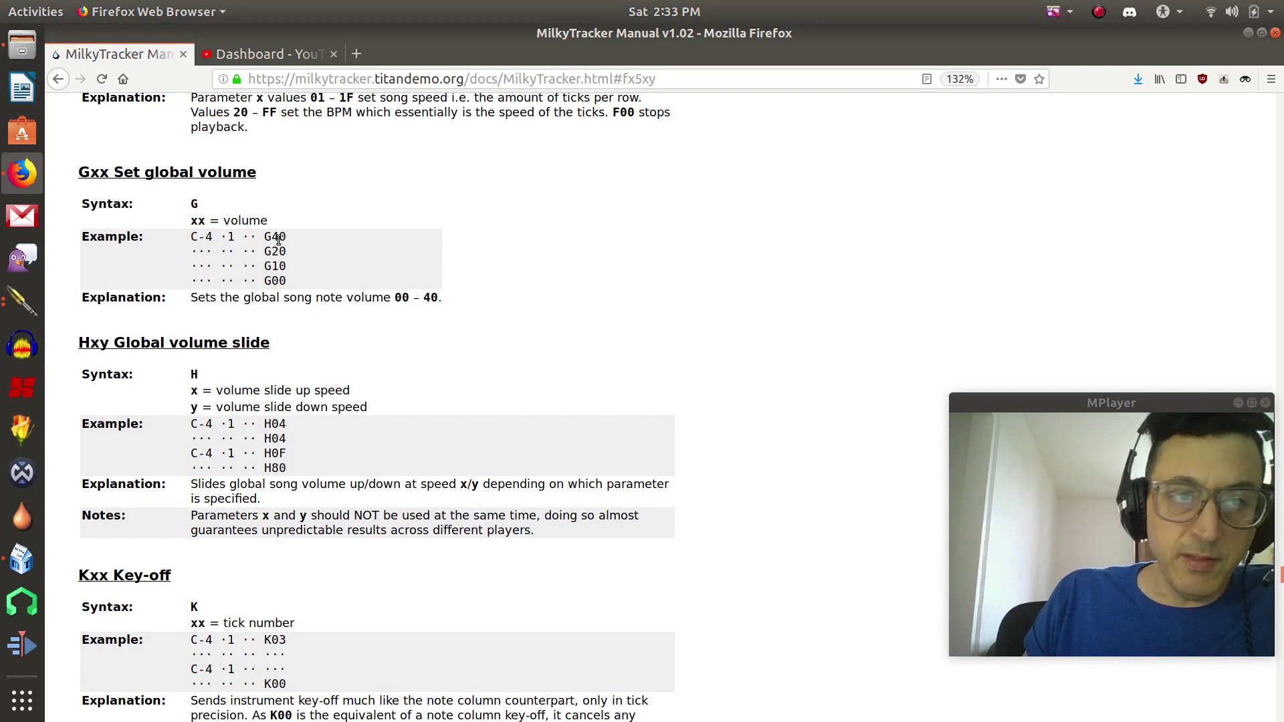
scroll(458, 362, down, 3)
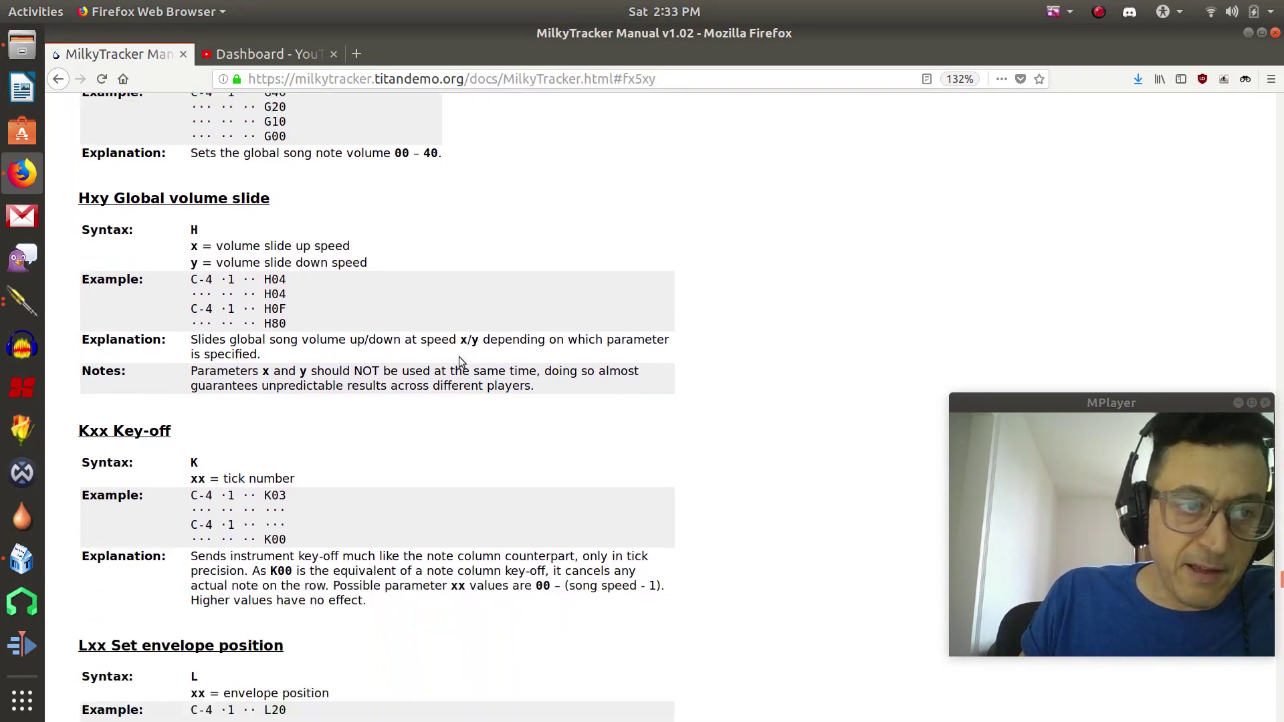
scroll(459, 358, down, 3)
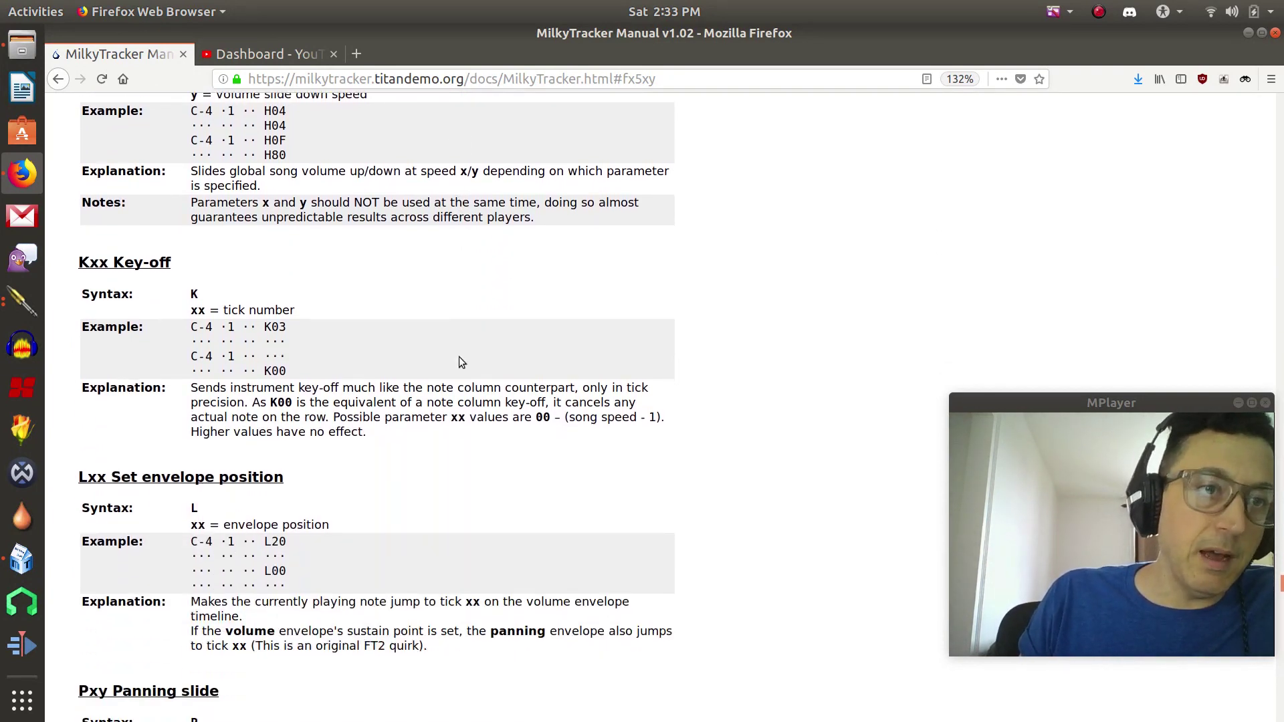
scroll(459, 356, up, 3)
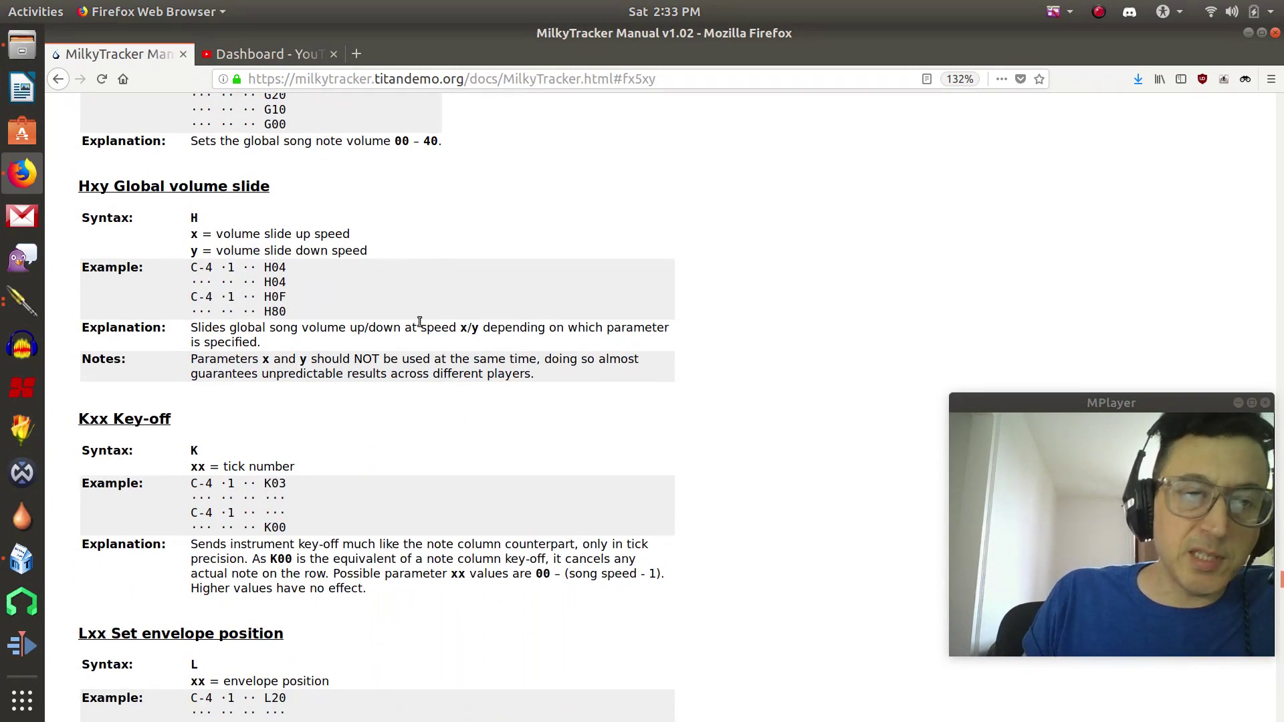
scroll(428, 297, down, 4)
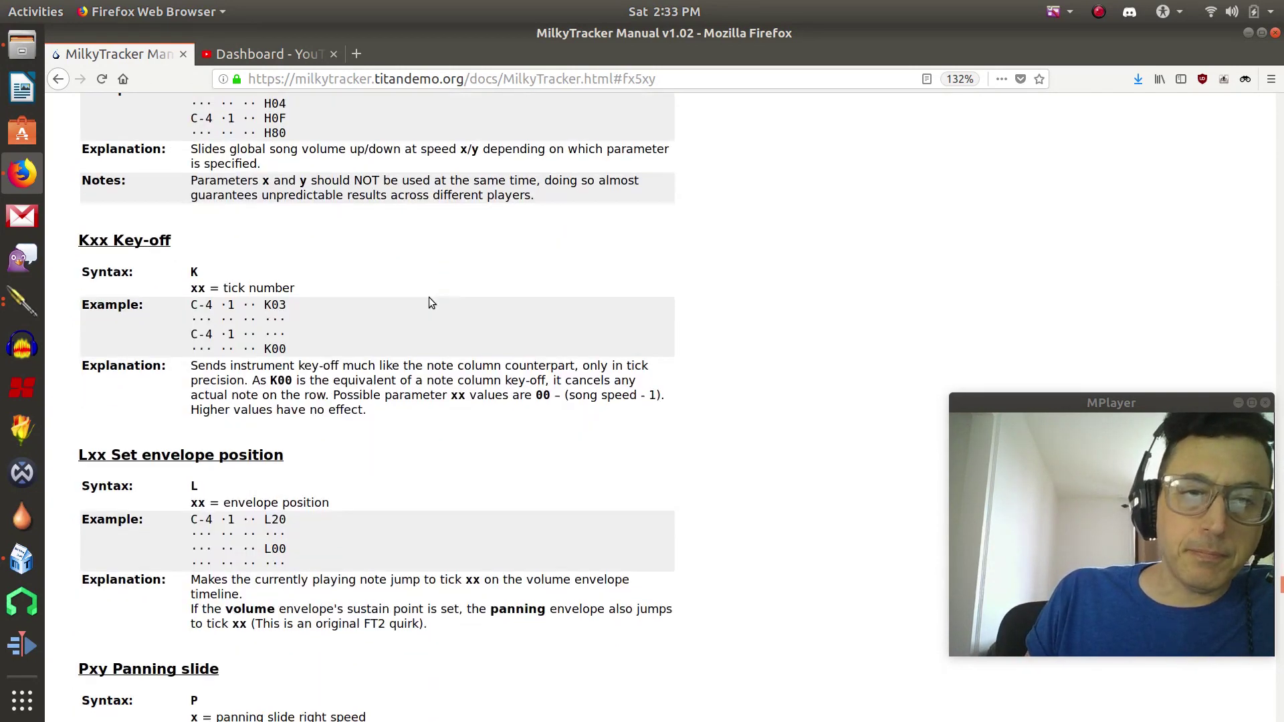
scroll(436, 301, up, 2)
scroll(431, 284, down, 1)
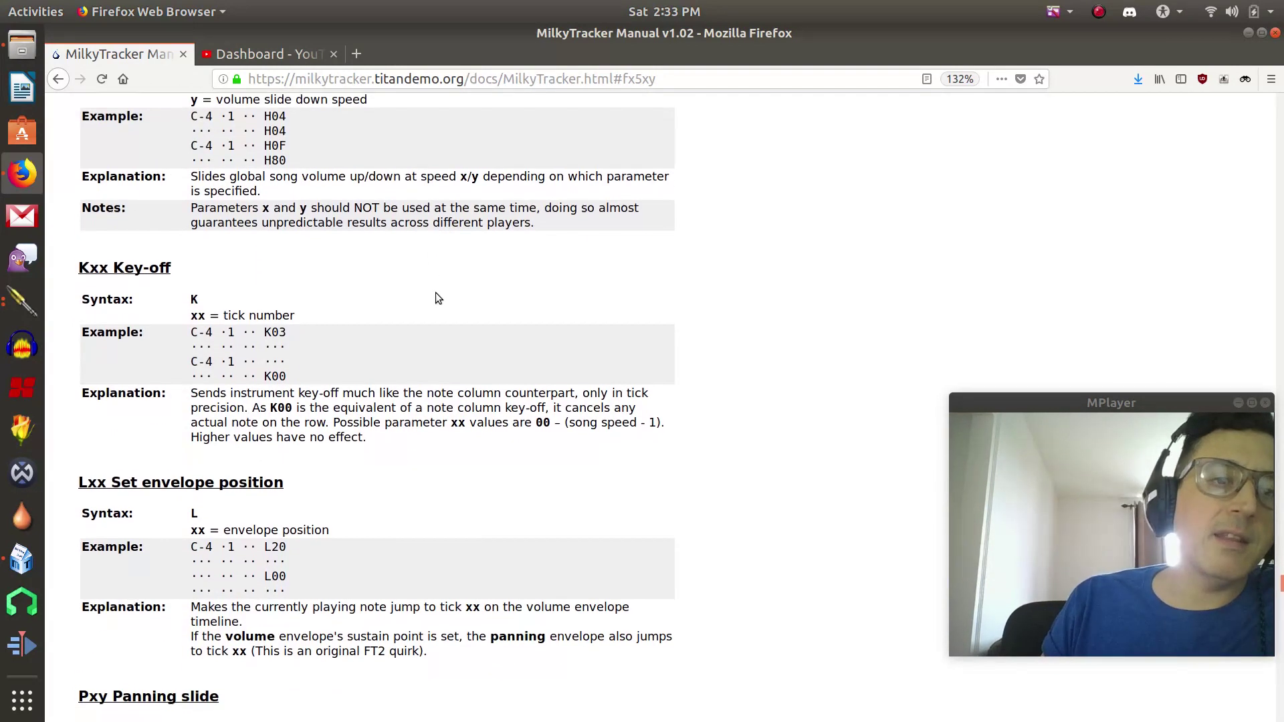
scroll(436, 298, down, 4)
scroll(436, 298, up, 3)
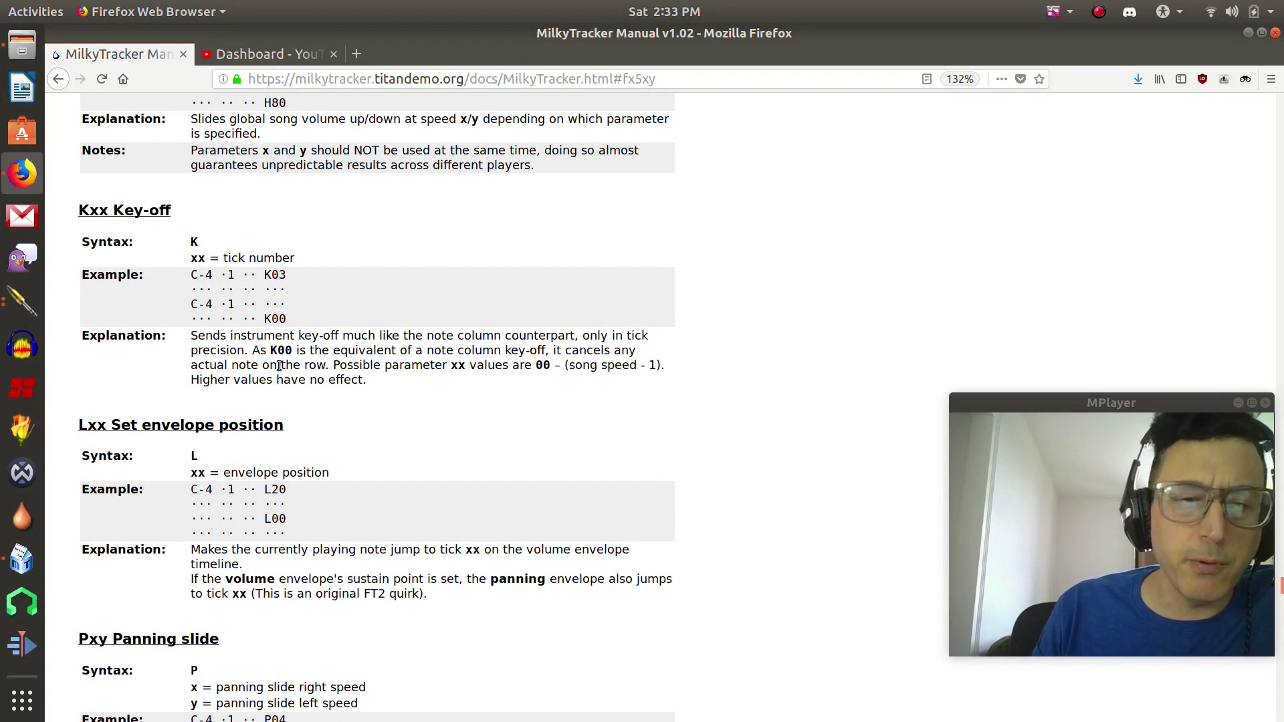
Step: Read the manual entries for Lxx envelope position, Pxy panning slide, Rxy re-trigger with volume slide and Txy tremor
scroll(281, 364, down, 3)
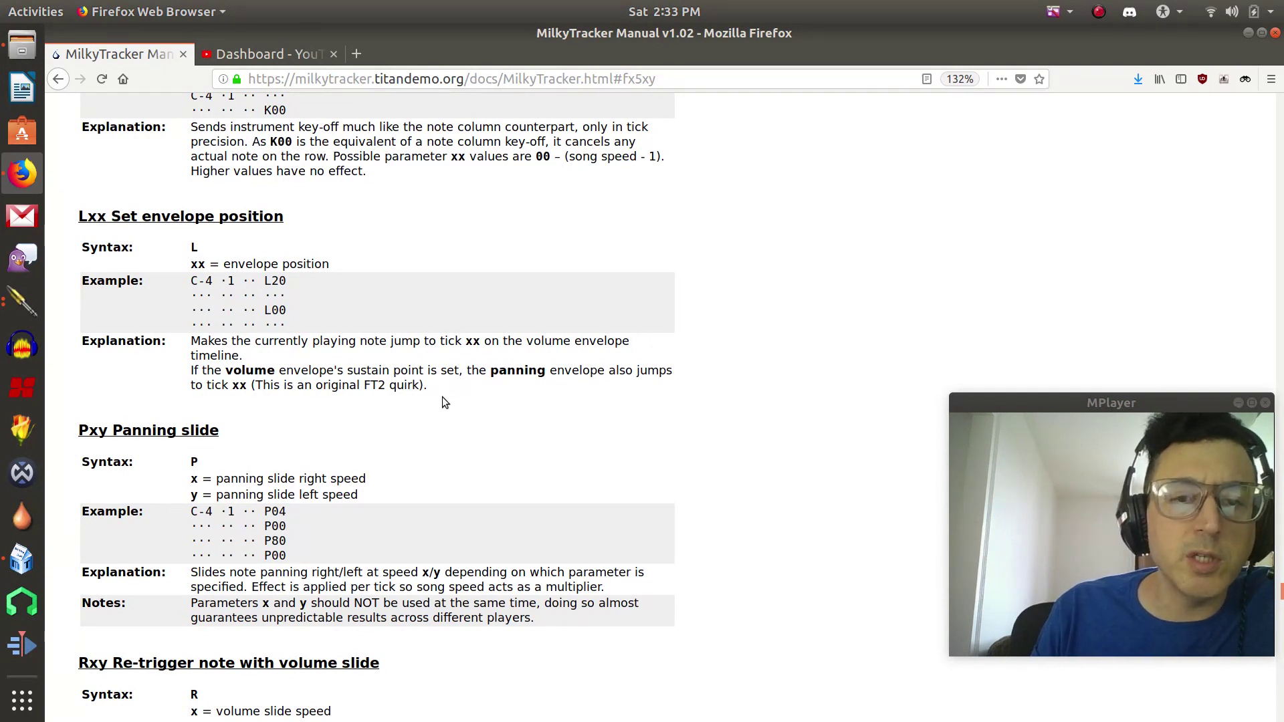
scroll(443, 400, down, 1)
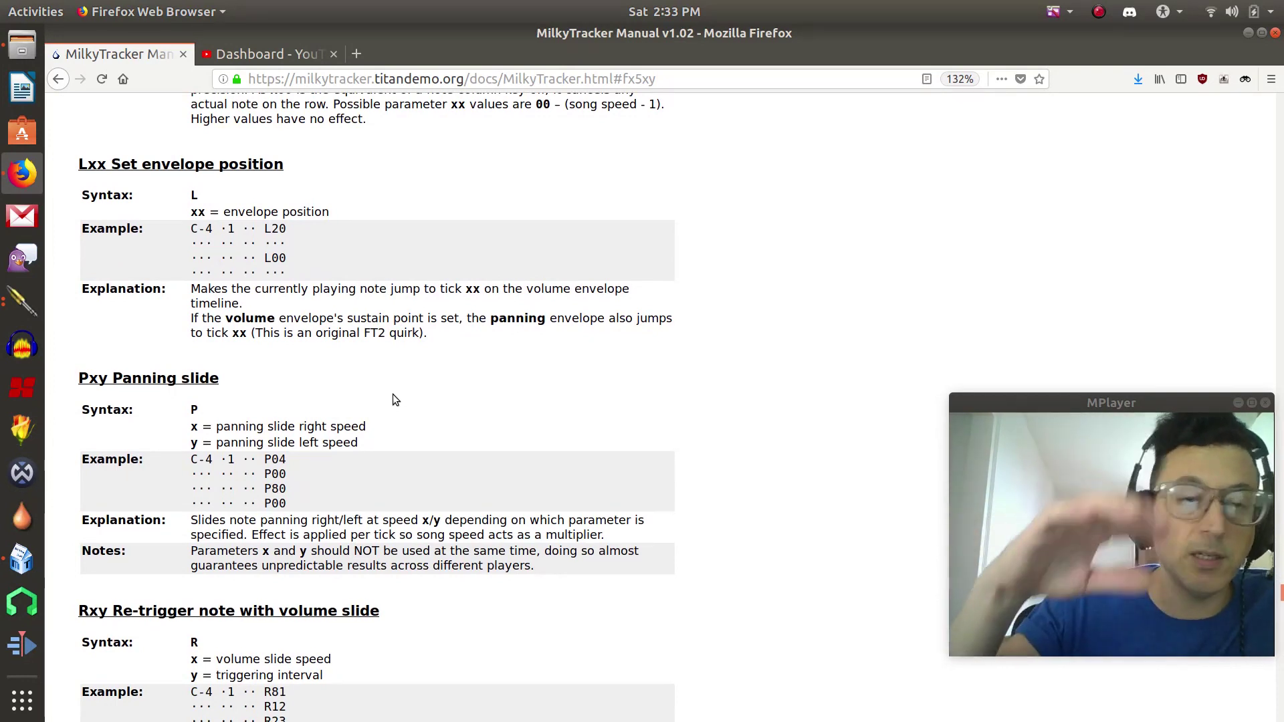
scroll(355, 345, down, 3)
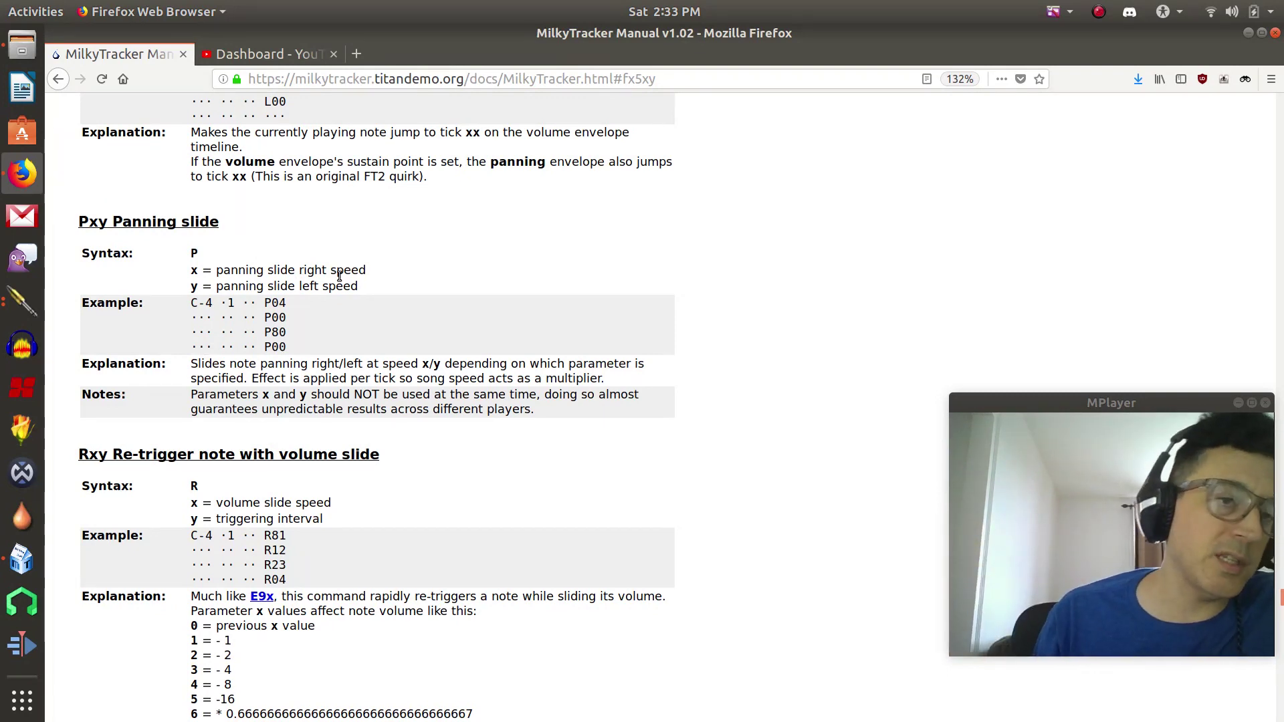
scroll(592, 317, down, 3)
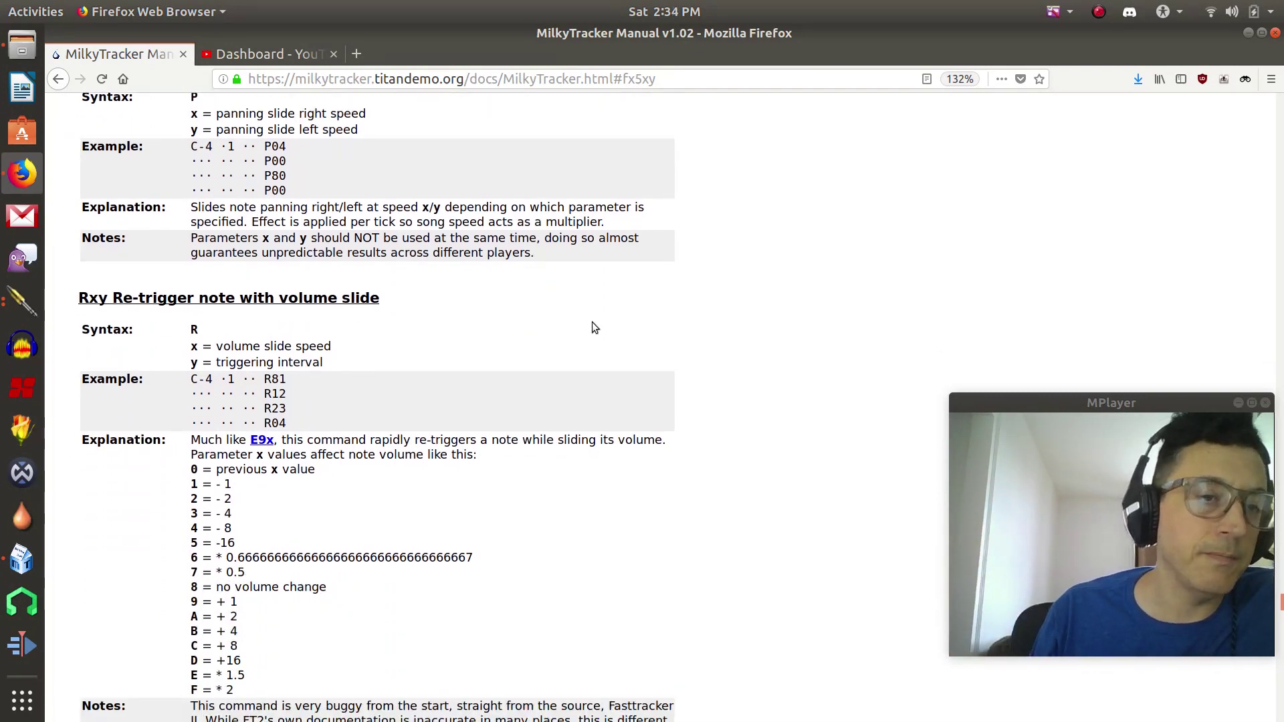
scroll(592, 322, down, 2)
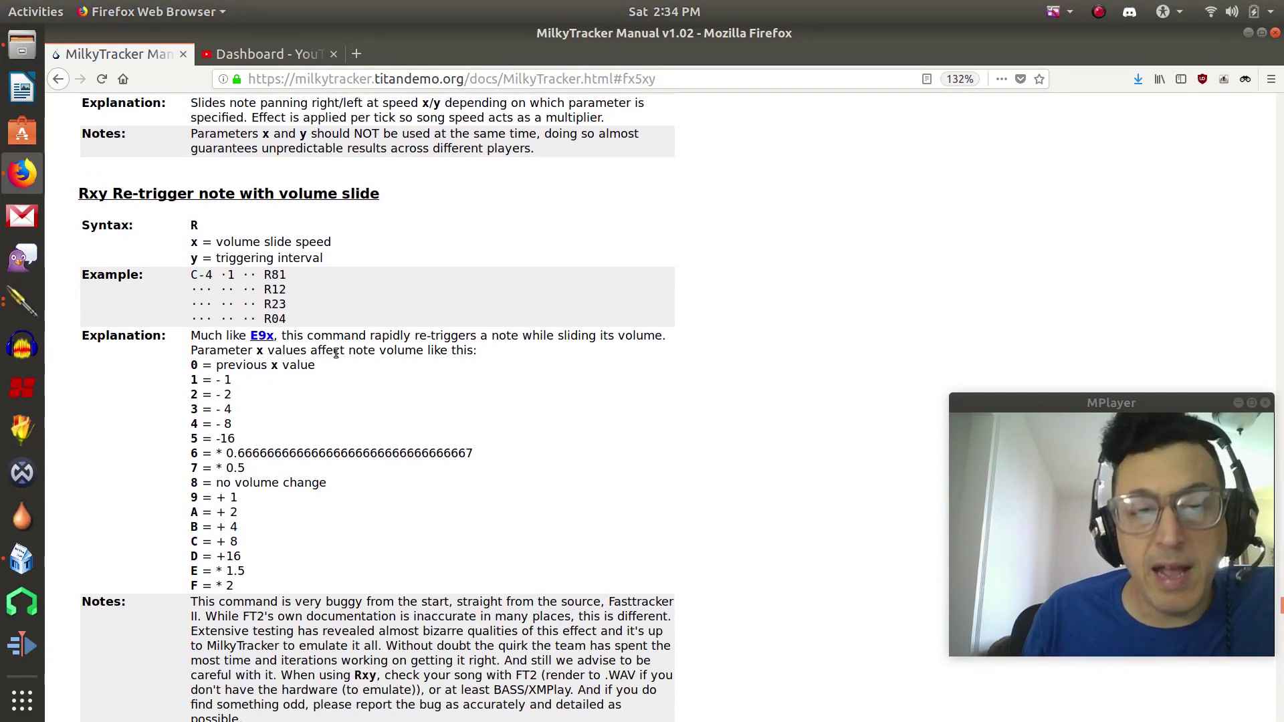
scroll(339, 360, down, 8)
scroll(340, 362, down, 5)
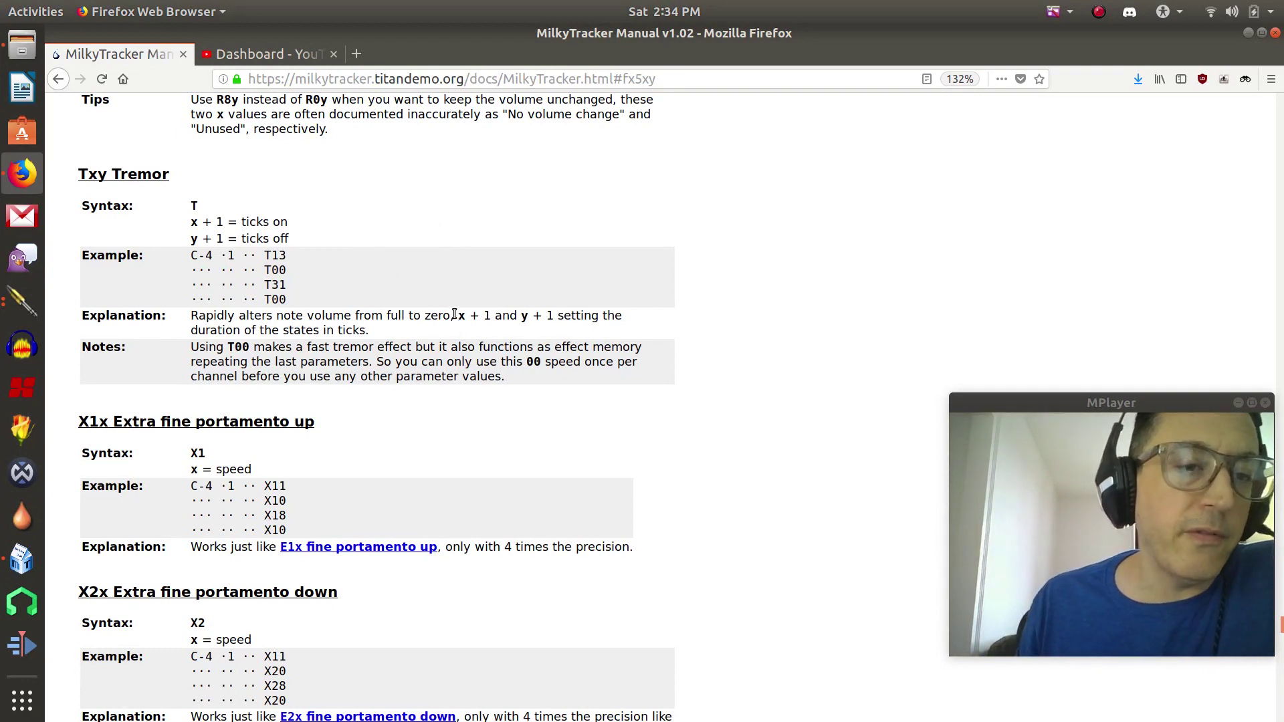
Step: Examine the manual's X1x and X2x extra fine portamento entries and the volume-column commands for note volume and volume slides
scroll(455, 313, down, 2)
scroll(454, 313, down, 3)
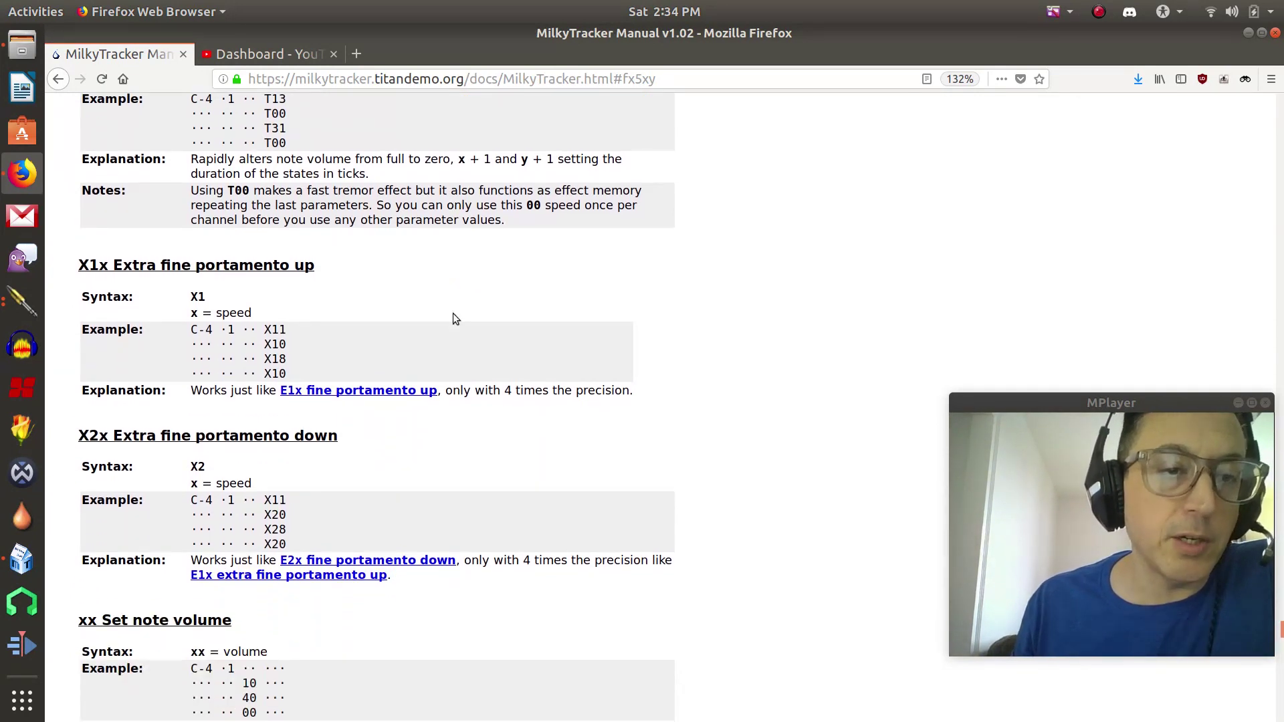
scroll(453, 314, down, 3)
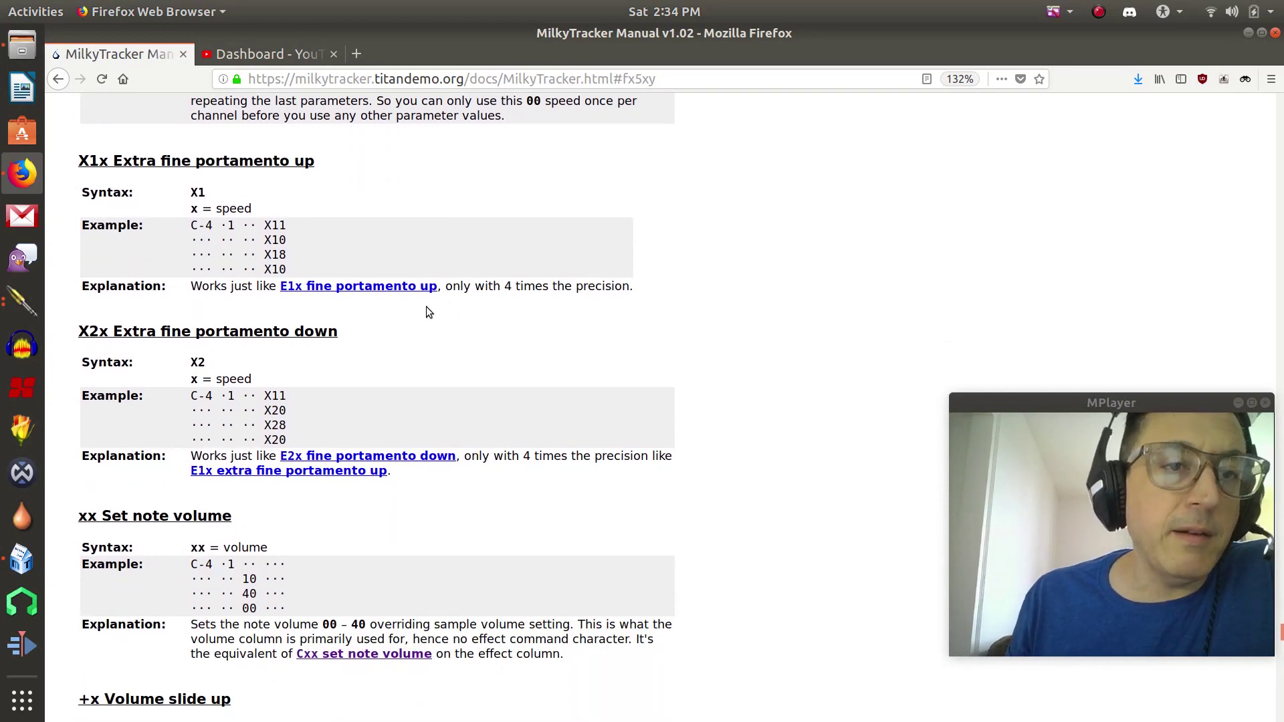
scroll(428, 312, down, 6)
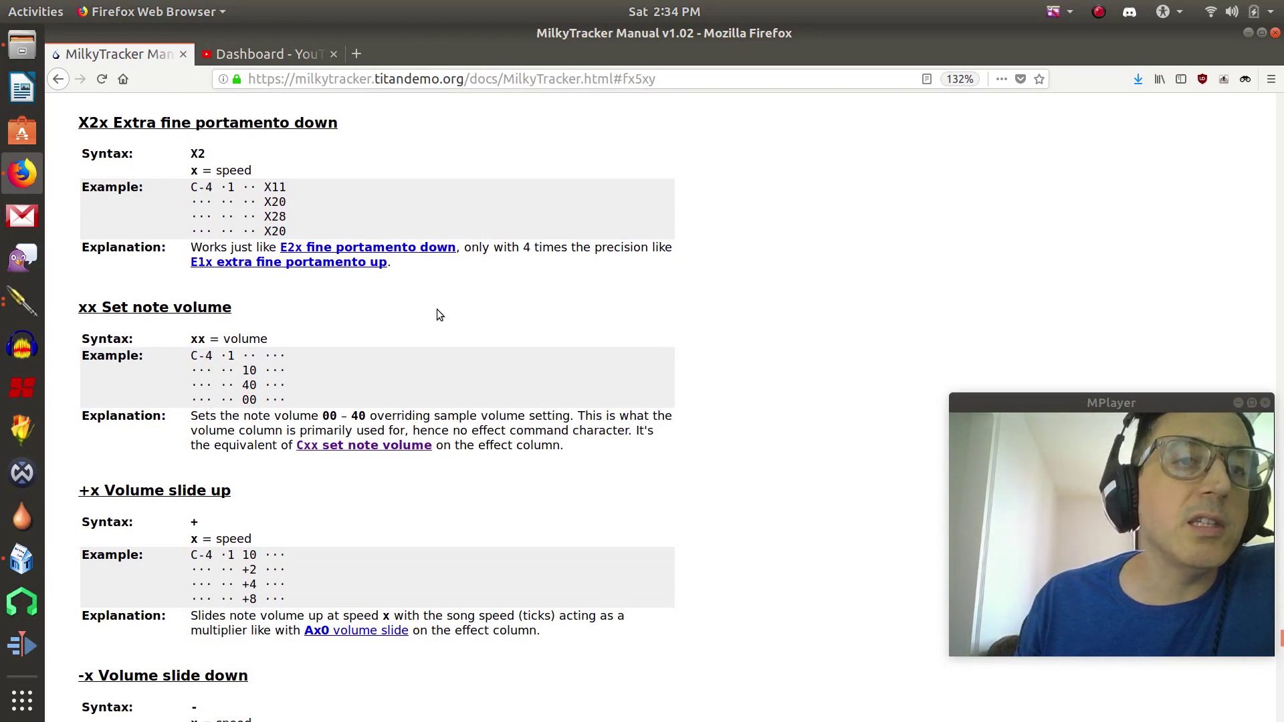
scroll(438, 314, down, 1)
scroll(436, 309, down, 4)
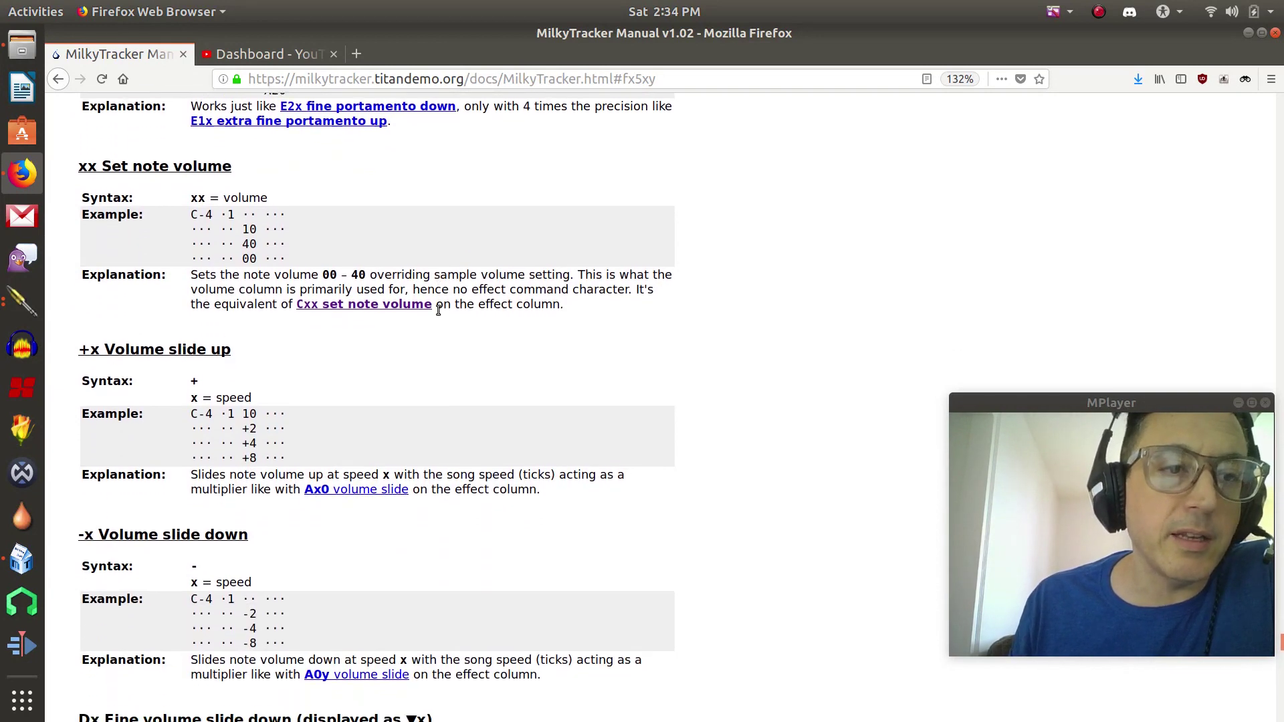
scroll(432, 306, down, 3)
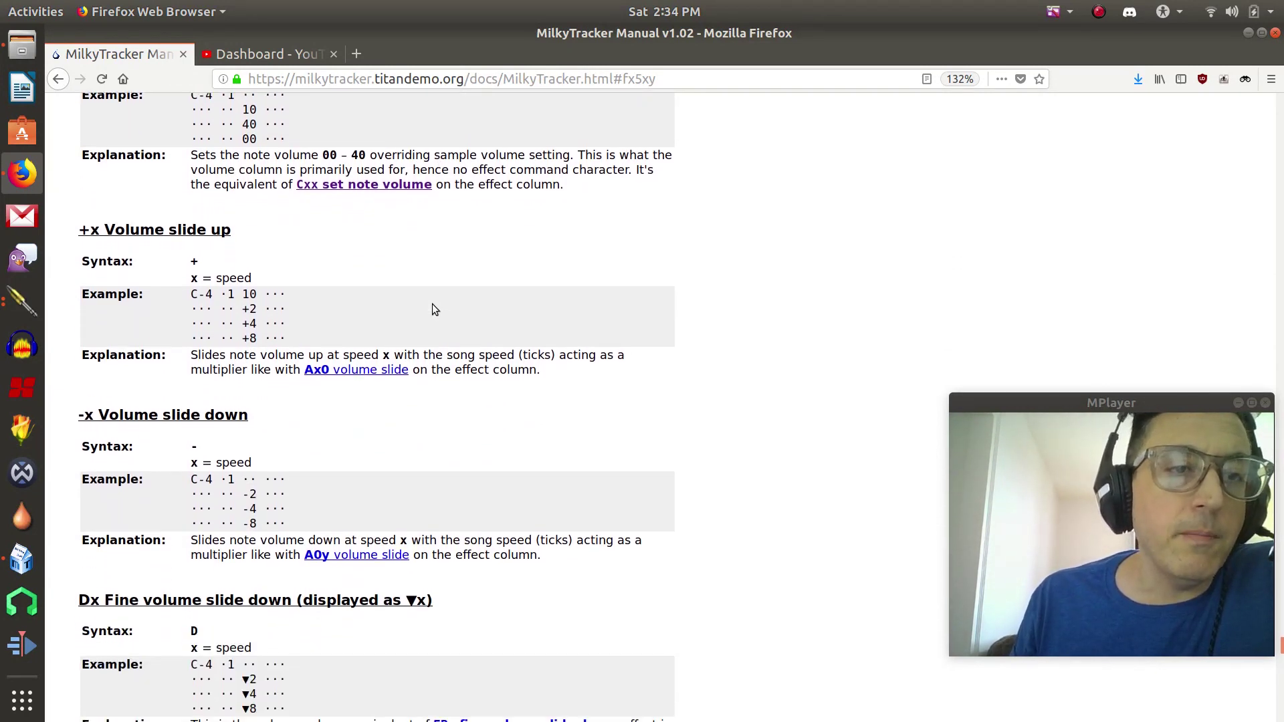
scroll(431, 306, up, 3)
scroll(432, 312, up, 6)
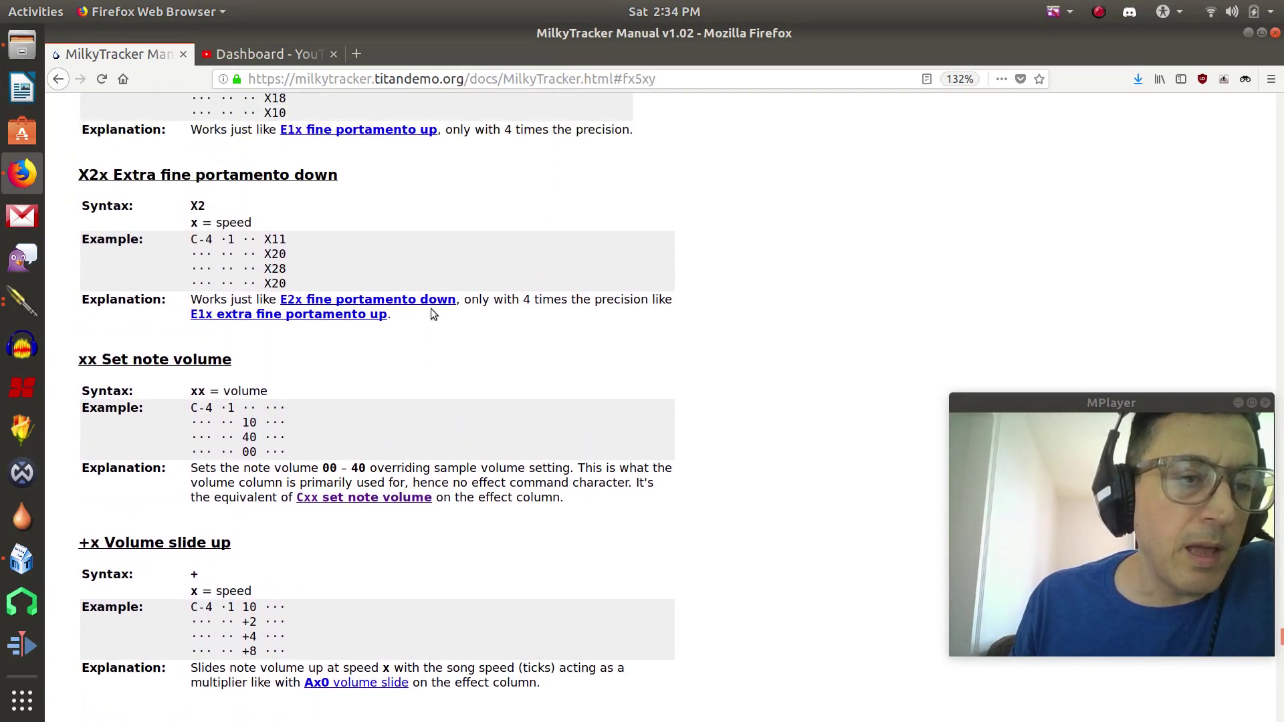
Step: Read the manual's volume-column entries for set note volume, +x and -x volume slides, Dx fine volume slide down and Lx panning slide left
scroll(432, 314, down, 3)
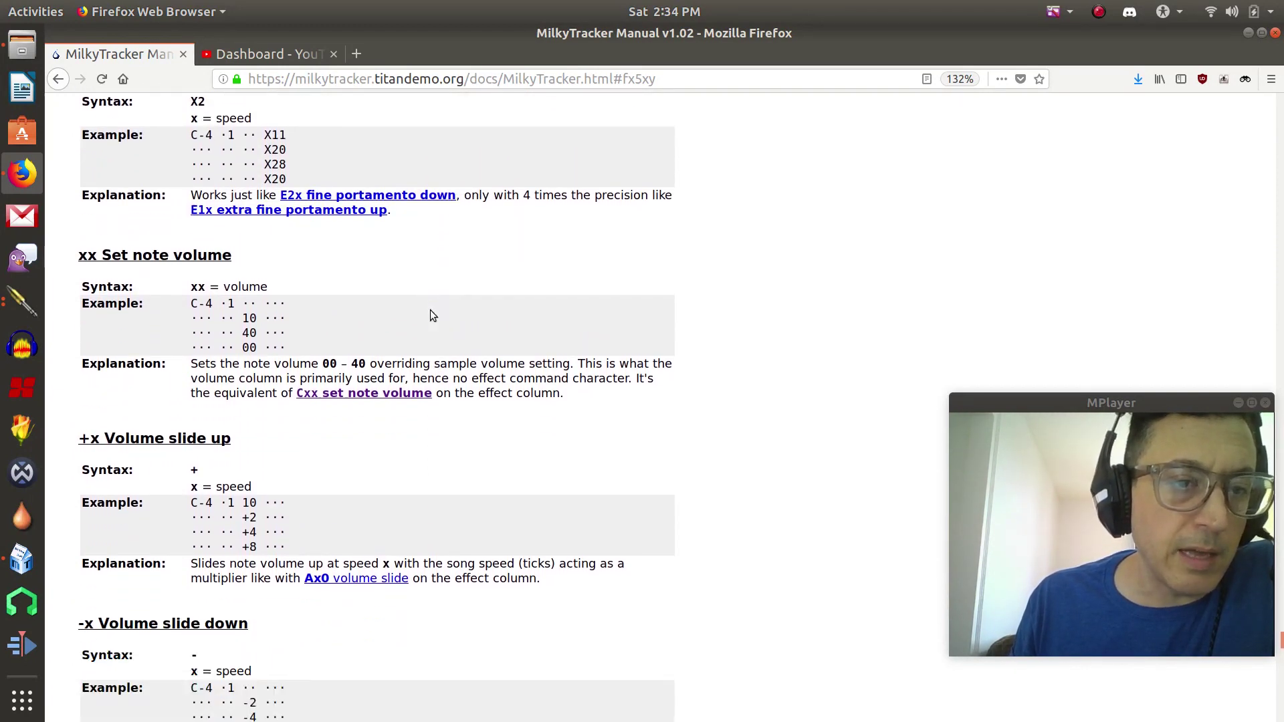
scroll(432, 311, down, 3)
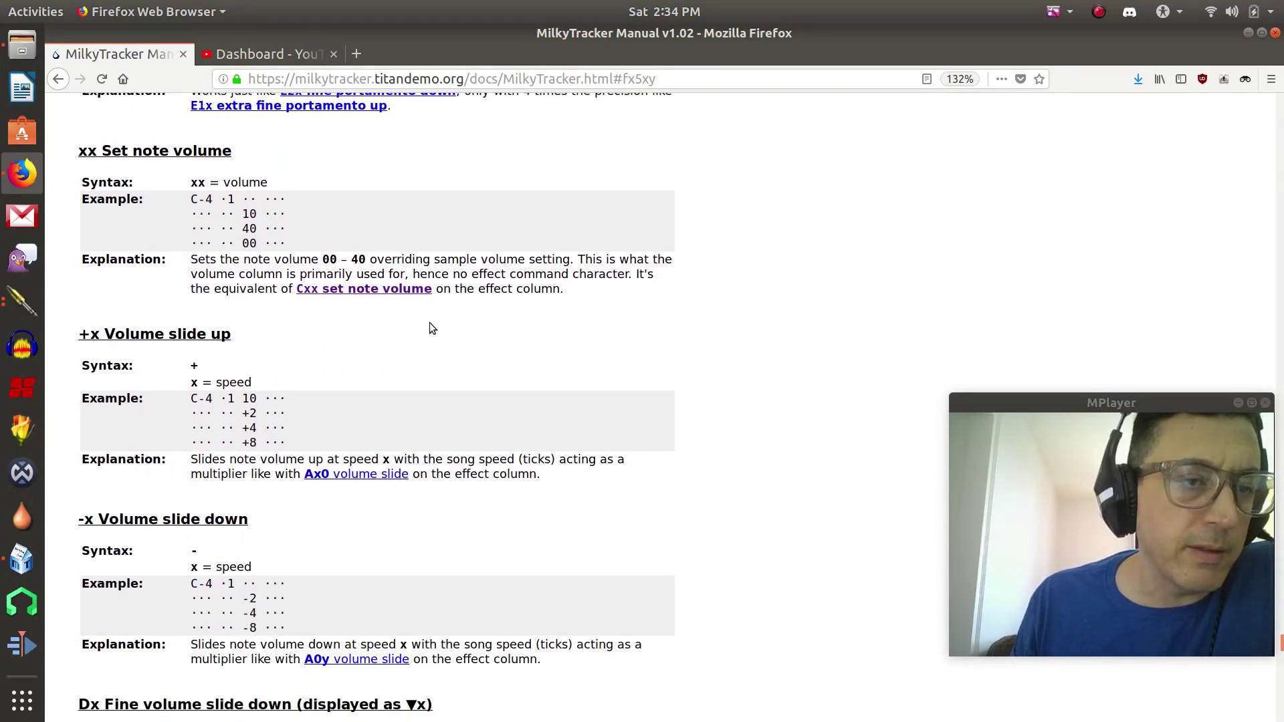
scroll(361, 304, down, 4)
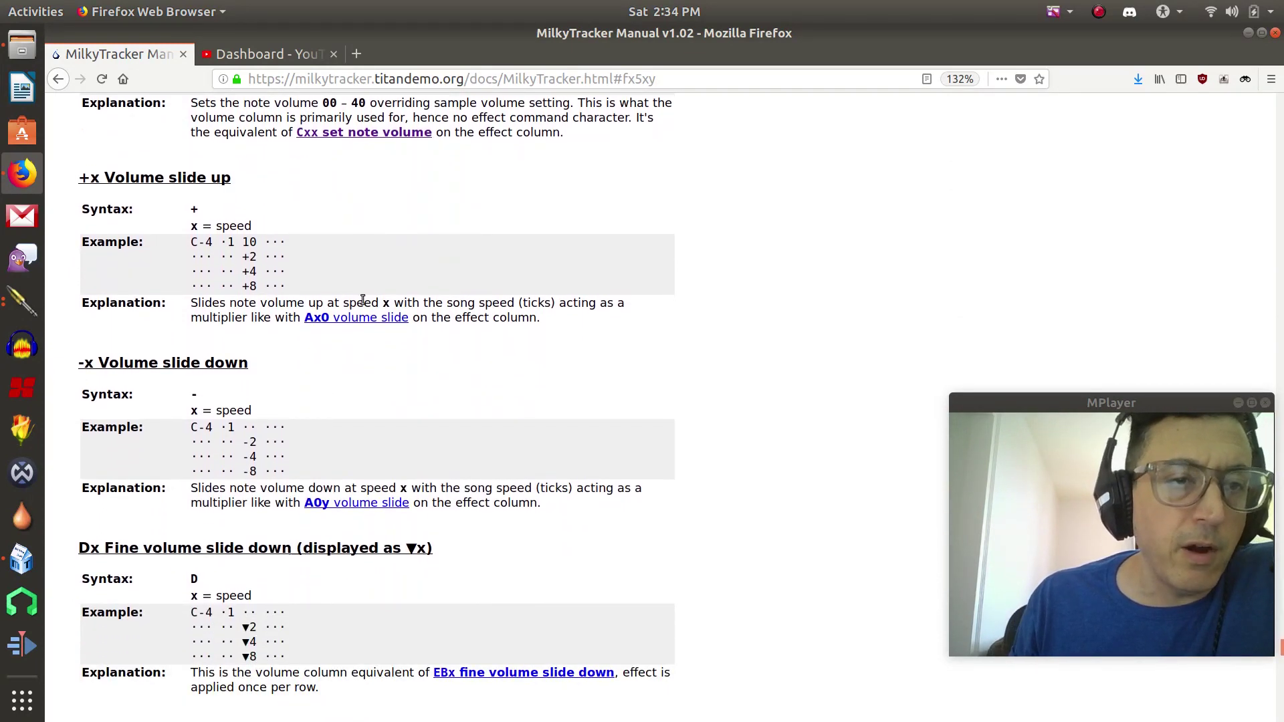
scroll(363, 299, down, 8)
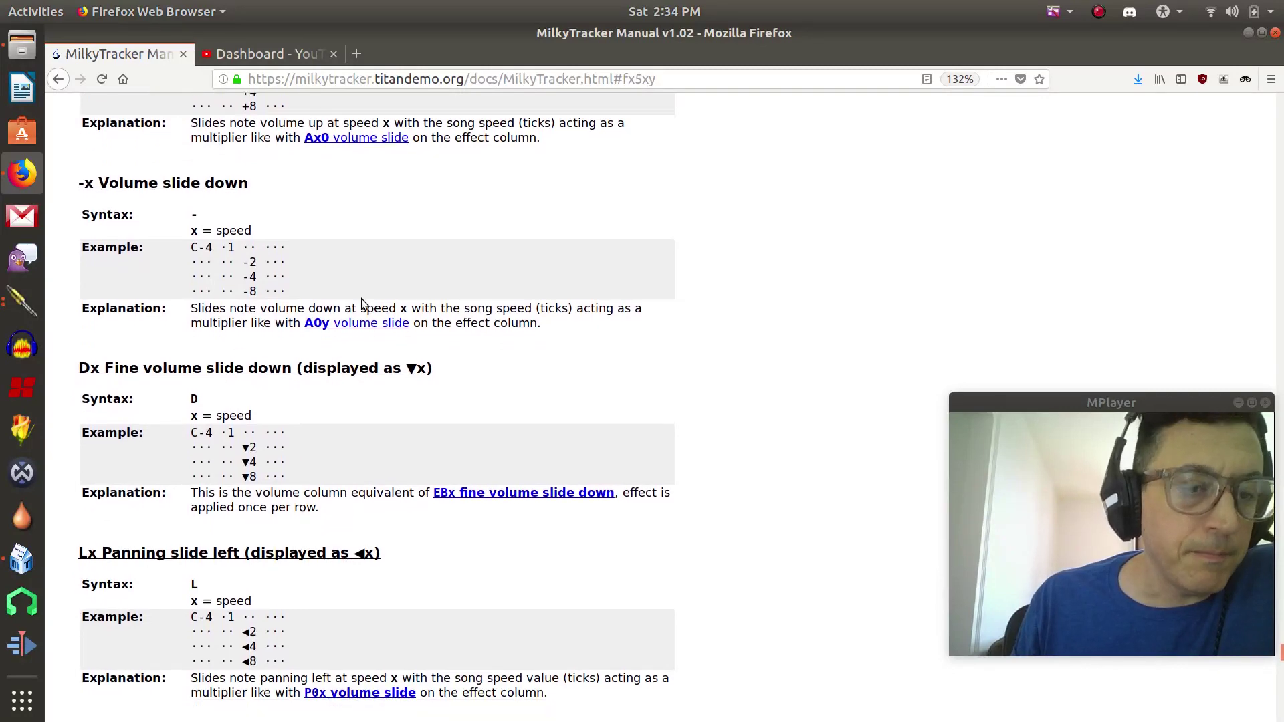
scroll(361, 304, down, 6)
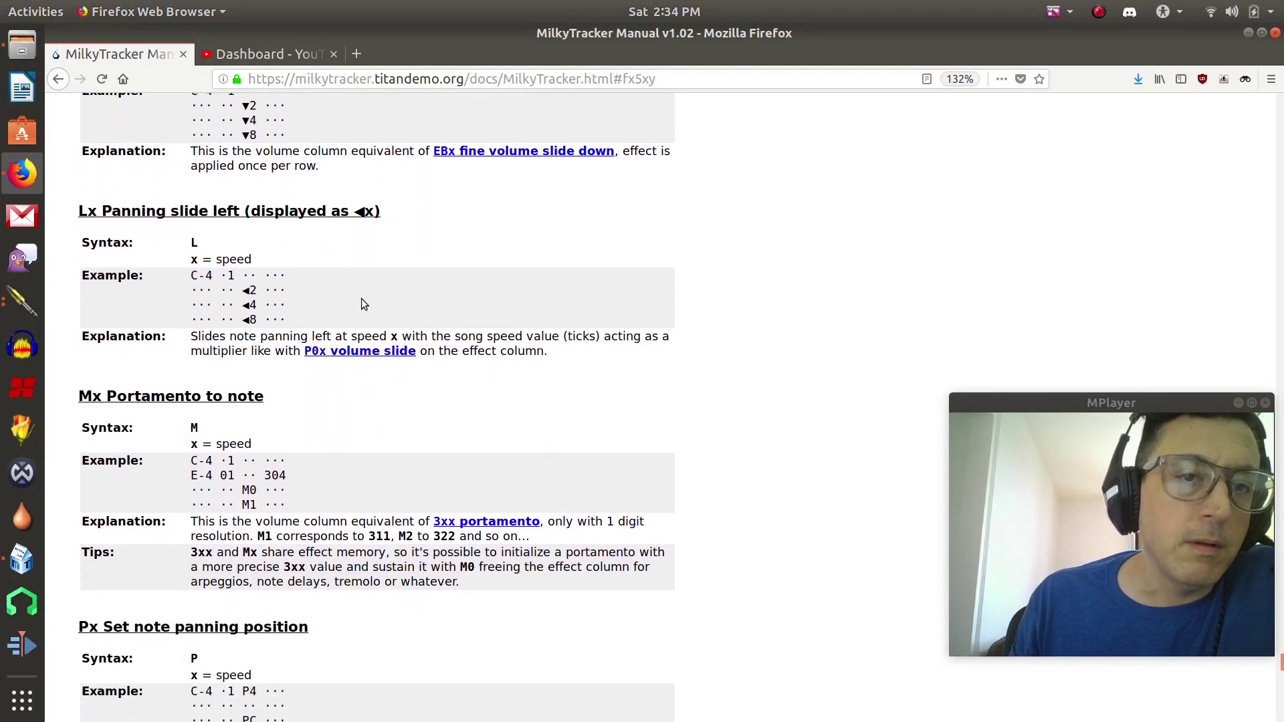
scroll(361, 304, up, 4)
scroll(362, 303, up, 4)
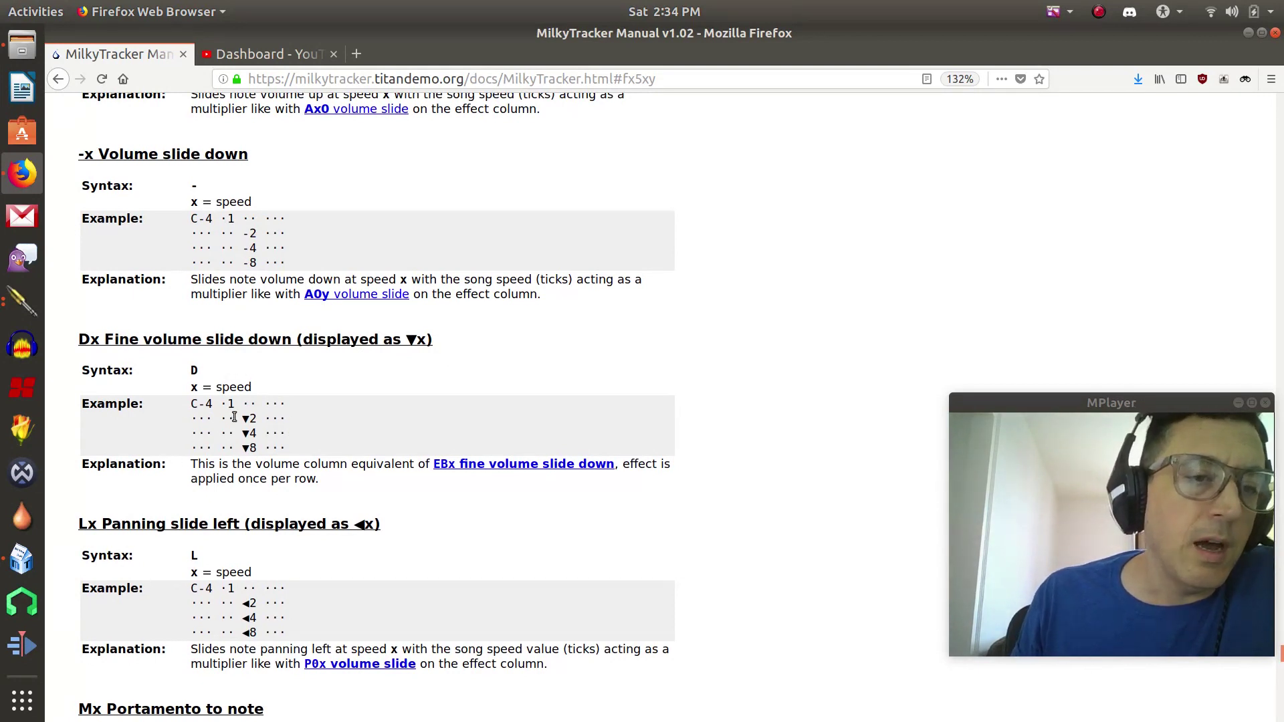
scroll(234, 416, down, 1)
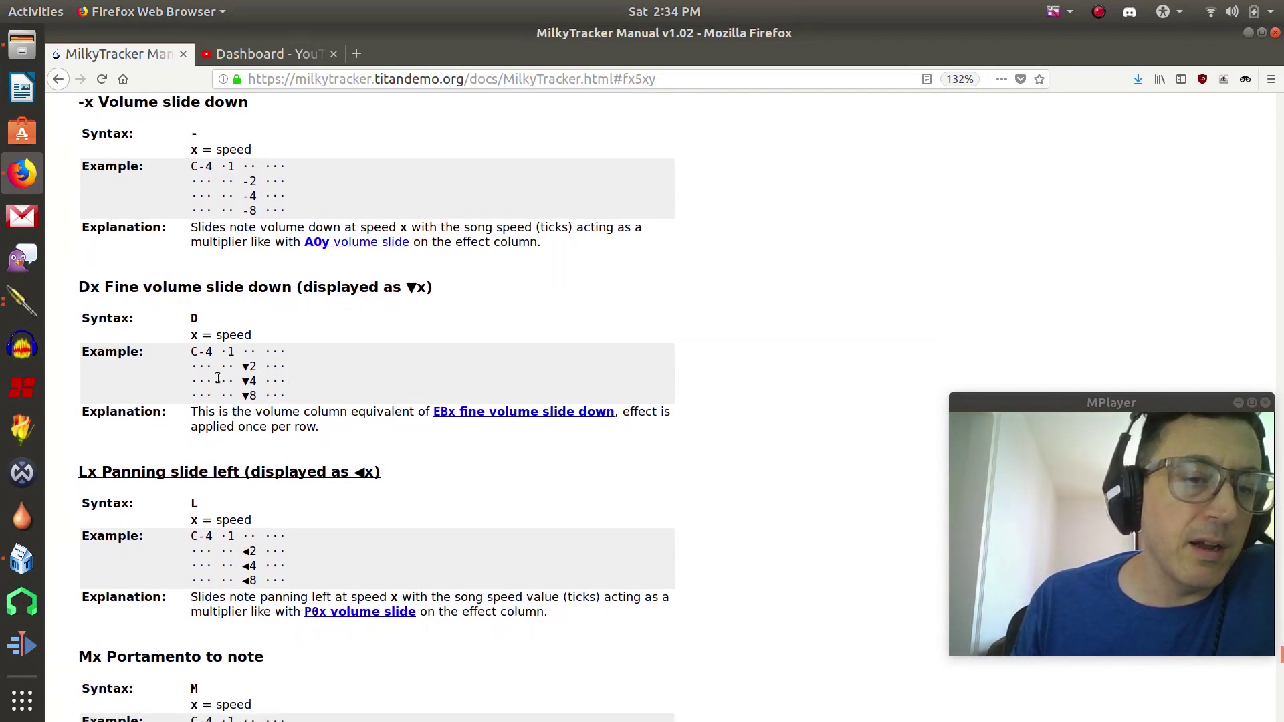
scroll(274, 439, down, 2)
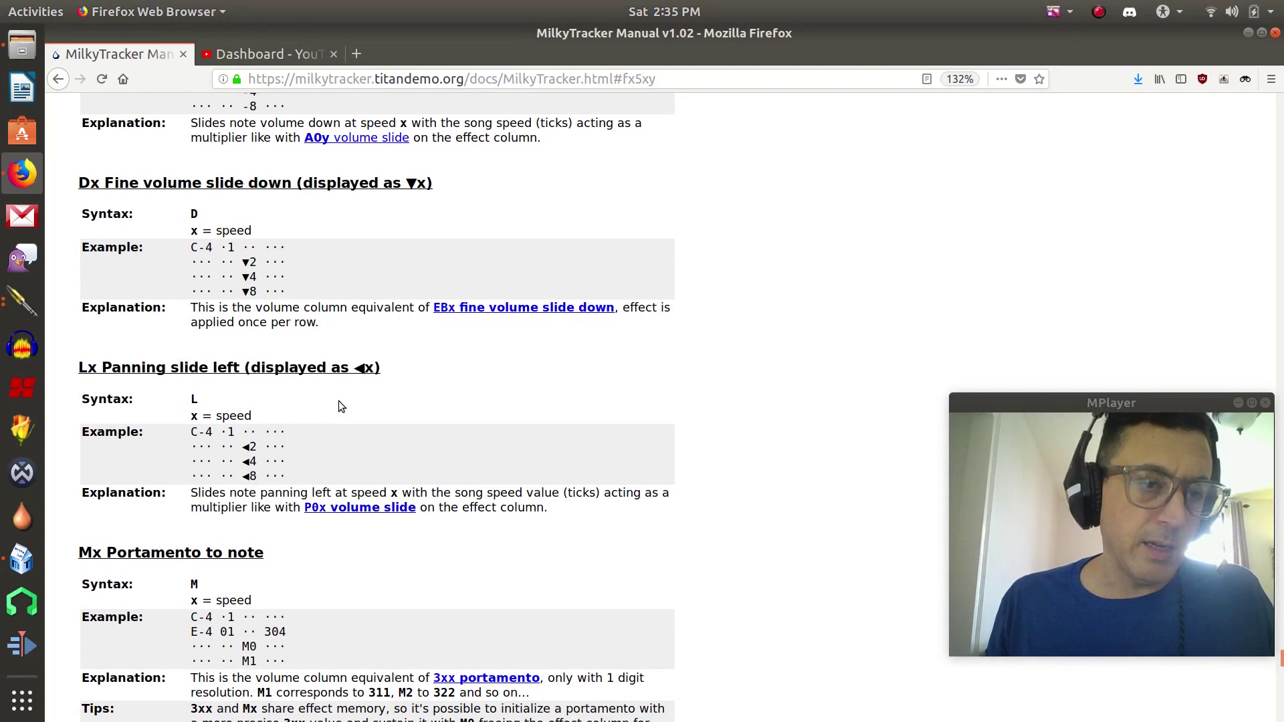
Step: Switch to MilkyTracker and change the volume-column commands in track 2 to Lx panning slide left on rows 00 through 18
key(alt+Tab)
scroll(199, 361, up, 11)
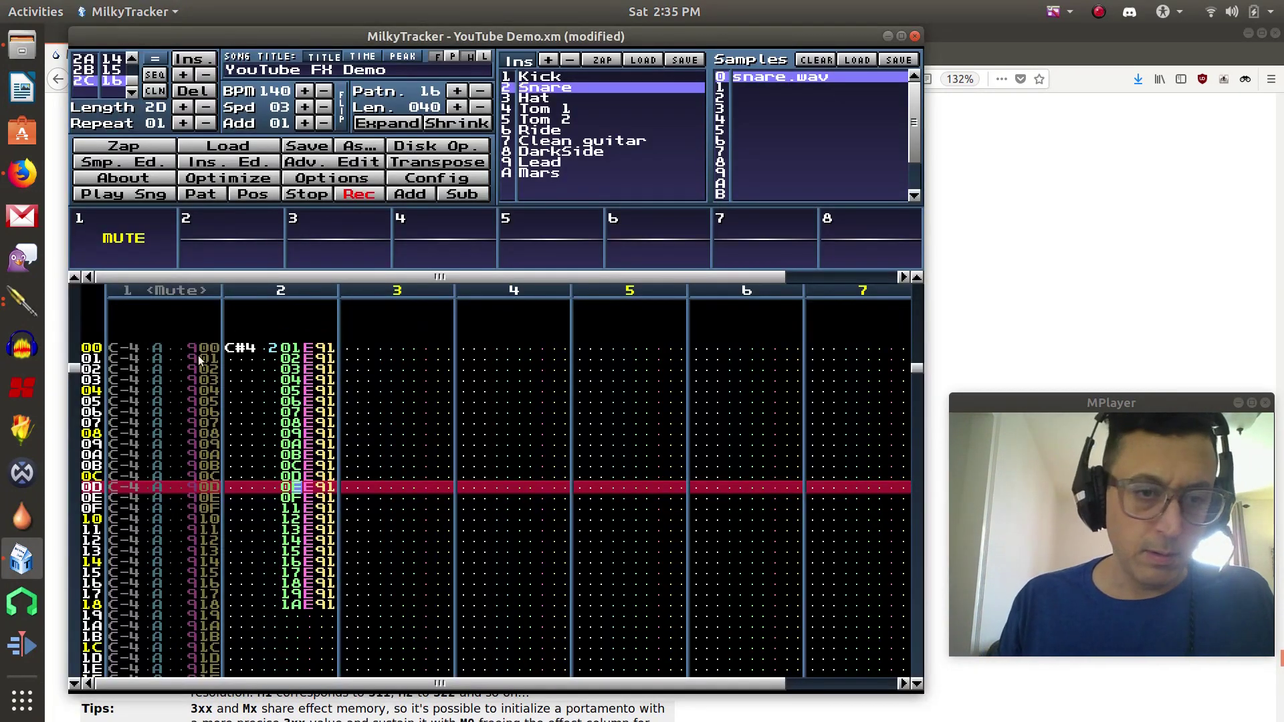
scroll(198, 355, up, 3)
key(Left)
key(Left)
key(Left)
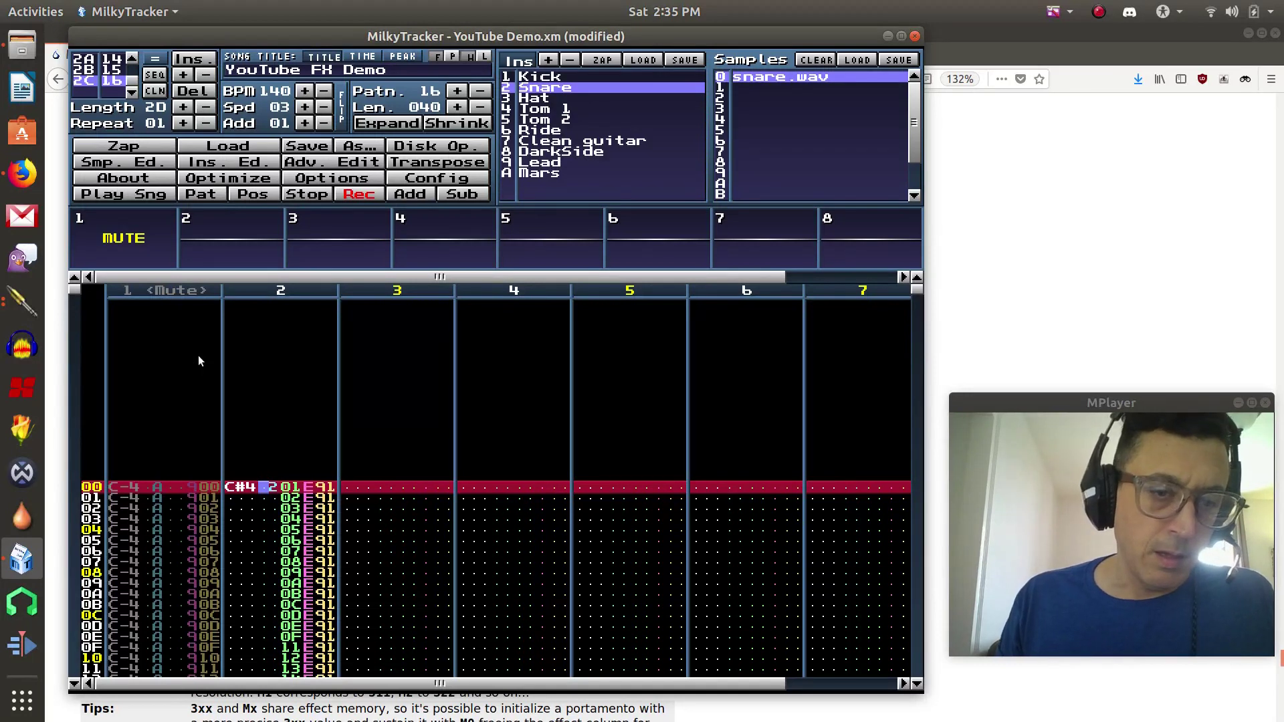
key(Right)
key(Right)
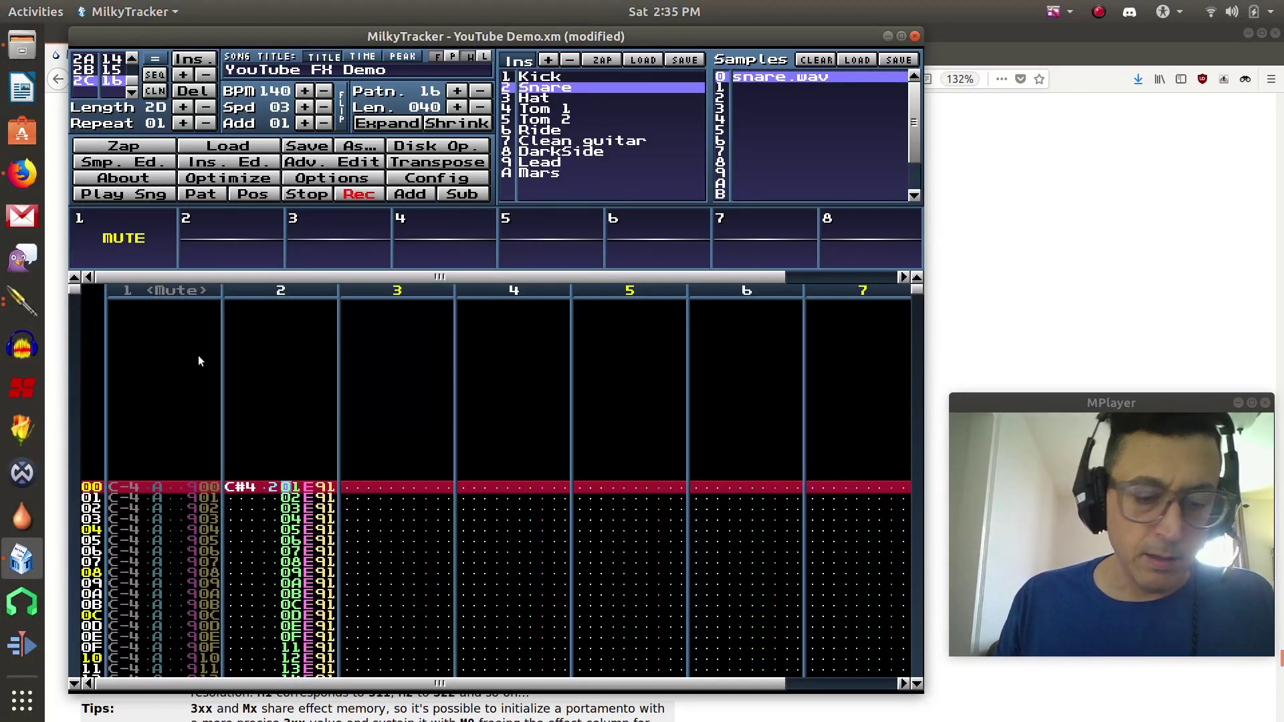
key(l)
key(l)
key(l)
key(l)
key(l)
key(l)
key(l)
key(l)
key(l)
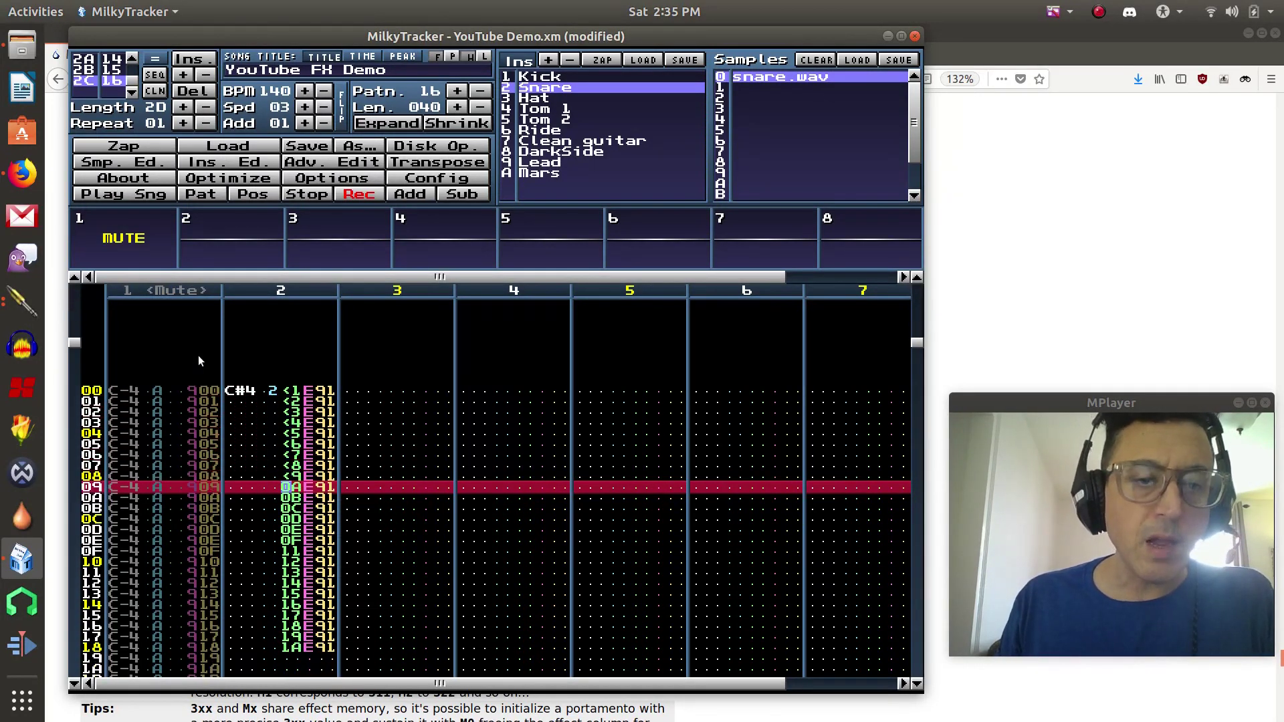
key(l)
key(l)
key(l)
key(l)
key(l)
key(l)
key(l)
key(l)
key(l)
key(l)
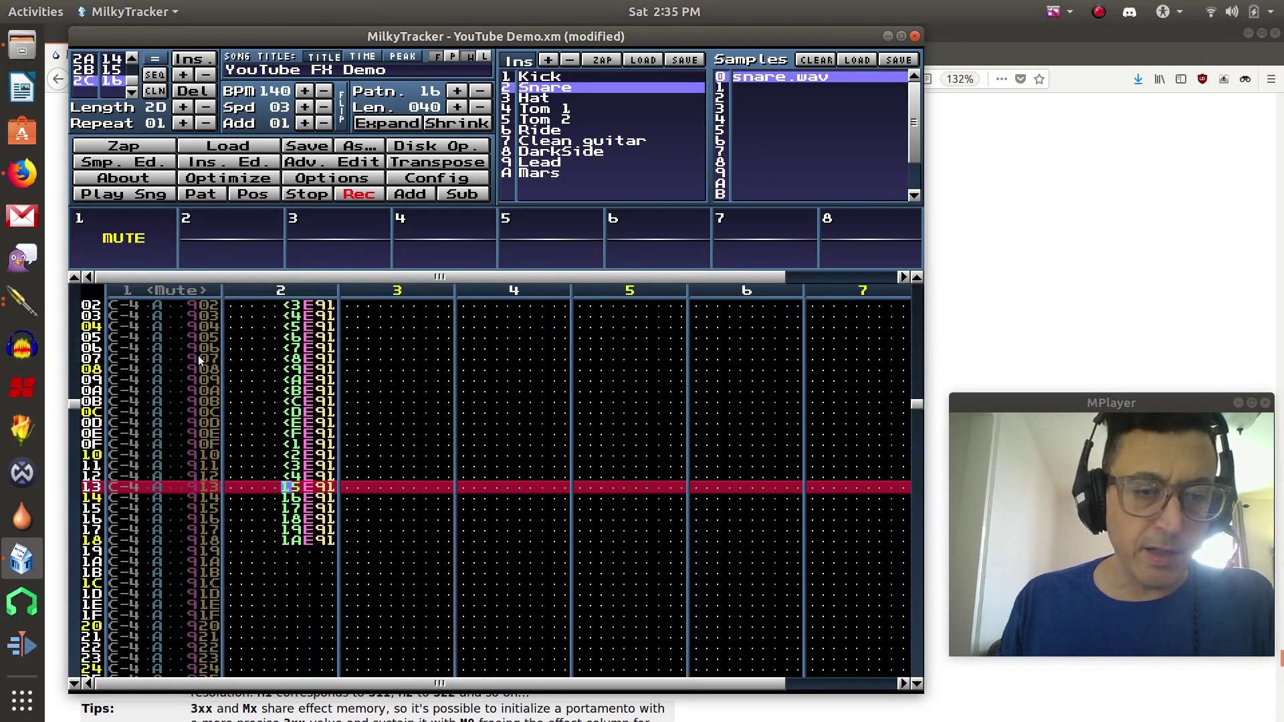
key(l)
key(l)
key(l)
key(l)
key(l)
key(l)
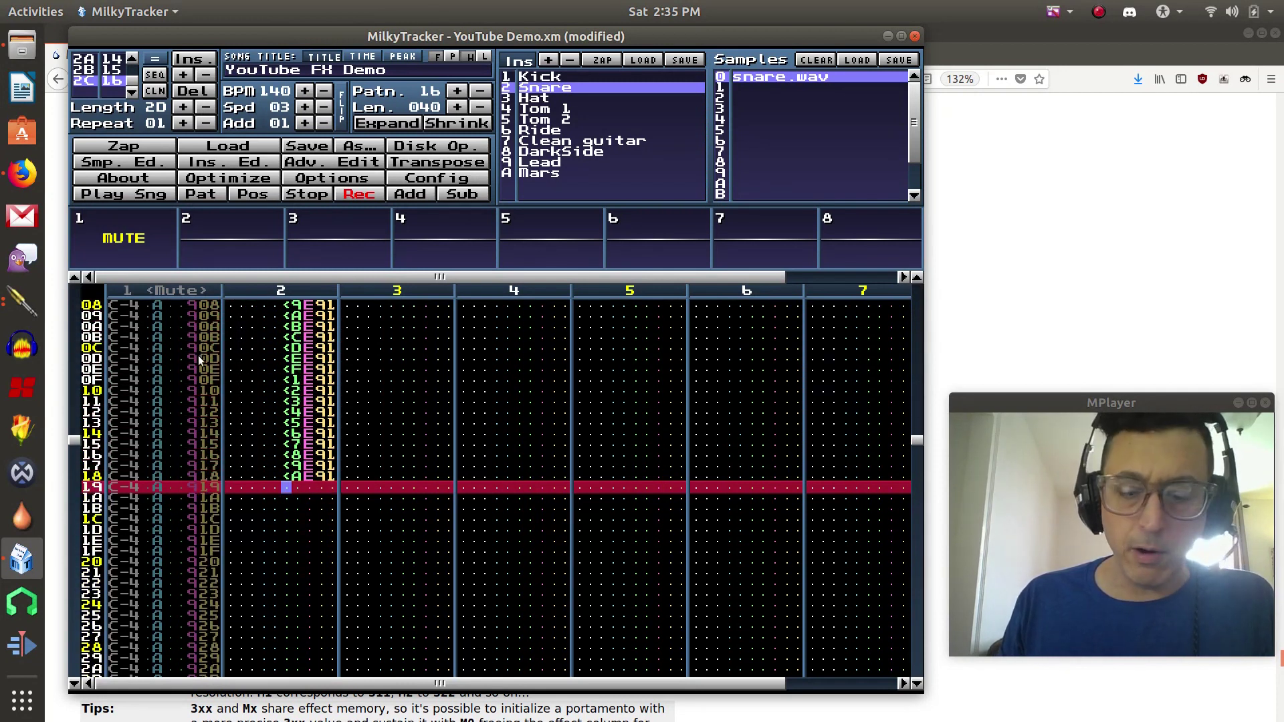
Step: Return the edit cursor to row 00 of track 2's volume column
key(Up)
key(Up)
key(Up)
key(Up)
key(Up)
key(Up)
key(Up)
key(Up)
key(Up)
key(Up)
key(Up)
key(Up)
key(Up)
key(Up)
key(Up)
key(Up)
key(Up)
key(Up)
key(Up)
key(Up)
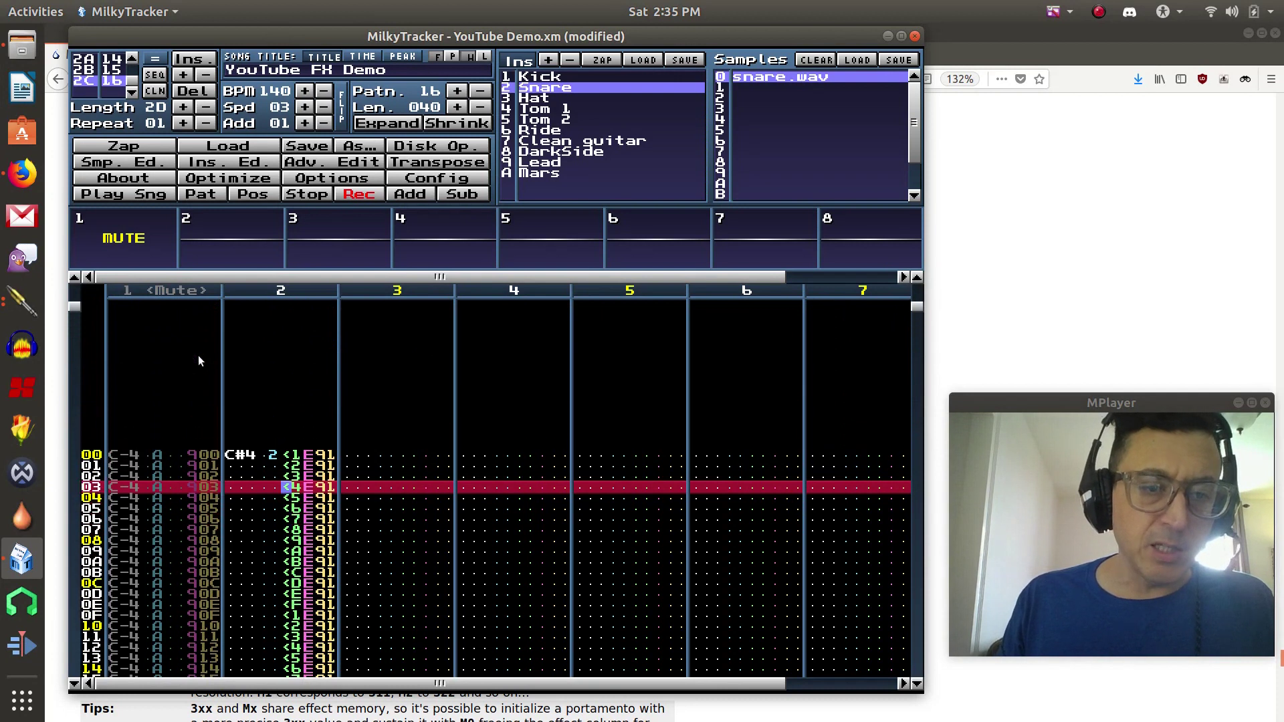
key(Up)
key(Up)
key(Up)
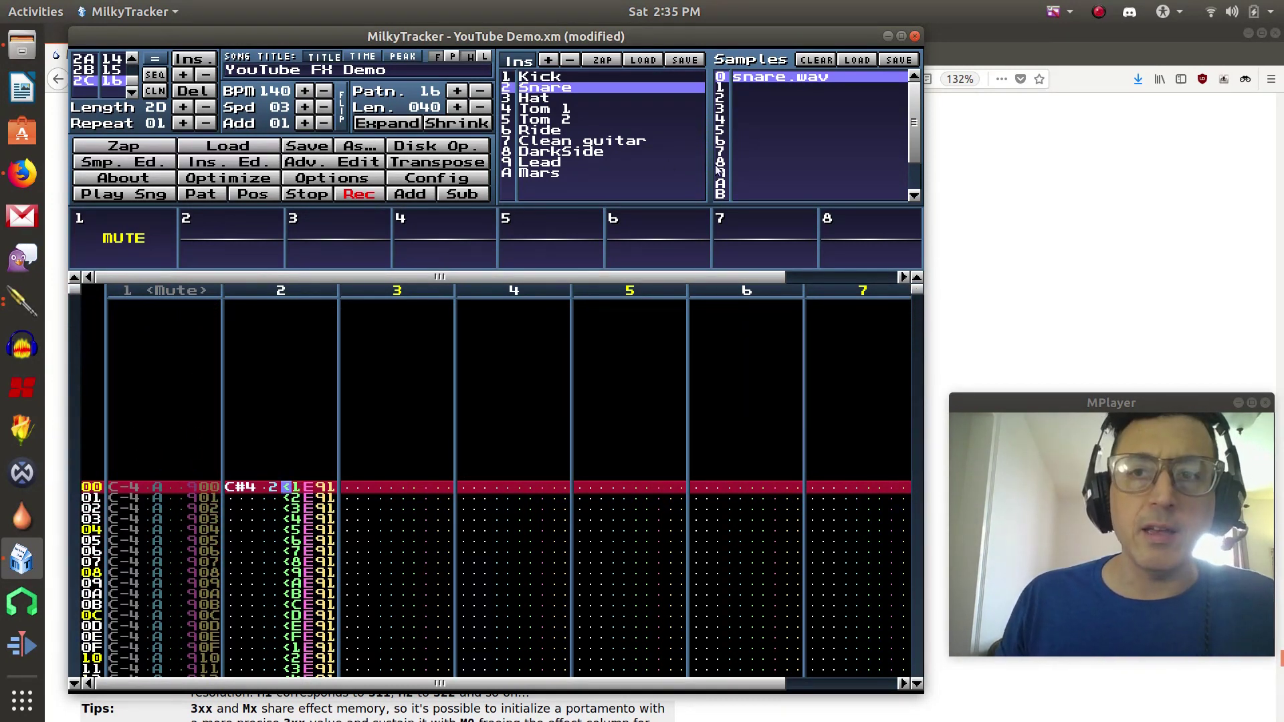
Step: Switch back to the manual in Firefox and read the volume-column entries from Mx portamento to note through Vx vibrato
click(1082, 31)
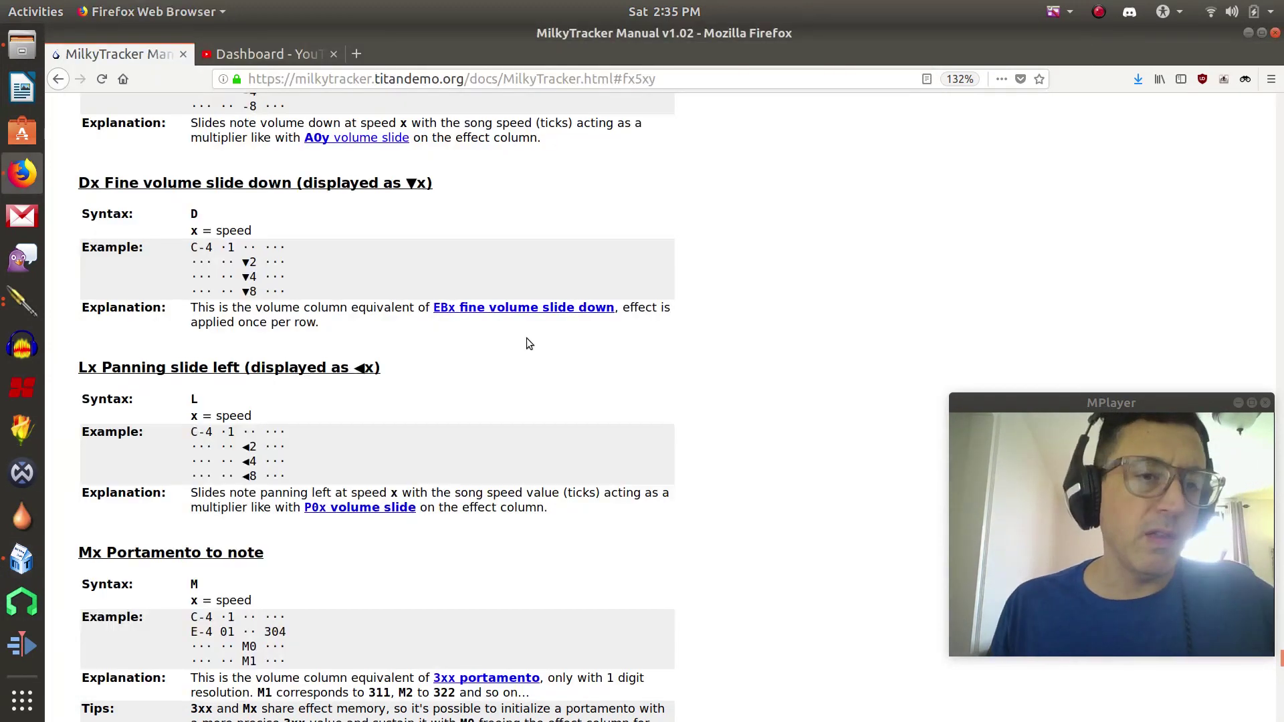
scroll(524, 335, down, 3)
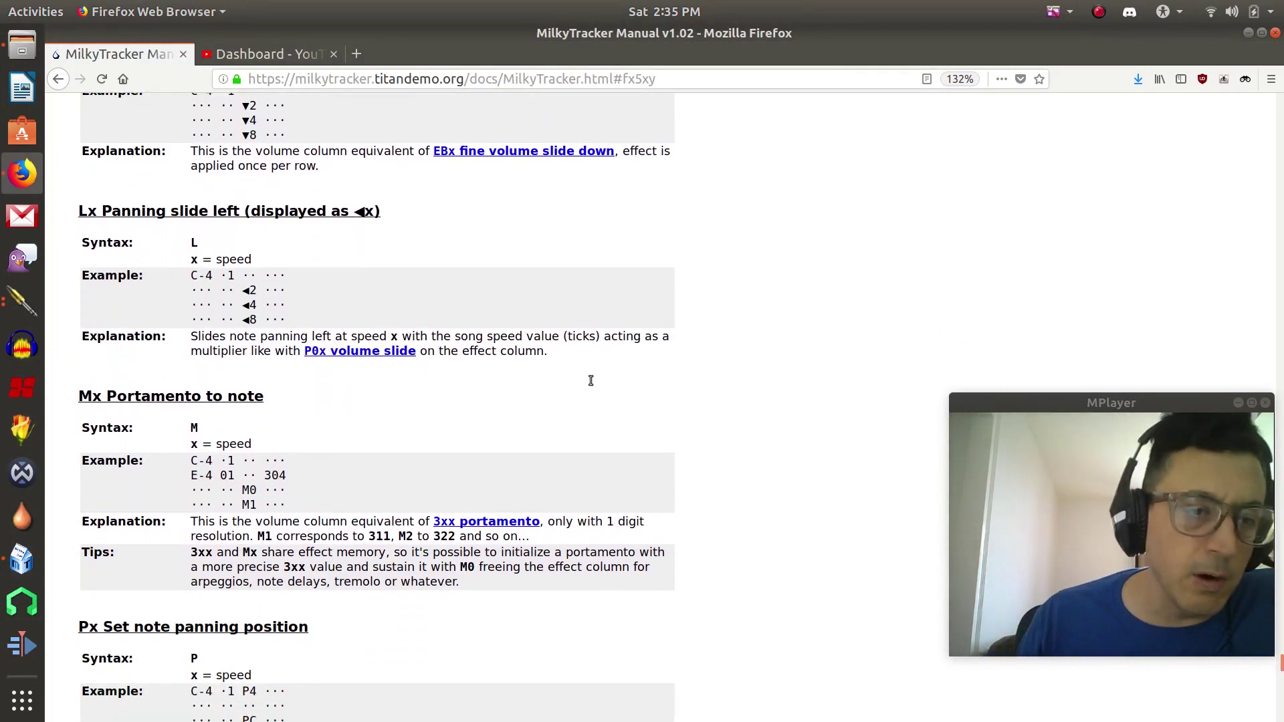
scroll(603, 409, down, 2)
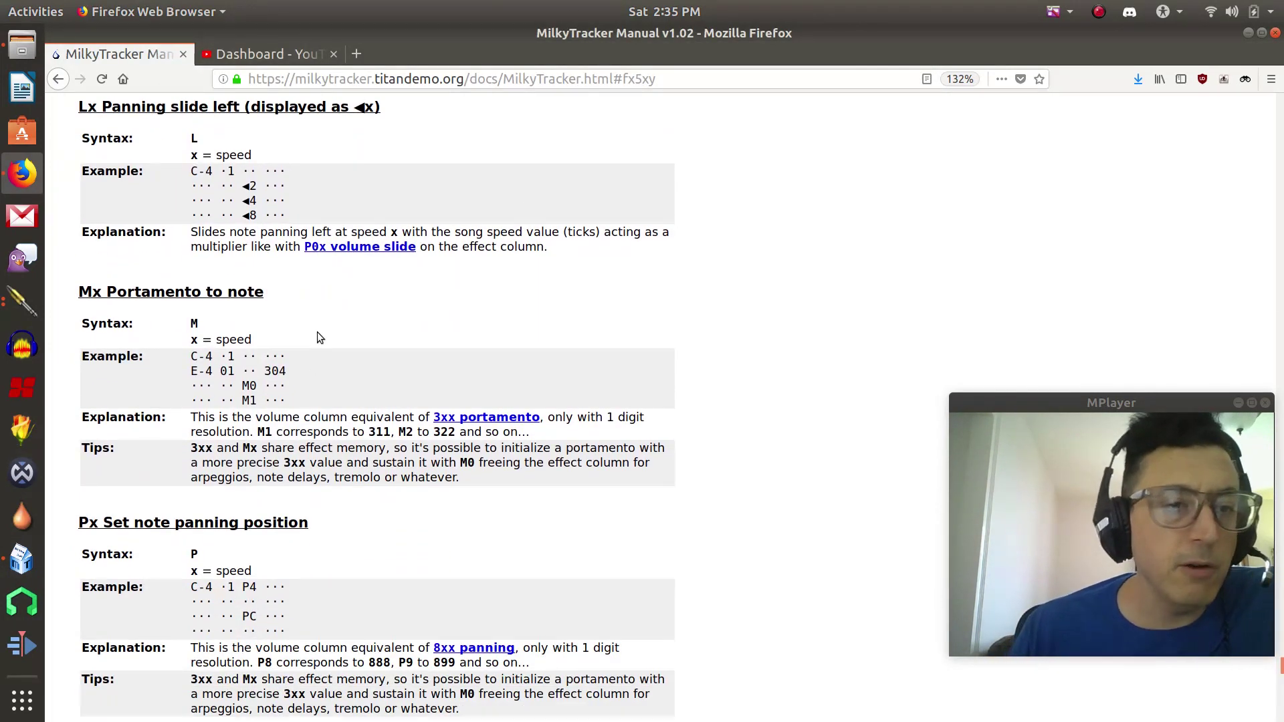
scroll(428, 388, down, 1)
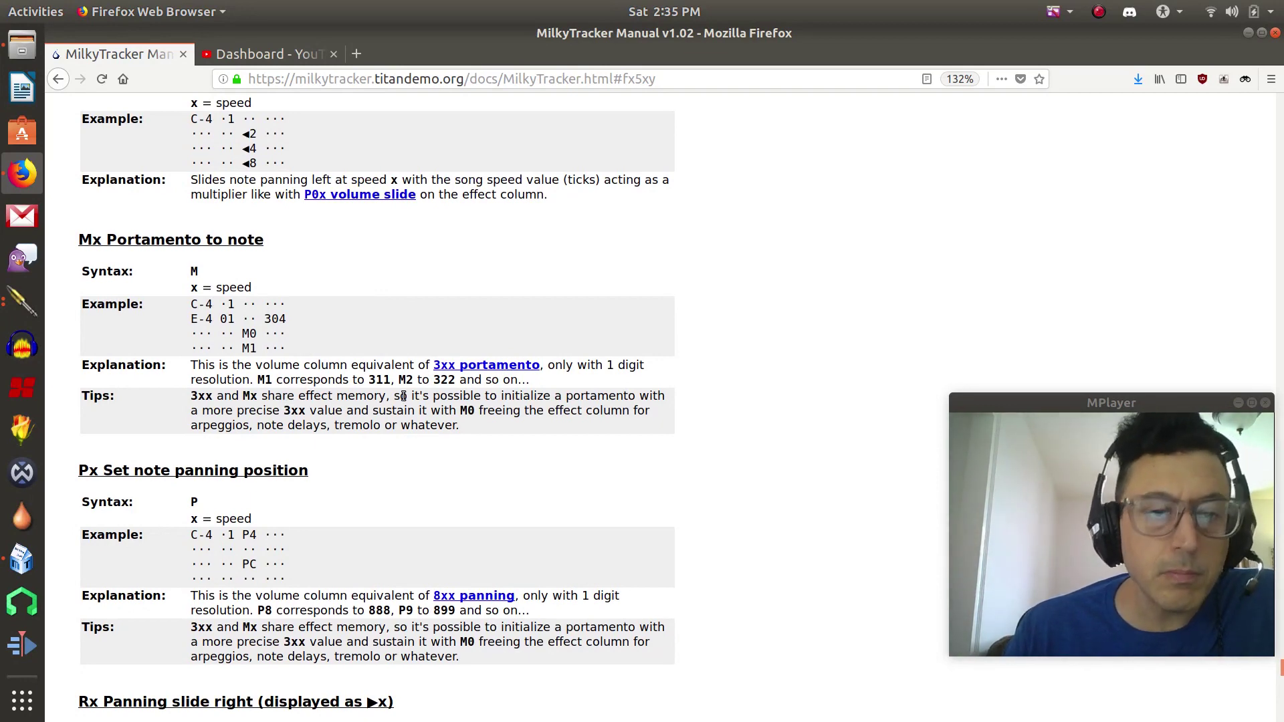
scroll(605, 448, down, 3)
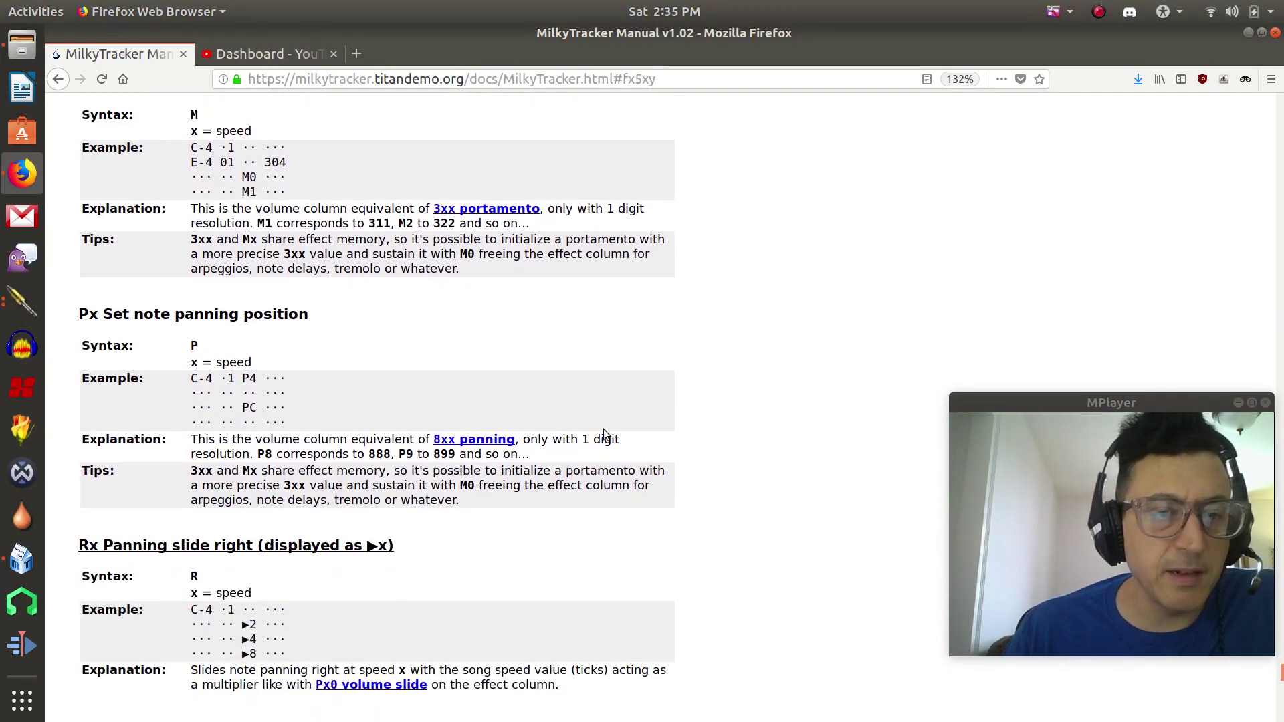
scroll(609, 416, down, 4)
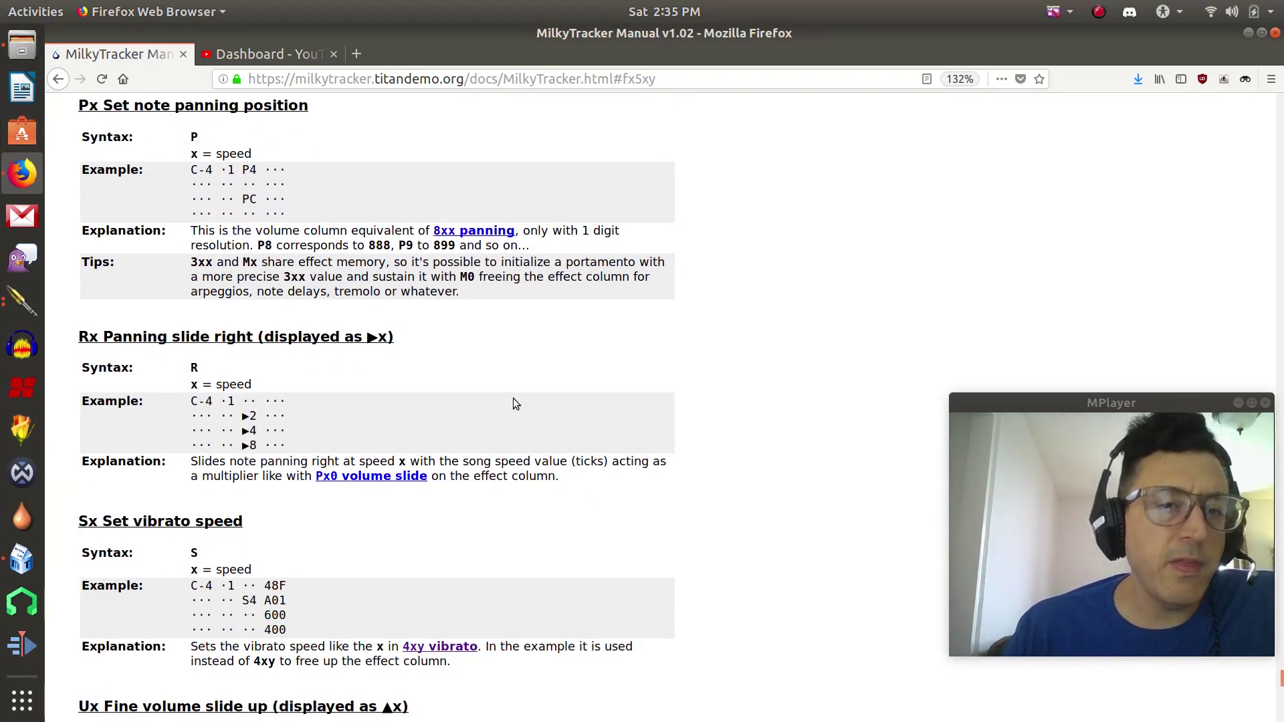
scroll(437, 455, down, 2)
scroll(440, 460, down, 7)
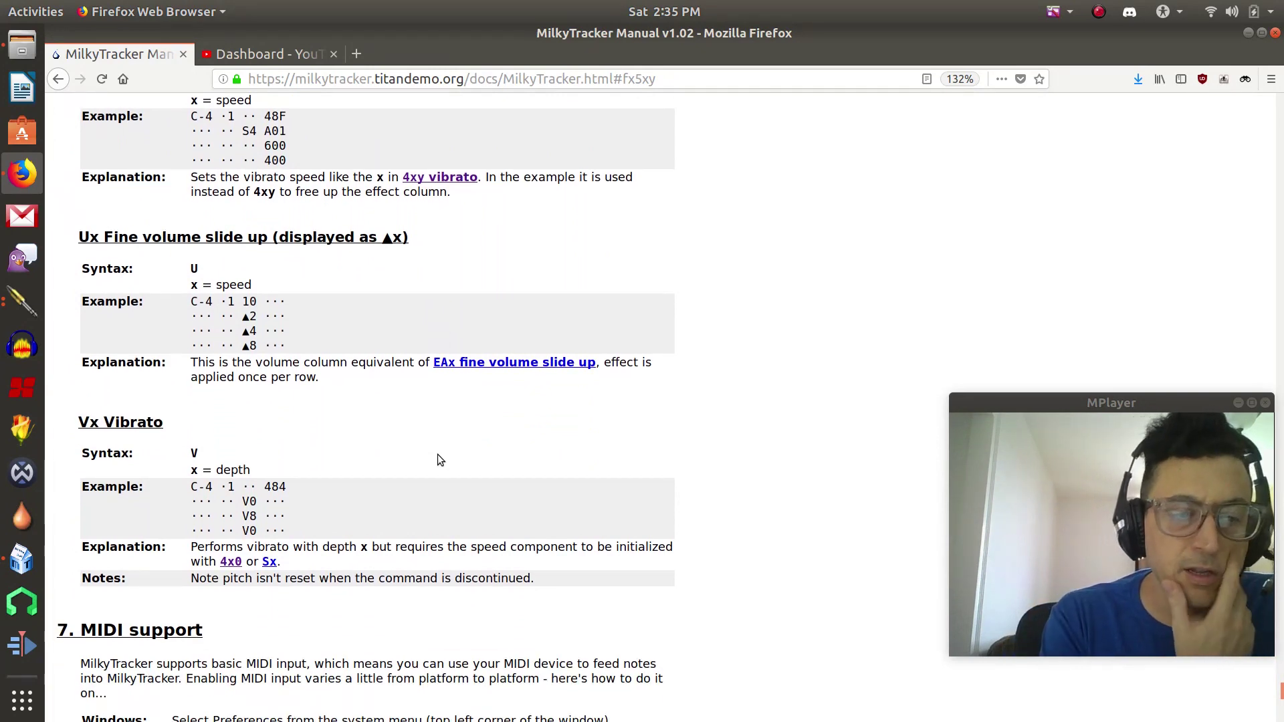
Step: Look through the manual's closing sections on MIDI support, known issues and credits
scroll(475, 468, down, 6)
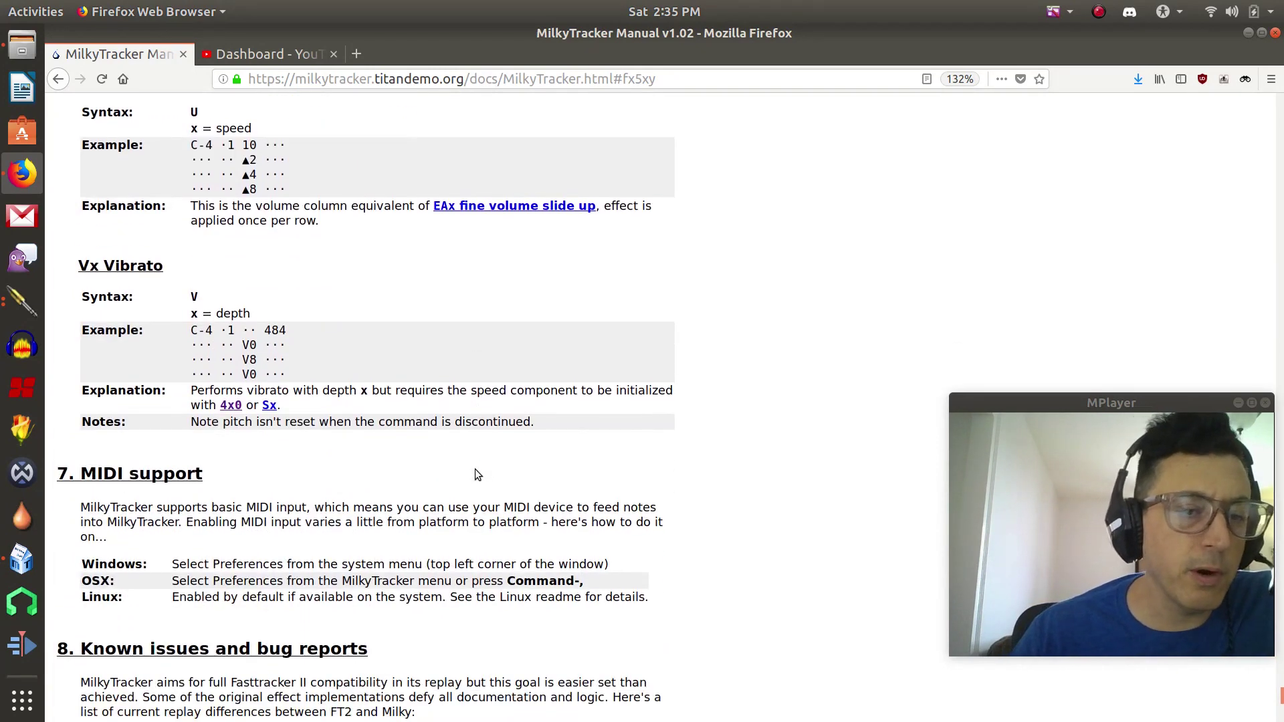
scroll(480, 488, down, 5)
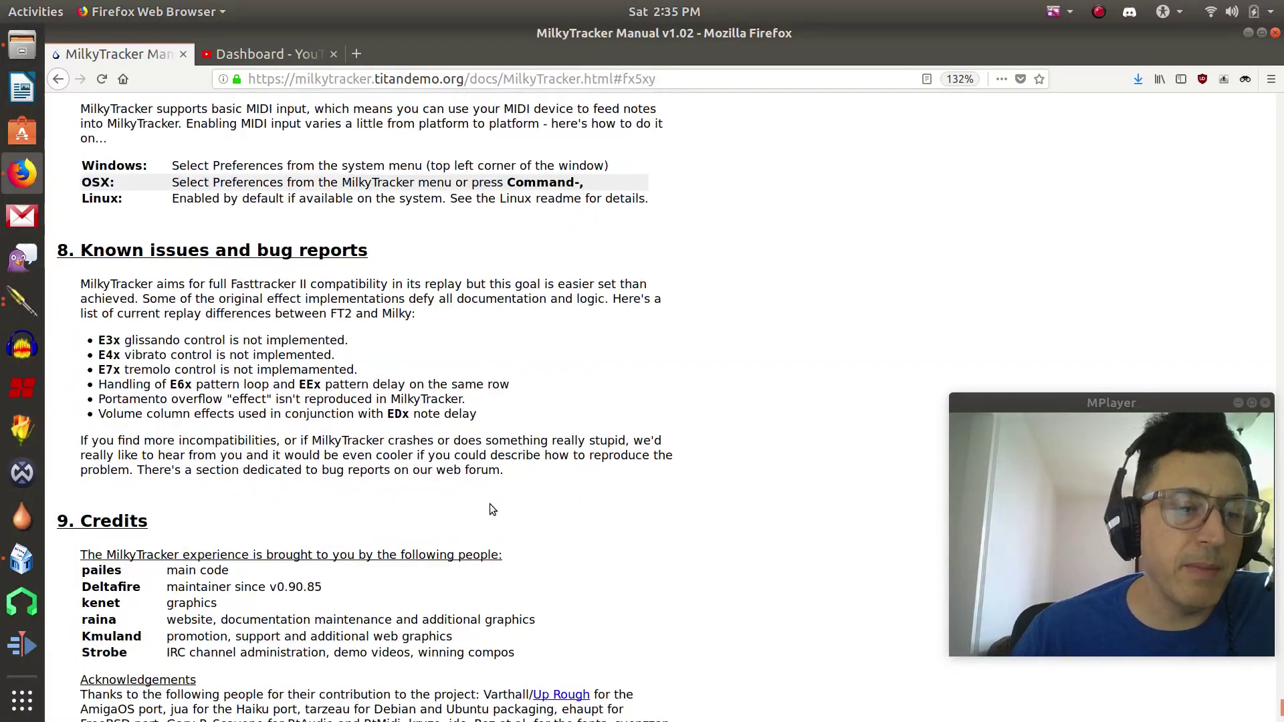
scroll(489, 507, down, 2)
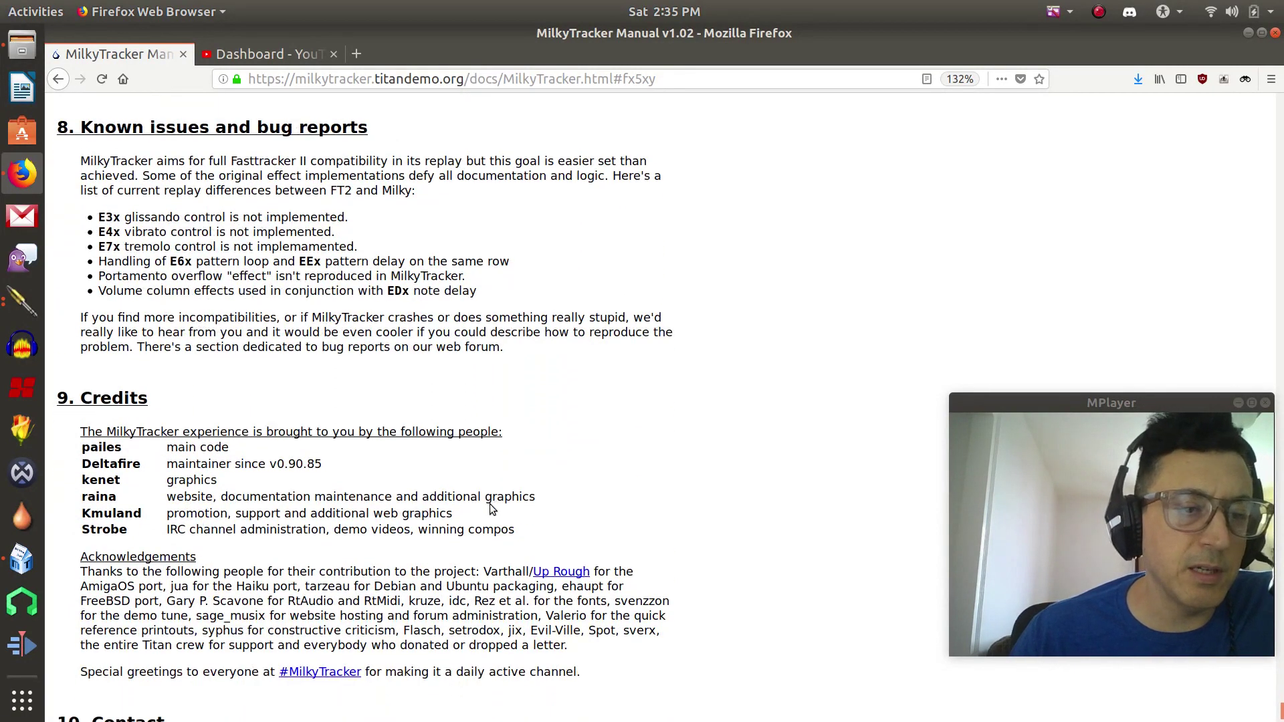
scroll(492, 508, down, 2)
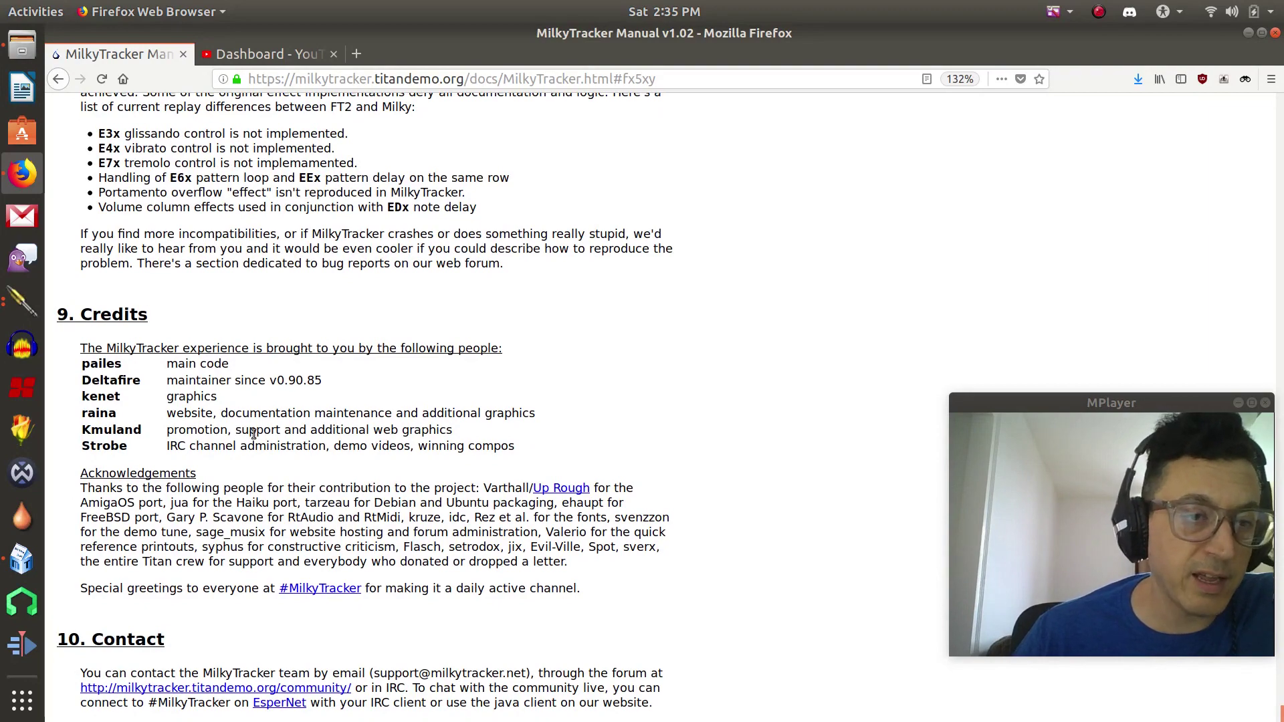
Step: Go back up through the volume-column commands, reviewing Vx vibrato, Mx portamento to note, Lx panning slide left and the volume slides
scroll(554, 486, up, 5)
scroll(554, 486, up, 12)
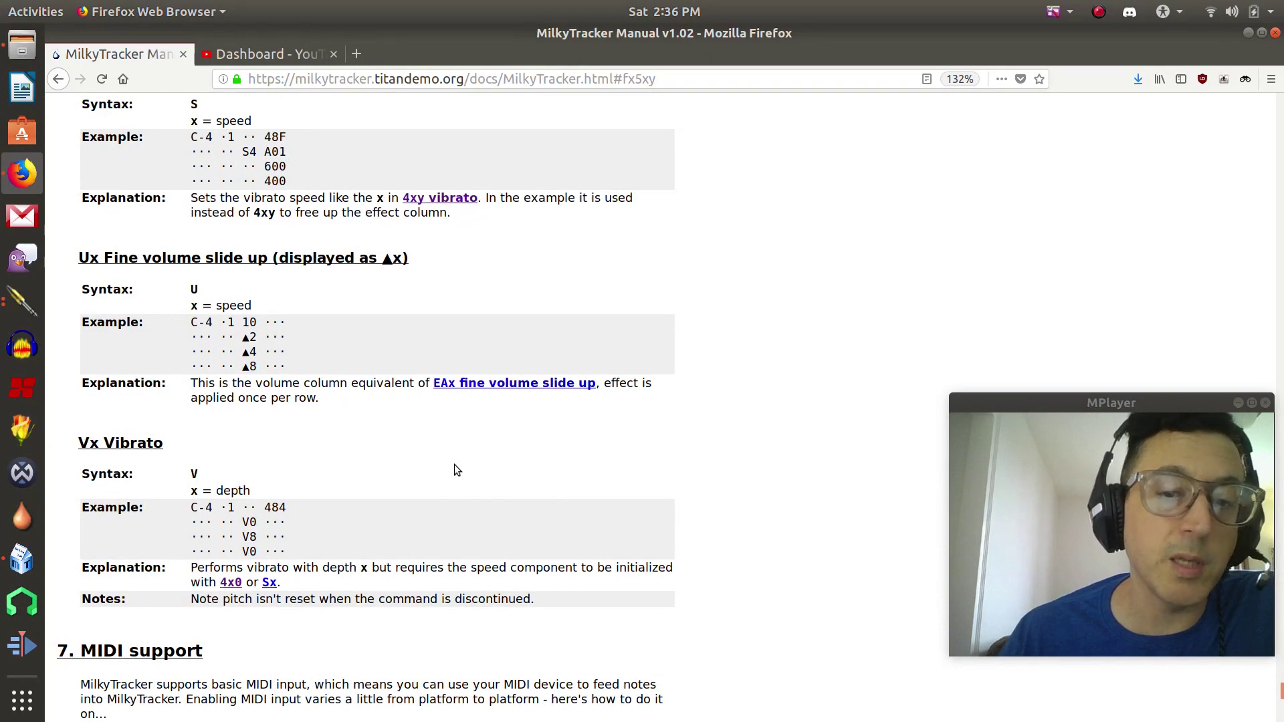
scroll(455, 465, up, 18)
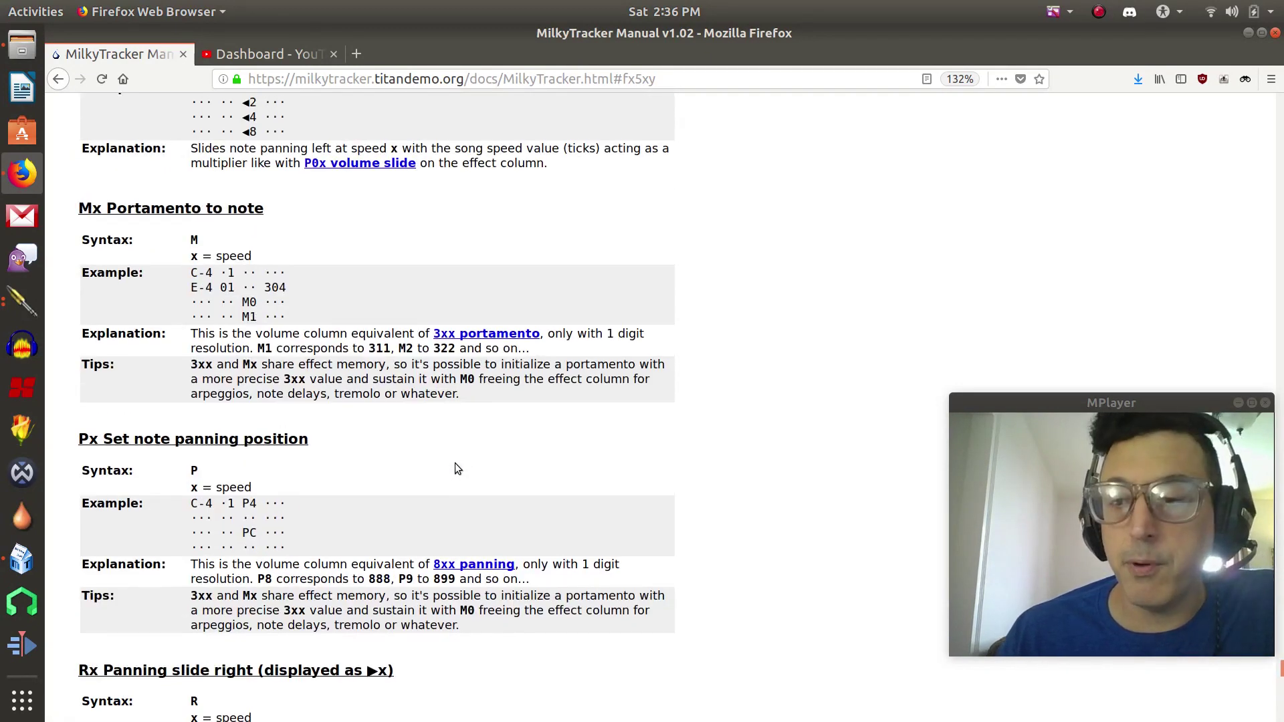
scroll(451, 473, up, 4)
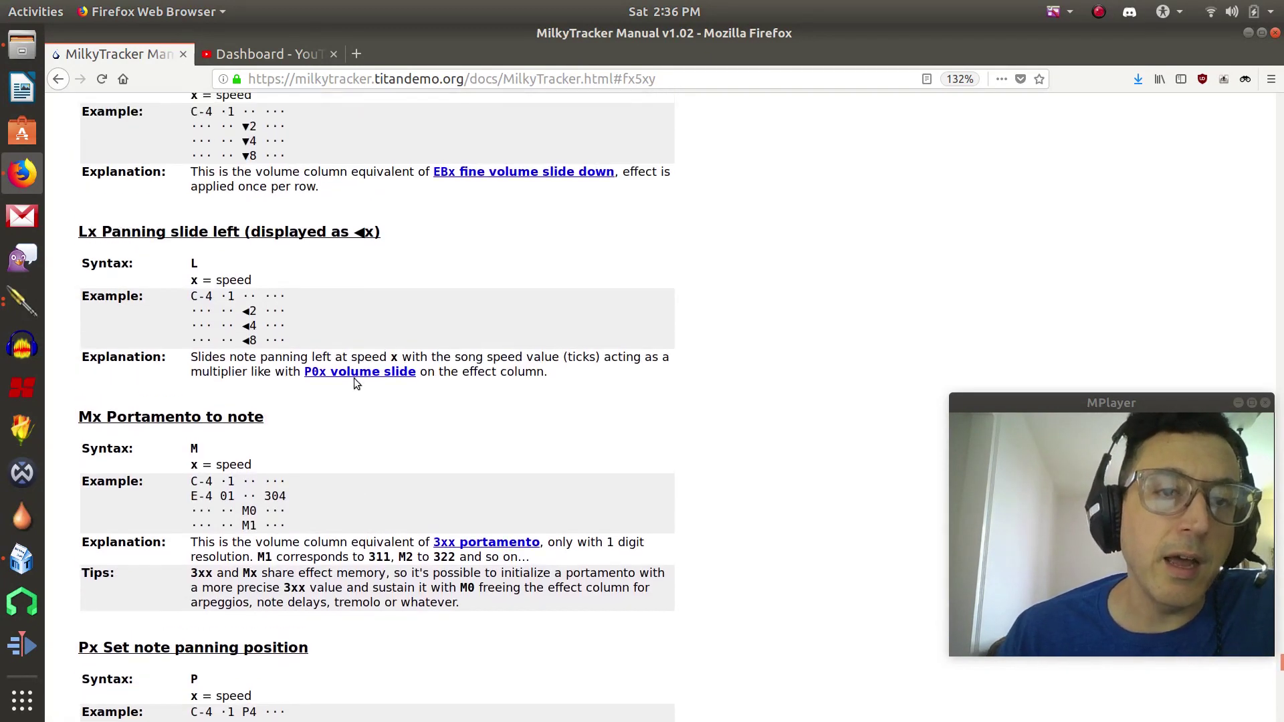
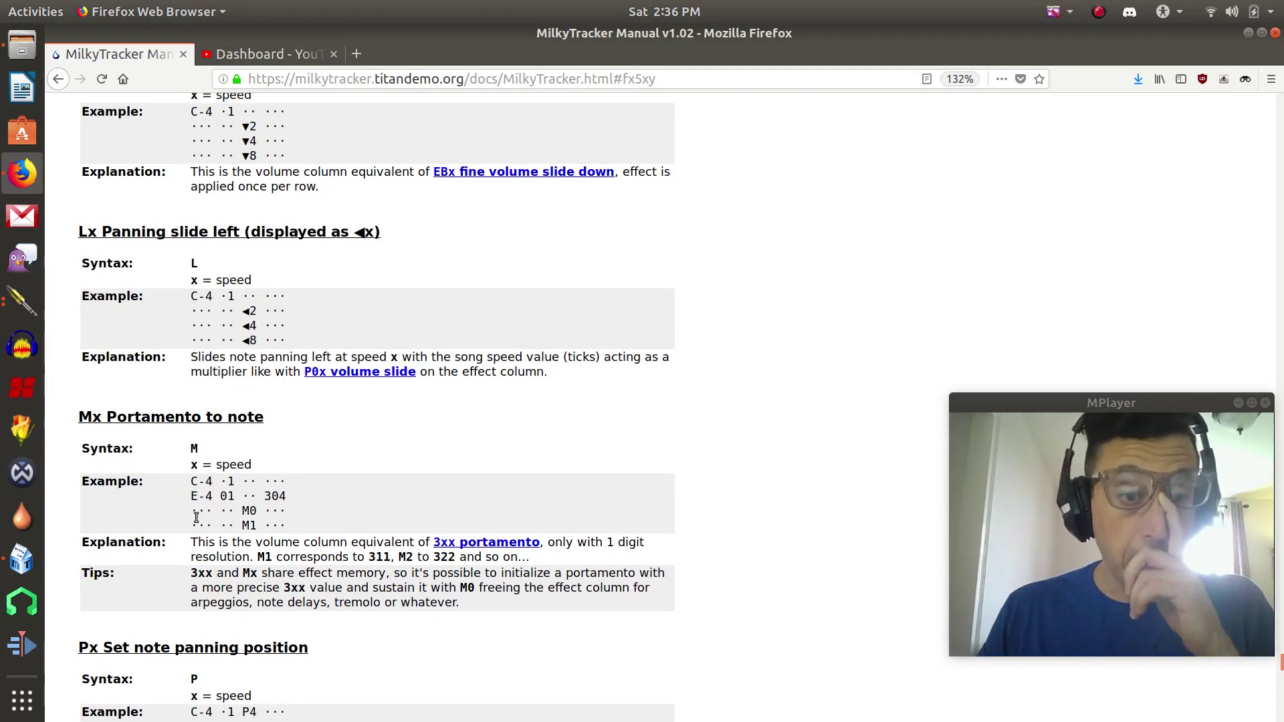
scroll(196, 517, up, 15)
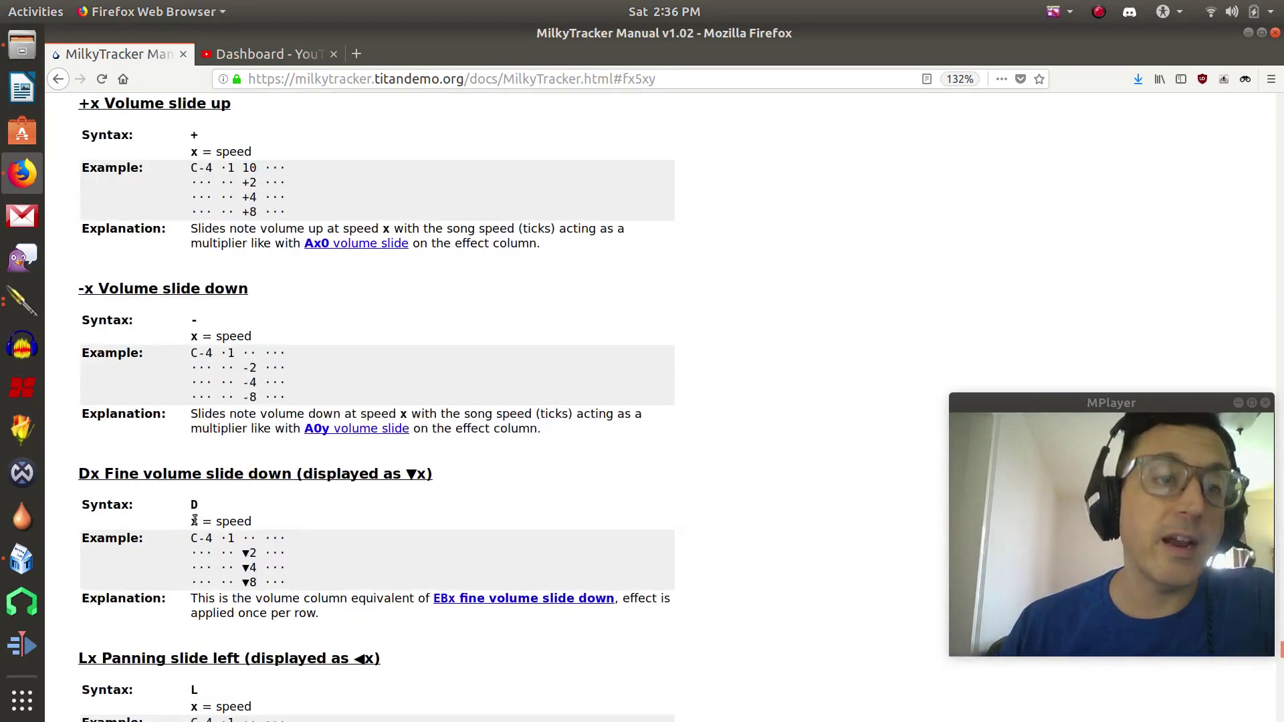
Step: Minimize Firefox, select order position 2A with pattern 14 in MilkyTracker, and unmute track 1
click(1248, 33)
click(597, 523)
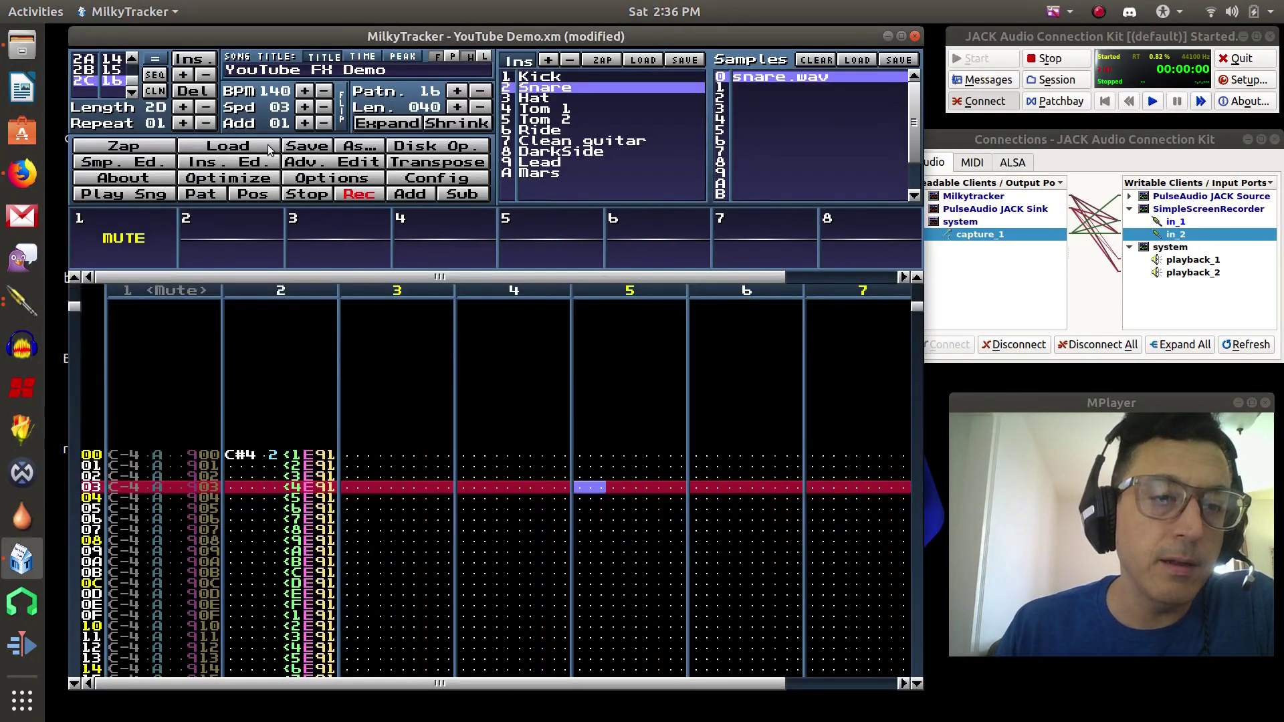
click(132, 59)
click(132, 59)
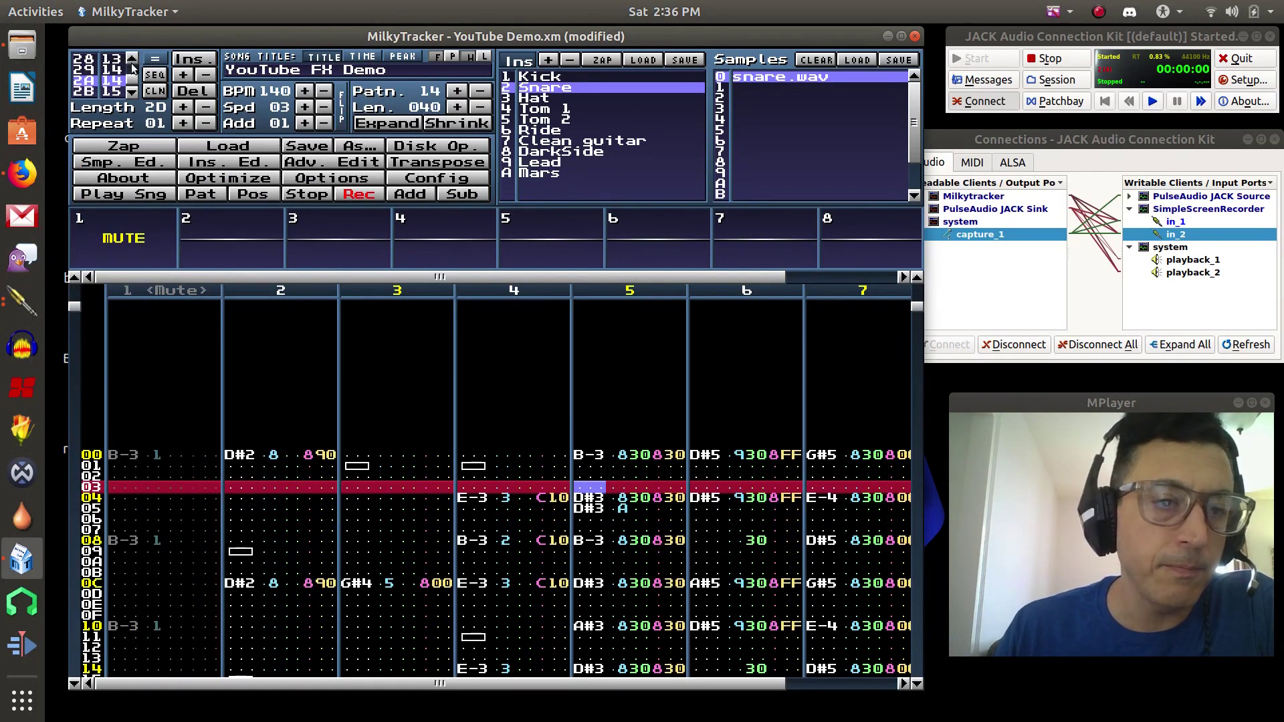
click(131, 242)
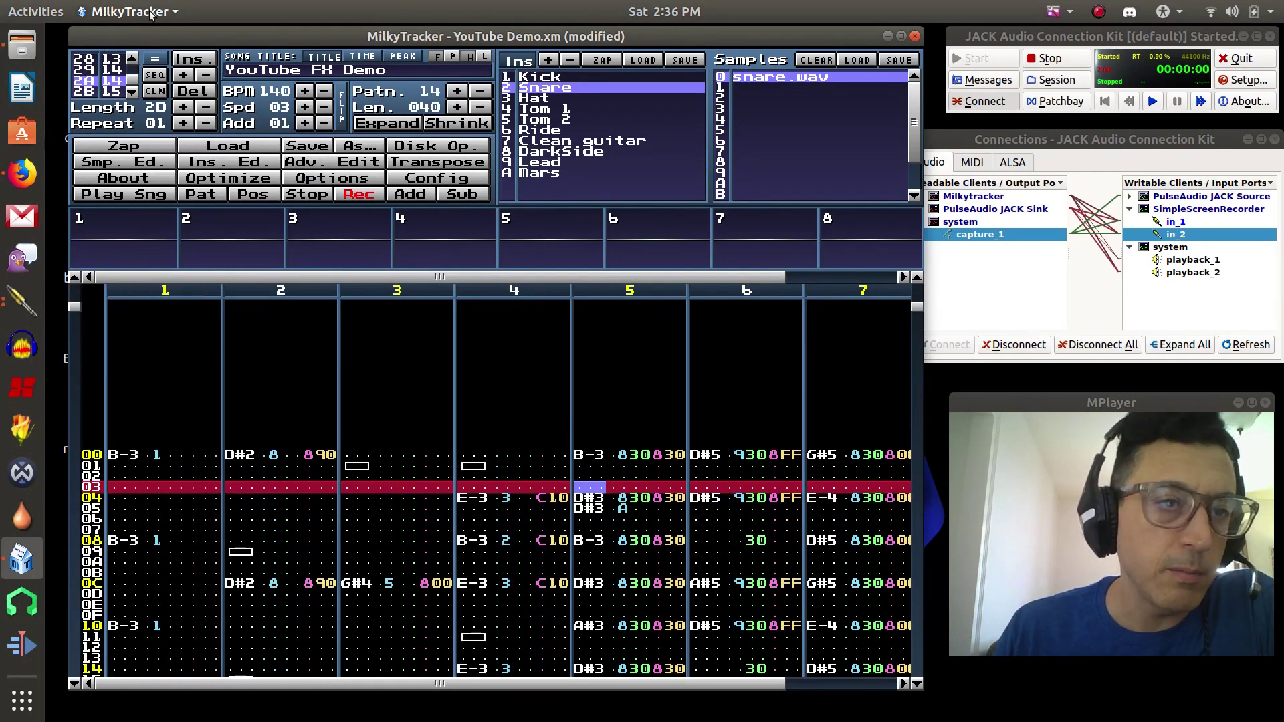
Step: Go back through the order list to position 16 with pattern 0C and start playback
click(131, 59)
click(131, 59)
click(132, 59)
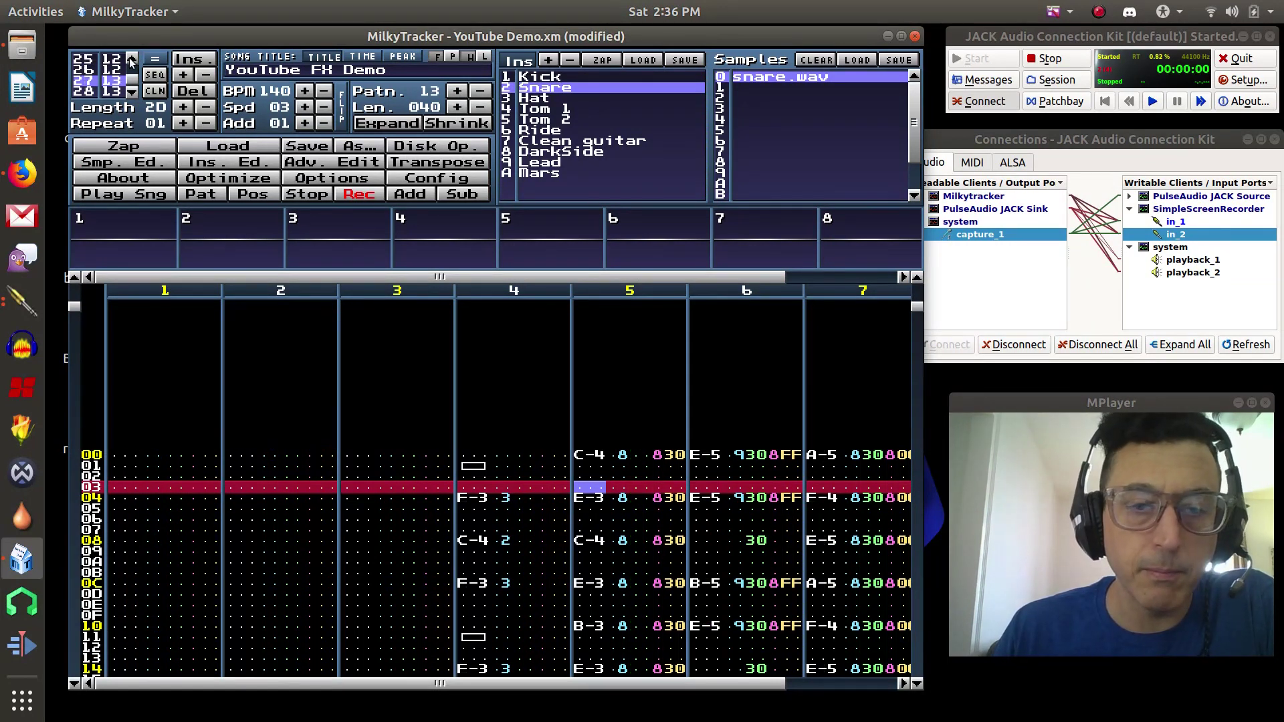
click(132, 59)
click(132, 59)
click(131, 59)
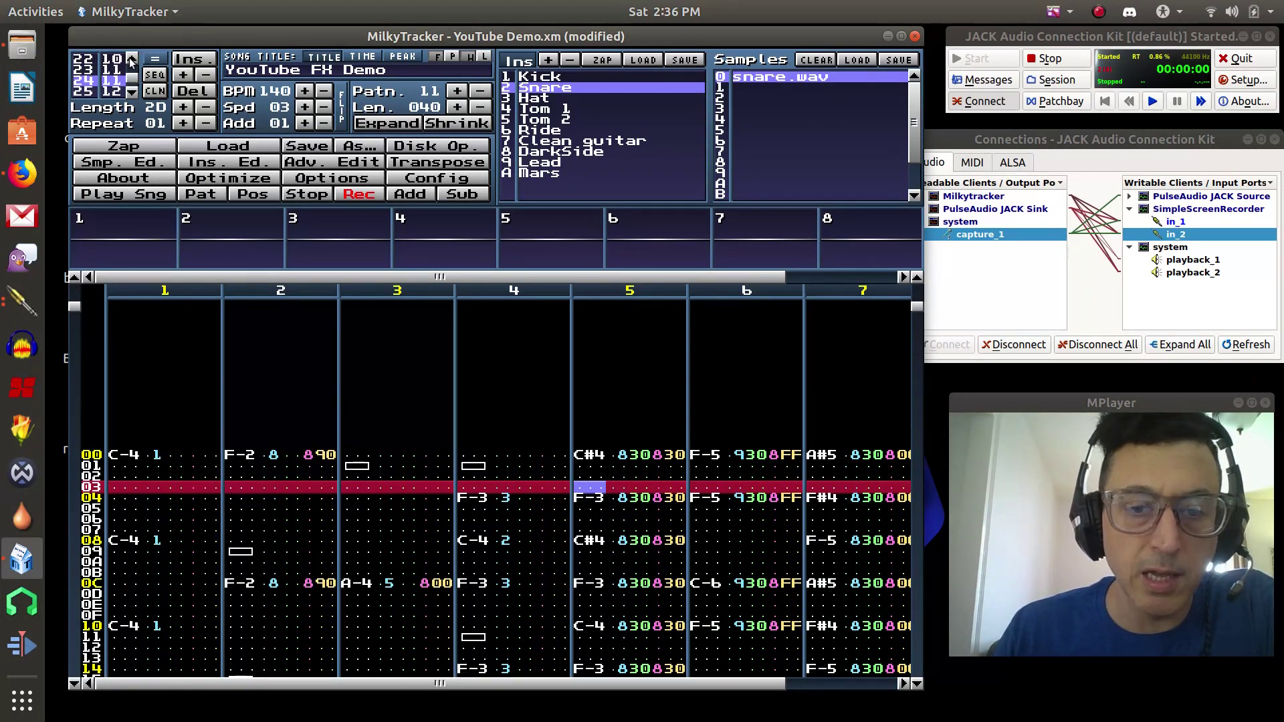
click(131, 59)
click(132, 59)
click(132, 59)
click(131, 58)
click(132, 59)
click(132, 59)
click(132, 59)
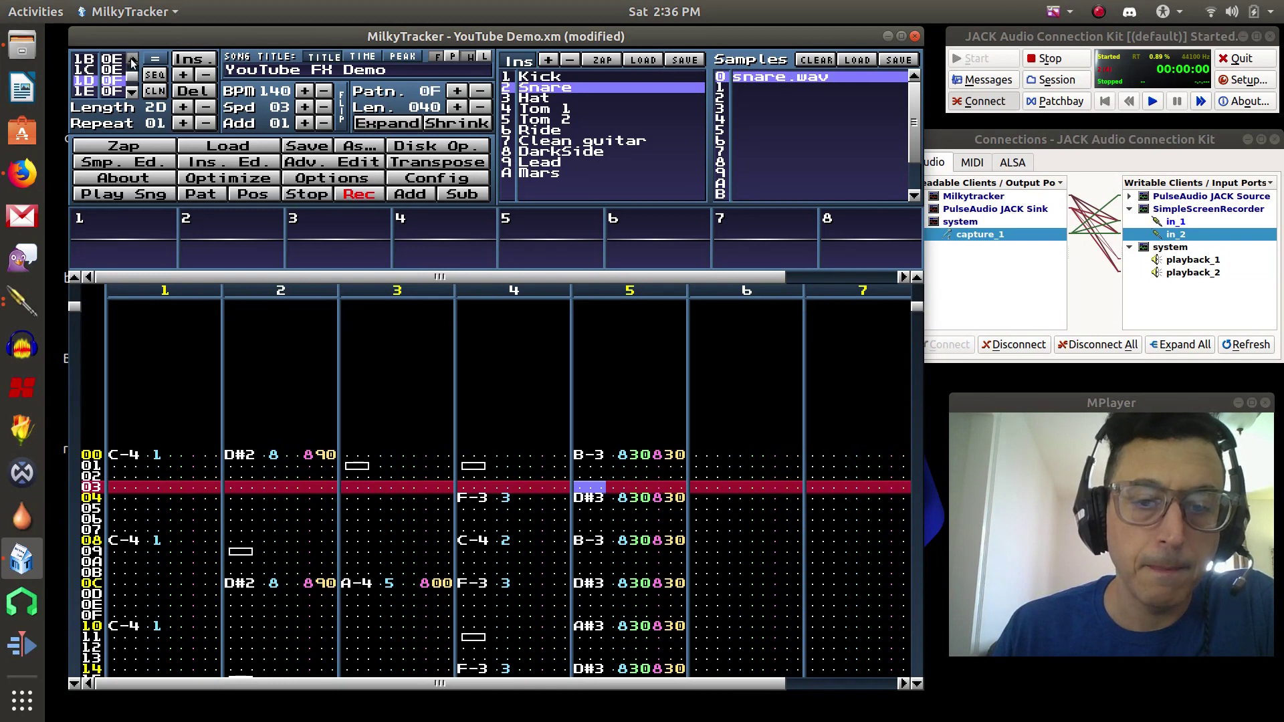
click(132, 59)
click(132, 59)
click(132, 59)
click(132, 59)
click(132, 59)
click(132, 59)
click(132, 59)
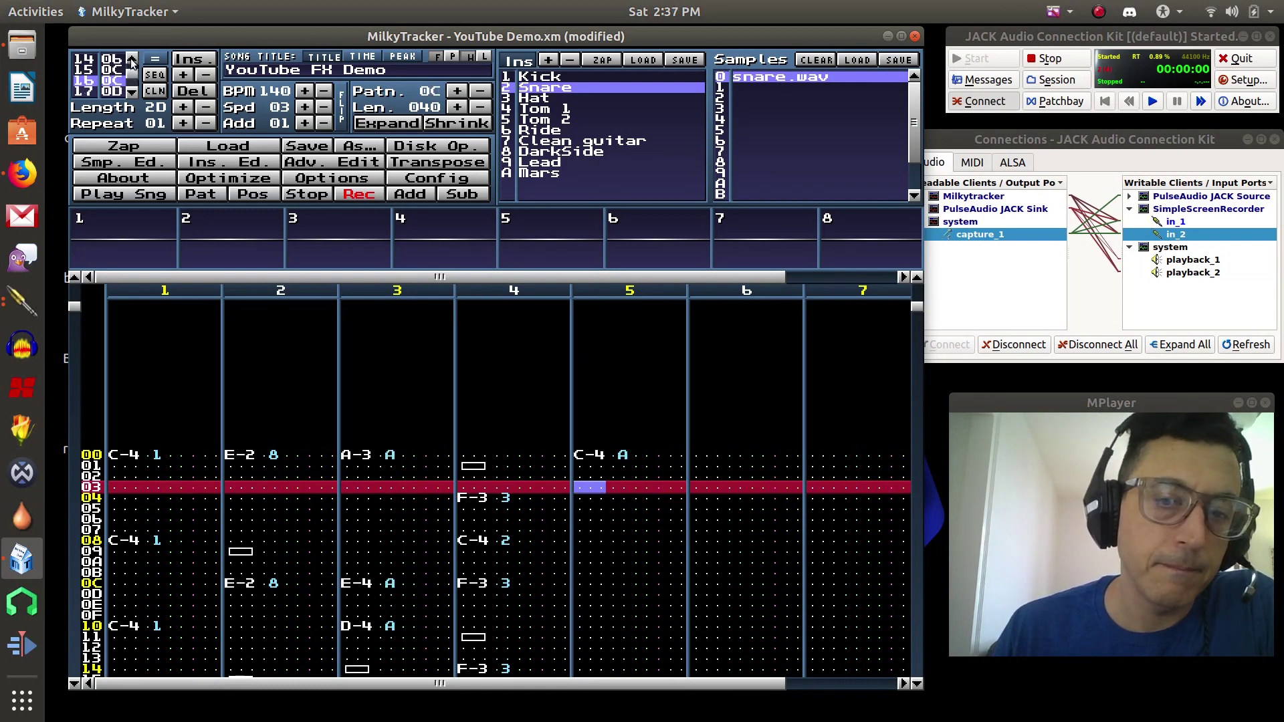
click(224, 192)
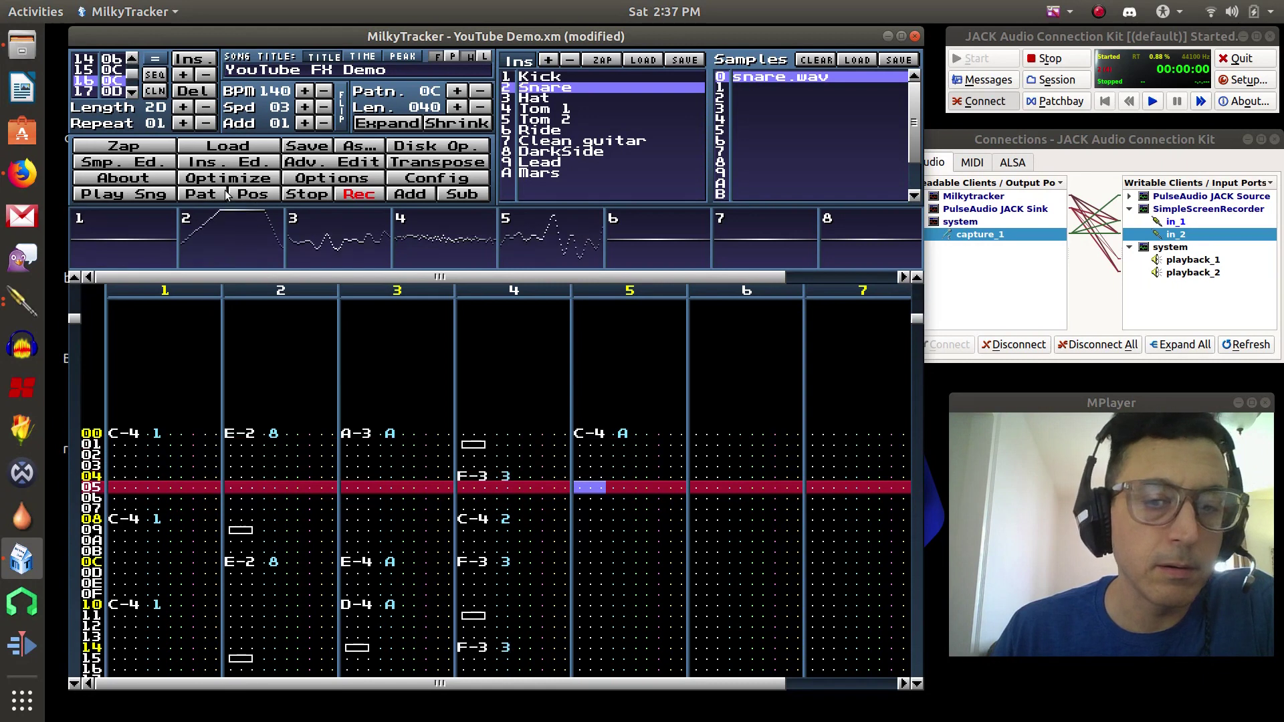
Step: Switch to order position 12 with pattern 0A, listen to it, and stop playback
click(132, 60)
click(131, 60)
click(132, 61)
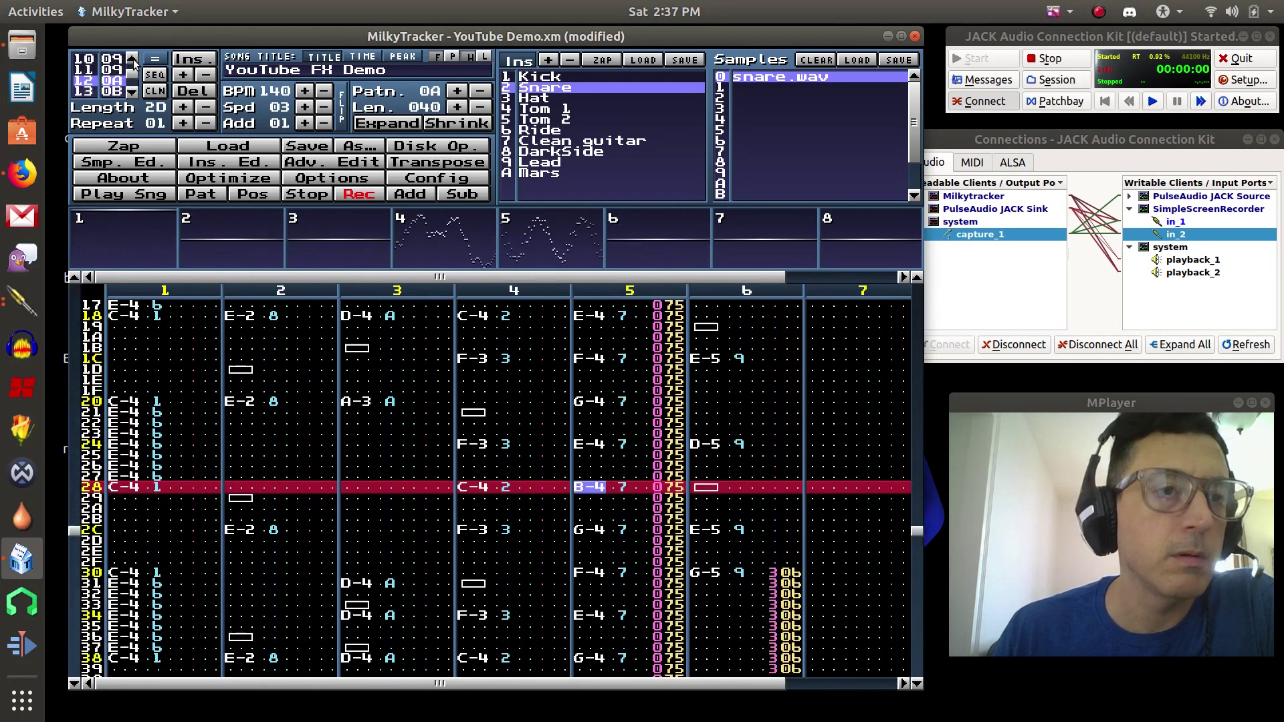
click(132, 61)
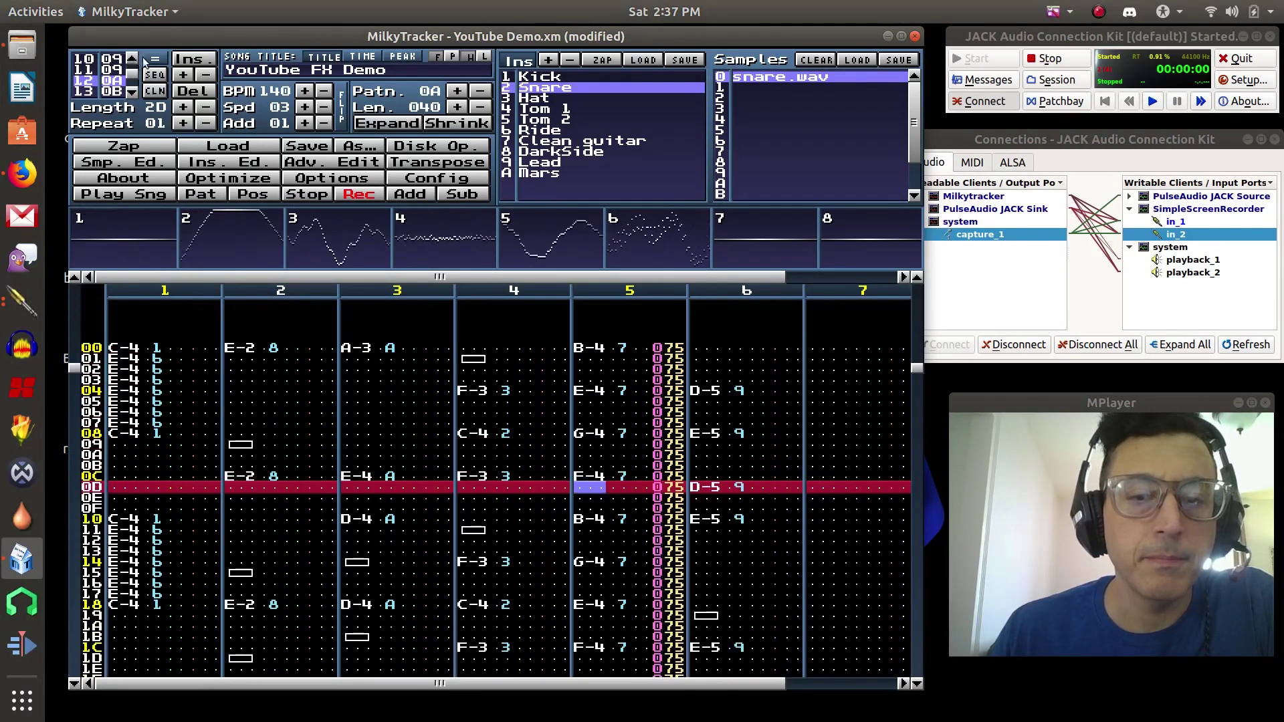
click(304, 195)
Step: Place the pattern cursor on row 00 in the note column of track 6
key(Up)
key(Up)
key(Up)
key(Up)
key(Up)
key(Up)
key(Up)
key(Up)
key(Up)
key(Up)
key(Up)
key(Up)
key(Up)
key(Up)
key(Up)
key(Up)
key(Up)
key(Up)
key(Up)
key(Up)
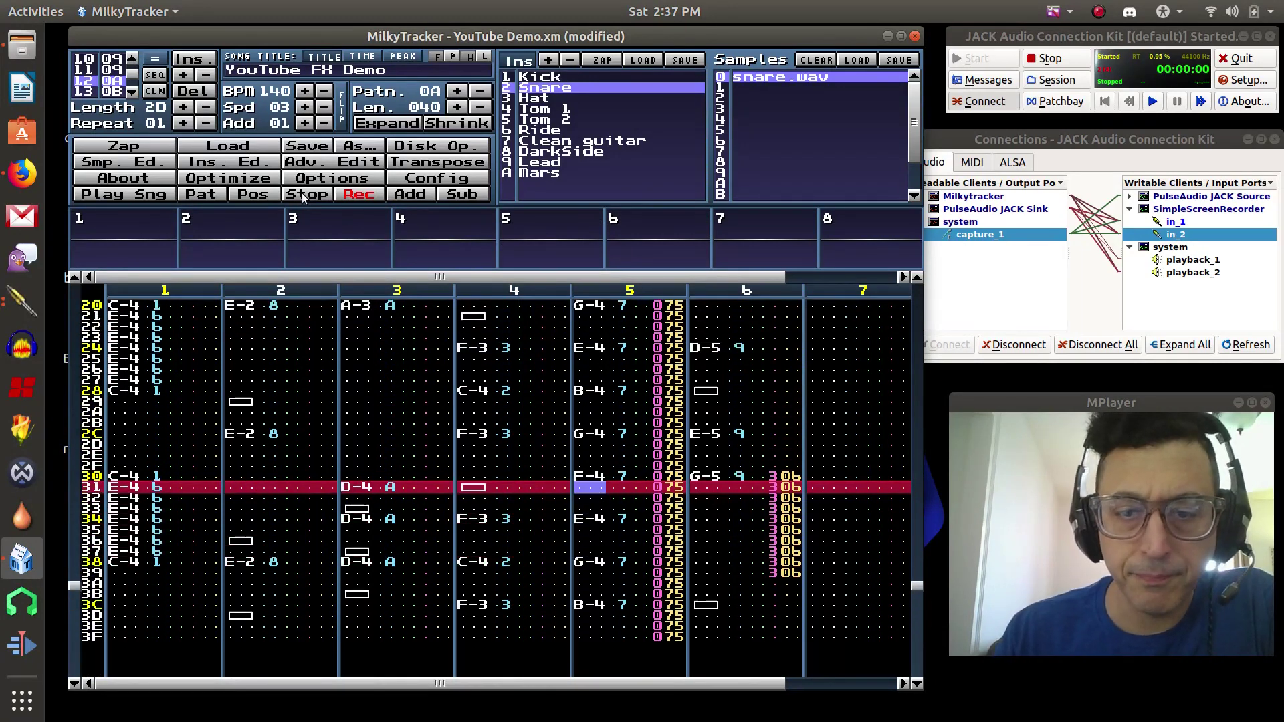
key(Up)
key(Up)
key(Up)
key(Up)
key(Up)
key(Up)
key(Up)
key(Up)
key(Up)
key(Up)
key(Up)
key(Up)
key(Up)
key(Up)
key(Up)
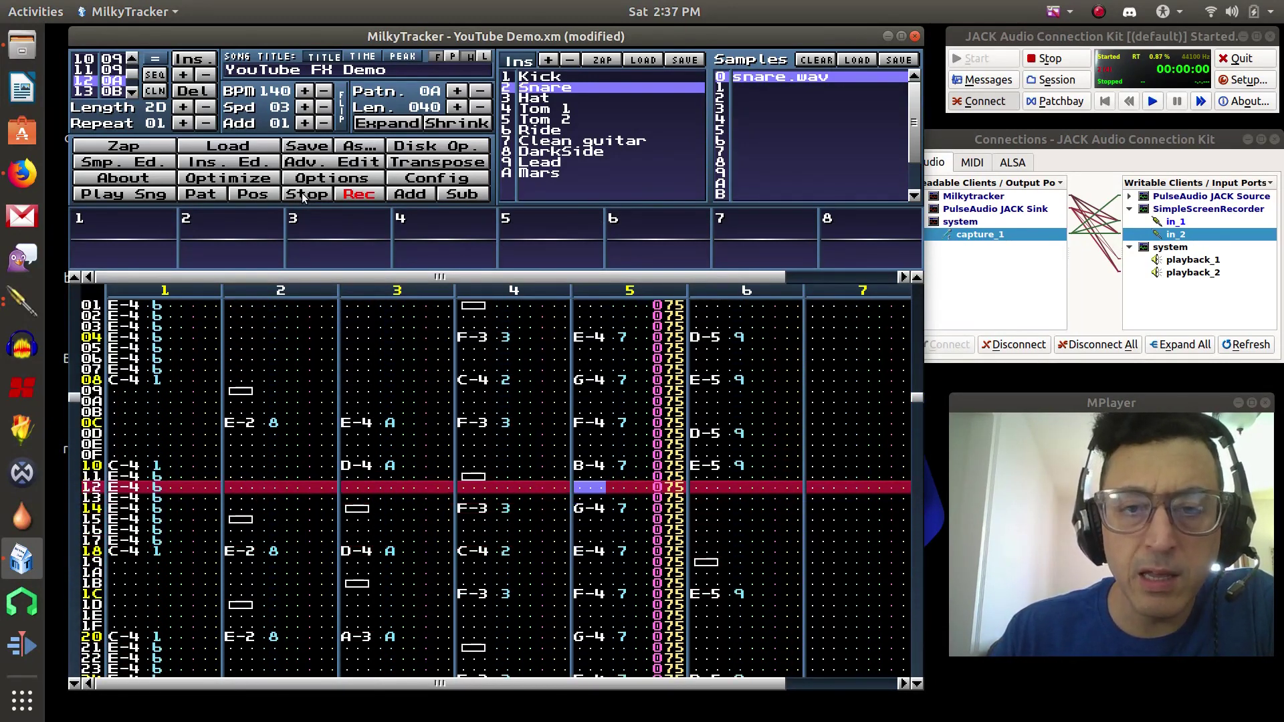
key(Up)
key(Up)
key(Up)
key(Up)
key(Up)
key(Up)
key(Up)
key(Up)
key(Up)
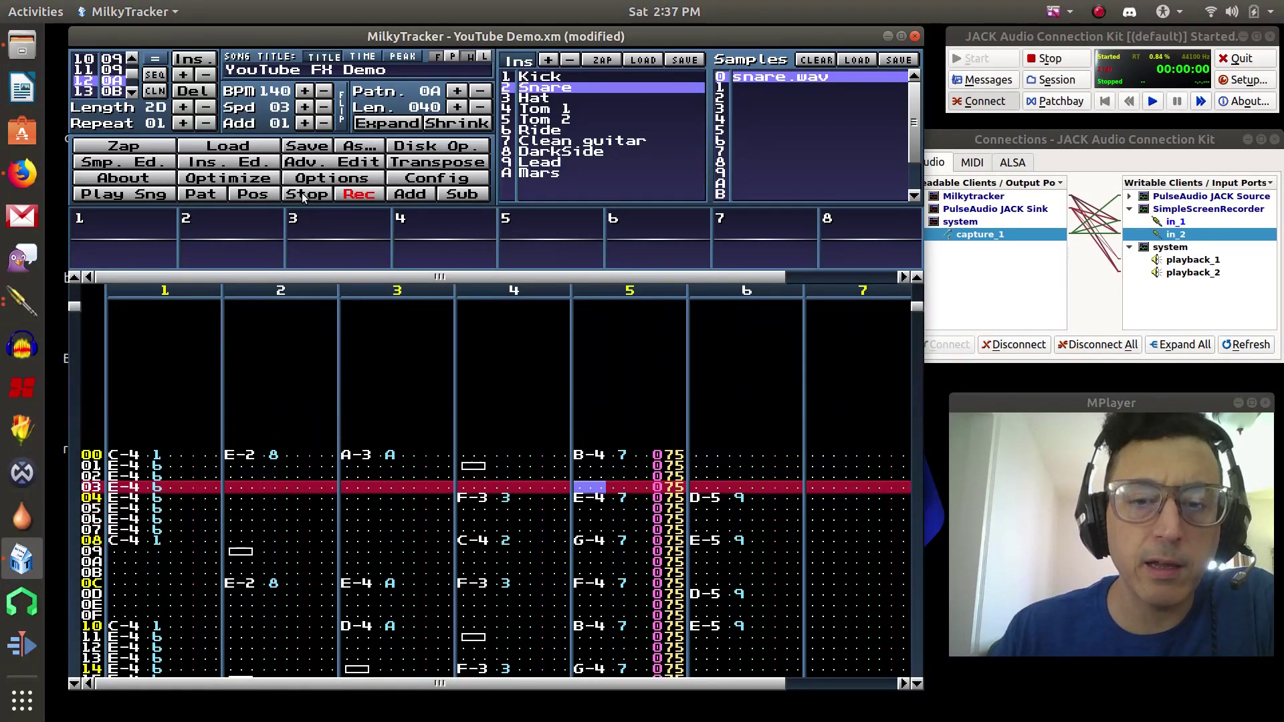
key(Right)
key(Right)
key(Right)
key(Right)
key(Right)
key(Right)
key(Right)
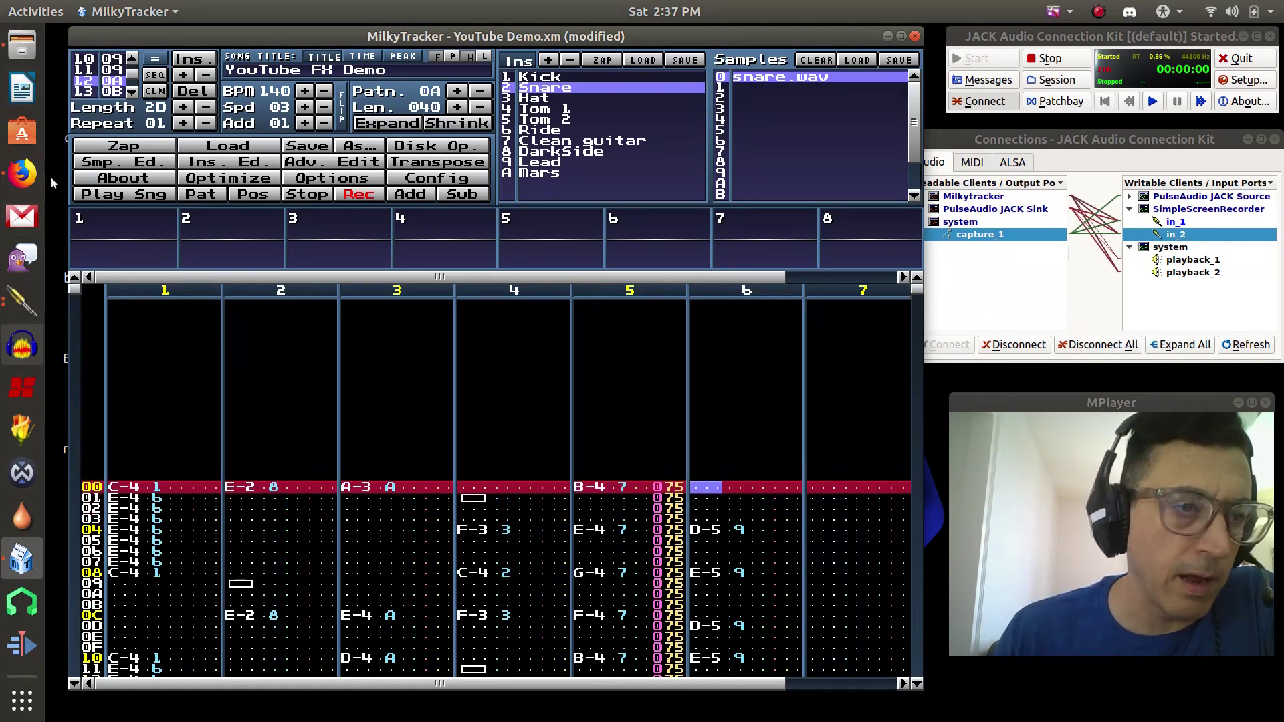
Step: Look up the clipboard shortcuts for copying and pasting tracks in the Firefox manual, and return to MilkyTracker
click(24, 173)
scroll(362, 294, up, 20)
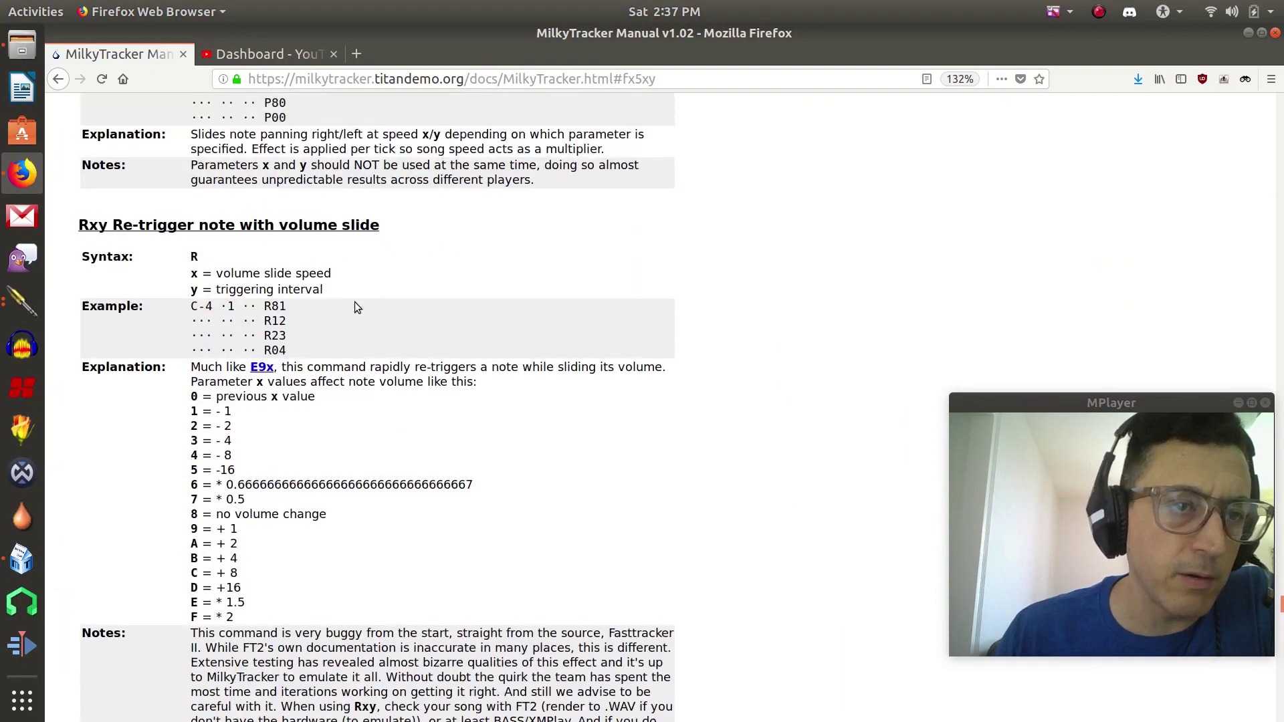
scroll(364, 289, up, 20)
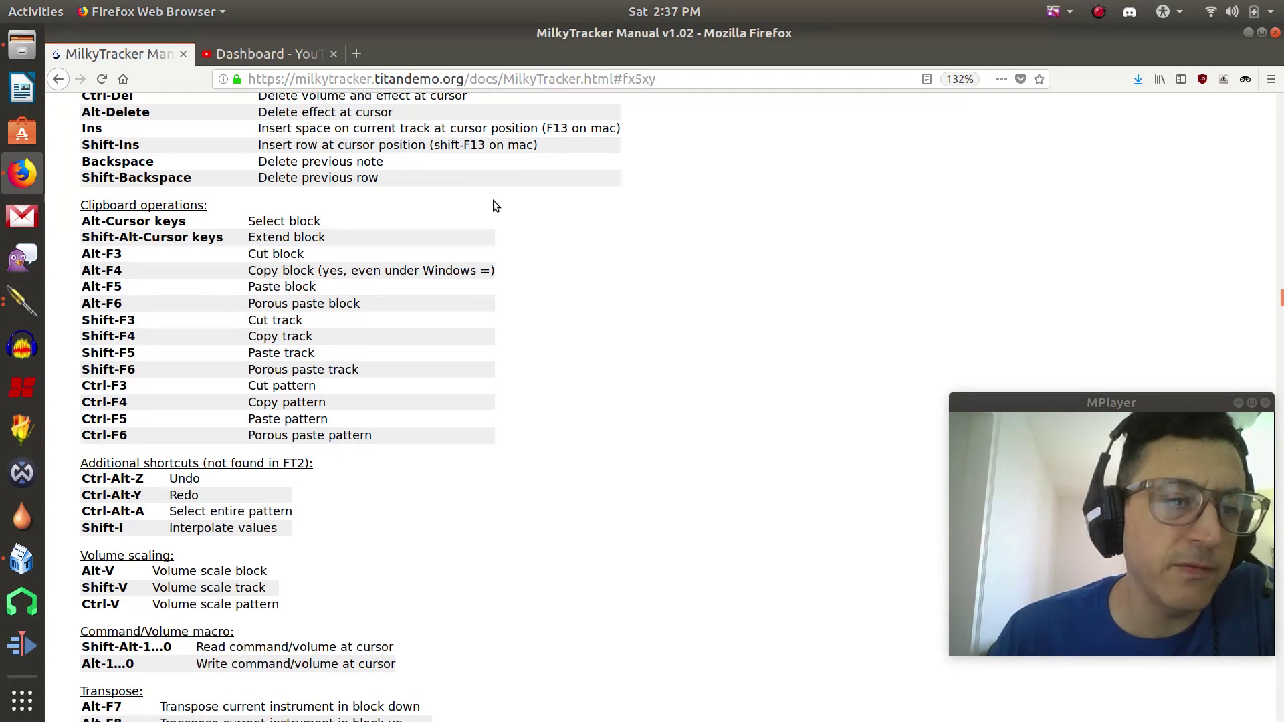
click(1249, 34)
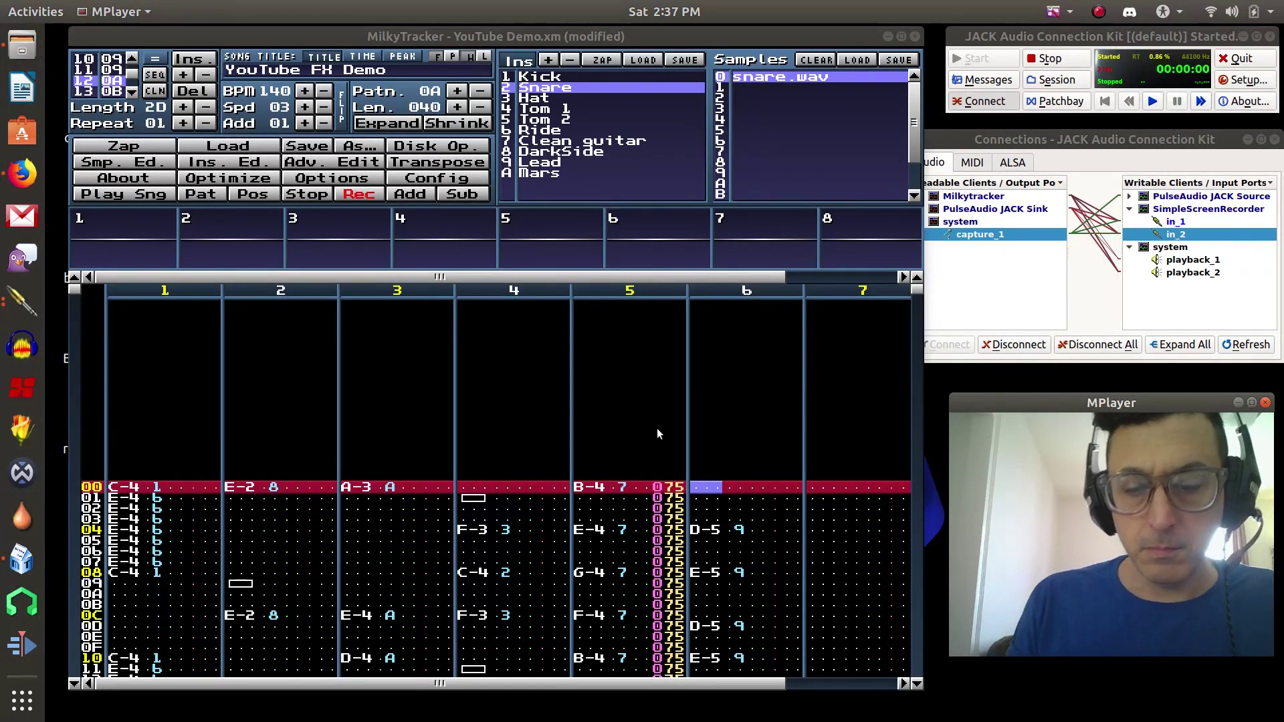
Step: Copy the whole of track 6 in pattern 0A and paste it into the empty track 7
click(739, 454)
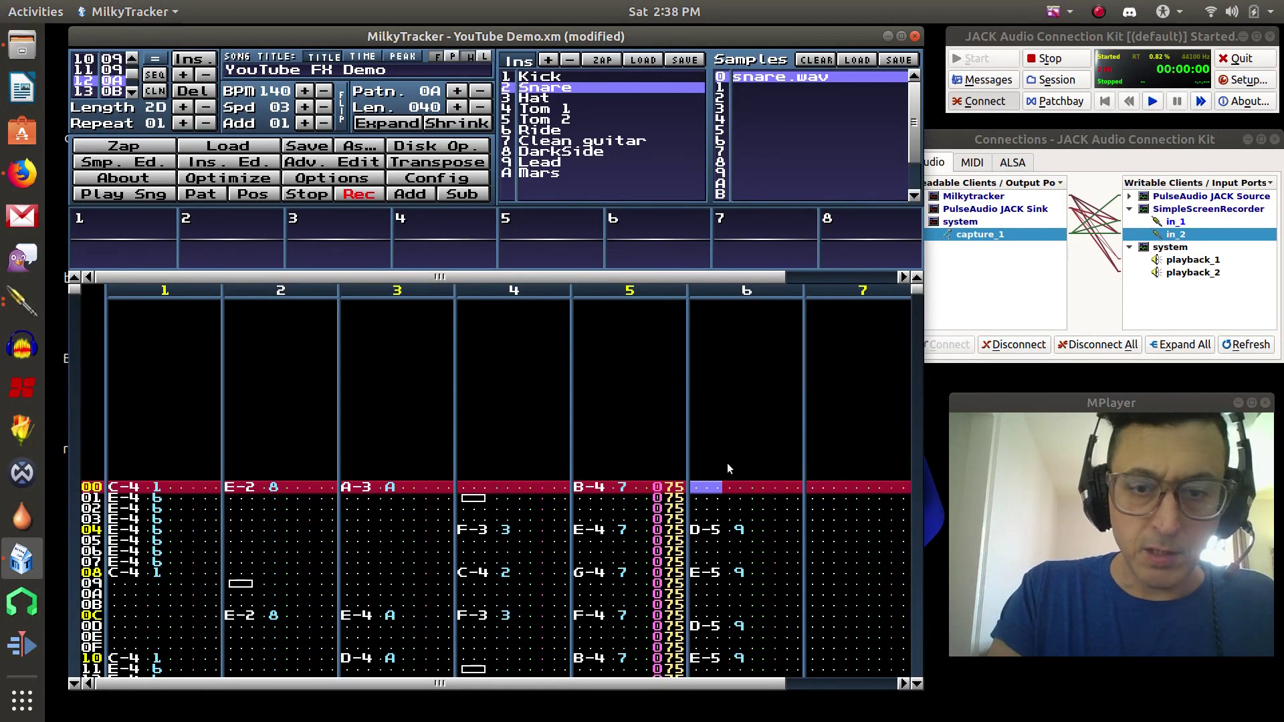
key(Right)
key(Right)
key(Right)
key(Right)
key(Right)
key(Right)
key(Right)
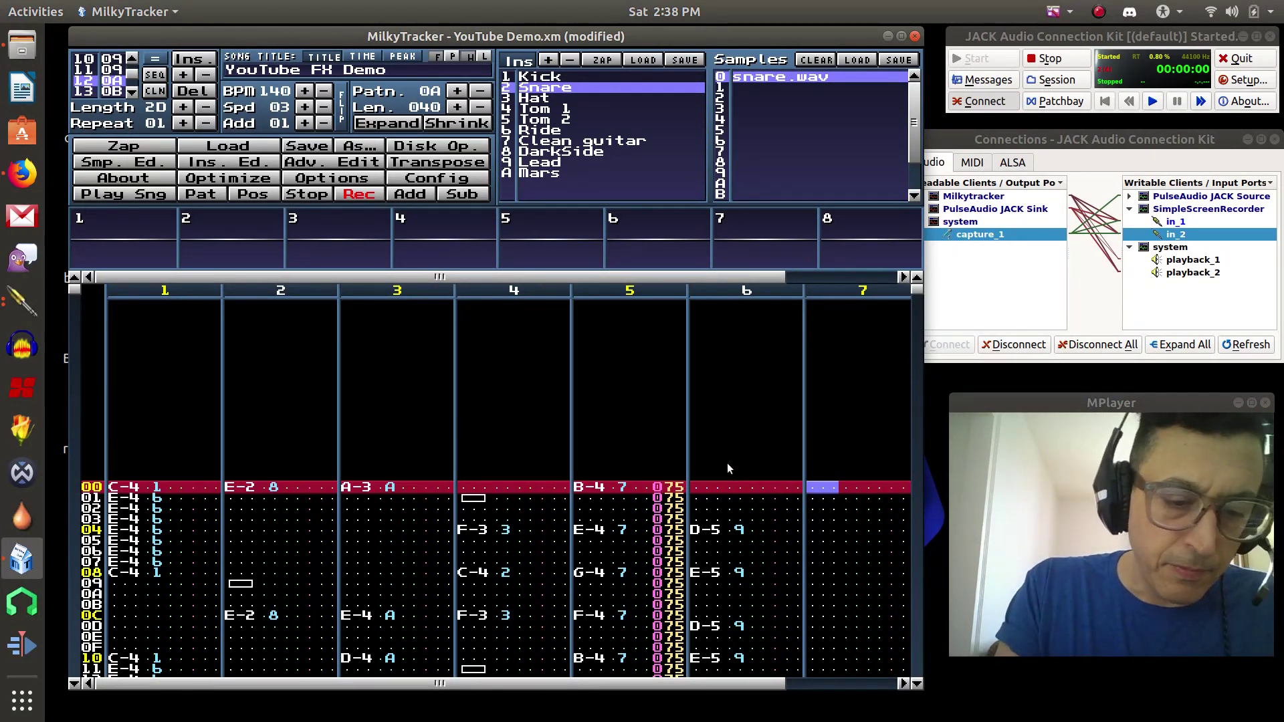
key(shift+F5)
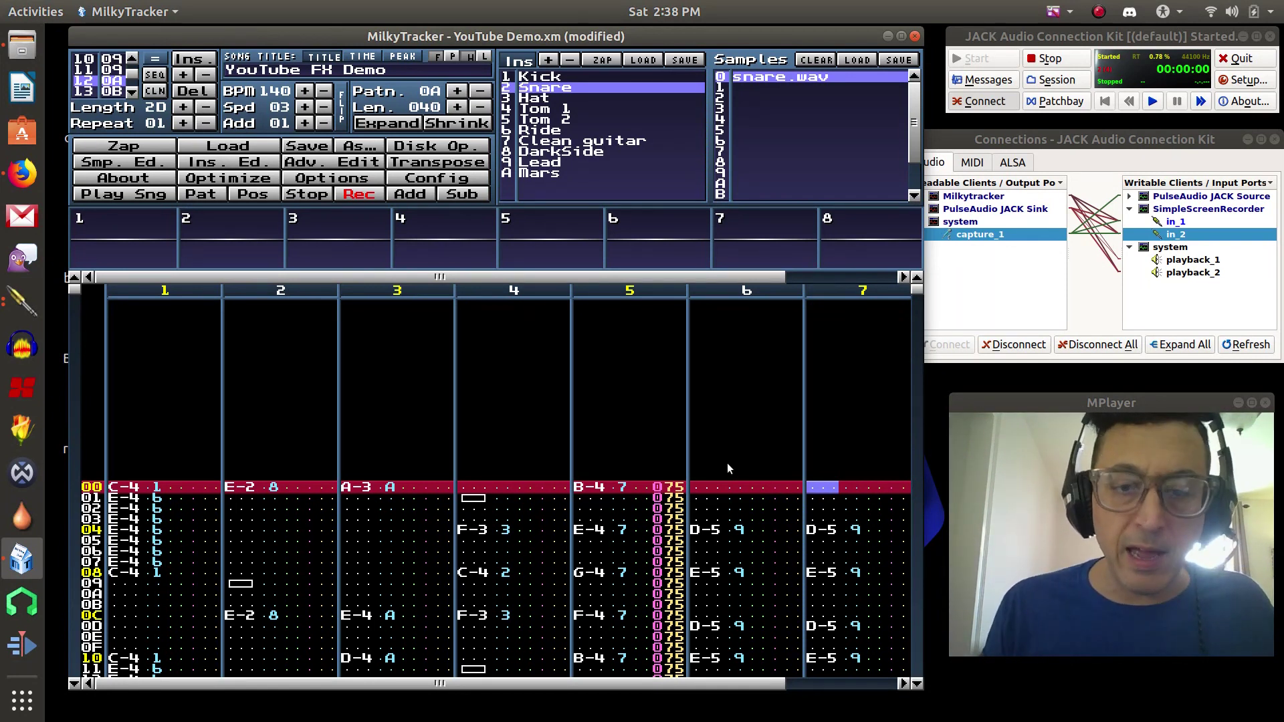
Step: Insert a blank space at row 02 of track 7 to shift its copied notes down one row
key(Down)
key(Down)
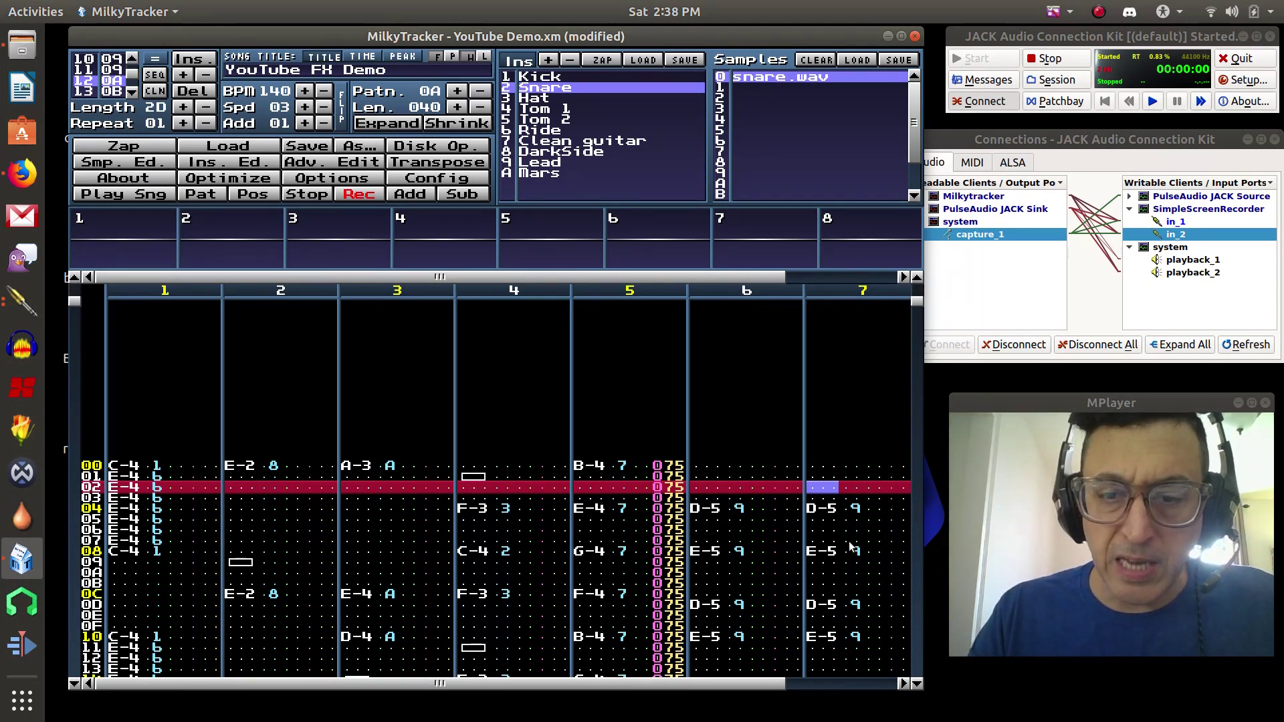
key(Insert)
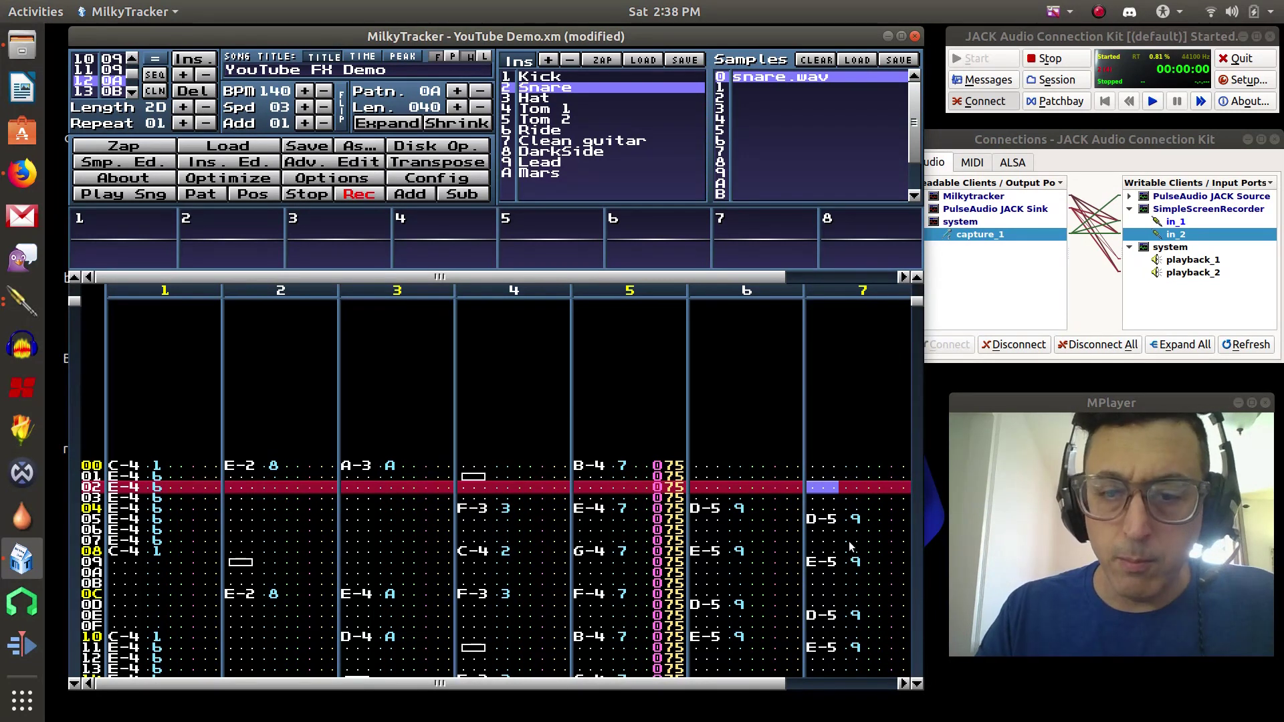
Step: Set the volume column to 20 for track 7's notes on rows 05, 09, 0E and 11
key(Down)
key(Down)
key(Down)
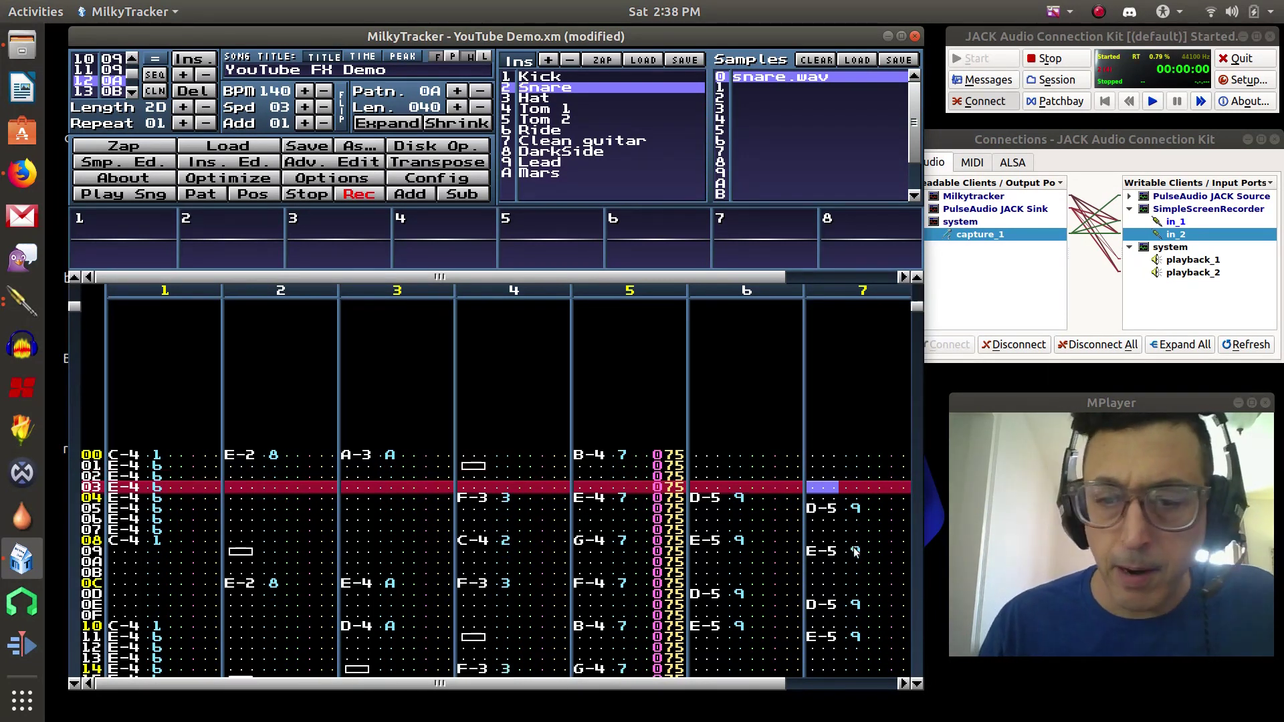
key(Right)
key(Right)
key(Right)
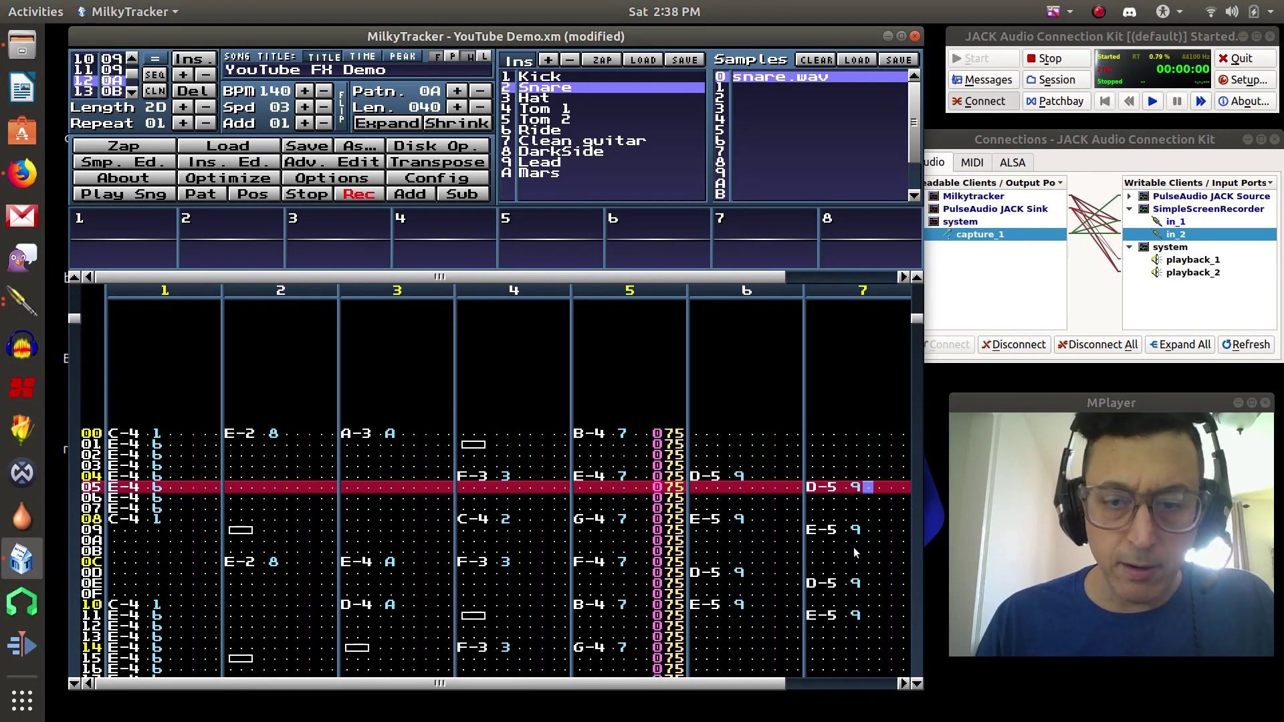
text(20)
key(Down)
key(Down)
key(Down)
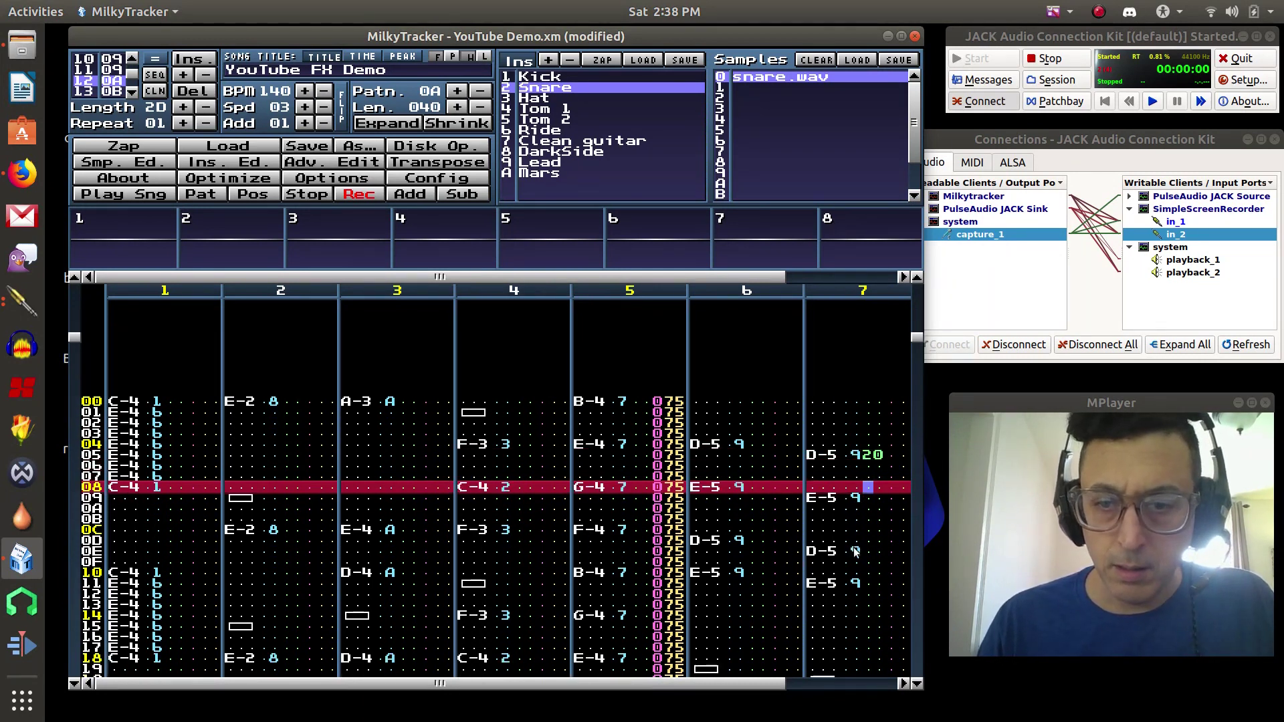
text(20)
key(Down)
key(Down)
key(Down)
key(Down)
text(20)
key(Down)
key(Down)
text(20)
Step: Set the volume column to 20 for track 7's remaining notes on rows 1D, 25, 2D and 31
key(Down)
key(Down)
key(Down)
key(Down)
key(Down)
key(Down)
key(Down)
key(Down)
key(Down)
key(Down)
key(Down)
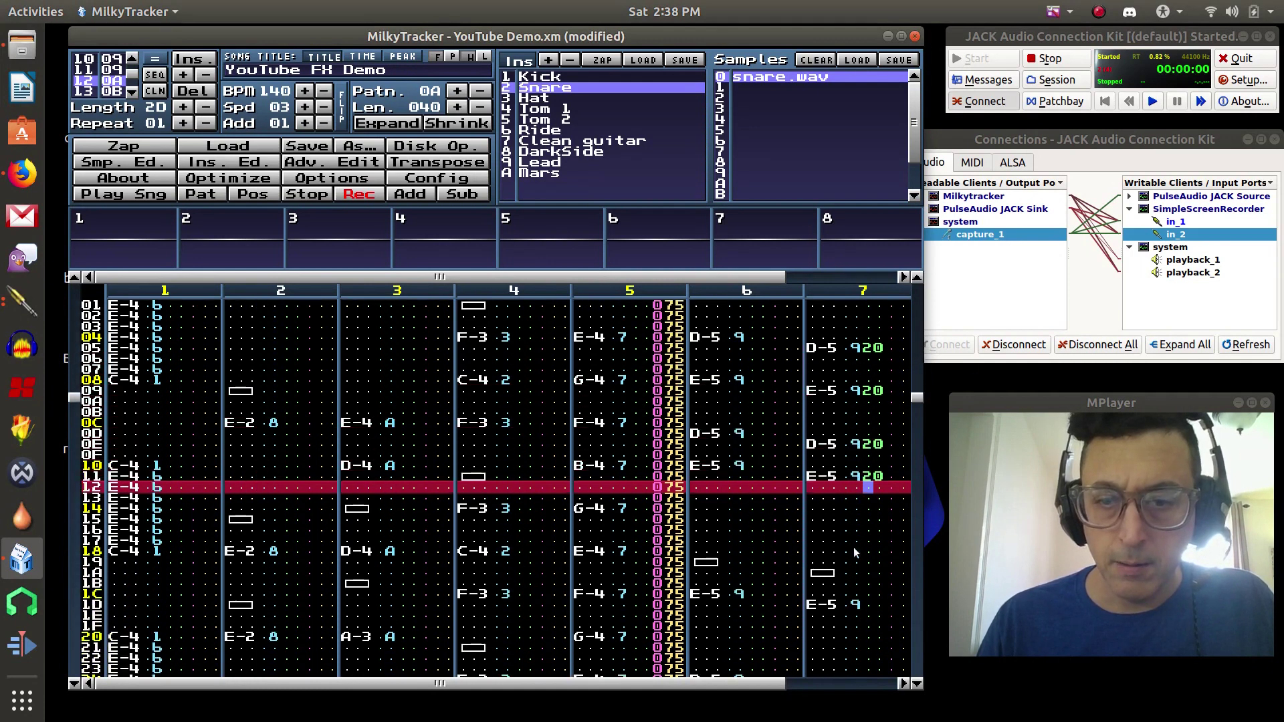
text(20)
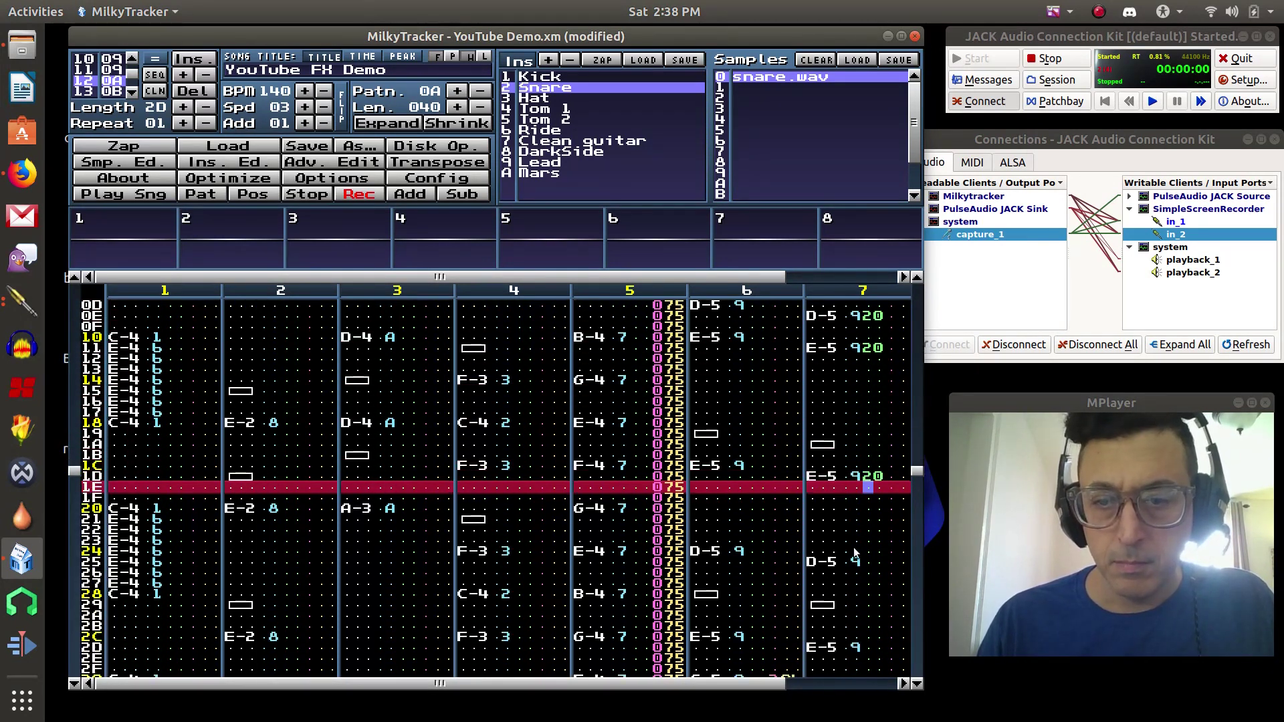
key(Down)
key(Down)
key(Down)
key(Down)
key(Down)
key(Down)
key(Down)
text(20)
key(Down)
key(Down)
key(Down)
key(Down)
key(Down)
key(Down)
key(Down)
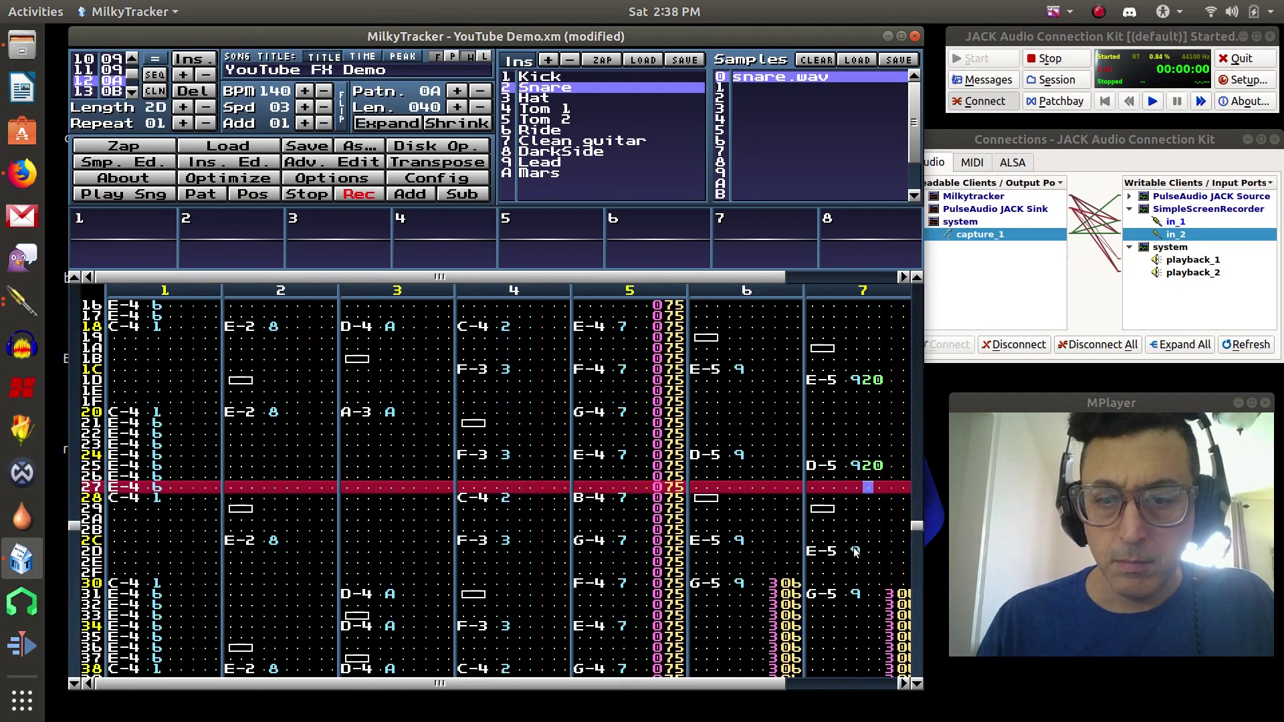
text(20)
key(Down)
key(Down)
key(Down)
key(Down)
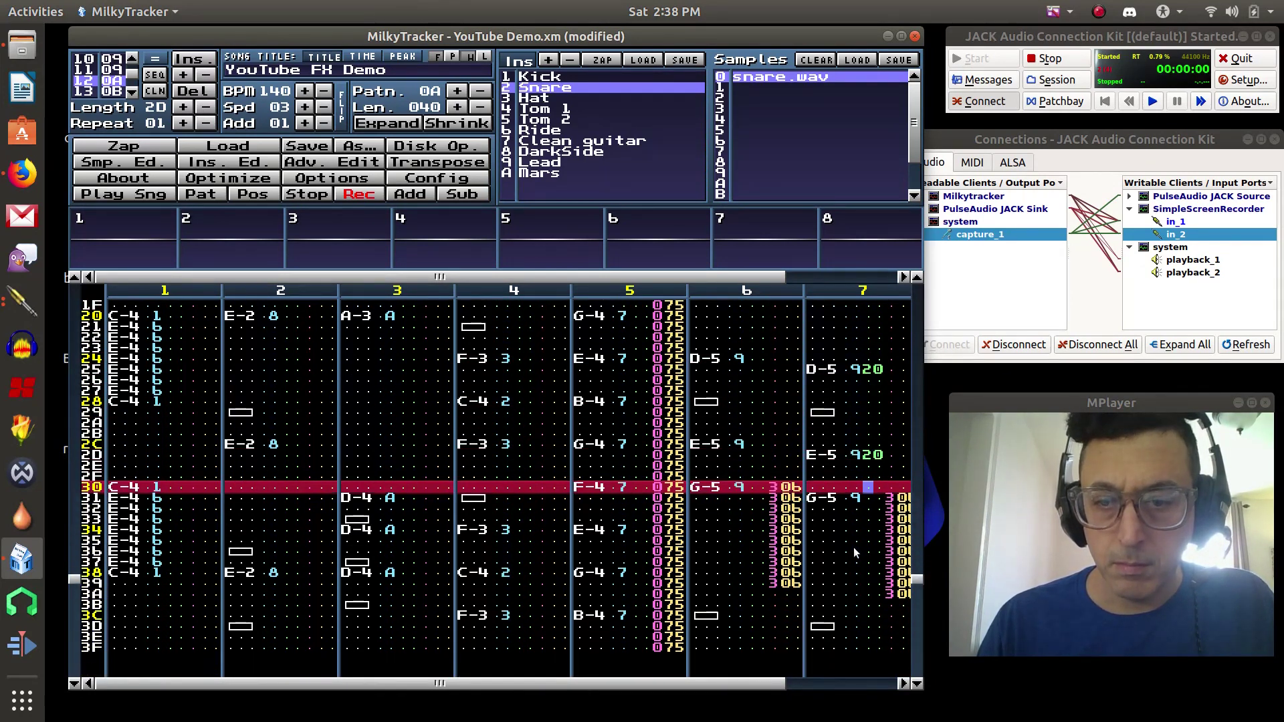
text(20)
key(Down)
key(Down)
key(Down)
key(Down)
key(Down)
key(Down)
key(Down)
key(Down)
key(Down)
key(Down)
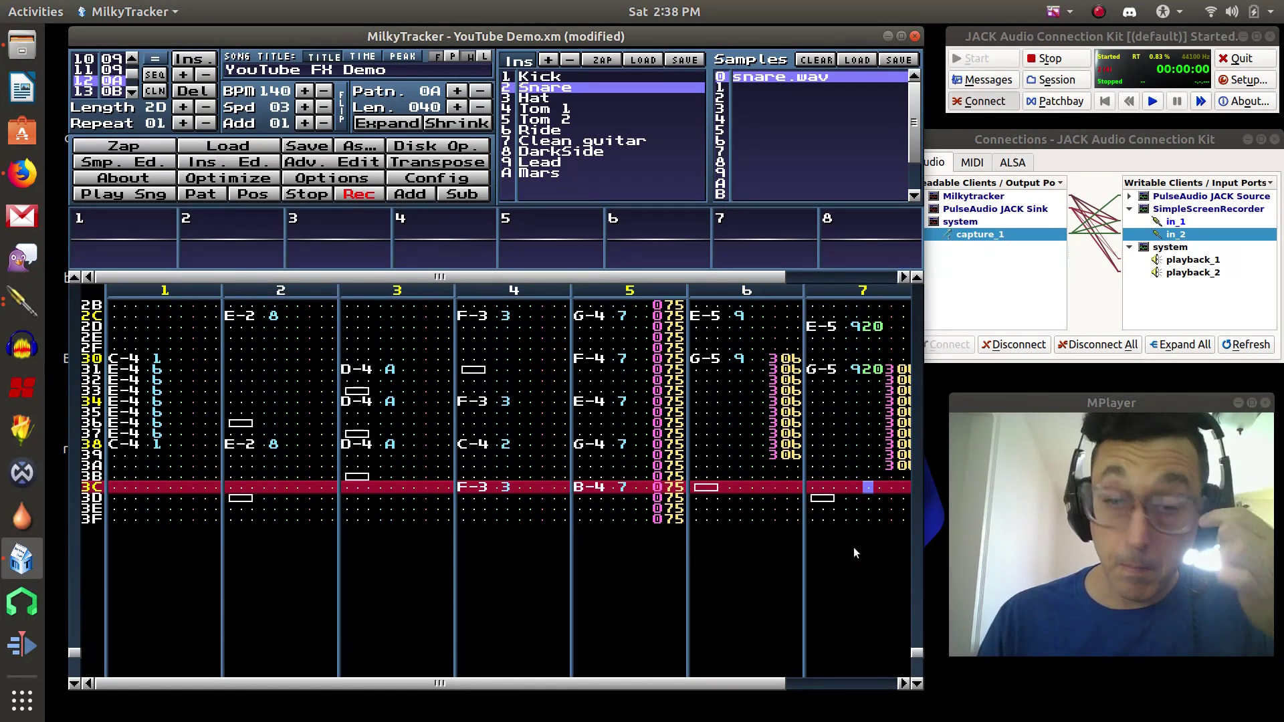
Step: Play pattern 0A to hear the quieter echo on track 7 and stop playback
key(Up)
key(Up)
key(Up)
key(Up)
key(Up)
key(Up)
key(Up)
key(Up)
key(Up)
key(Up)
key(Up)
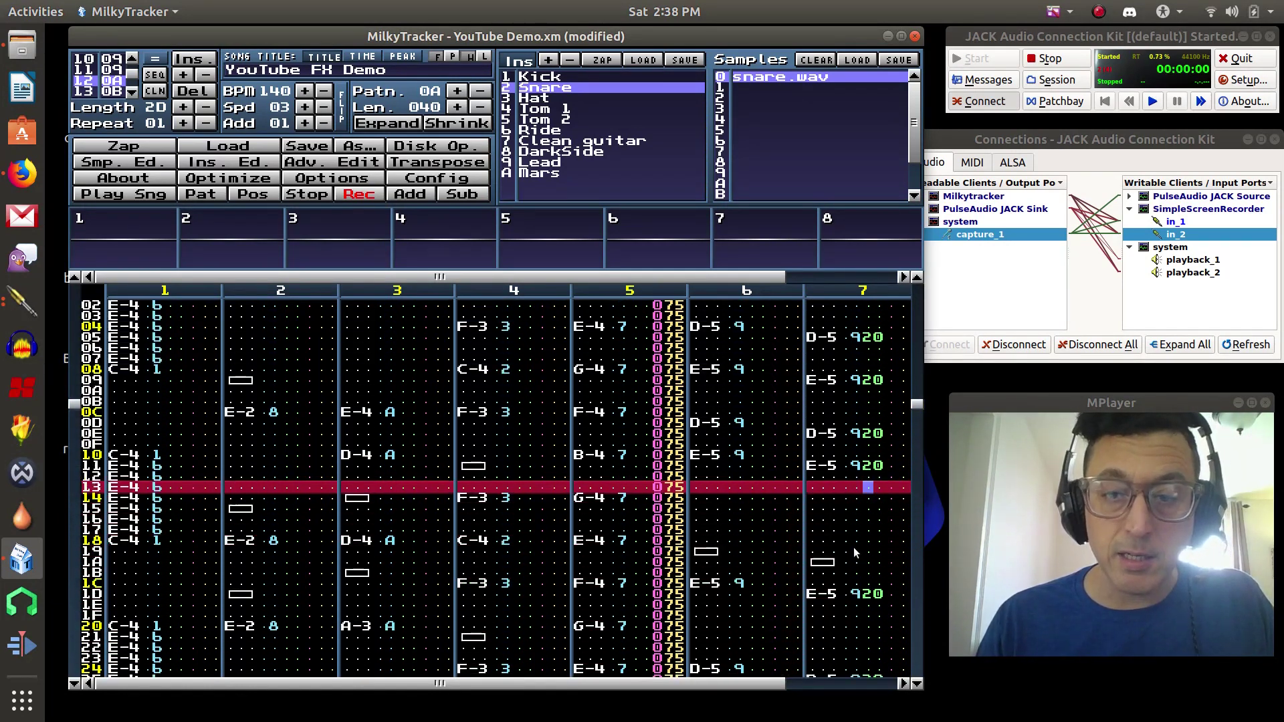
key(space)
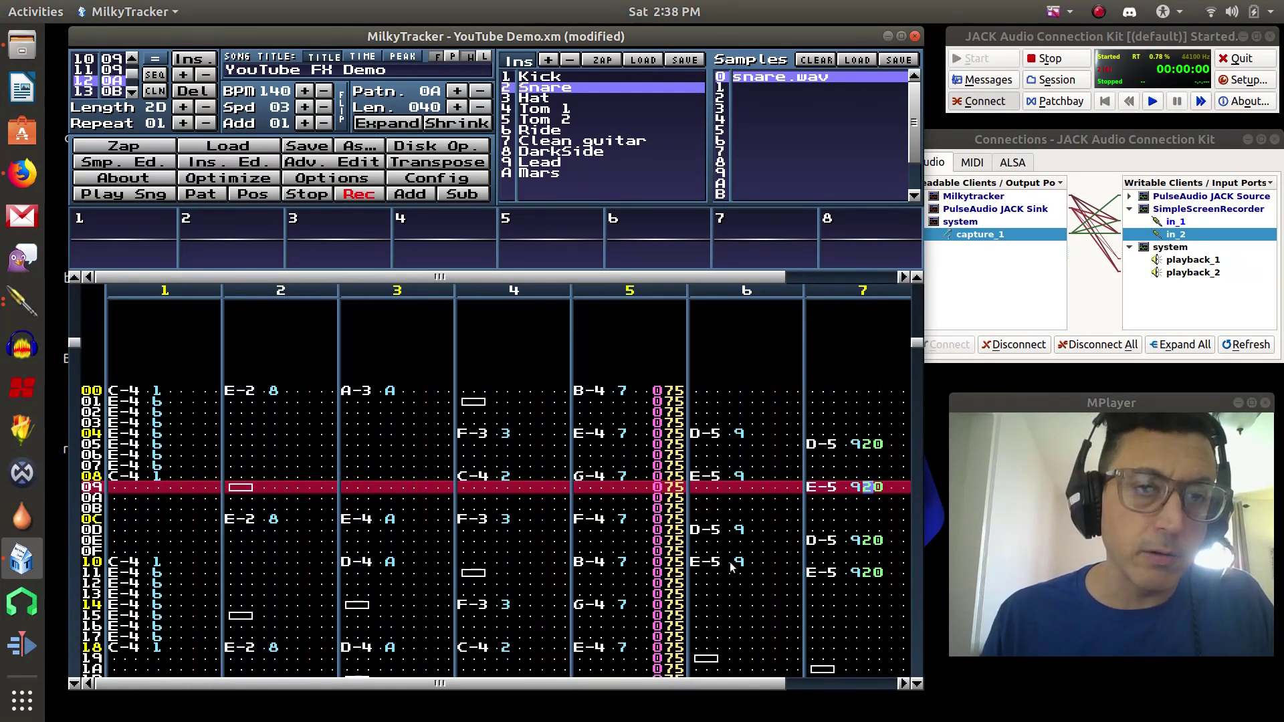
click(211, 199)
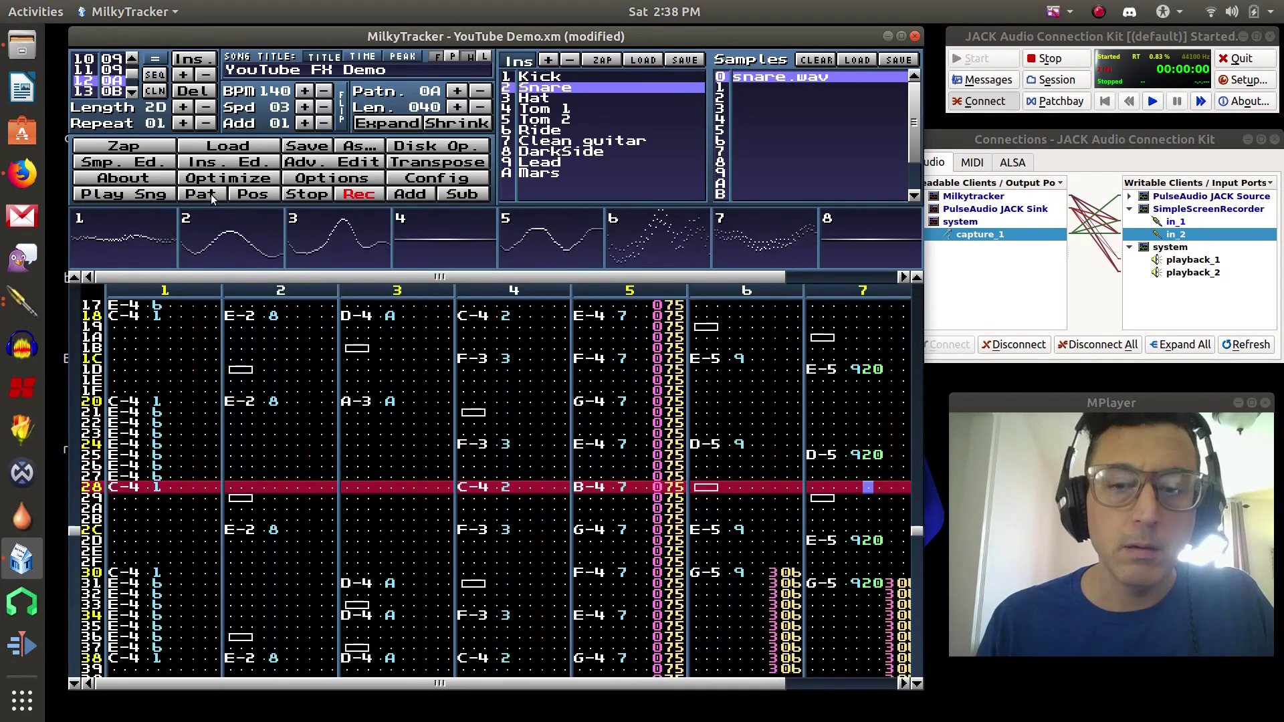
click(315, 196)
Step: Add panning effect 800 to track 7's notes on rows 05, 09, 0E and 11
key(Up)
key(Up)
key(Up)
key(Up)
key(Up)
key(Up)
key(Up)
key(Up)
key(Up)
key(Up)
key(Up)
key(Up)
key(Up)
key(Up)
key(Up)
key(Up)
key(Up)
key(Up)
key(Up)
key(Up)
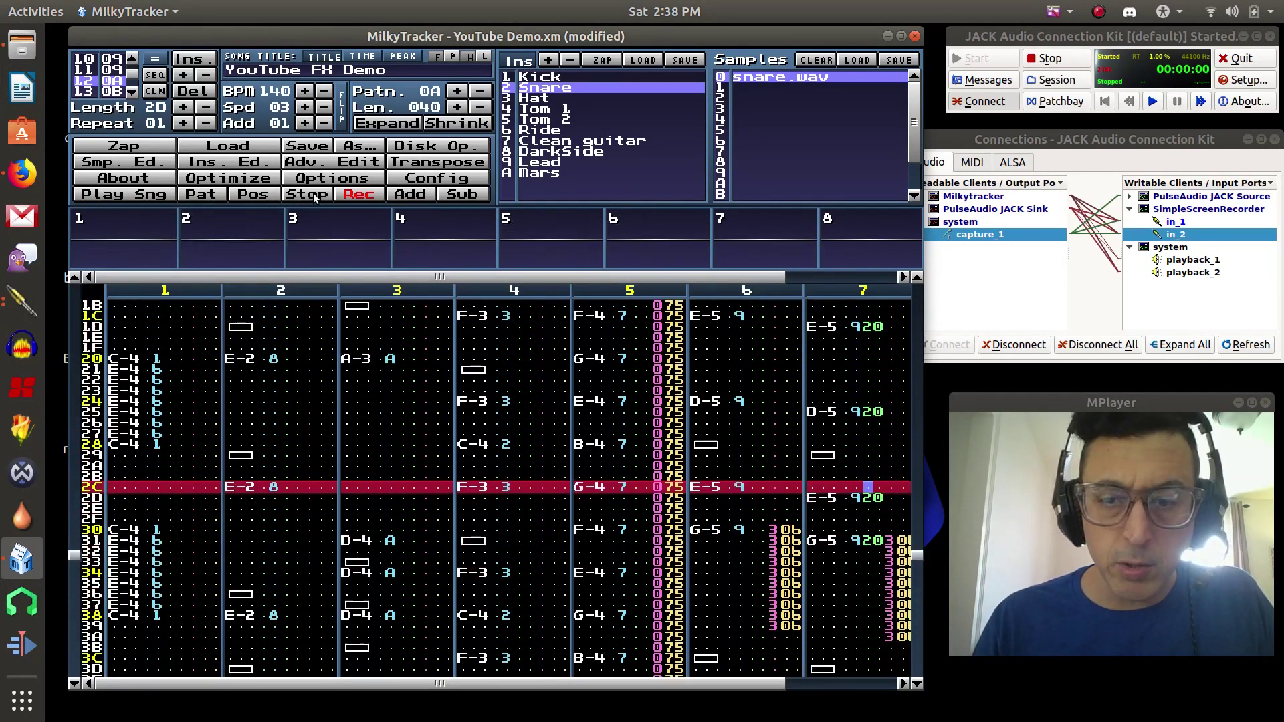
key(Up)
key(Up)
key(Up)
key(Up)
key(Up)
key(Up)
key(Up)
key(Up)
key(Up)
key(Up)
key(Up)
key(Up)
key(Up)
key(Up)
key(Up)
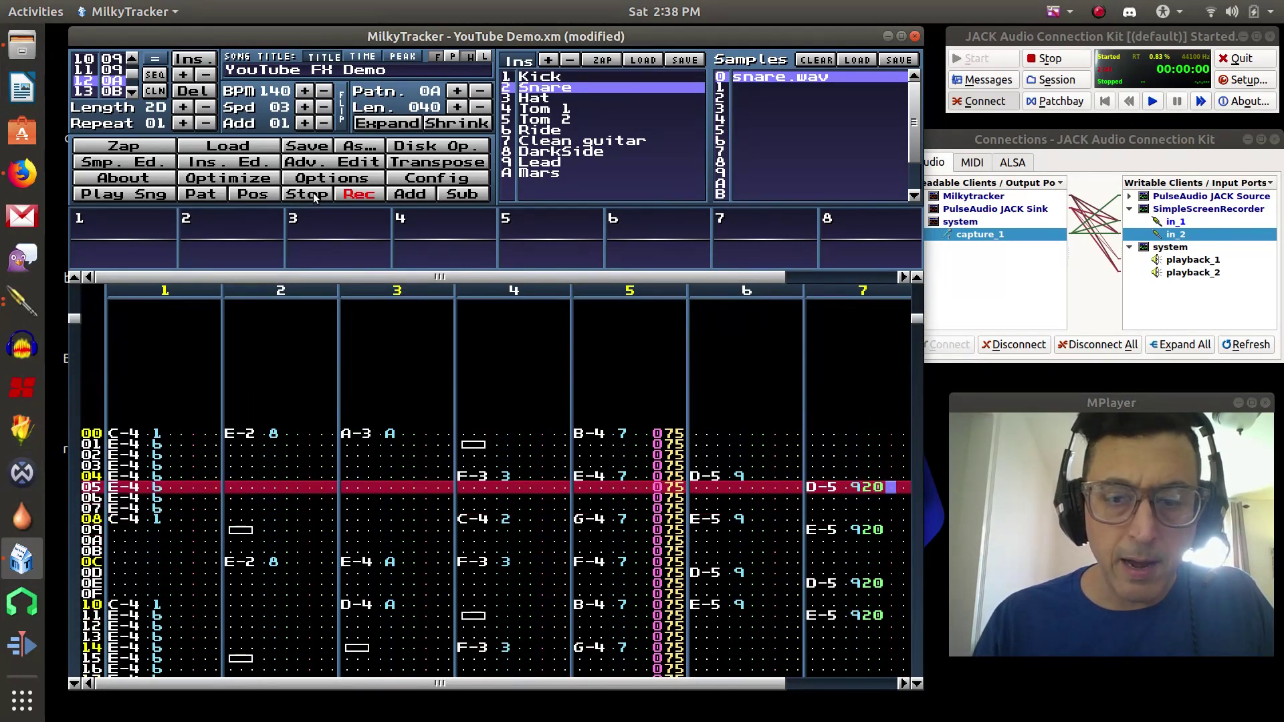
text(8)
key(Down)
key(Down)
key(Down)
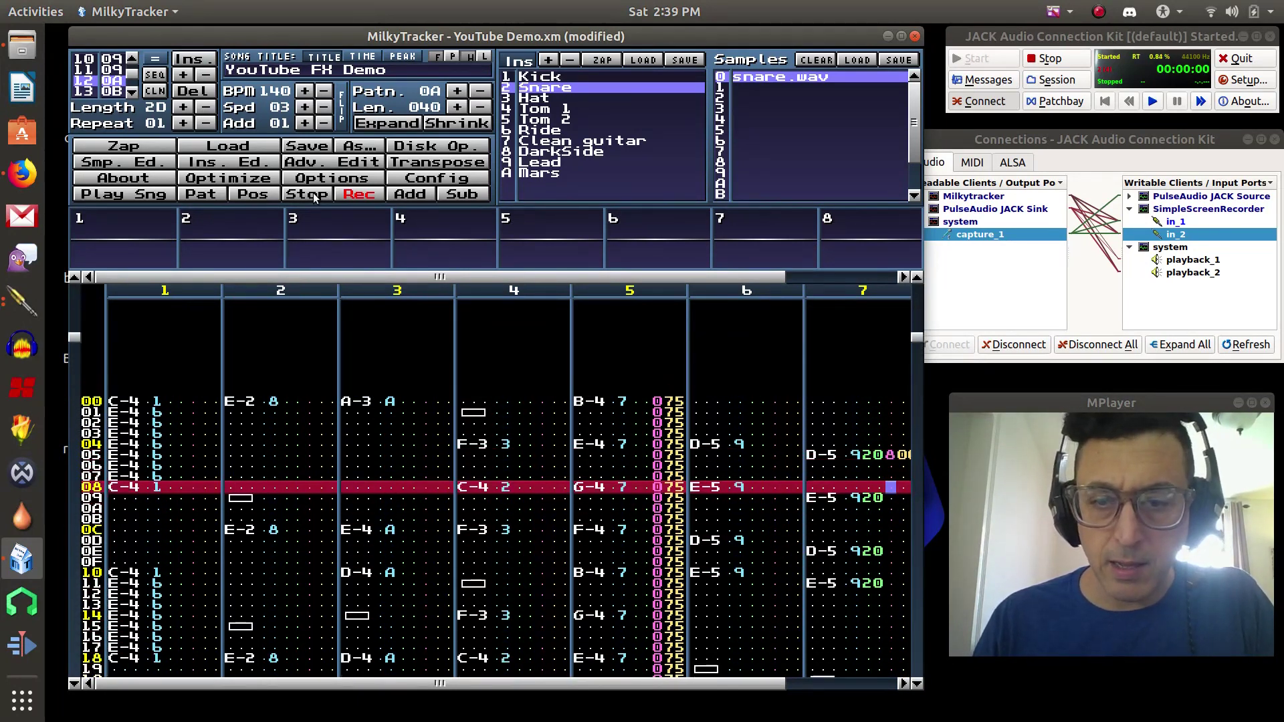
text(8)
key(Down)
key(Down)
key(Down)
key(Down)
text(8)
key(Down)
key(Down)
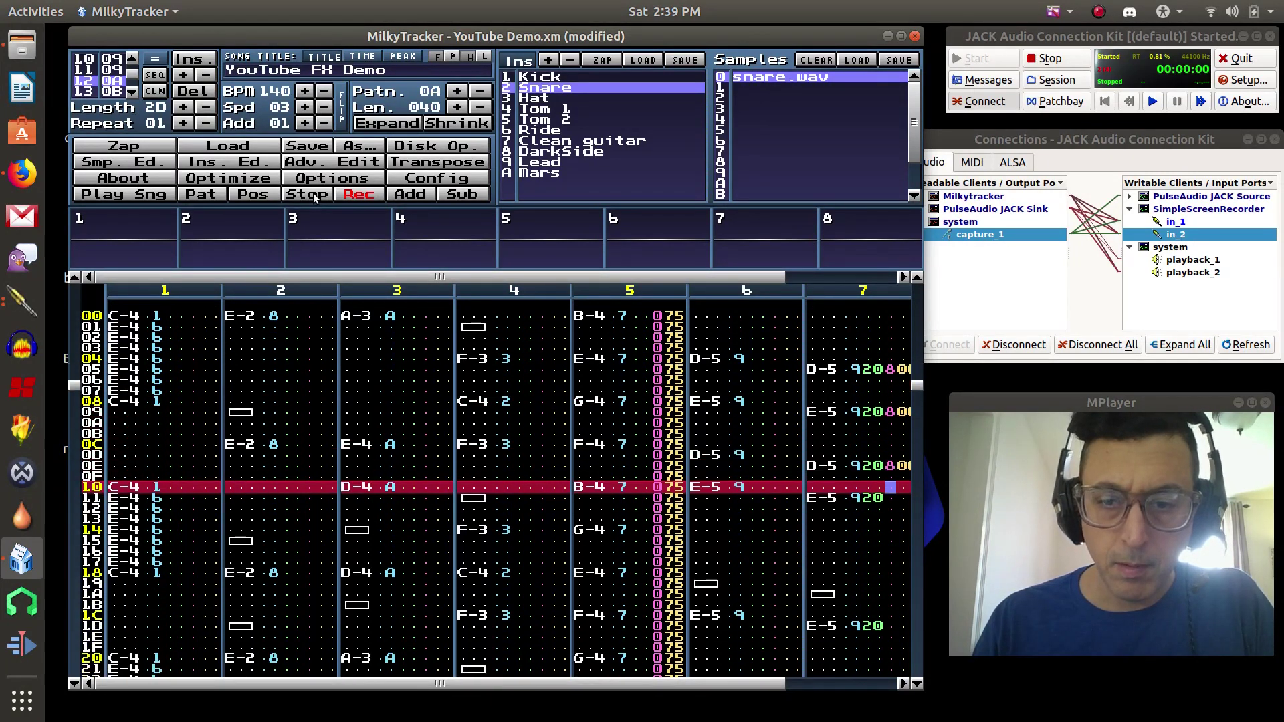
text(8)
Step: Add panning effect 800 to track 7's notes on rows 1D, 25 and 2D and play the pattern to check it
key(Down)
key(Down)
key(Down)
key(Down)
key(Down)
key(Down)
key(Down)
key(Down)
key(Down)
key(Down)
key(Down)
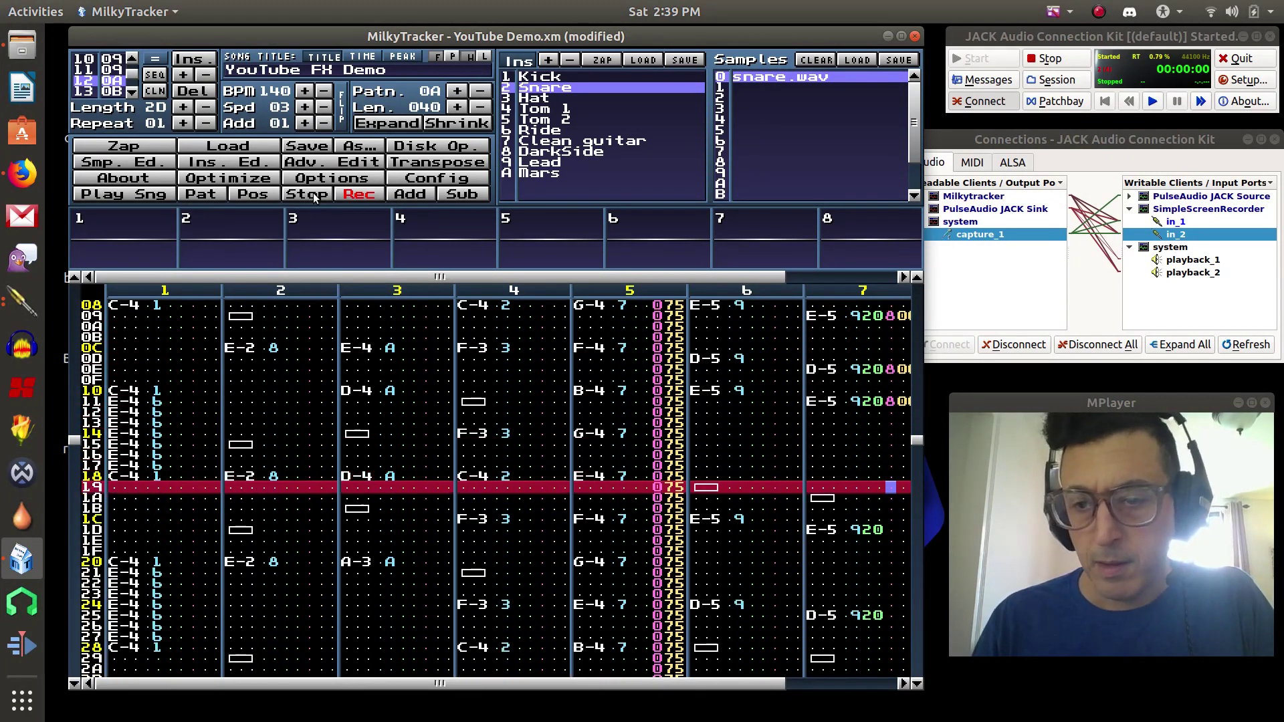
text(8)
key(Down)
key(Down)
key(Down)
key(Down)
key(Down)
key(Down)
key(Down)
key(Down)
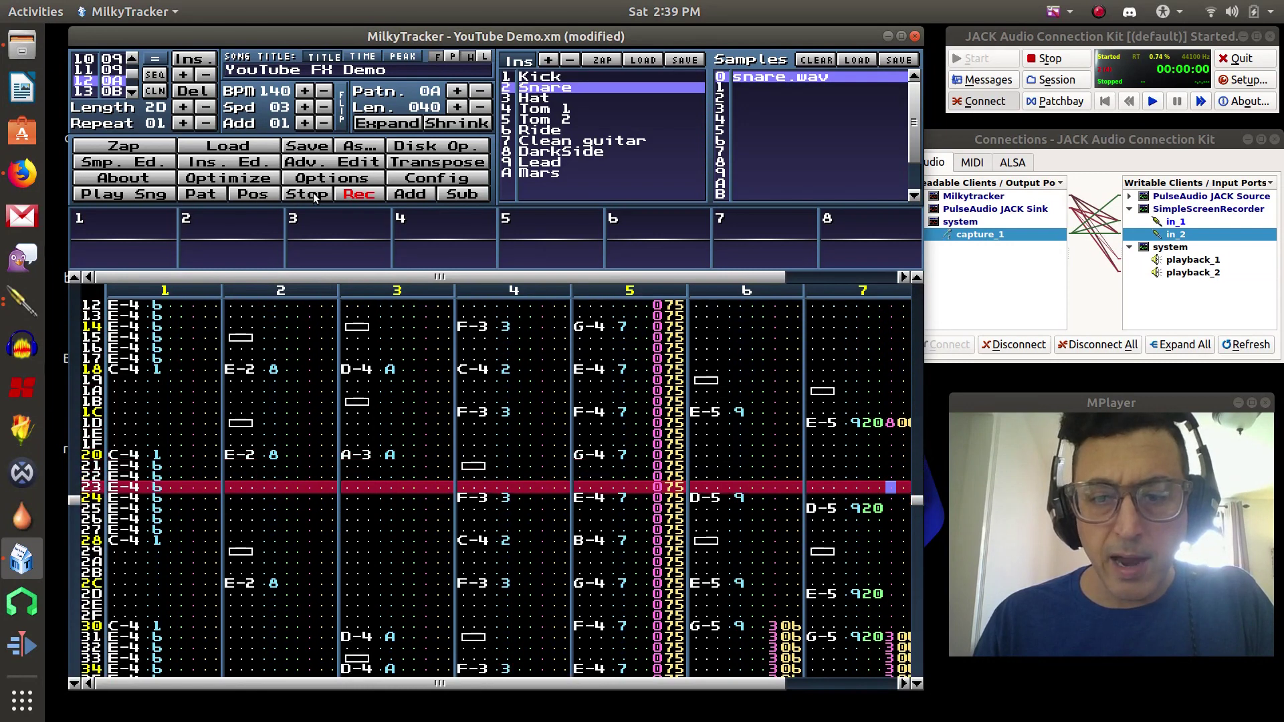
text(8)
key(Down)
key(Down)
key(Down)
key(Down)
key(Down)
key(Down)
key(Down)
key(Down)
text(8)
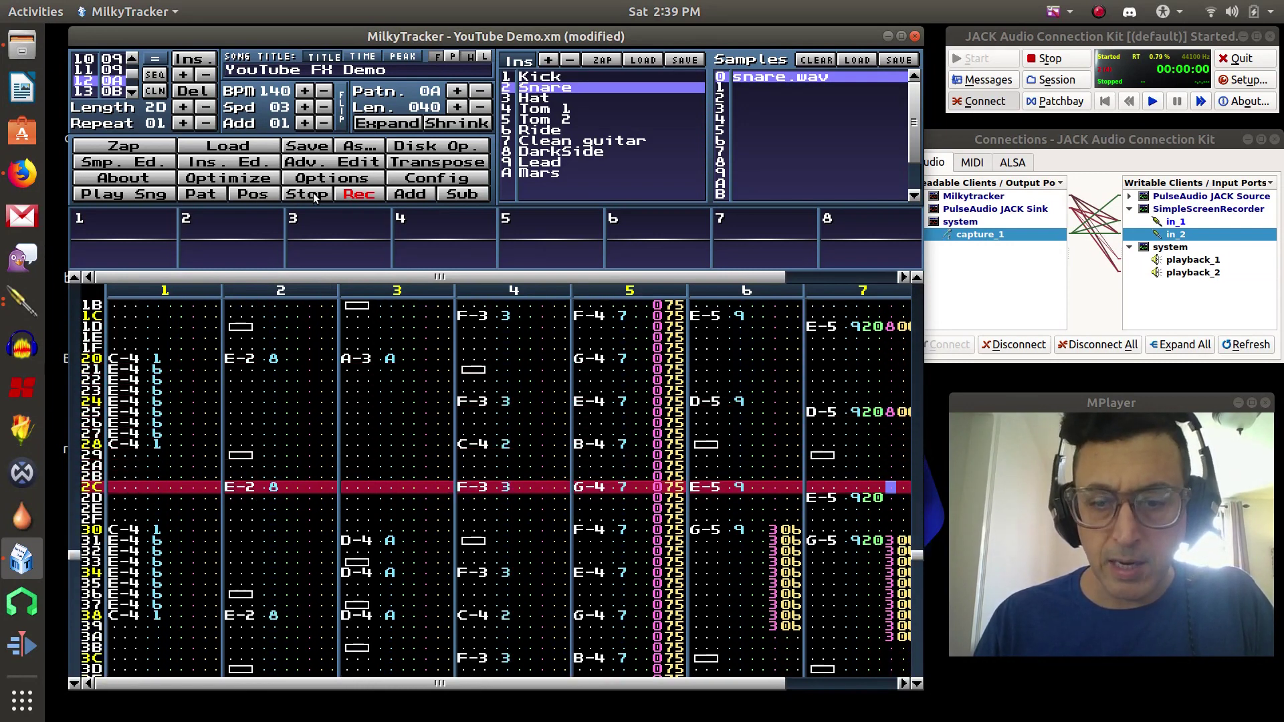
key(Down)
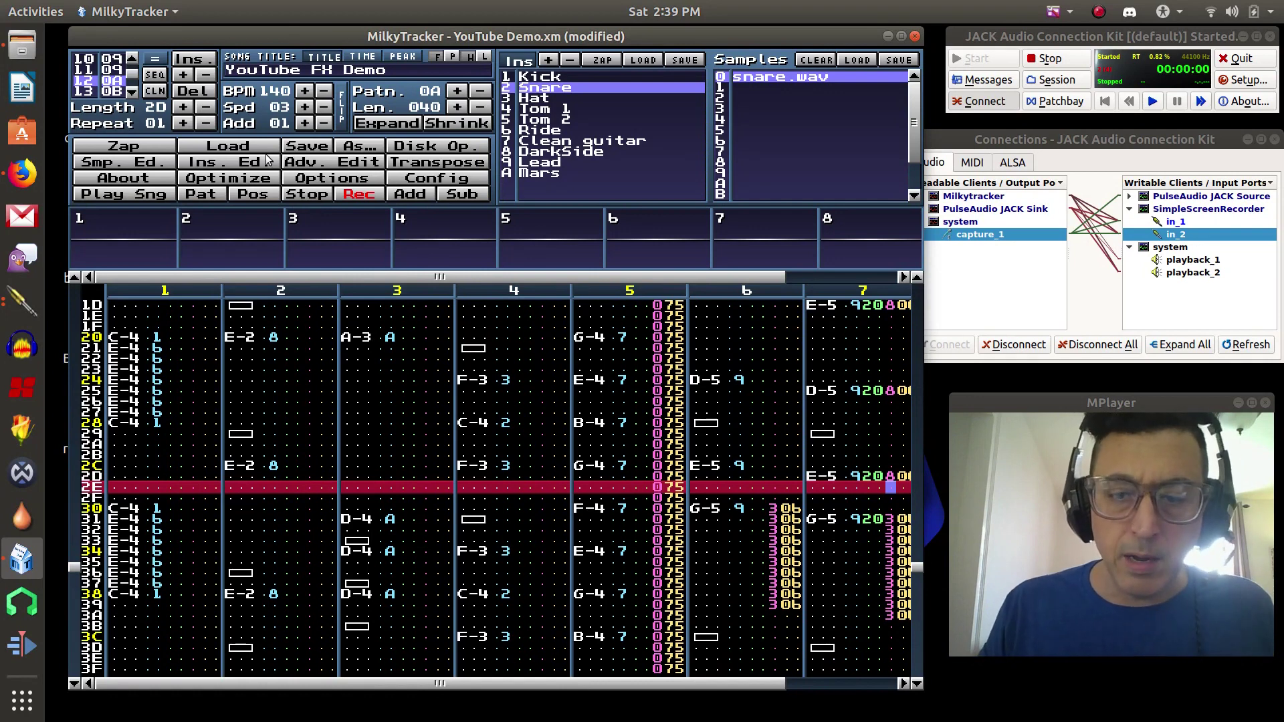
click(210, 193)
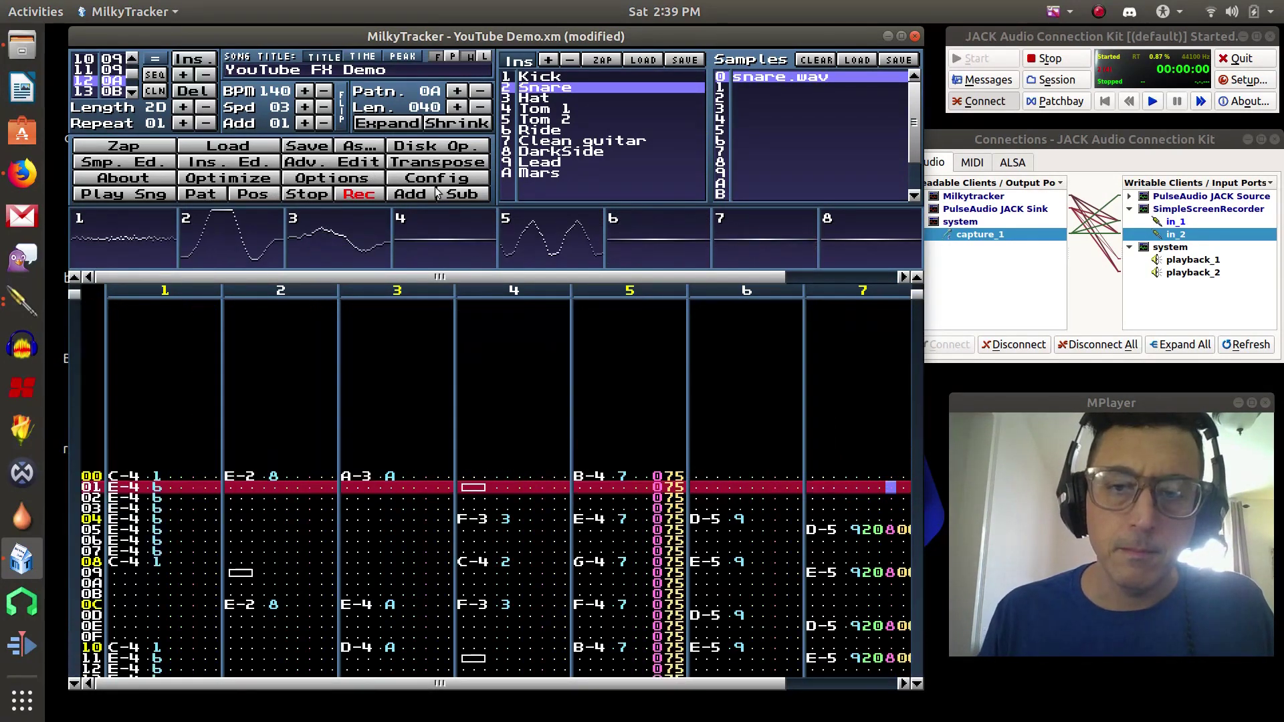
key(space)
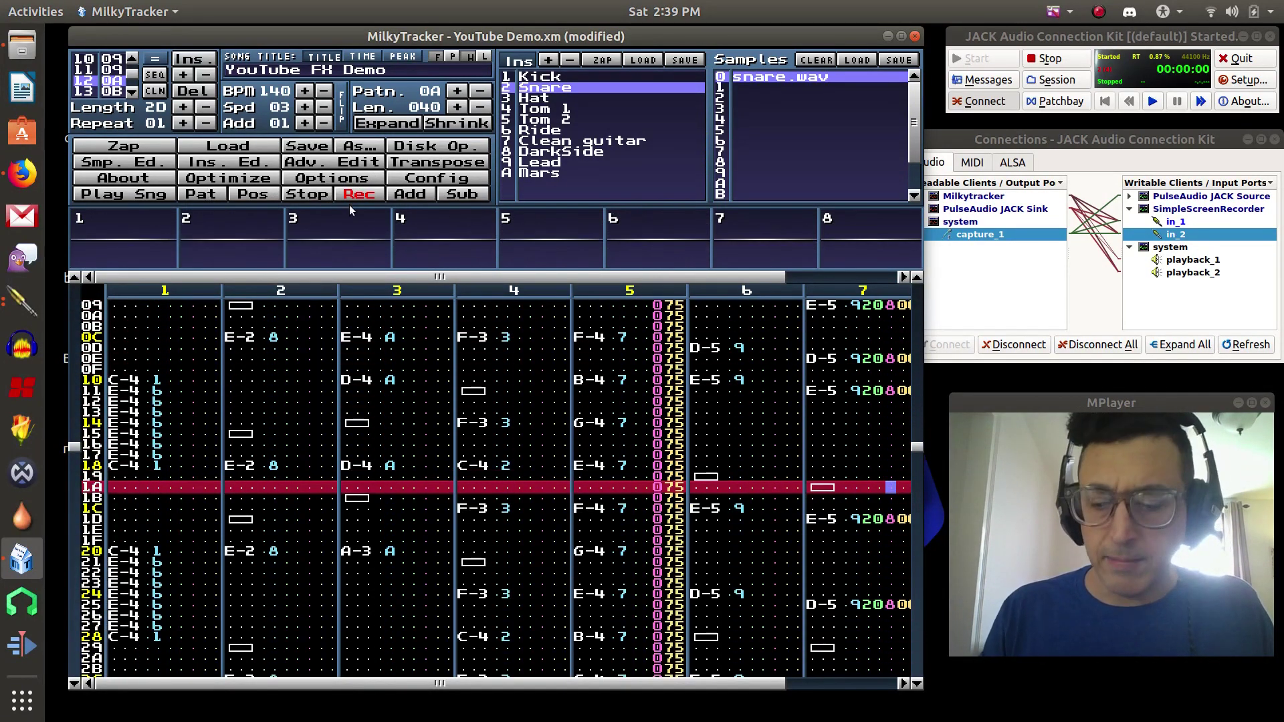
Step: Insert a blank space at row 03 of track 7 to shift its notes down another row and play the pattern
key(Up)
key(Up)
key(Up)
key(Up)
key(Up)
key(Up)
key(Up)
key(Up)
key(Up)
key(Up)
key(Up)
key(Up)
key(Up)
key(Up)
key(Up)
key(Up)
key(Up)
key(Up)
key(Up)
key(Up)
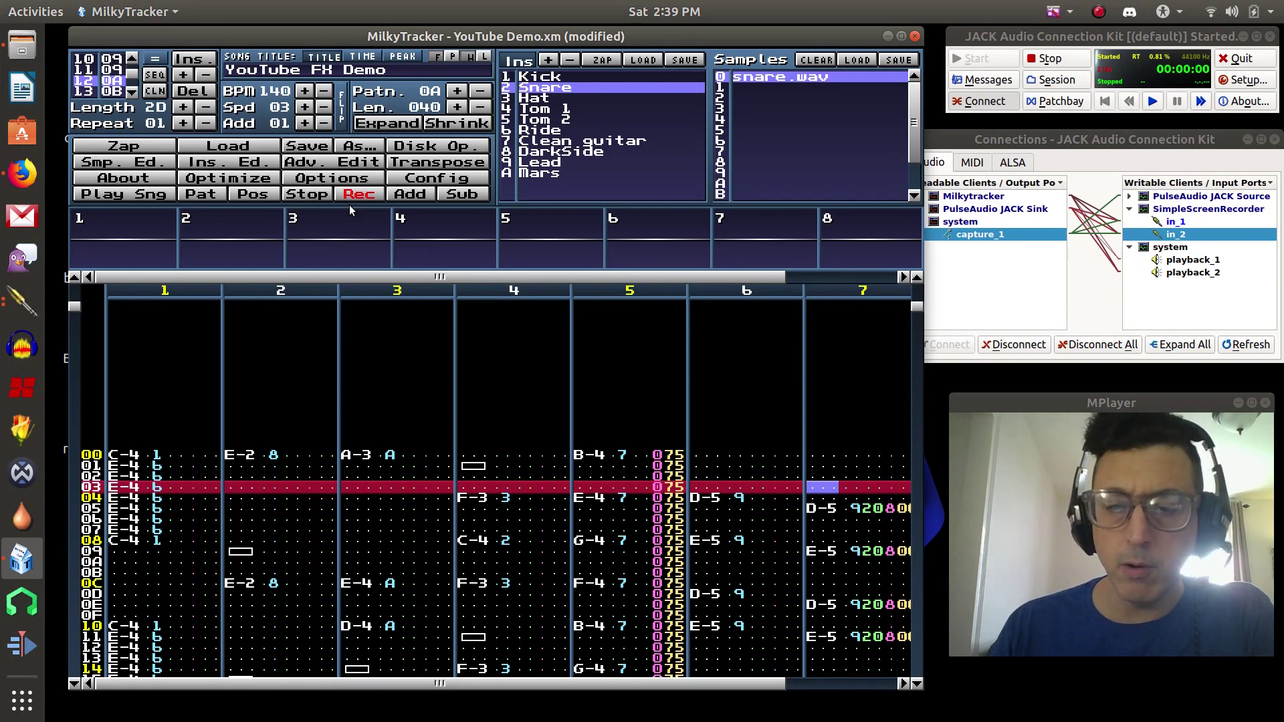
key(Insert)
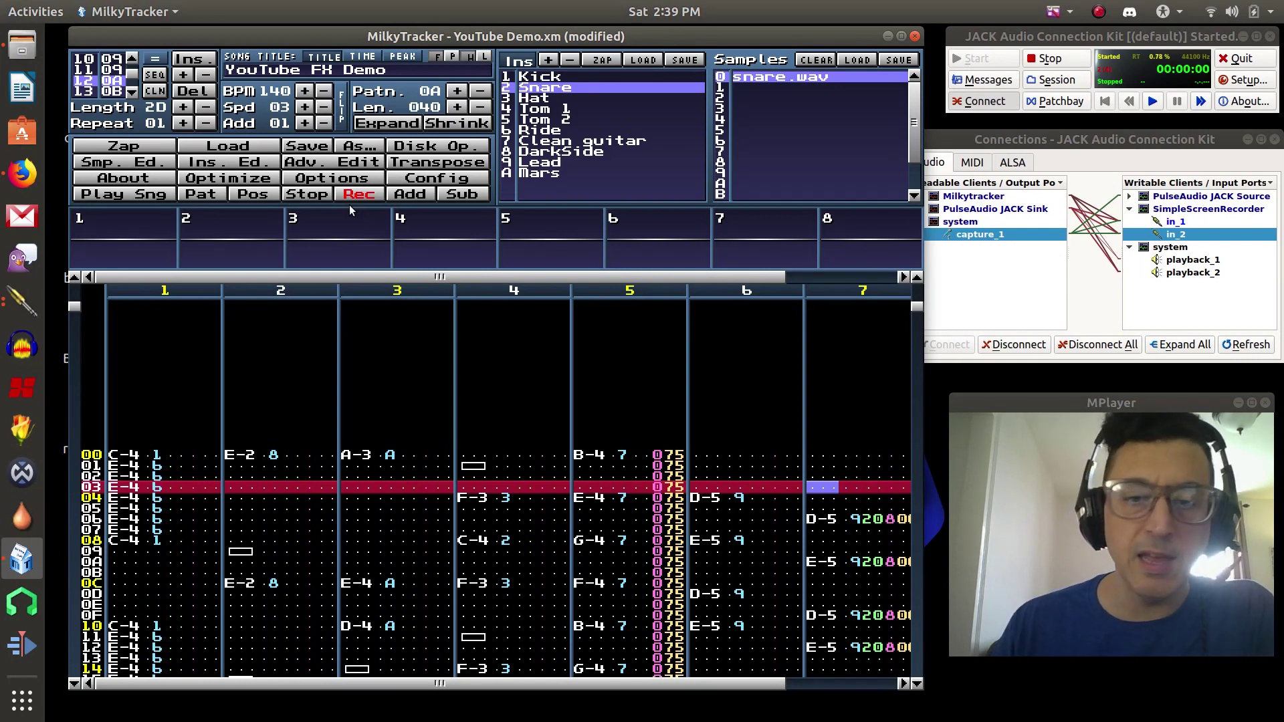
click(214, 198)
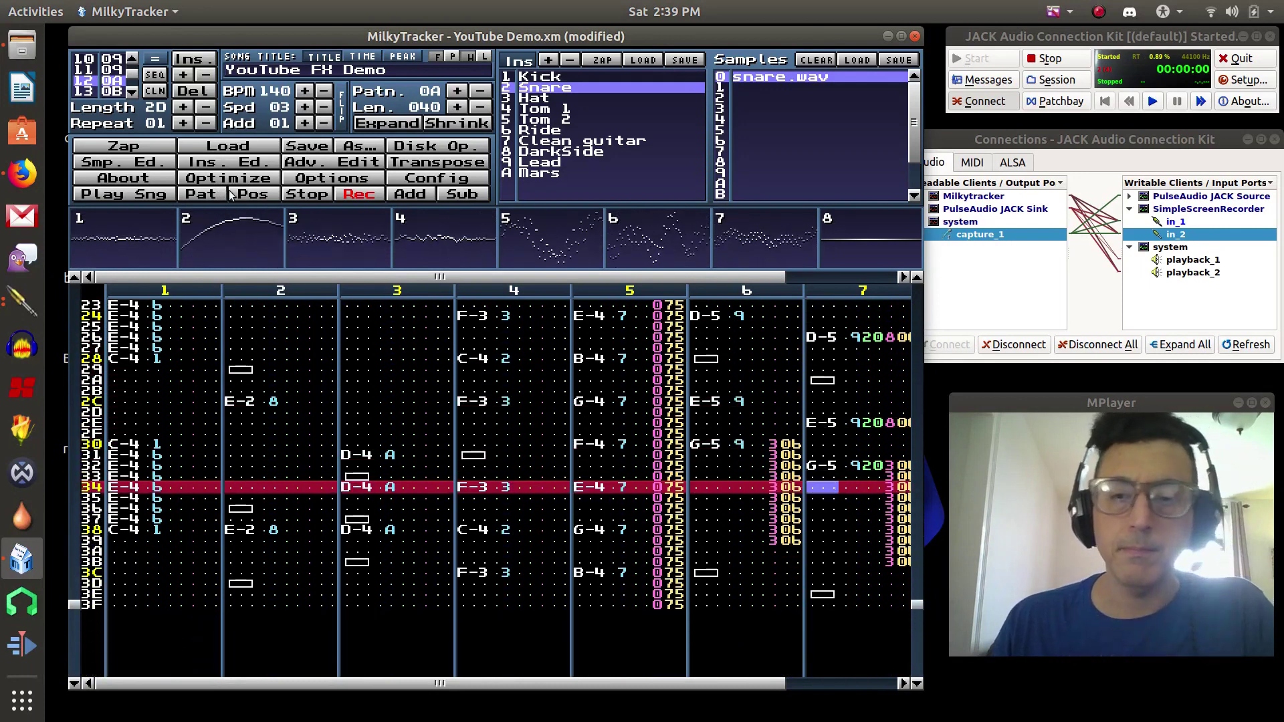
click(301, 196)
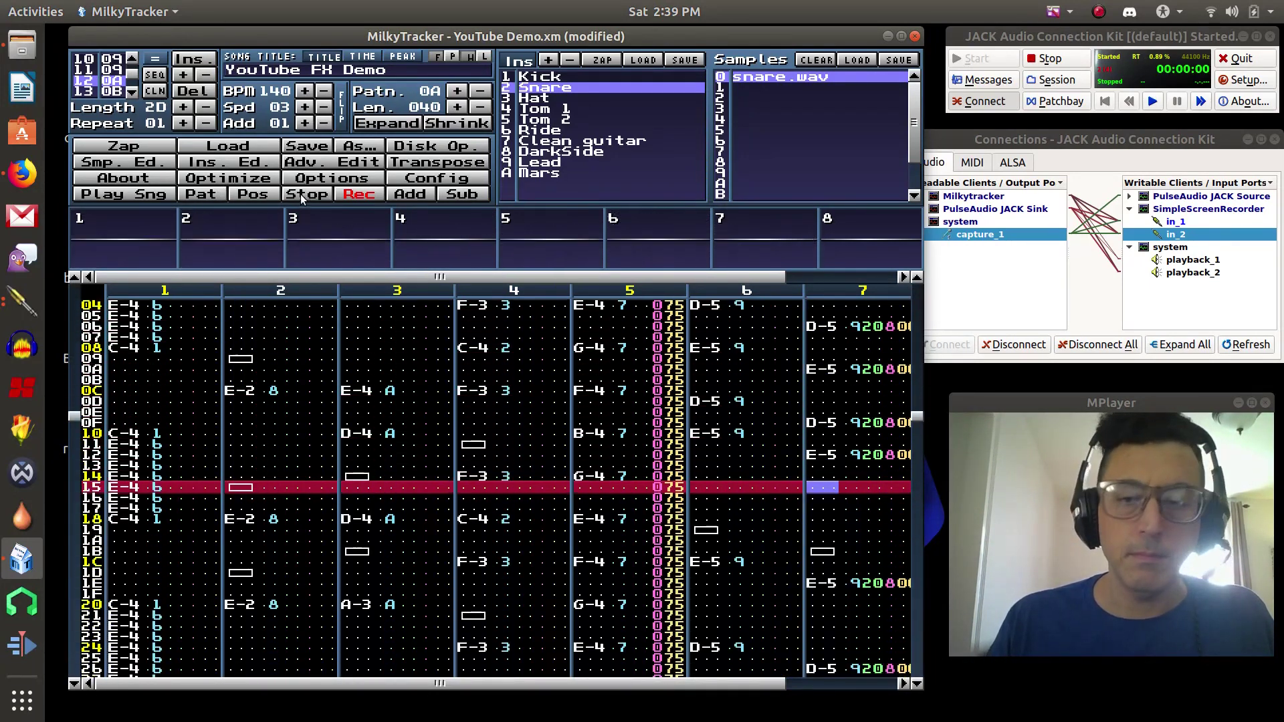
Step: Change the effect command to 8 on rows 32 to 3B of track 7 and play the pattern to check it
key(Down)
key(Down)
key(Down)
key(Down)
key(Down)
key(Down)
key(Down)
key(Down)
key(Down)
key(Down)
key(Down)
key(Down)
key(Down)
key(Down)
key(Down)
key(Down)
key(Down)
key(Down)
key(Down)
key(Down)
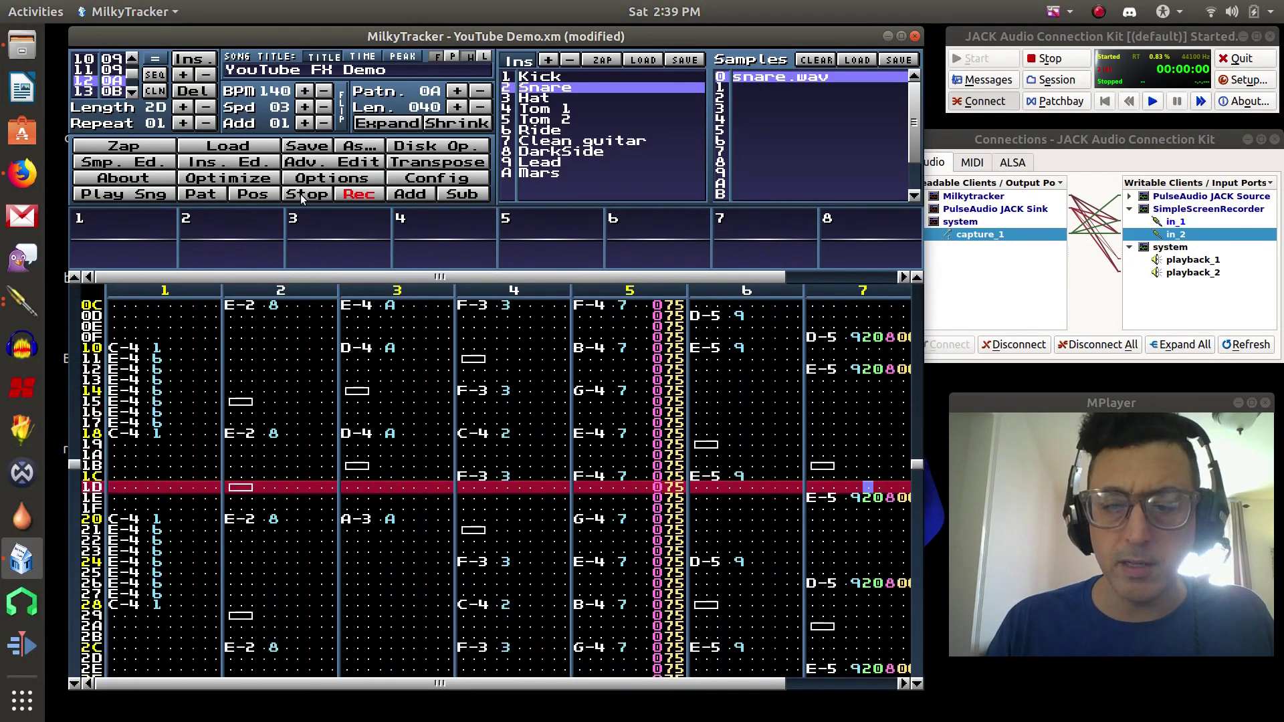
key(Down)
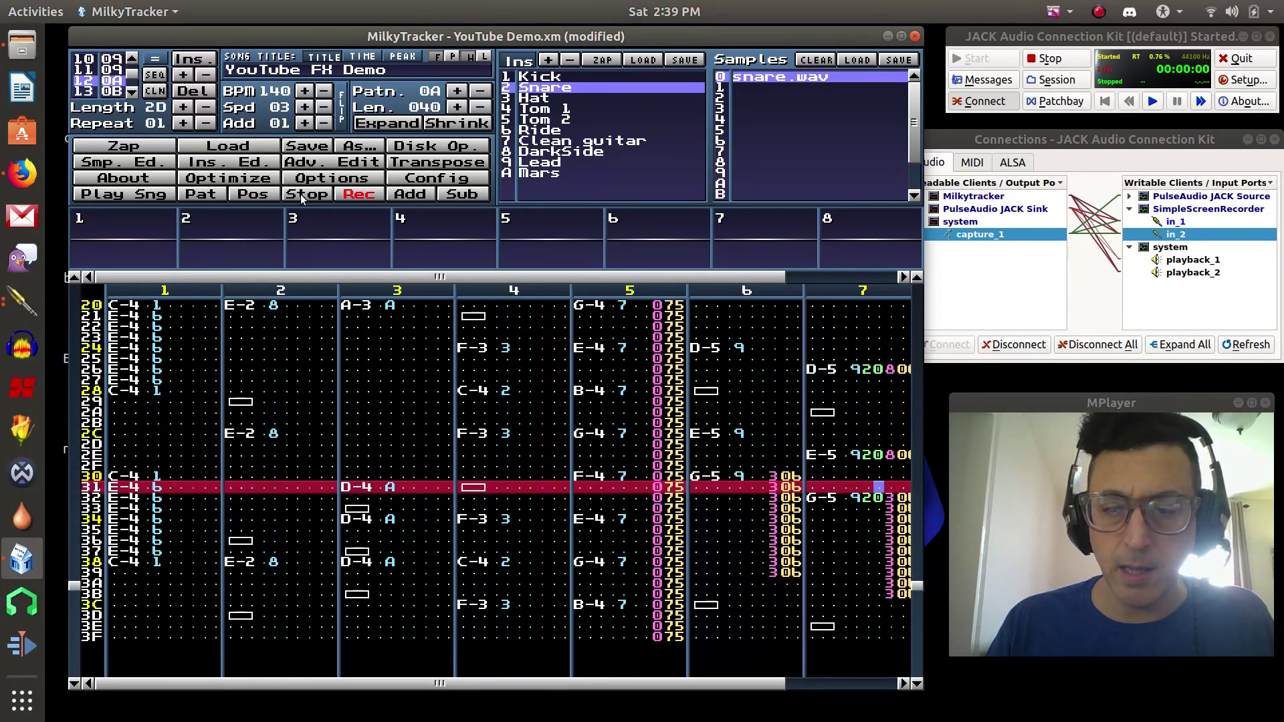
key(Down)
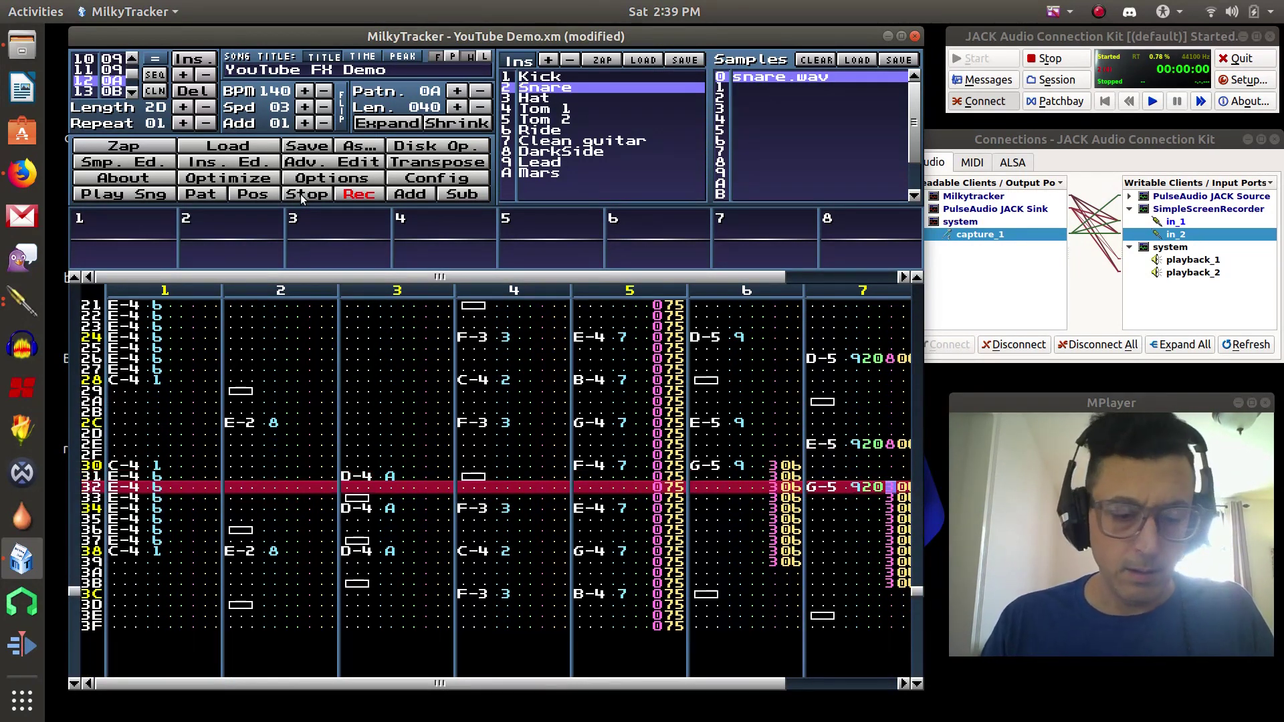
key(8)
key(8)
key(8)
key(8)
key(8)
key(8)
key(8)
key(8)
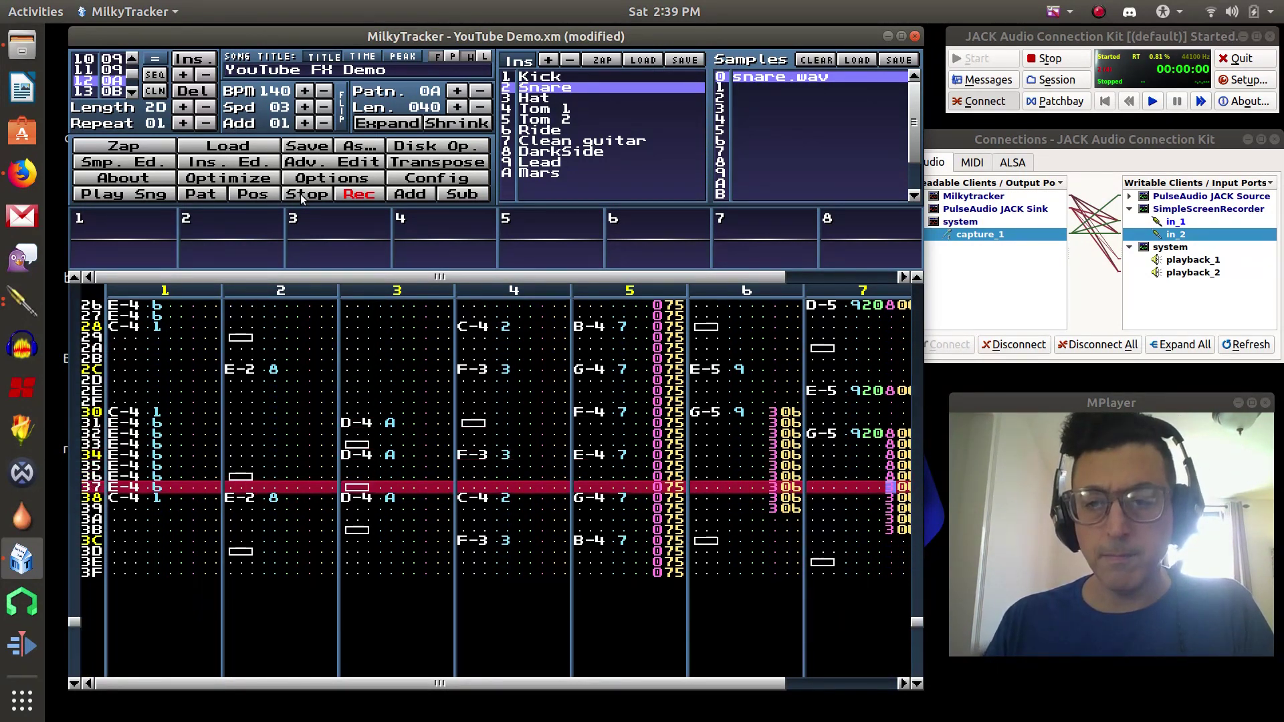
key(8)
key(8)
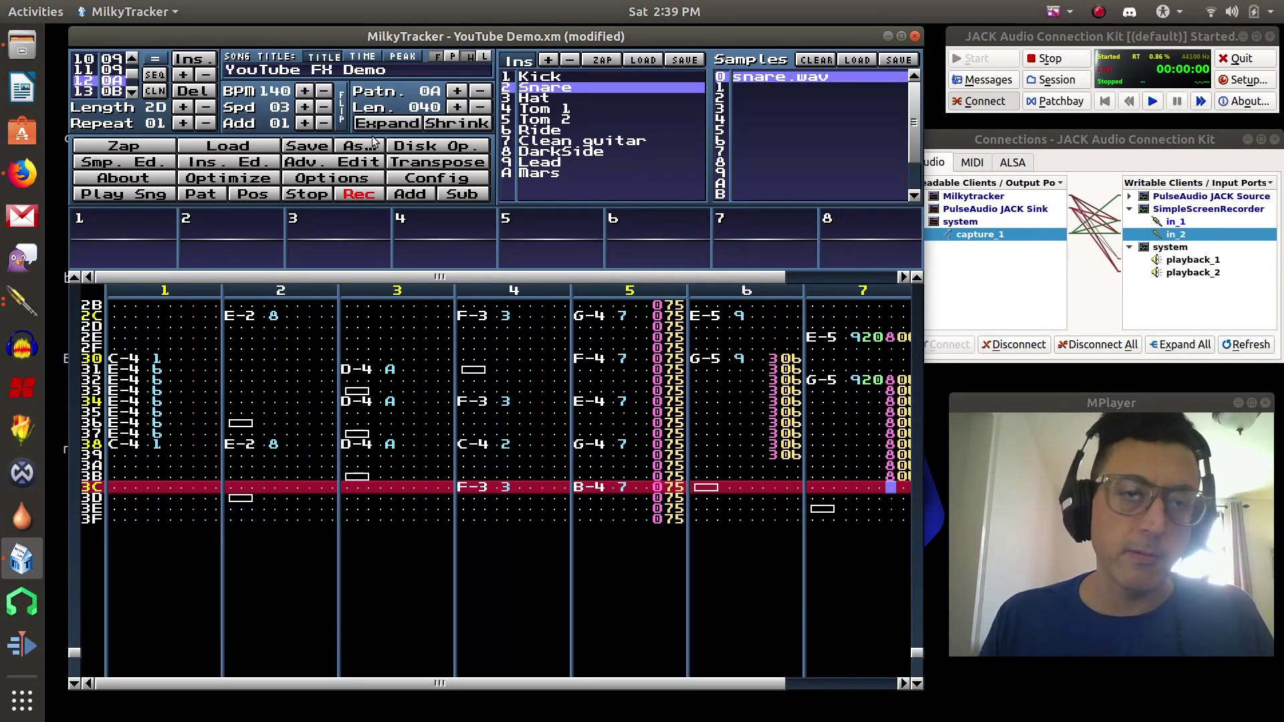
click(202, 195)
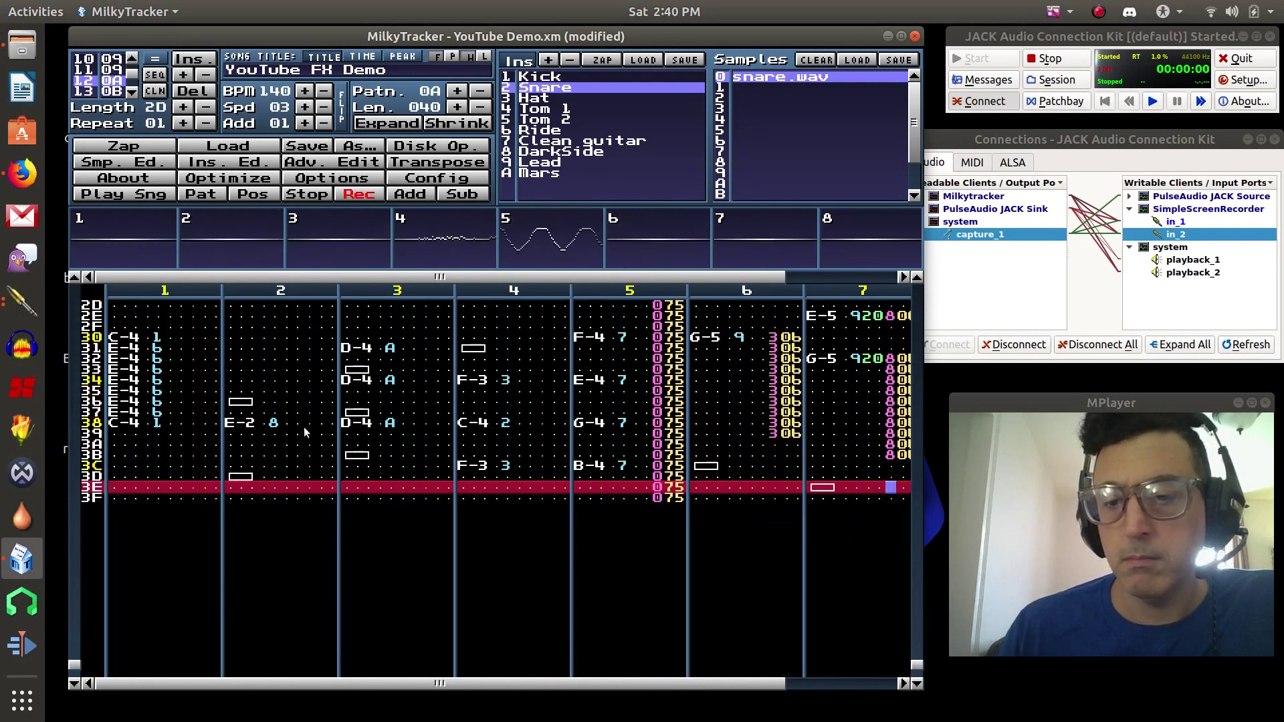
click(320, 196)
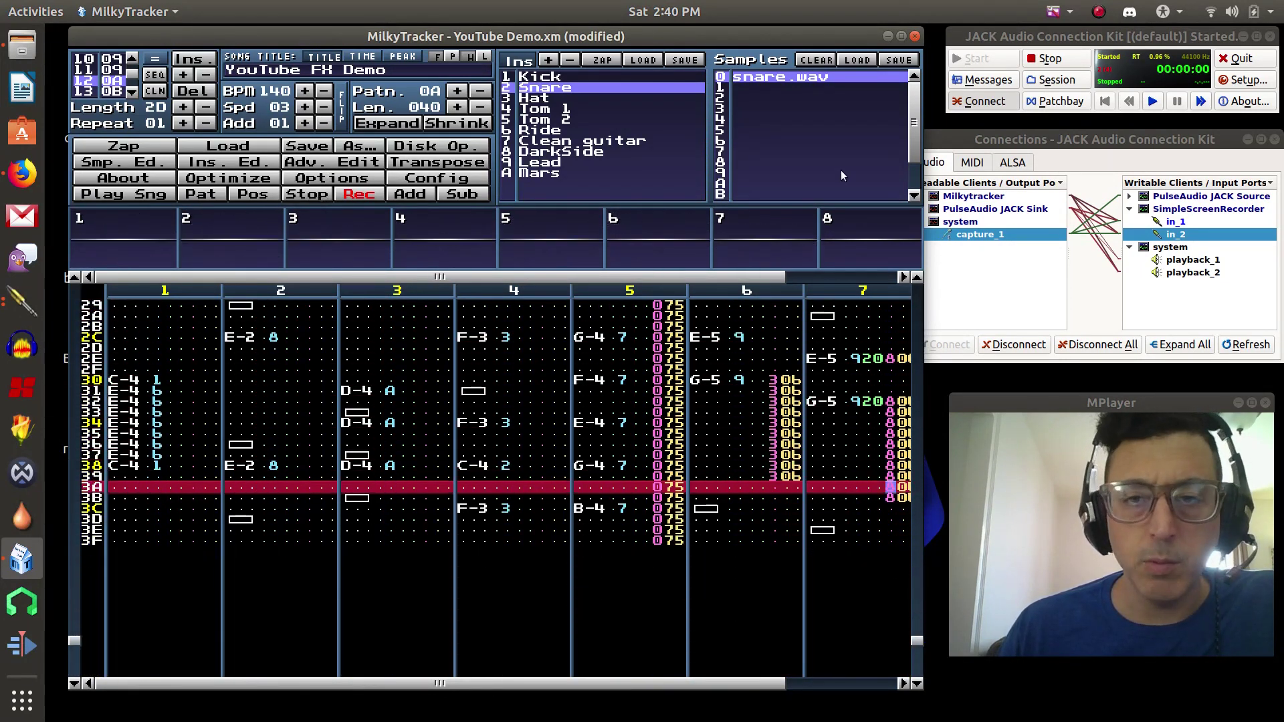
Step: Mute track 6 and play pattern 0A to hear the track 7 echo without the original lead
click(760, 246)
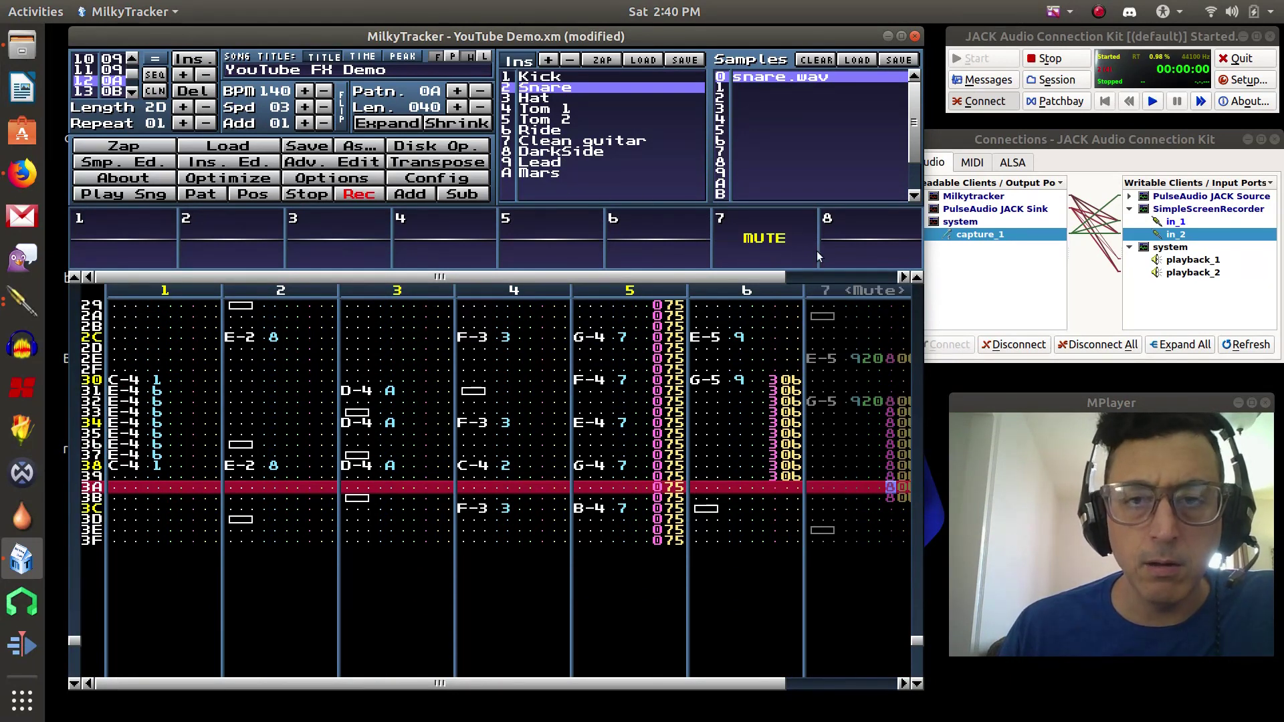
click(733, 232)
click(610, 224)
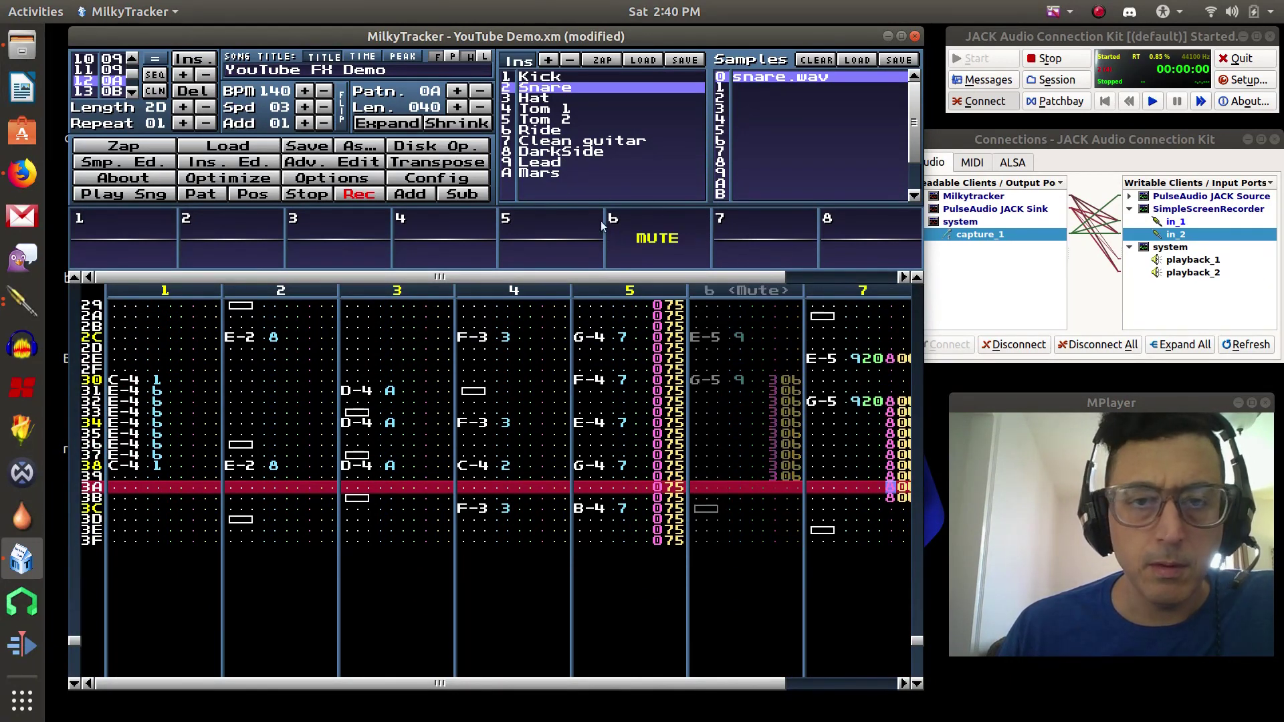
click(202, 195)
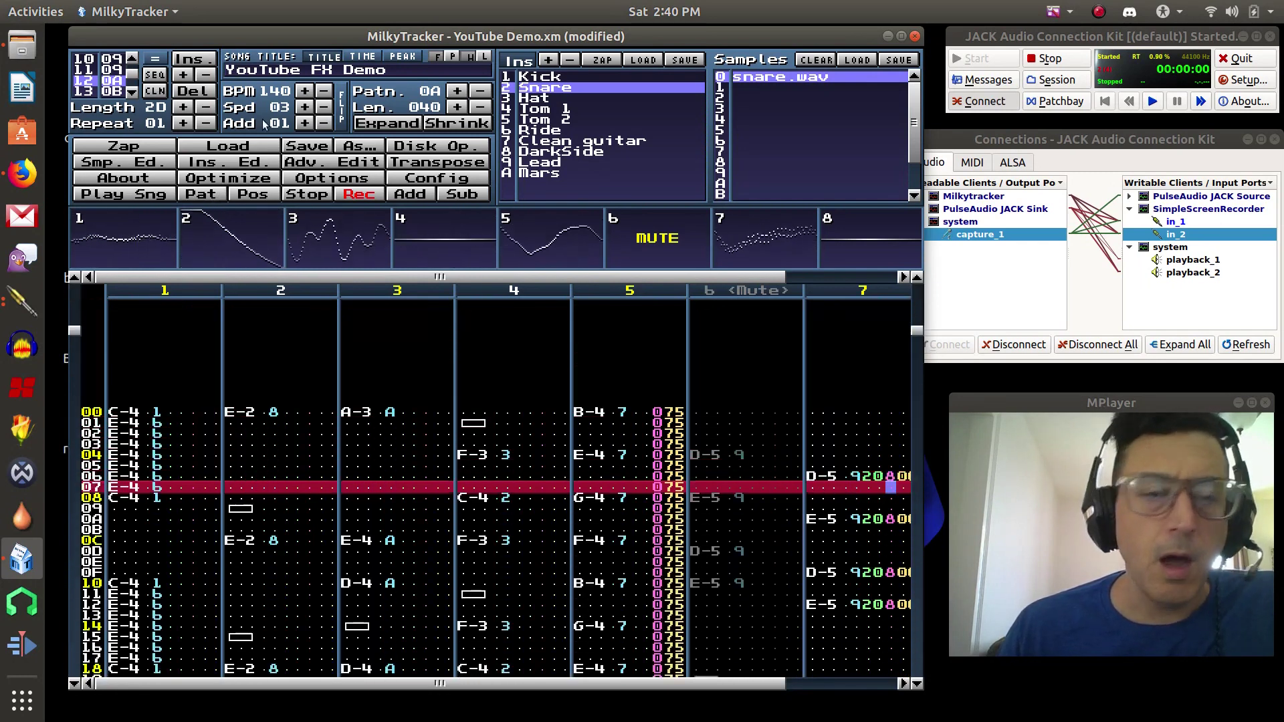
click(330, 193)
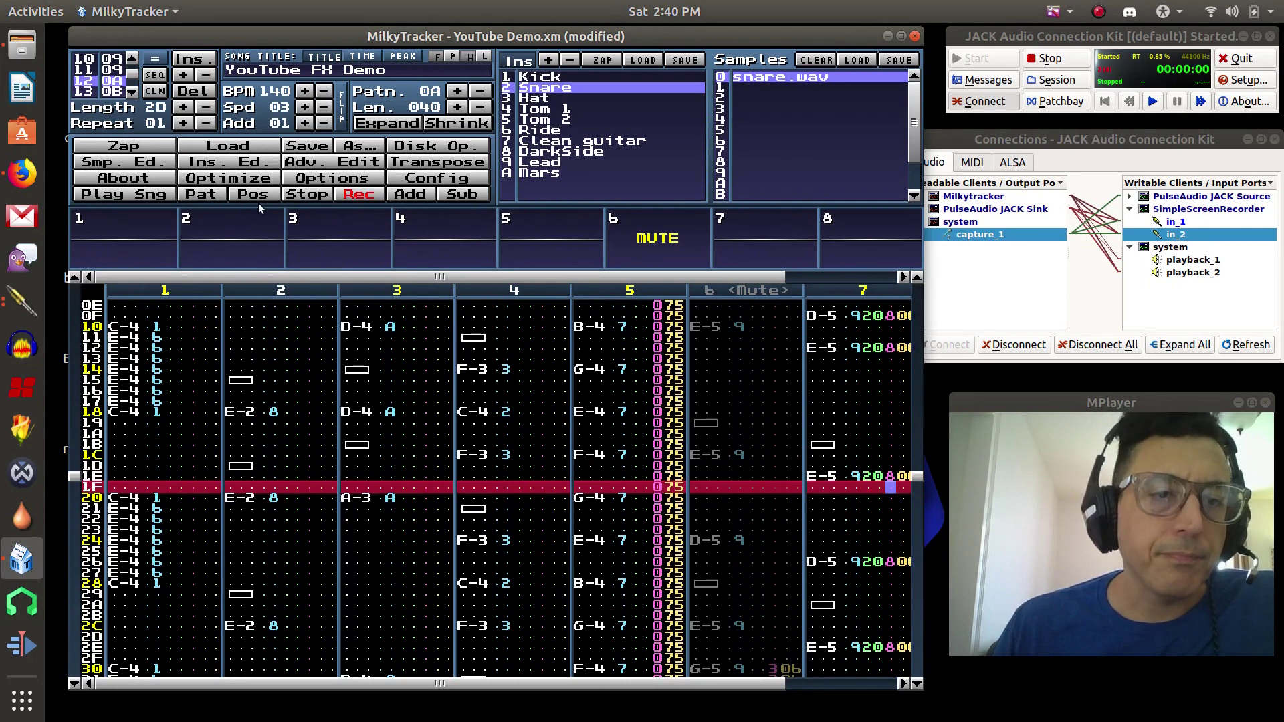
Step: Unmute track 6 and play pattern 0A to hear the lead together with its echo
click(641, 239)
scroll(797, 512, down, 5)
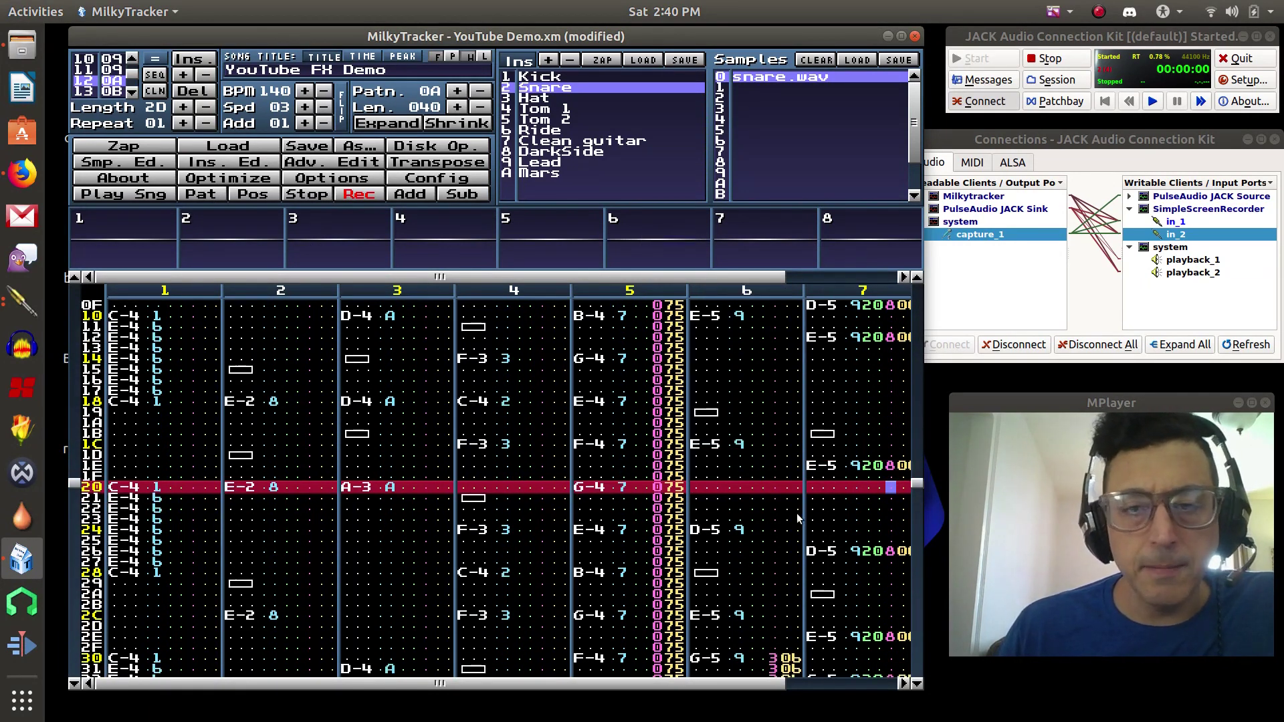
click(221, 195)
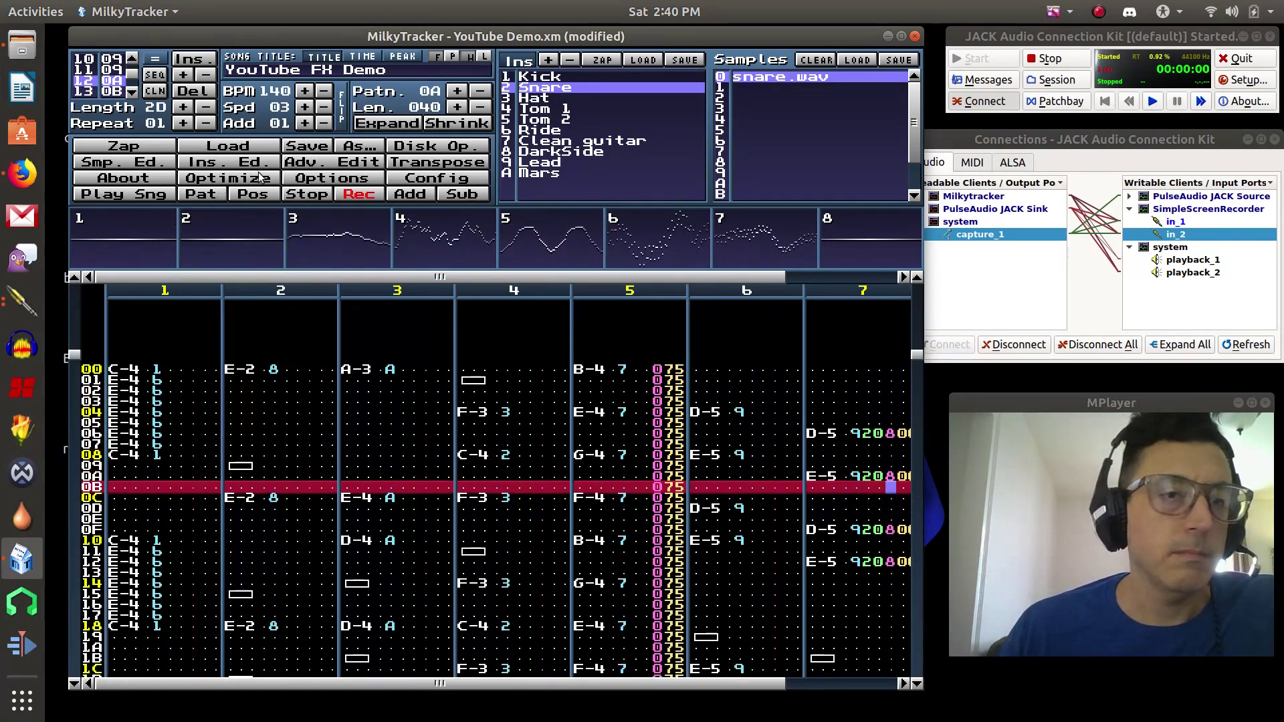
Step: Stop the pattern playback and play the whole song from order position 00, stopping it after listening
click(304, 196)
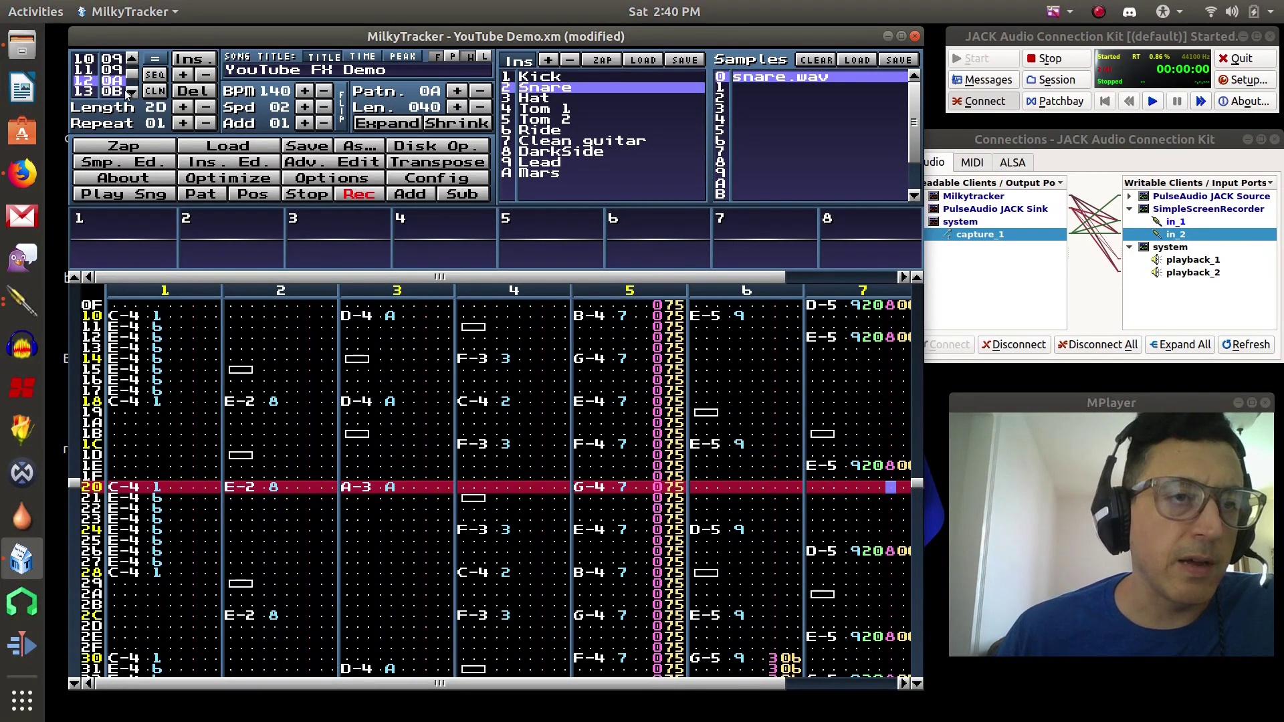
drag(134, 77, 132, 59)
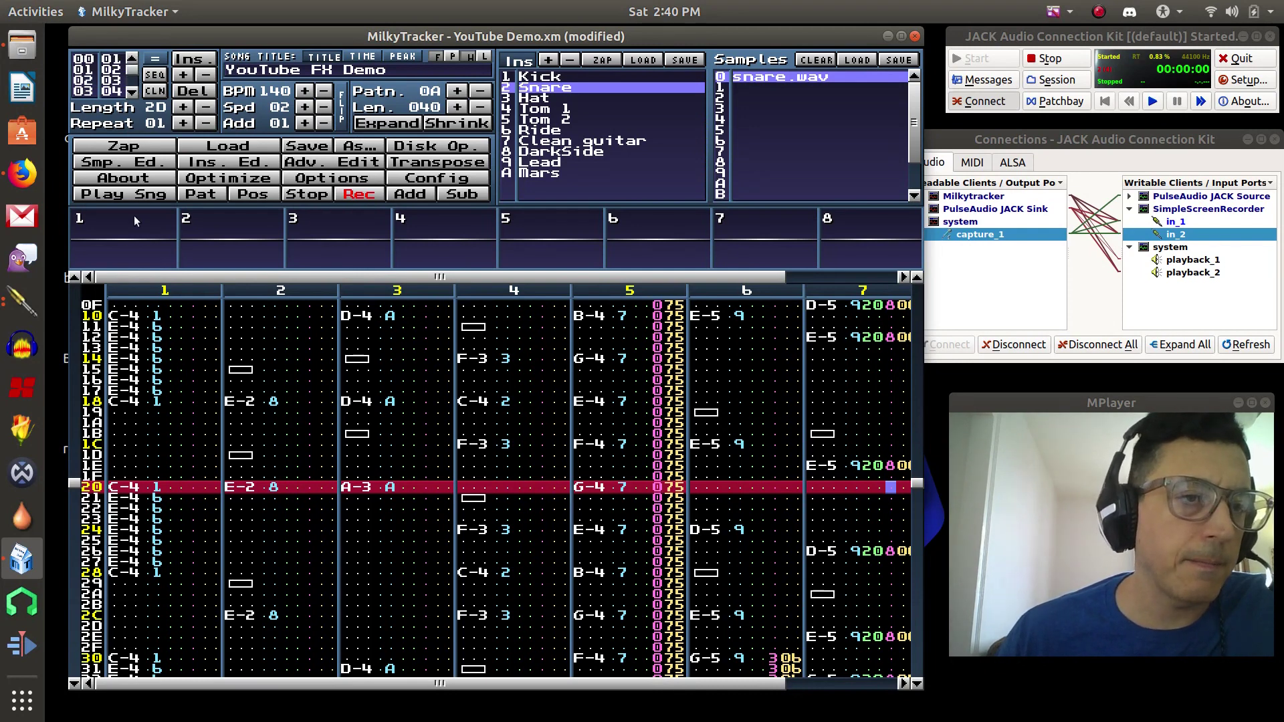
click(115, 60)
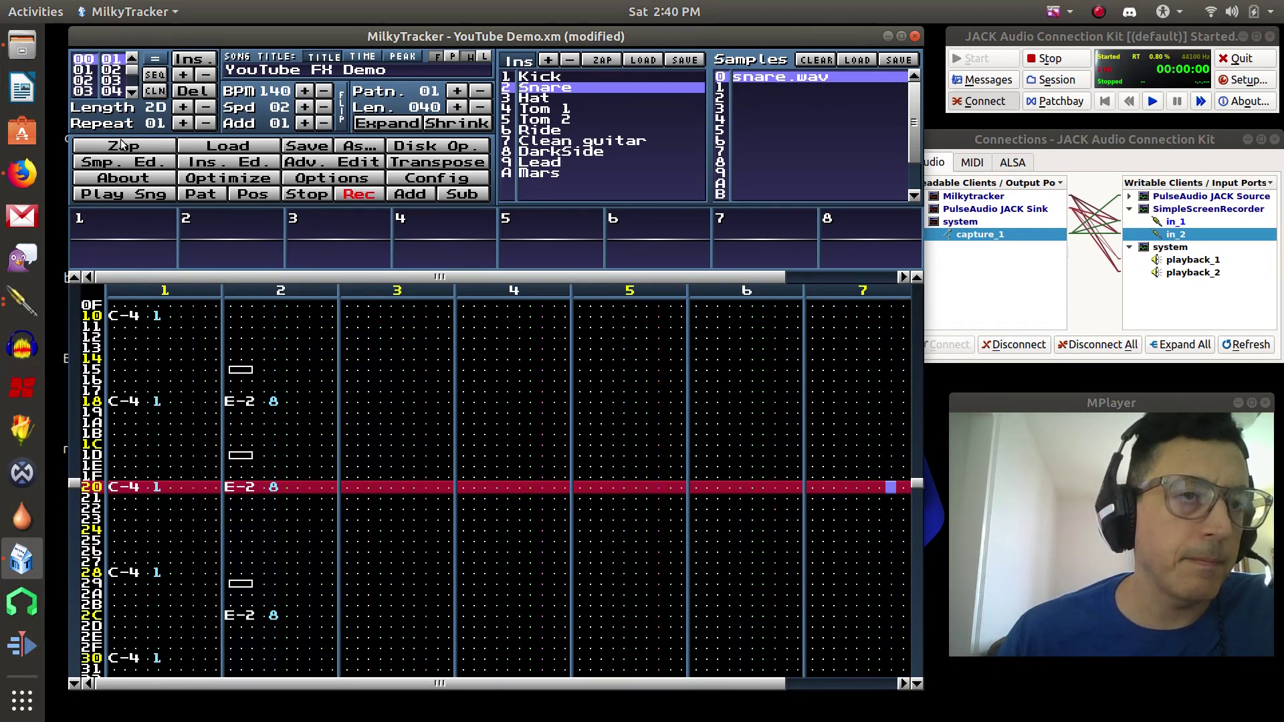
click(131, 192)
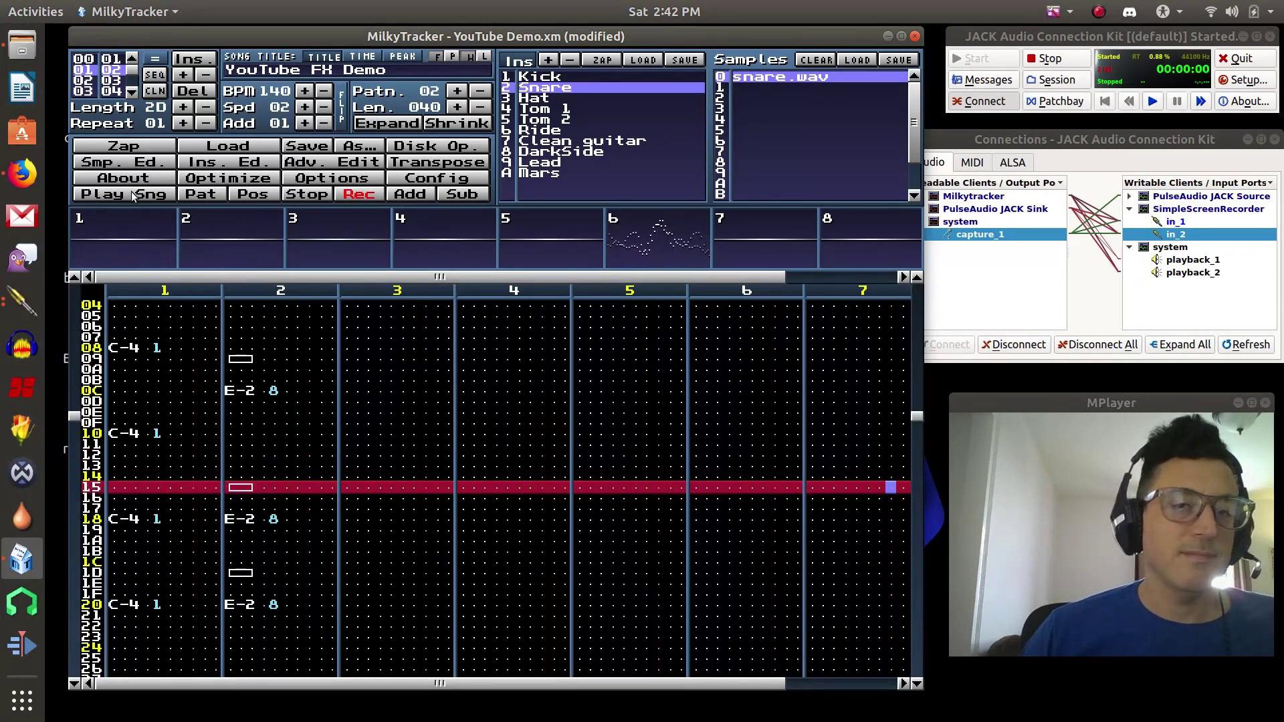
click(305, 194)
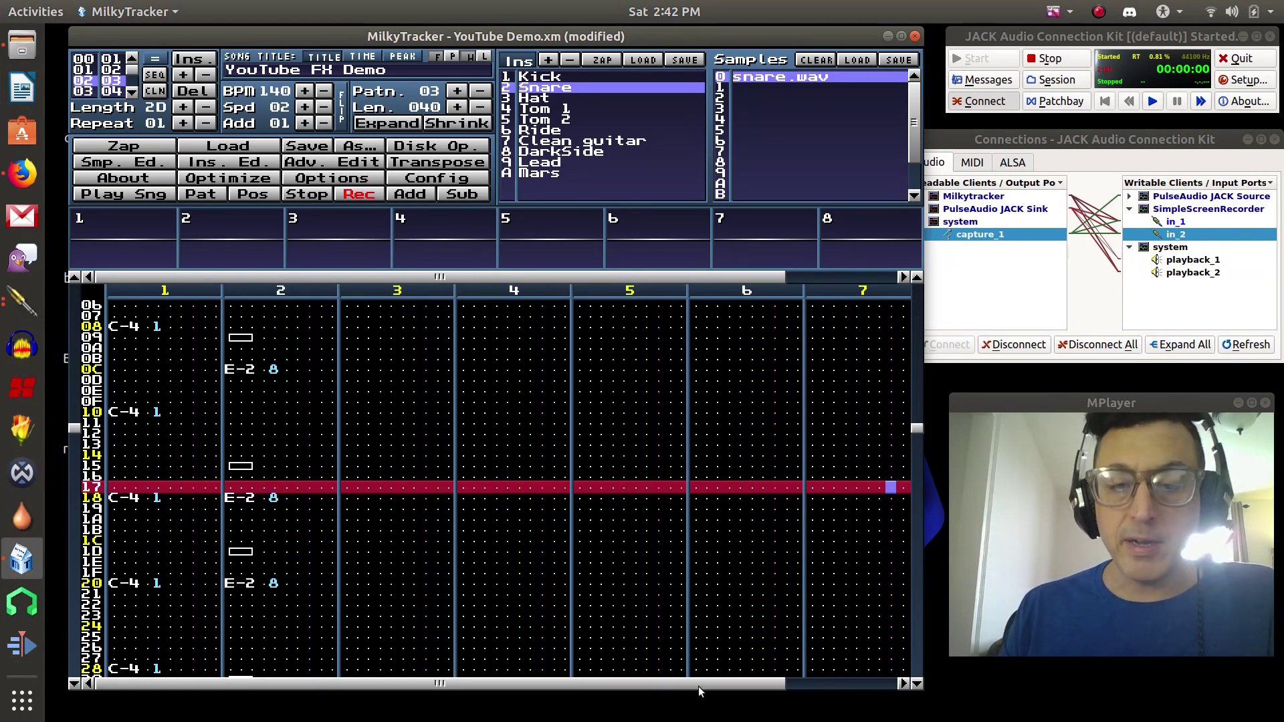
Step: Move the edit cursor from track 7 to the note column of track 1 at row 1A of pattern 03
drag(699, 687, 489, 367)
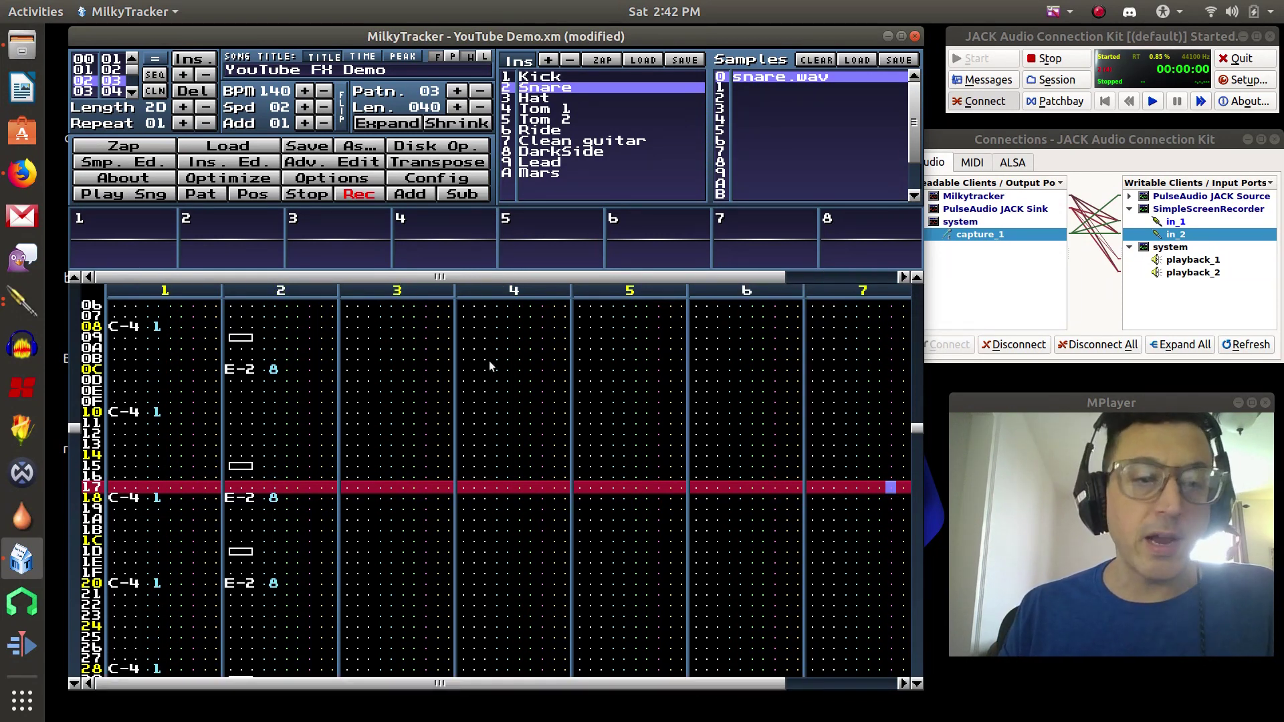
scroll(772, 340, up, 7)
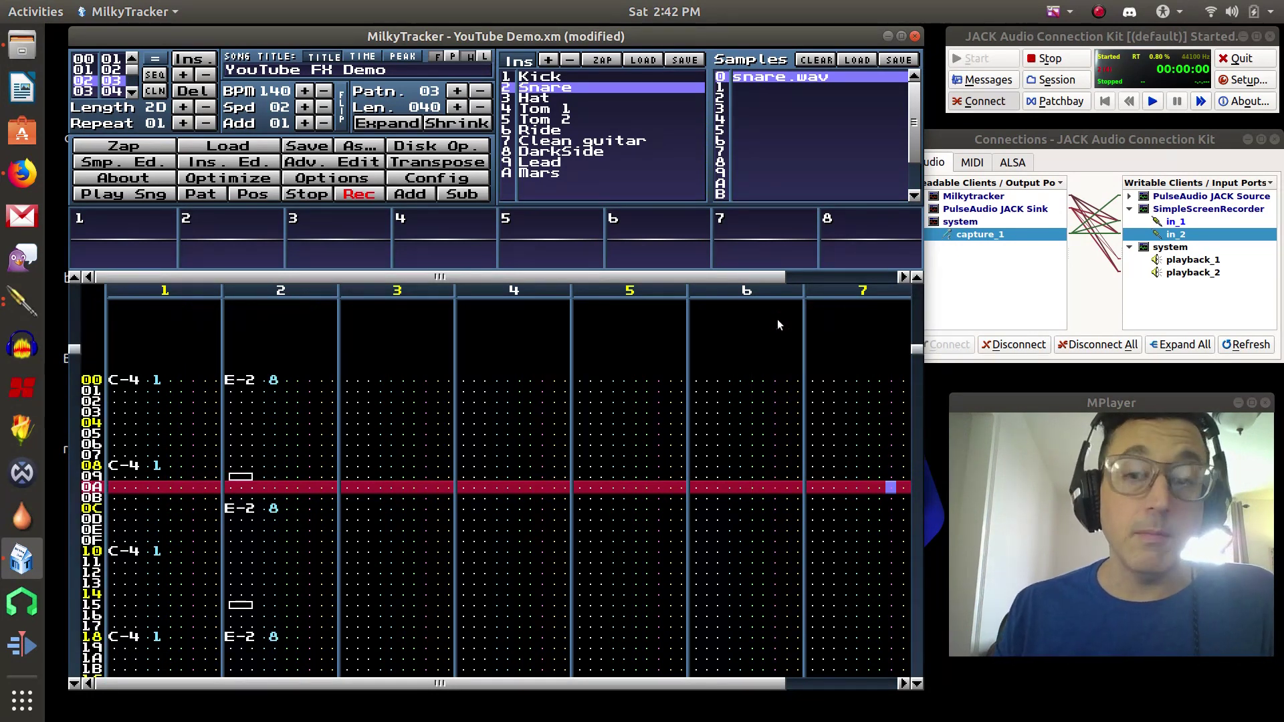
scroll(777, 319, down, 15)
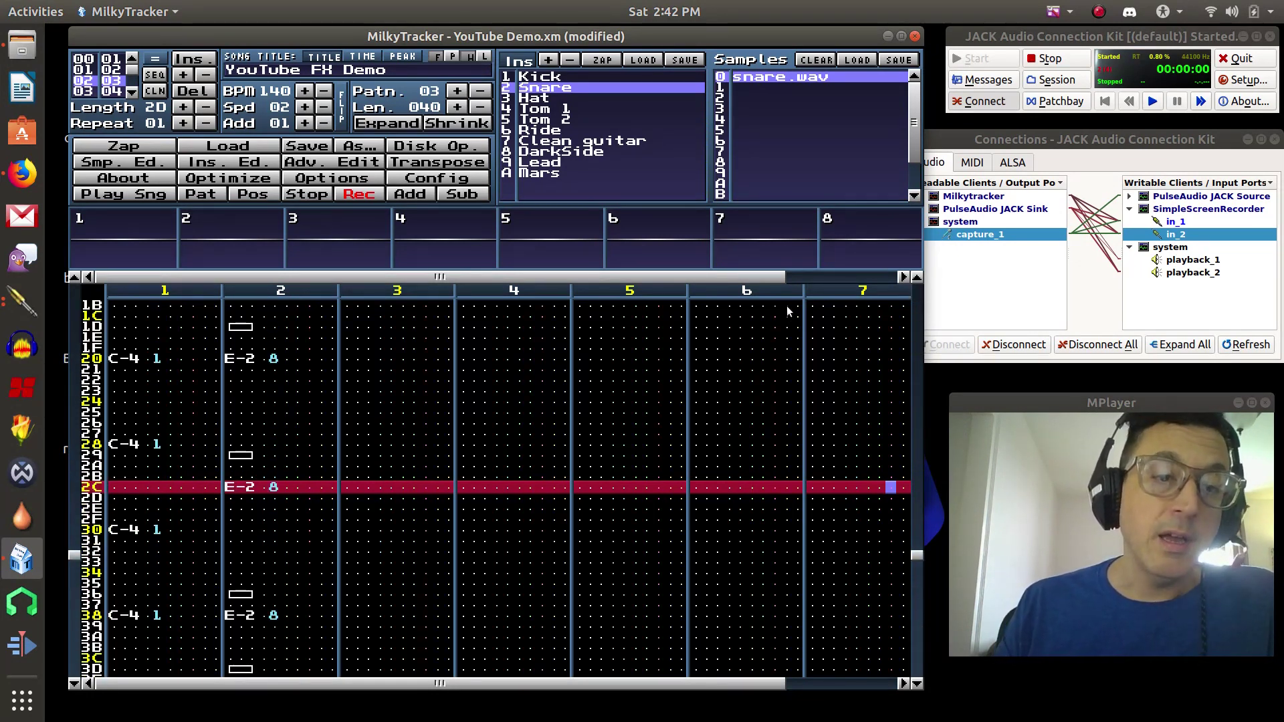
scroll(788, 311, up, 8)
key(Left)
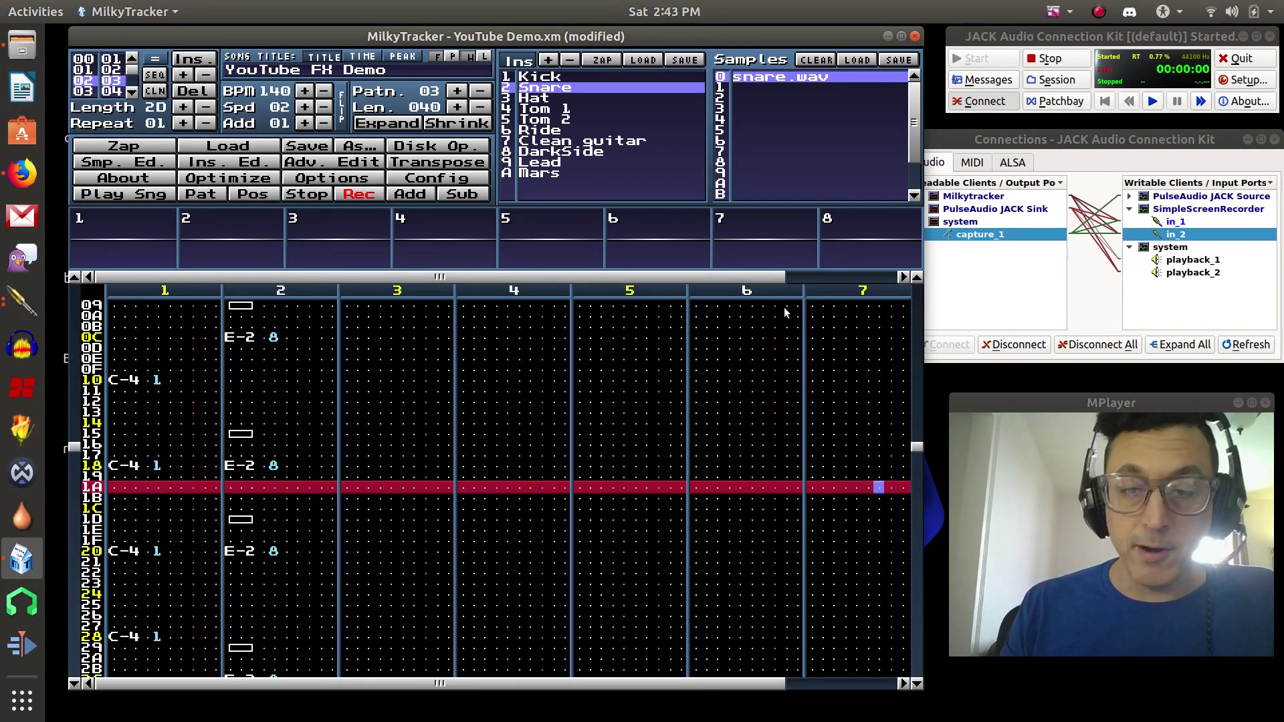
key(Left)
key(Left)
key(Left)
key(Left)
key(Left)
key(Left)
key(Left)
key(Left)
key(Left)
key(Left)
key(Left)
key(Left)
key(Left)
key(Left)
key(Left)
key(Left)
key(Left)
key(Left)
key(Left)
key(Left)
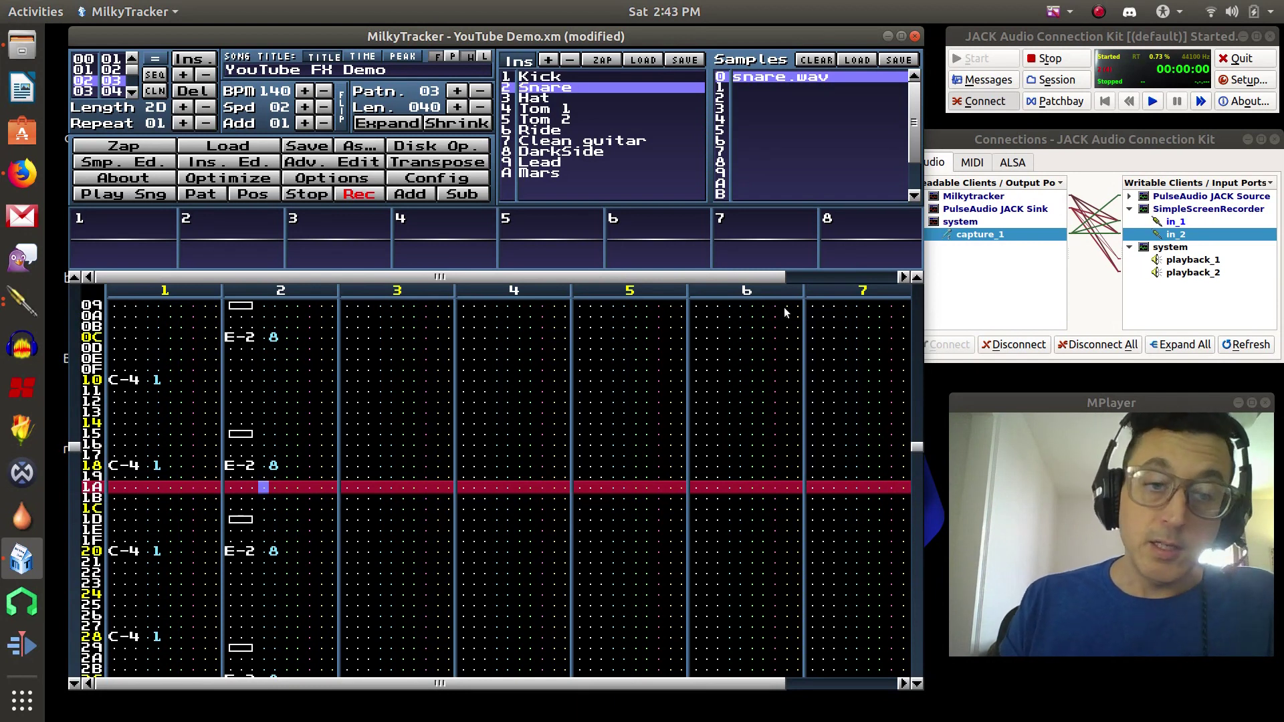
key(Left)
key(Left)
key(Left)
key(Left)
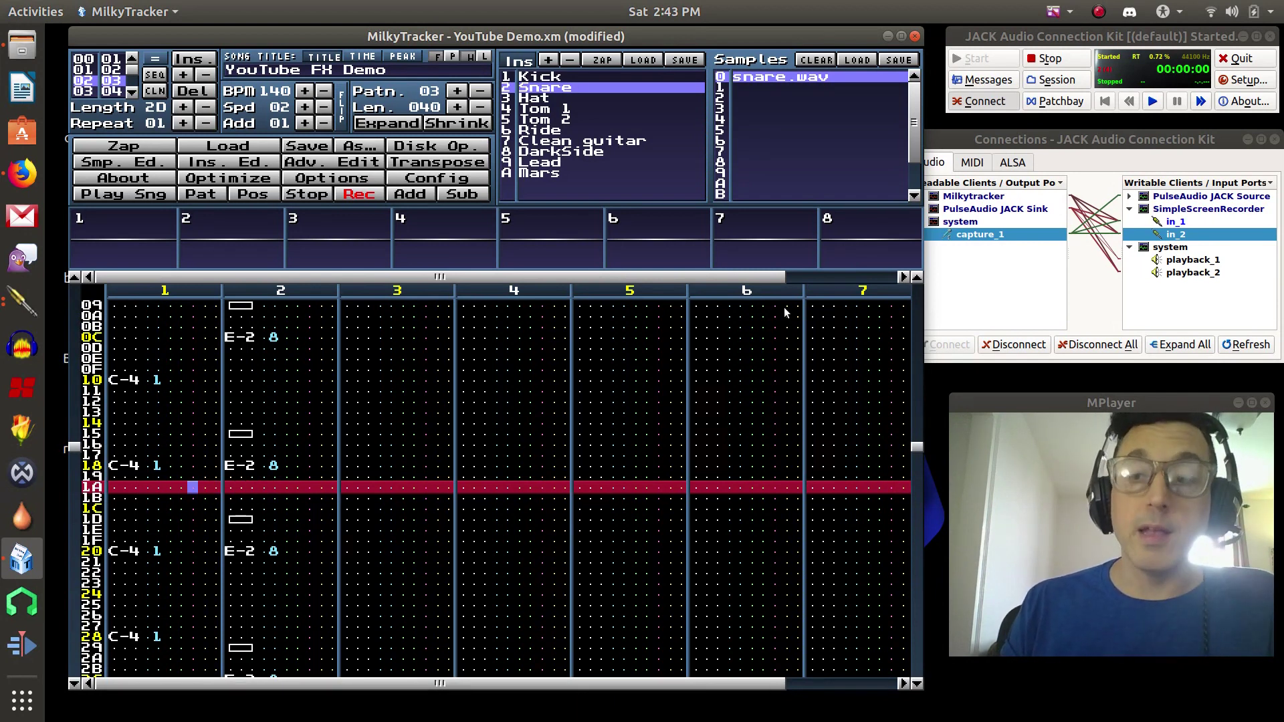
key(Left)
key(Left)
key(Left)
key(Left)
key(Left)
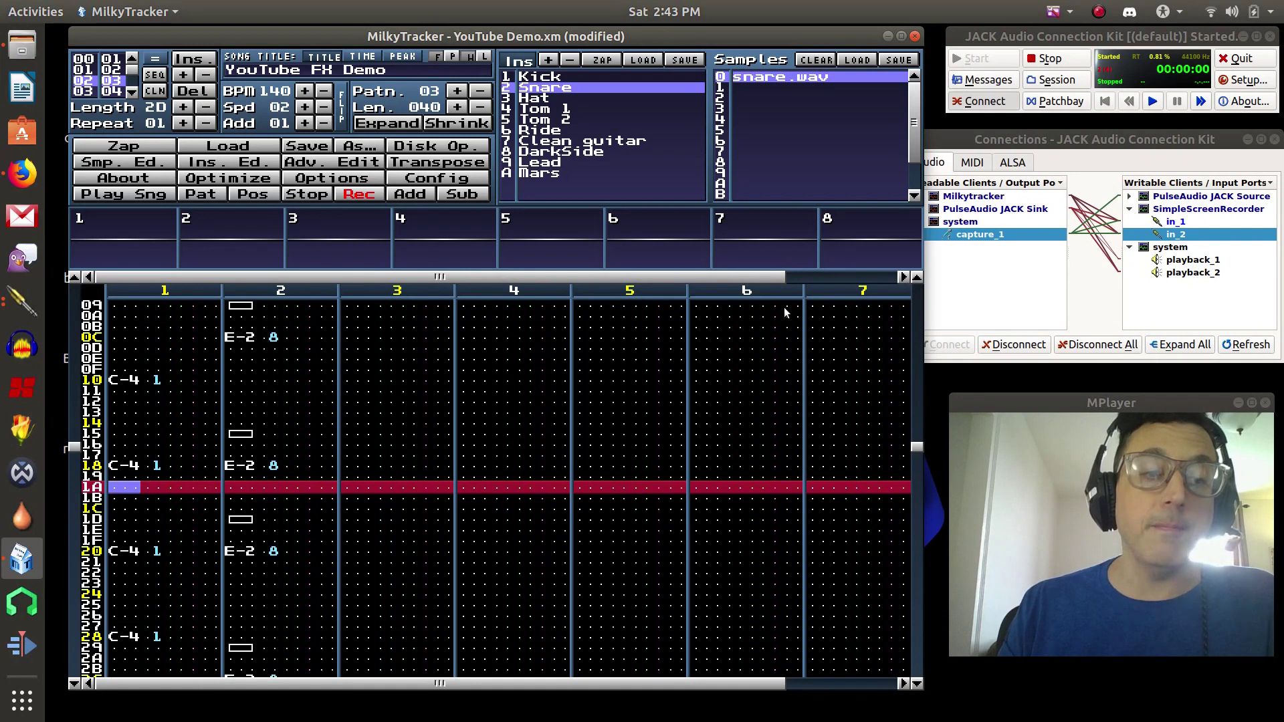